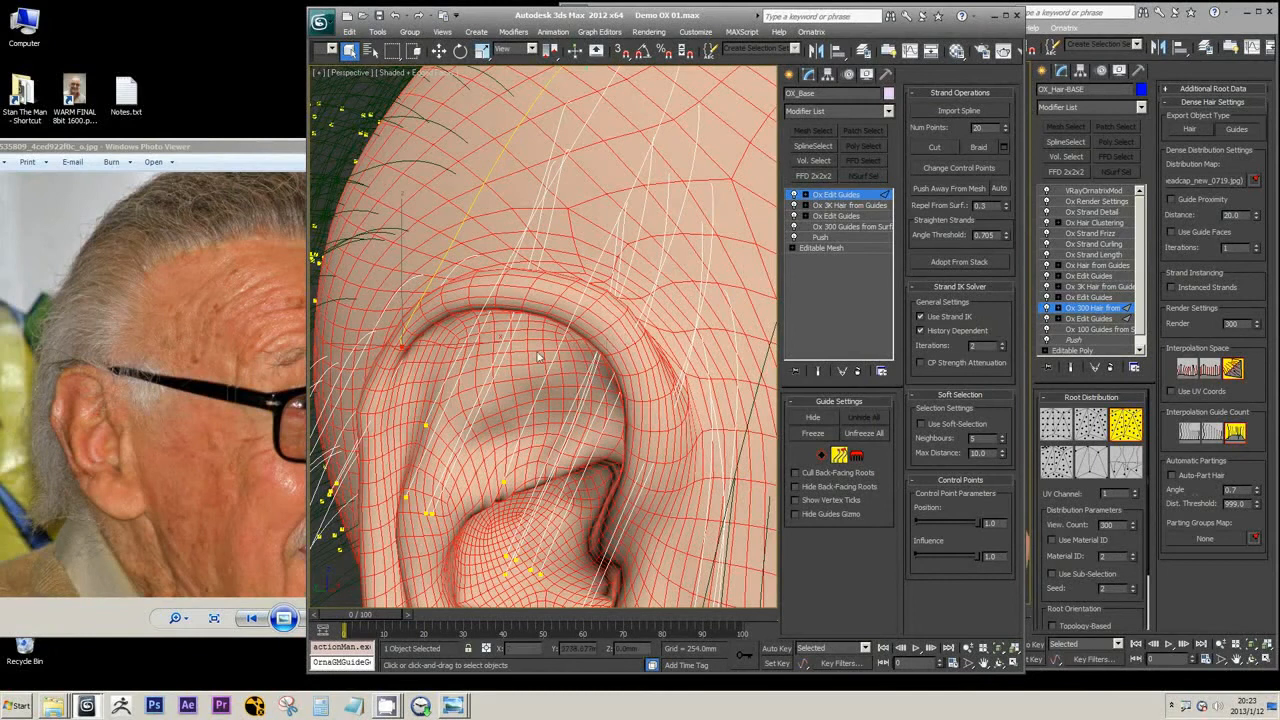
Step: Switch the top Ox Edit Guides modifier from strand editing to brush mode for the guides around the ear
scroll(593, 258, "down", 10)
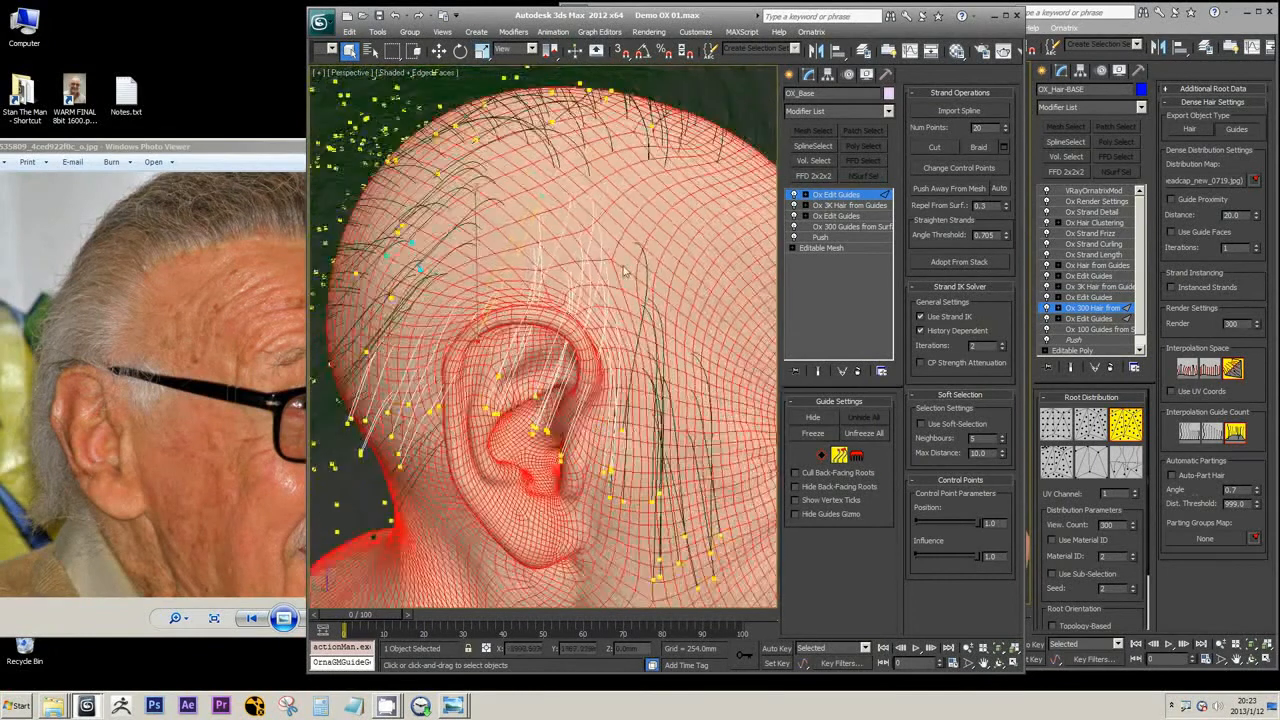
scroll(583, 283, "up", 10)
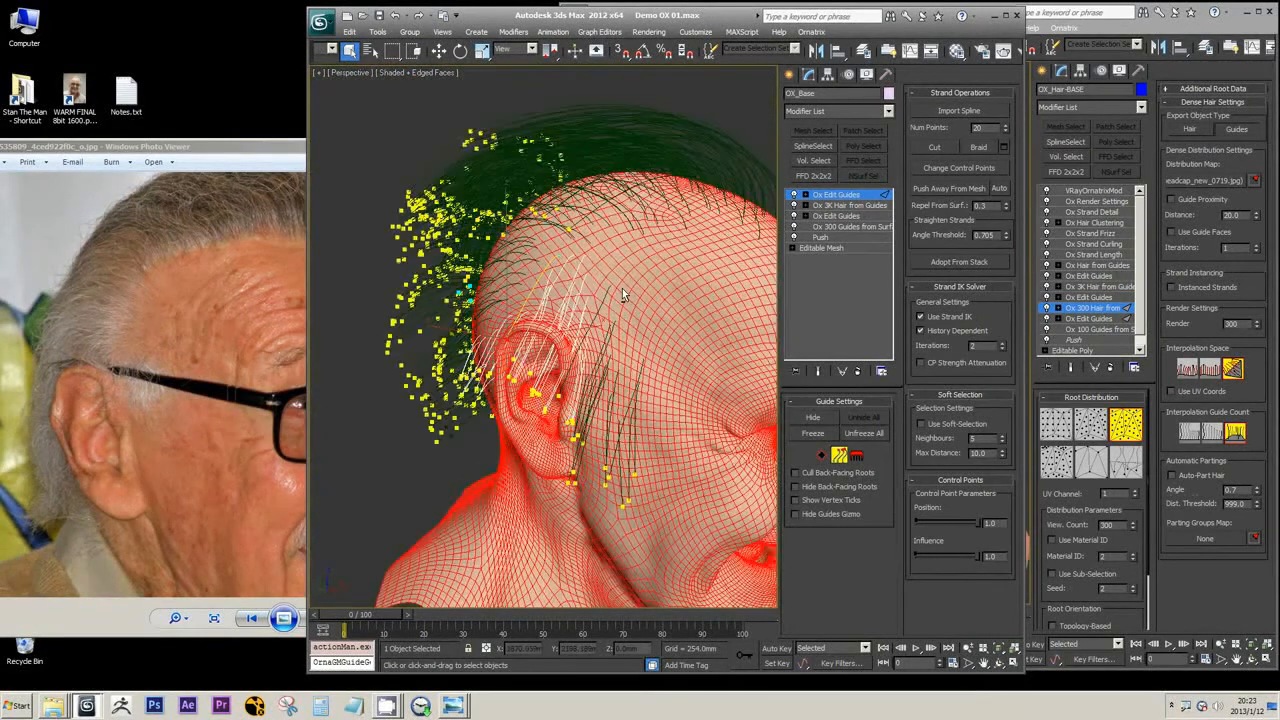
scroll(624, 384, "up", 5)
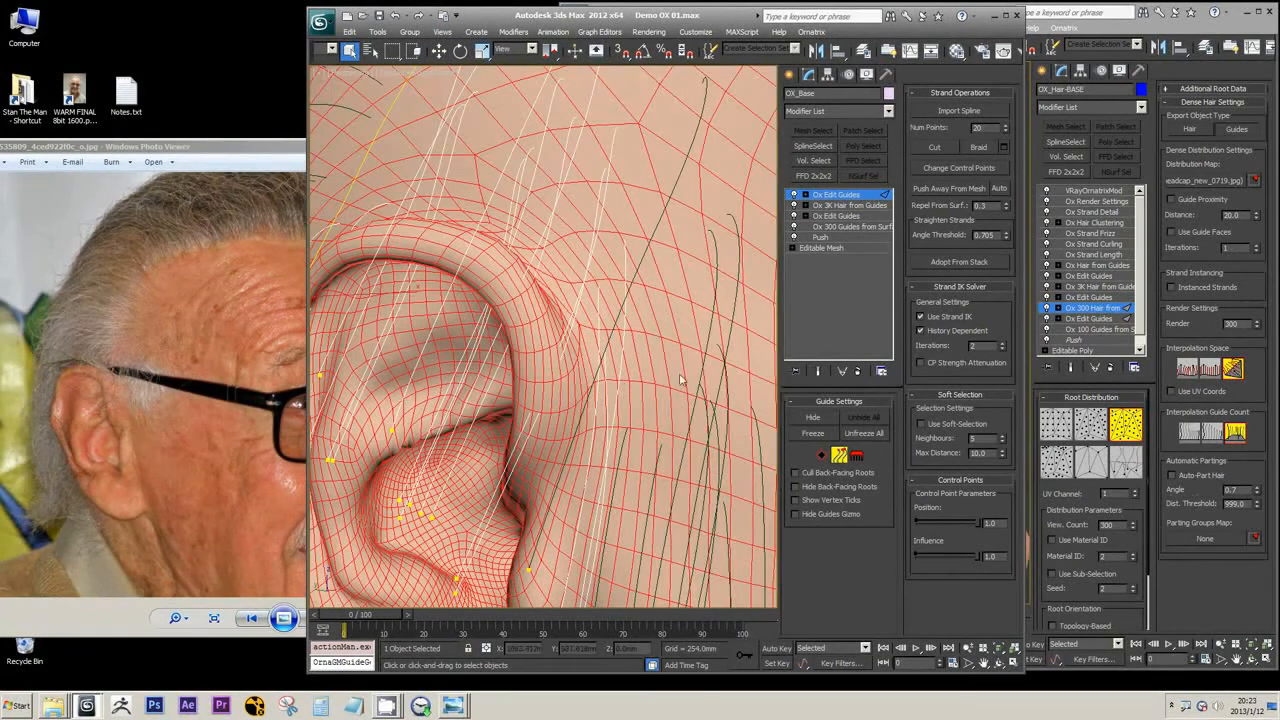
left_click(856, 455)
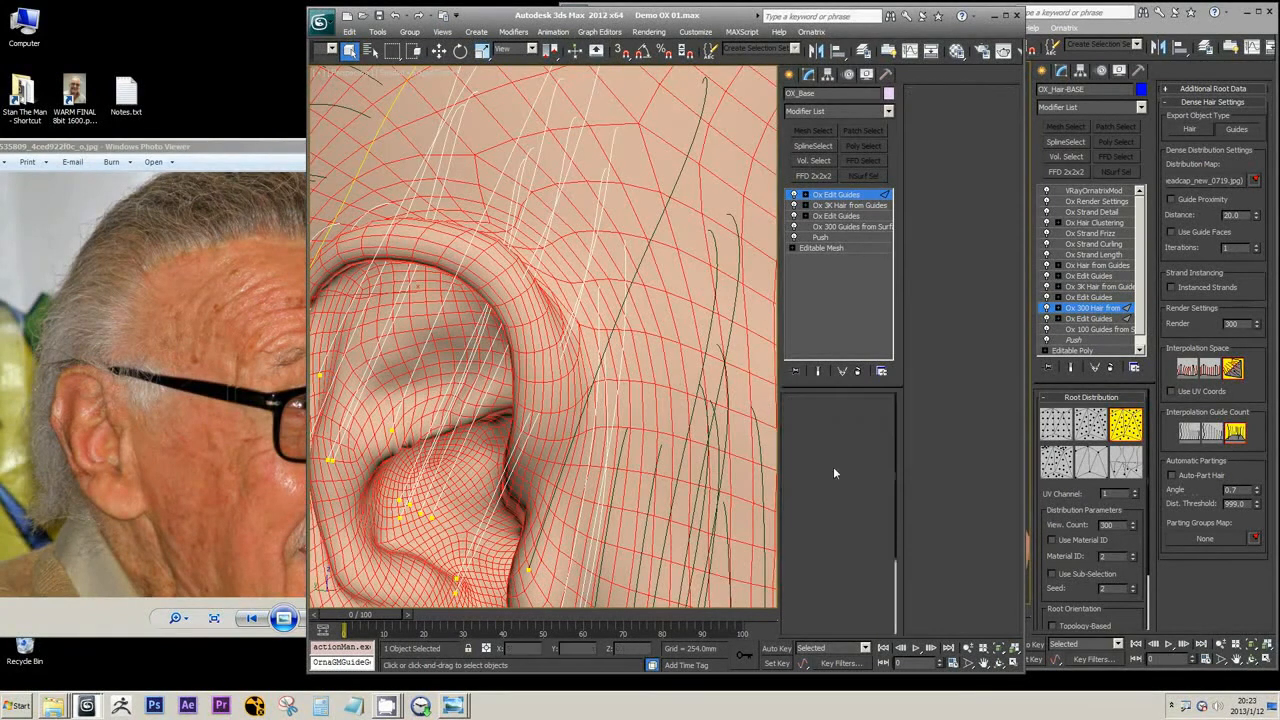
Step: Select the guides around and in front of the ear with the Select brush at size 39
scroll(614, 300, "down", 15)
scroll(618, 270, "up", 12)
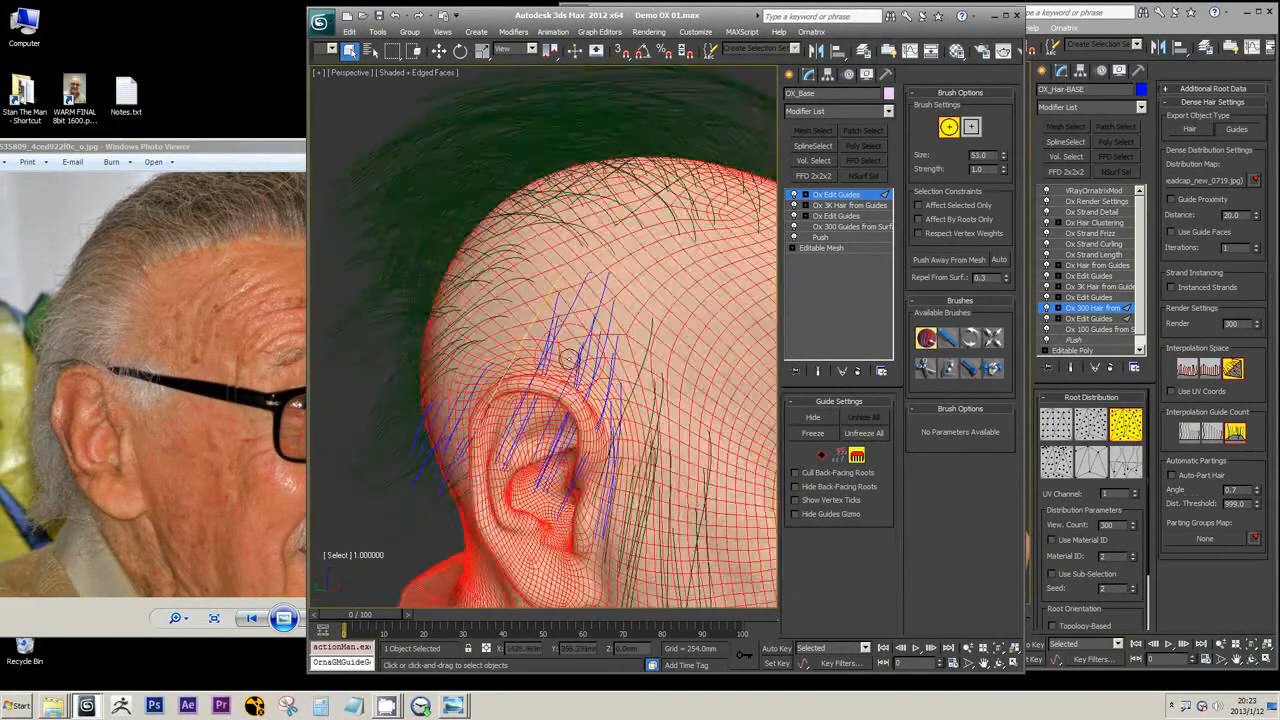
scroll(575, 356, "down", 3)
middle_click_drag(575, 356, 560, 313)
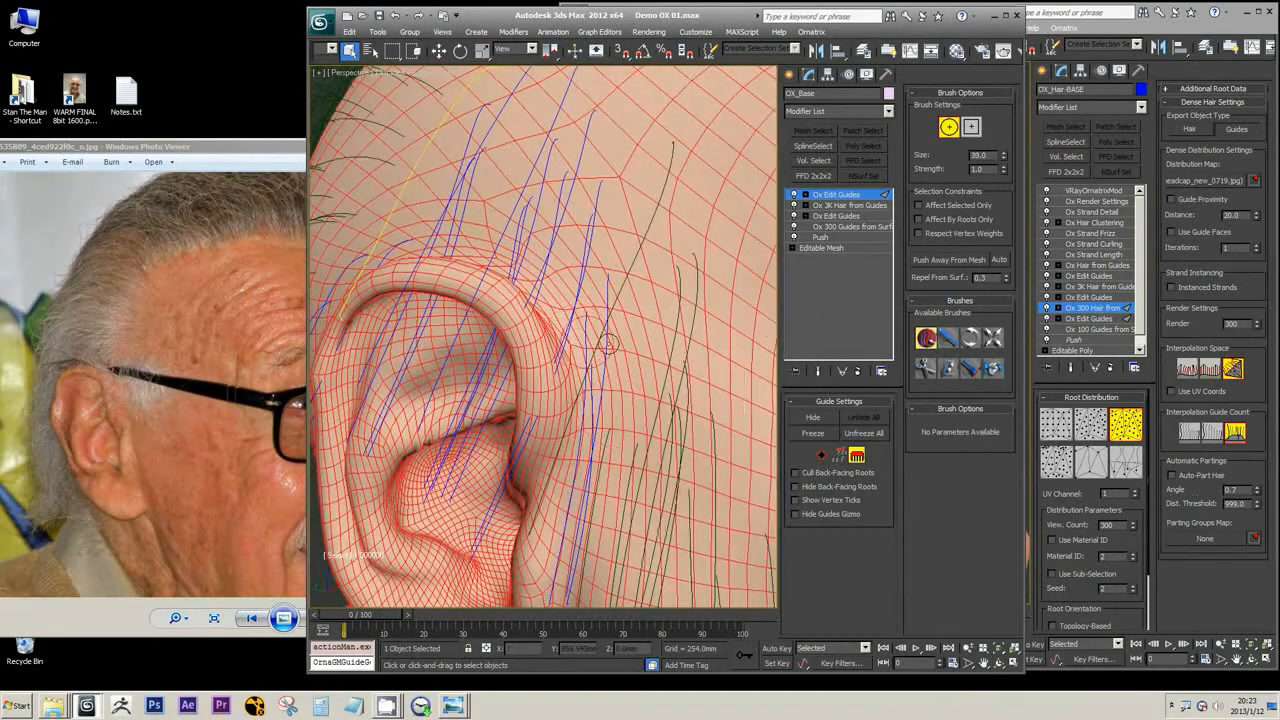
left_click(577, 287)
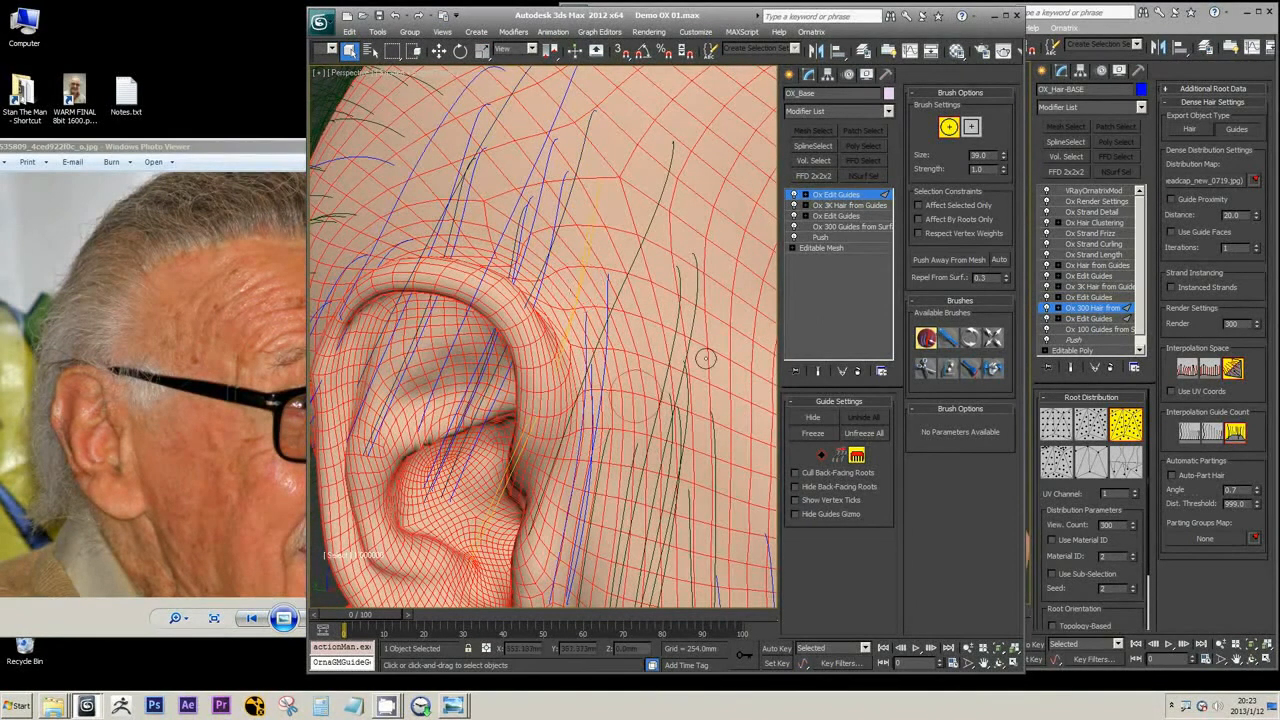
scroll(701, 350, "down", 8)
left_click_drag(701, 350, 701, 350)
Step: Restrict brushing to the selected guides only and activate the Comb brush
mouse_move(701, 350)
middle_mouse_down("alt")
mouse_move(600, 362)
mouse_move(700, 366)
mouse_move(650, 357)
middle_mouse_up("alt")
scroll(700, 366, "up", 5)
left_click(949, 209)
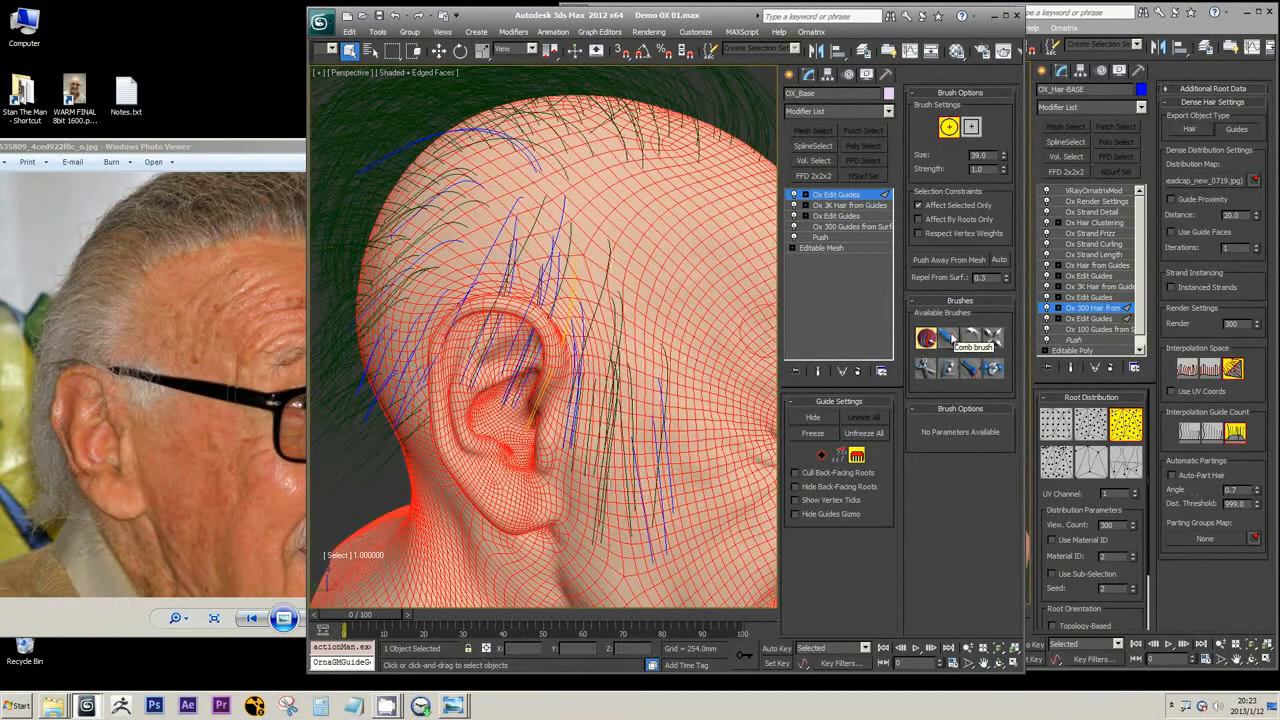
left_click(950, 338)
scroll(661, 389, "down", 5)
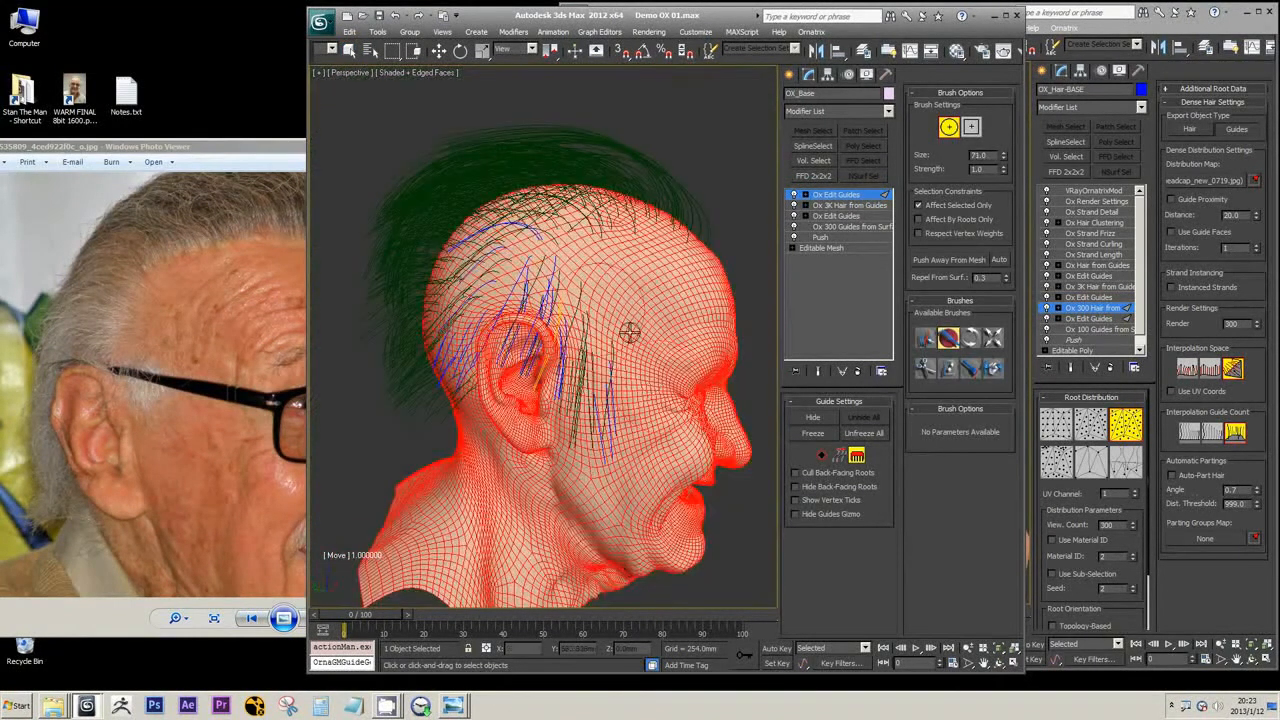
mouse_move(634, 331)
middle_mouse_down("alt")
mouse_move(443, 277)
mouse_move(457, 351)
middle_mouse_up("alt")
scroll(457, 351, "up", 4)
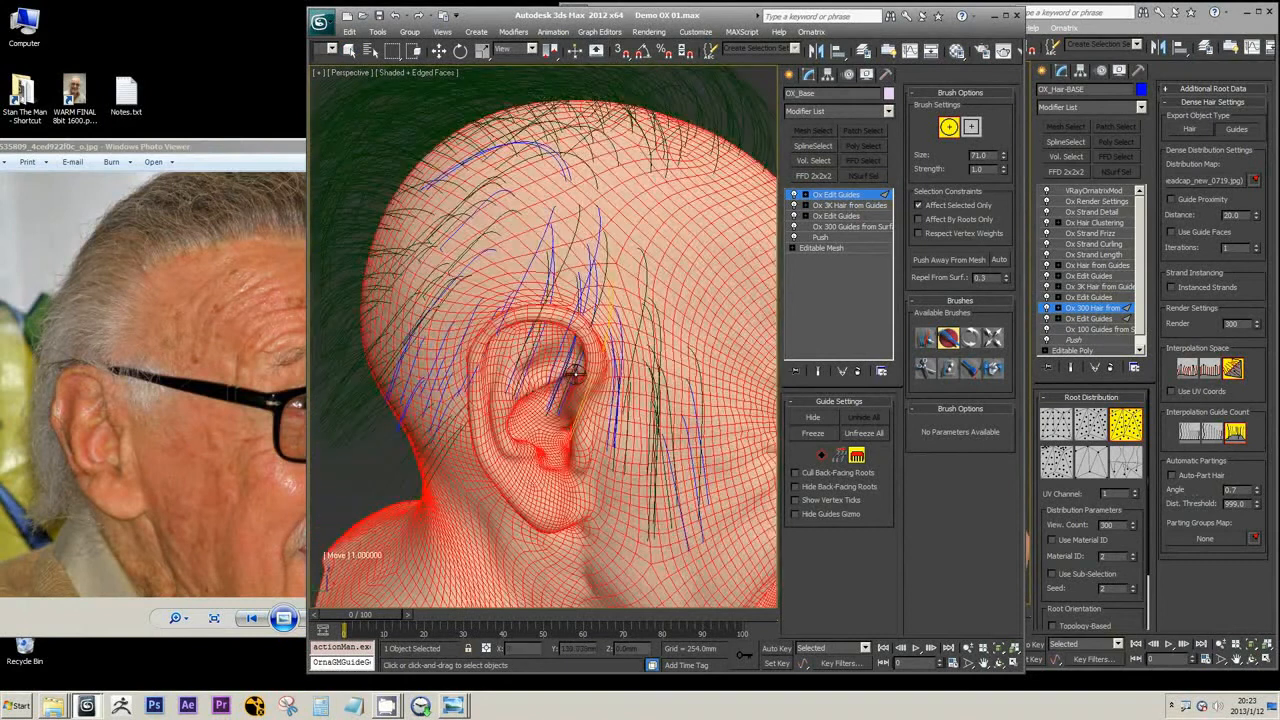
scroll(597, 400, "up", 3)
middle_click_drag(597, 400, 611, 394)
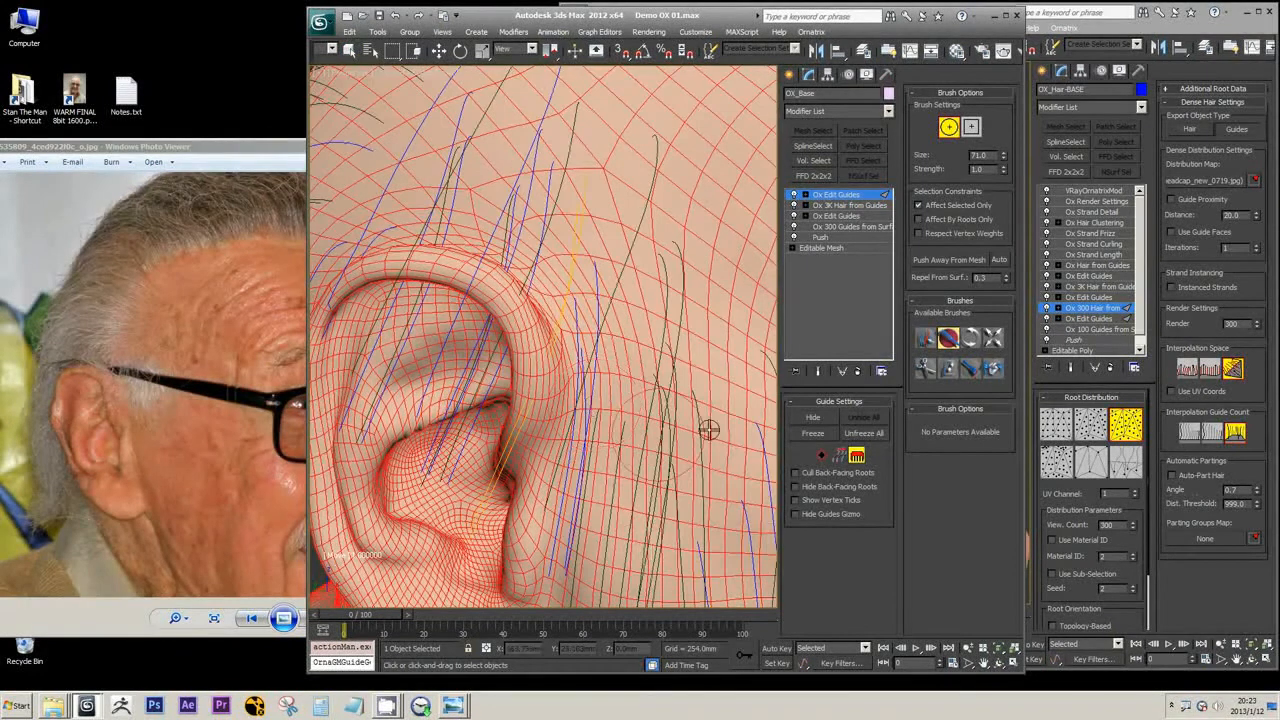
Step: Cut the guide ends that hang over the inner ear with the Cut brush
left_click(922, 374)
mouse_move(480, 475)
left_mouse_down()
mouse_move(516, 425)
mouse_move(519, 389)
left_mouse_up()
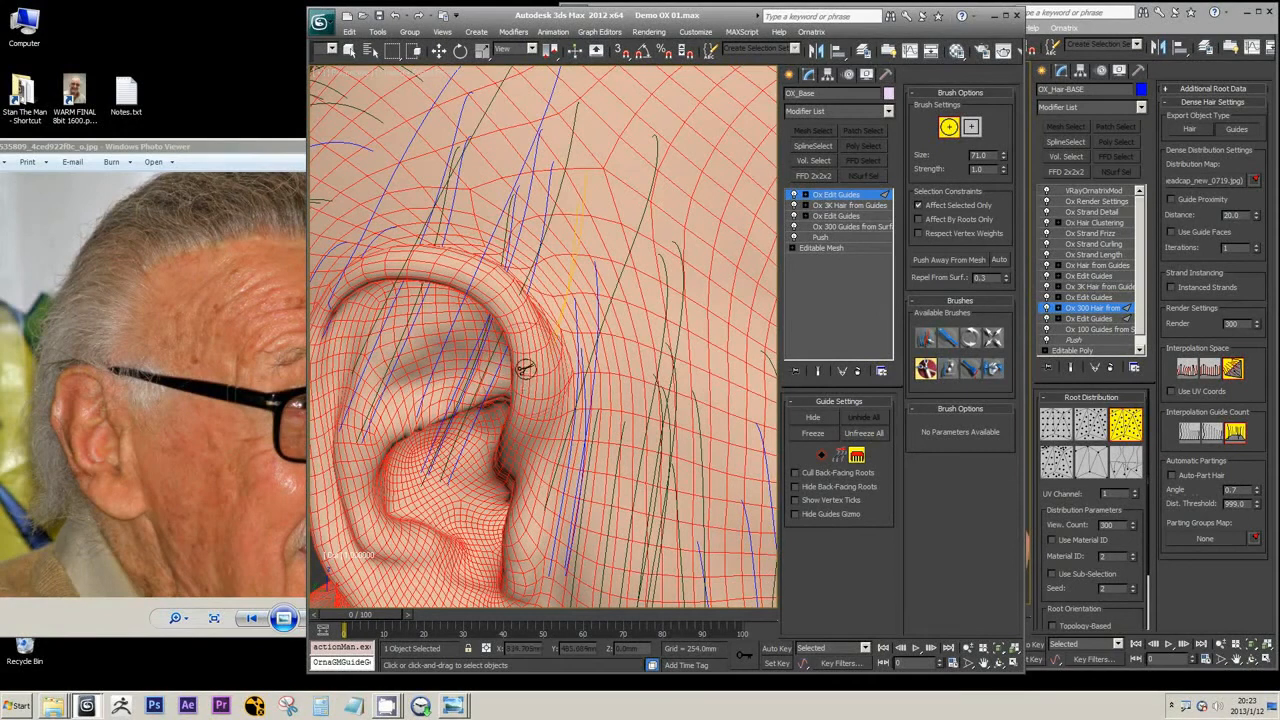
middle_click_drag(571, 387, 597, 407)
scroll(605, 398, "down", 5)
scroll(598, 407, "up", 4)
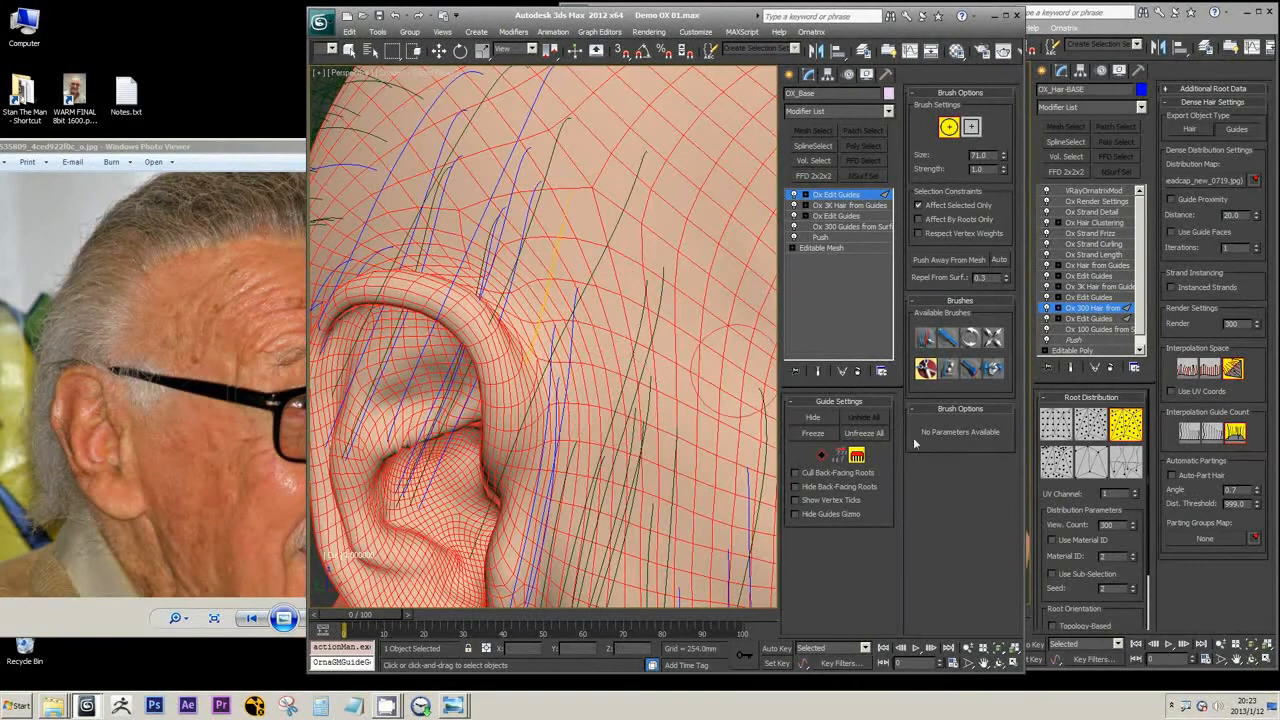
Step: Return to the Select brush and set its size to about 51 over the temple
left_click(813, 433)
left_click(926, 338)
middle_click_drag(660, 315, 654, 327)
left_click_drag(656, 316, 660, 334, "ctrl+shift")
scroll(660, 334, "down", 4)
mouse_move(660, 334)
middle_mouse_down("alt")
mouse_move(682, 308)
mouse_move(592, 345)
middle_mouse_up("alt")
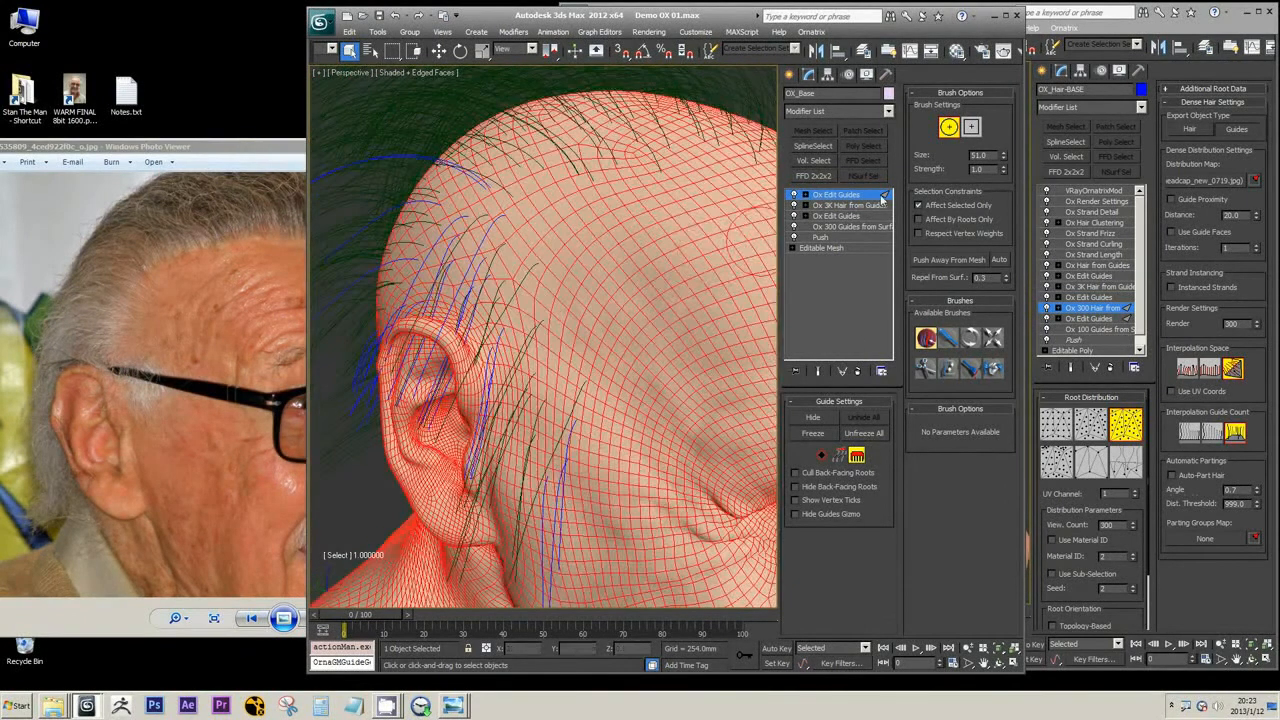
middle_click_drag(664, 289, 663, 309, "alt")
scroll(622, 330, "up", 4)
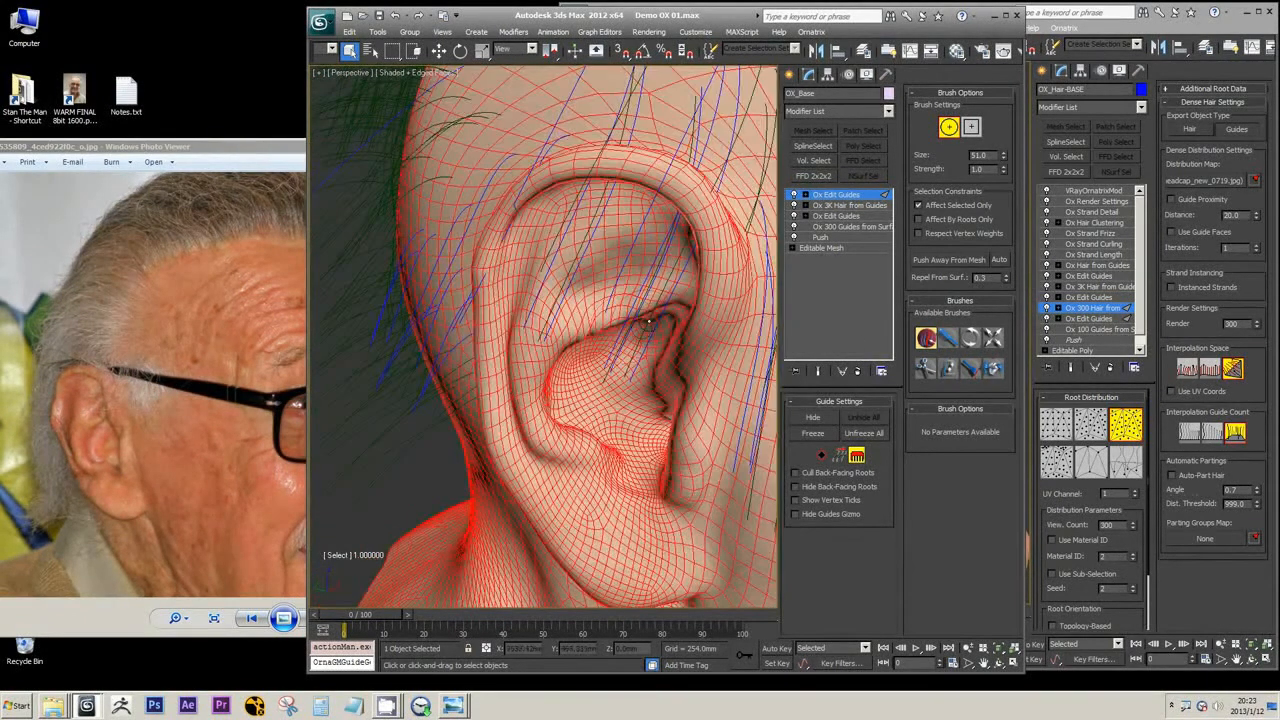
Step: Review the settings of the Ox 300 Guides from Surface and Ox 3K Hair from Guides modifiers
left_click(836, 227)
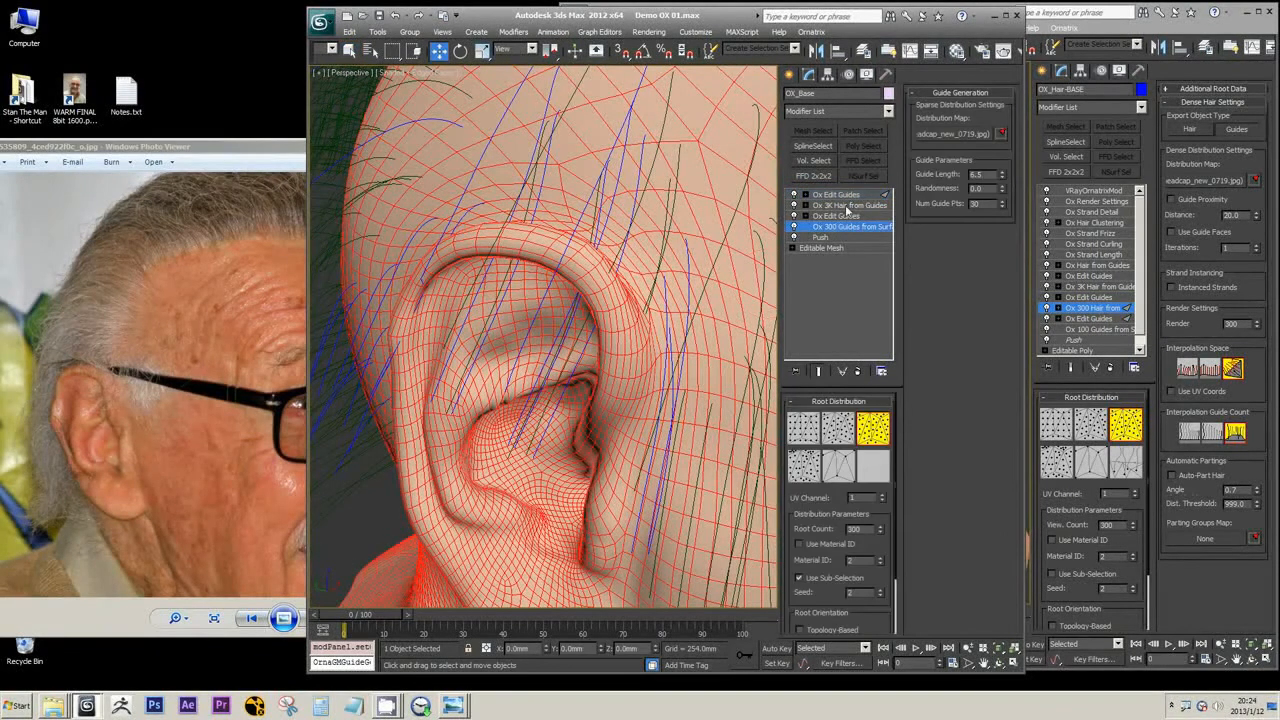
left_click(849, 205)
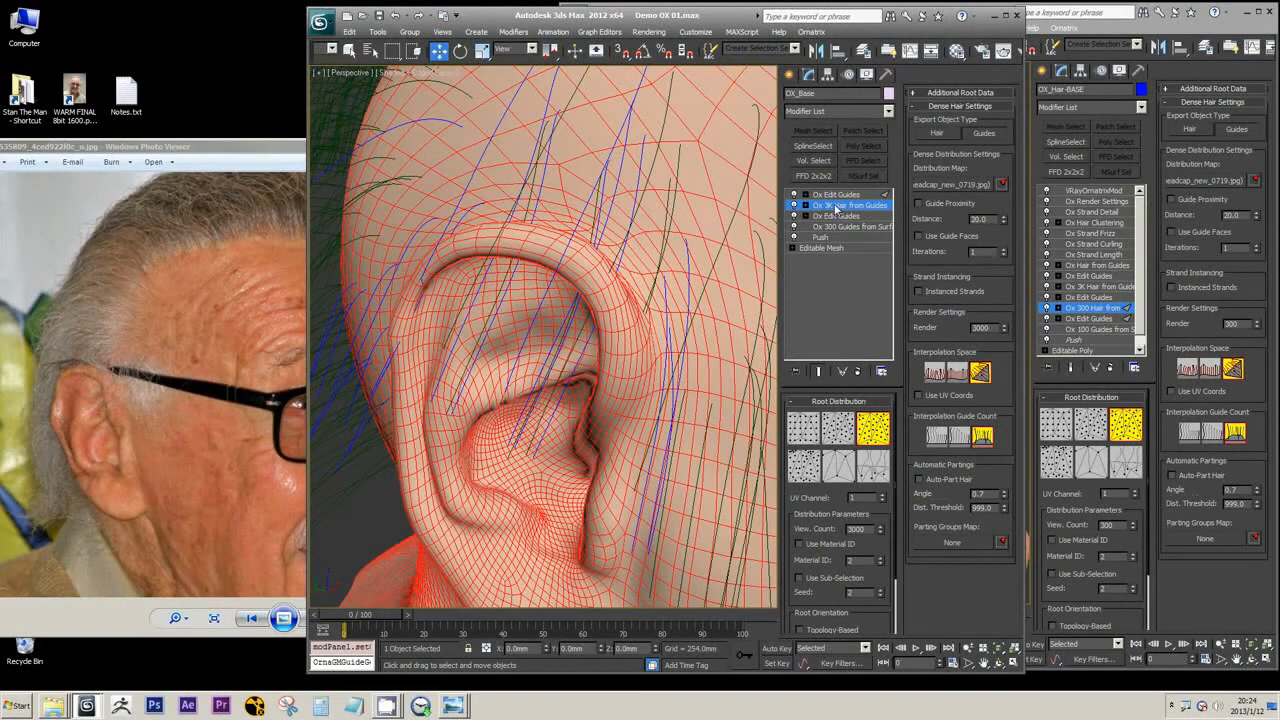
middle_click_drag(644, 257, 638, 290, "alt")
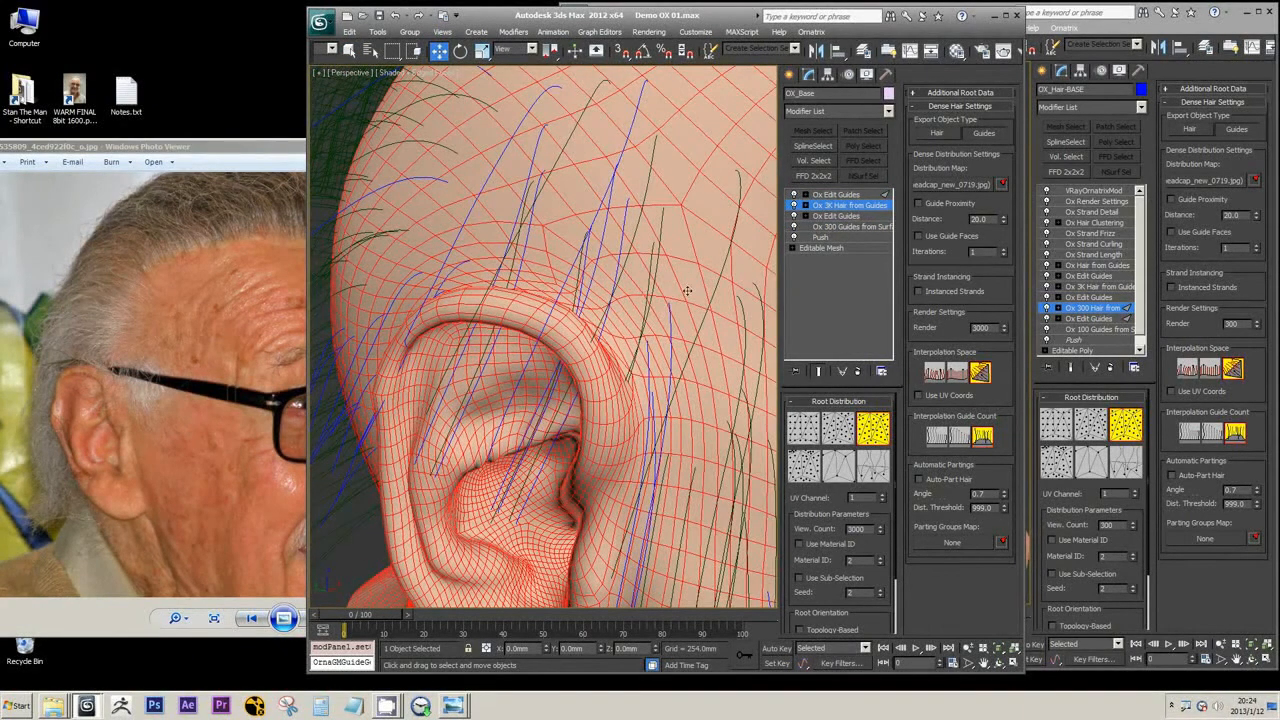
middle_click_drag(704, 292, 688, 284, "alt")
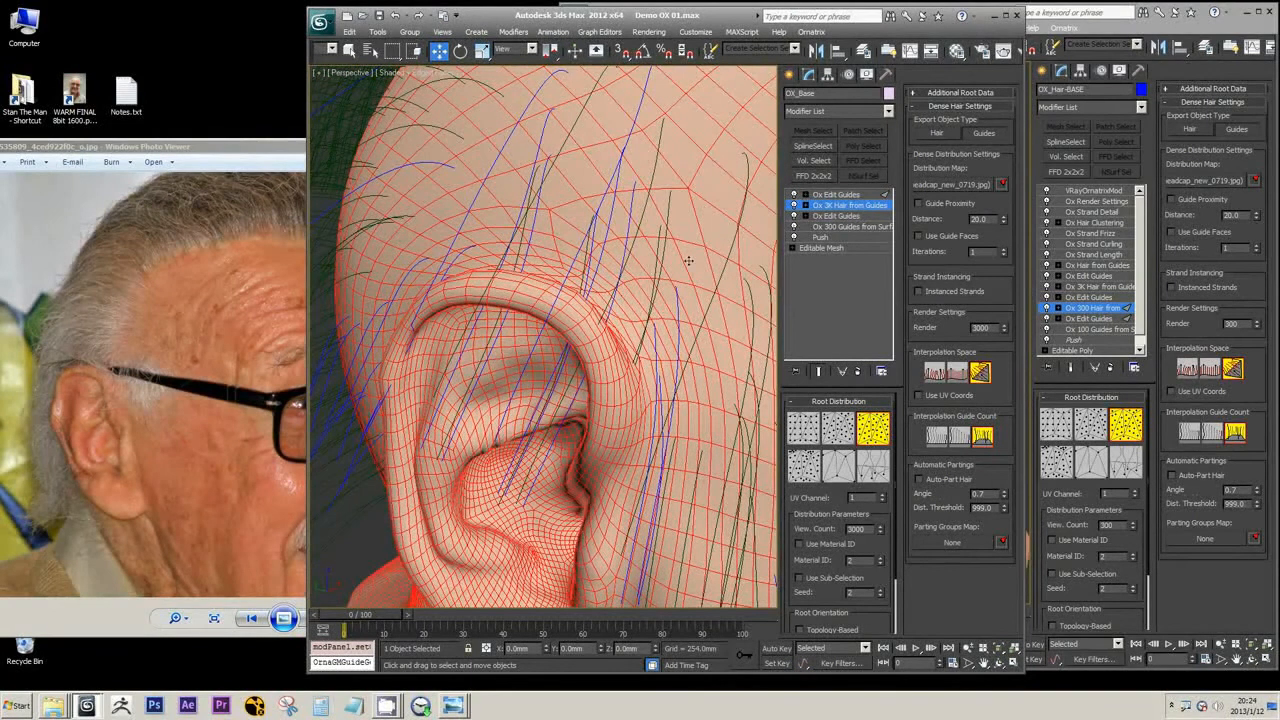
scroll(686, 257, "down", 5)
Step: Resume brush mode in the top Ox Edit Guides modifier with the Comb brush and examine the guides around the ear
left_click(602, 312)
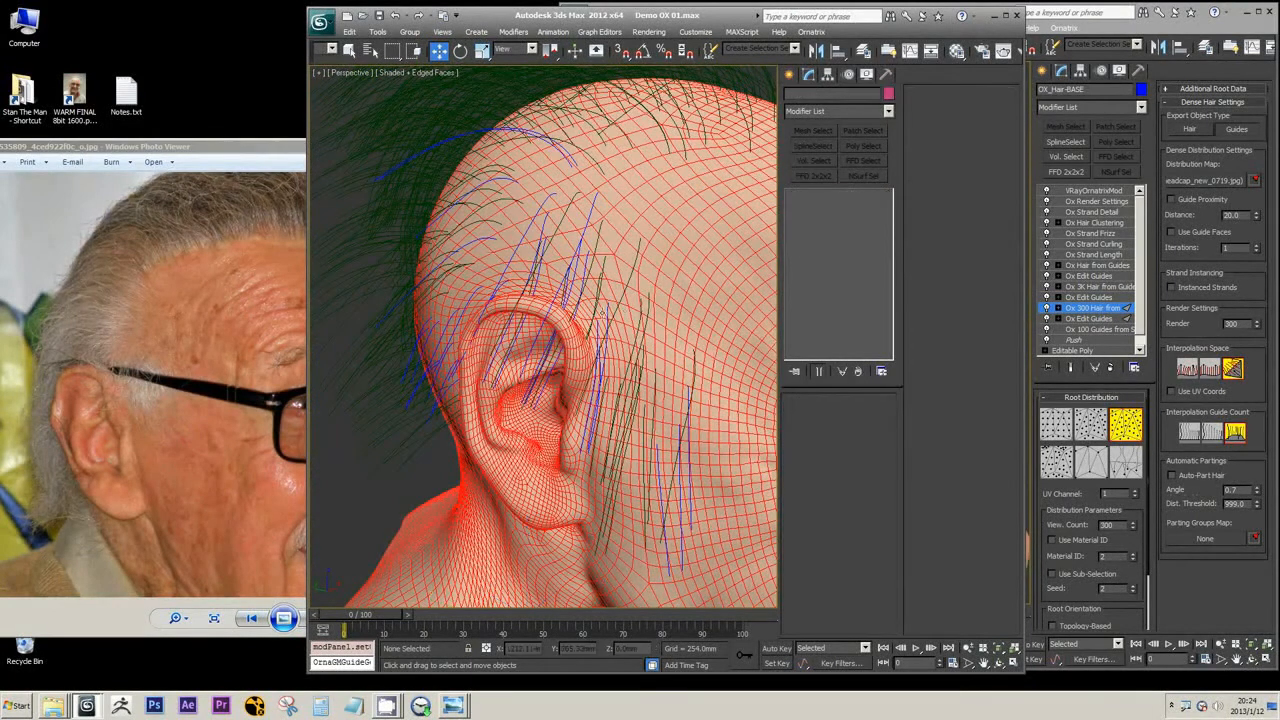
left_click(576, 278)
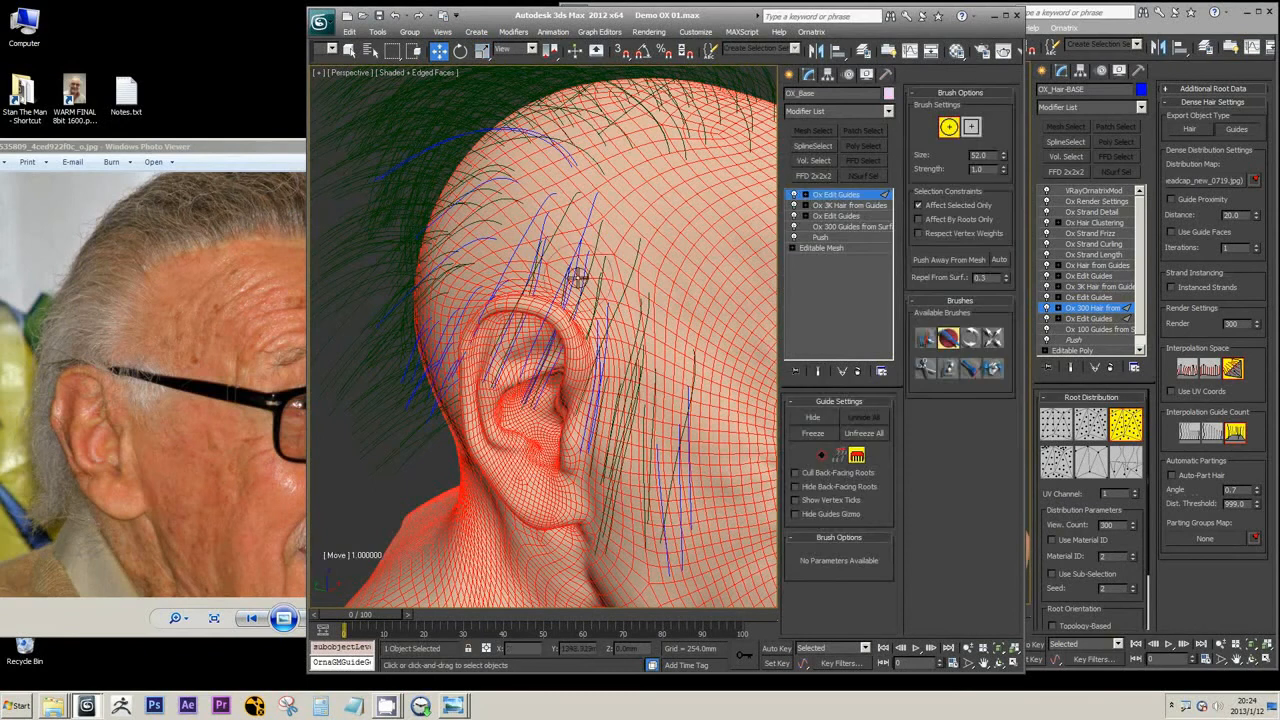
scroll(614, 332, "up", 5)
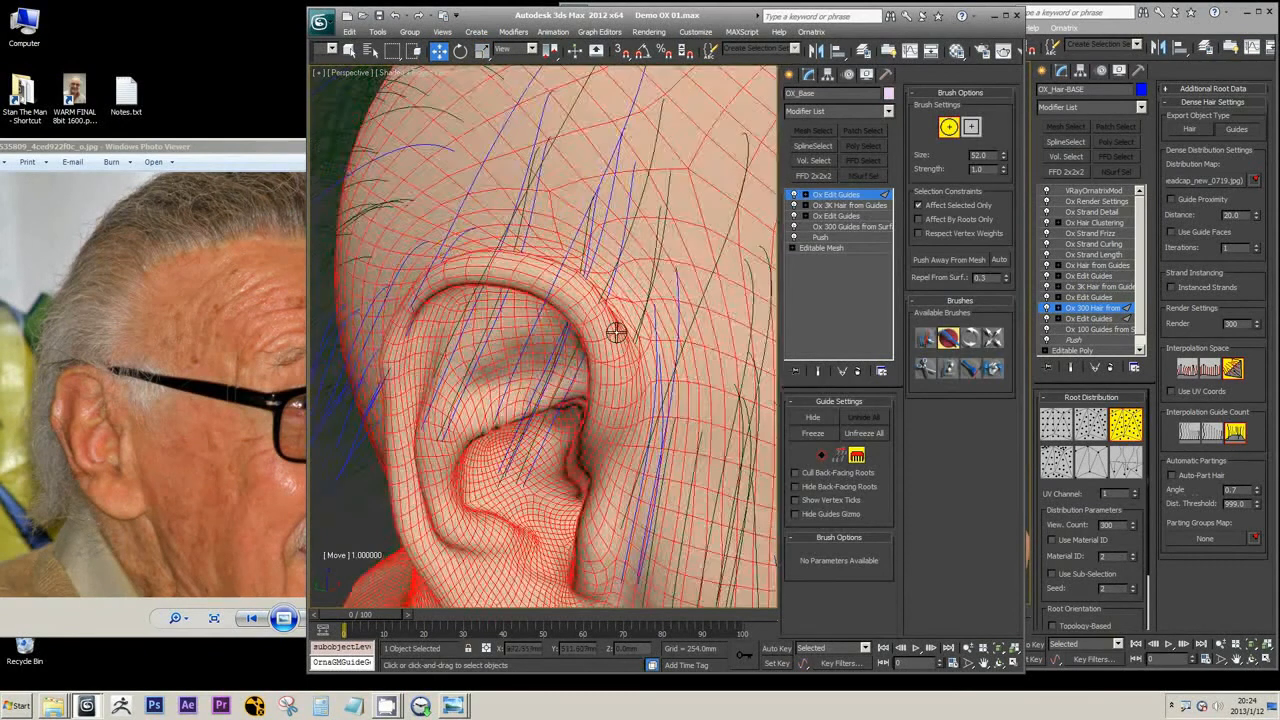
scroll(614, 340, "down", 5)
scroll(620, 330, "up", 4)
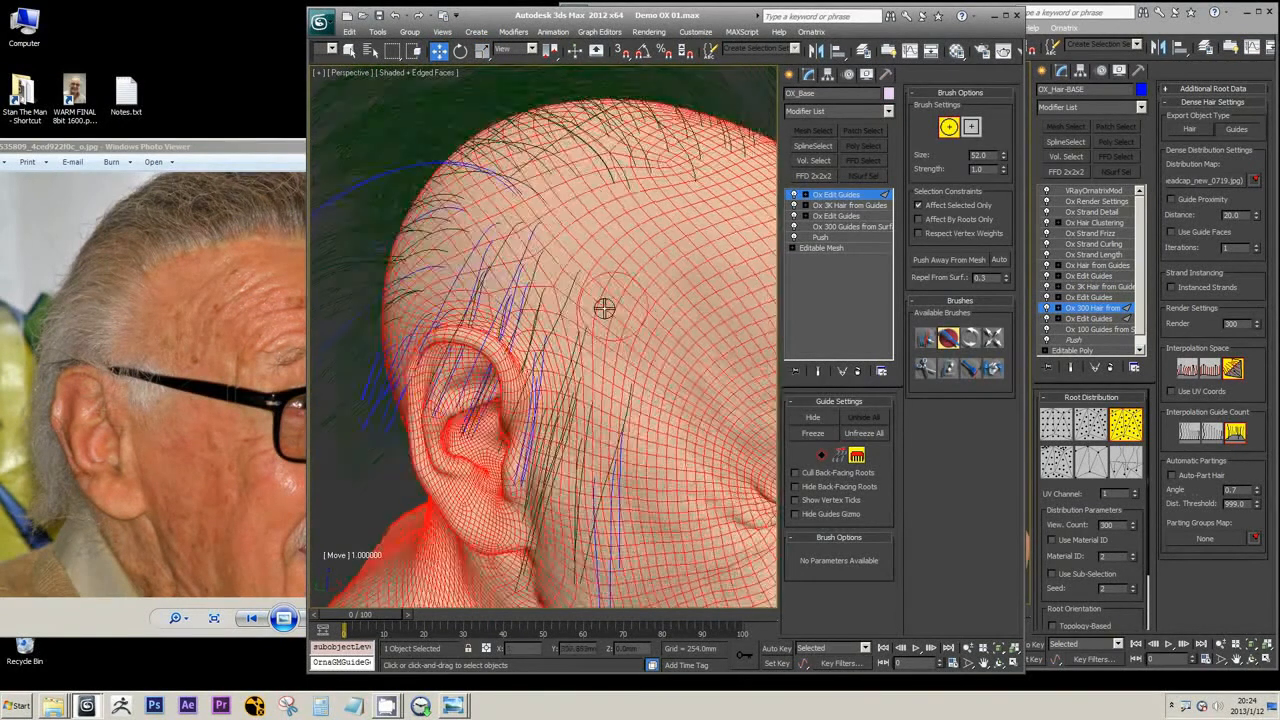
middle_click_drag(585, 310, 649, 229, "alt")
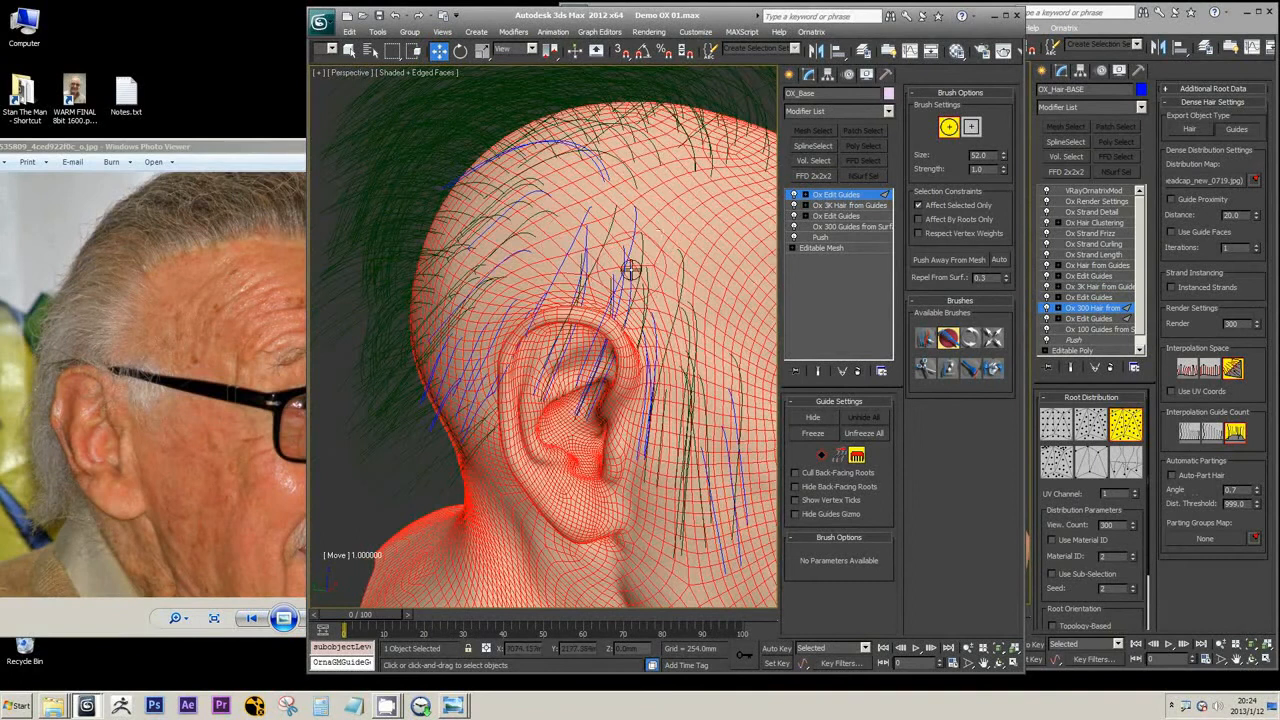
scroll(558, 318, "down", 5)
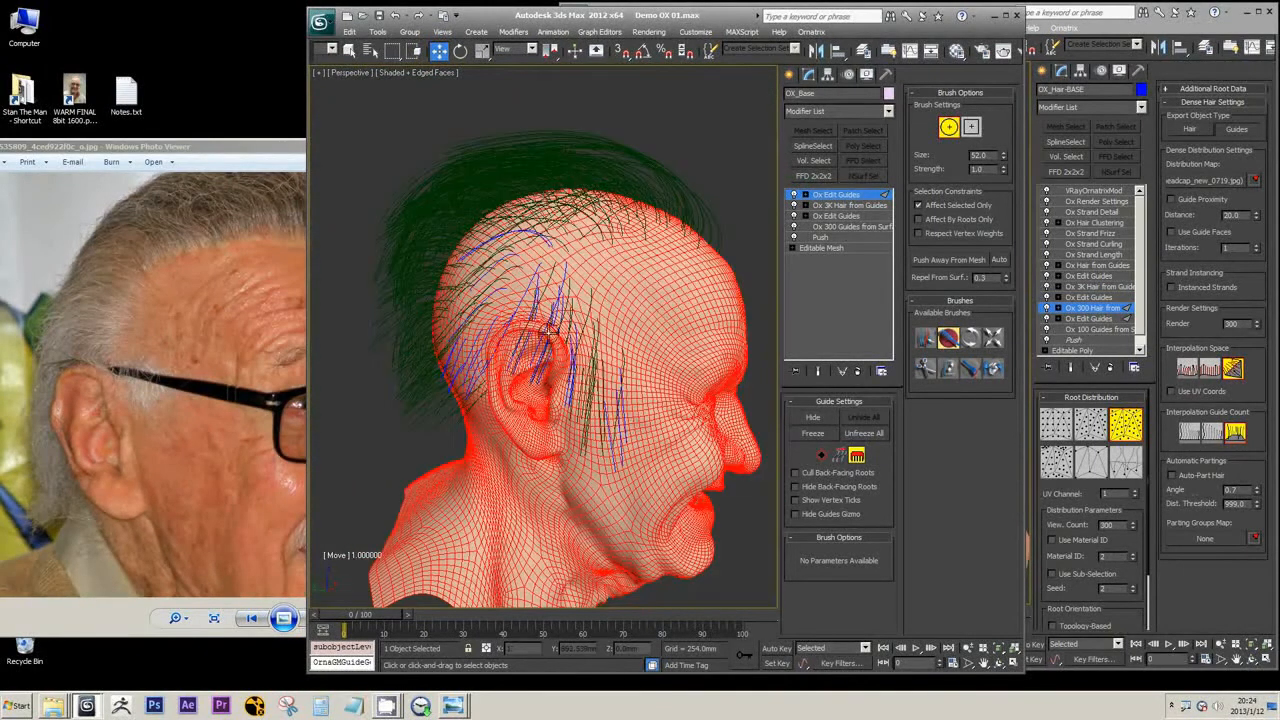
scroll(560, 334, "up", 5)
scroll(563, 336, "up", 3)
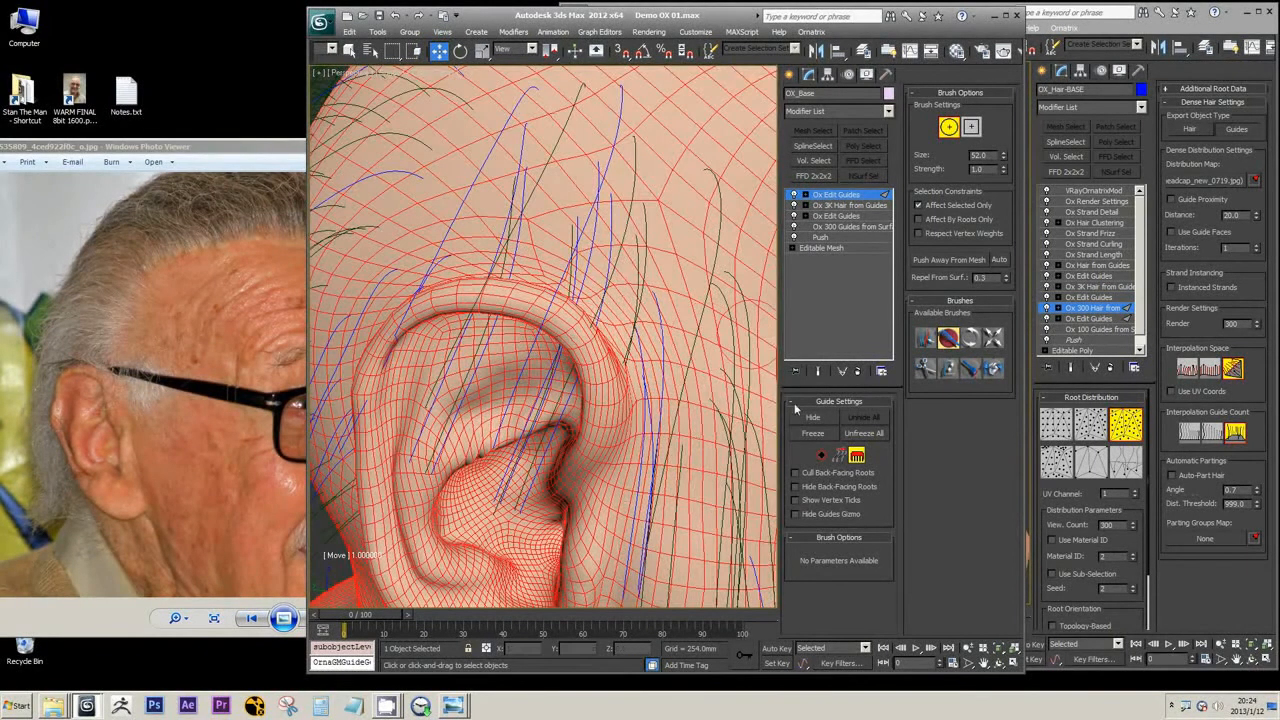
middle_click_drag(569, 392, 597, 322)
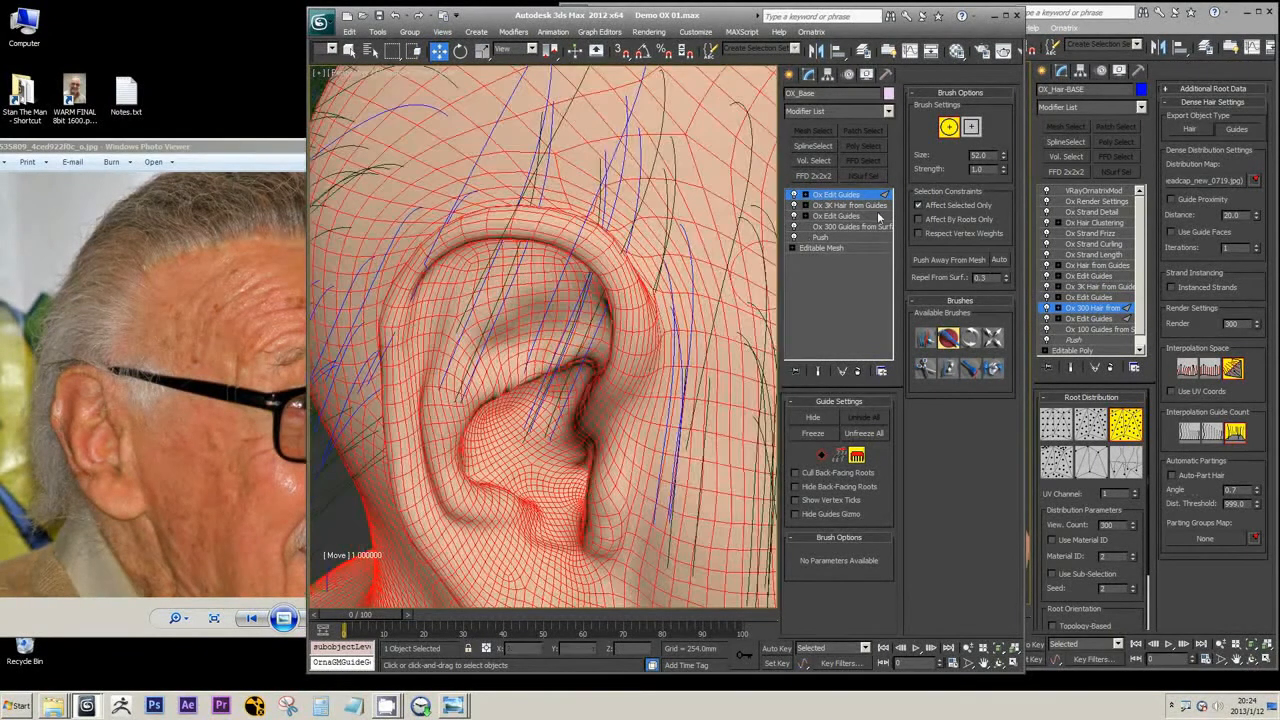
scroll(578, 262, "down", 4)
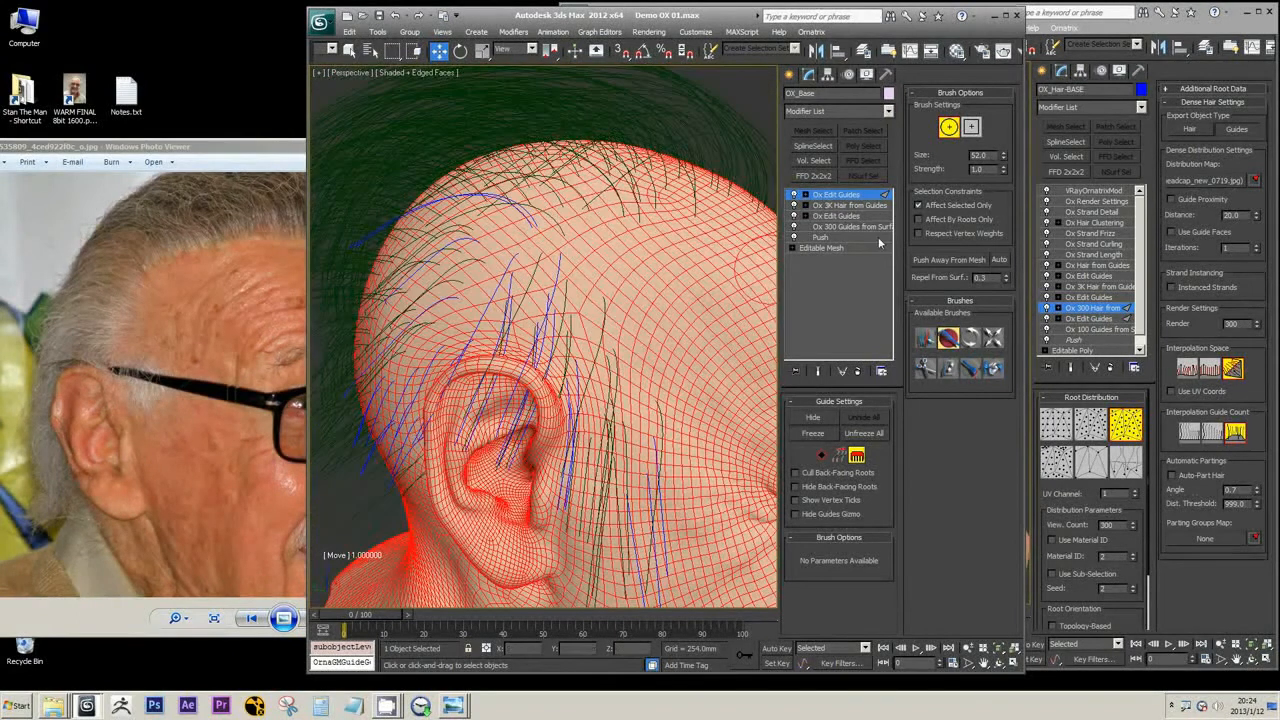
Step: Display the stack only up to the Ox 300 Guides from Surface modifier and examine the unstyled guides around the head
left_click(850, 227)
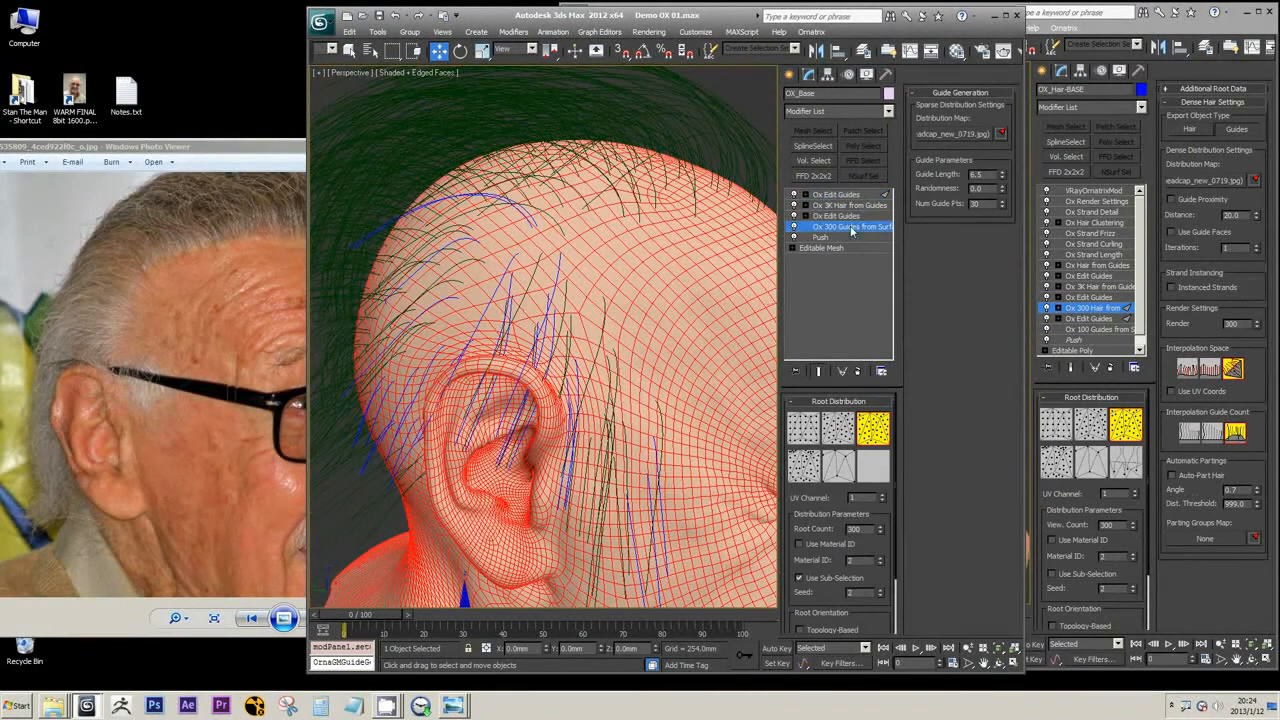
left_click(818, 371)
scroll(662, 338, "down", 3)
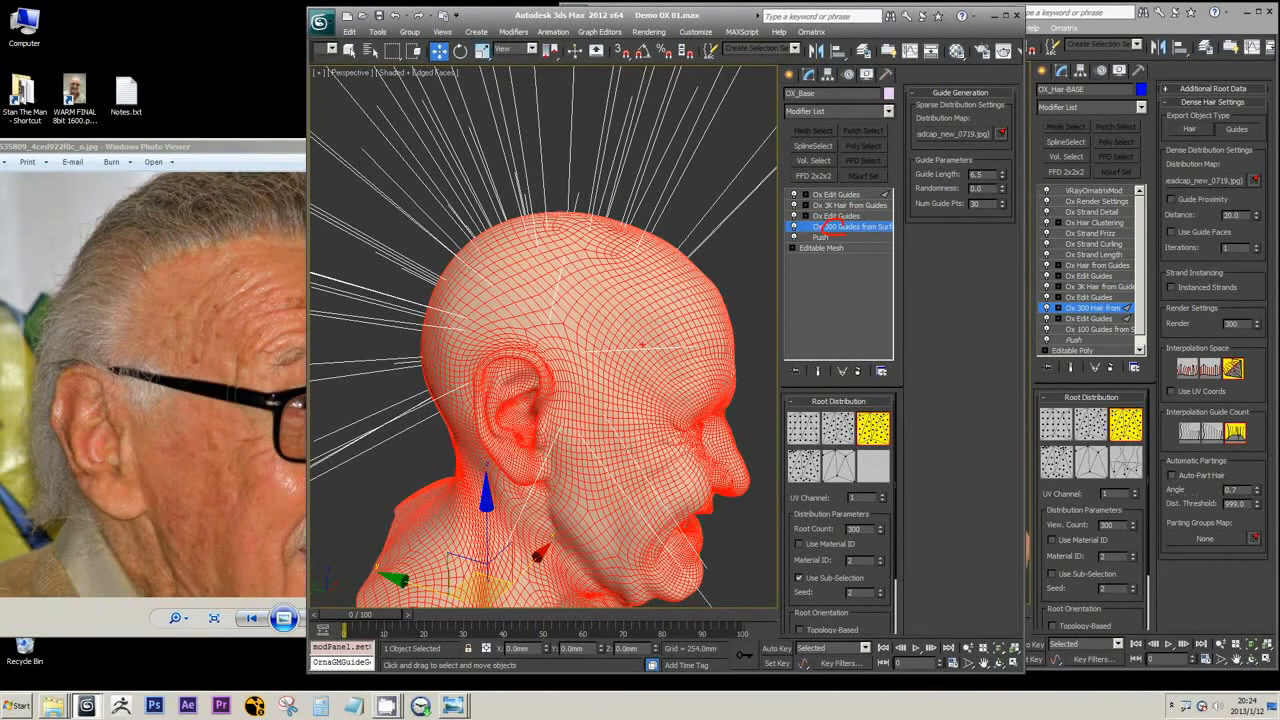
key("Escape")
middle_click_drag(732, 418, 655, 429, "alt")
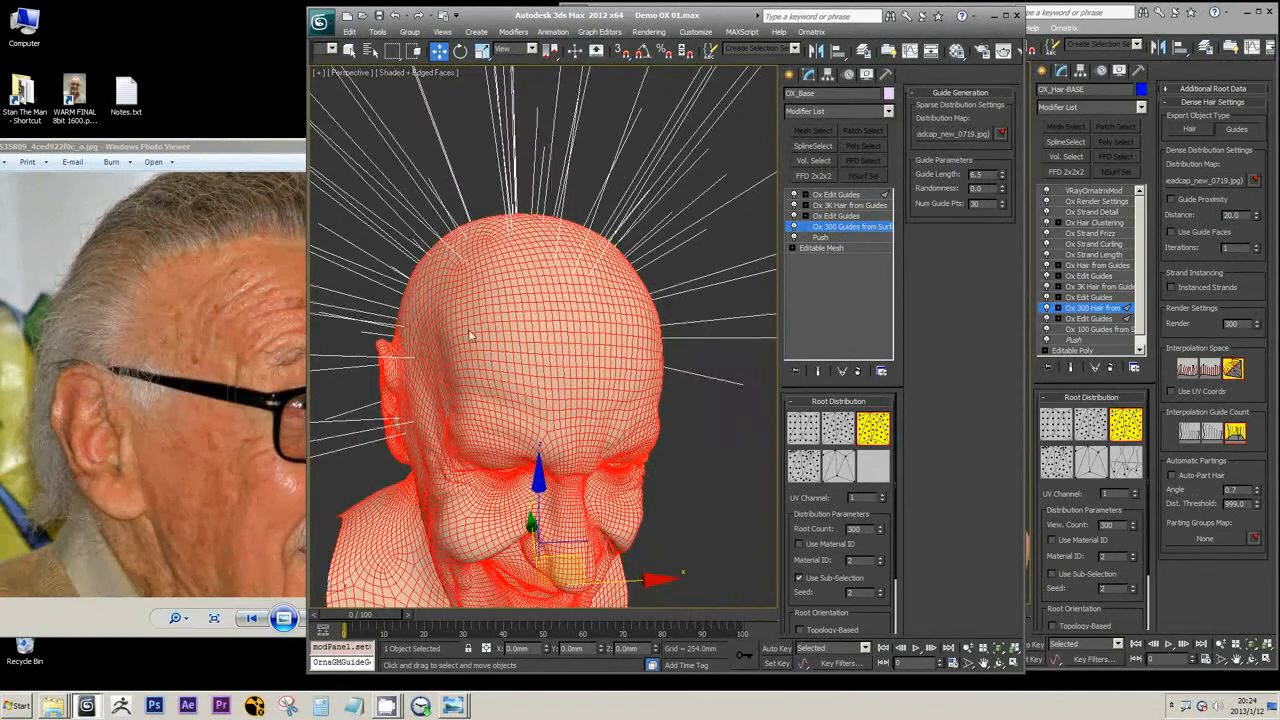
mouse_move(432, 354)
middle_mouse_down()
mouse_move(465, 328)
mouse_move(494, 335)
middle_mouse_up()
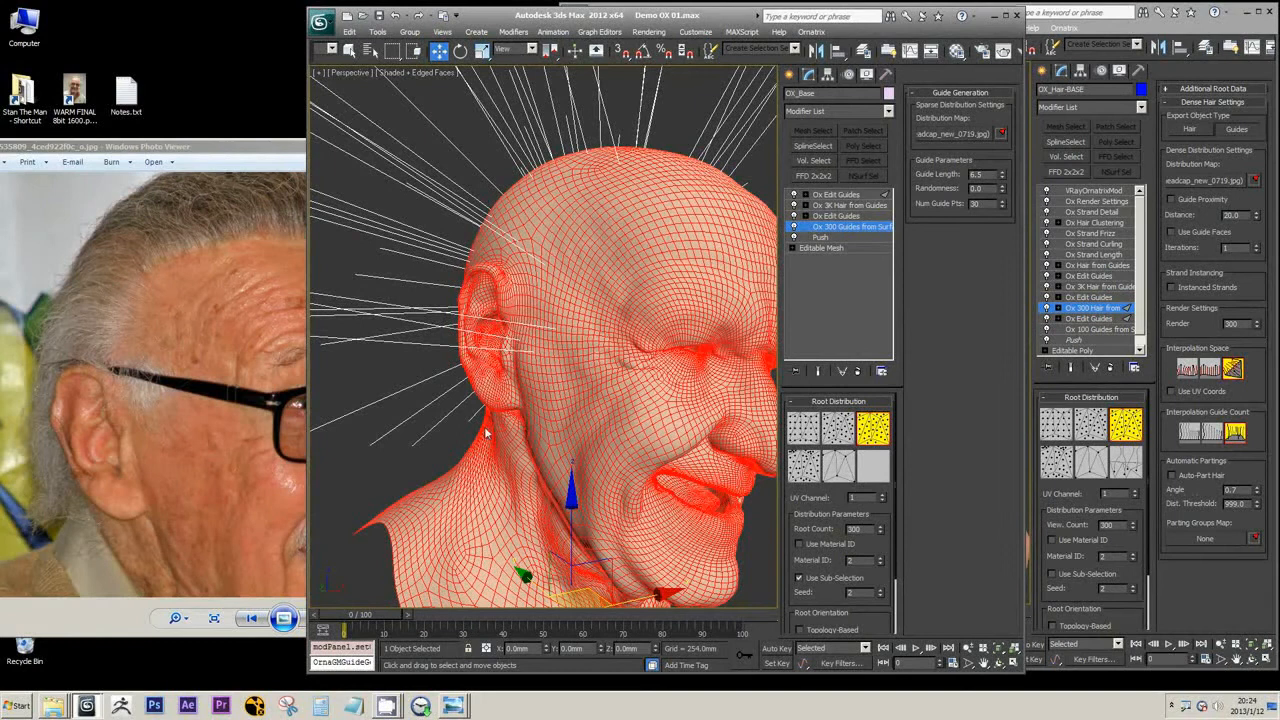
middle_click_drag(414, 413, 434, 424, "alt")
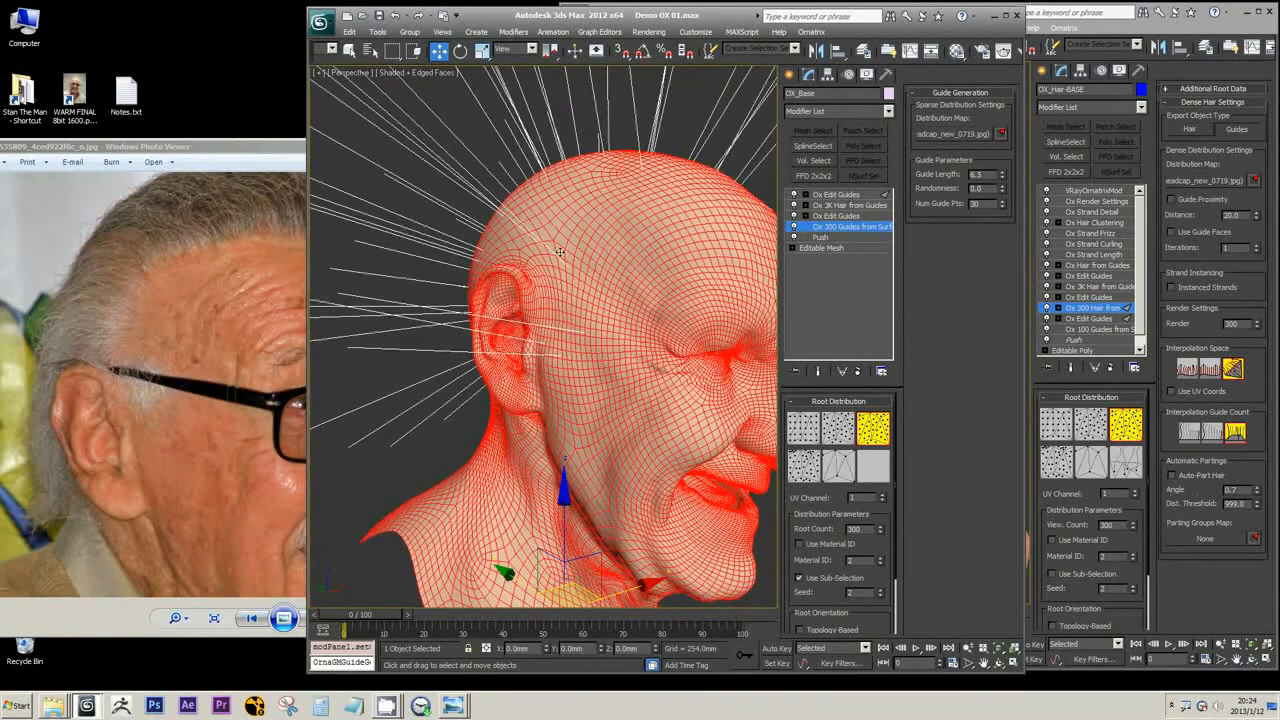
mouse_move(560, 252)
middle_mouse_down()
mouse_move(571, 281)
mouse_move(540, 254)
middle_mouse_up()
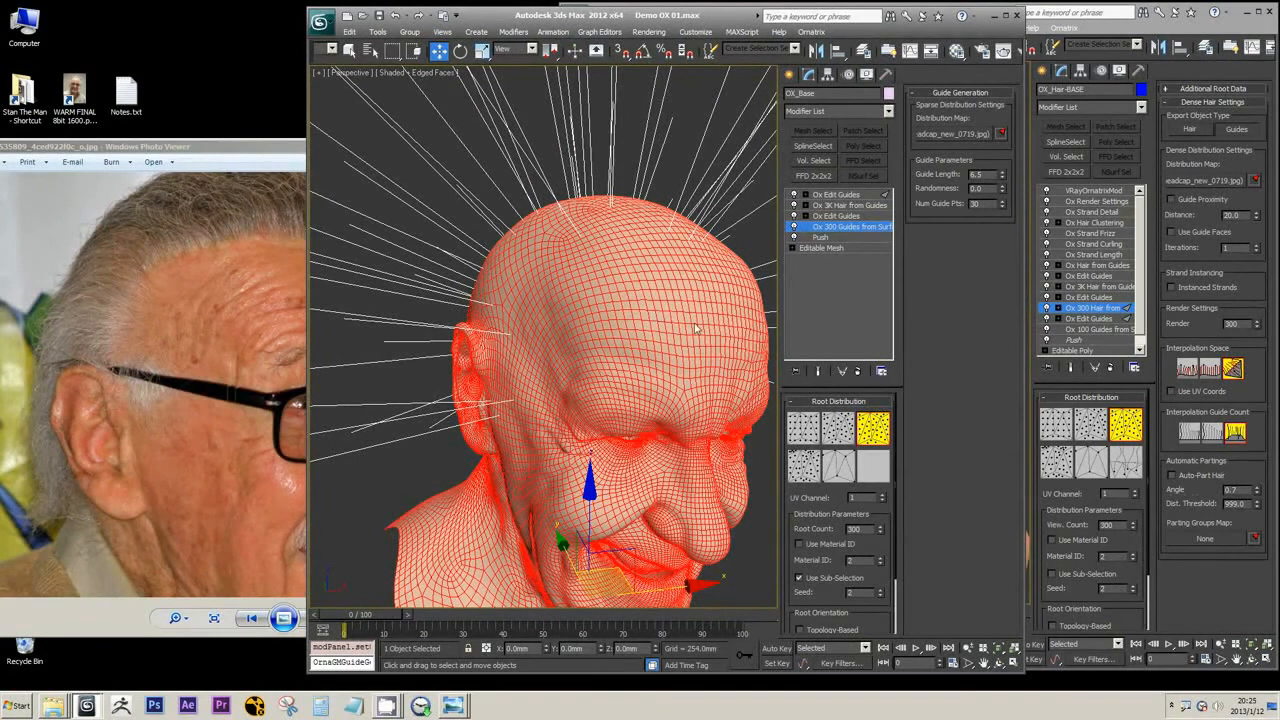
middle_click_drag(526, 394, 534, 366, "alt")
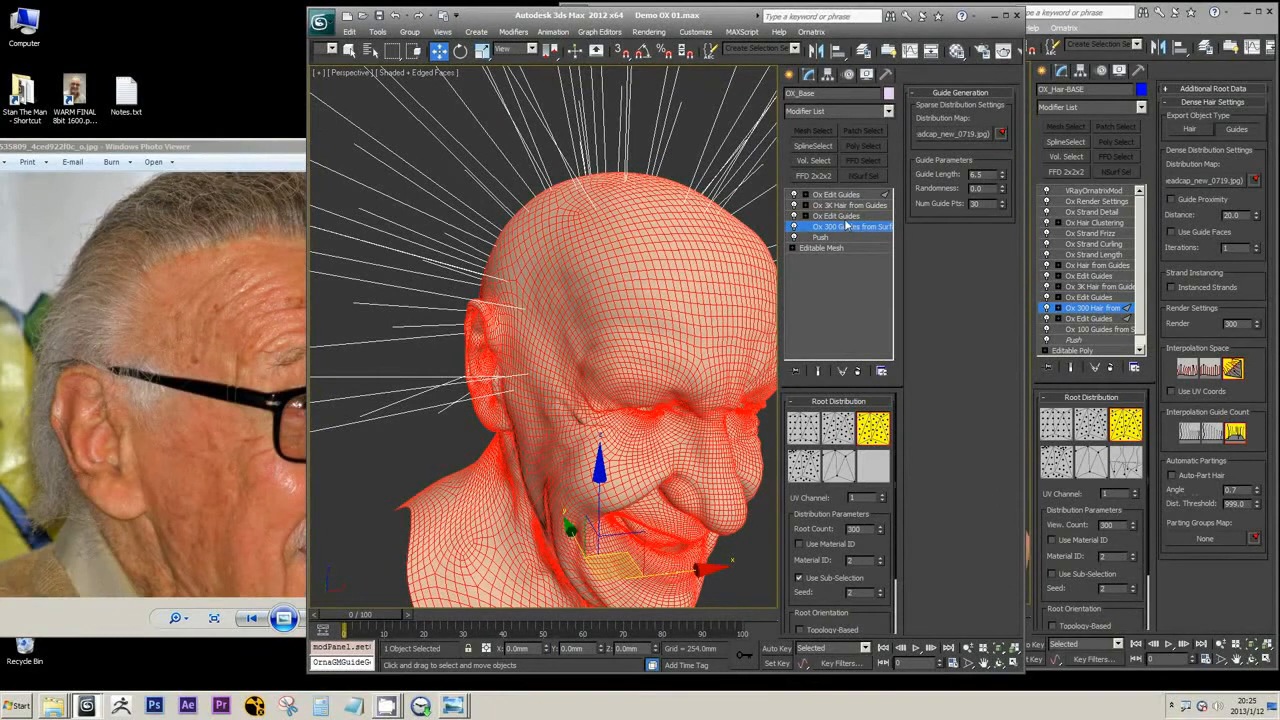
Step: Examine the placement of the unstyled guides over the ear and scalp from several angles
middle_click_drag(568, 335, 545, 251, "alt")
scroll(477, 283, "up", 4)
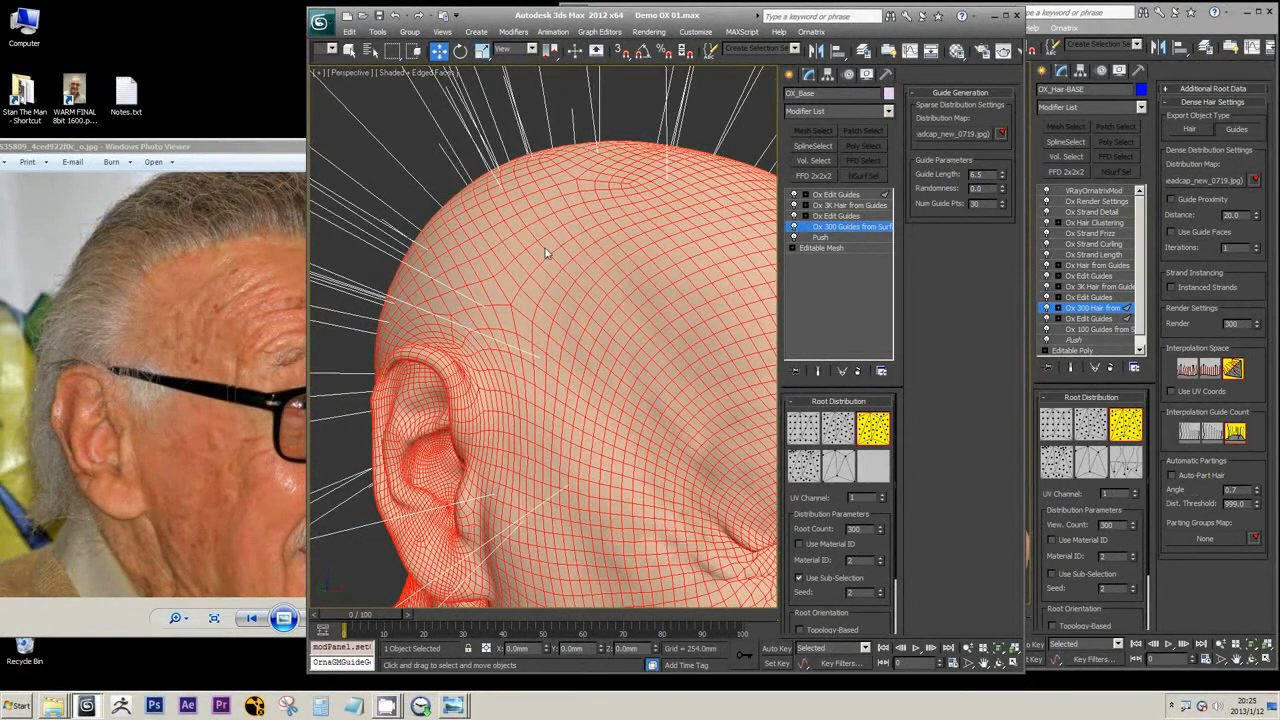
scroll(546, 258, "down", 4)
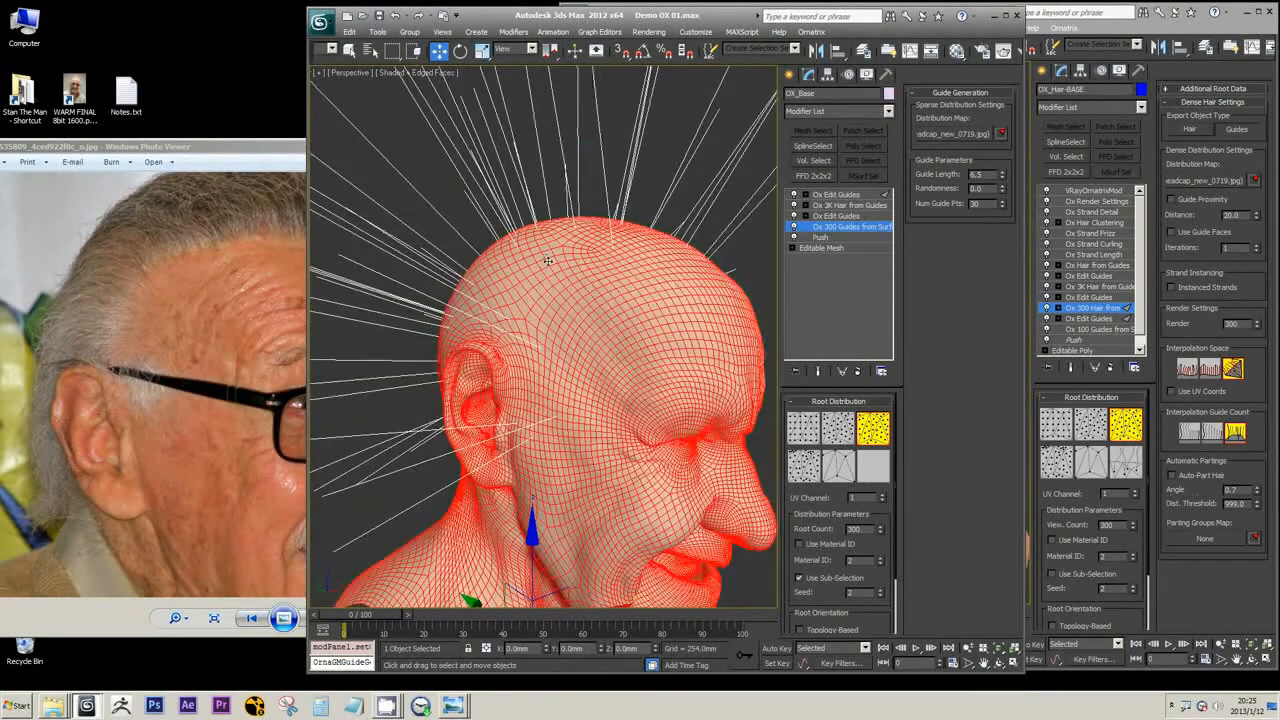
scroll(547, 258, "up", 4)
middle_click_drag(547, 258, 586, 343, "alt")
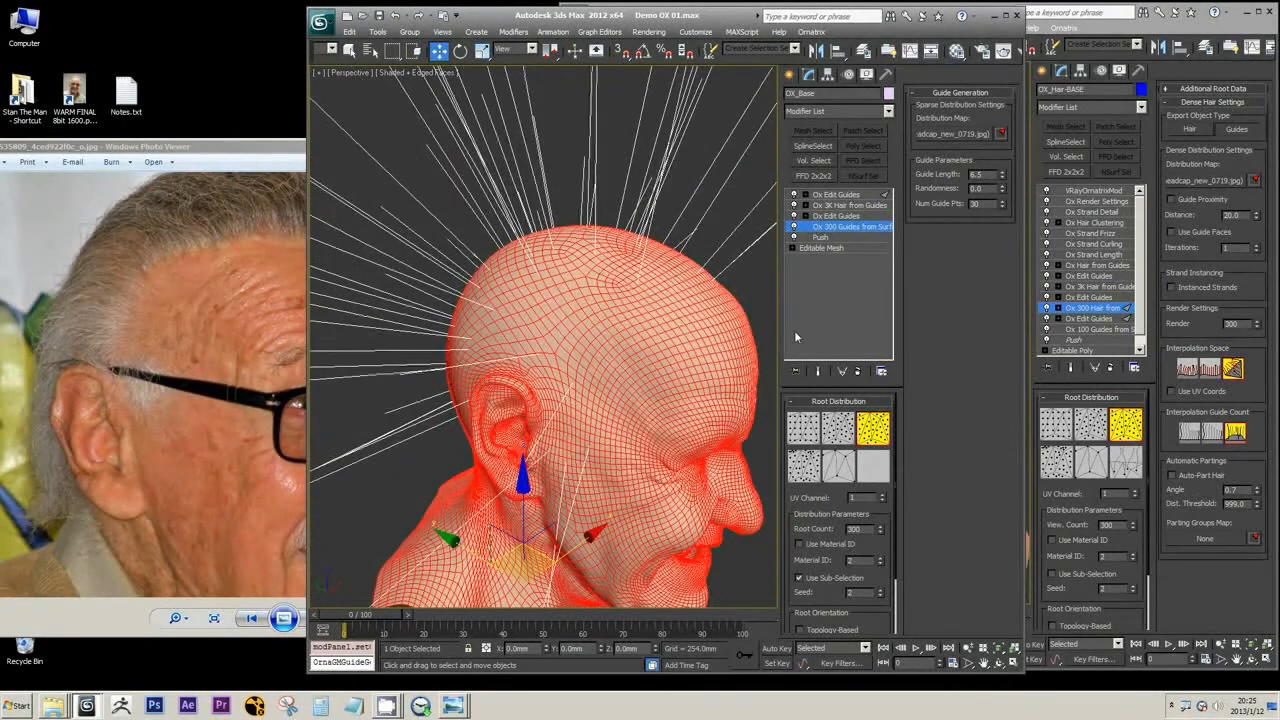
Step: Display the stack up to the Ox 3K Hair from Guides modifier and inspect its hair around the ear
left_click(849, 205)
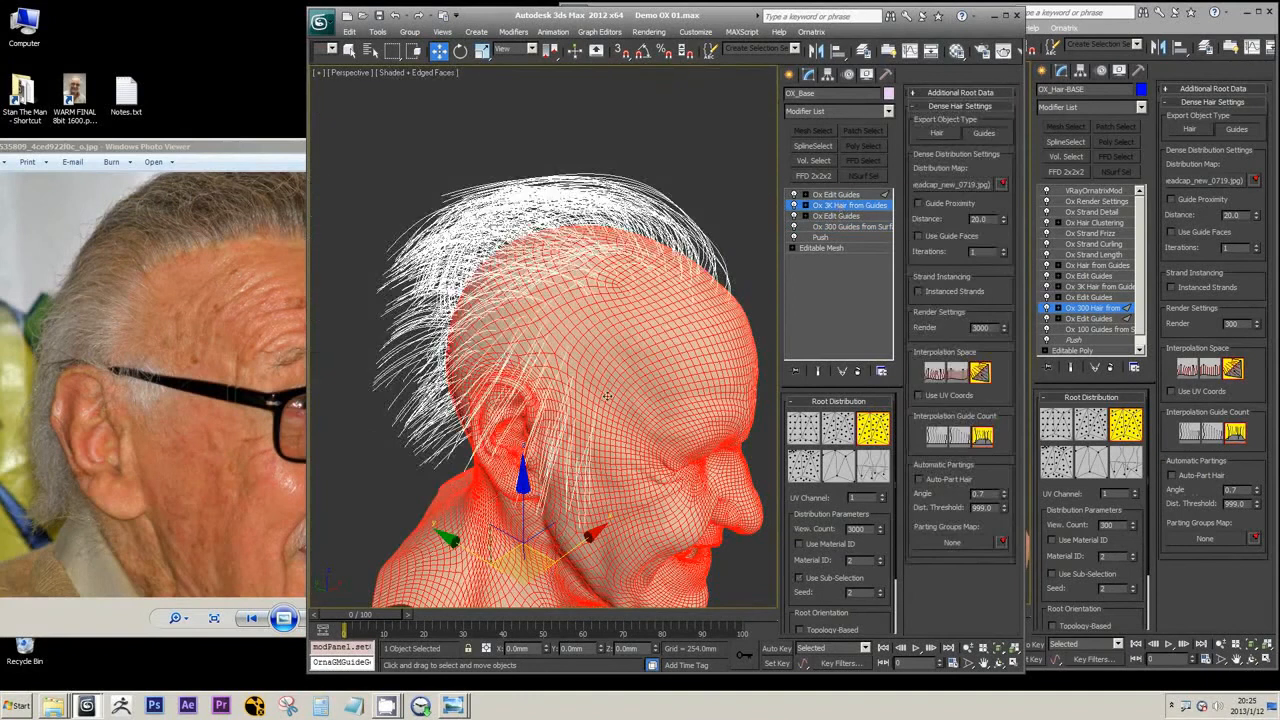
middle_click_drag(607, 397, 600, 388, "alt")
scroll(600, 388, "up", 8)
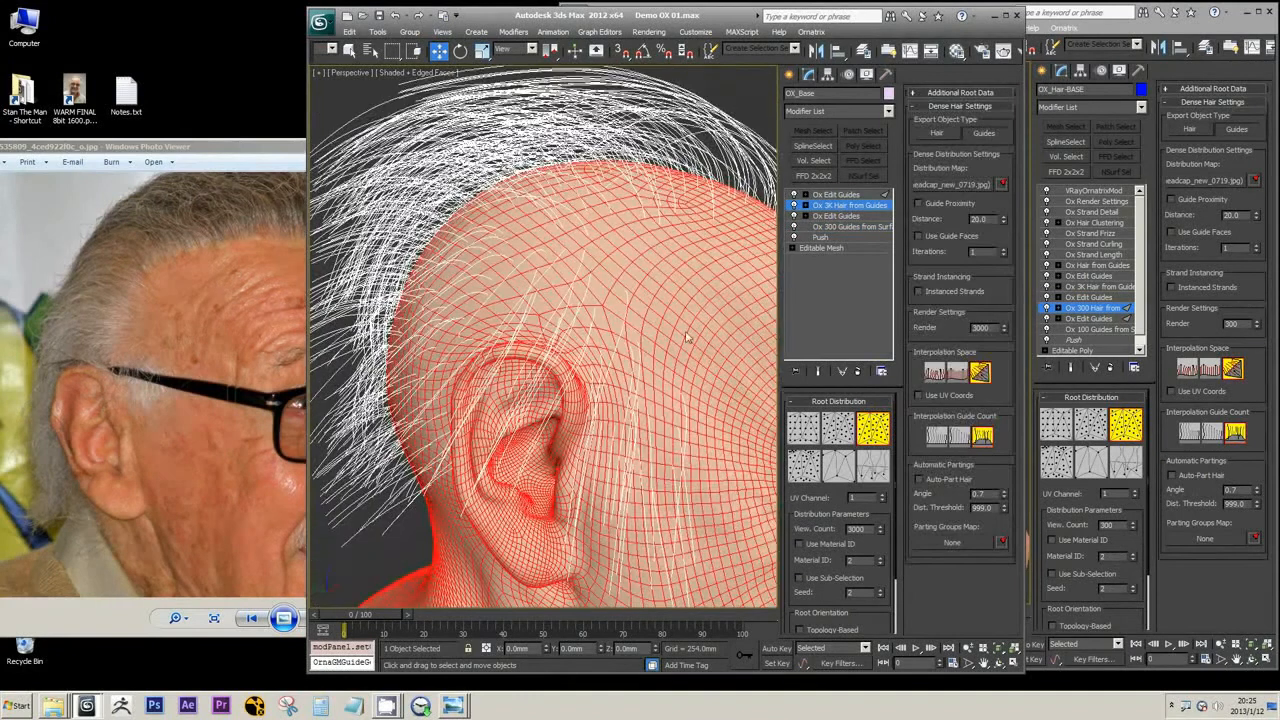
Step: In the top Ox Edit Guides modifier, select the guides just above the ear using the Select brush with Affect Selected Only off
left_click(836, 194)
mouse_move(605, 376)
middle_mouse_down("alt")
mouse_move(560, 383)
mouse_move(683, 380)
mouse_move(621, 362)
middle_mouse_up("alt")
scroll(621, 362, "up", 8)
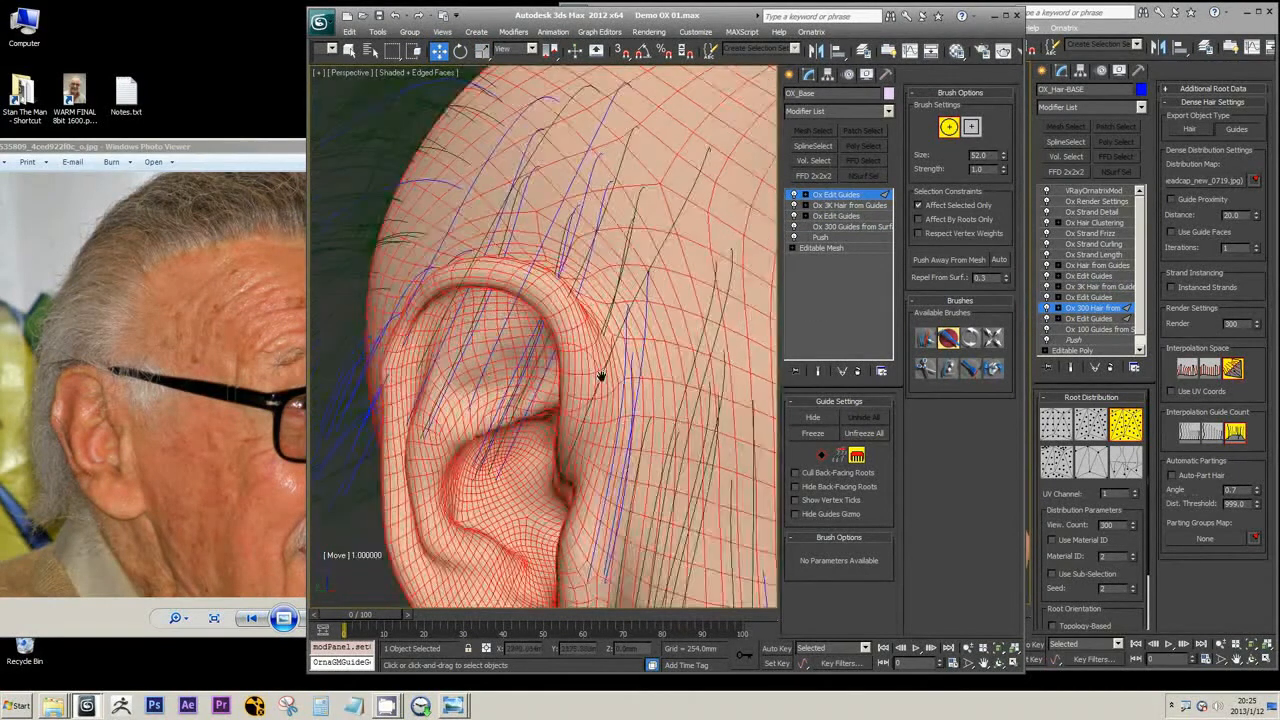
left_click(925, 338)
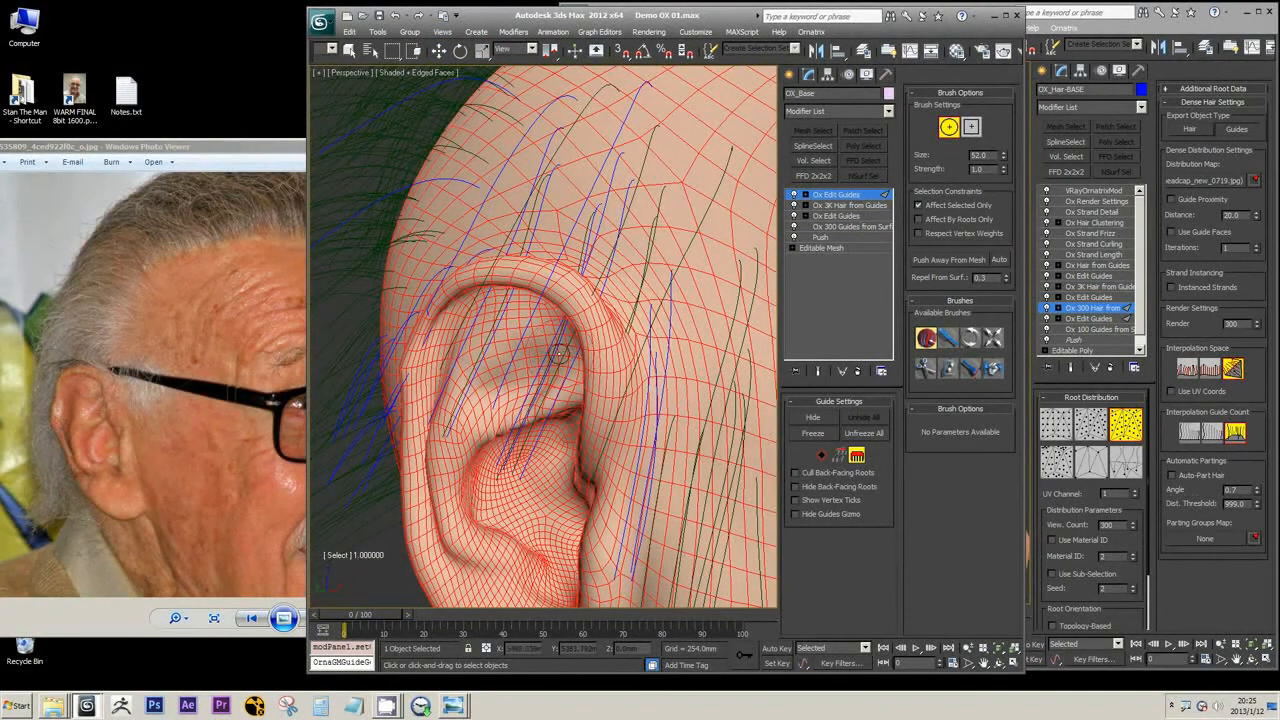
left_click(945, 206)
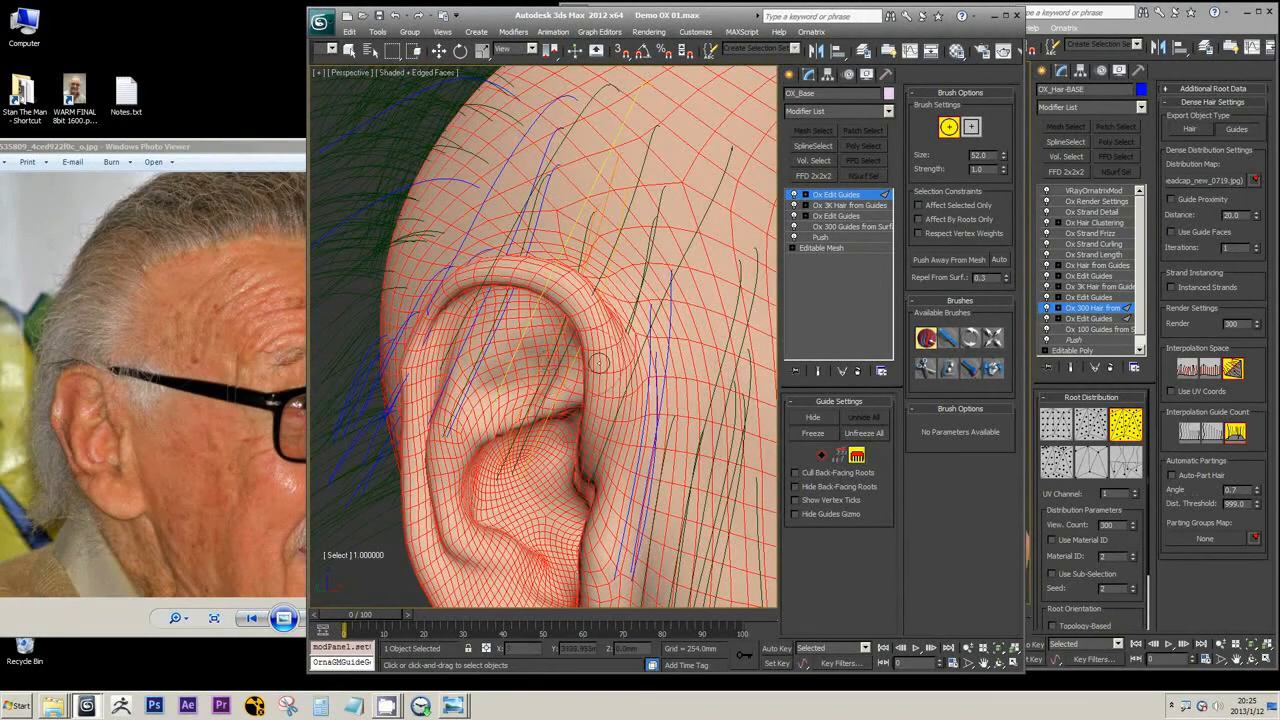
Step: Examine the selected guides around the ear at different distances, with and without the wireframe display of the head
mouse_move(586, 362)
middle_mouse_down("alt")
mouse_move(631, 371)
mouse_move(543, 377)
mouse_move(640, 387)
mouse_move(602, 380)
middle_mouse_up("alt")
scroll(608, 374, "down", 2)
key("F3")
key("F3")
scroll(603, 380, "up", 2)
key("F3")
key("F3")
scroll(640, 387, "up", 3)
scroll(640, 387, "down", 3)
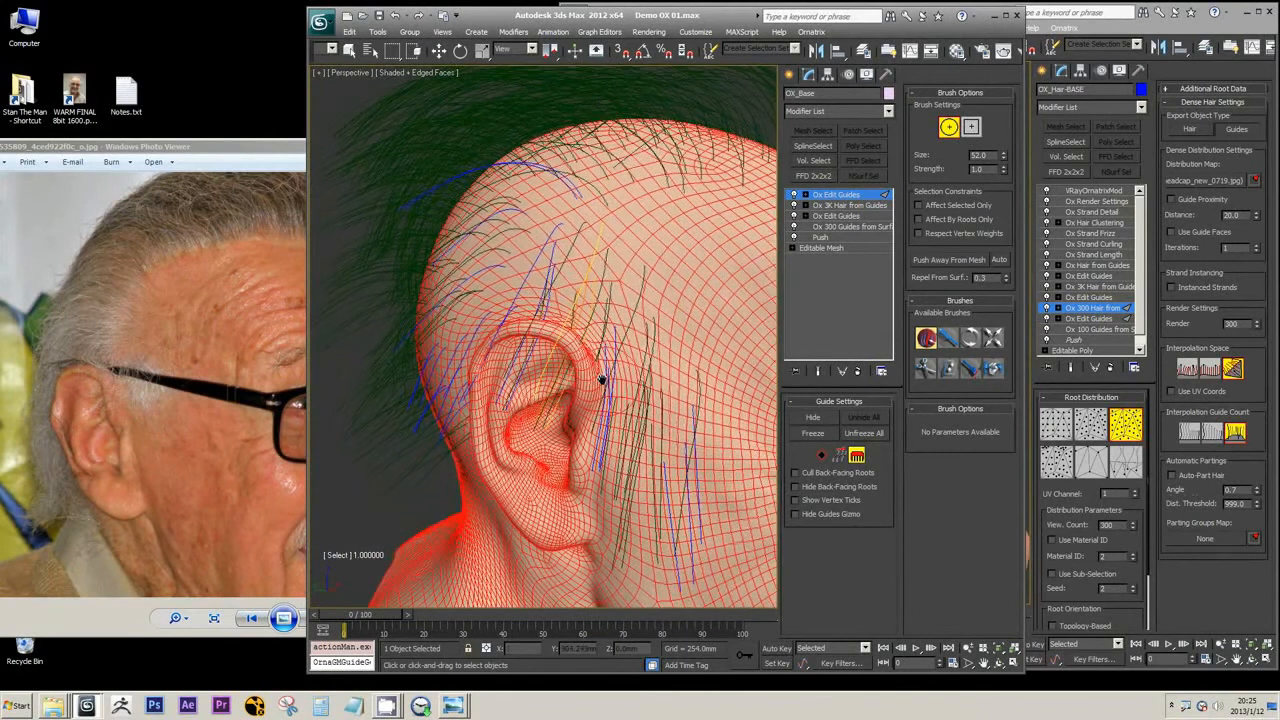
scroll(600, 382, "up", 2)
scroll(597, 390, "up", 2)
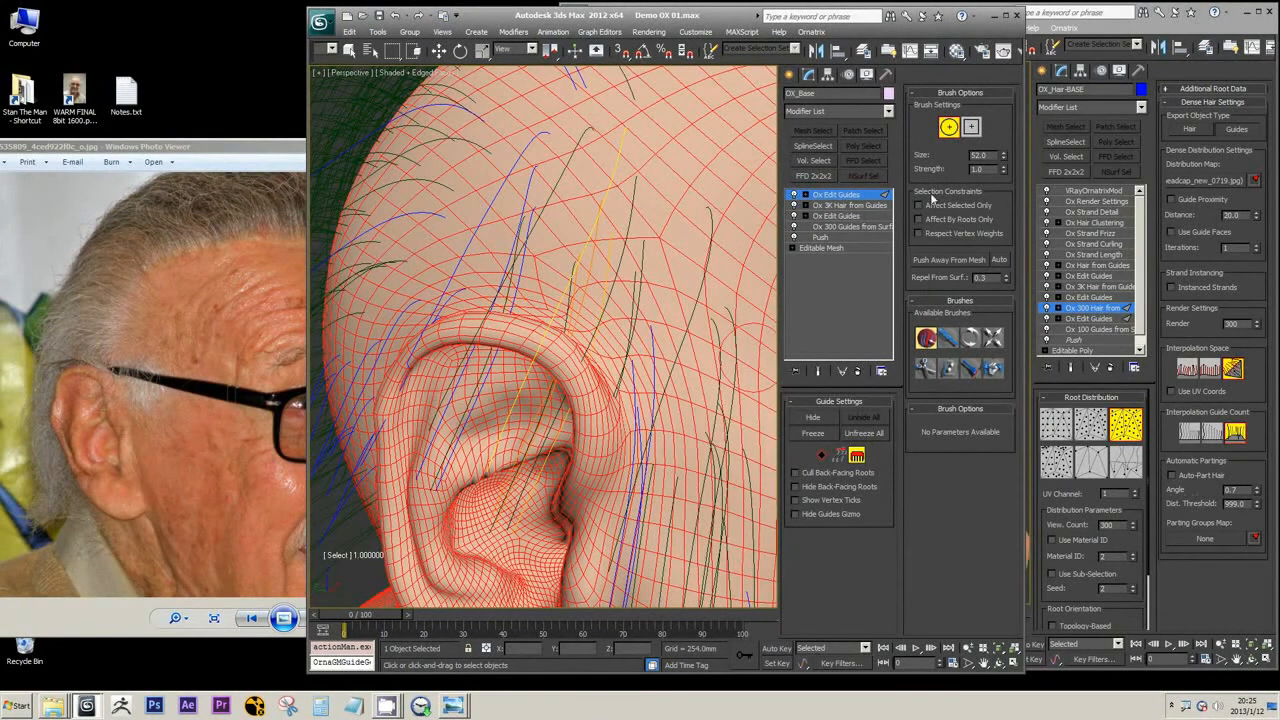
Step: Activate the Cut brush over the selected guides crossing the ear, and exit brush mode
left_click(926, 367)
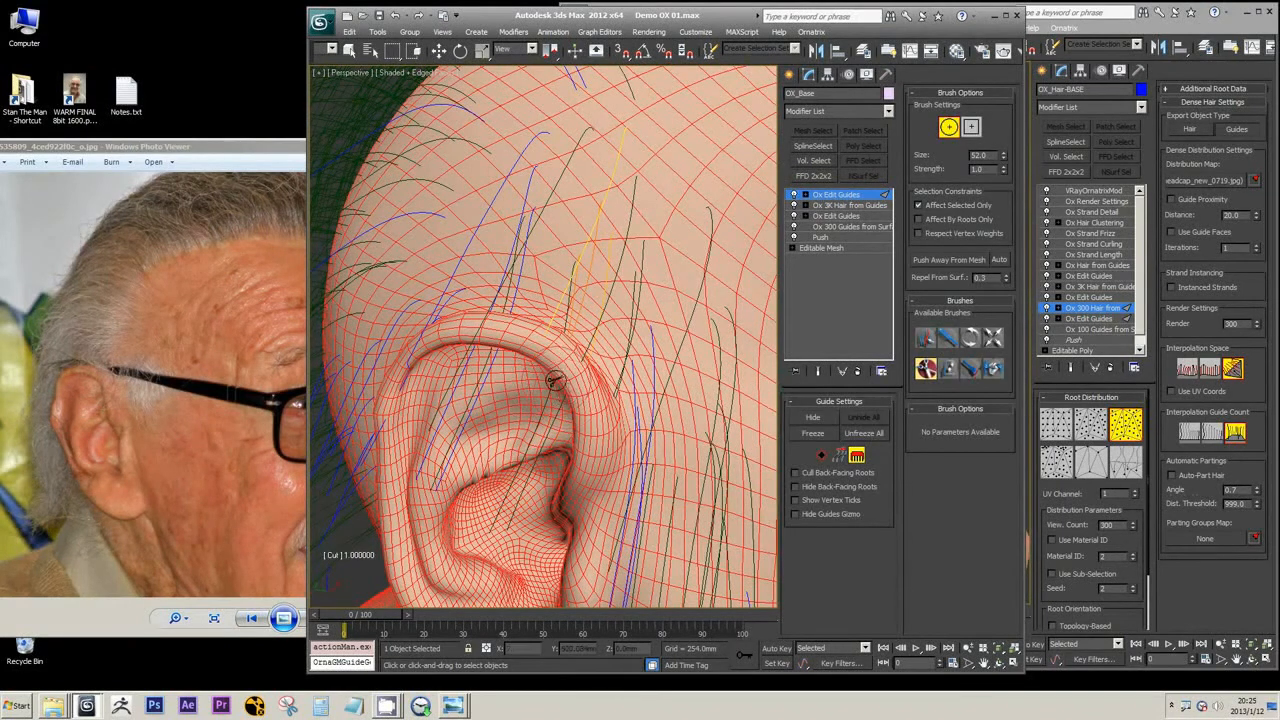
middle_click_drag(558, 387, 646, 408, "alt")
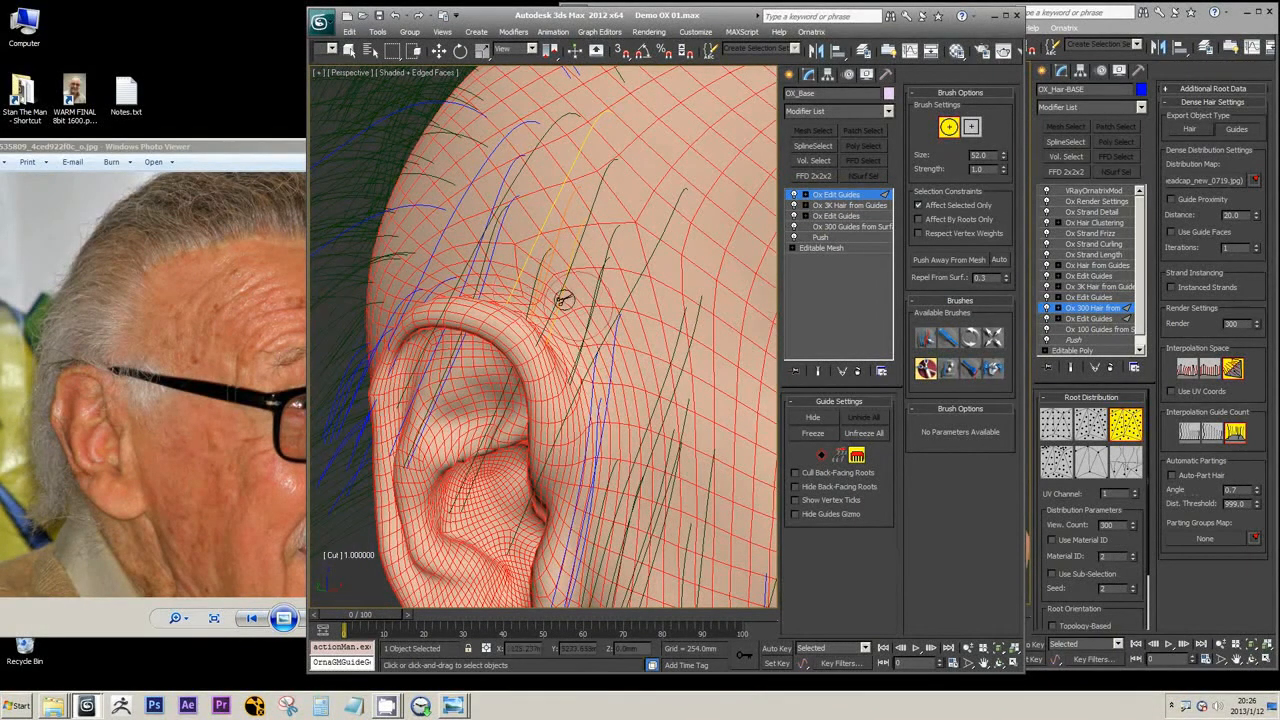
scroll(607, 341, "down", 3)
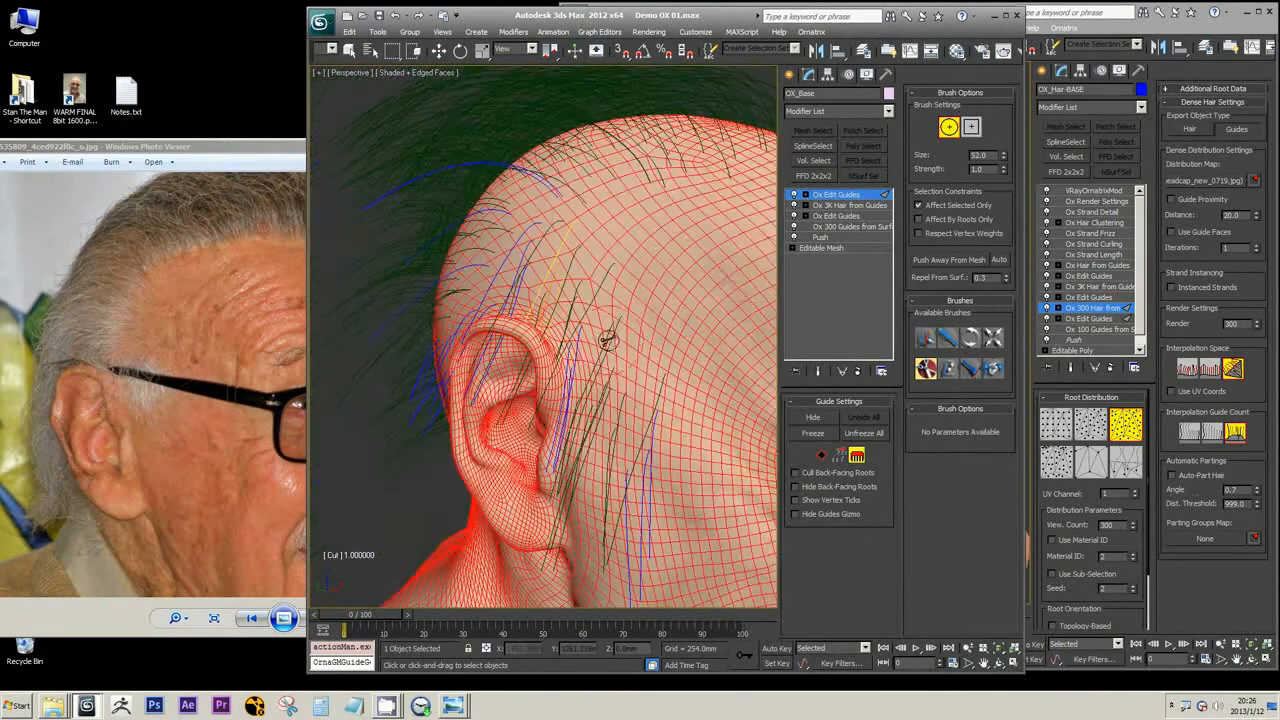
key("w")
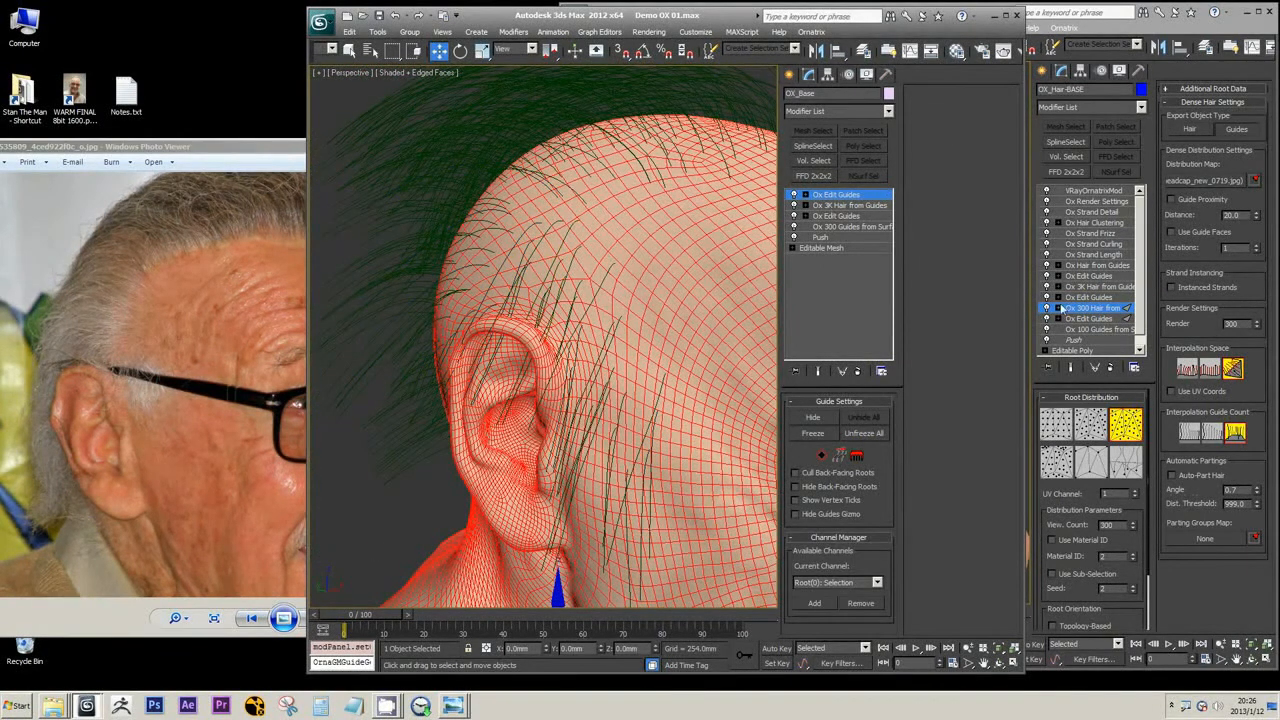
Step: Review the view count and render count of the Ox Hair from Guides modifier in the reference scene, and return to the demo scene
left_click(1096, 267)
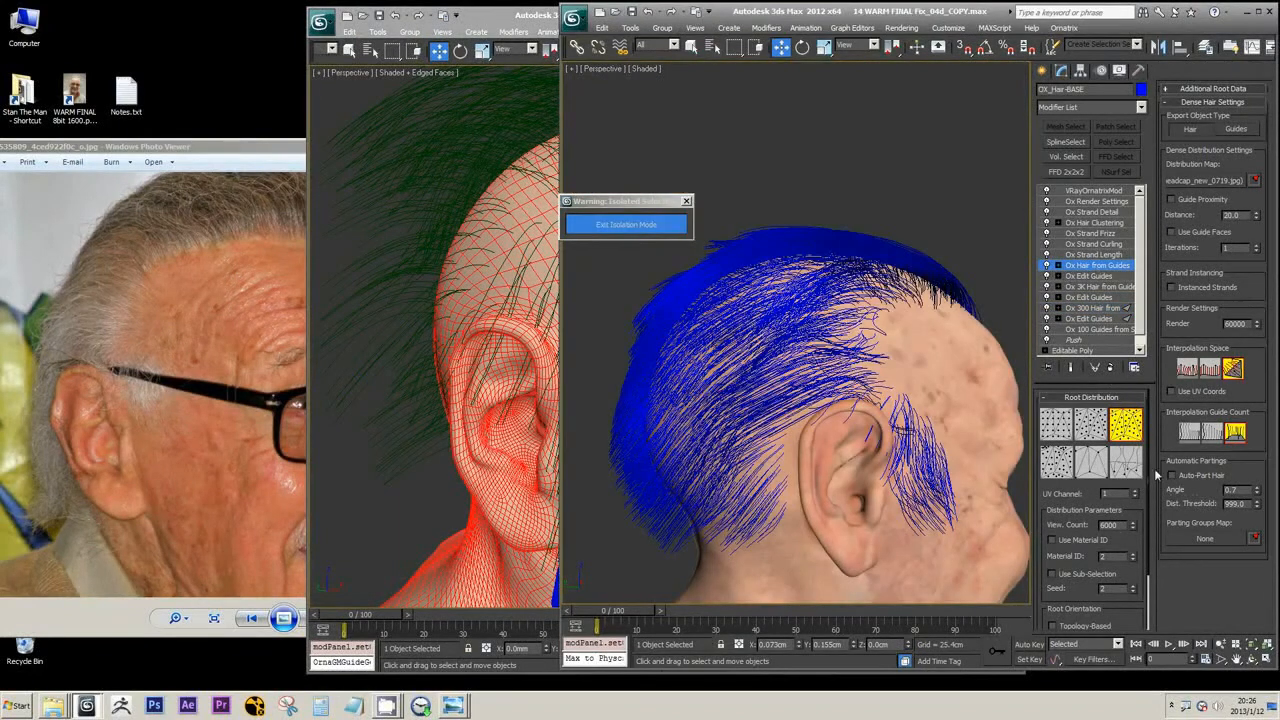
double_click(1238, 326)
double_click(1121, 524)
double_click(1246, 324)
left_click(444, 258)
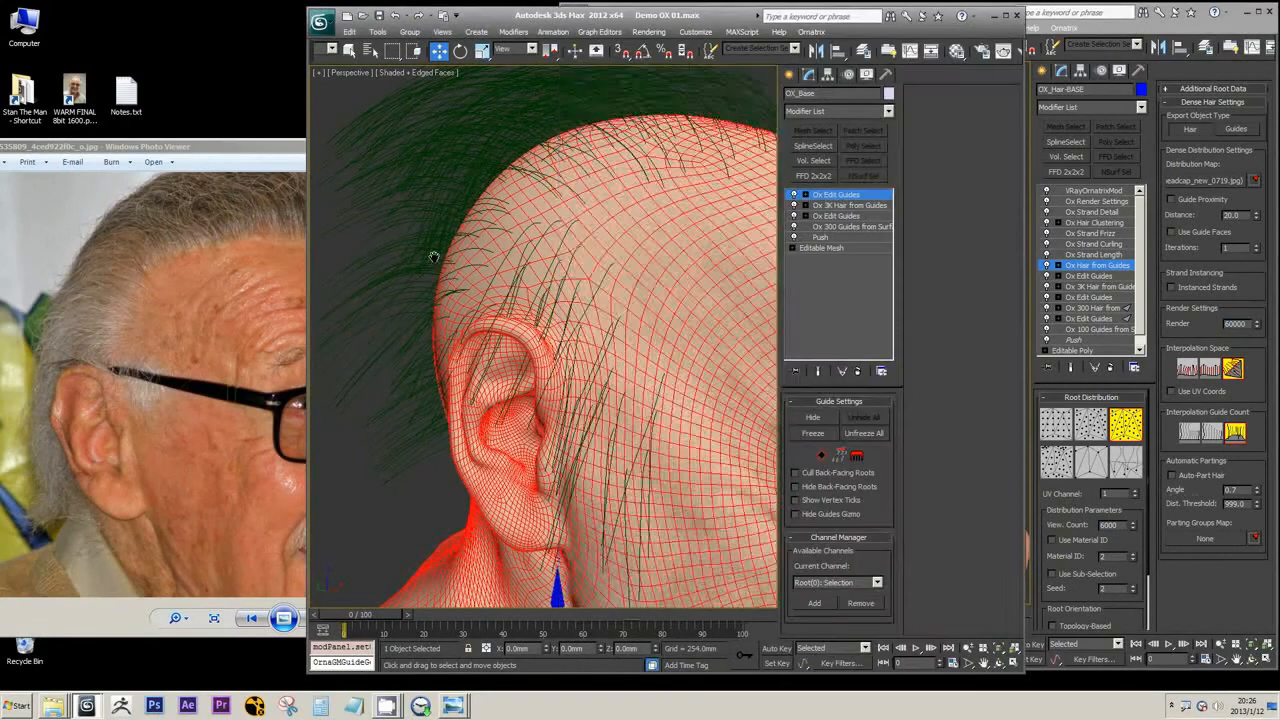
scroll(546, 268, "down", 4)
scroll(580, 278, "up", 3)
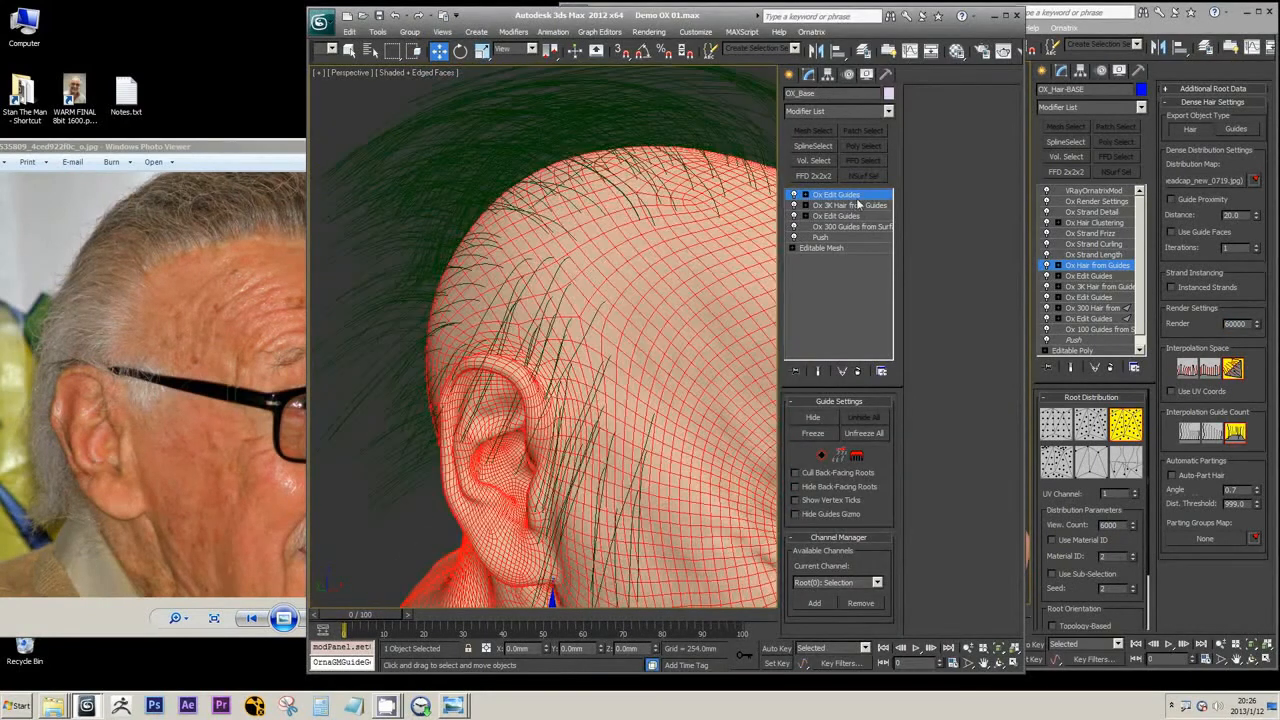
left_click(888, 111)
scroll(892, 300, "down", 5)
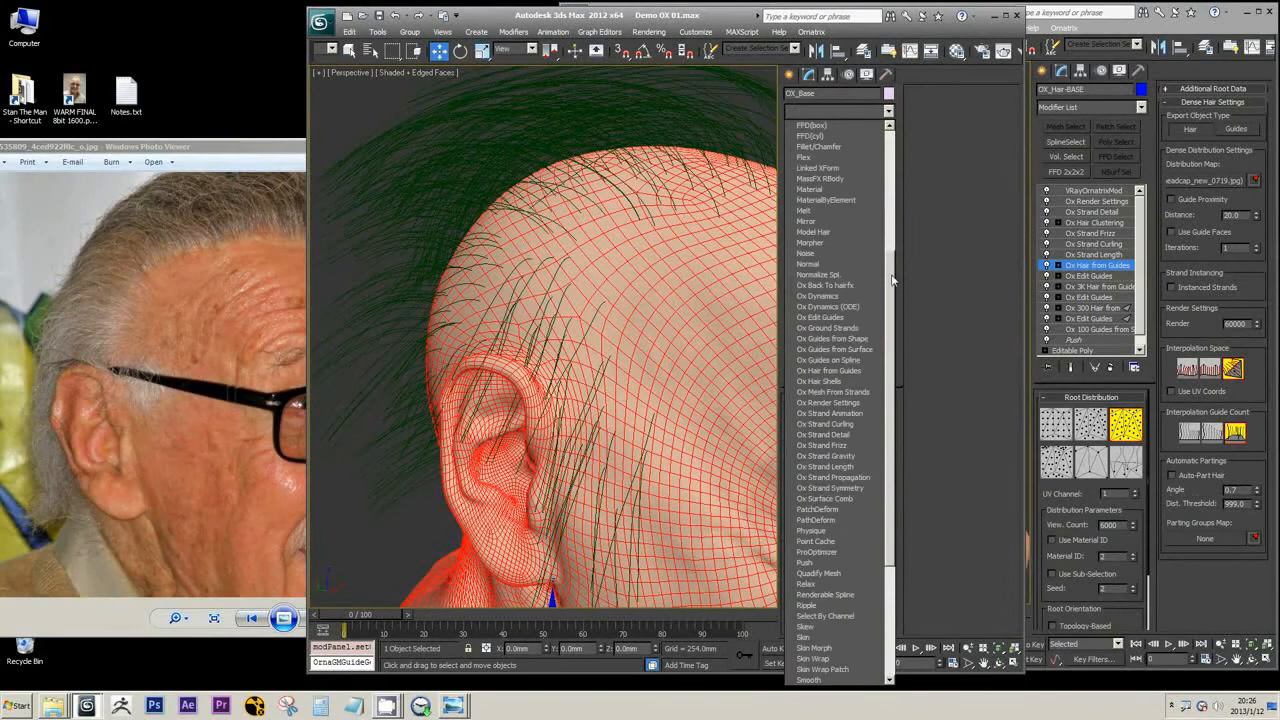
scroll(891, 312, "down", 1)
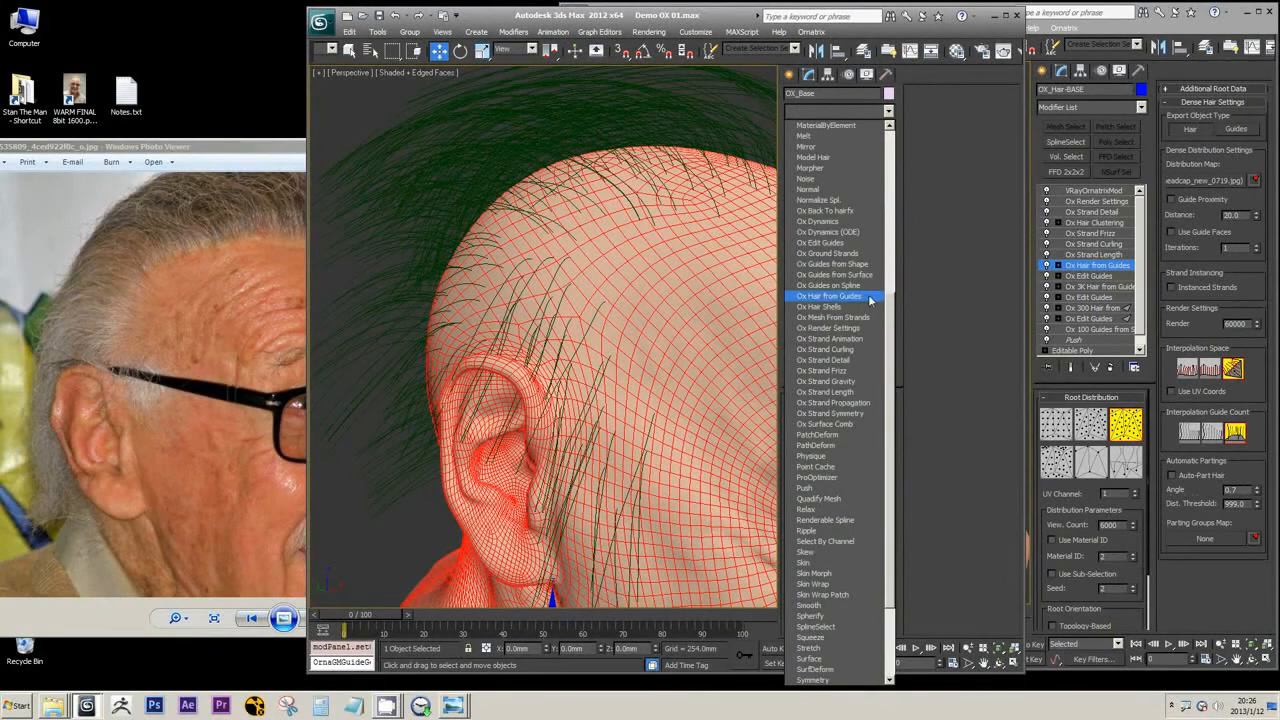
left_click(648, 14)
left_click(849, 205)
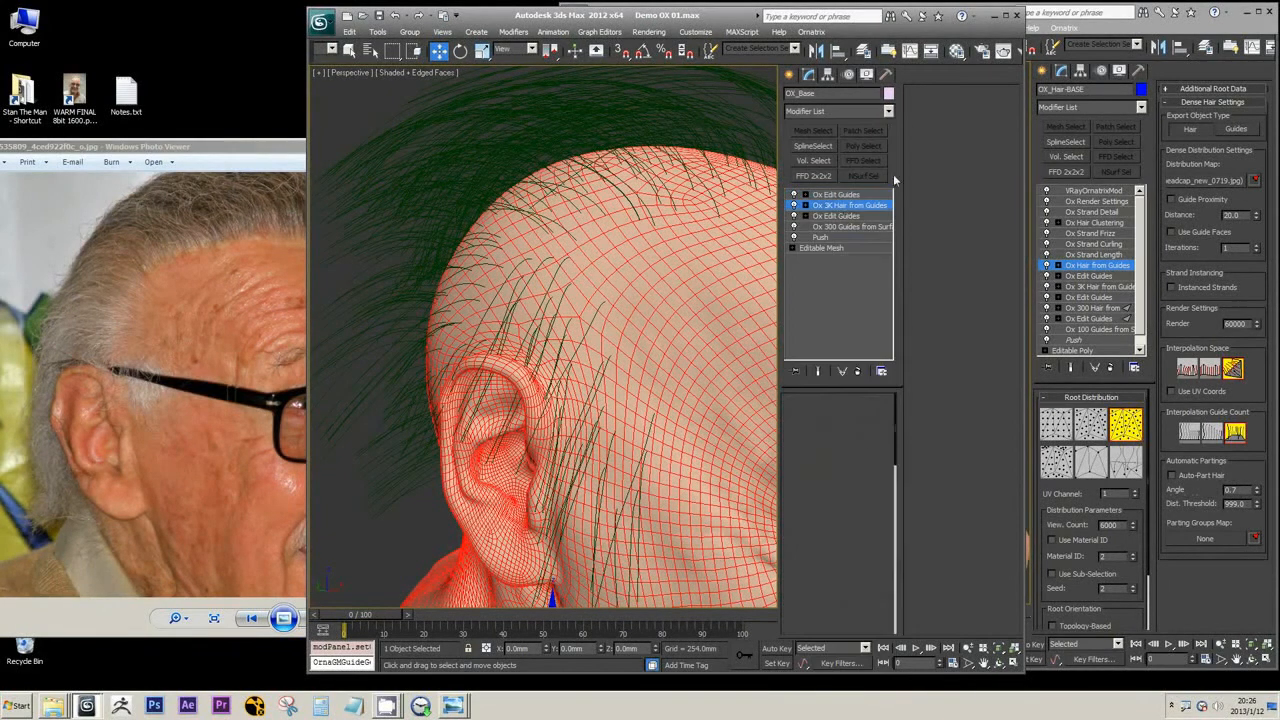
left_click(851, 195)
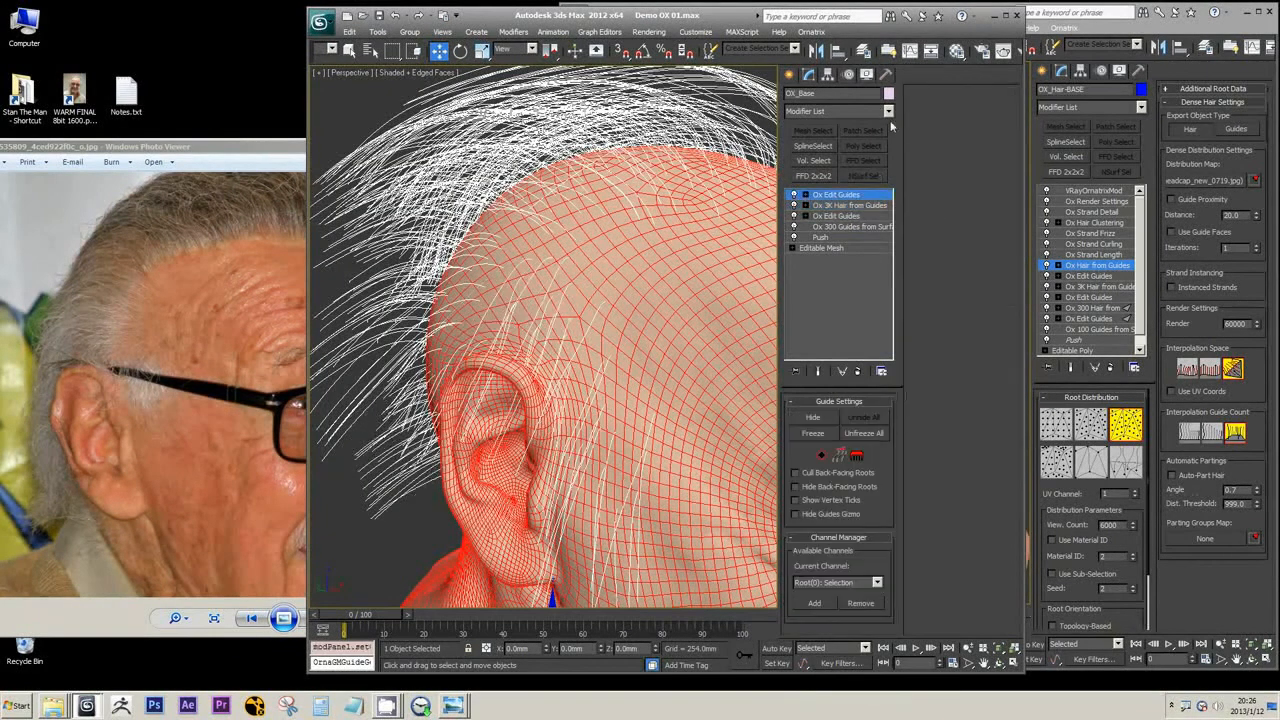
Step: Save the scene as a new version named Demo OX 02.max
left_click(322, 22)
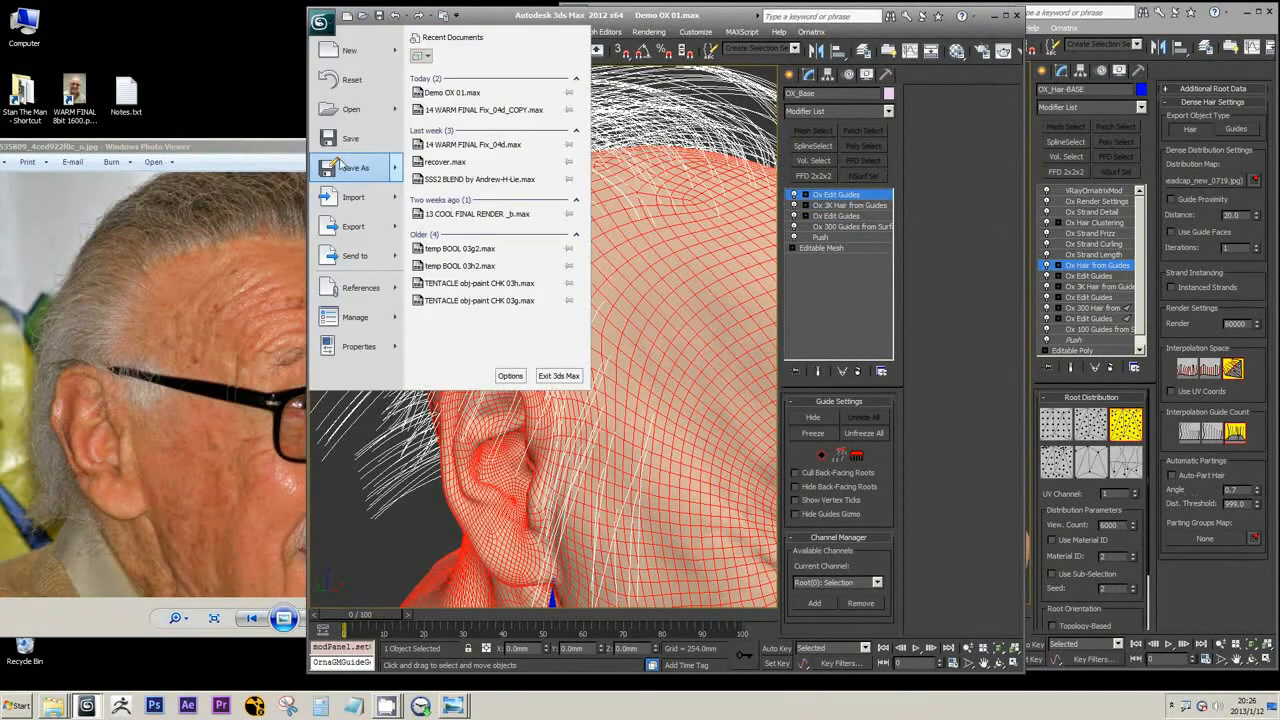
left_click(343, 166)
left_click(405, 493)
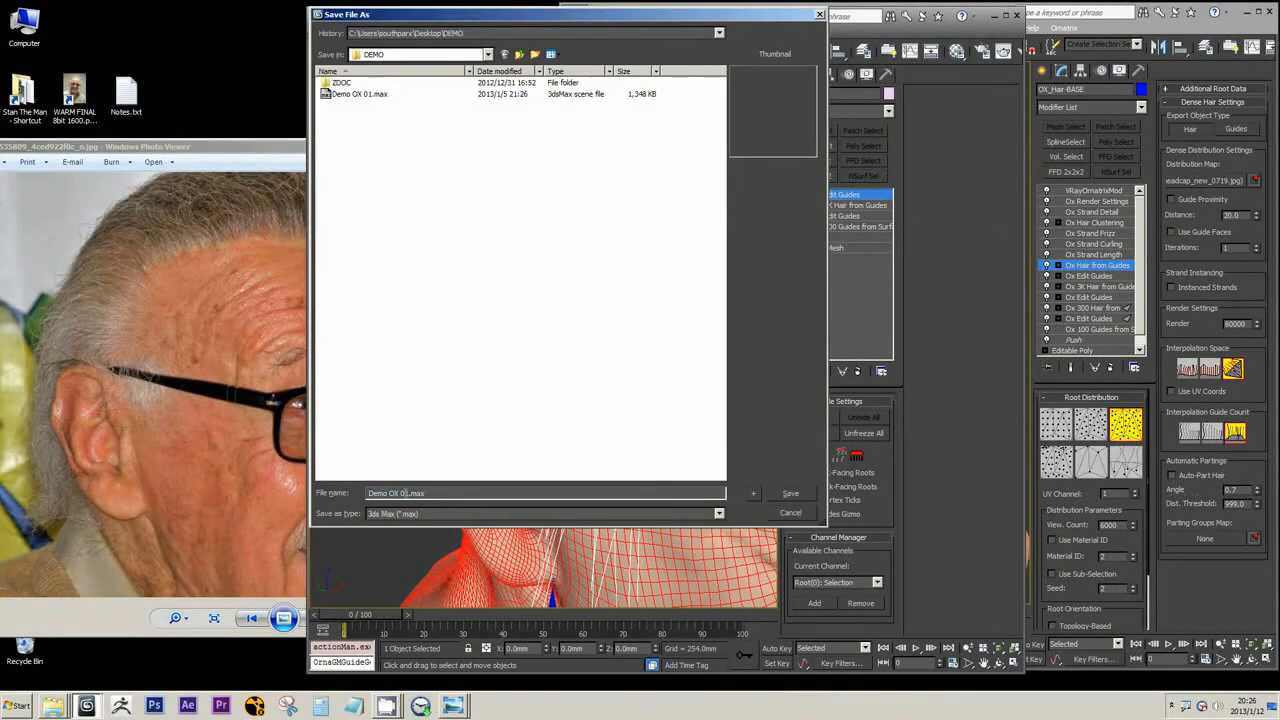
key("Return")
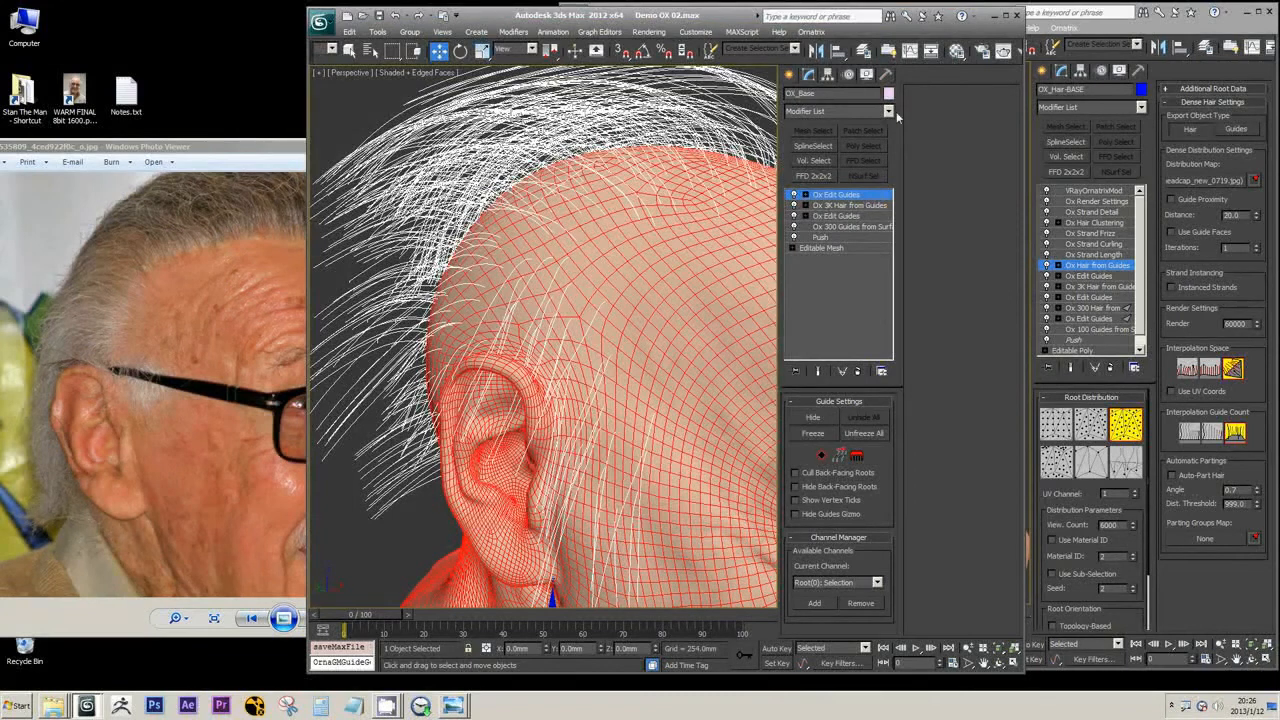
Step: Add an Ox Hair from Guides modifier above the top Ox Edit Guides modifier and set its view count to 6000
left_click(887, 111)
scroll(846, 368, "down", 4)
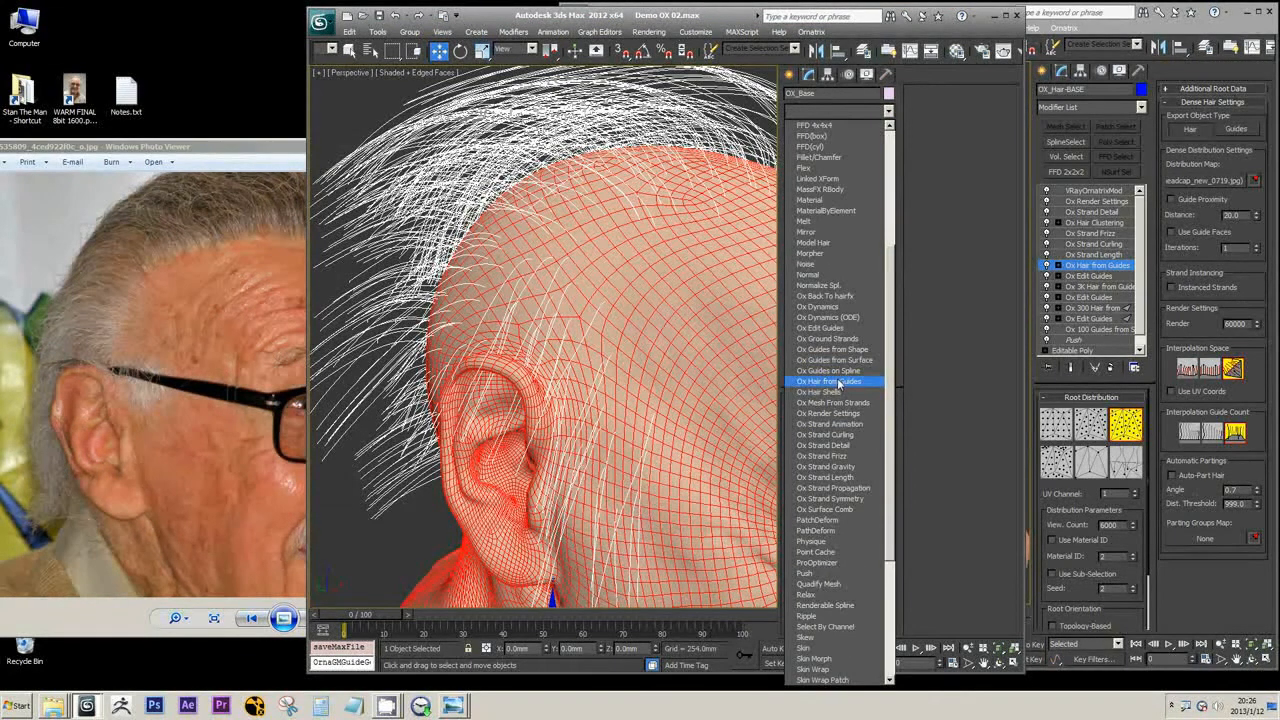
left_click(838, 381)
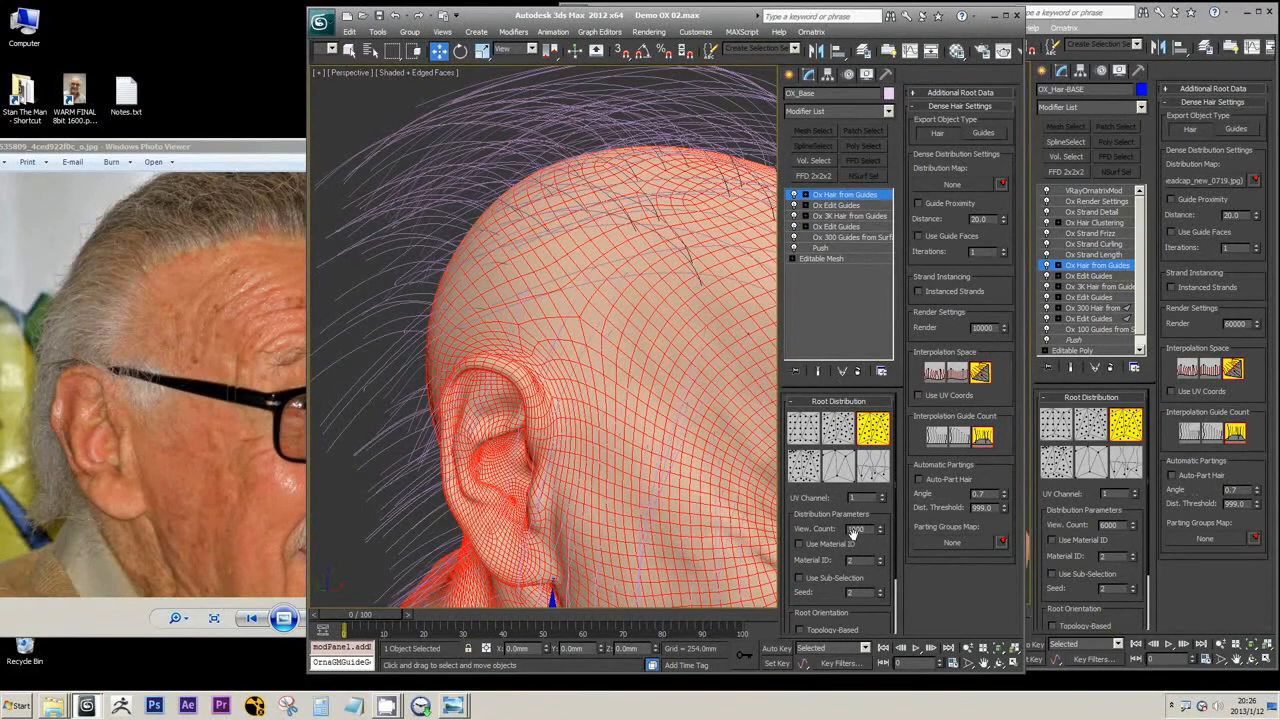
type("6000")
key("Return")
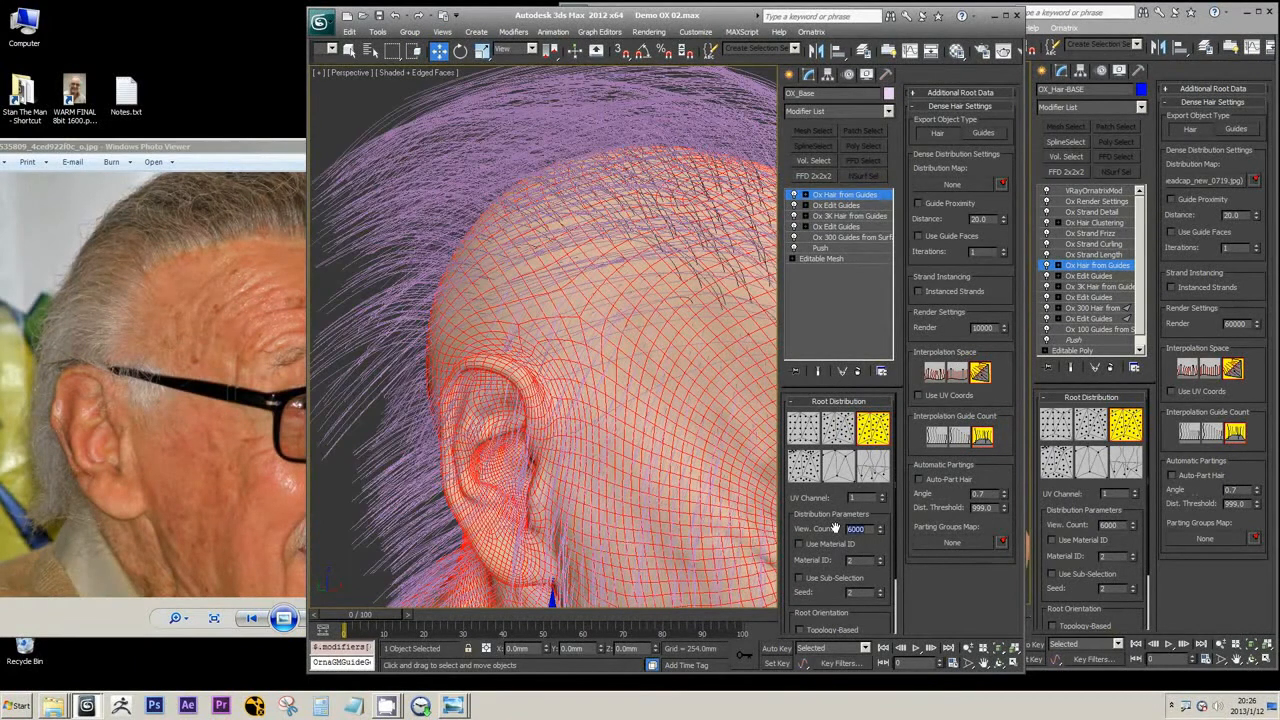
Step: Paste the head cap distribution map into the new hair modifier as an instance and set its render count to 60000
right_click(953, 186)
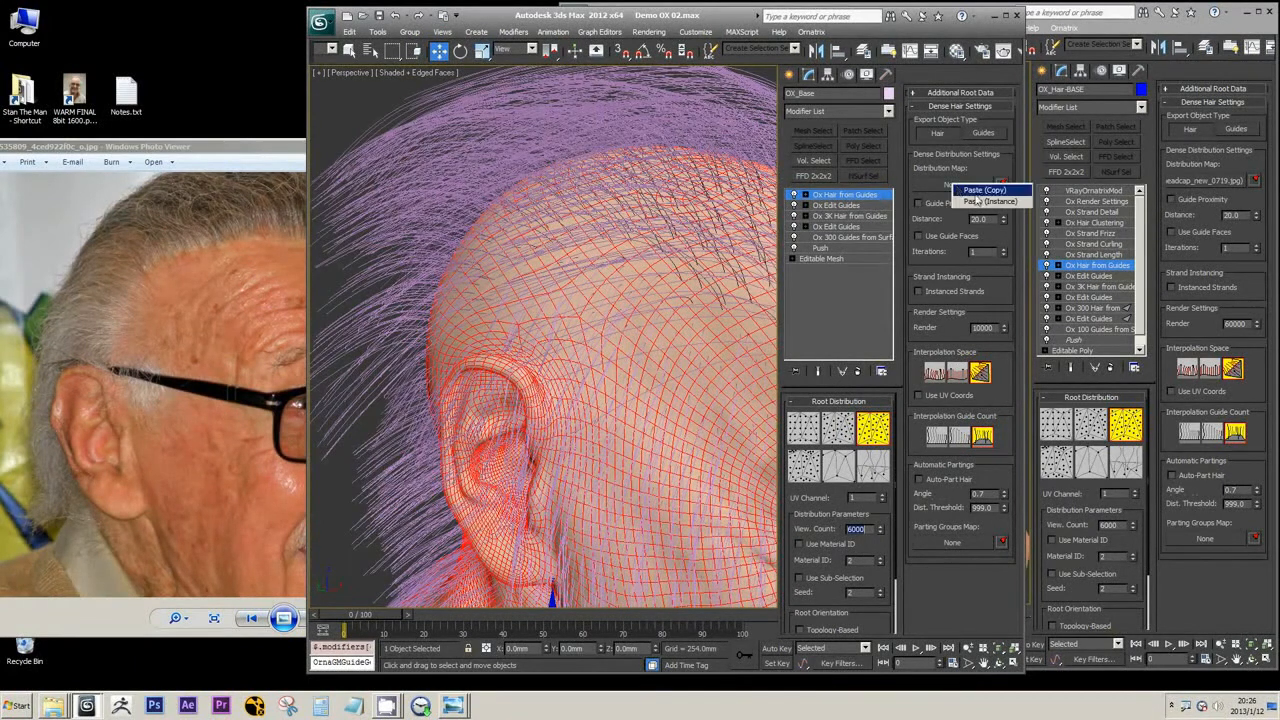
left_click(977, 204)
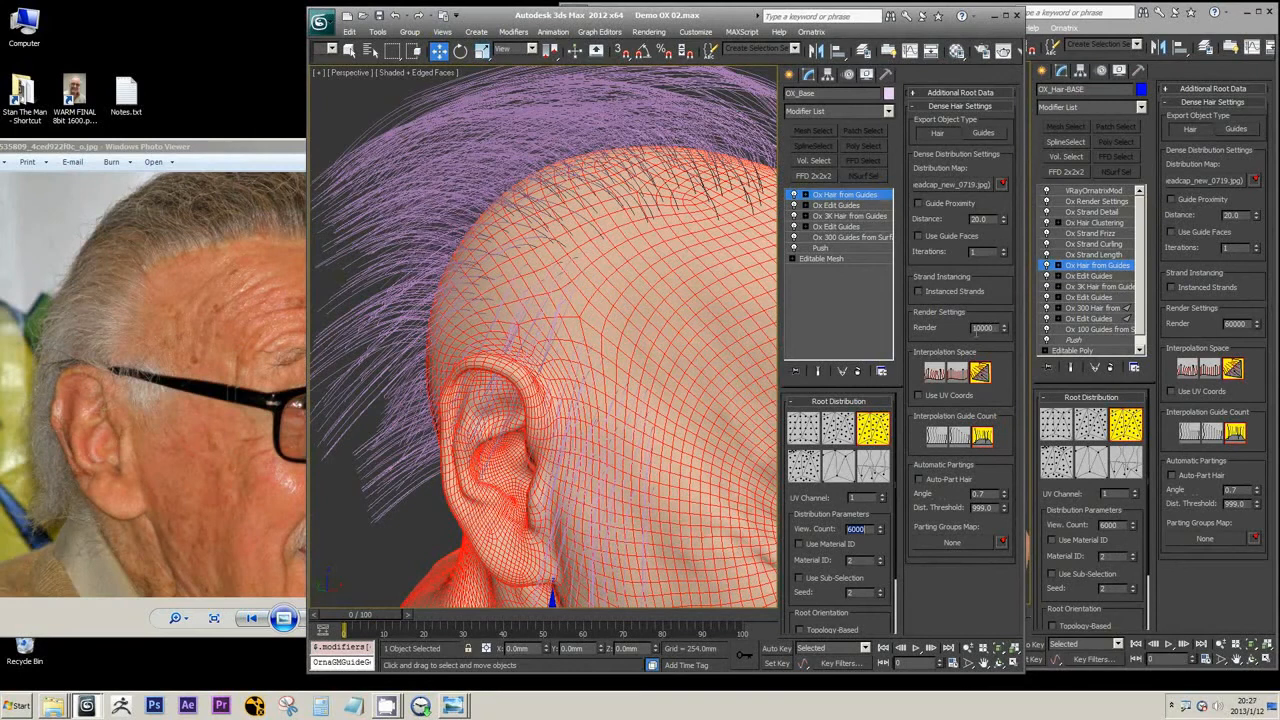
type("60000")
key("Return")
Step: Compare the hair around the ear with the Ox Hair from Guides modifier switched on and off
middle_click_drag(593, 253, 596, 341)
scroll(588, 230, "down", 3)
scroll(608, 260, "up", 5)
scroll(595, 341, "up", 2)
scroll(597, 337, "down", 2)
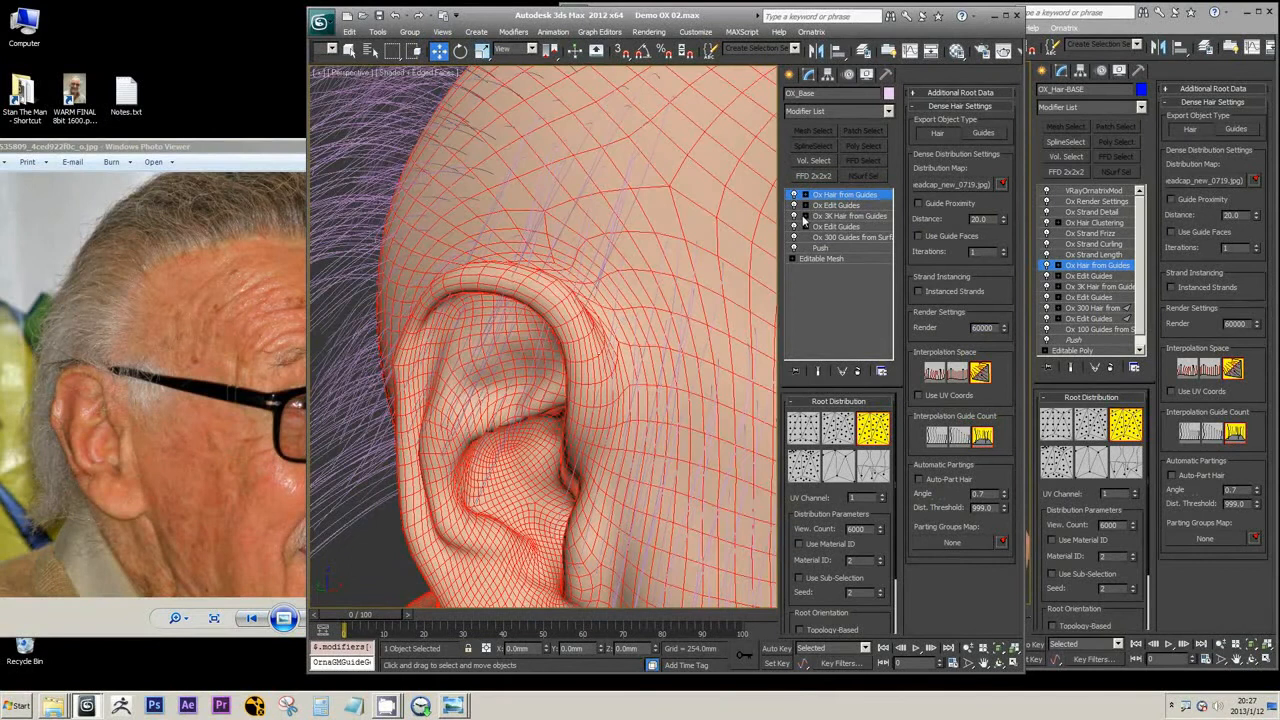
left_click(795, 195)
left_click(795, 195)
left_click(795, 195)
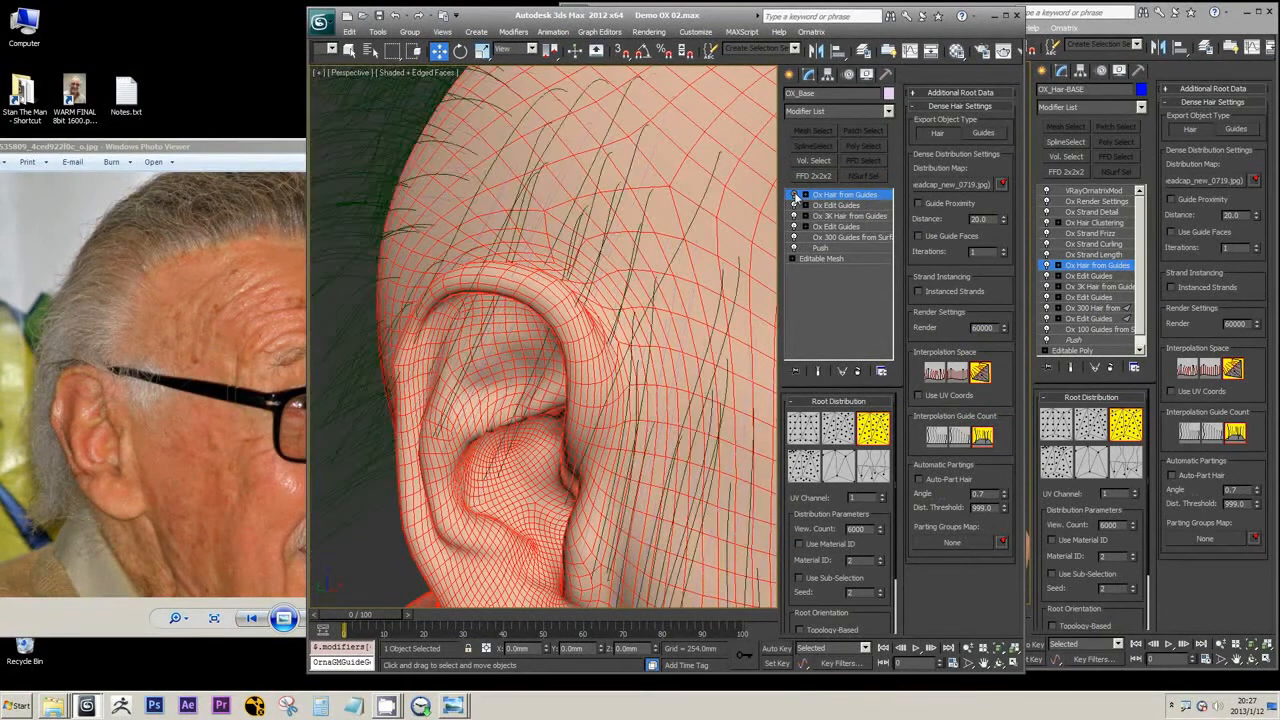
left_click(795, 195)
left_click(795, 195)
left_click(795, 195)
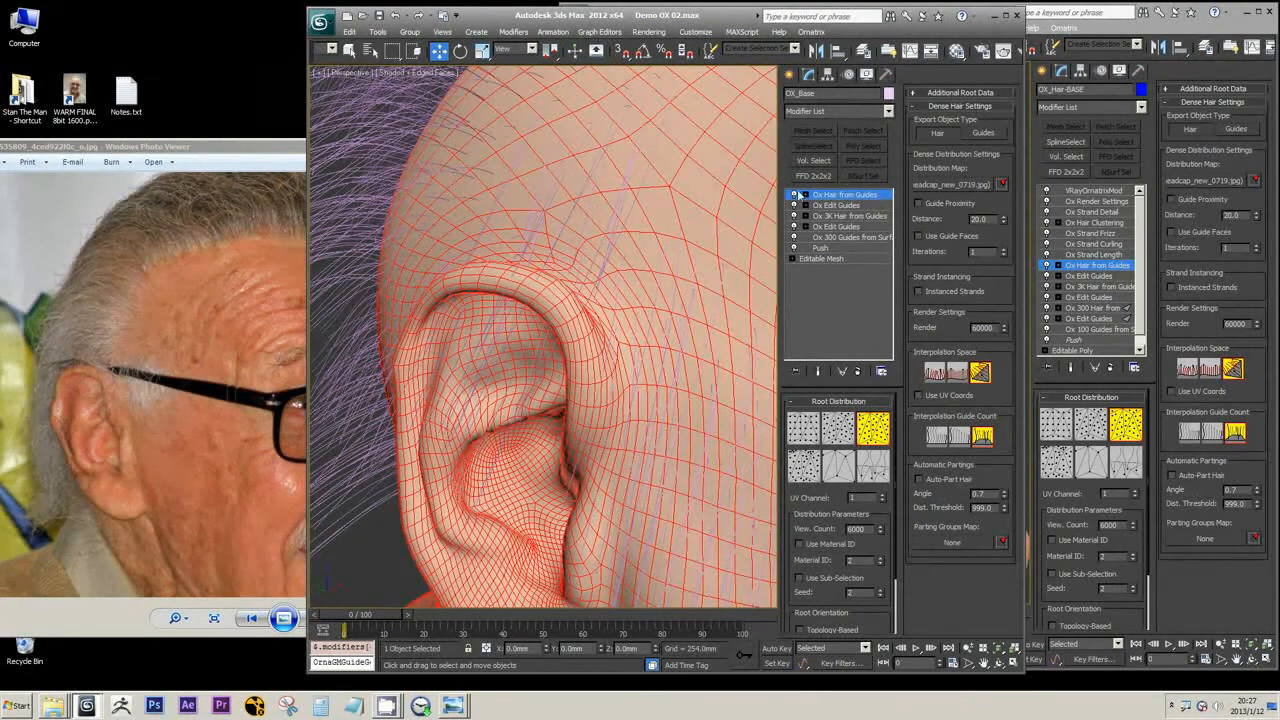
Step: Switch off the Ox Hair from Guides modifier and return to the Ox Edit Guides modifier directly below it
left_click(795, 196)
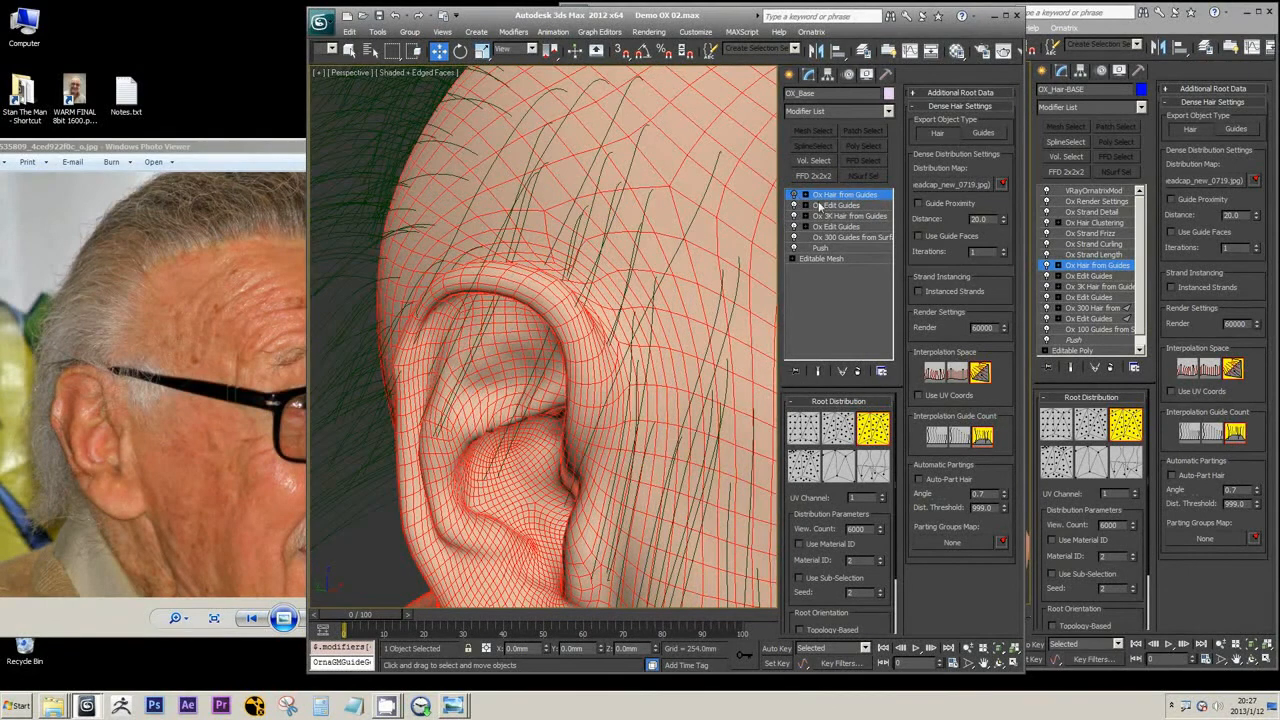
left_click(850, 216)
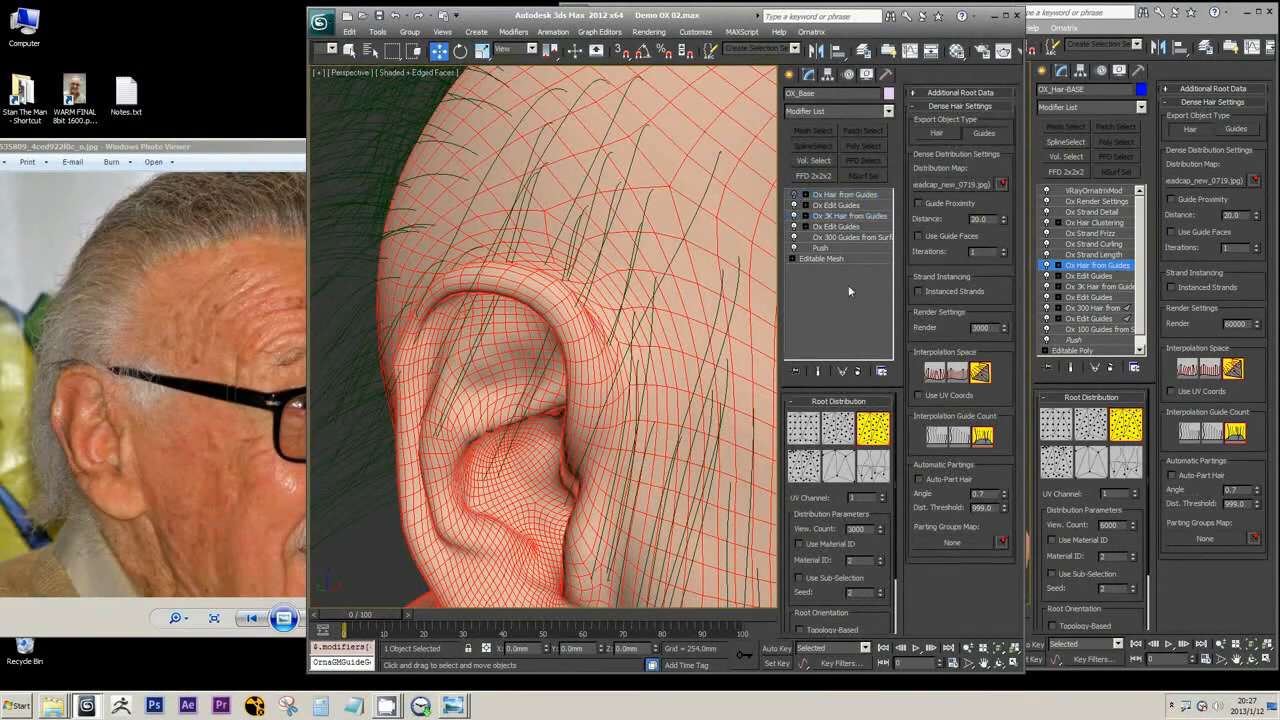
left_click(836, 205)
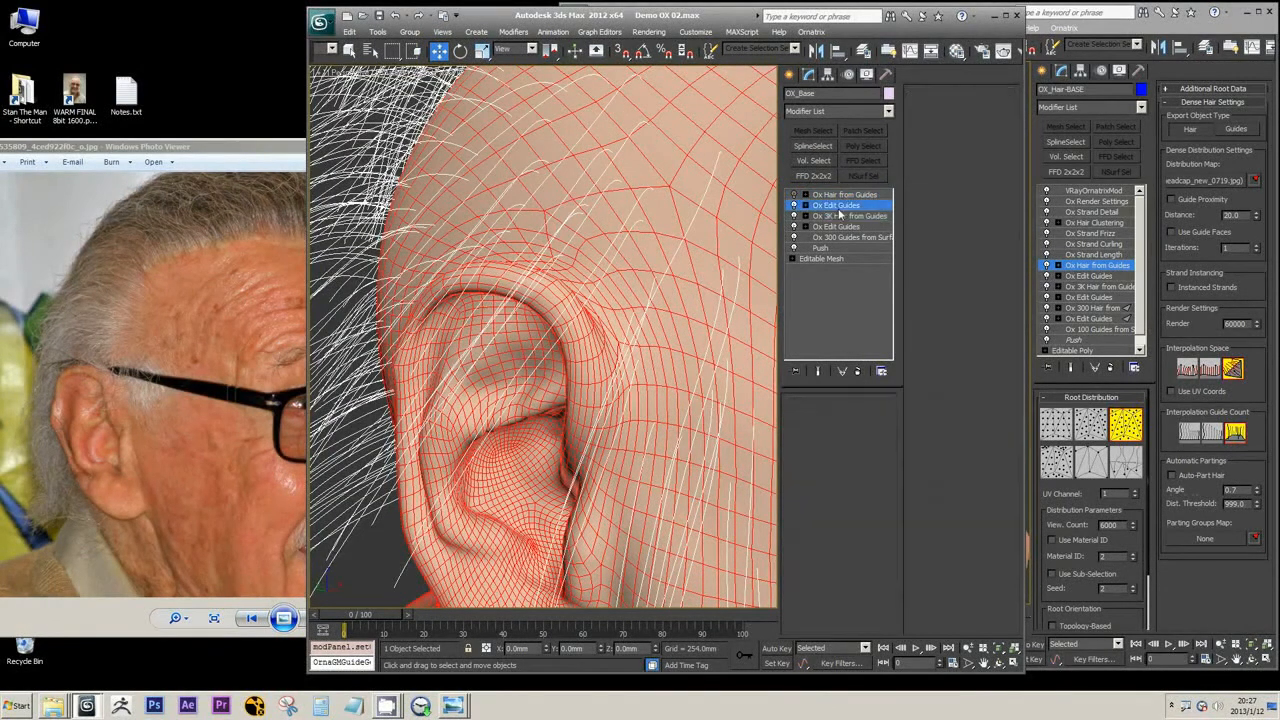
Step: Enter brush editing on the upper Ox Edit Guides modifier and select the guides around the ear with the Select brush
left_click(858, 456)
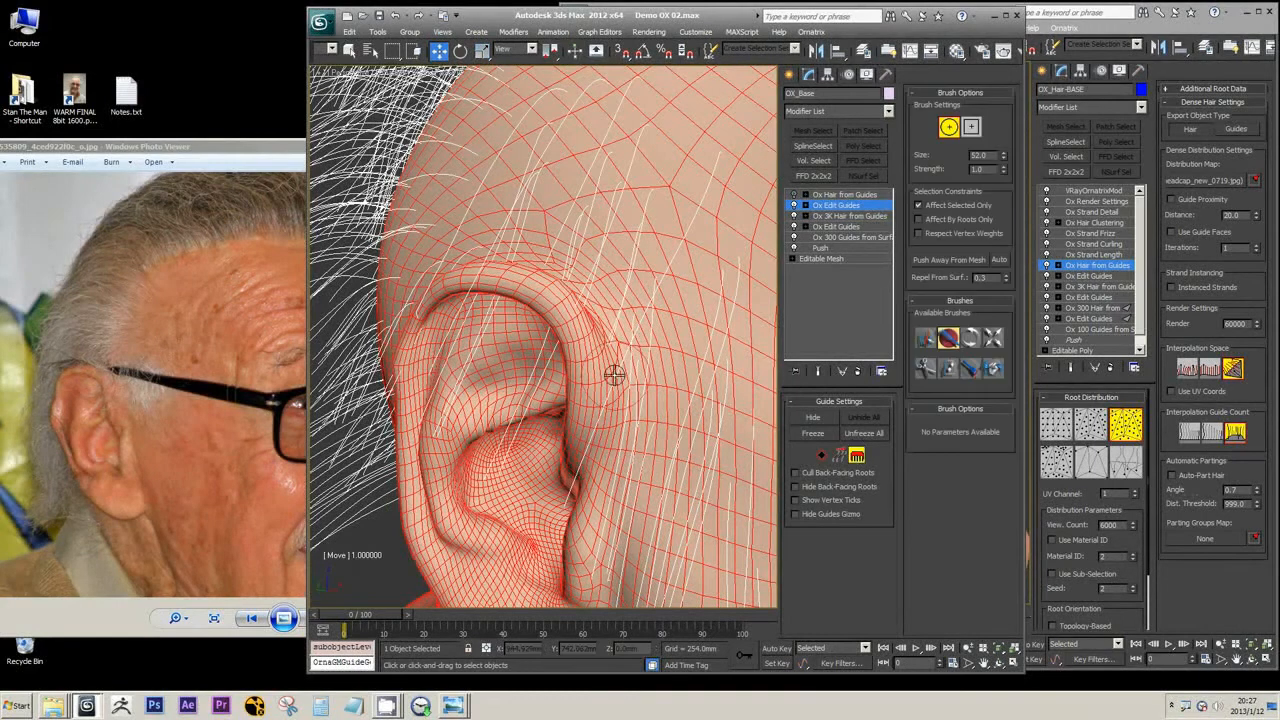
scroll(625, 372, "down", 3)
scroll(650, 377, "down", 5)
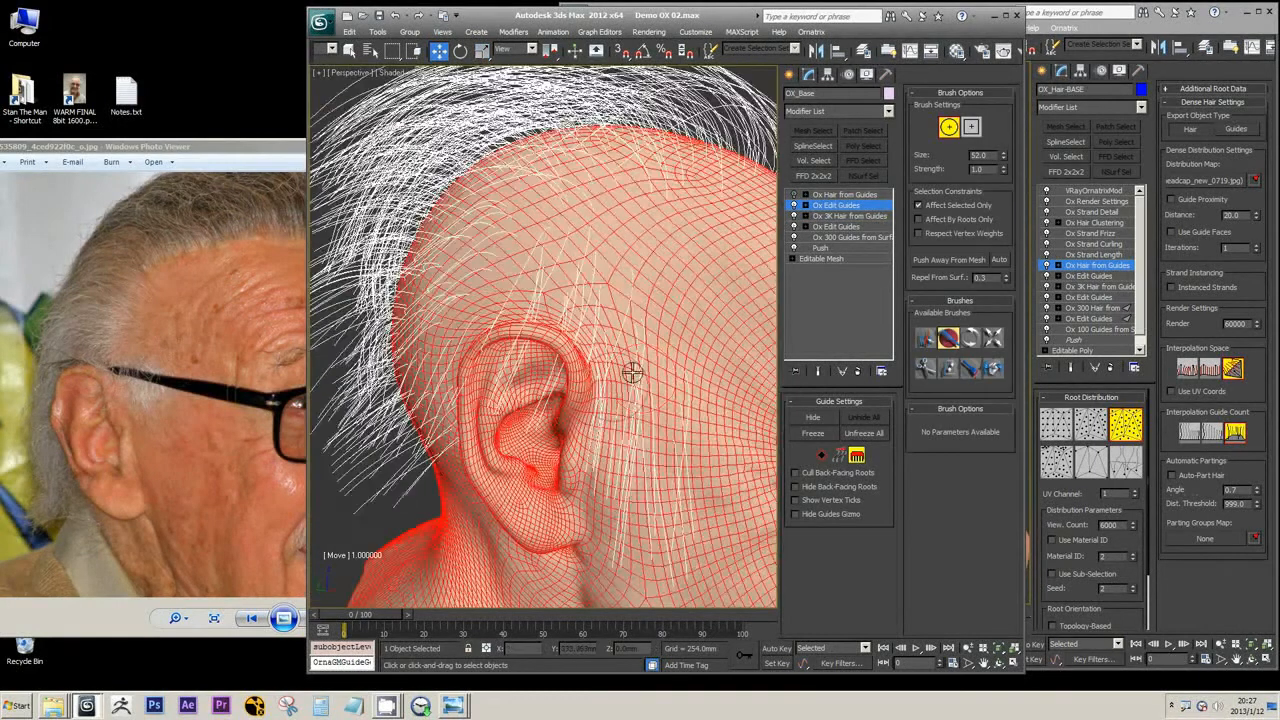
left_click(931, 343)
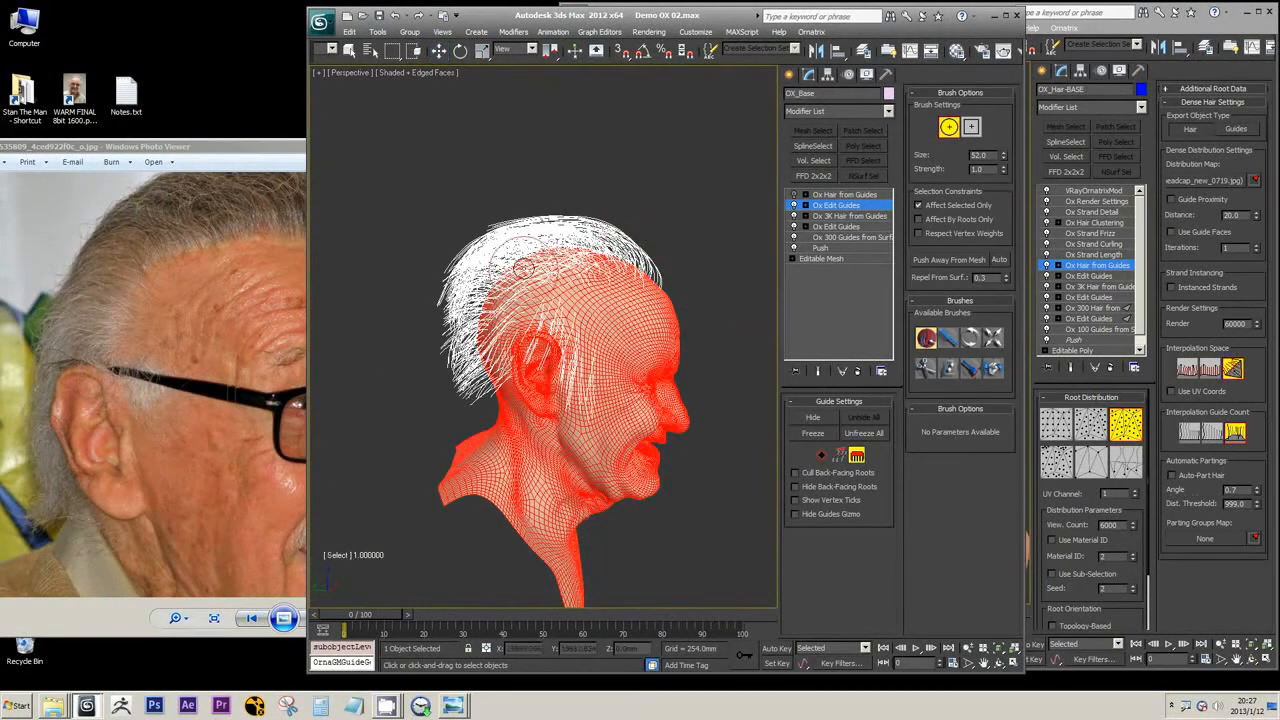
left_click(700, 280)
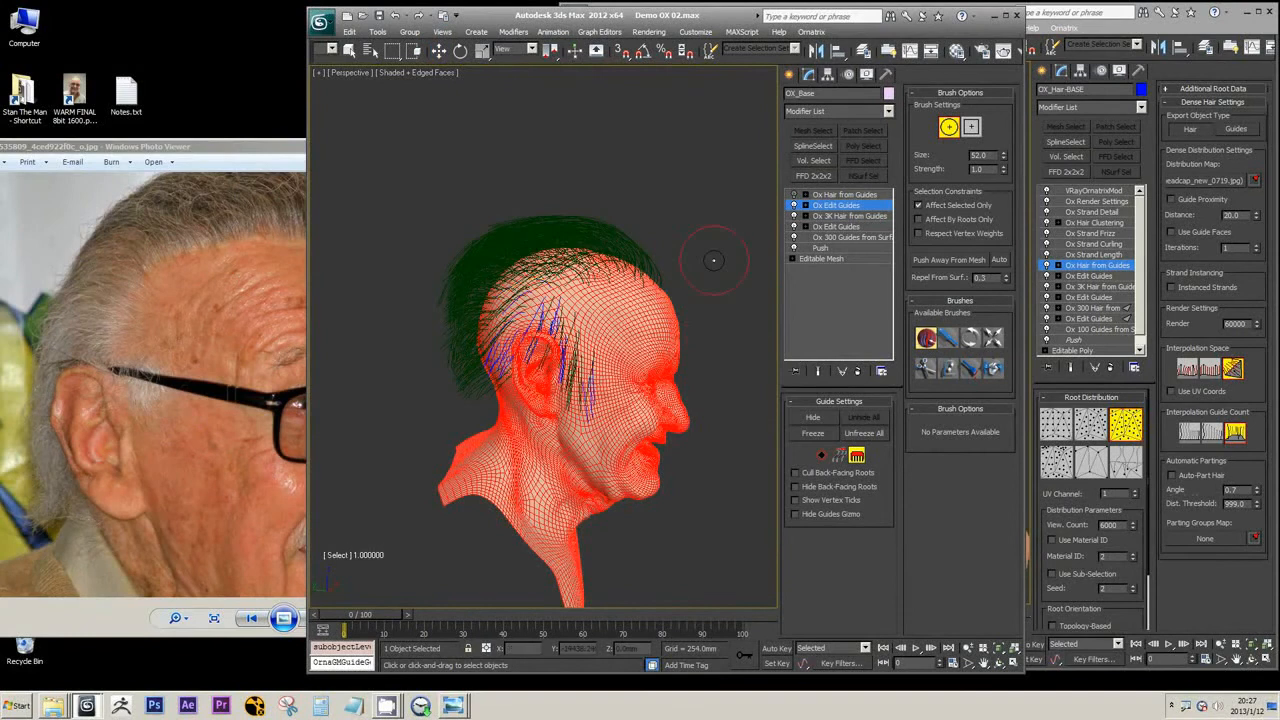
scroll(605, 310, "up", 5)
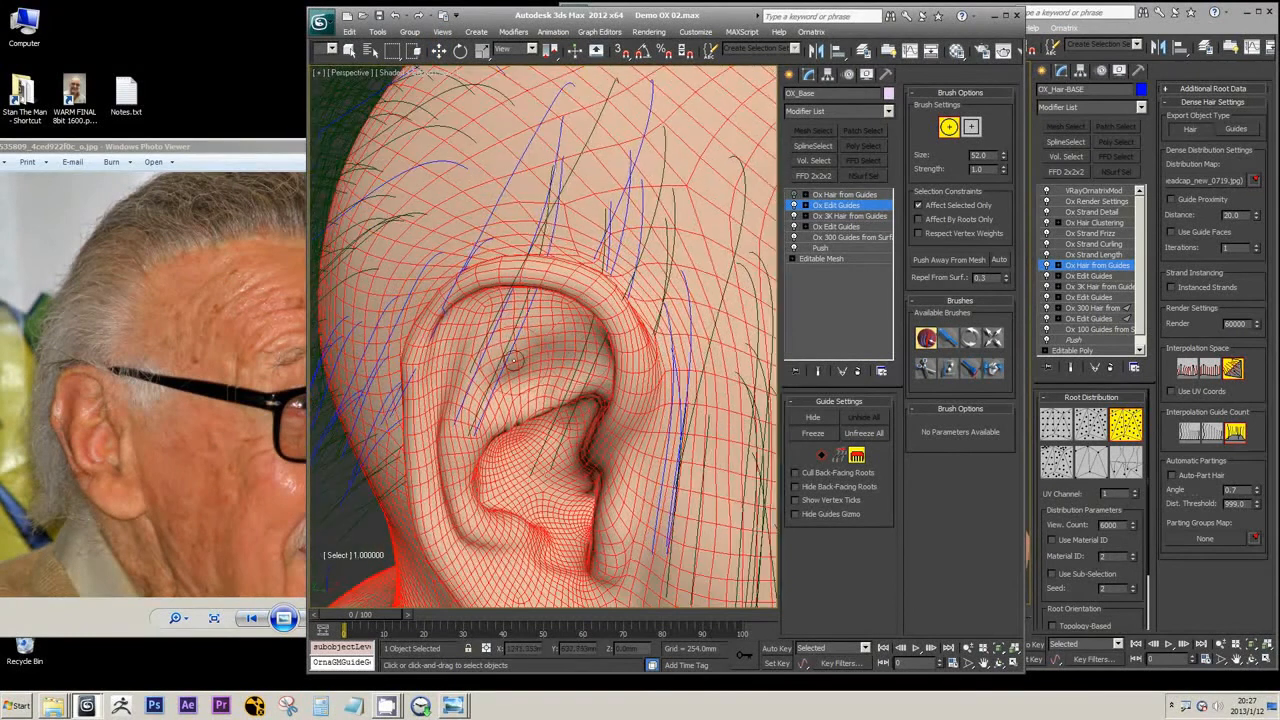
Step: Trim the selected guides that hang over the upper ear with the Cut brush, and return to the Move brush
left_click(514, 361)
key("ctrl+a")
left_click(924, 373)
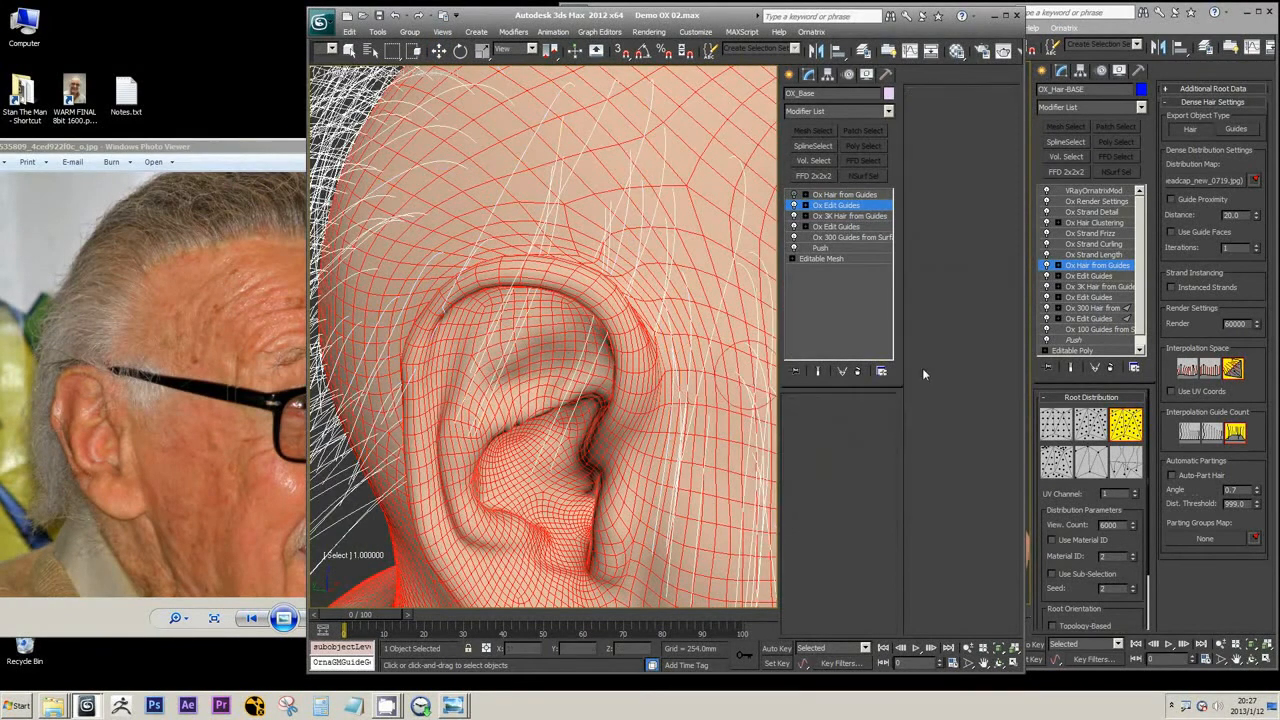
left_click(500, 335)
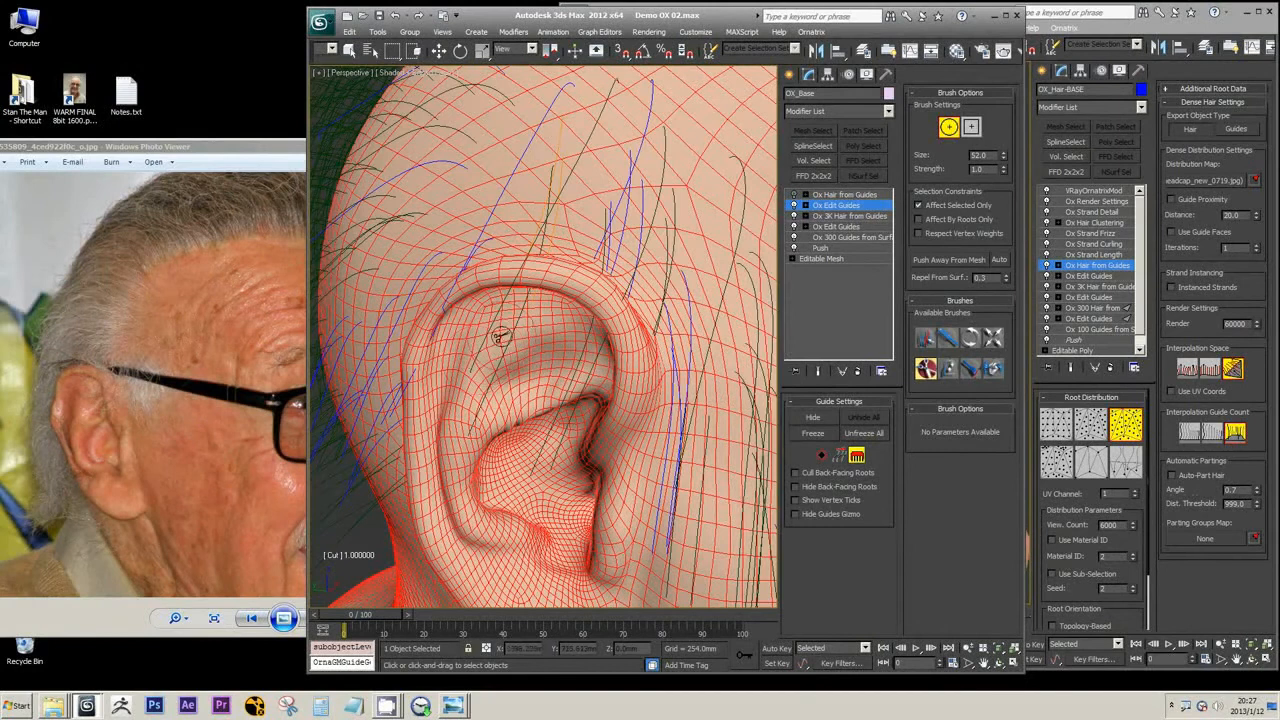
middle_click_drag(531, 299, 575, 365)
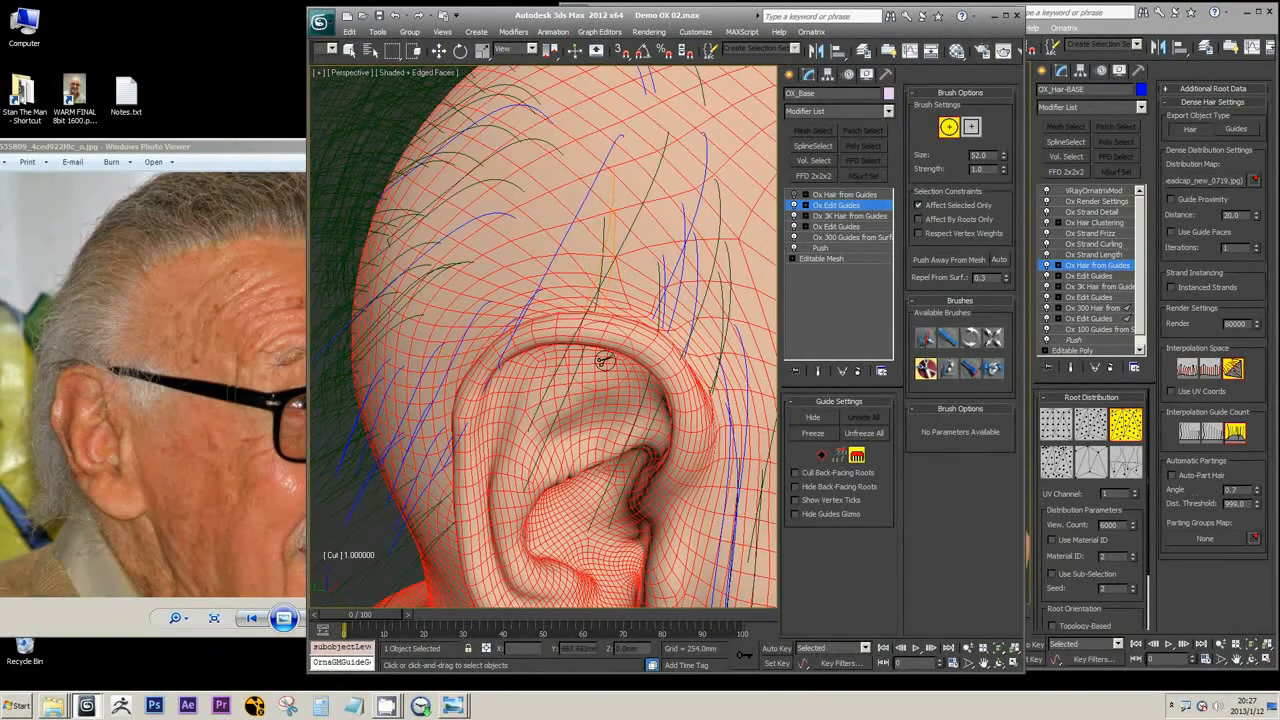
left_click(926, 338)
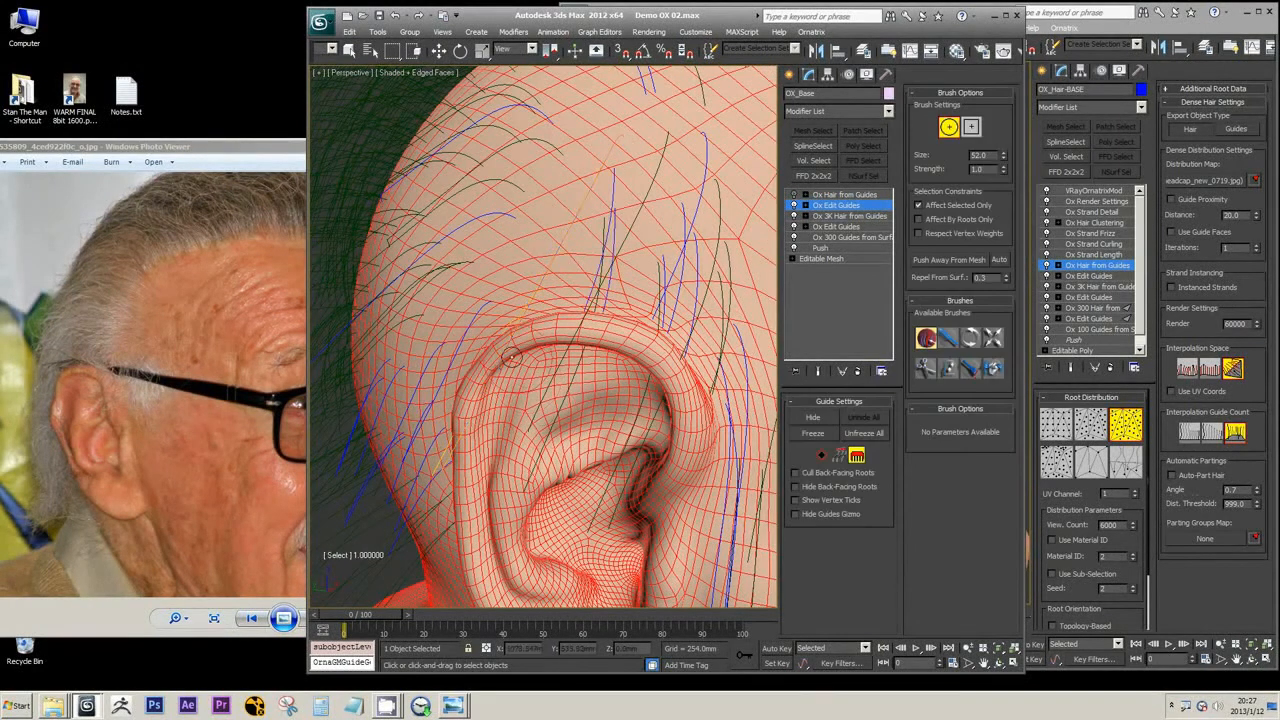
left_click(948, 338)
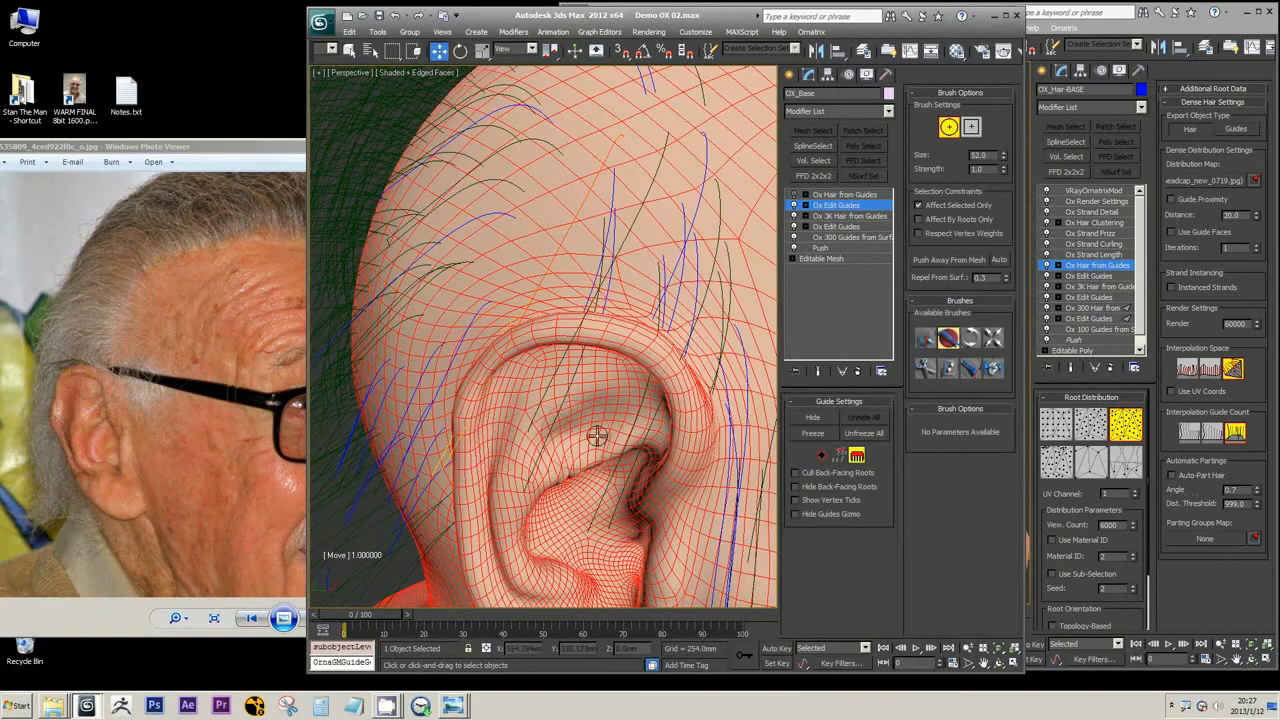
Step: Switch to strand editing and move individual control points of the guides behind and above the ear
middle_click_drag(596, 436, 773, 476, "alt")
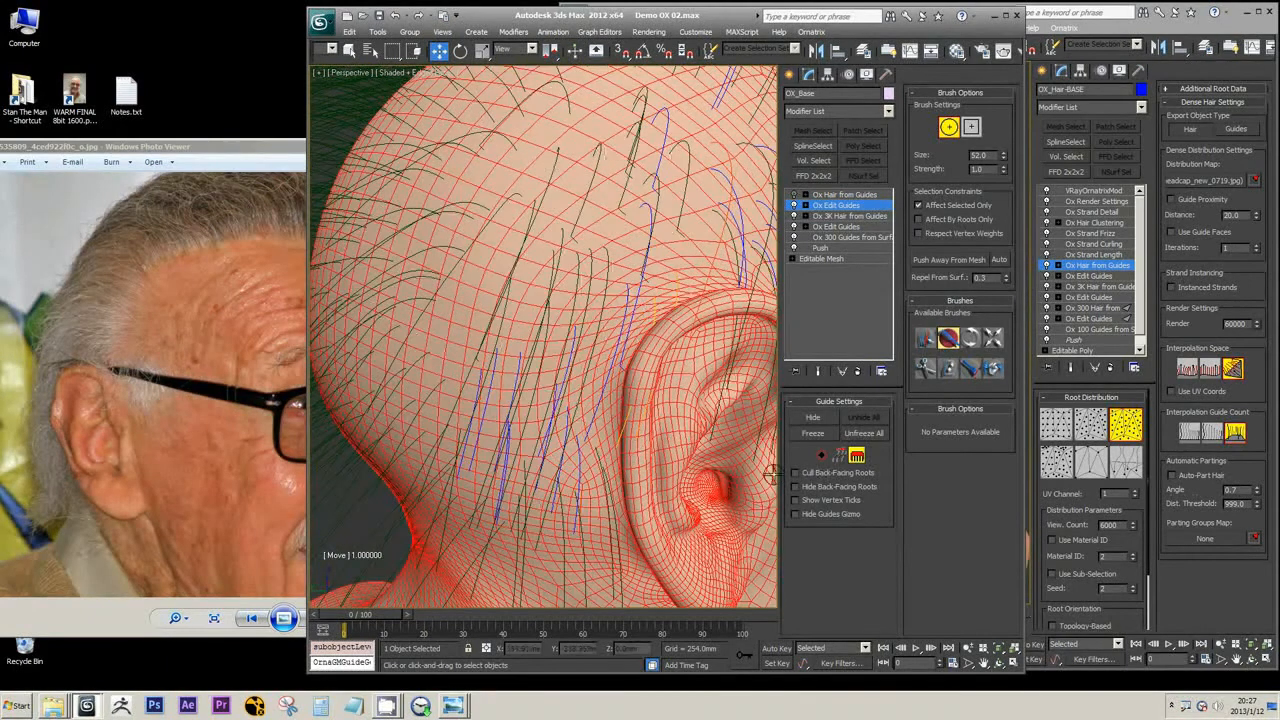
left_click(839, 456)
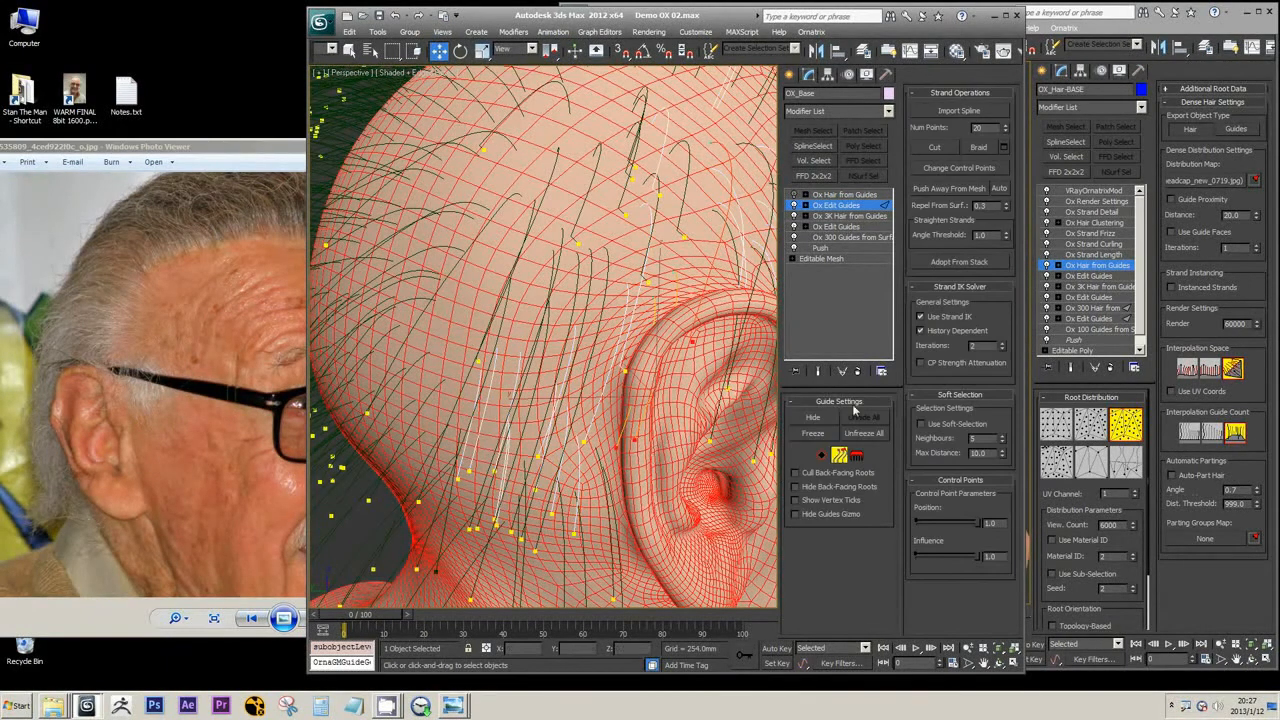
key("q")
left_click(618, 454)
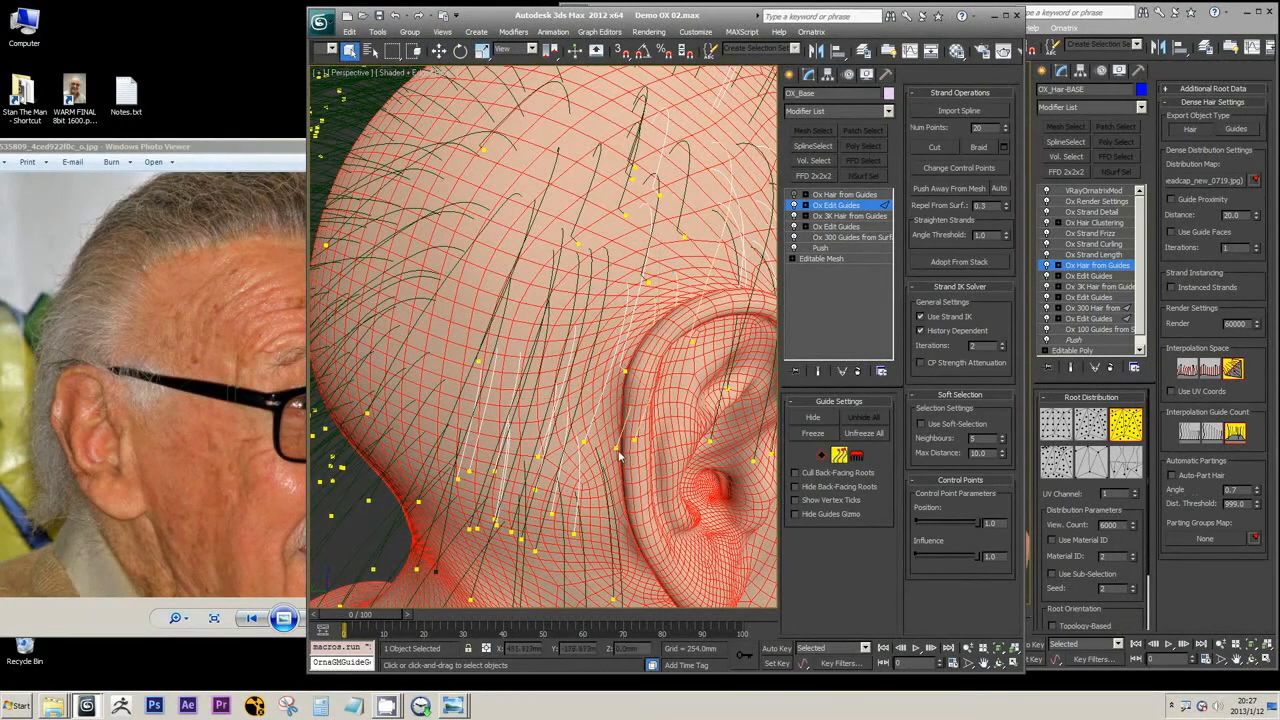
key("w")
middle_click_drag(500, 452, 670, 428, "alt")
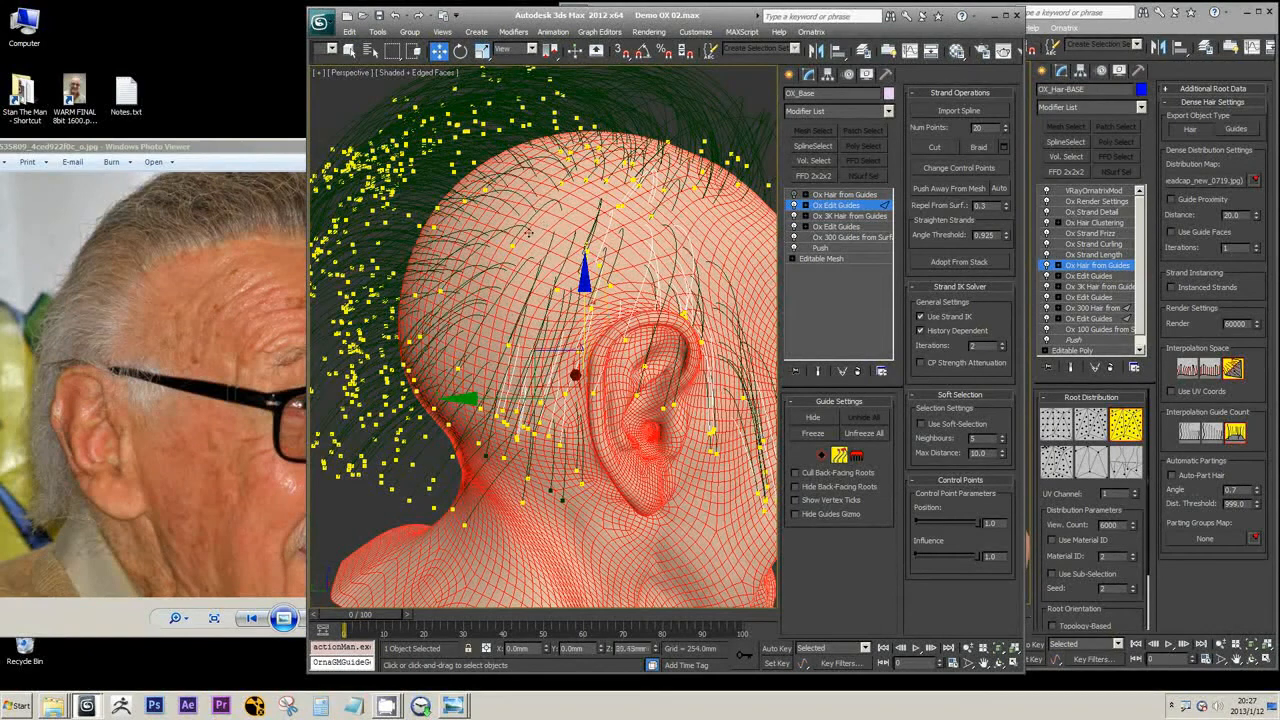
left_click(557, 291, "ctrl")
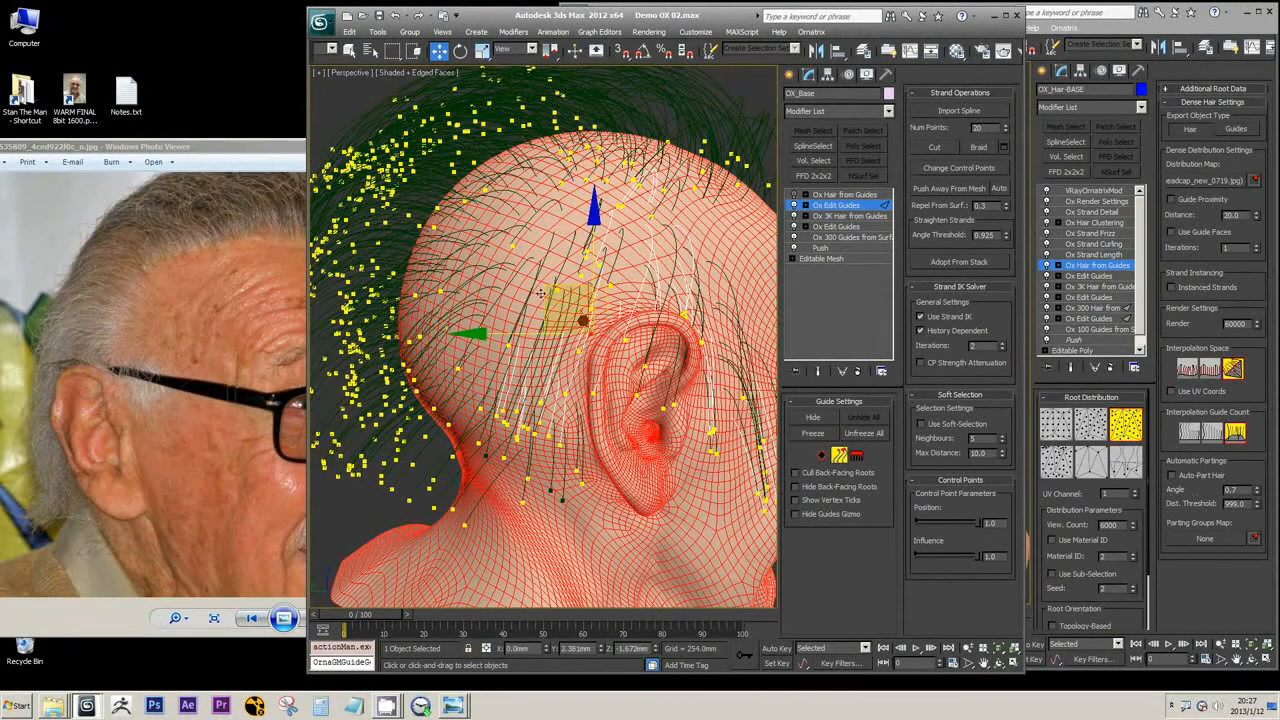
left_click(522, 346, "ctrl")
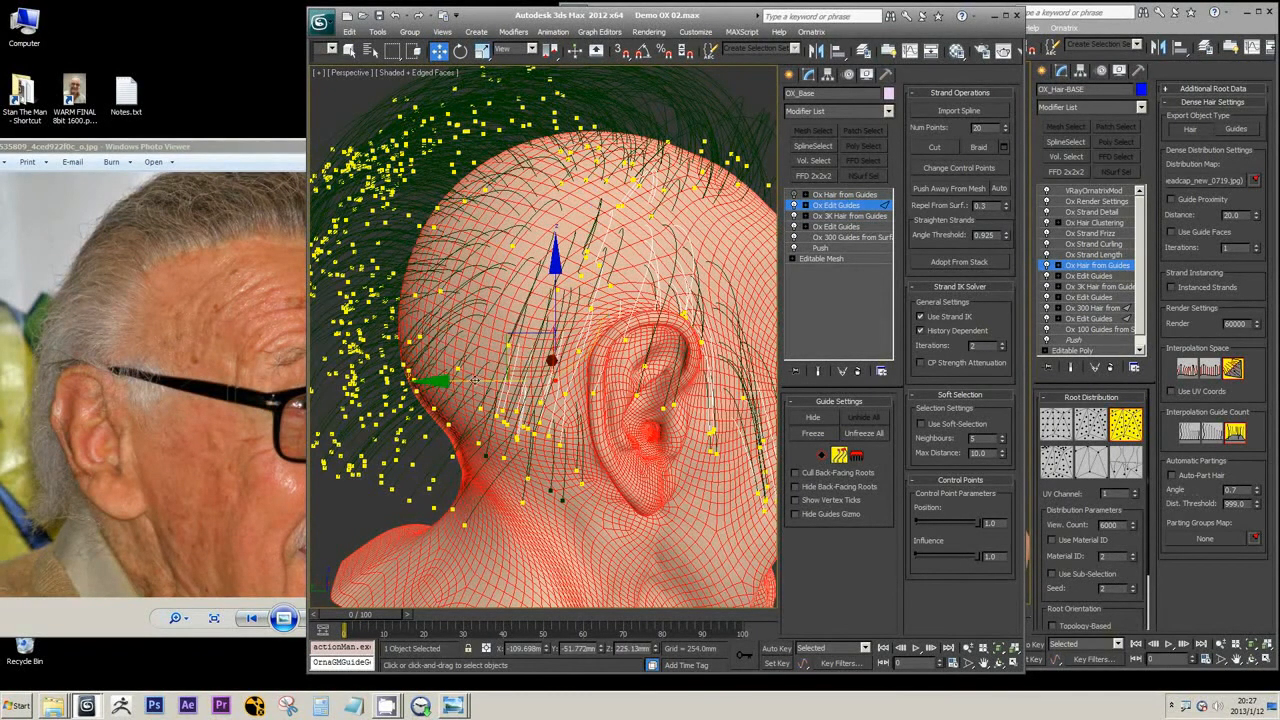
left_click(503, 312, "ctrl")
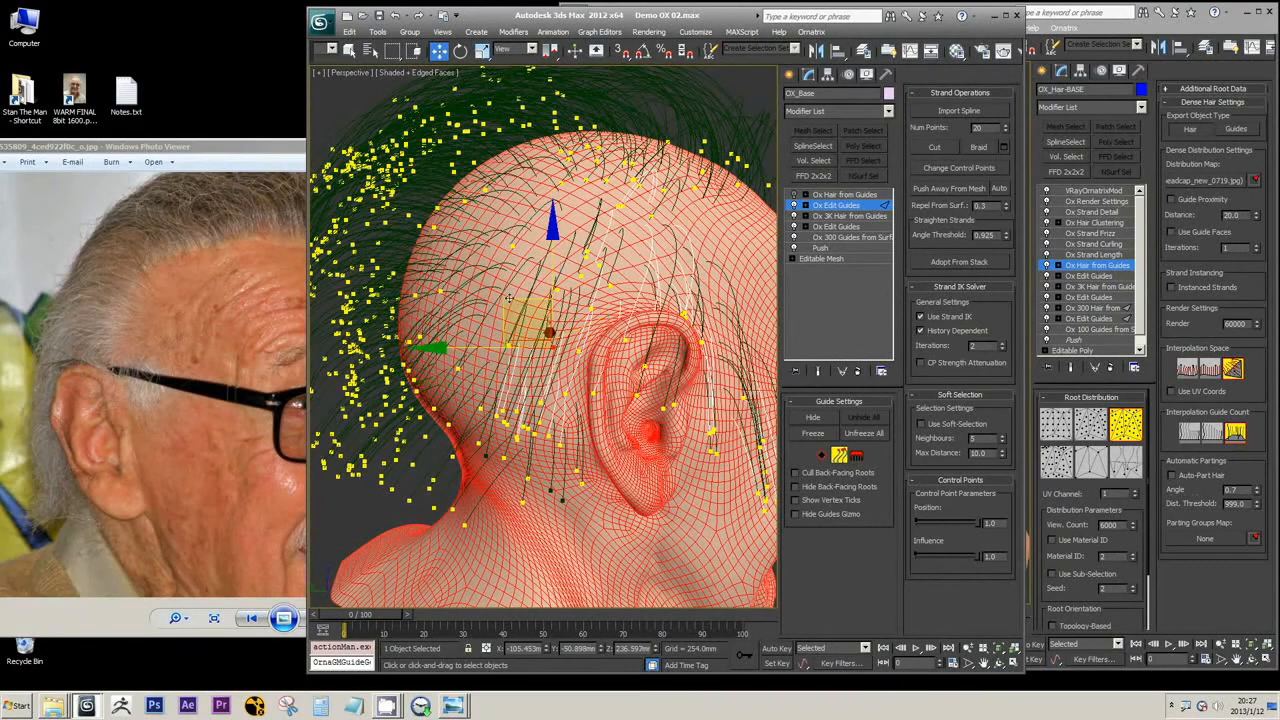
left_click_drag(509, 299, 585, 378)
Step: Examine up close how the edited guide bends where it meets the rear edge of the ear
scroll(588, 385, "up", 3)
middle_click_drag(594, 394, 262, 299, "alt")
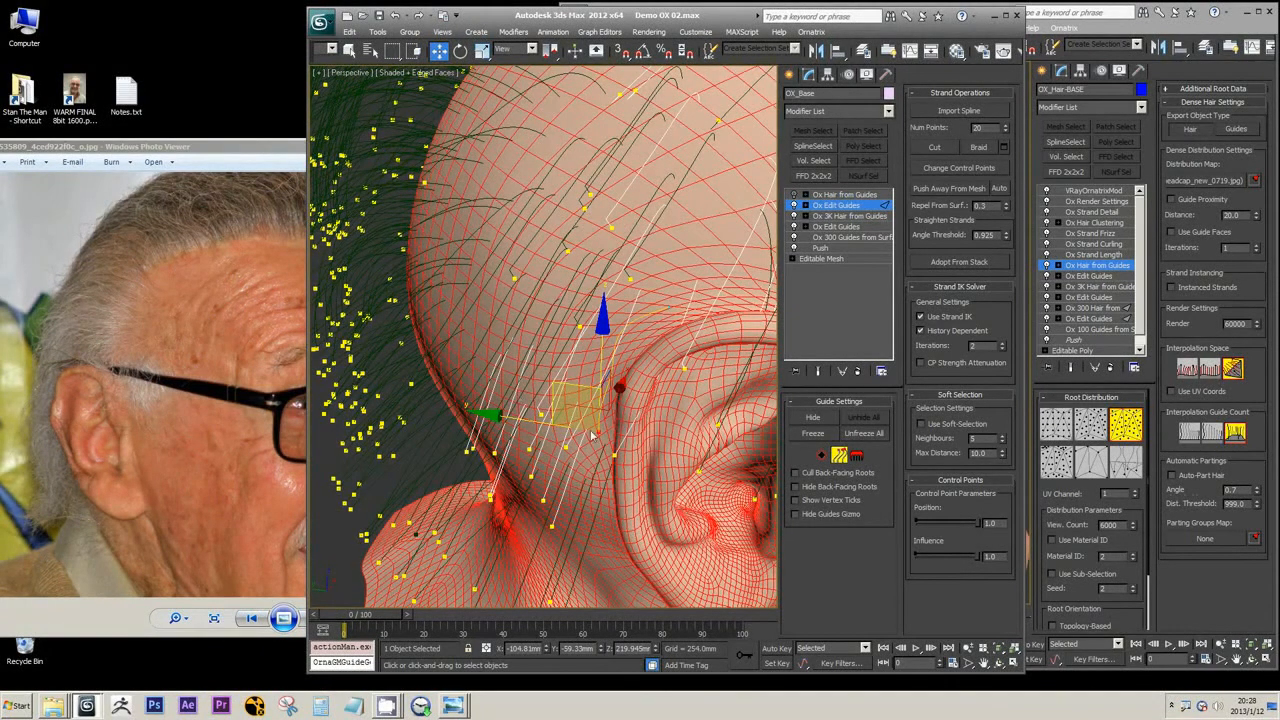
middle_click_drag(590, 430, 598, 415, "alt")
scroll(588, 345, "up", 3)
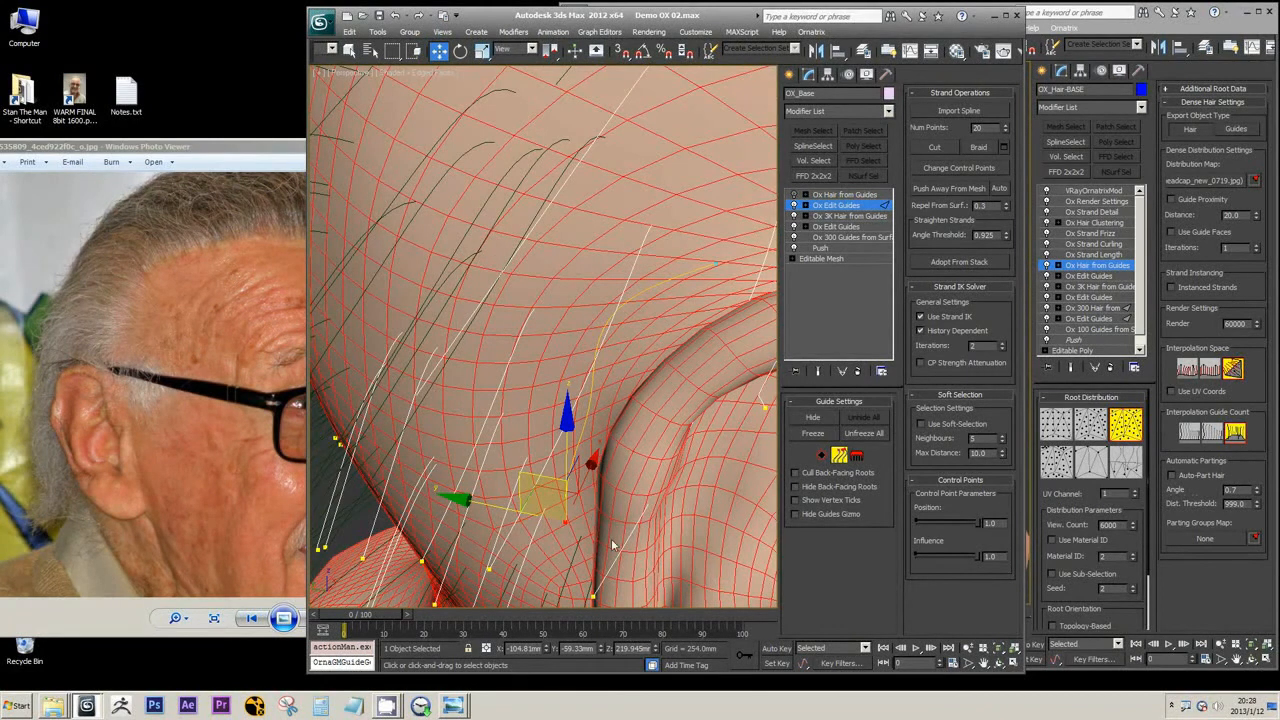
left_click_drag(692, 267, 601, 323)
mouse_move(616, 278)
left_mouse_down()
mouse_move(610, 436)
mouse_move(587, 240)
left_mouse_up()
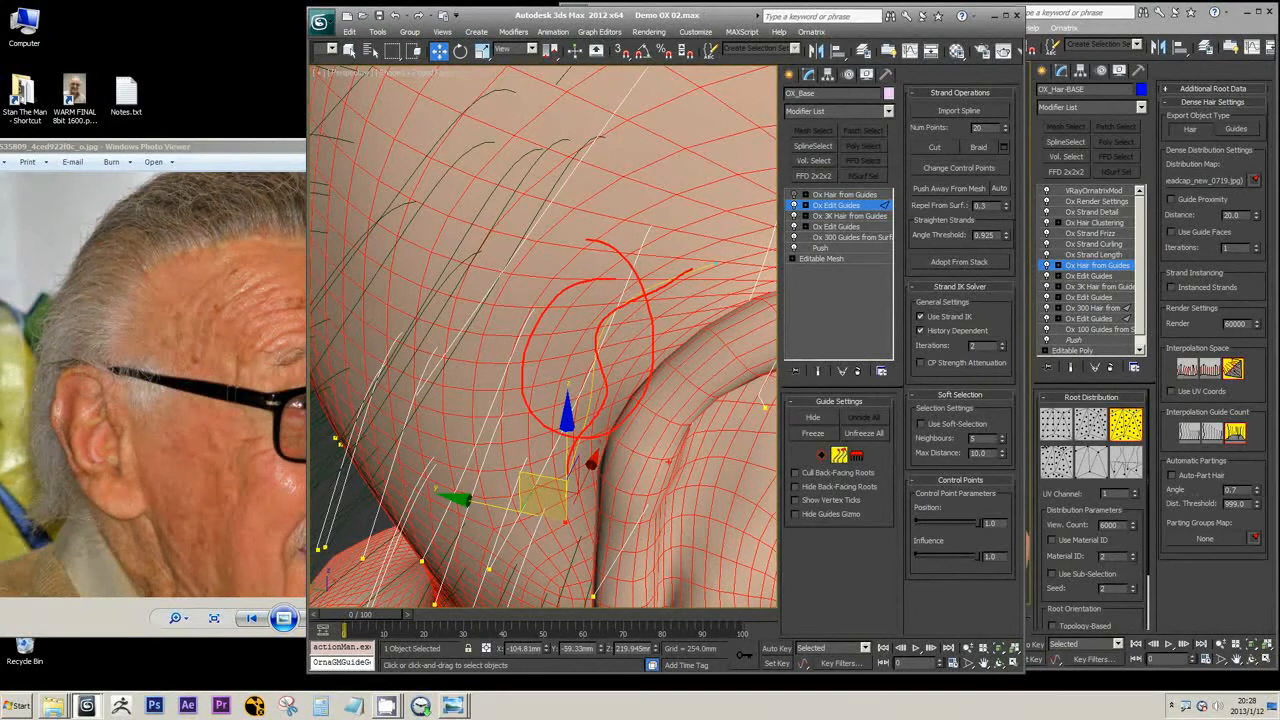
key("Escape")
middle_click_drag(646, 427, 567, 389)
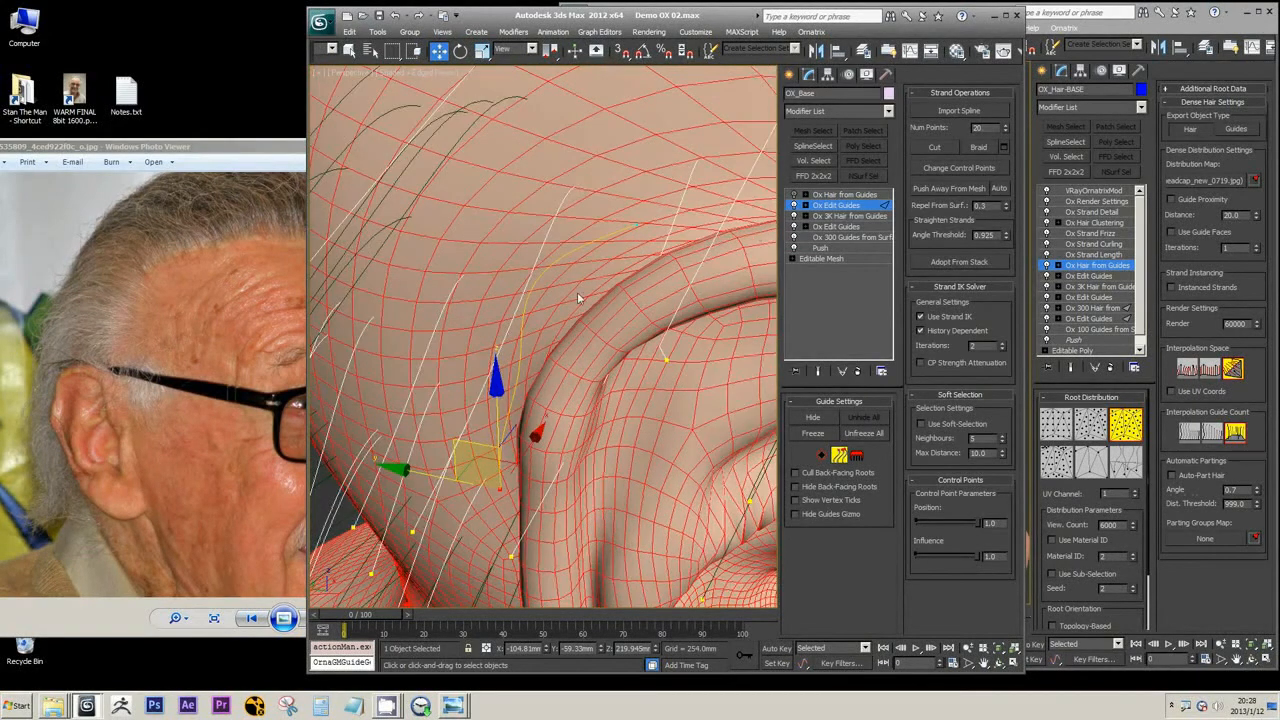
Step: Leave strand editing on the upper Ox Edit Guides modifier and switch on the Ox Hair from Guides modifier above it
scroll(577, 297, "down", 5)
middle_click_drag(559, 295, 612, 327, "alt")
left_click(835, 209)
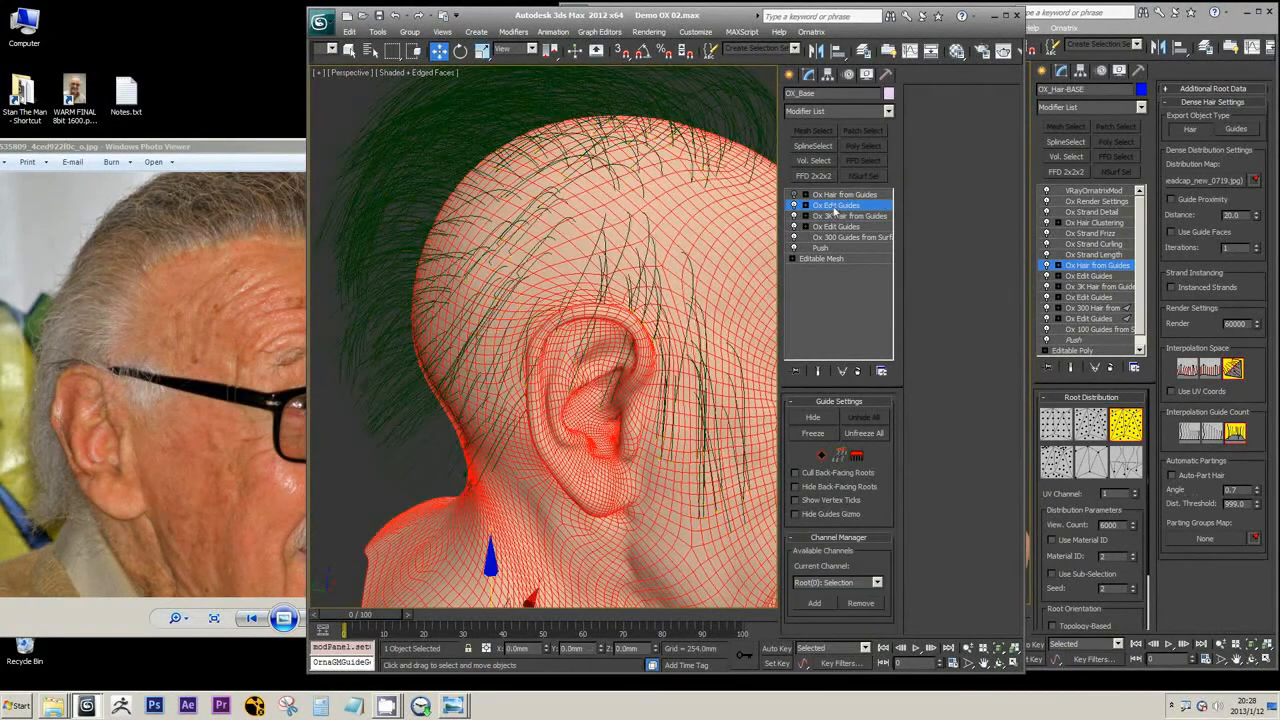
scroll(640, 323, "up", 5)
scroll(634, 326, "down", 5)
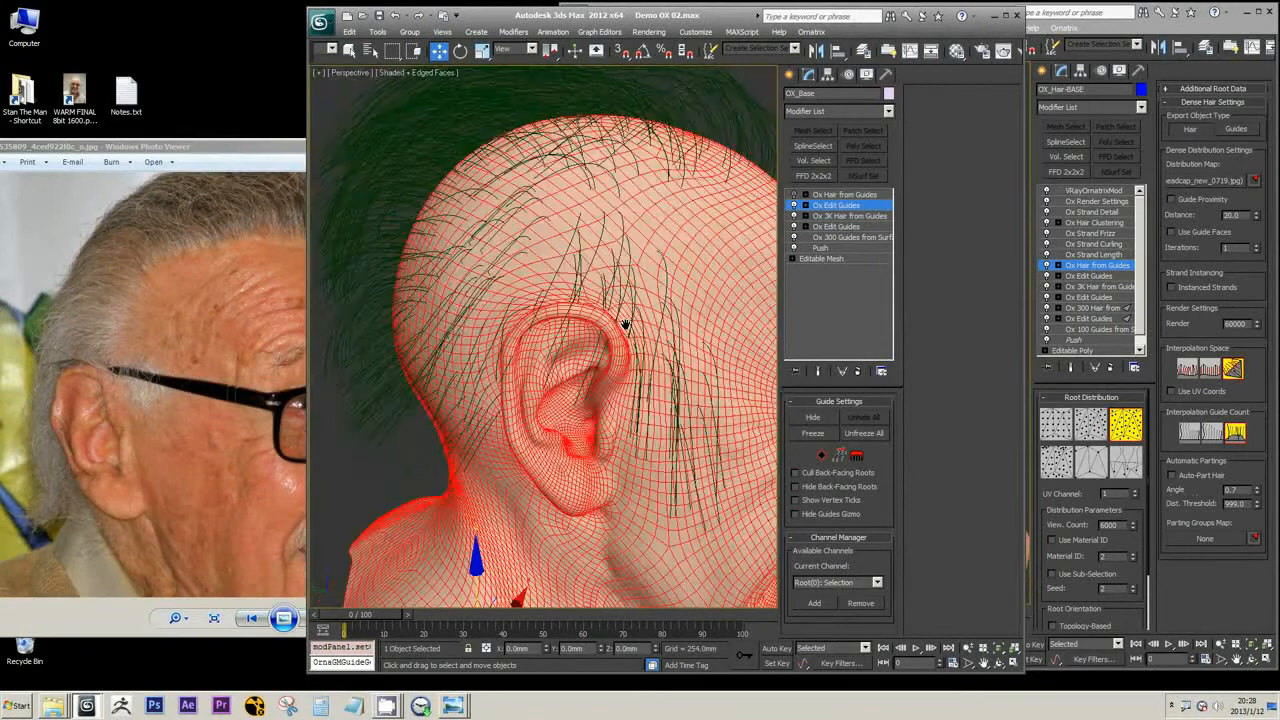
scroll(623, 323, "up", 2)
middle_click_drag(620, 318, 637, 314, "alt")
left_click(839, 216)
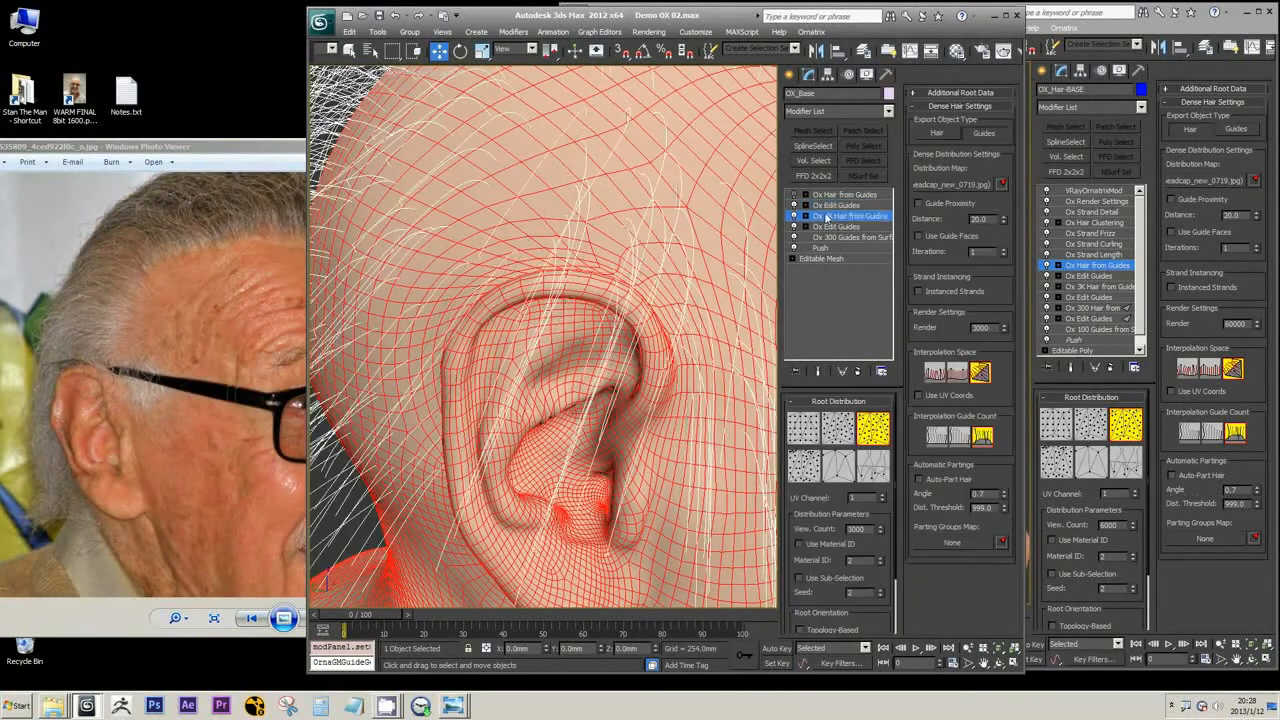
left_click(815, 206)
left_click(796, 195)
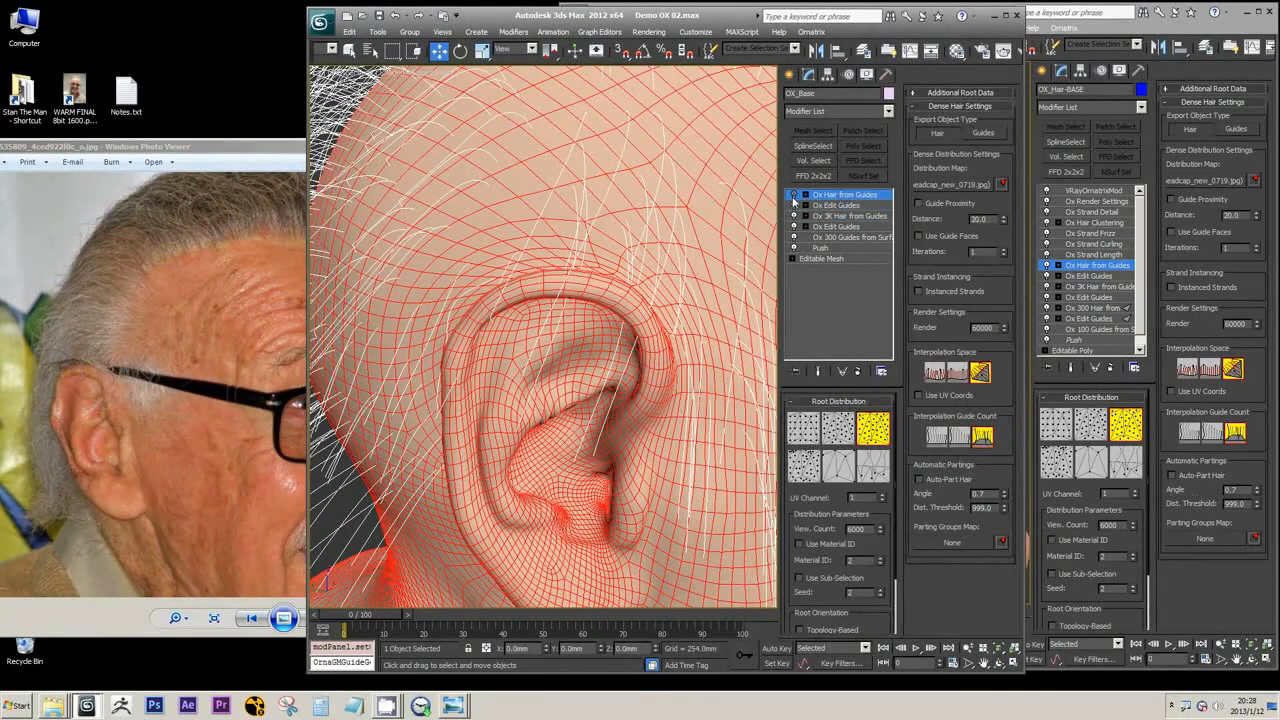
Step: Return to the upper Ox Edit Guides modifier and turn on the end result display so the dense hair shows while editing
left_click(822, 205)
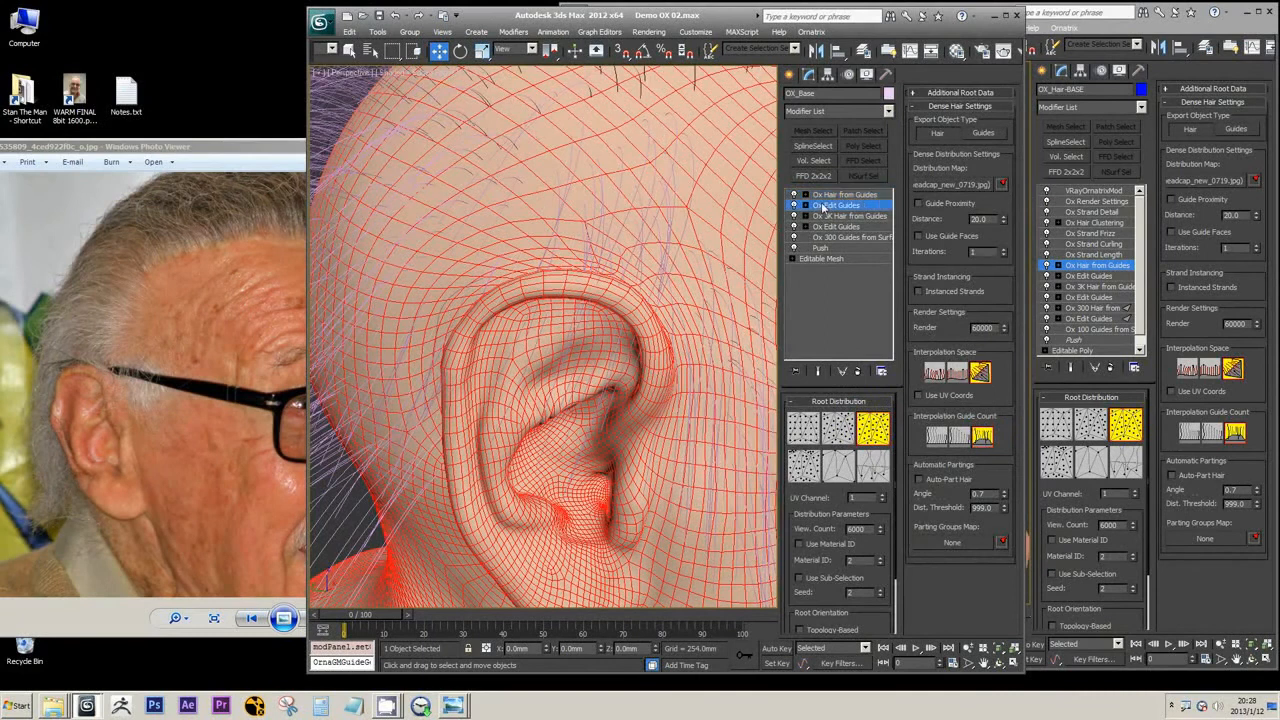
left_click(813, 196)
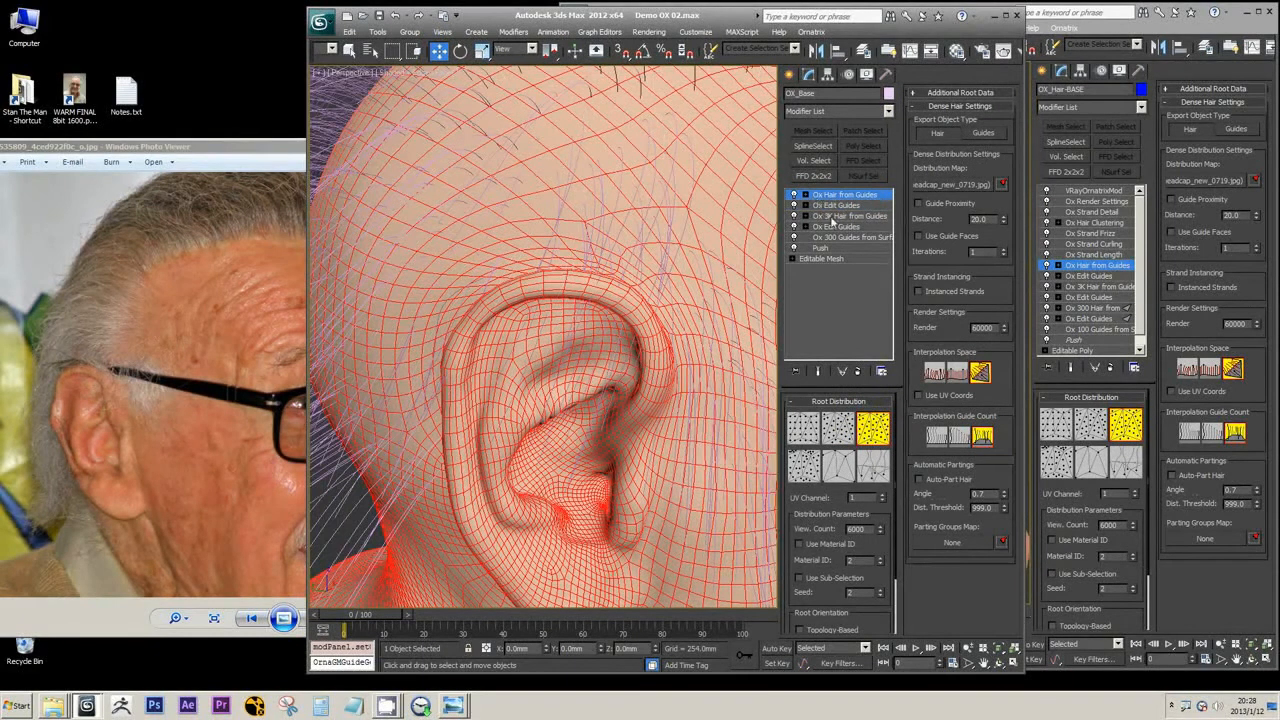
left_click(834, 205)
left_click(840, 195)
left_click(838, 205)
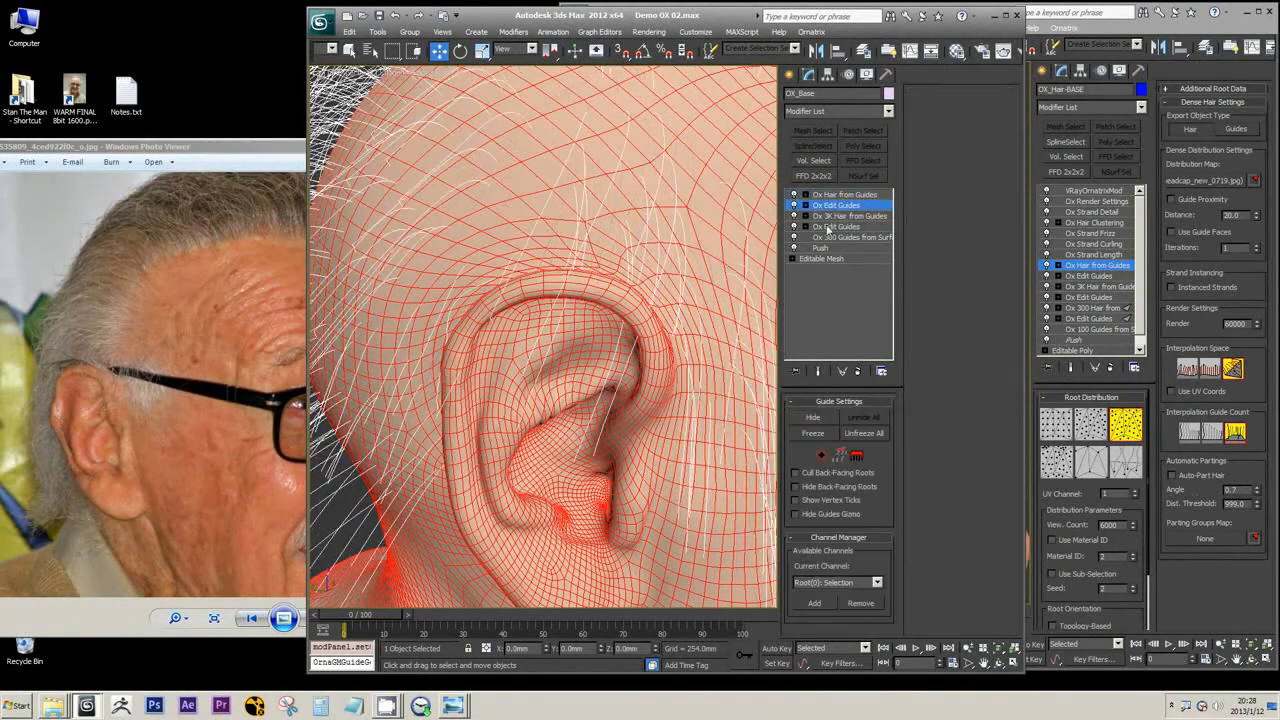
left_click(820, 372)
left_click(819, 372)
left_click(819, 372)
left_click(820, 372)
left_click(820, 372)
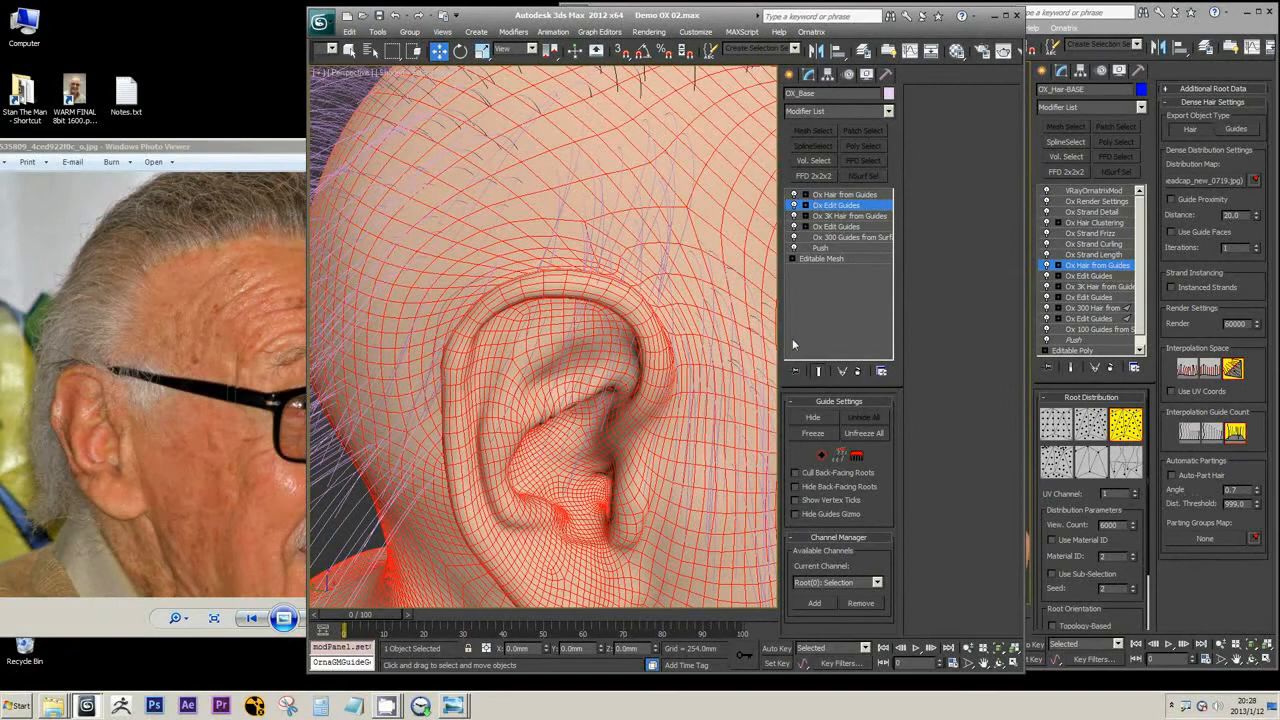
Step: Re-enter brush editing, enlarge the brush to size 130, and activate the Select brush for the guides around the ear
left_click(856, 456)
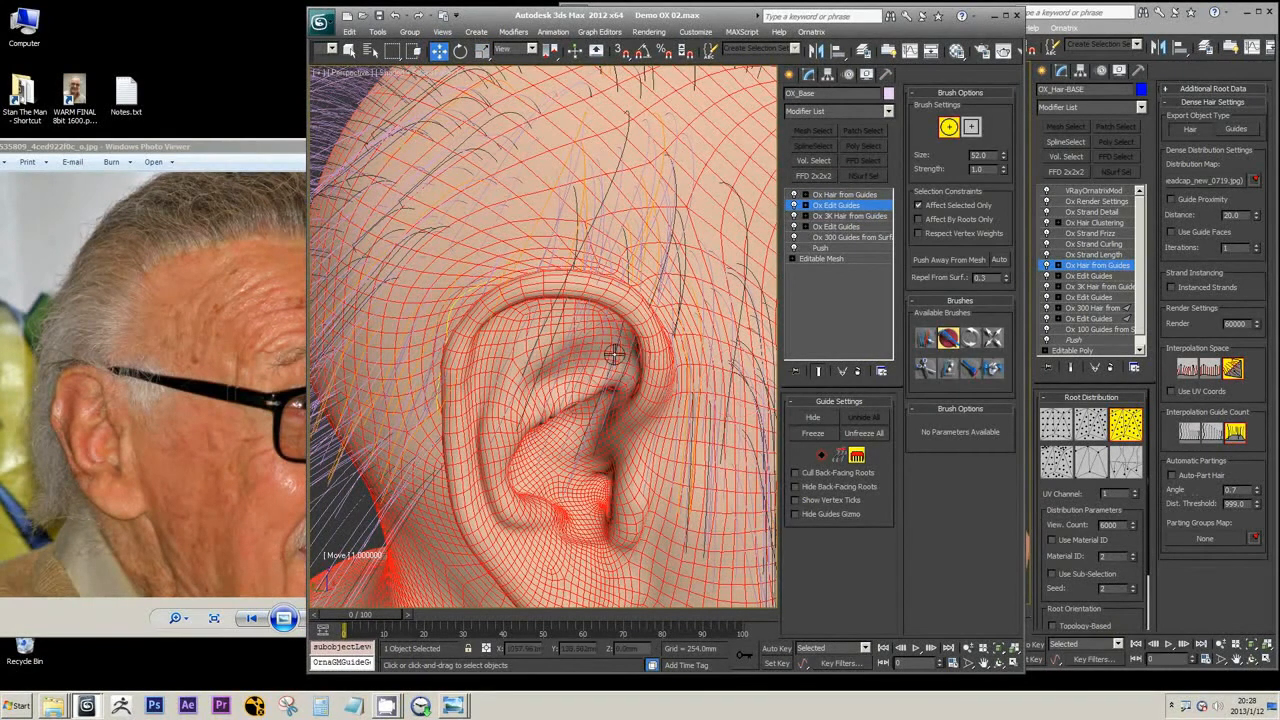
left_click_drag(566, 387, 564, 380, "ctrl+shift")
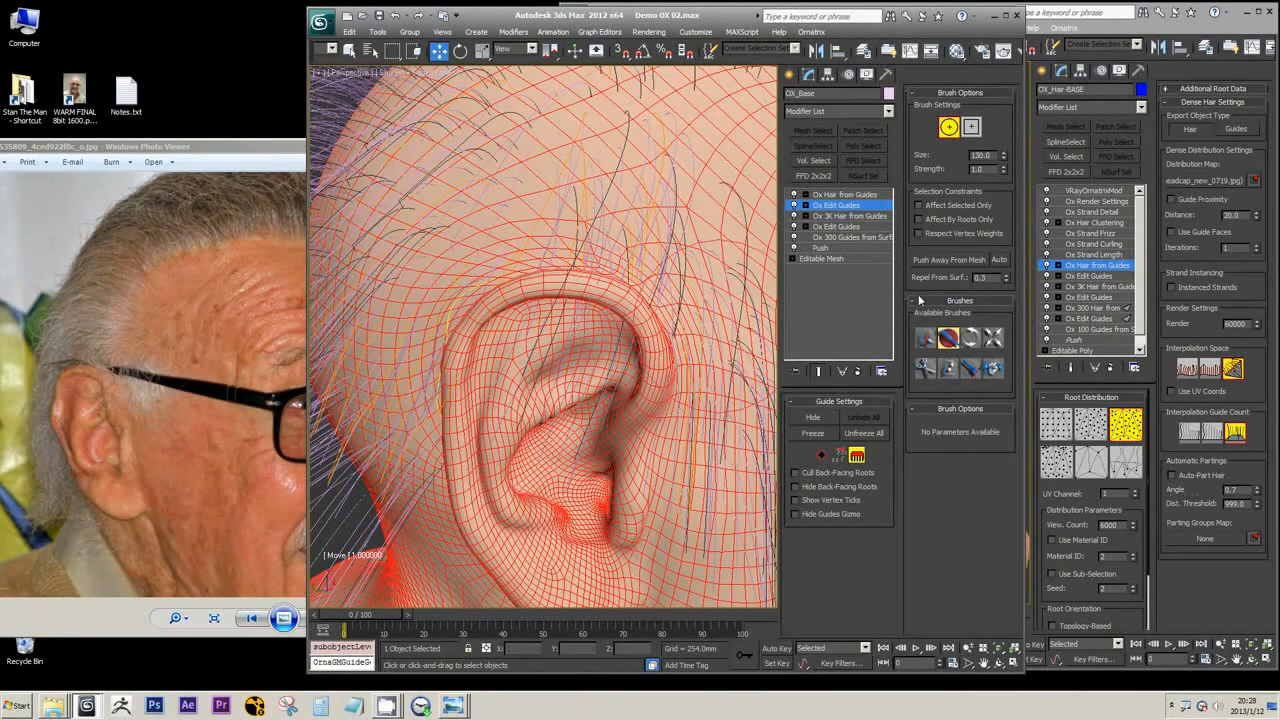
left_click(925, 340)
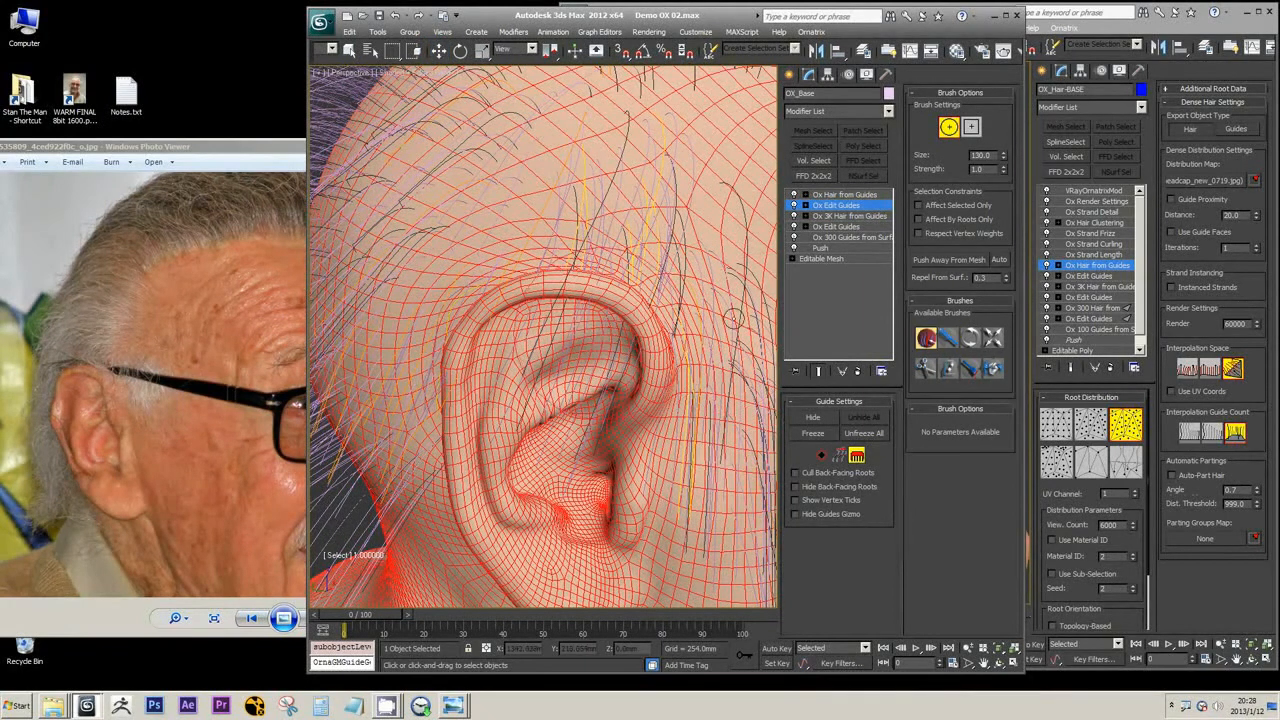
Step: Comb the selected guides above the ear with the Move brush, affecting selected guides only
left_click(946, 338)
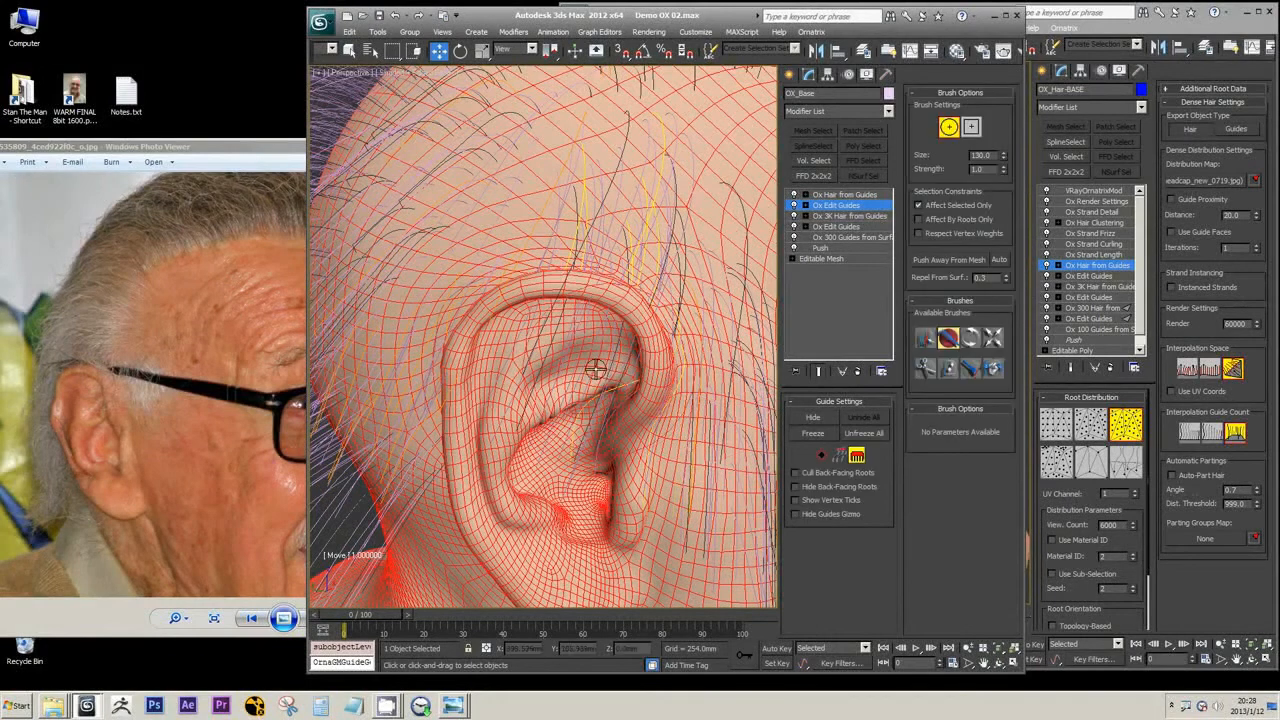
left_click_drag(635, 242, 596, 331)
mouse_move(620, 240)
left_mouse_down()
mouse_move(663, 369)
mouse_move(660, 398)
mouse_move(651, 386)
mouse_move(616, 455)
left_mouse_up()
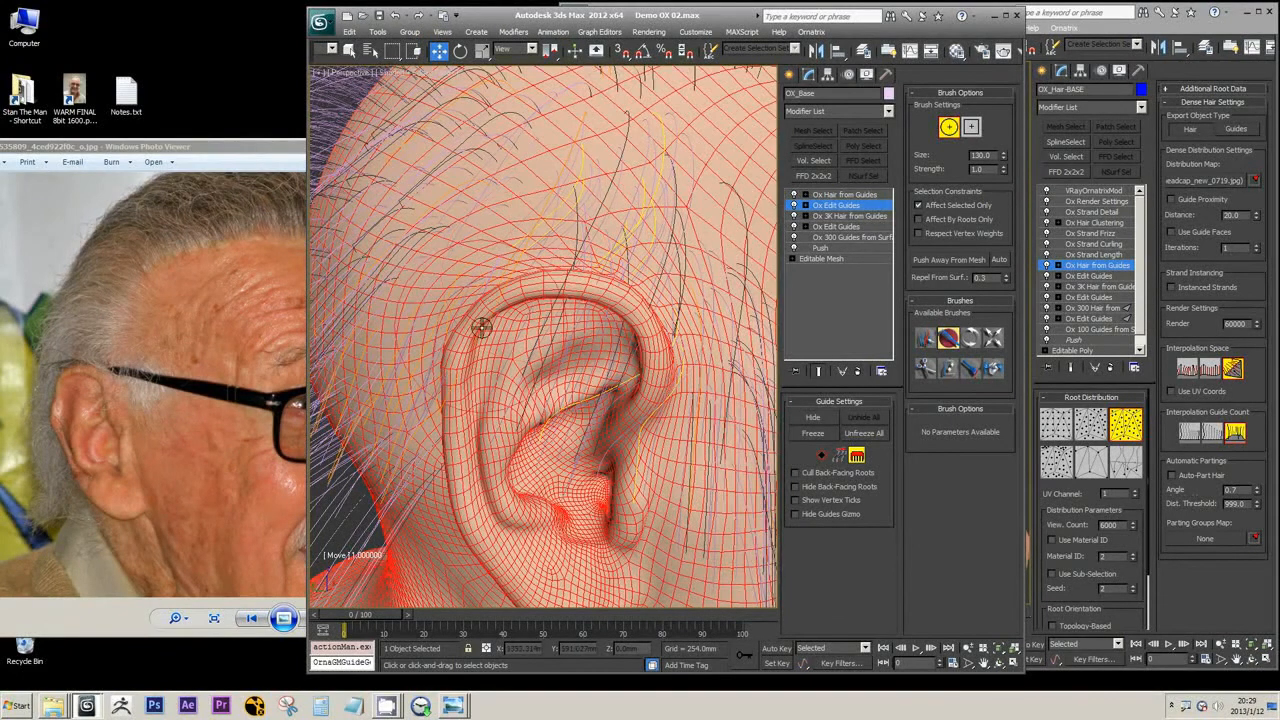
middle_click_drag(480, 323, 555, 284)
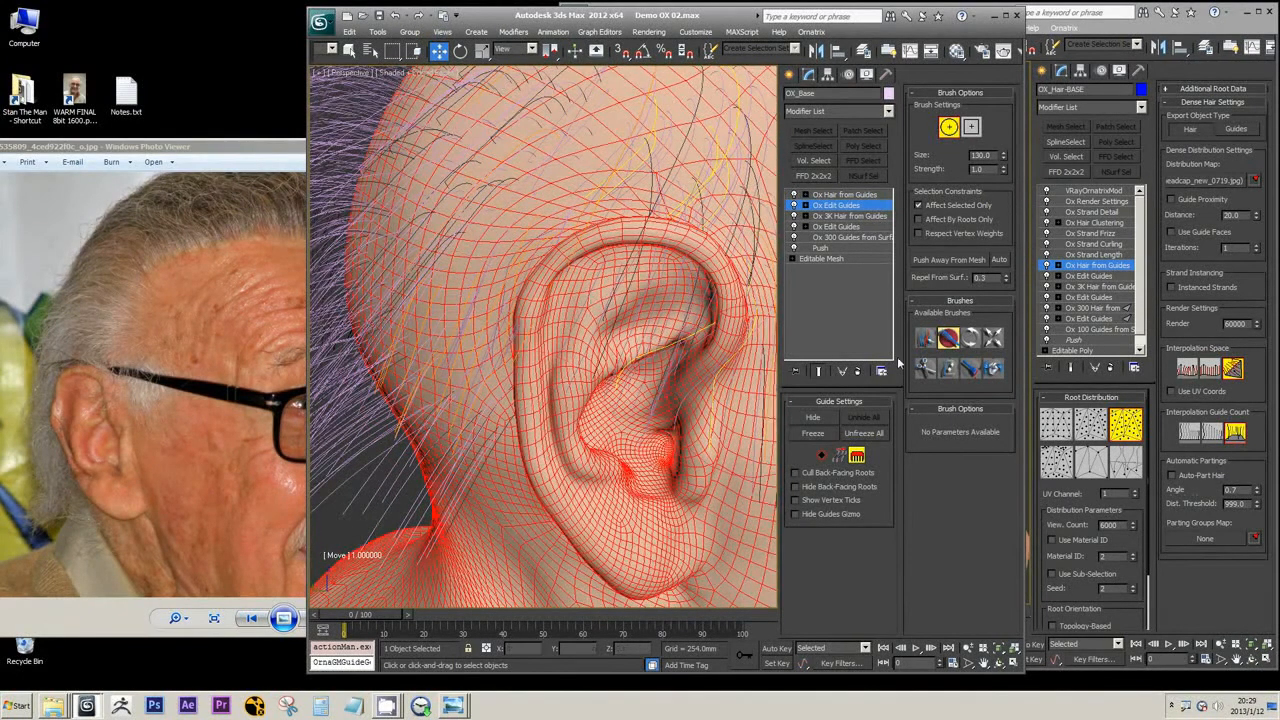
Step: Select the guides behind the ear with the Select brush and comb them backward with the Move brush
left_click(925, 338)
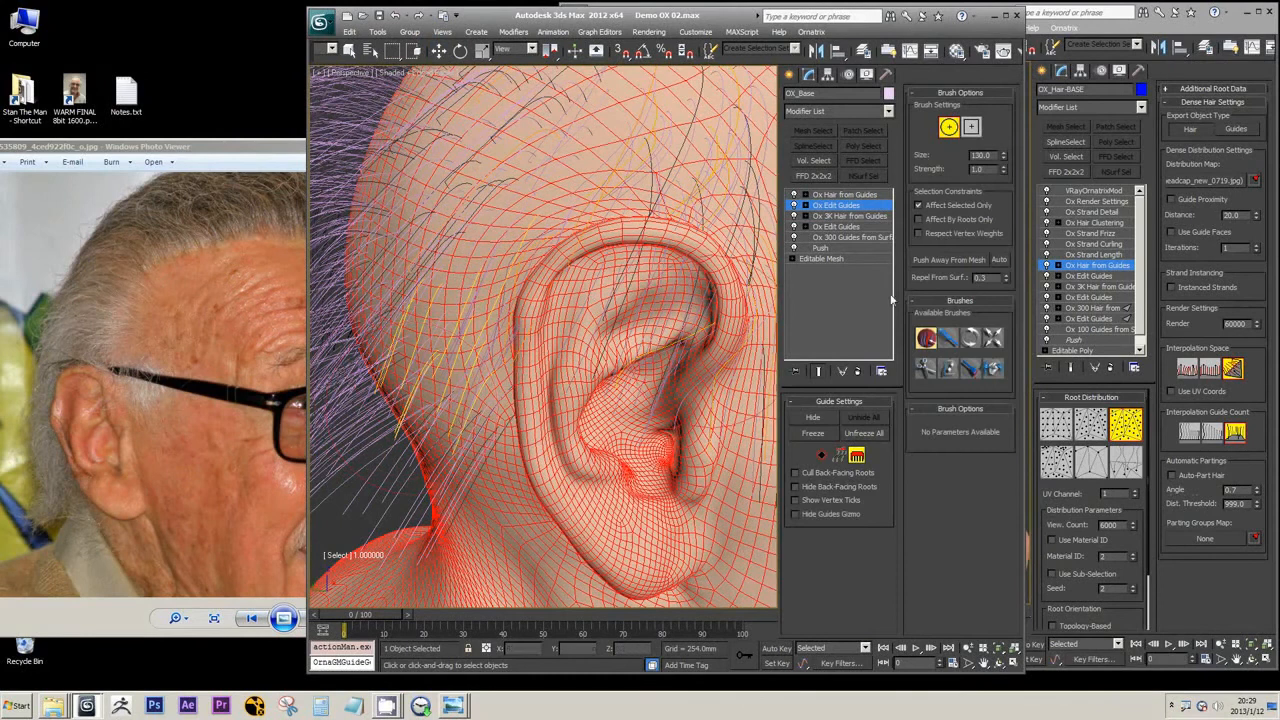
left_click(948, 338)
mouse_move(449, 363)
left_mouse_down()
mouse_move(403, 375)
mouse_move(502, 355)
mouse_move(406, 363)
left_mouse_up()
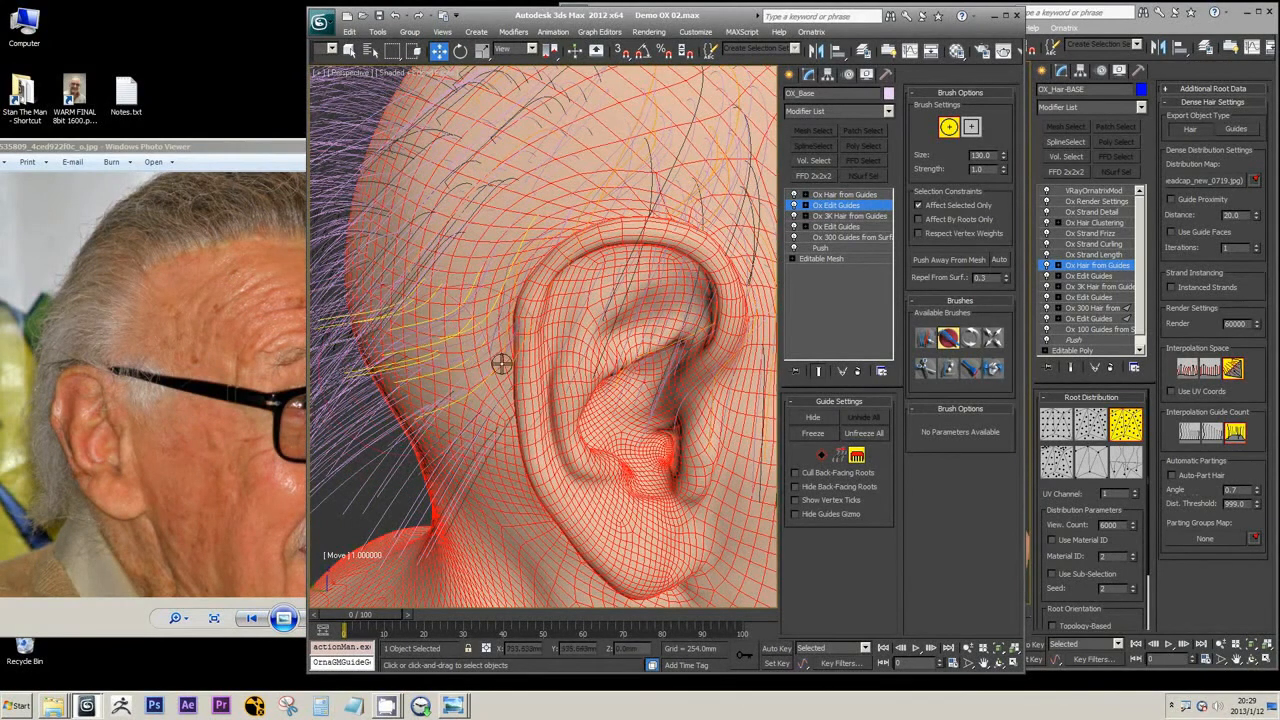
Step: Trim the tips of the selected guides behind the ear using a smaller Cut brush
middle_click_drag(484, 369, 588, 354)
left_click(926, 369)
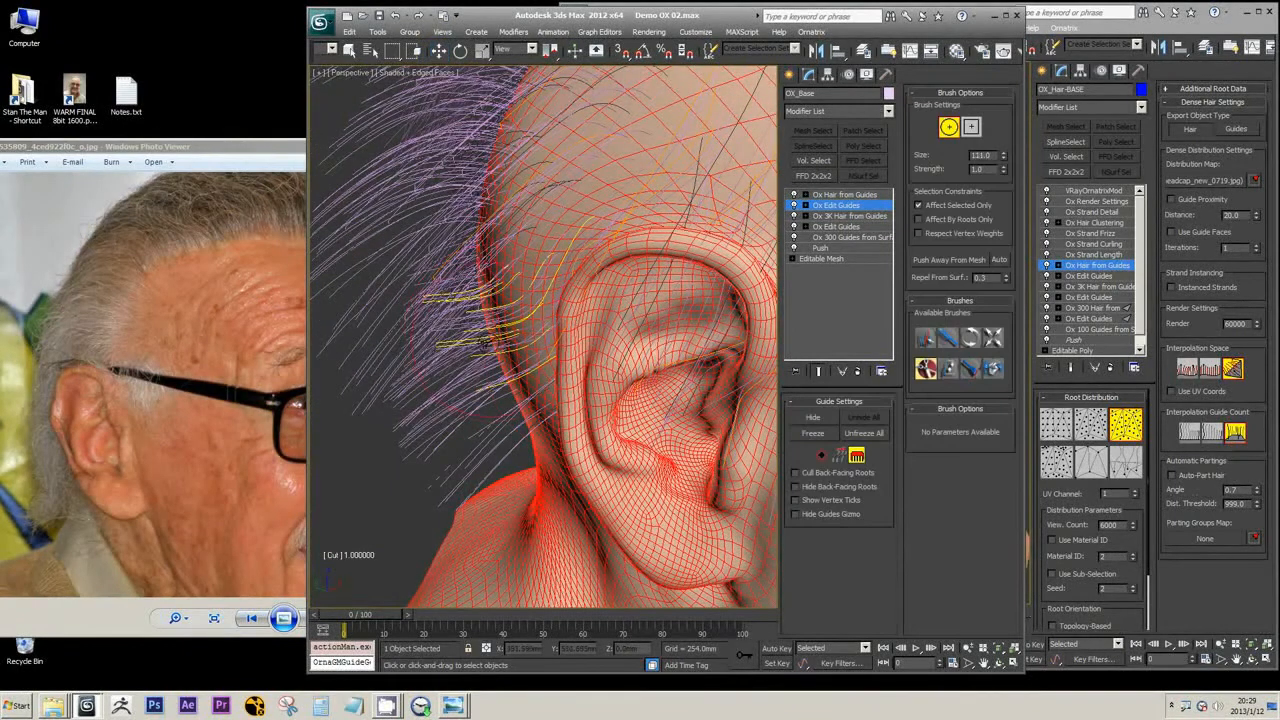
left_click(402, 314)
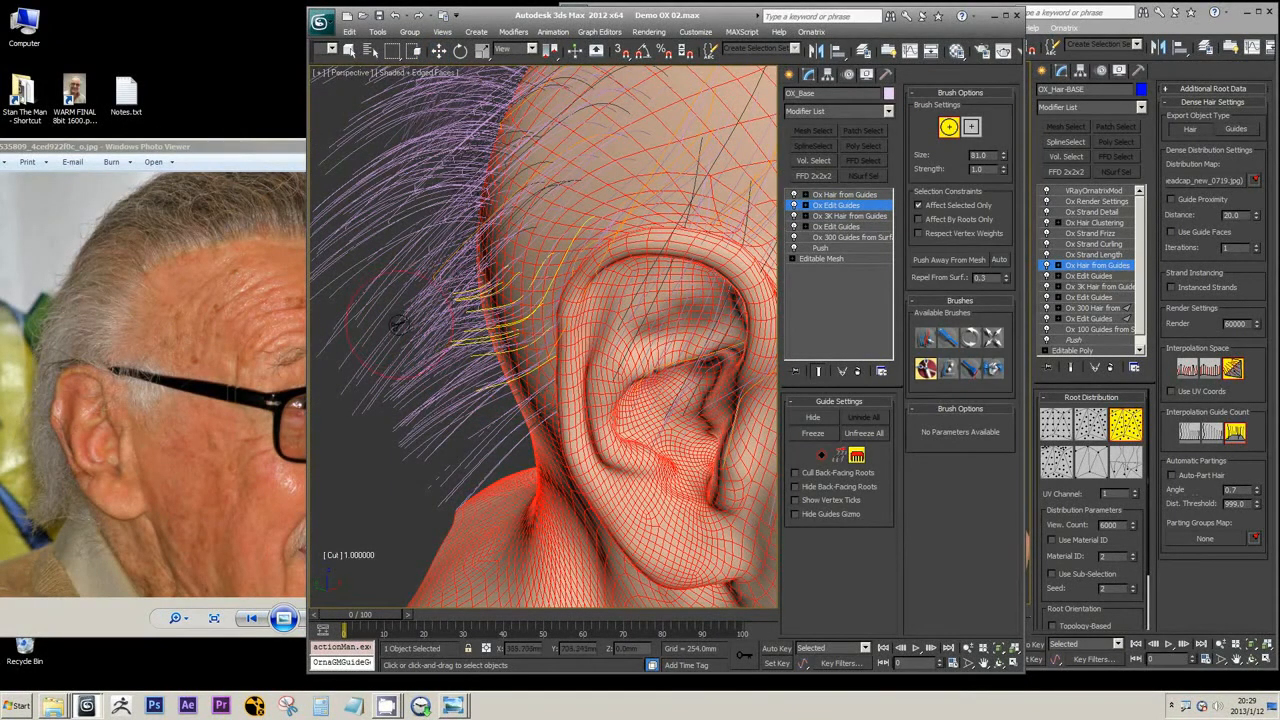
Step: Switch to strand editing, clear the guide selection, and inspect the strands around the back of the ear
left_click(839, 455)
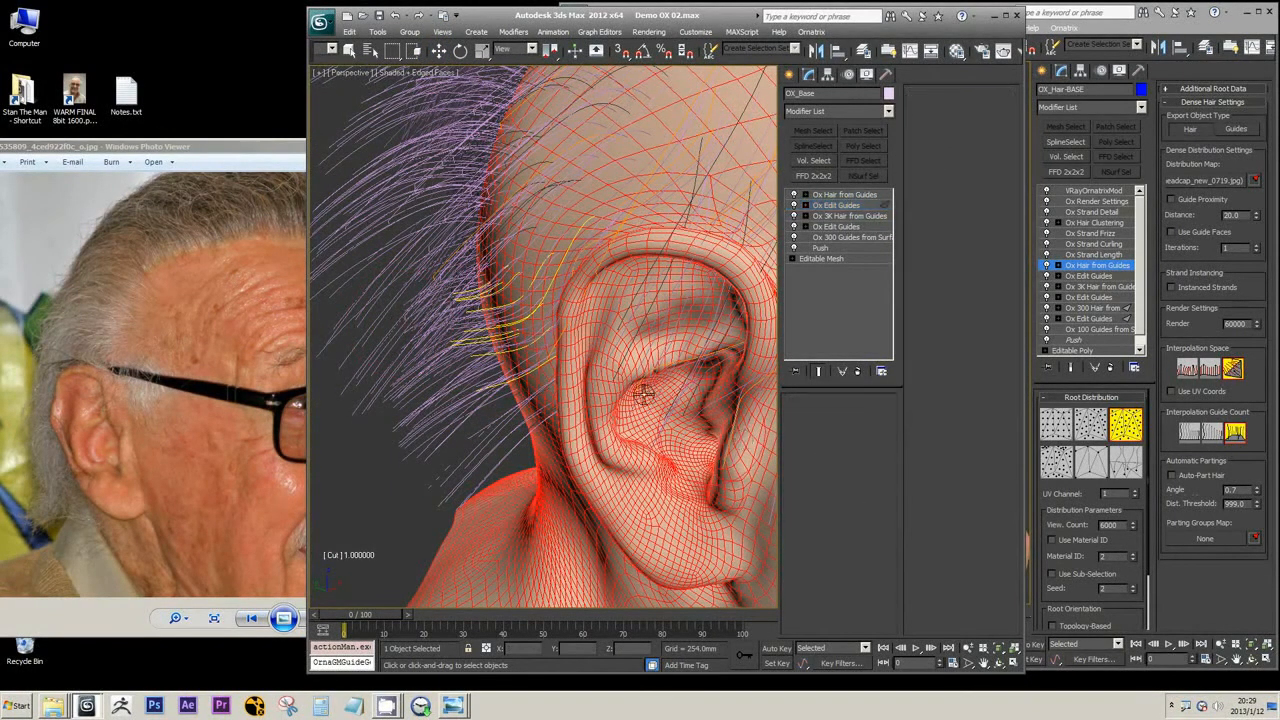
middle_click_drag(593, 374, 624, 380, "alt")
key("ctrl+d")
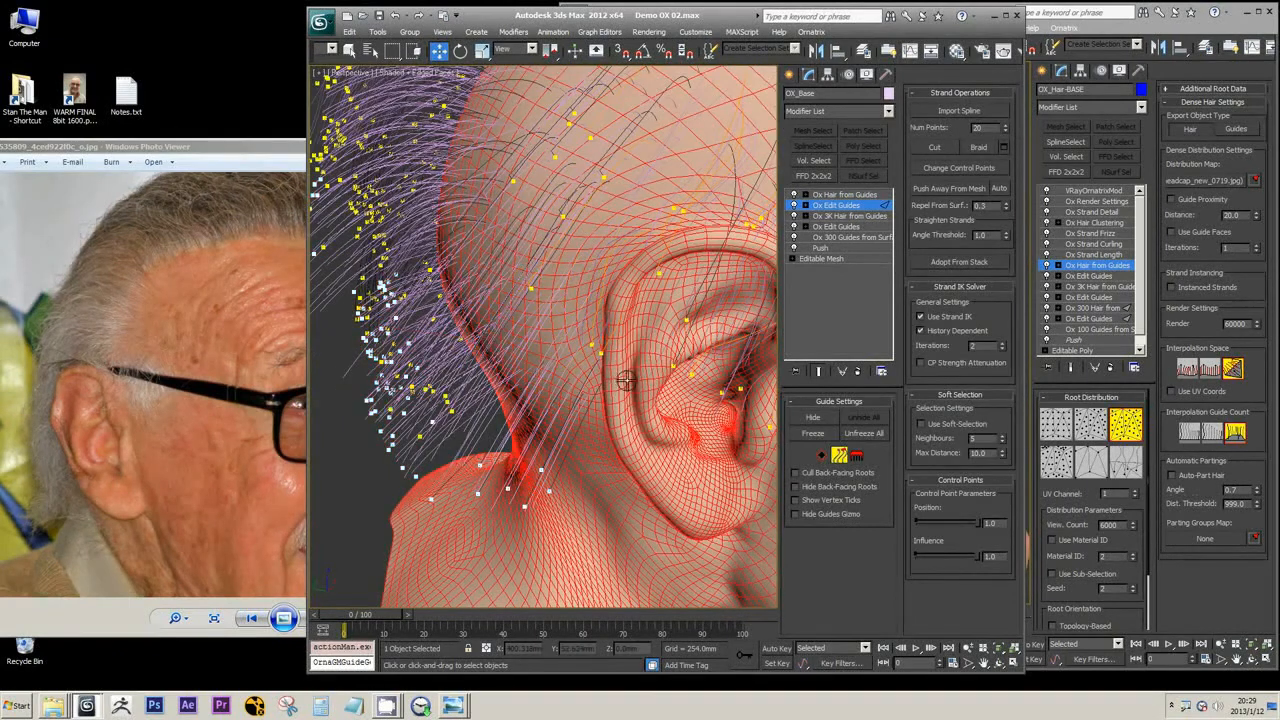
scroll(583, 360, "up", 6)
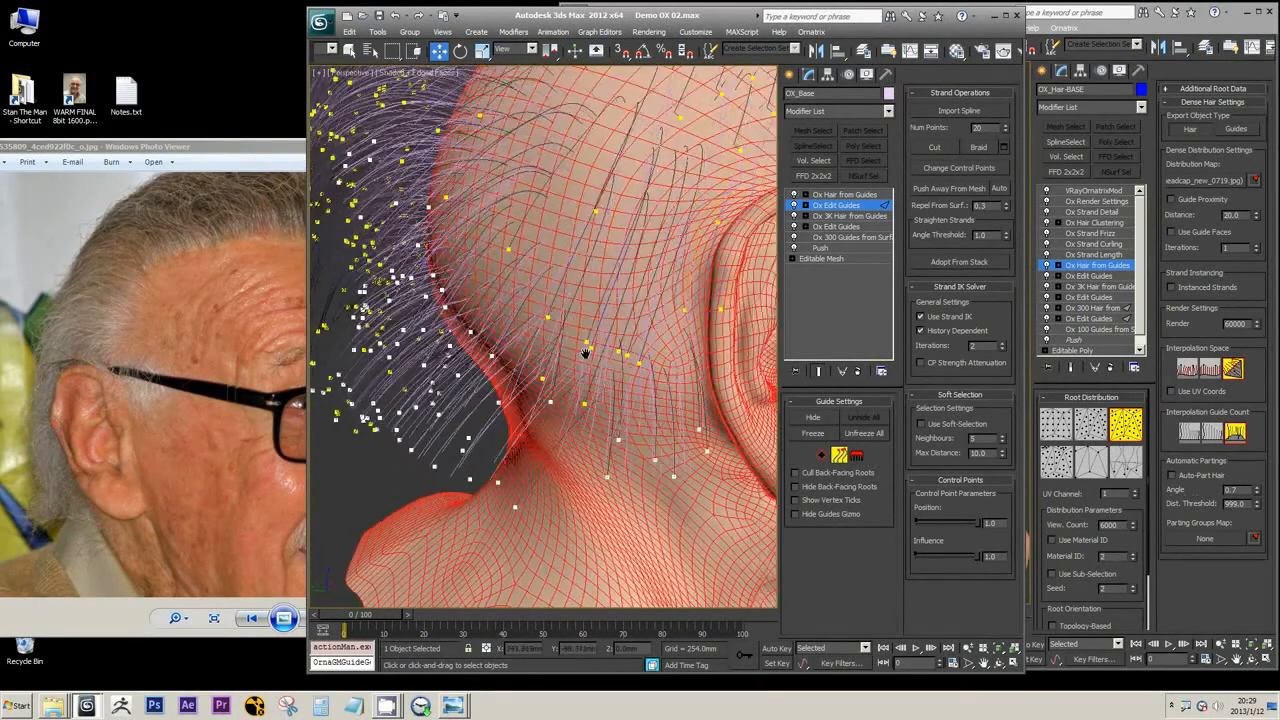
scroll(529, 348, "down", 2)
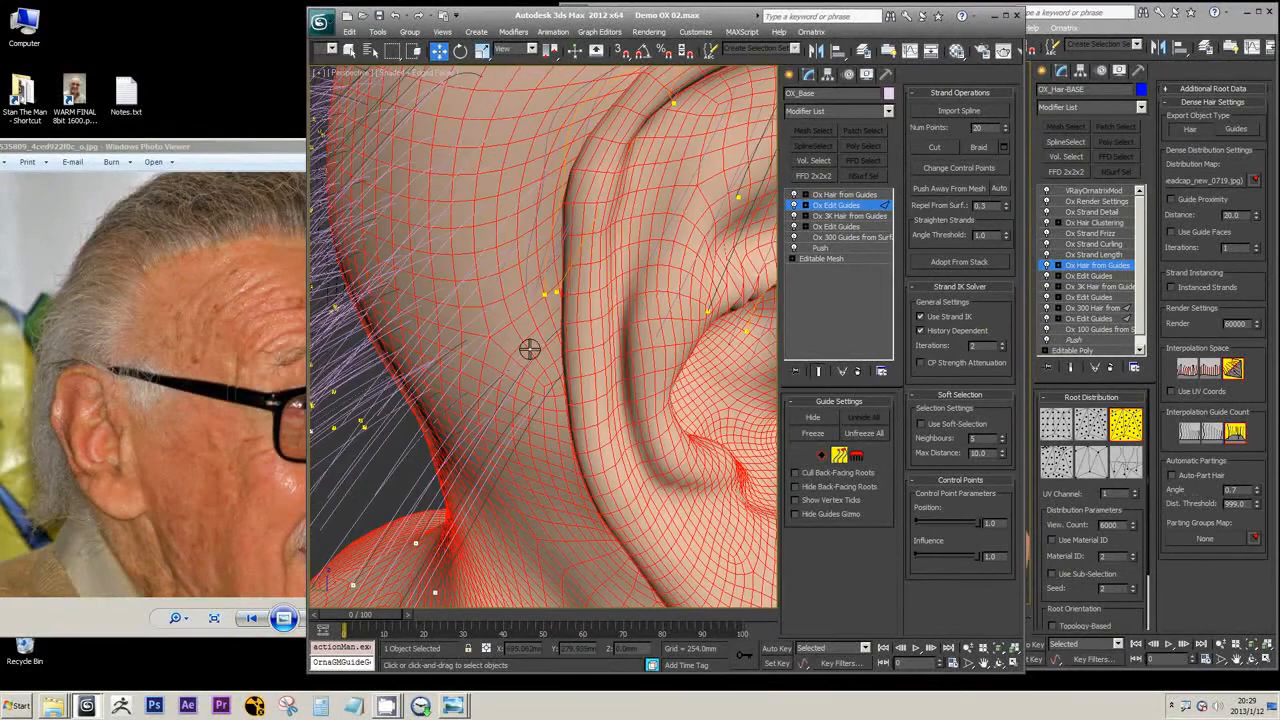
scroll(529, 348, "down", 3)
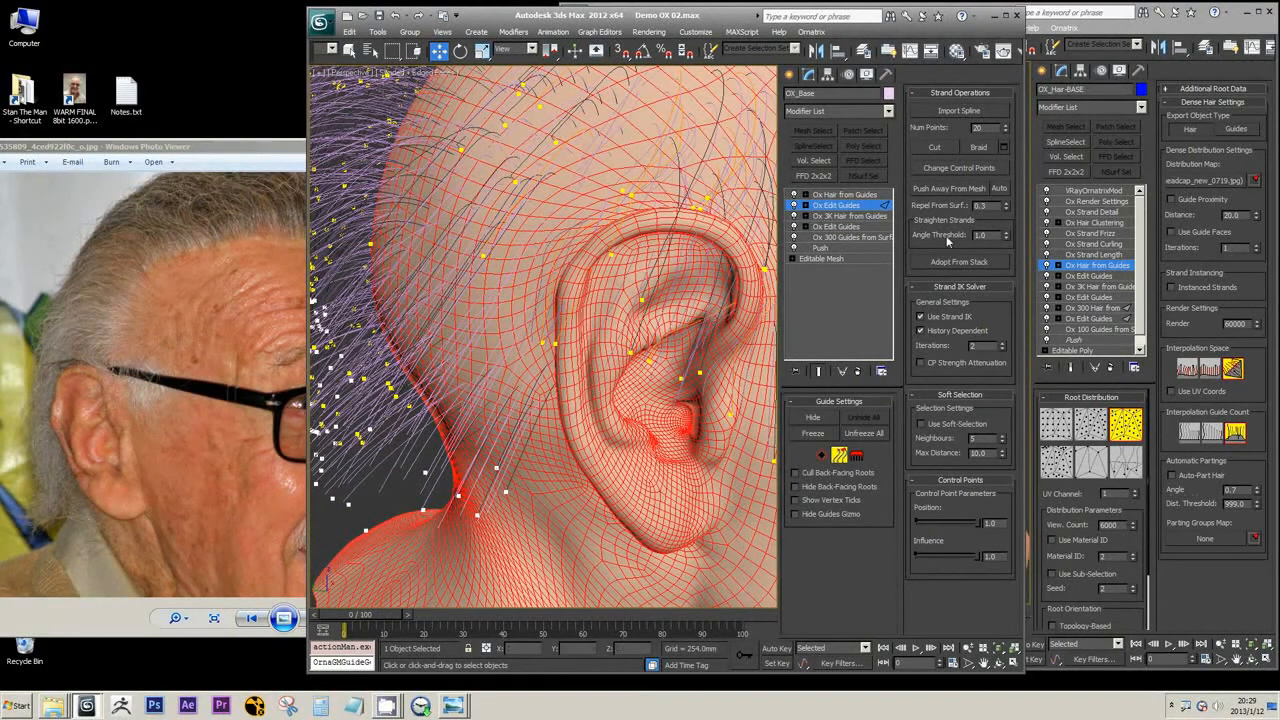
Step: Display the dense hair through the Ox Hair from Guides modifier and examine its coverage behind, above and in front of the ear
left_click(845, 196)
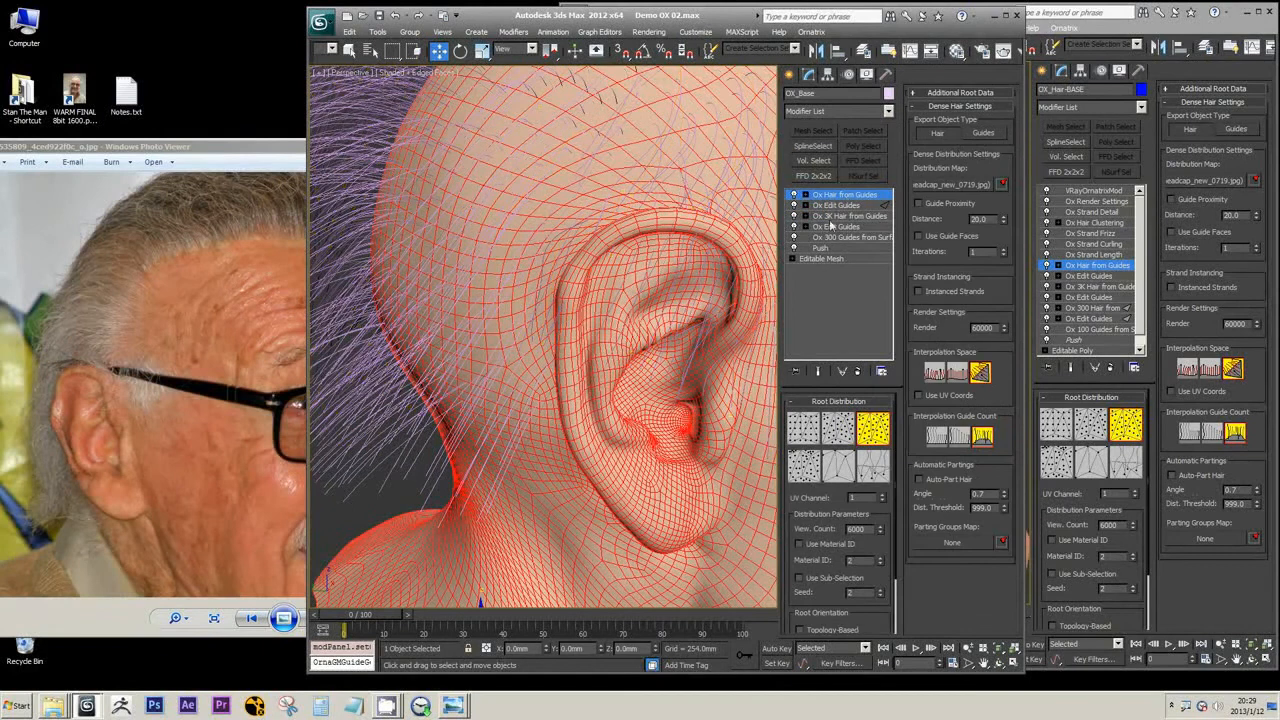
middle_click_drag(633, 295, 491, 262, "alt")
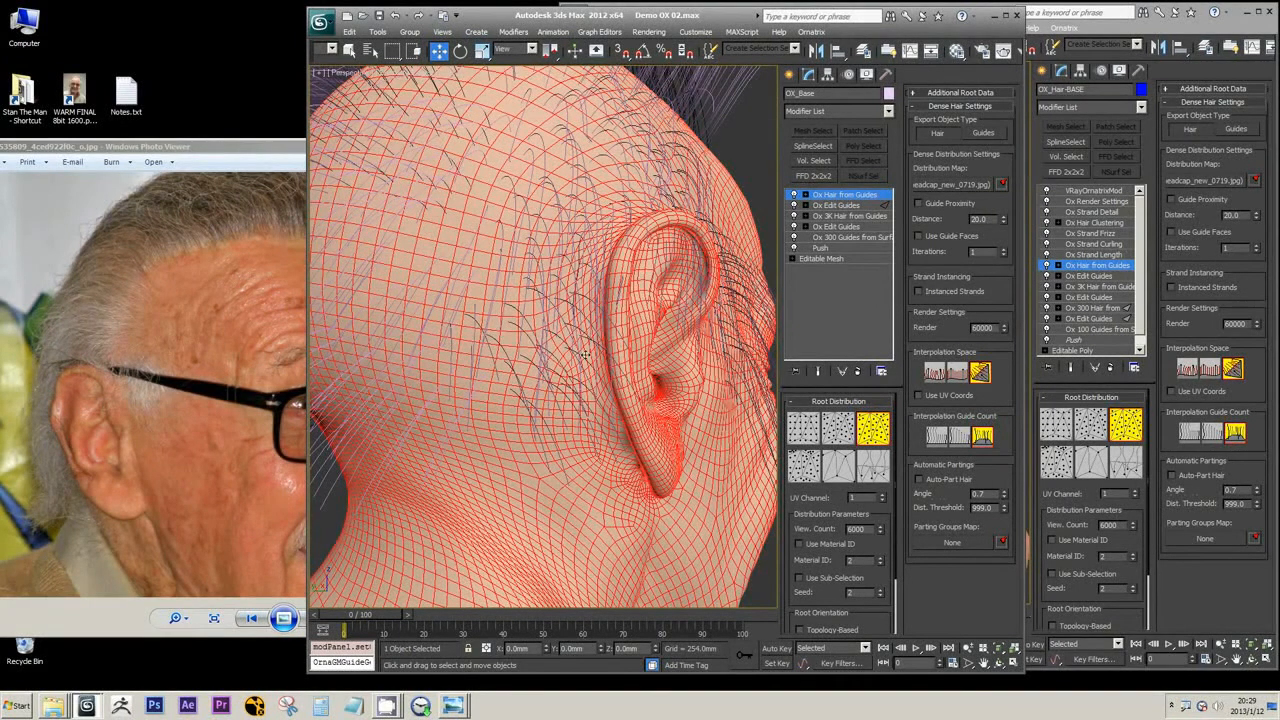
middle_click_drag(585, 355, 517, 397, "alt")
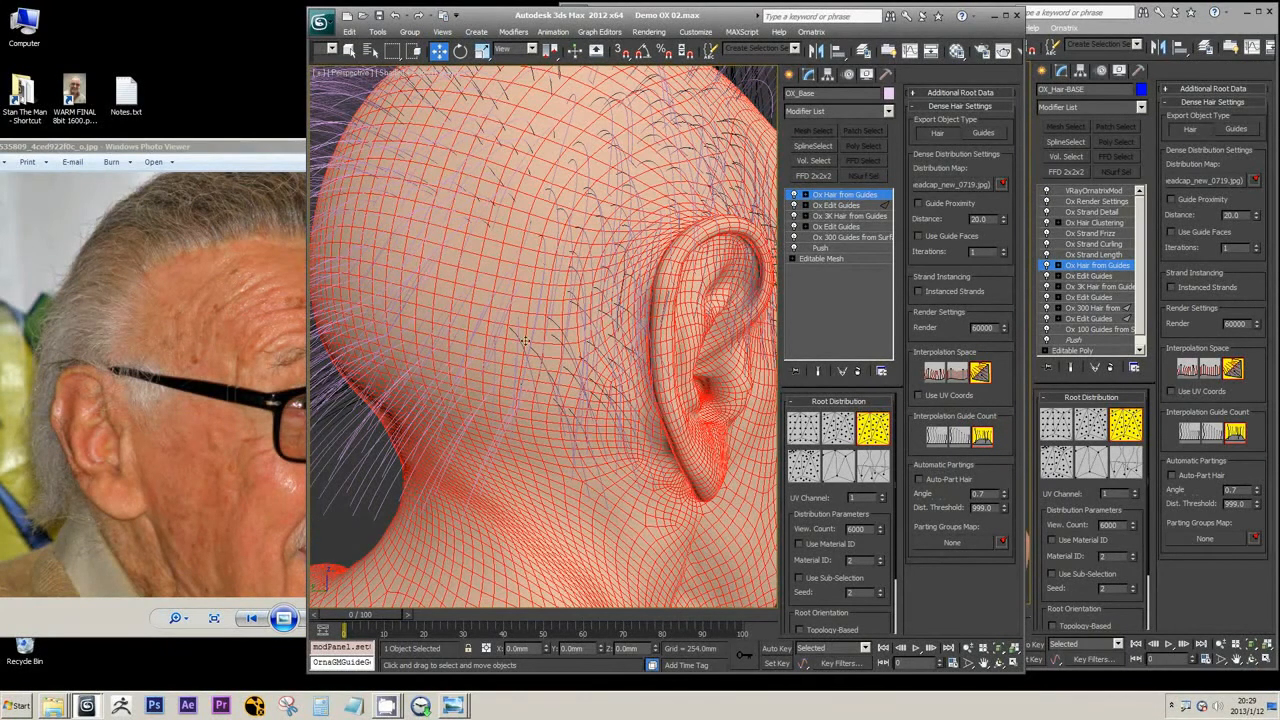
left_click(845, 204)
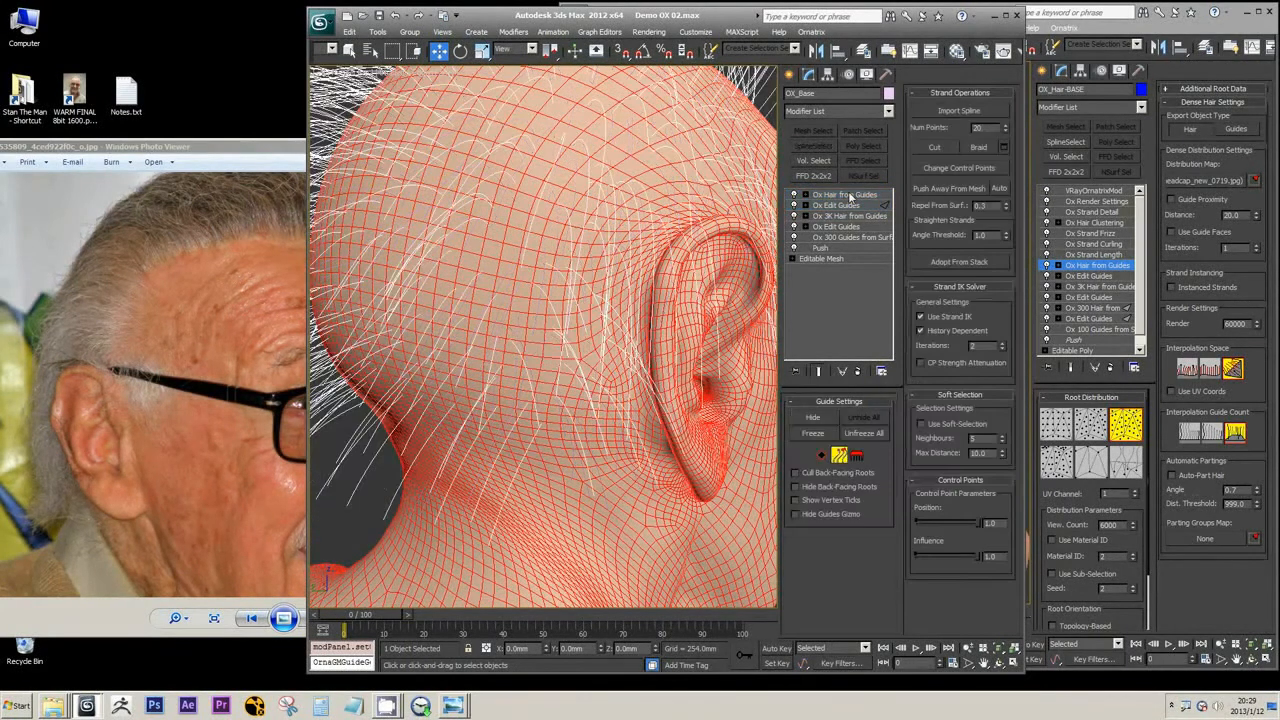
left_click(846, 194)
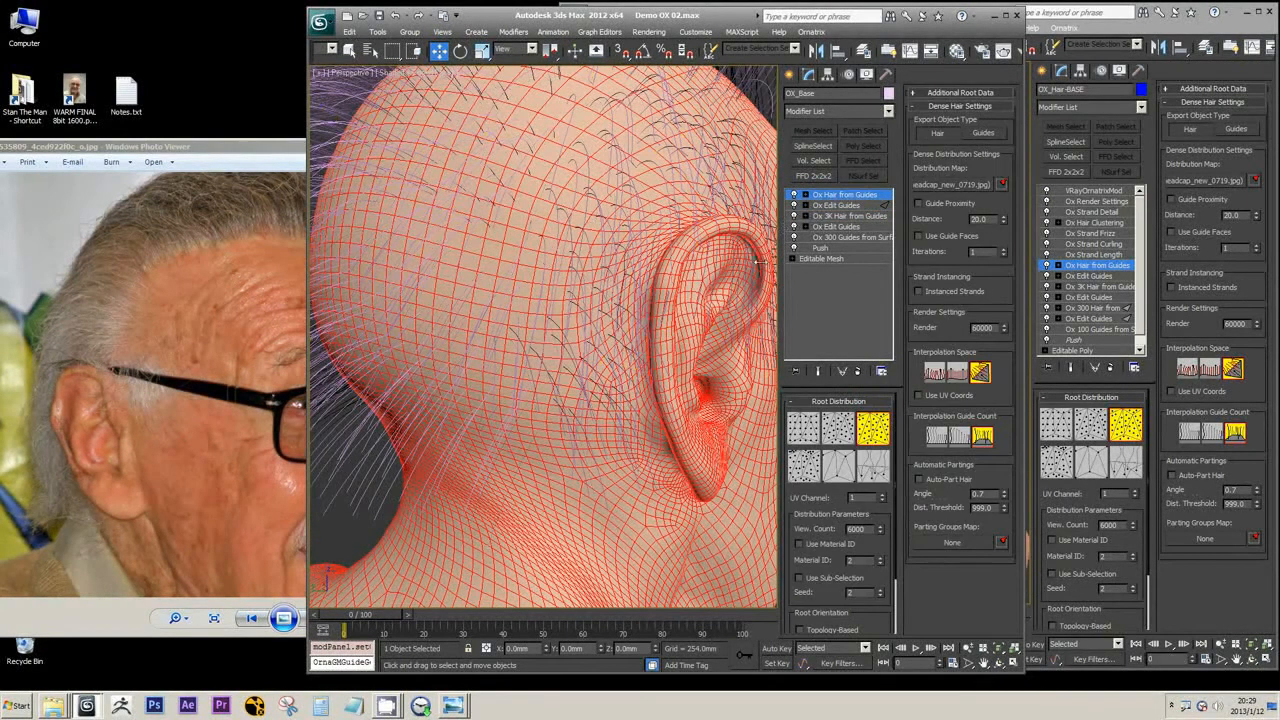
mouse_move(569, 376)
middle_mouse_down("alt")
mouse_move(586, 360)
mouse_move(581, 381)
middle_mouse_up("alt")
middle_click_drag(593, 379, 640, 374, "alt")
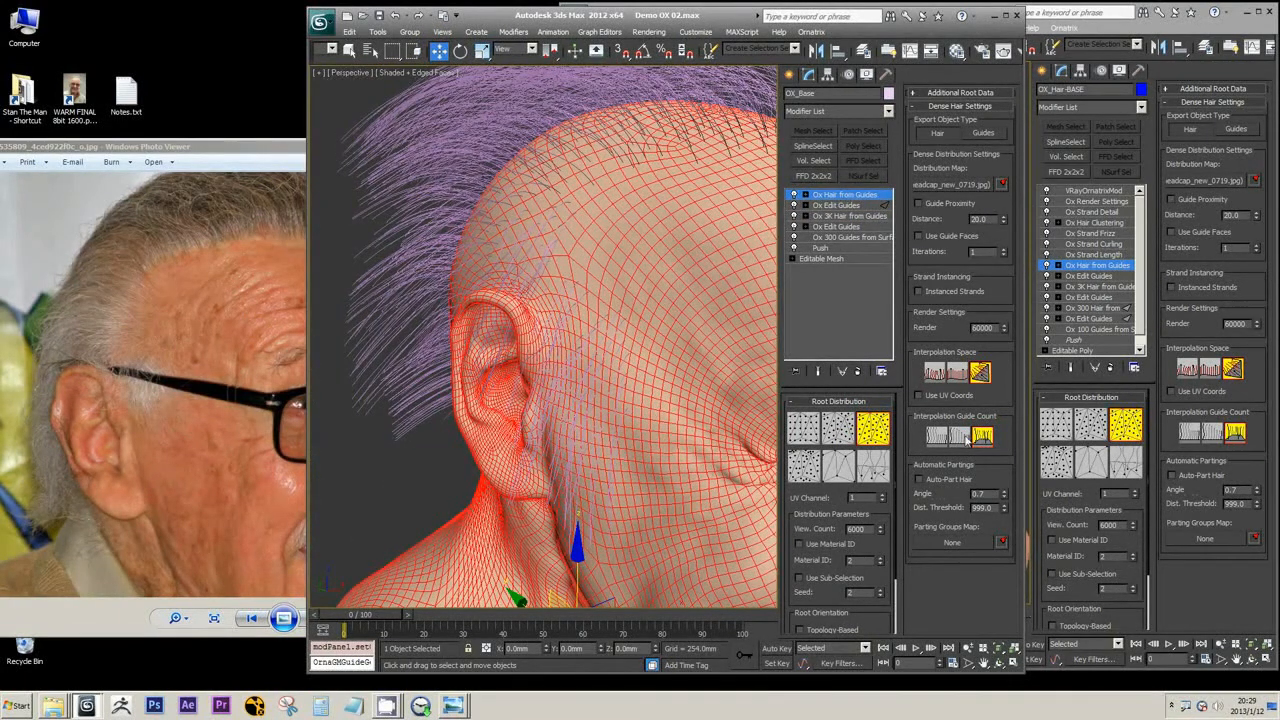
middle_click_drag(594, 322, 606, 334)
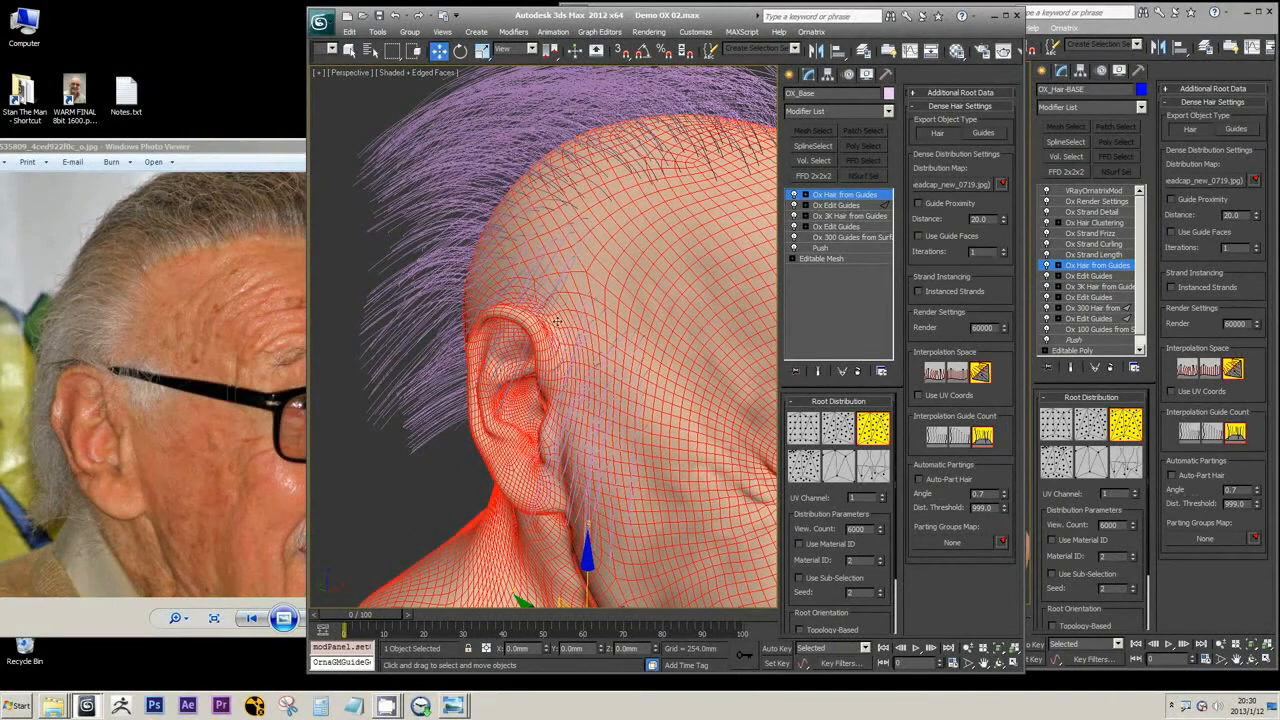
scroll(535, 355, "up", 3)
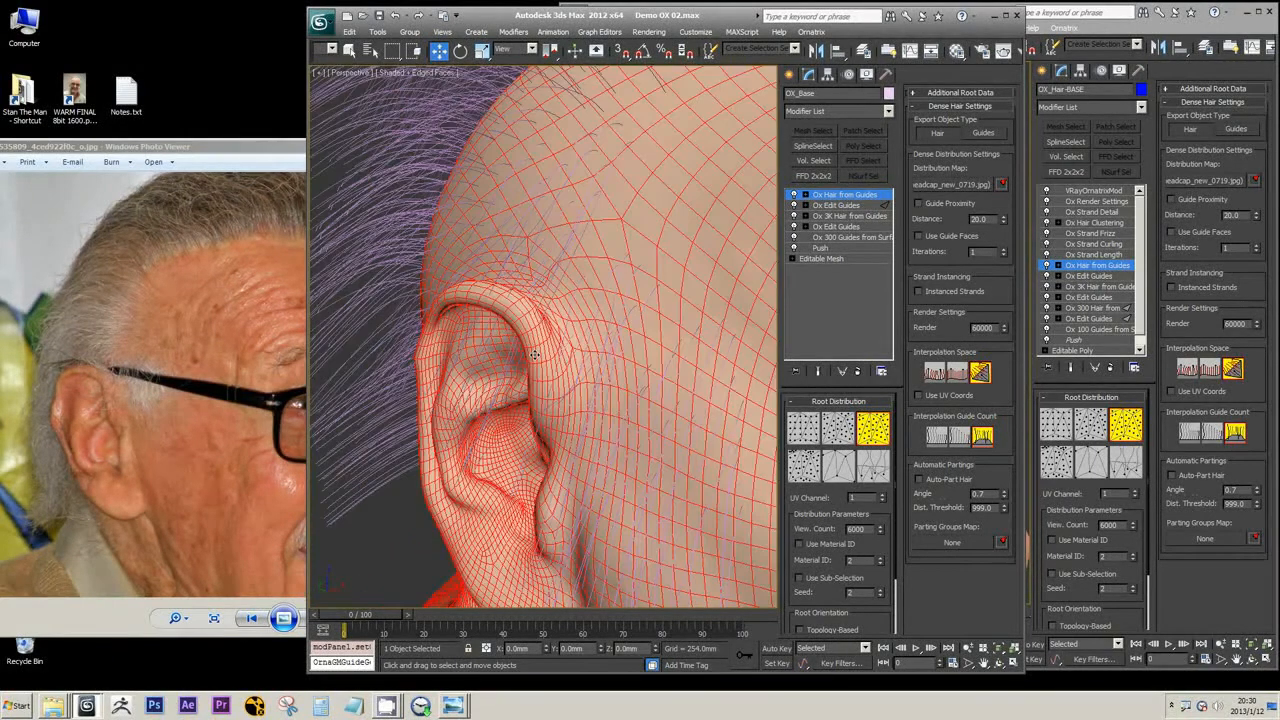
scroll(535, 355, "up", 3)
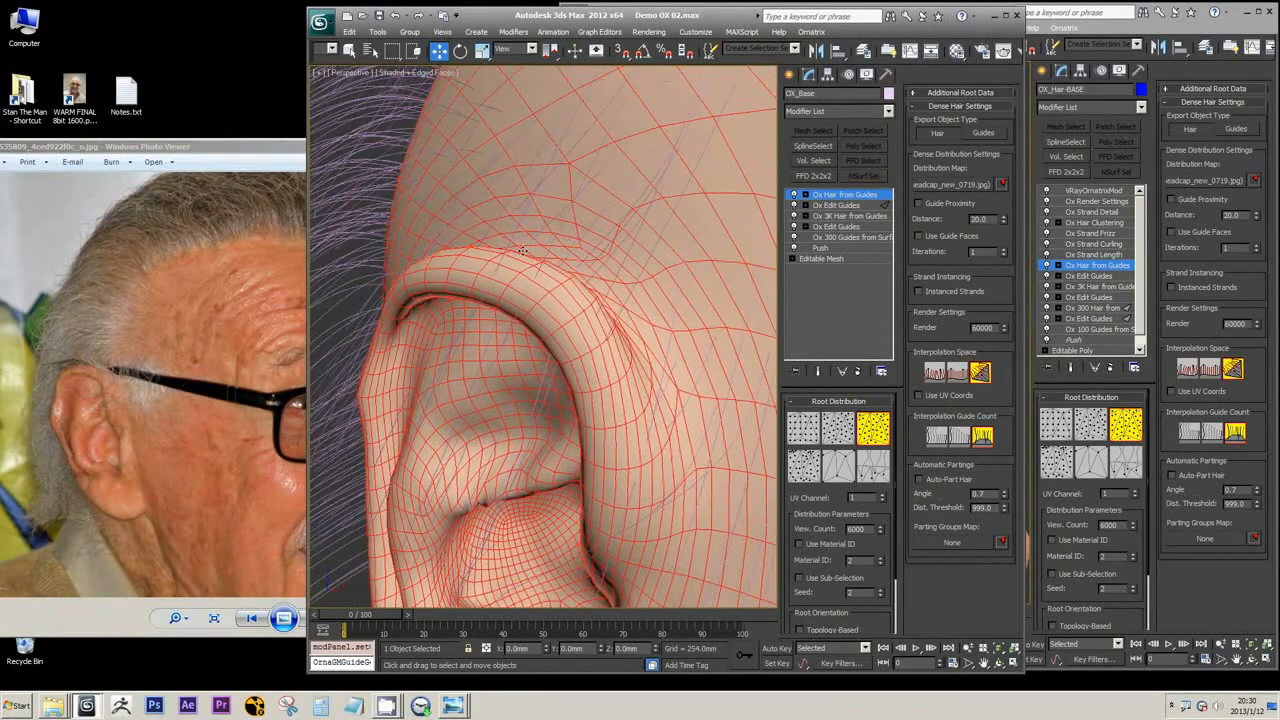
Step: Turn Ox Hair from Guides off and back on to compare the guides above the ear with the dense hair
left_click(794, 195)
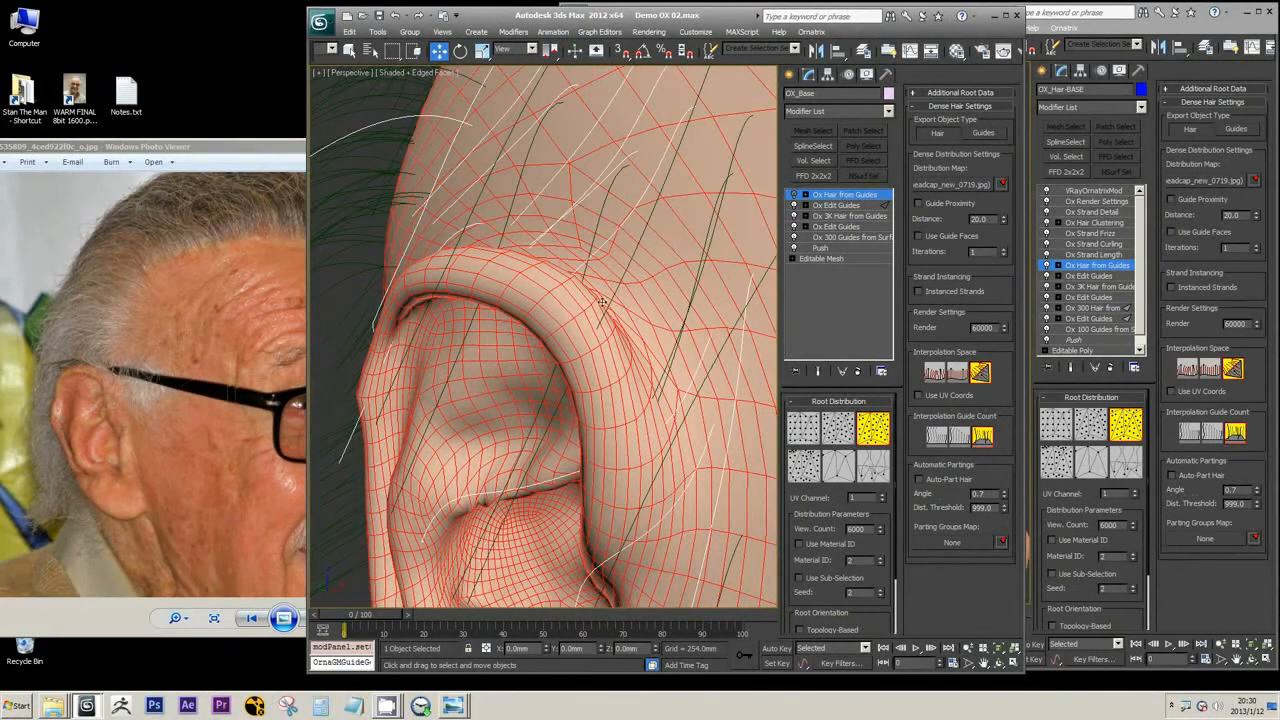
middle_click_drag(486, 271, 531, 286)
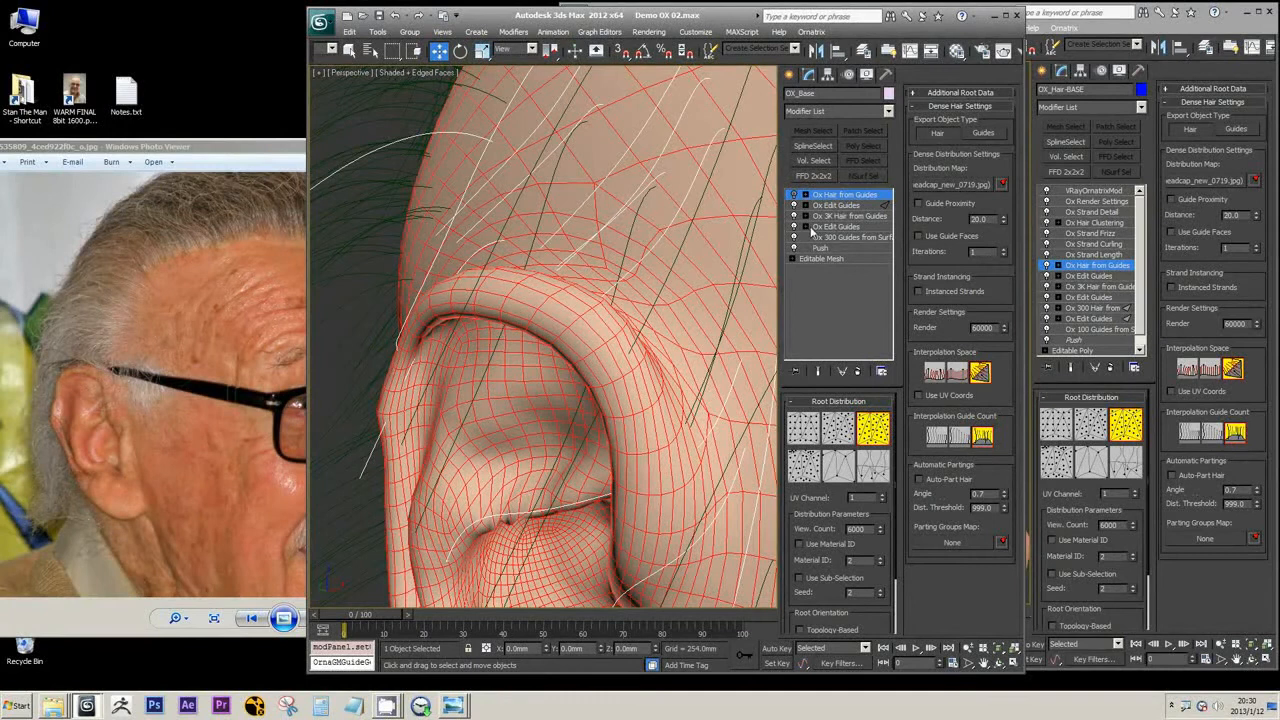
left_click(794, 196)
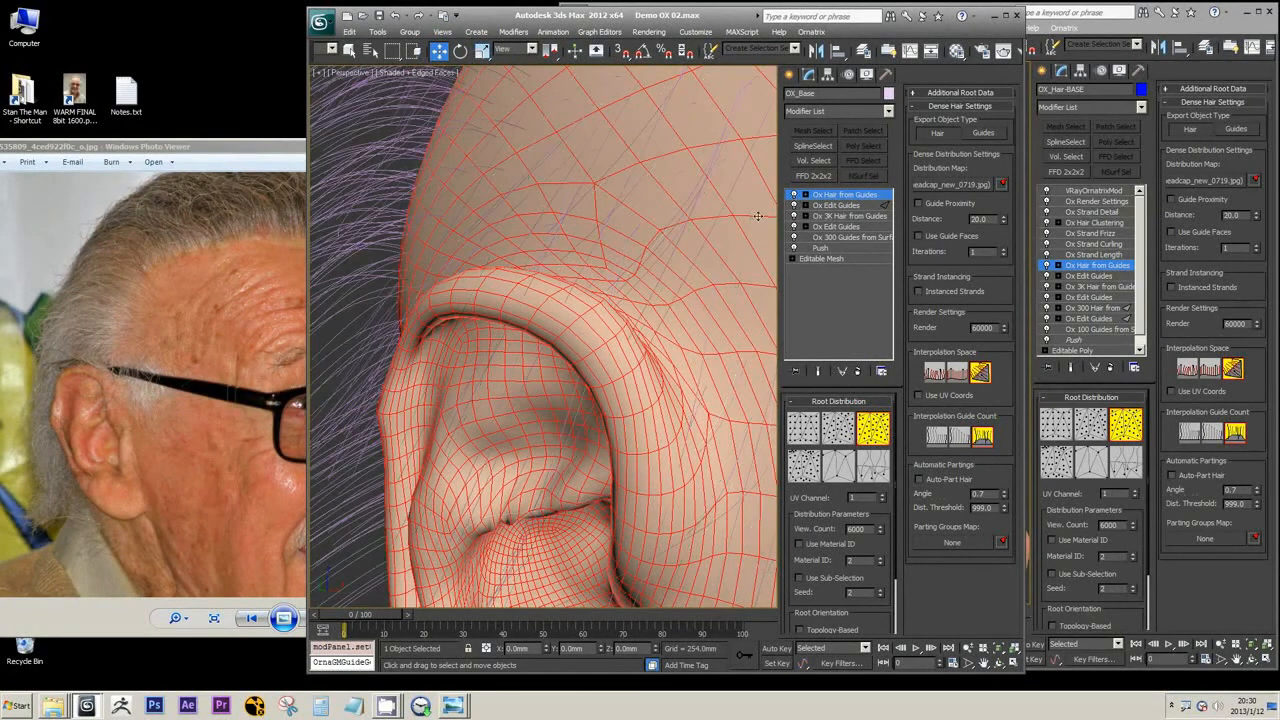
middle_click_drag(604, 341, 592, 395, "alt")
scroll(611, 315, "down", 3)
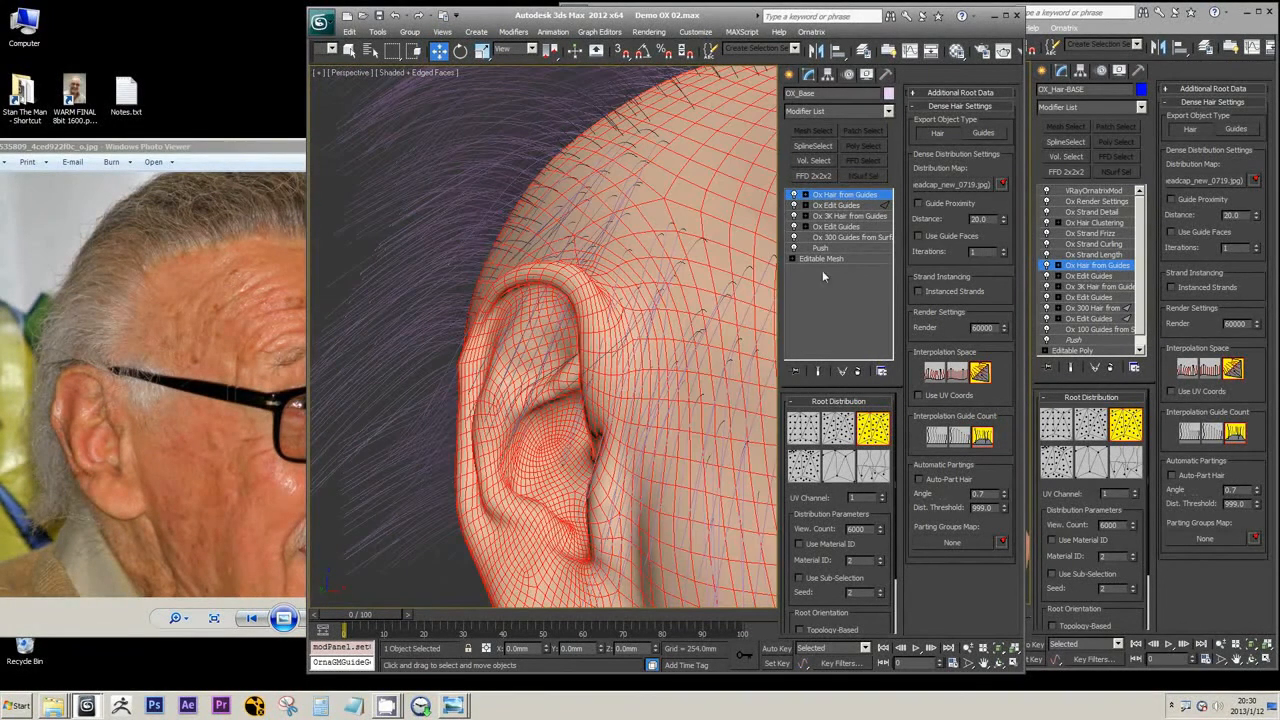
Step: Set the export object type of the Ox Hair from Guides modifier to Guides
left_click(838, 111)
scroll(891, 399, "down", 1)
scroll(891, 399, "down", 2)
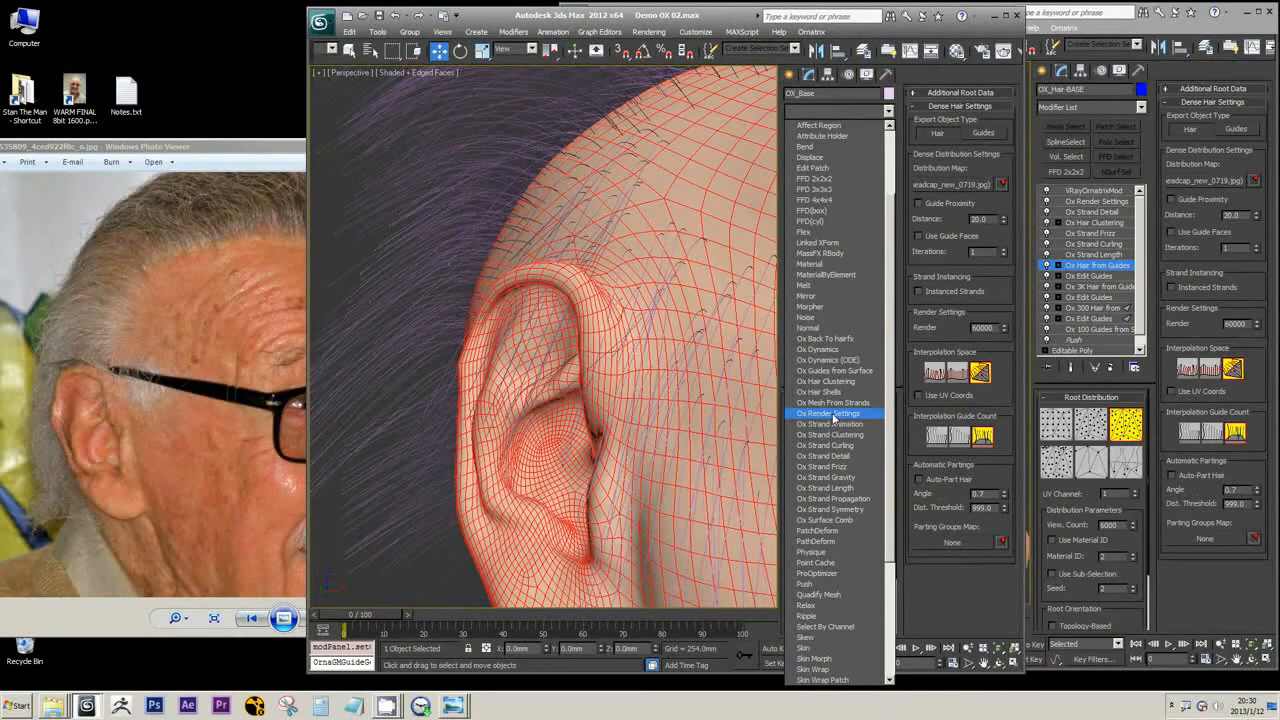
left_click(825, 381)
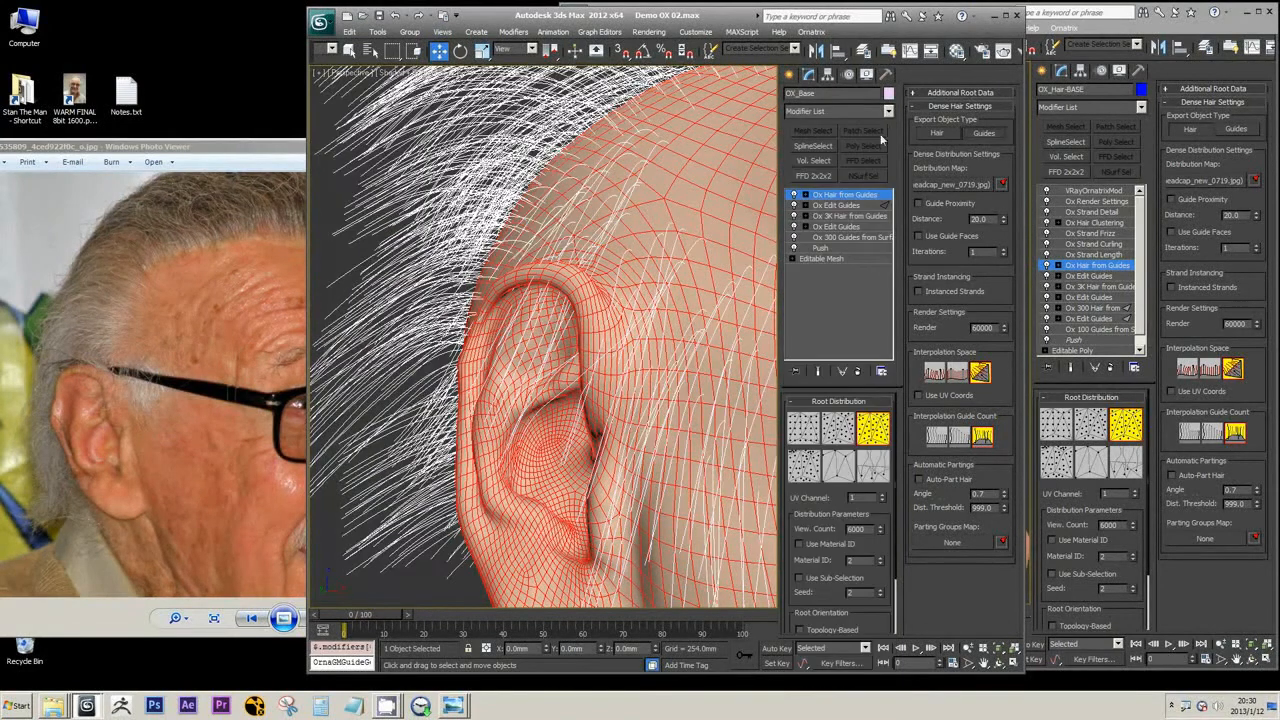
Step: Add an Ox Edit Guides modifier above Ox Hair from Guides and enter brush editing in it
left_click(860, 112)
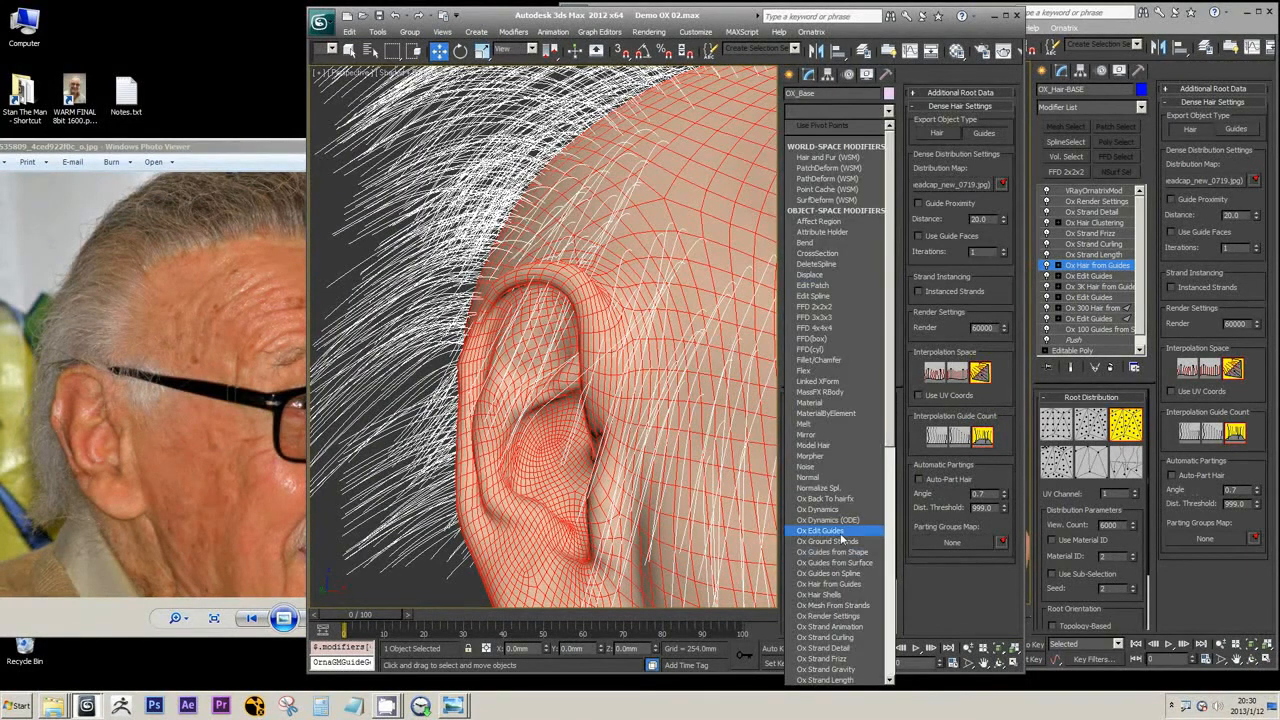
left_click(822, 530)
left_click(856, 455)
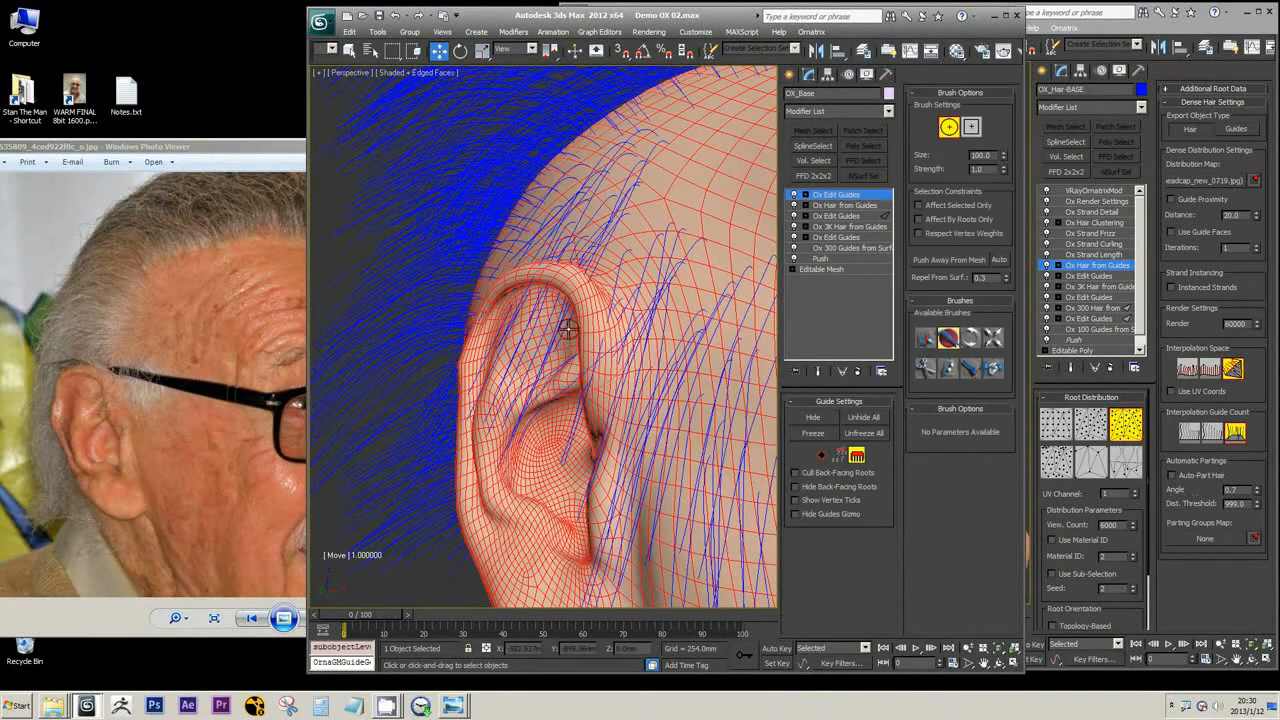
Step: Enlarge the brush to size 103 and select the guides directly above the ear with the Select brush
left_click(926, 338)
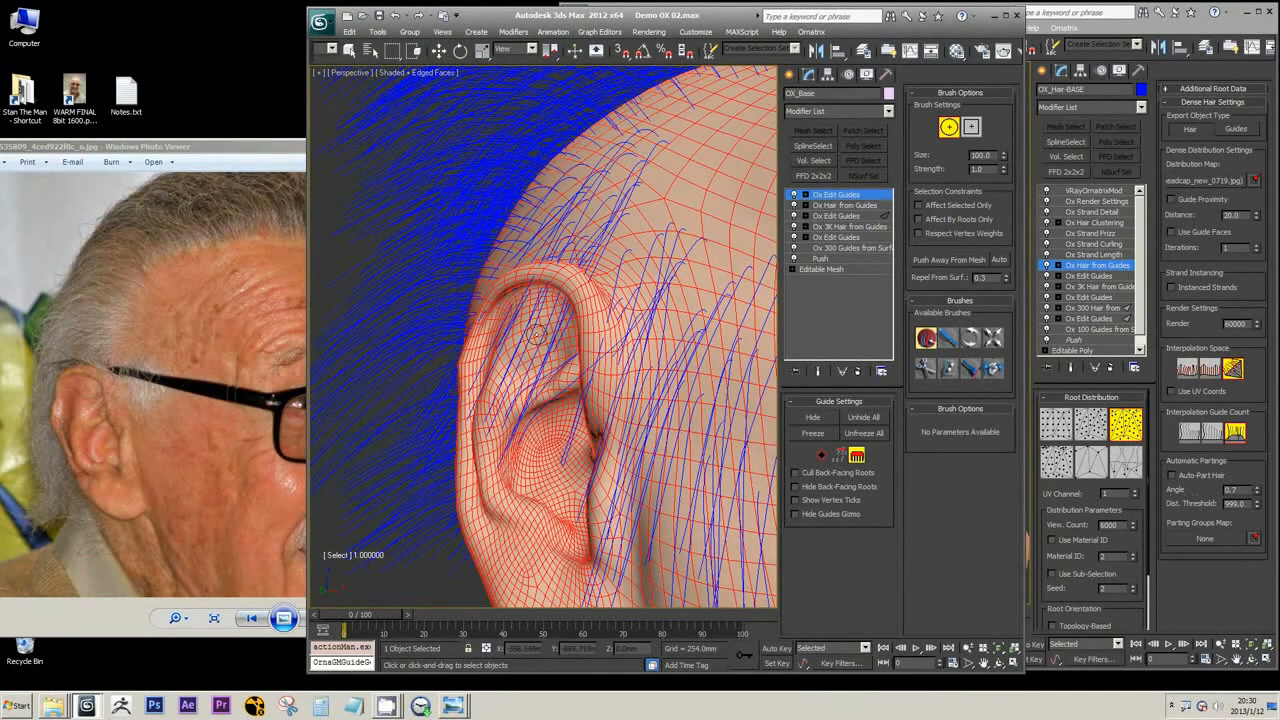
left_click_drag(538, 333, 530, 320, "ctrl+shift")
left_click_drag(517, 275, 540, 291, "ctrl+shift")
left_click(549, 291)
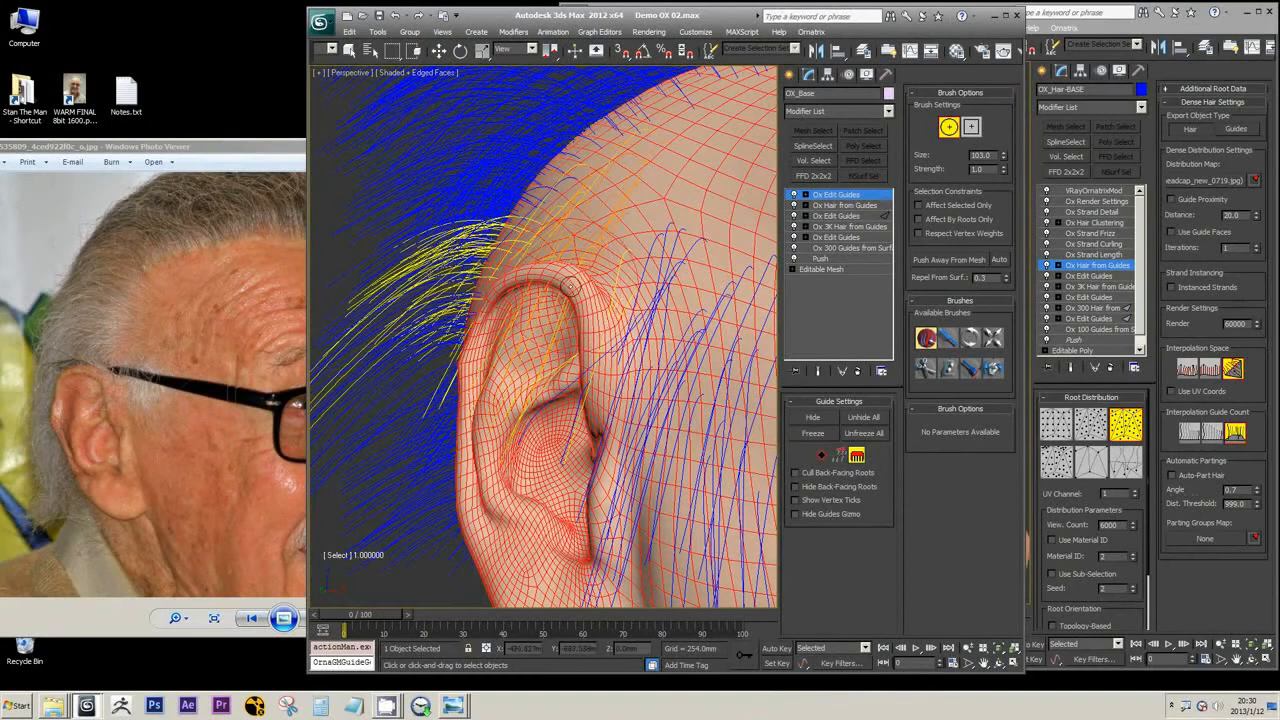
left_click(584, 196)
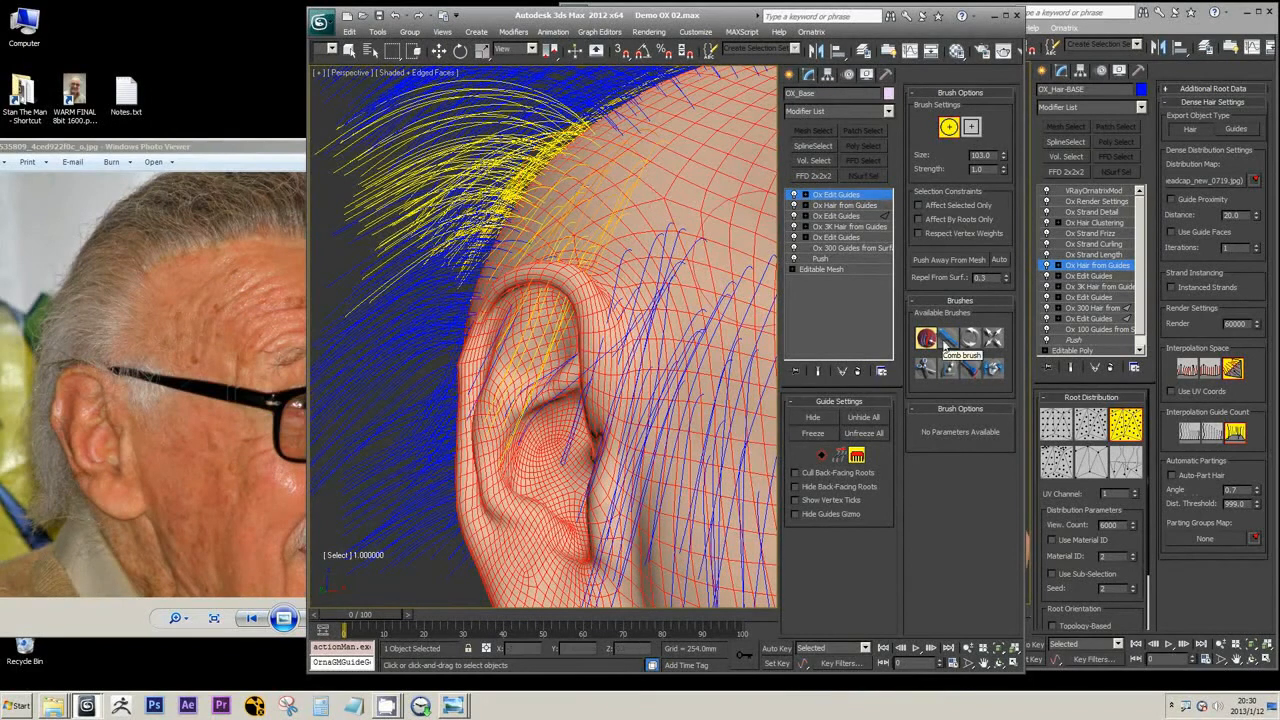
scroll(552, 277, "up", 2)
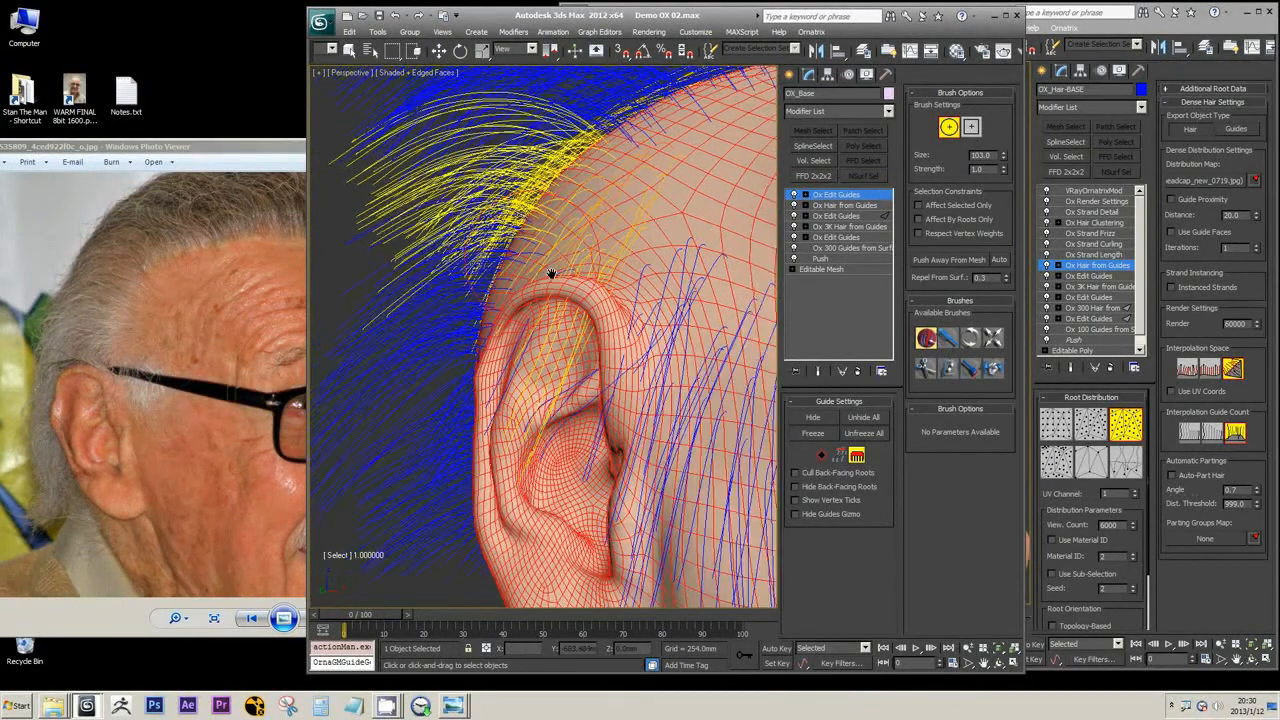
key("ctrl+z")
middle_click_drag(417, 155, 488, 297, "alt")
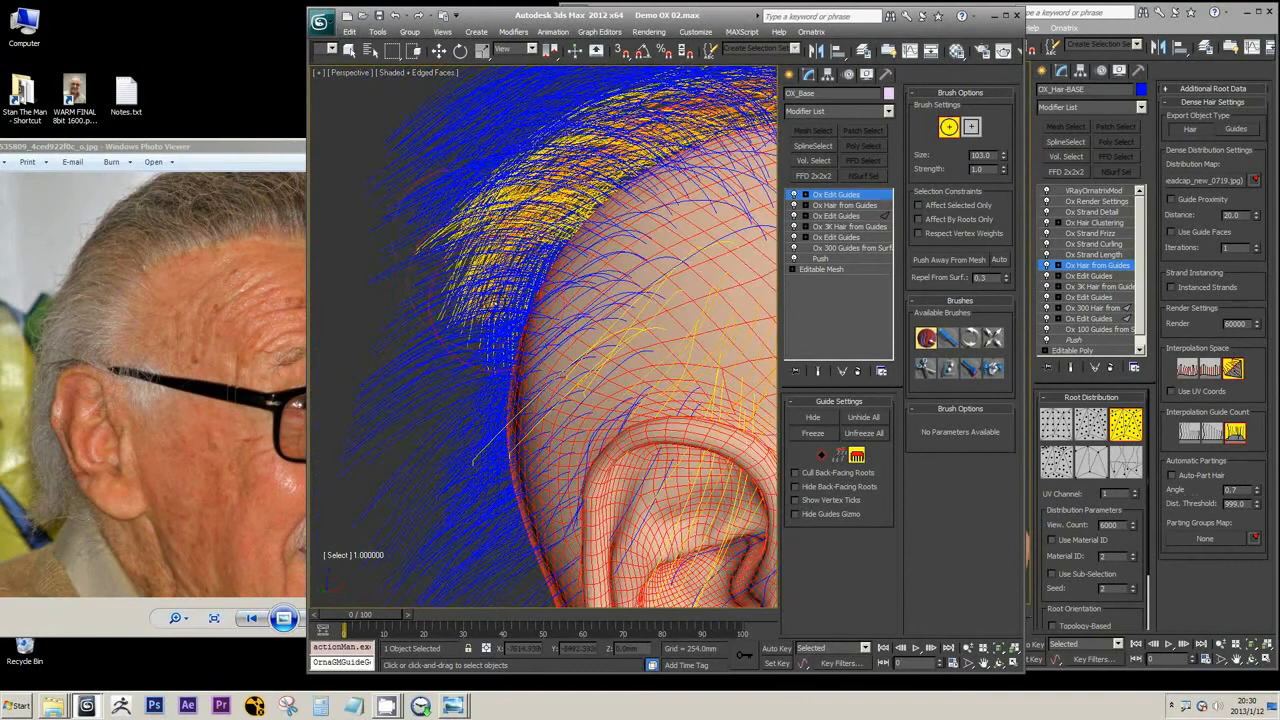
key("ctrl+z")
Step: Check the guide selection around the head and hide the selected guides above the ear
scroll(458, 237, "down", 6)
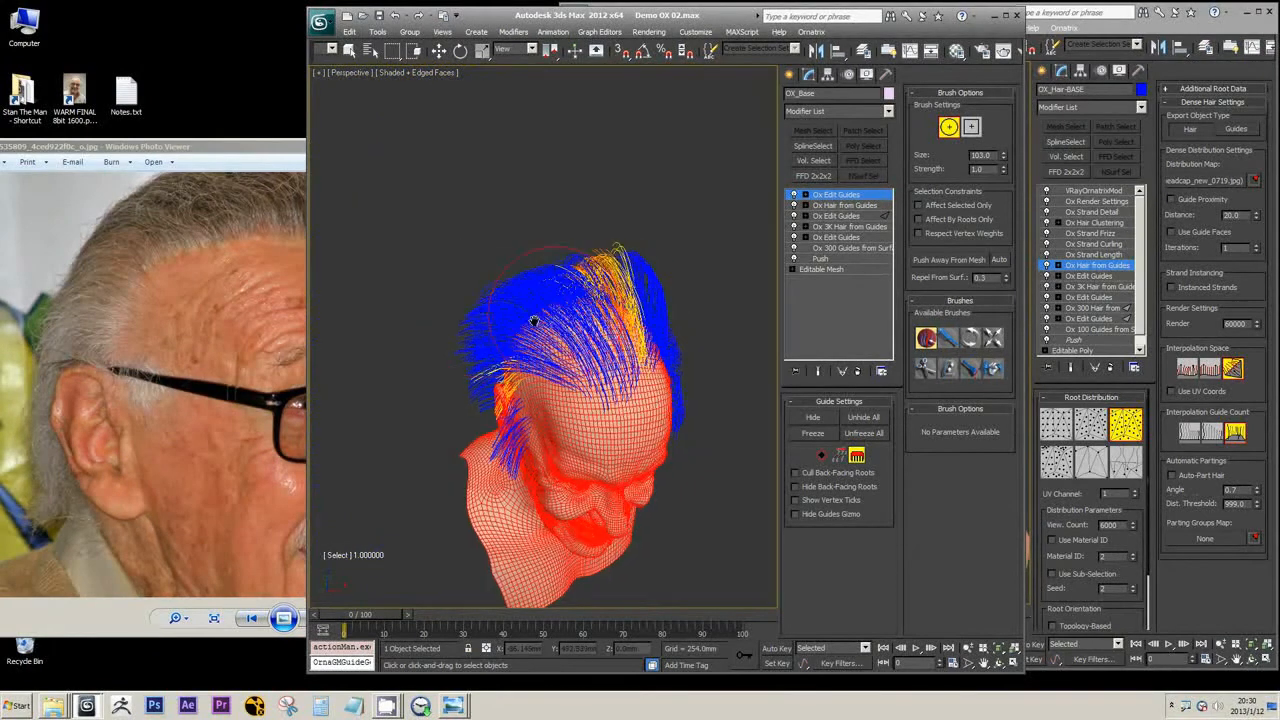
middle_click_drag(557, 342, 618, 305, "alt")
scroll(486, 383, "up", 5)
middle_click_drag(522, 363, 646, 300)
middle_click_drag(467, 292, 448, 236, "alt")
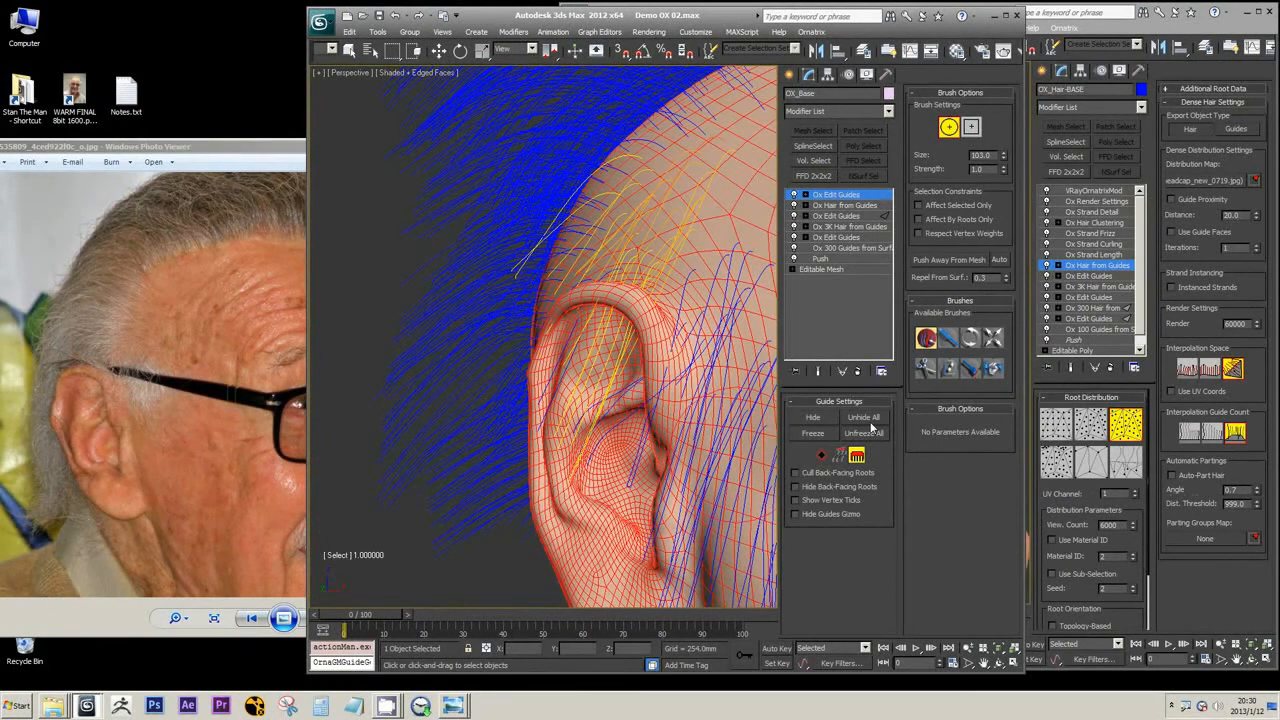
left_click(824, 422)
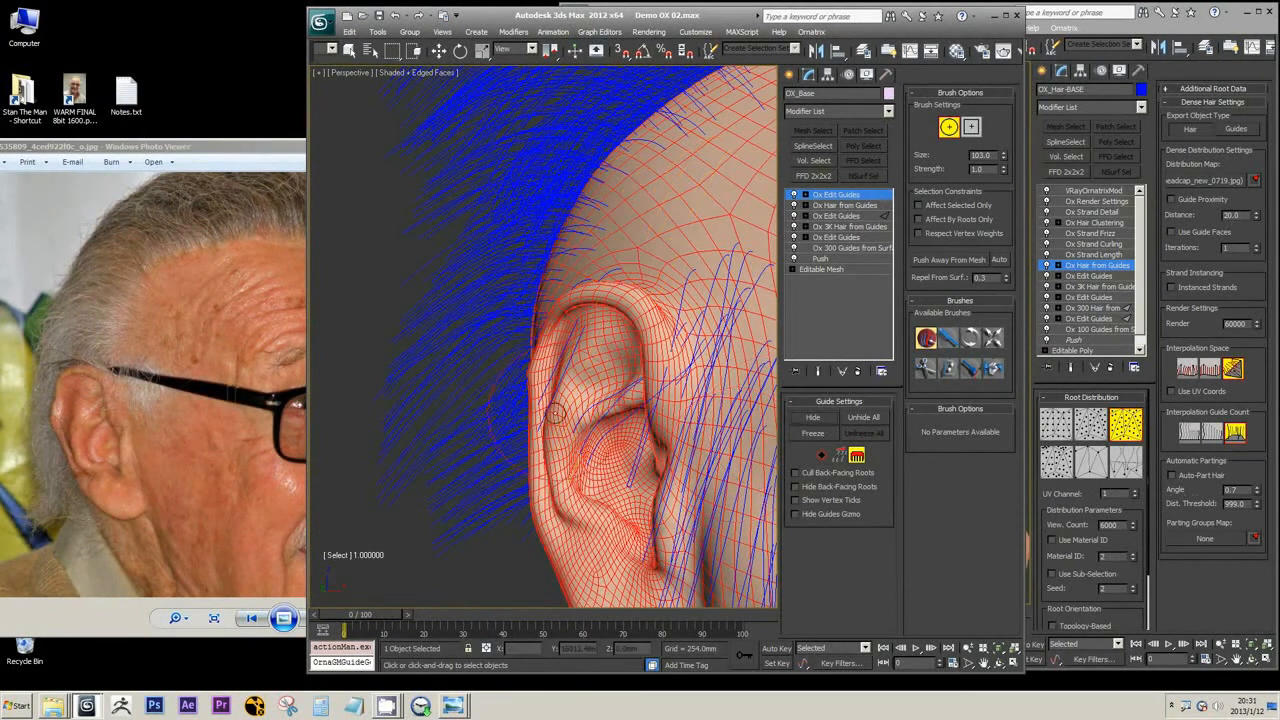
Step: Isolate the head object, enlarge the brush to size 129 and select all remaining visible guides with the Select brush
scroll(555, 413, "down", 6)
left_click_drag(611, 305, 538, 331)
left_click(538, 331)
middle_click_drag(680, 340, 600, 341, "alt")
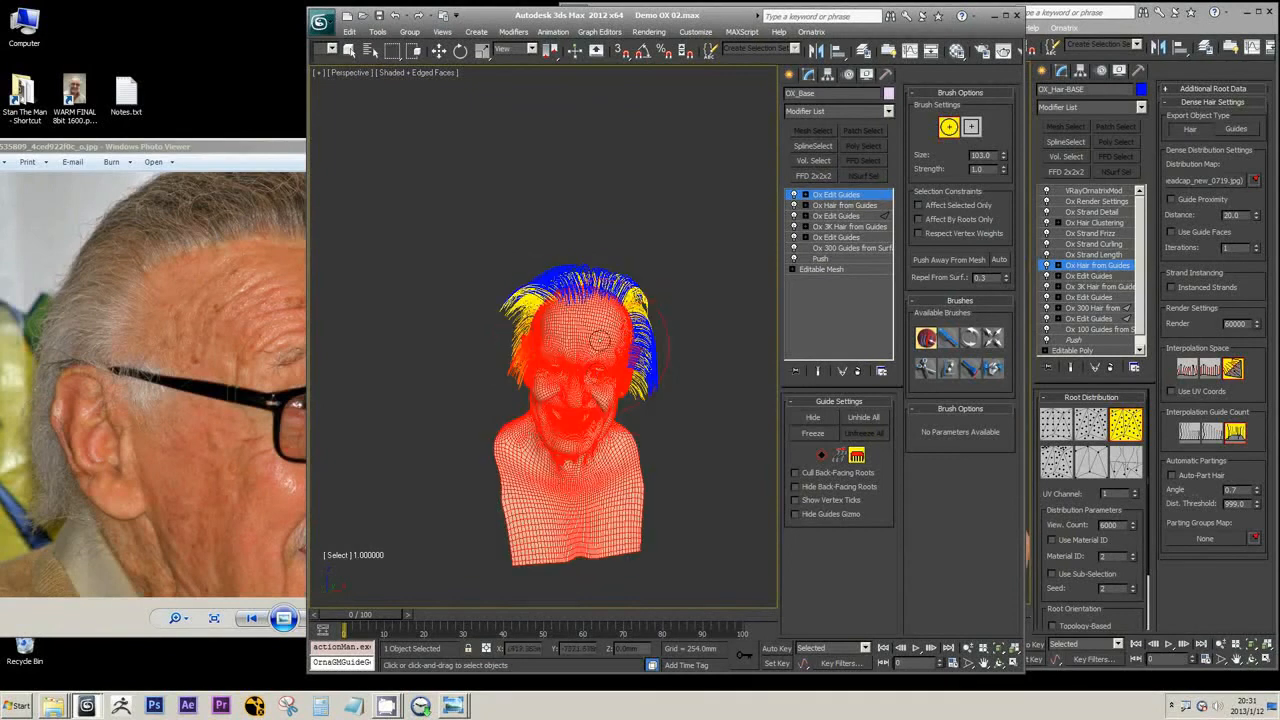
key("alt+q")
key("w")
left_click_drag(466, 271, 572, 300, "ctrl+shift")
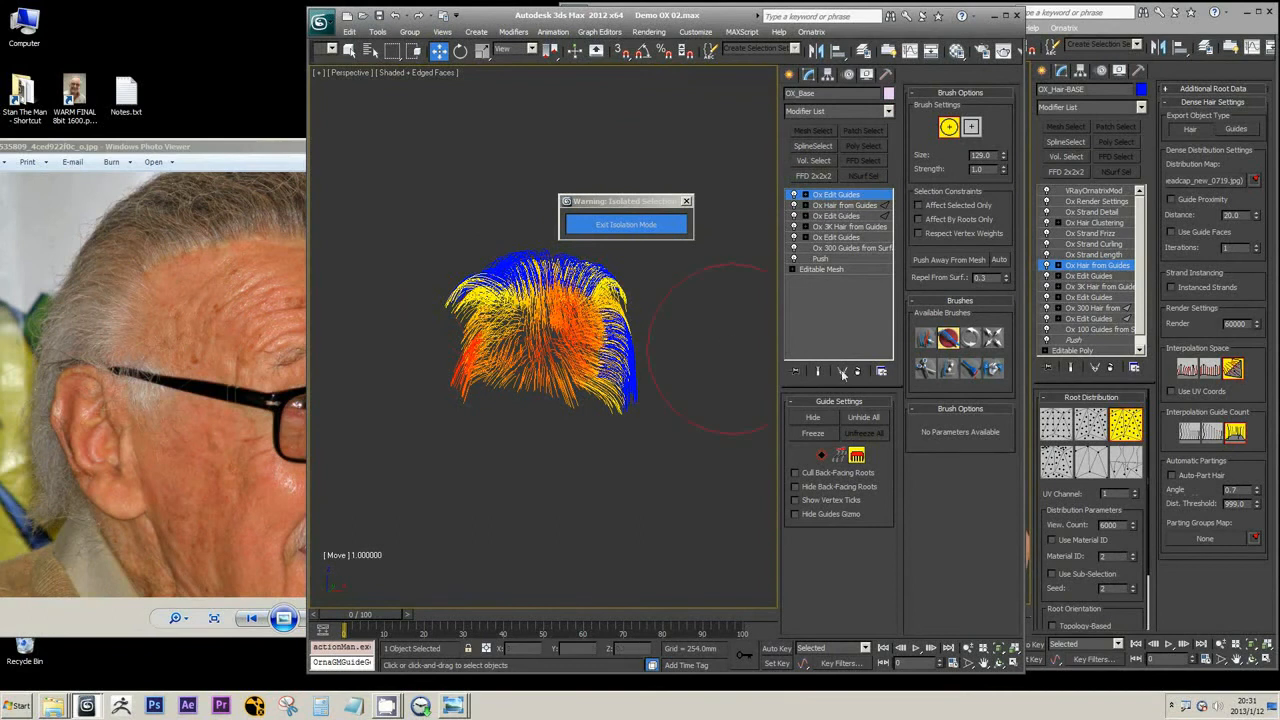
left_click(926, 338)
mouse_move(448, 296)
left_mouse_down()
mouse_move(535, 335)
mouse_move(595, 410)
left_mouse_up()
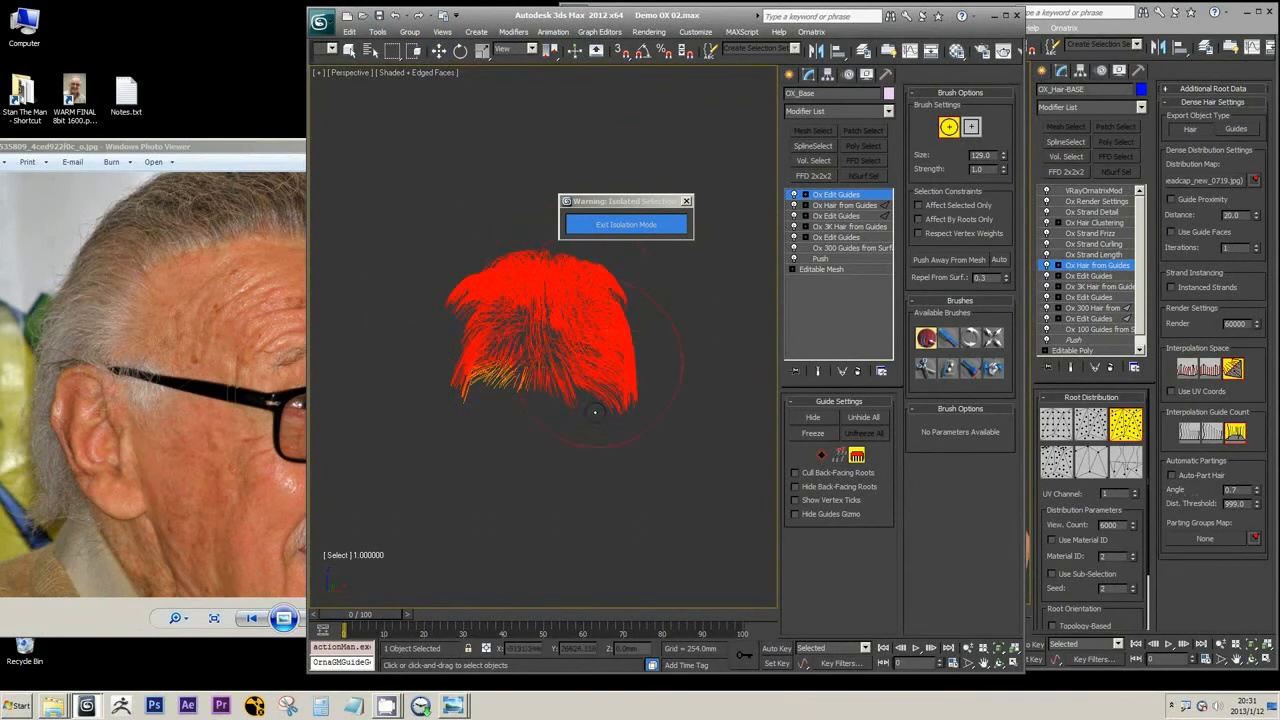
left_click_drag(430, 277, 480, 268)
Step: Unhide the guides above the ear, hide all the selected guides instead and exit isolation mode
left_click(863, 417)
scroll(609, 374, "up", 5)
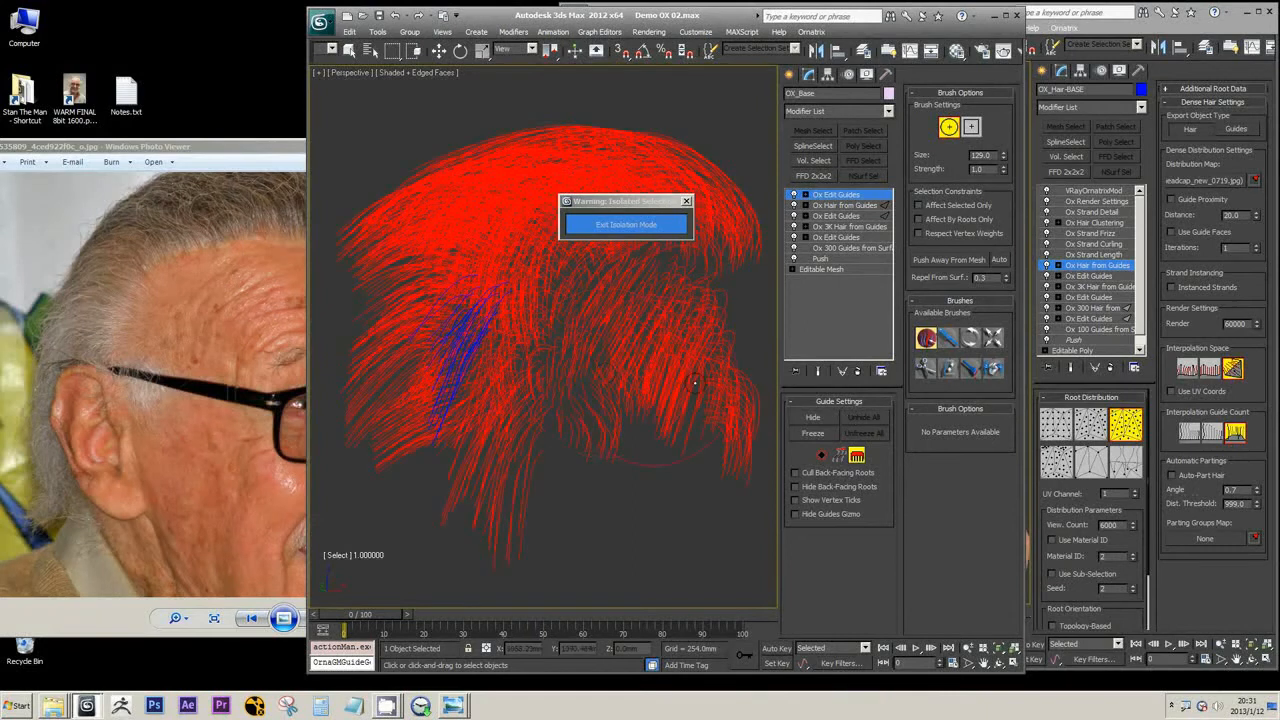
left_click(820, 420)
left_click(654, 229)
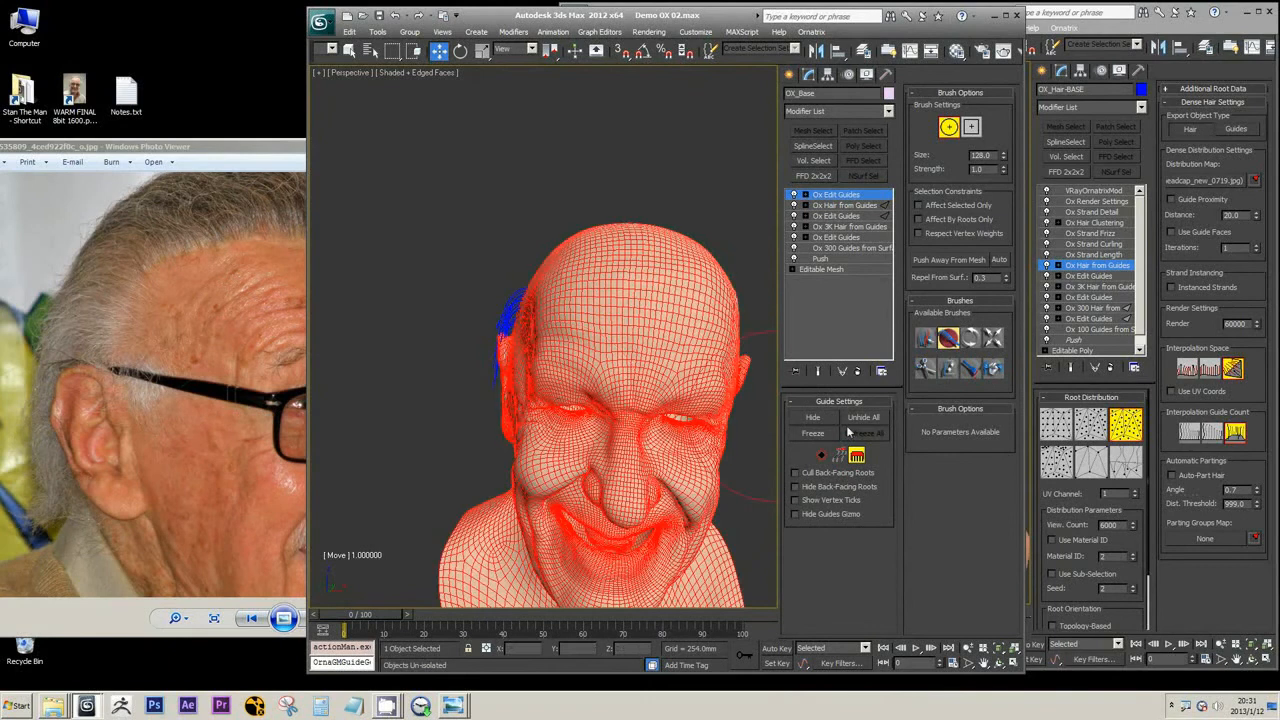
Step: Trim the ends of the long guides hanging over the ear with the Cut brush
middle_click_drag(545, 415, 592, 408, "alt")
scroll(592, 408, "up", 8)
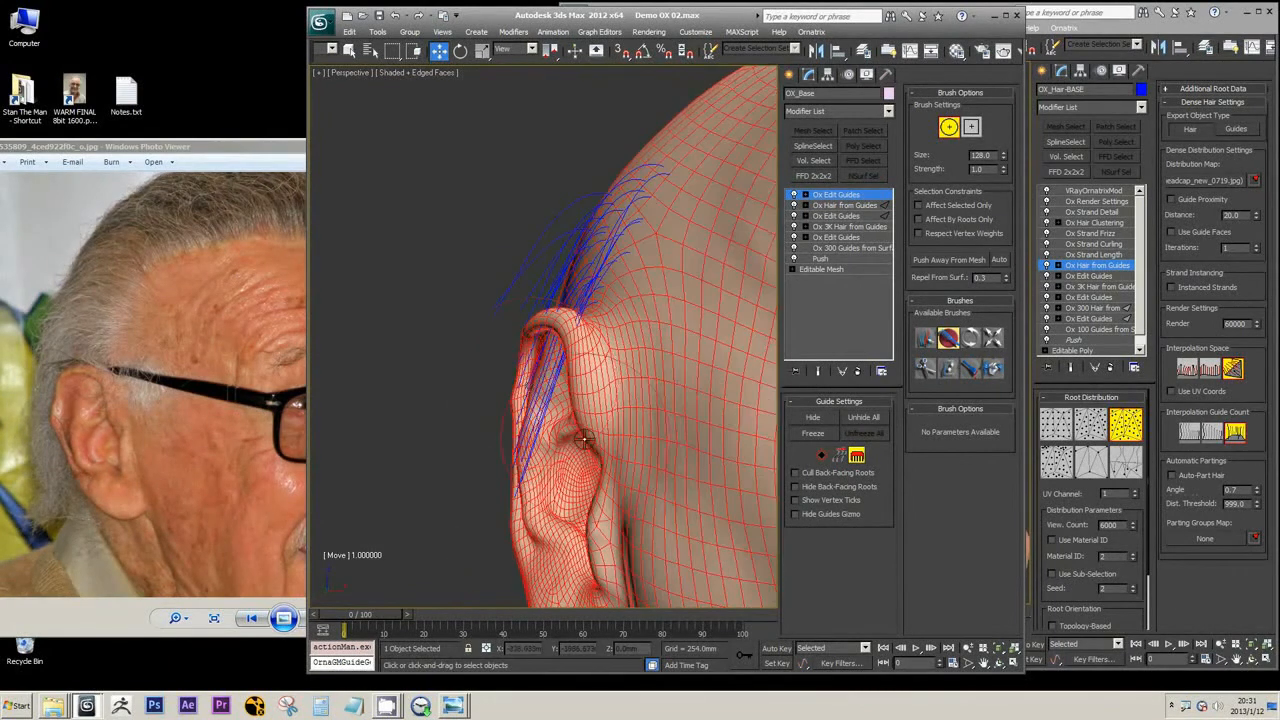
middle_click_drag(535, 400, 591, 449, "alt")
mouse_move(610, 330)
middle_mouse_down()
mouse_move(656, 272)
mouse_move(489, 264)
mouse_move(448, 292)
mouse_move(440, 281)
mouse_move(534, 334)
middle_mouse_up()
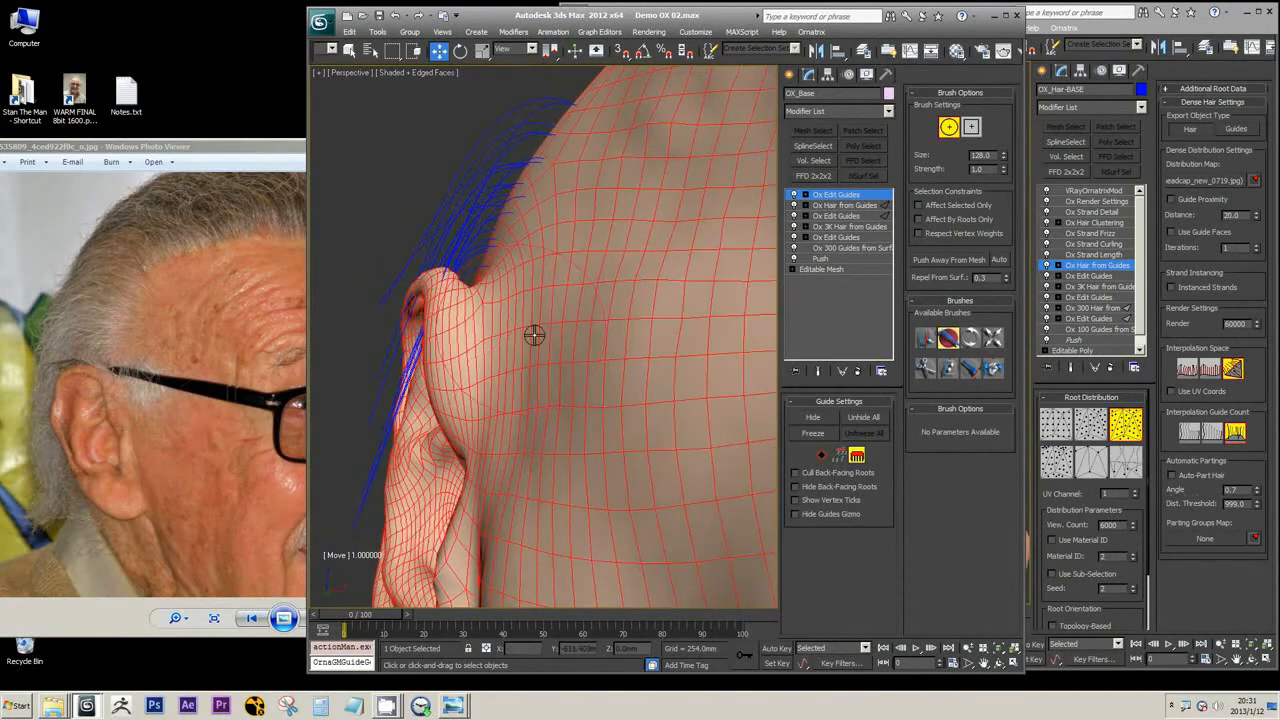
left_click(926, 369)
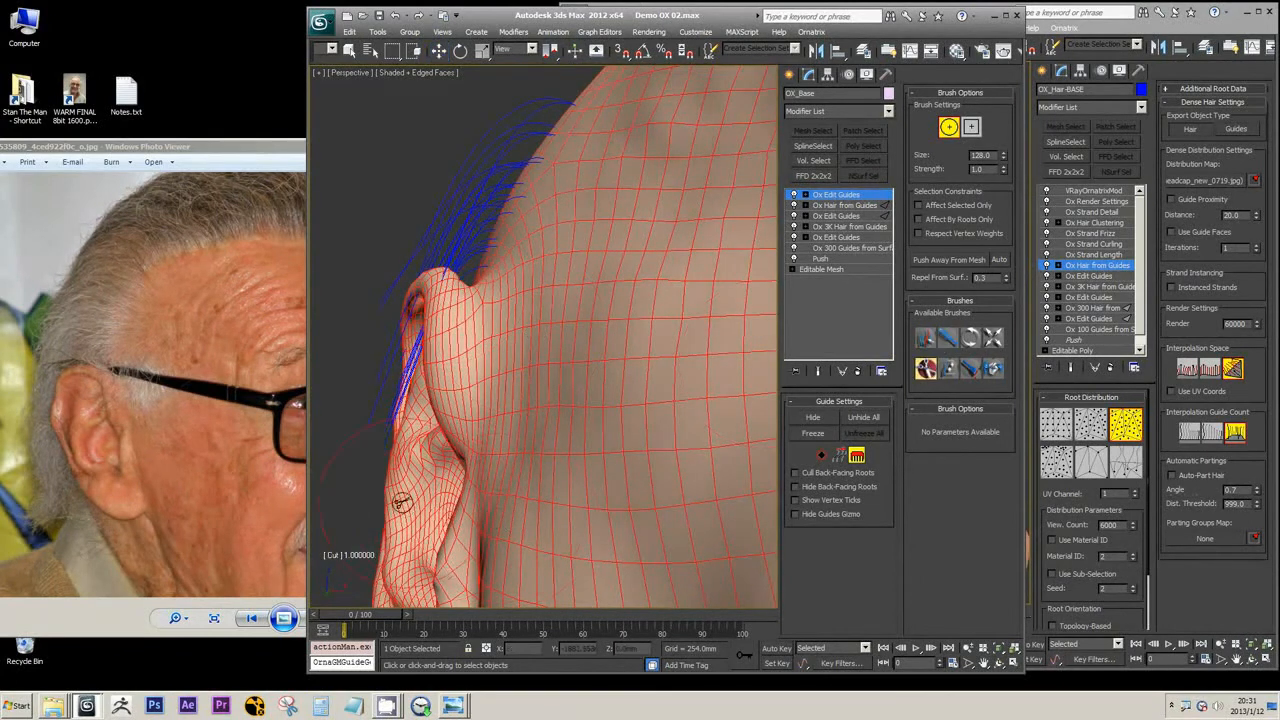
left_click_drag(404, 503, 398, 438)
middle_click_drag(416, 421, 532, 424, "alt")
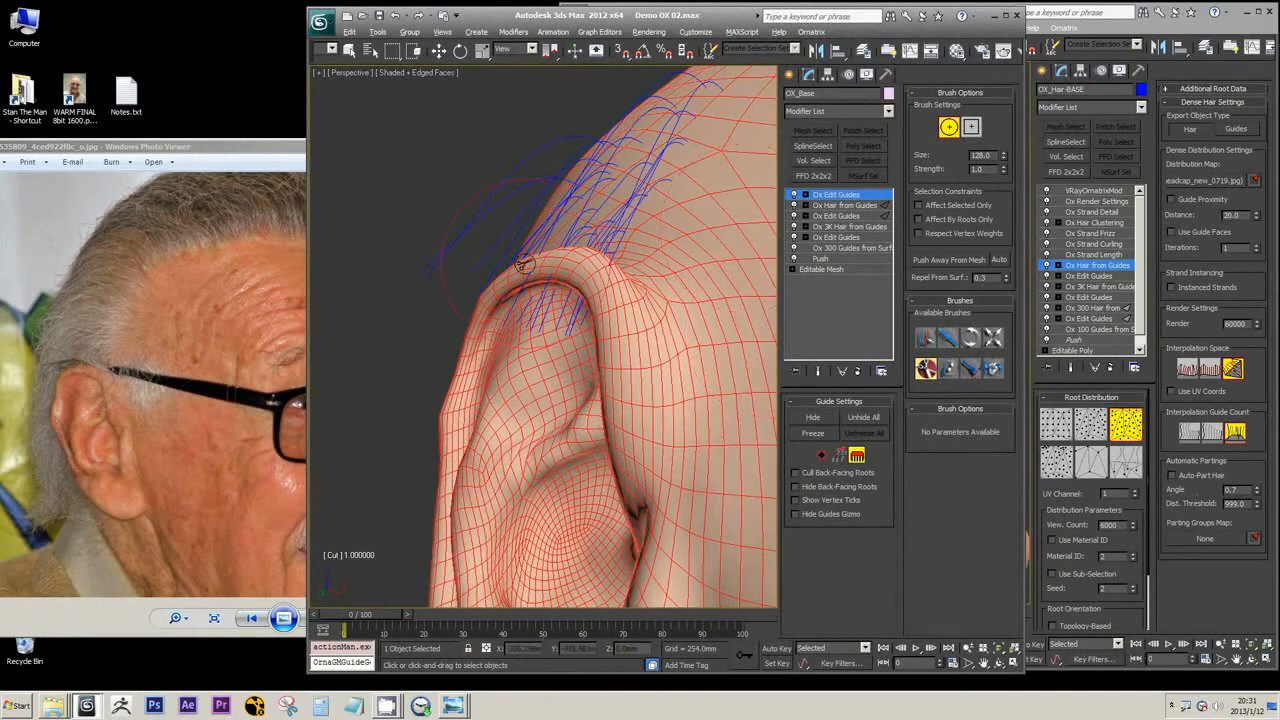
middle_click_drag(526, 264, 536, 326, "alt")
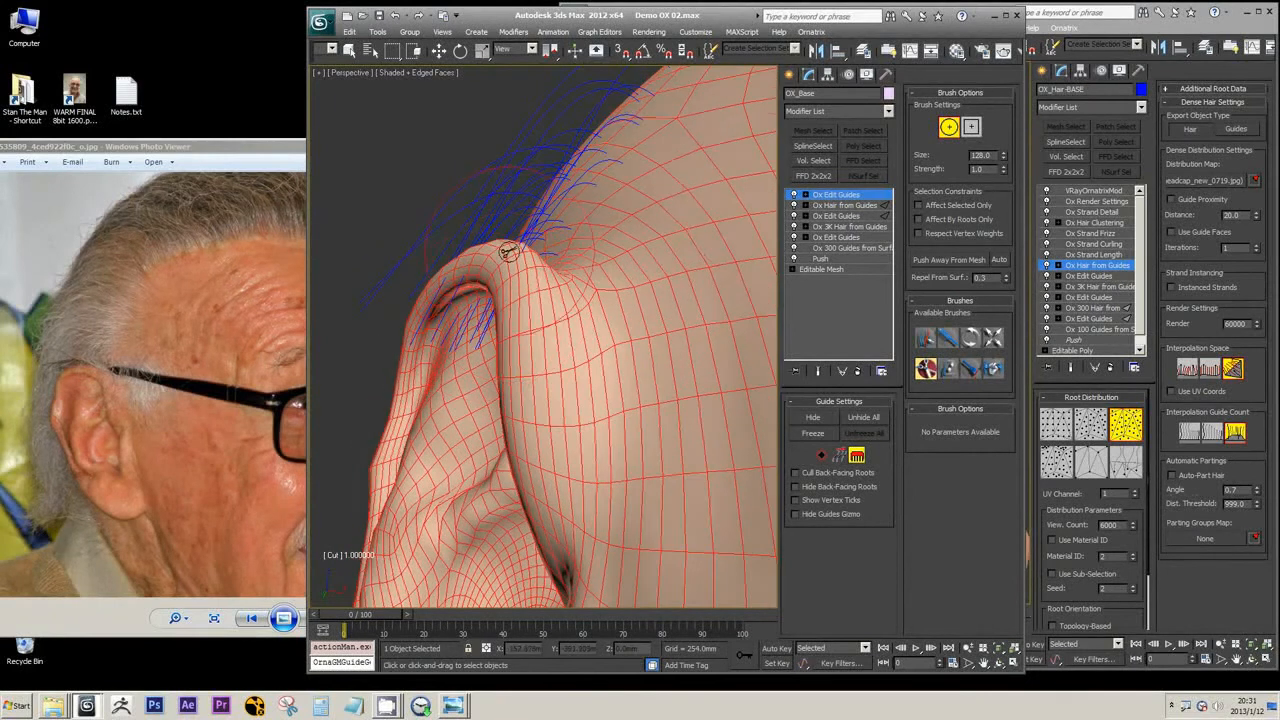
Step: Rename the Ox Hair from Guides modifier below the uppermost Ox Edit Guides as Ox 6k/60k Hair from Guides
left_click(836, 215)
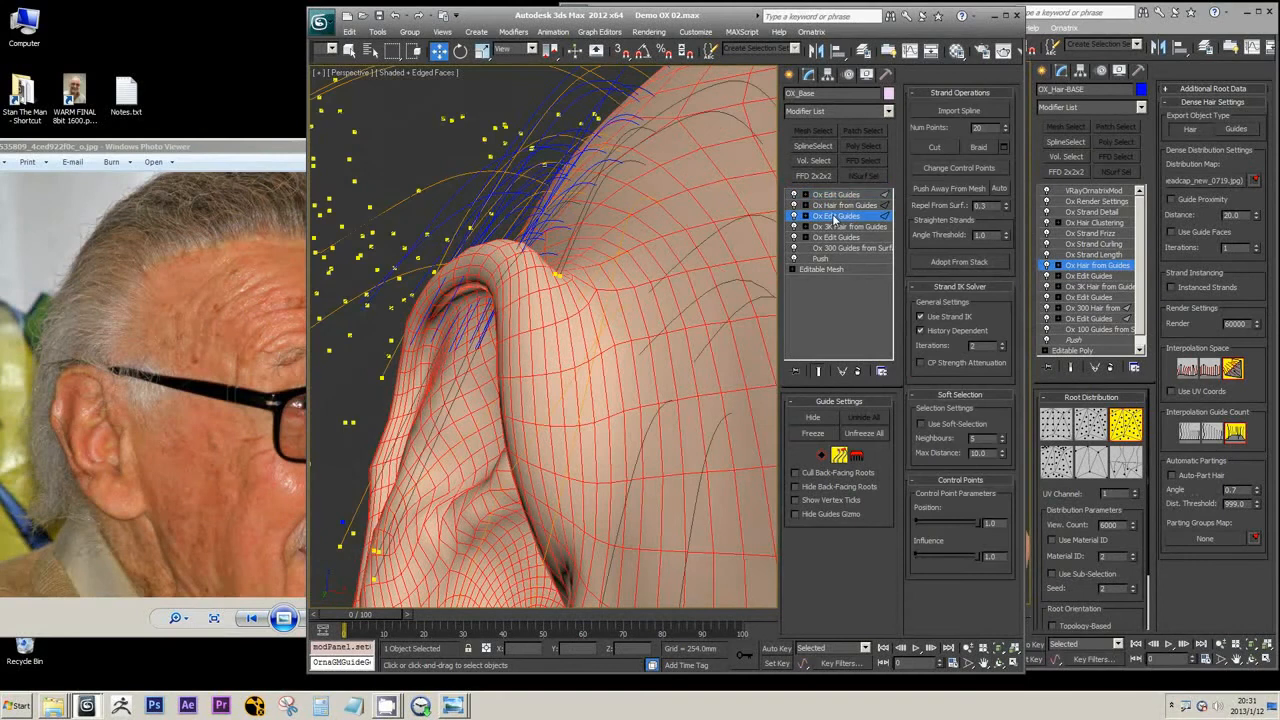
mouse_move(580, 286)
middle_mouse_down("alt")
mouse_move(594, 297)
mouse_move(597, 345)
mouse_move(580, 303)
middle_mouse_up("alt")
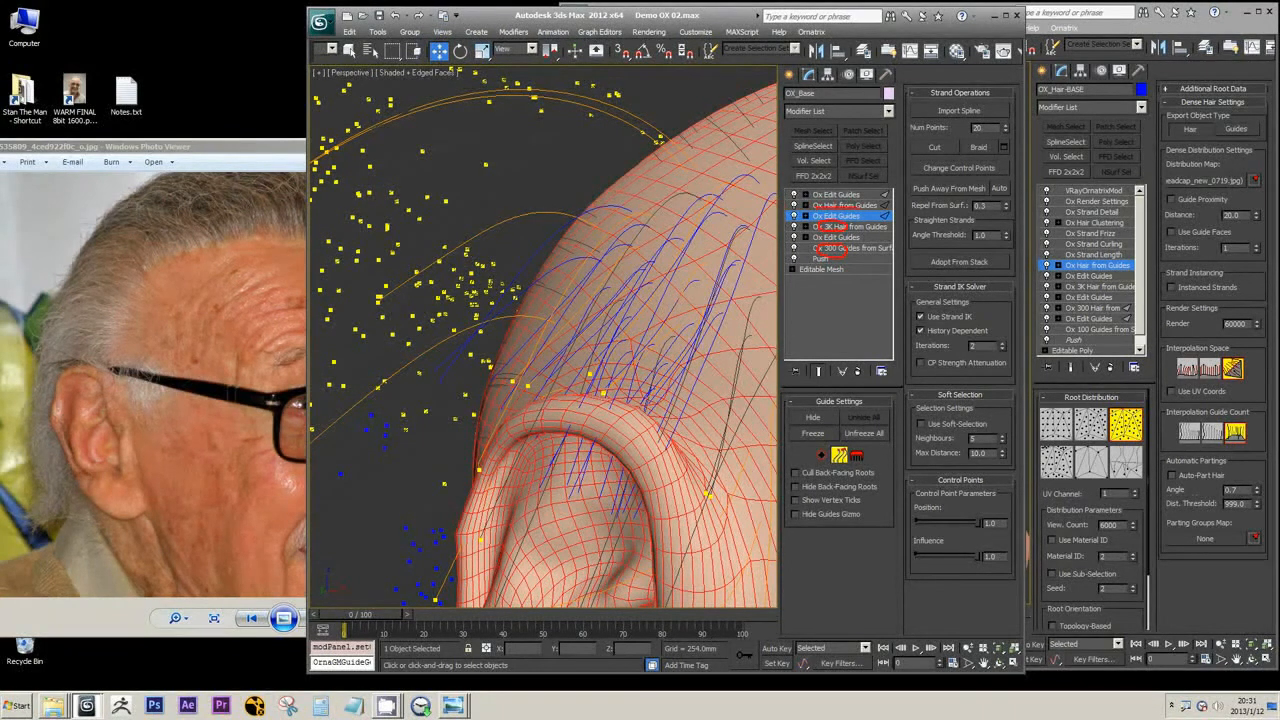
left_click(842, 205)
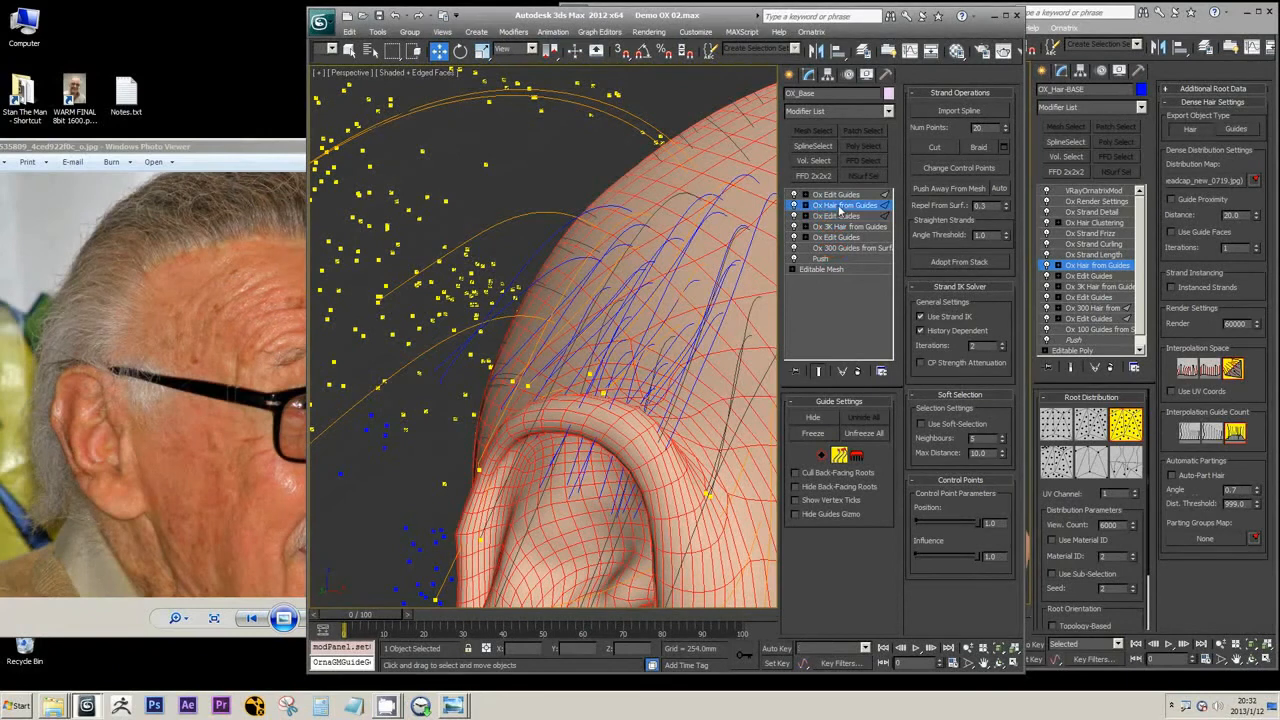
right_click(826, 204)
left_click(852, 211)
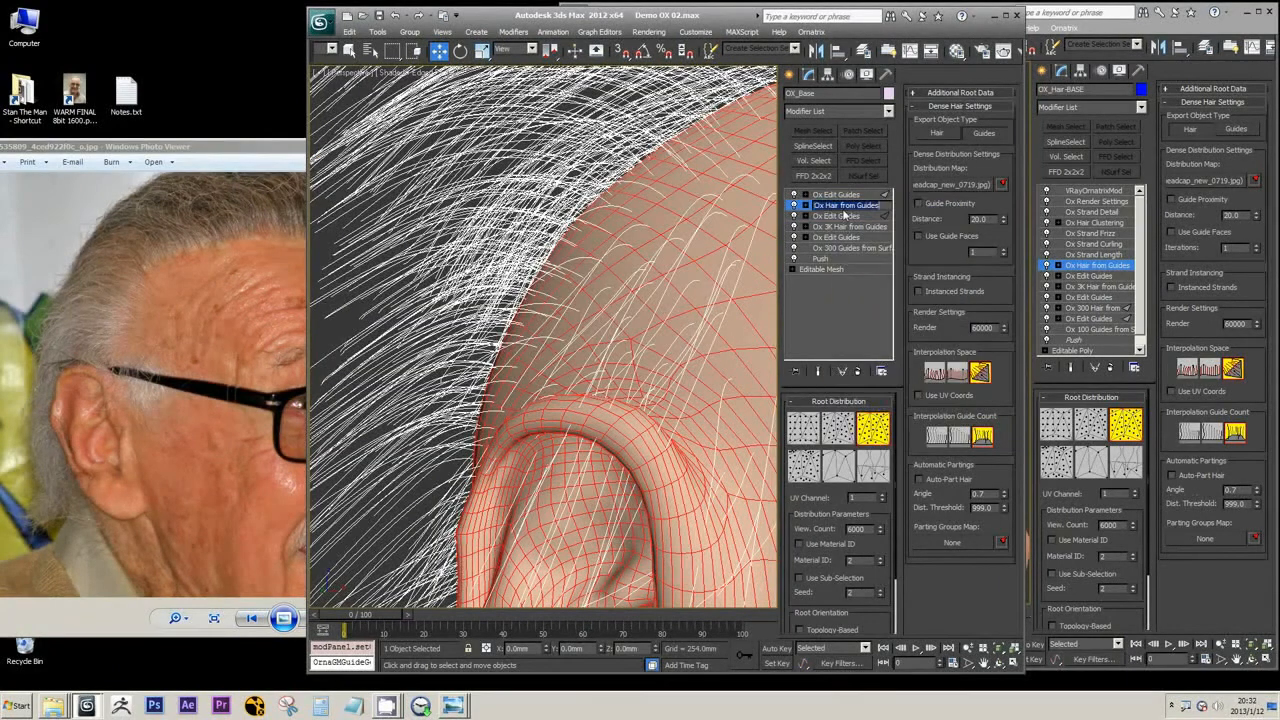
type("60k")
key("Return")
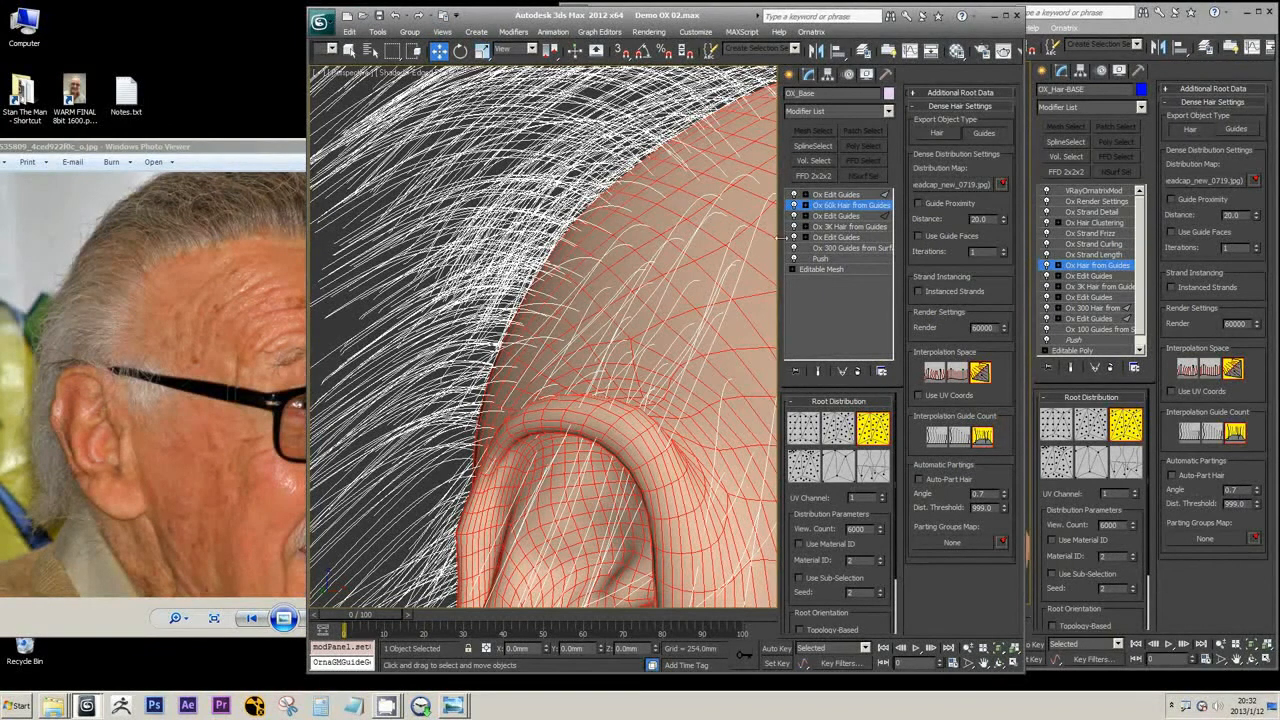
right_click(824, 206)
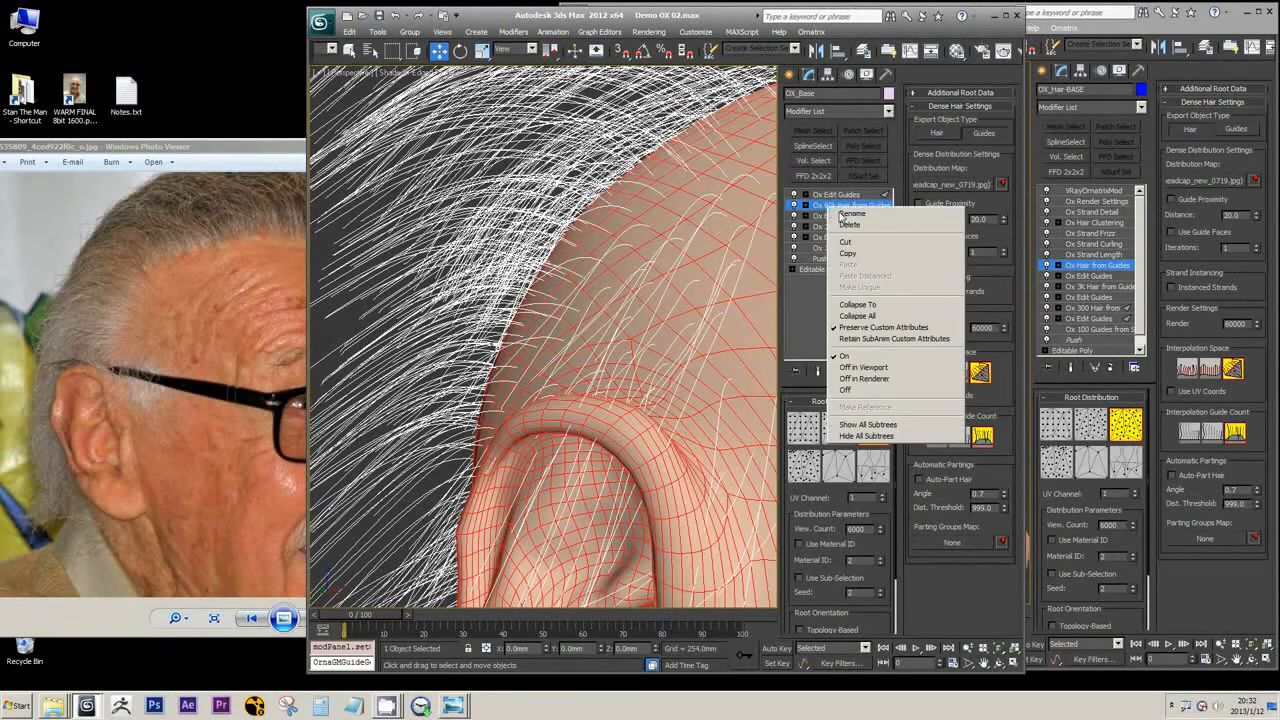
left_click(844, 214)
key("Left")
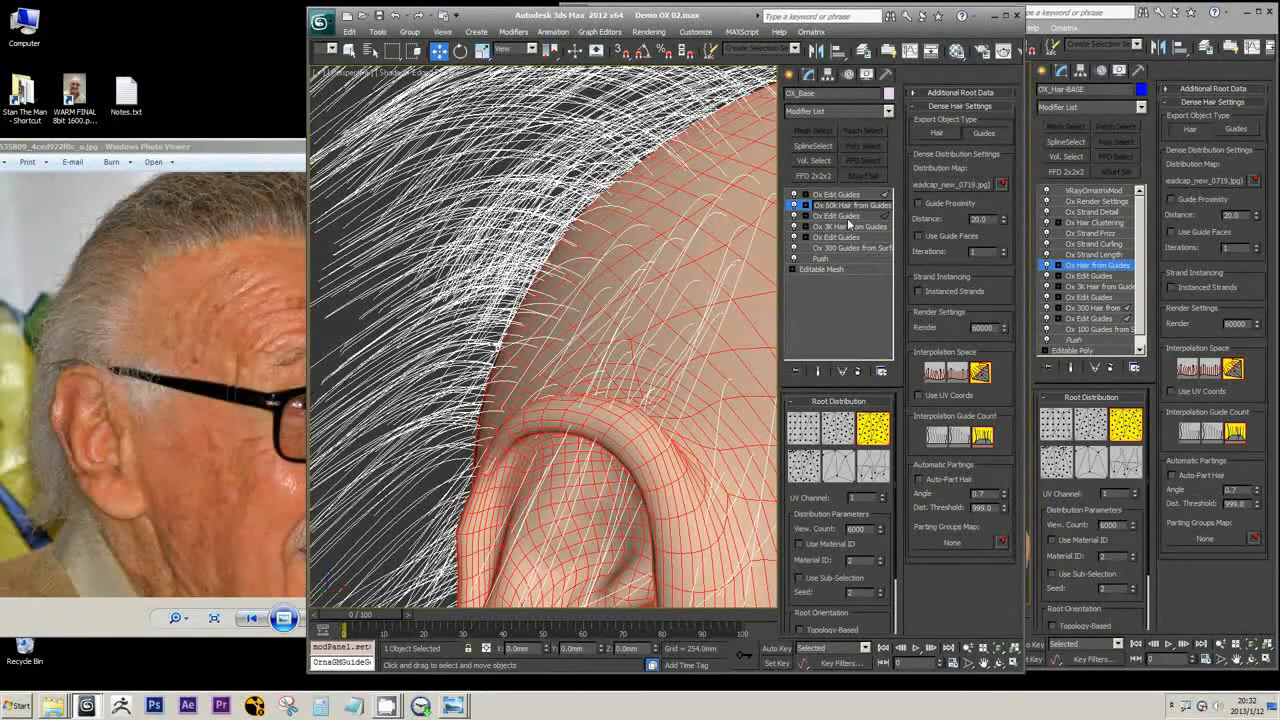
type("0")
key("Return")
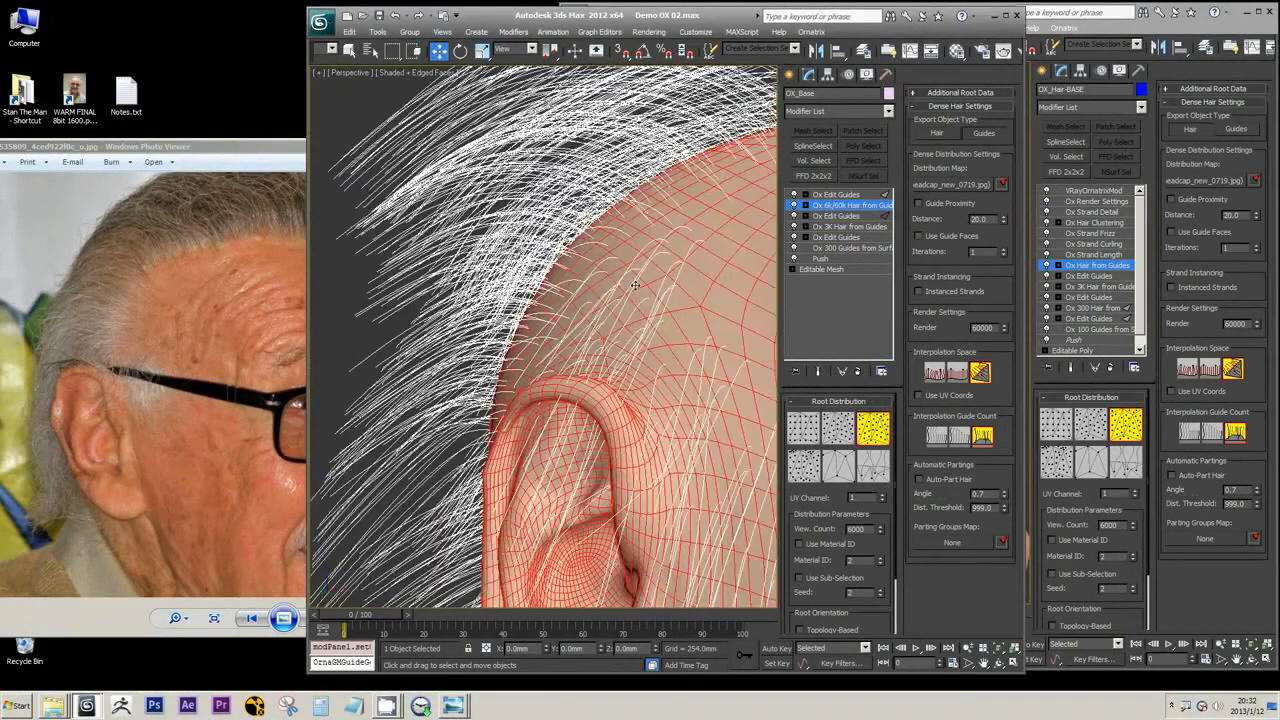
Step: Compare the Ox 300 Guides from Surface stage with the 6k/60k hair and examine the hair around the ear
middle_click_drag(635, 285, 597, 326, "alt")
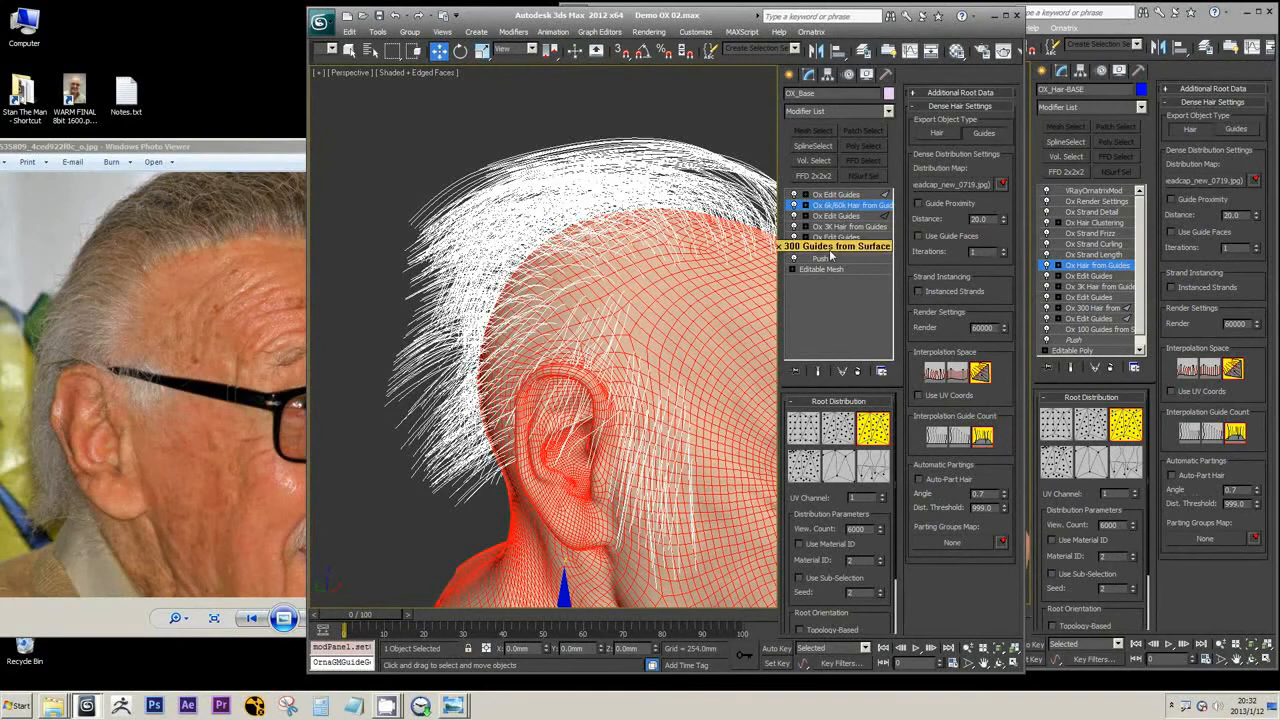
left_click(830, 250)
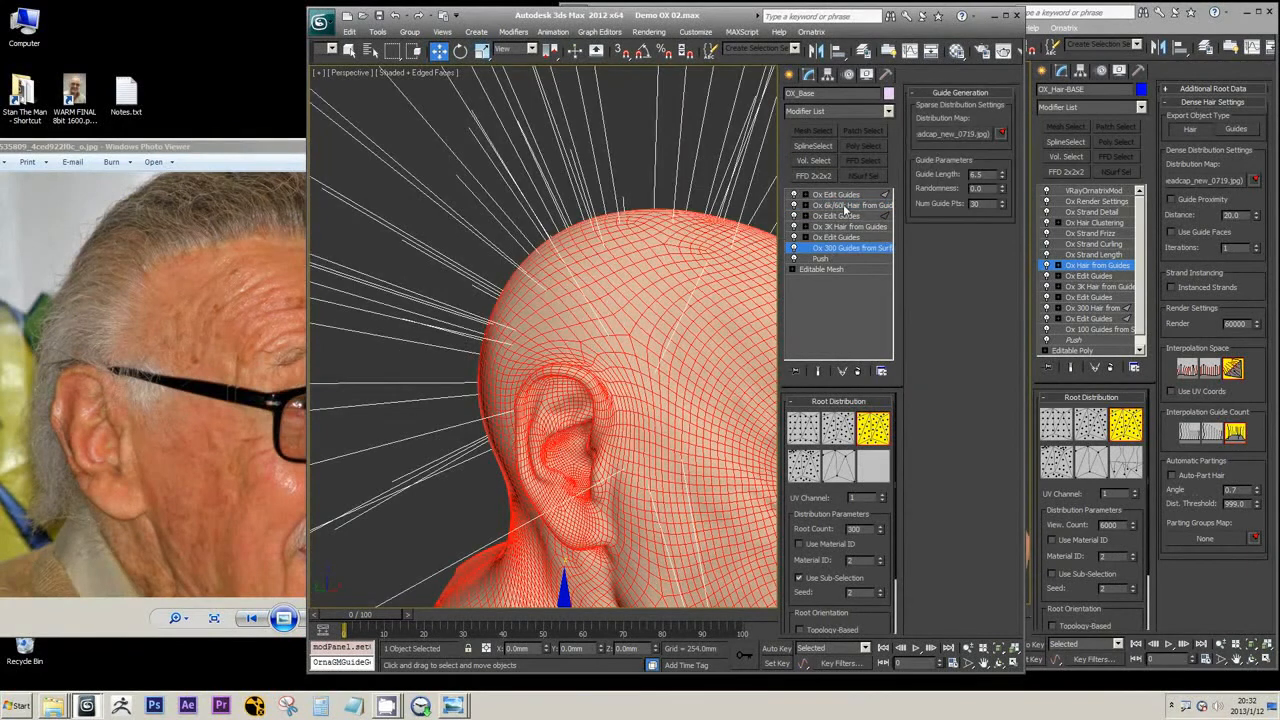
left_click(845, 206)
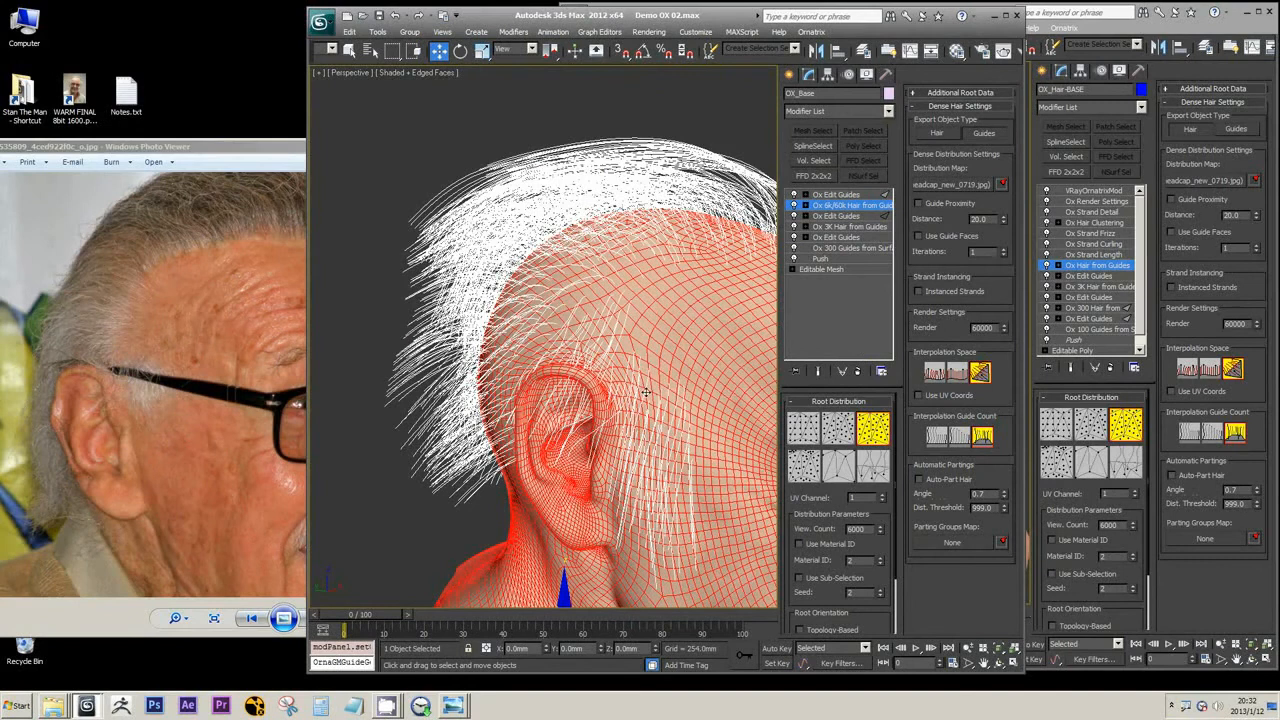
middle_click_drag(626, 333, 572, 421, "alt")
scroll(548, 388, "up", 3)
scroll(565, 403, "up", 2)
scroll(584, 412, "up", 3)
scroll(588, 419, "down", 4)
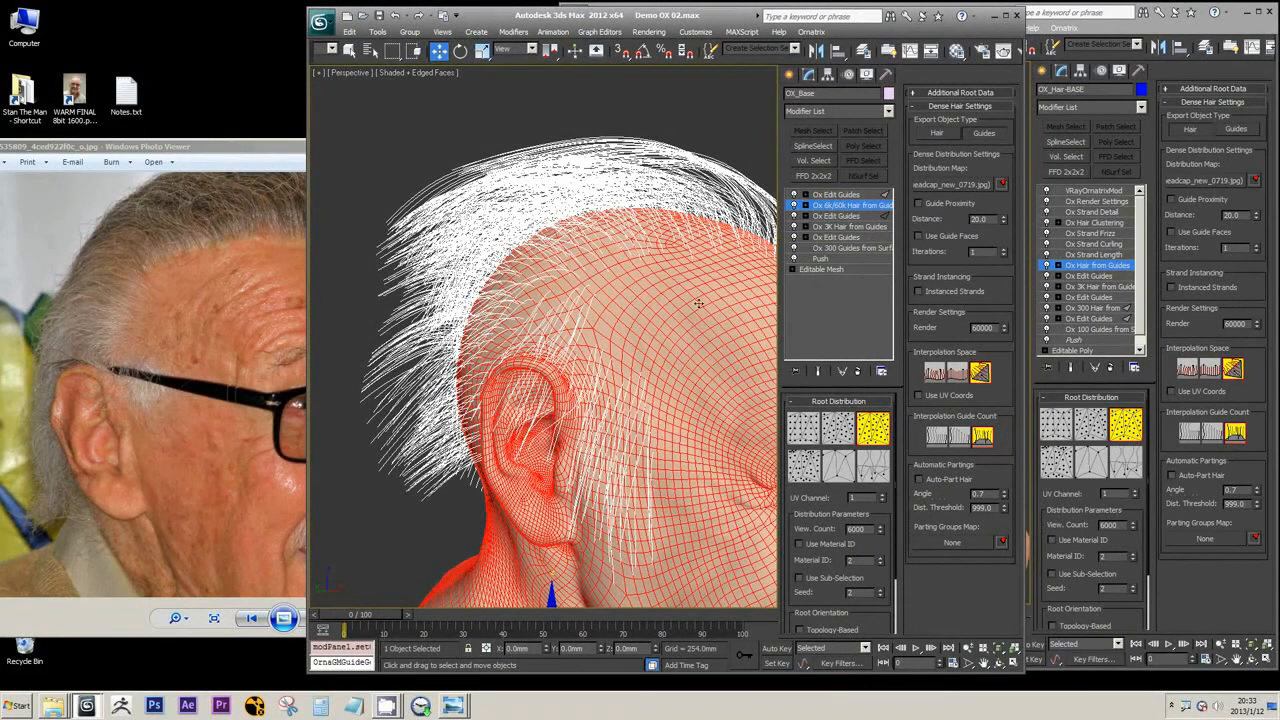
scroll(563, 357, "up", 5)
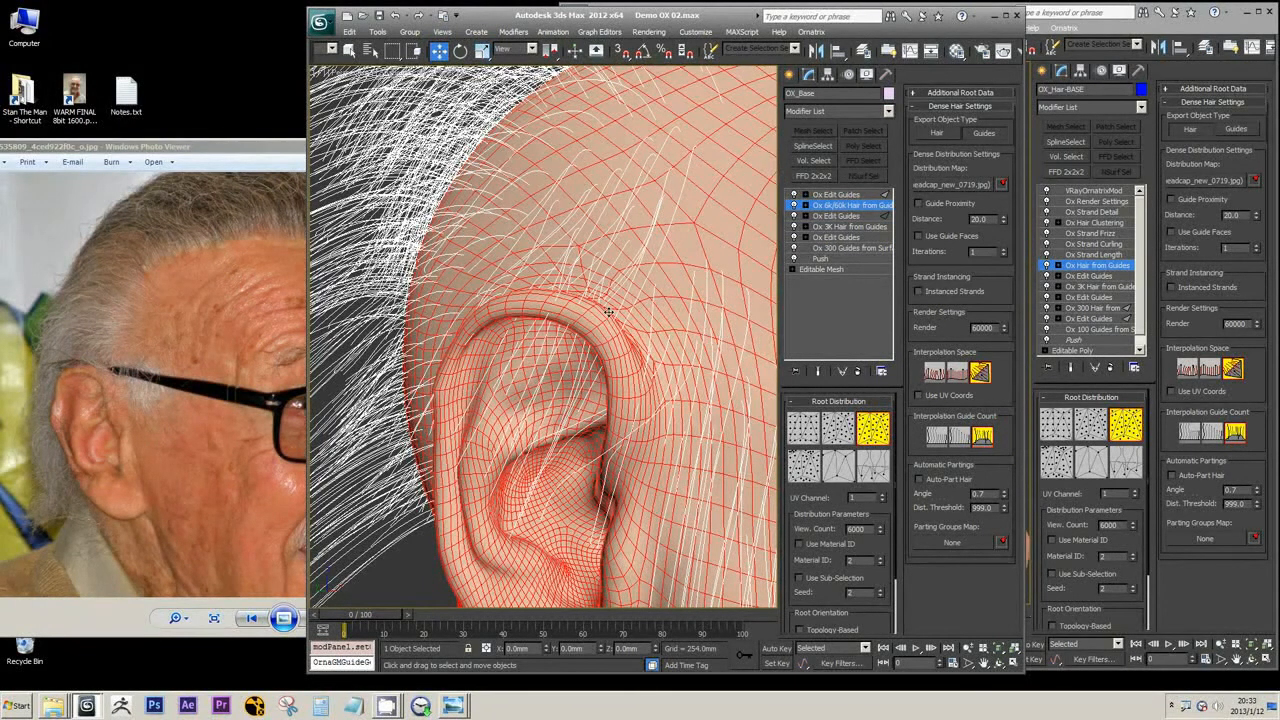
scroll(591, 280, "down", 2)
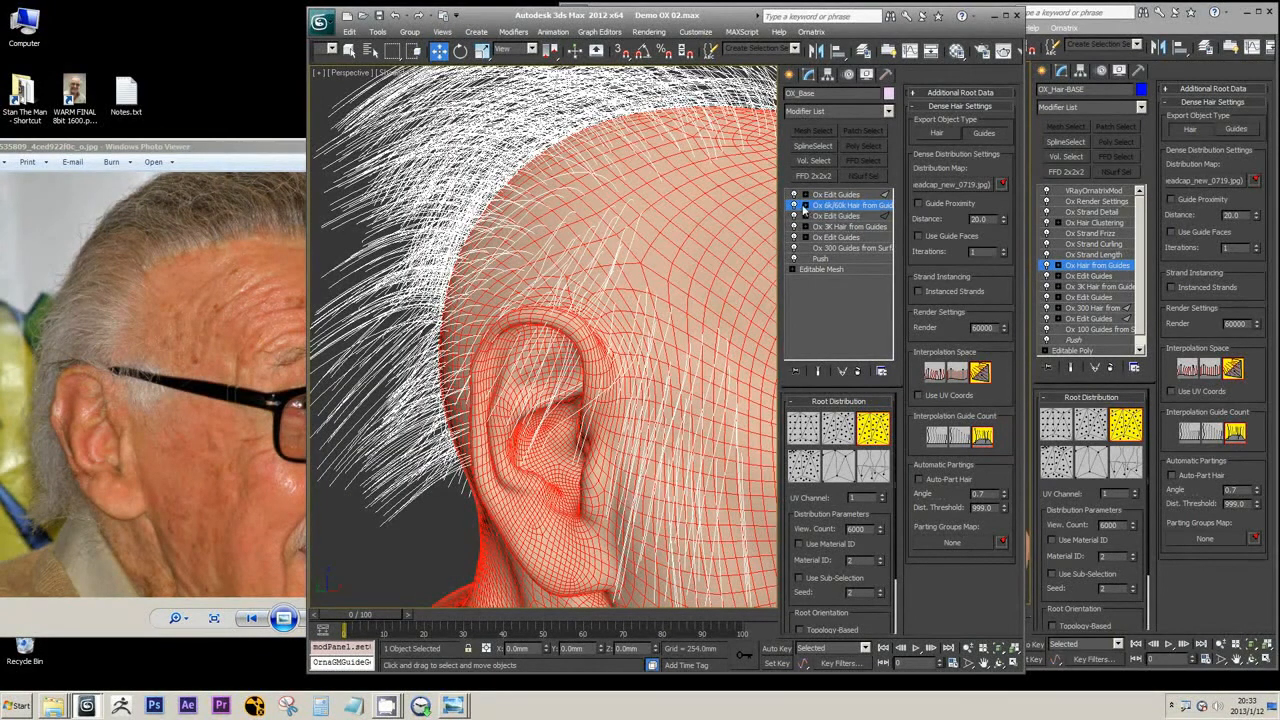
middle_click_drag(654, 330, 652, 346)
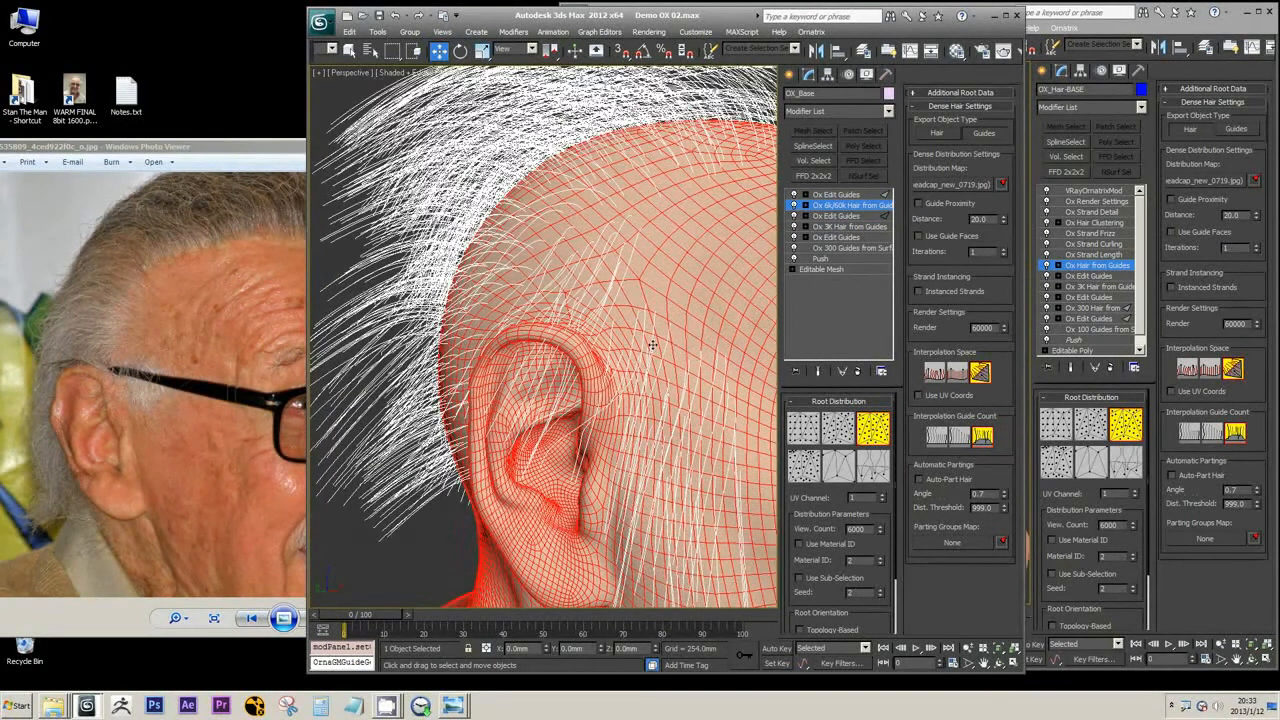
Step: Save the scene and review the Ox 300 Guides from Surface modifier and the Ox Edit Guides modifier directly above it
left_click(379, 15)
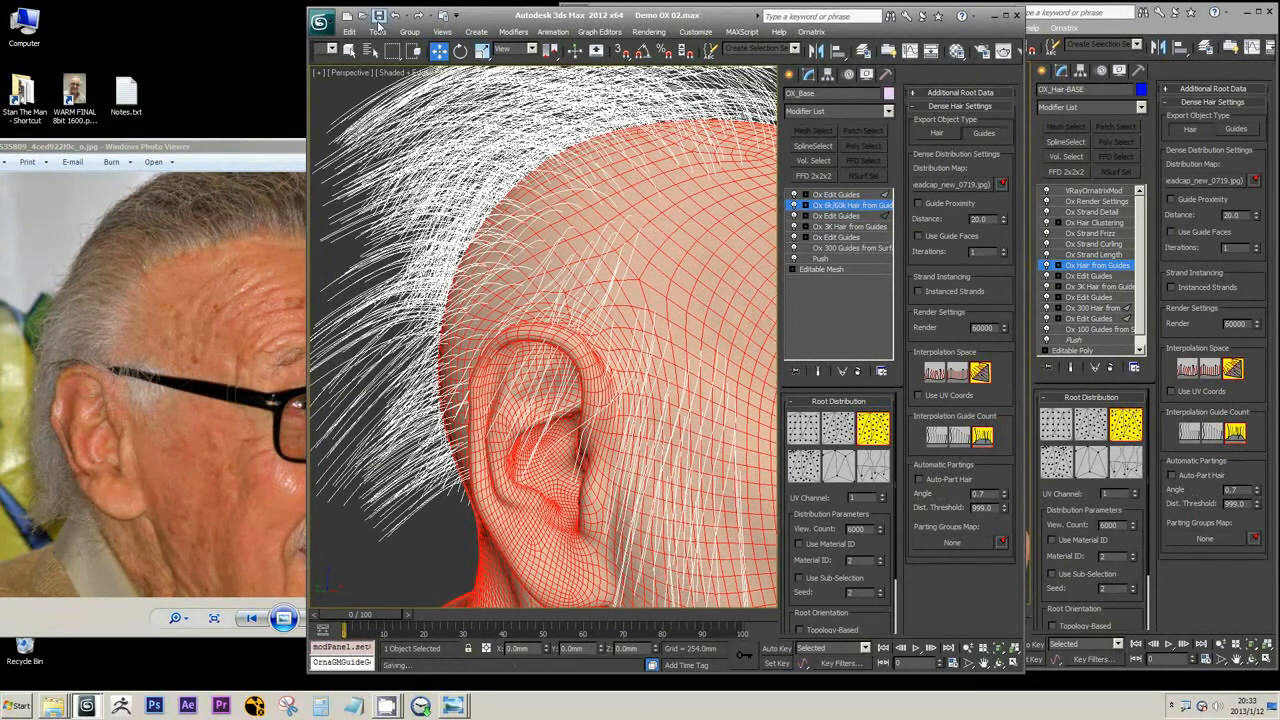
left_click(842, 247)
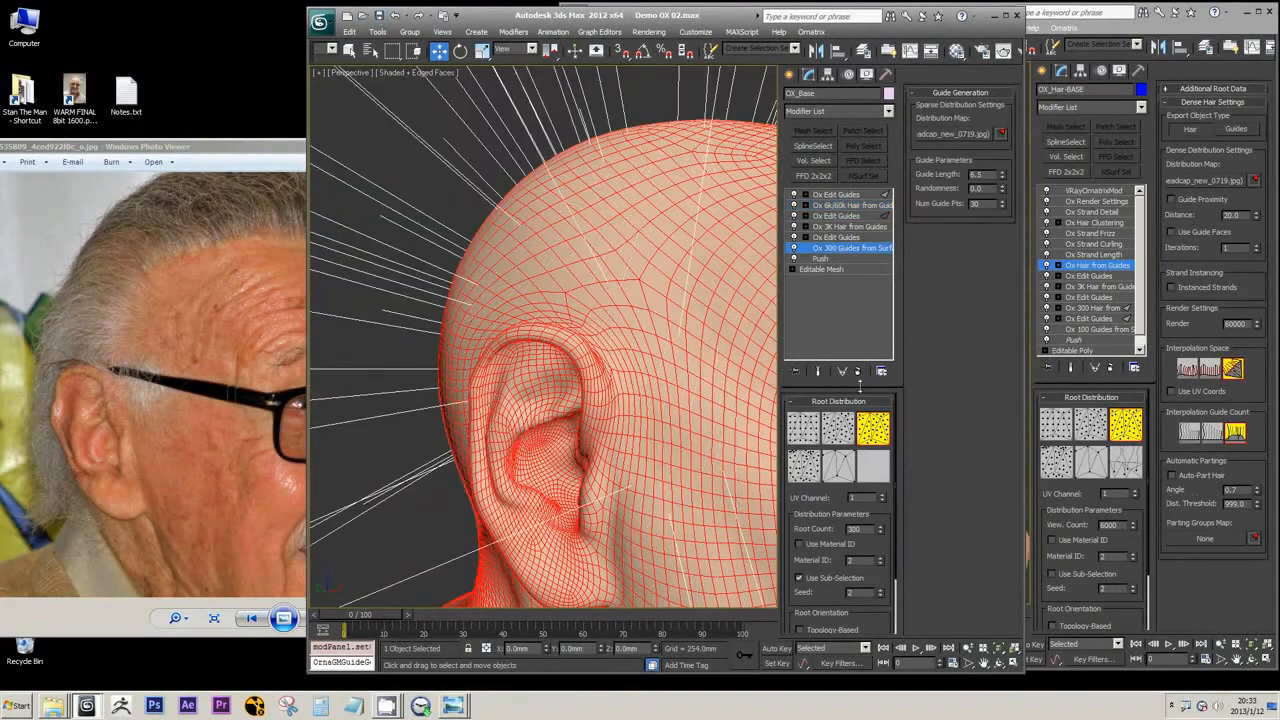
left_click(833, 237)
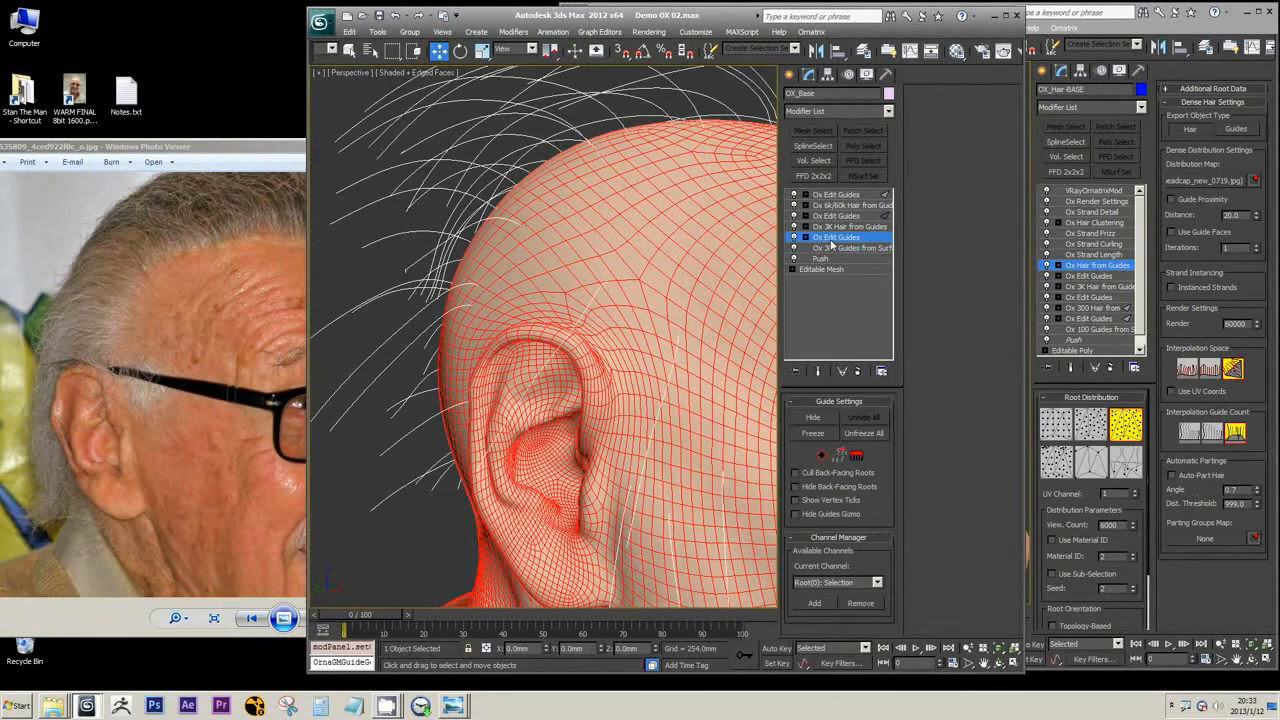
left_click(830, 248)
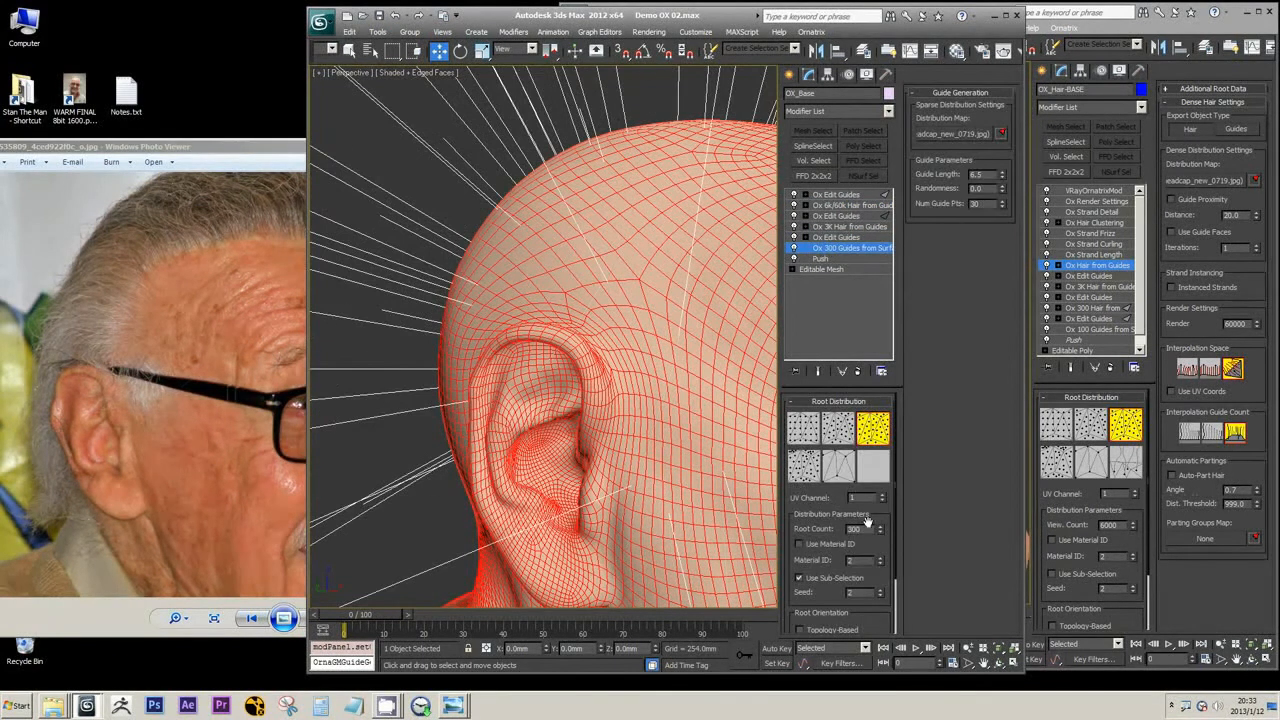
left_click(841, 239)
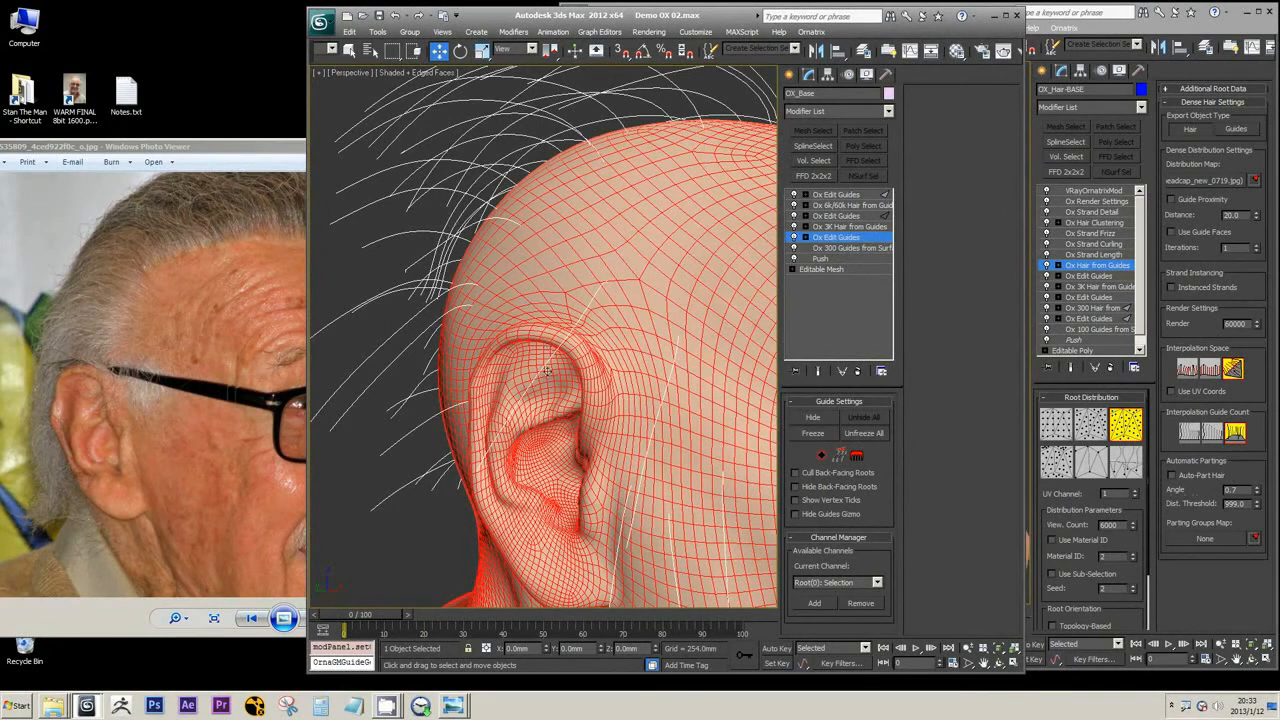
Step: Deselect the head and create a cylinder with a radius of about 200 mm beside it
scroll(547, 371, "down", 10)
left_click(739, 408)
left_click(789, 74)
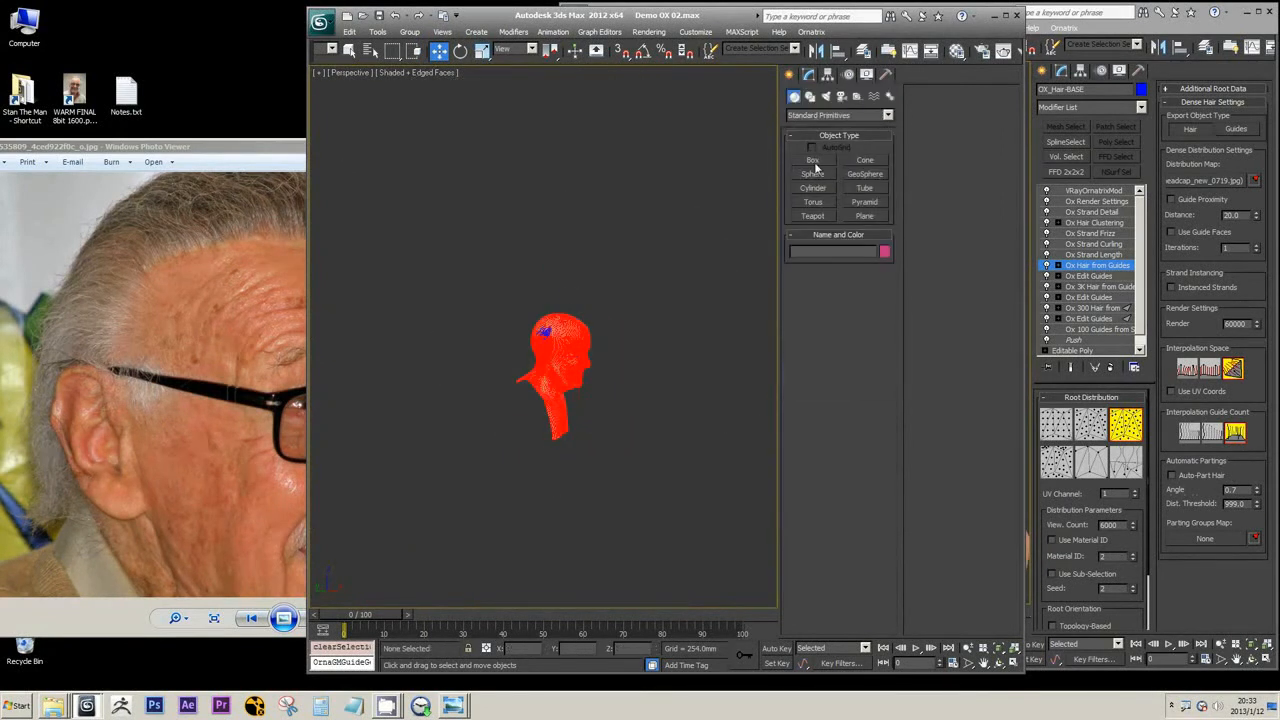
left_click(813, 188)
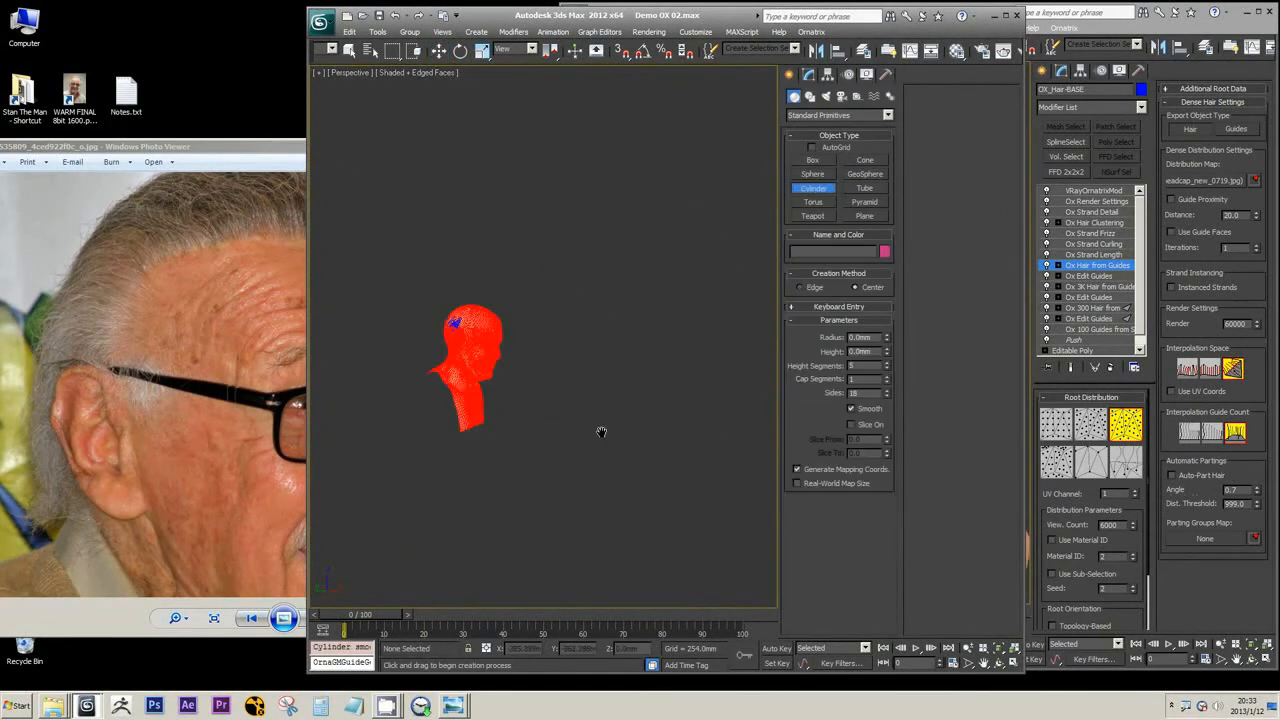
mouse_move(617, 400)
left_mouse_down()
mouse_move(632, 441)
mouse_move(622, 414)
left_mouse_up()
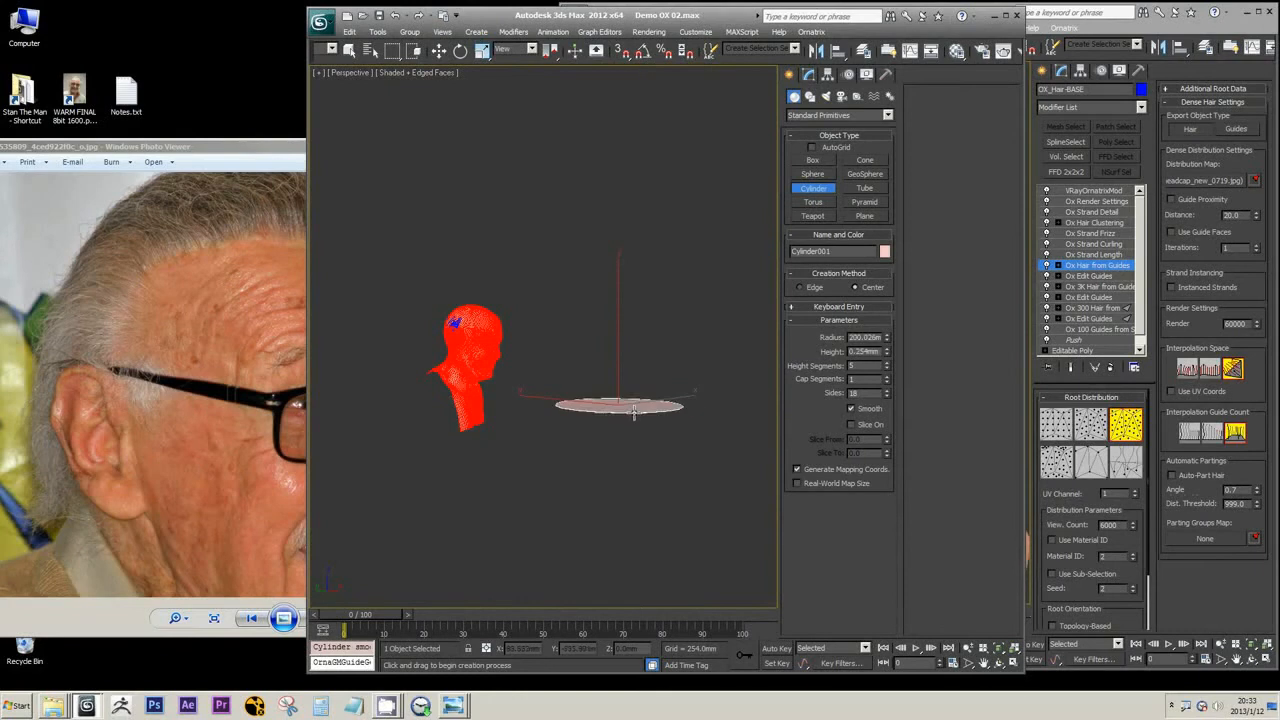
left_click(690, 282)
key("w")
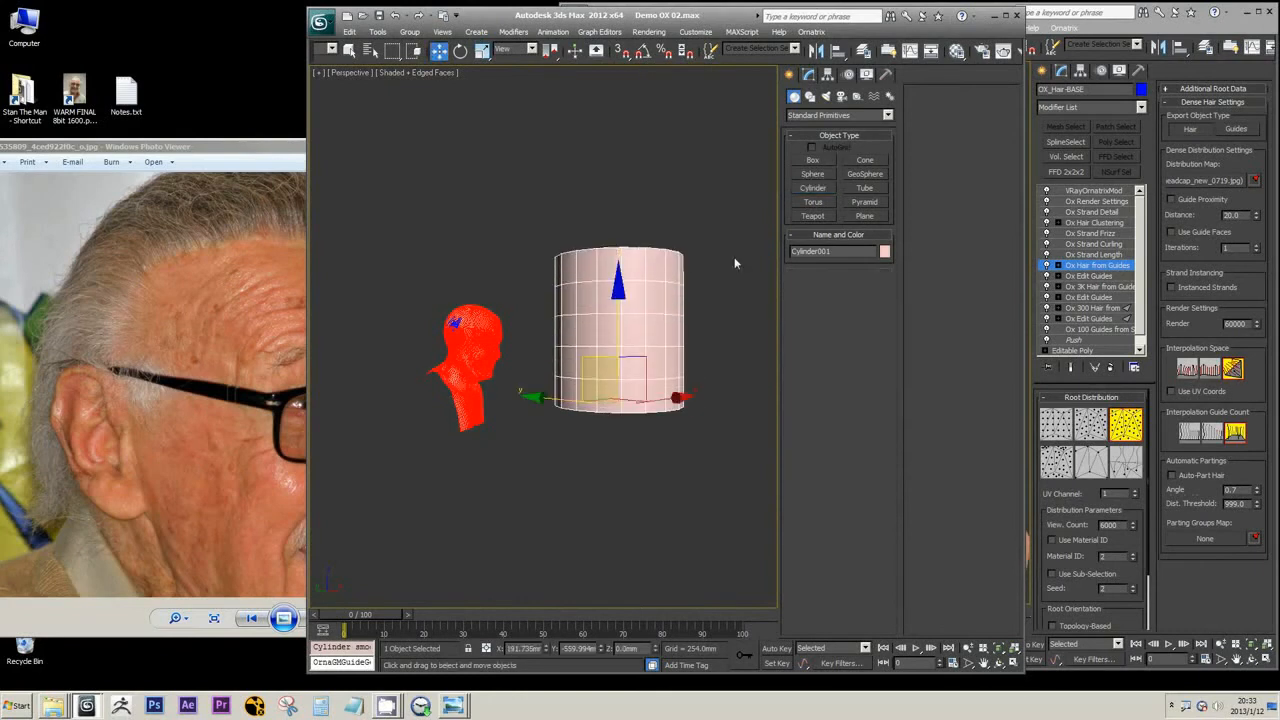
Step: Add an Edit Poly modifier to the cylinder and select its third vertex ring from the base in wireframe display
left_click(810, 76)
left_click(837, 110)
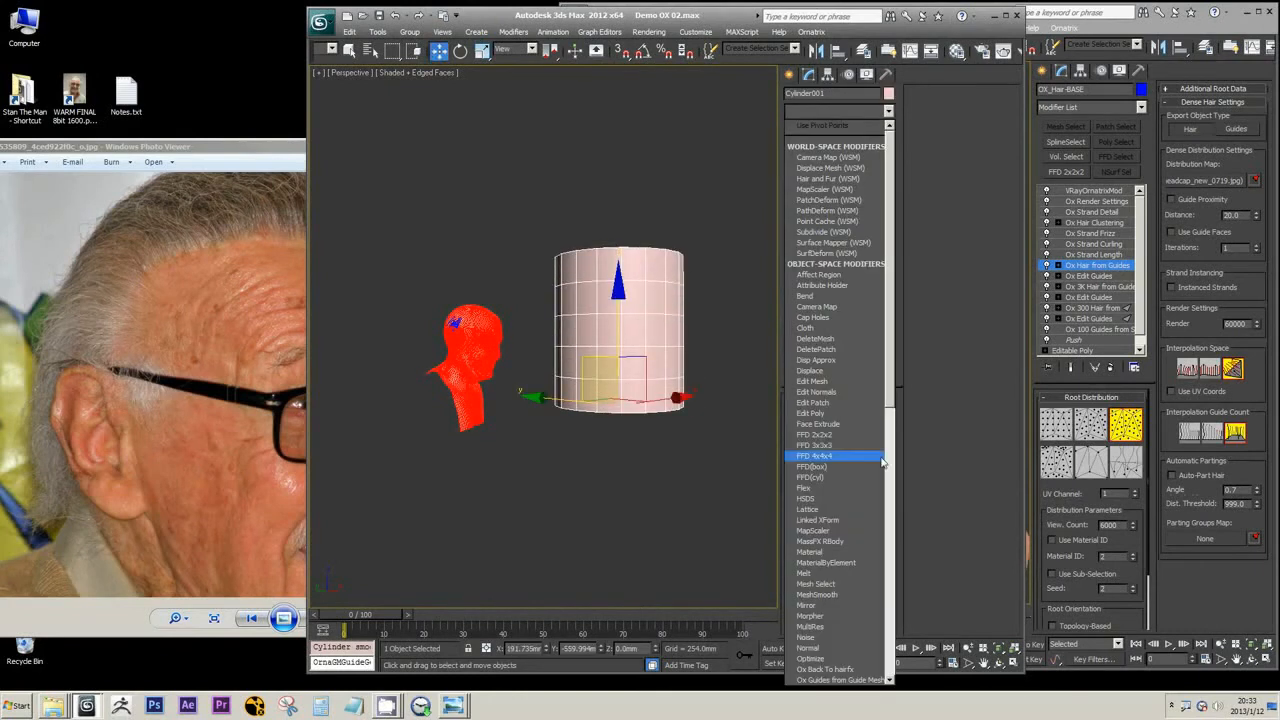
left_click(840, 414)
middle_click_drag(686, 352, 659, 399, "alt")
key("F3")
left_click_drag(724, 371, 481, 423)
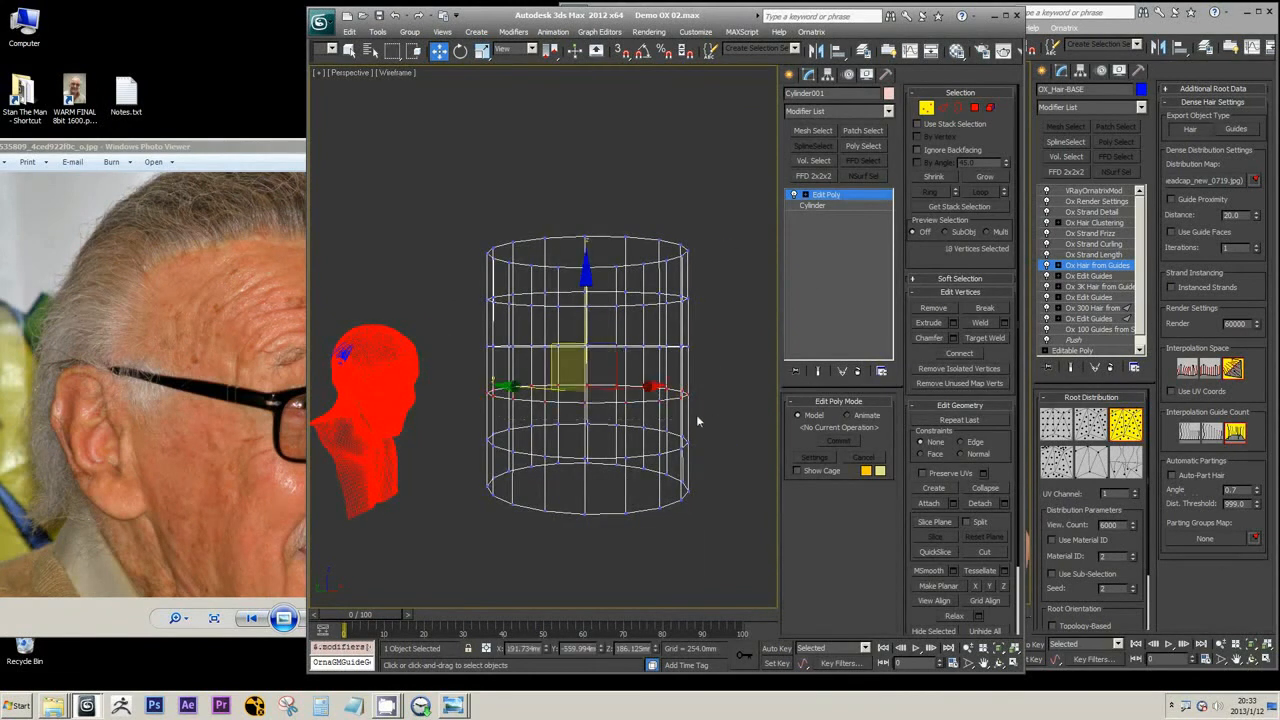
Step: Chamfer the selected ring of vertices into a diamond pattern, deselect them and leave vertex editing in shaded display
right_click(729, 374)
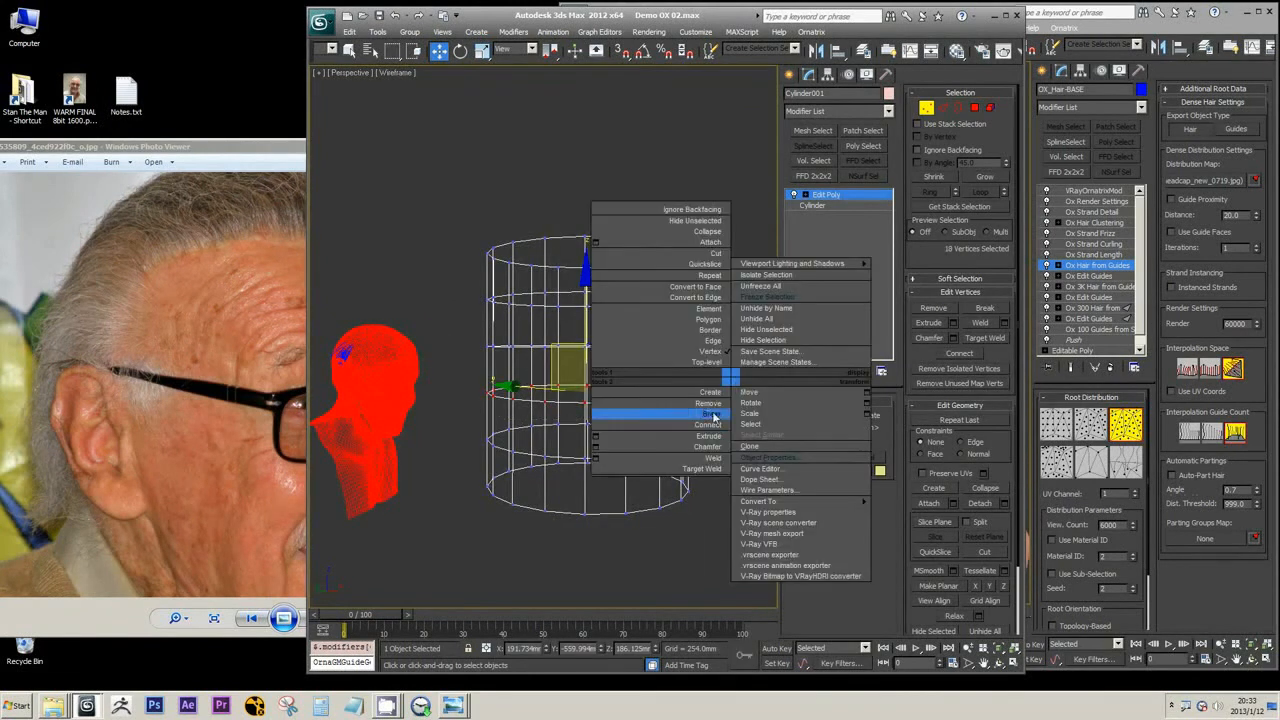
left_click(598, 455)
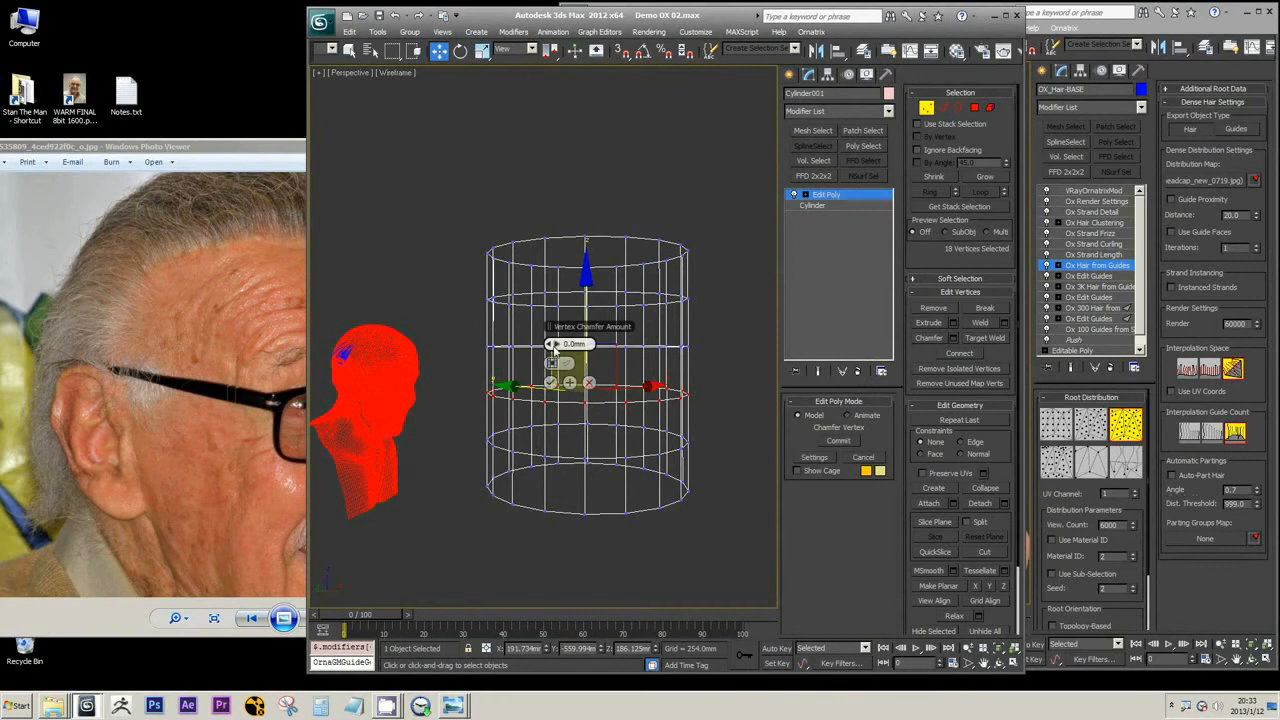
mouse_move(557, 345)
left_mouse_down()
mouse_move(589, 332)
mouse_move(559, 347)
mouse_move(571, 341)
left_mouse_up()
left_click(551, 382)
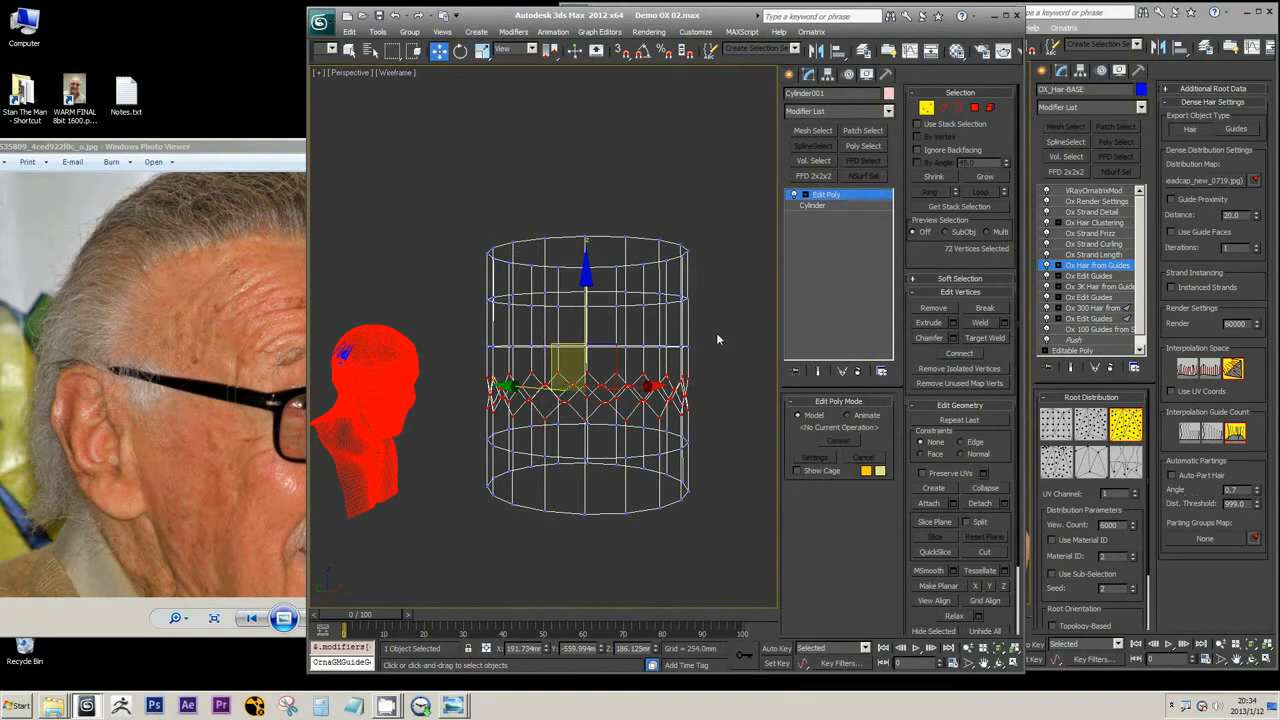
left_click(718, 345)
key("F3")
right_click(721, 390)
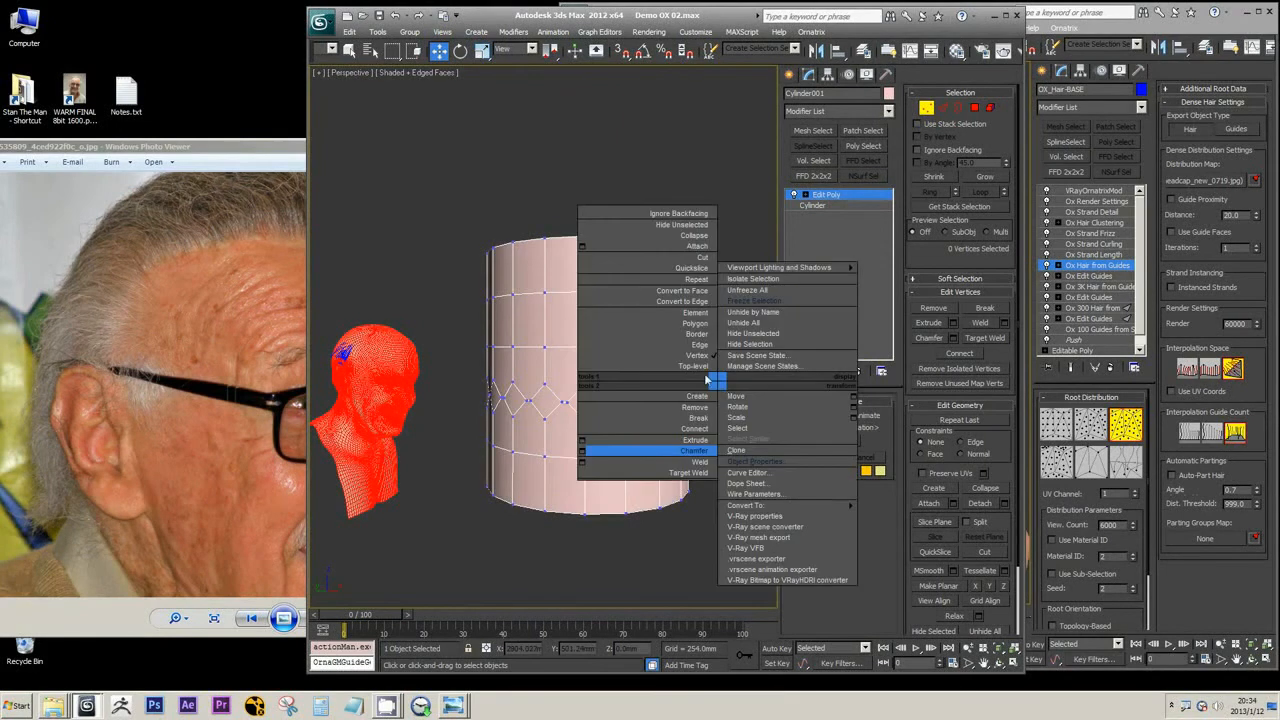
left_click(749, 300)
Step: Show the stack's end result from the base Cylinder level and compare that level with the Edit Poly modifier
left_click(812, 205)
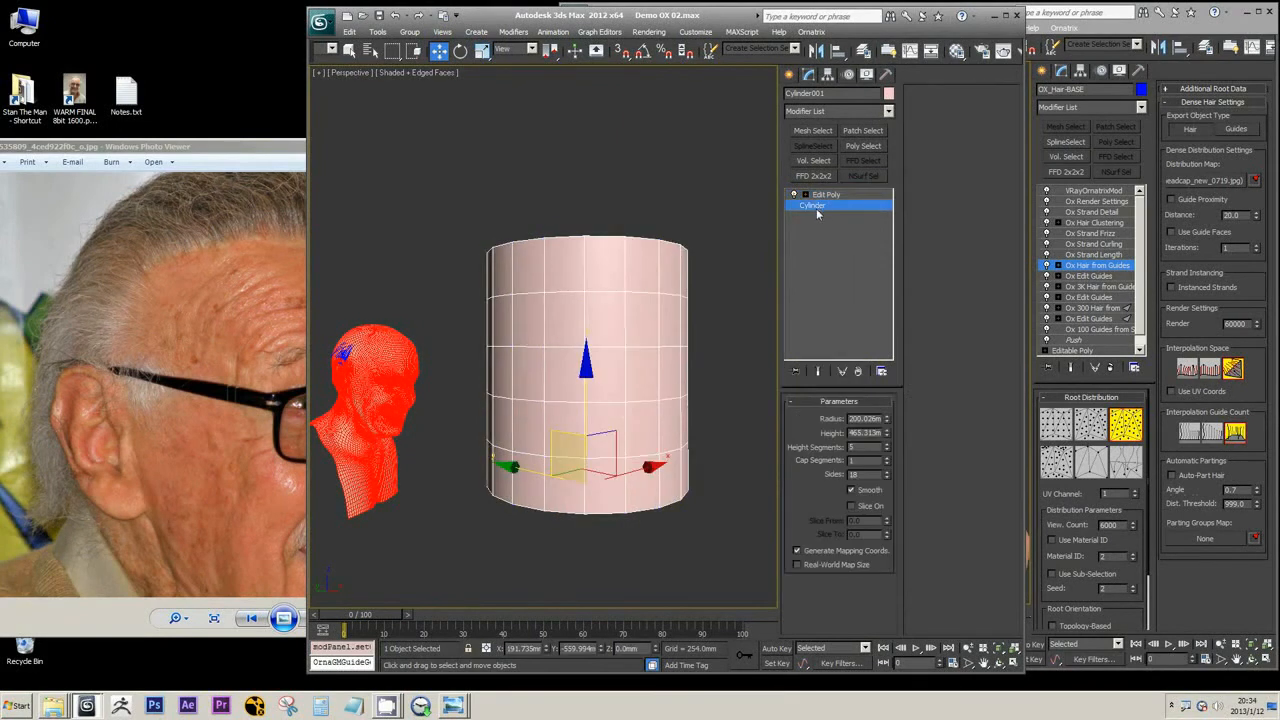
left_click(818, 371)
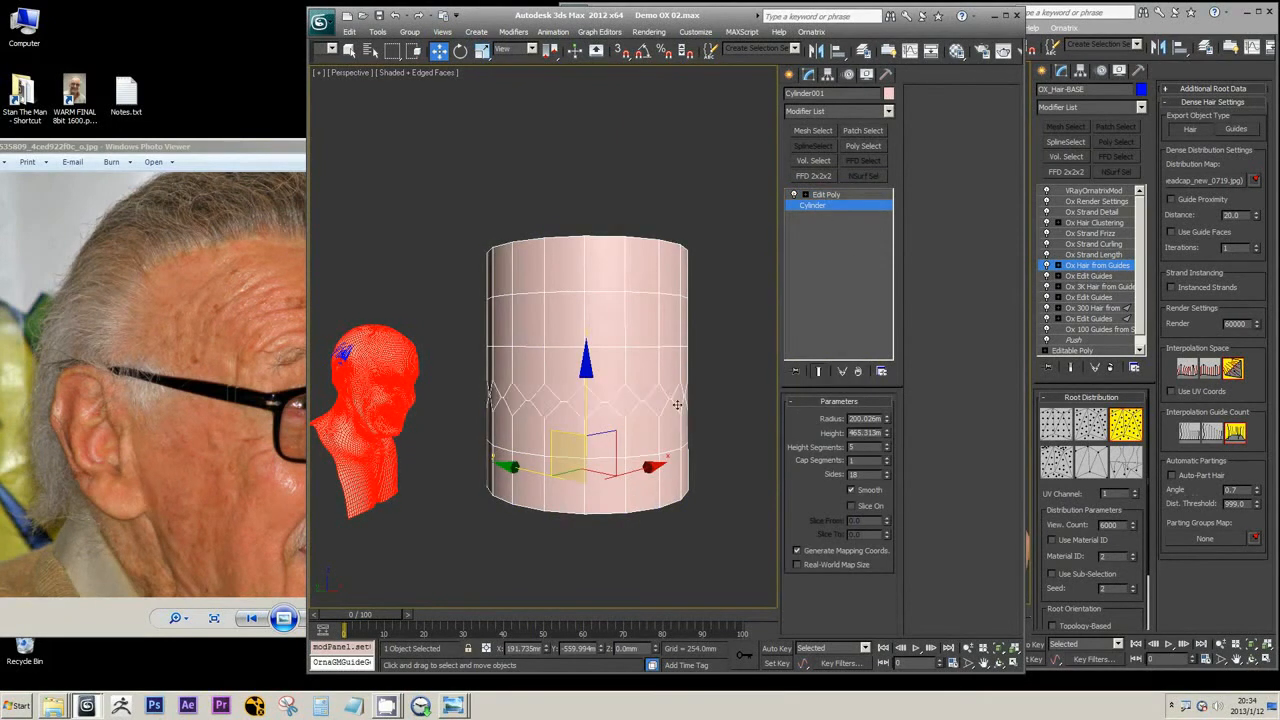
scroll(598, 405, "up", 3)
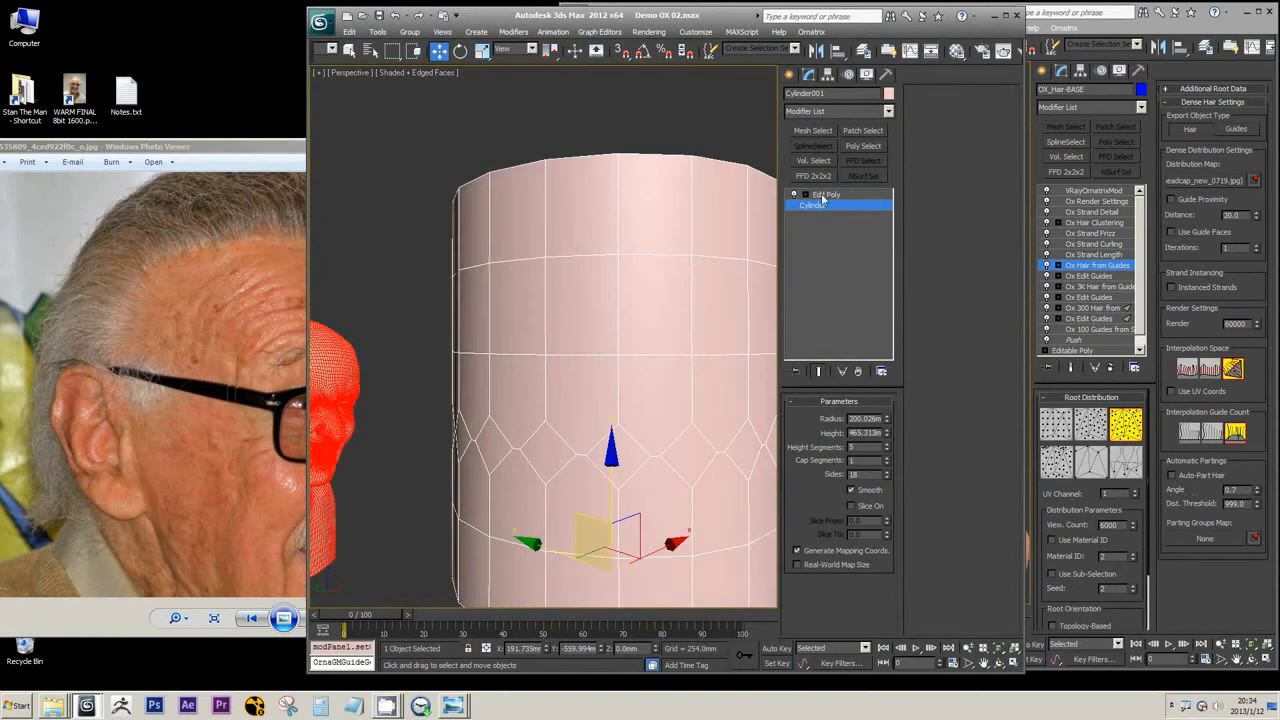
middle_click_drag(611, 407, 603, 373)
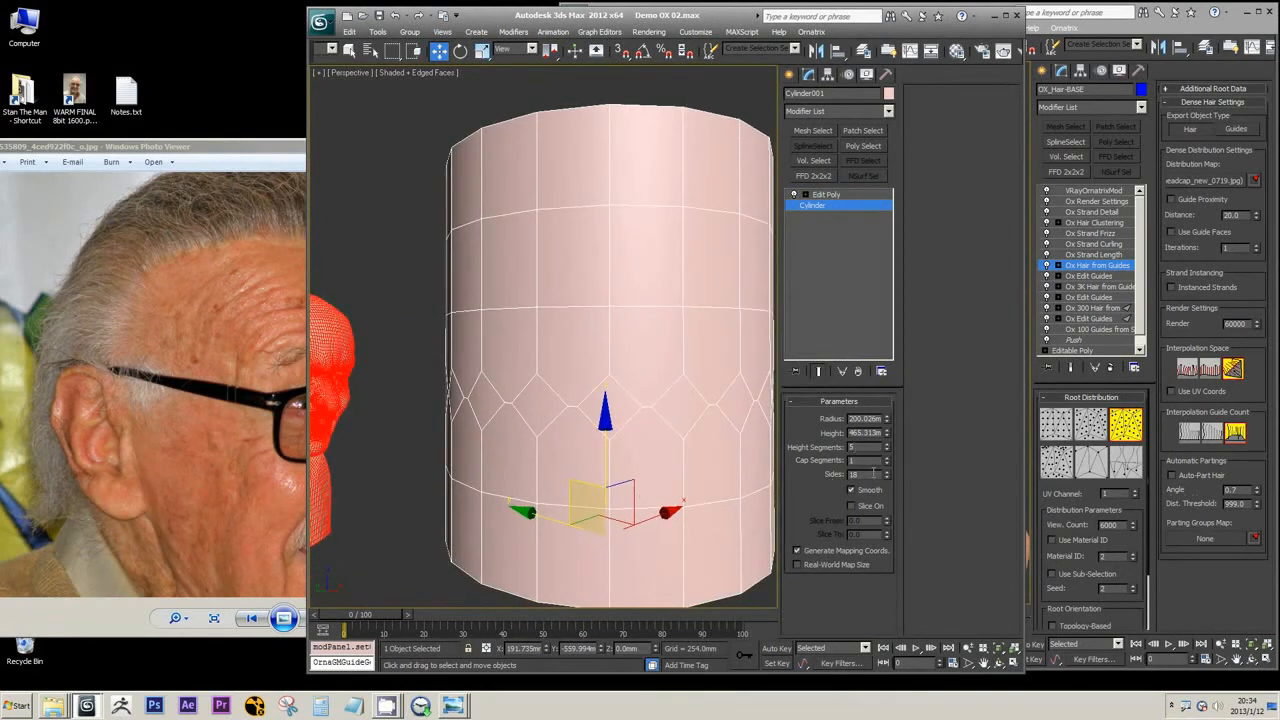
left_click_drag(865, 476, 848, 481)
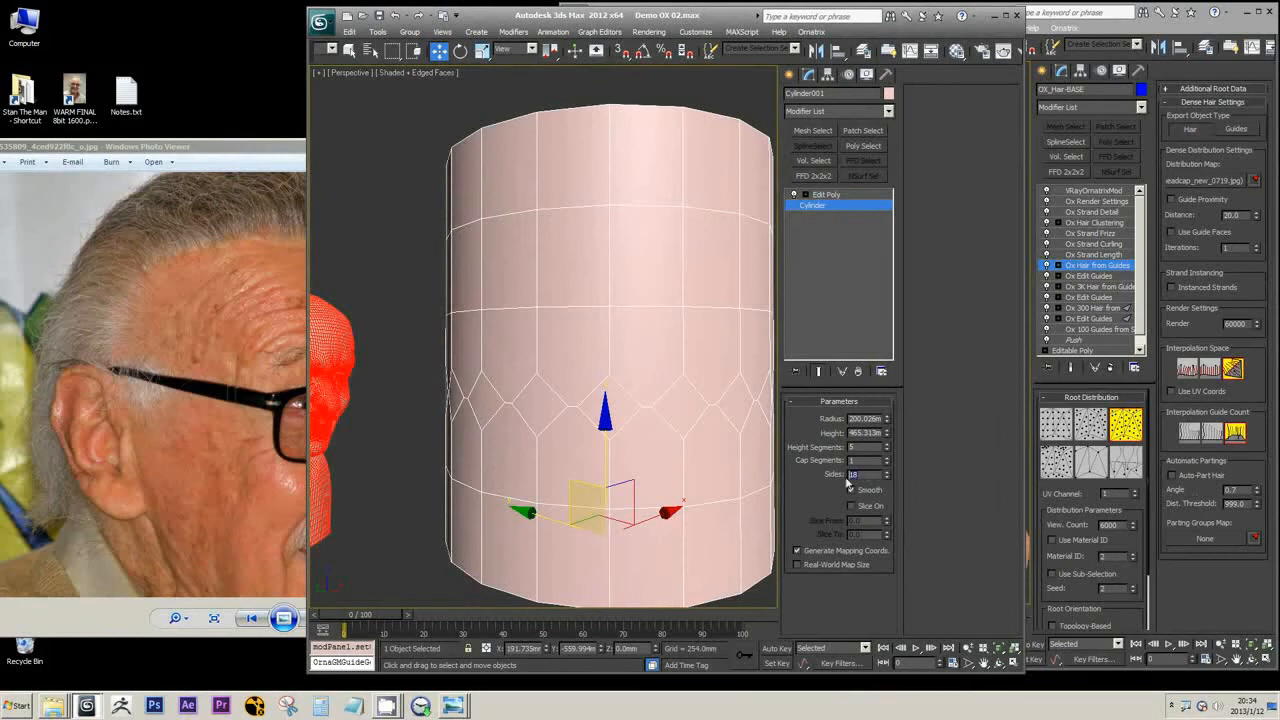
left_click(835, 195)
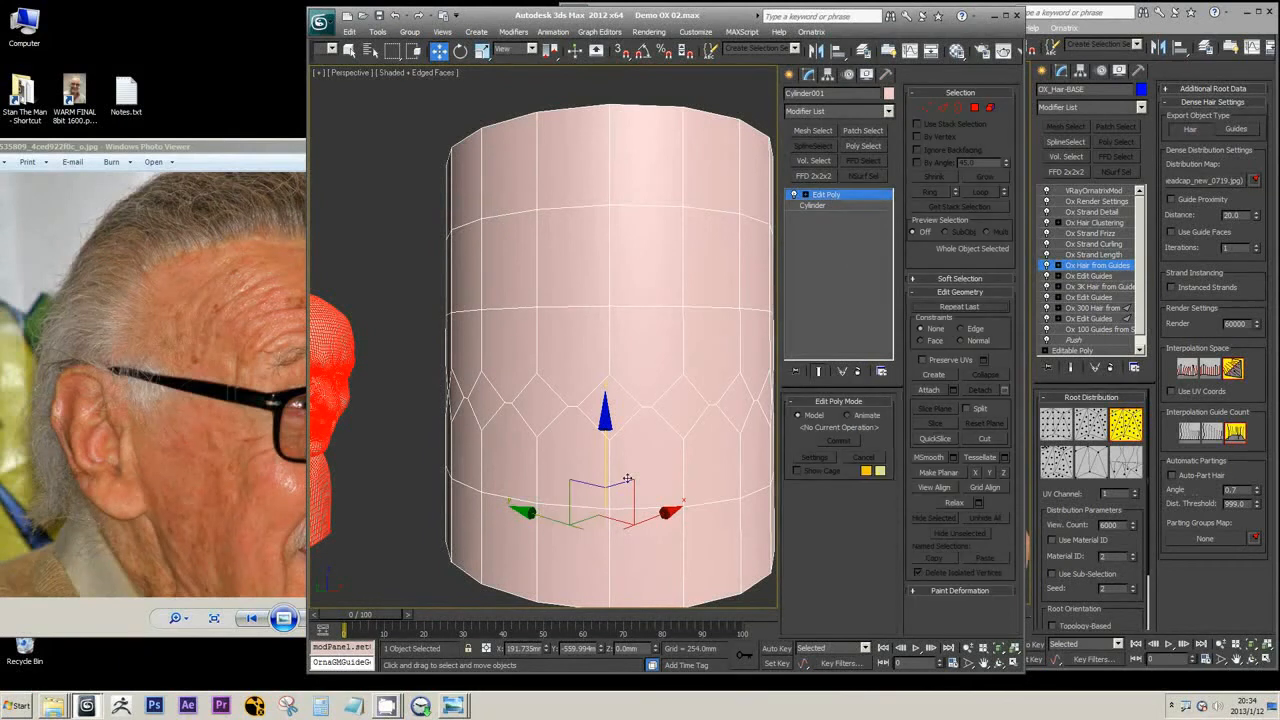
left_click(810, 205)
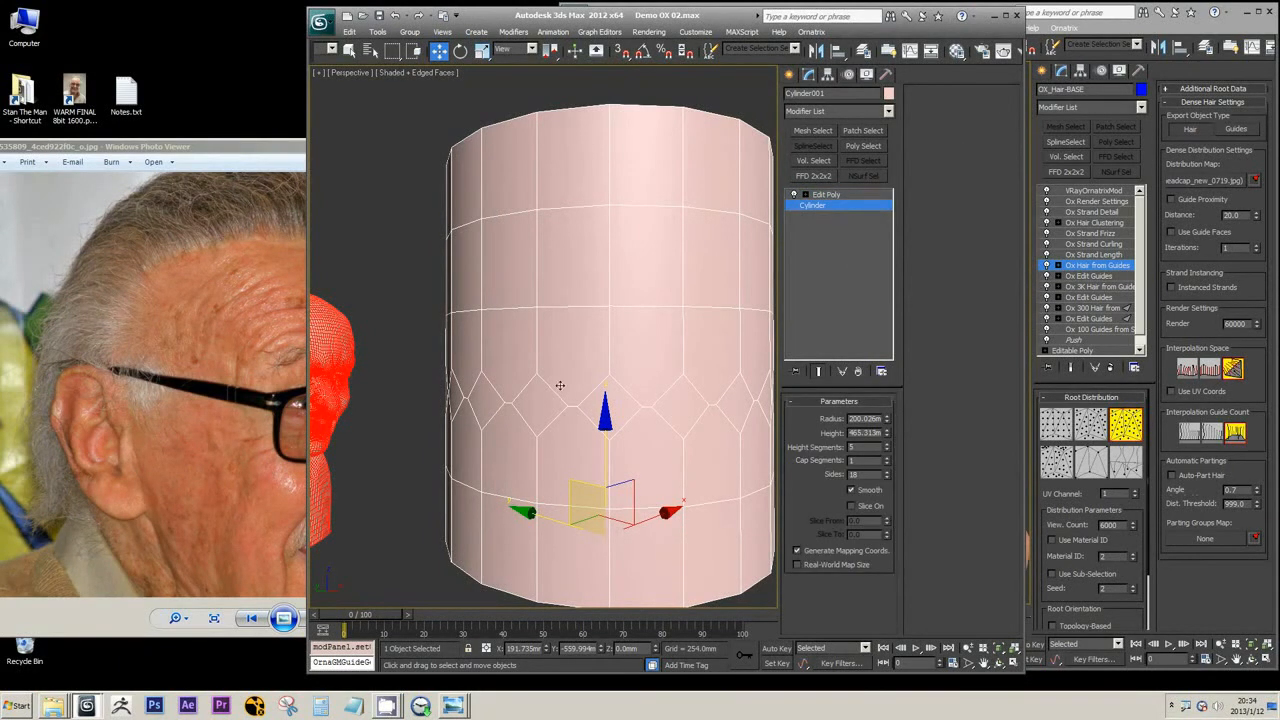
left_click(826, 194)
left_click(820, 205)
middle_click_drag(691, 382, 756, 418)
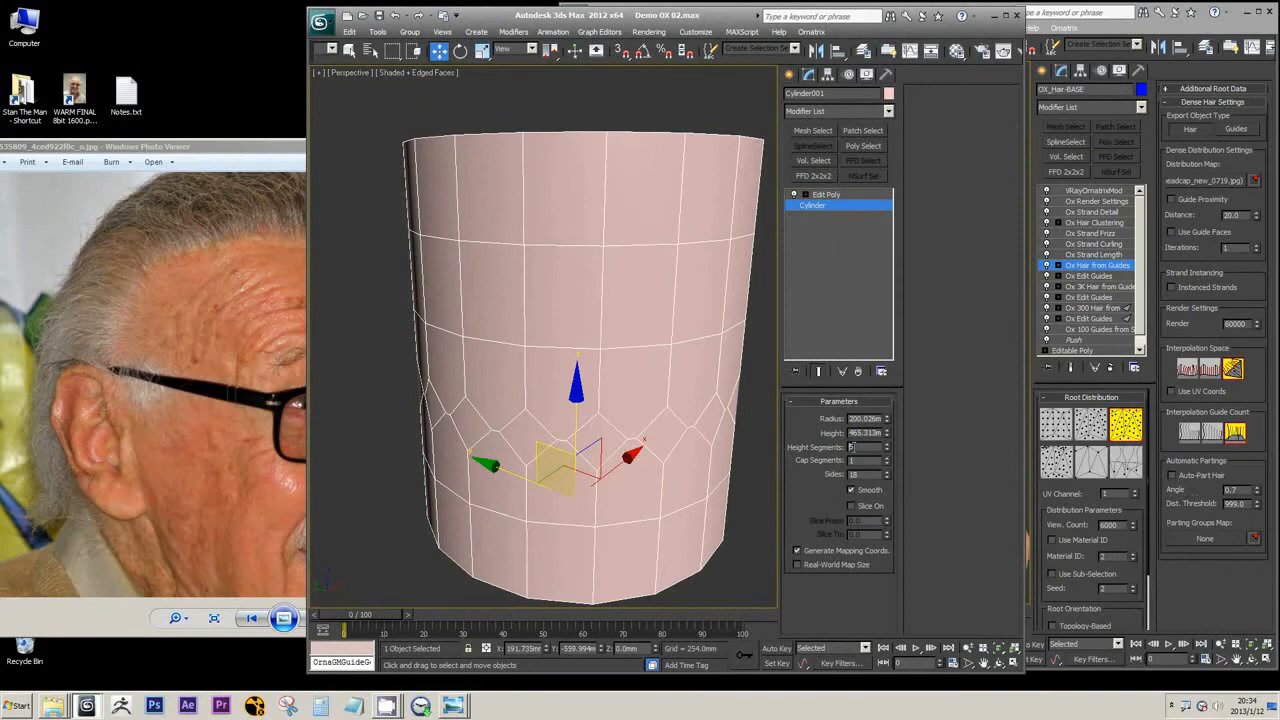
Step: Try 6 height segments on the base cylinder beneath the Edit Poly, and set them back to 5
middle_click_drag(566, 259, 530, 210, "alt")
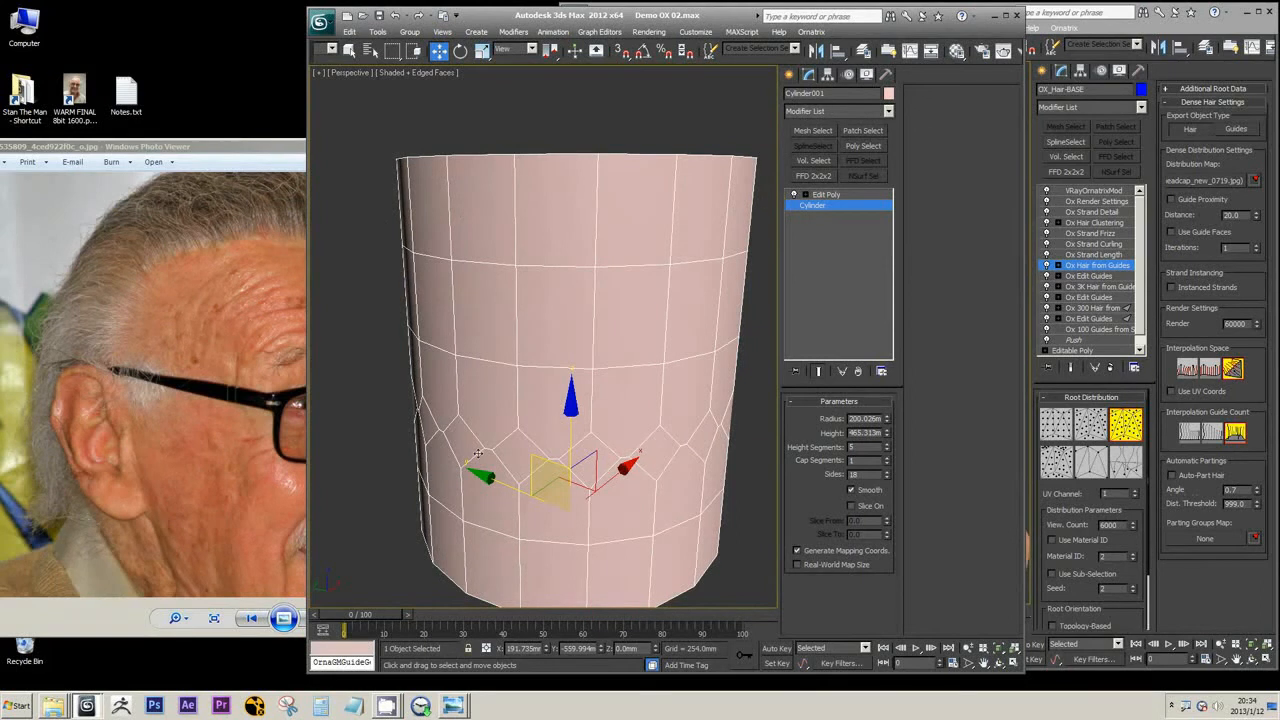
left_click(887, 447)
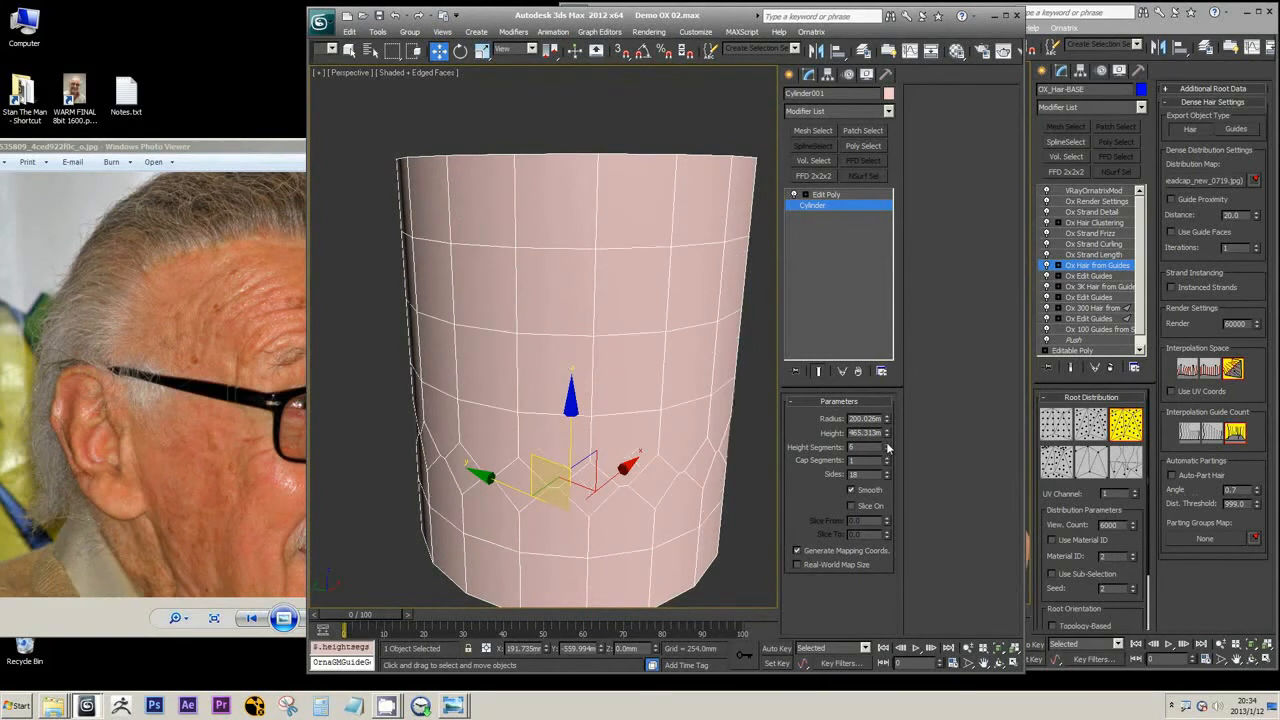
middle_click_drag(533, 450, 584, 438, "alt")
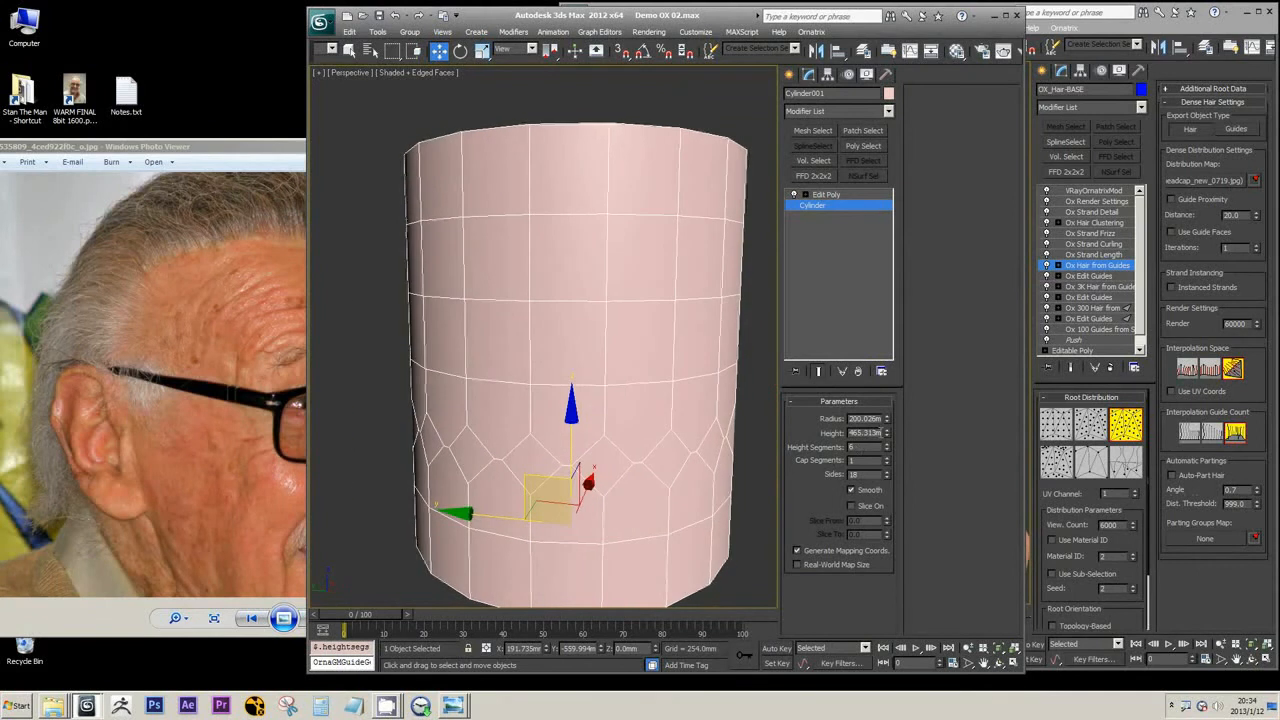
left_click(887, 450)
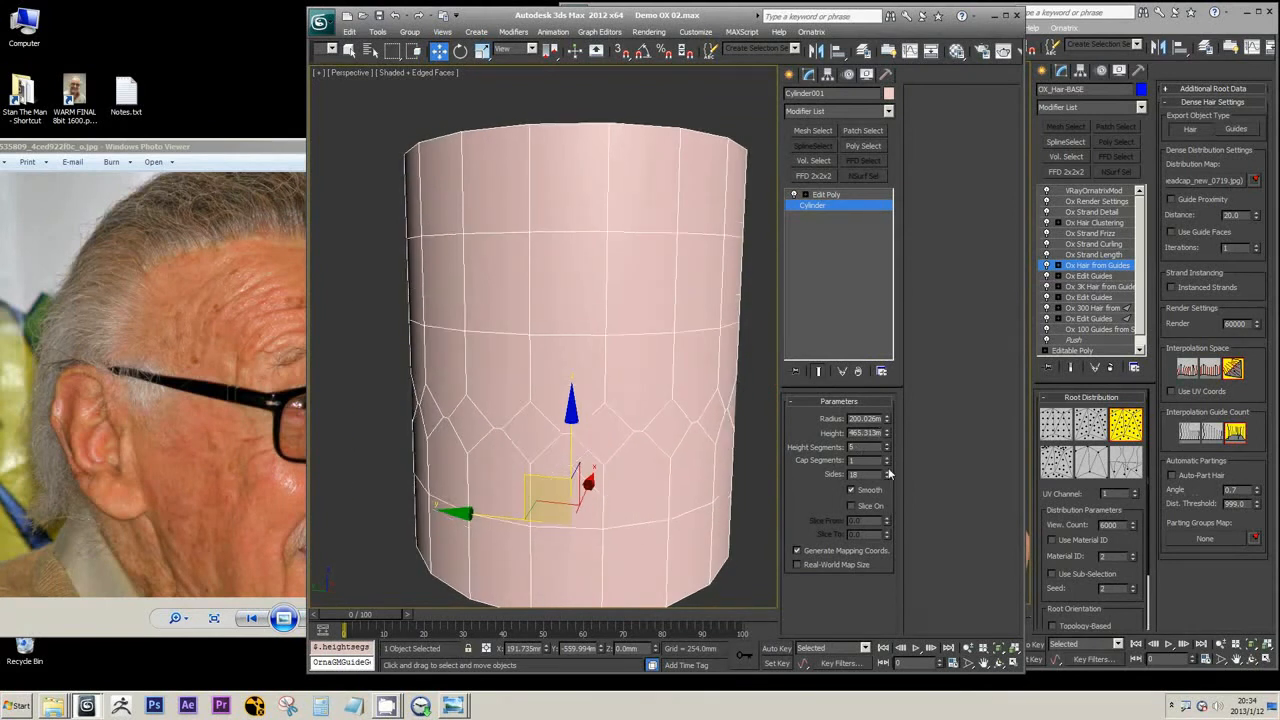
Step: Set the base cylinder's sides to 21 and inspect the chamfered ring from several angles
left_click(886, 470)
left_click(886, 470)
left_click(886, 470)
left_click(886, 470)
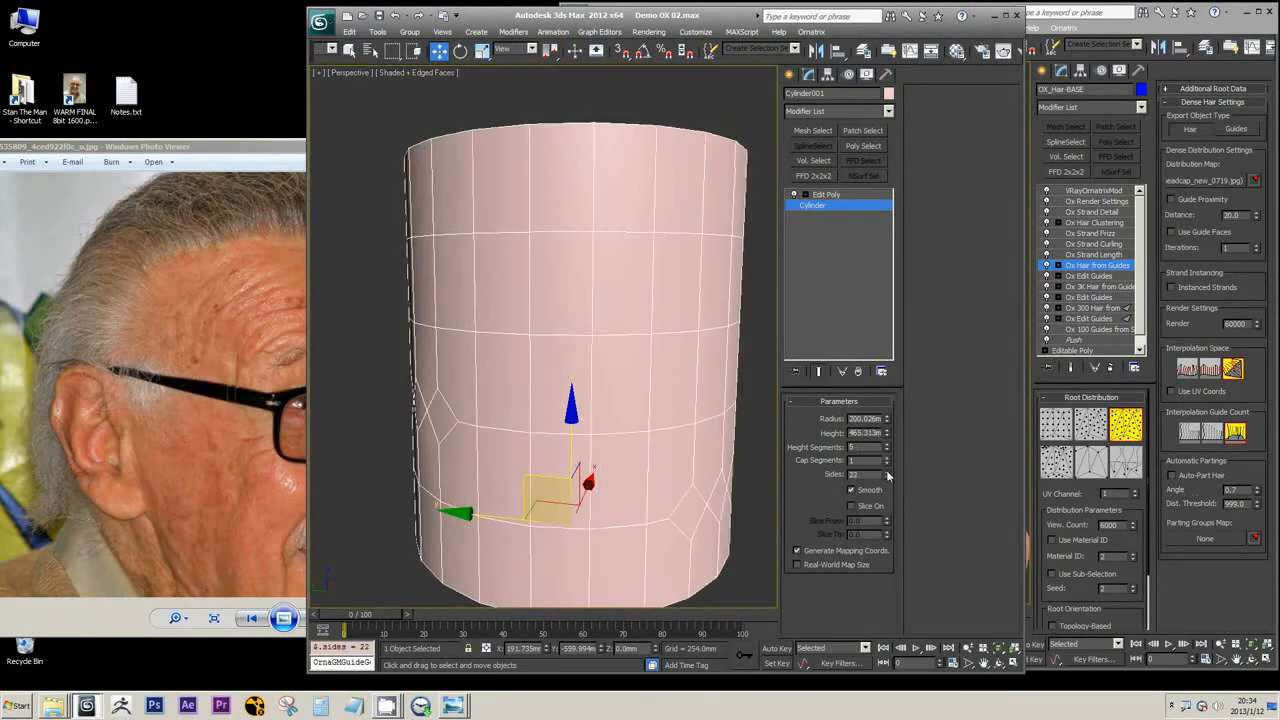
left_click(886, 477)
middle_click_drag(629, 472, 664, 473, "alt")
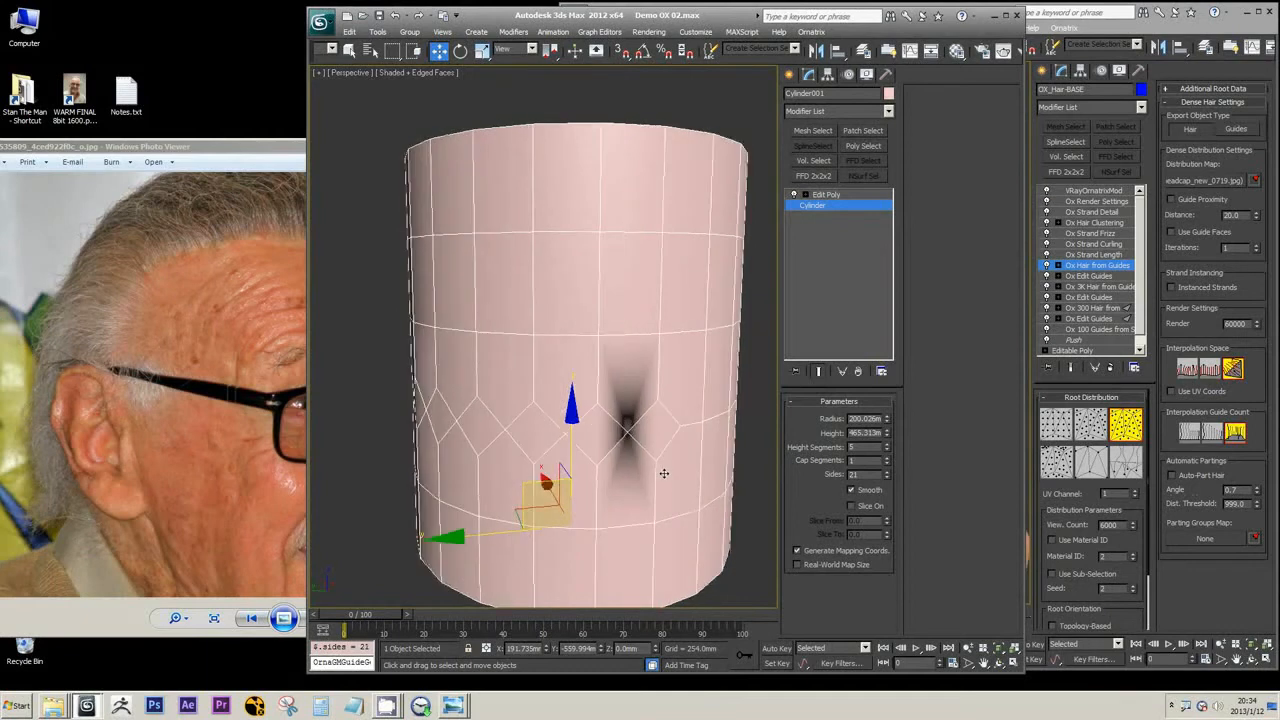
double_click(856, 474)
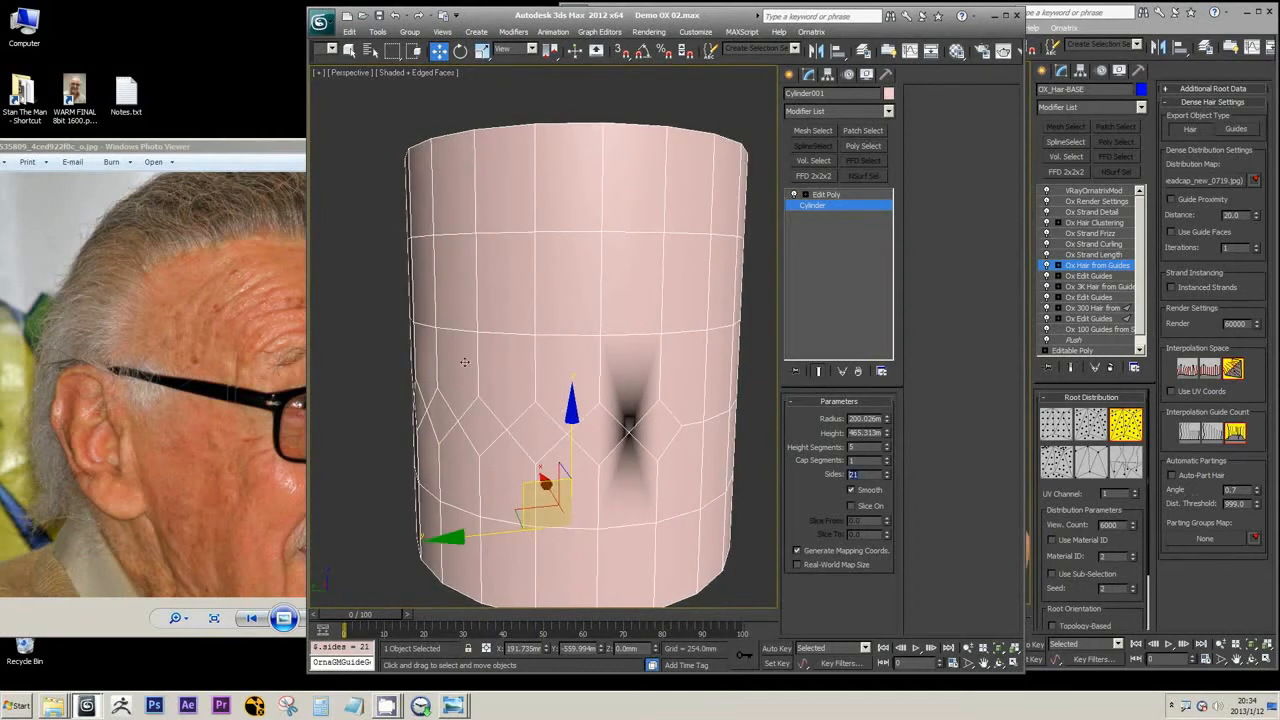
middle_click_drag(465, 362, 662, 333)
scroll(667, 331, "down", 3)
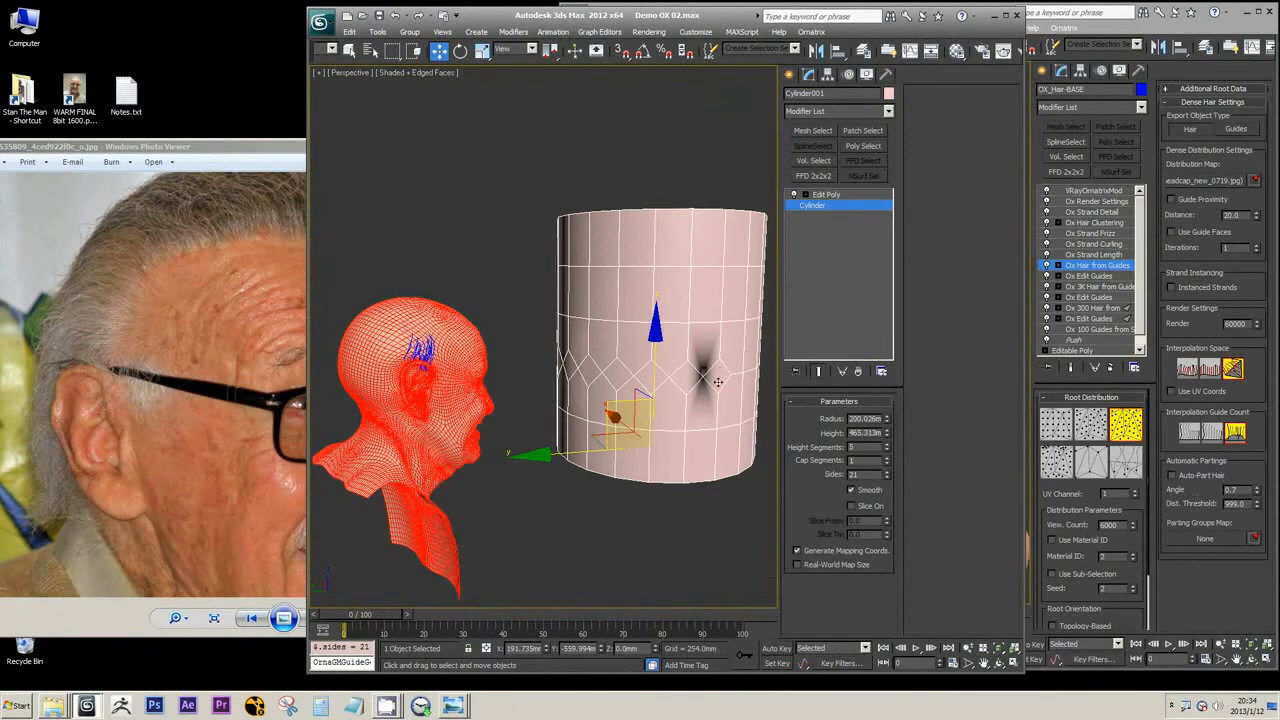
scroll(717, 381, "up", 5)
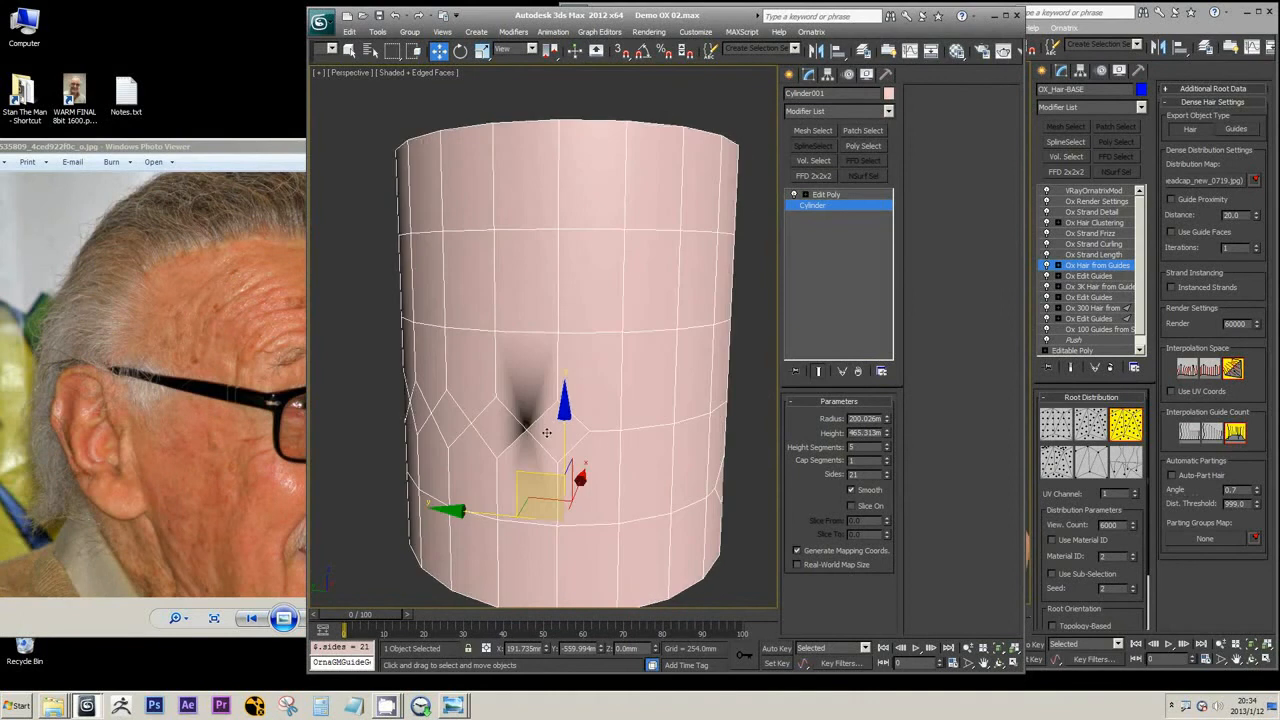
middle_click_drag(546, 432, 764, 293, "alt")
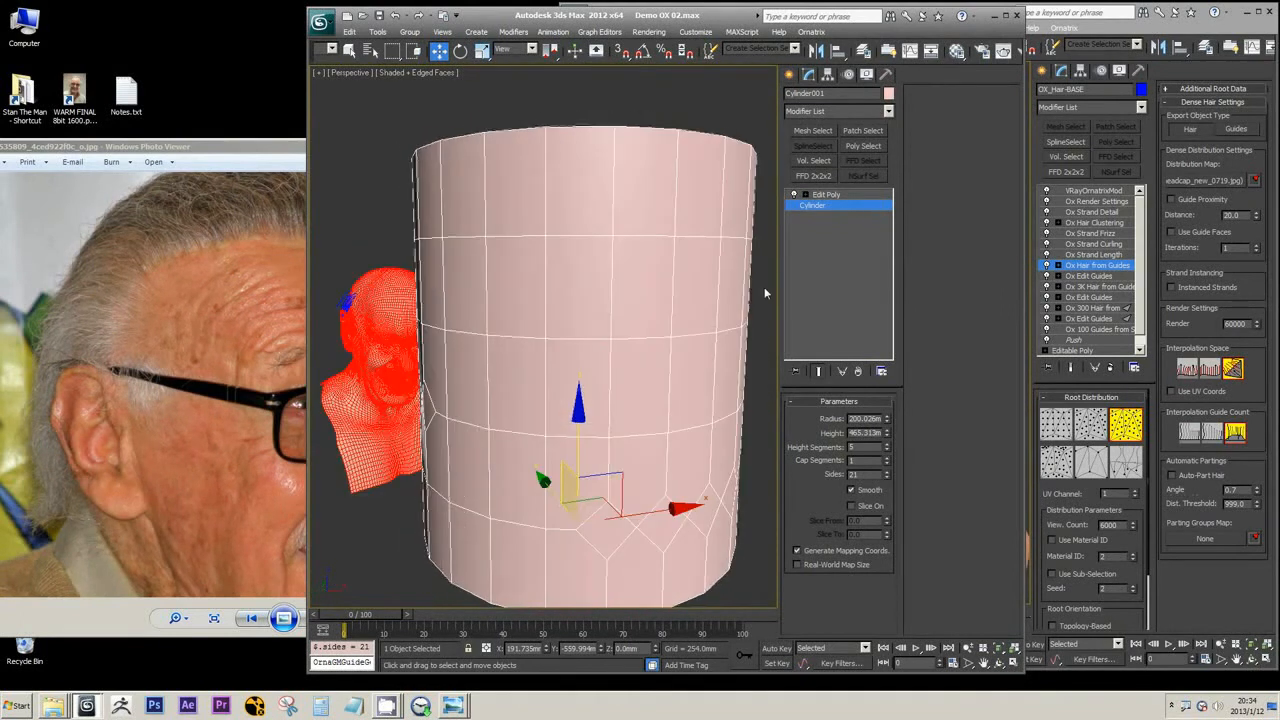
Step: Inspect the Edit Poly's vertices against the base Cylinder level and return to the modifier's top level
left_click(826, 195)
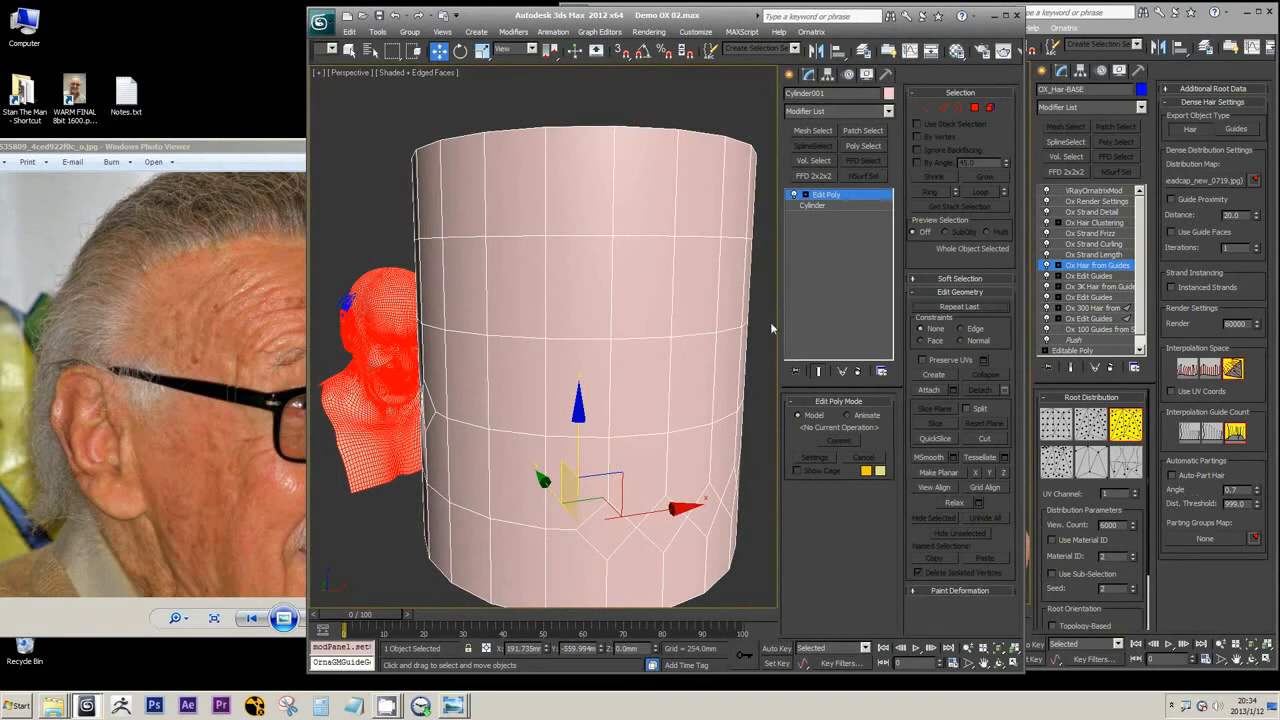
key("1")
left_click_drag(598, 419, 650, 425, "alt")
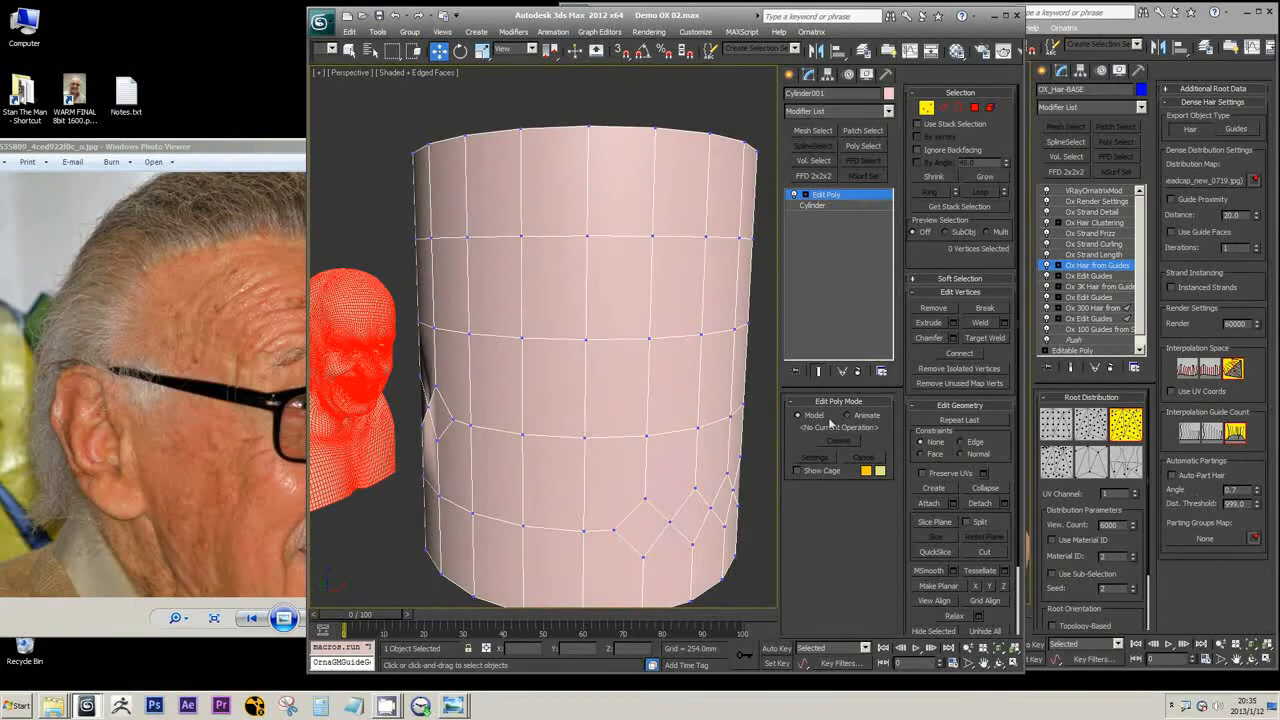
left_click(818, 205)
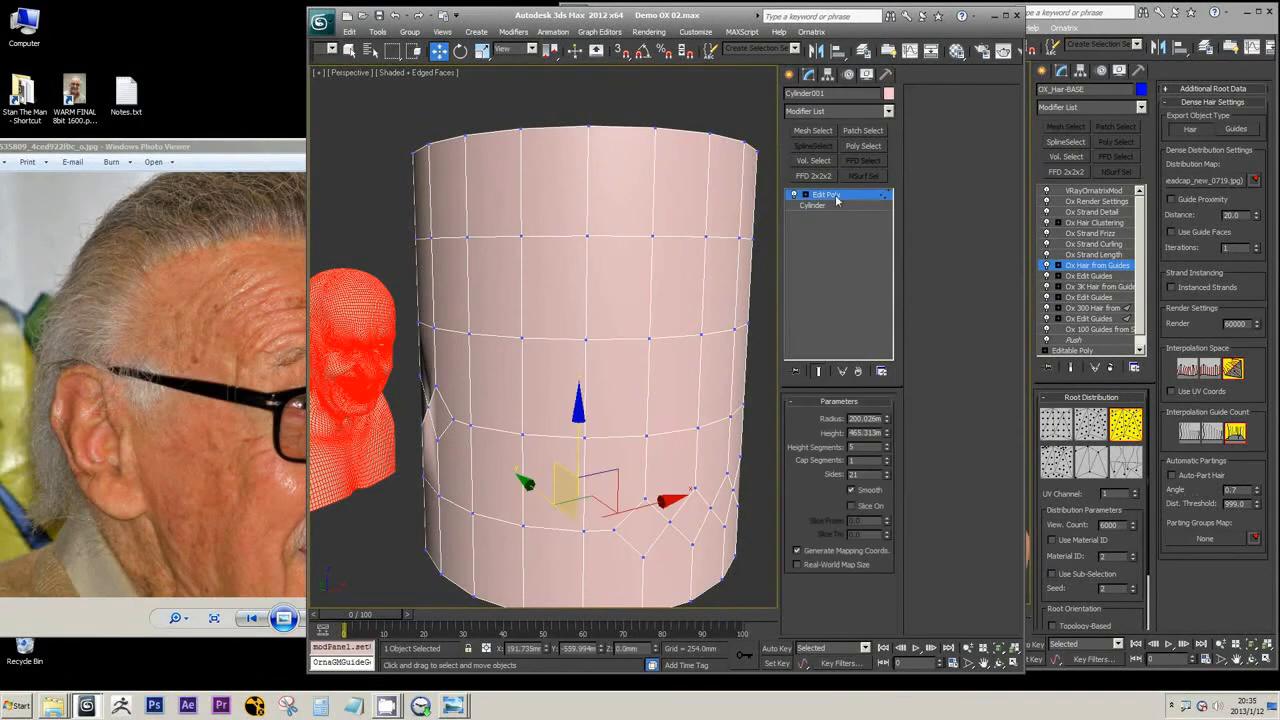
left_click(824, 195)
right_click(608, 336)
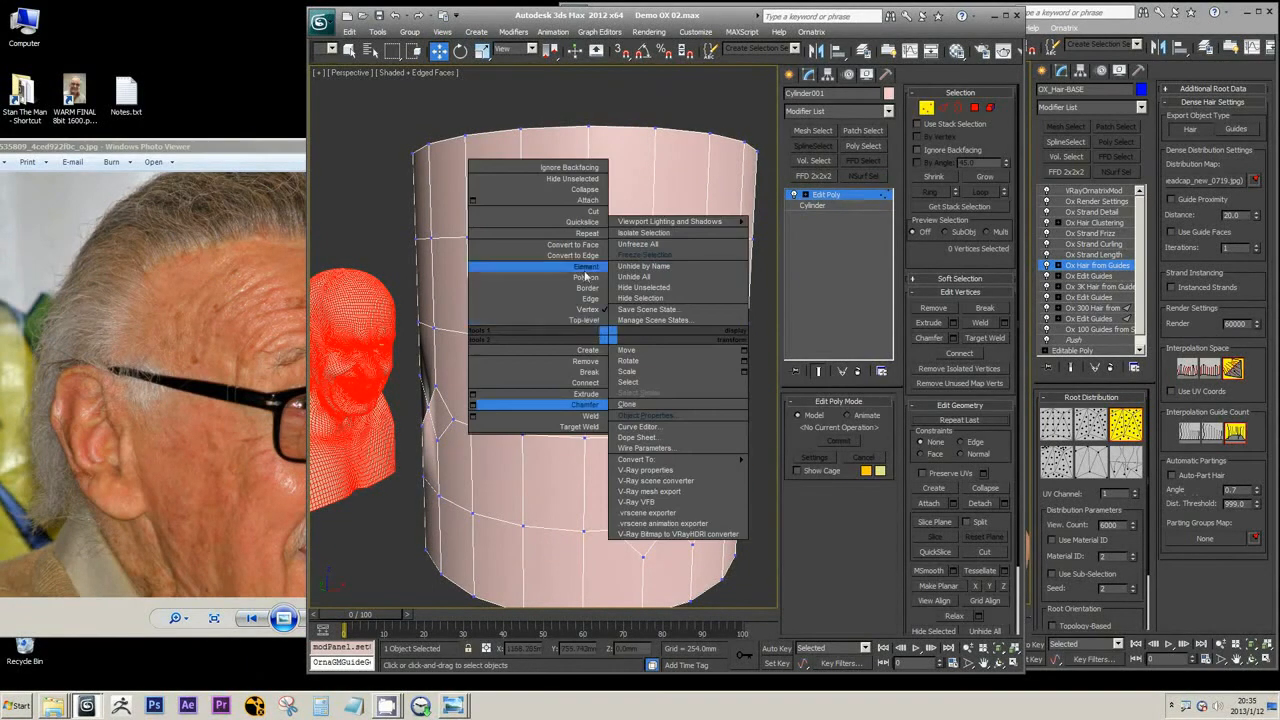
left_click(580, 320)
Step: Hide the cylinder test object
middle_click_drag(535, 366, 633, 301)
middle_click_drag(488, 285, 646, 357, "alt")
right_click(514, 290)
left_click(541, 254)
Step: Select the OX_Base head and turn off its upper two Ox Edit Guides modifiers and Ox 6k/60k Hair from Guides
scroll(600, 340, "up", 5)
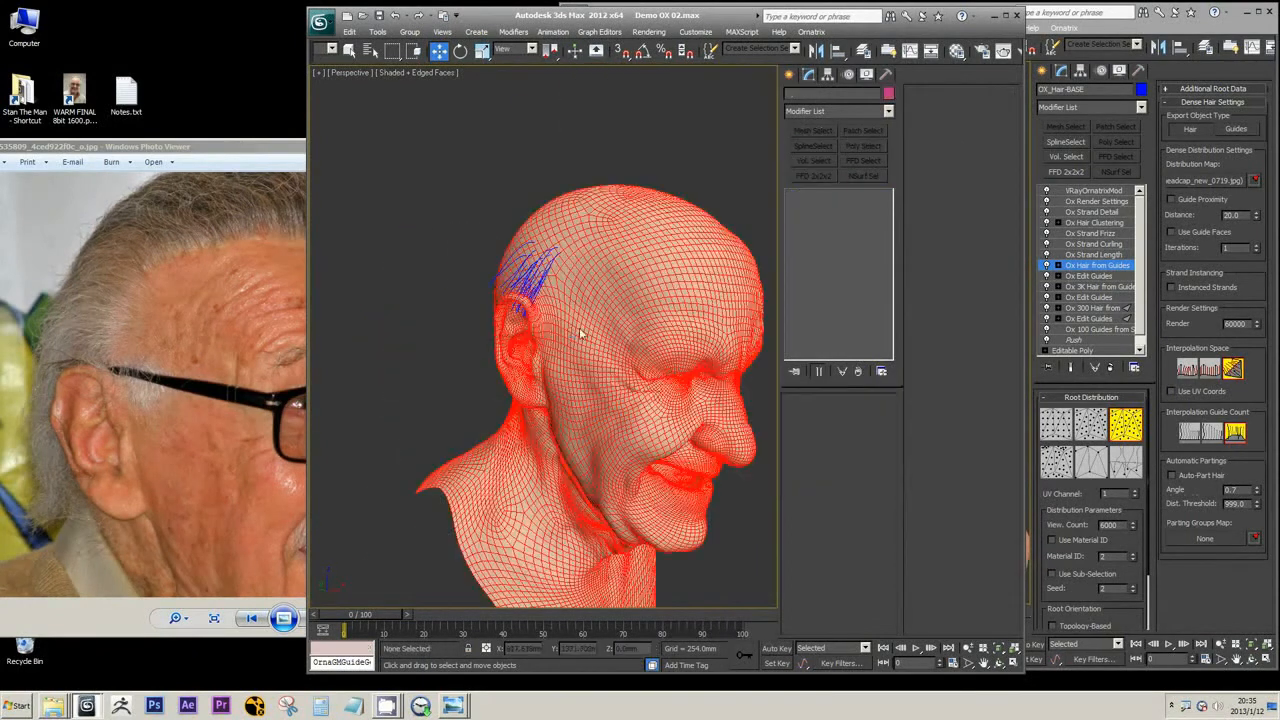
scroll(545, 285, "up", 5)
left_click(449, 211)
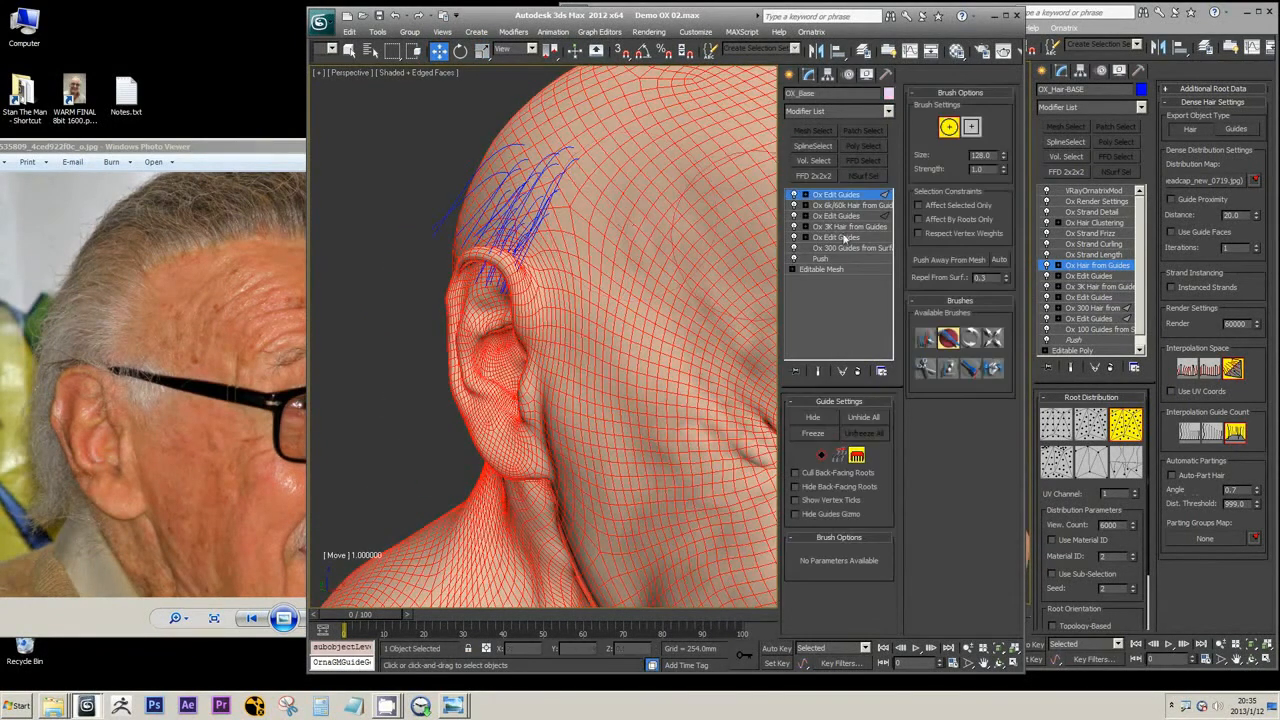
left_click(840, 248)
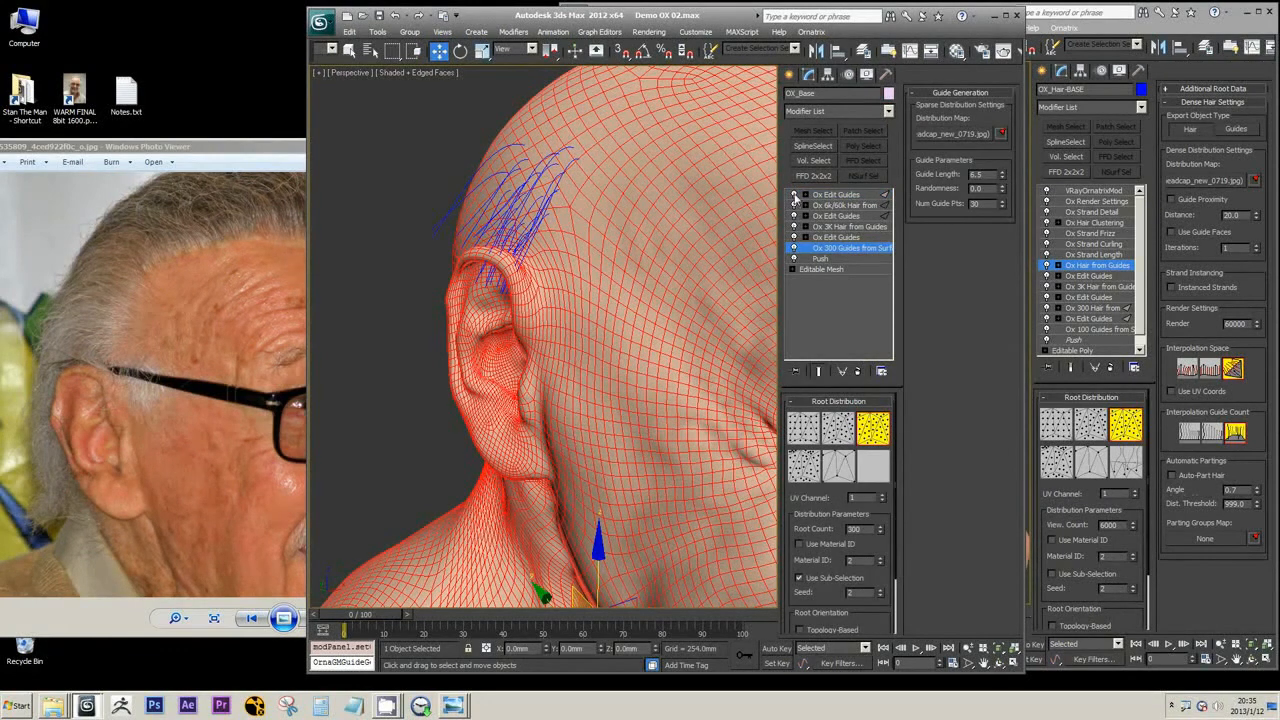
left_click(797, 203)
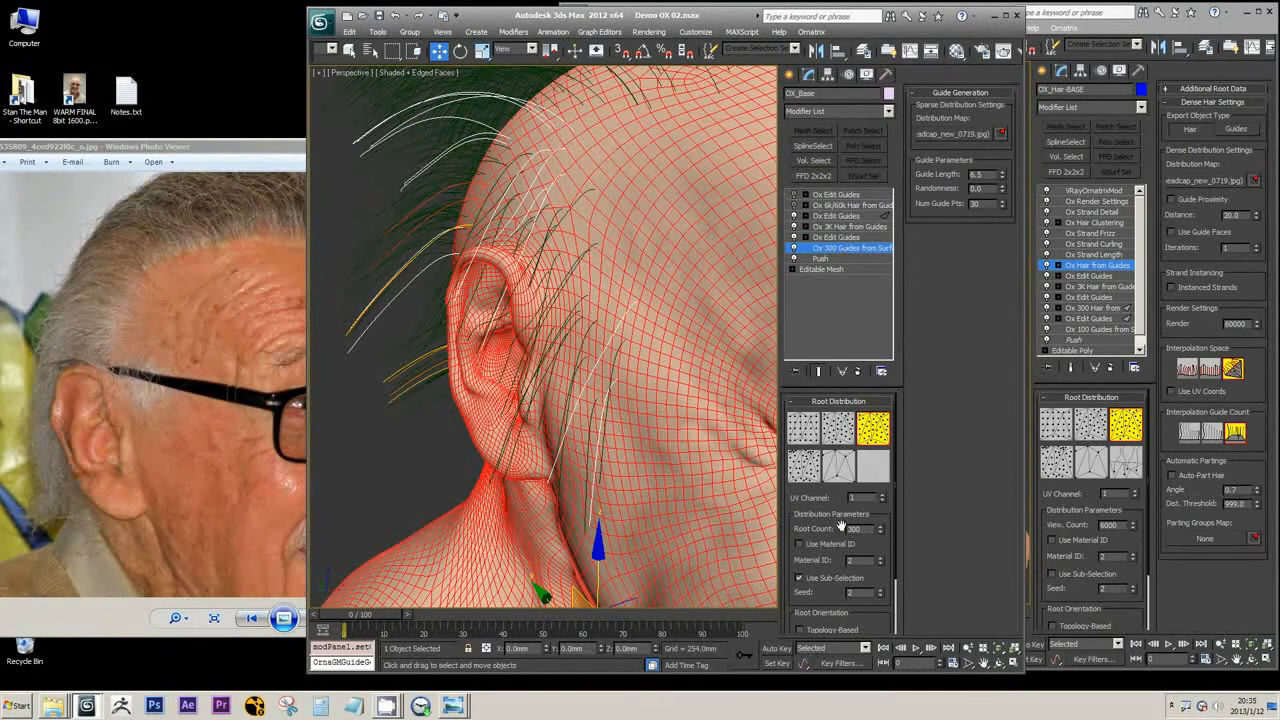
left_click(795, 217)
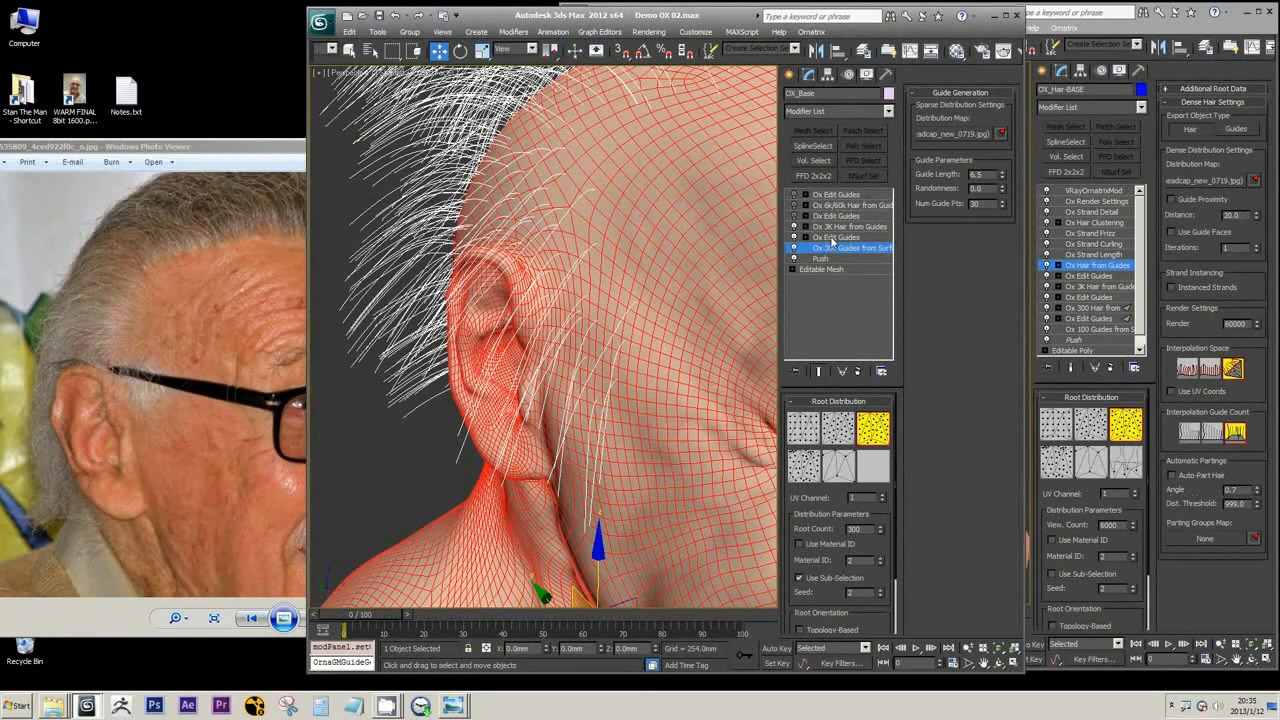
Step: Review the lowest Ox Edit Guides, Ox 300 Guides from Surface and Ox 3K Hair from Guides stages around the ear
left_click(832, 237)
left_click(834, 247)
left_click(828, 228)
middle_click_drag(617, 300, 690, 385, "alt")
scroll(680, 350, "down", 5)
scroll(680, 350, "up", 6)
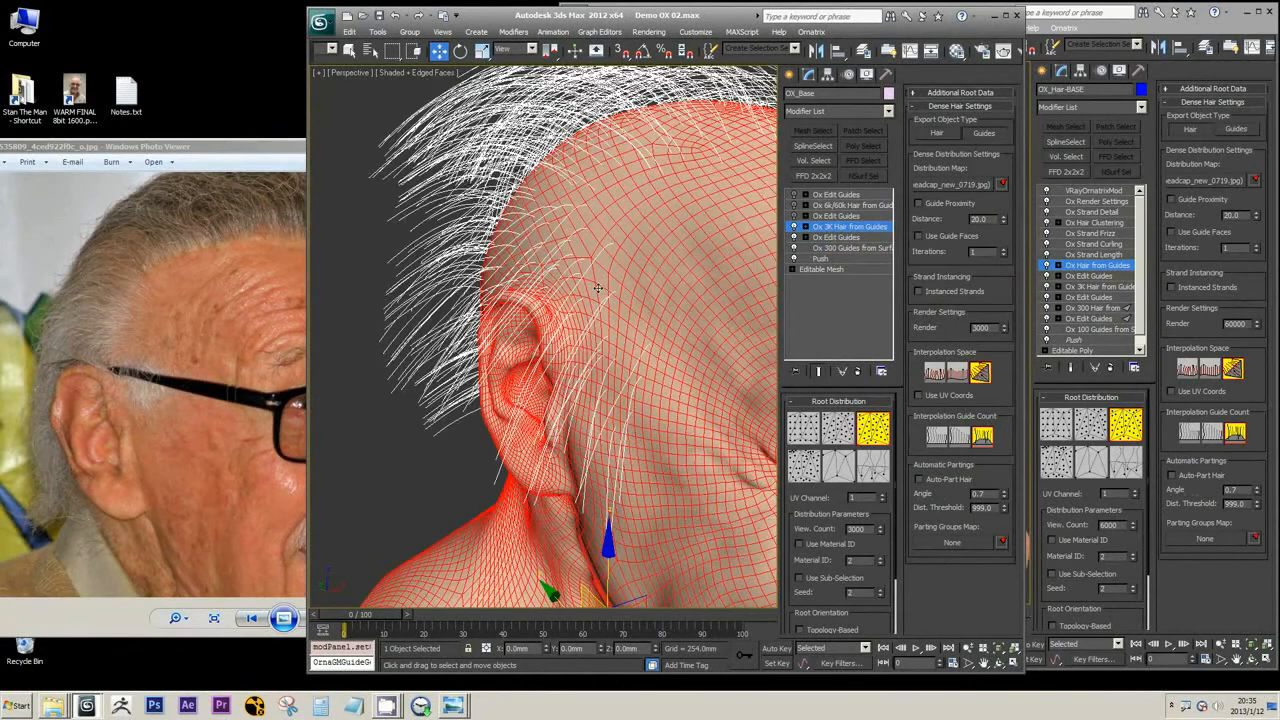
Step: Try a Root Count of 330 on Ox 300 Guides from Surface, examine the hair around the head, and restore the count to 300
left_click(834, 247)
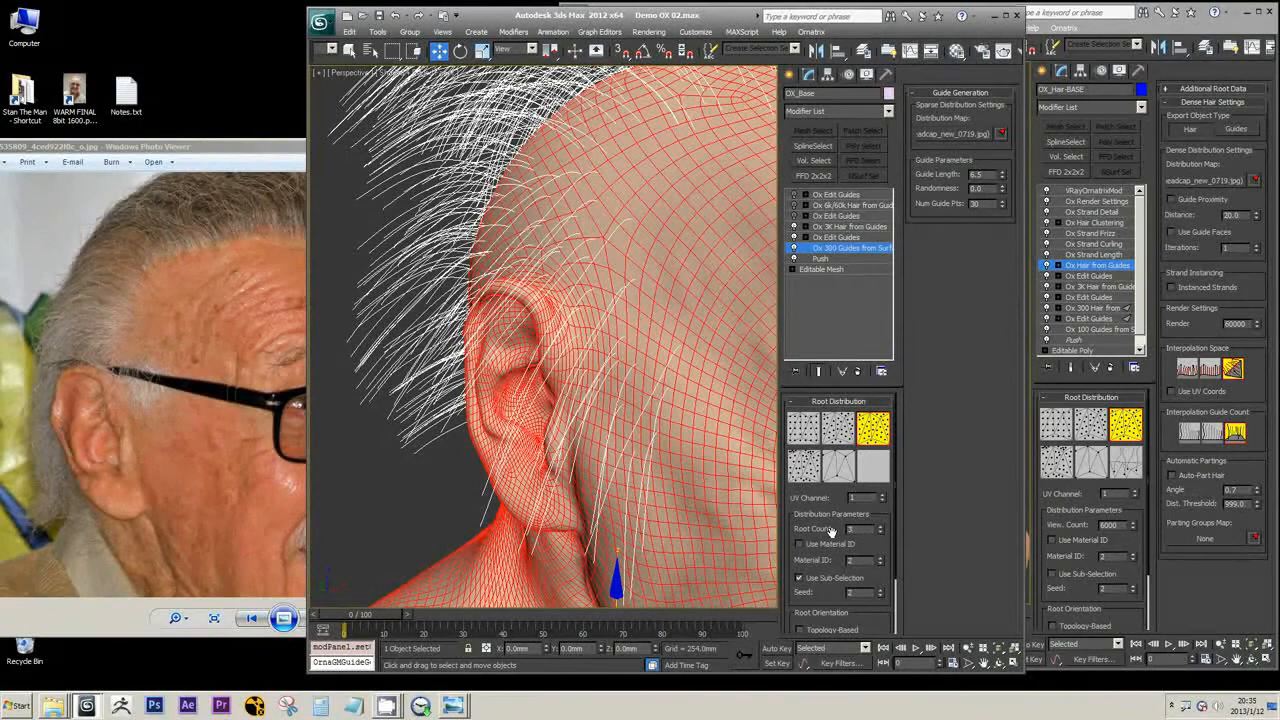
key("Return")
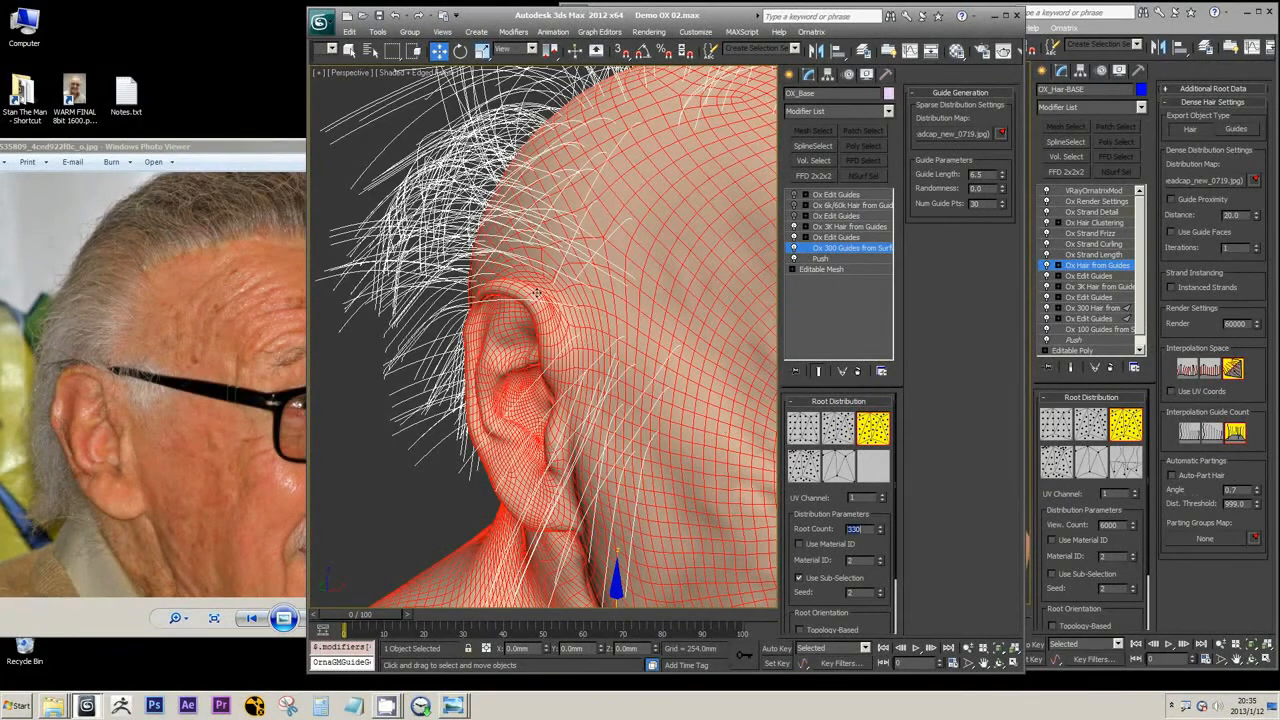
scroll(551, 297, "down", 2)
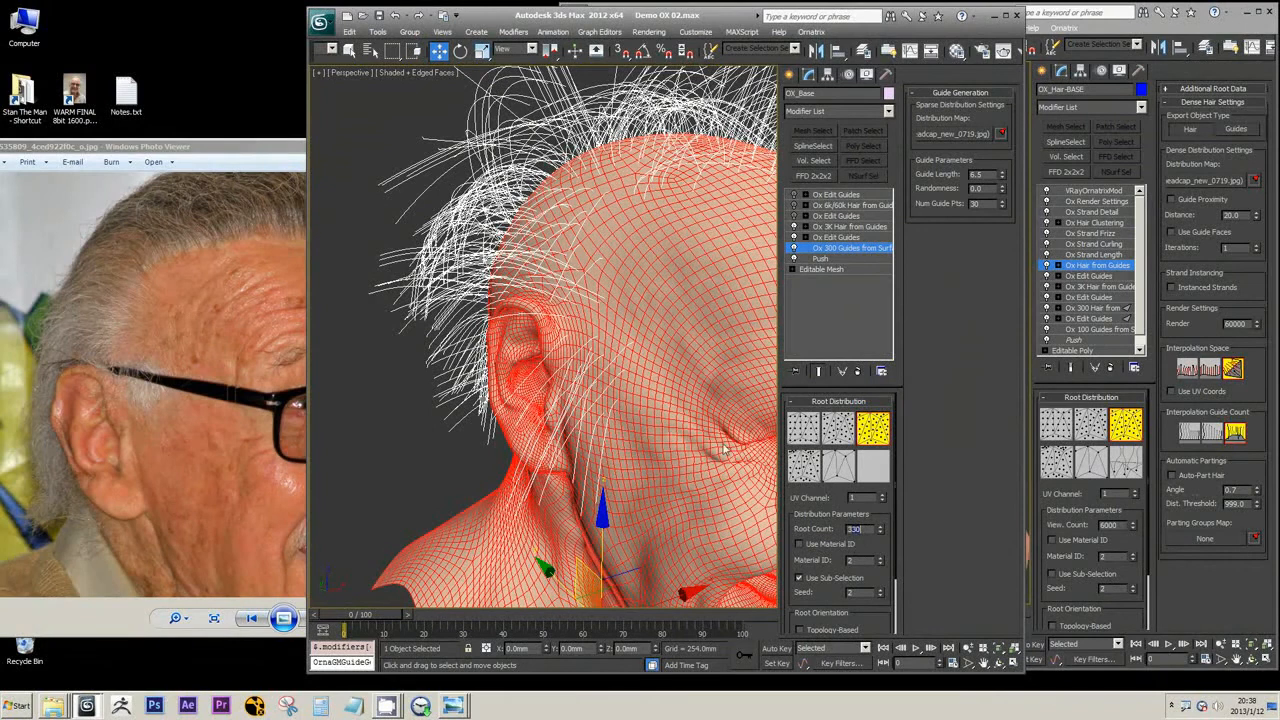
middle_click_drag(553, 269, 550, 328, "alt")
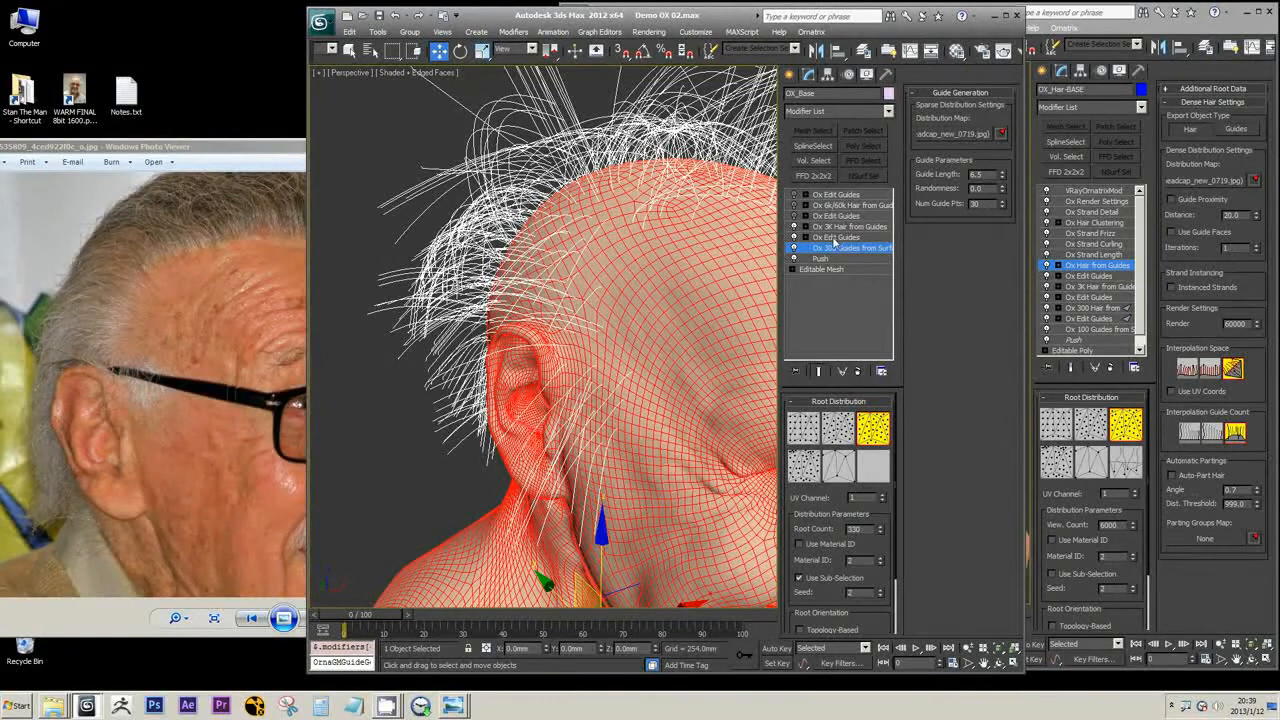
scroll(602, 240, "down", 4)
middle_click_drag(606, 242, 480, 235, "alt")
scroll(470, 250, "up", 3)
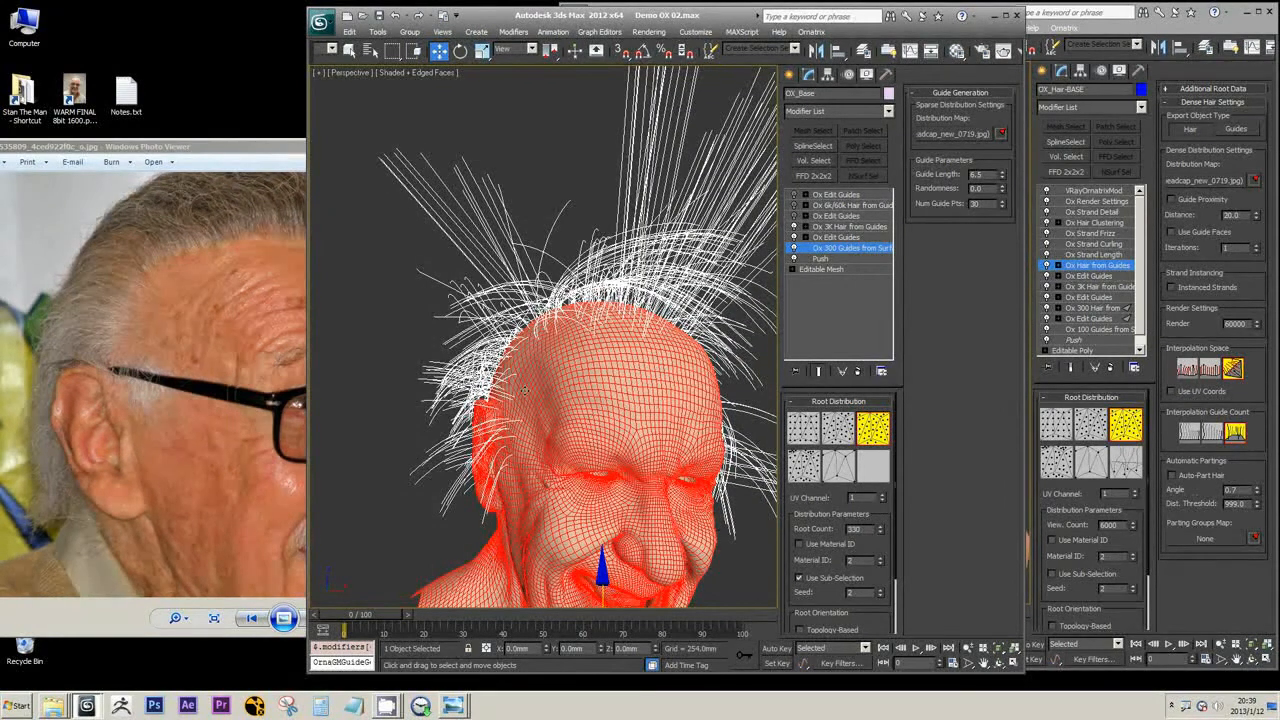
middle_click_drag(446, 269, 462, 276, "alt")
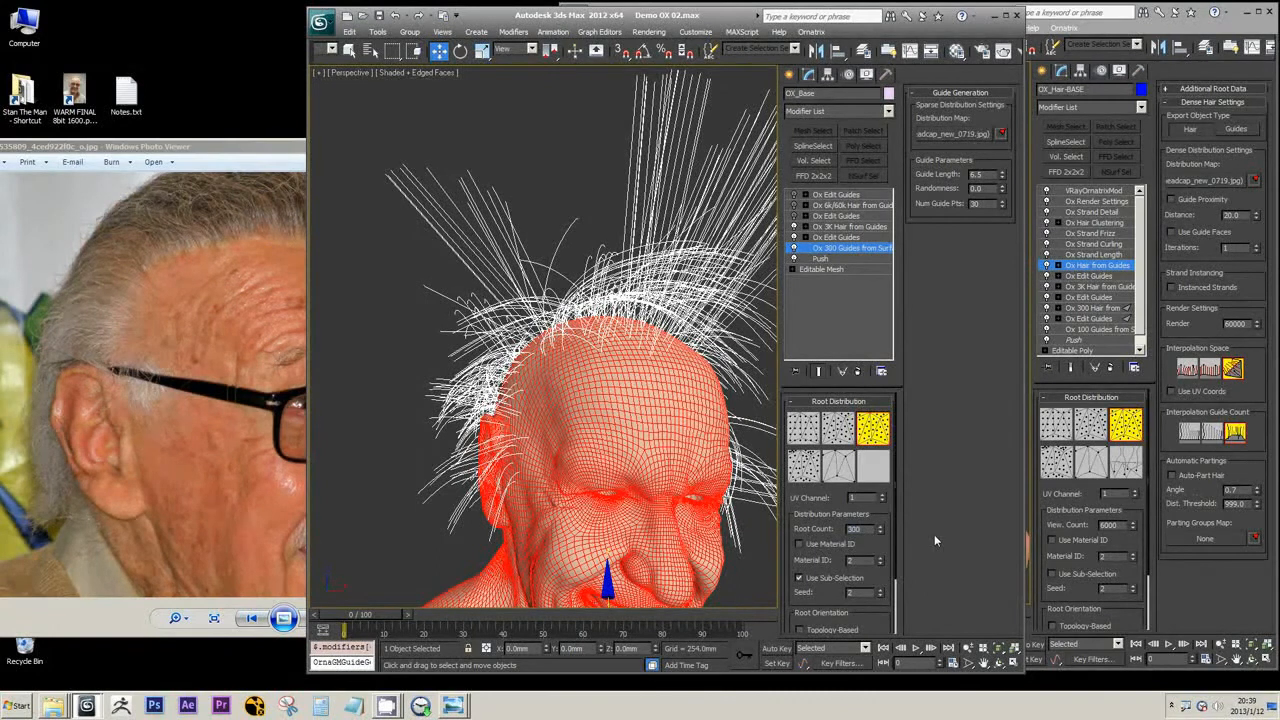
key("Return")
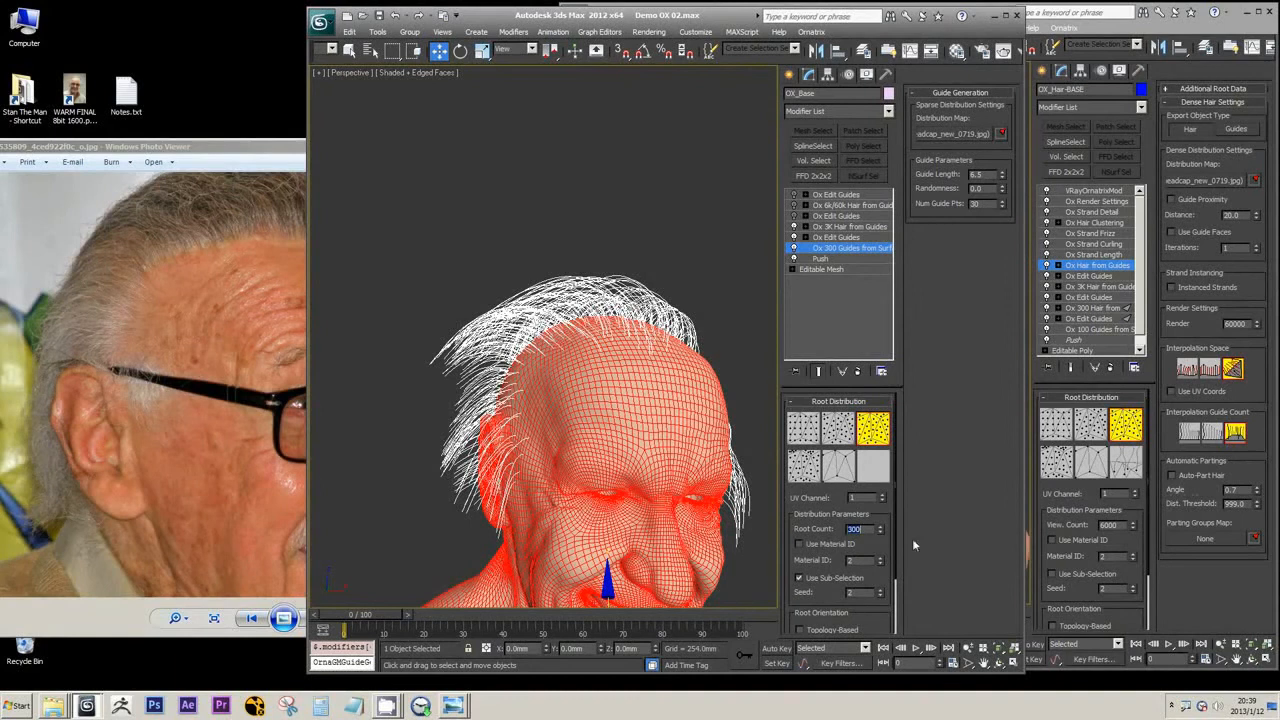
Step: Try Root Counts of 297, 291, 294, 312 and 282 on the surface guides, and set the count back to 300
type("297")
key("Return")
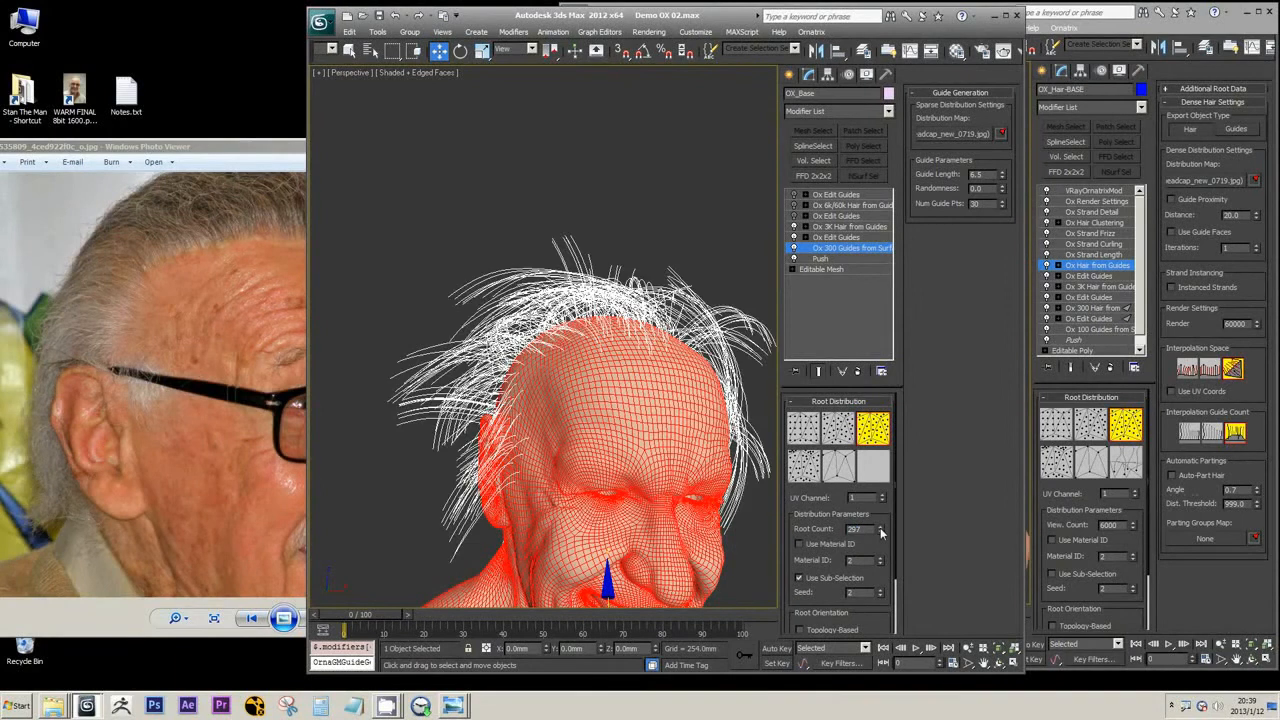
left_click(881, 532)
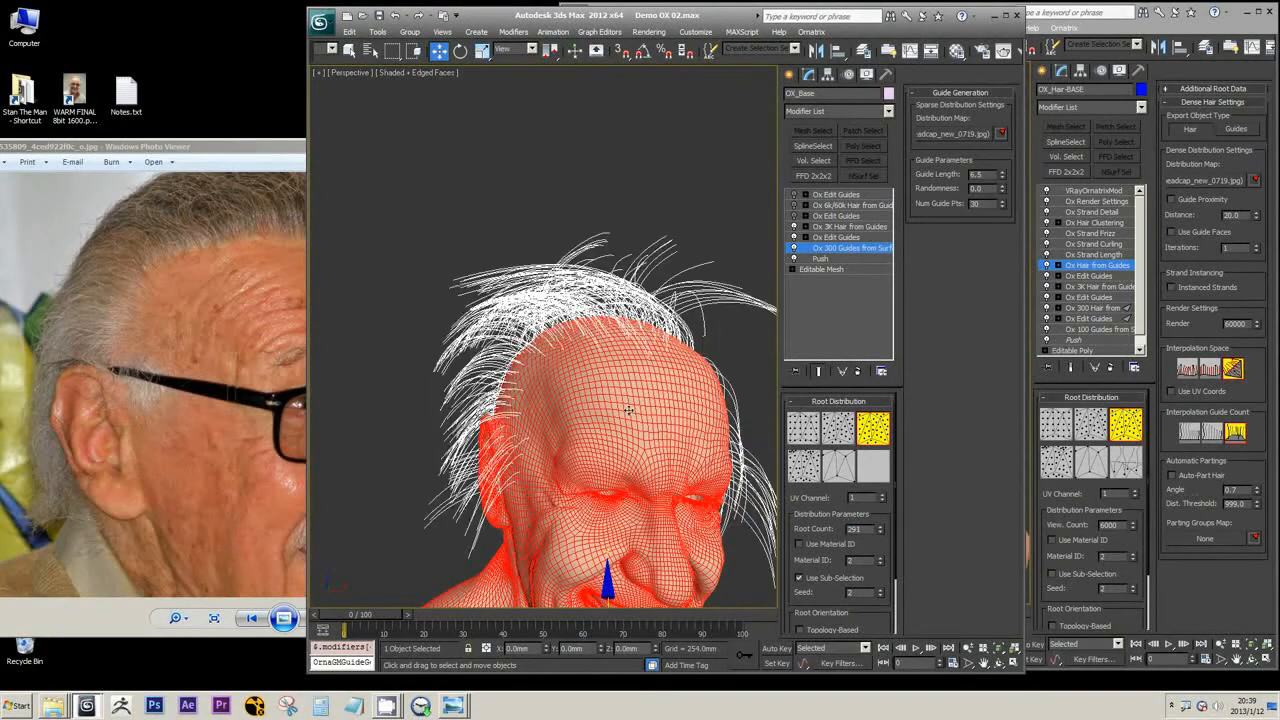
middle_click_drag(629, 410, 545, 416, "alt")
left_click(881, 532)
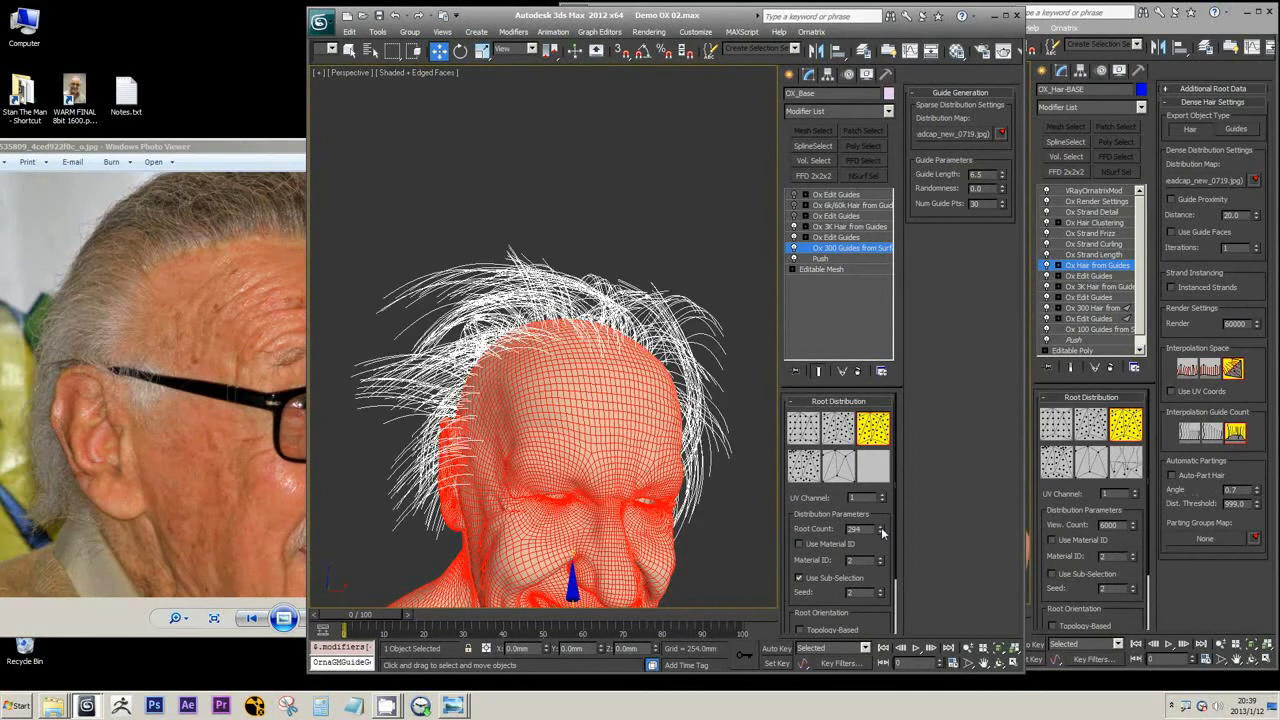
left_click(881, 532)
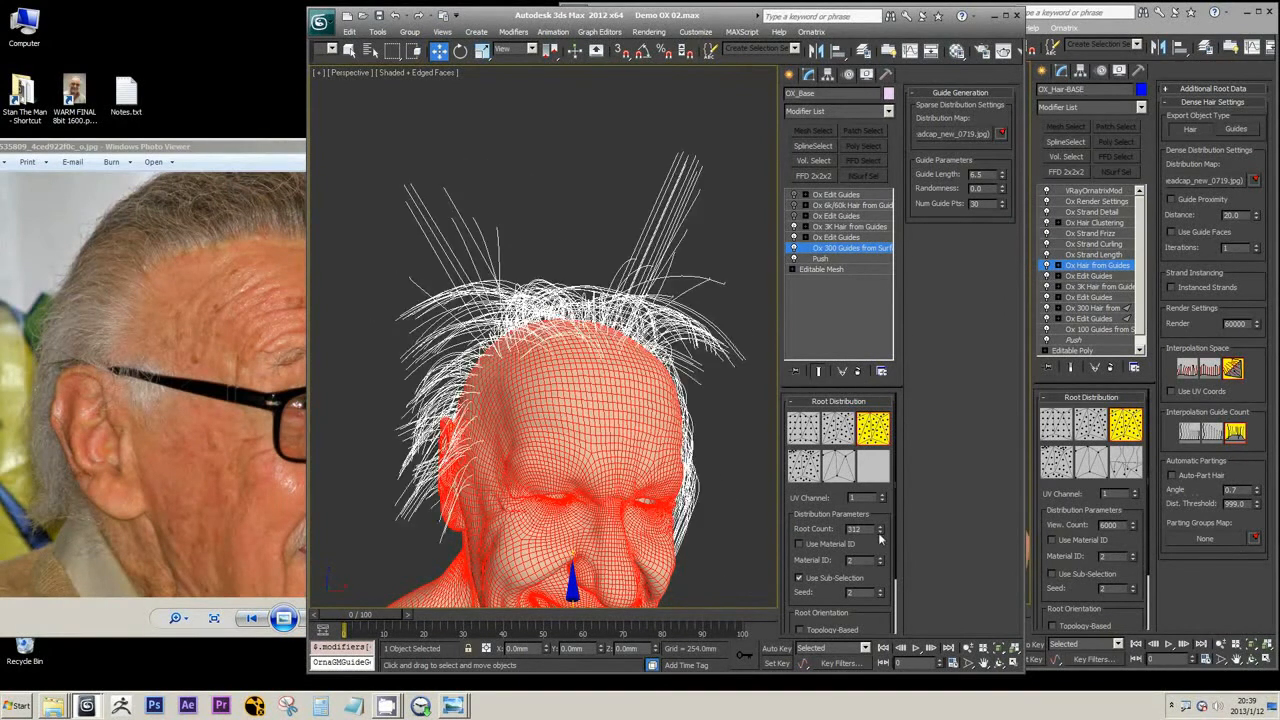
left_click(881, 532)
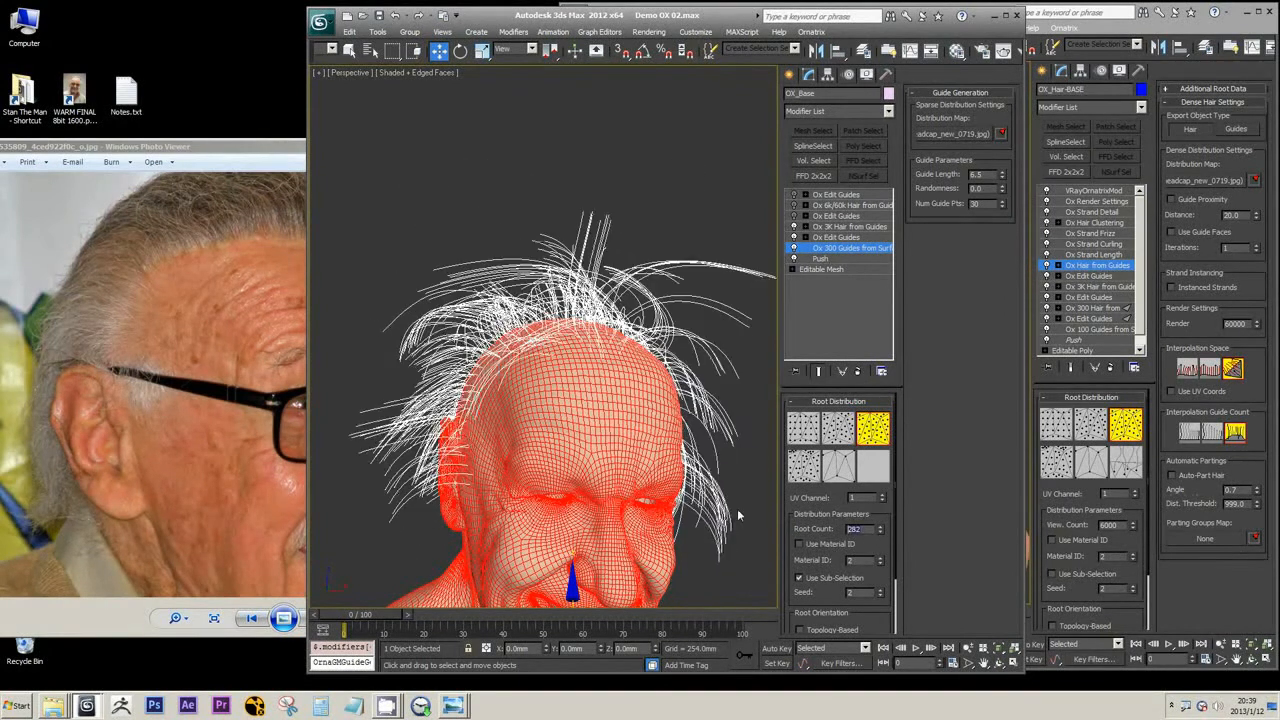
type("300")
key("Return")
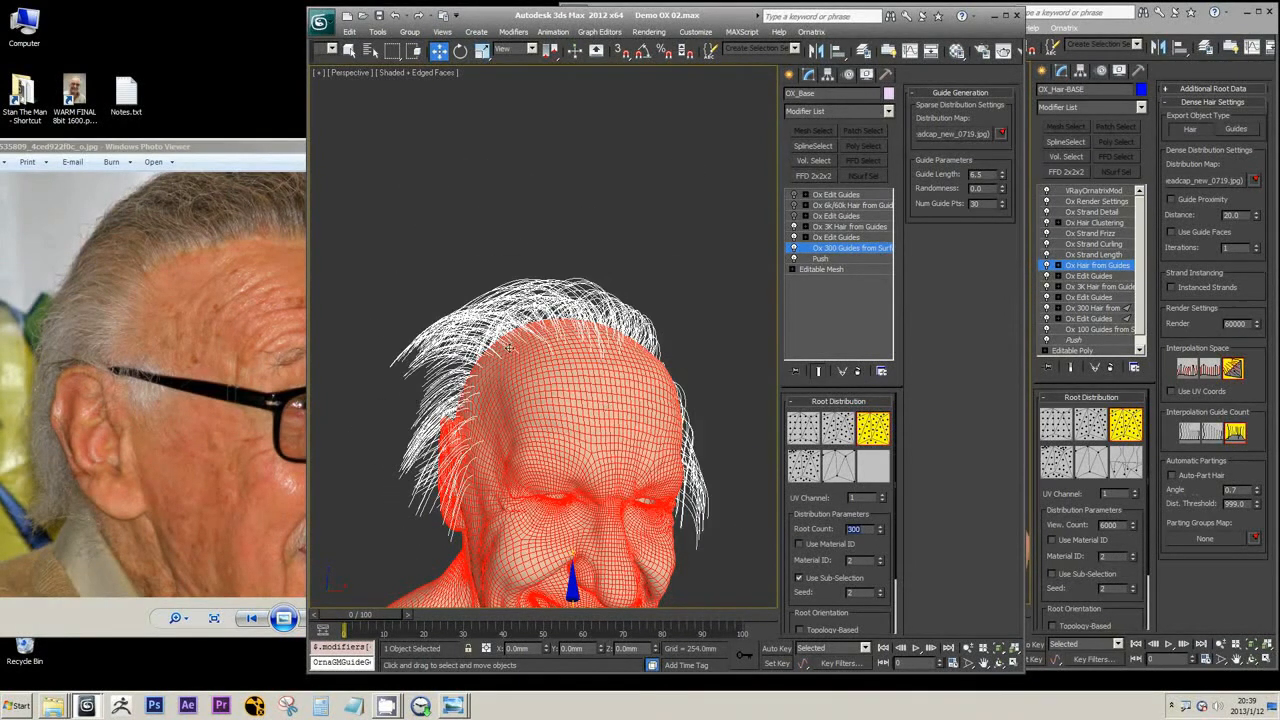
Step: Select the lowest Ox Edit Guides modifier on the head and save the scene
middle_click_drag(508, 347, 572, 323, "alt")
scroll(566, 319, "up", 5)
scroll(580, 323, "down", 3)
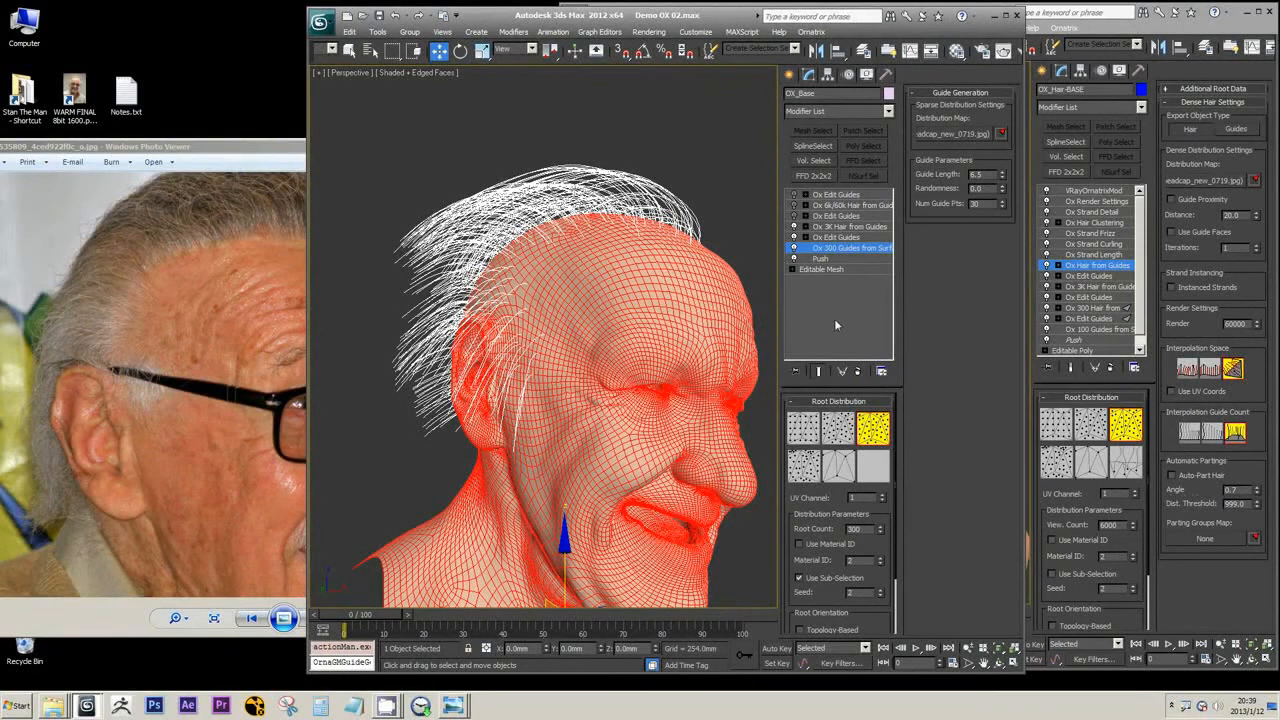
scroll(580, 312, "up", 4)
middle_click_drag(669, 304, 618, 327, "alt")
left_click(847, 240)
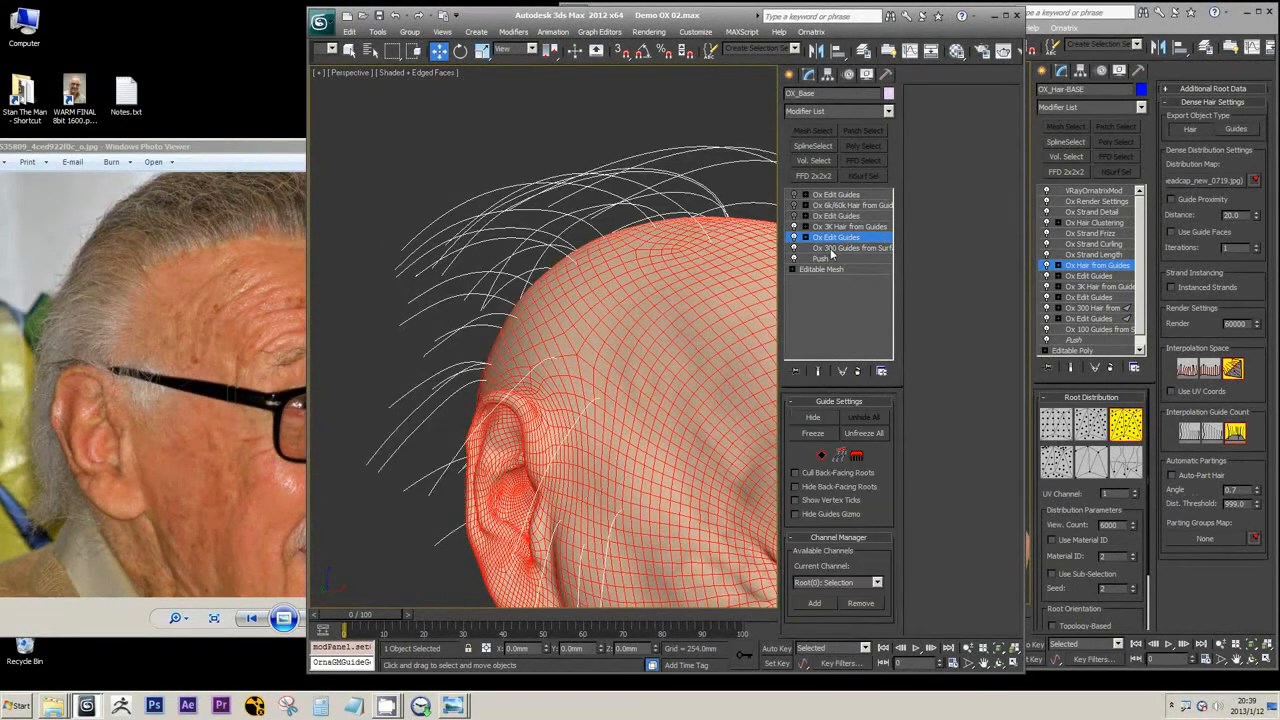
middle_click_drag(616, 346, 589, 373)
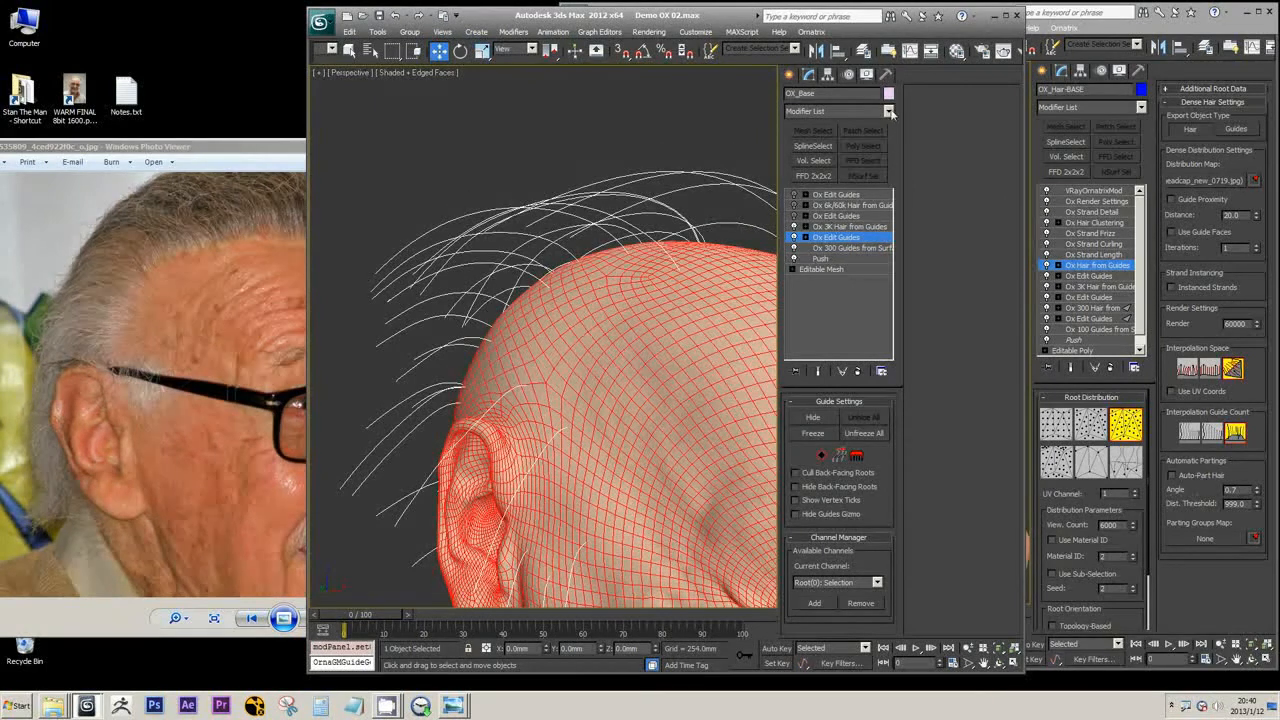
key("ctrl+s")
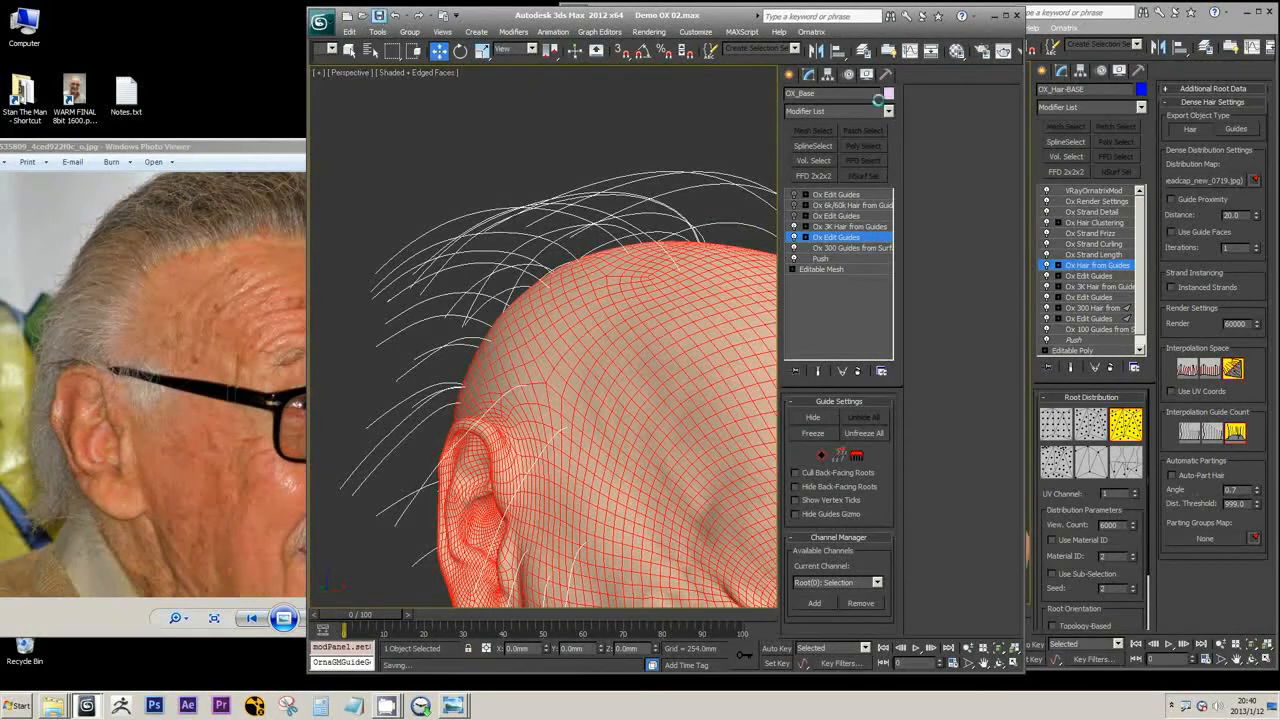
Step: Add an Ox Hair from Guides modifier directly above the lowest Ox Edit Guides
left_click(888, 111)
scroll(900, 280, "down", 10)
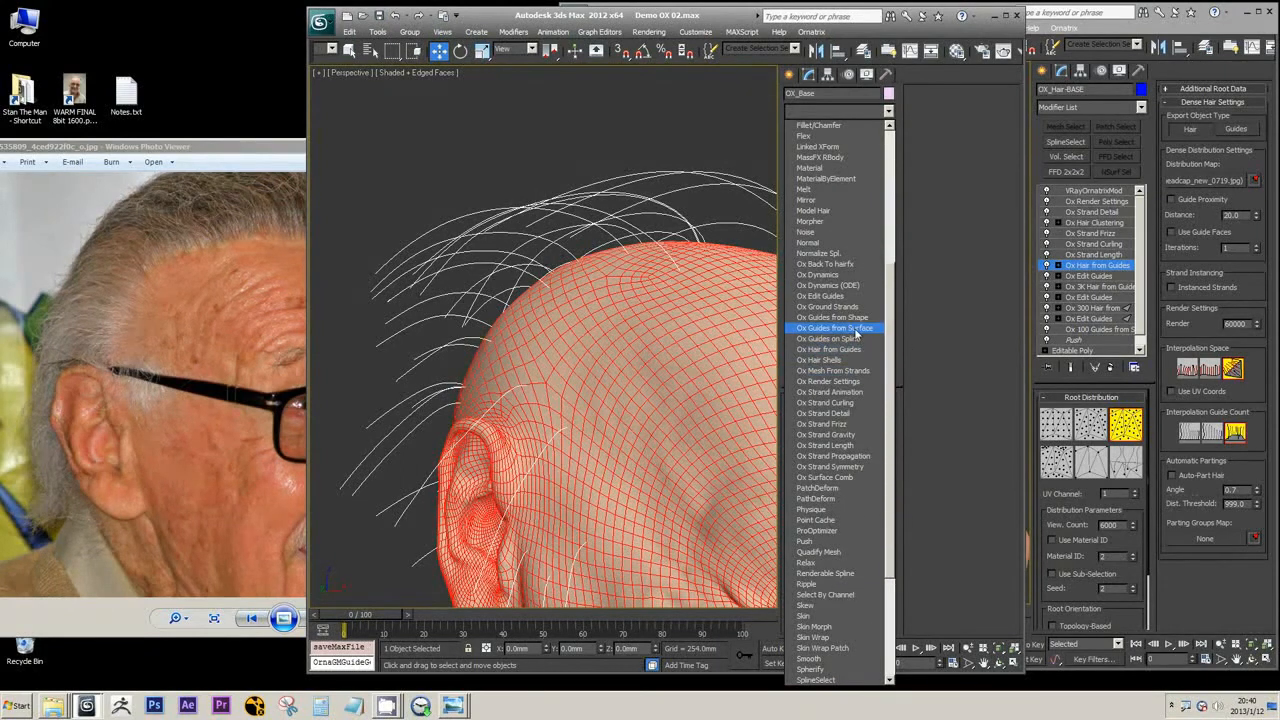
left_click(708, 22)
left_click(868, 111)
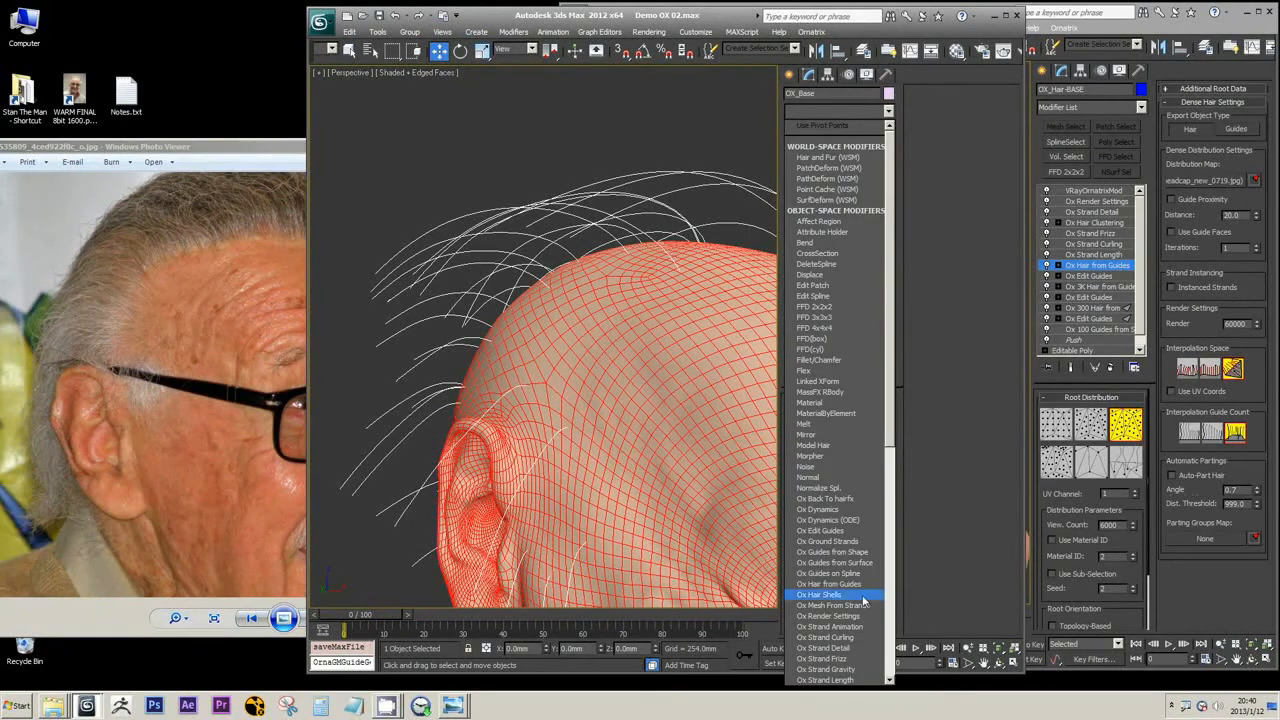
left_click(828, 583)
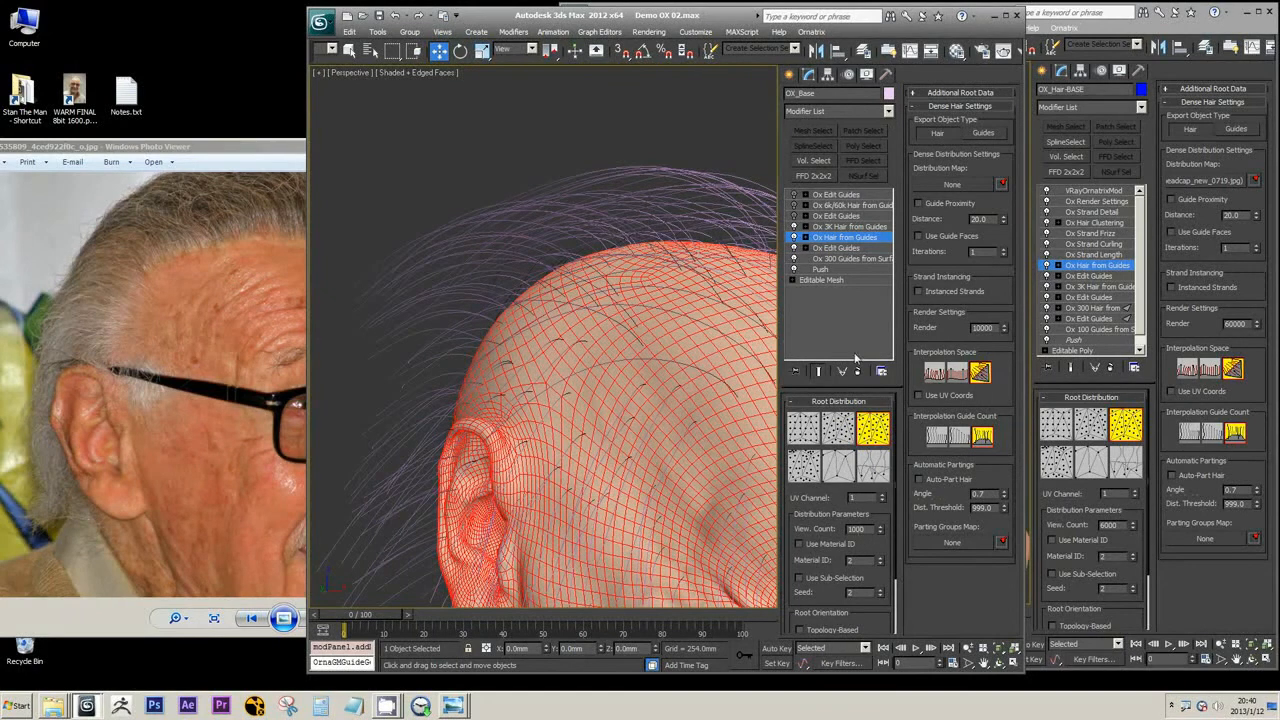
Step: Set the new Ox Hair from Guides modifier's View. Count to 400
left_click_drag(860, 528, 807, 530)
type("400")
key("Return")
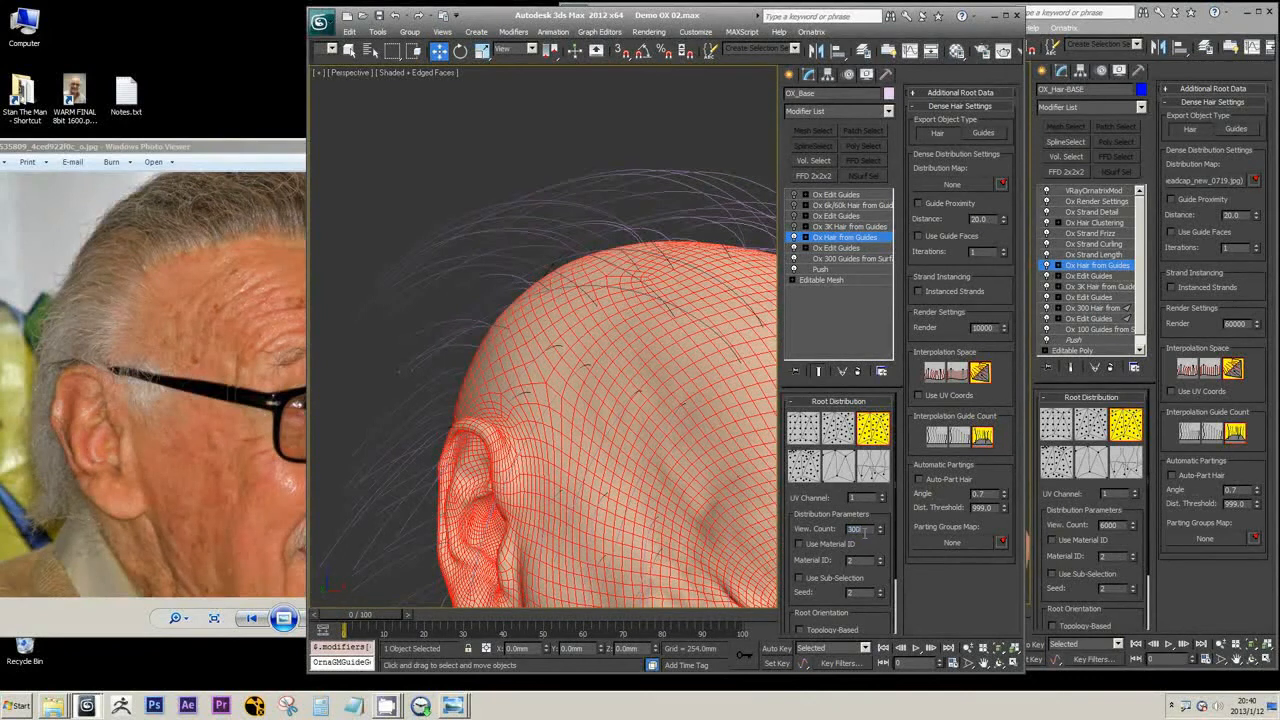
Step: Compare the hair with the new Ox Hair from Guides on and off, and set its export object type to Guides
left_click(795, 240)
left_click(795, 240)
left_click(795, 240)
left_click(795, 240)
left_click(795, 240)
left_click(795, 240)
left_click(985, 133)
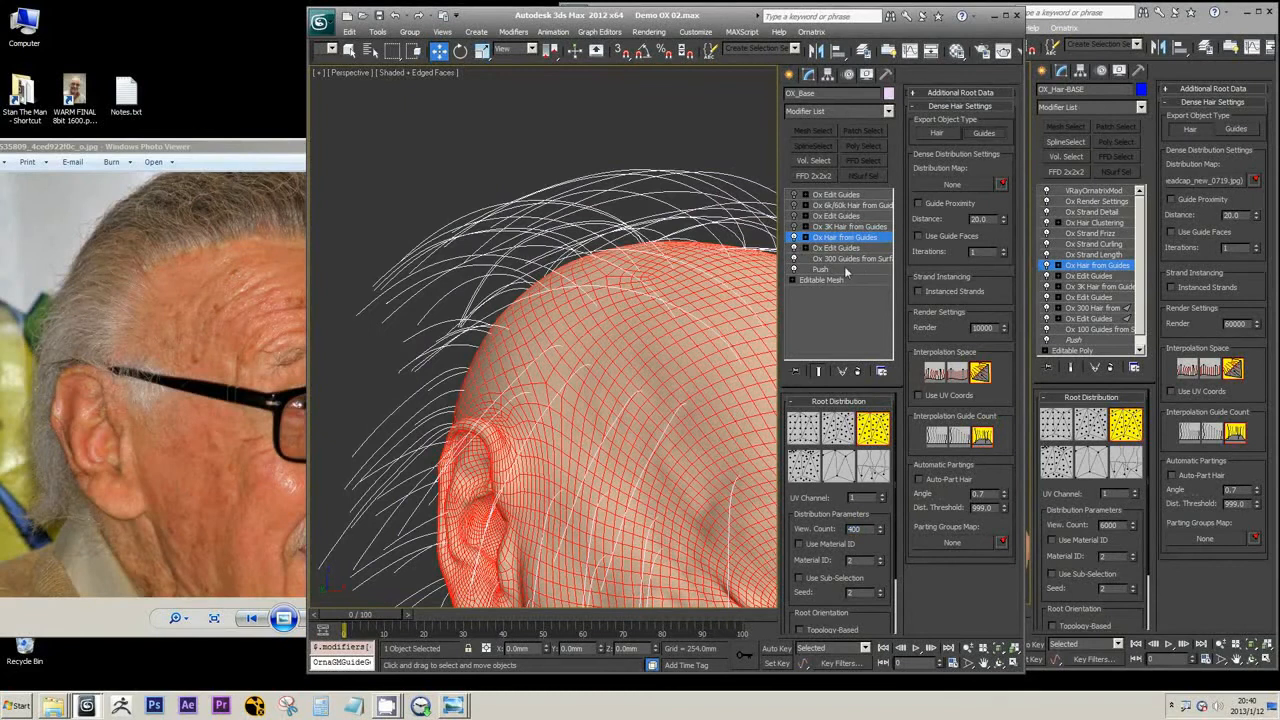
Step: Add an Ox Edit Guides modifier above the new Ox Hair from Guides
left_click(886, 110)
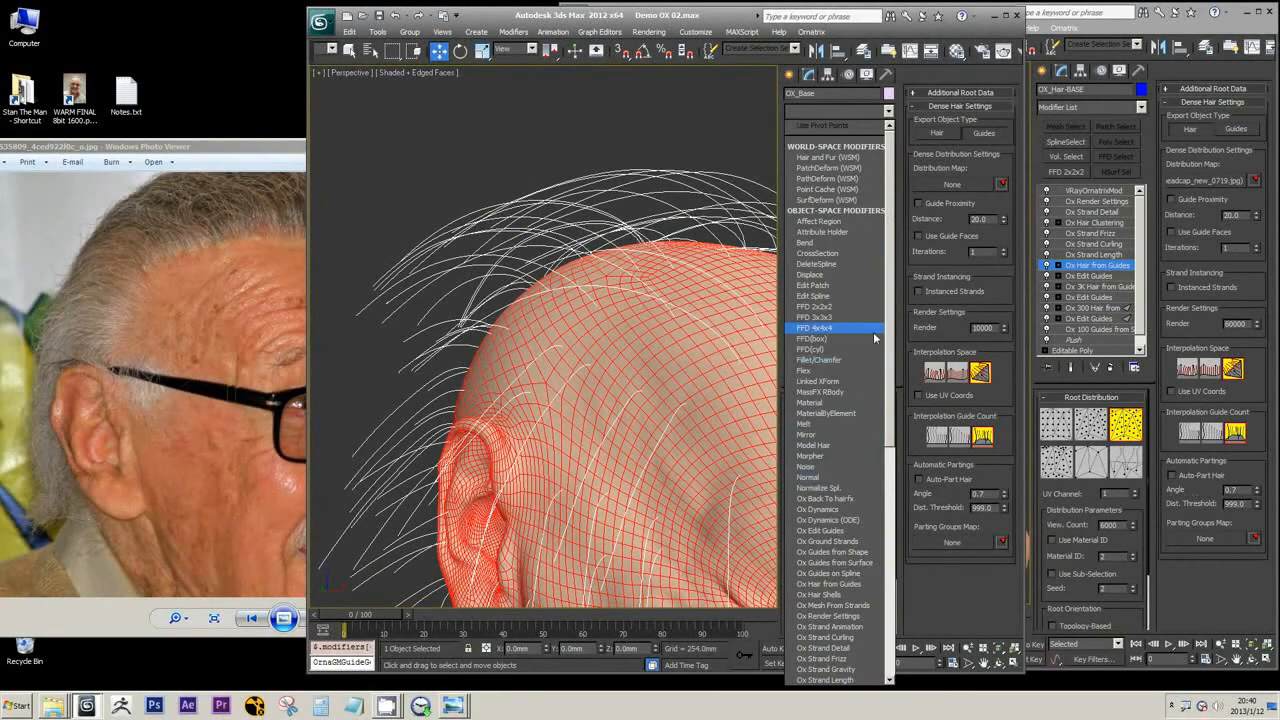
scroll(893, 408, "down", 3)
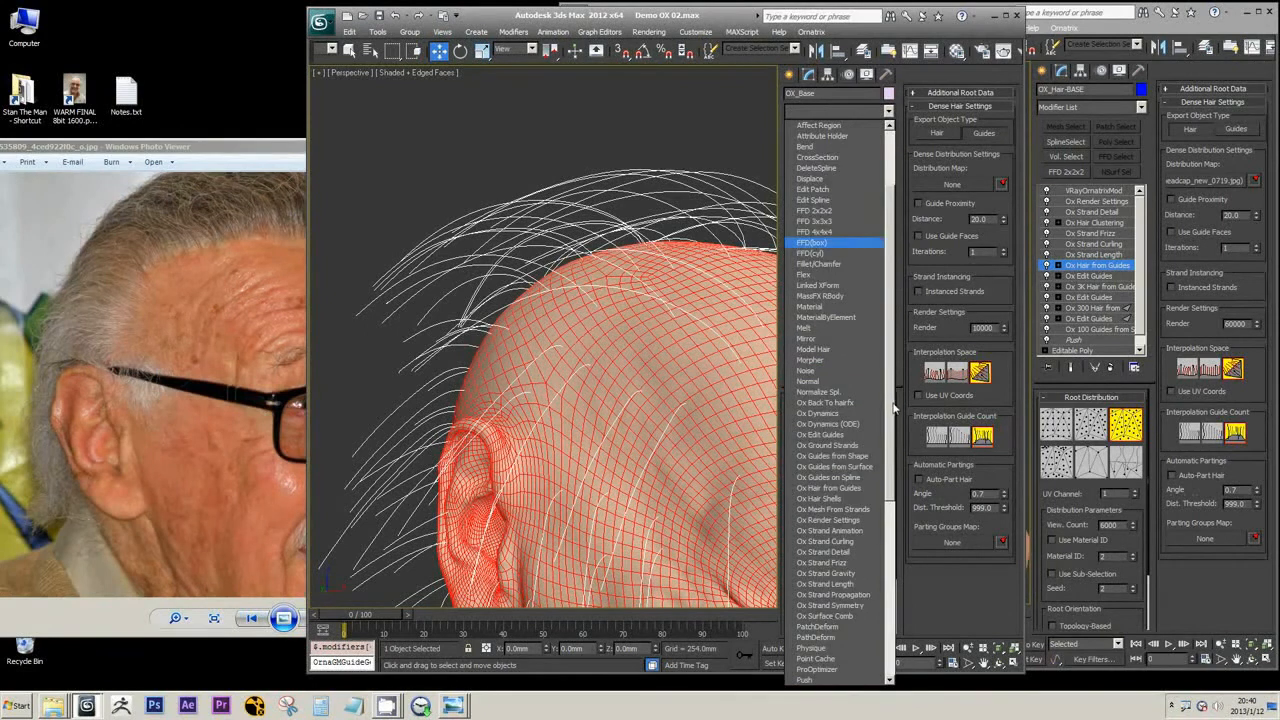
left_click(834, 437)
Step: Review the Ox 3K Hair from Guides, new Ox Edit Guides and Ox 6k/60k Hair from Guides stages, including the render count
left_click(845, 226)
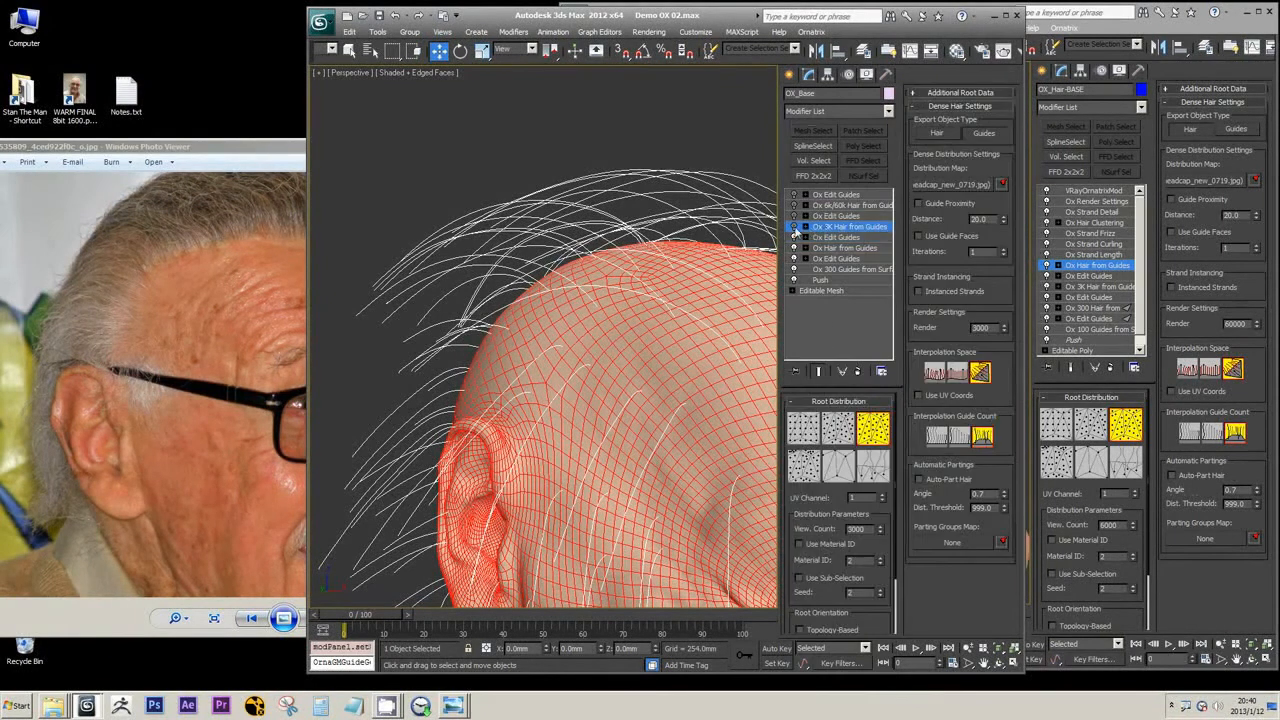
scroll(611, 361, "down", 5)
middle_click_drag(669, 334, 572, 378, "alt")
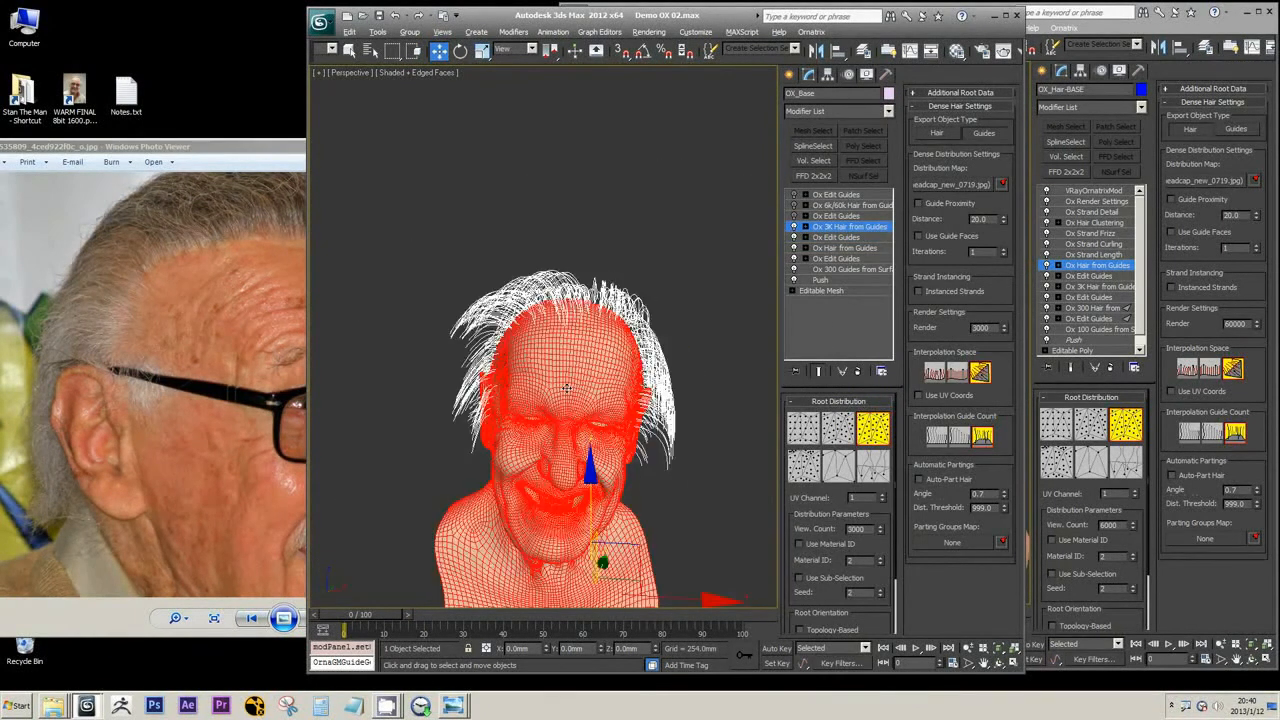
scroll(560, 385, "up", 4)
scroll(579, 381, "down", 2)
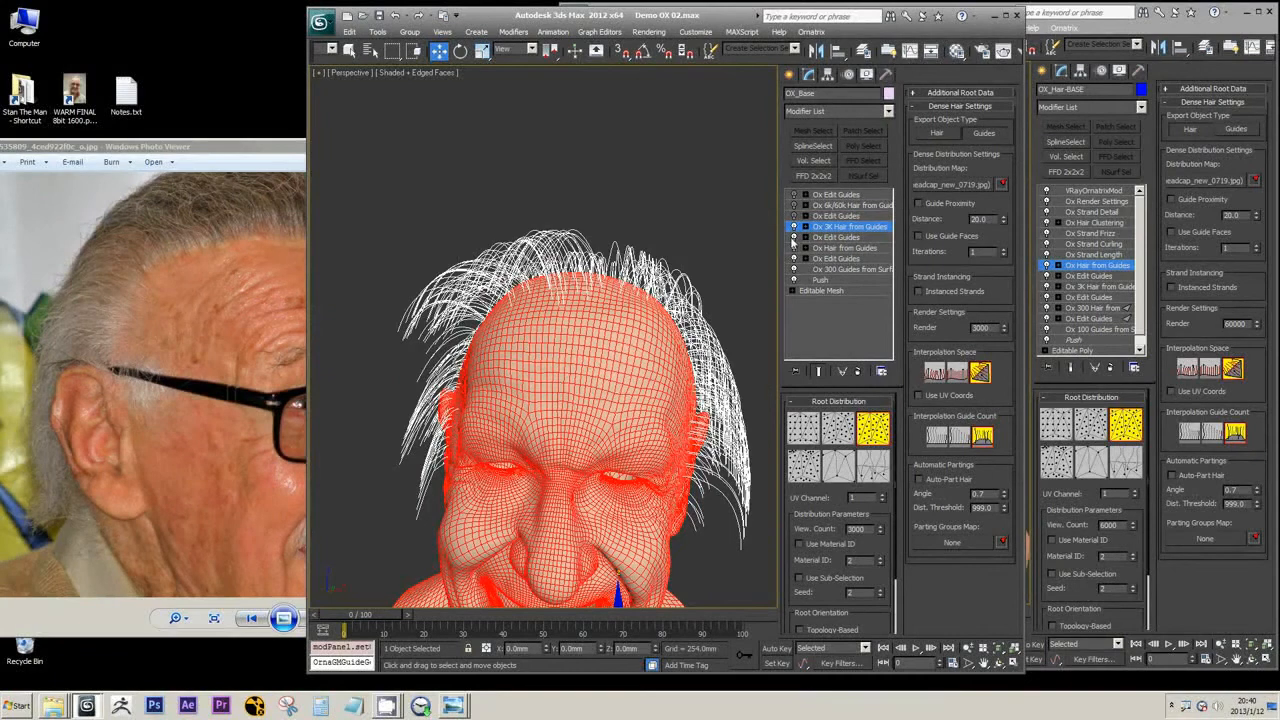
left_click(798, 240)
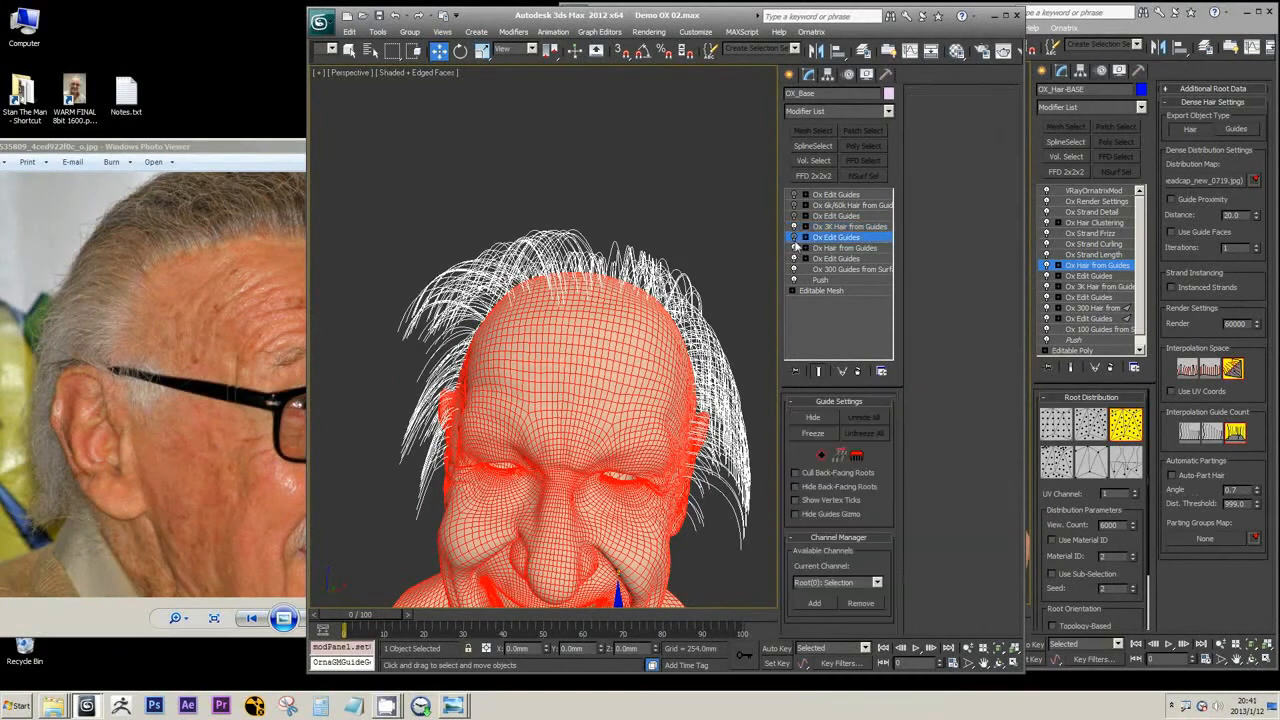
left_click(848, 228)
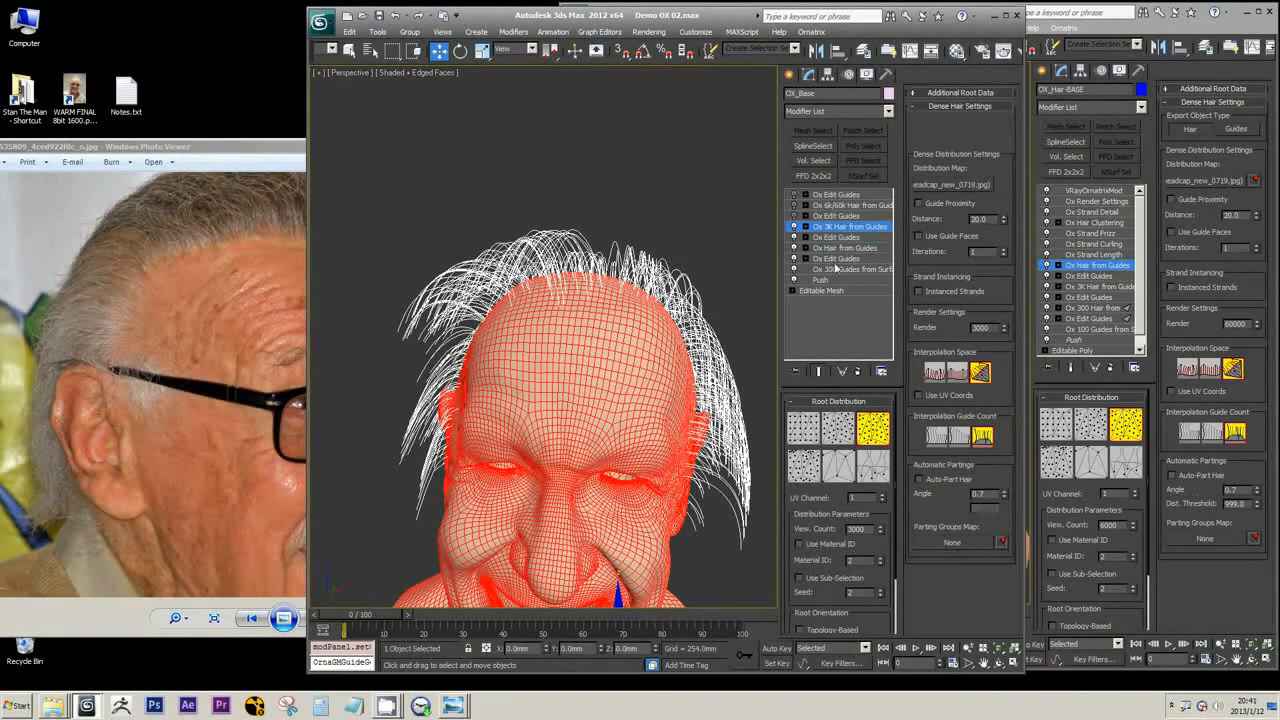
left_click(836, 207)
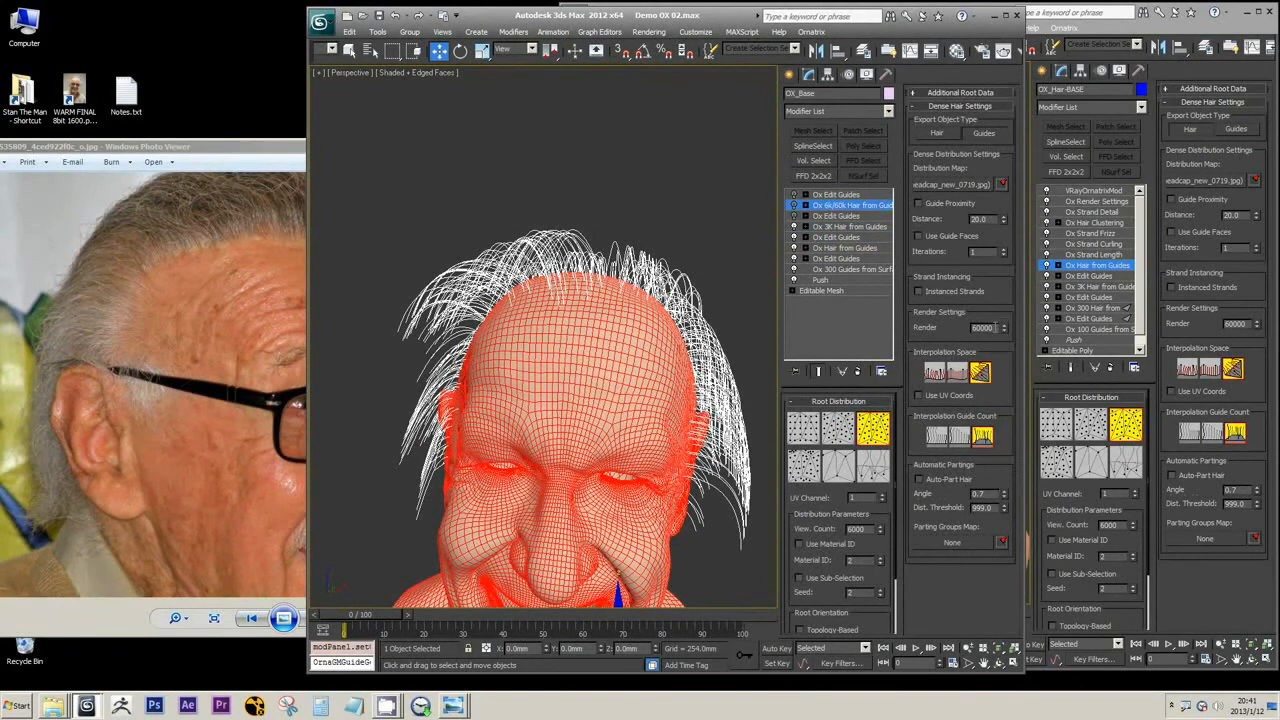
left_click_drag(996, 328, 929, 331)
Step: Turn off the remaining active modifiers above Ox 300 Guides from Surface
left_click(796, 227)
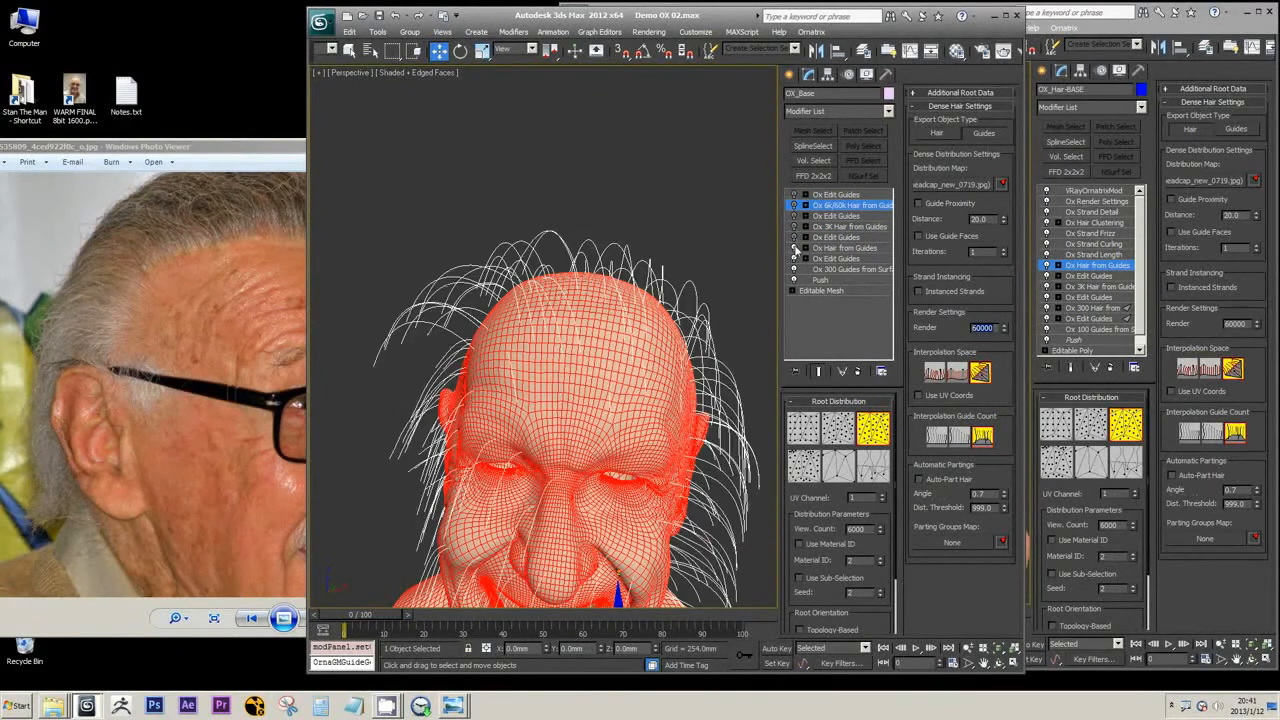
left_click(795, 259)
left_click(795, 260)
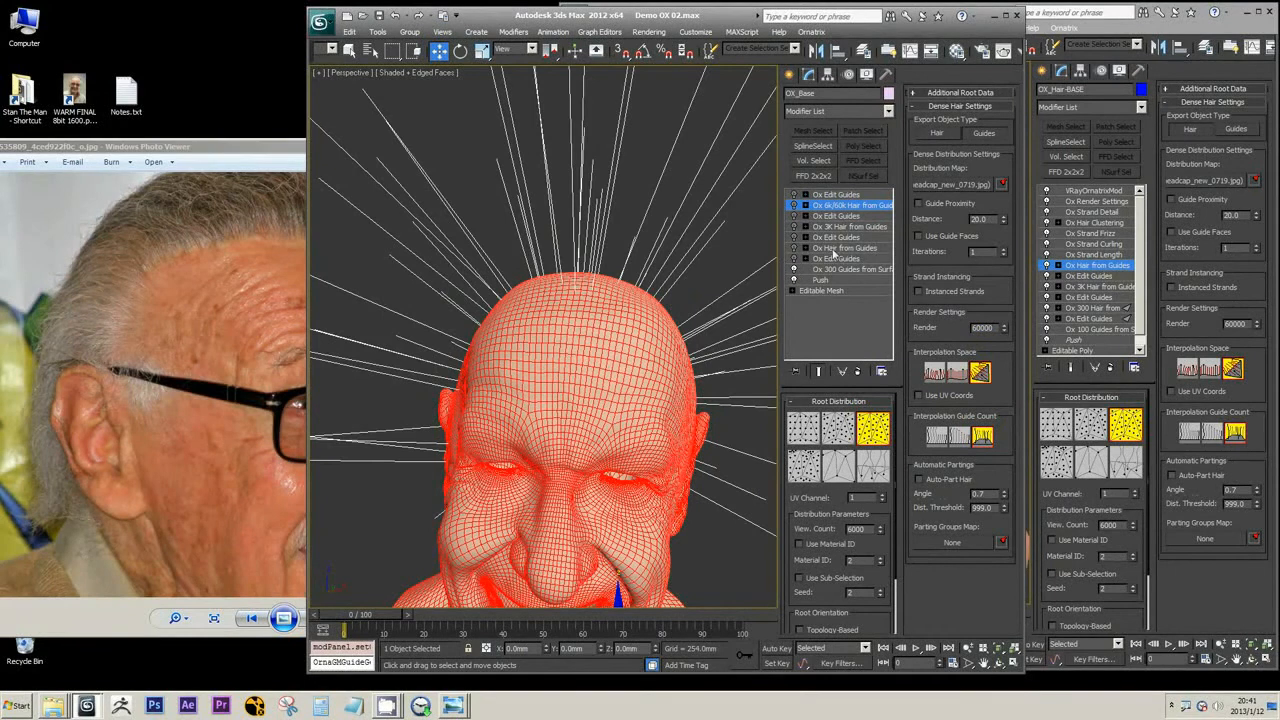
Step: Turn the lowest Ox Edit Guides and the new Ox Hair from Guides back on, and select the Ox Hair from Guides modifier
left_click(796, 258)
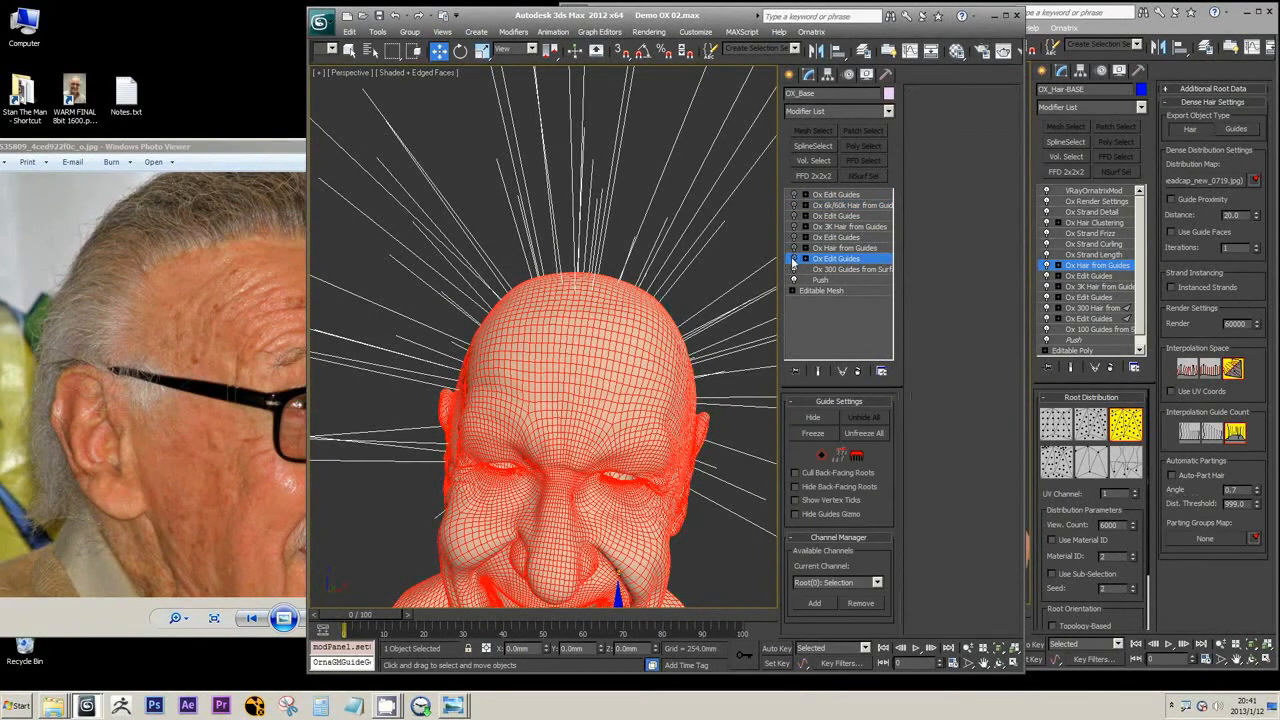
left_click(794, 259)
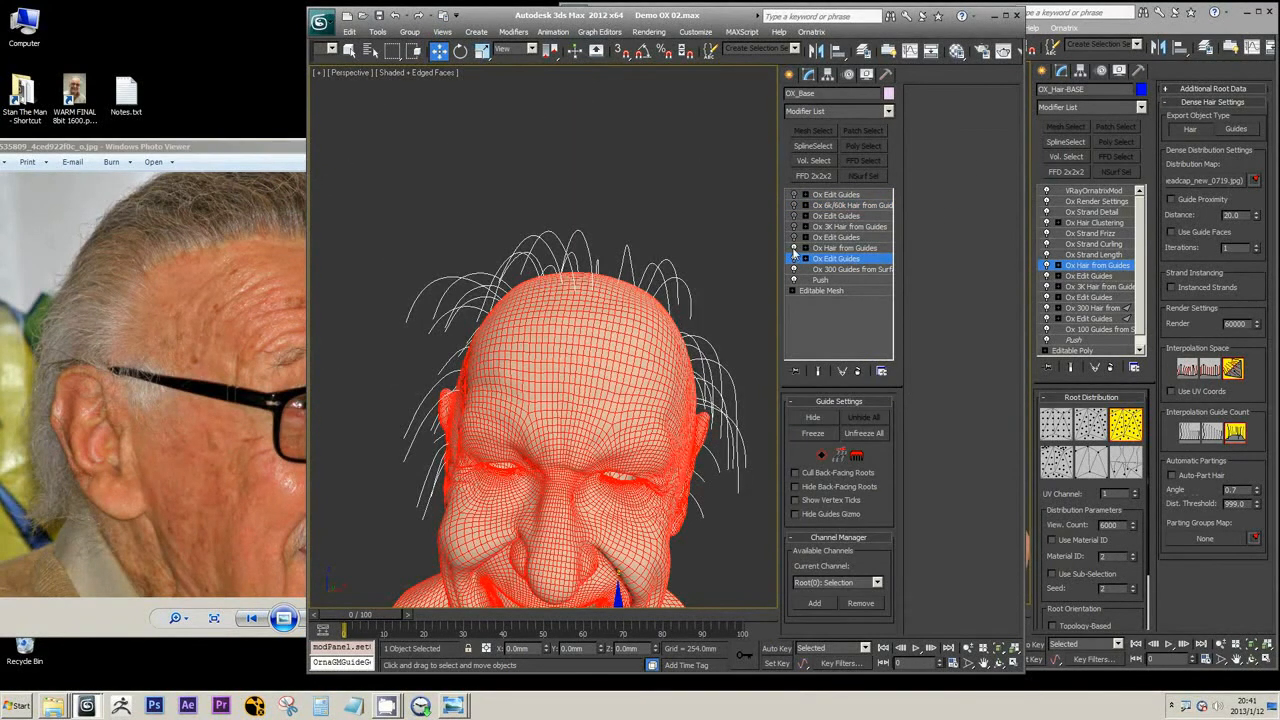
left_click(819, 249)
right_click(826, 249)
key("Escape")
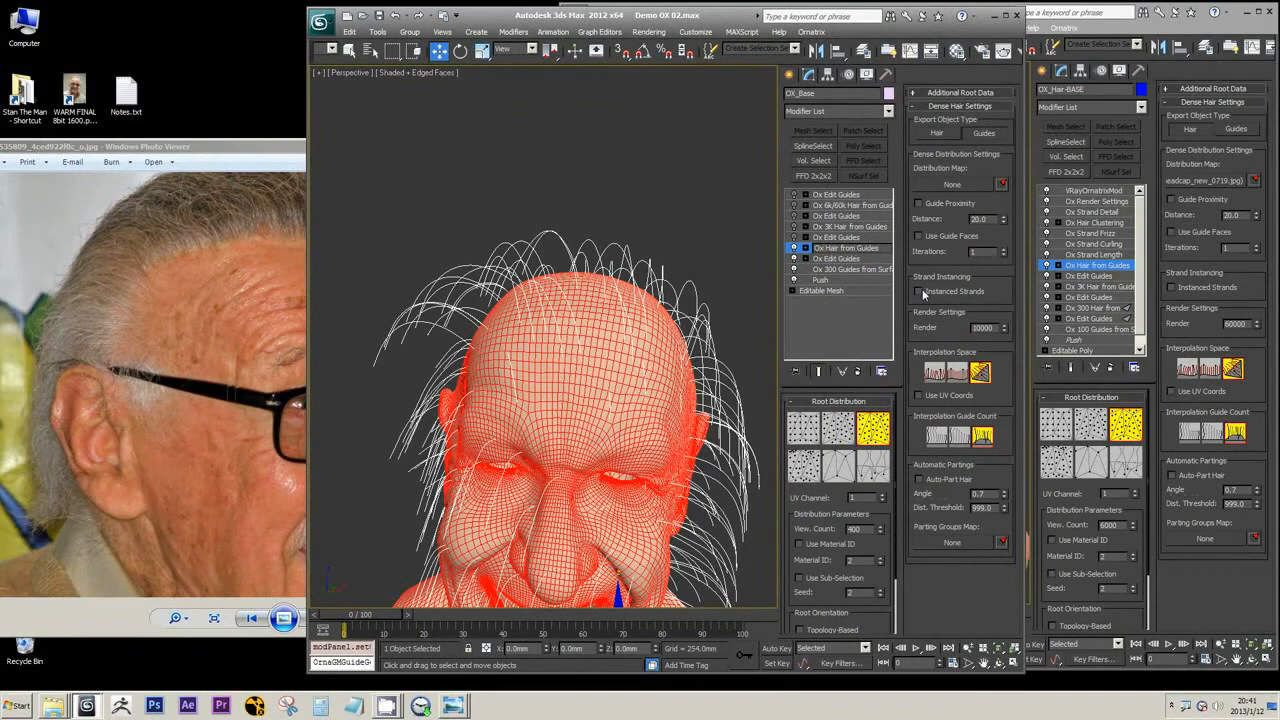
Step: Rename the selected modifier Ox 300 Hair from Guides and select the Ox Edit Guides modifier directly above it
type("300")
key("Return")
left_click(852, 238)
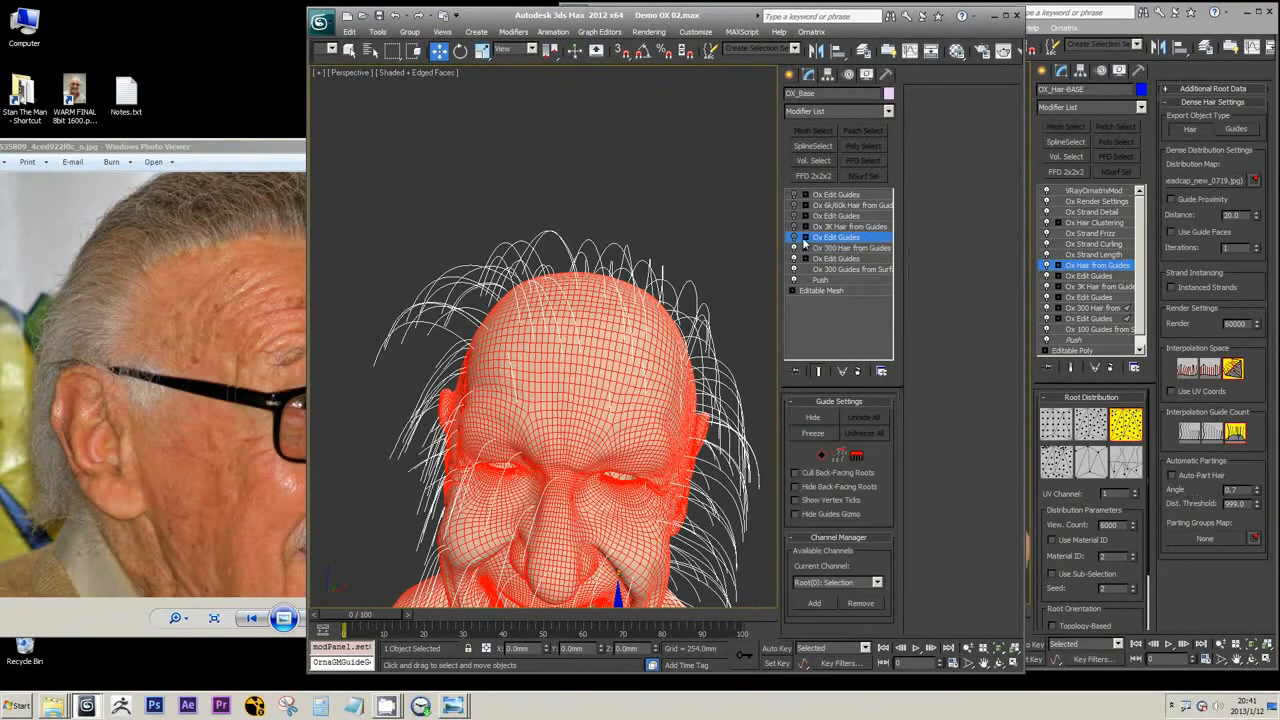
Step: Turn on the Ox 3K Hair from Guides modifier and select Ox 6k/60k Hair from Guides to check its render count
left_click(802, 227)
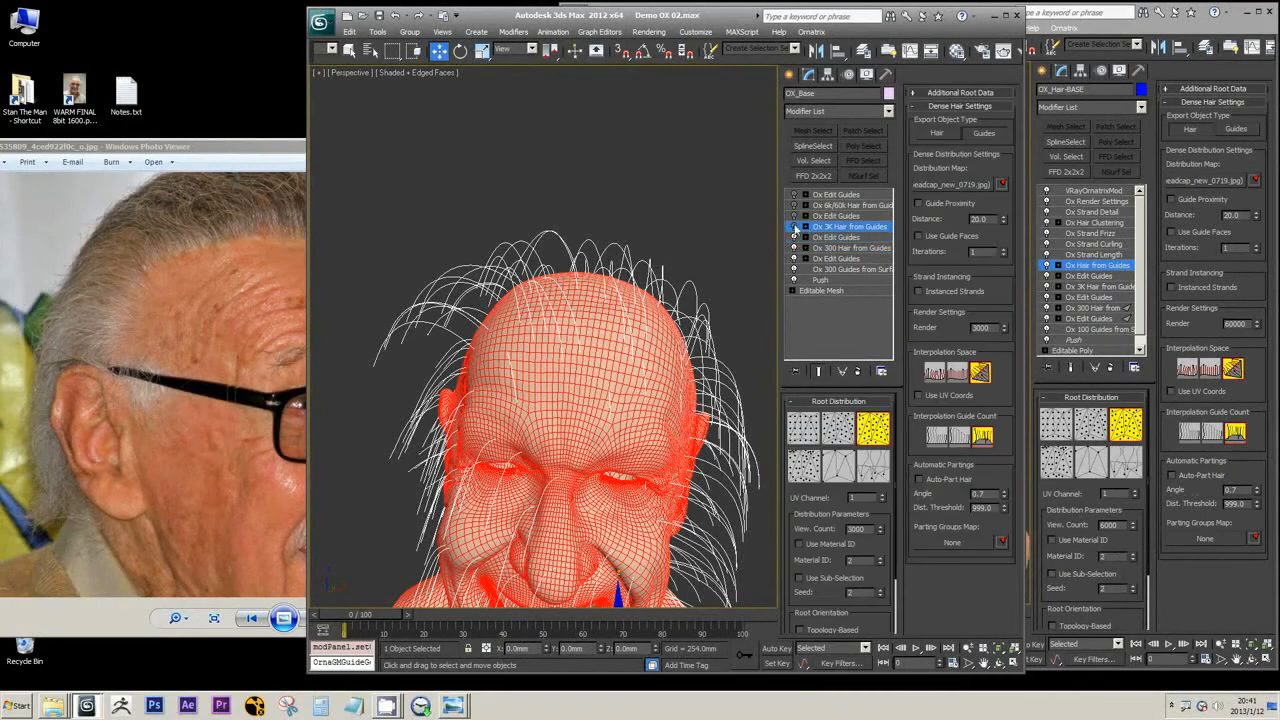
left_click(794, 227)
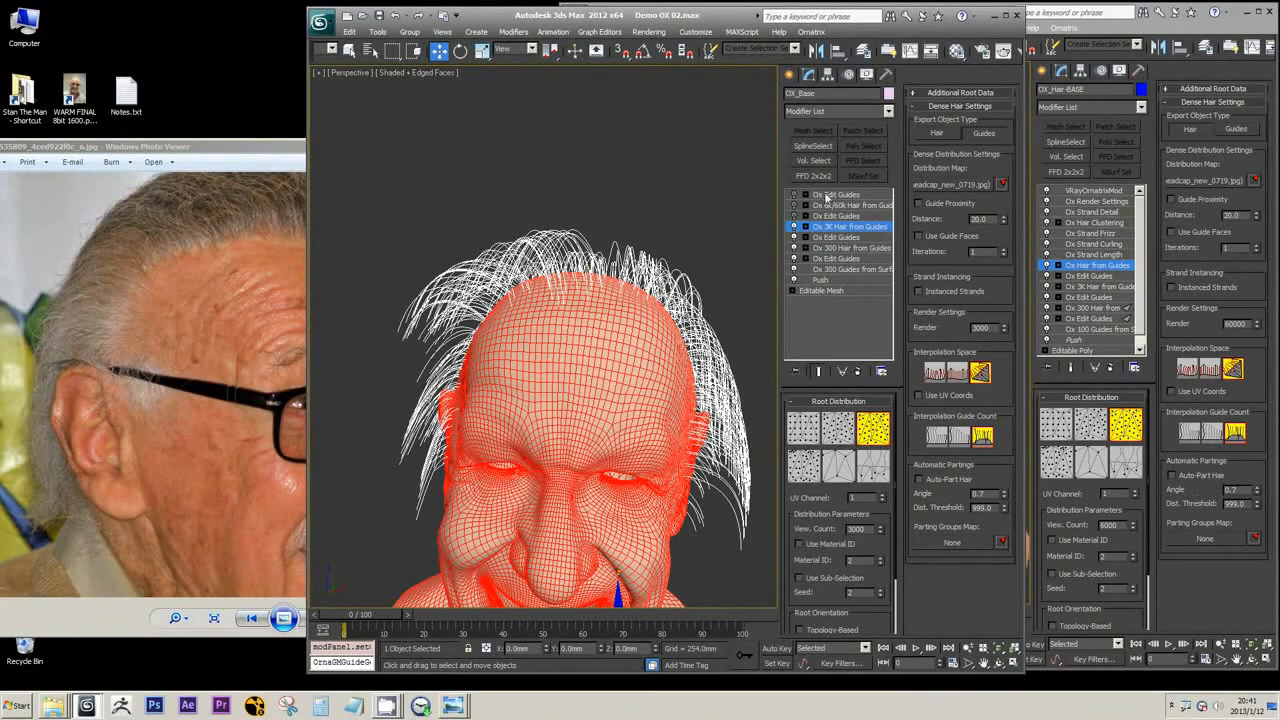
left_click(826, 202)
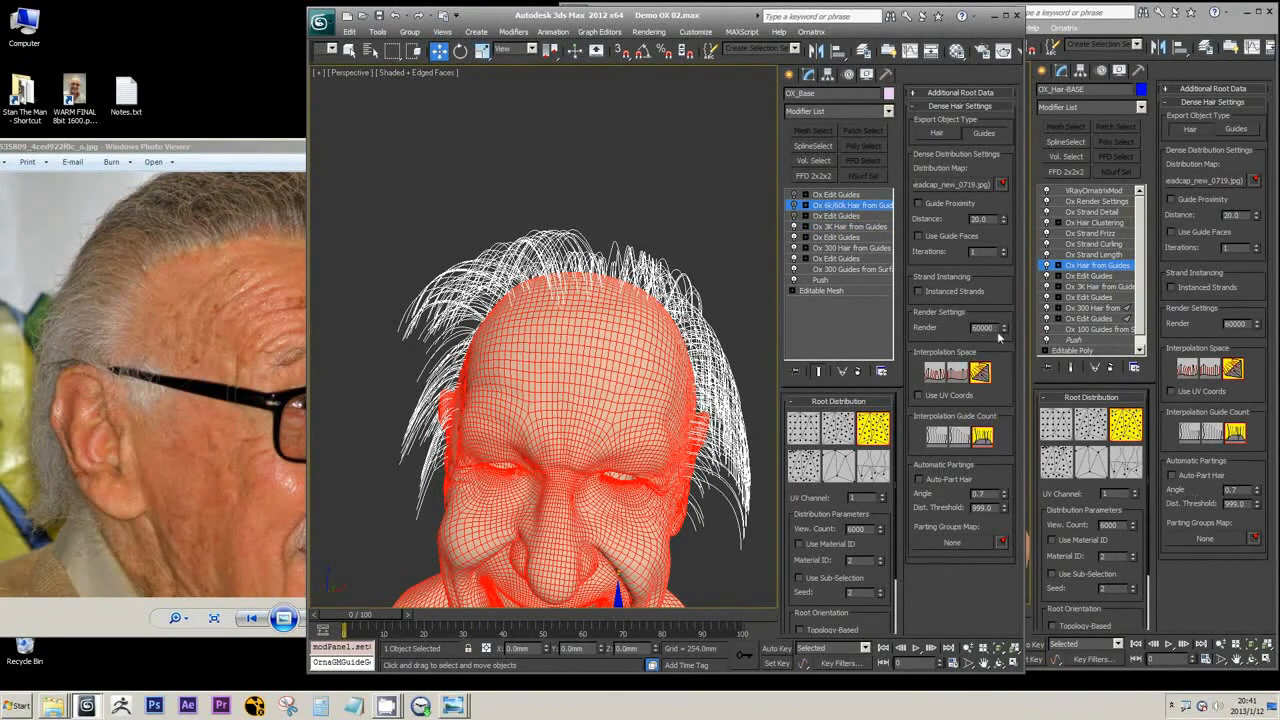
Step: Move the reference photo out of the way and open the Stan The Man project's Render folder in Windows Explorer
left_click(210, 168)
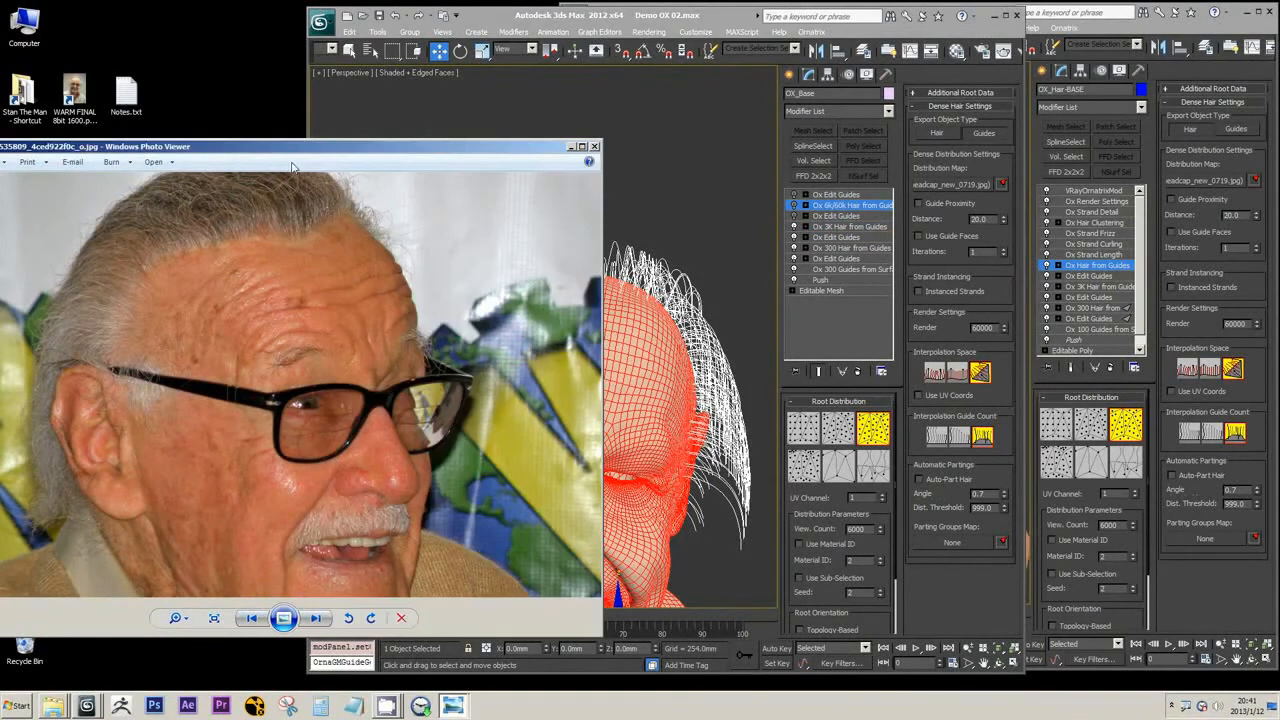
left_click_drag(290, 151, 434, 454)
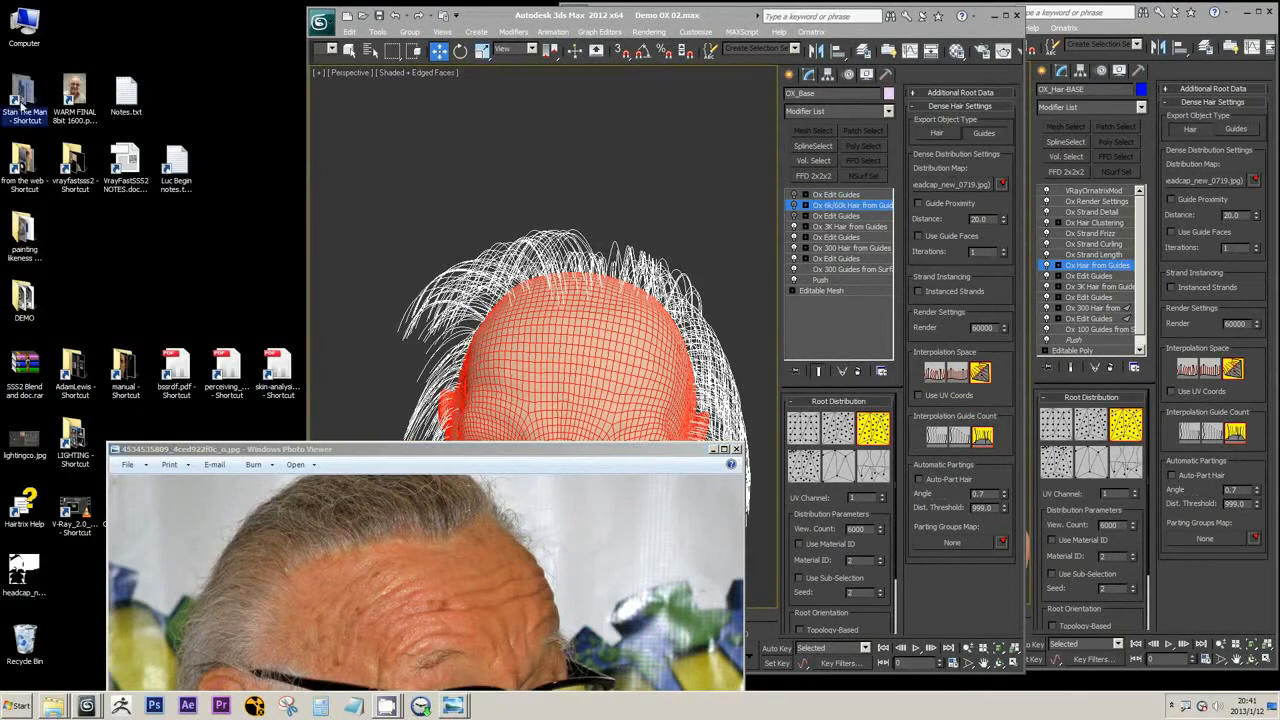
right_click(21, 104)
left_click(42, 108)
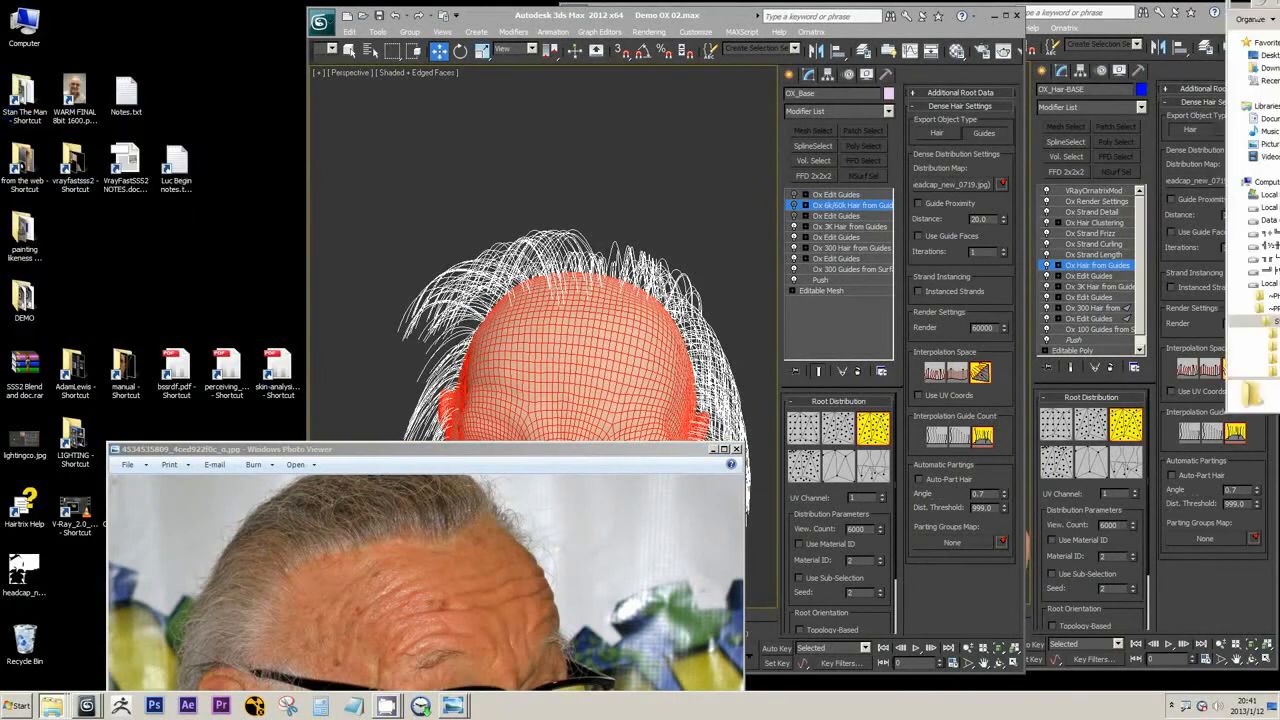
double_click(331, 268)
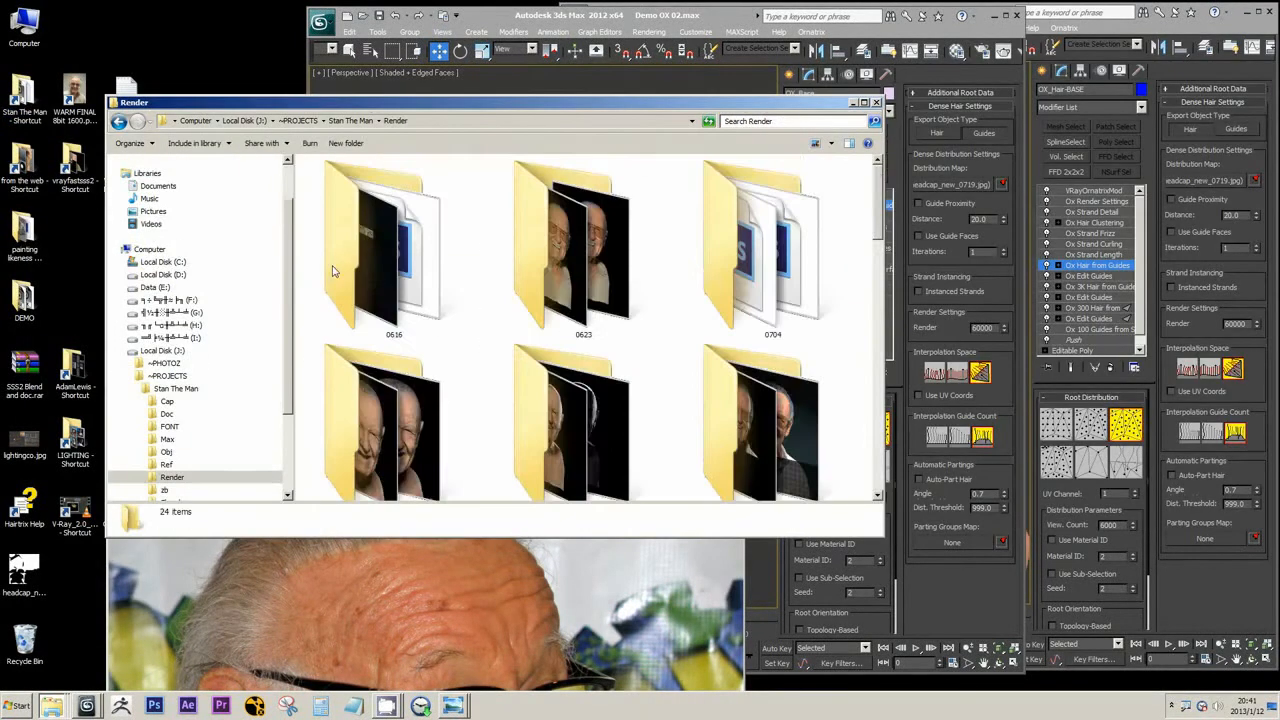
Step: Look through render subfolders 0720 and 0718 for earlier hair renders, returning to the Render folder
scroll(495, 362, "down", 5)
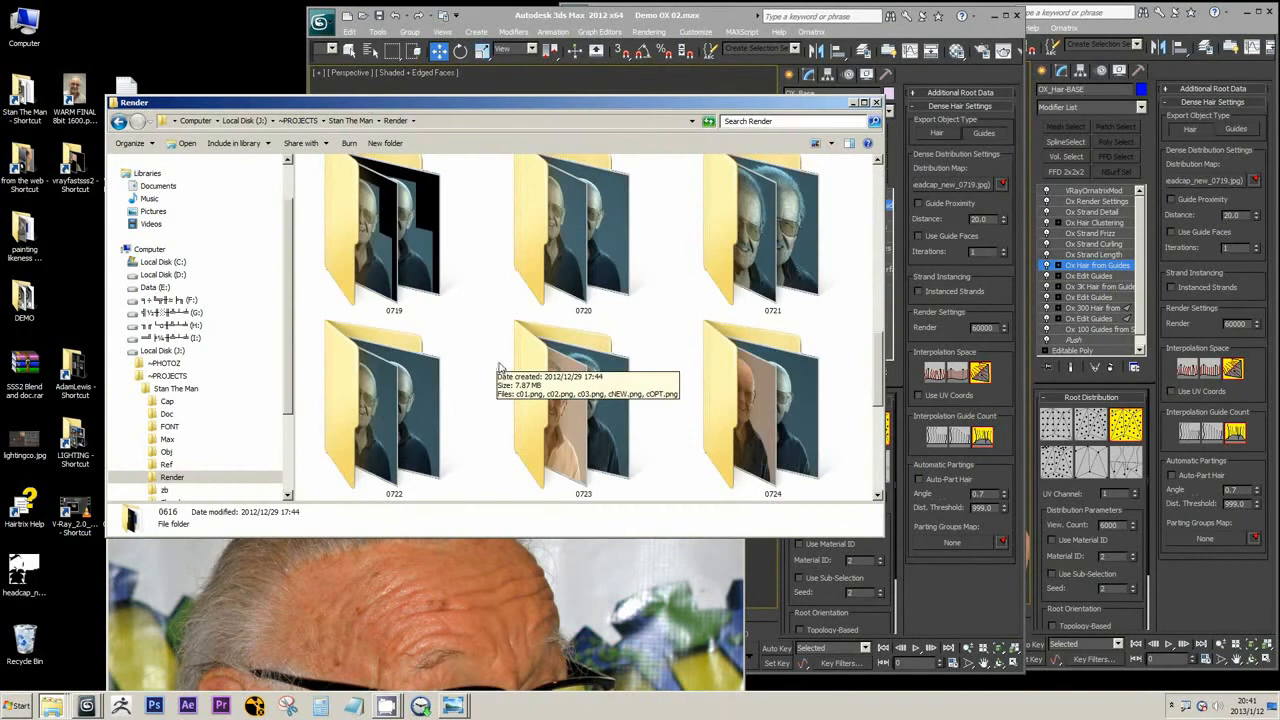
double_click(547, 287)
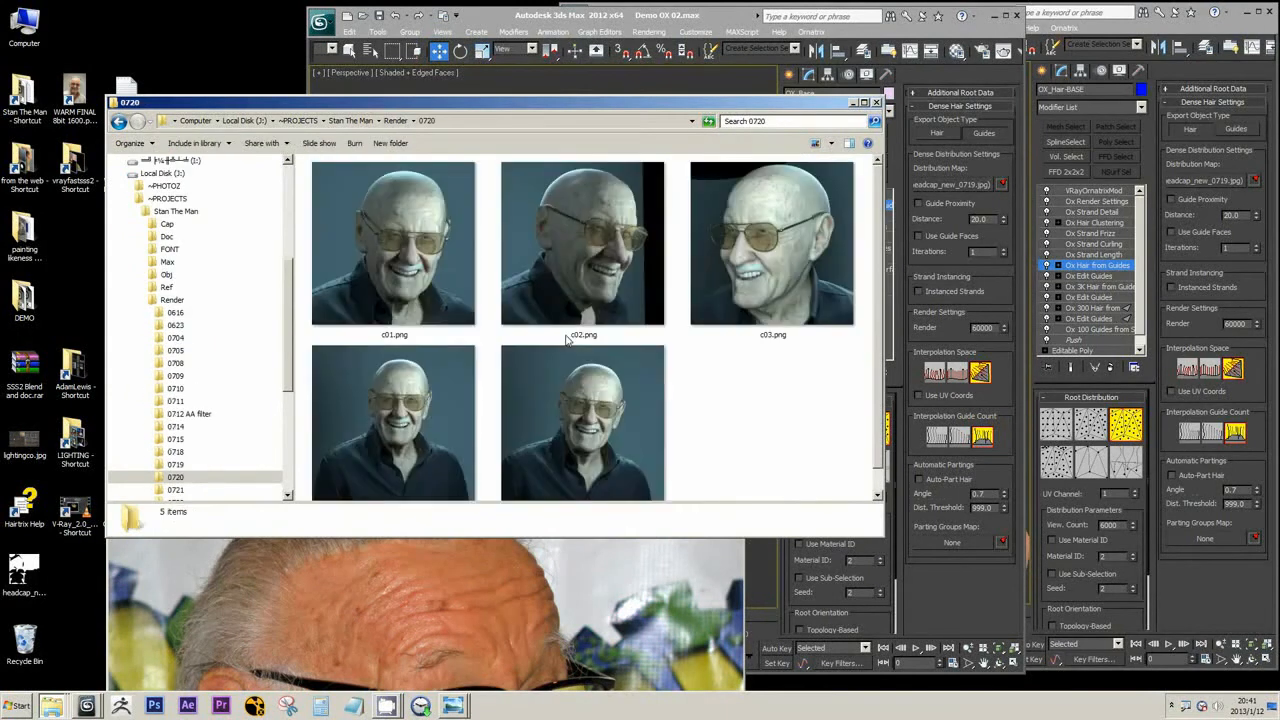
key("alt+Left")
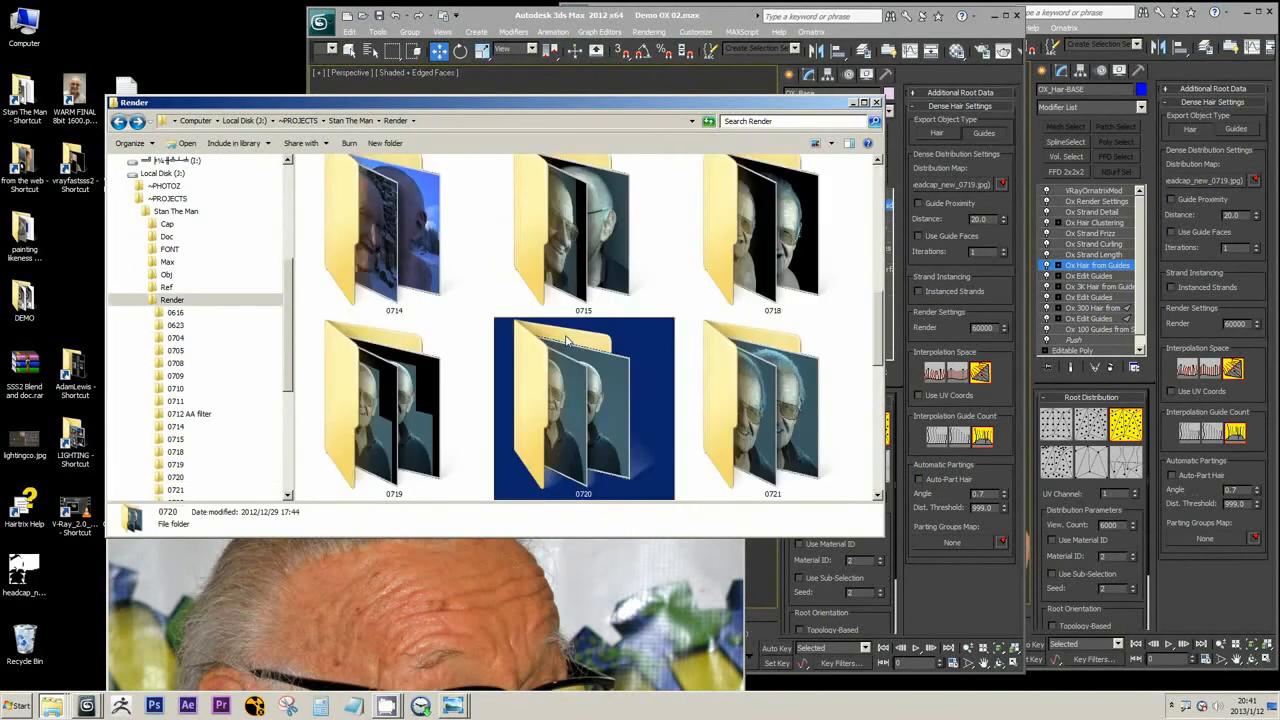
scroll(567, 342, "up", 1)
double_click(785, 272)
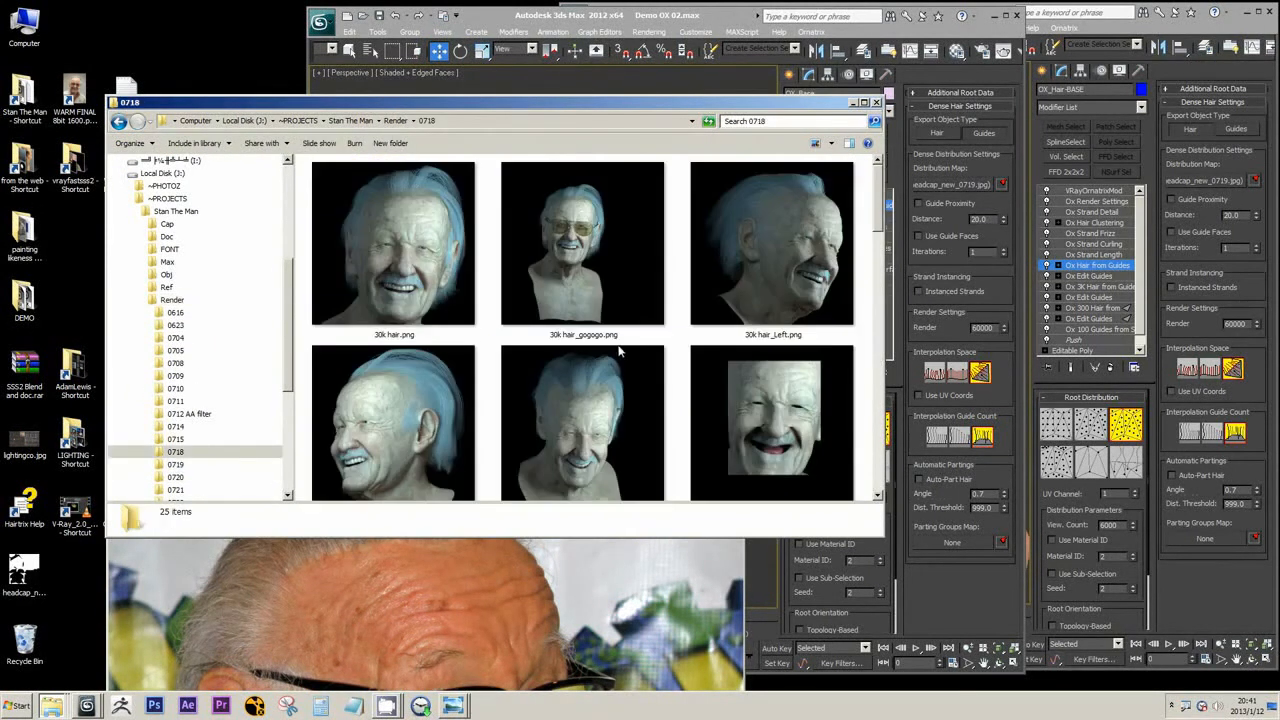
scroll(618, 350, "down", 8)
key("alt+Left")
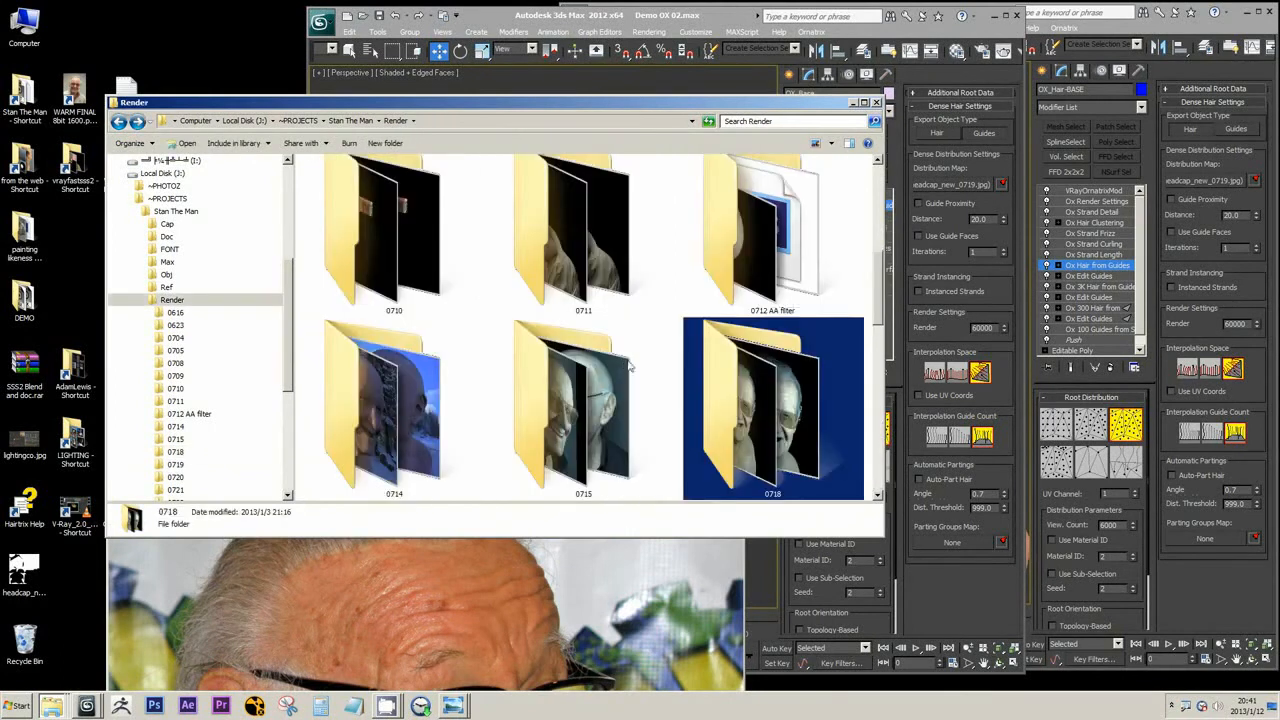
Step: Check the images in render subfolder 0715, and reopen subfolder 0718
double_click(566, 424)
scroll(564, 425, "down", 3)
scroll(564, 420, "down", 6)
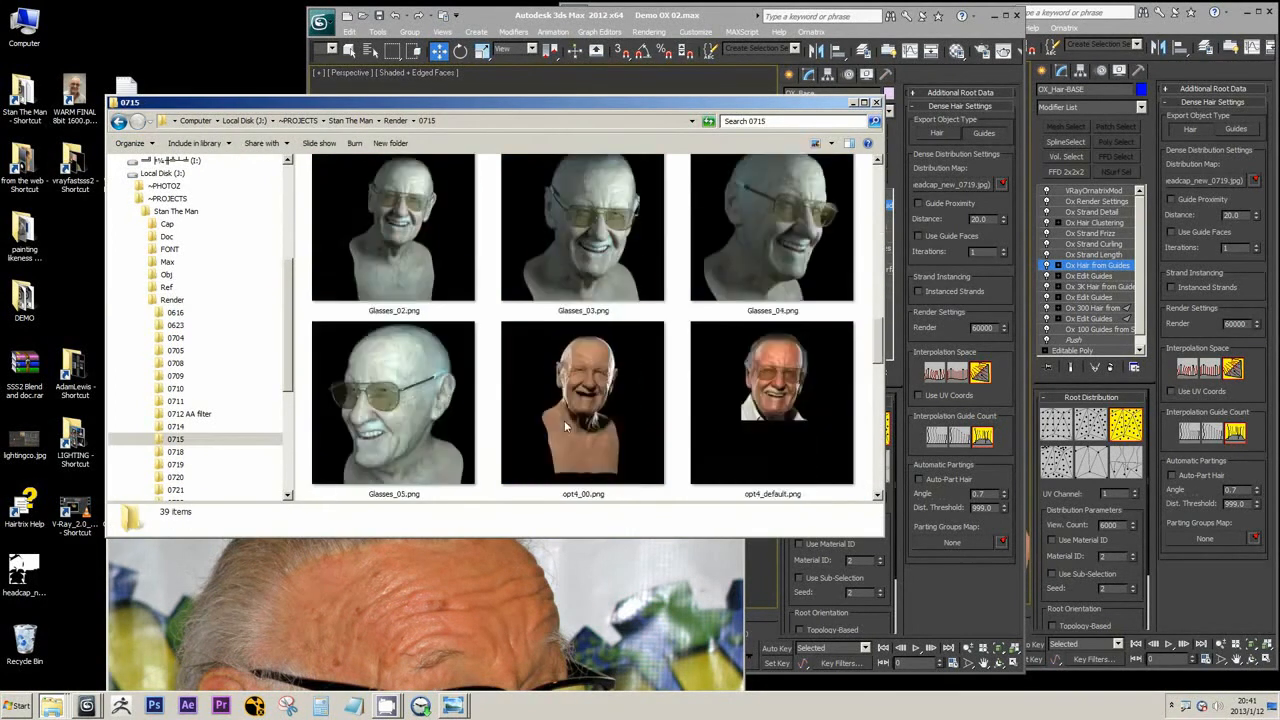
key("alt+Left")
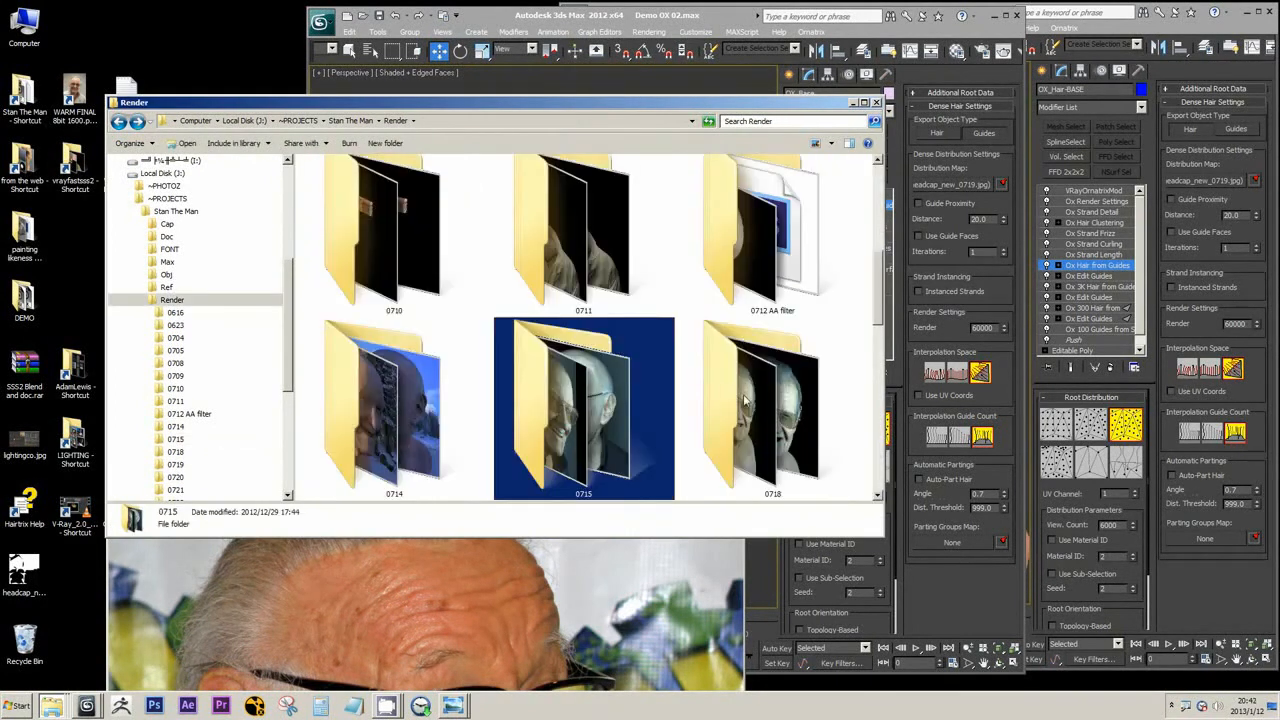
double_click(743, 397)
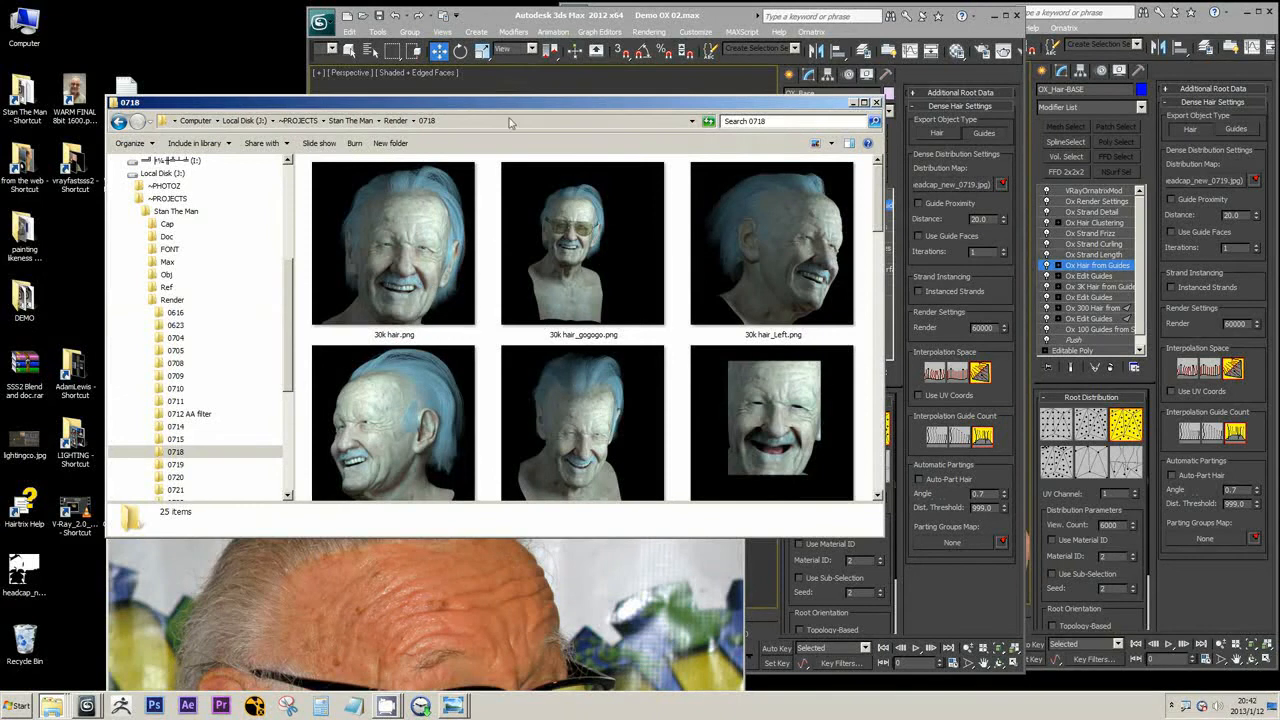
Step: Reposition and enlarge the 0718 folder window, and open 30k hair.png in the photo viewer
left_click_drag(527, 108, 429, 66)
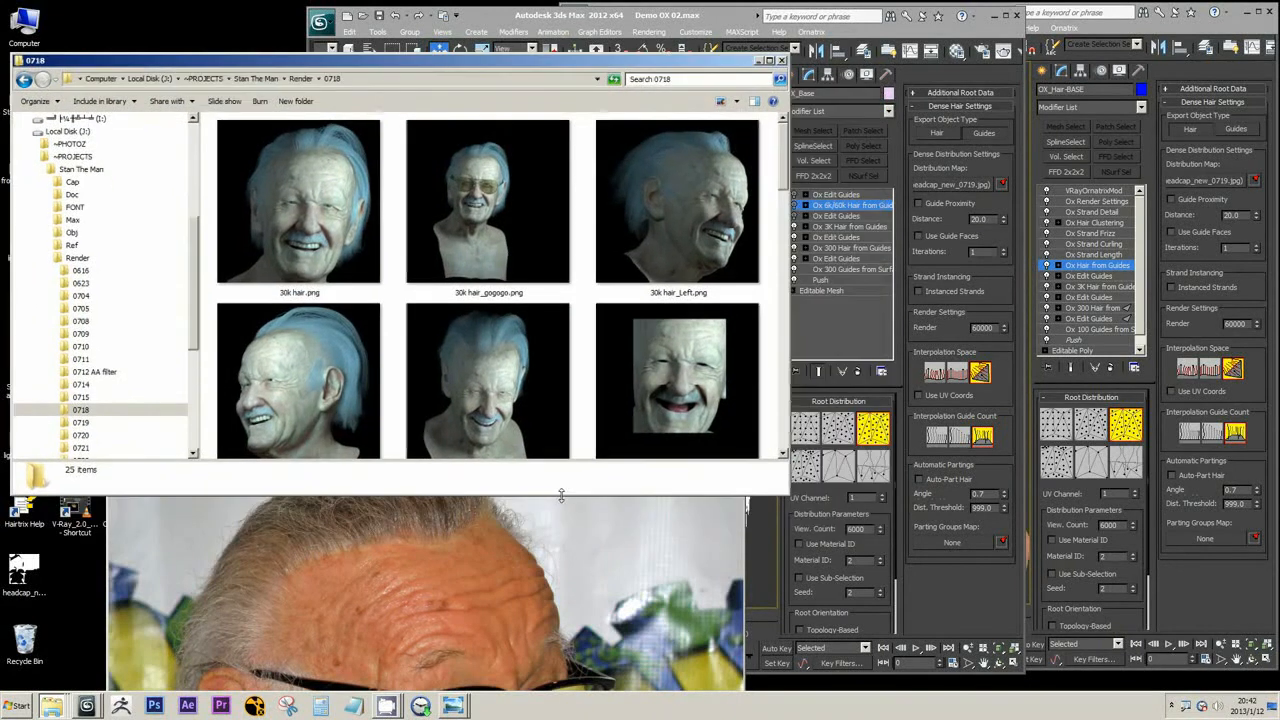
left_click_drag(561, 495, 515, 648)
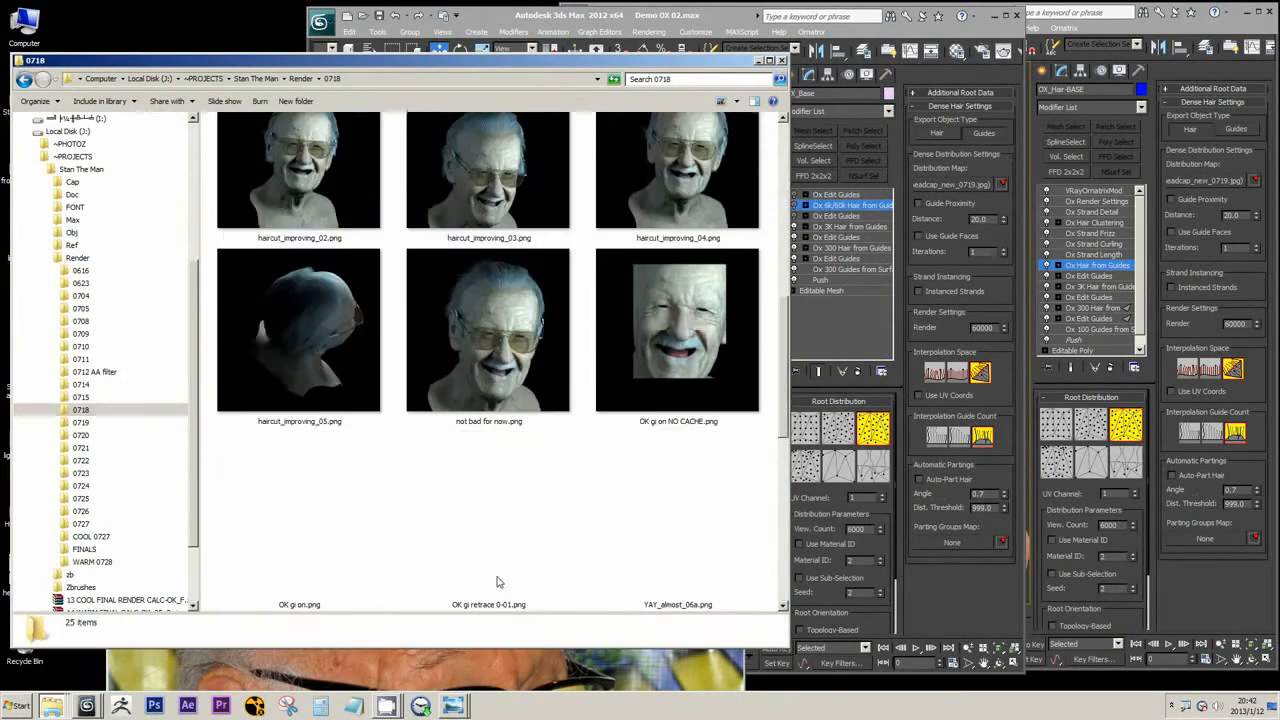
double_click(304, 229)
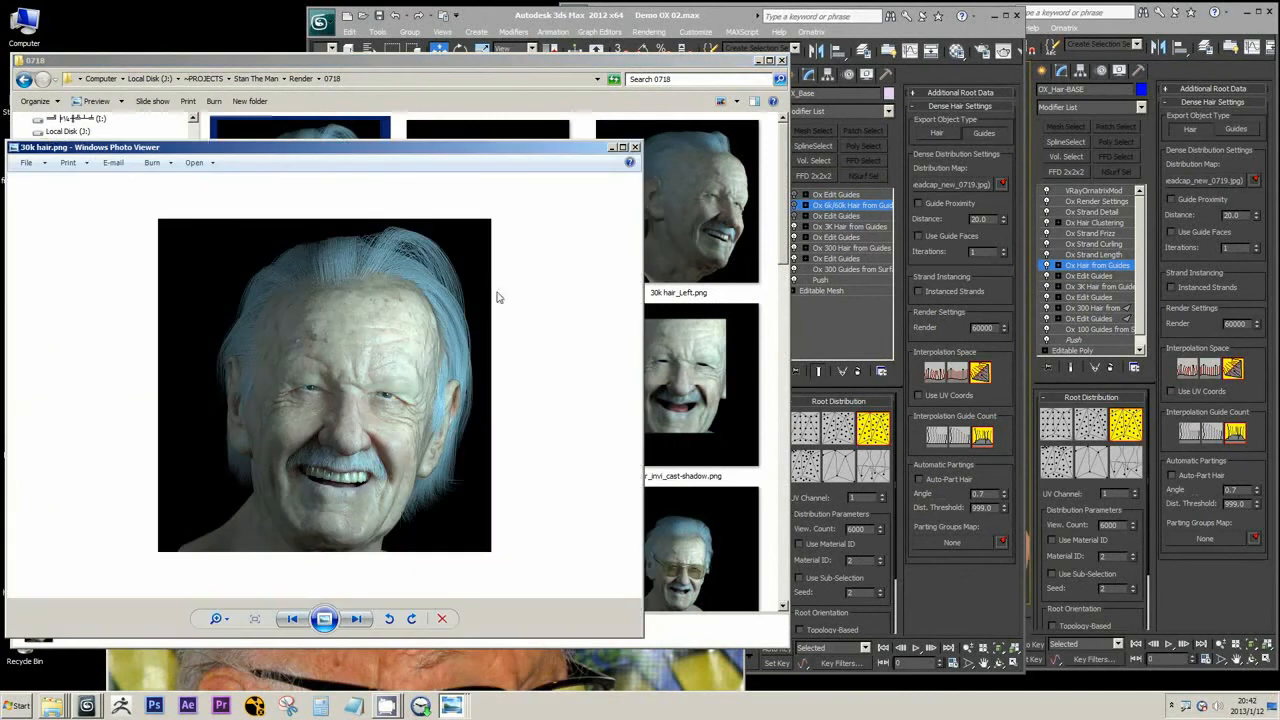
Step: Examine the hairline and strands up close in the 30k hair.png render
scroll(350, 275, "up", 4)
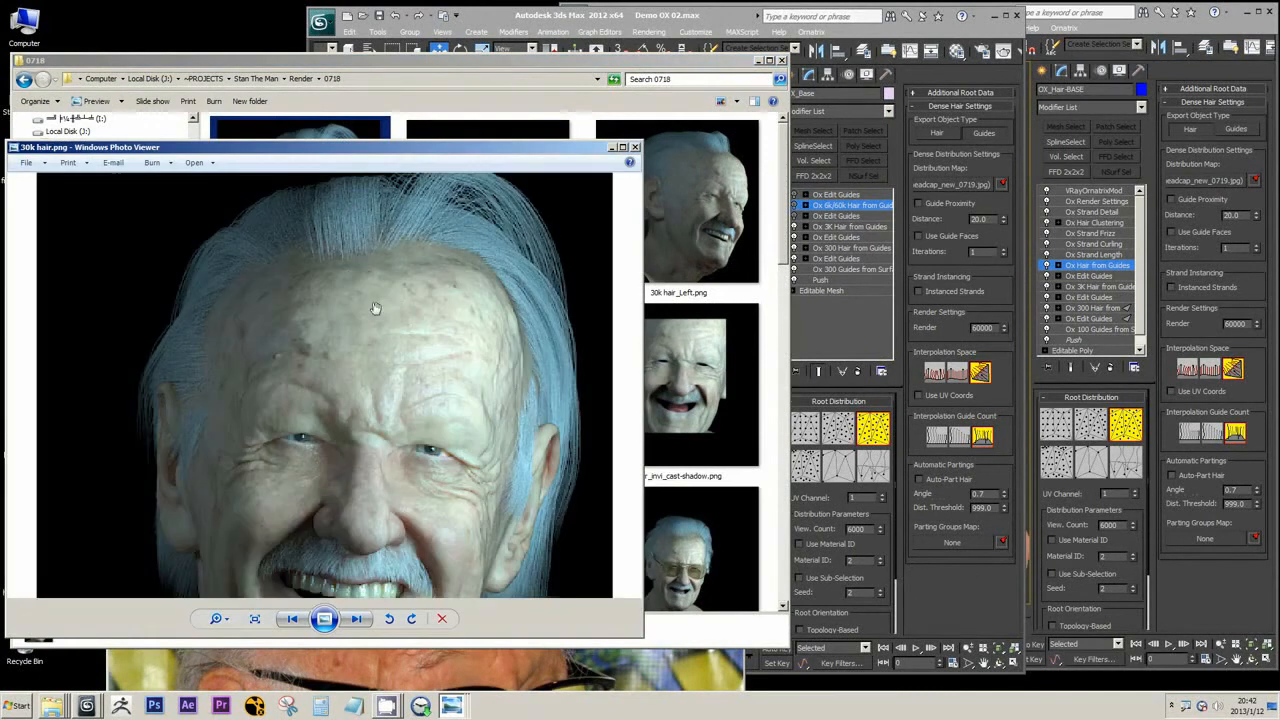
scroll(340, 290, "down", 4)
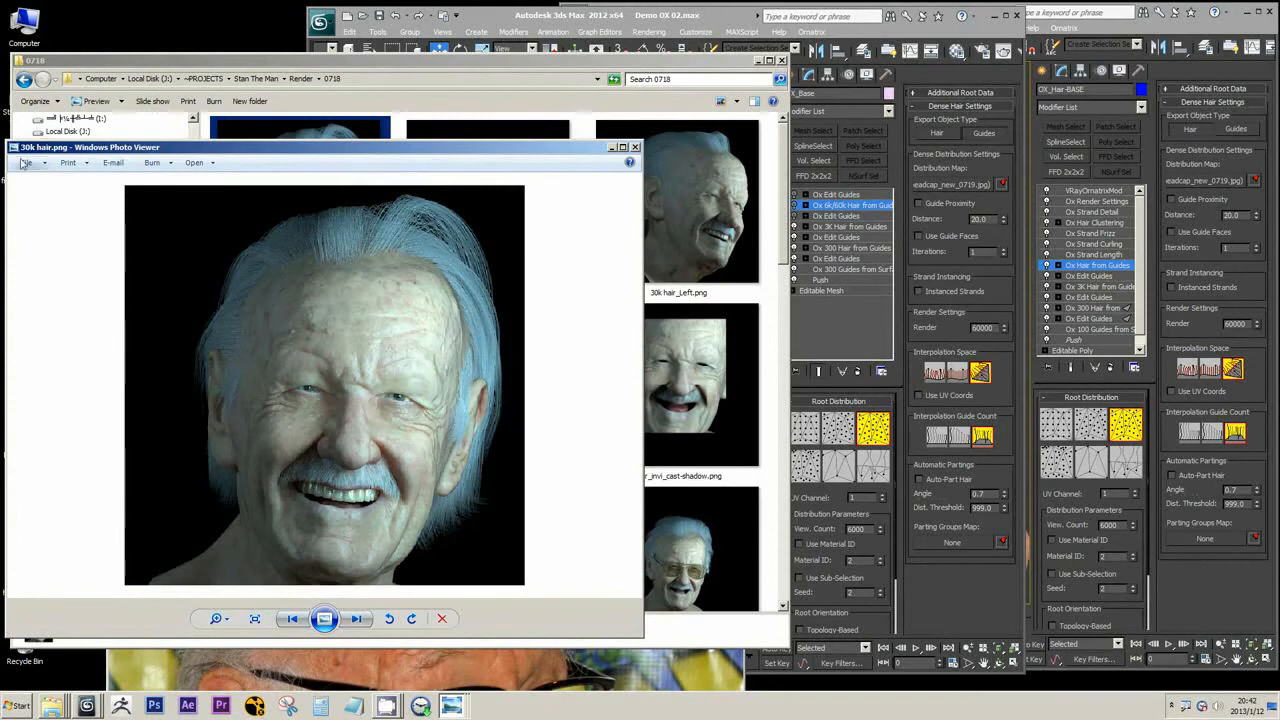
left_click_drag(30, 148, 62, 147)
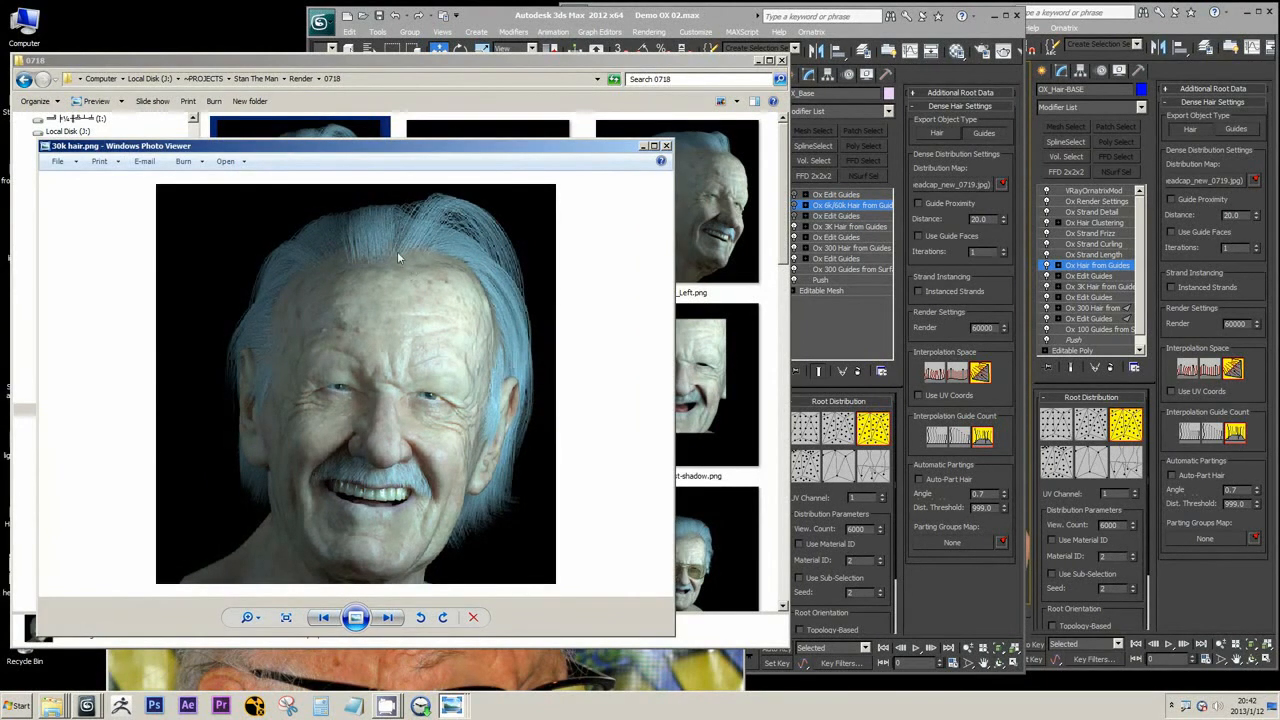
scroll(452, 228, "up", 3)
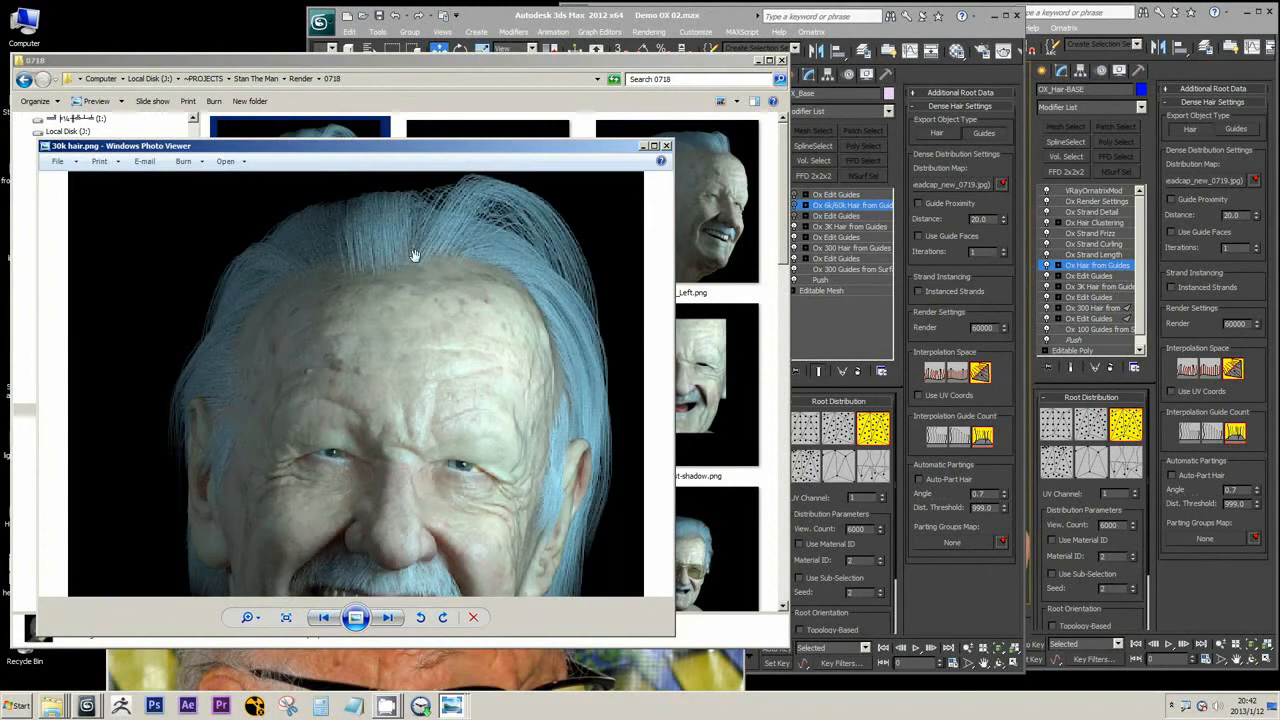
scroll(415, 242, "down", 1)
scroll(415, 242, "up", 5)
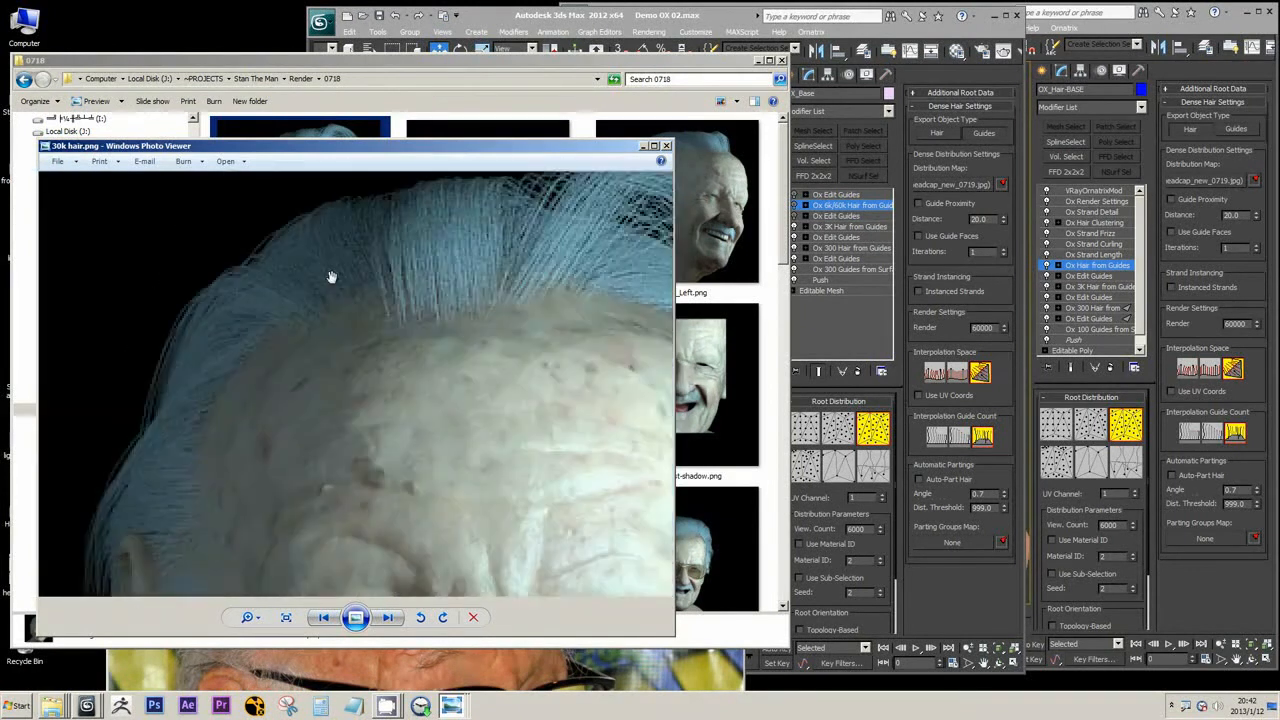
scroll(355, 298, "down", 4)
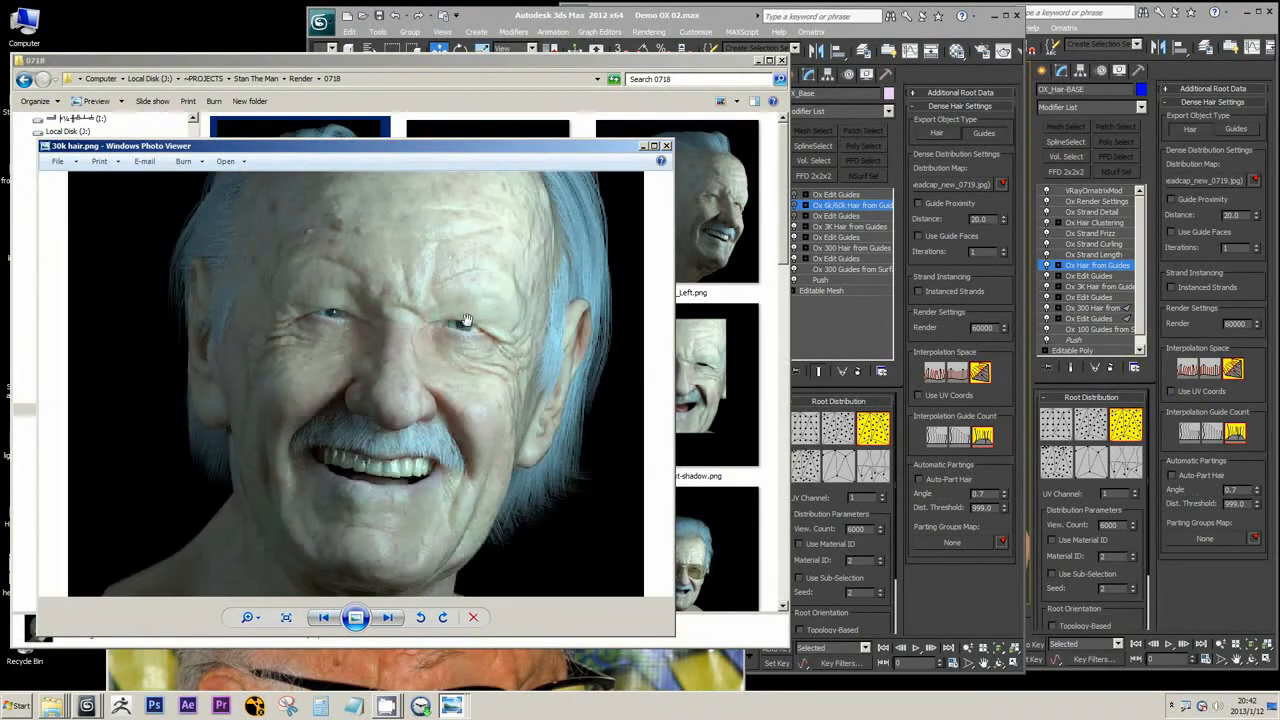
Step: Review the other 30k hair renders in turn: 30k hair_gogogo, 30k hair_Left, 30k hair_Right and 30k hair_top
key("Right")
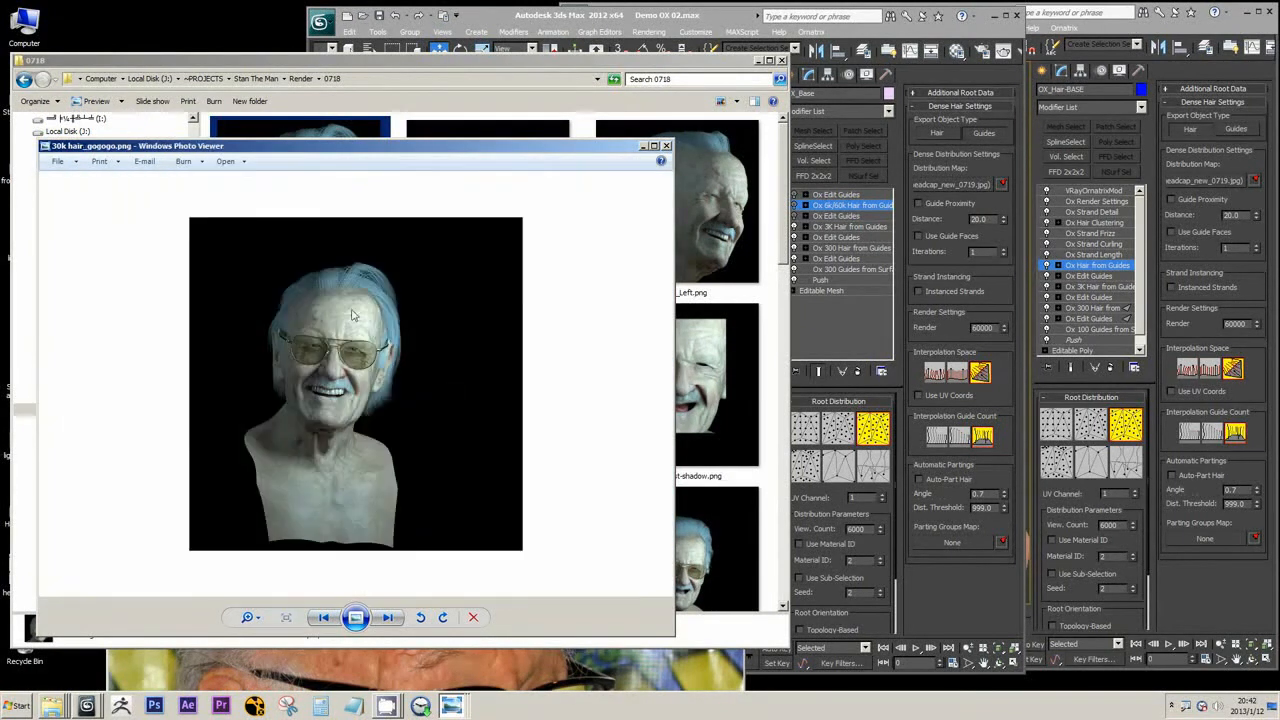
scroll(443, 394, "up", 2)
scroll(343, 287, "up", 1)
key("Right")
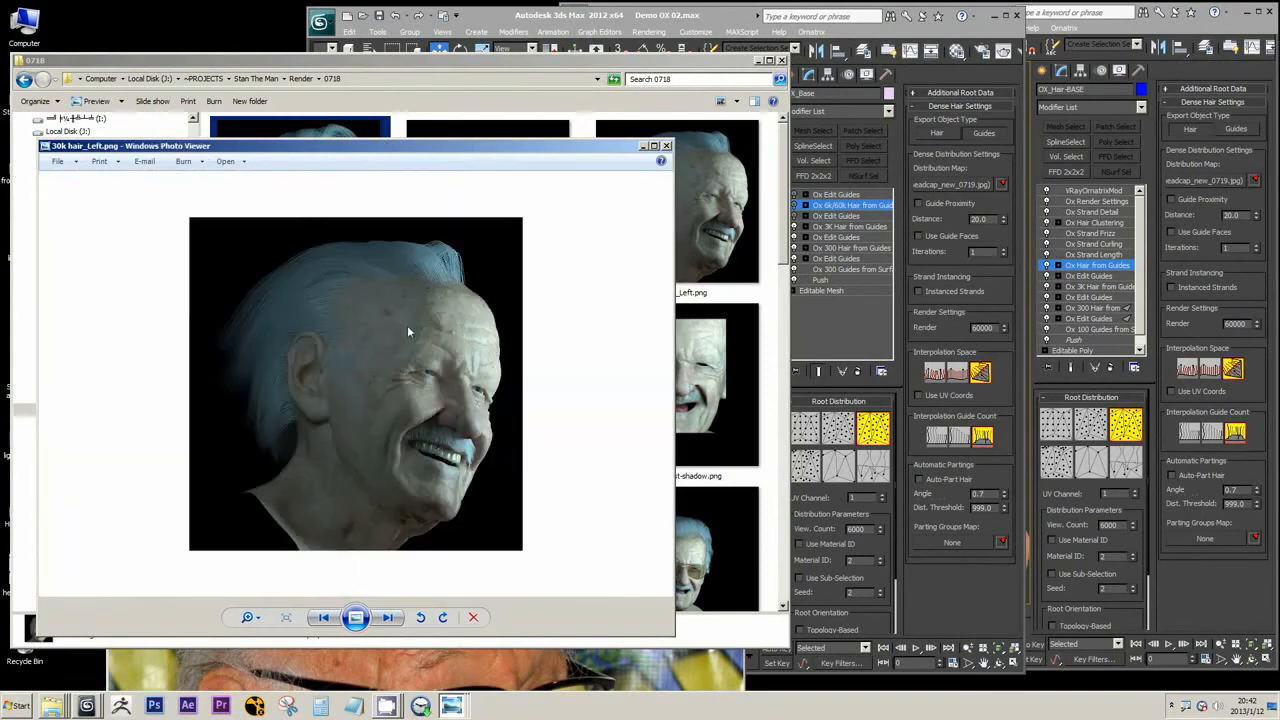
scroll(407, 325, "up", 3)
key("Right")
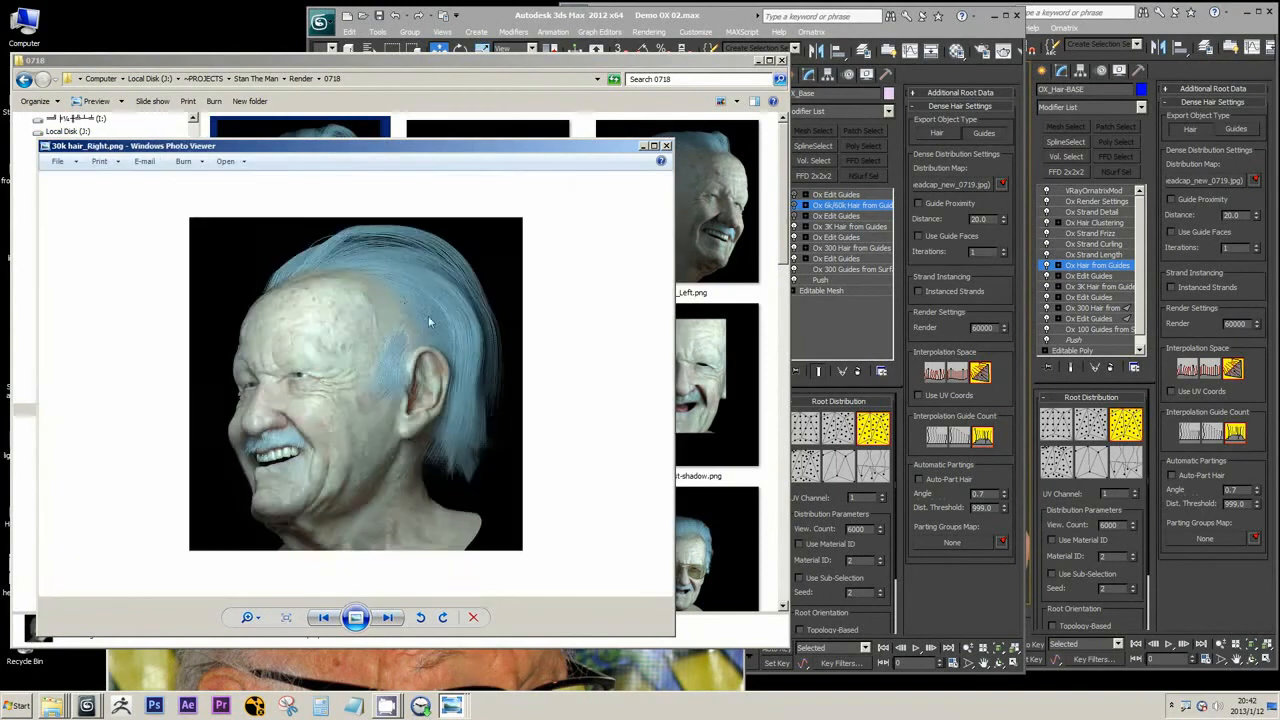
key("Right")
scroll(414, 304, "up", 2)
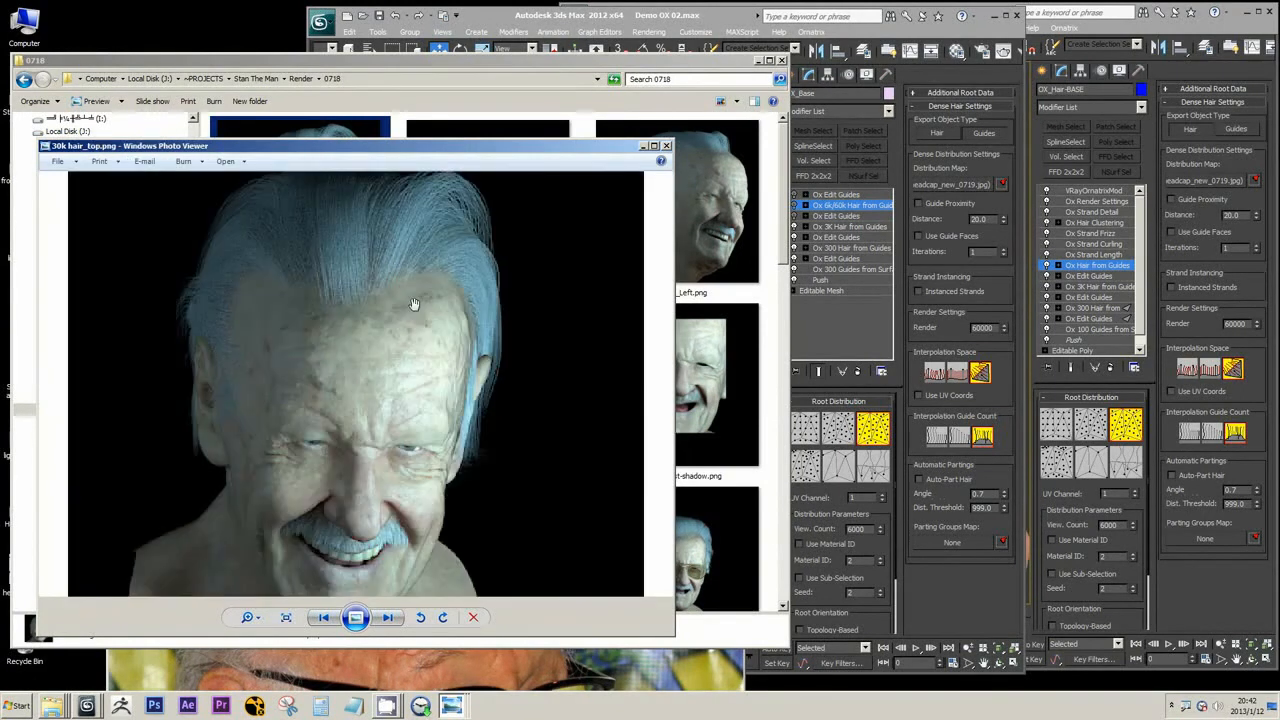
Step: Advance to the haircut_base_00.png render and examine its hair up close
key("Right")
key("Right")
key("Right")
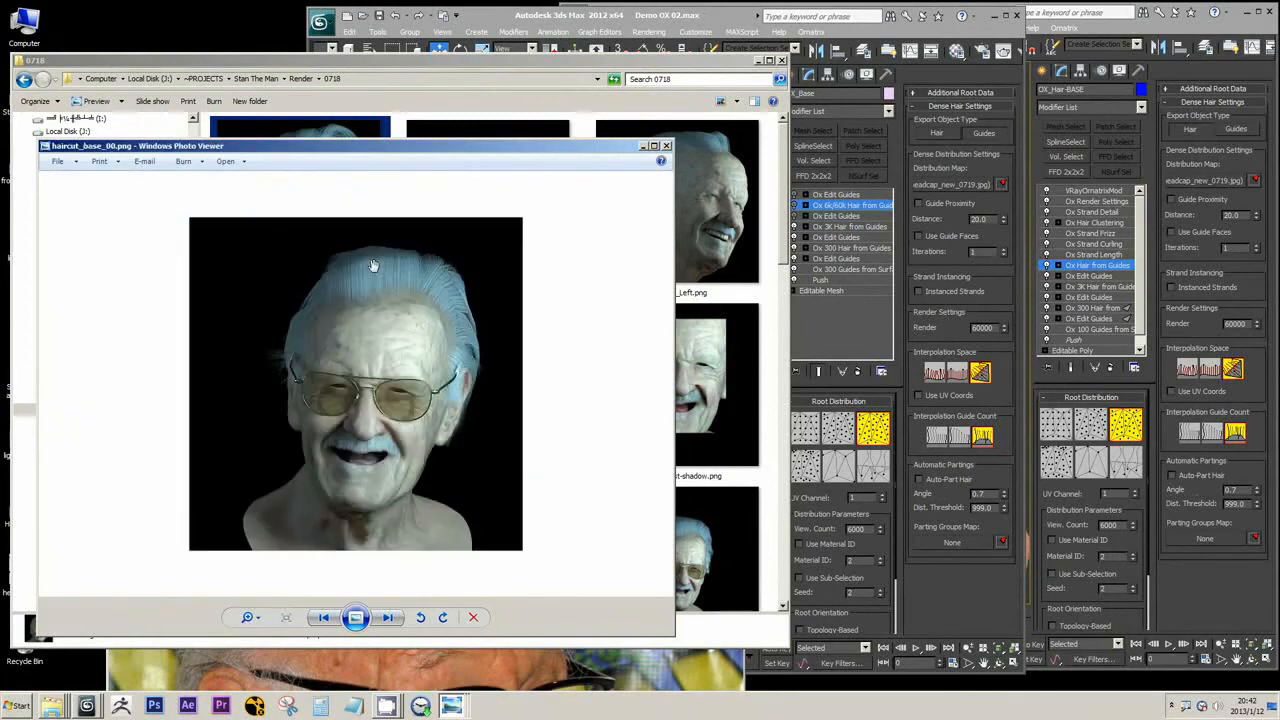
scroll(372, 265, "up", 1)
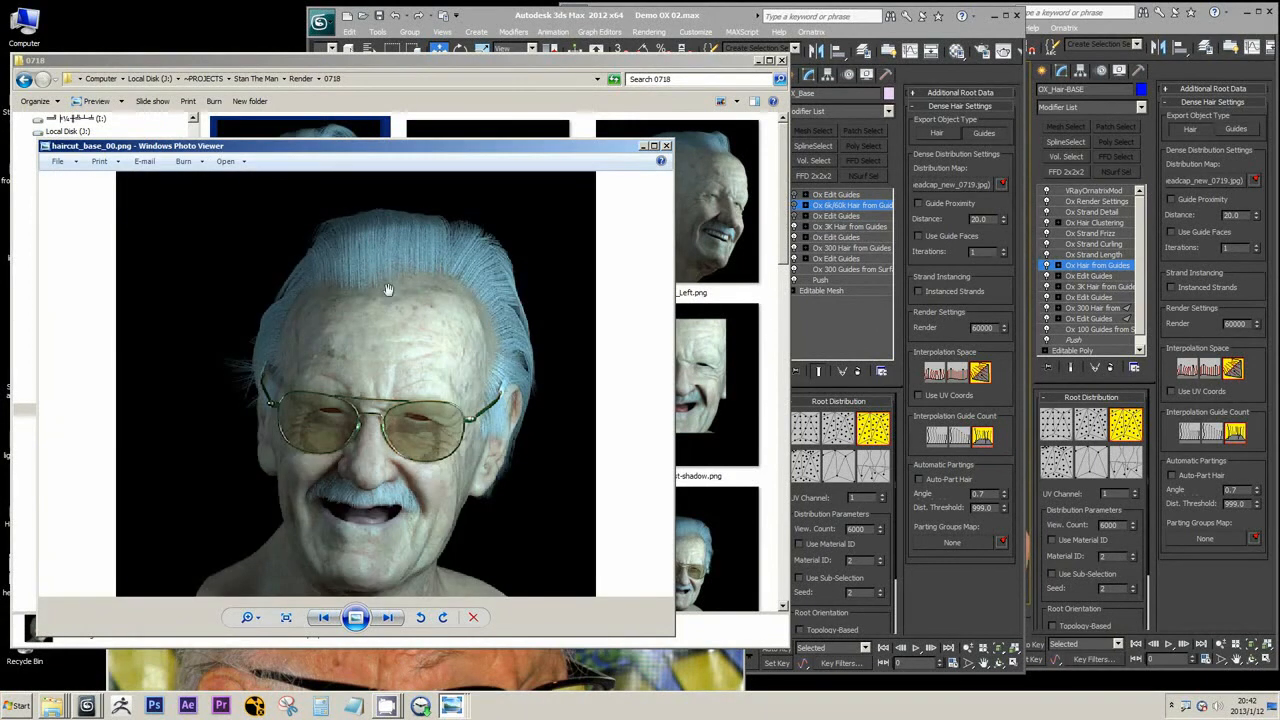
left_click_drag(70, 147, 133, 148)
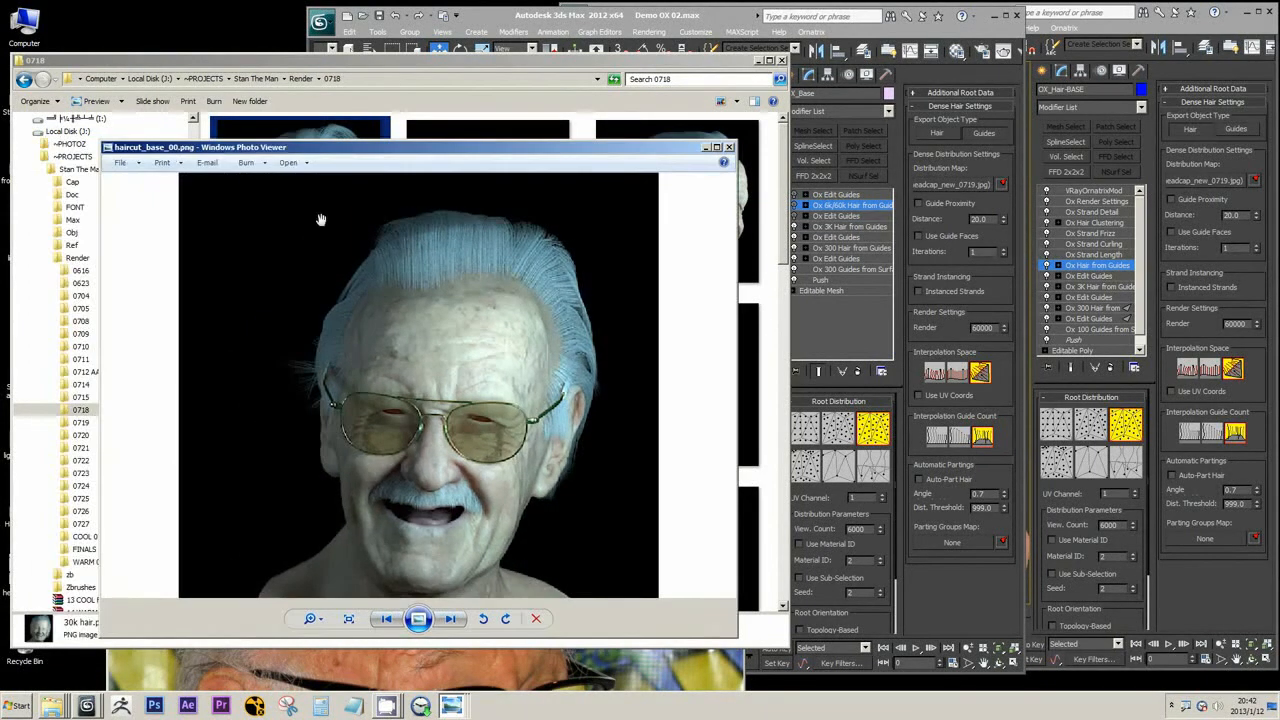
scroll(535, 282, "down", 1)
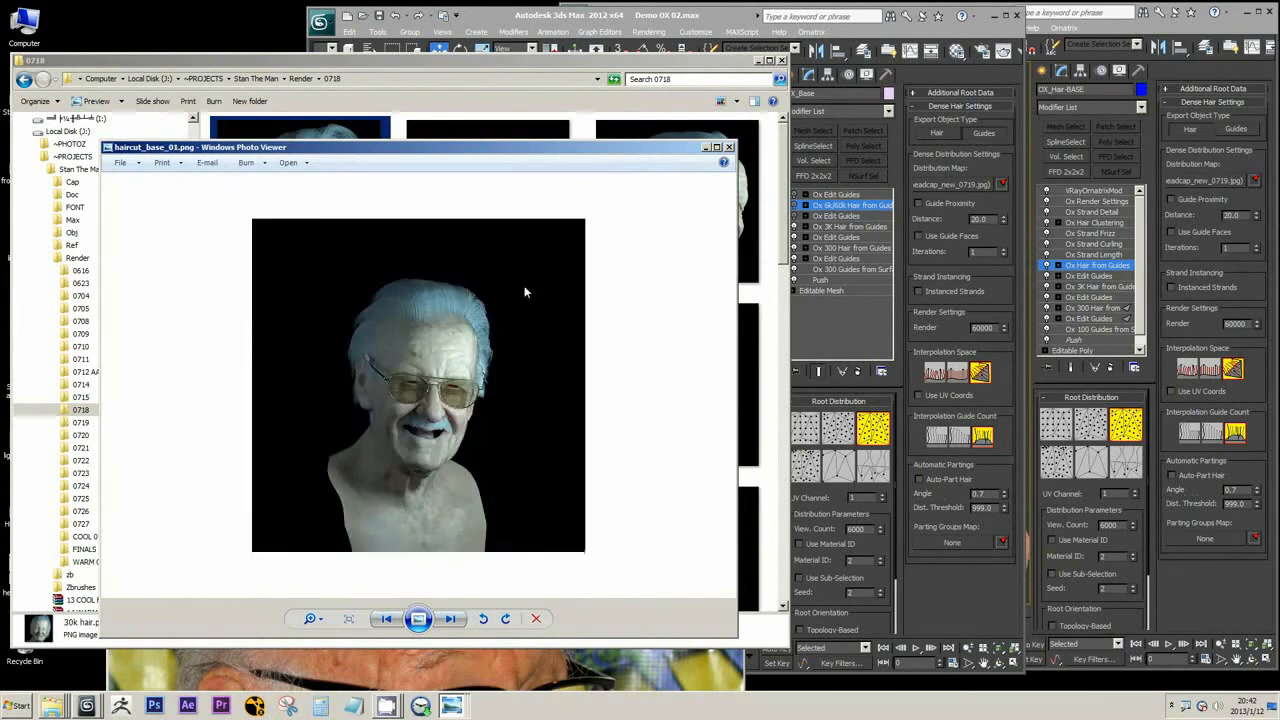
Step: Compare the haircut_improving_02.png render with haircut_base_01.png
key("Right")
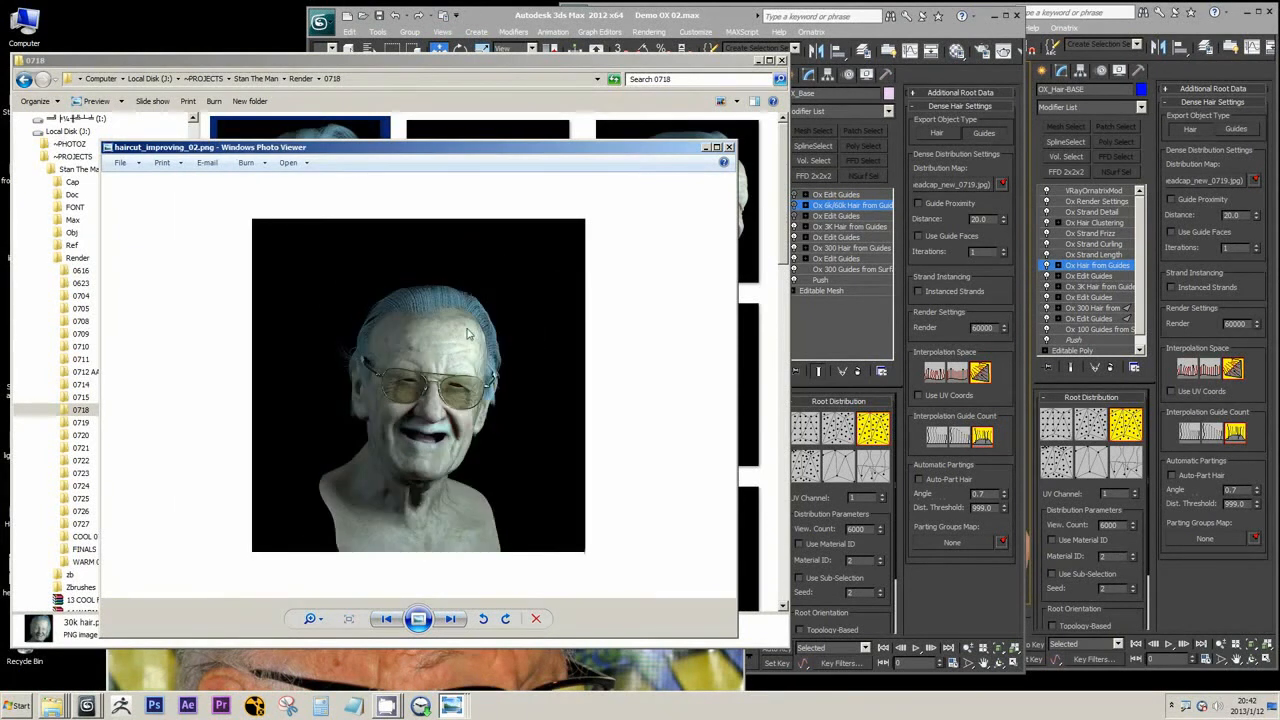
scroll(466, 334, "up", 1)
key("Left")
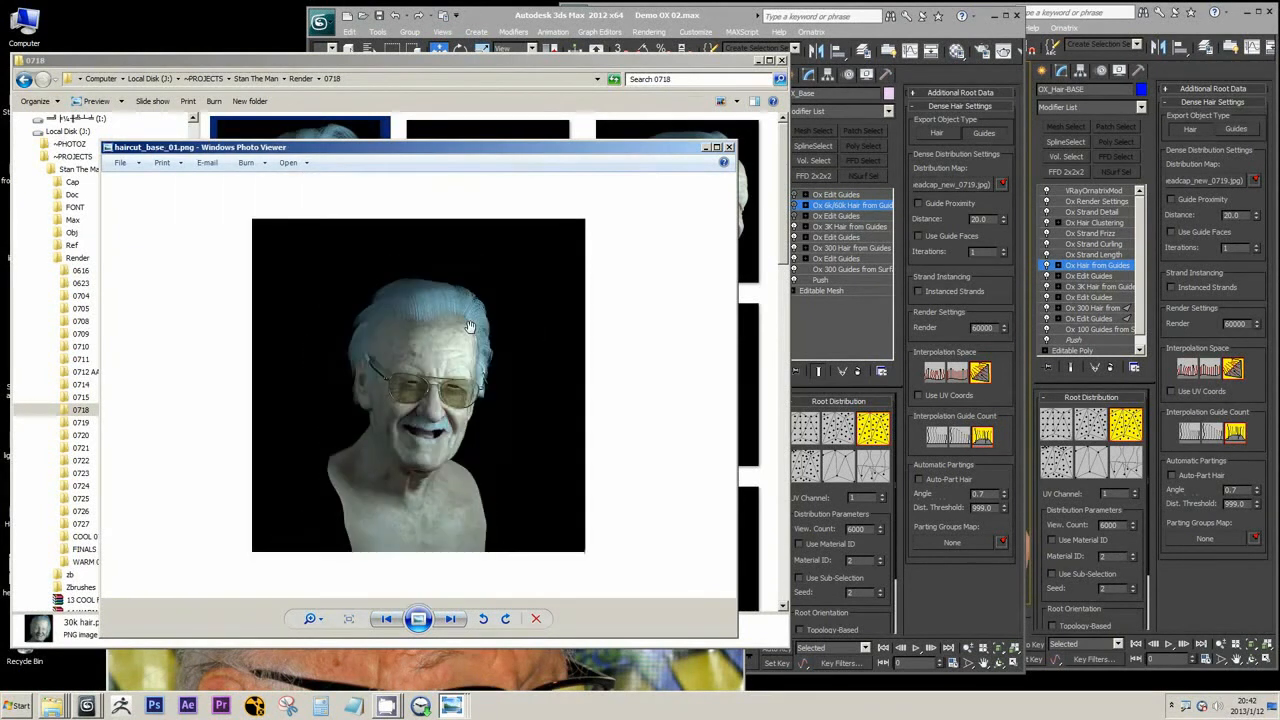
Step: Alternate repeatedly between the haircut_base_01.png and haircut_improving_02.png renders to examine how the haircut differs
key("Right")
key("Left")
key("Right")
key("Left")
key("Right")
scroll(472, 330, "up", 1)
key("Left")
key("Right")
scroll(478, 326, "up", 1)
scroll(478, 326, "up", 1)
Step: Review the following renders in turn, from haircut_improving_03.png through the OK gi on images to YAY_almost_06c.png
key("Right")
key("Right")
key("Right")
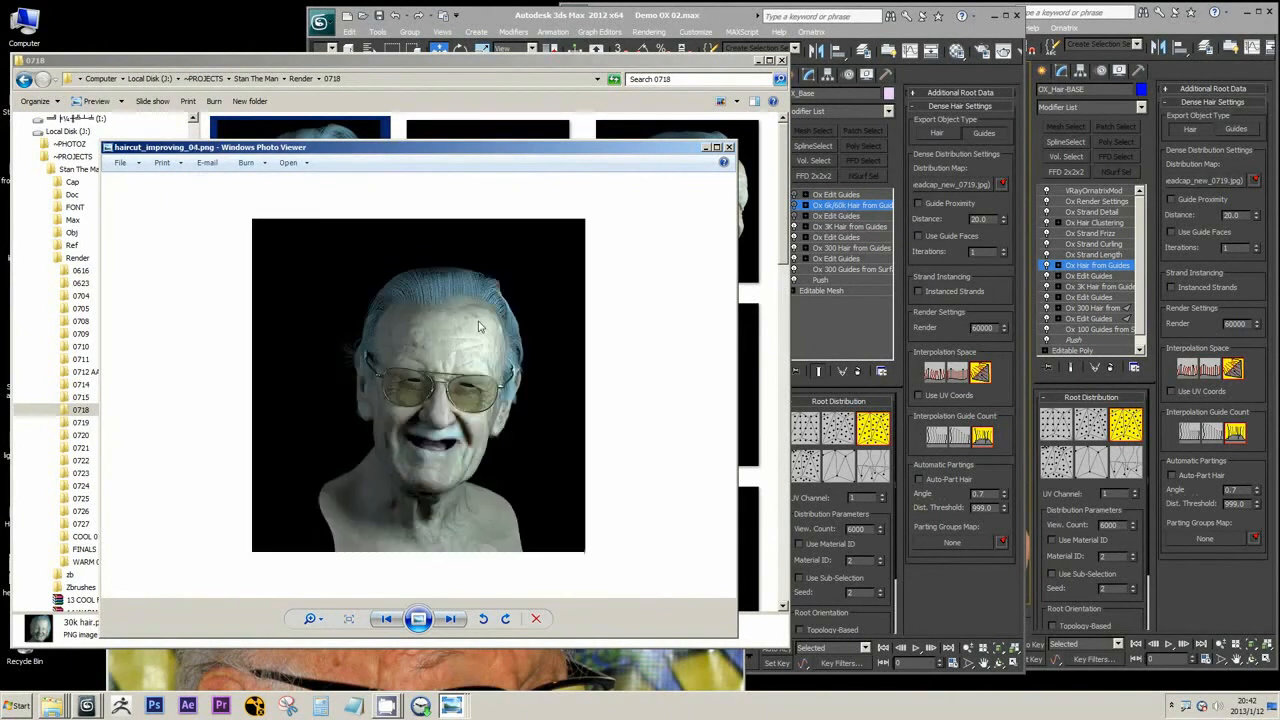
key("Right")
key("Right")
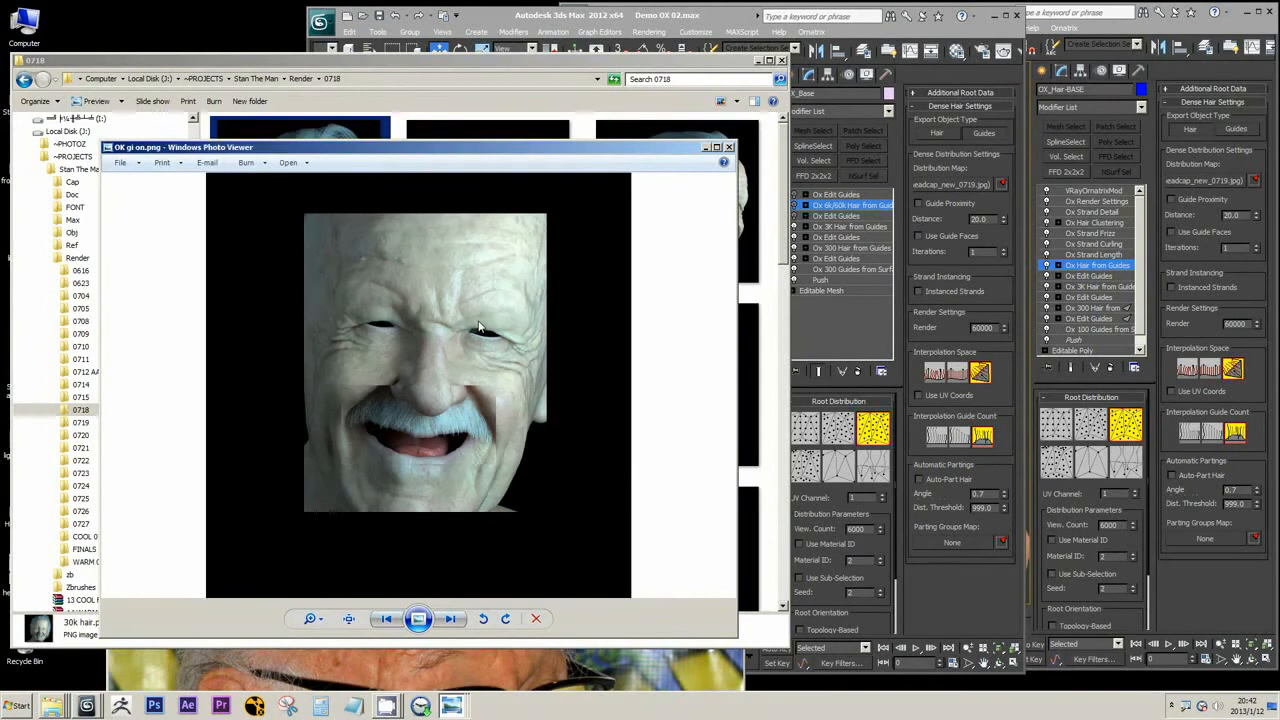
key("Right")
scroll(478, 320, "down", 1)
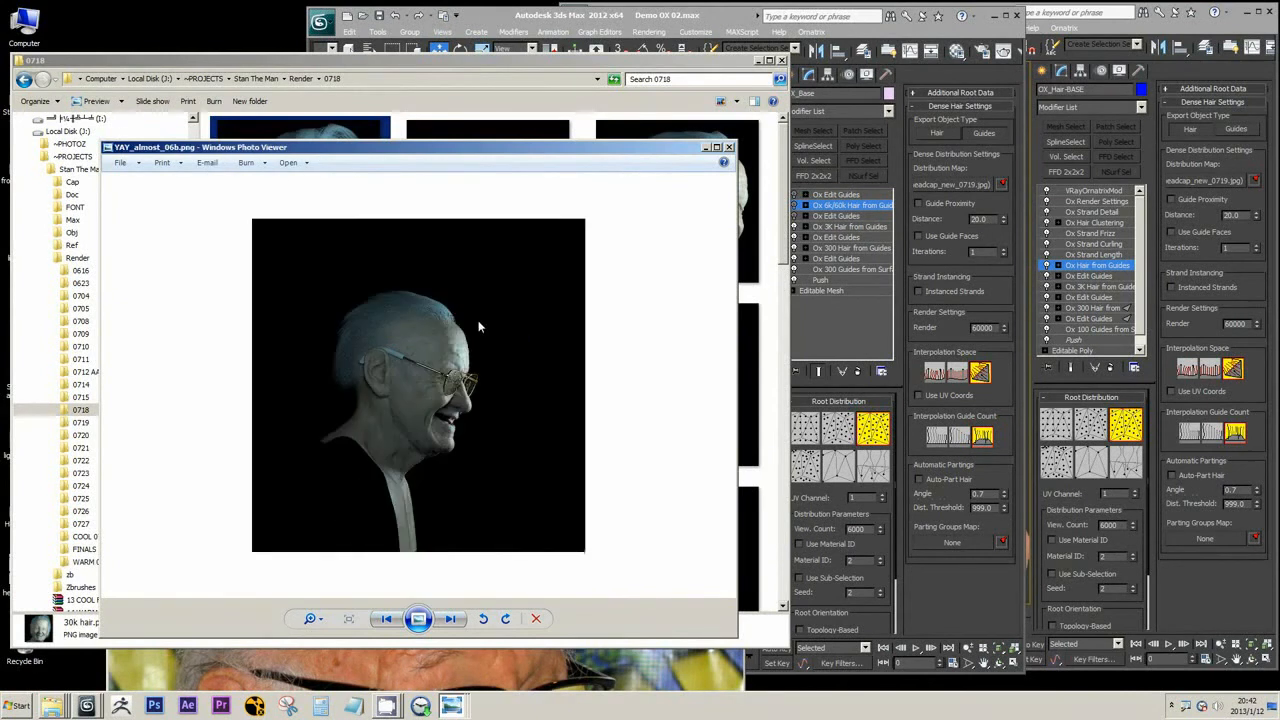
scroll(478, 320, "down", 1)
Step: Move the 0718 folder window clear of the image viewer and browse its render thumbnails
left_click(609, 63)
left_click_drag(609, 63, 1054, 41)
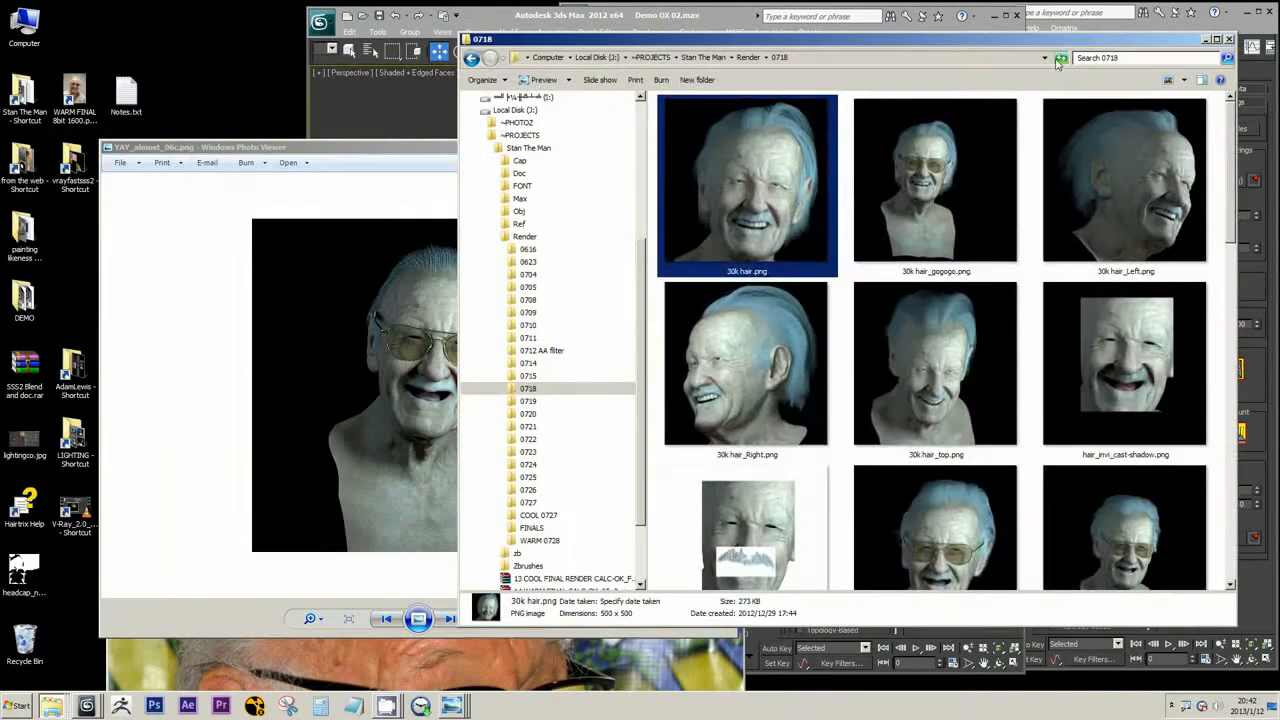
scroll(1113, 366, "down", 5)
scroll(959, 535, "up", 1)
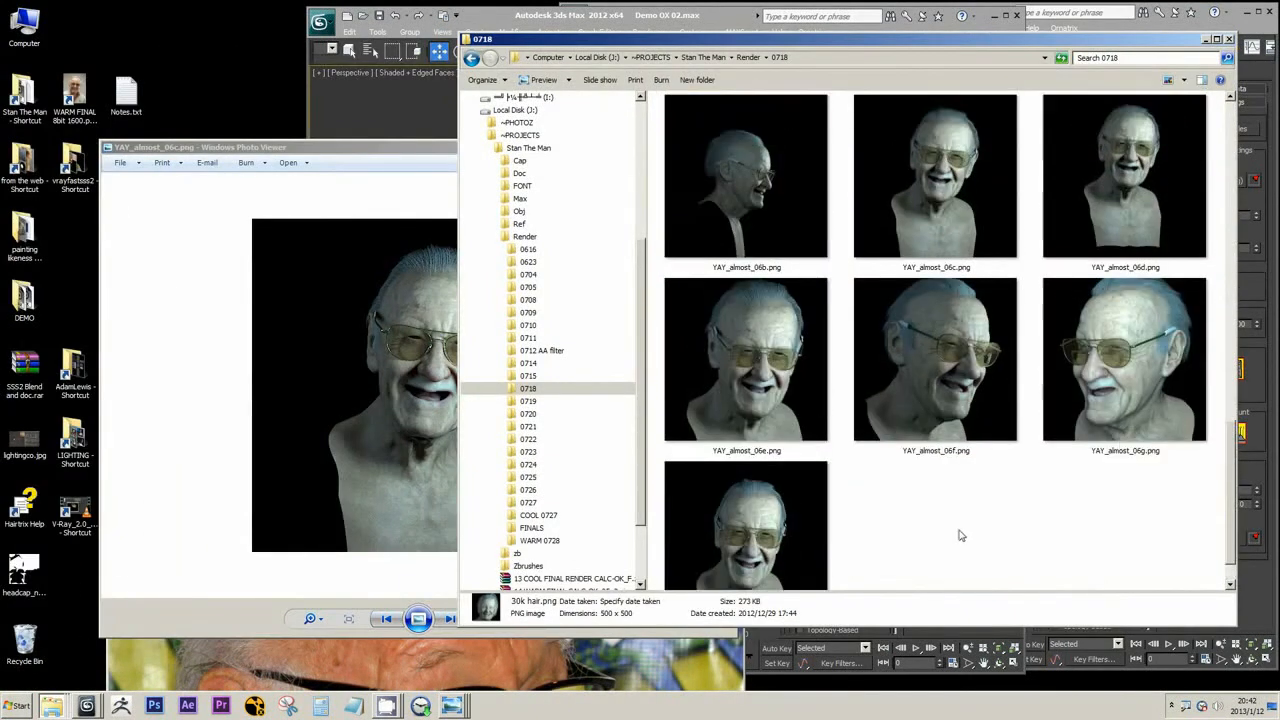
scroll(959, 535, "up", 10)
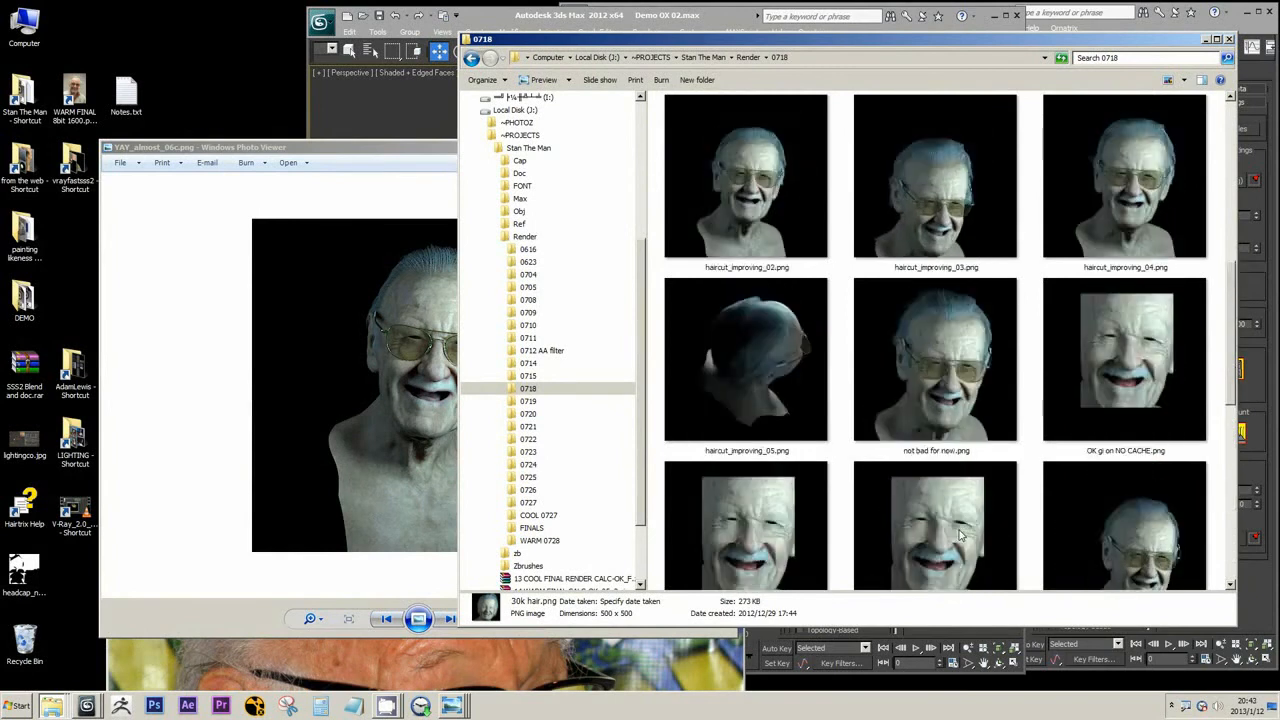
scroll(959, 535, "up", 3)
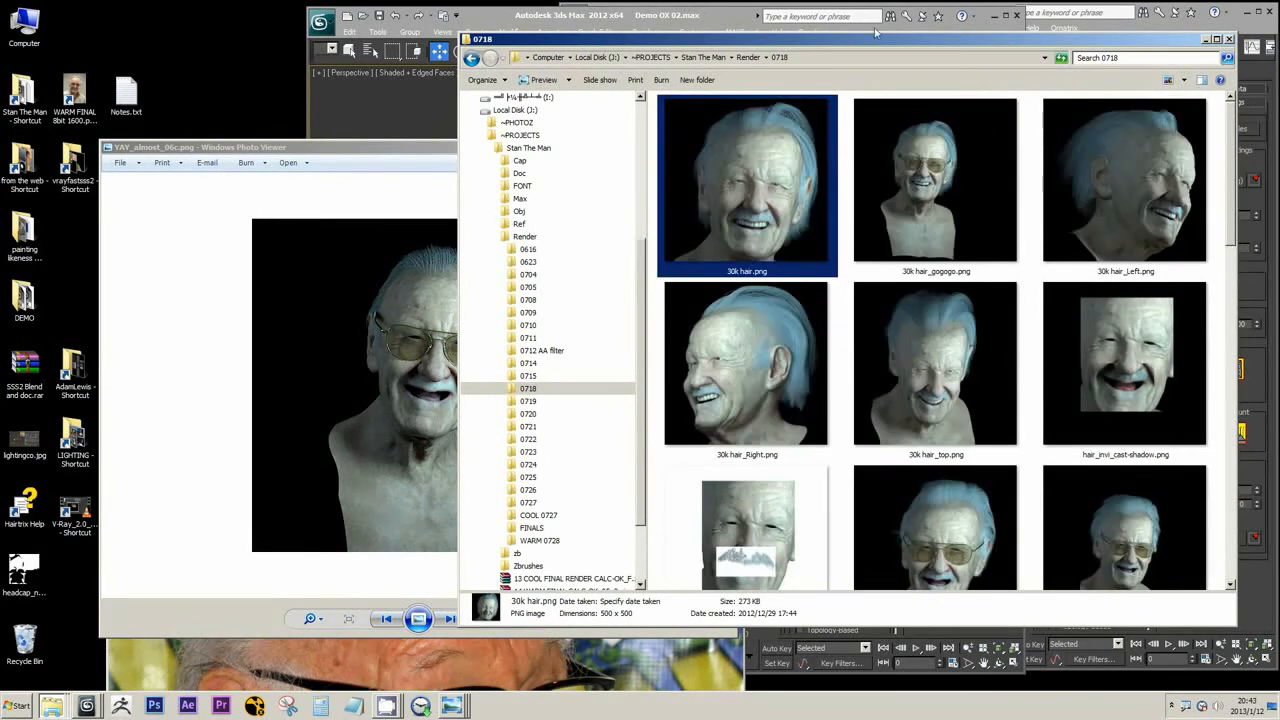
Step: Open the 0719 folder inside Render and look through its shader and camera render thumbnails
left_click(748, 57)
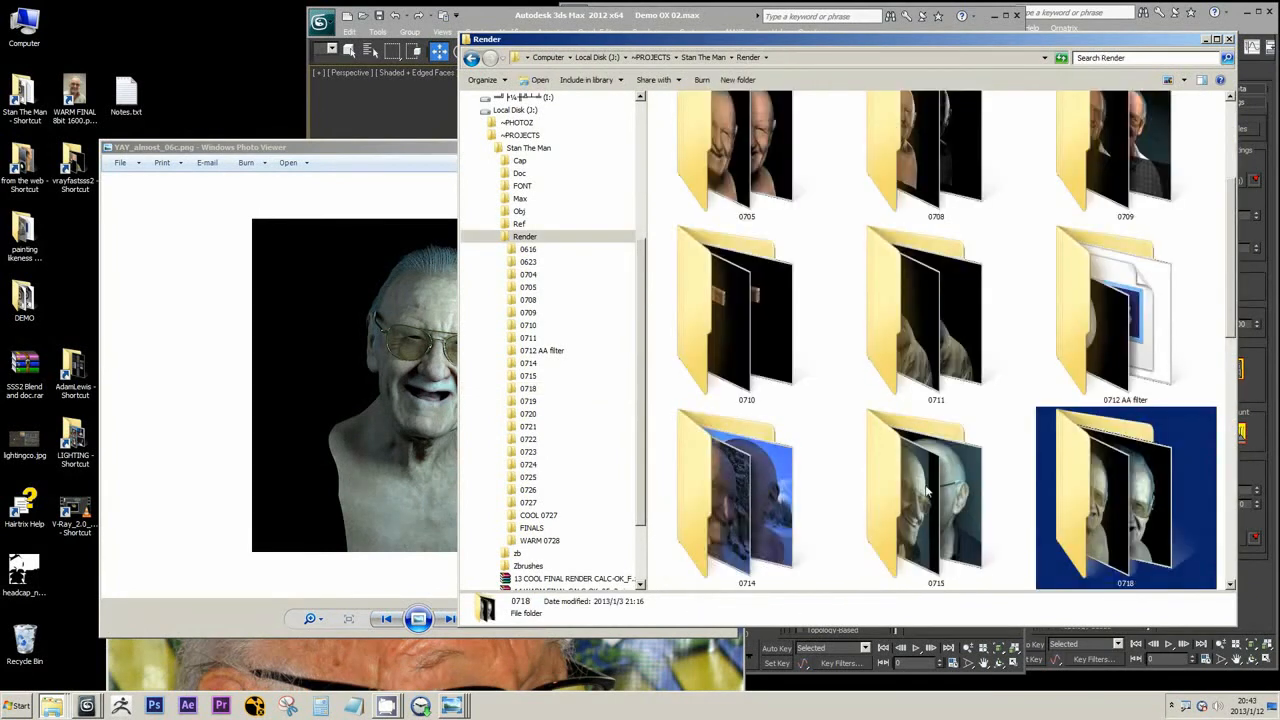
scroll(926, 490, "down", 2)
double_click(806, 517)
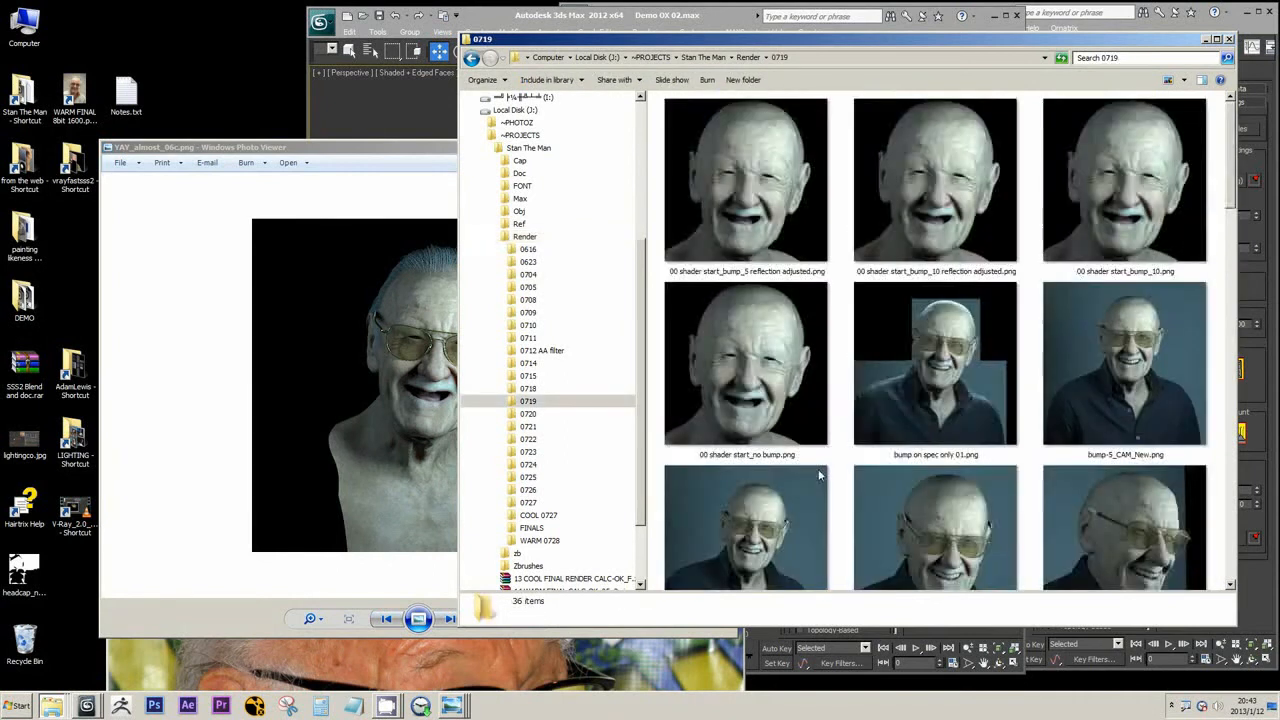
scroll(836, 460, "down", 8)
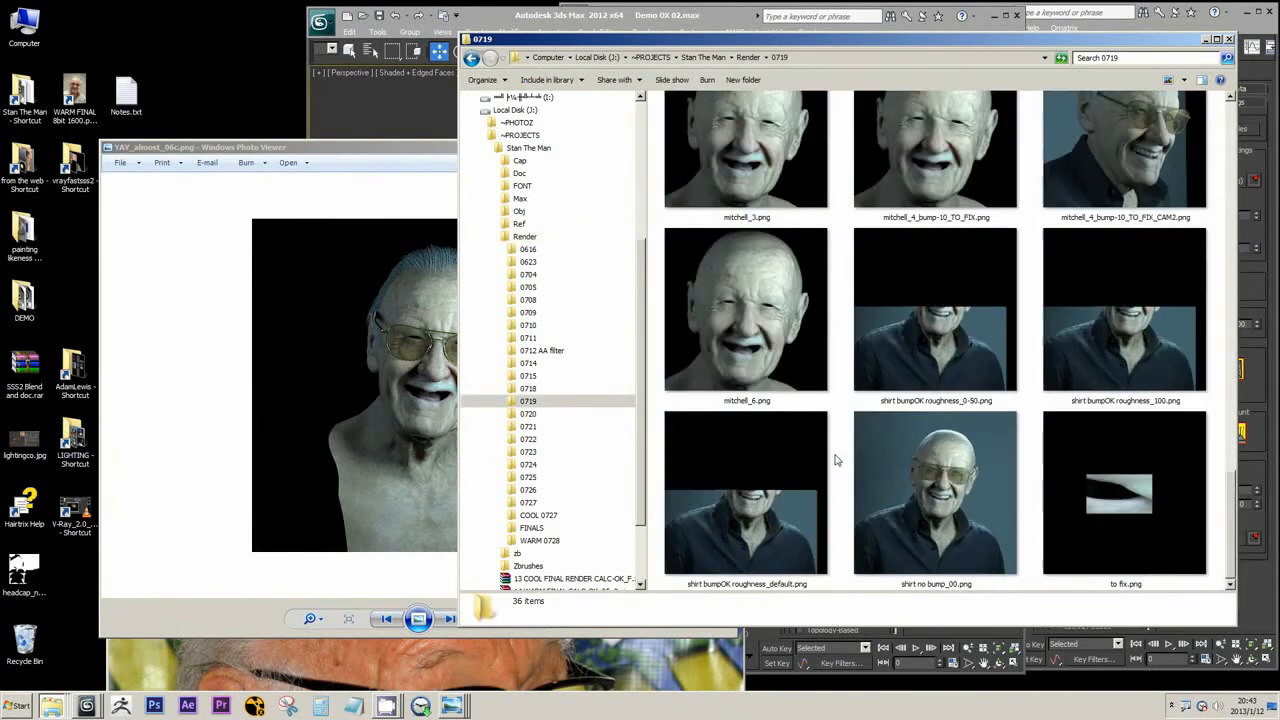
scroll(836, 460, "up", 8)
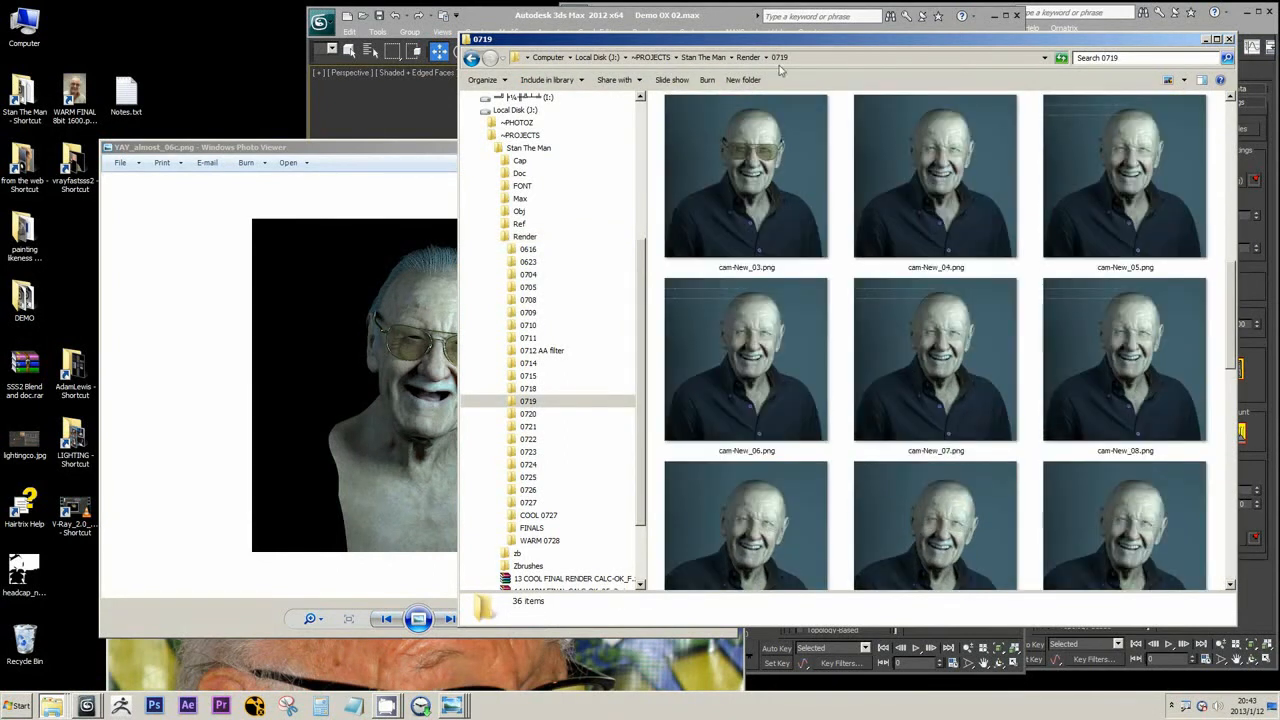
Step: Return to the 0718 render folder and open 30k hair.png in the image viewer
left_click(748, 57)
double_click(1143, 314)
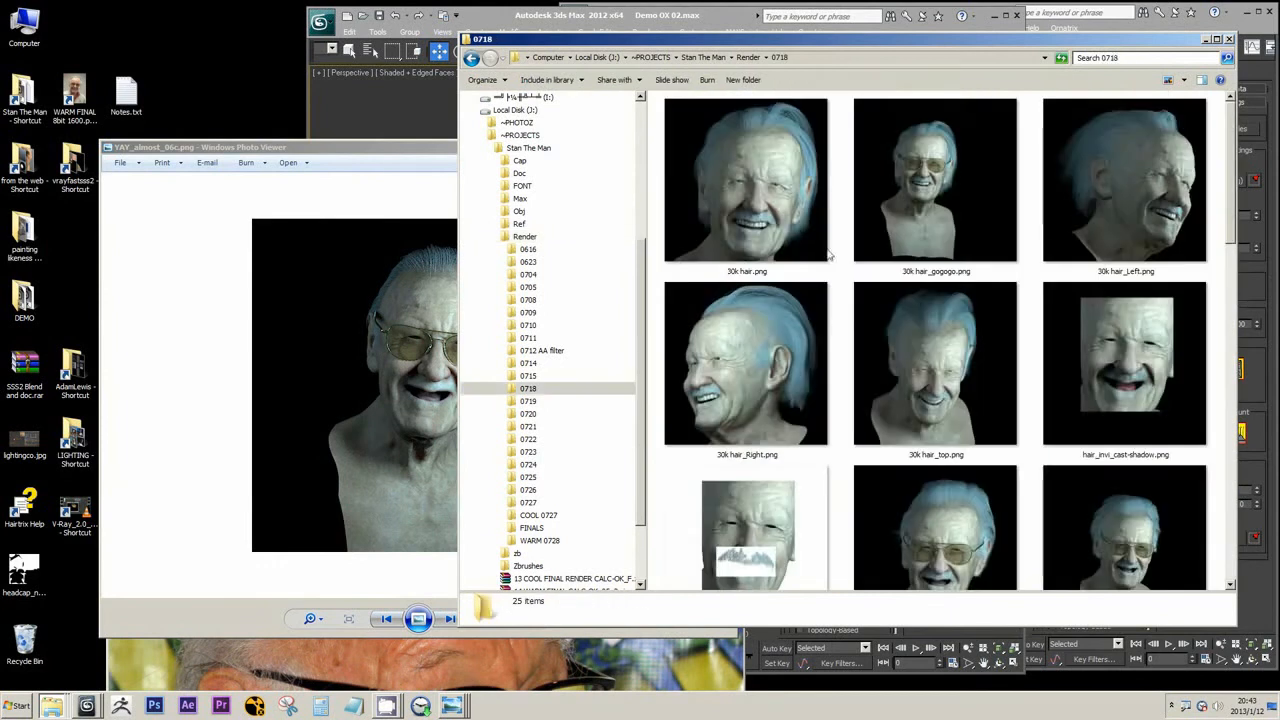
left_click(773, 218)
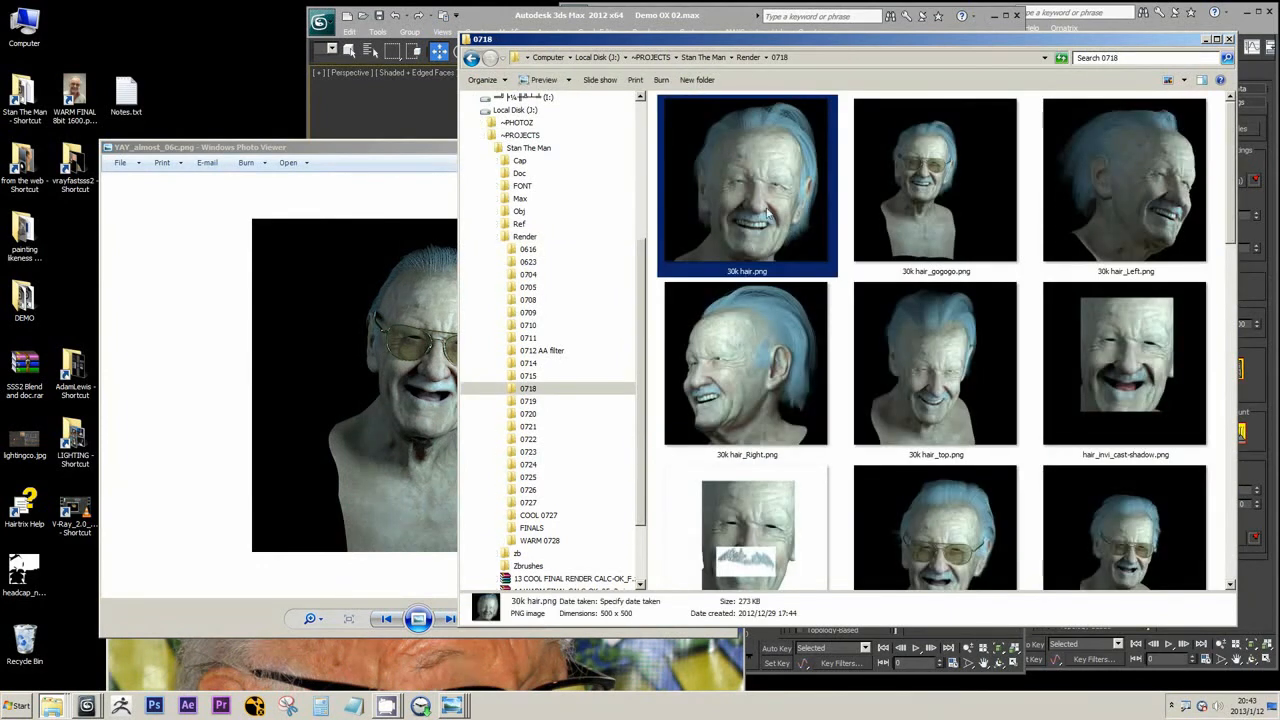
double_click(773, 200)
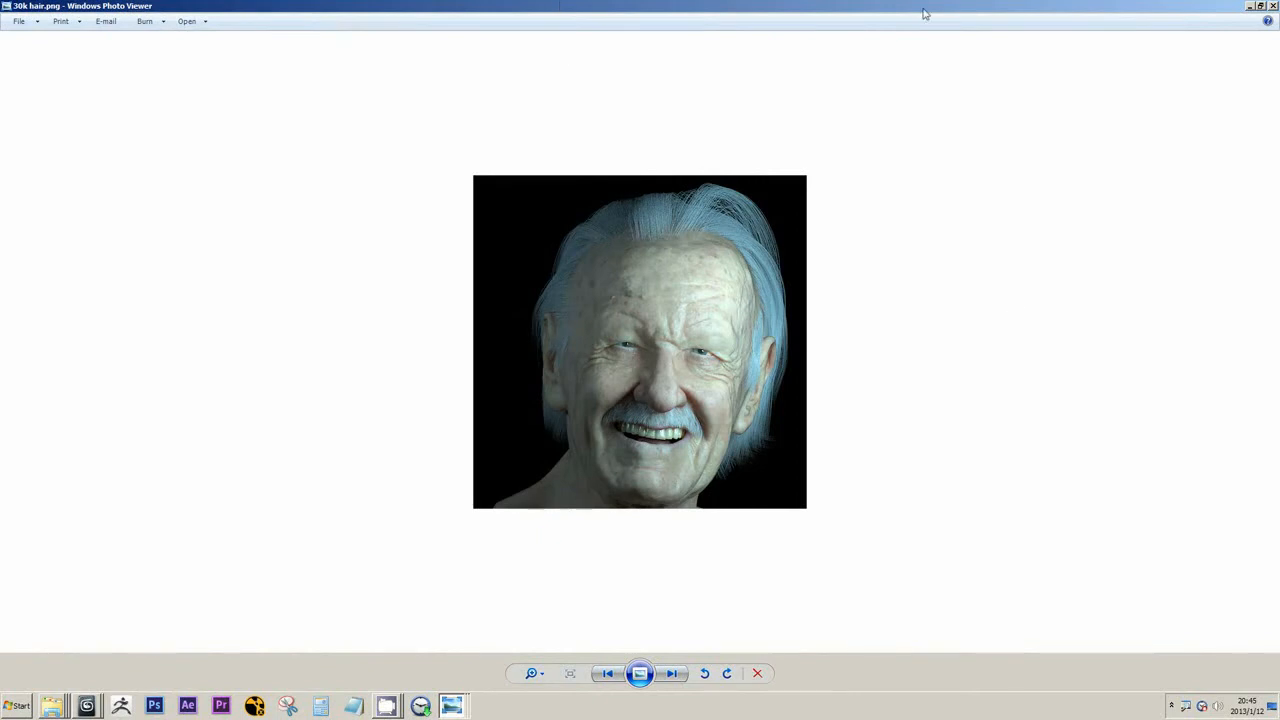
Step: Restore the maximized 30k hair.png viewer to a smaller window and enlarge the render to show the hair
left_click(1260, 5)
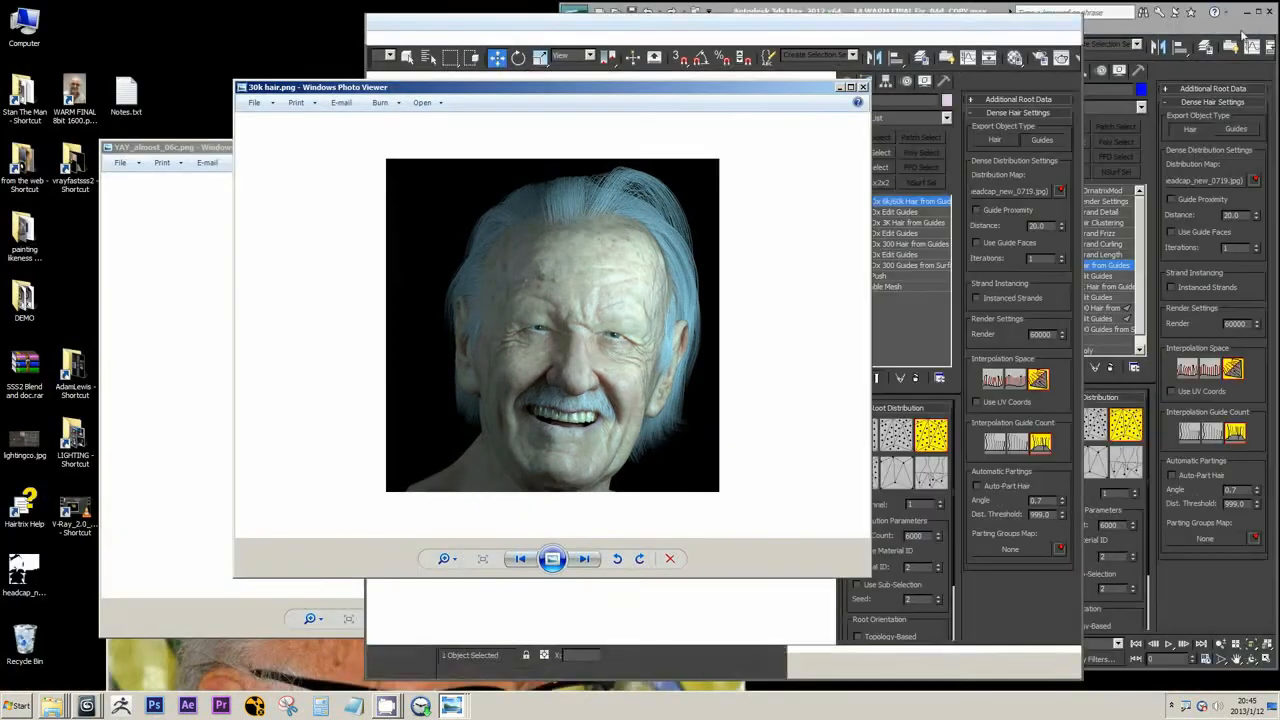
left_click_drag(281, 97, 276, 123)
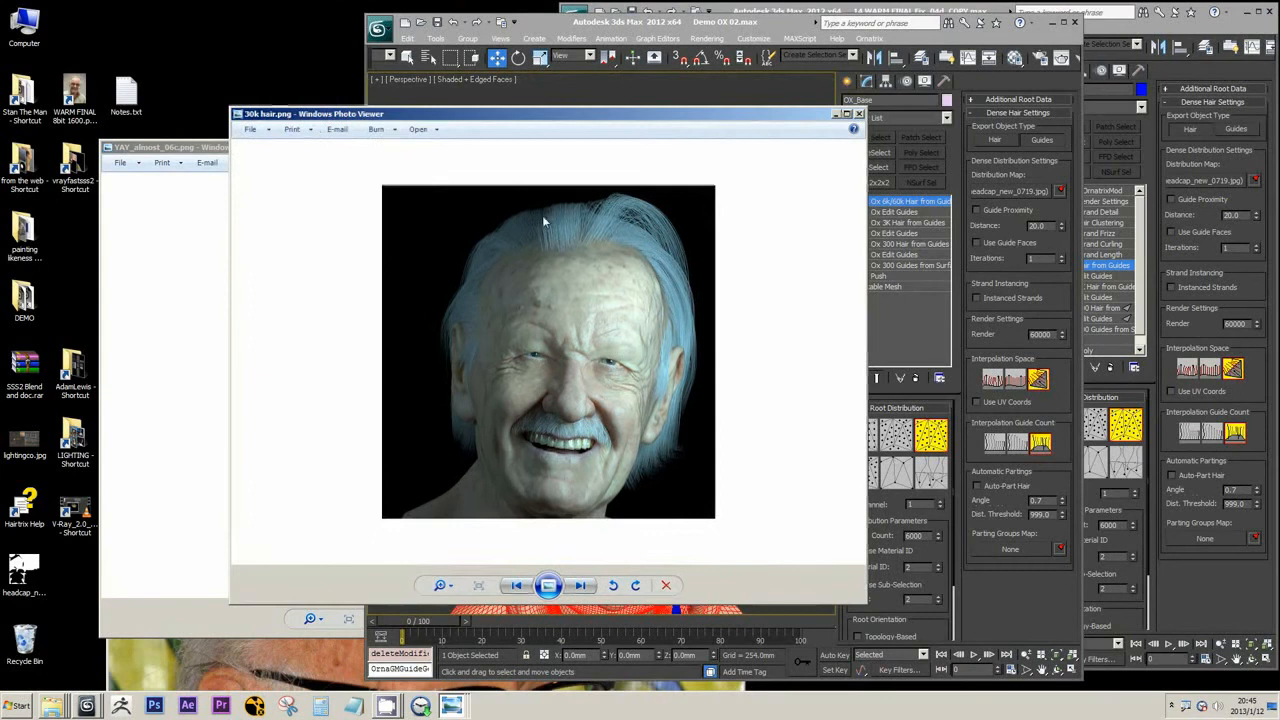
scroll(545, 223, "up", 2)
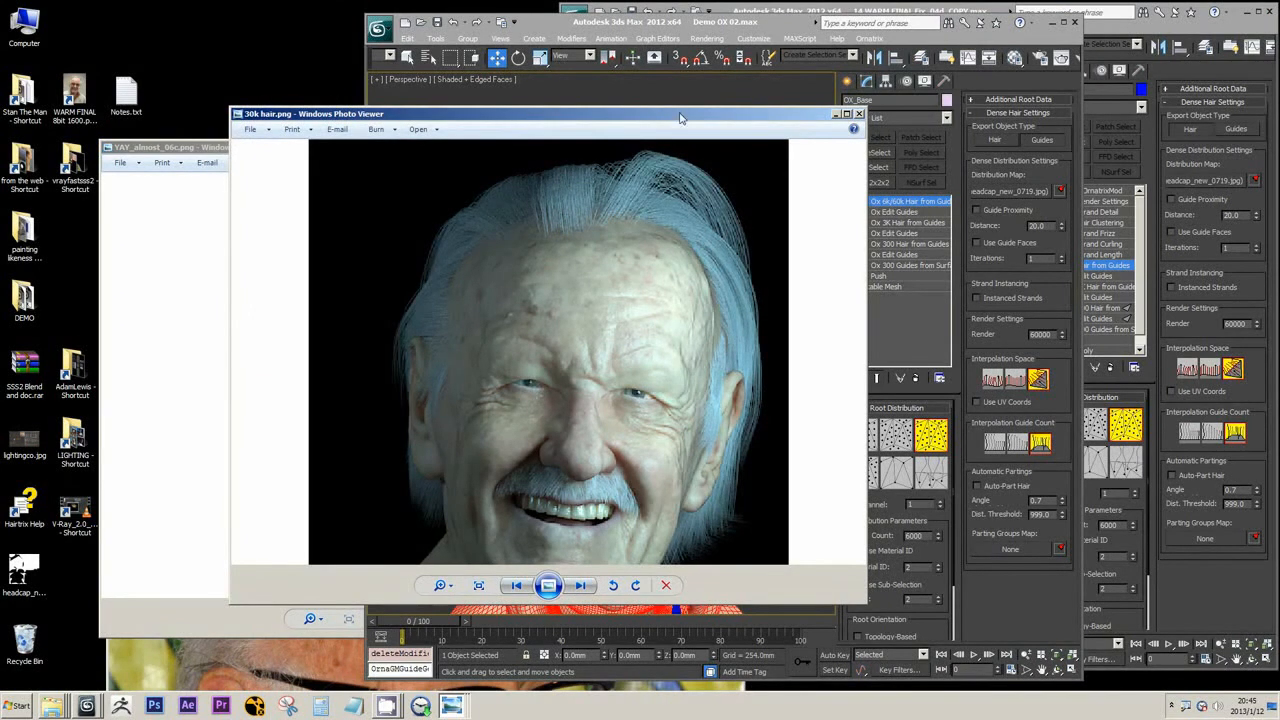
Step: Move the 30k hair.png viewer aside and minimize the Demo OX 02.max window in 3ds Max to uncover the final hair scene
left_click_drag(680, 117, 476, 104)
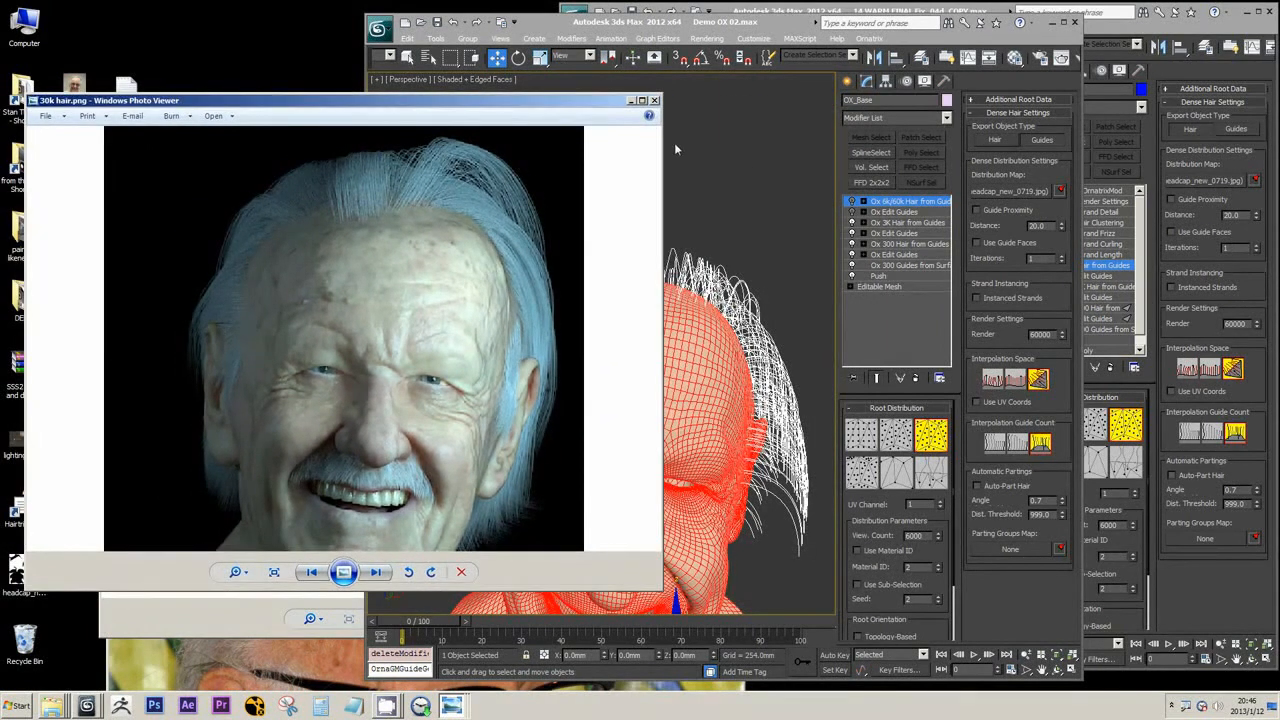
left_click(743, 25)
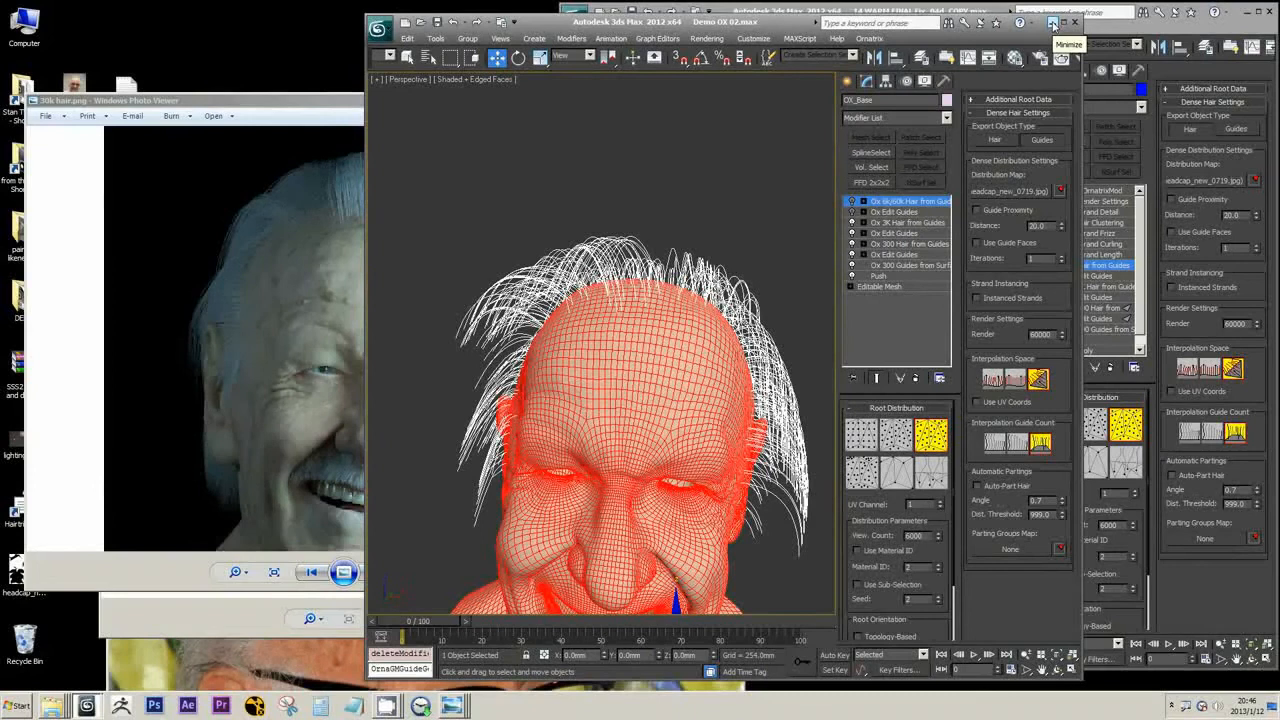
left_click(1052, 22)
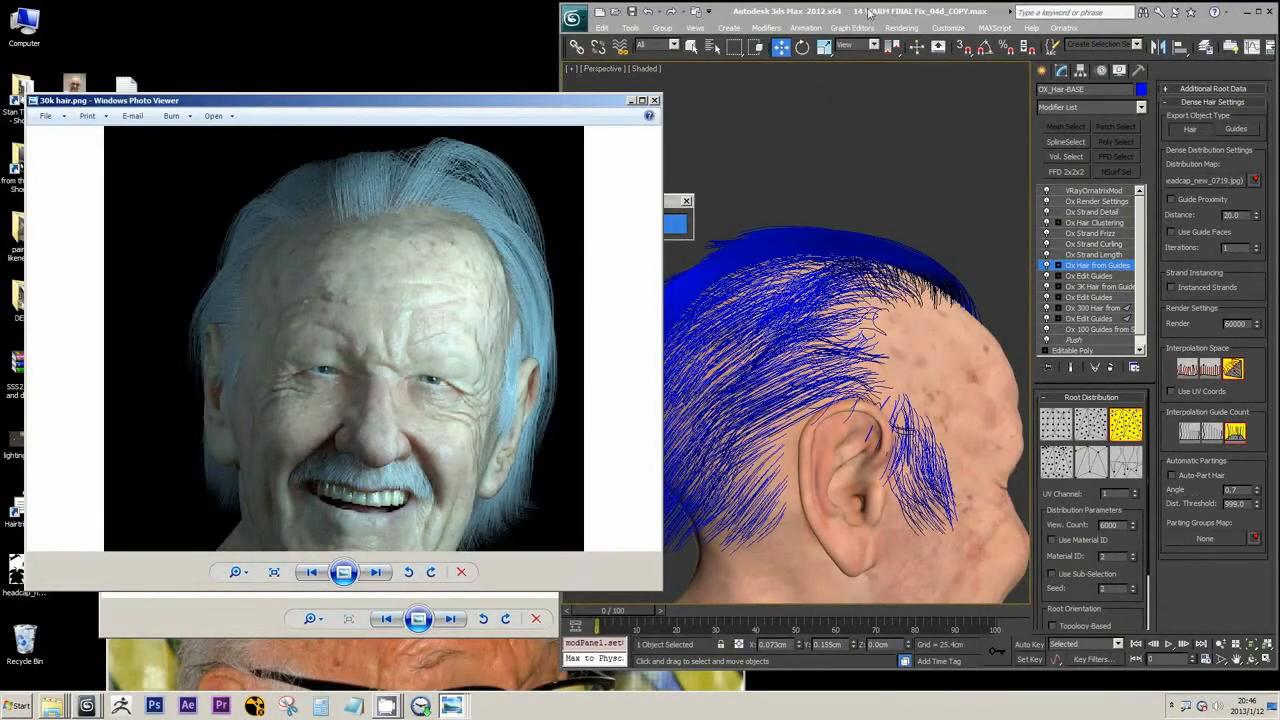
Step: Examine the hair strands on the head model from the front and the side, and close up around the ear
middle_click_drag(902, 207, 783, 225, "alt")
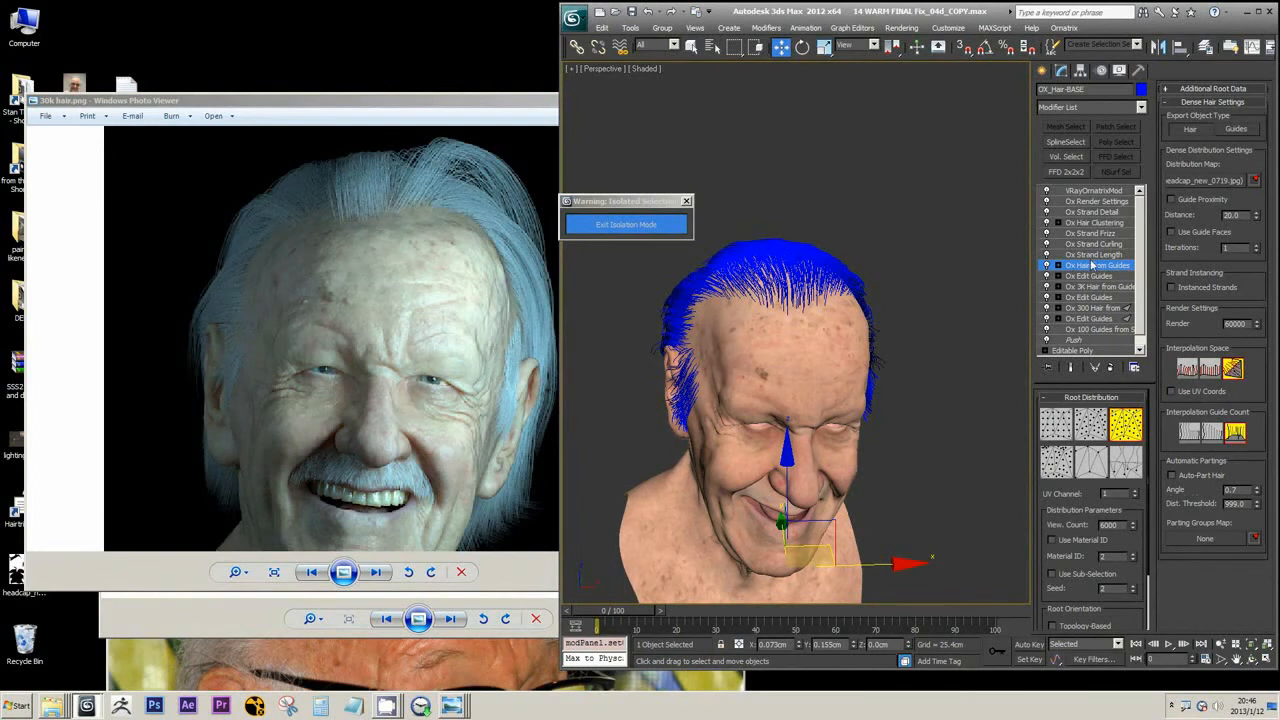
left_click_drag(1128, 275, 1128, 311)
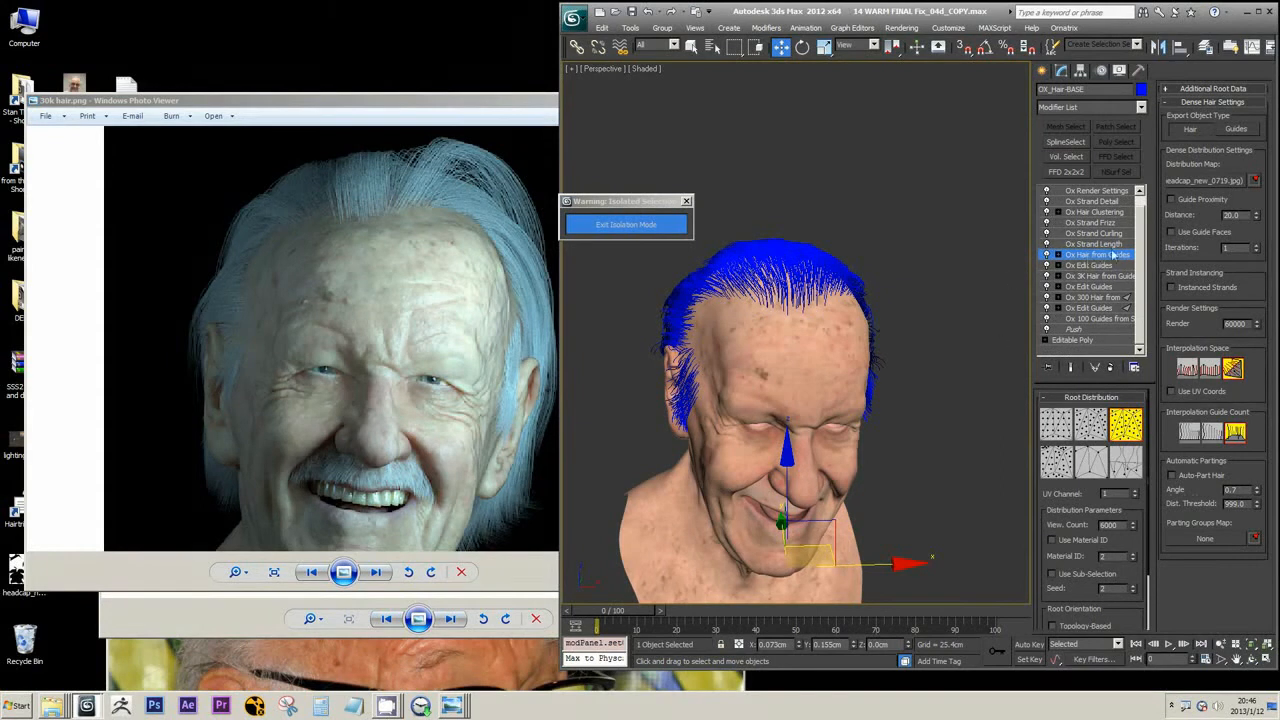
scroll(880, 320, "up", 5)
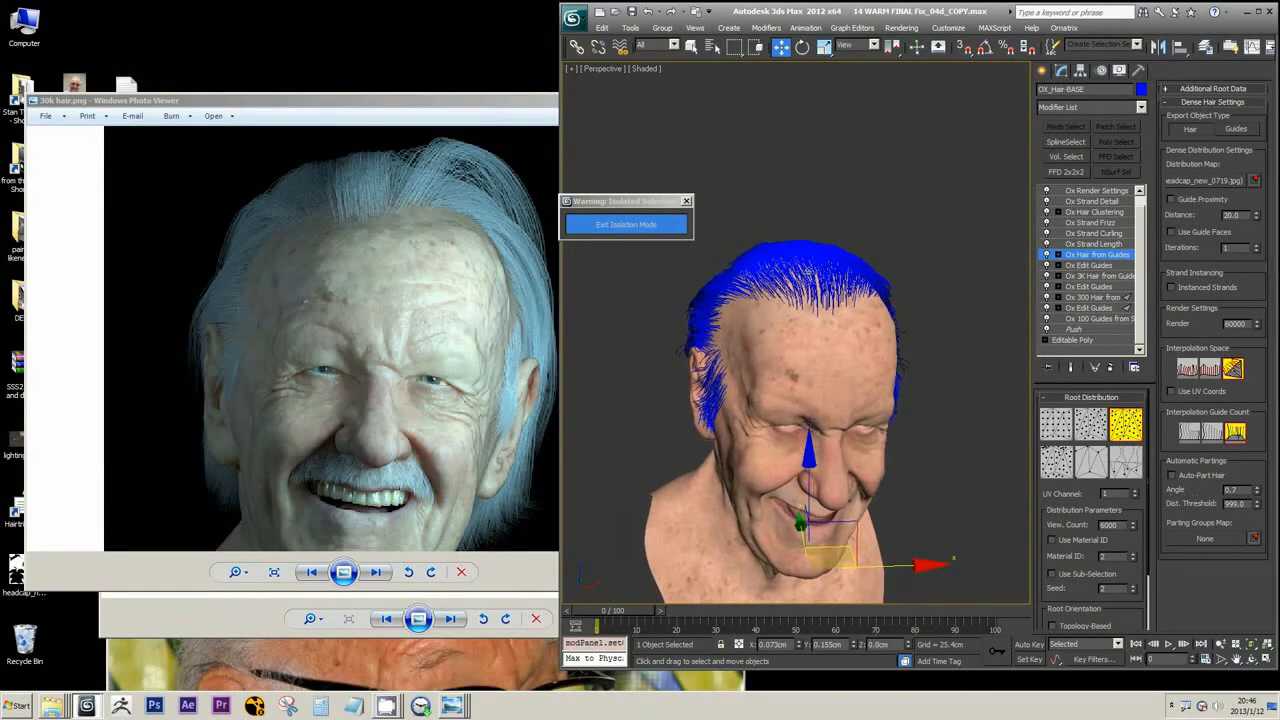
scroll(866, 279, "down", 5)
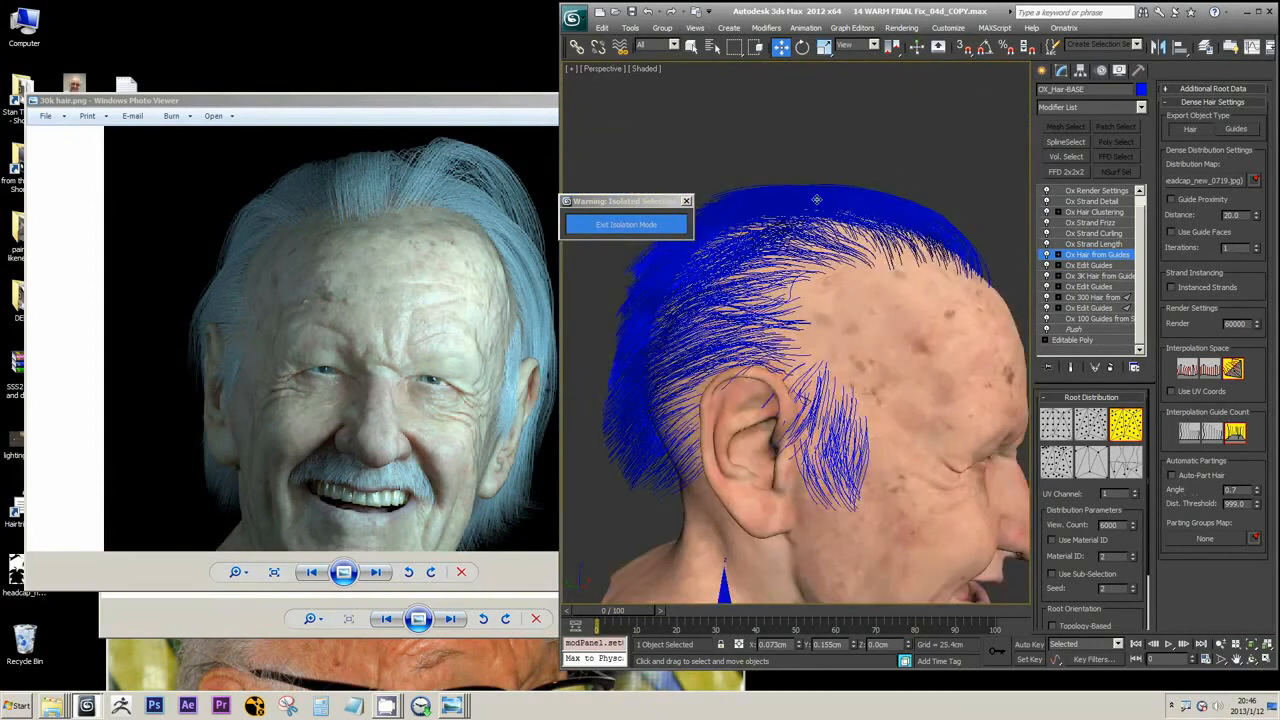
scroll(767, 408, "up", 3)
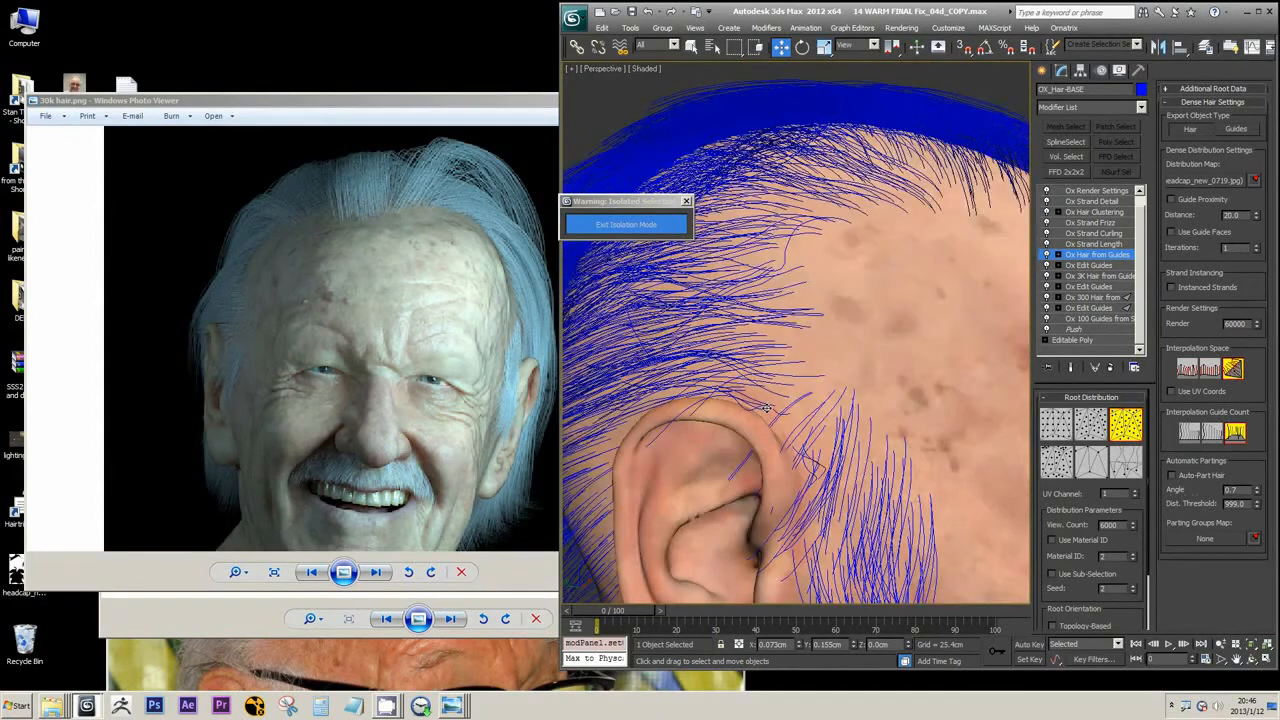
middle_click_drag(767, 408, 658, 189, "alt")
middle_click_drag(890, 175, 725, 465, "alt")
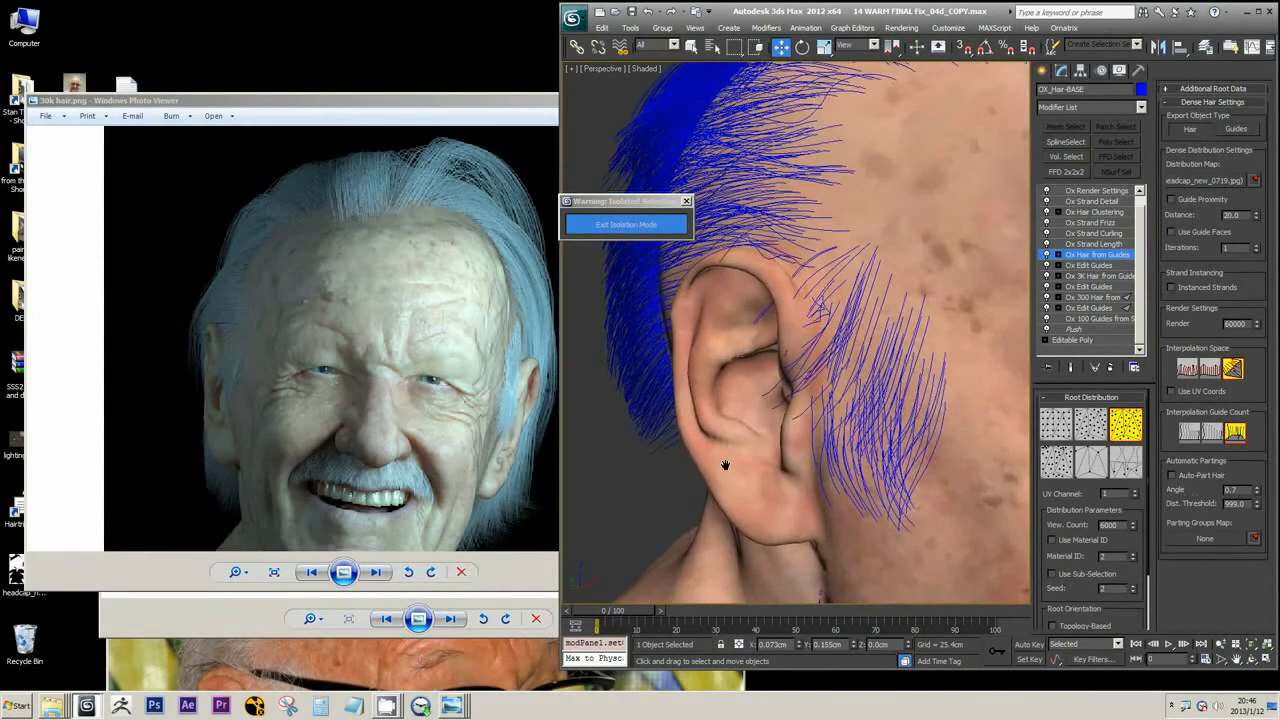
Step: Open the final render WARM FINAL 8bit 1600.png and examine its hair and sideburns up close
right_click(78, 86)
left_click(105, 90)
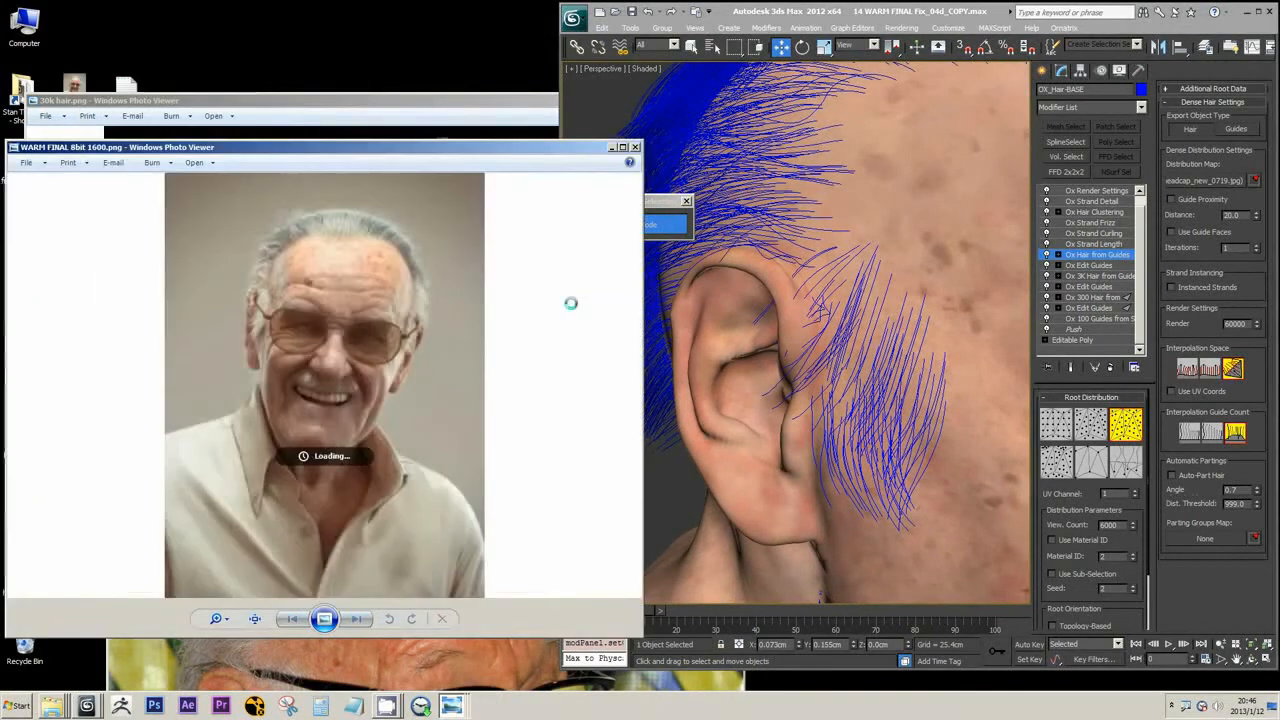
scroll(231, 354, "up", 5)
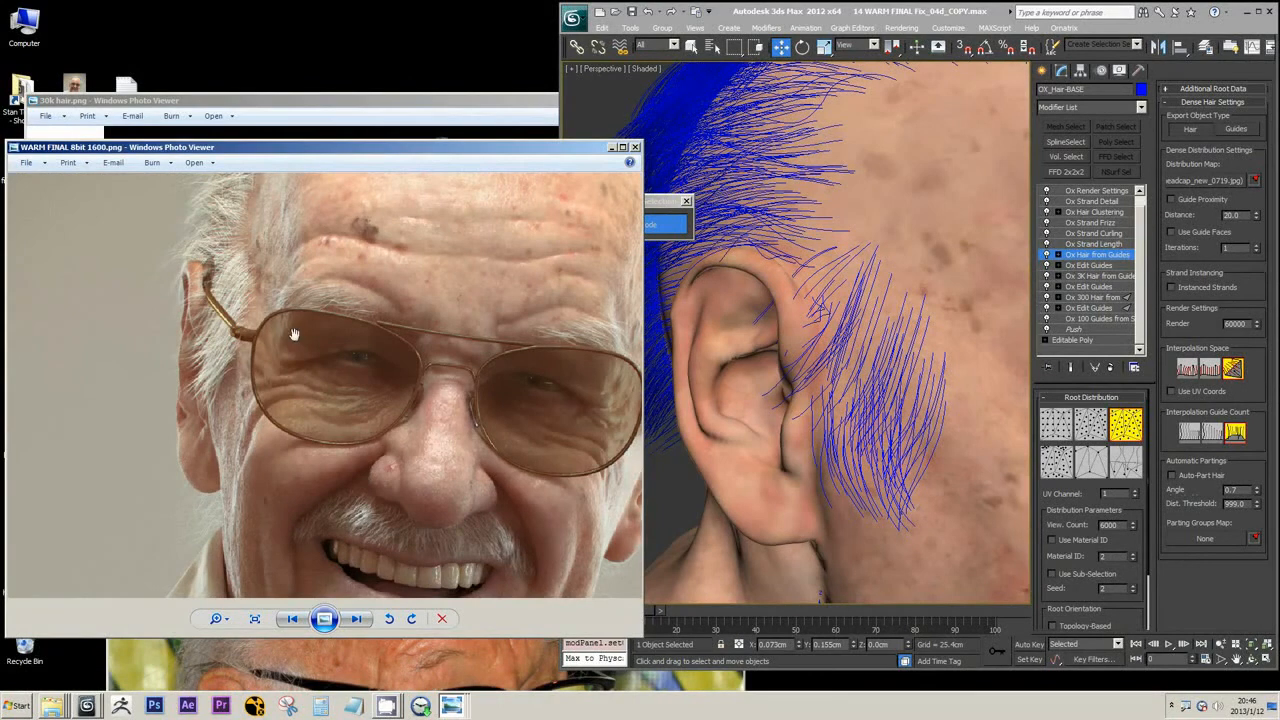
scroll(633, 335, "down", 5)
Step: Compare the model's sideburn and the hair around its ear with the final render
mouse_move(800, 400)
middle_mouse_down("alt")
mouse_move(729, 328)
mouse_move(750, 355)
mouse_move(734, 423)
mouse_move(762, 381)
mouse_move(789, 412)
middle_mouse_up("alt")
scroll(751, 382, "down", 3)
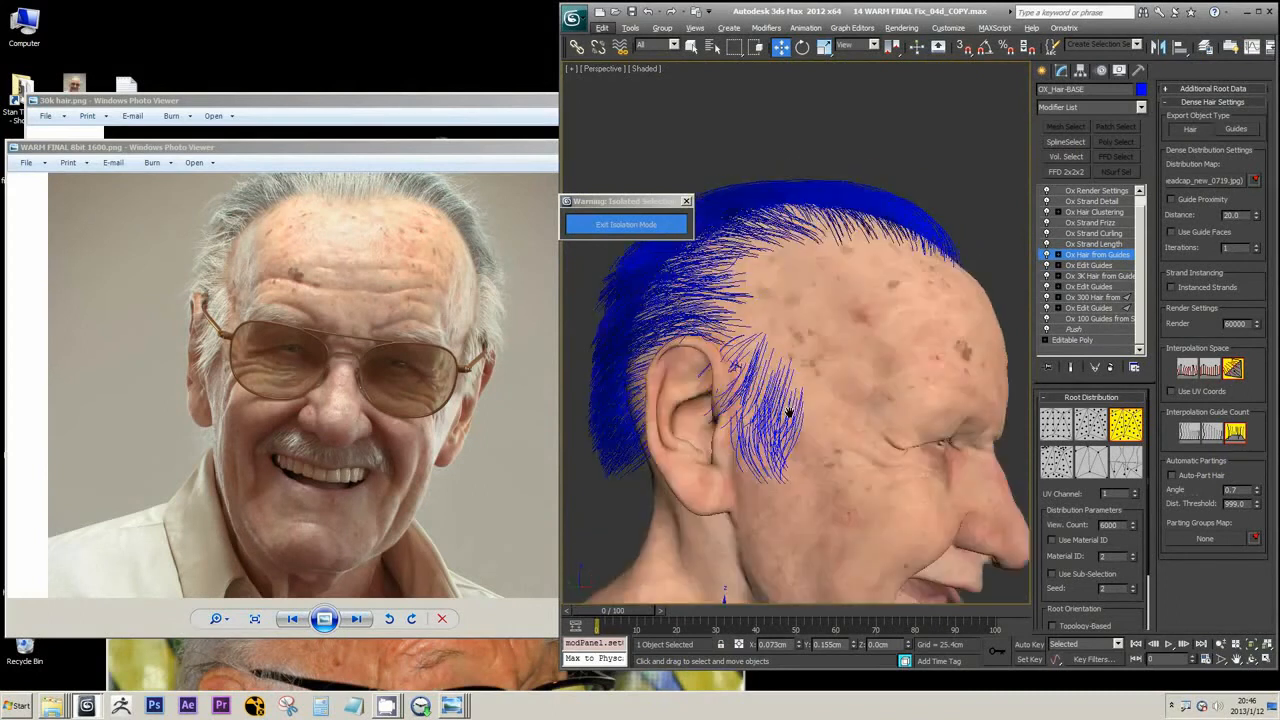
scroll(789, 412, "up", 5)
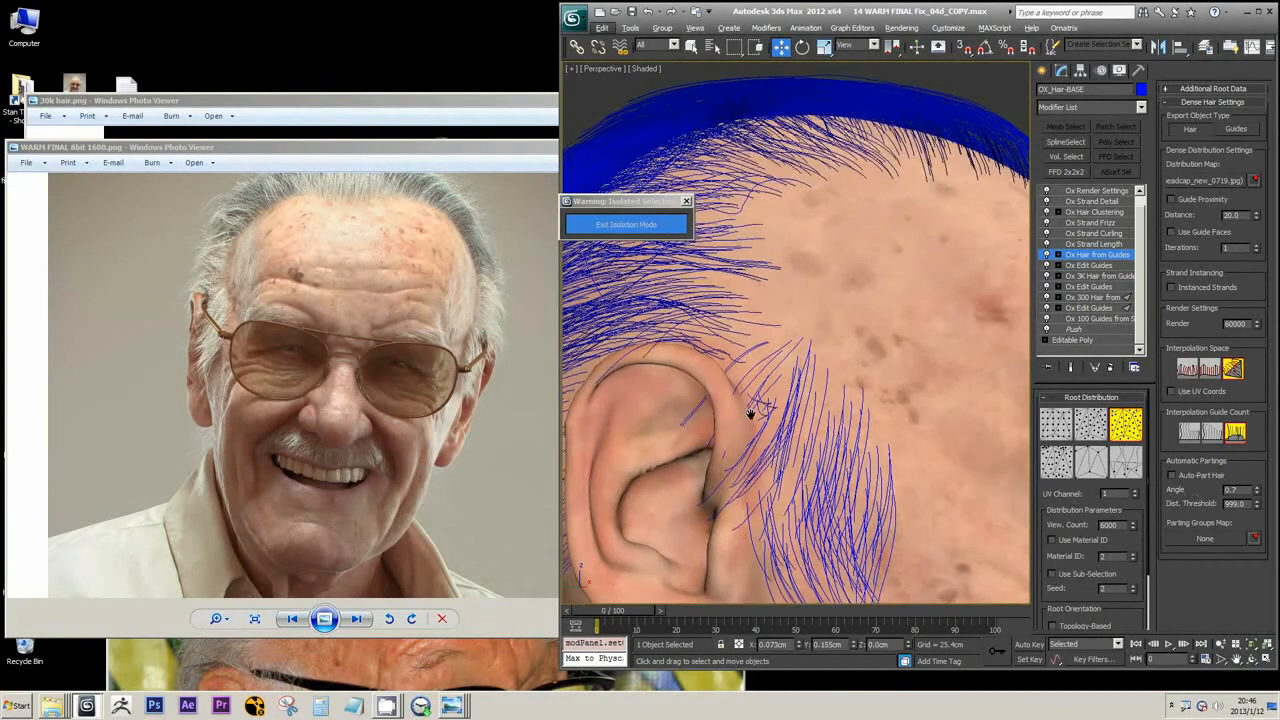
middle_click_drag(749, 415, 767, 401)
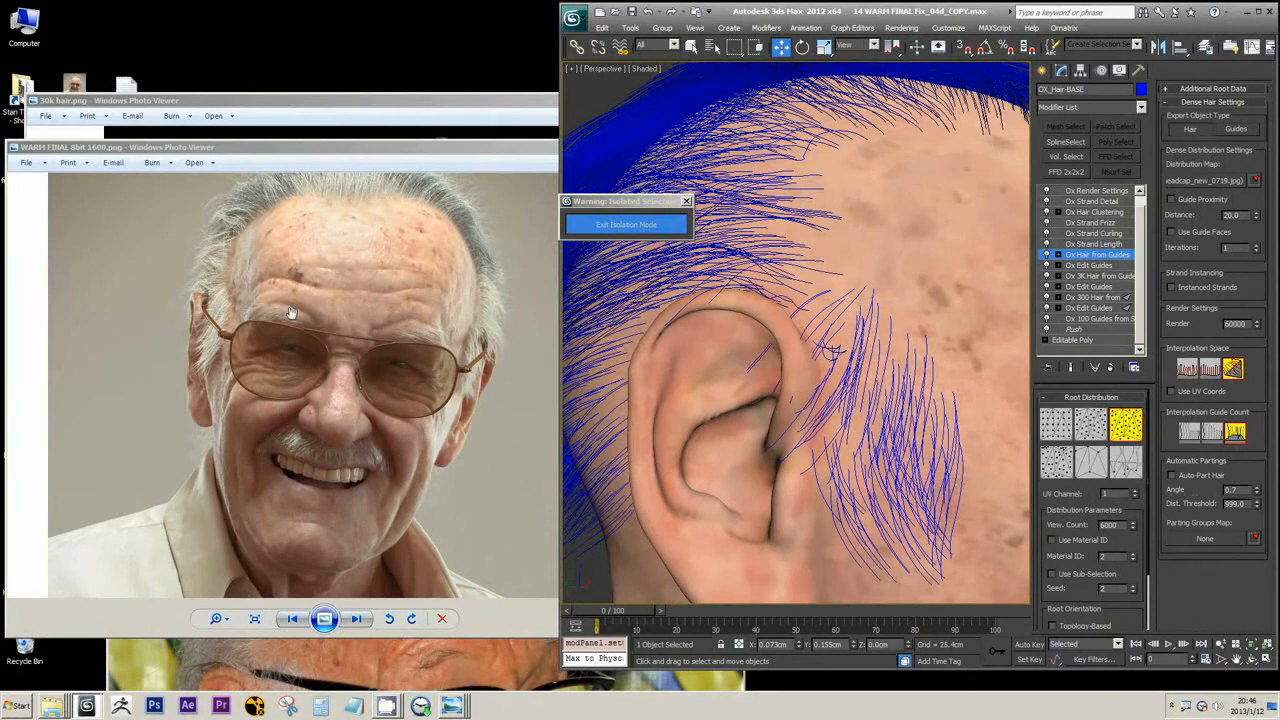
key("alt+Tab")
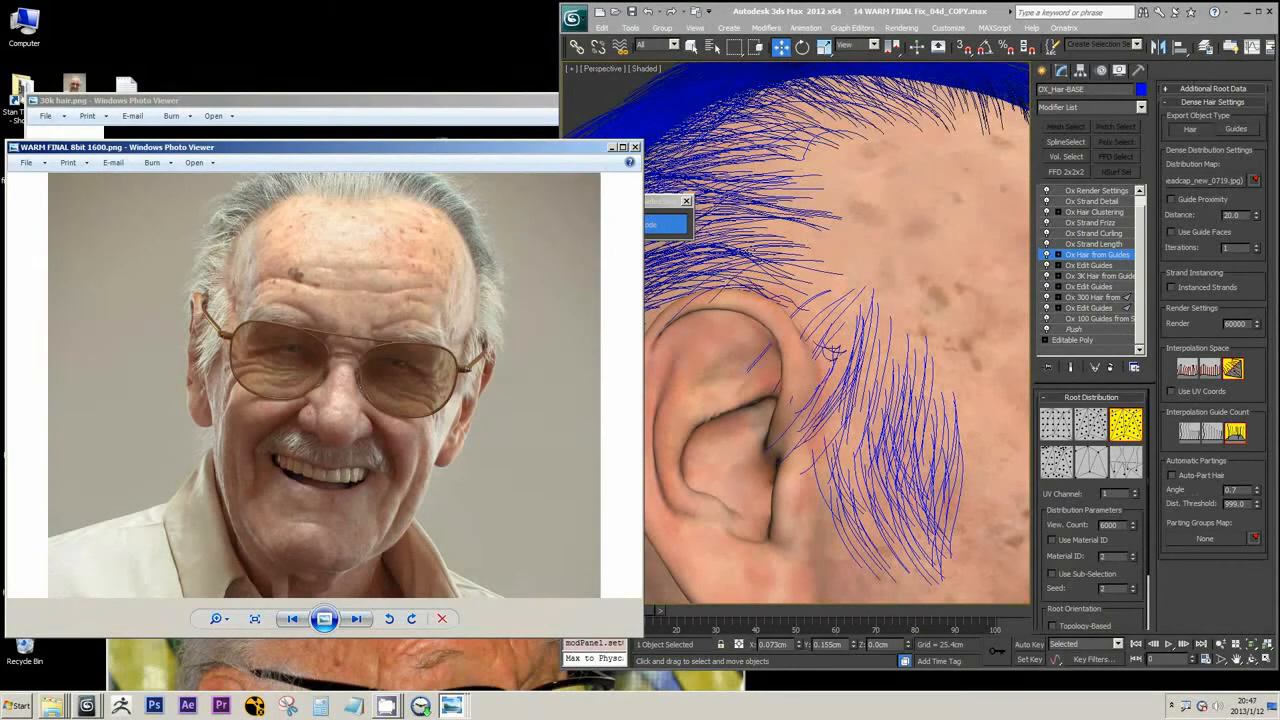
left_click(798, 270)
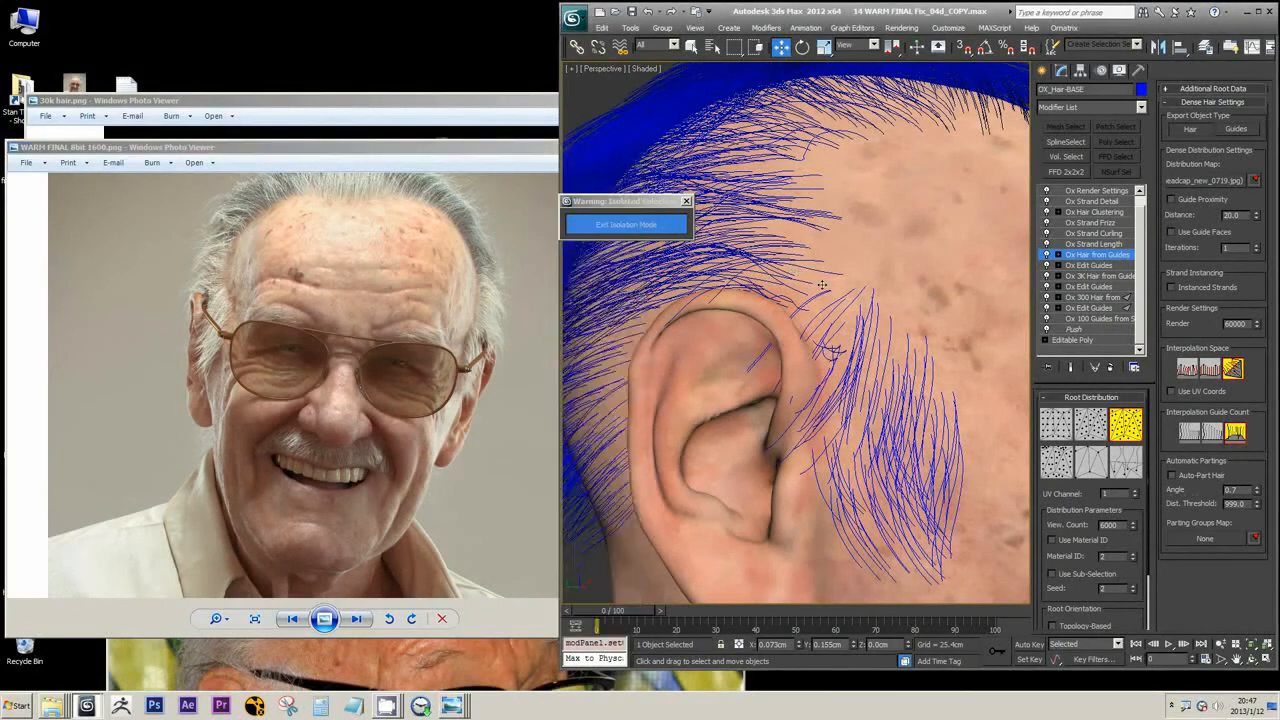
scroll(840, 307, "down", 3)
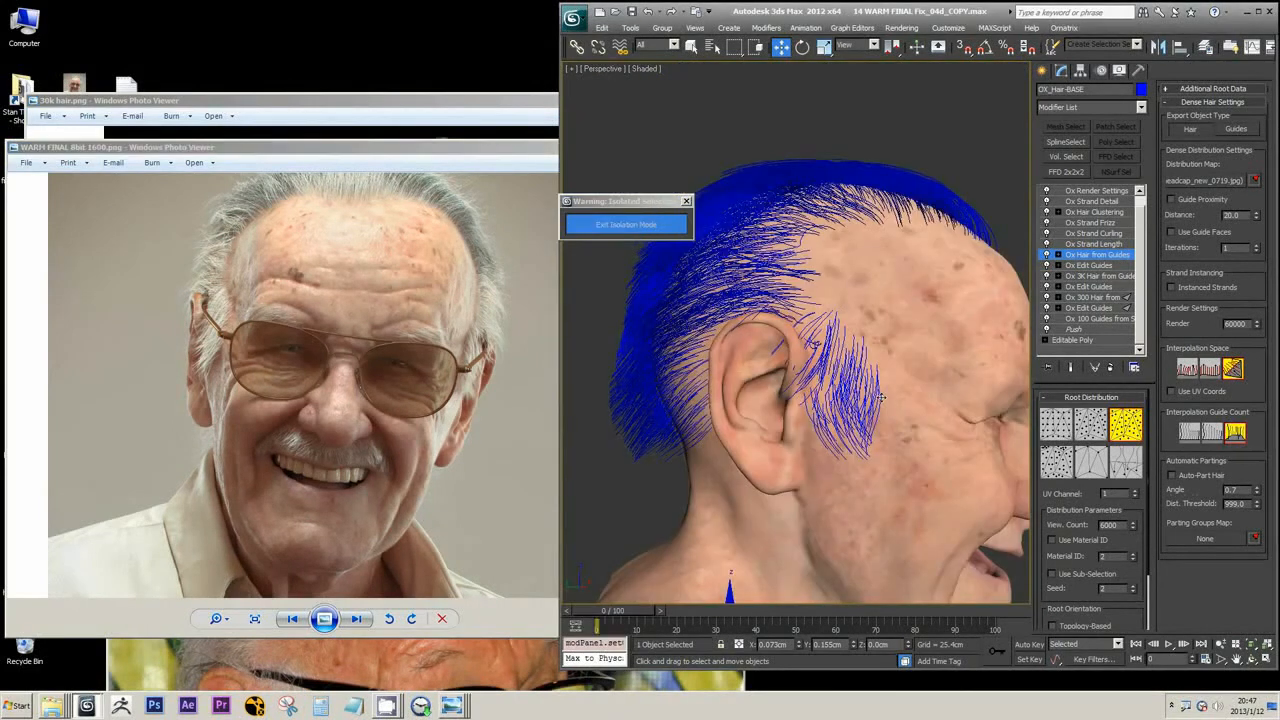
middle_click_drag(880, 398, 858, 398, "alt")
scroll(880, 400, "up", 3)
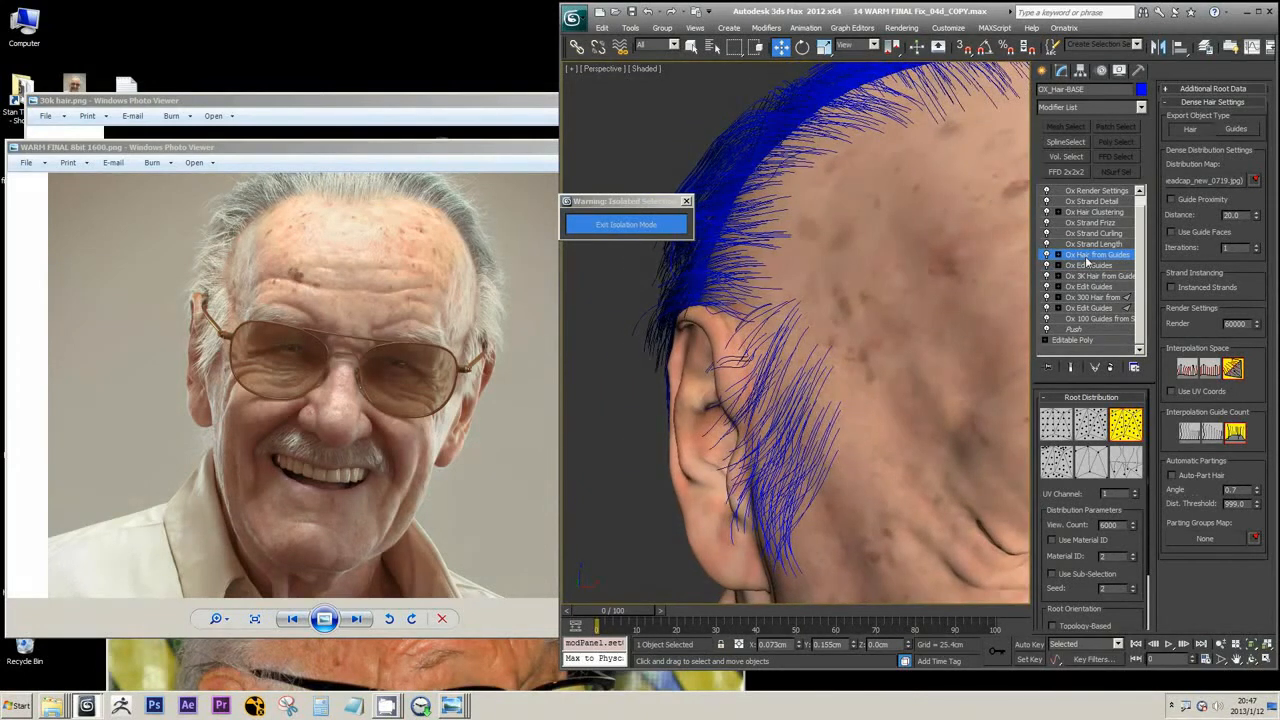
Step: Examine the model's whole hairline and a close-up of the fine stray hairs in the final render
key("z")
scroll(787, 324, "down", 3)
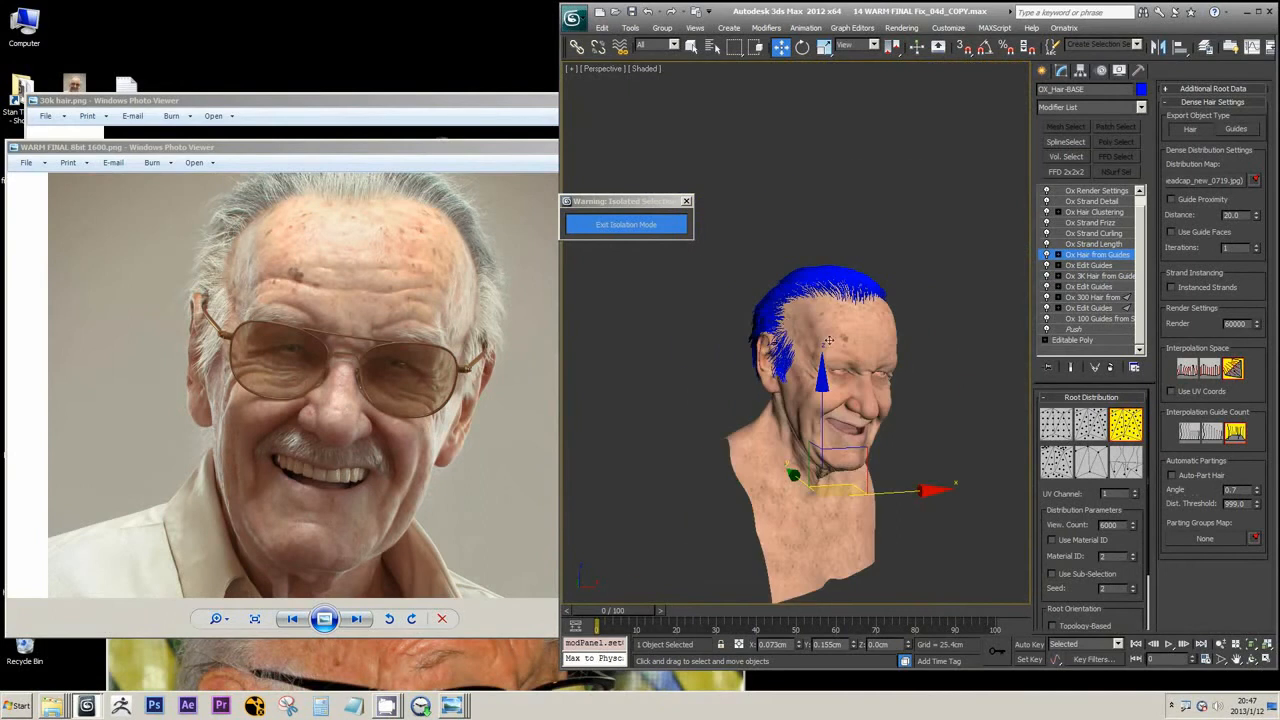
scroll(828, 341, "up", 5)
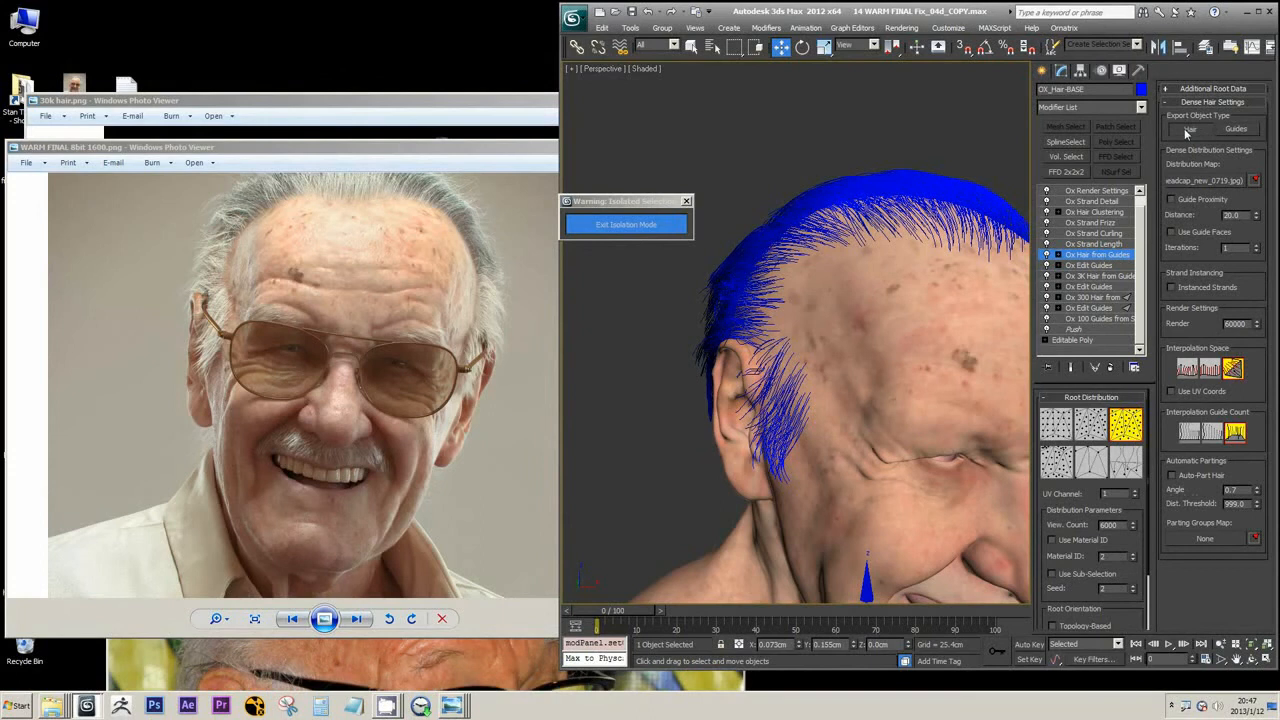
left_click(334, 293)
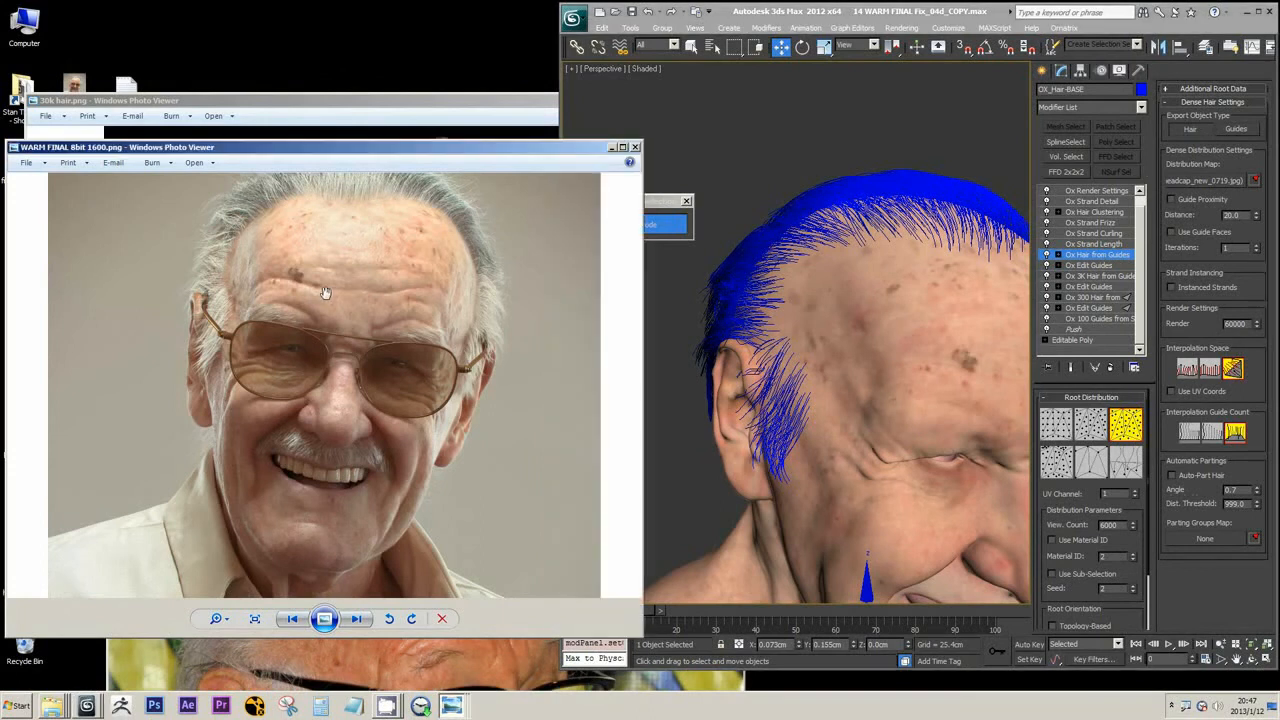
scroll(320, 289, "up", 2)
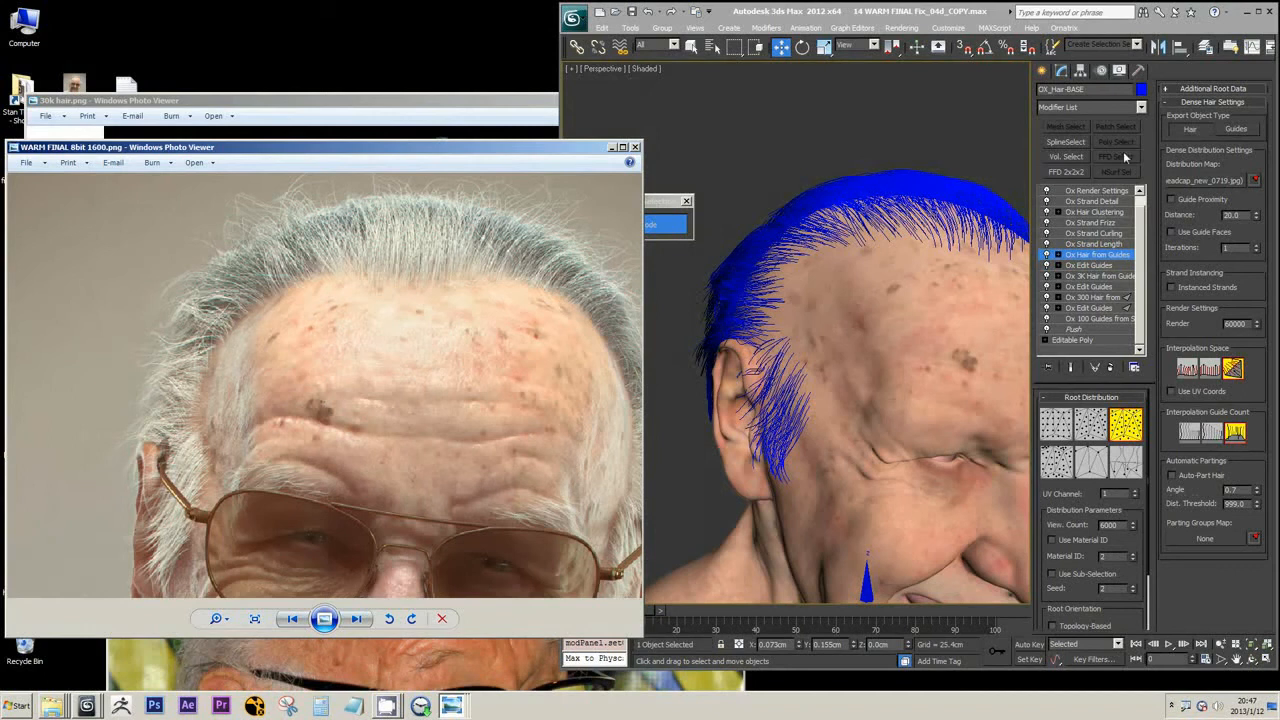
Step: Review the Ox Strand Curling, Strand Frizz, Hair Clustering and Strand Detail modifiers against the hair in the final render
left_click(1104, 238)
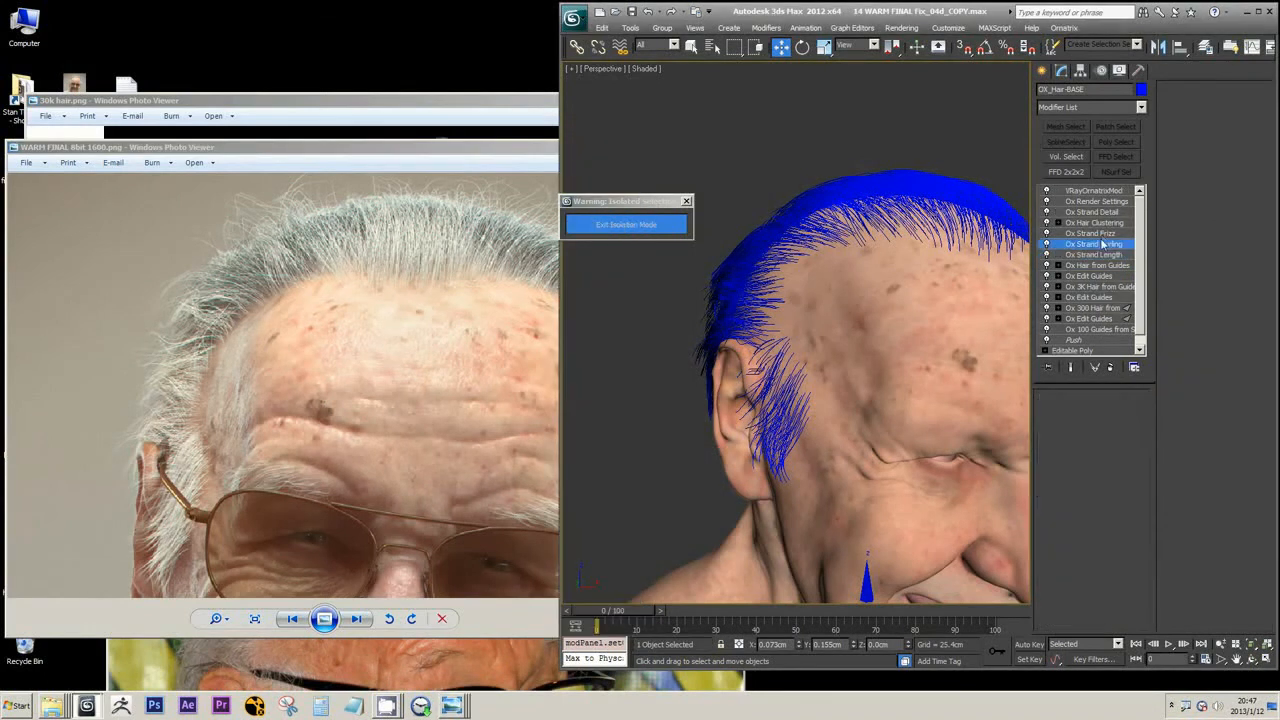
left_click(1103, 234)
left_click(1094, 225)
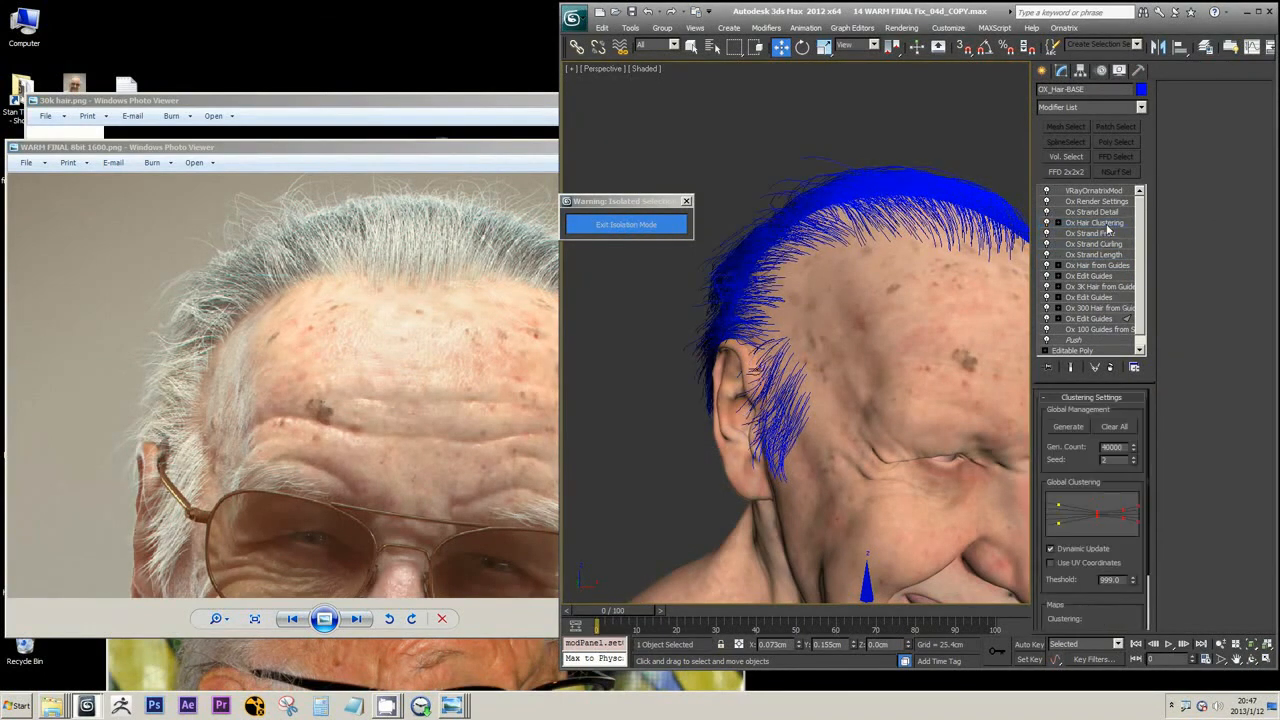
left_click(1097, 213)
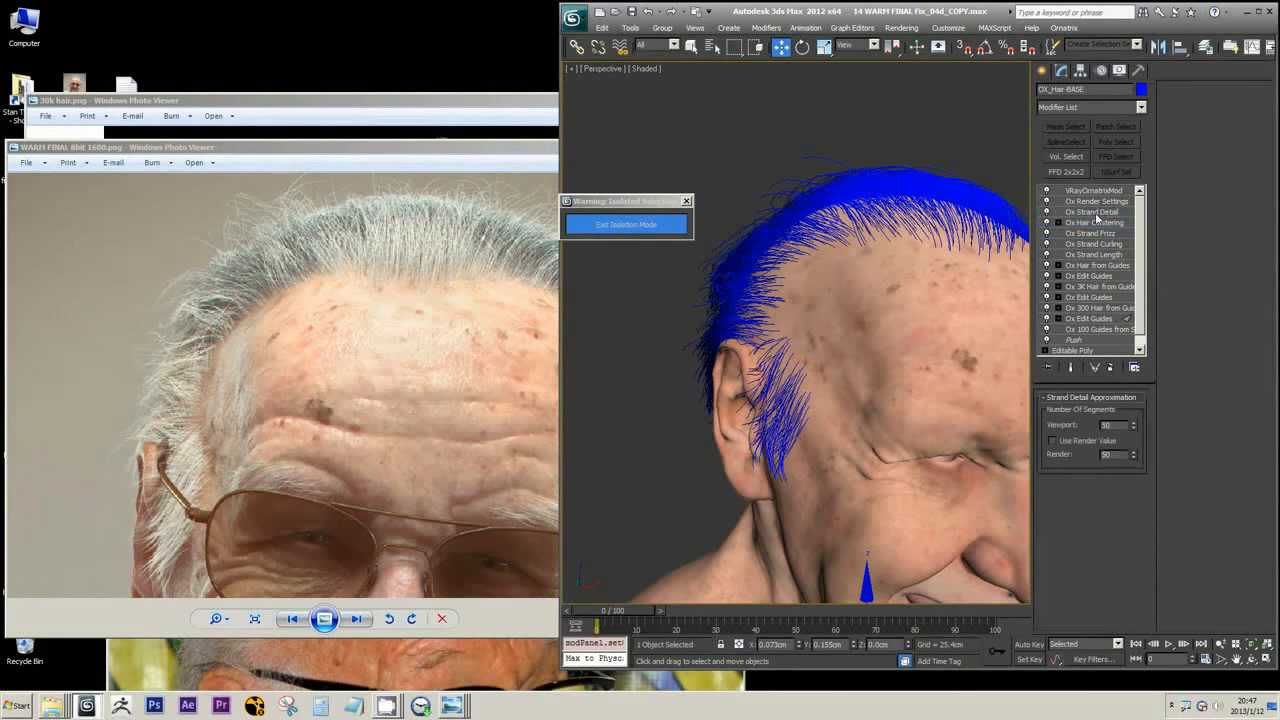
double_click(1113, 426)
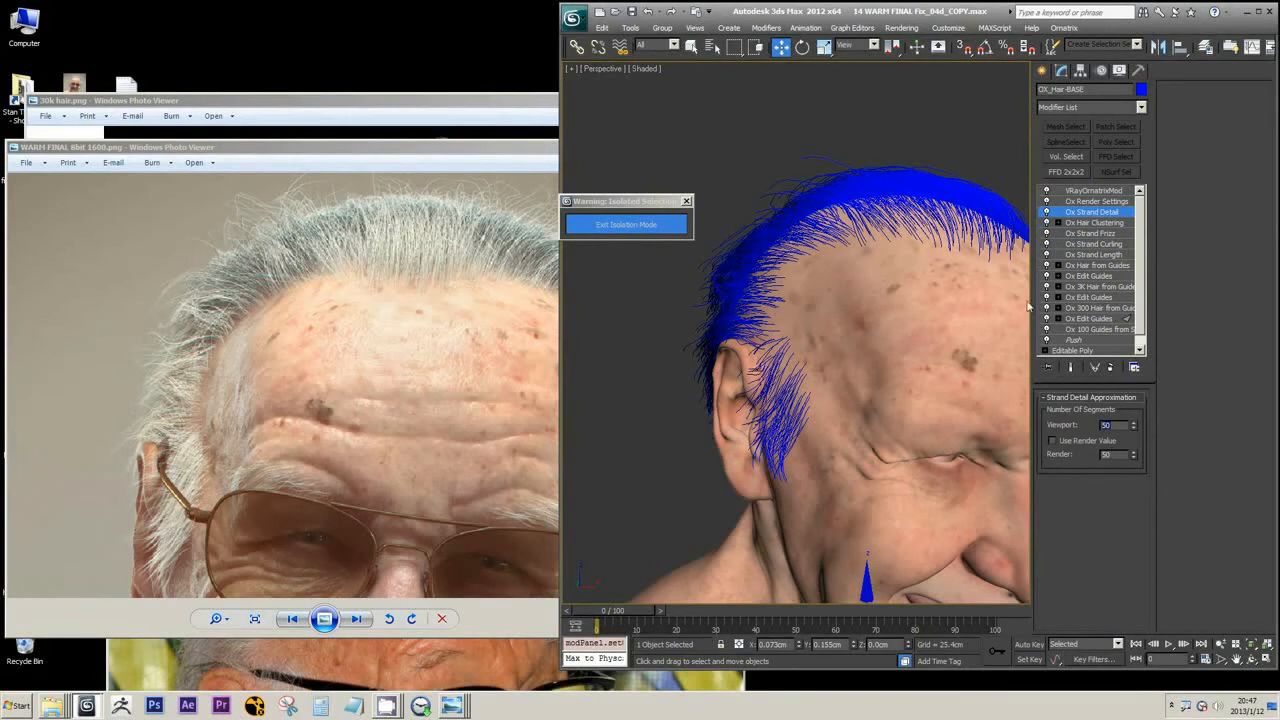
left_click(174, 286)
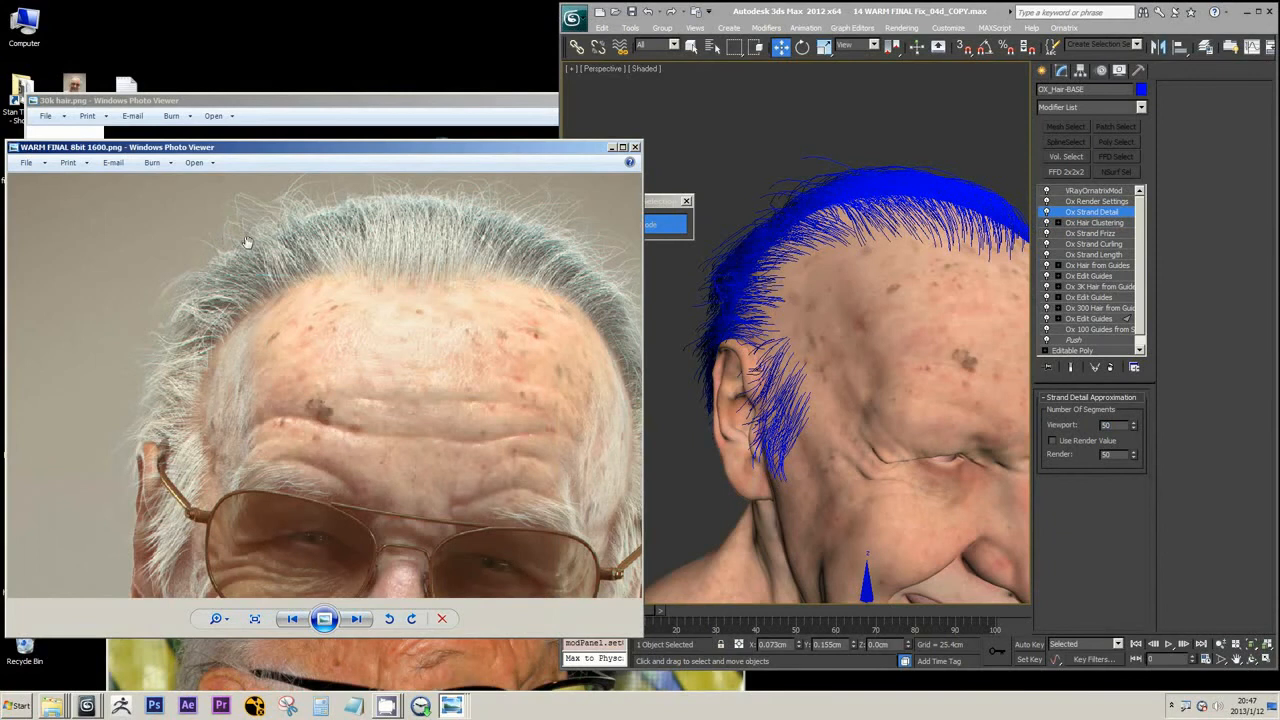
Step: Inspect the global hair radius and the root-to-tip thickness curve in the Ox Render Settings modifier
left_click(1096, 201)
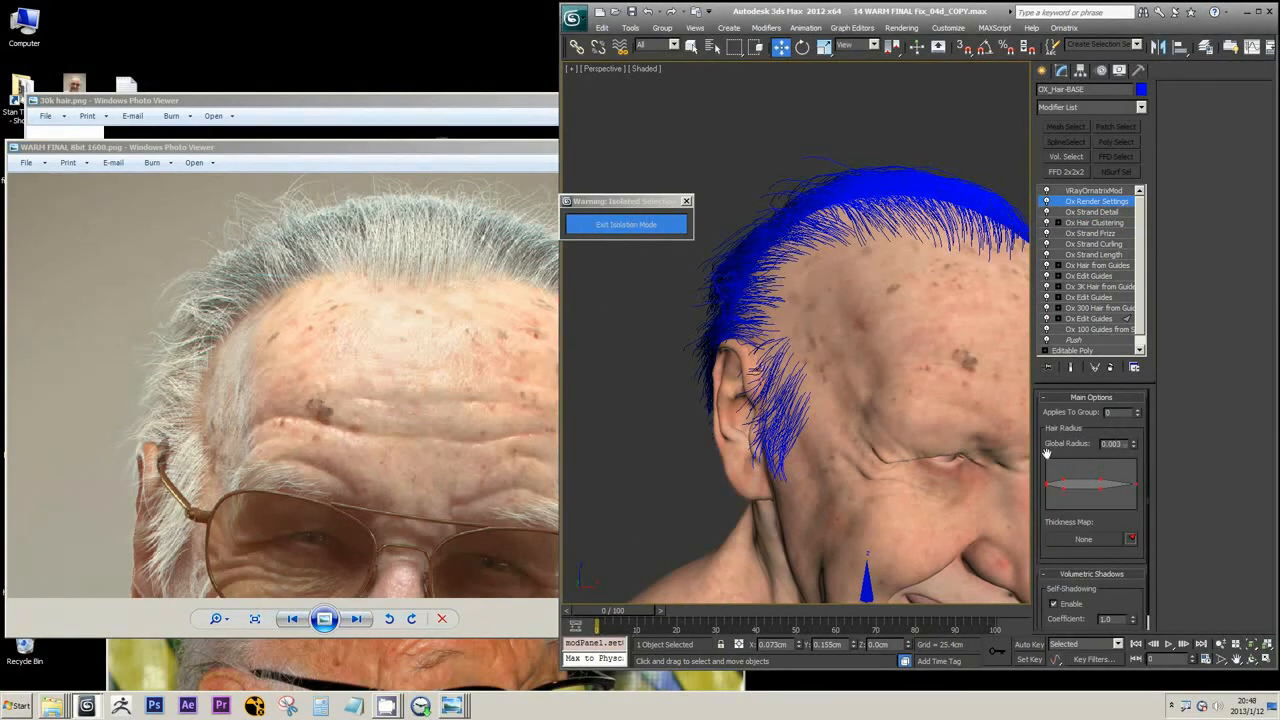
scroll(1046, 449, "down", 1)
scroll(1041, 393, "up", 1)
left_click_drag(1122, 447, 1087, 448)
left_click(1136, 484)
left_click_drag(1137, 482, 1136, 480)
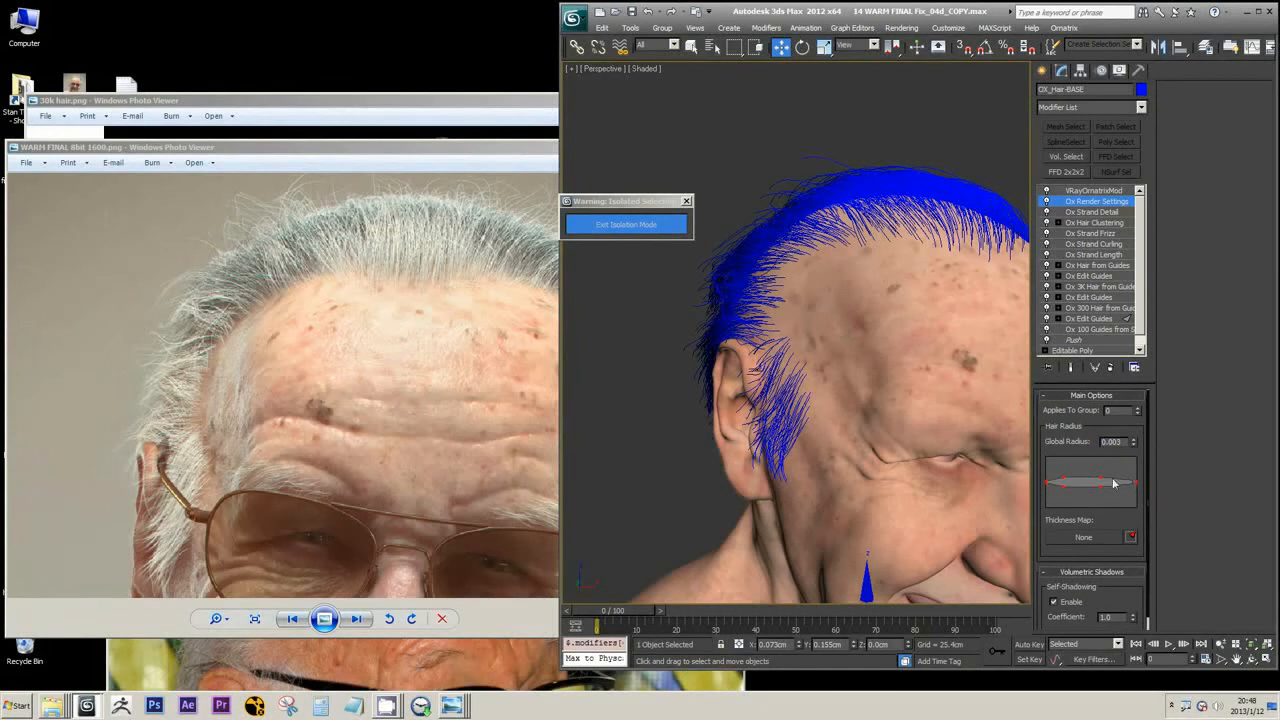
Step: Check the VRayOrnatrixMod and Ox Strand Detail modifiers, and return to the uppermost Ox Hair from Guides modifier
left_click(1094, 201)
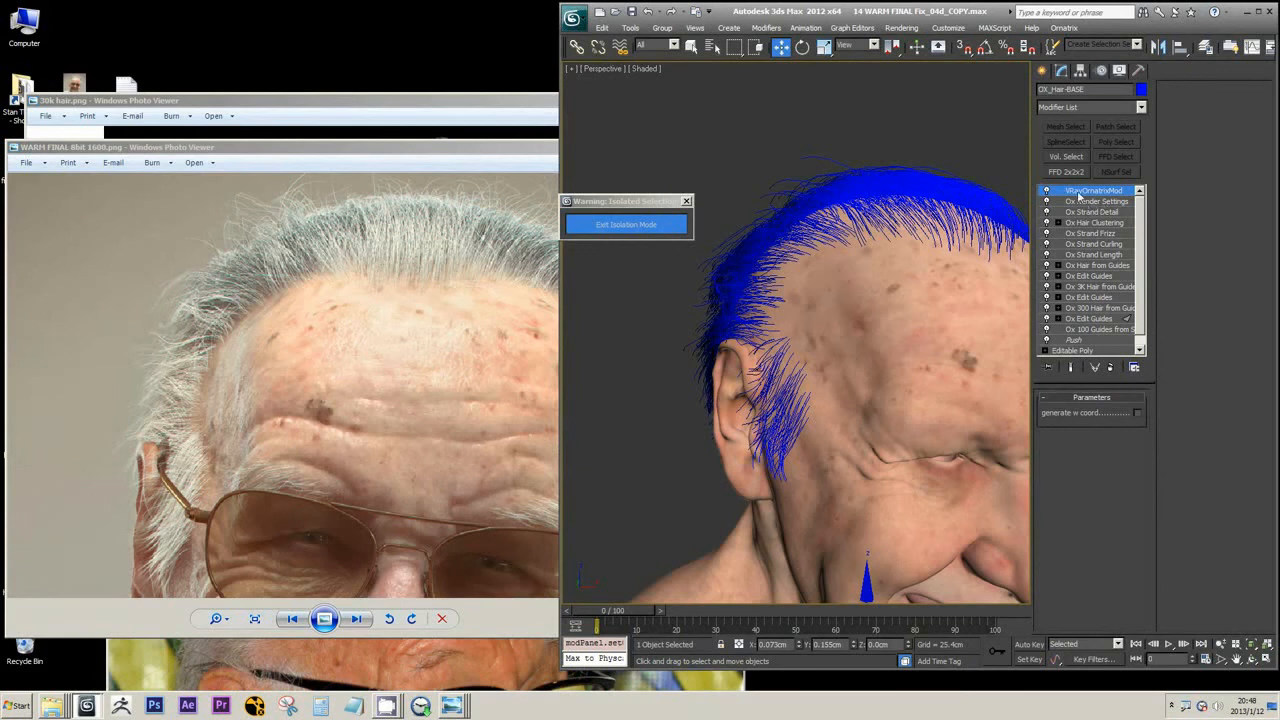
left_click(1093, 212)
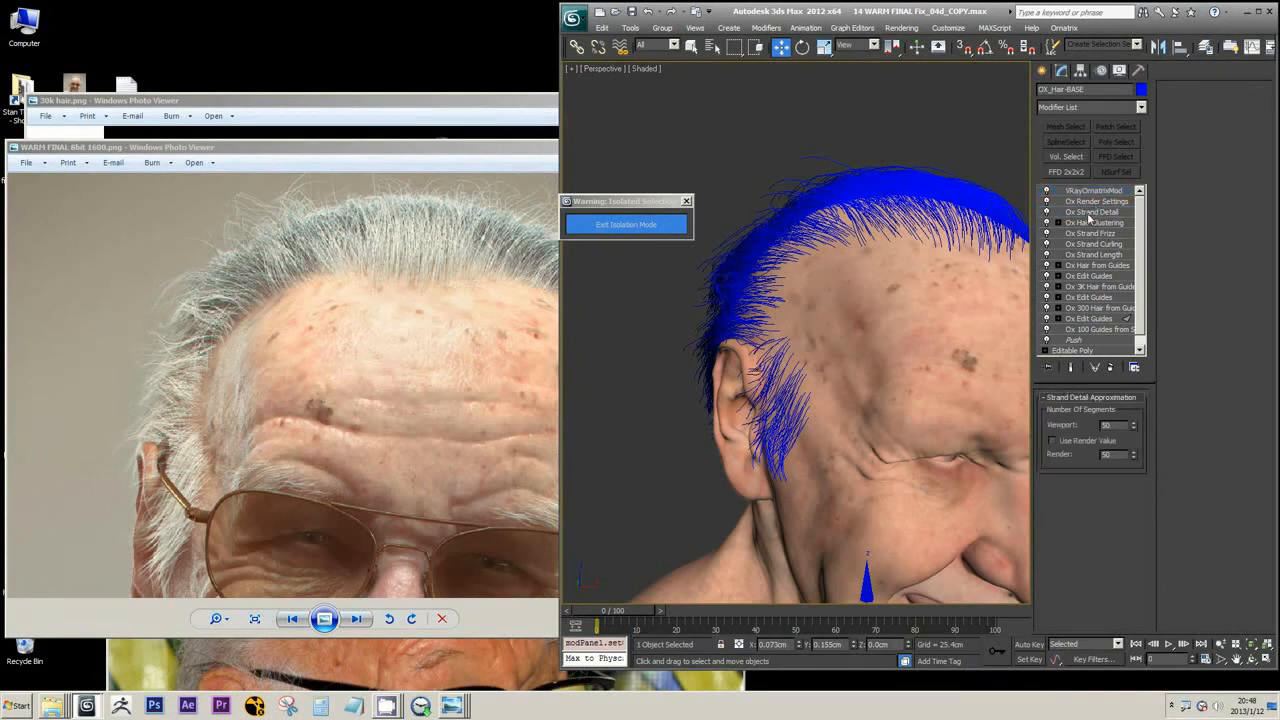
left_click(1099, 266)
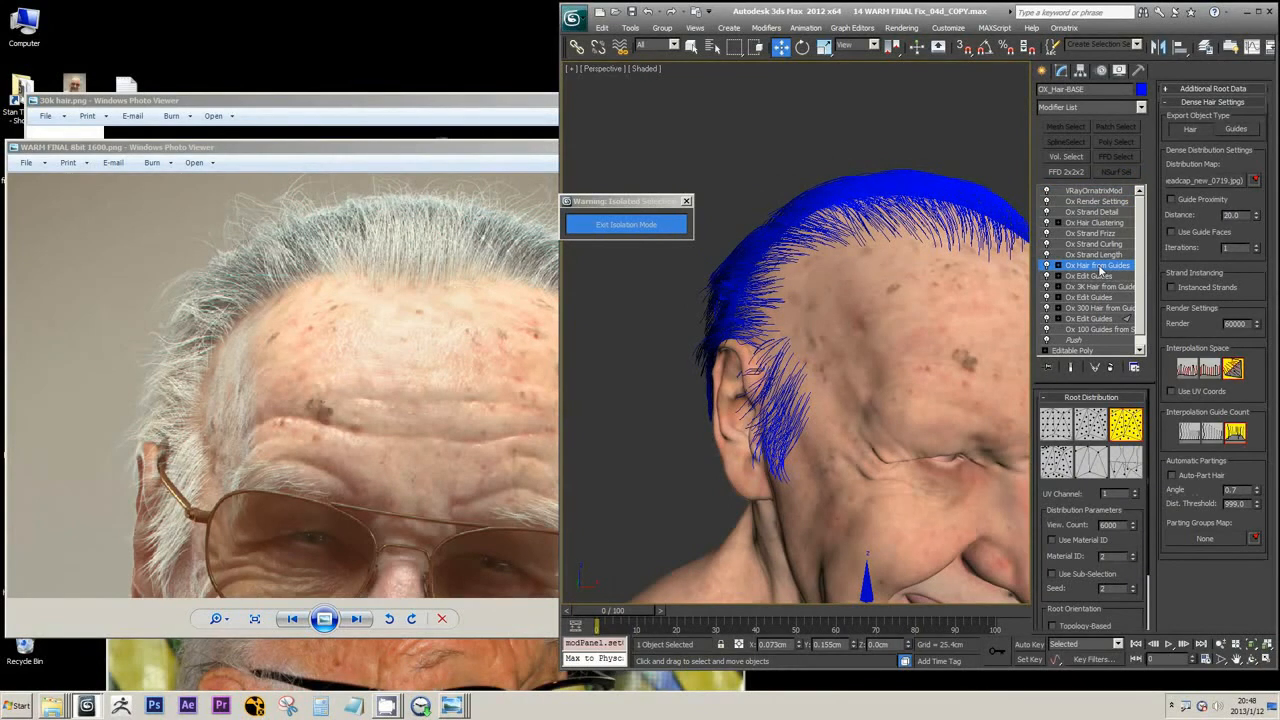
Step: Compare the model's overall hair coverage from several angles with the close-up of the final render
left_click(345, 298)
left_click(883, 230)
middle_click_drag(883, 230, 840, 243, "alt")
scroll(841, 241, "down", 5)
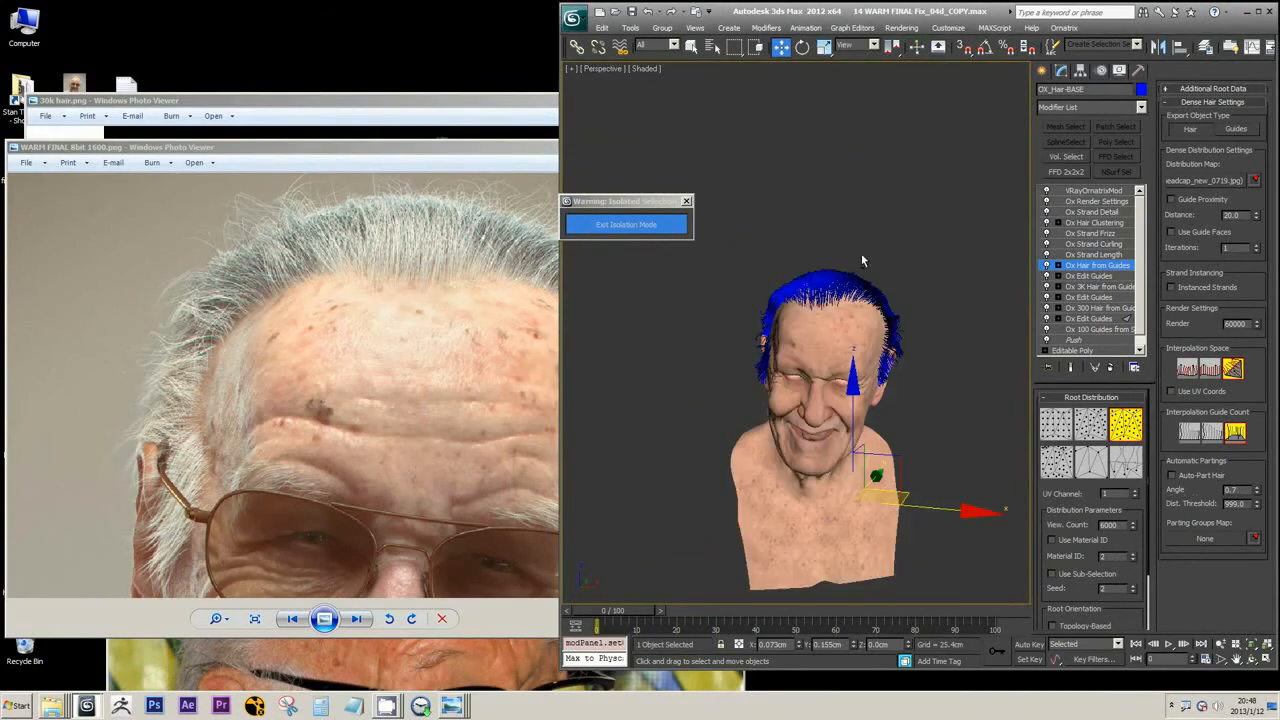
middle_click_drag(863, 258, 920, 277, "alt")
scroll(921, 278, "up", 4)
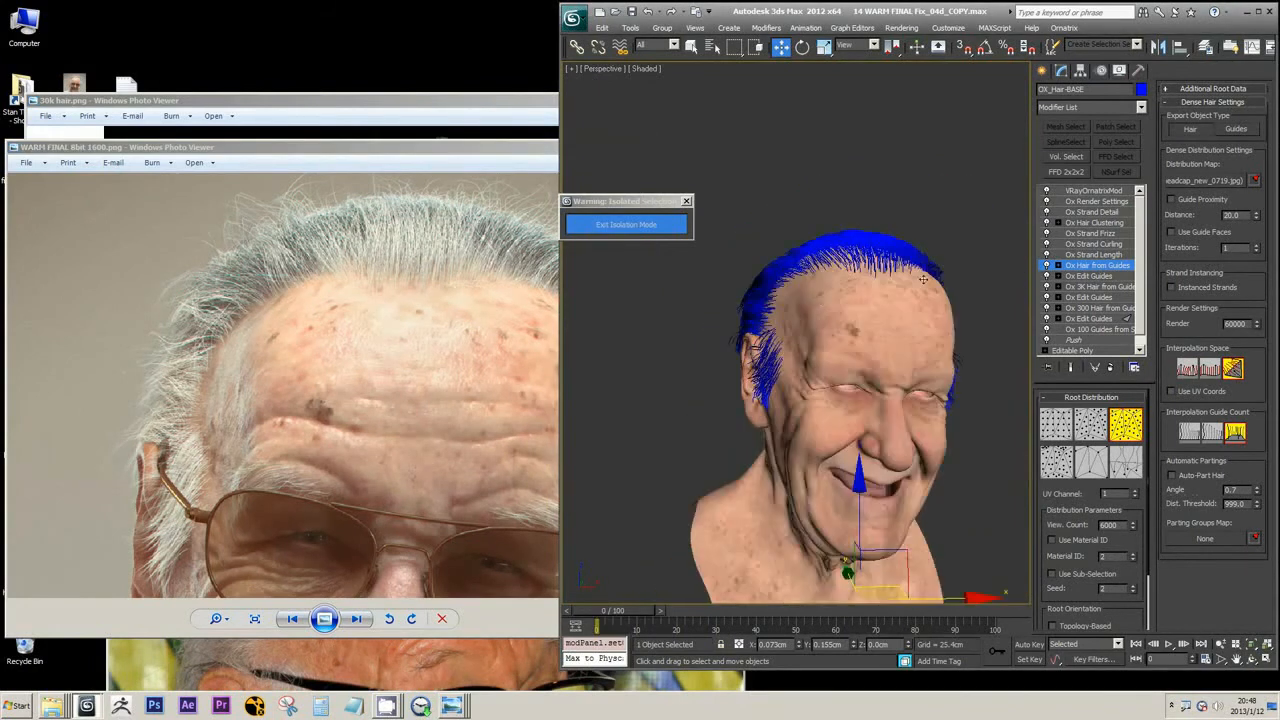
left_click(220, 292)
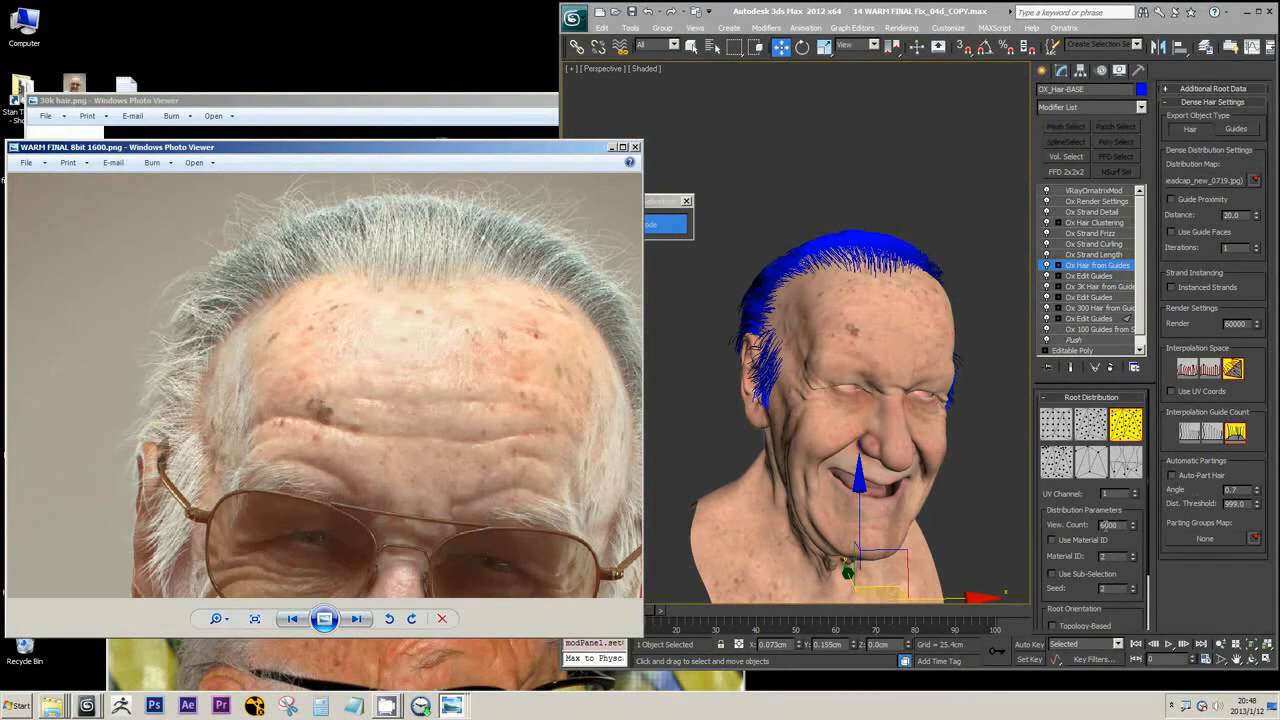
left_click(1174, 539)
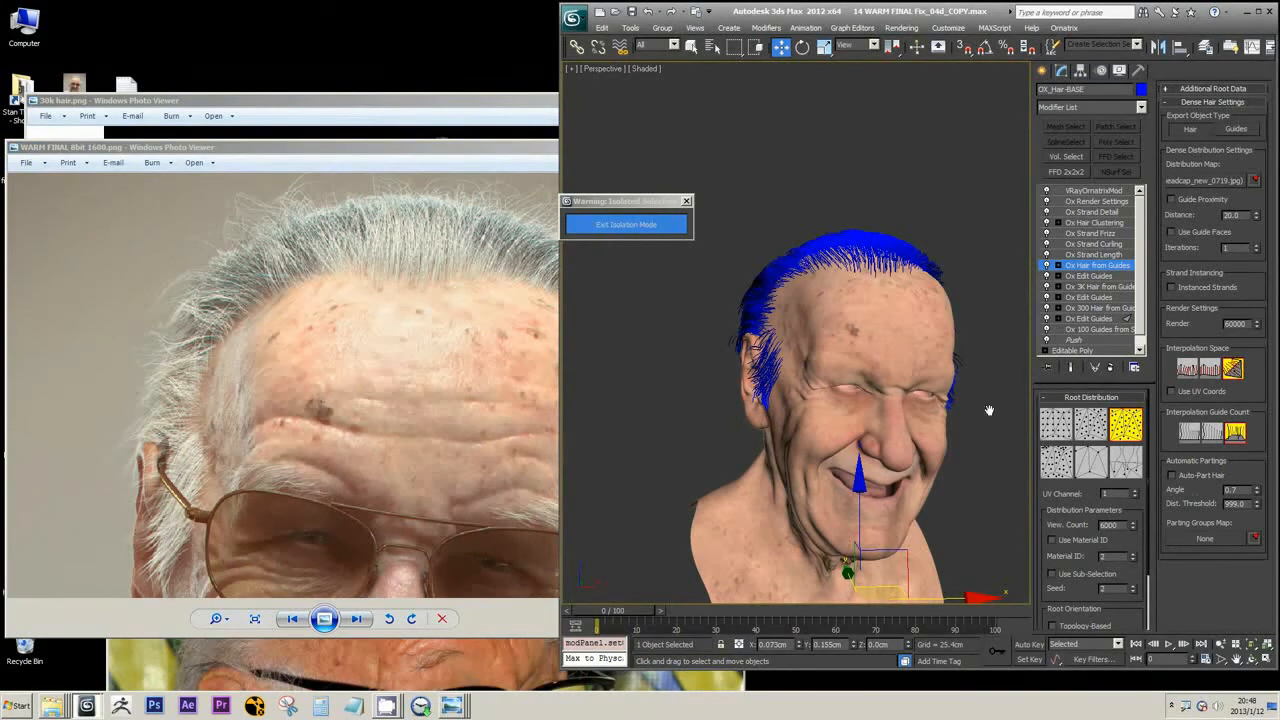
Step: Exit isolation mode so that every hair object on the head is available again
left_click_drag(640, 200, 622, 146)
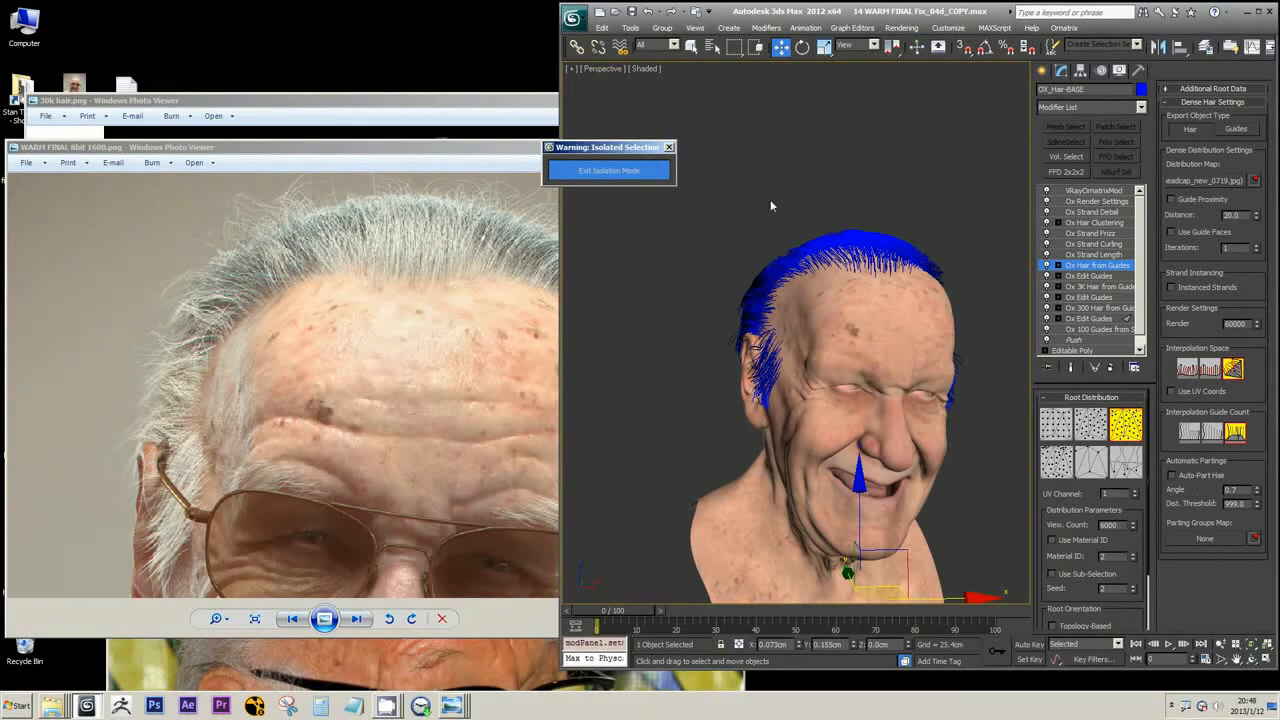
left_click(602, 27)
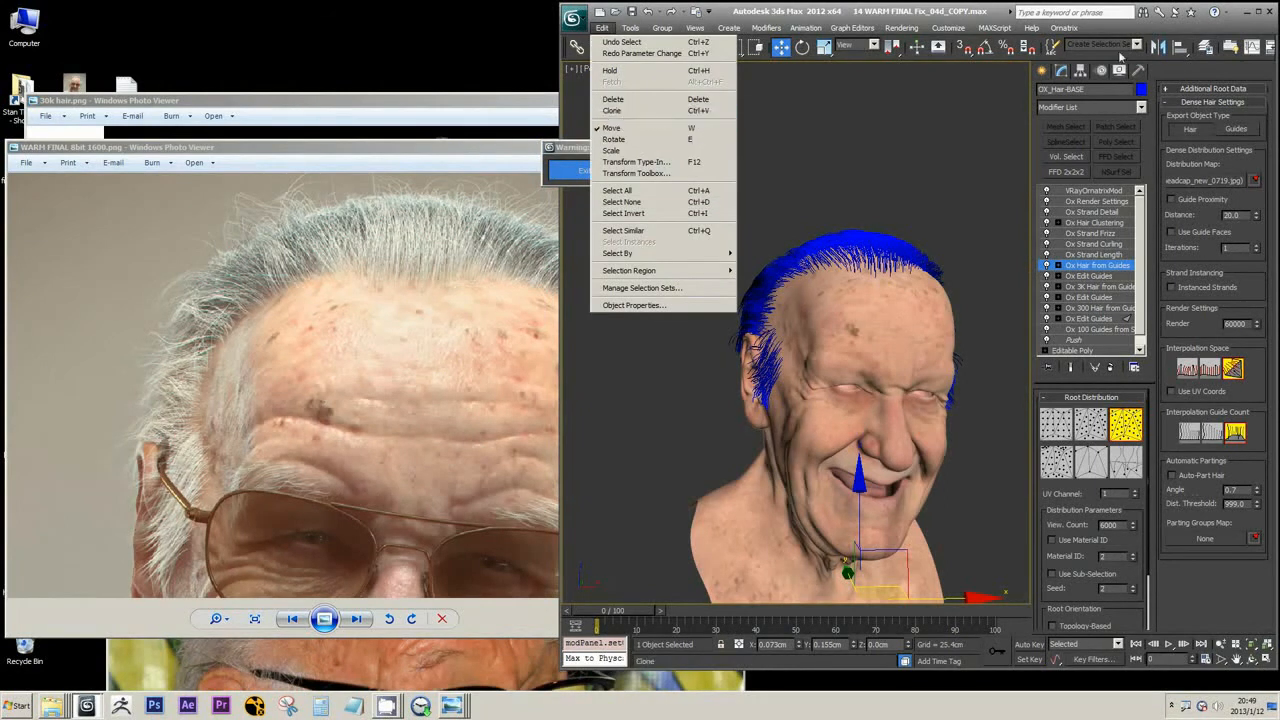
mouse_move(866, 22)
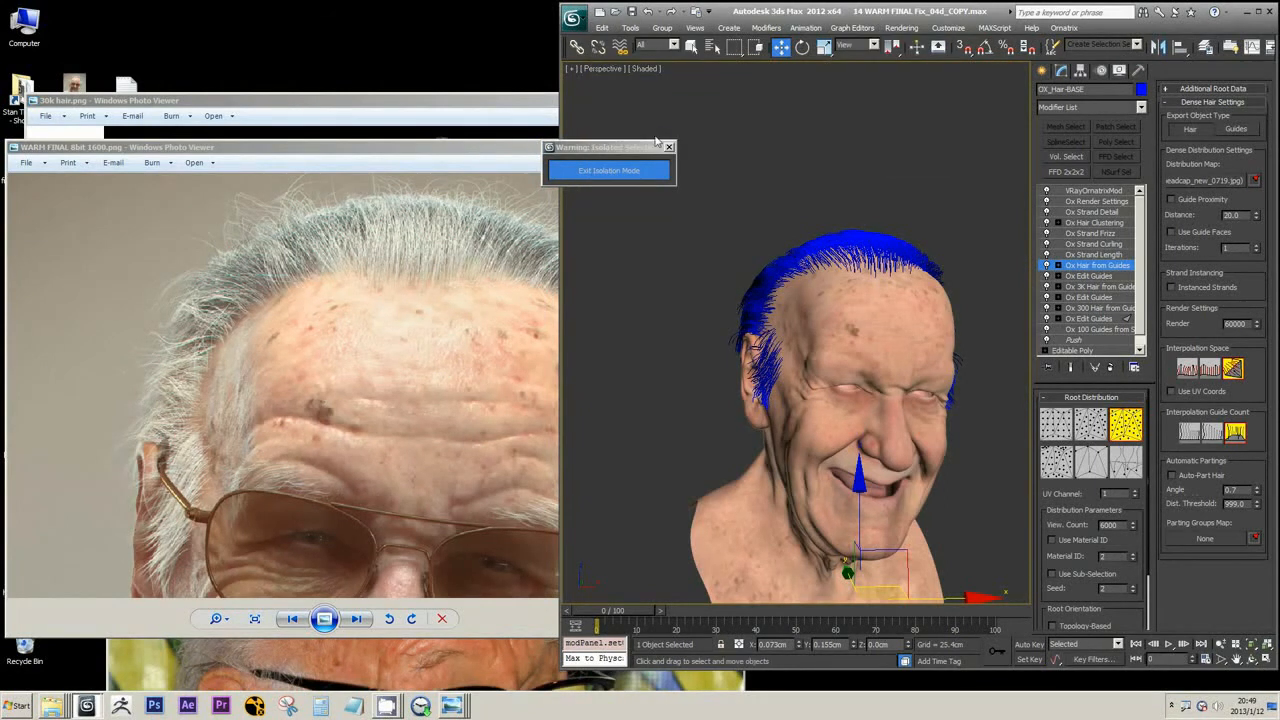
left_click(641, 172)
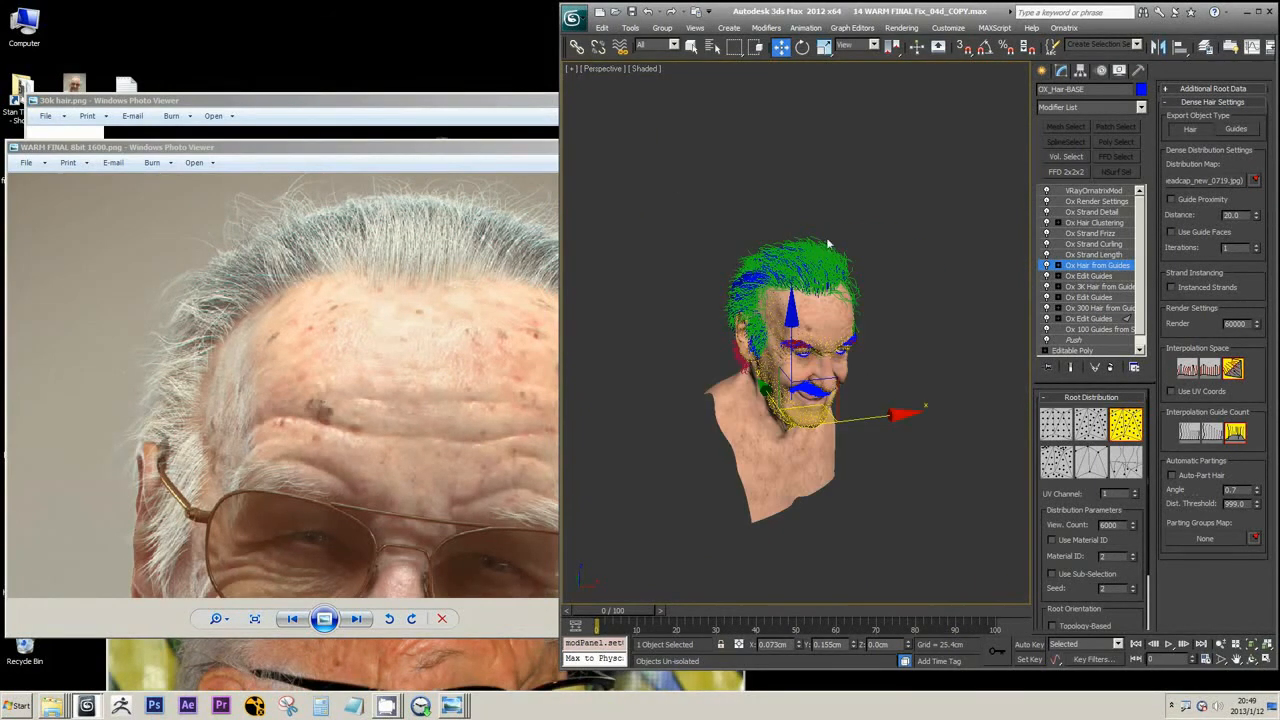
Step: Select the two scalp hair objects OX_Hair-BASE and OX_Hair-UNCOMBED from the scene list
left_click(818, 241)
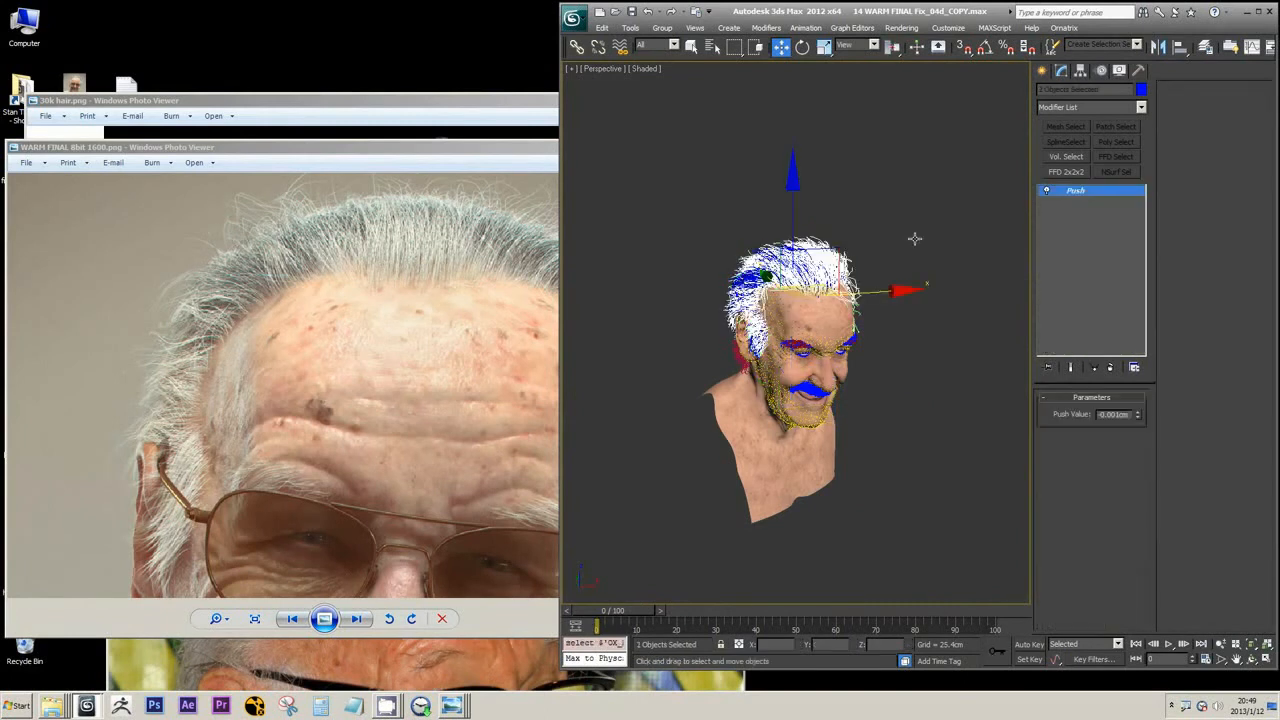
left_click(712, 47)
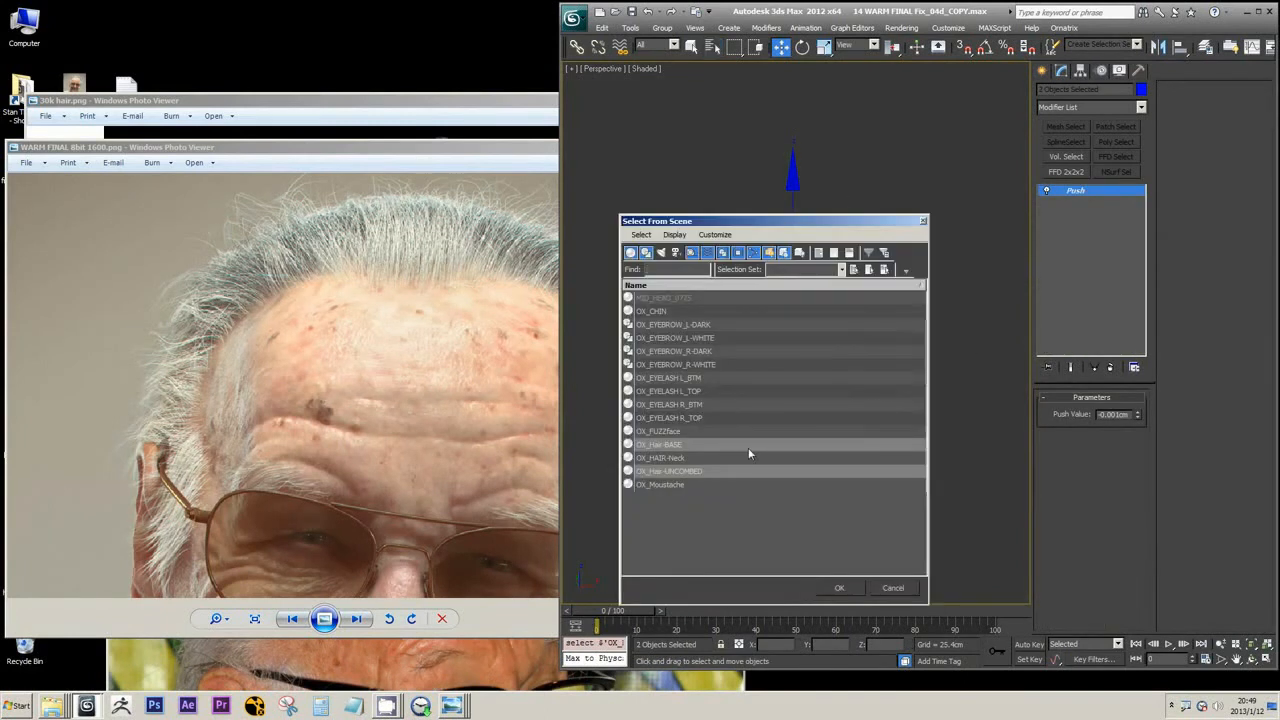
left_click(684, 446)
left_click(691, 472, "ctrl")
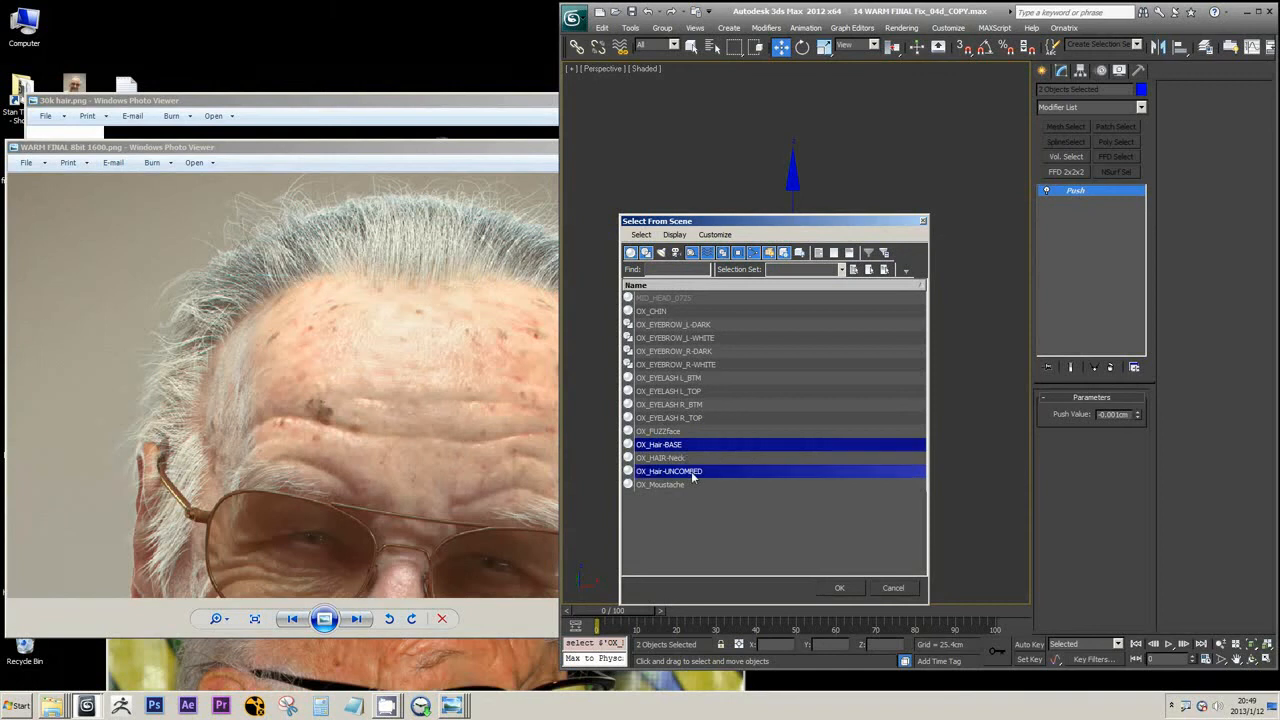
left_click(853, 591)
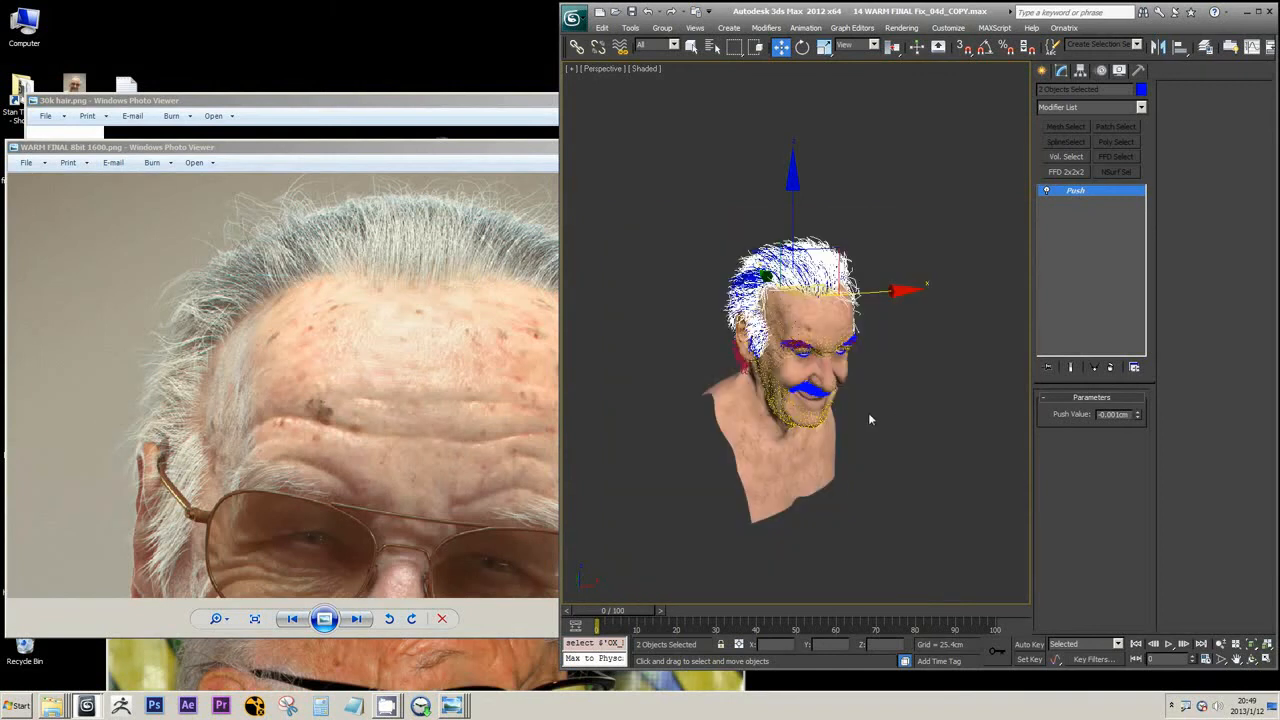
Step: Isolate the head mesh together with the two scalp hair objects, and freeze the head again
right_click(947, 334)
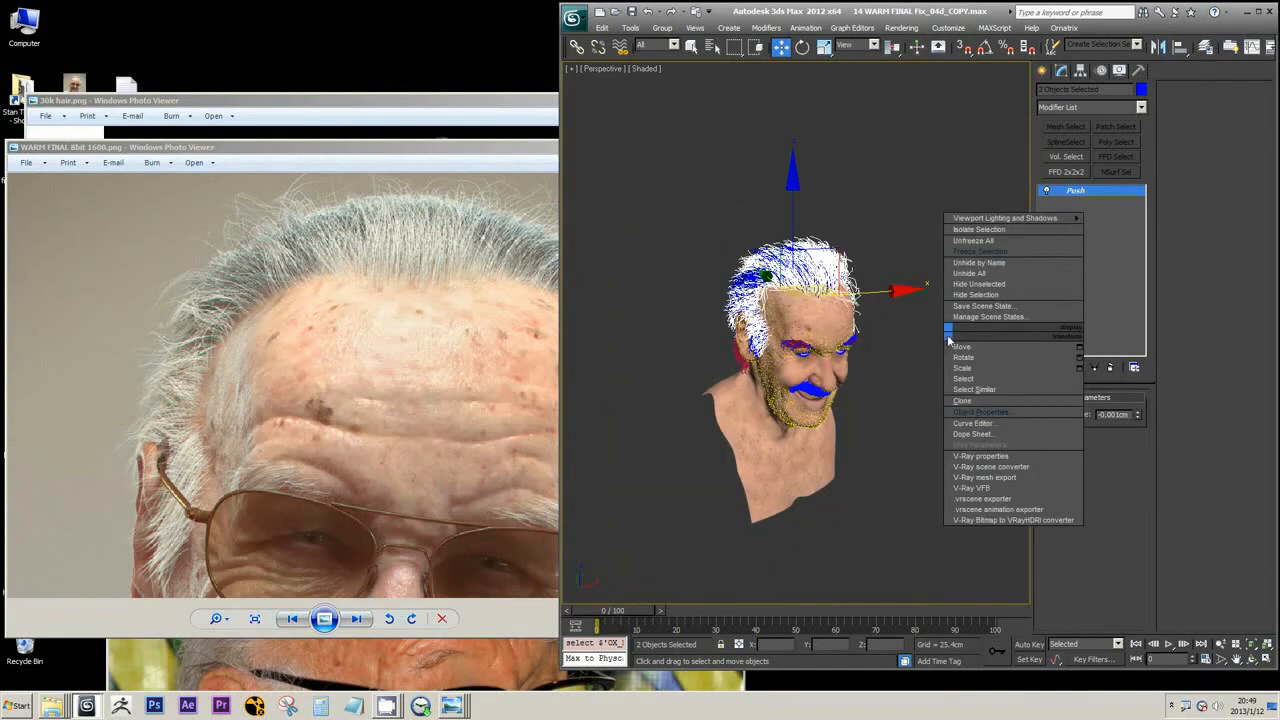
left_click(987, 256)
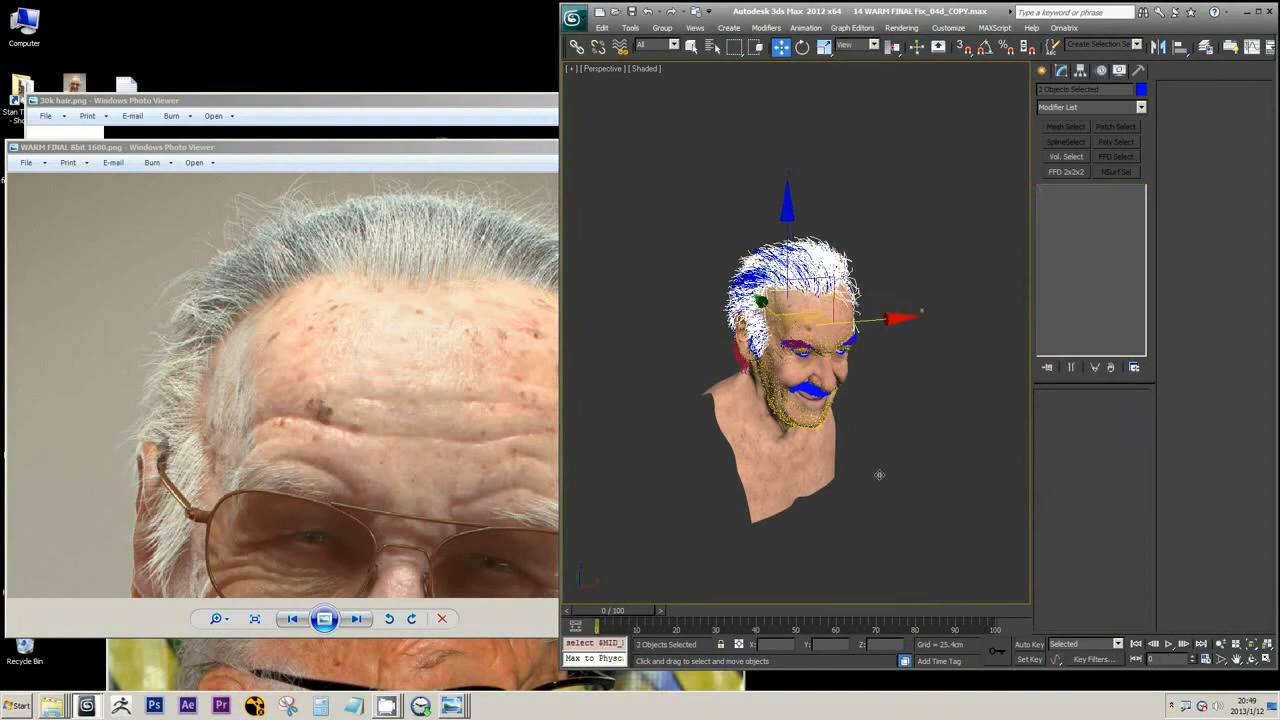
left_click(788, 428)
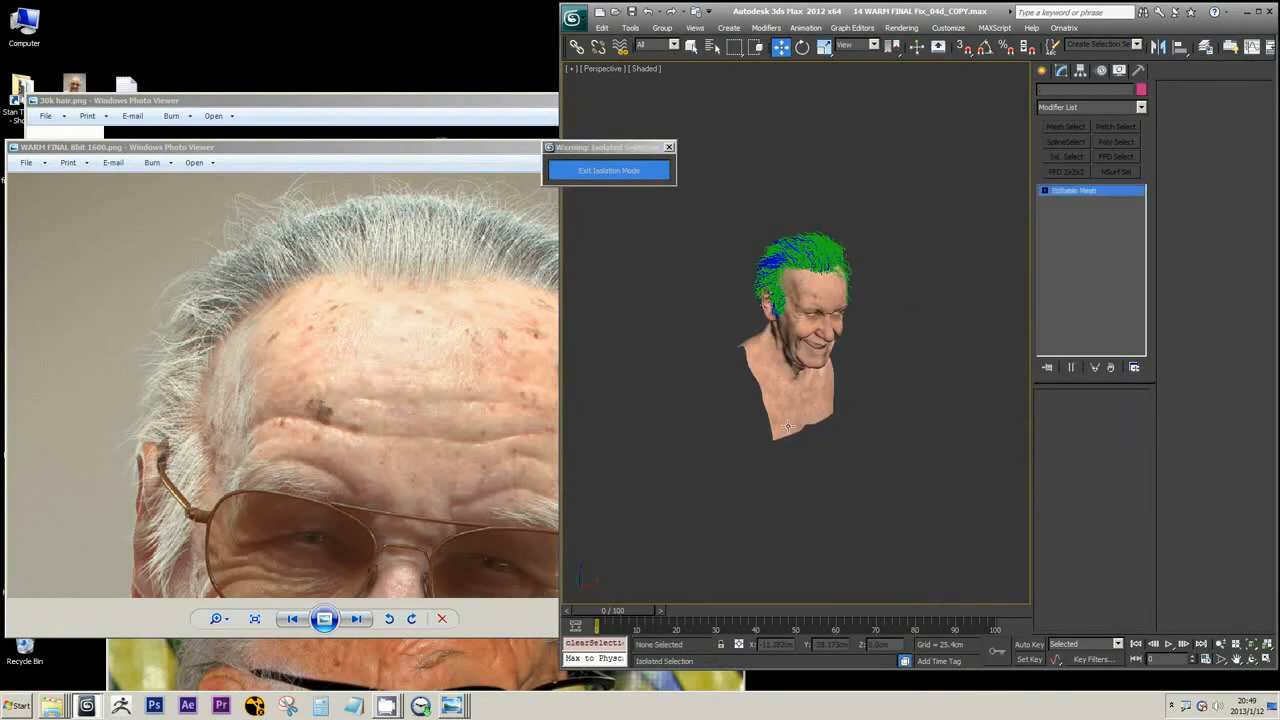
right_click(788, 428)
left_click(828, 344)
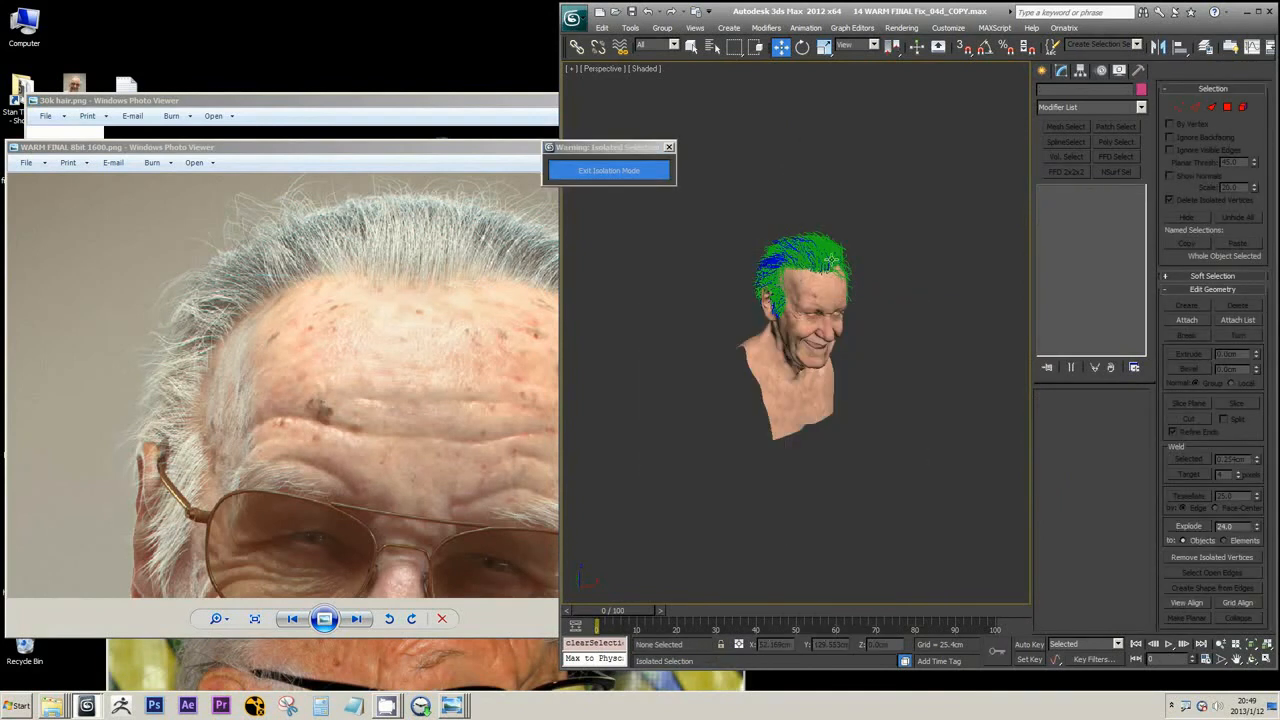
Step: Select OX_Hair-UNCOMBED and review its Ox 3K Hair from Guides, Ox Hair from Guides and Ox Strand Curling modifiers
left_click(831, 258)
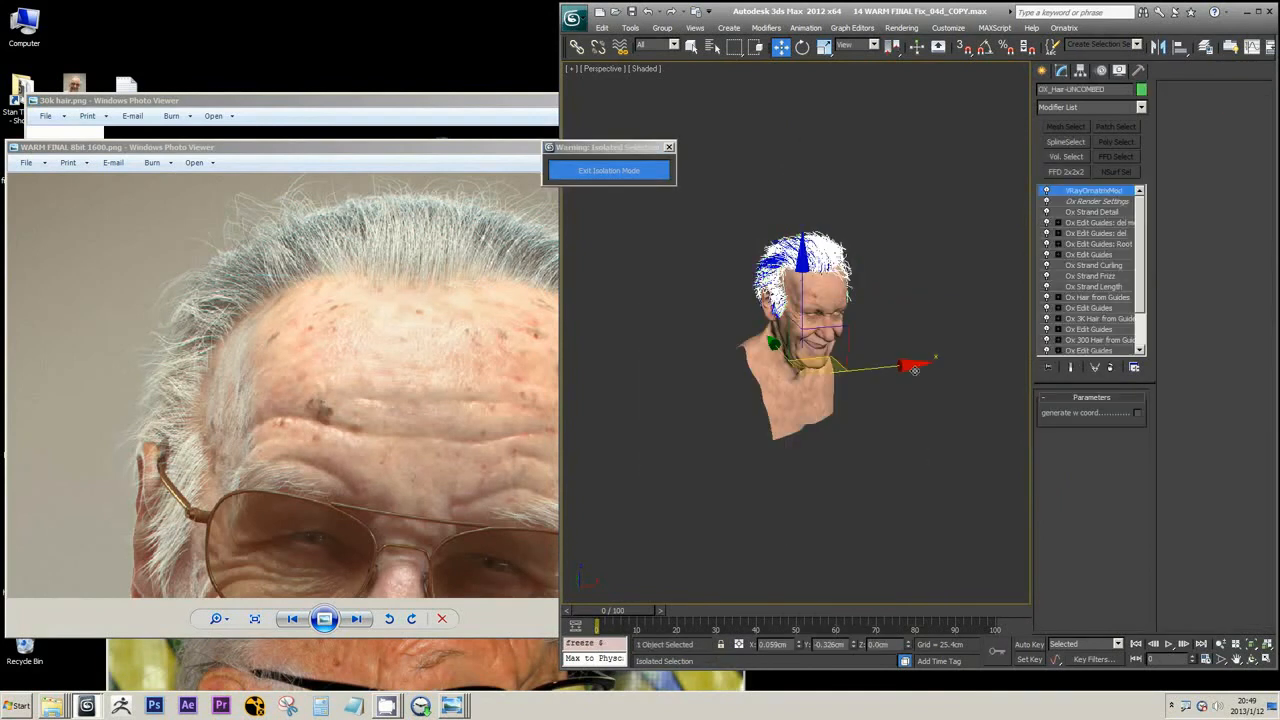
left_click(1104, 318)
scroll(1085, 308, "down", 2)
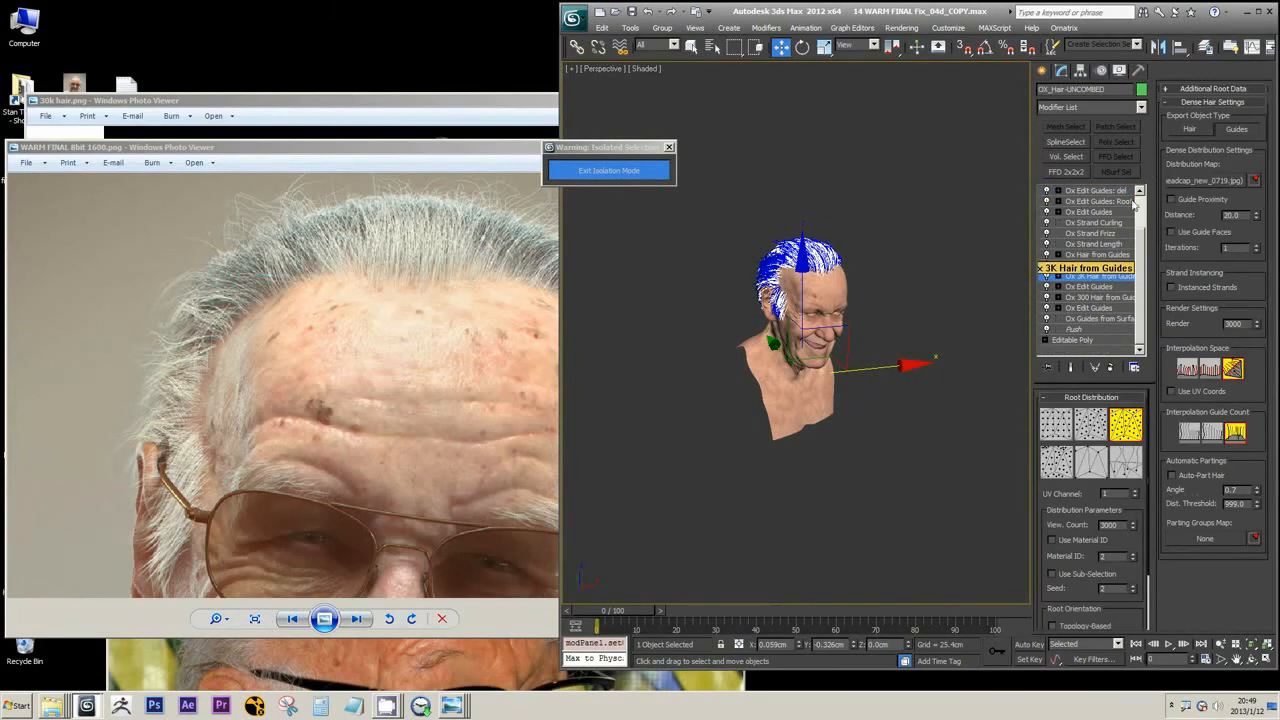
left_click(1100, 255)
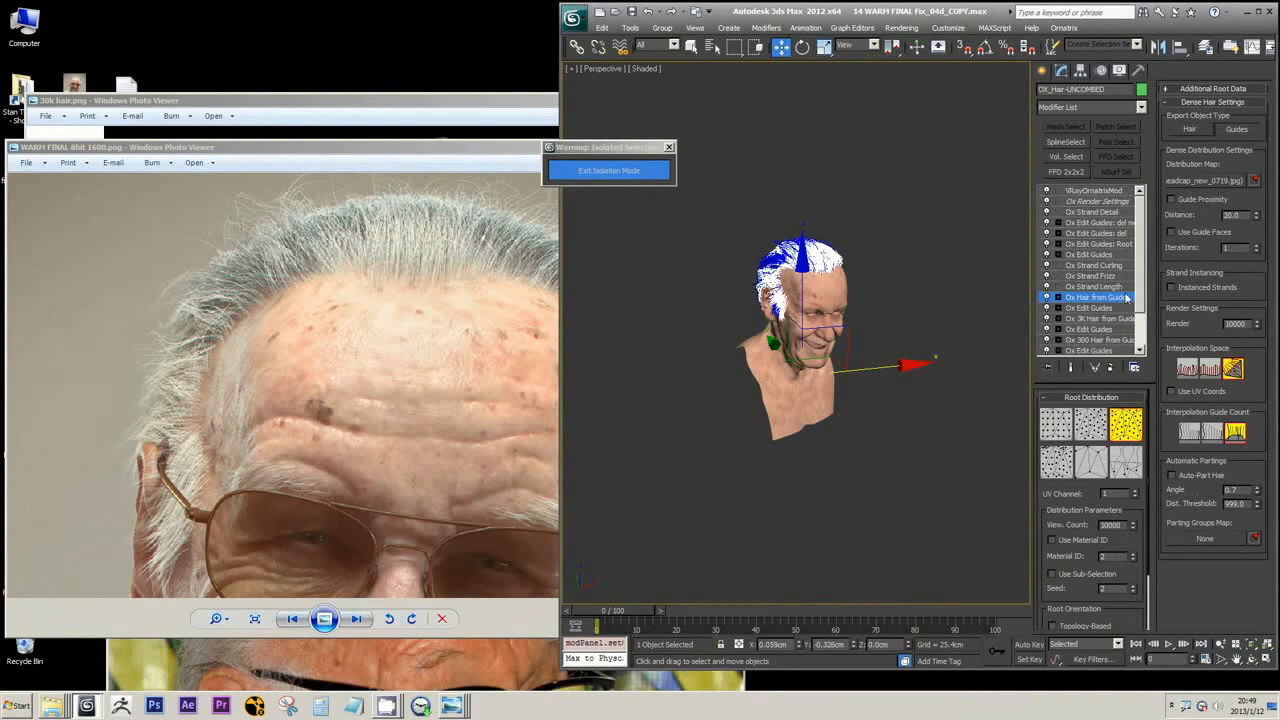
left_click(1100, 266)
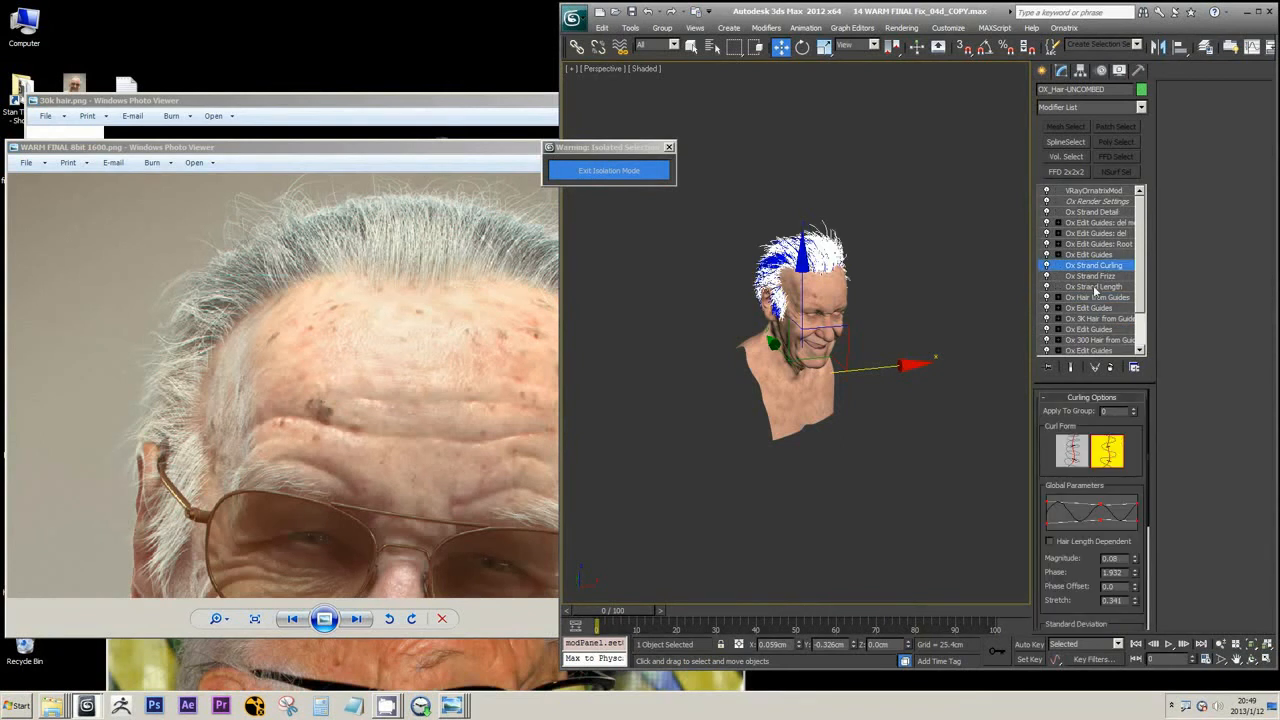
scroll(999, 279, "up", 6)
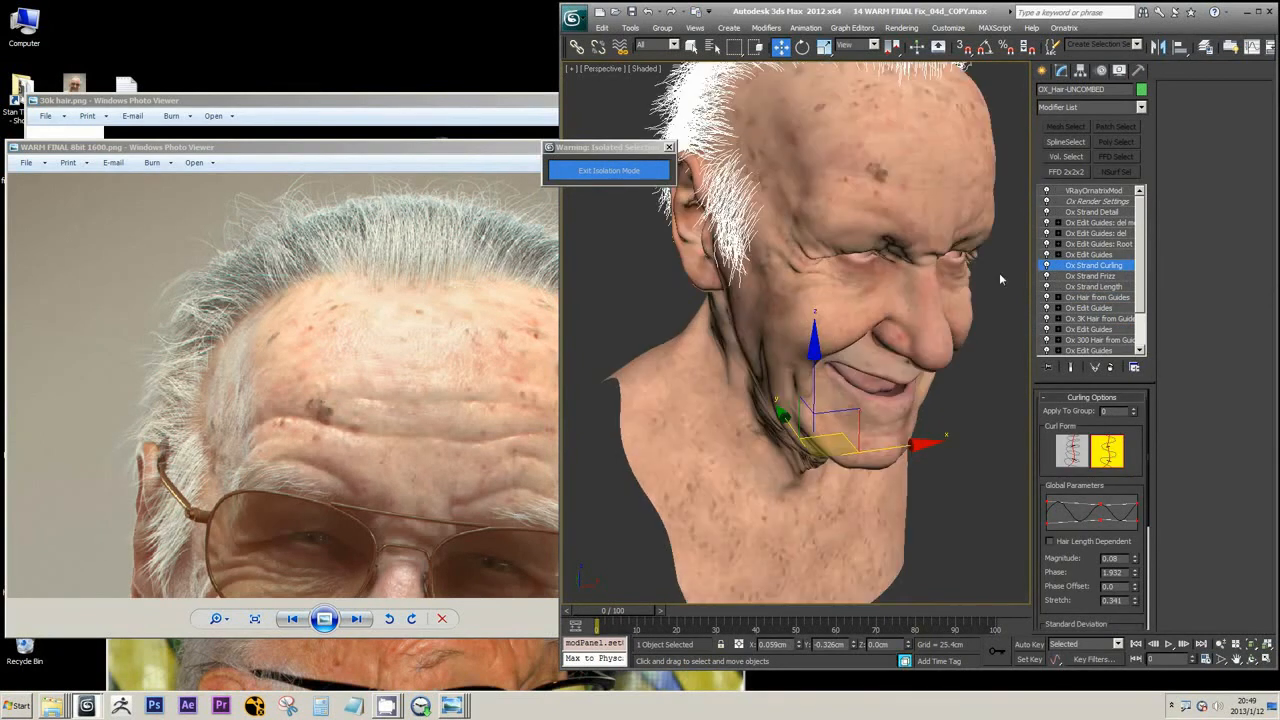
Step: Compare the uncombed hair at Ox Hair from Guides, Ox Strand Curling and the Ox Edit Guides modifier above it, viewing the scalp up close
left_click(1097, 298)
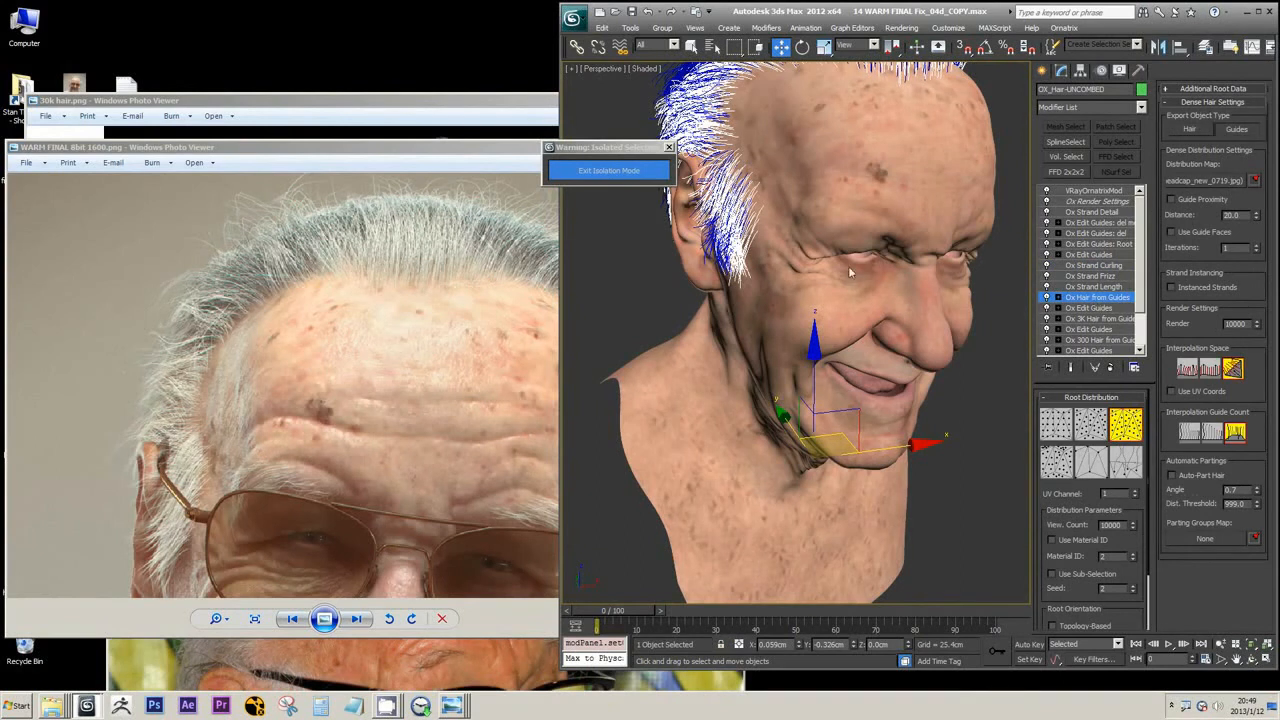
middle_click_drag(804, 226, 822, 345, "alt")
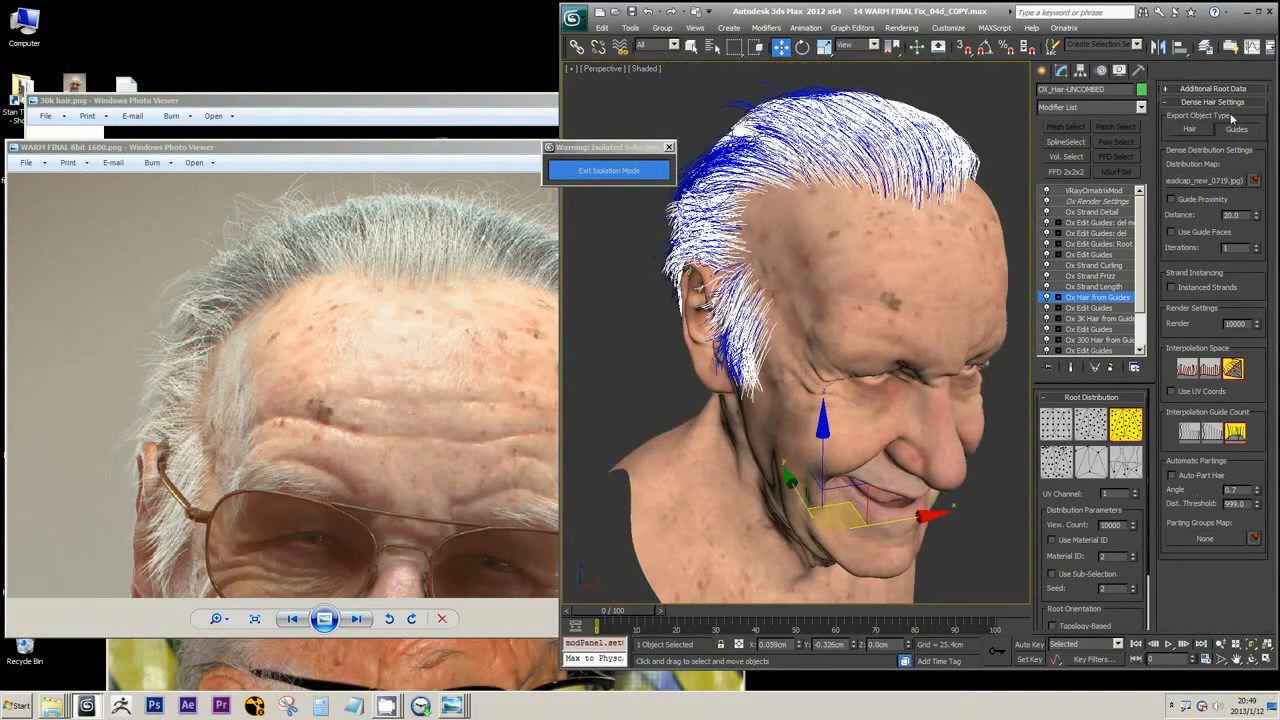
left_click(1108, 254)
left_click(1100, 265)
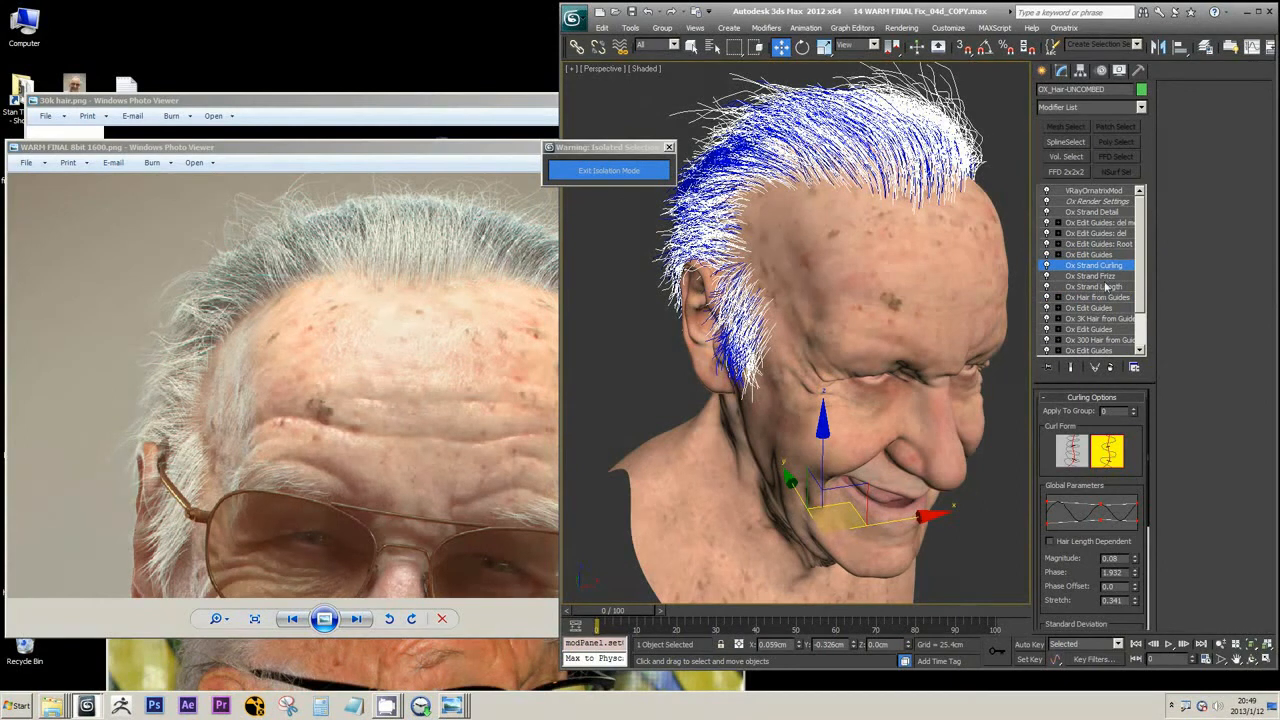
left_click(1106, 256)
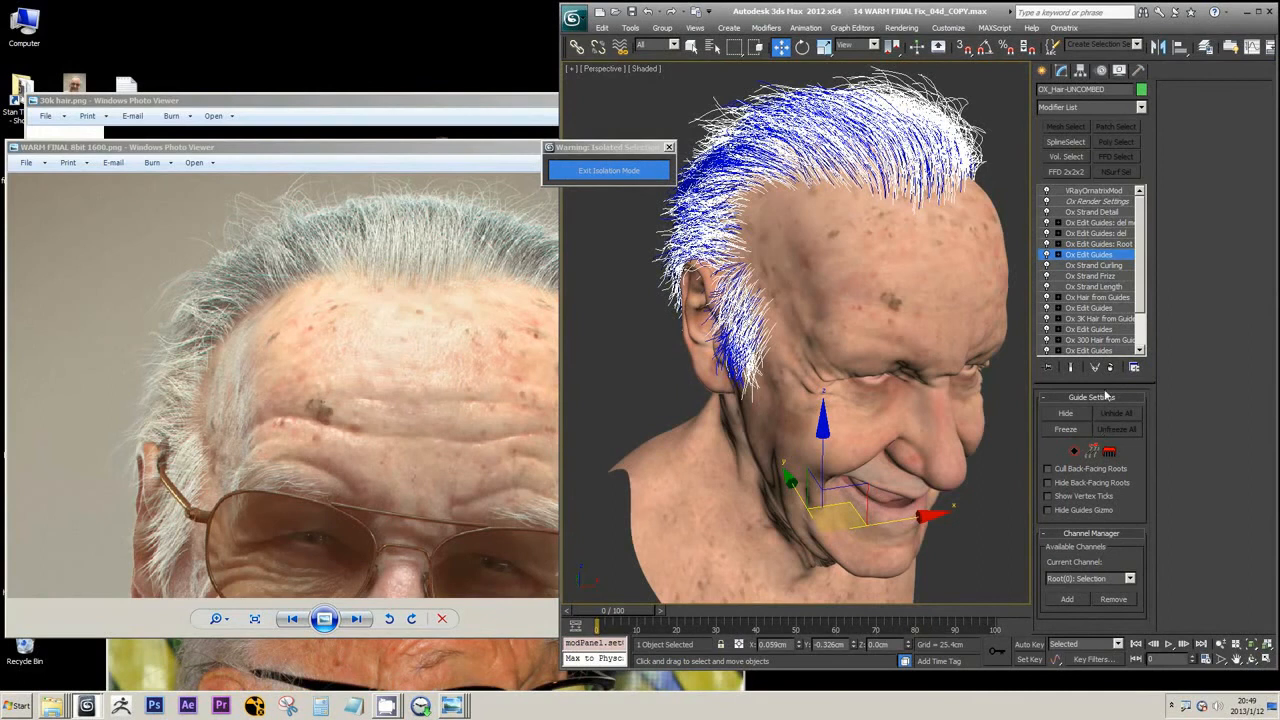
middle_click_drag(905, 238, 912, 345, "alt")
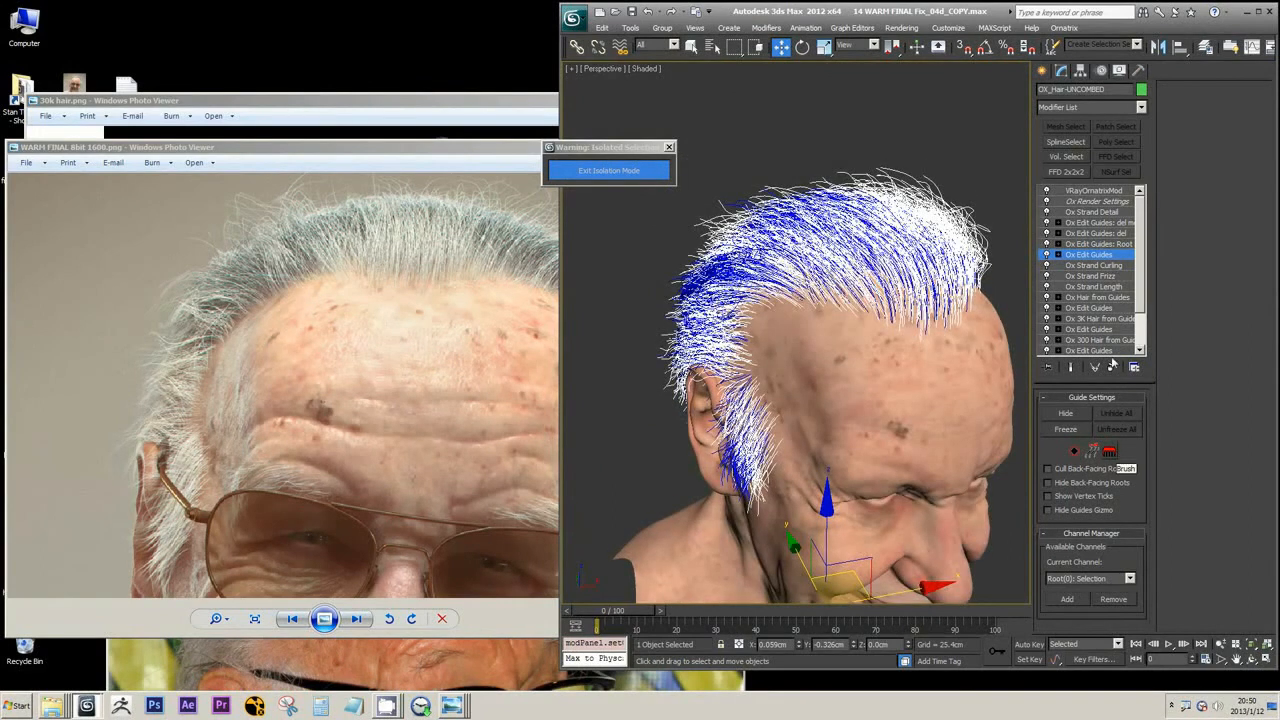
Step: Examine the view count and render count of OX_Hair-UNCOMBED's uppermost Ox Hair from Guides modifier
left_click(1098, 297)
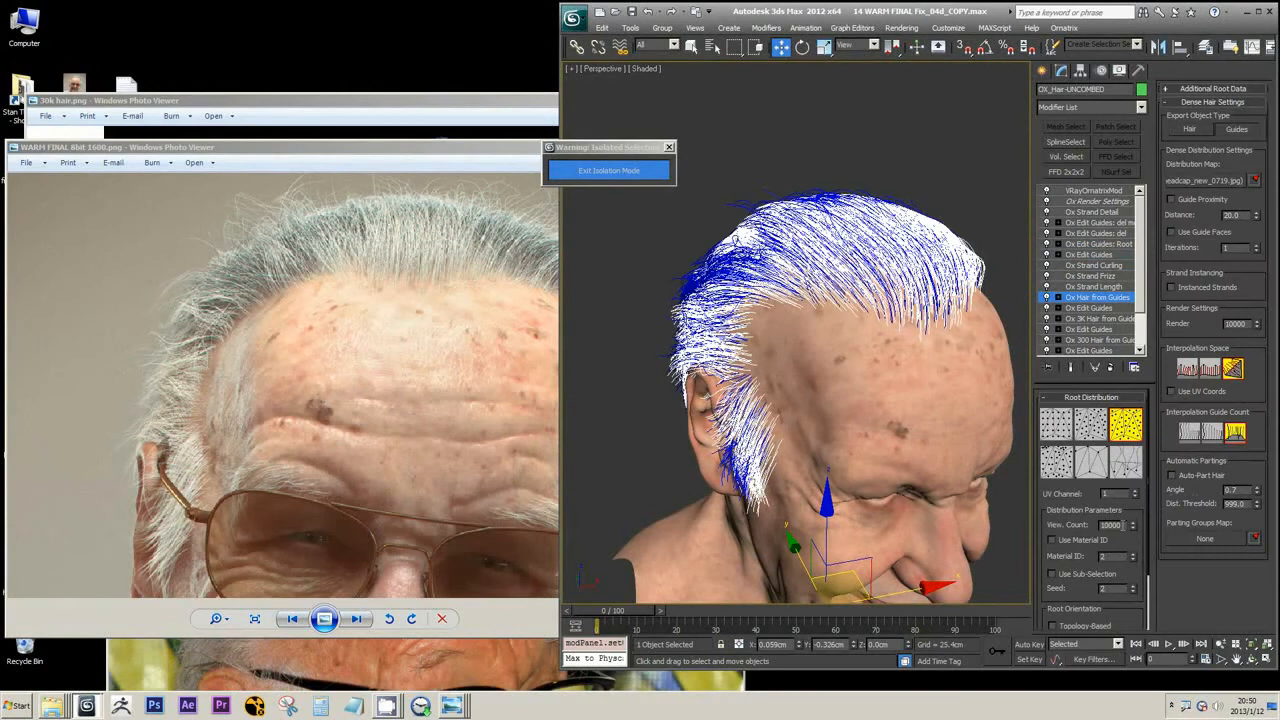
double_click(1110, 525)
scroll(1140, 300, "down", 2)
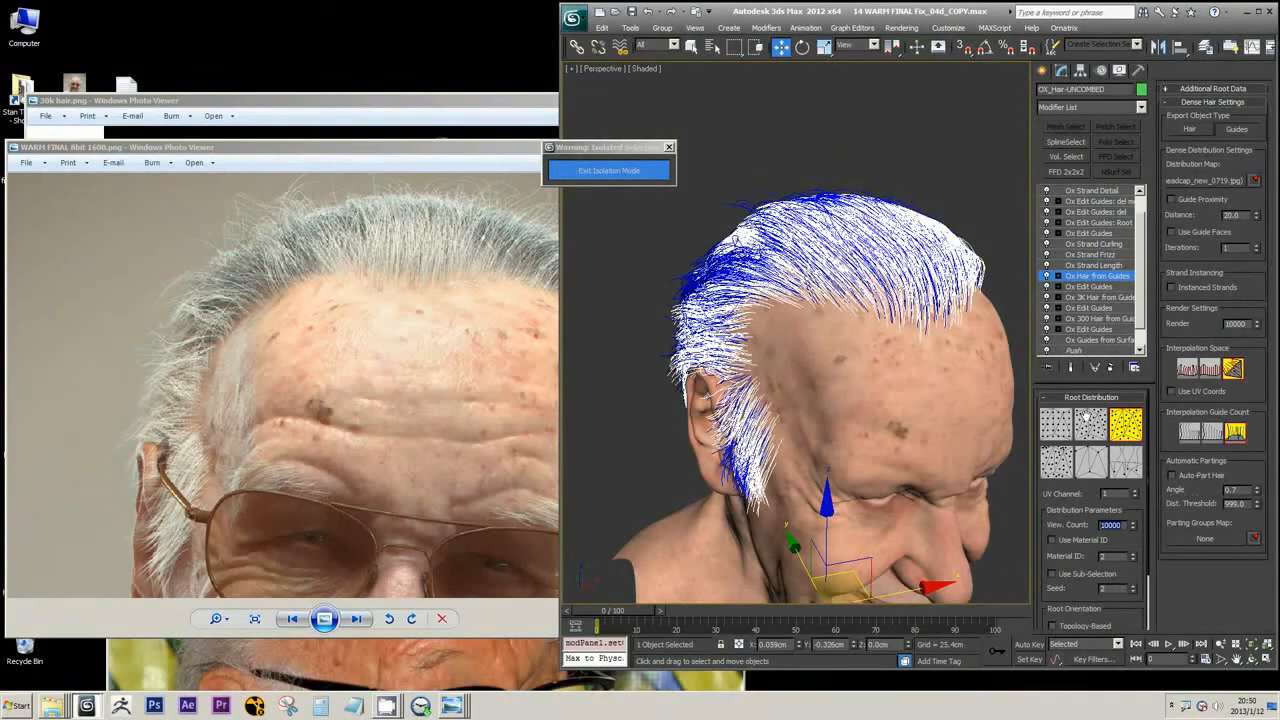
double_click(1104, 527)
double_click(1217, 324)
double_click(1122, 525)
Step: Return to the Ox Edit Guides modifier above Ox Strand Curling and disable all modifiers above it, from VRayOrnatrixMod to Ox Edit Guides: Root
left_click(1104, 236)
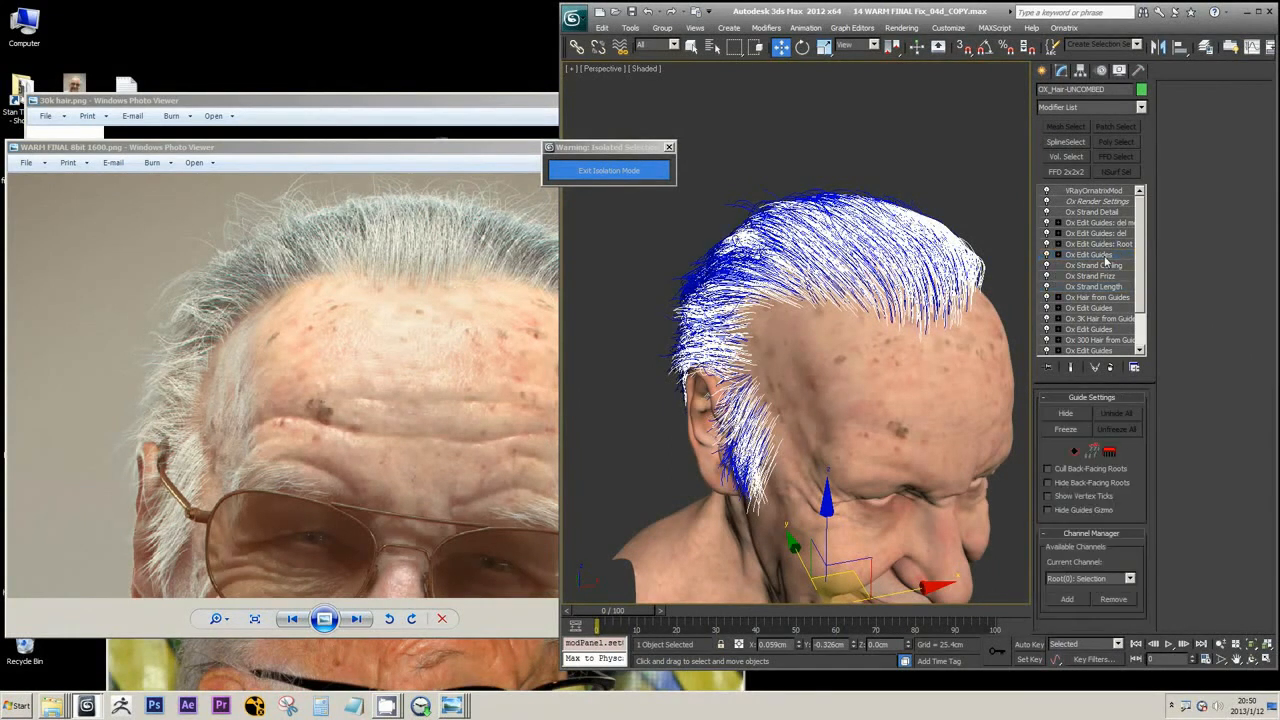
left_click(1105, 256)
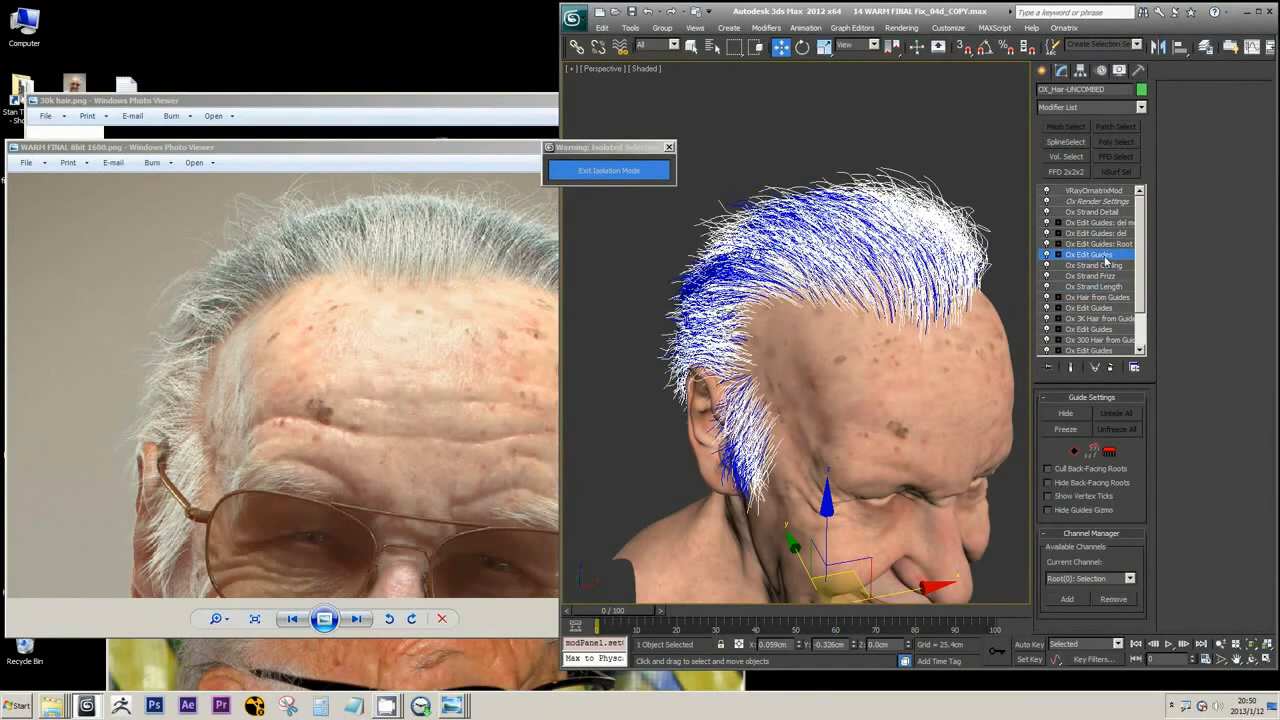
left_click(1048, 190)
left_click(1048, 201)
left_click(1047, 212)
left_click(1047, 222)
left_click(1047, 233)
left_click(1047, 243)
Step: Switch the Ox Edit Guides modifier above Ox Strand Curling off and on to compare its effect on the stray hairs
left_click(1047, 255)
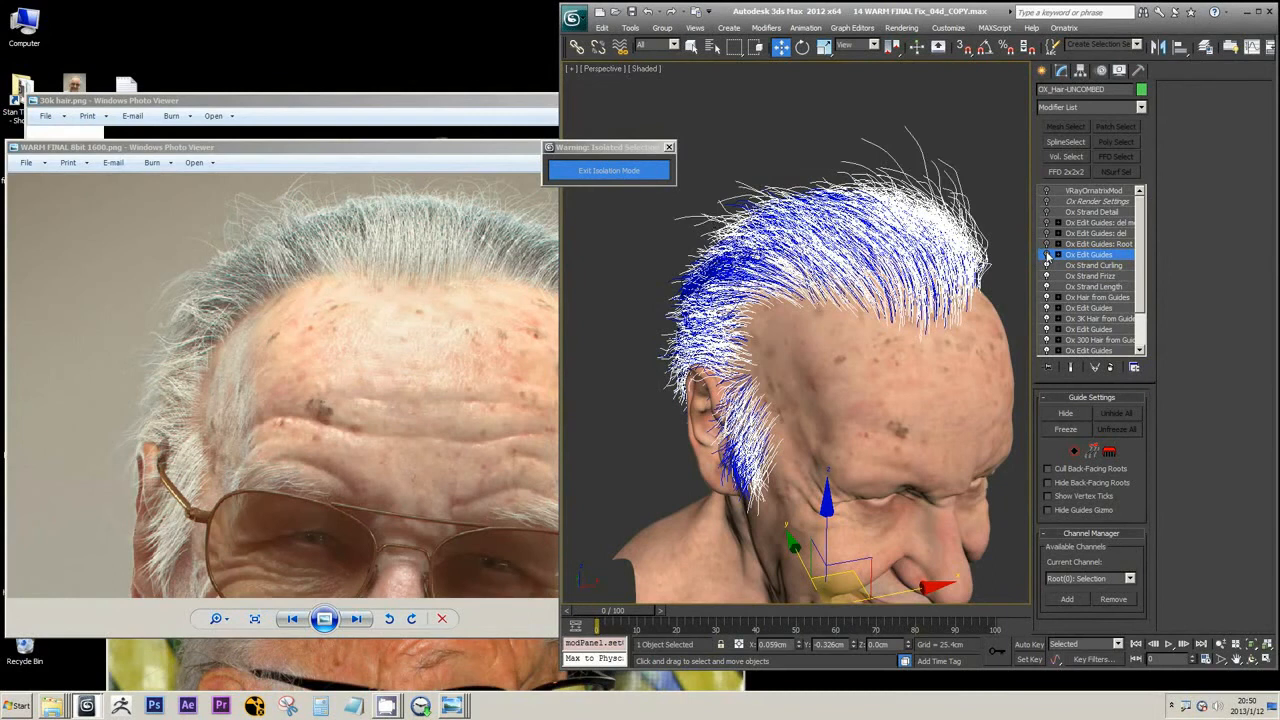
left_click(1047, 255)
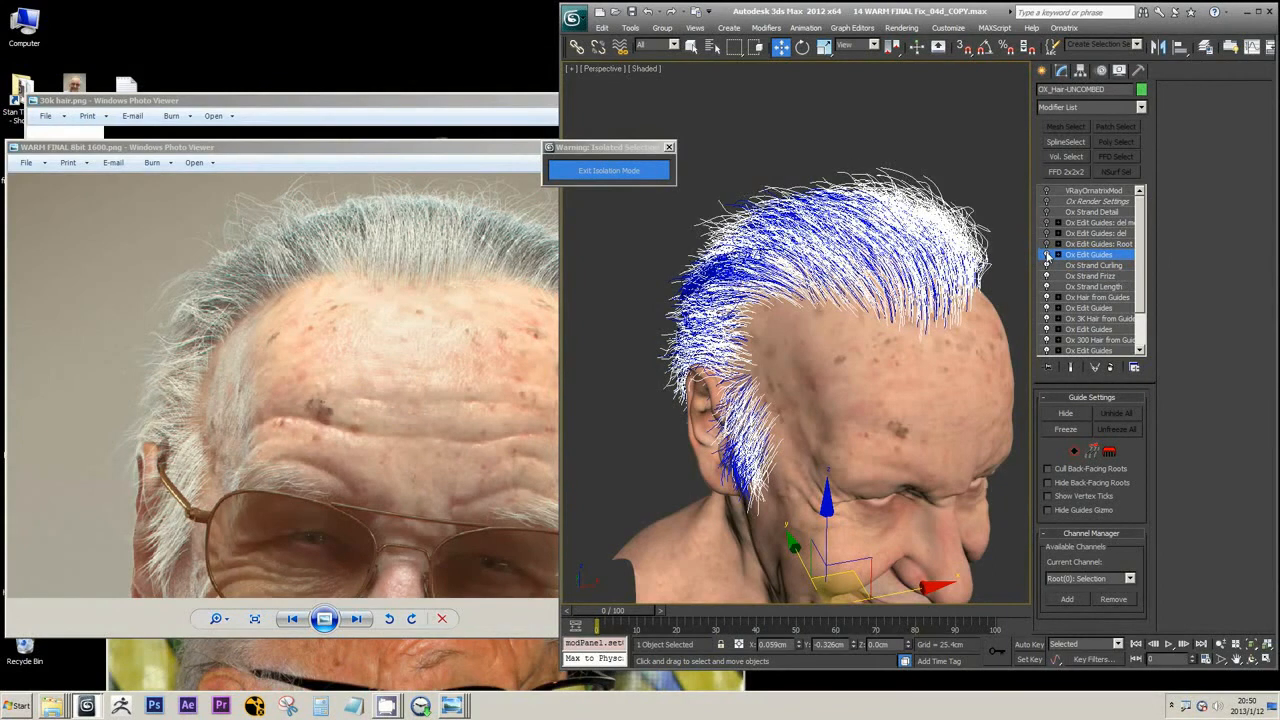
left_click(1047, 255)
Step: Select the Ox Edit Guides: Root modifier, toggle it to compare the hairline strands, and leave it enabled
left_click(1072, 244)
left_click(1047, 245)
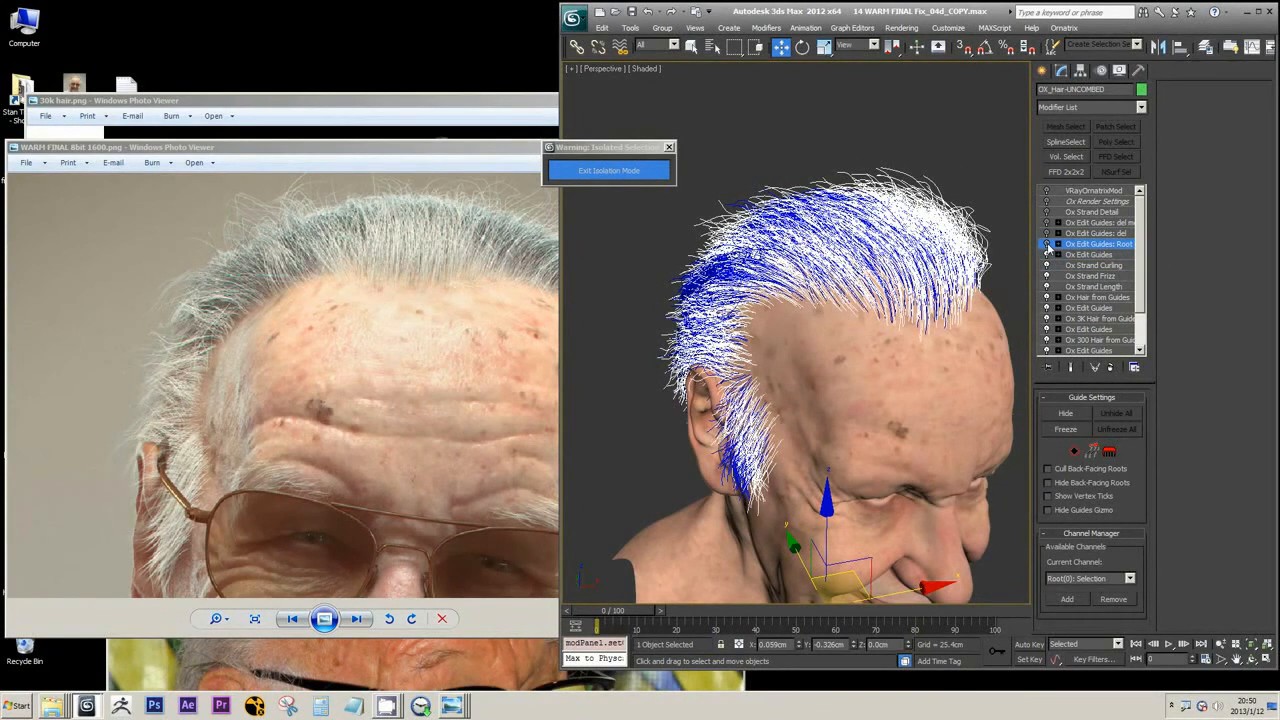
left_click(1047, 245)
left_click(1047, 245)
left_click(1047, 245)
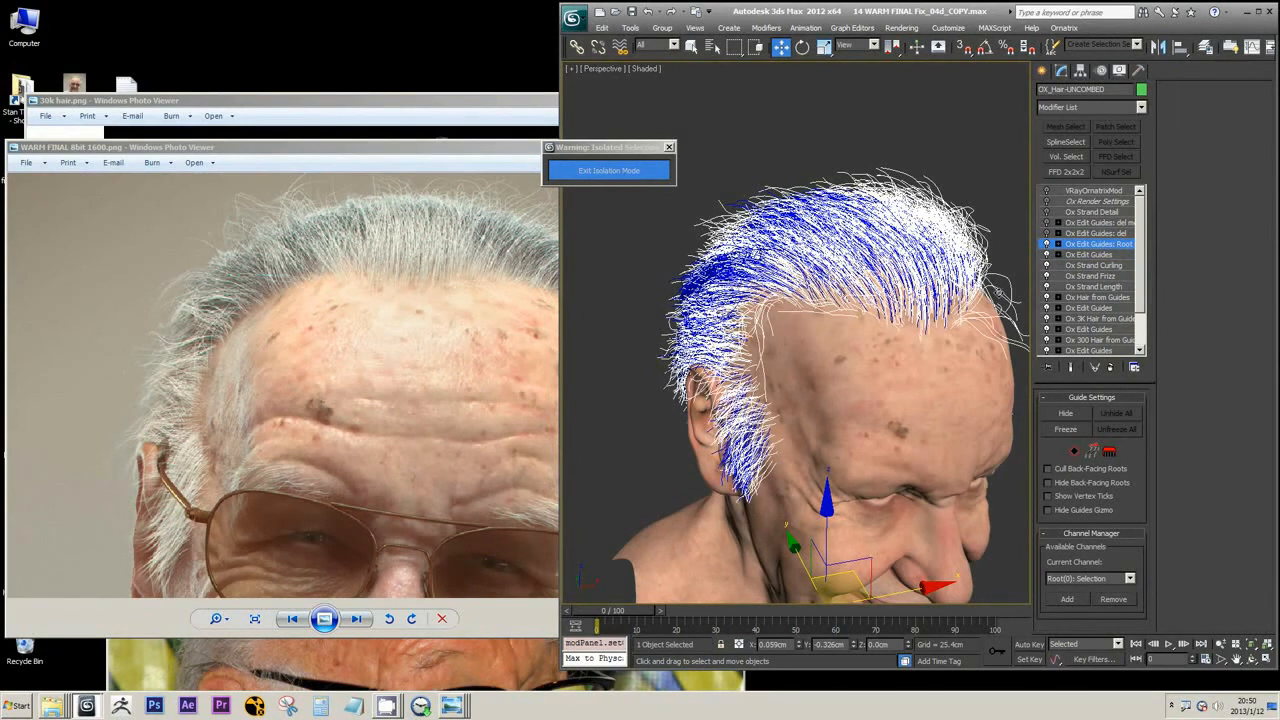
left_click(396, 304)
left_click_drag(426, 168, 827, 197)
left_click(332, 646)
left_click_drag(414, 449, 341, 208)
key("Right")
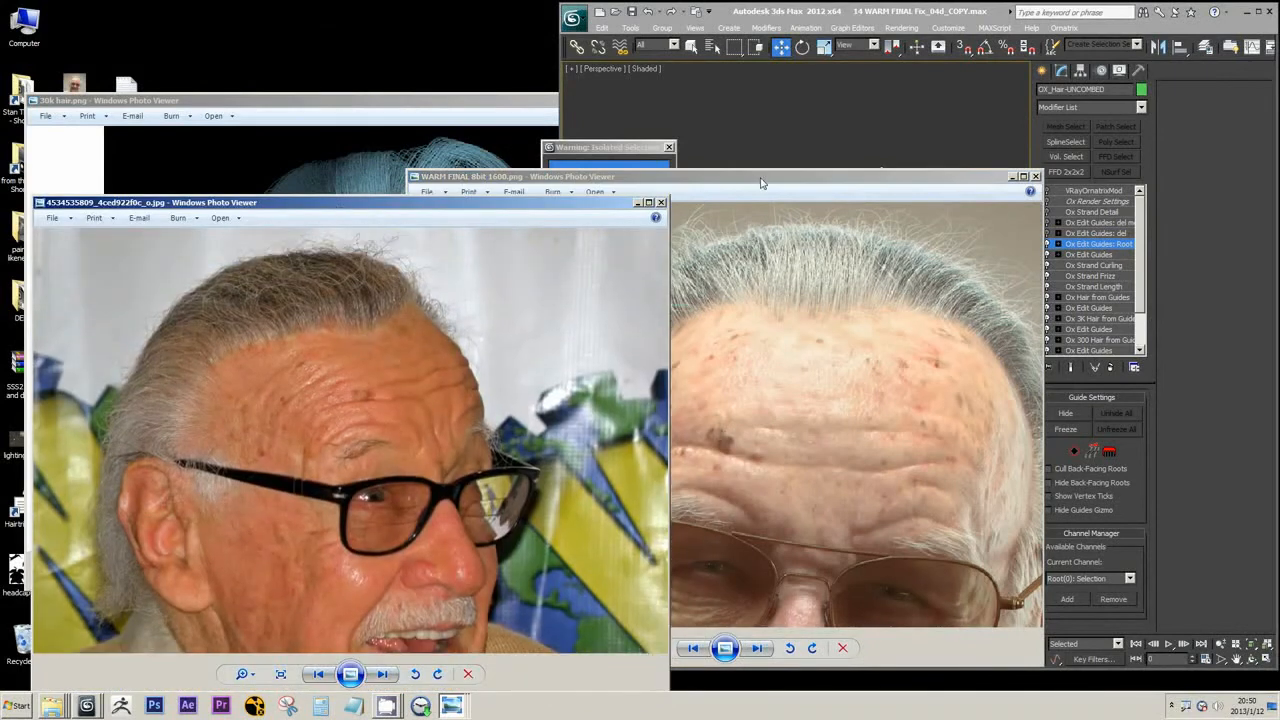
left_click_drag(750, 178, 373, 405)
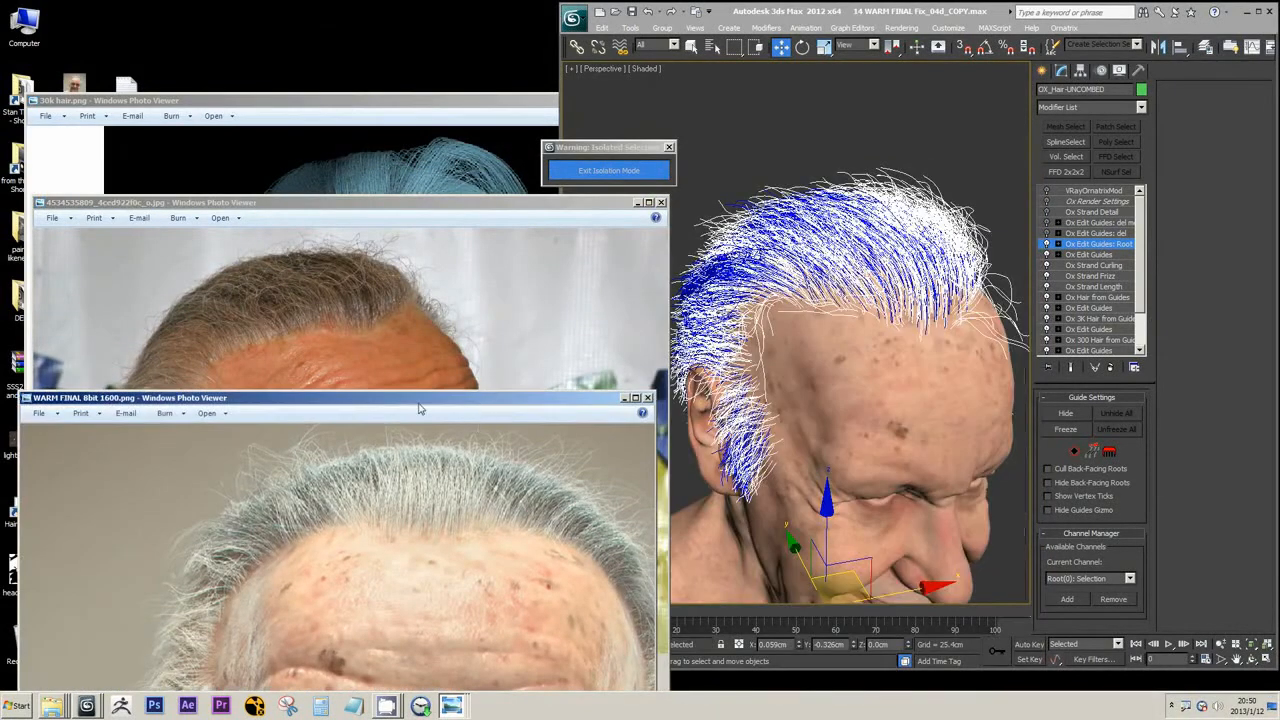
left_click_drag(481, 401, 447, 403)
Step: Select and enable the Ox Edit Guides: del modifier above Ox Edit Guides: Root, and inspect the strands along the hairline
middle_click_drag(856, 128, 825, 138)
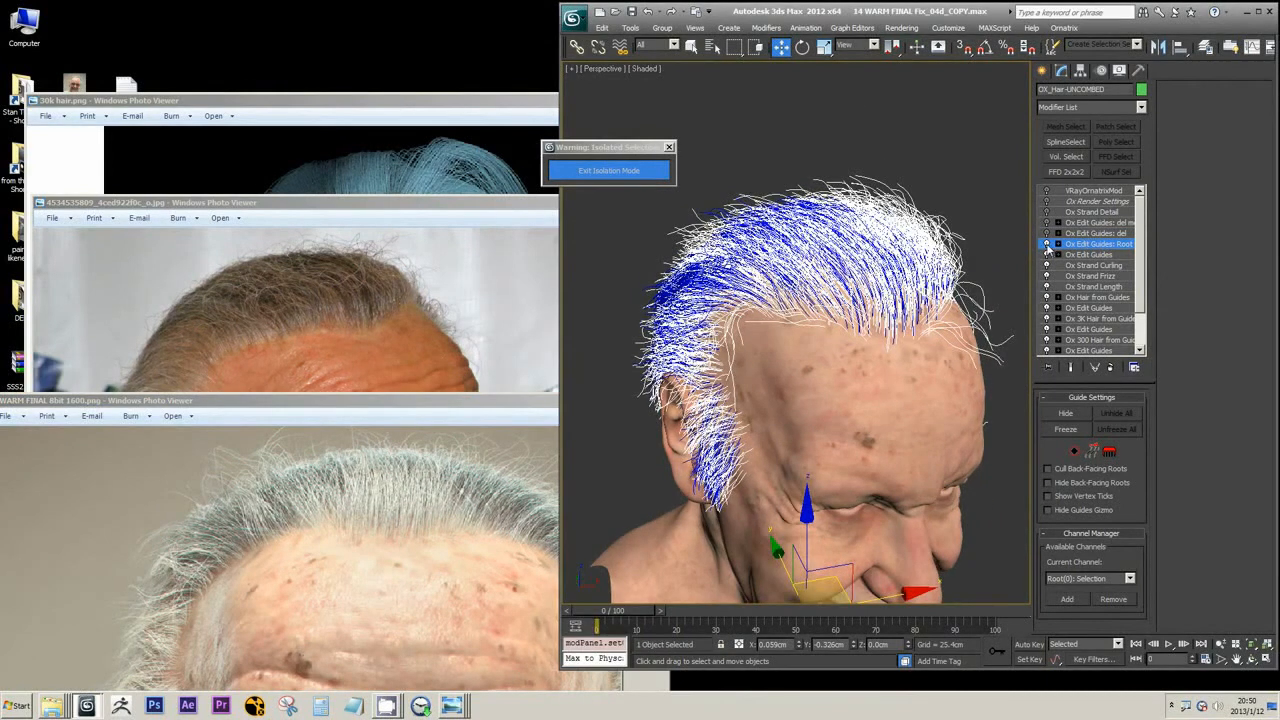
left_click(1054, 234)
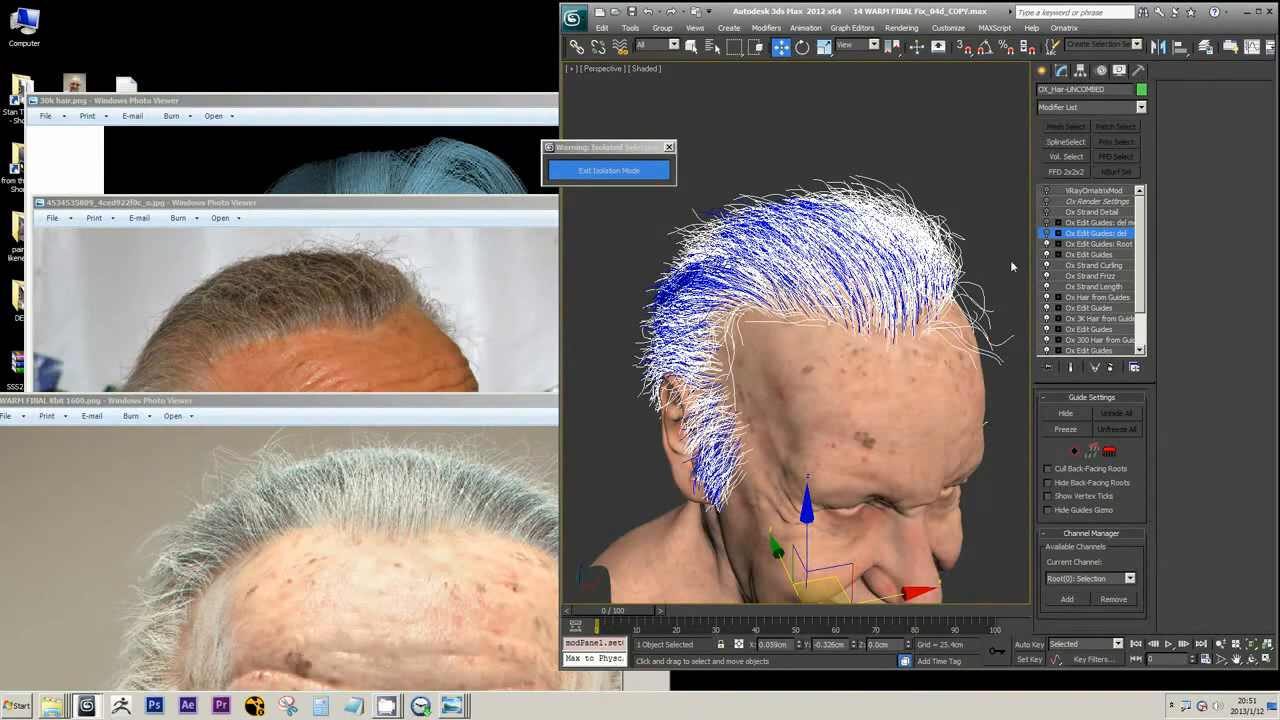
scroll(1010, 260, "up", 5)
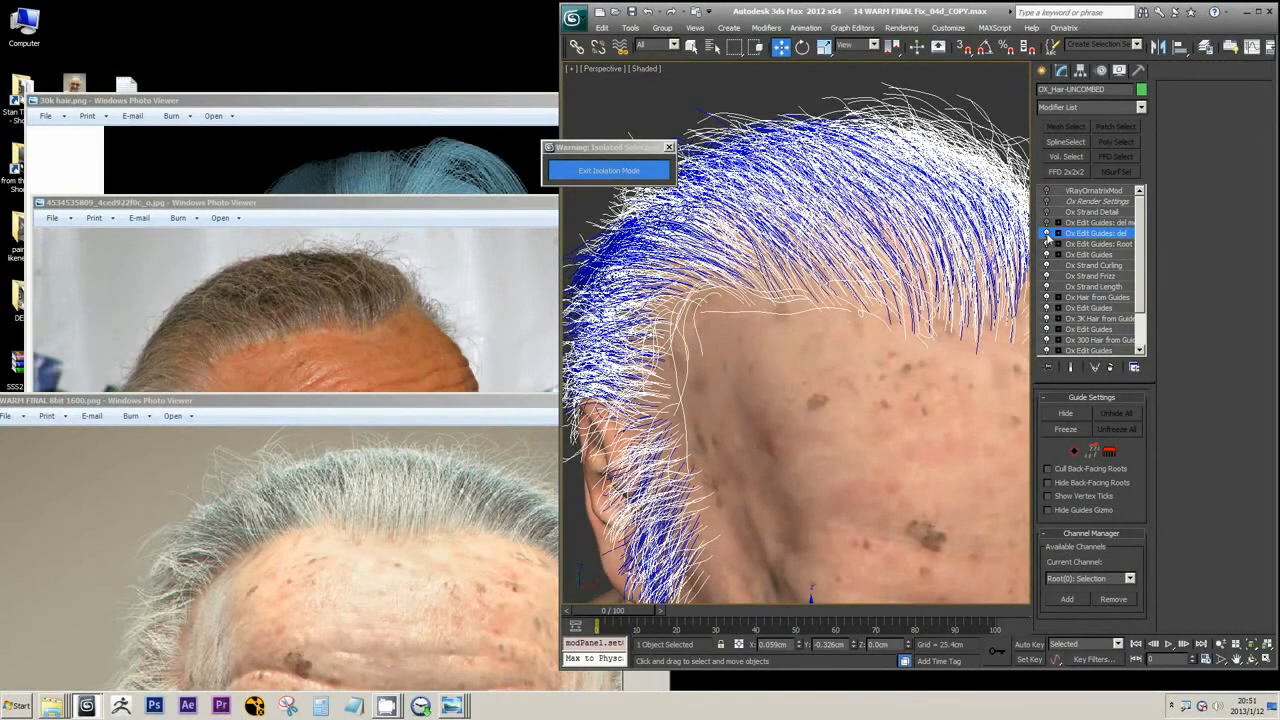
middle_click_drag(945, 287, 900, 296)
scroll(905, 290, "down", 5)
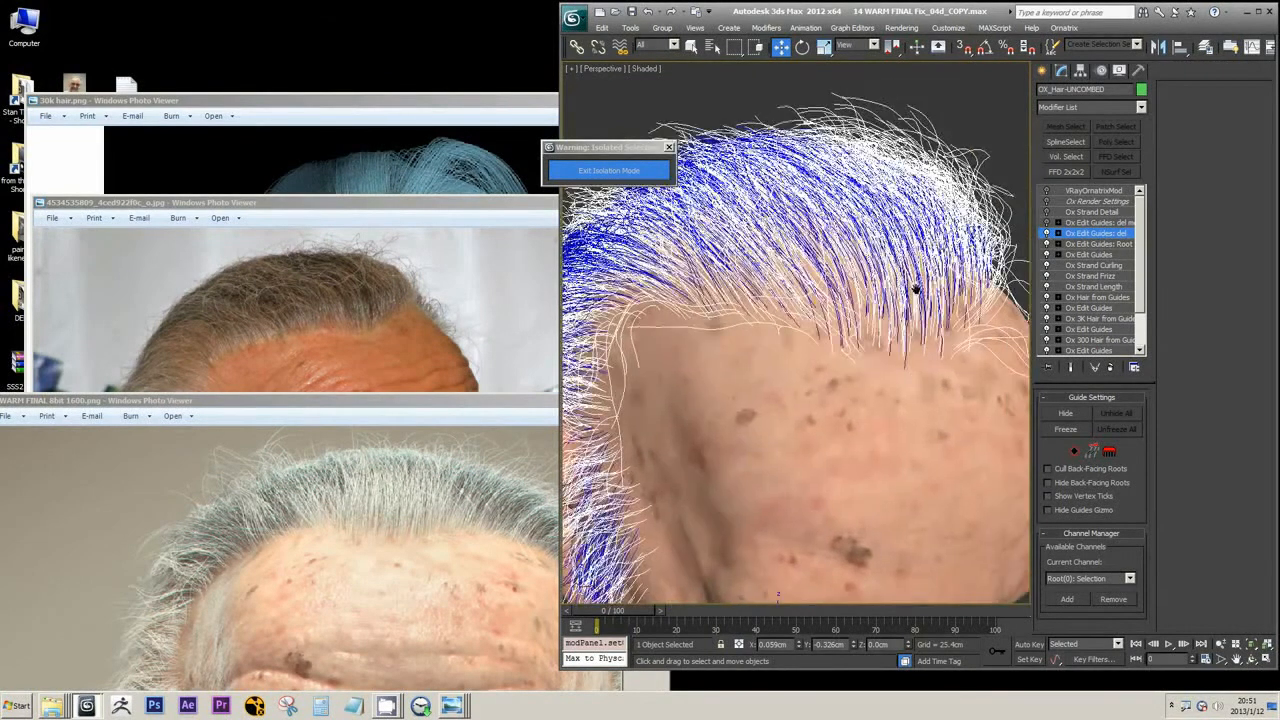
Step: Check the Ox 300 Hair from Guides settings, and enable the Ox Edit Guides modifier directly below Ox Strand Detail
left_click(1098, 223)
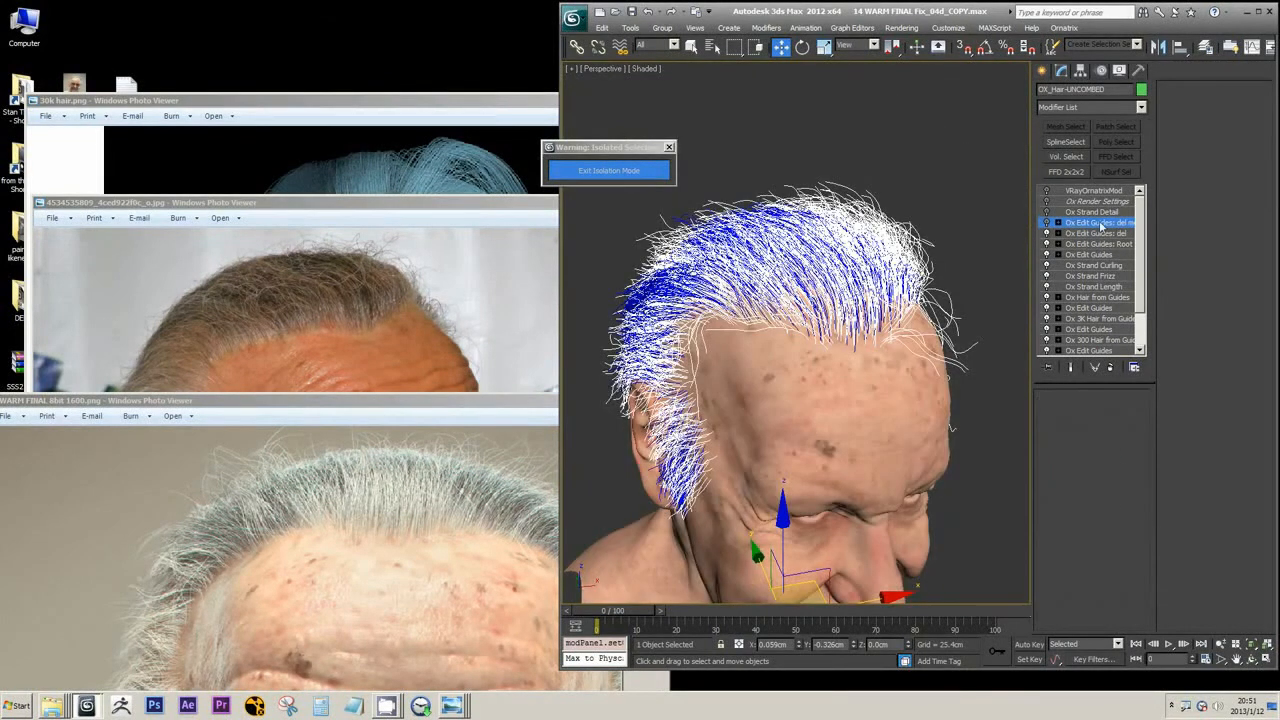
left_click(1094, 341)
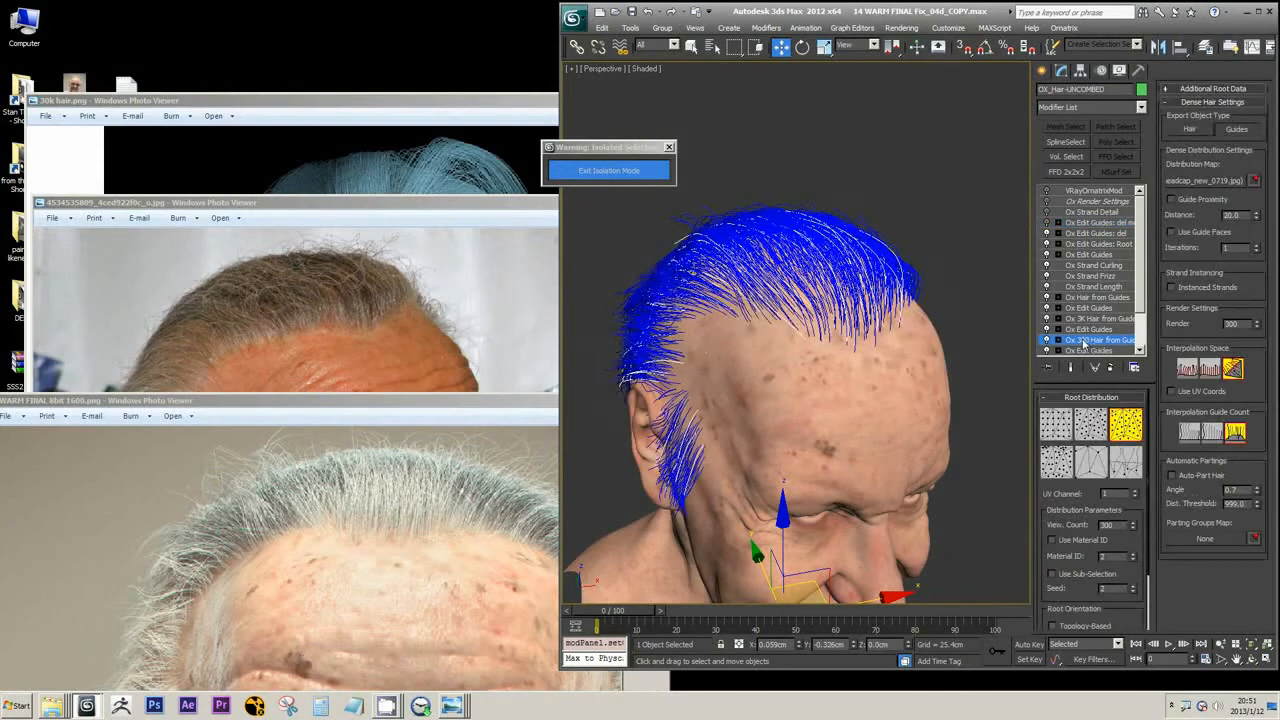
left_click(1098, 223)
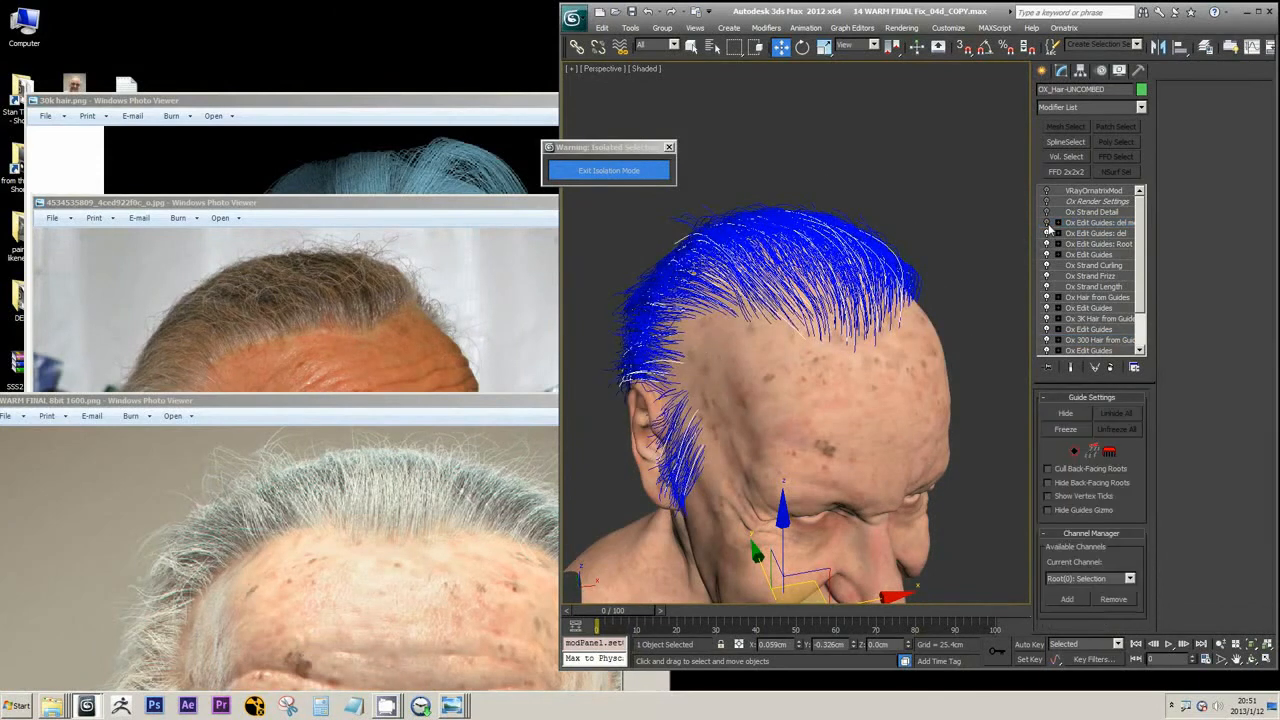
left_click(1050, 223)
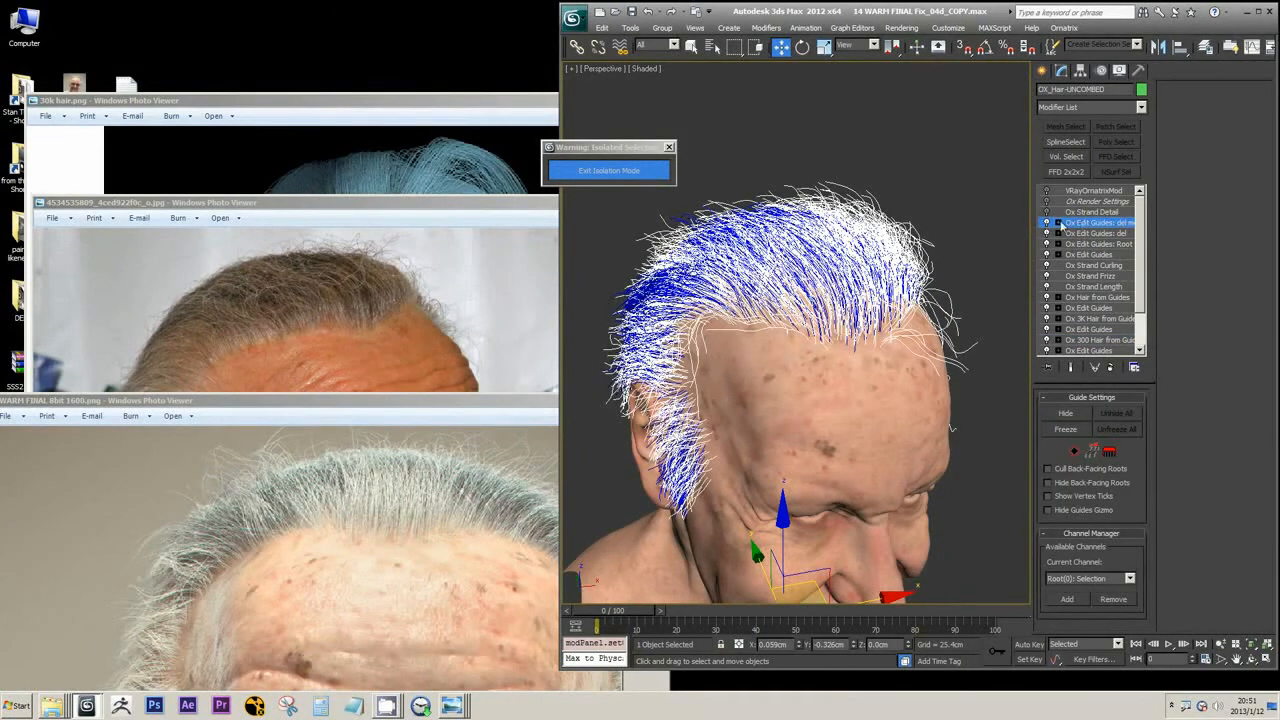
Step: Enable Ox Strand Detail and inspect the root planting segment count of the Ox Edit Guides modifier above Ox Strand Curling
left_click(1088, 213)
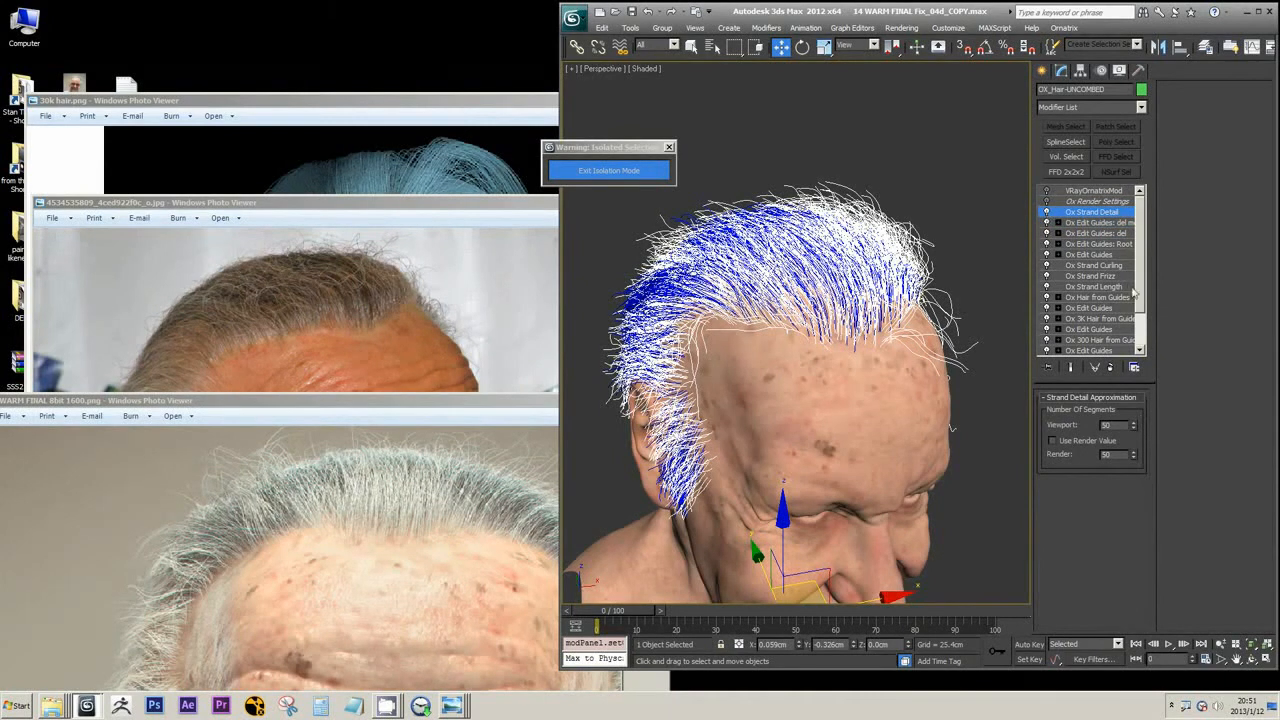
left_click(1092, 255)
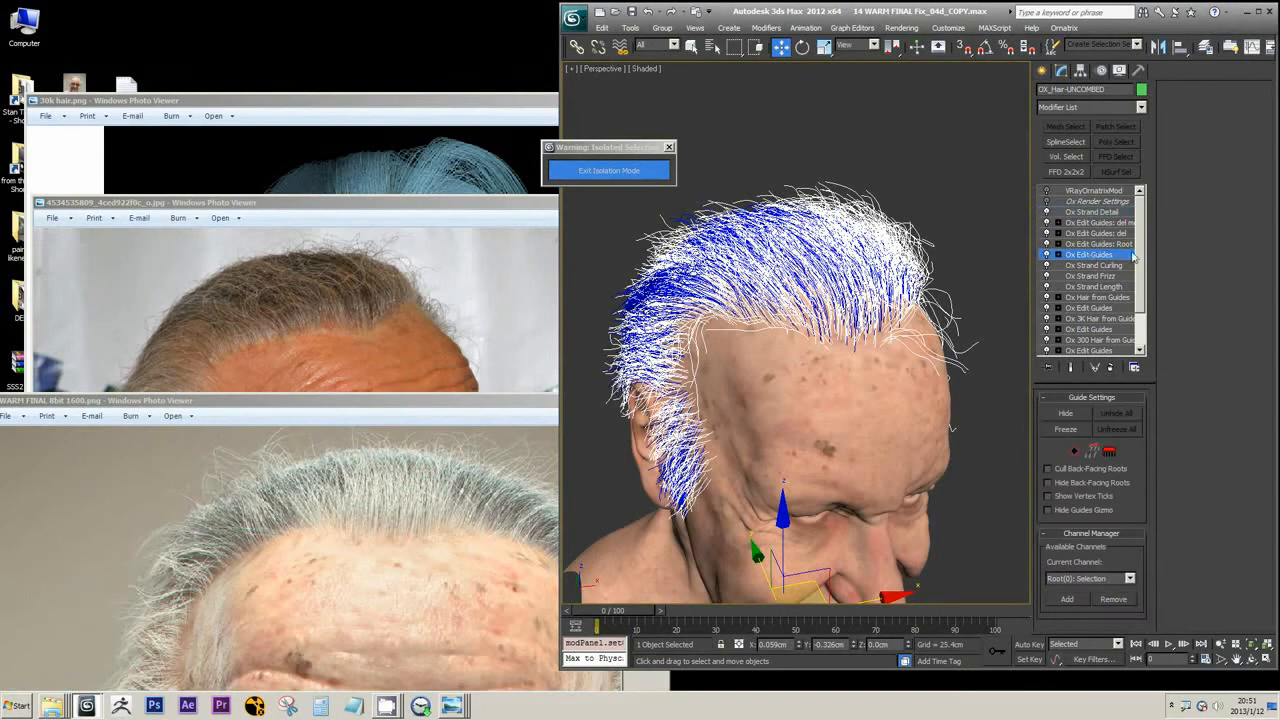
left_click(1108, 453)
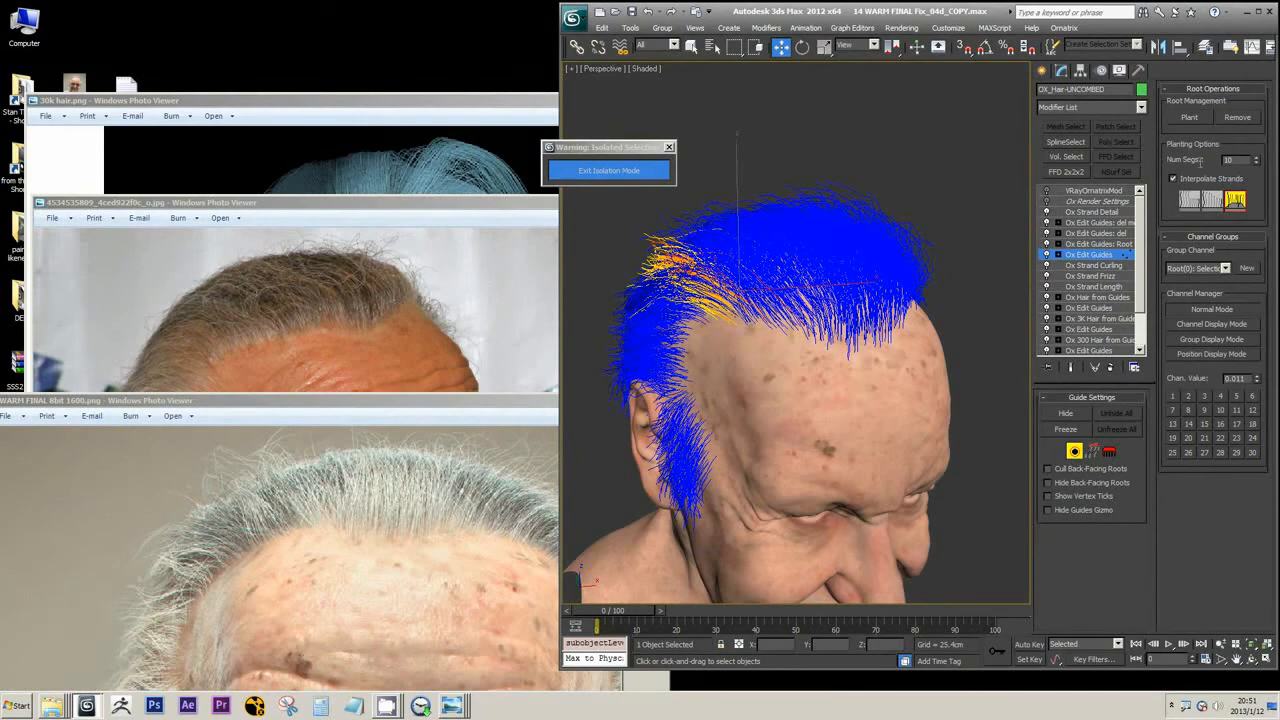
left_click_drag(1201, 162, 1193, 171)
Step: Return to Ox Strand Detail, enable the Ox Render Settings modifier above it, and select VRayOrnatrixMod
left_click(1120, 214)
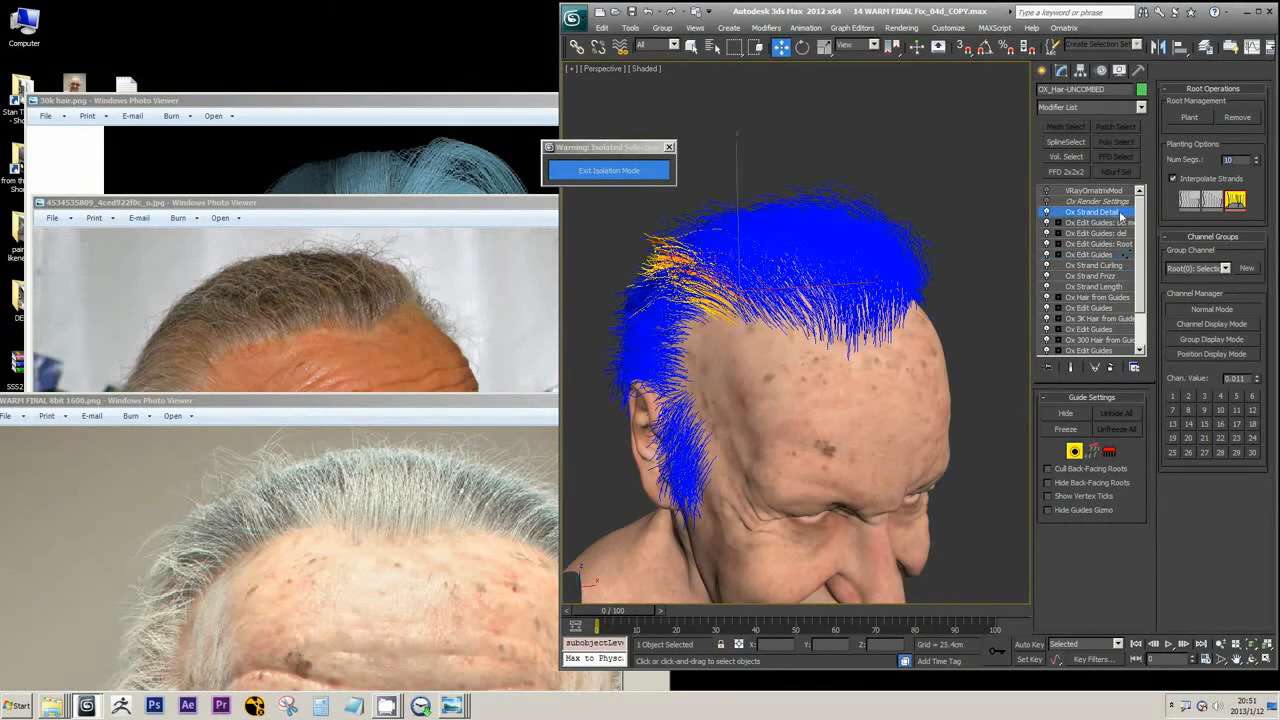
left_click(1095, 201)
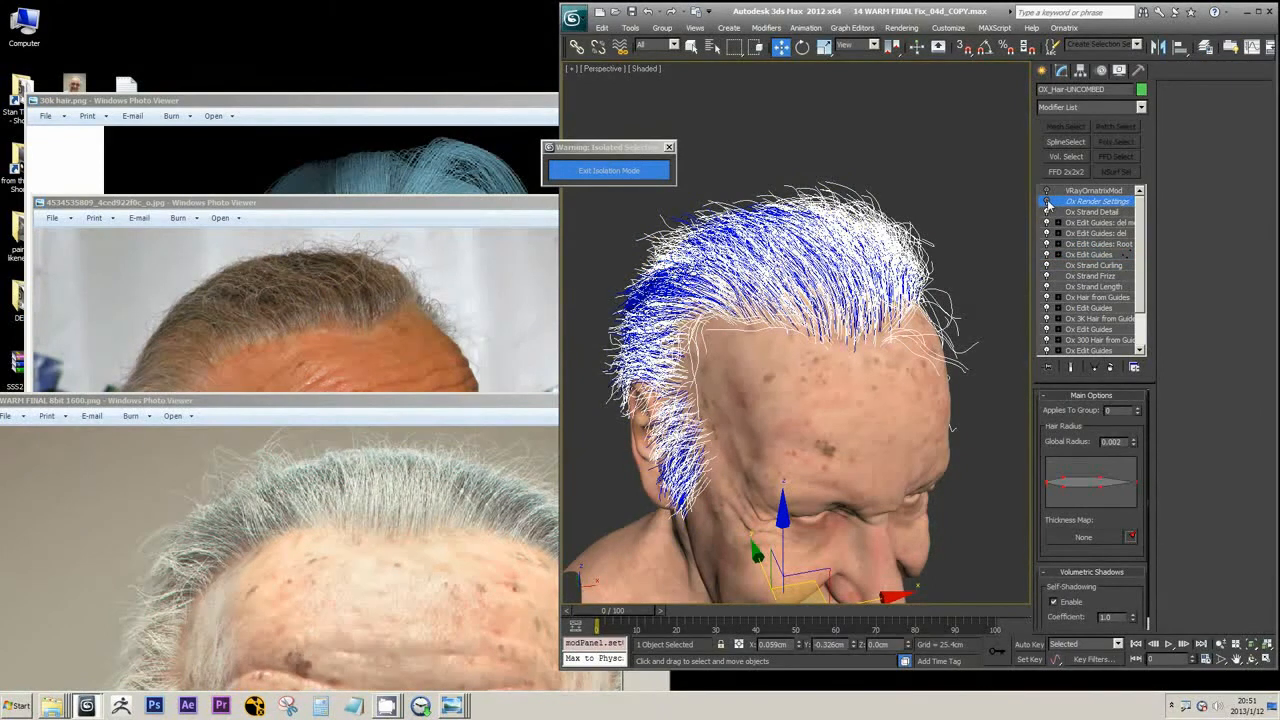
left_click(1096, 190)
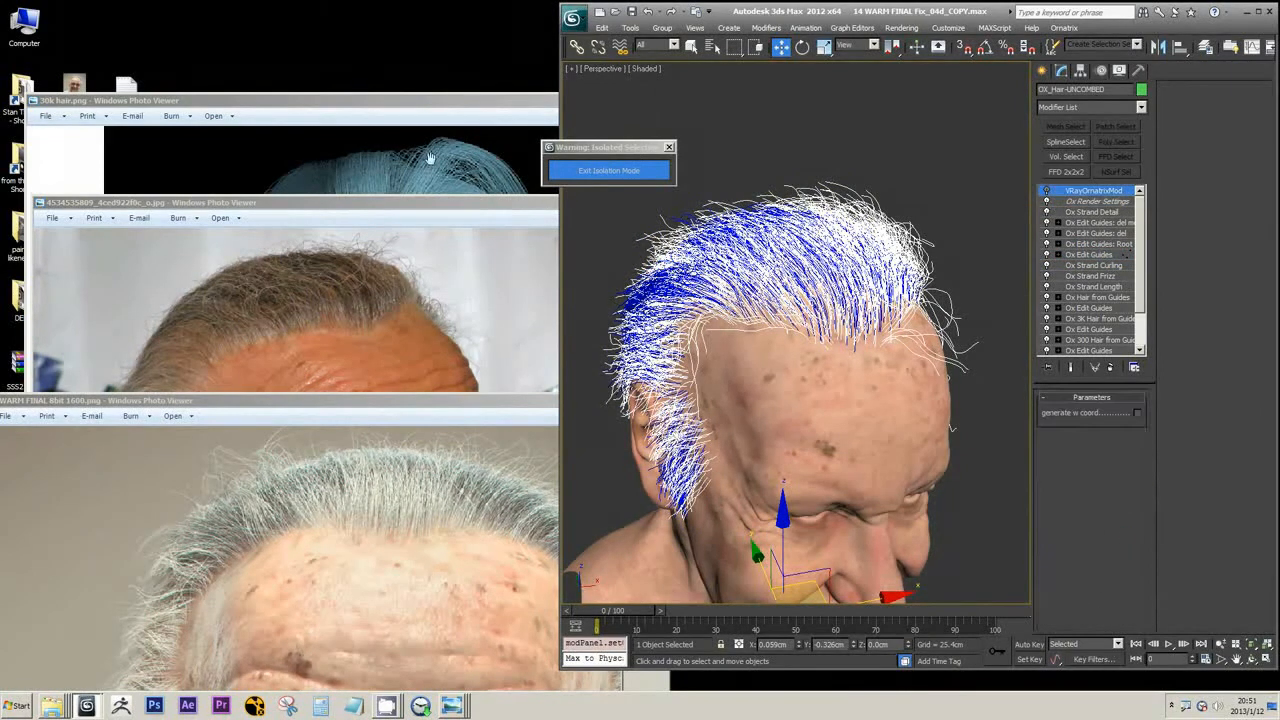
Step: Examine the stray hairs along the crown and sides in the WARM FINAL 8bit 1600.png render up close
left_click(179, 501)
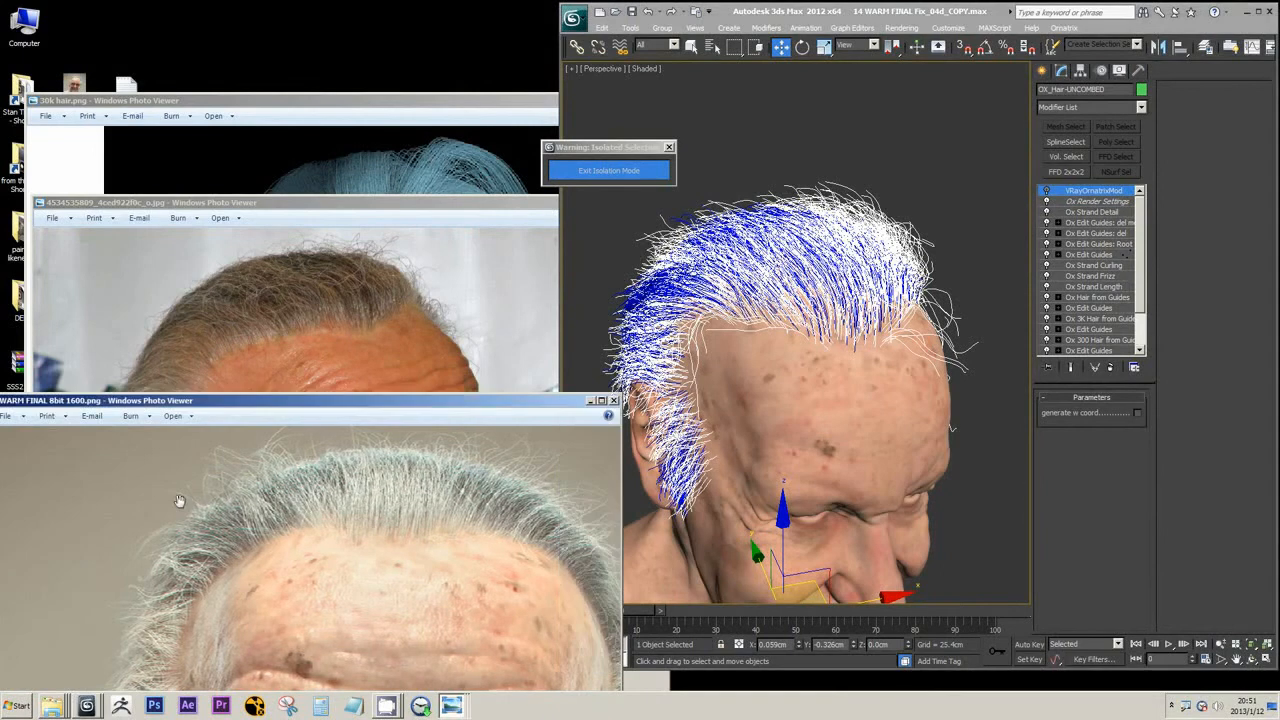
scroll(181, 504, "up", 1)
scroll(186, 562, "up", 1)
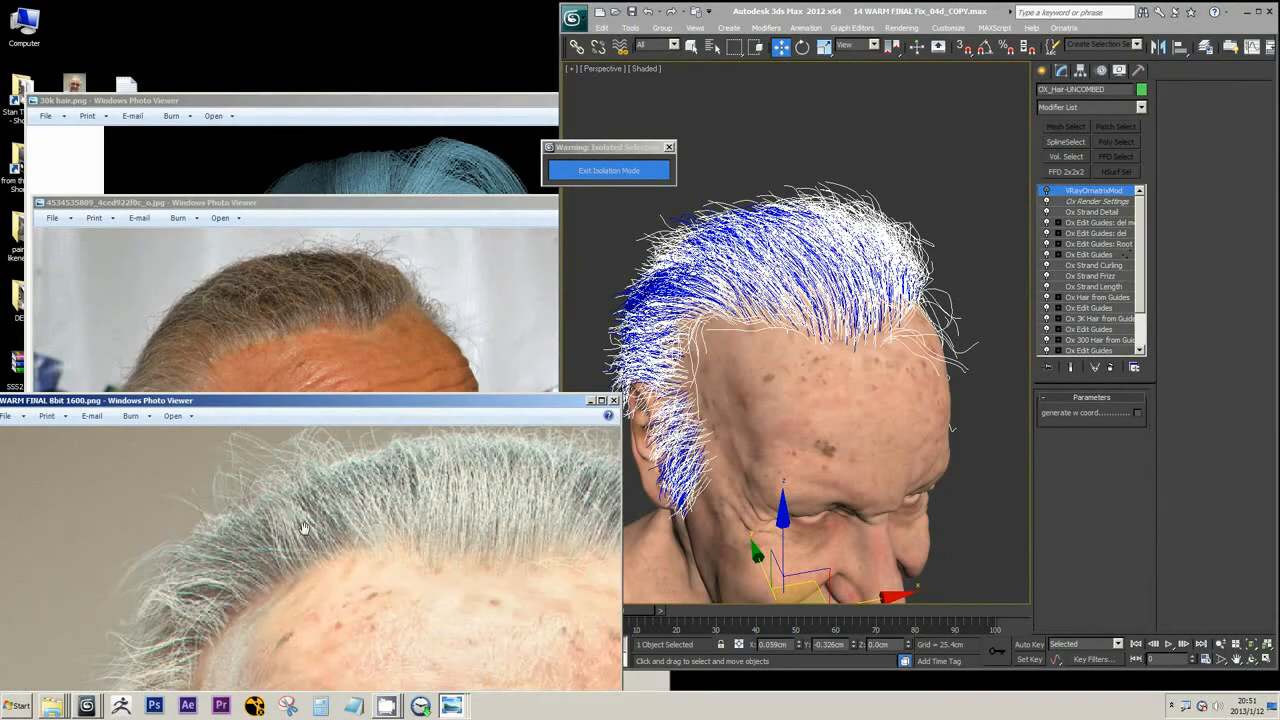
scroll(304, 527, "up", 2)
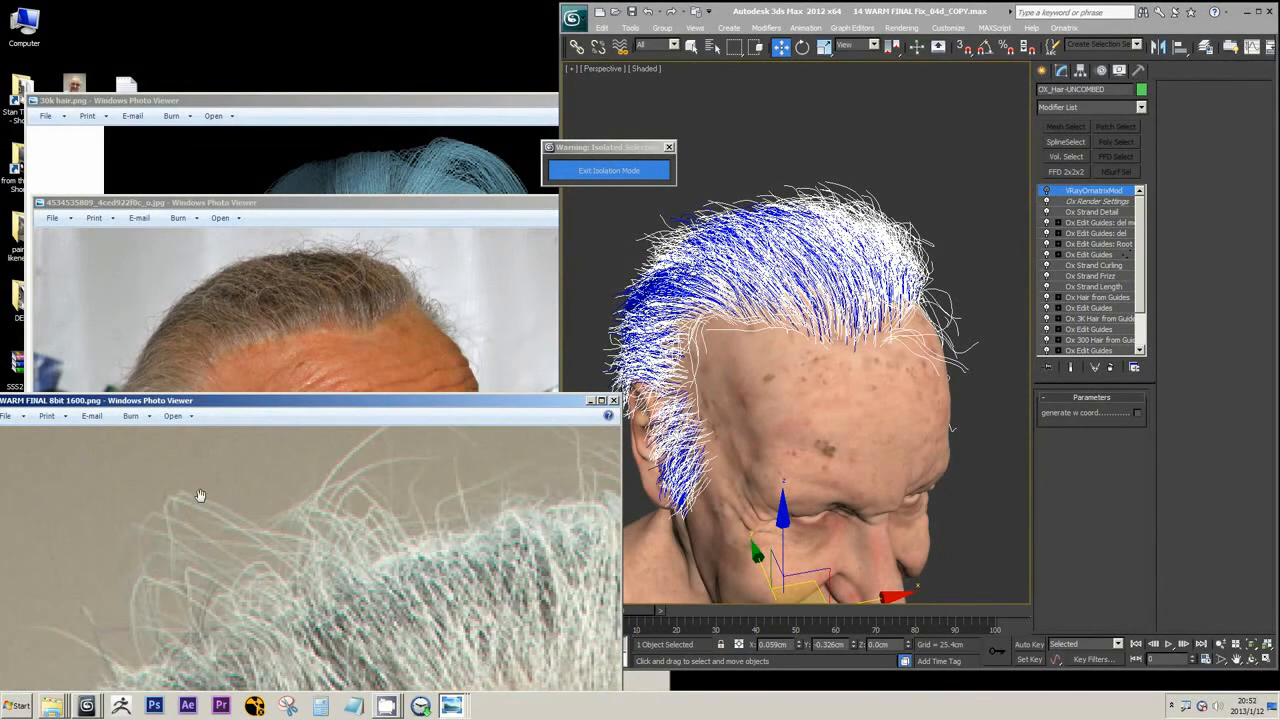
scroll(169, 502, "down", 5)
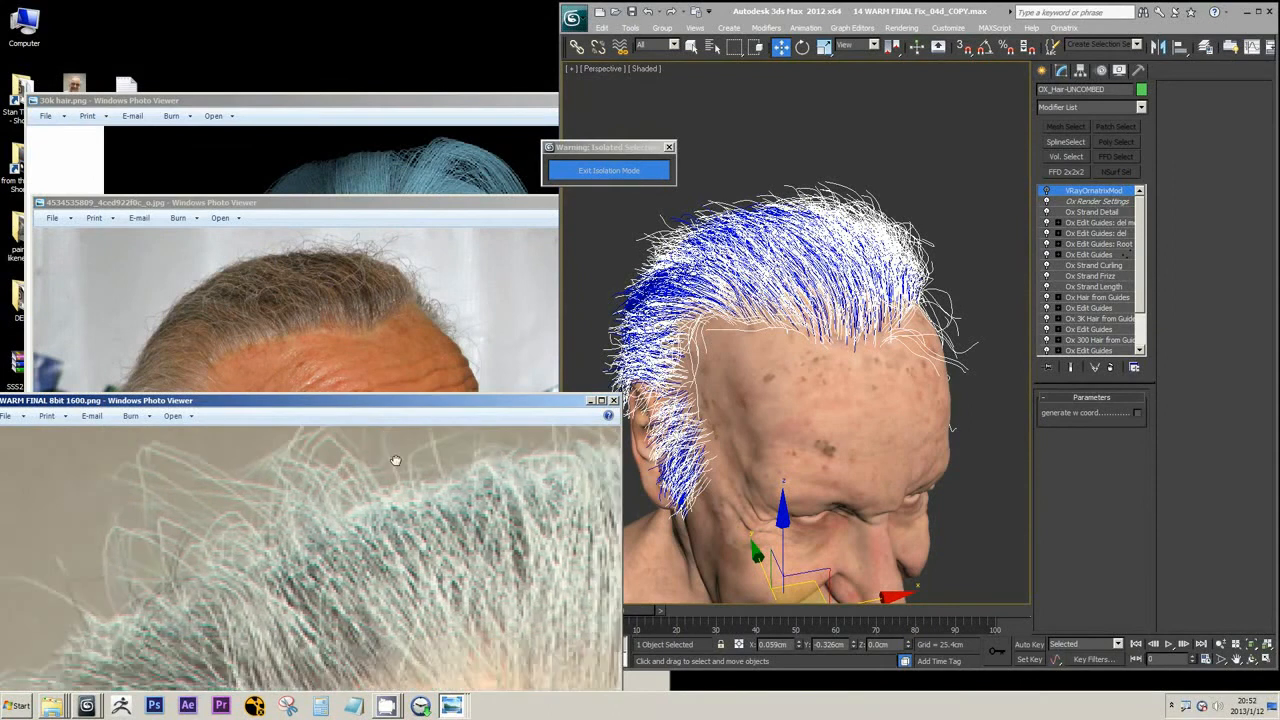
scroll(409, 536, "up", 3)
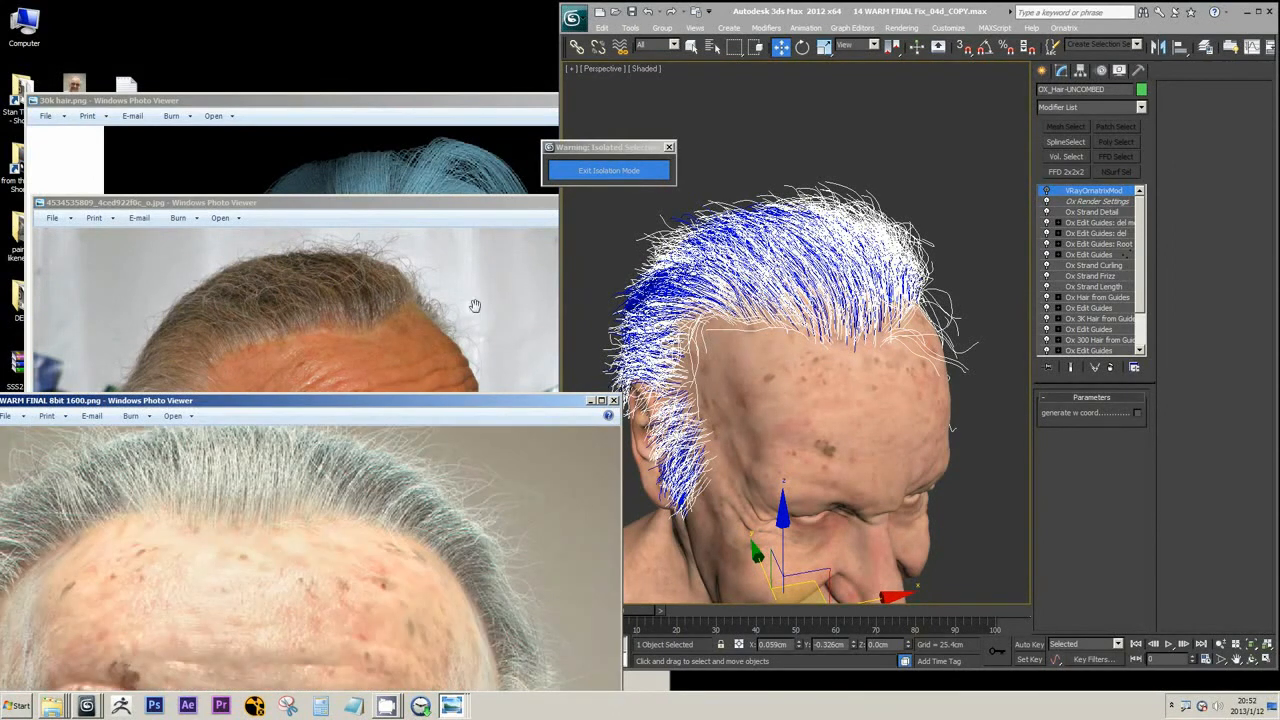
left_click(399, 263)
left_click_drag(397, 250, 429, 284)
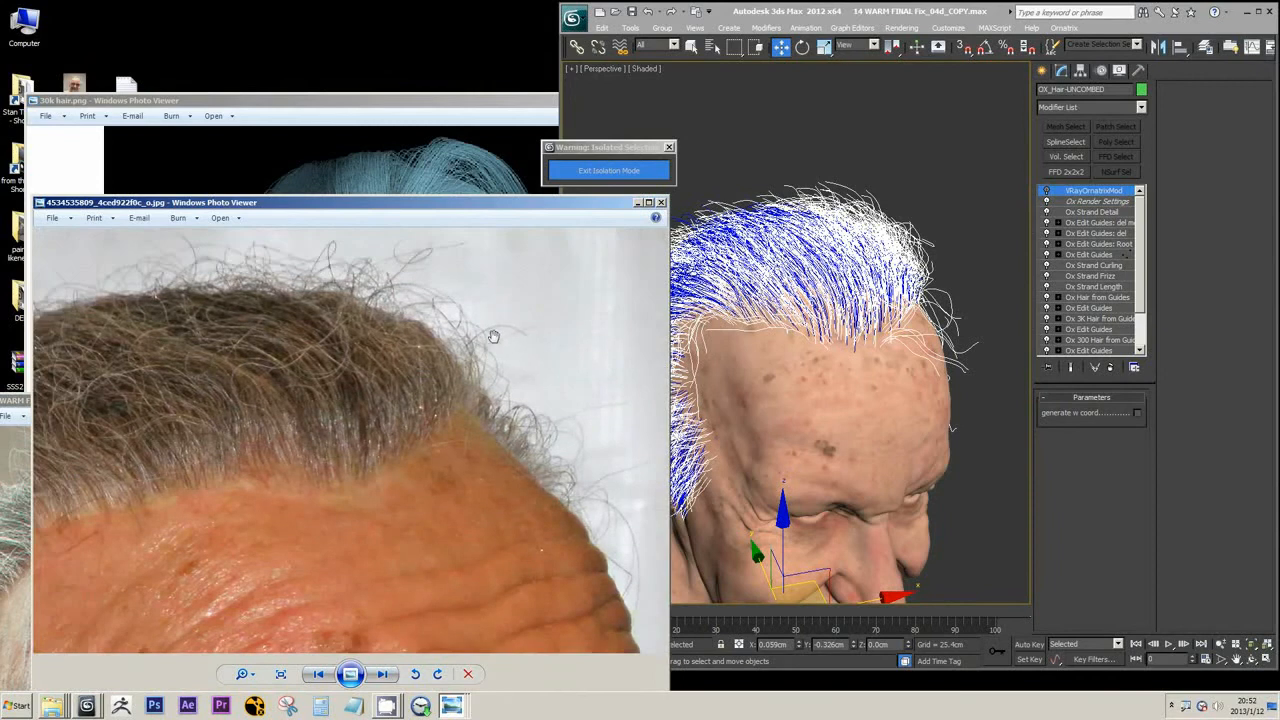
scroll(516, 366, "down", 4)
scroll(560, 341, "up", 5)
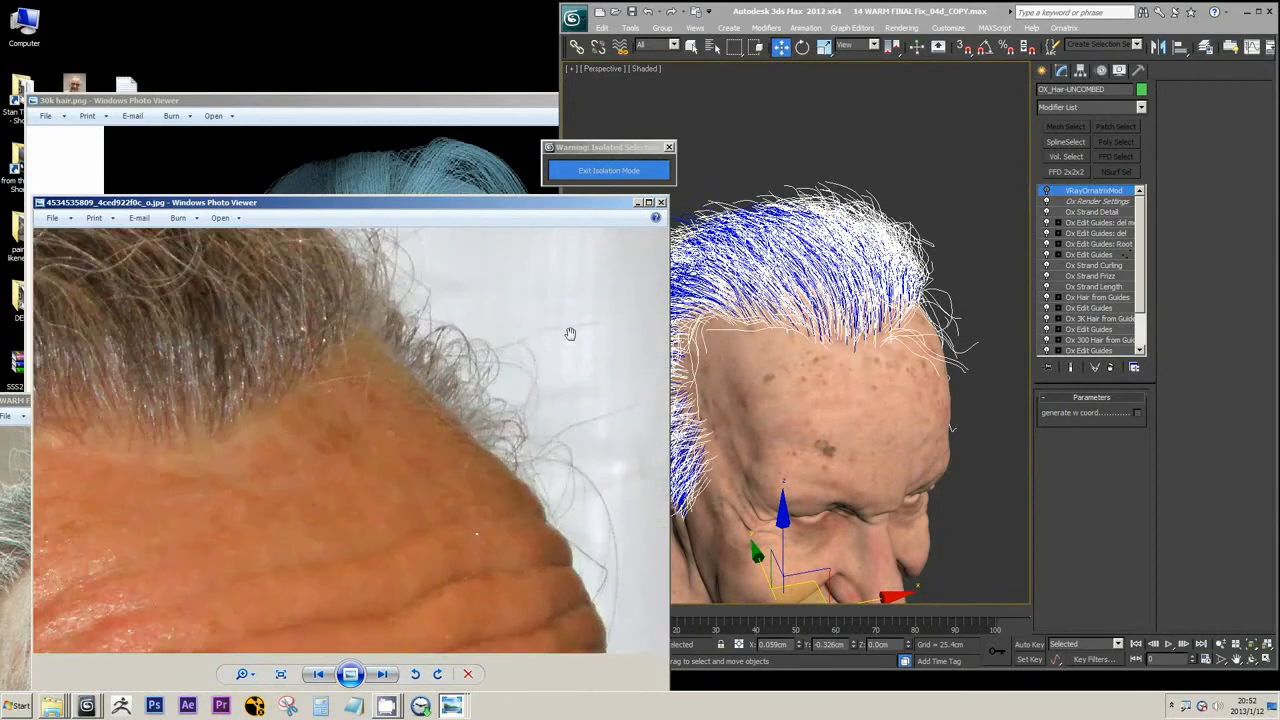
scroll(598, 318, "down", 2)
Step: Bring the WARM FINAL 8bit 1600.png render to the front, move its window over the photo, and frame the hair and forehead
left_click(18, 540)
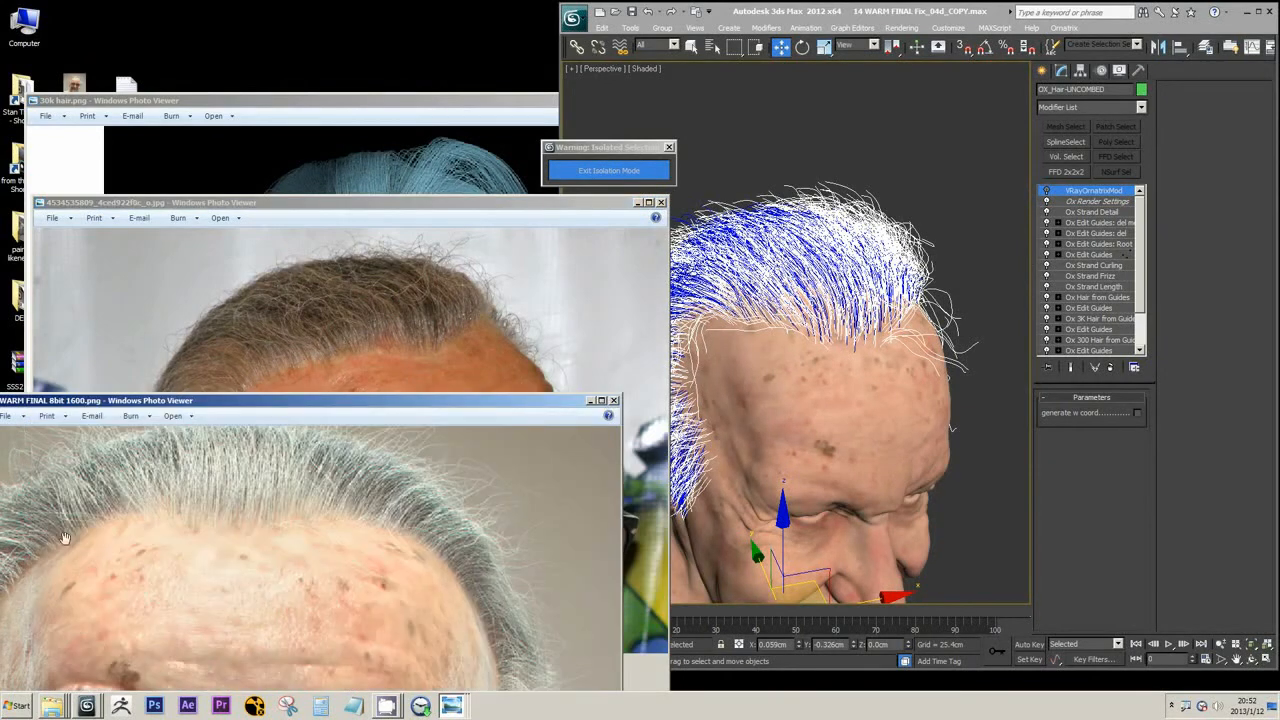
scroll(300, 545, "down", 2)
scroll(319, 545, "up", 2)
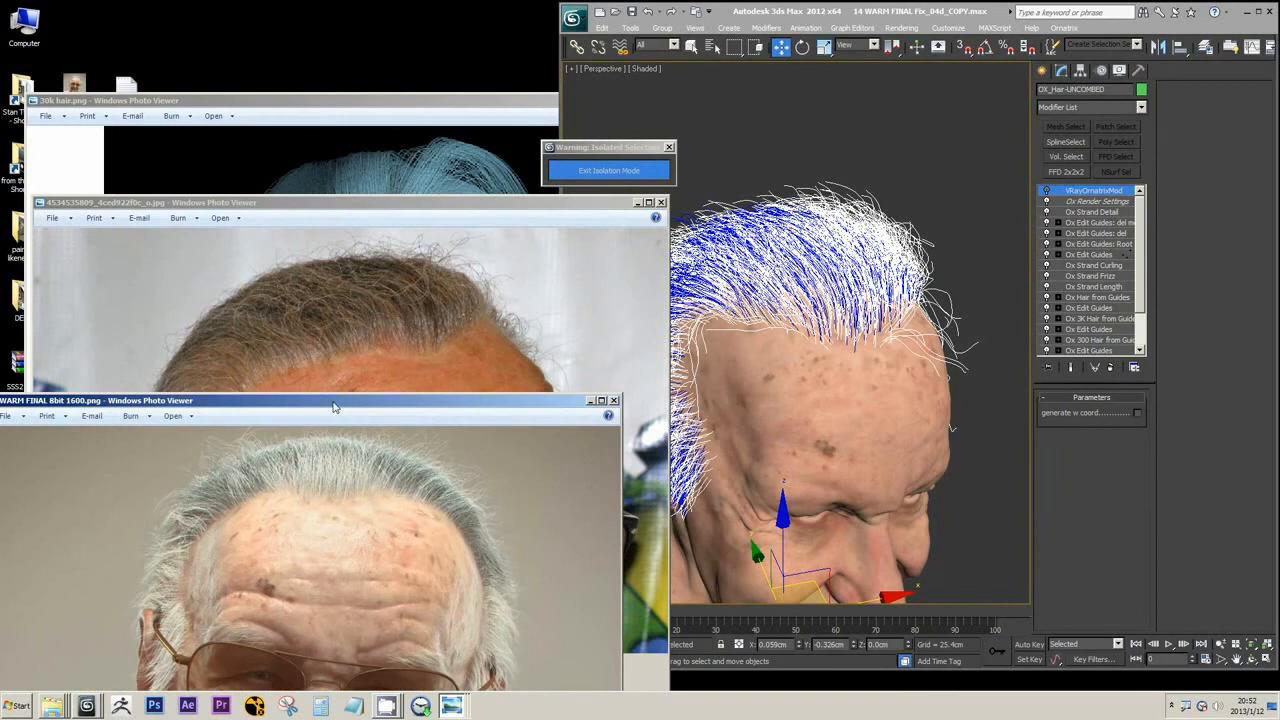
left_click_drag(339, 401, 336, 284)
scroll(381, 501, "up", 3)
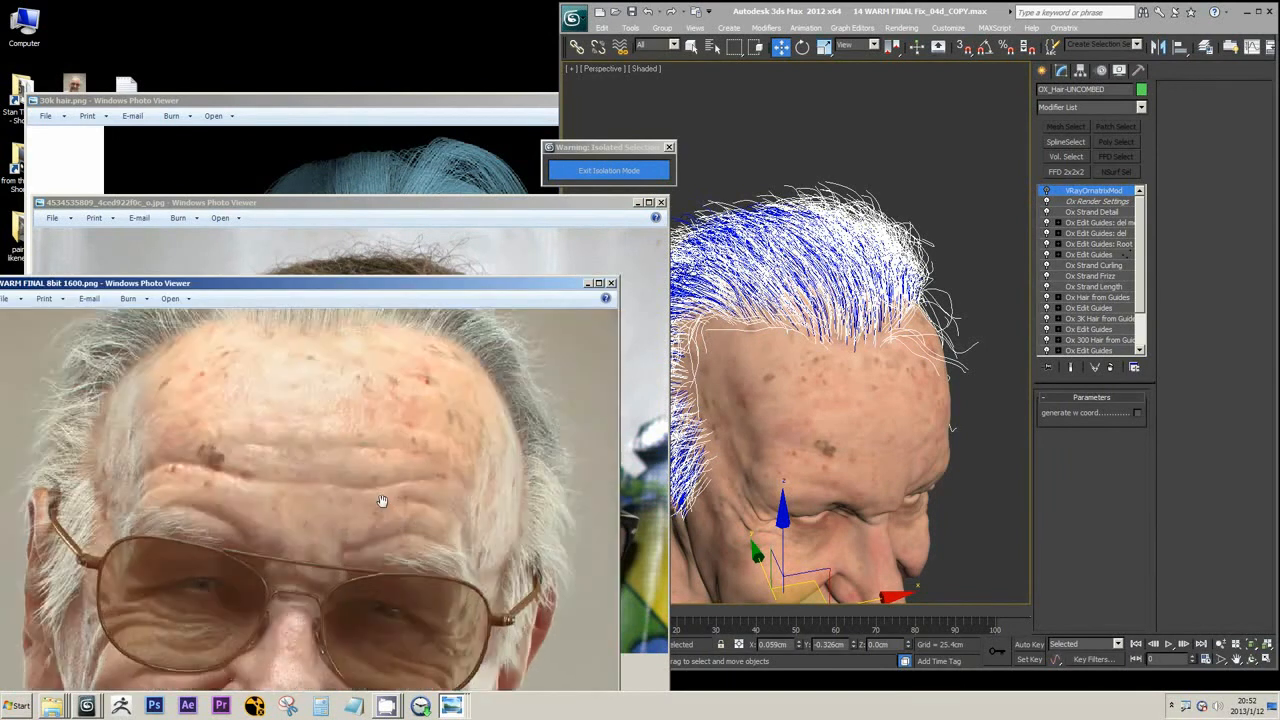
left_click_drag(366, 429, 407, 473)
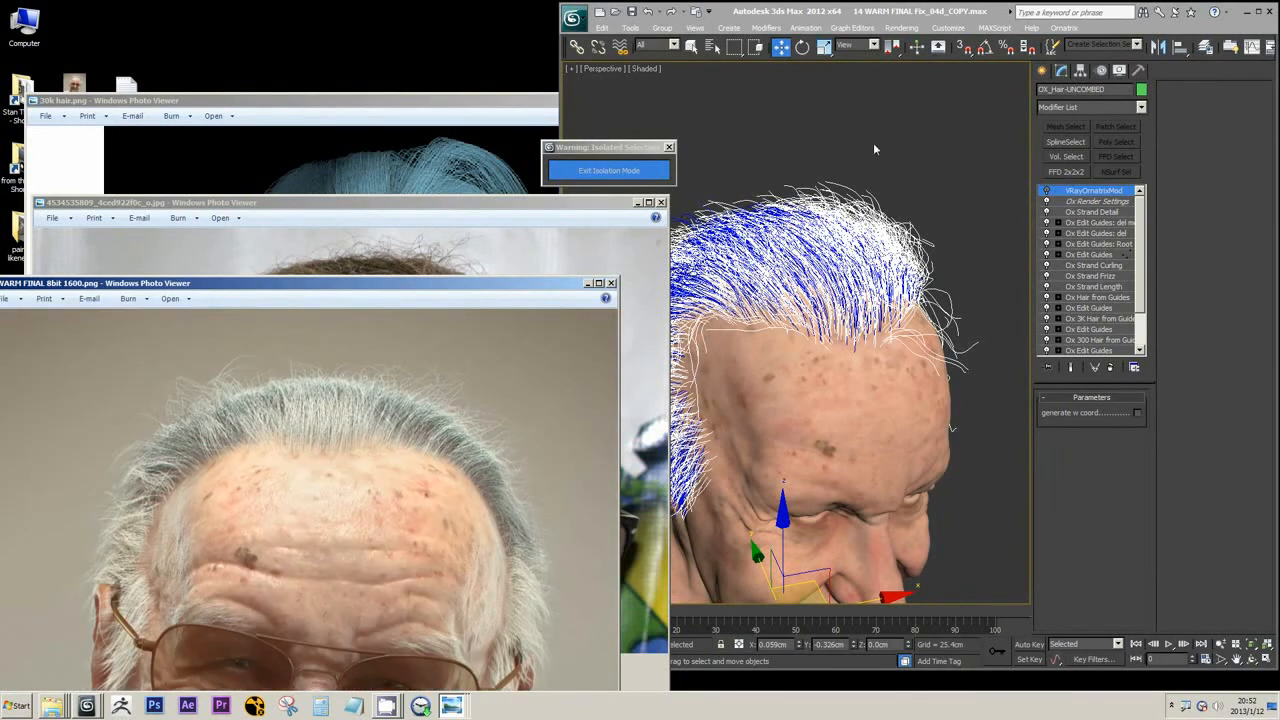
Step: Enable the VRayOrnatrixMod modifier and inspect the complete OX_Hair-UNCOMBED hair on the head
left_click(1046, 192)
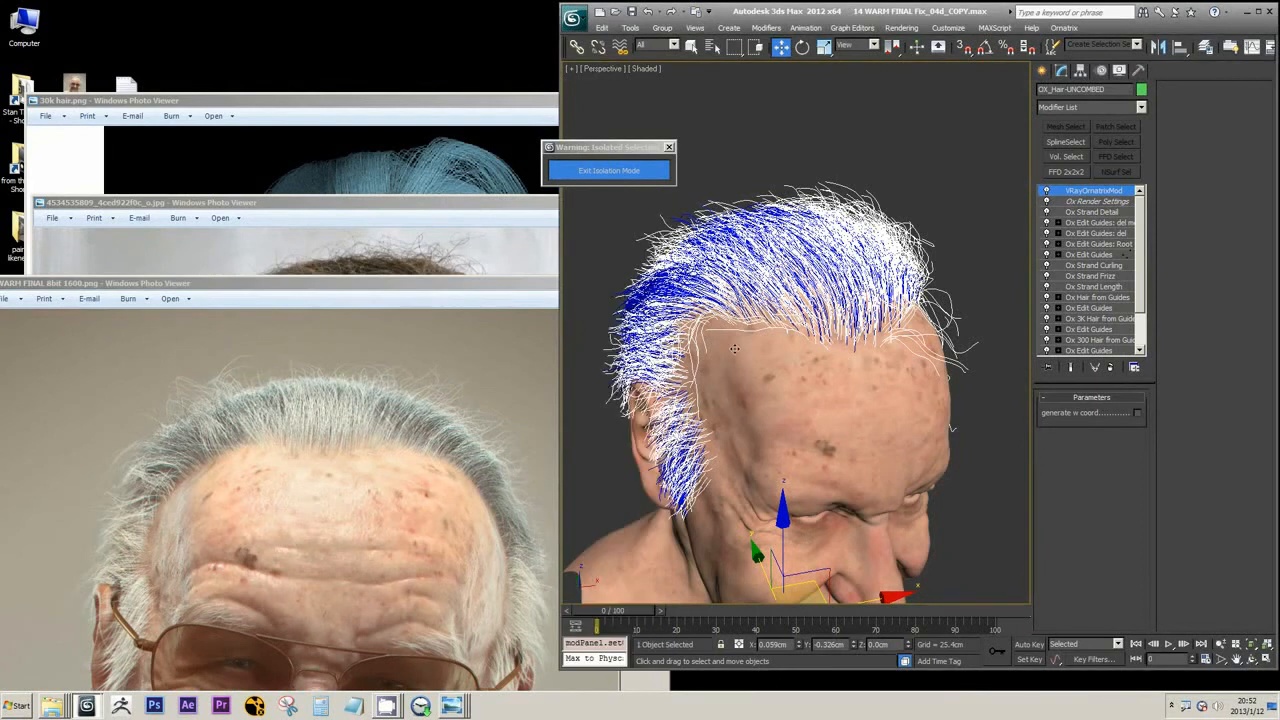
scroll(748, 367, "down", 5)
middle_click_drag(748, 367, 745, 304, "alt")
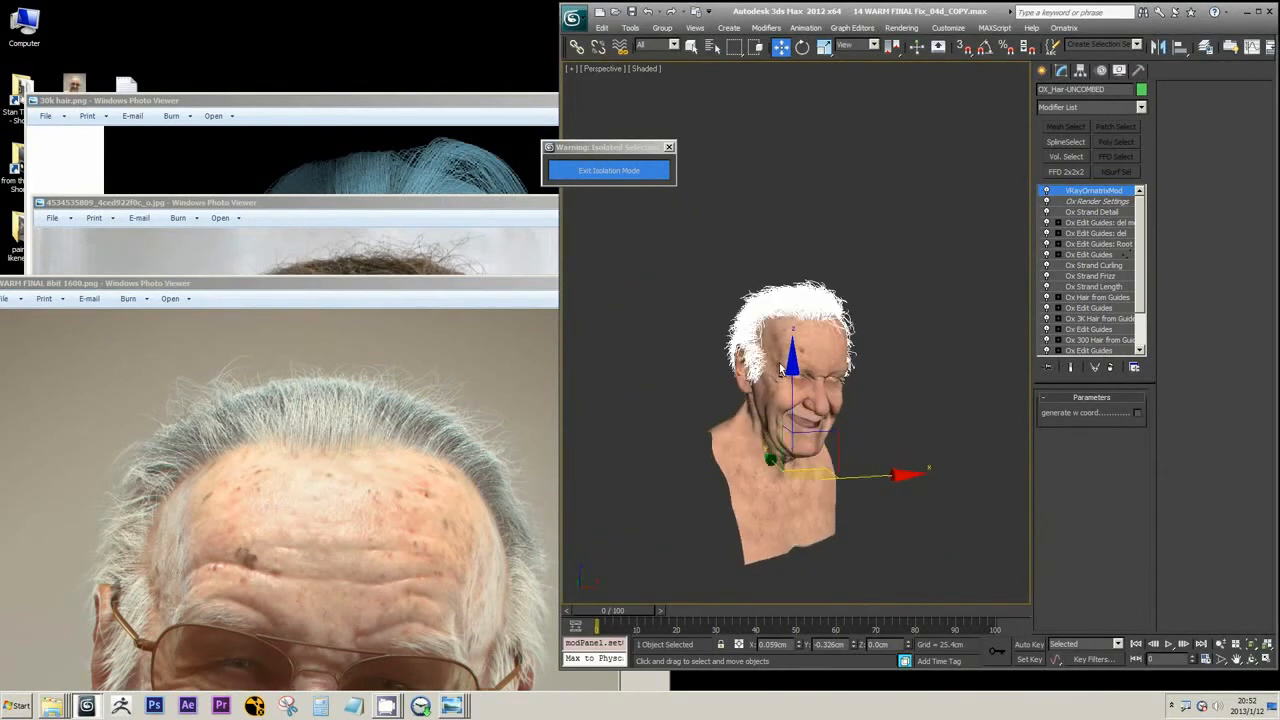
scroll(745, 304, "up", 5)
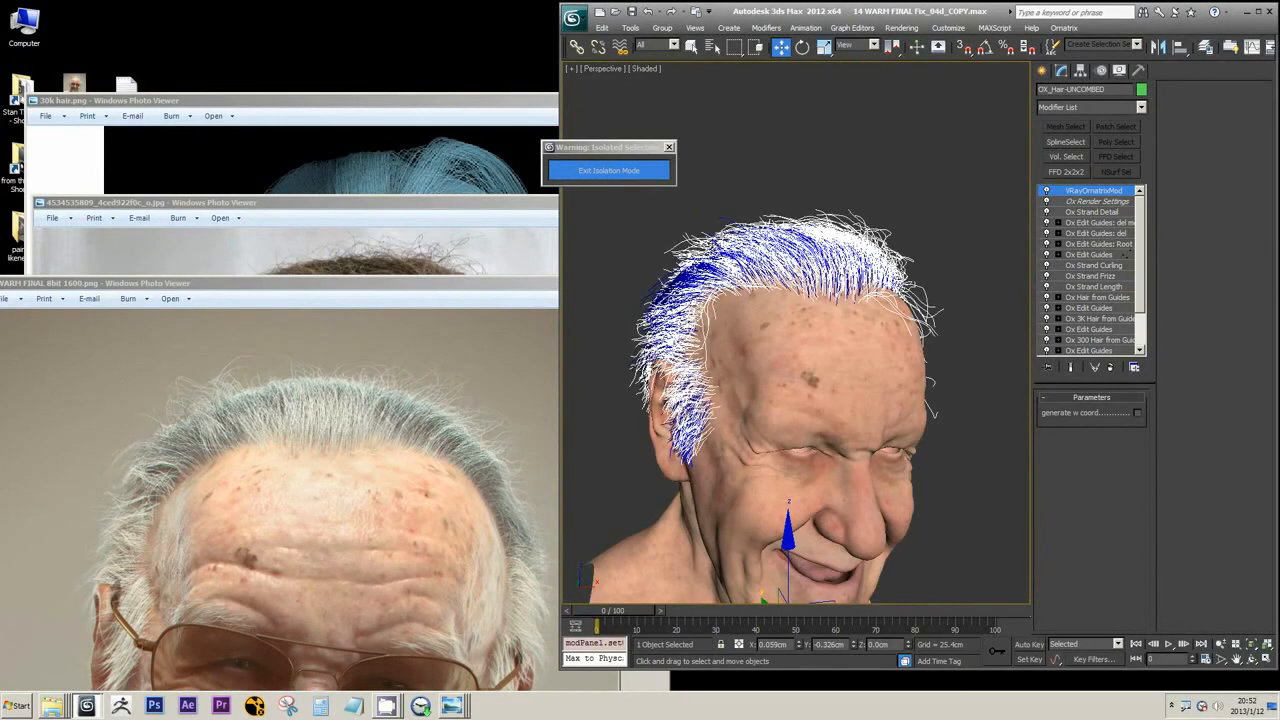
Step: Exit isolation mode and view the whole bust with all its hair objects
left_click(626, 171)
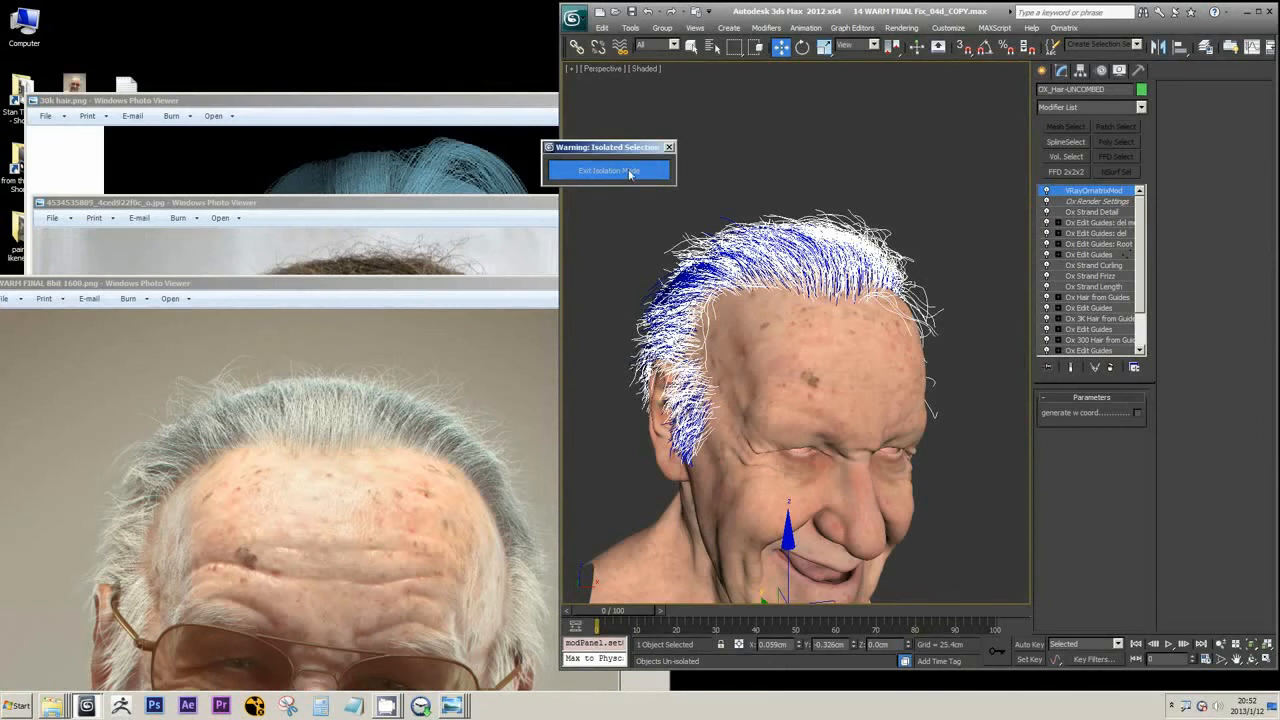
scroll(918, 353, "up", 3)
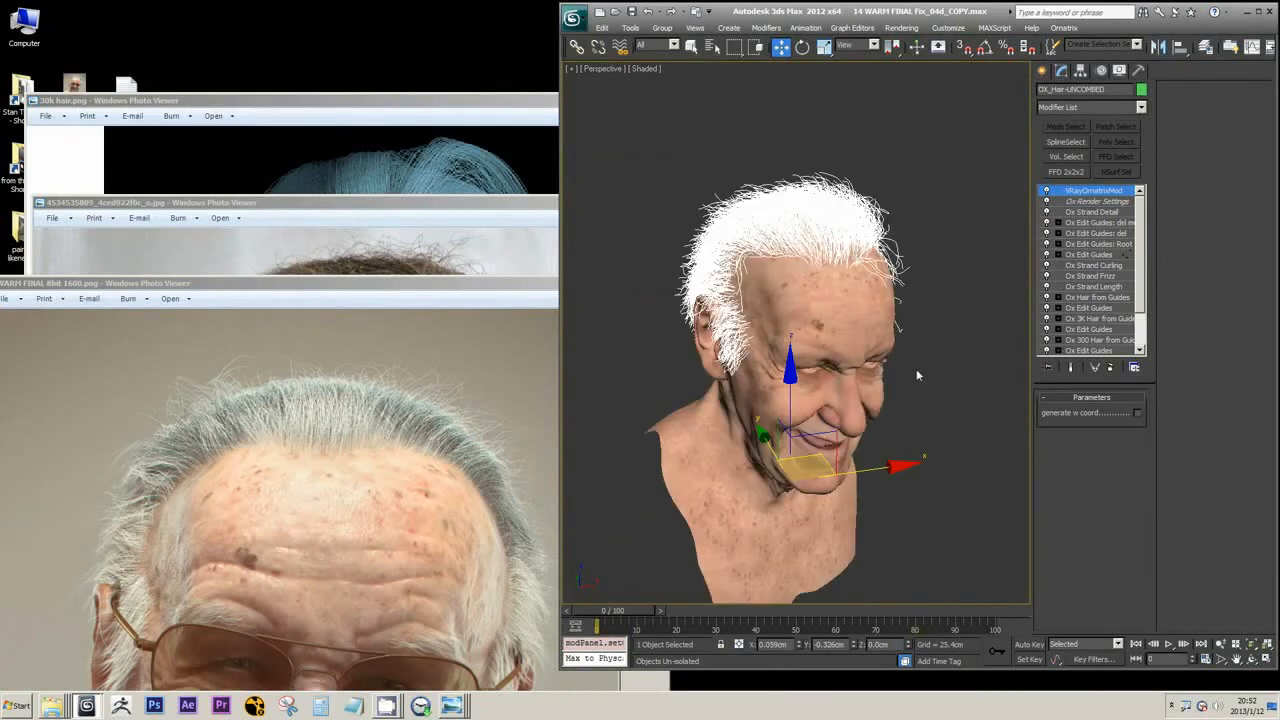
scroll(899, 369, "up", 2)
middle_click_drag(879, 392, 868, 375, "alt")
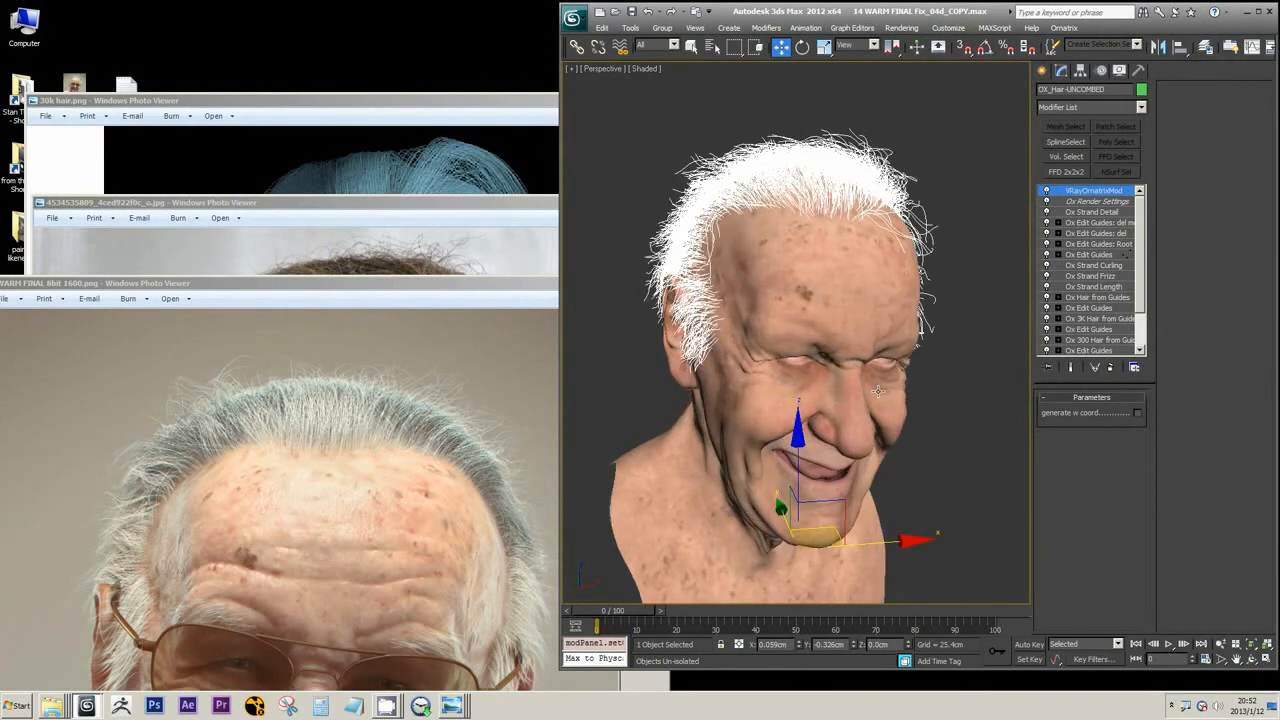
Step: Select the OX_HAIR-Neck object, open its Ox Guides from Surface modifier, and isolate the object
left_click(675, 398)
middle_click_drag(675, 398, 757, 403, "alt")
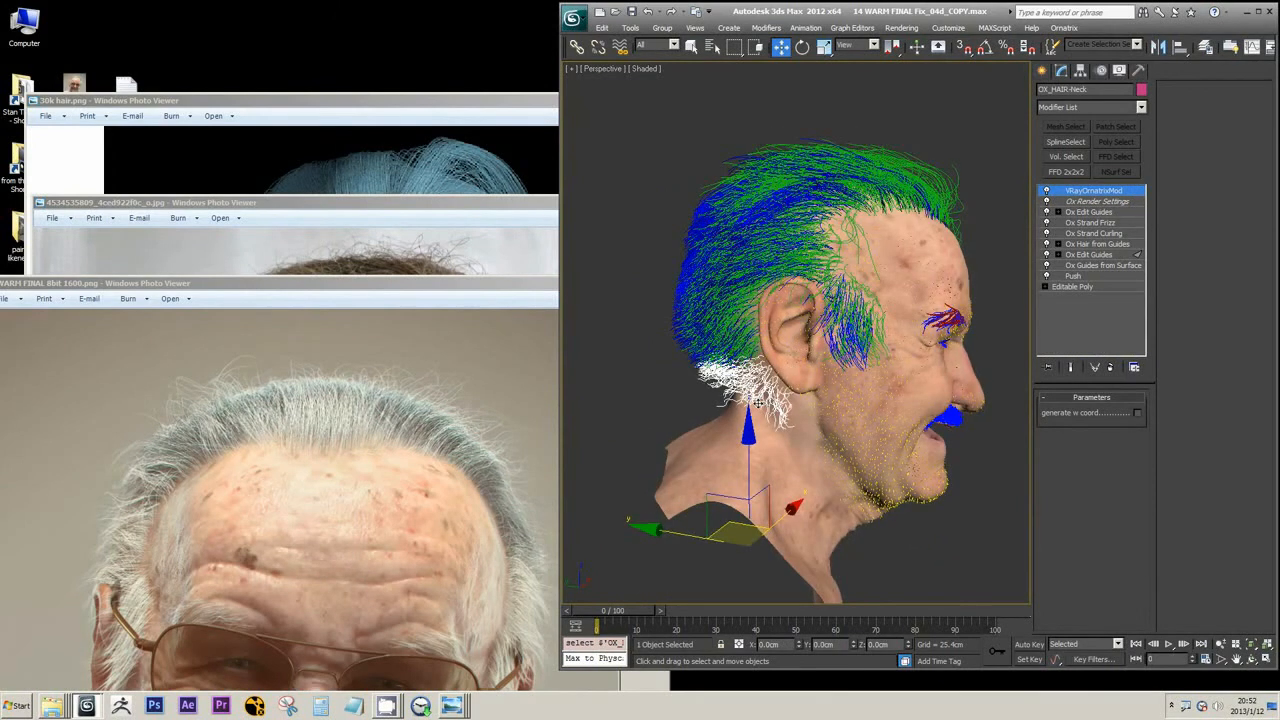
left_click(1104, 268)
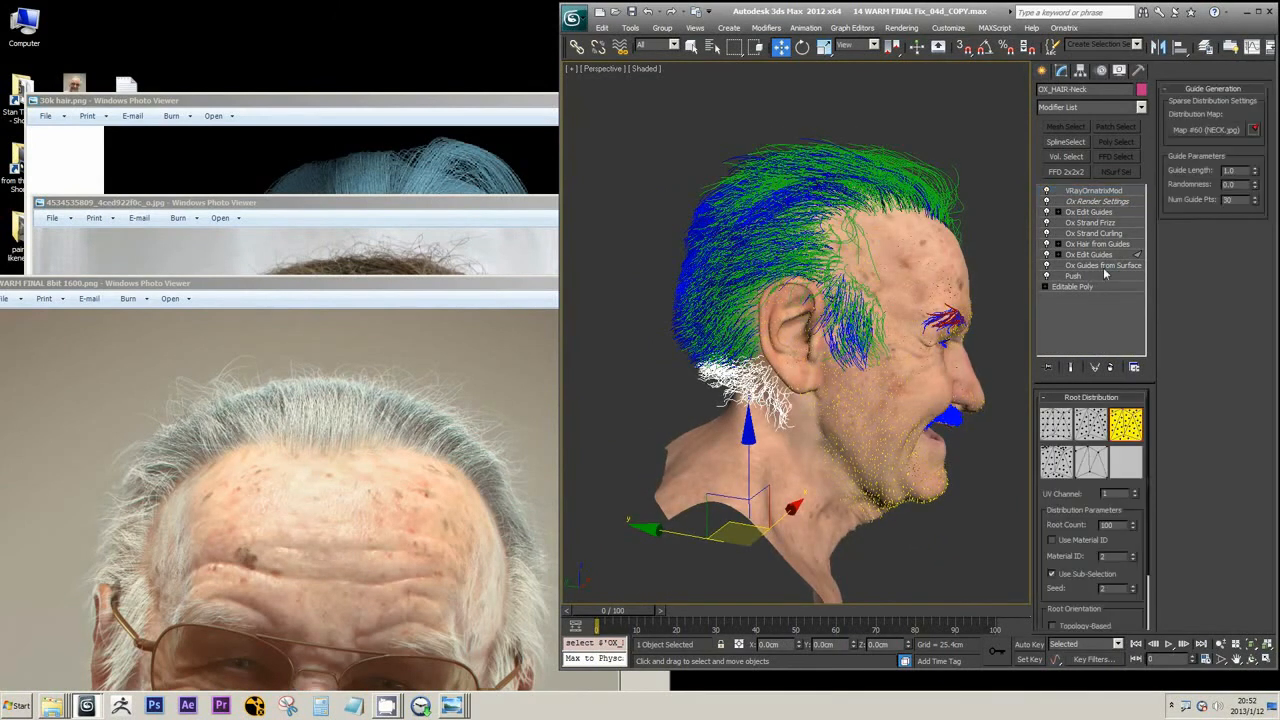
key("alt+q")
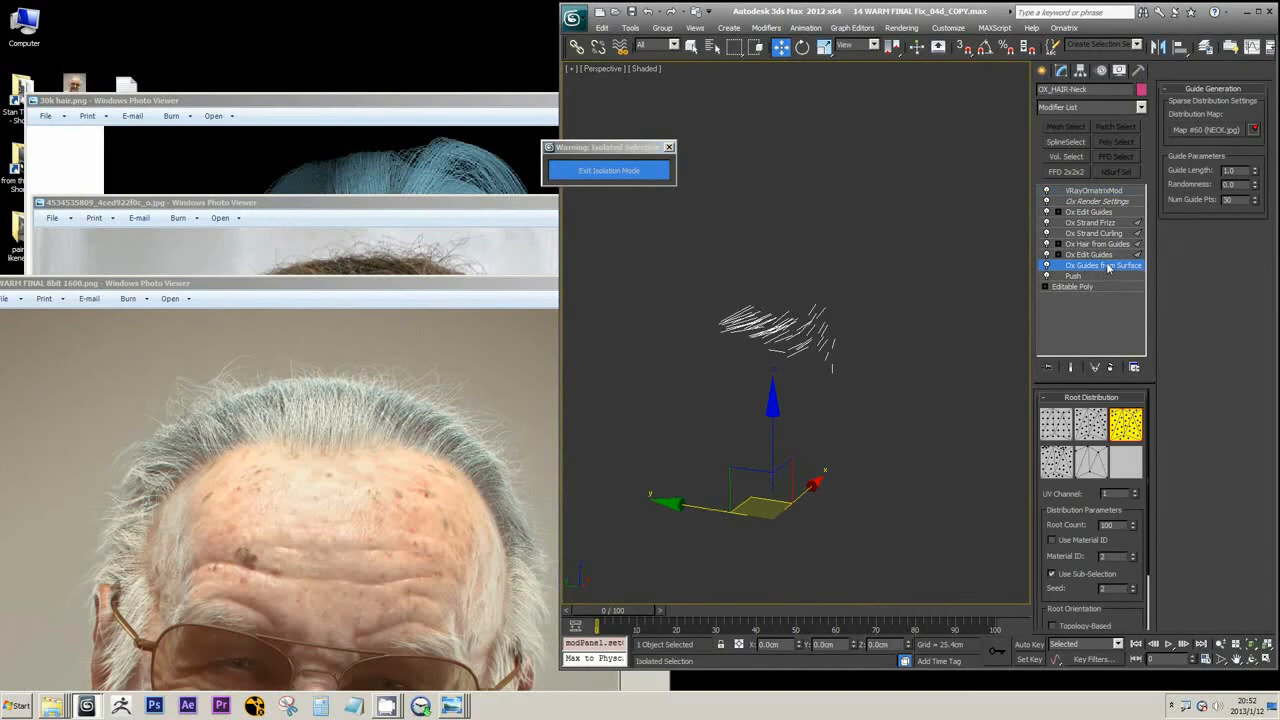
Step: Check the neck guides' root count, and open the Ox Edit Guides modifier directly above Ox Guides from Surface
double_click(1120, 526)
middle_click_drag(757, 368, 880, 396, "alt")
left_click(1100, 255)
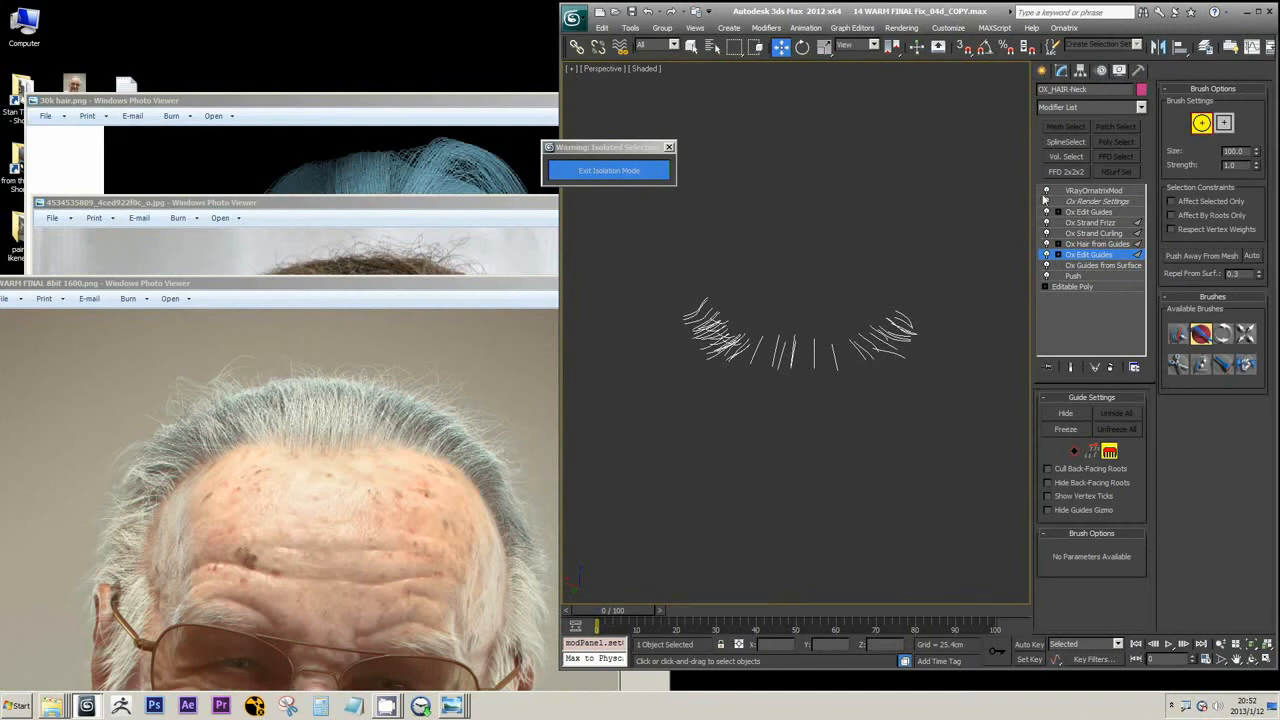
Step: Turn off the OX_HAIR-Neck modifiers from VRayOrnatrixMod down through the lower Ox Edit Guides
left_click(1045, 191)
left_click(1046, 201)
left_click(1046, 212)
left_click(1046, 223)
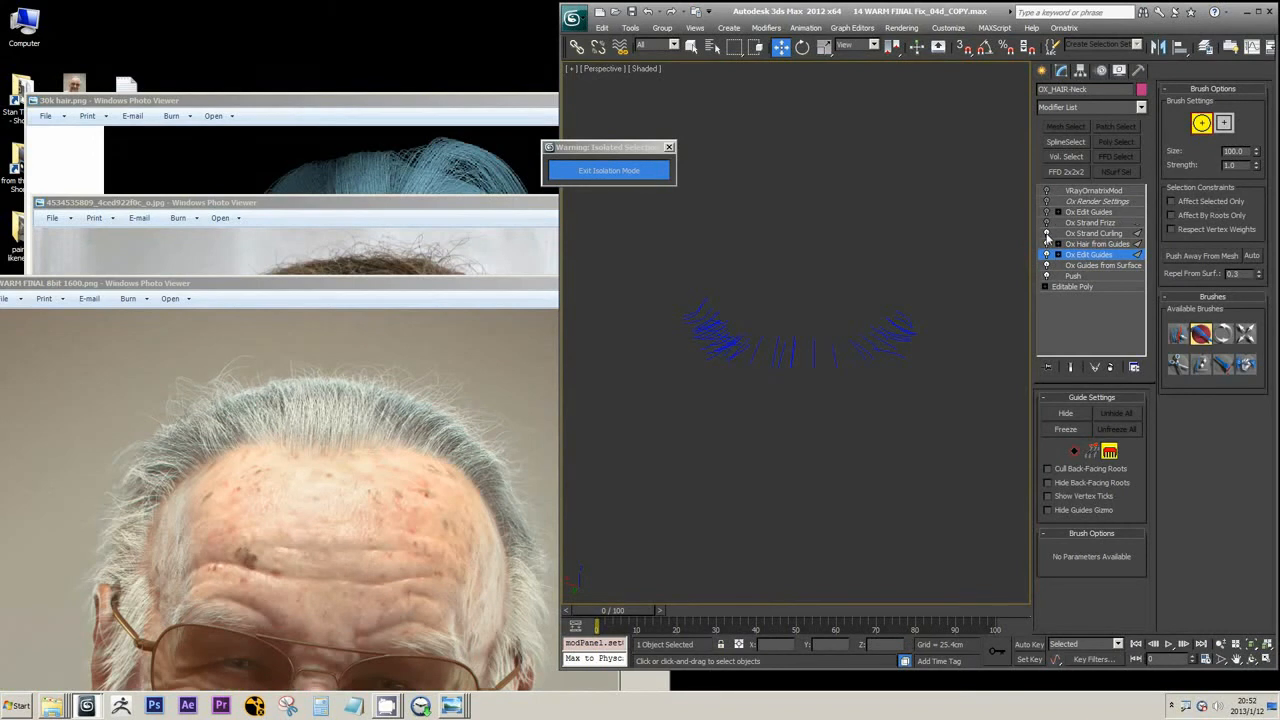
left_click(1046, 233)
left_click(1046, 244)
left_click(1046, 254)
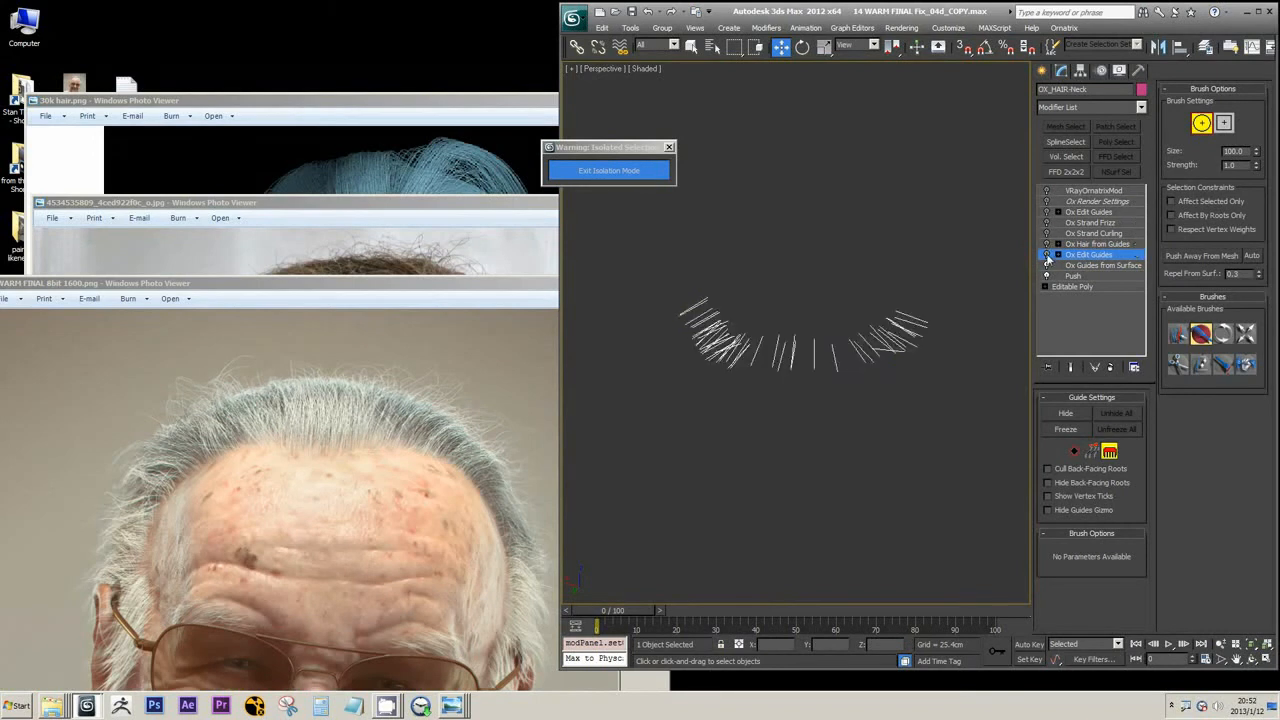
Step: Toggle the lower Ox Edit Guides modifier to compare the neck guides with and without grooming, and examine them from another angle
left_click(1046, 254)
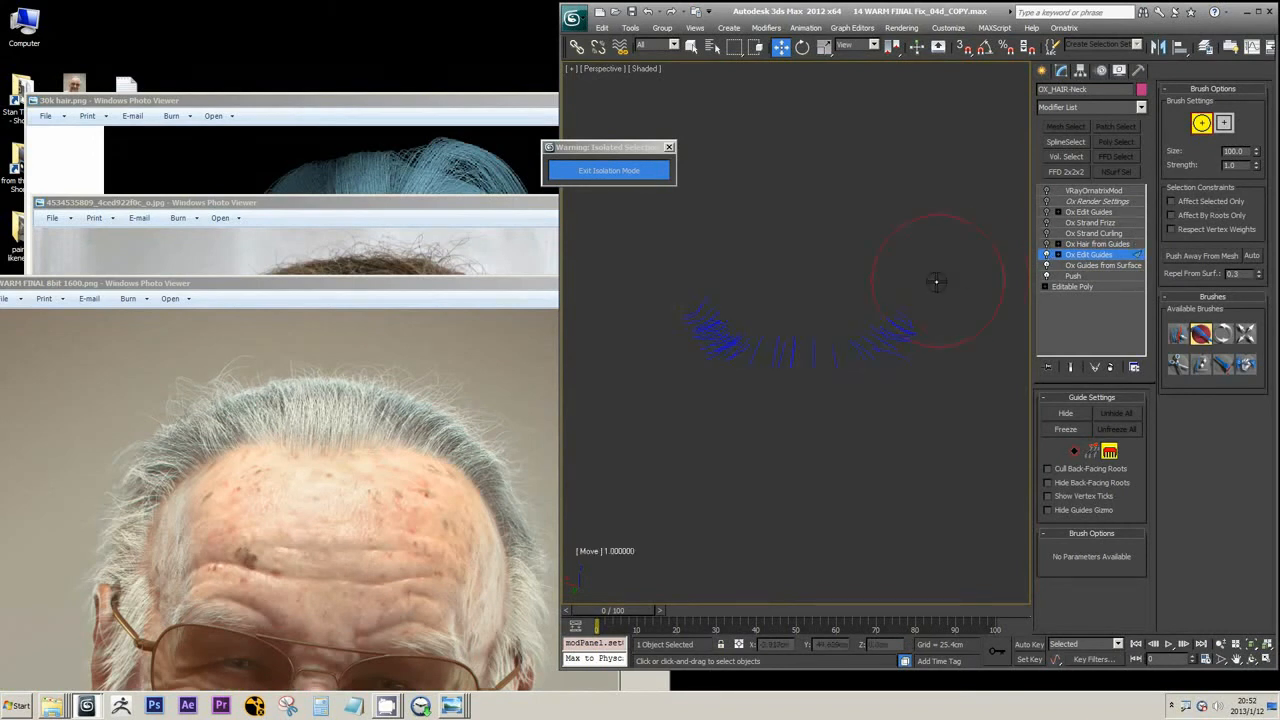
left_click(1046, 254)
left_click(1046, 254)
left_click(1046, 254)
left_click(1046, 254)
left_click(1046, 254)
left_click(1046, 254)
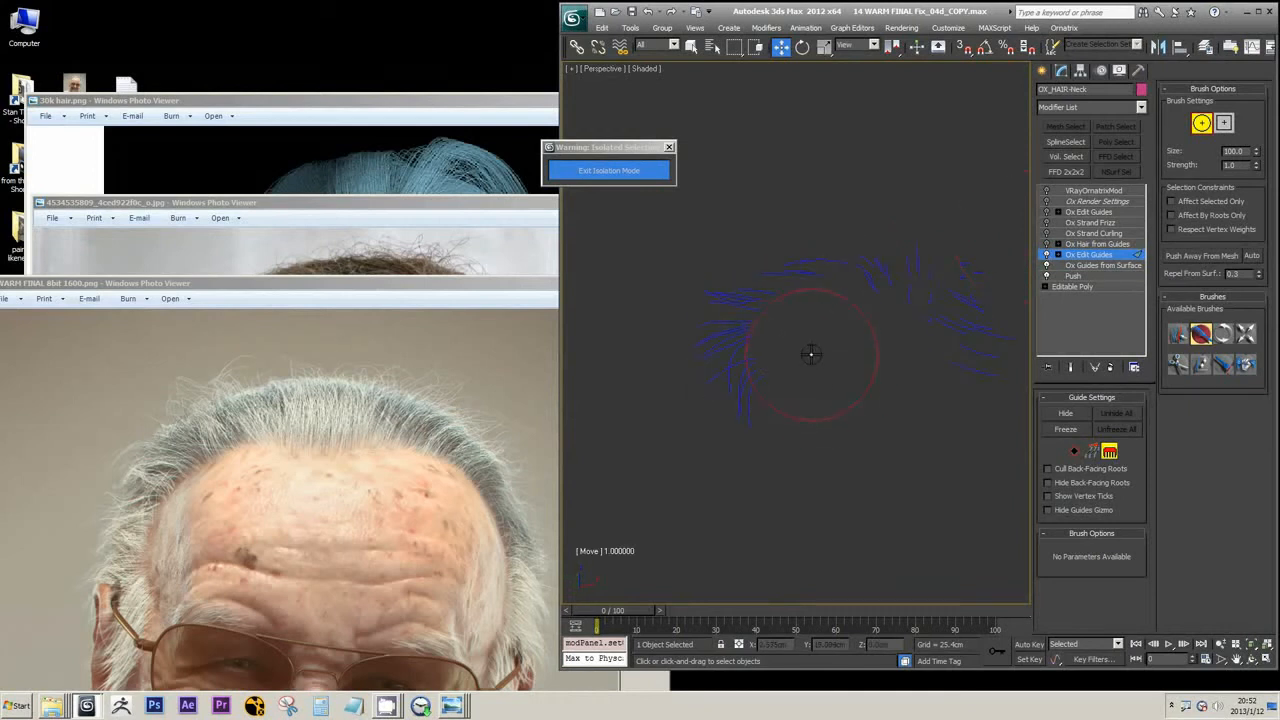
left_click_drag(734, 349, 721, 317)
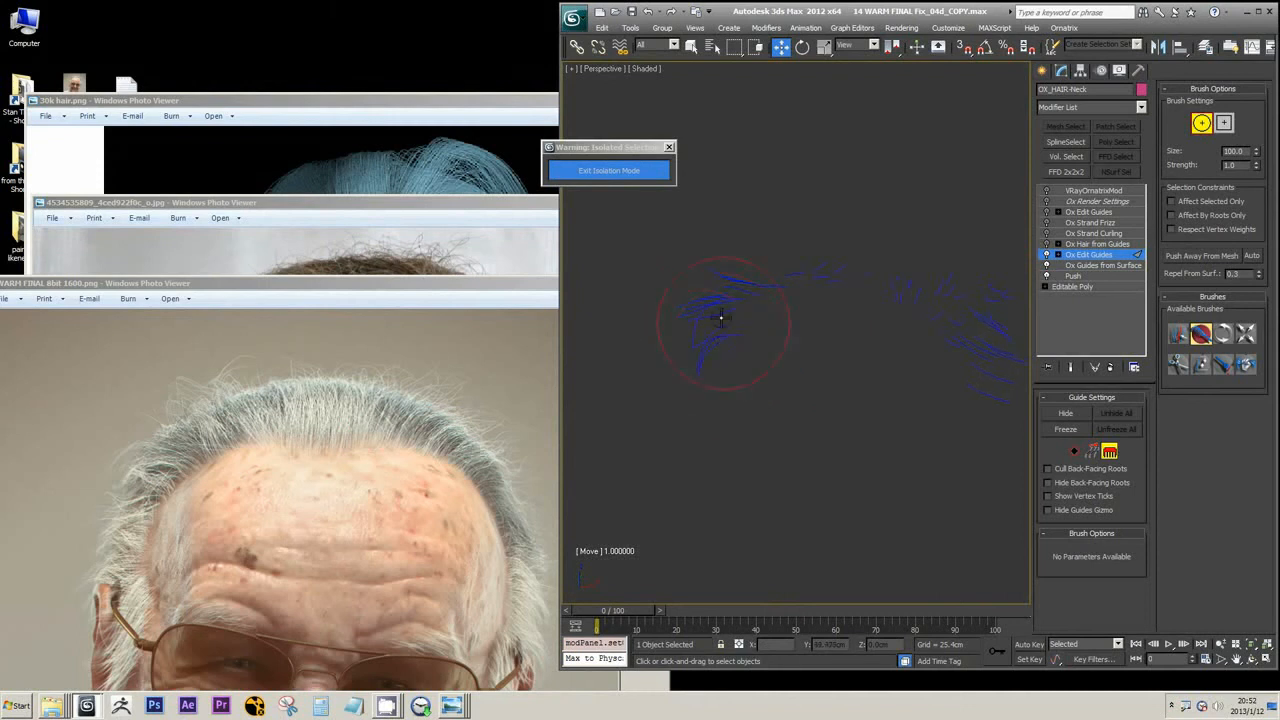
middle_click_drag(749, 321, 741, 363)
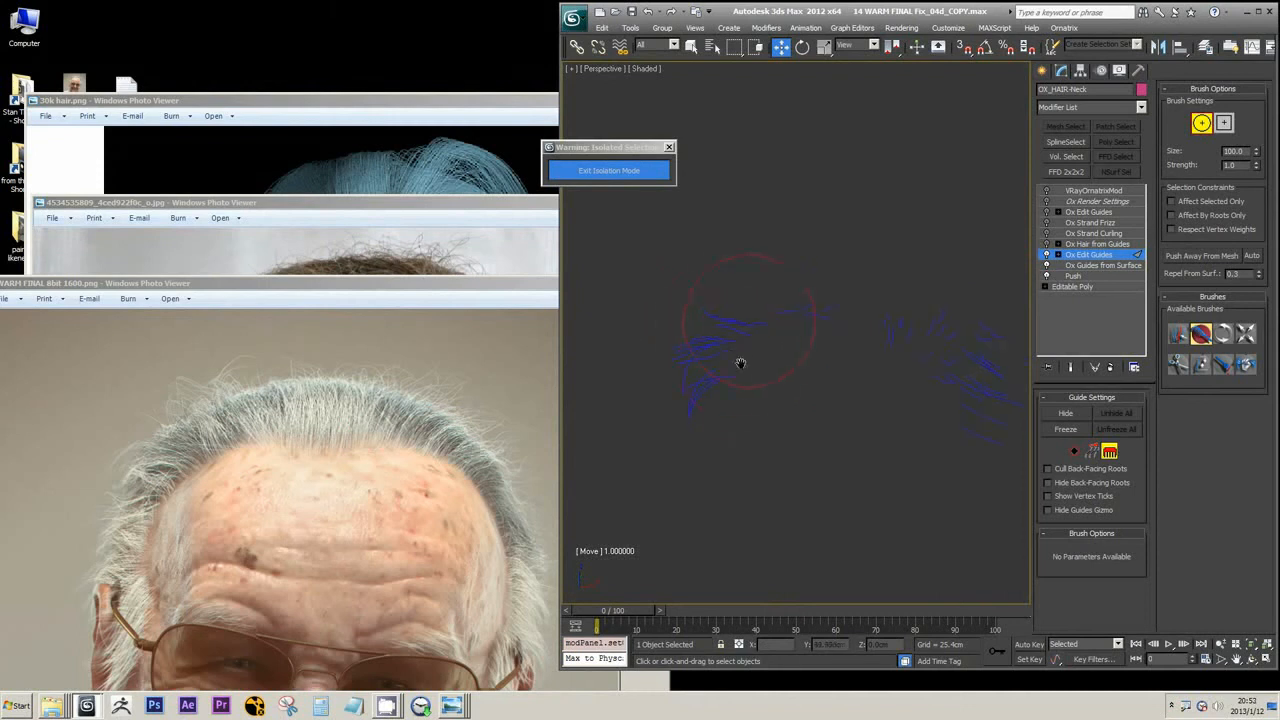
Step: Open and enable the Ox Hair from Guides modifier, and inspect the dense neck hair it generates
left_click(1080, 244)
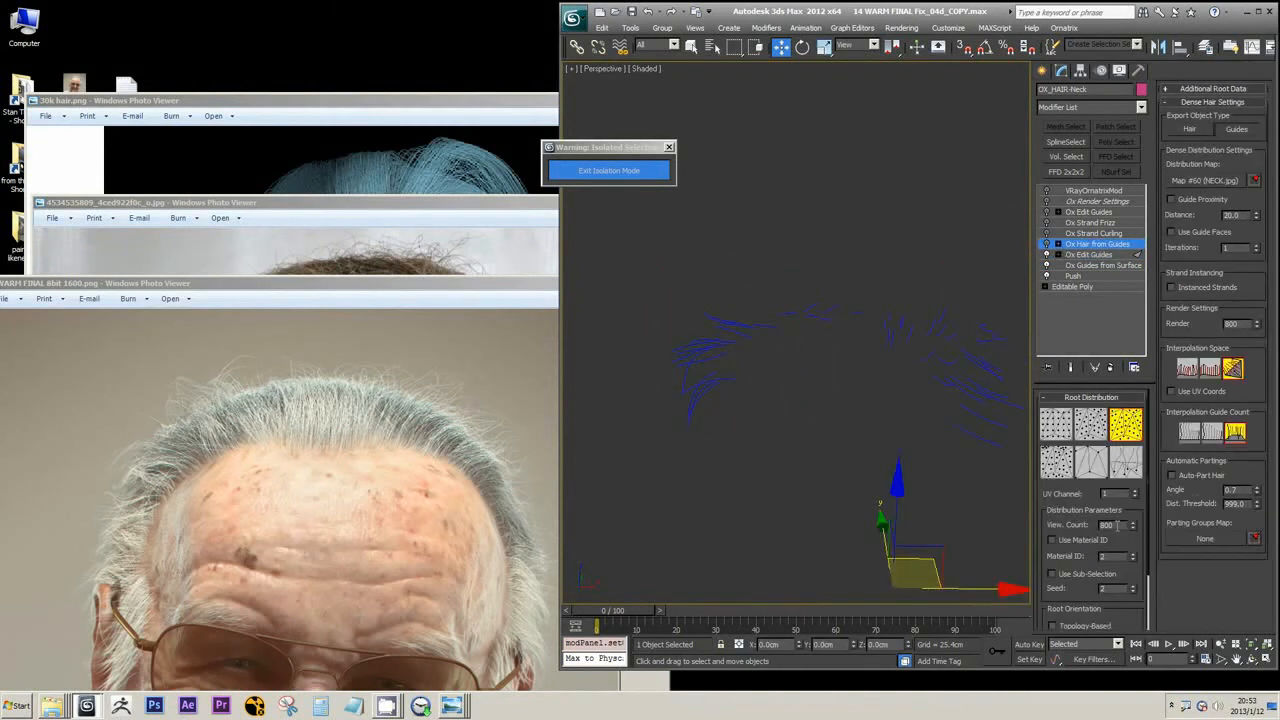
left_click(1047, 245)
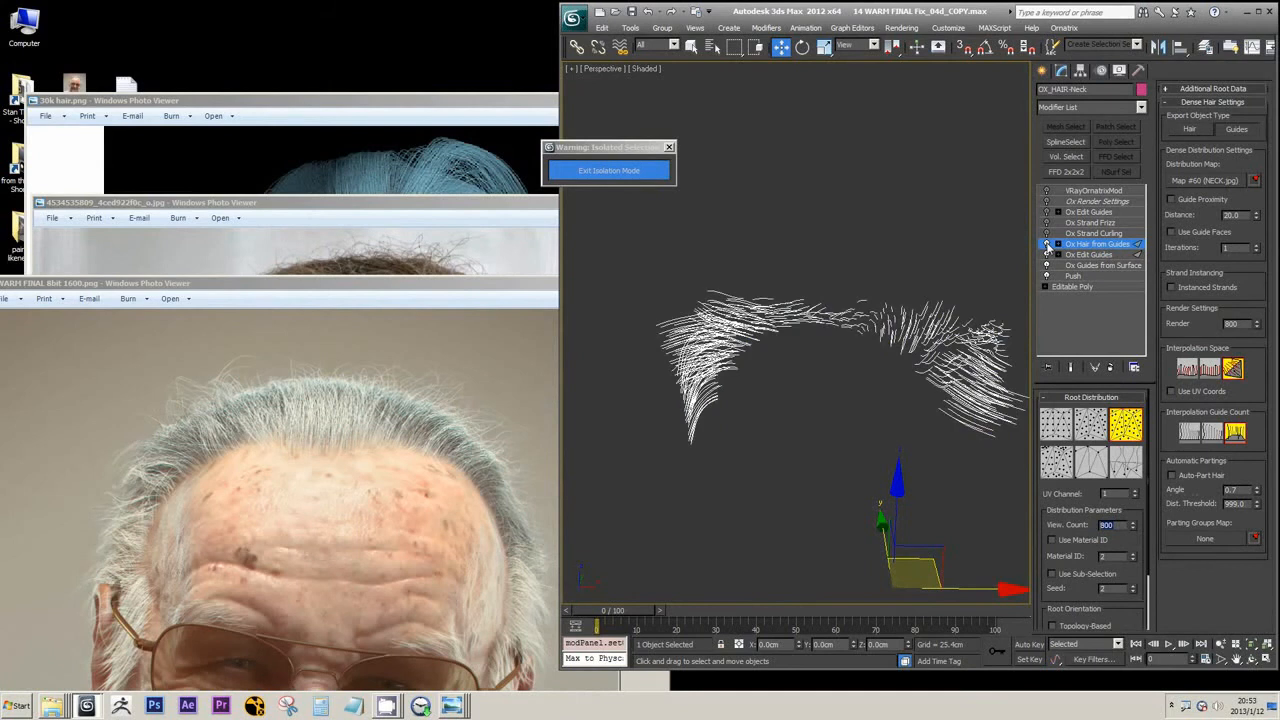
middle_click_drag(836, 350, 776, 369, "alt")
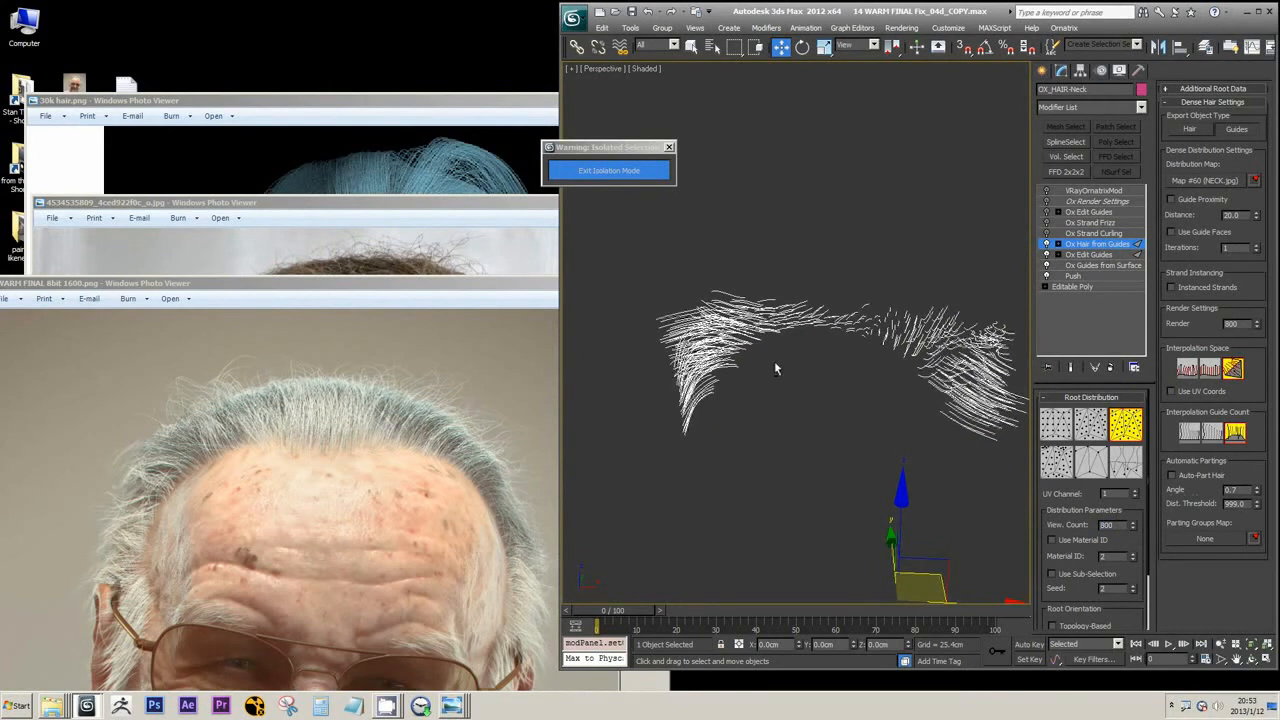
Step: Enable Ox Strand Curling, Ox Strand Frizz and the upper Ox Edit Guides in order, reviewing their settings and those of Ox Hair from Guides
left_click(1100, 233)
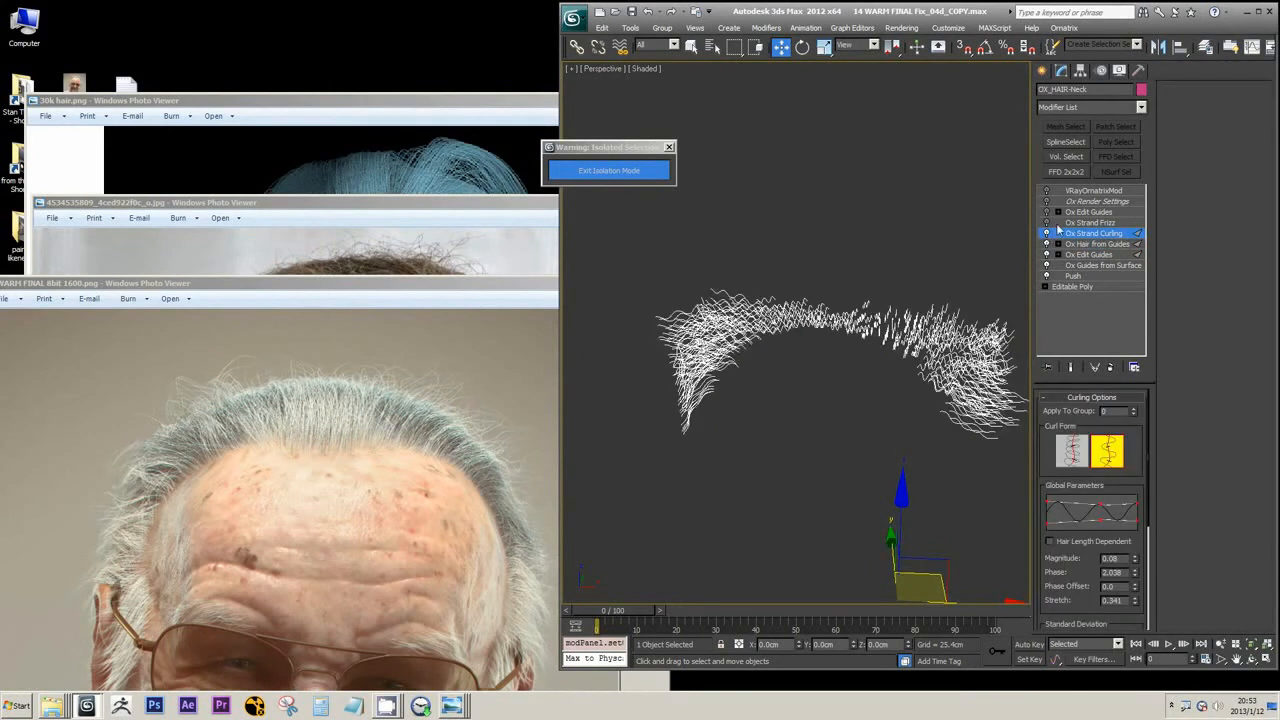
left_click(1096, 244)
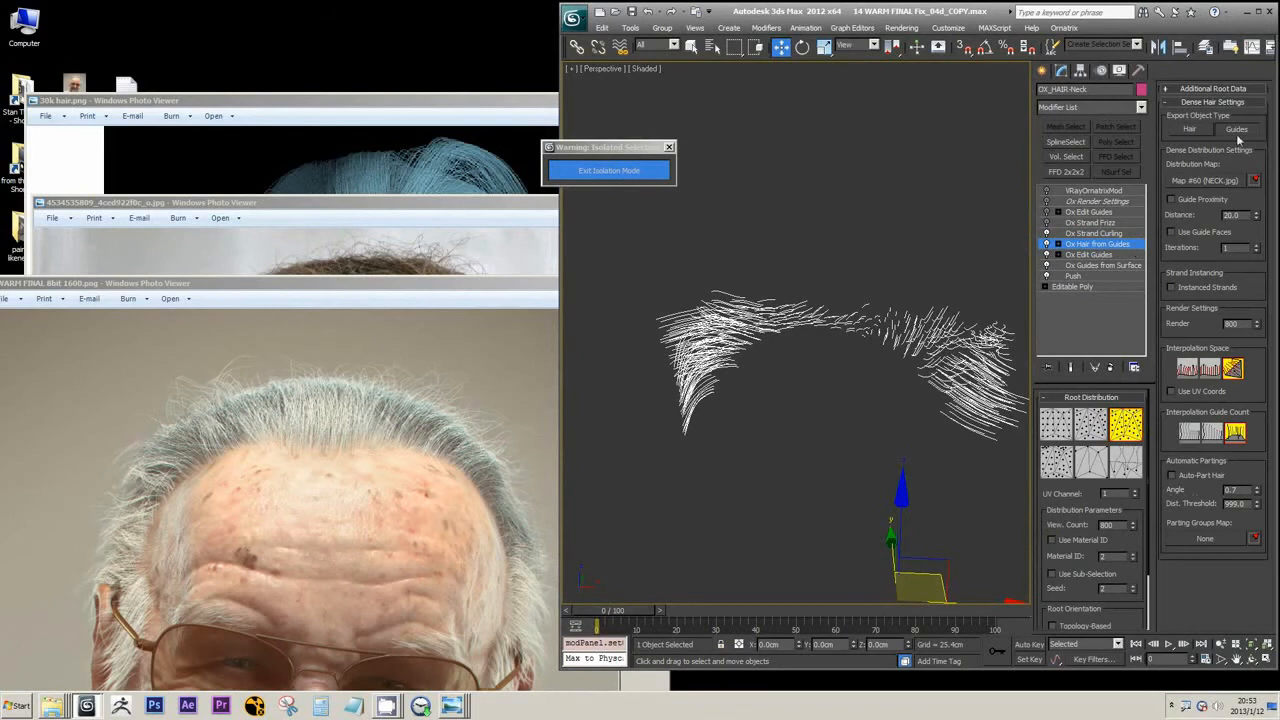
left_click(1086, 223)
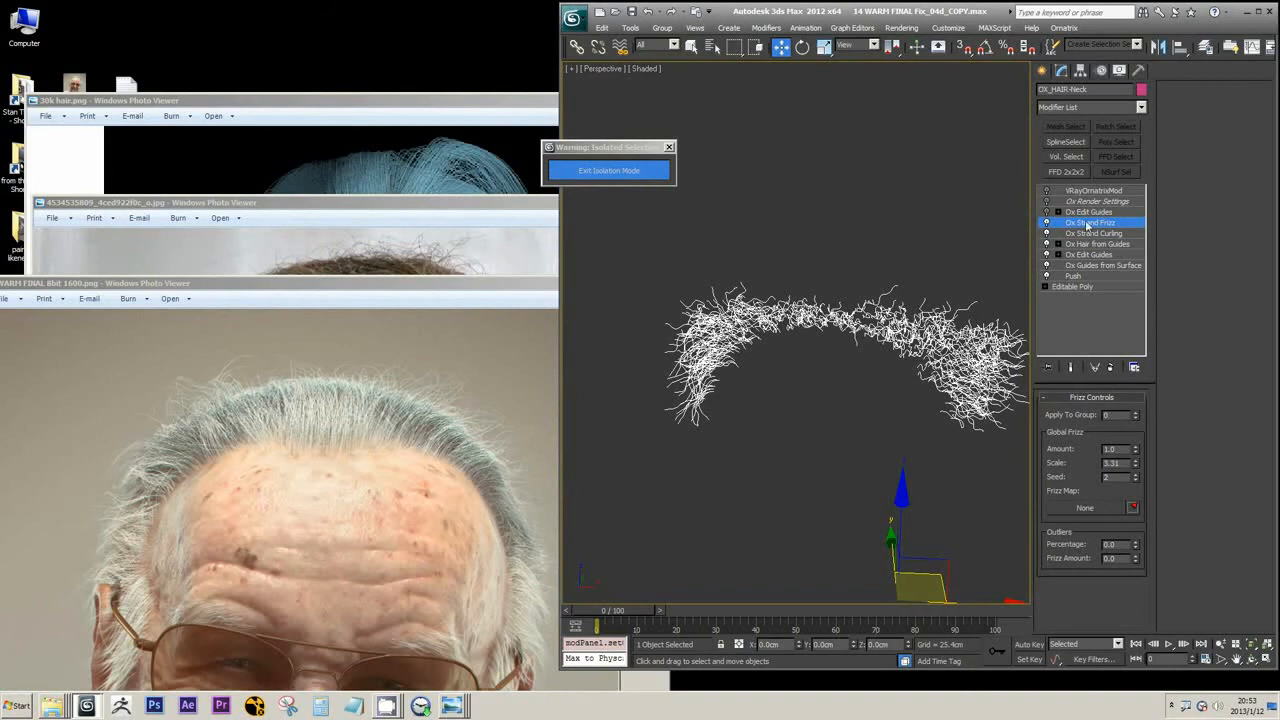
left_click(1070, 214)
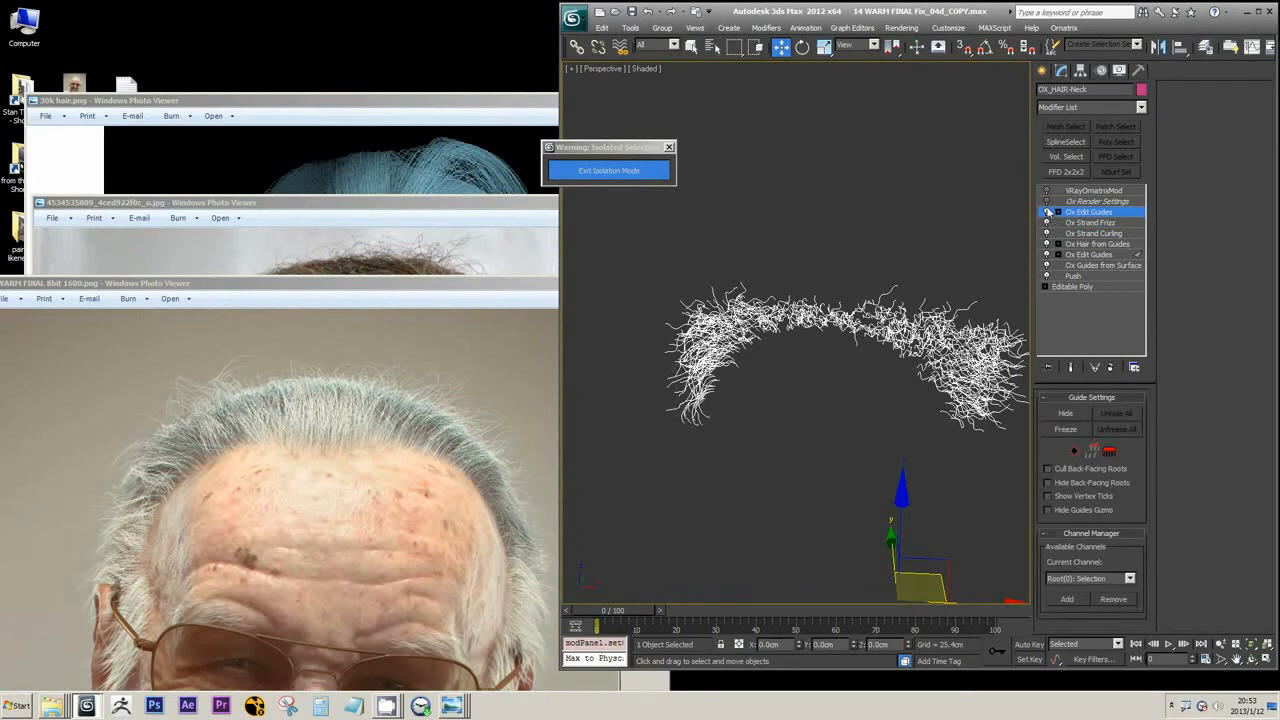
Step: Exit isolation mode and inspect the neck hair behind the ear together with the face
left_click(645, 172)
middle_click_drag(720, 404, 812, 386, "alt")
scroll(778, 391, "up", 4)
scroll(812, 386, "up", 2)
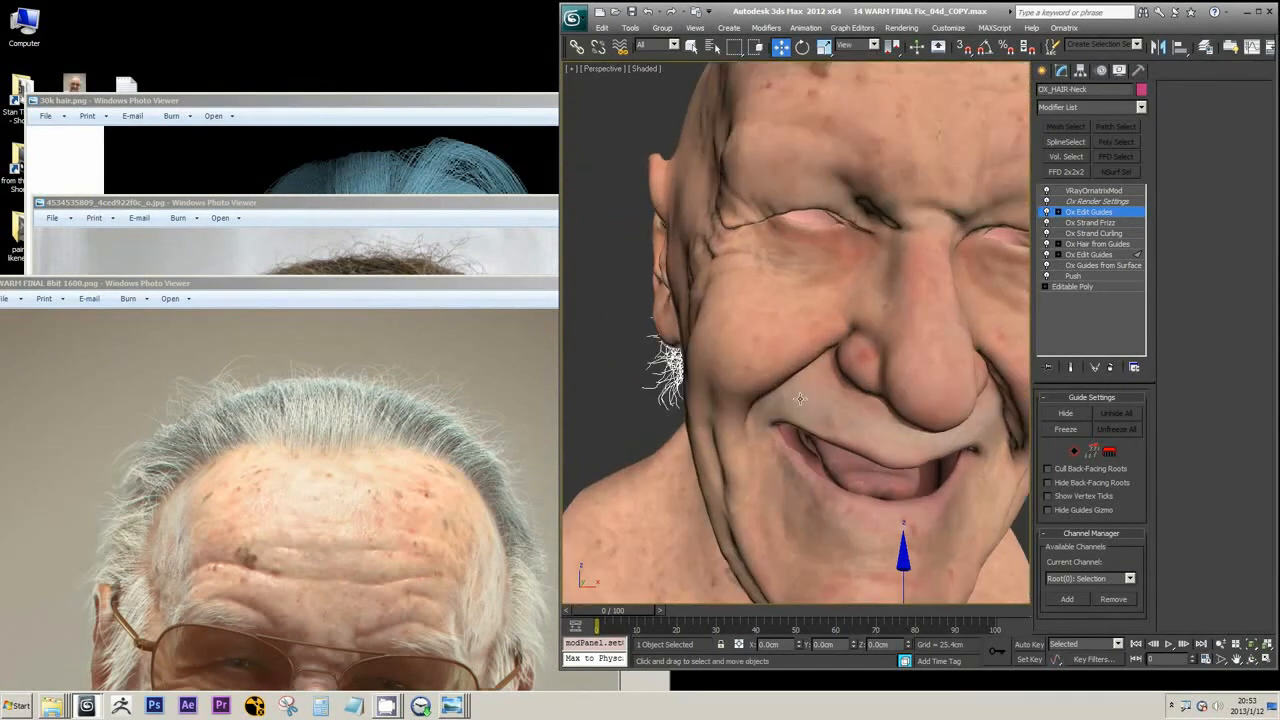
middle_click_drag(955, 262, 1017, 243, "alt")
middle_click_drag(836, 284, 819, 331)
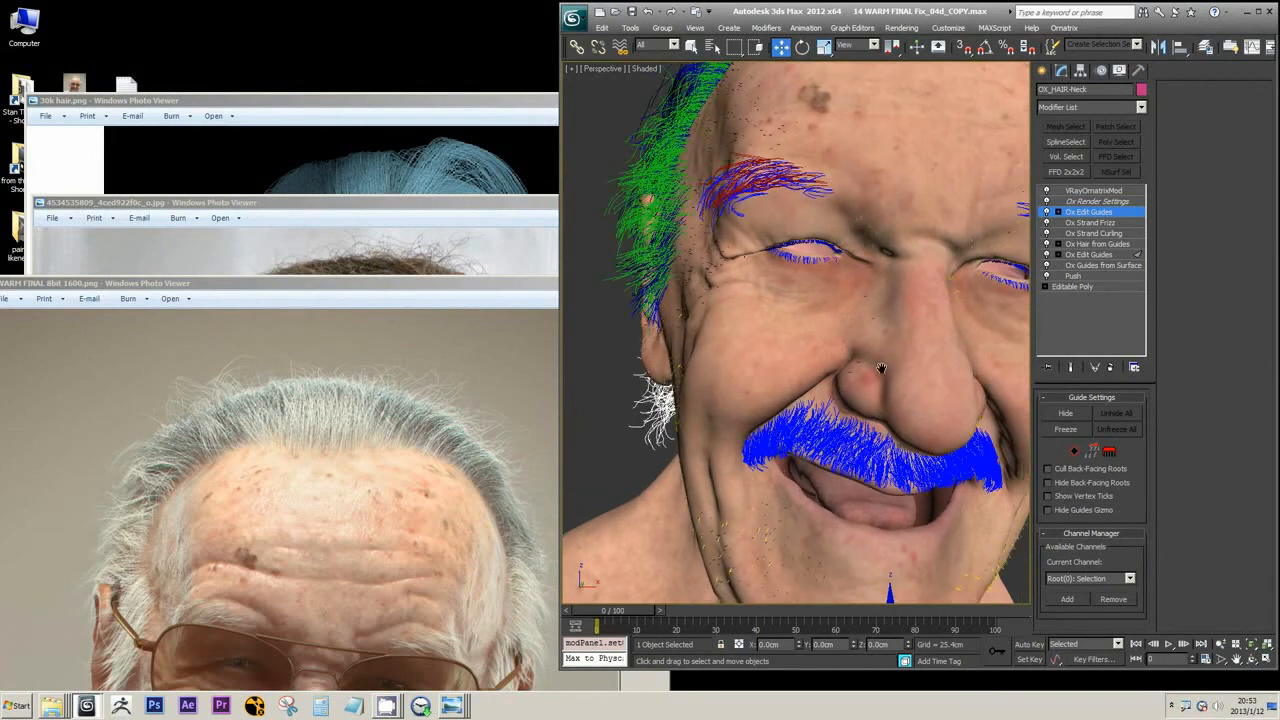
Step: Select the OX_Moustache object and open the Ox Baked Guides at the base of its stack
left_click(837, 451)
left_click(1093, 190)
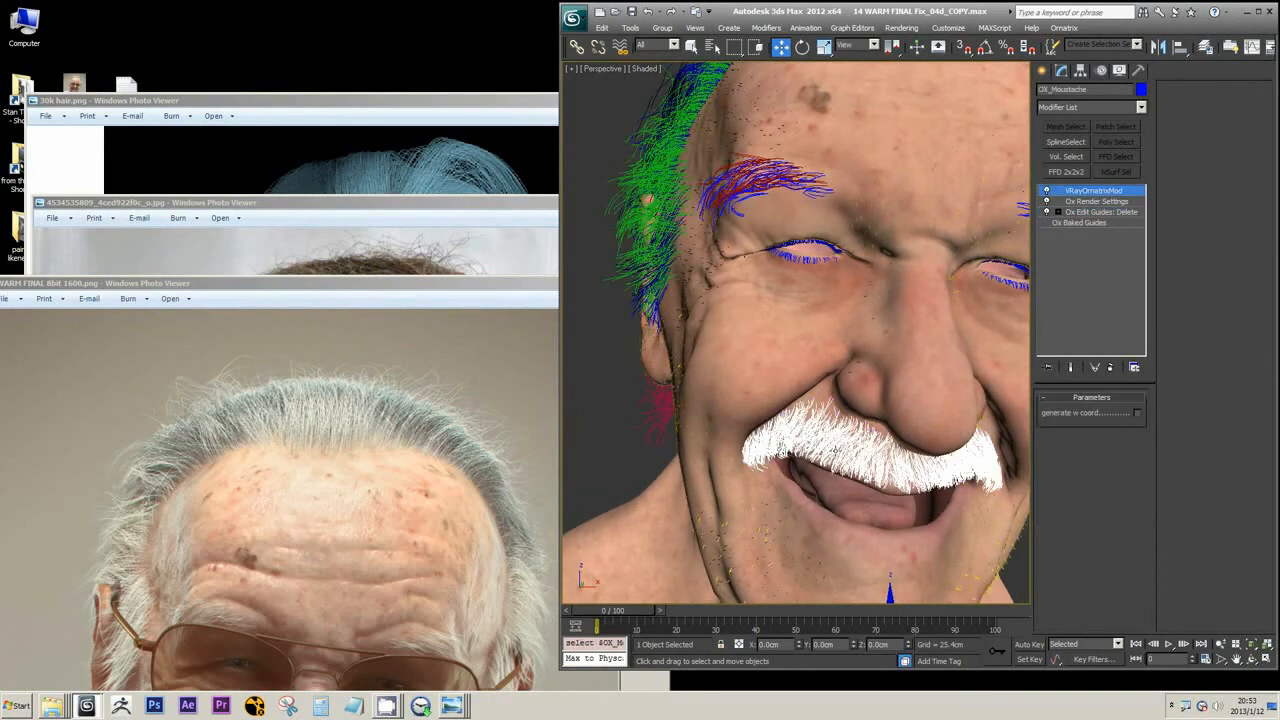
left_click(1098, 222)
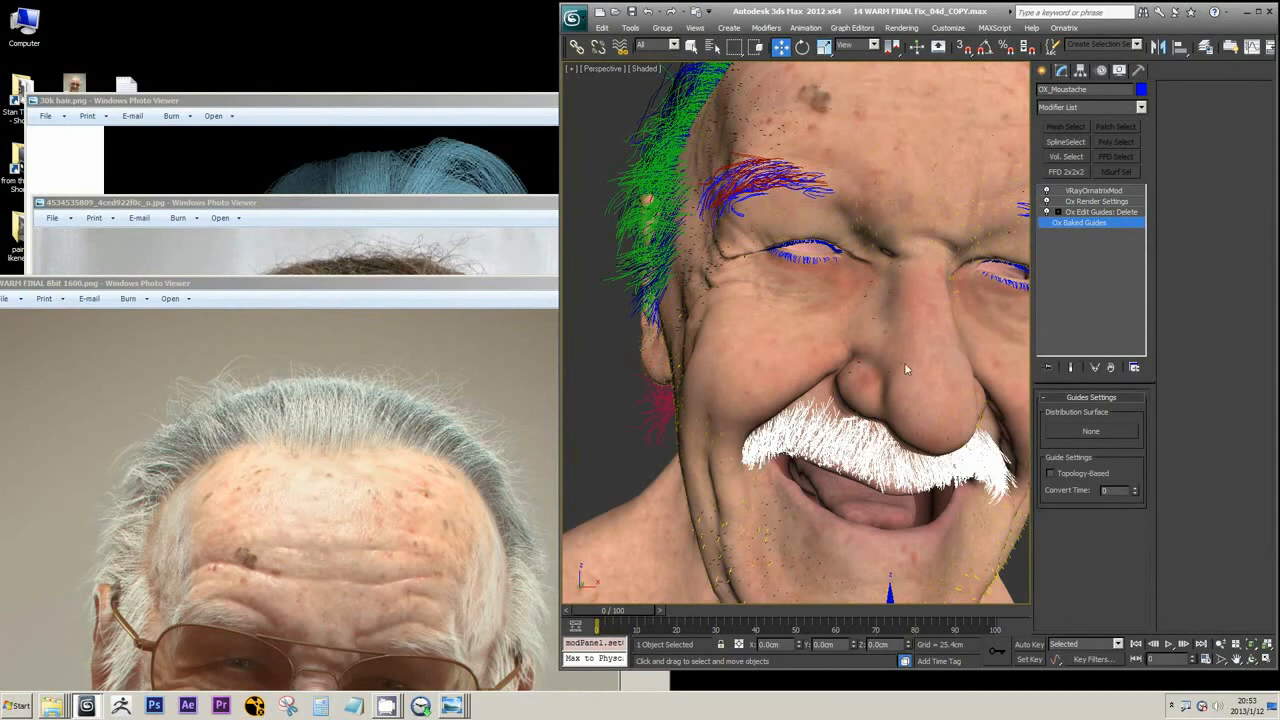
middle_click_drag(904, 362, 884, 257)
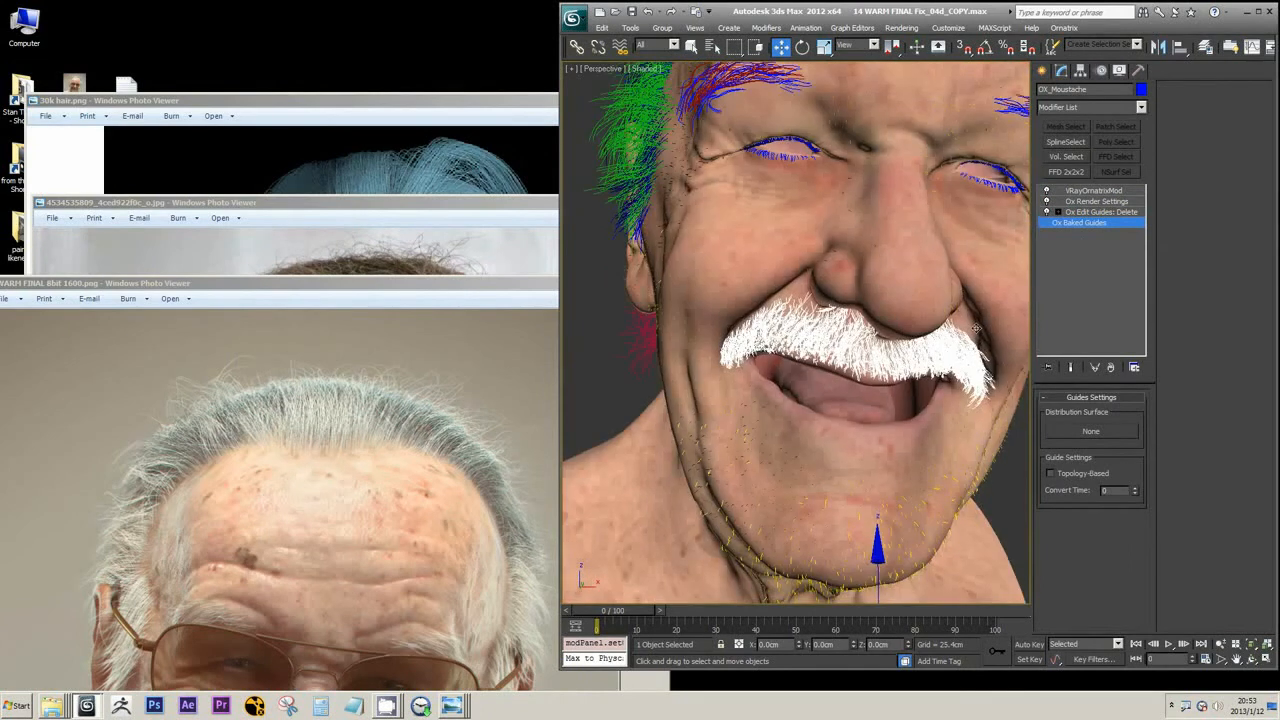
Step: Compare the modifier stacks of OX_HAIR-Neck and OX_Moustache, and isolate the OX_HAIR-Neck object
left_click(640, 330)
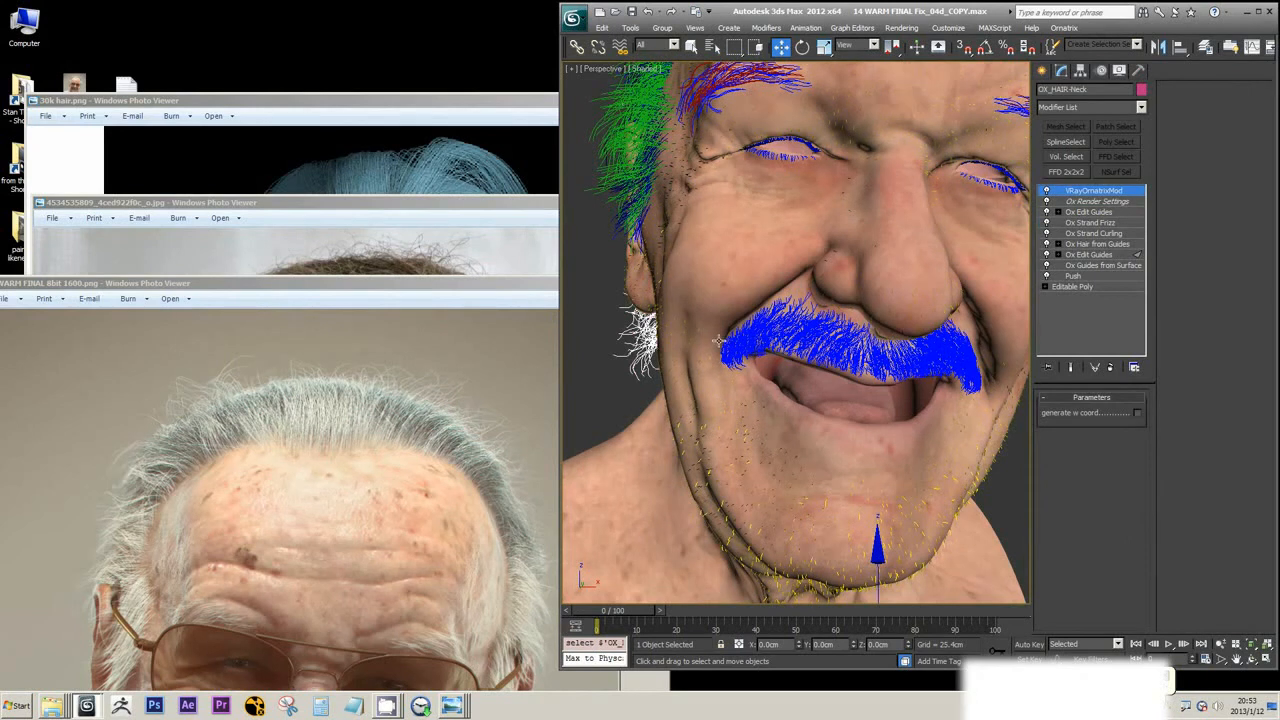
middle_click_drag(719, 341, 981, 280, "alt")
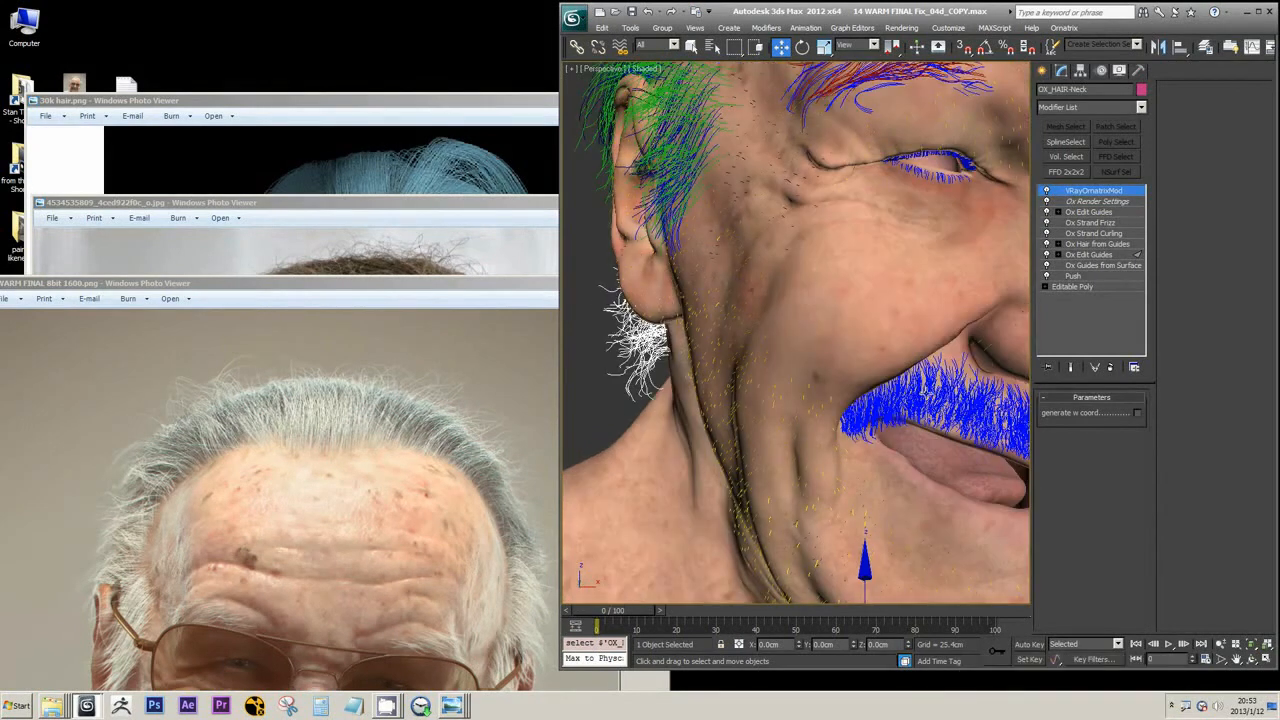
left_click(916, 393)
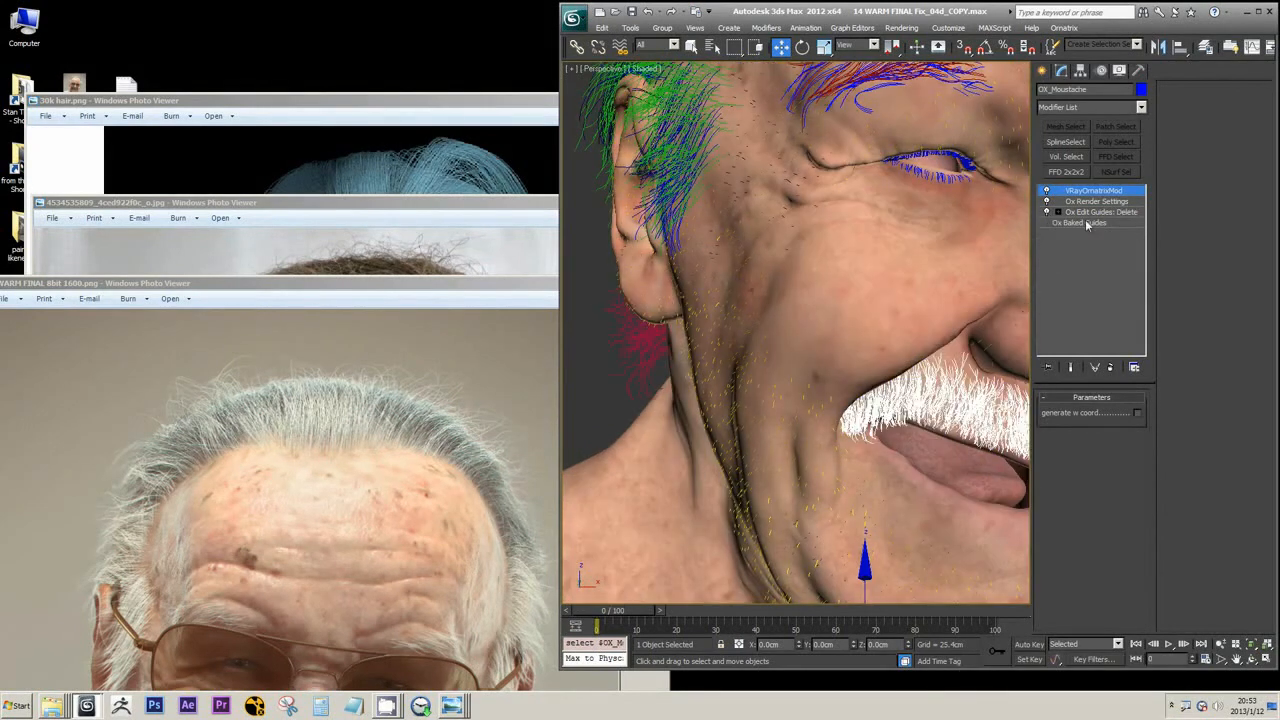
left_click(667, 360)
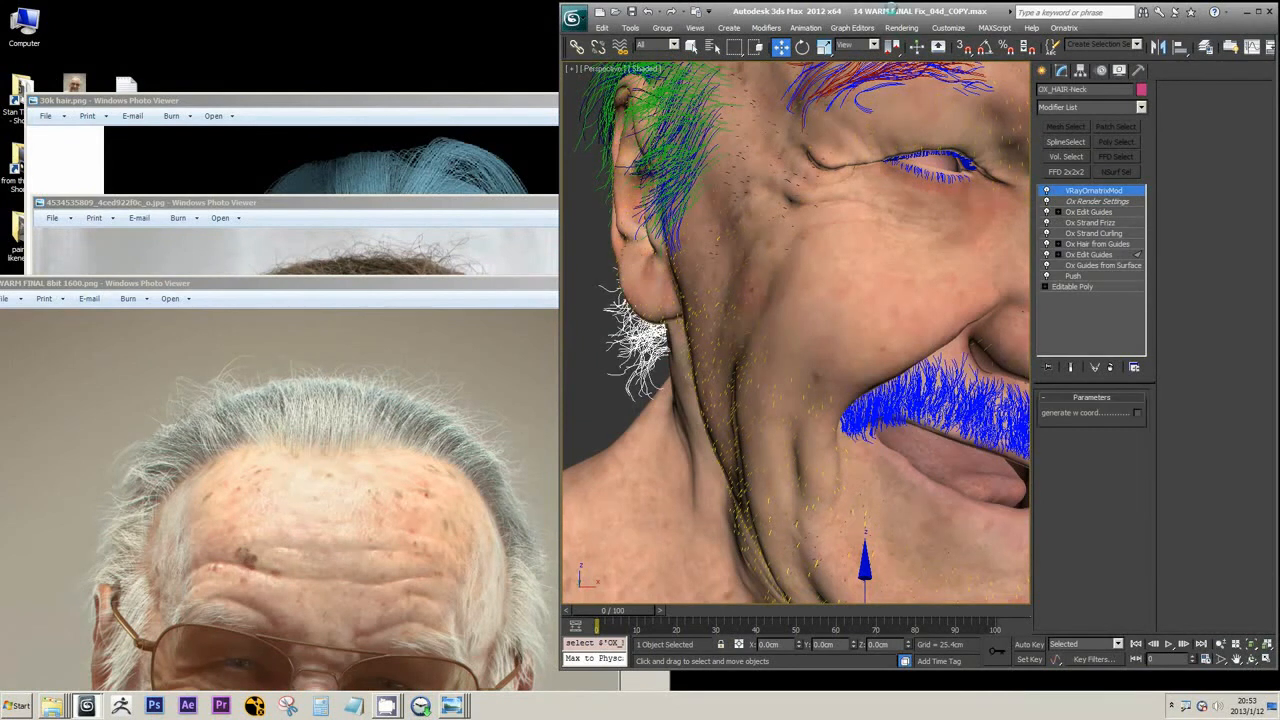
middle_click_drag(944, 305, 808, 371, "alt")
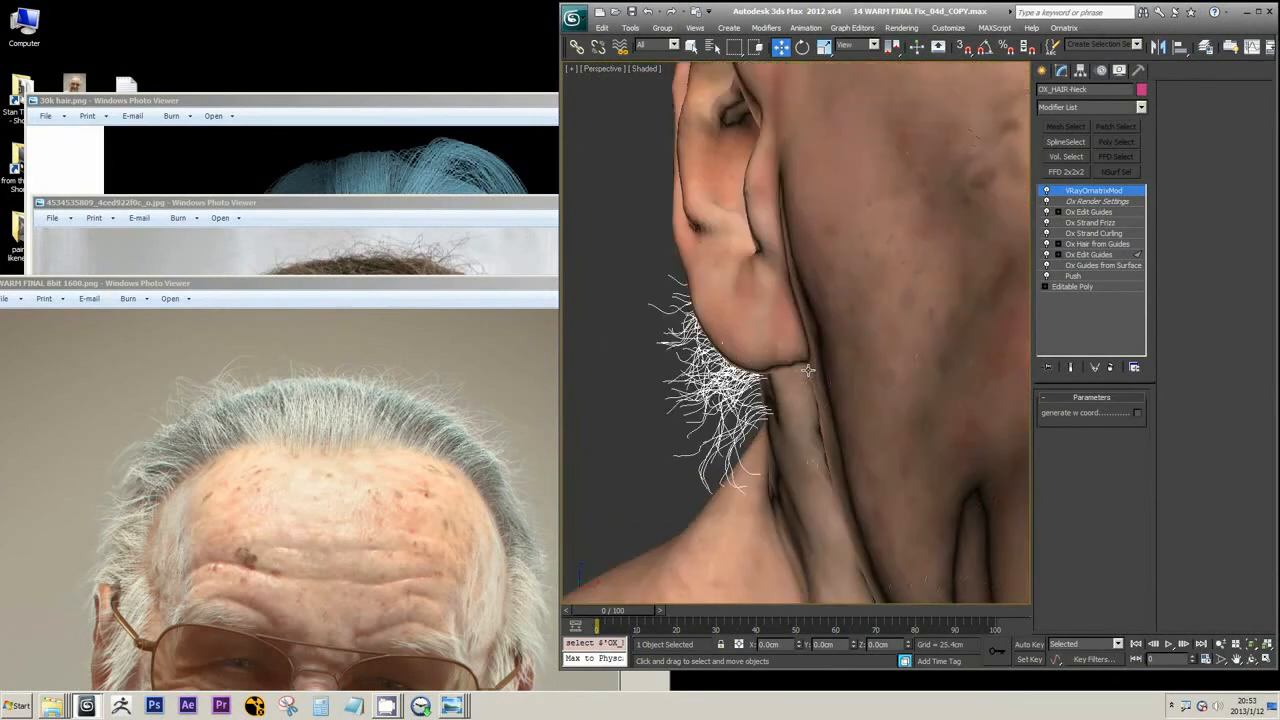
key("alt+q")
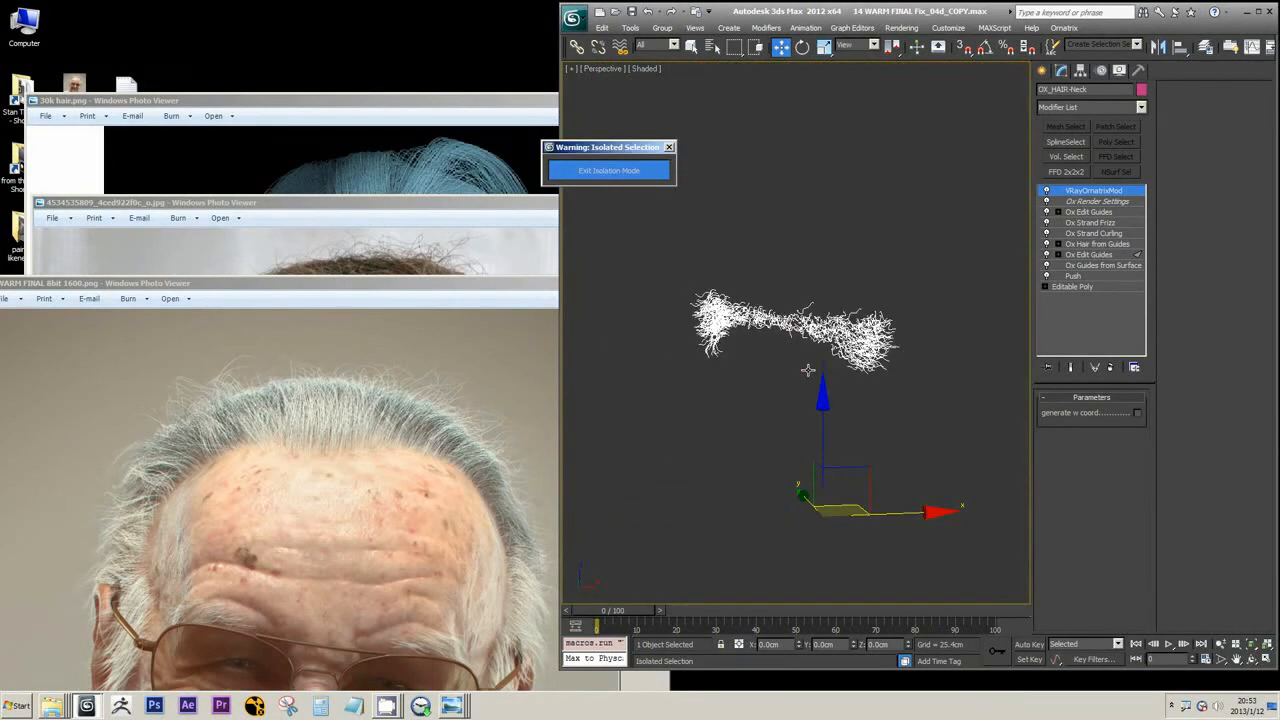
left_click(1110, 367)
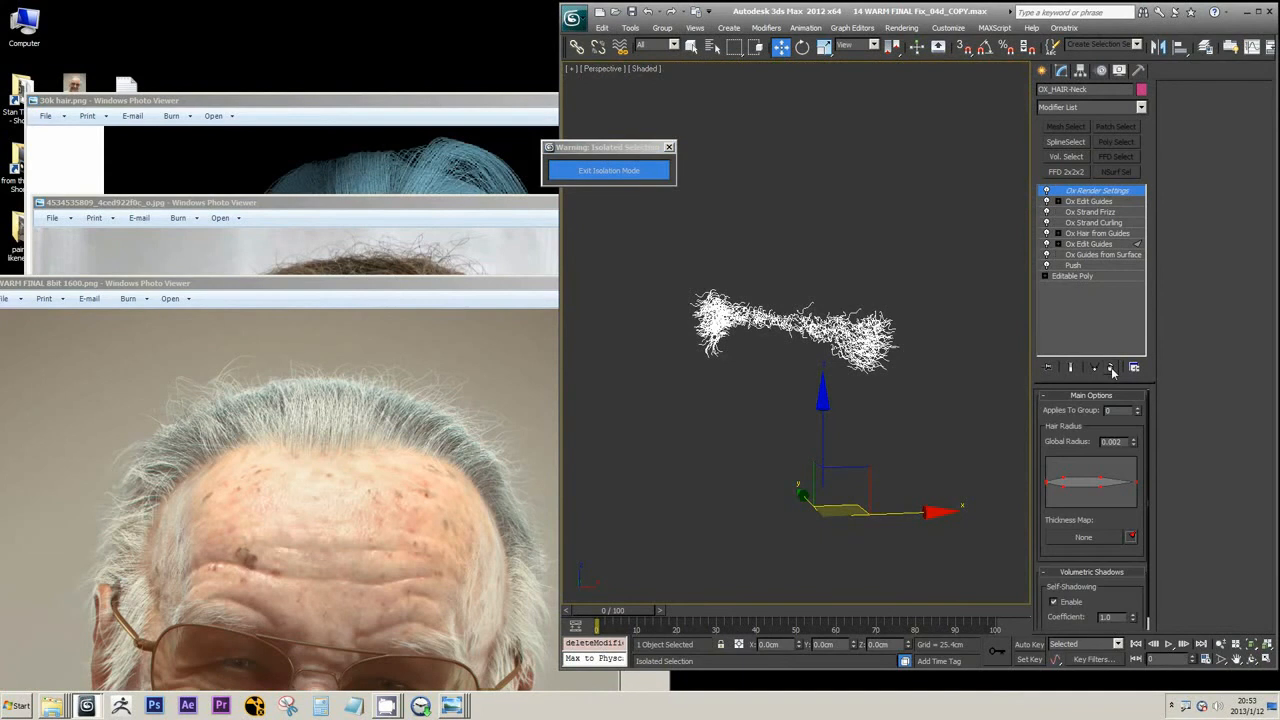
left_click(1111, 367)
key("ctrl+z")
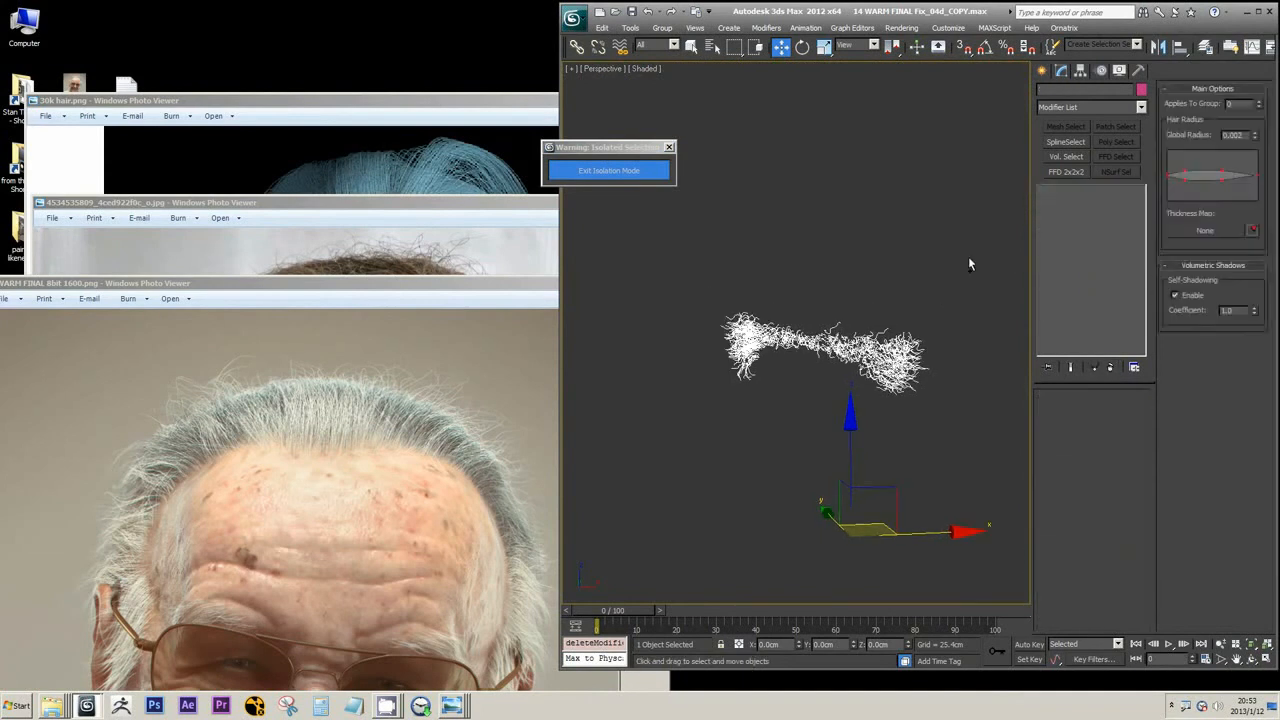
Step: Collapse the OX_HAIR-Neck stack up to the upper Ox Edit Guides modifier, and open the baked guides at its base
right_click(1092, 213)
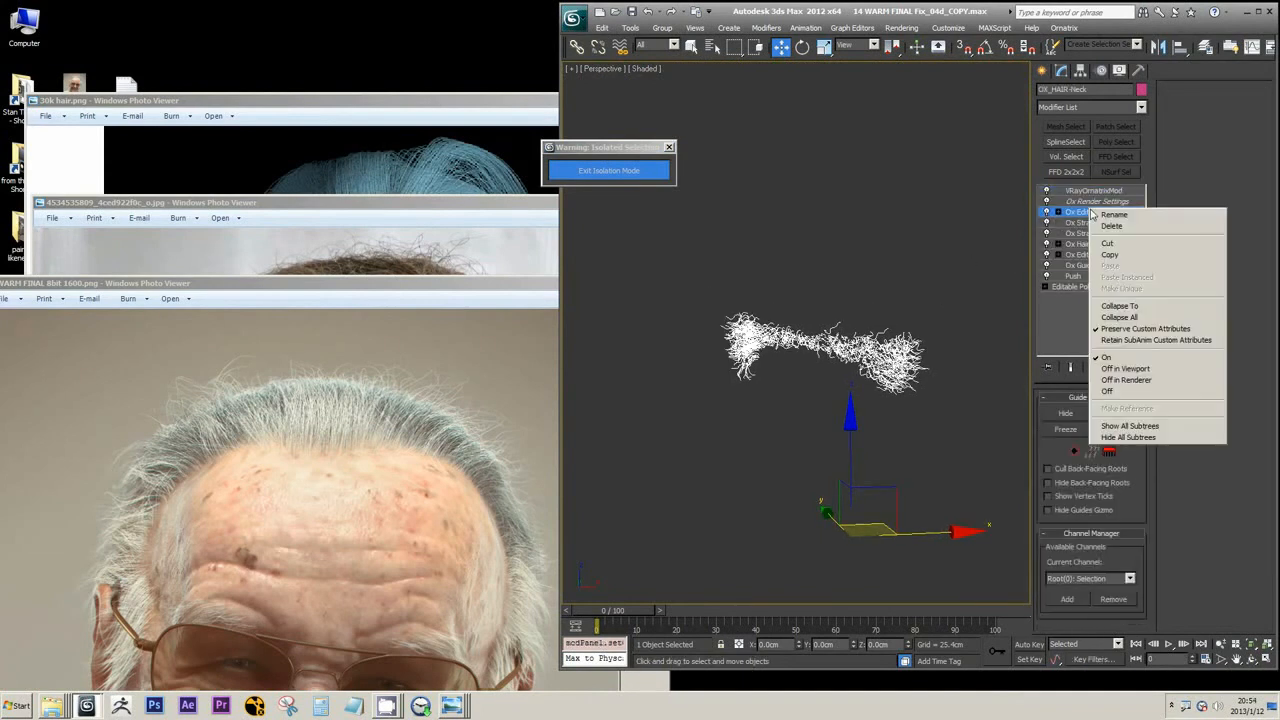
left_click(1136, 307)
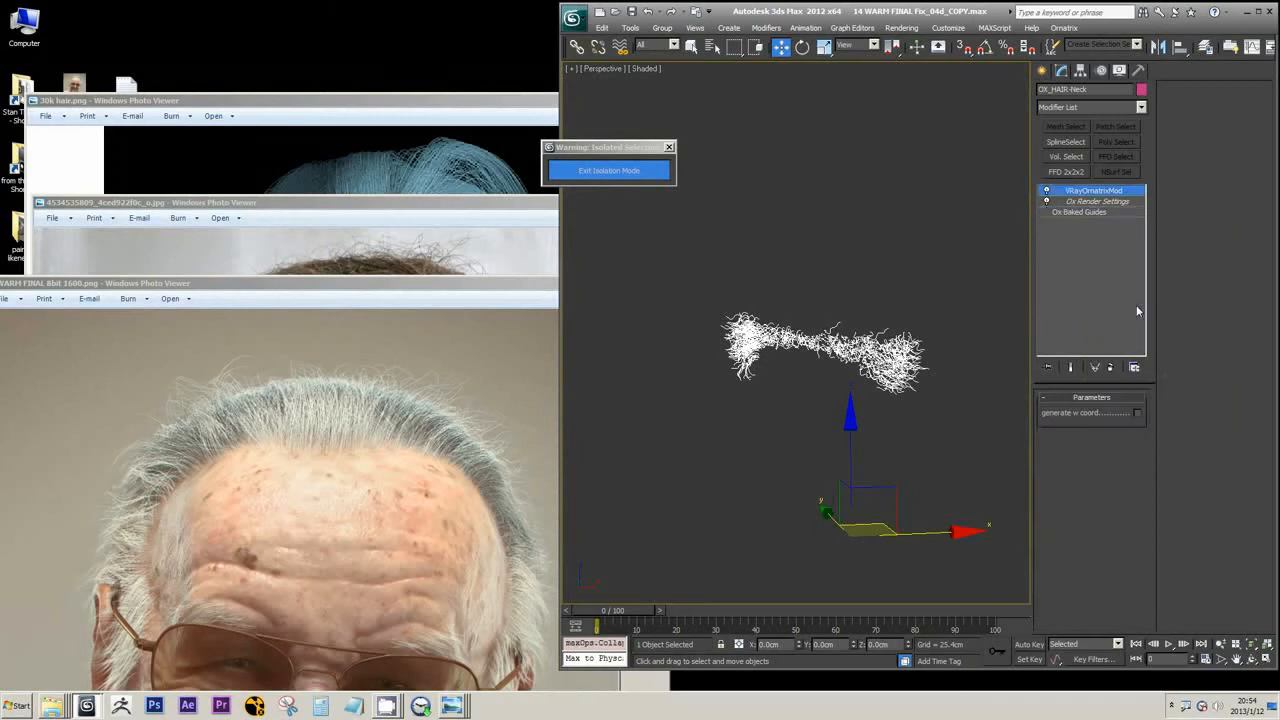
left_click(1084, 213)
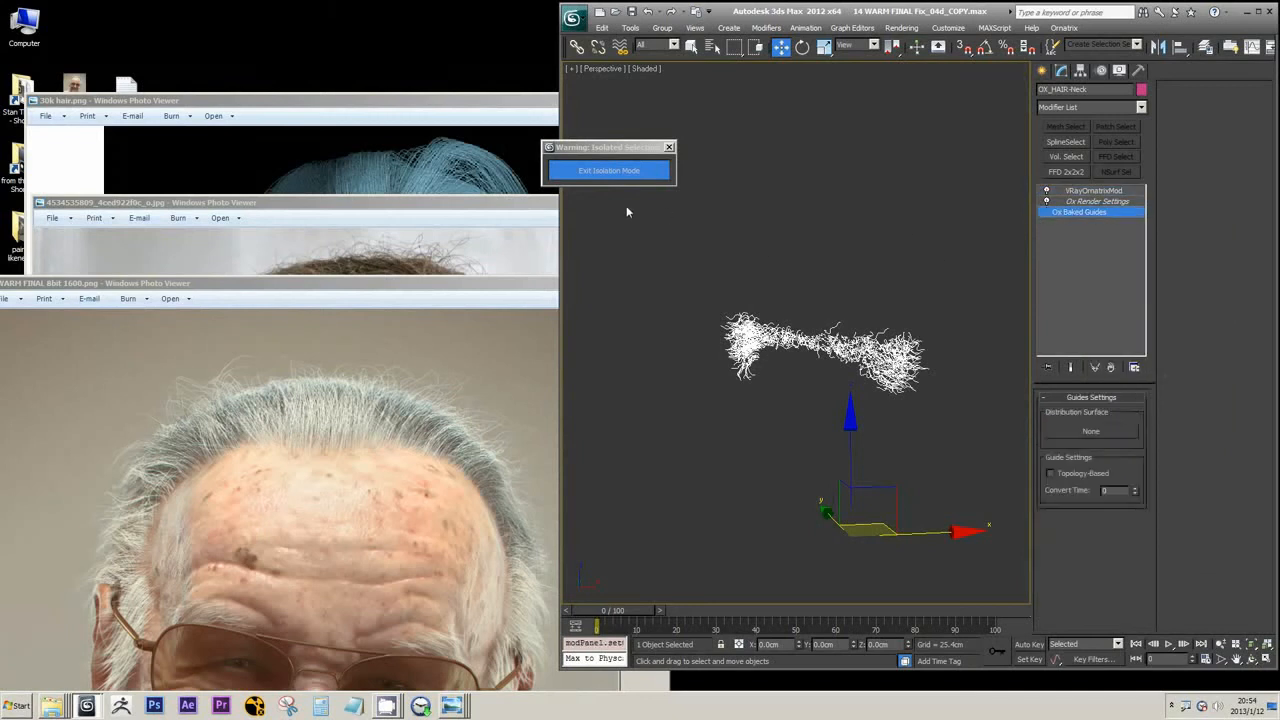
Step: Exit isolation mode and bring the whole bust into view
left_click(608, 170)
mouse_move(928, 406)
middle_mouse_down()
mouse_move(816, 354)
mouse_move(862, 327)
middle_mouse_up()
key("z")
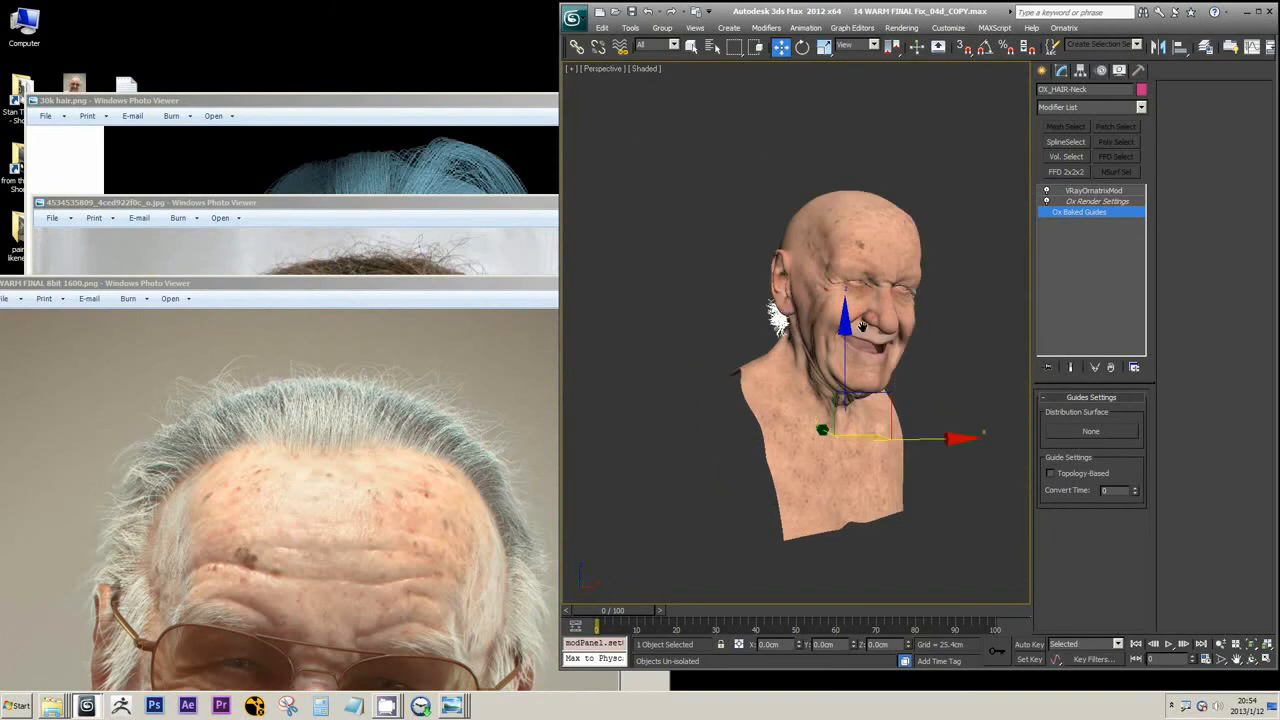
Step: Select OX_Moustache and toggle its Ox Edit Guides: Delete modifier off and on to compare the moustache strands
left_click(880, 342)
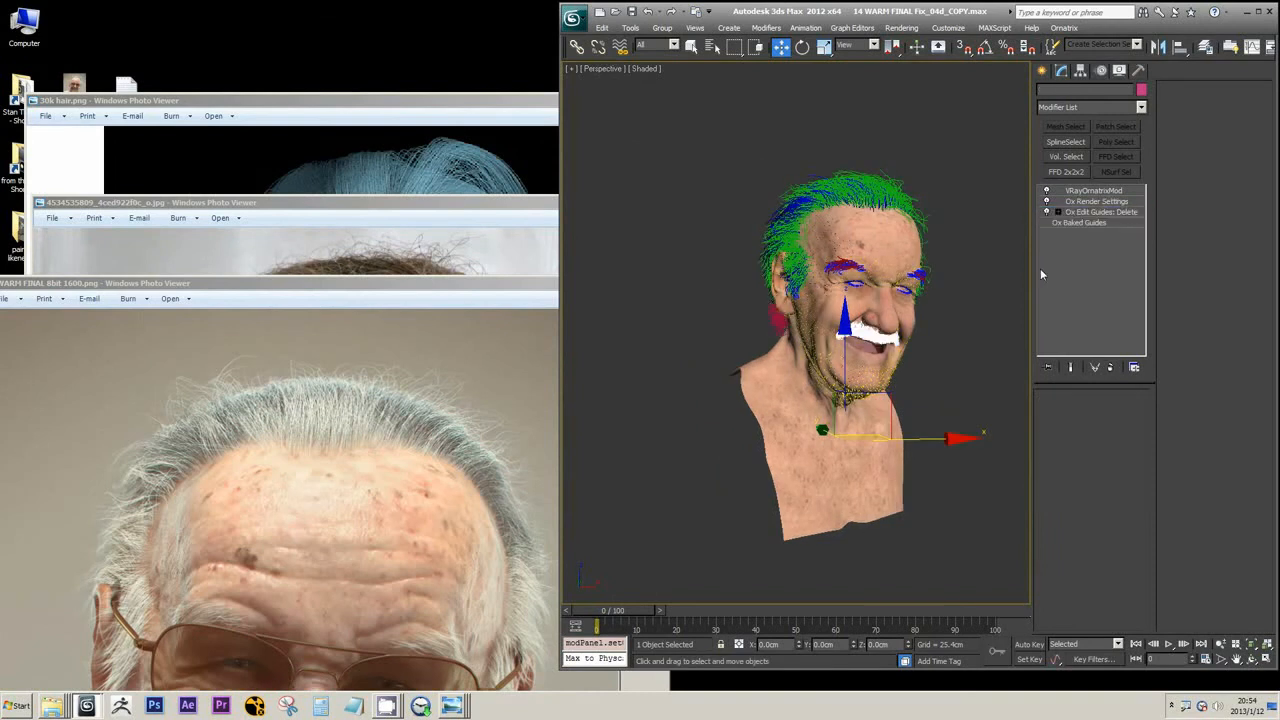
left_click(1090, 190)
left_click(1100, 212)
scroll(946, 340, "up", 5)
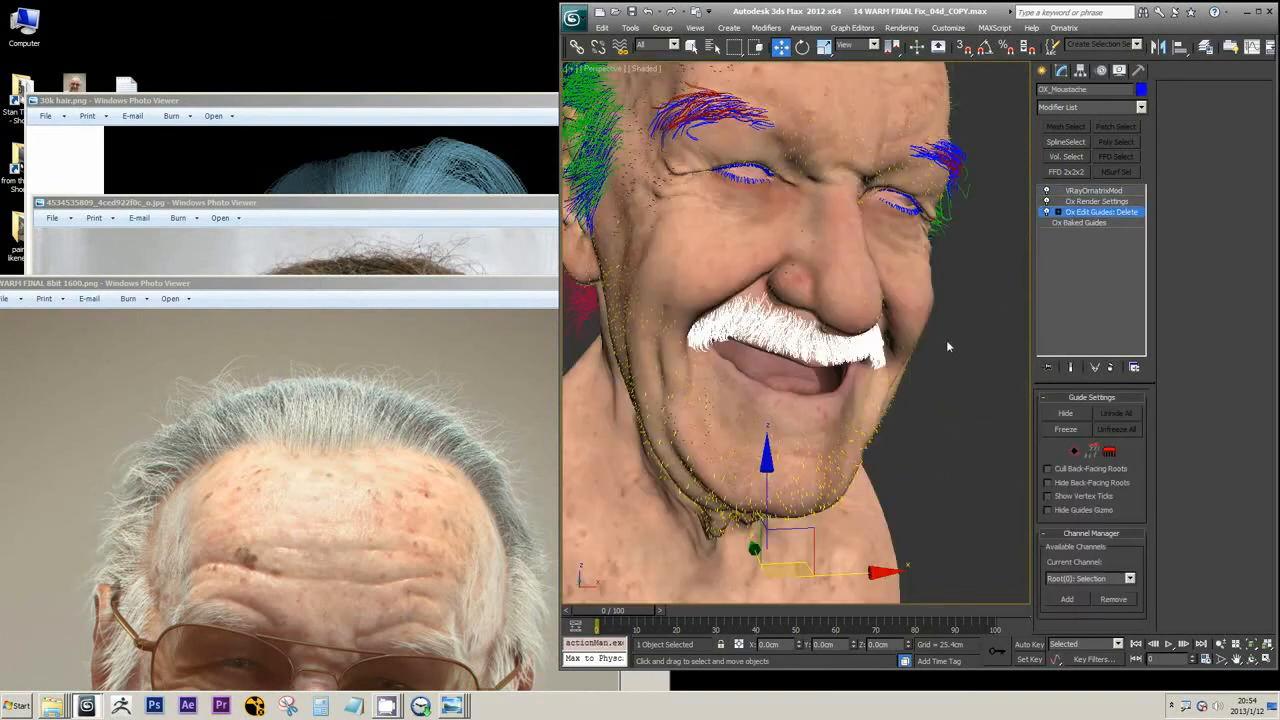
left_click(1047, 212)
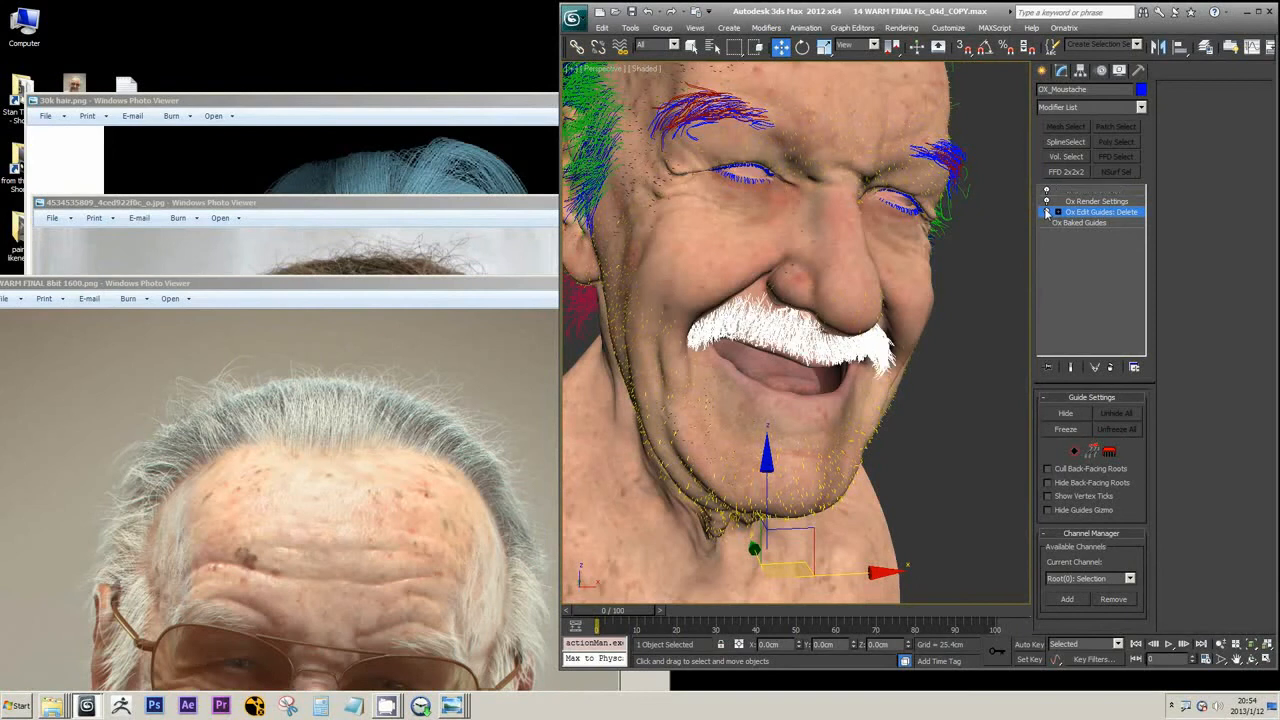
left_click(1046, 212)
Step: Examine the scalp hair around the ear and hairline from the side and front
middle_click_drag(855, 235, 886, 395)
middle_click_drag(710, 261, 923, 417, "alt")
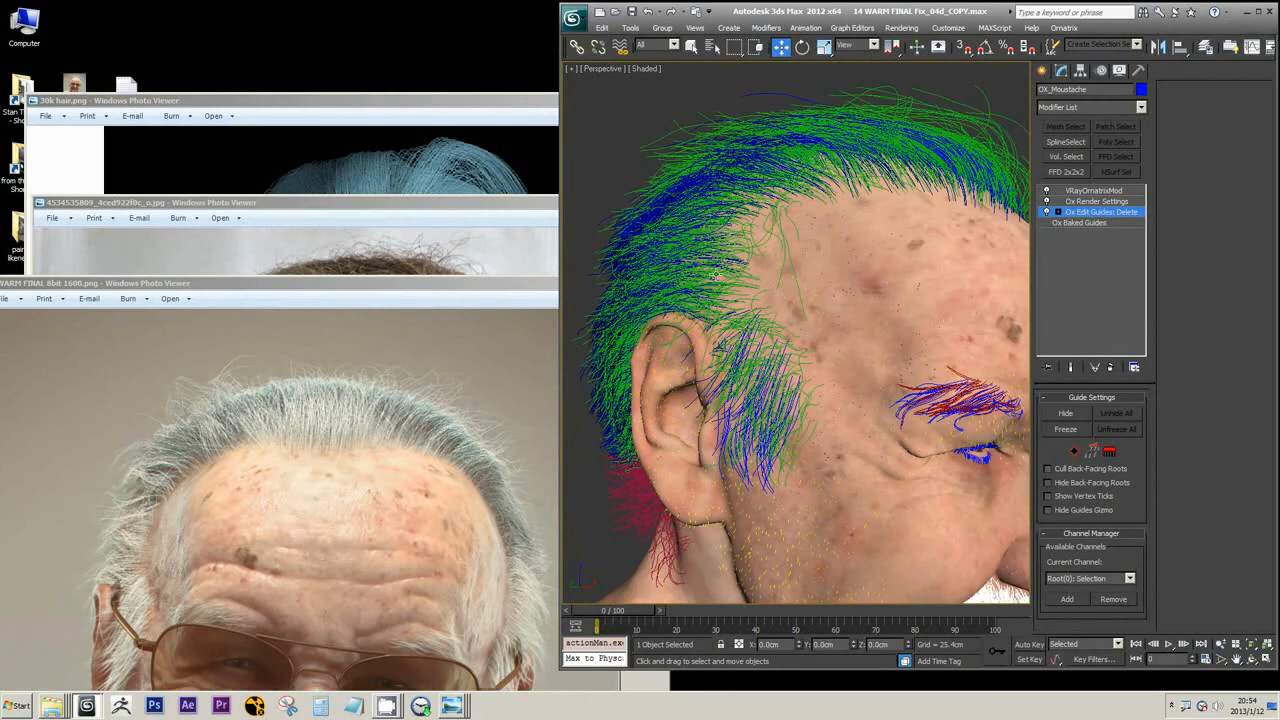
middle_click_drag(748, 327, 781, 348, "alt")
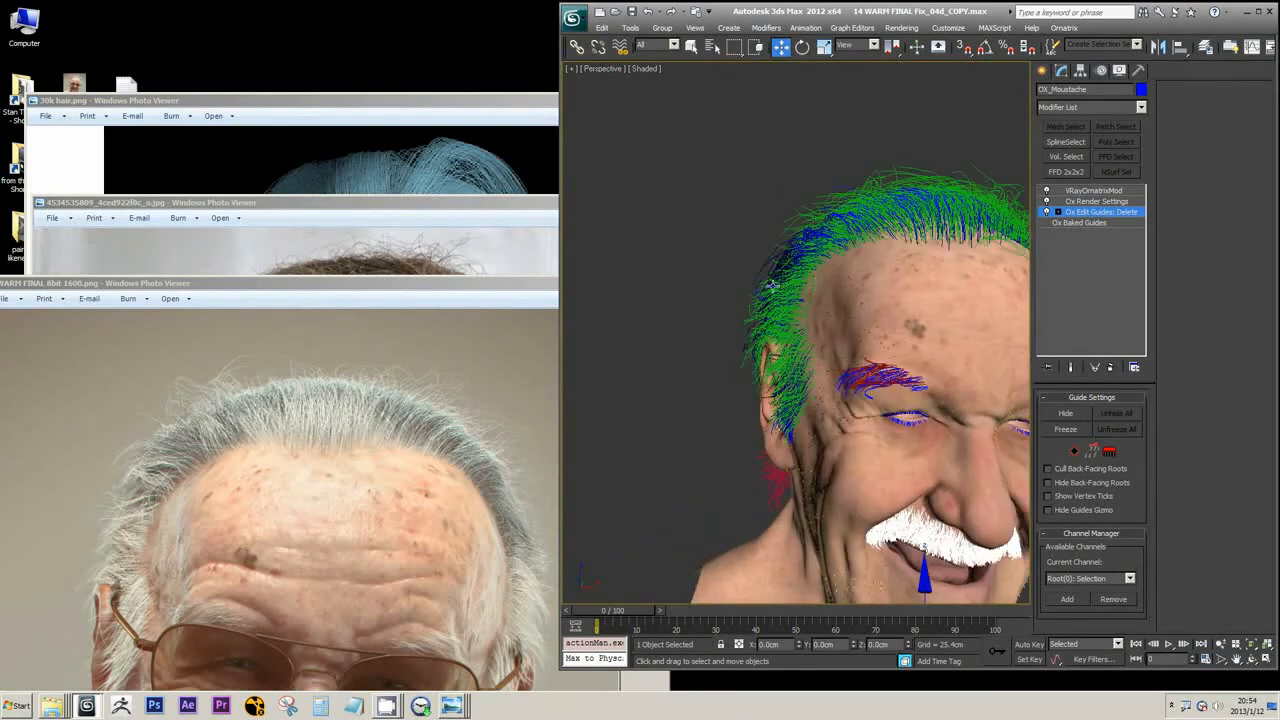
Step: Bring up a blank Notepad window and sketch a rising staircase with its steps labelled 100, 500 and 3000
mouse_move(778, 272)
middle_mouse_down()
mouse_move(689, 197)
mouse_move(779, 276)
middle_mouse_up()
scroll(692, 206, "up", 3)
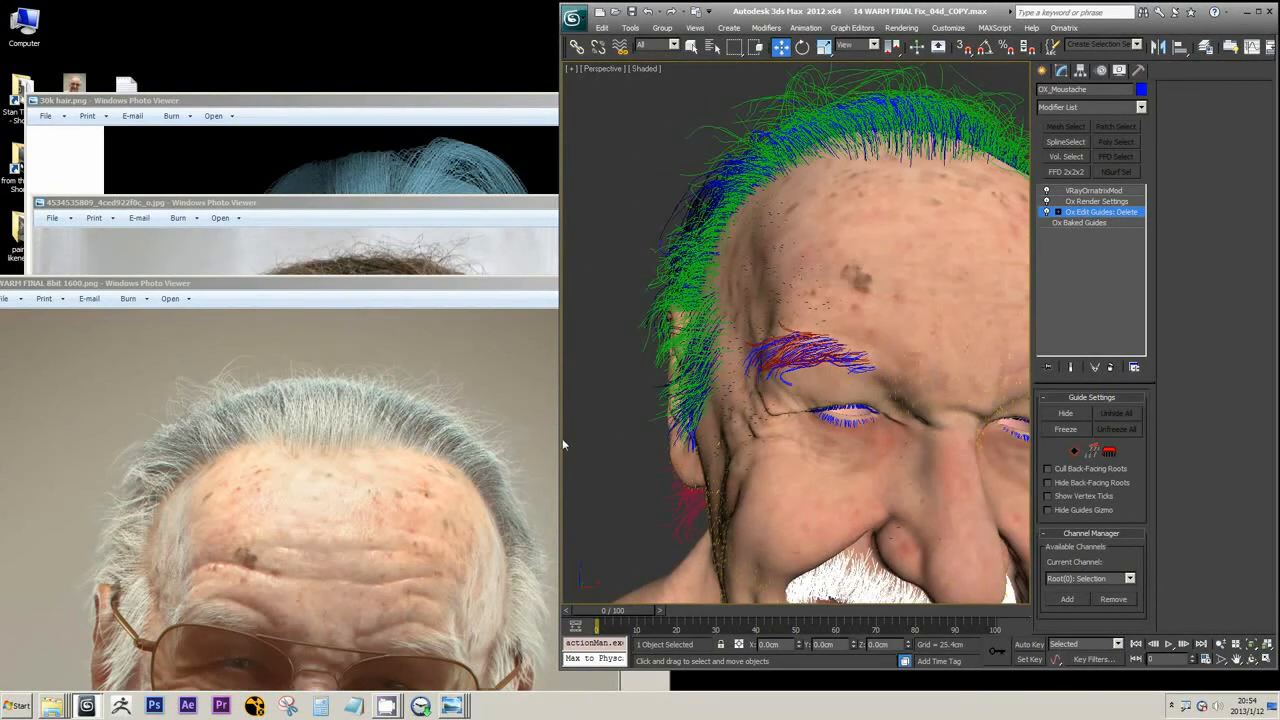
left_click(353, 706)
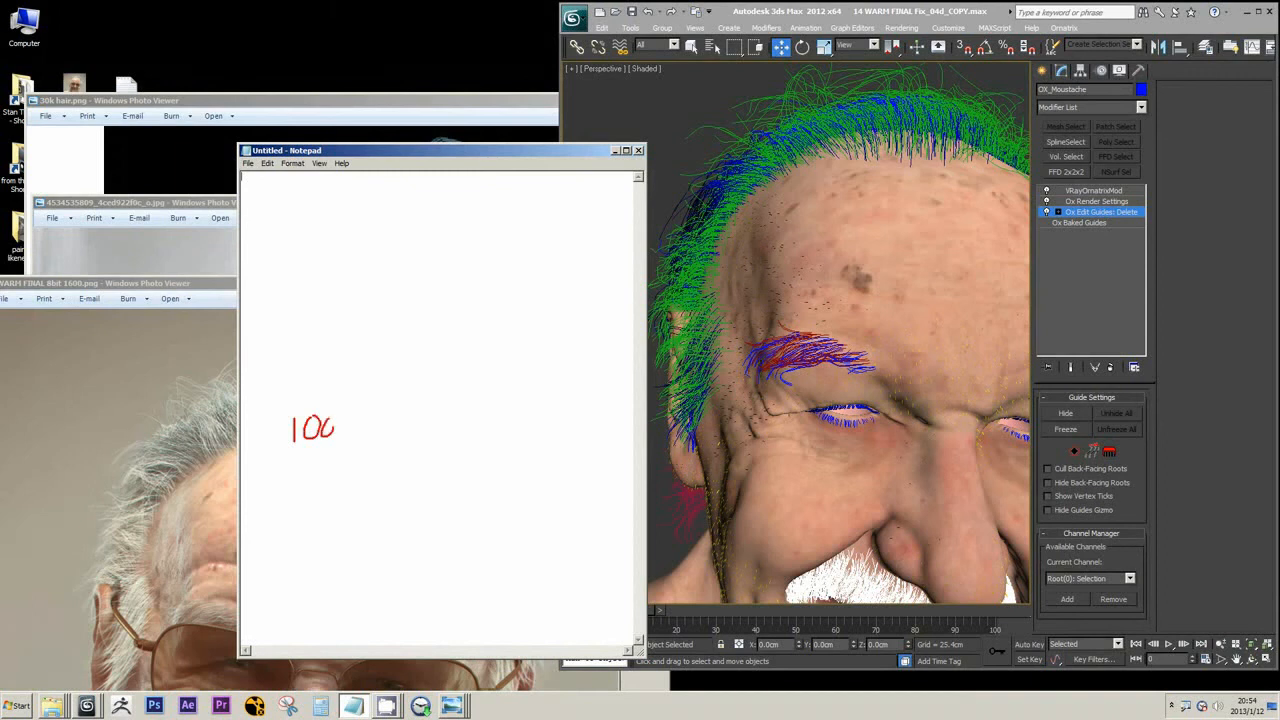
mouse_move(283, 458)
left_mouse_down()
mouse_move(341, 455)
mouse_move(353, 396)
mouse_move(423, 366)
left_mouse_up()
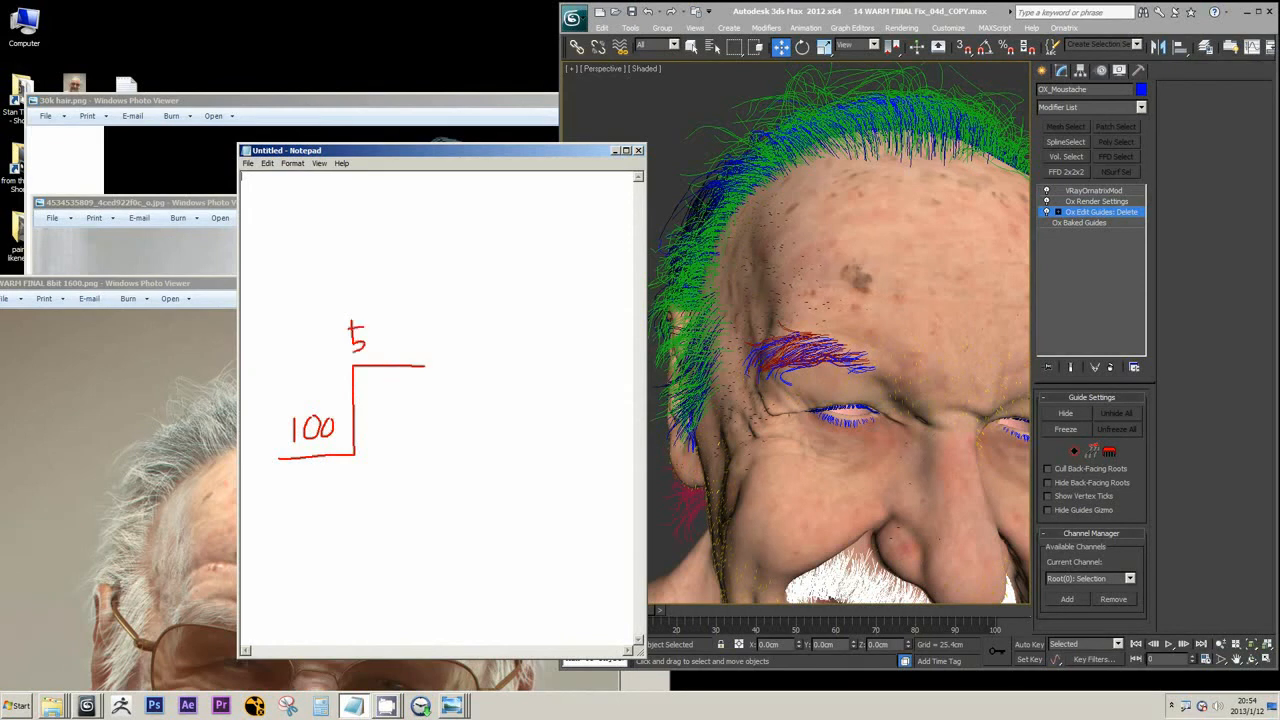
mouse_move(375, 337)
left_mouse_down()
mouse_move(424, 336)
mouse_move(412, 268)
mouse_move(517, 268)
left_mouse_up()
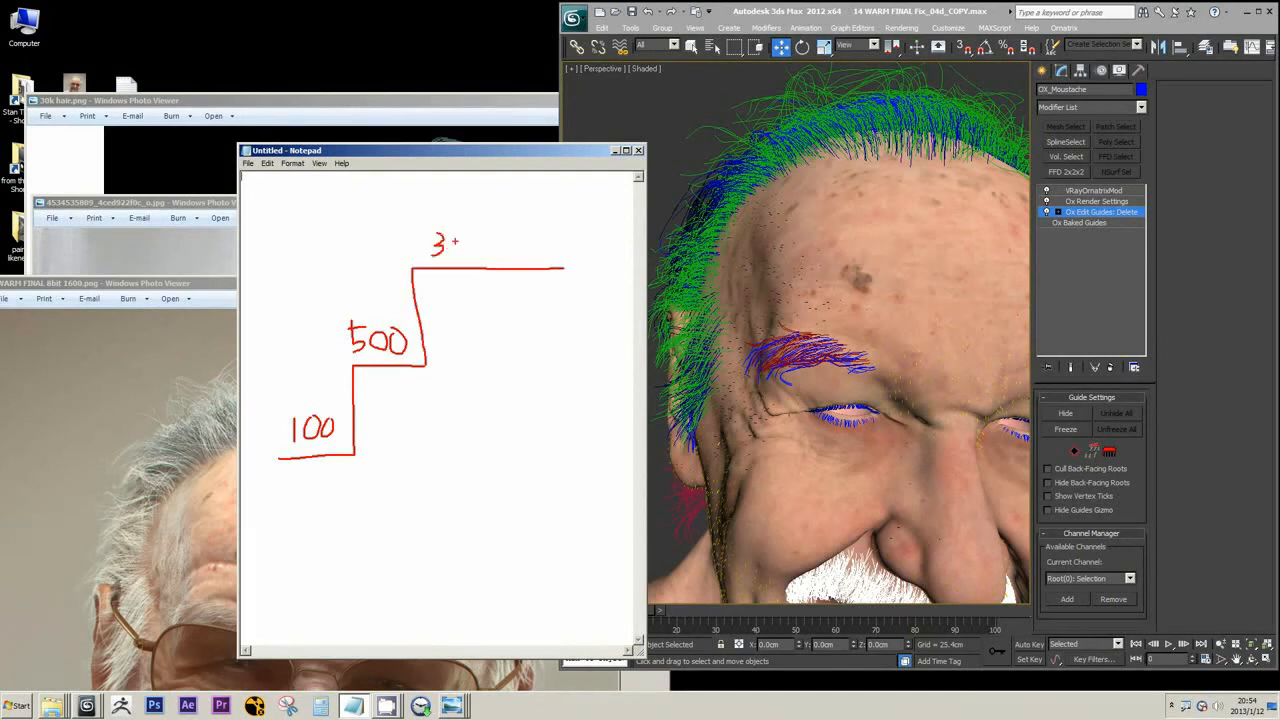
mouse_move(455, 241)
left_mouse_down()
mouse_move(486, 246)
mouse_move(477, 238)
left_mouse_up()
mouse_move(563, 268)
left_mouse_down()
mouse_move(543, 206)
mouse_move(611, 203)
left_mouse_up()
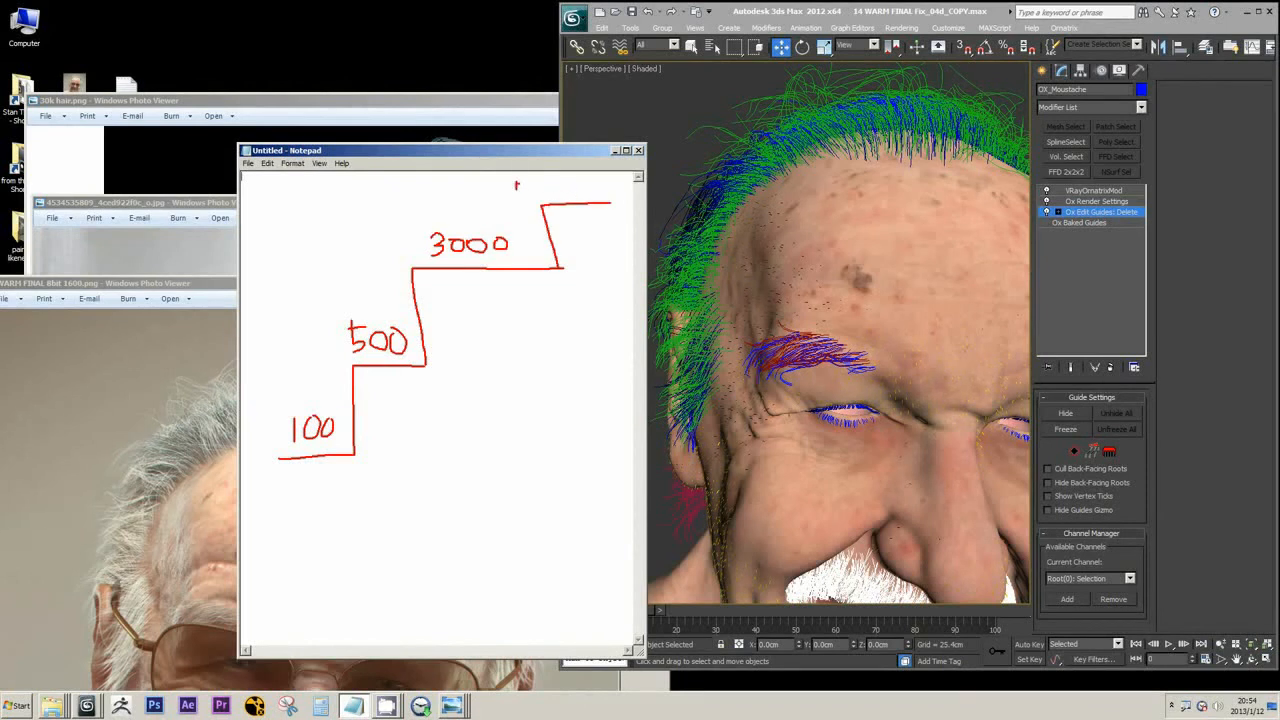
Step: Label the staircase's highest step with an up arrow, 8K and Renders 80K, and write Clustering above it
left_click_drag(521, 181, 528, 189)
left_click_drag(529, 186, 536, 186)
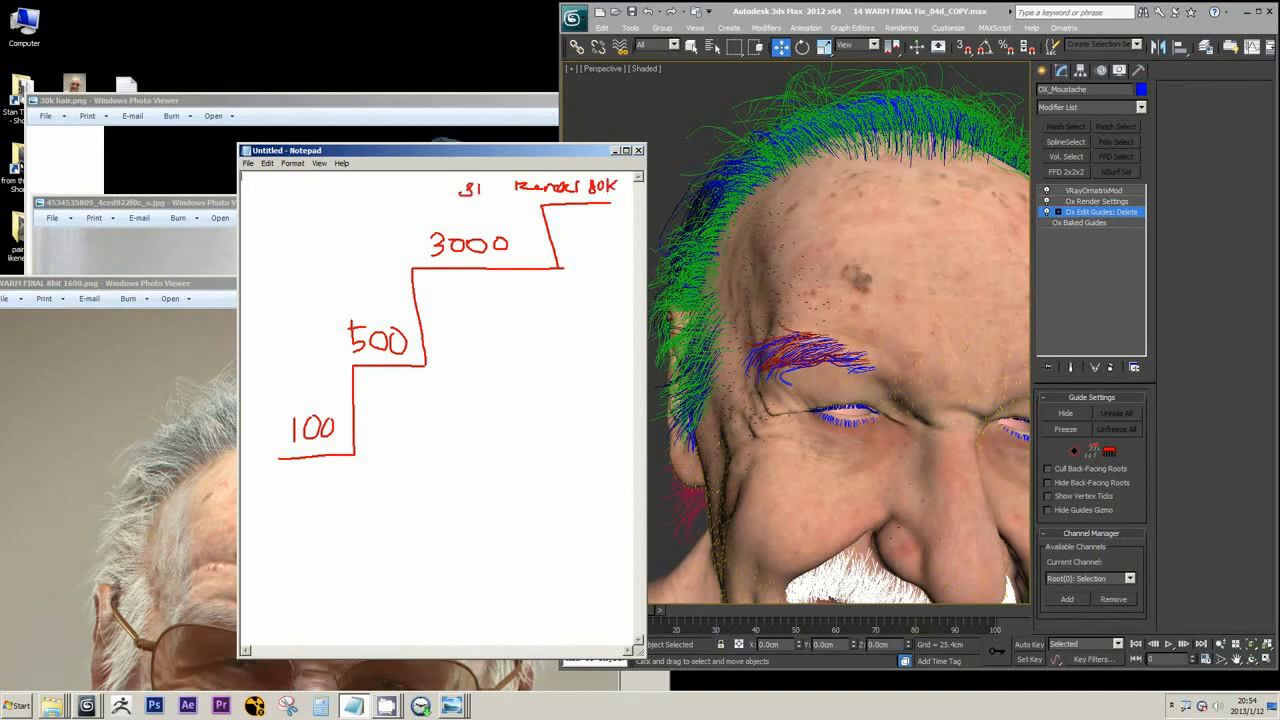
left_click_drag(504, 179, 497, 200)
left_click_drag(439, 194, 439, 177)
left_click_drag(440, 177, 448, 187)
mouse_move(470, 152)
left_mouse_down()
mouse_move(543, 162)
mouse_move(572, 148)
mouse_move(582, 164)
left_mouse_up()
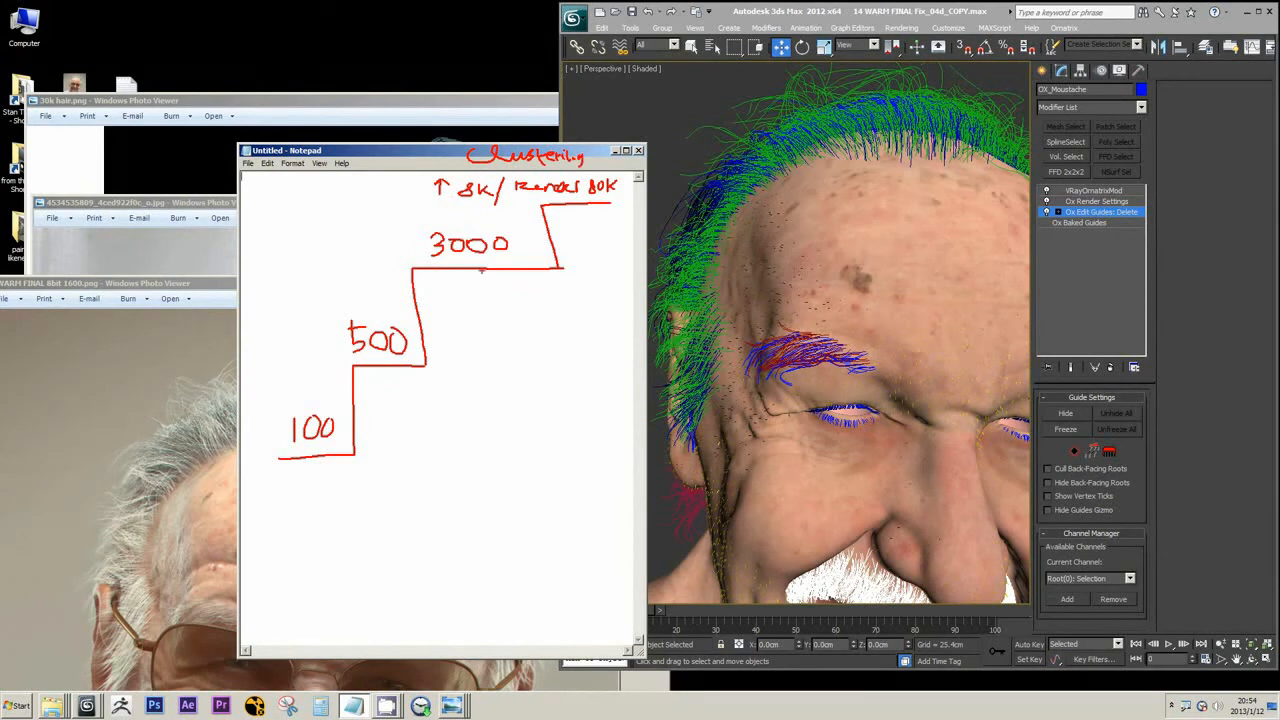
Step: Add (Hair) before the 8K label and bracket the 100 to 3000 steps as Guide edit
mouse_move(362, 184)
left_mouse_down()
mouse_move(363, 201)
mouse_move(422, 203)
left_mouse_up()
left_click_drag(350, 183, 347, 203)
mouse_move(385, 241)
left_mouse_down()
mouse_move(307, 310)
mouse_move(268, 420)
left_mouse_up()
mouse_move(264, 281)
left_mouse_down()
mouse_move(256, 295)
mouse_move(292, 279)
mouse_move(305, 293)
mouse_move(268, 328)
mouse_move(284, 327)
left_mouse_up()
mouse_move(286, 310)
left_mouse_down()
mouse_move(290, 331)
mouse_move(299, 316)
left_mouse_up()
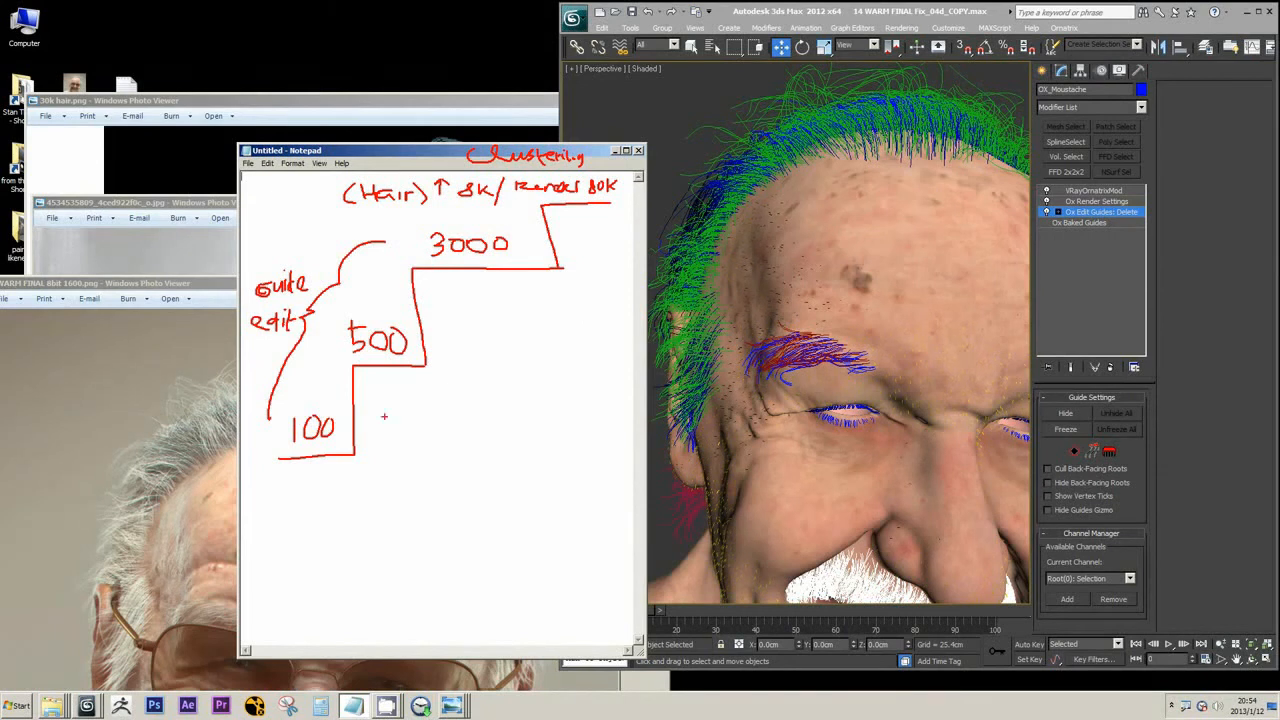
Step: Circle 500 and 100, draw an arrow from each to the highest step, and cross out both arrows
mouse_move(438, 381)
left_mouse_down()
mouse_move(345, 312)
mouse_move(438, 382)
mouse_move(536, 305)
mouse_move(562, 207)
left_mouse_up()
mouse_move(562, 207)
left_mouse_down()
mouse_move(570, 215)
mouse_move(562, 206)
left_mouse_up()
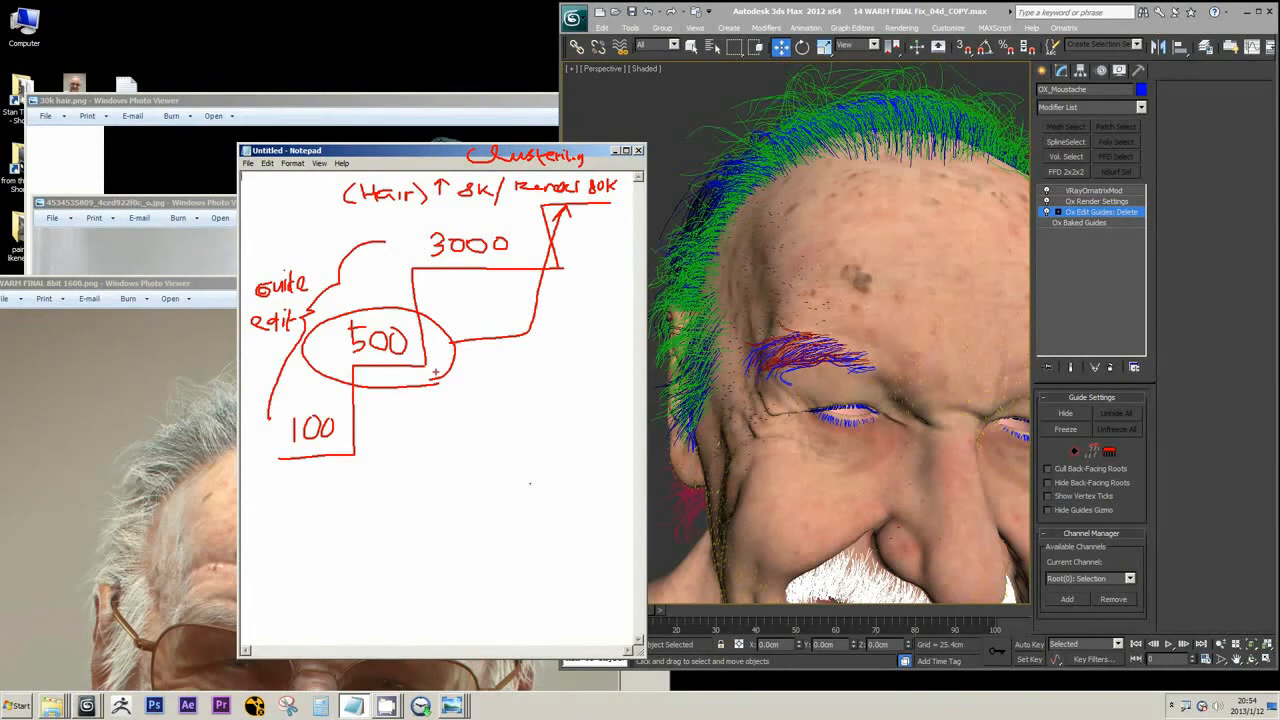
mouse_move(348, 406)
left_mouse_down()
mouse_move(262, 416)
mouse_move(536, 448)
mouse_move(585, 222)
mouse_move(592, 235)
left_mouse_up()
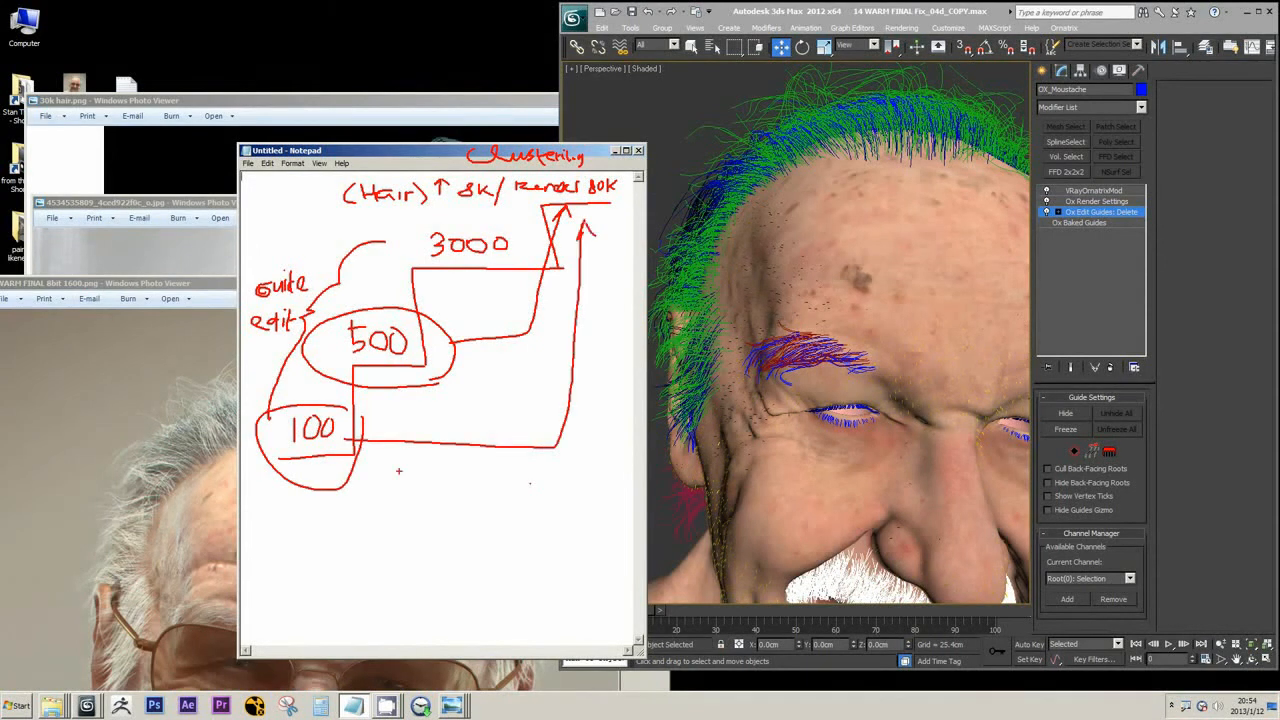
mouse_move(427, 413)
left_mouse_down()
mouse_move(481, 463)
mouse_move(429, 470)
left_mouse_up()
mouse_move(464, 330)
left_mouse_down()
mouse_move(502, 349)
mouse_move(479, 350)
left_mouse_up()
Step: Write 100, 500 and 3K with an arrow to 80K beneath the staircase, and clear the whole sketch
mouse_move(289, 543)
left_mouse_down()
mouse_move(289, 575)
mouse_move(304, 543)
mouse_move(326, 574)
mouse_move(325, 545)
mouse_move(290, 599)
mouse_move(306, 587)
left_mouse_up()
mouse_move(312, 585)
left_mouse_down()
mouse_move(315, 599)
mouse_move(314, 585)
mouse_move(461, 566)
left_mouse_up()
mouse_move(443, 554)
left_mouse_down()
mouse_move(463, 562)
mouse_move(445, 580)
left_mouse_up()
mouse_move(486, 551)
left_mouse_down()
mouse_move(494, 543)
mouse_move(490, 558)
left_mouse_up()
mouse_move(510, 548)
left_mouse_down()
mouse_move(500, 566)
mouse_move(512, 550)
left_mouse_up()
mouse_move(537, 540)
left_mouse_down()
mouse_move(537, 572)
mouse_move(554, 572)
left_mouse_up()
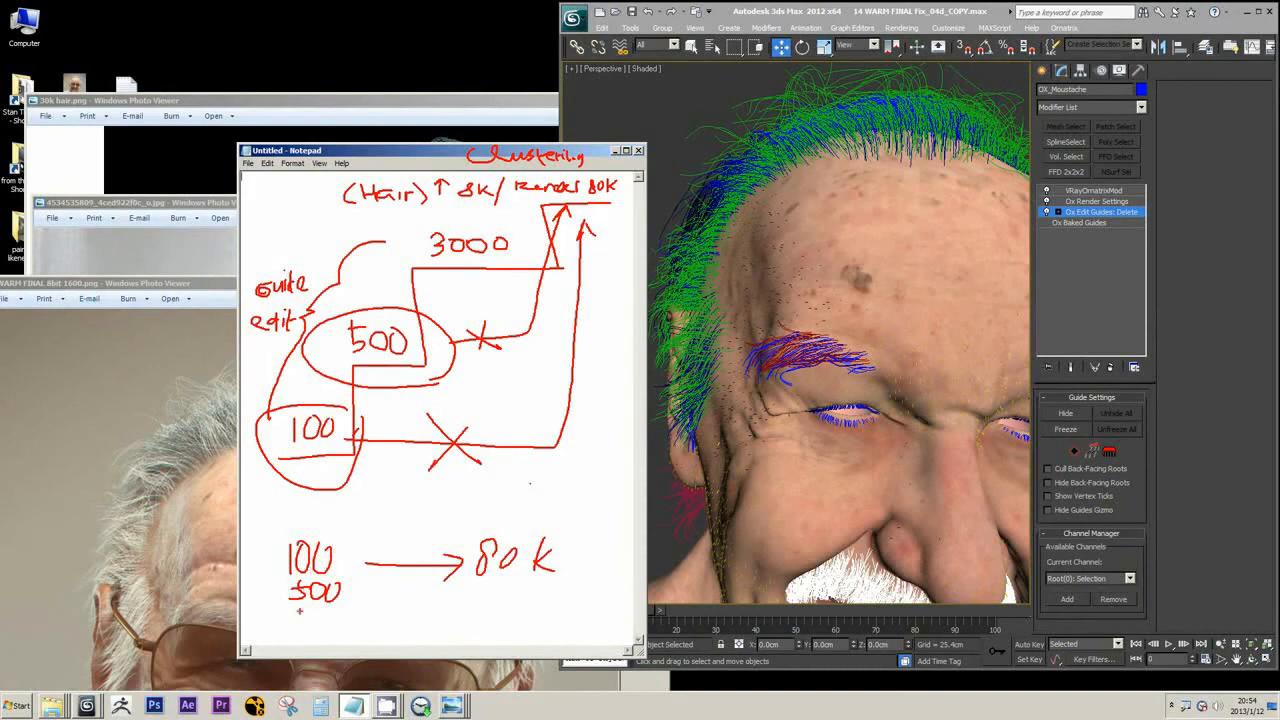
left_click_drag(292, 612, 327, 624)
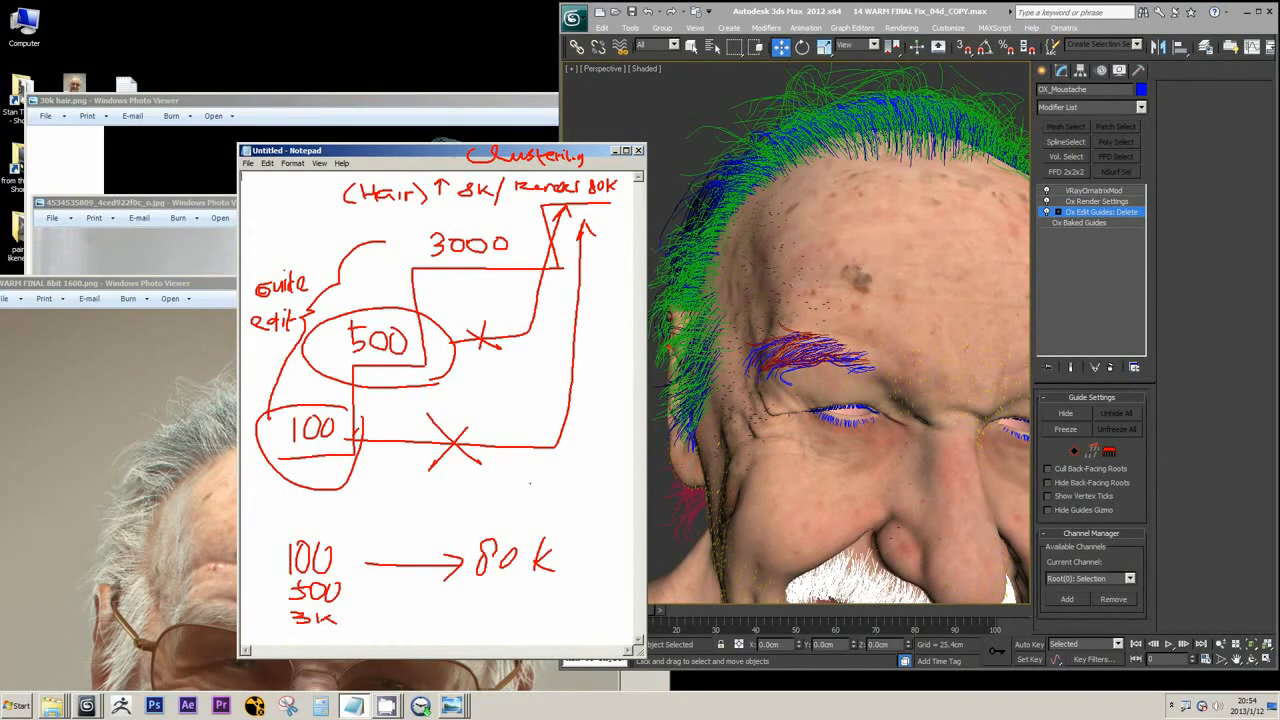
key("Escape")
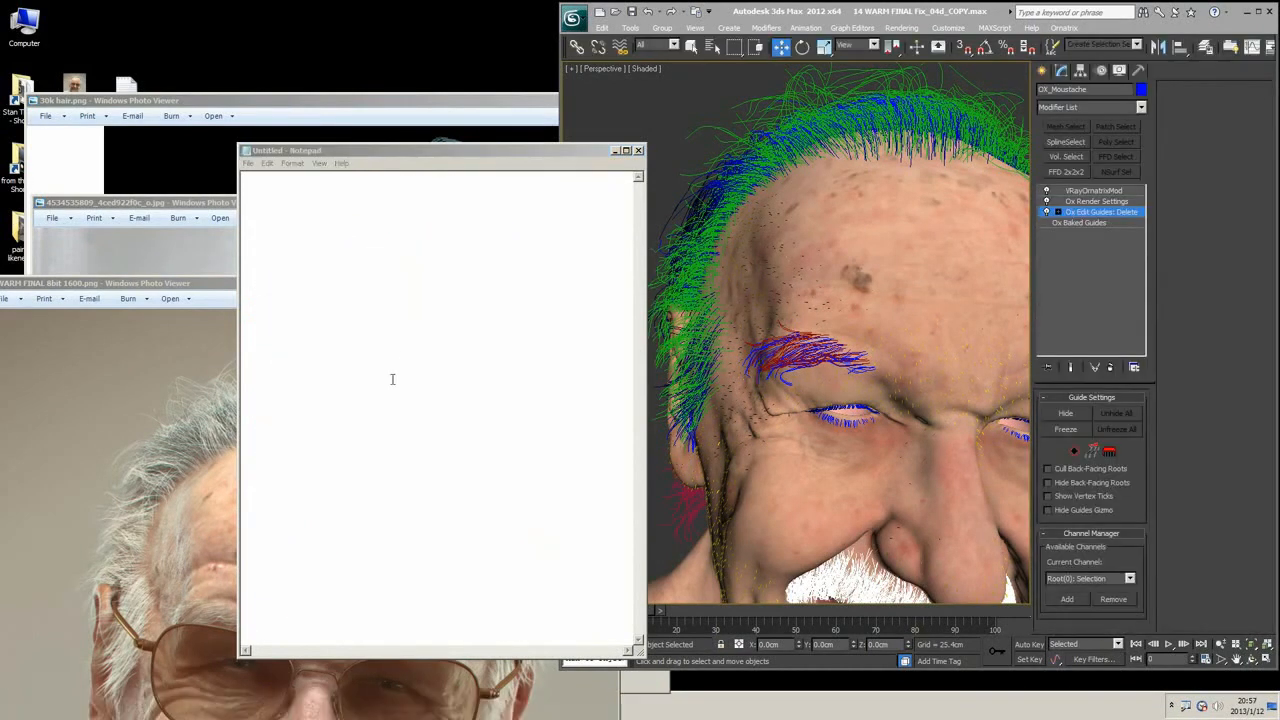
Step: Examine the face, moustache and scalp hair in the WARM FINAL 8bit 1600.png render
left_click(150, 578)
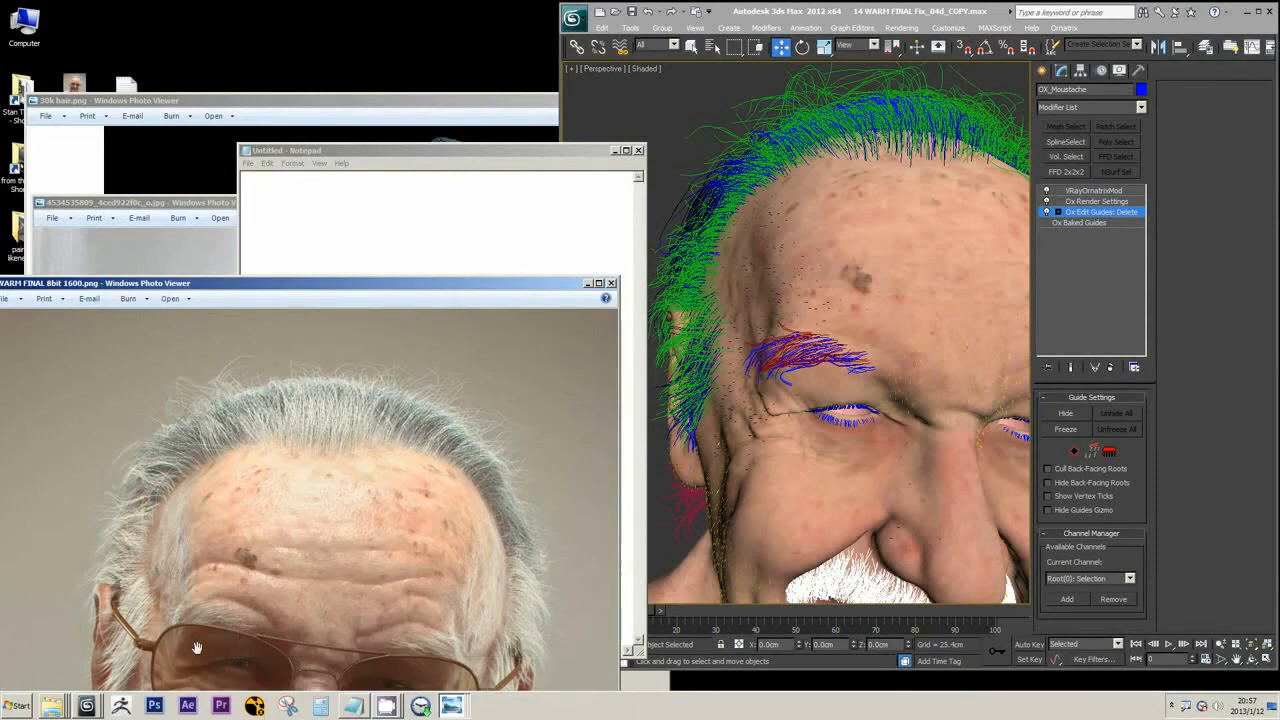
scroll(228, 586, "up", 4)
left_click_drag(315, 560, 248, 452)
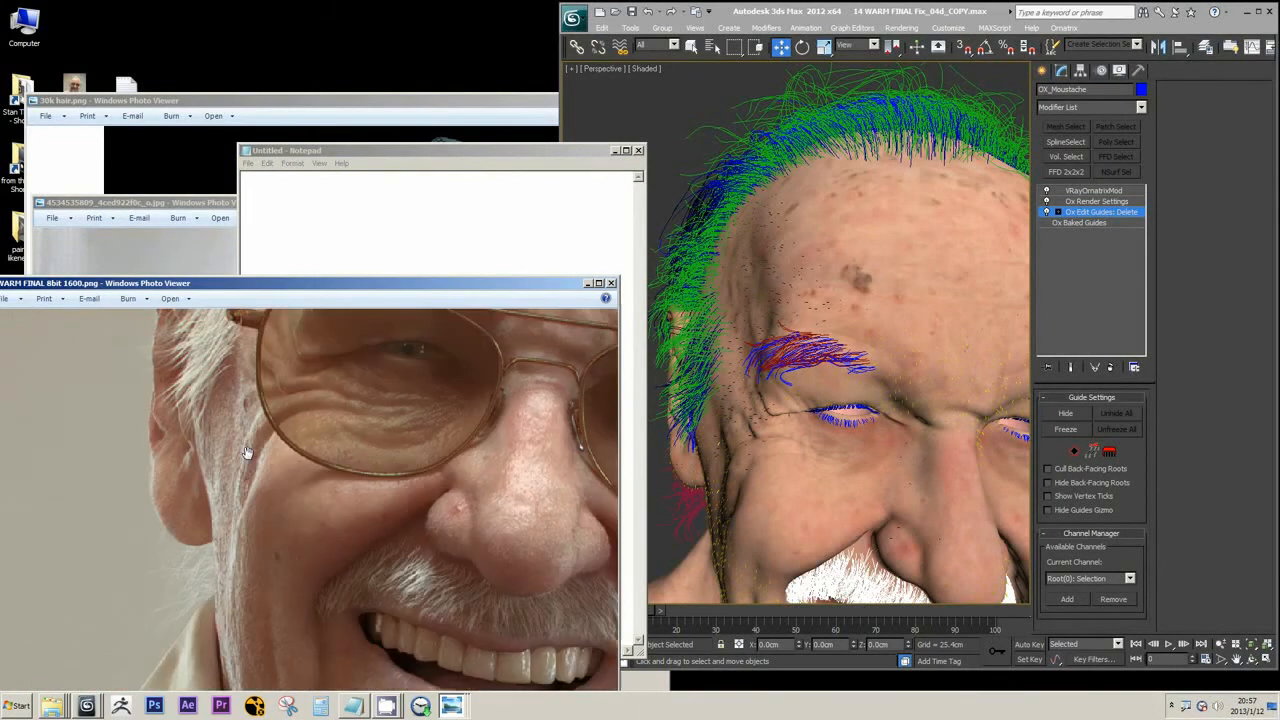
scroll(477, 560, "down", 3)
left_click_drag(513, 590, 383, 569)
scroll(383, 569, "up", 2)
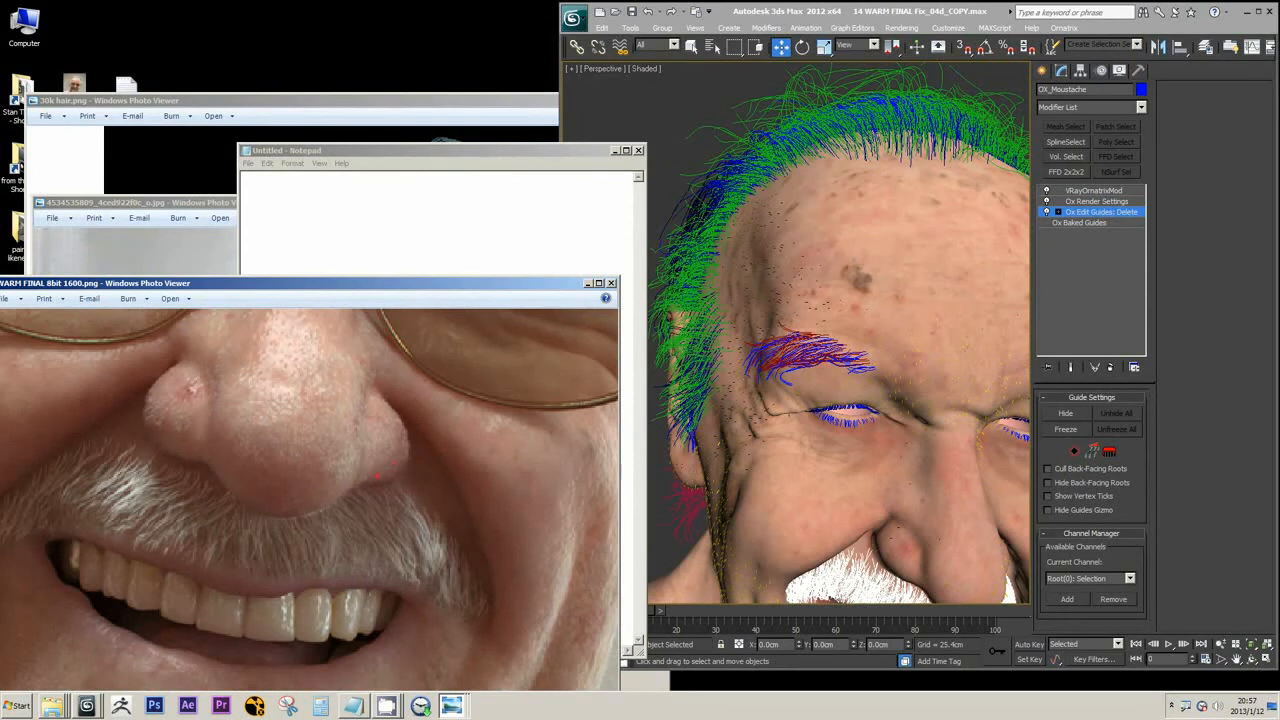
scroll(418, 448, "down", 4)
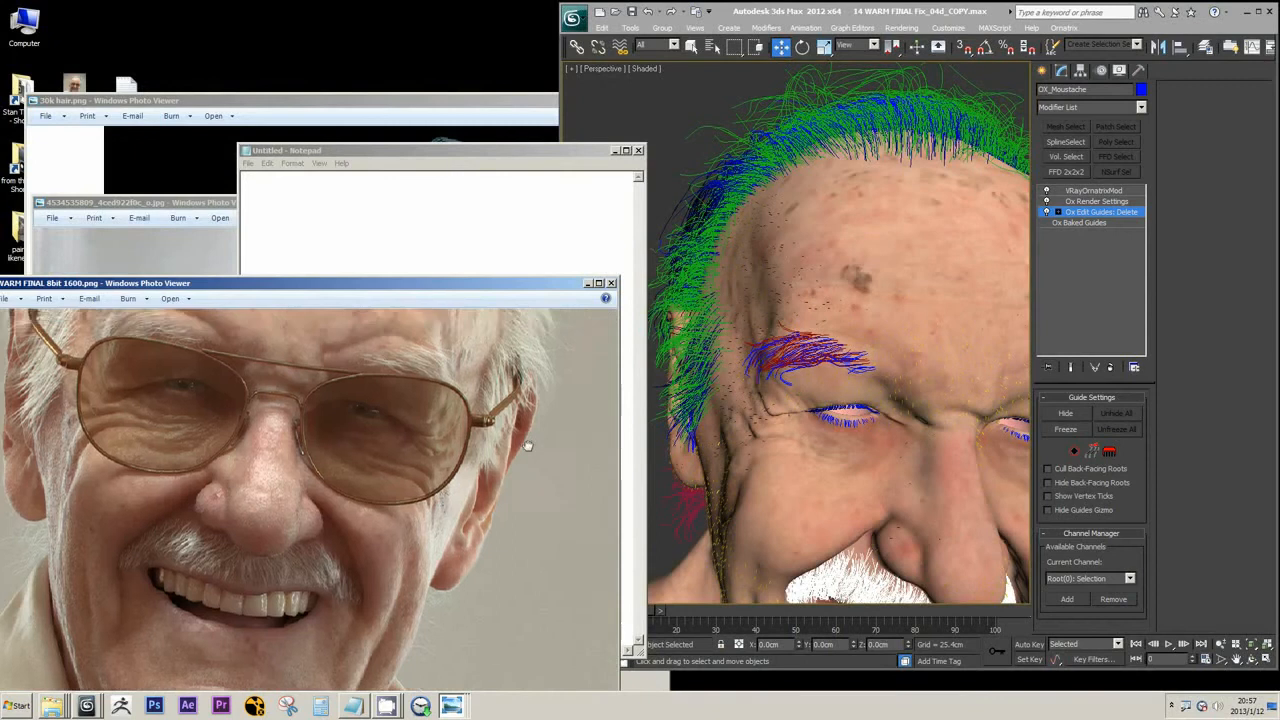
left_click_drag(325, 353, 381, 459)
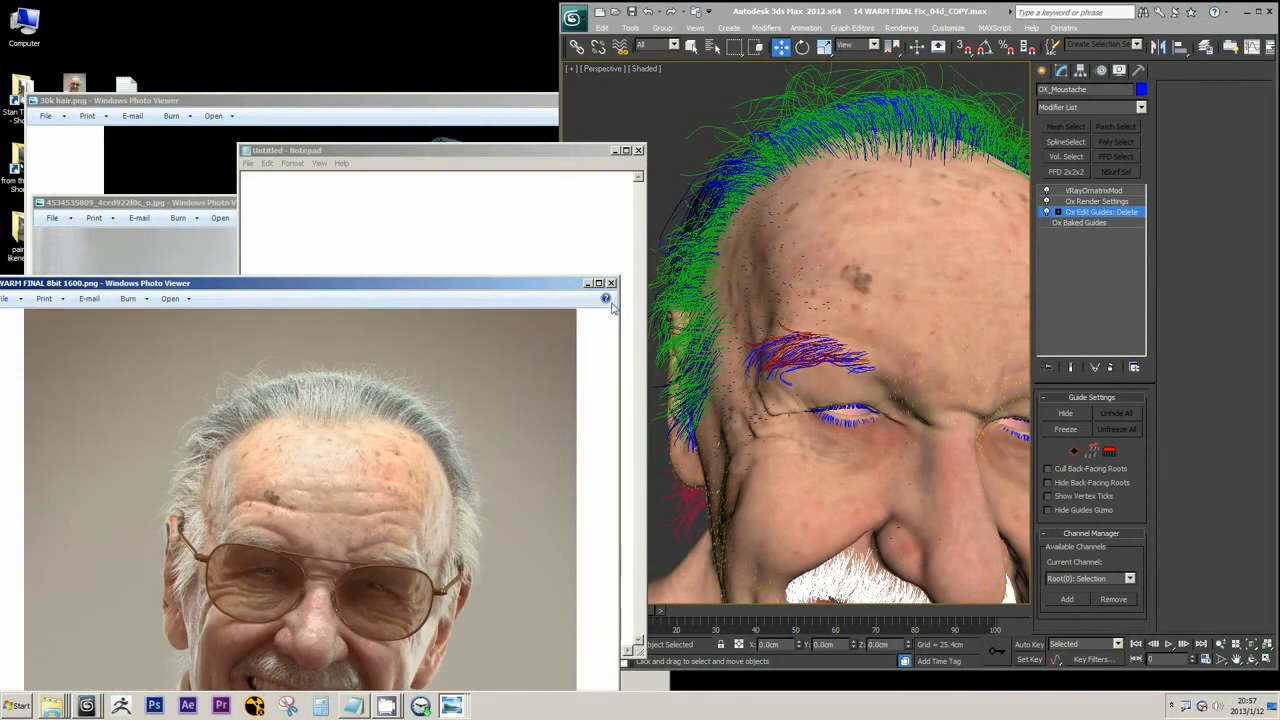
Step: Close the blank Notepad, open Notes.txt, and highlight the end of the Demo Ox basics line
left_click(548, 147)
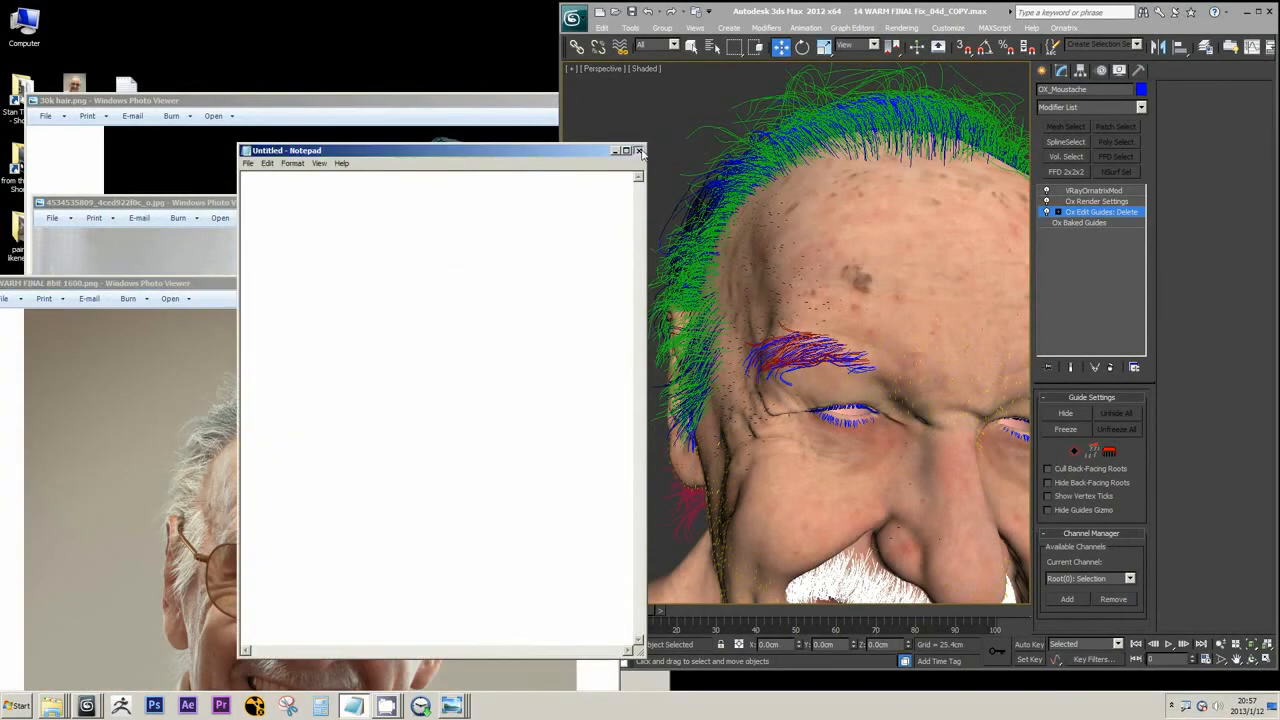
left_click(639, 150)
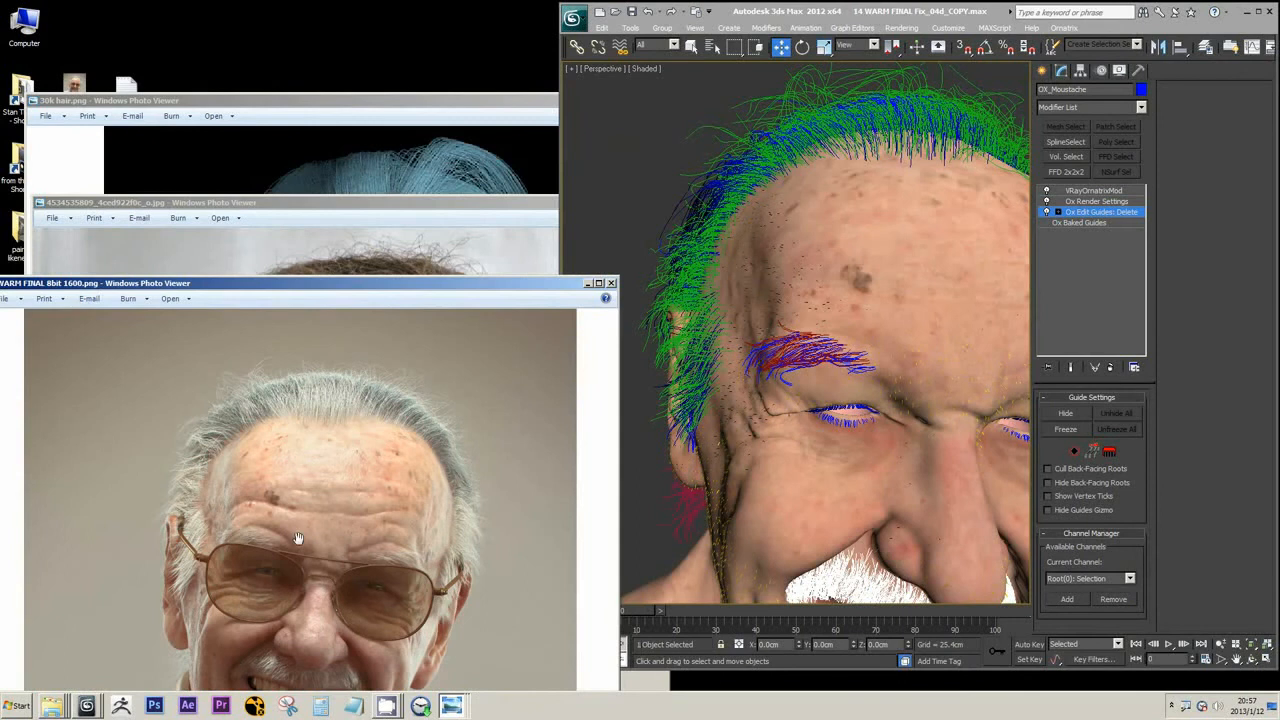
double_click(126, 88)
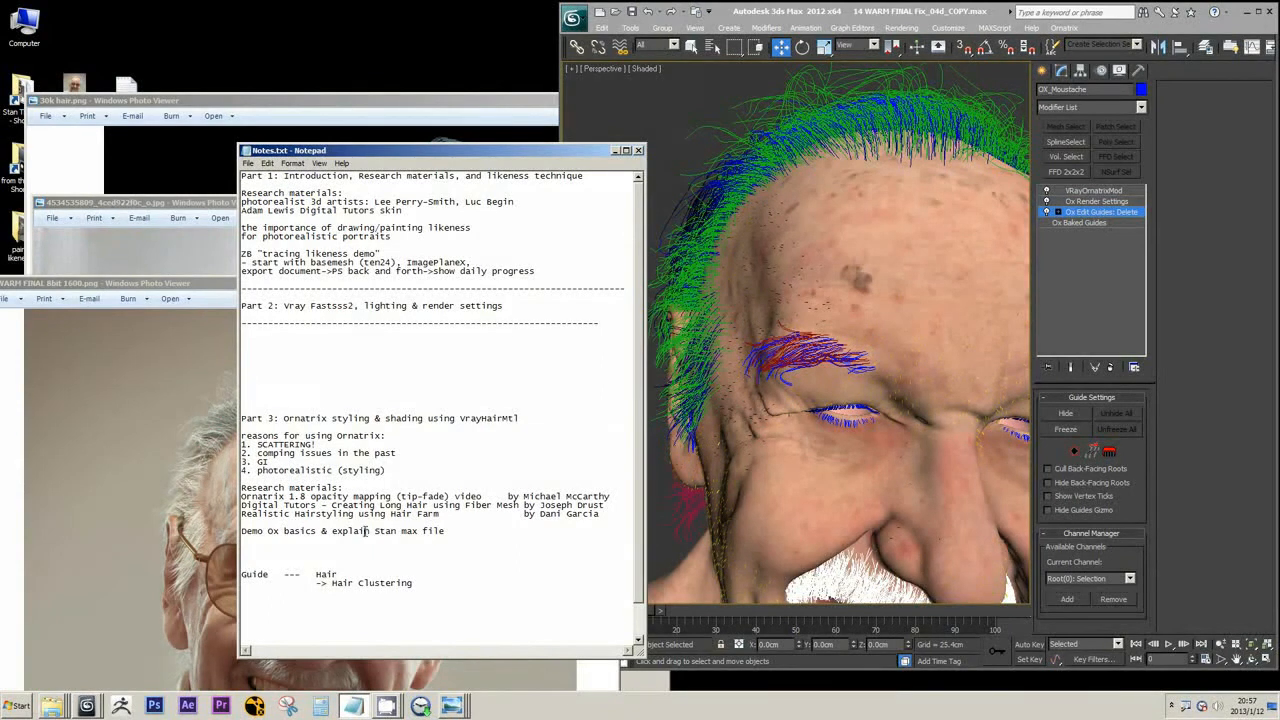
left_click_drag(362, 530, 448, 532)
left_click(461, 532)
Step: Return to 3ds Max, select the OX_CHIN hair on the chin, and isolate it briefly to view its strands
left_click(823, 255)
scroll(755, 300, "down", 5)
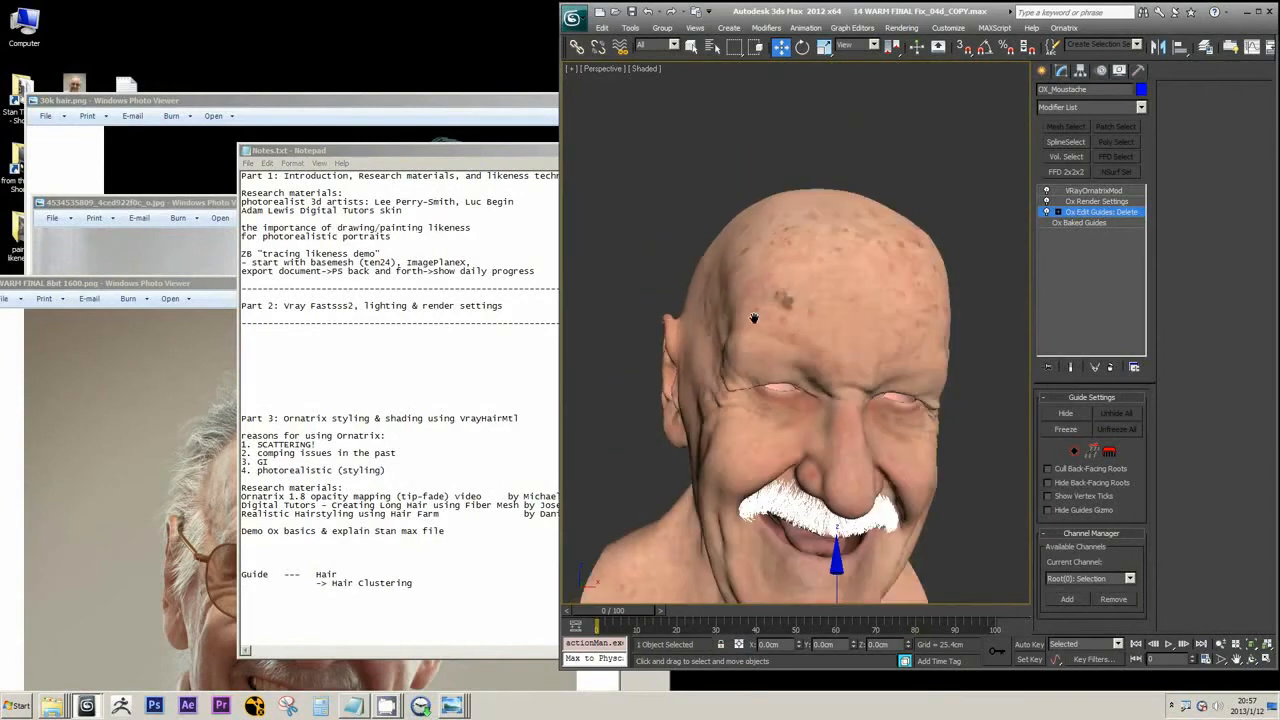
middle_click_drag(771, 323, 831, 333, "alt")
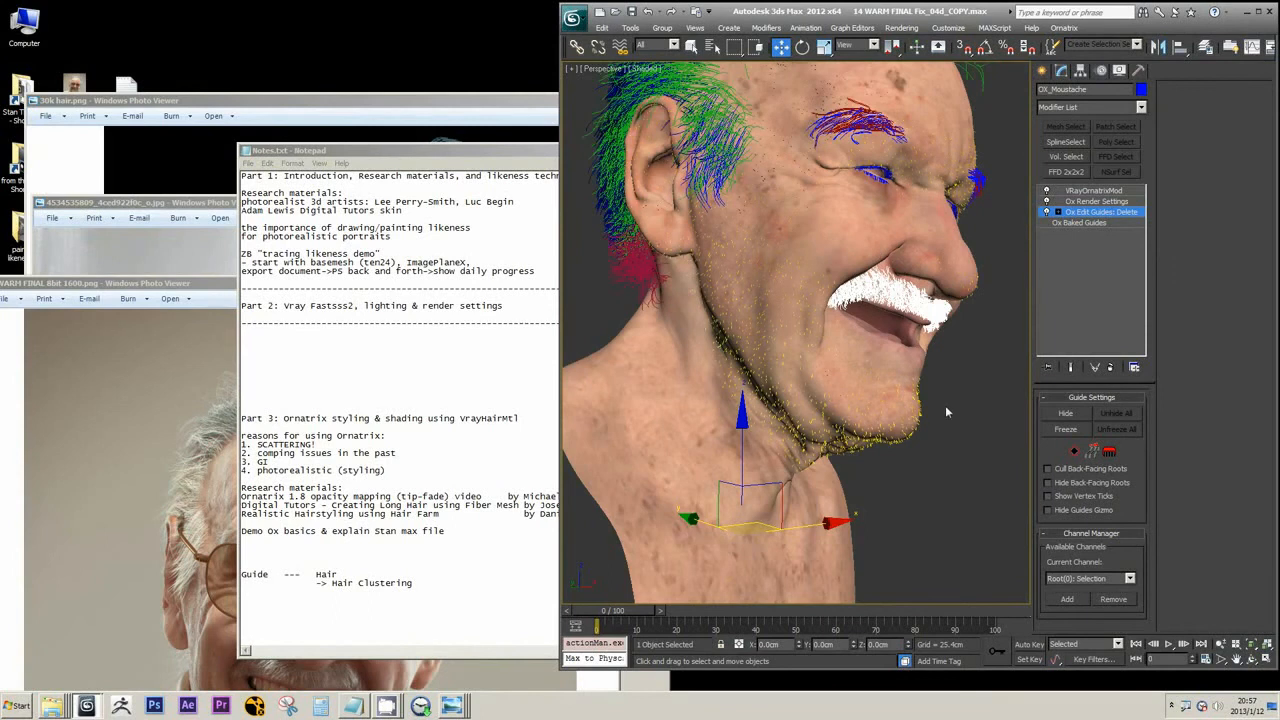
scroll(946, 411, "up", 5)
mouse_move(911, 417)
middle_mouse_down()
mouse_move(726, 323)
mouse_move(880, 331)
mouse_move(910, 416)
middle_mouse_up()
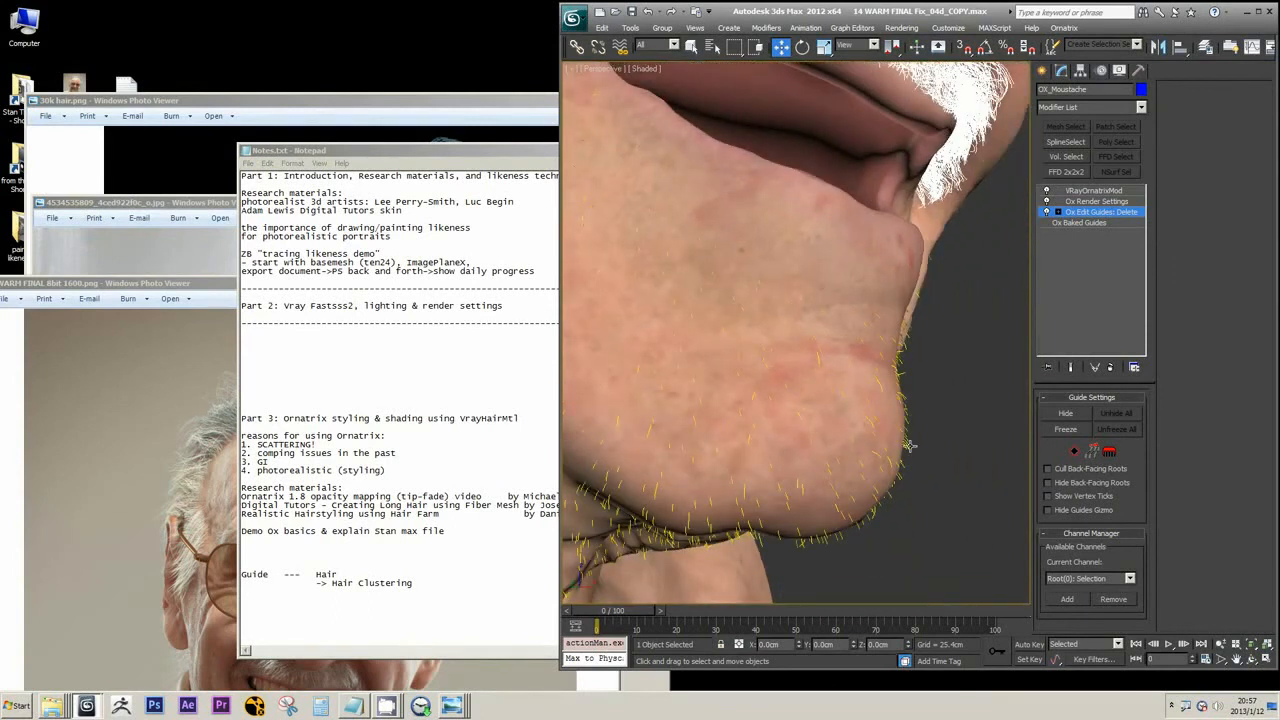
left_click(909, 446)
key("alt+q")
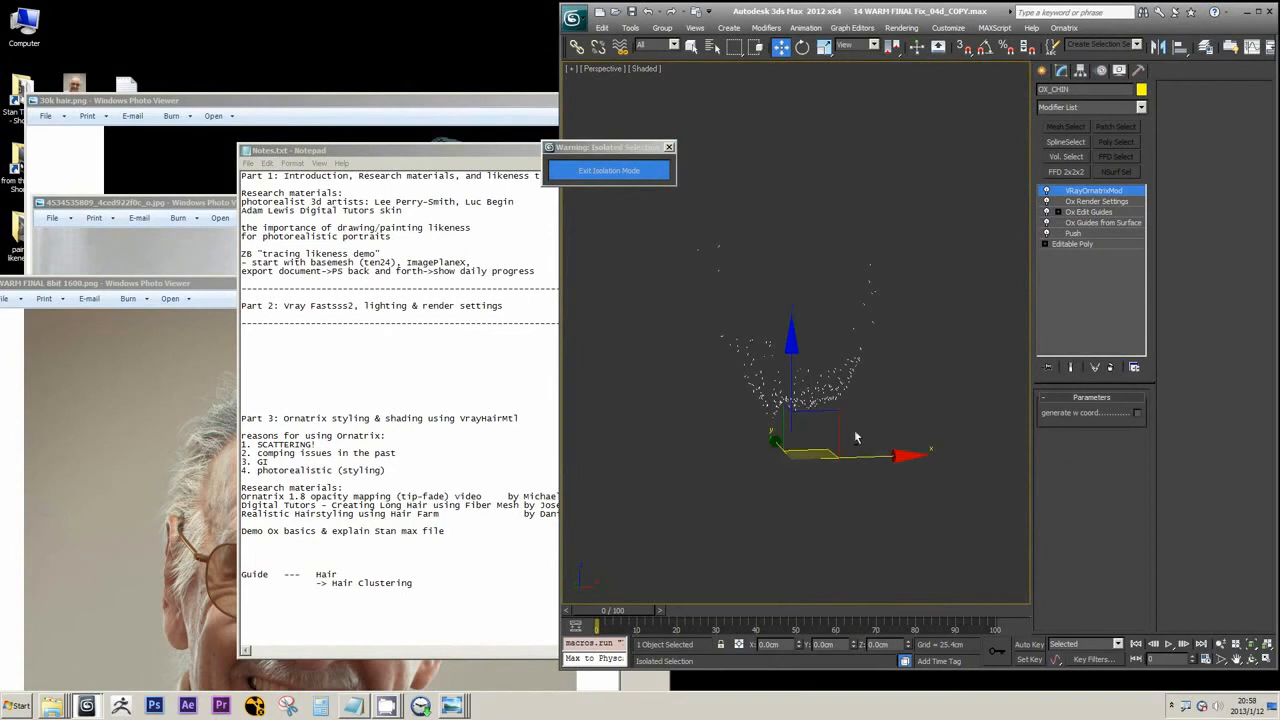
key("alt+q")
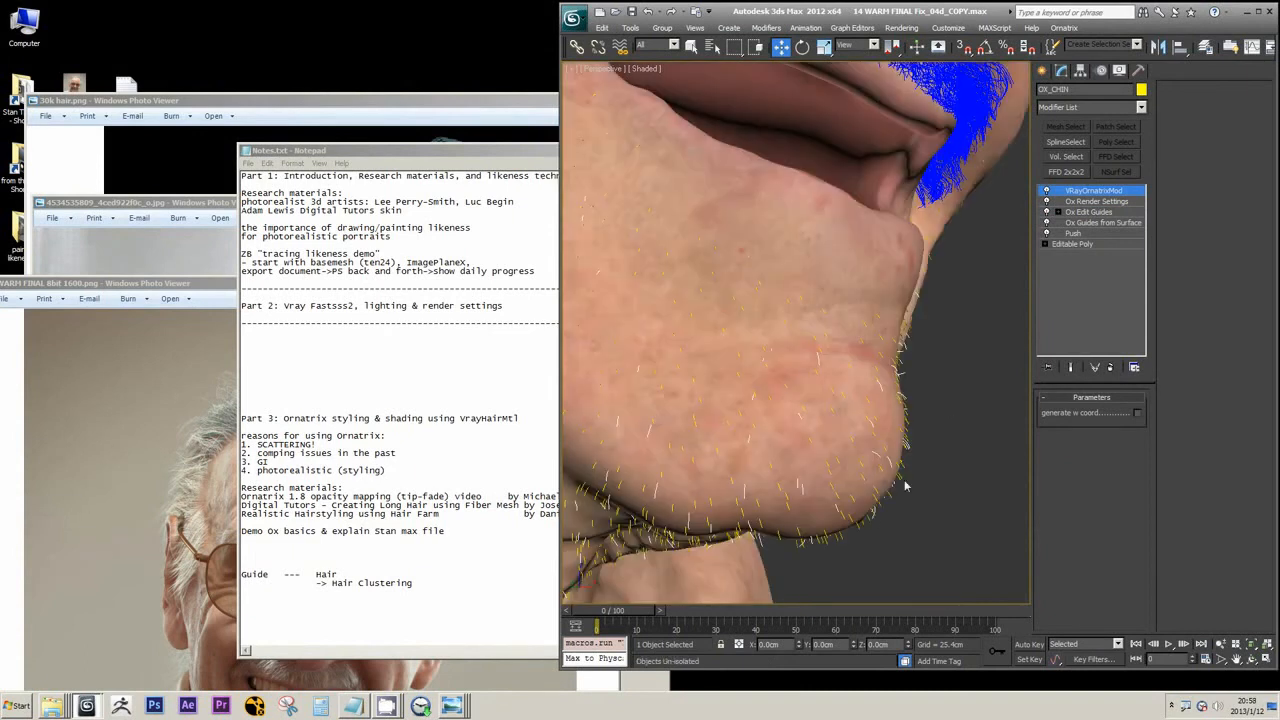
Step: Select OX_FUZZface on the chin, isolate it, and examine the fine facial fuzz up close
left_click(840, 538)
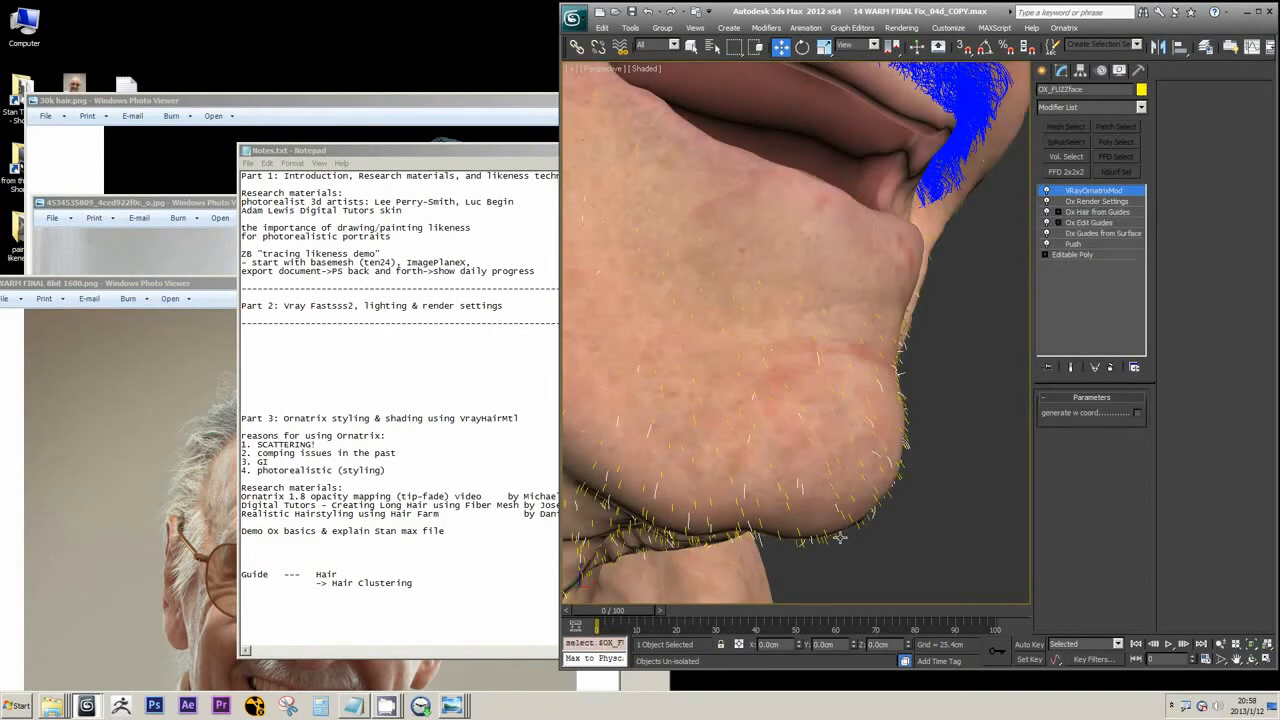
key("alt+q")
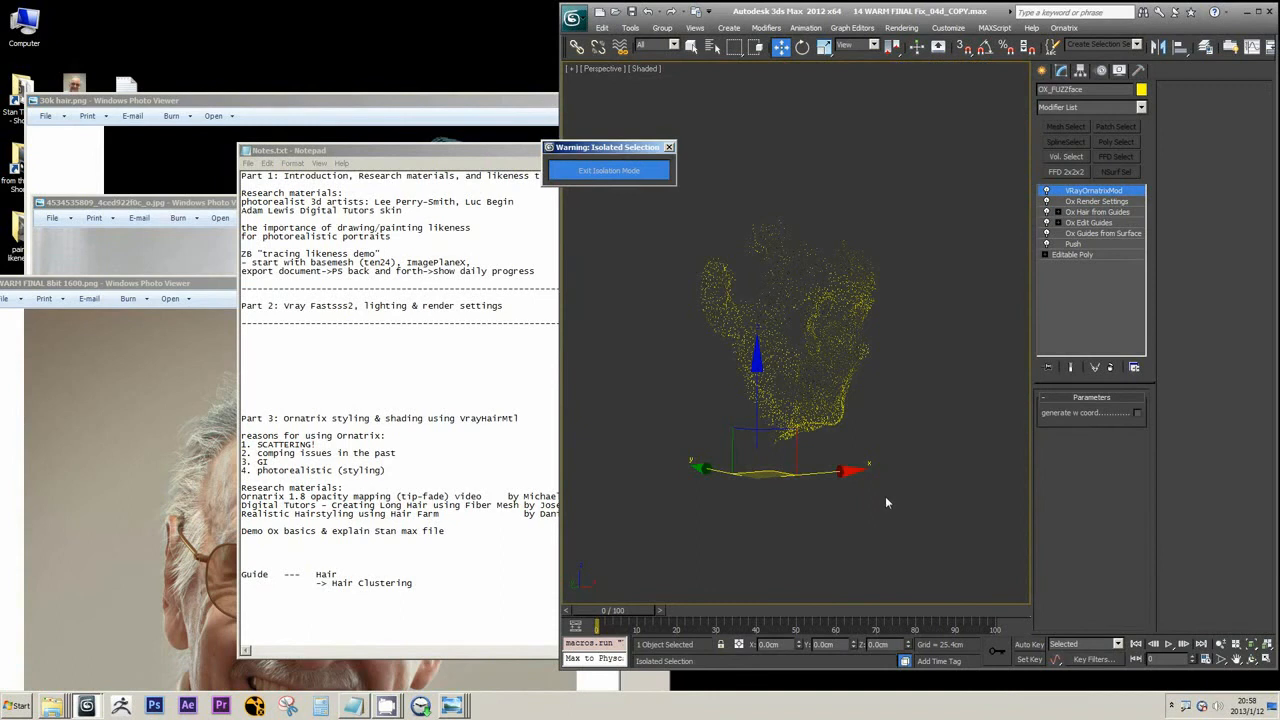
scroll(886, 494, "up", 5)
left_click_drag(854, 488, 957, 347, "alt")
middle_click_drag(957, 347, 912, 372, "alt")
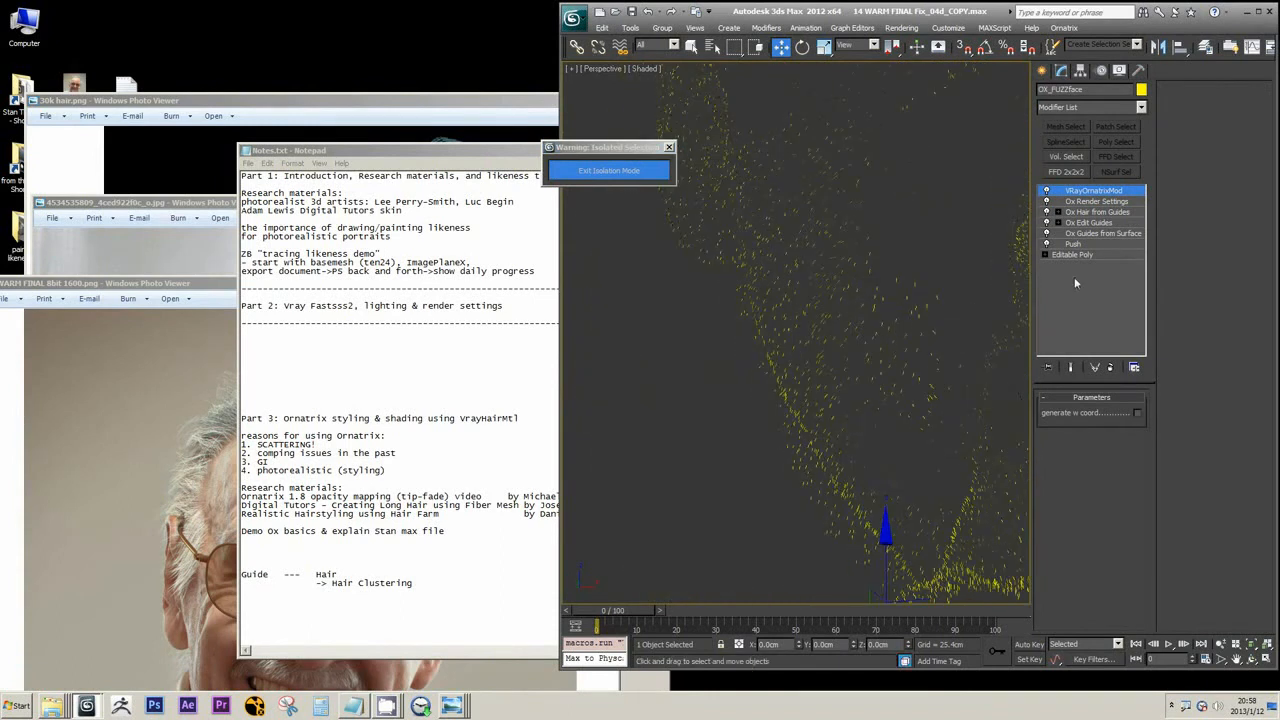
Step: Open OX_FUZZface's Ox Guides from Surface modifier and inspect its root count, distribution map and guide distribution
left_click(1100, 234)
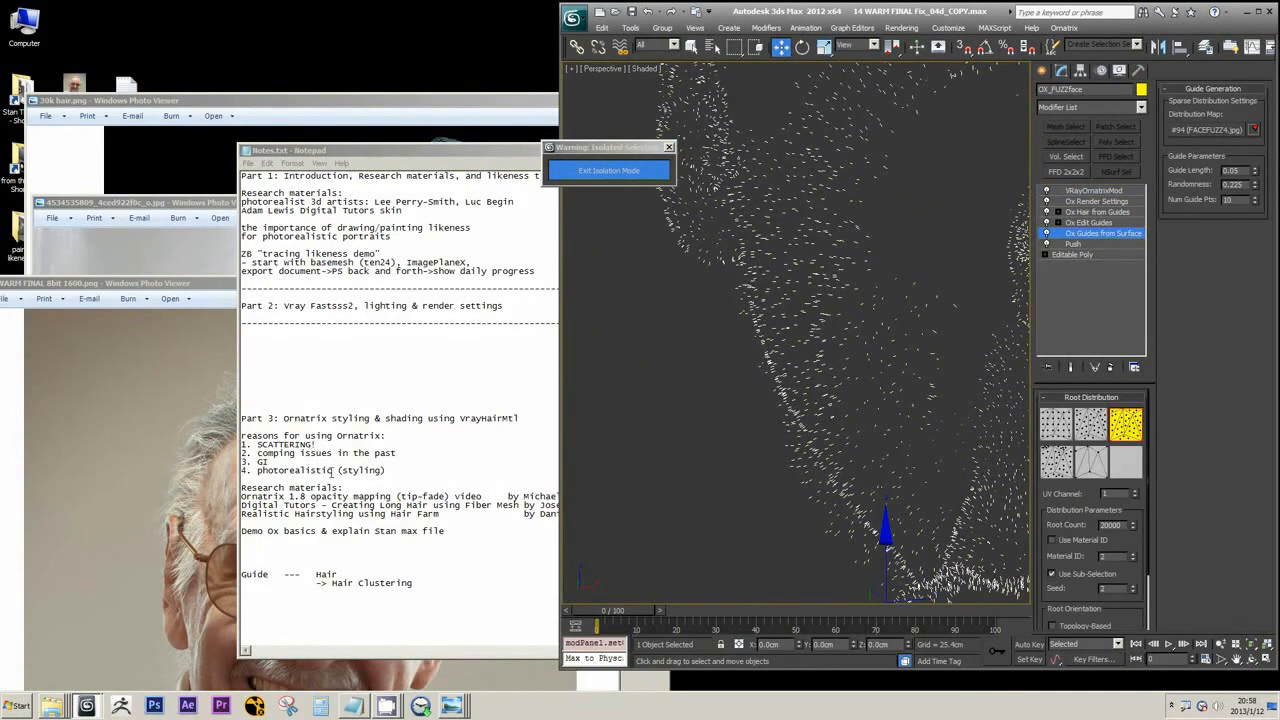
left_click(365, 366)
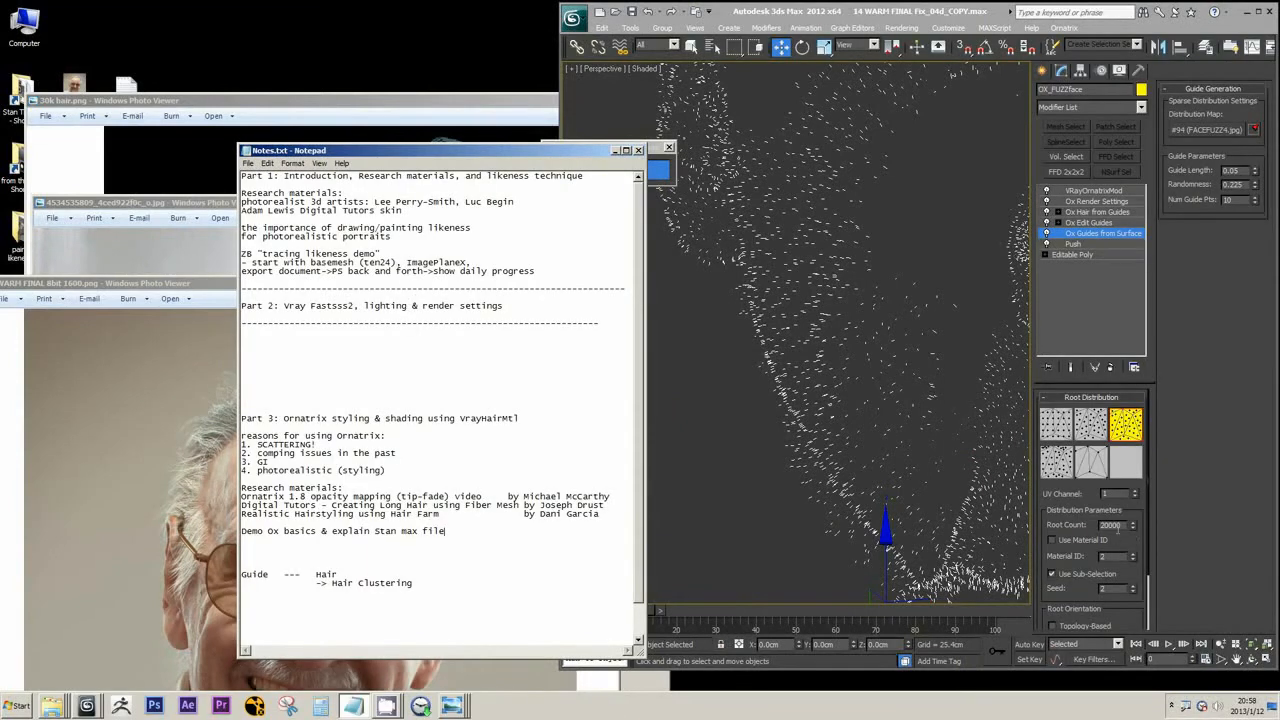
left_click(1112, 525)
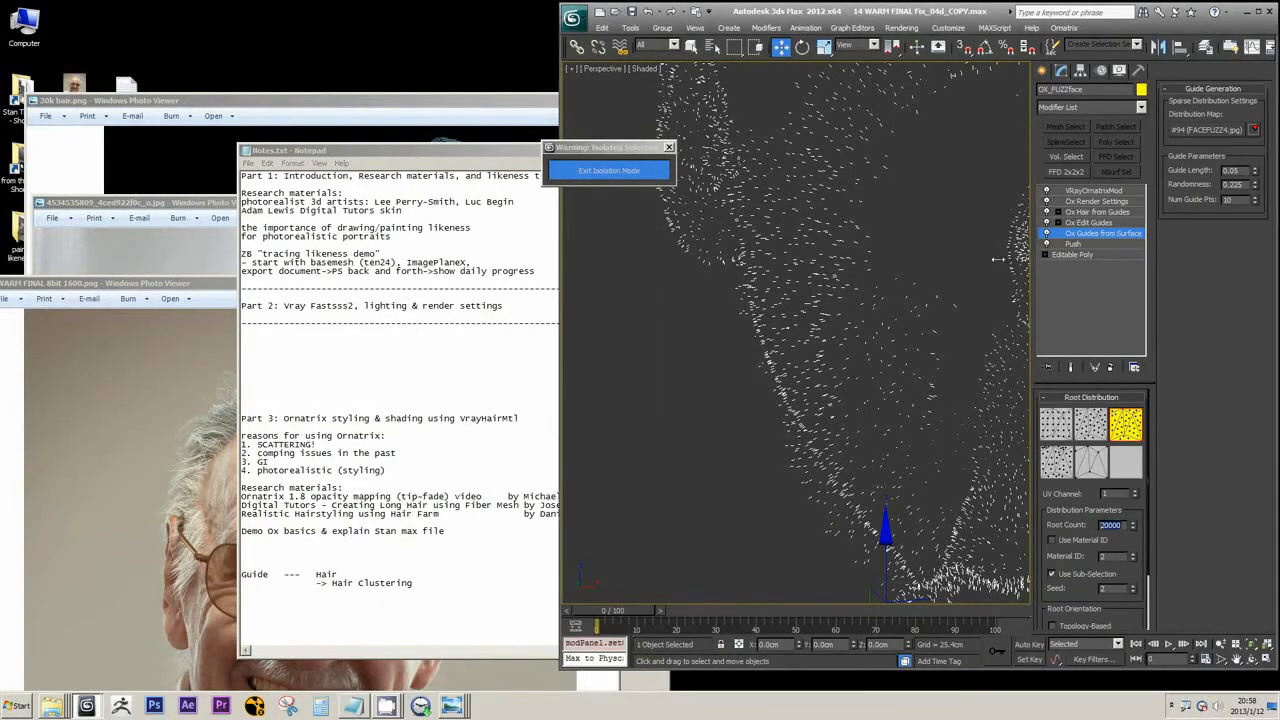
scroll(826, 303, "down", 5)
scroll(840, 363, "up", 3)
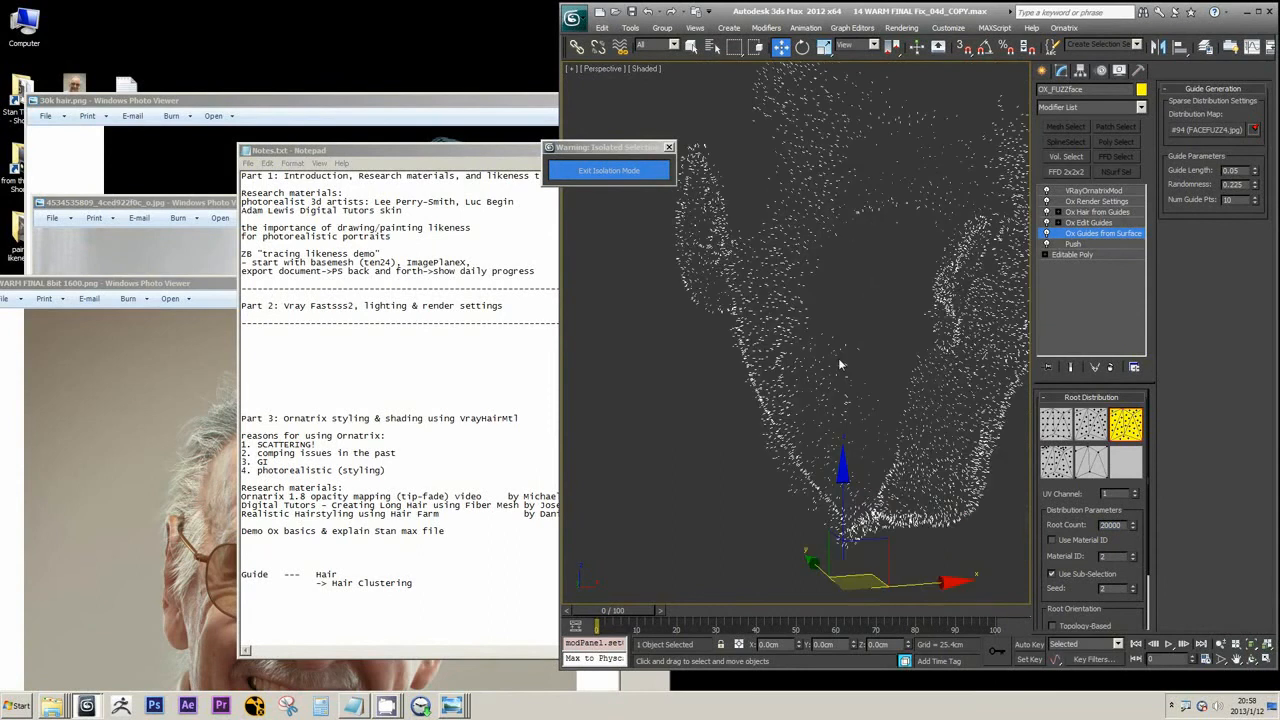
scroll(886, 290, "up", 2)
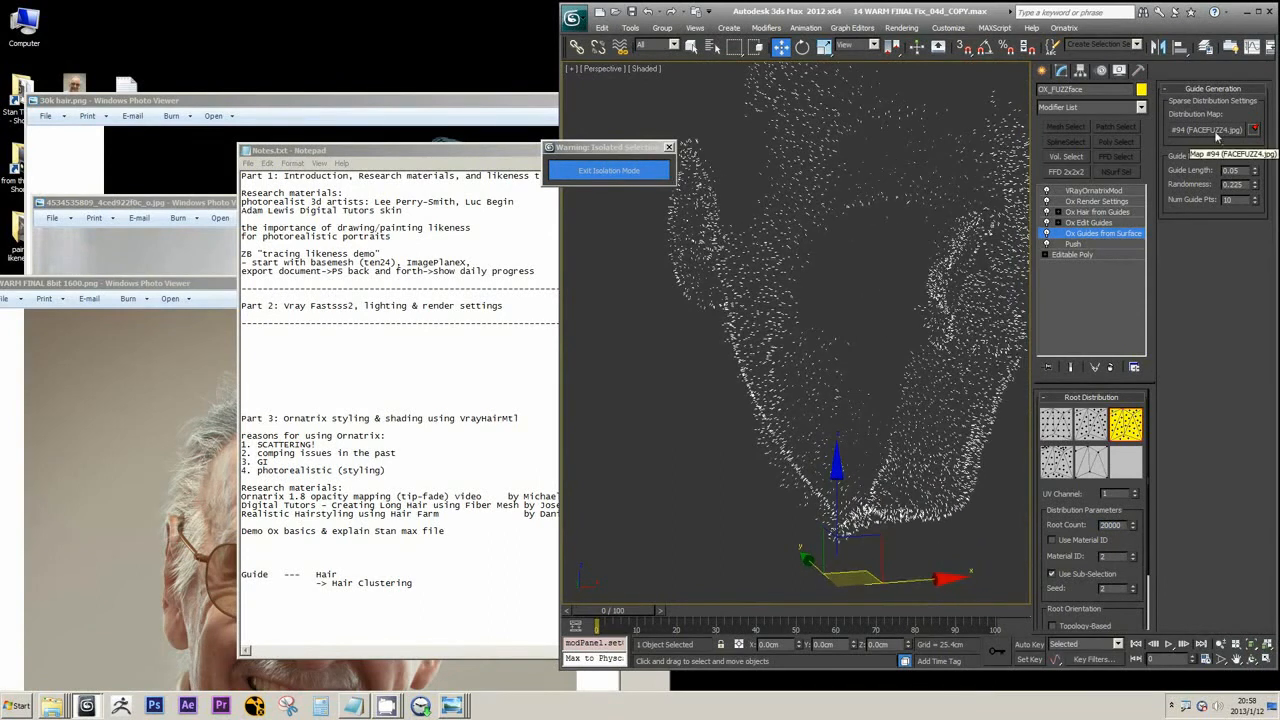
Step: Inspect OX_FUZZface's Ox Edit Guides modifier with its guides up close, and open its Ox Hair from Guides settings
left_click(1097, 223)
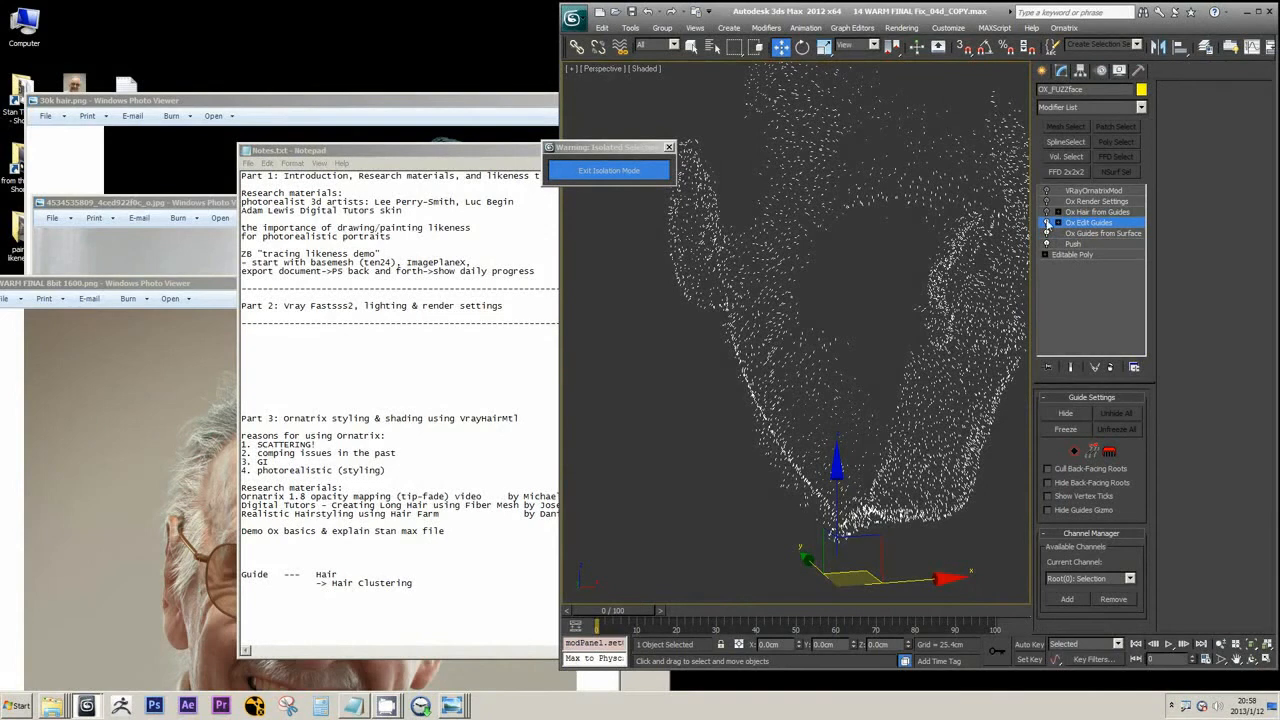
middle_click_drag(801, 250, 799, 291)
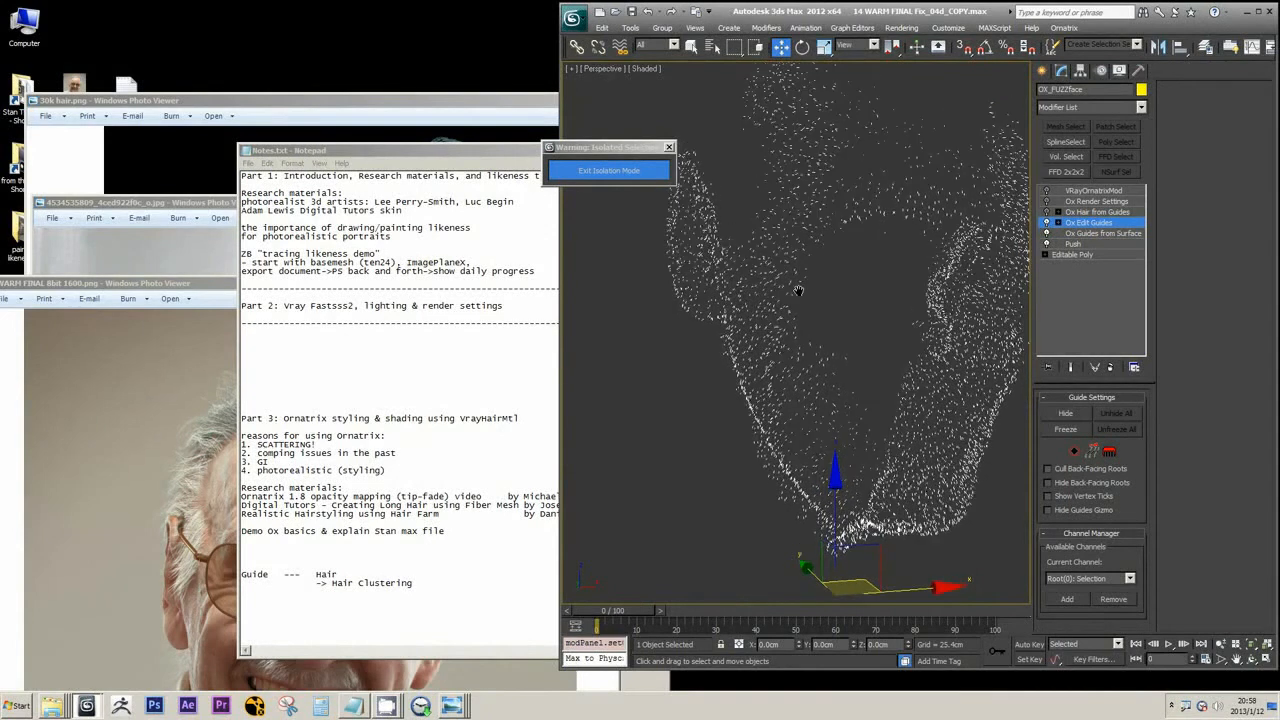
scroll(799, 291, "up", 5)
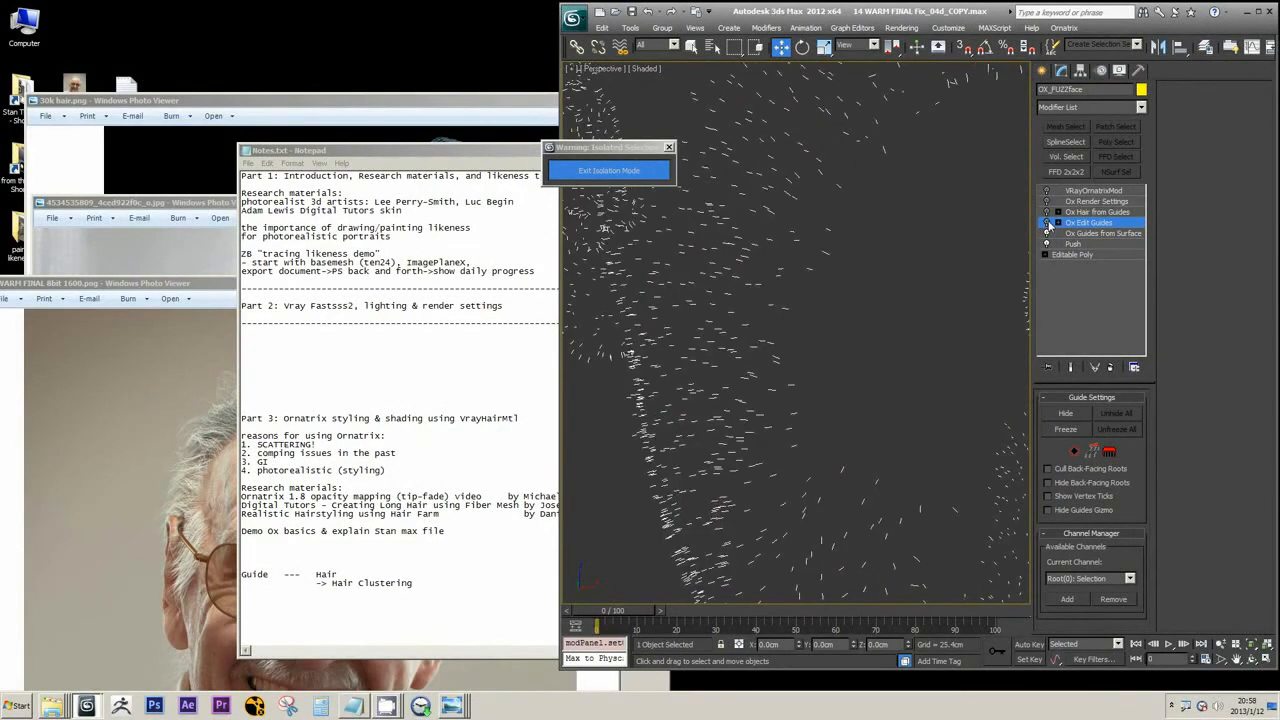
scroll(862, 355, "down", 5)
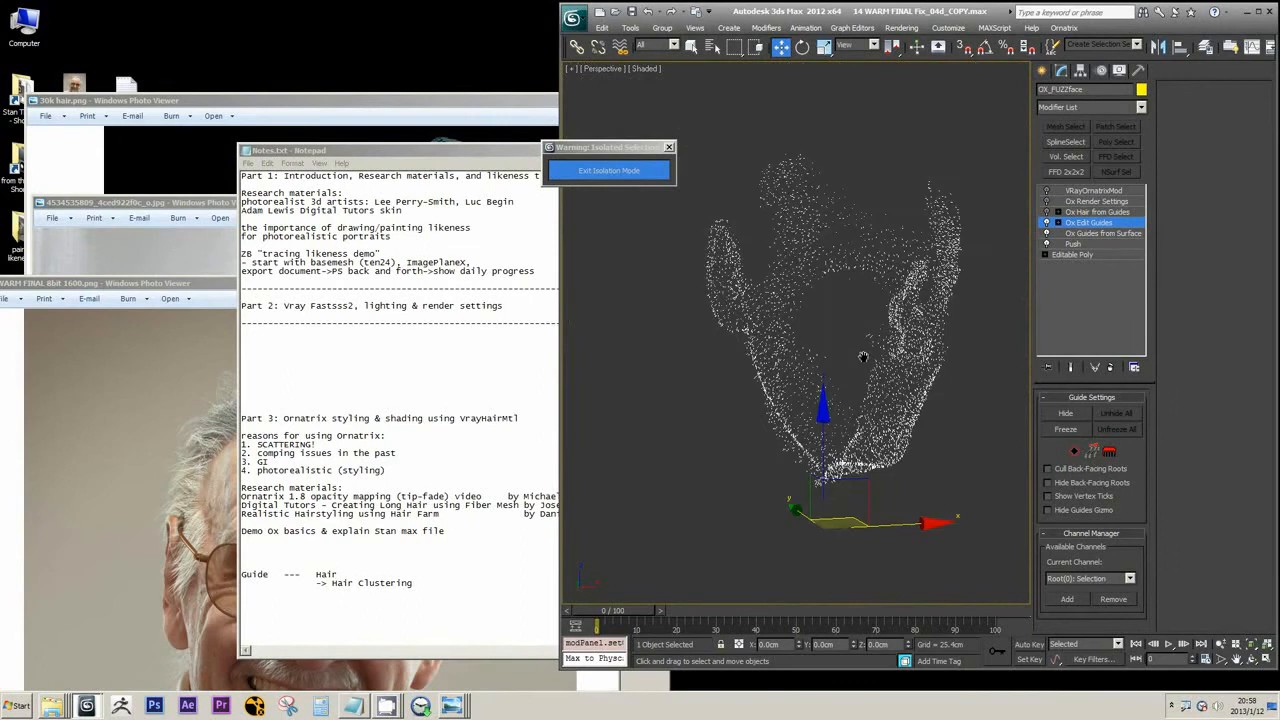
scroll(863, 357, "up", 3)
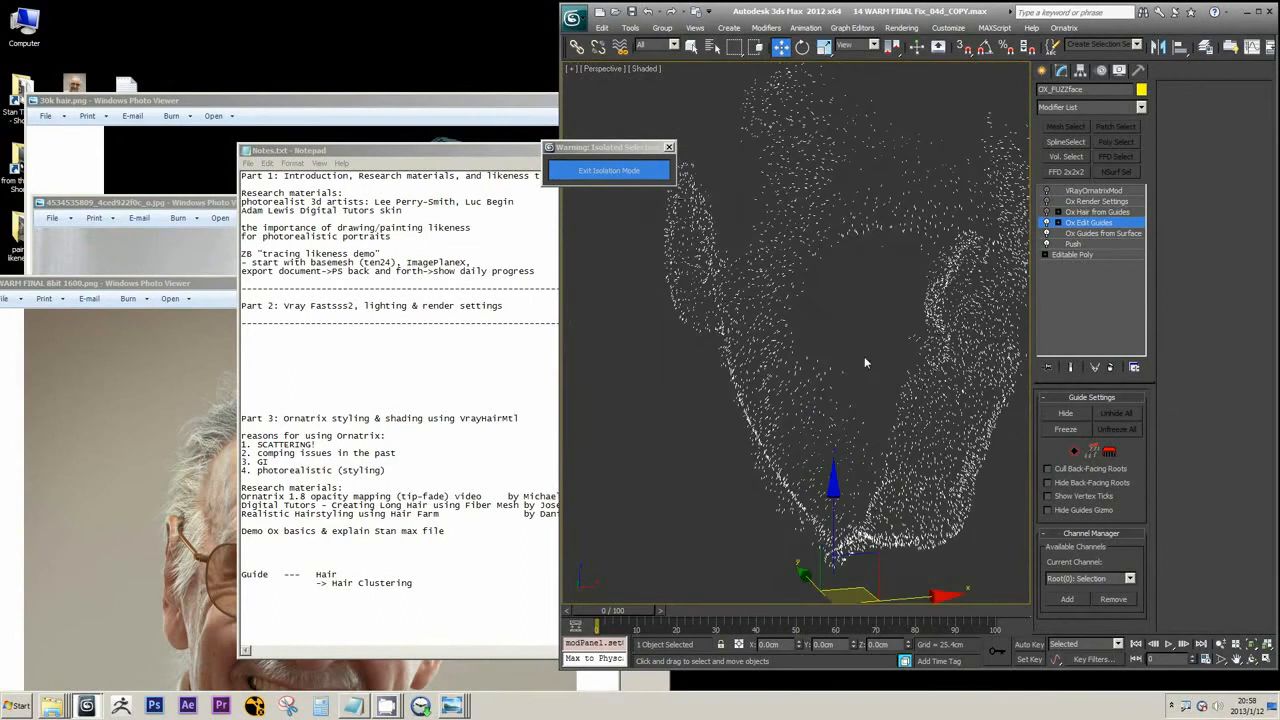
left_click(1098, 212)
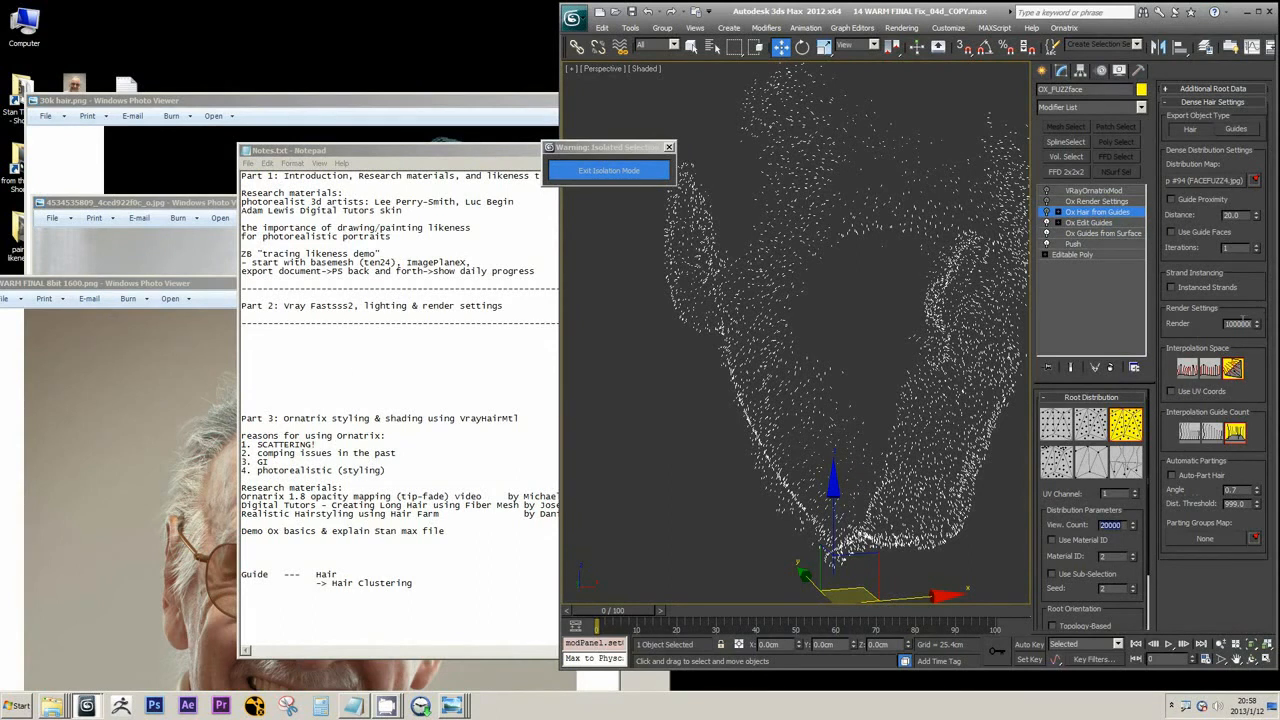
Step: Sketch red annotations over Notes.txt showing 20k guides leading to 1M hairs and 200 to 100K, and clear them
left_click(352, 358)
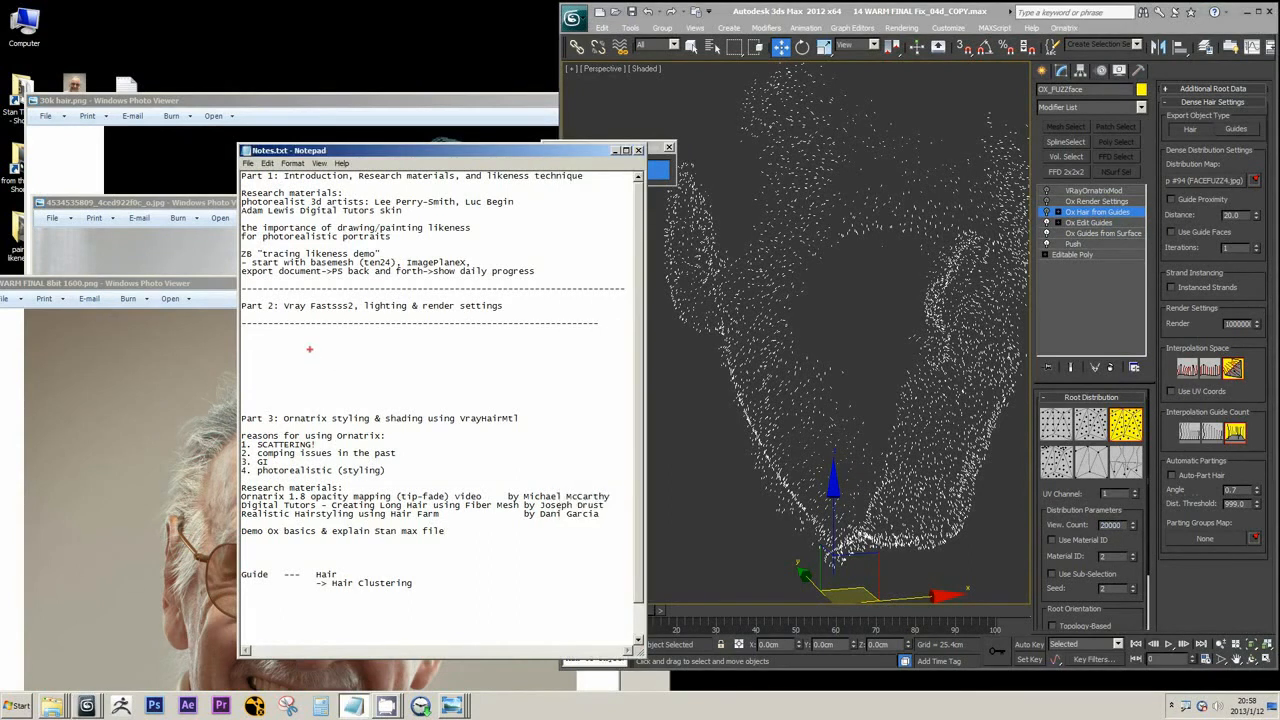
mouse_move(309, 349)
left_mouse_down()
mouse_move(486, 350)
mouse_move(544, 364)
left_mouse_up()
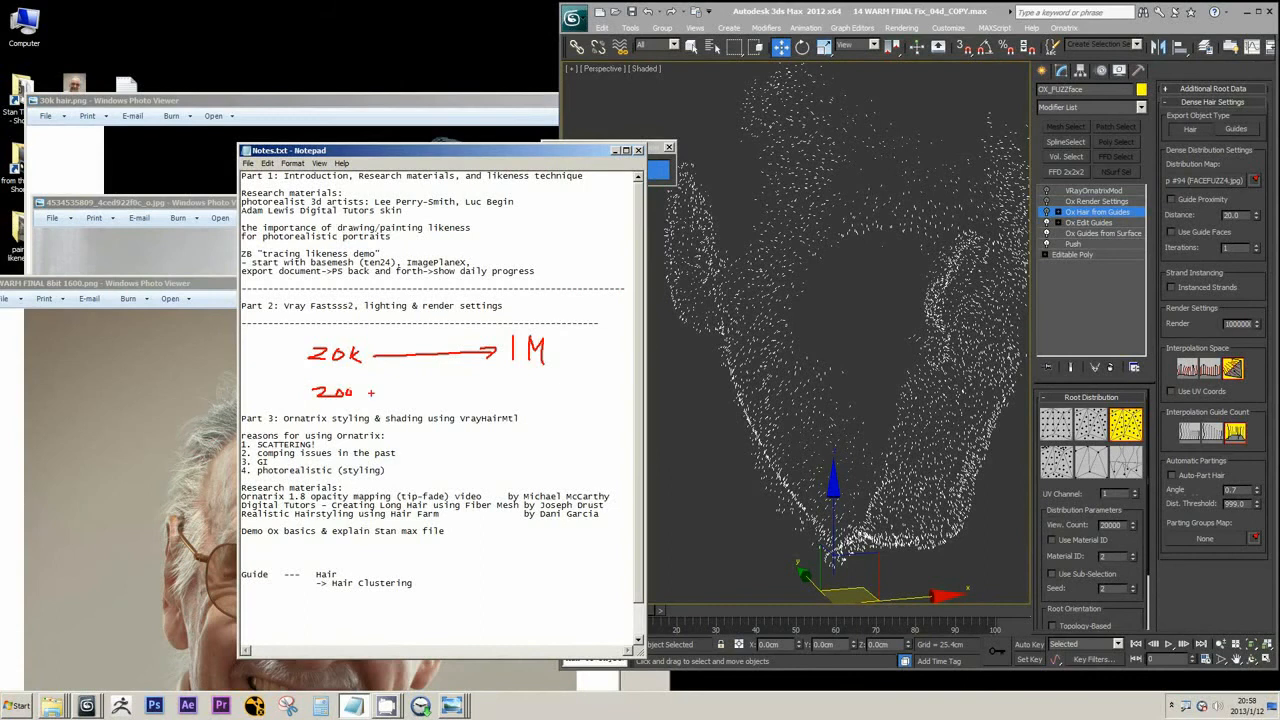
mouse_move(371, 393)
left_mouse_down()
mouse_move(482, 390)
mouse_move(474, 398)
left_mouse_up()
left_click_drag(528, 395, 555, 404)
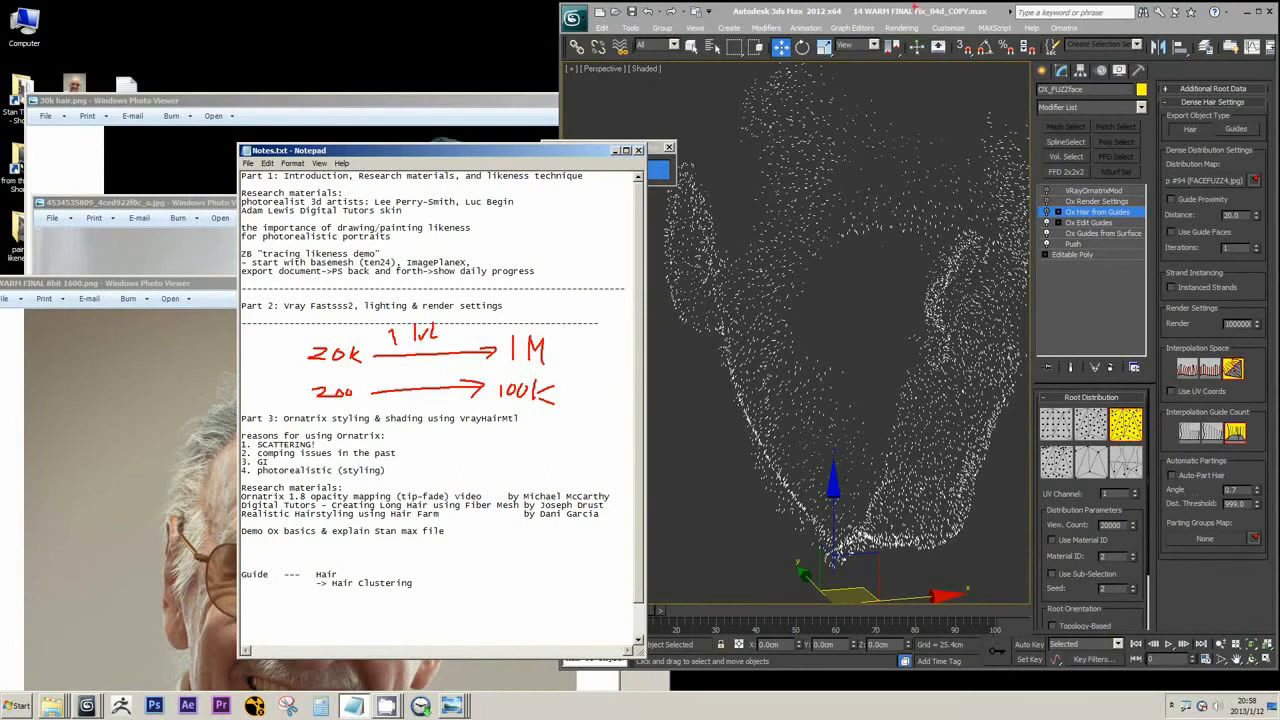
key("Escape")
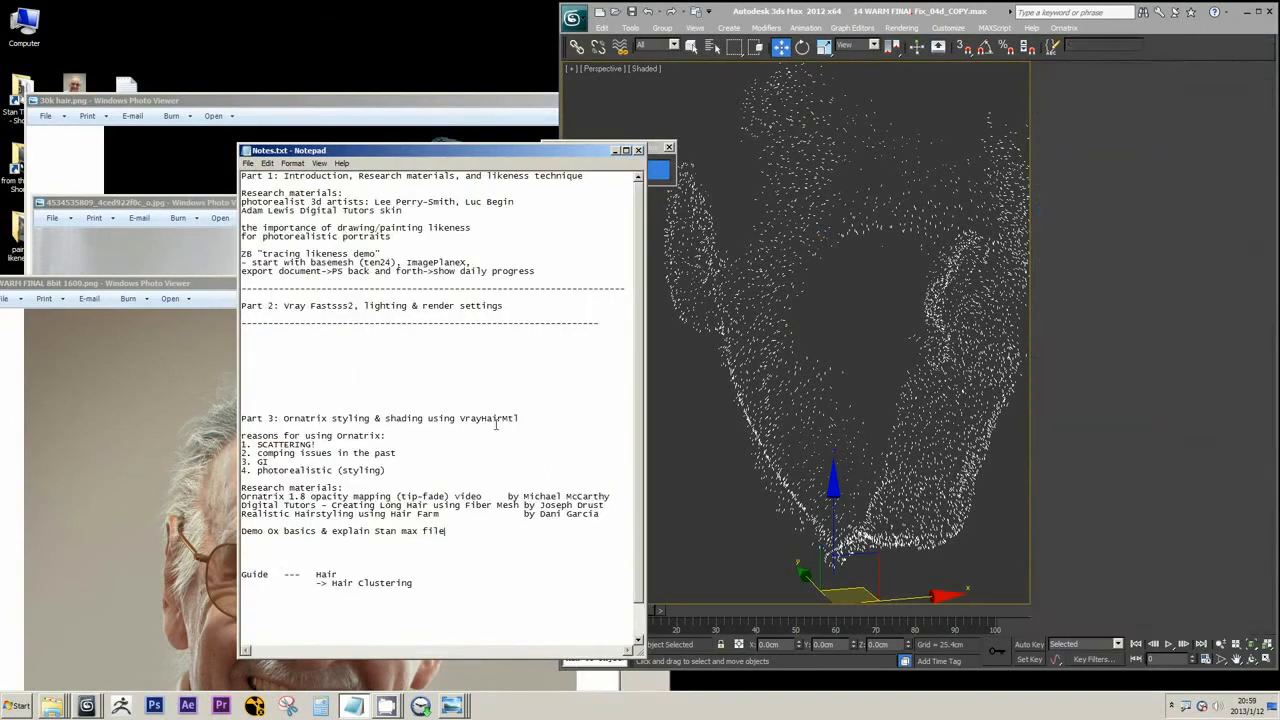
Step: Return to 3ds Max and examine the isolated face fuzz strands along the jaw and ear from several angles
mouse_move(693, 382)
middle_mouse_down()
mouse_move(831, 386)
mouse_move(812, 392)
mouse_move(835, 403)
middle_mouse_up()
scroll(834, 401, "up", 6)
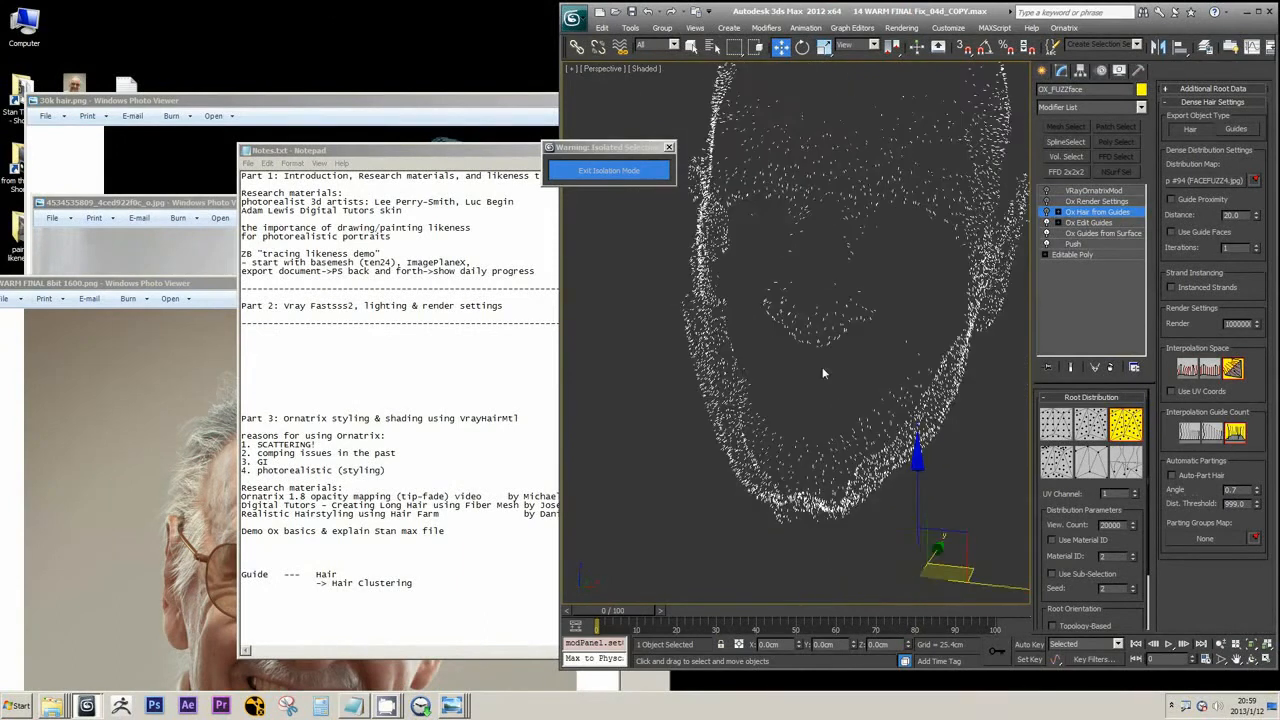
scroll(758, 326, "up", 1)
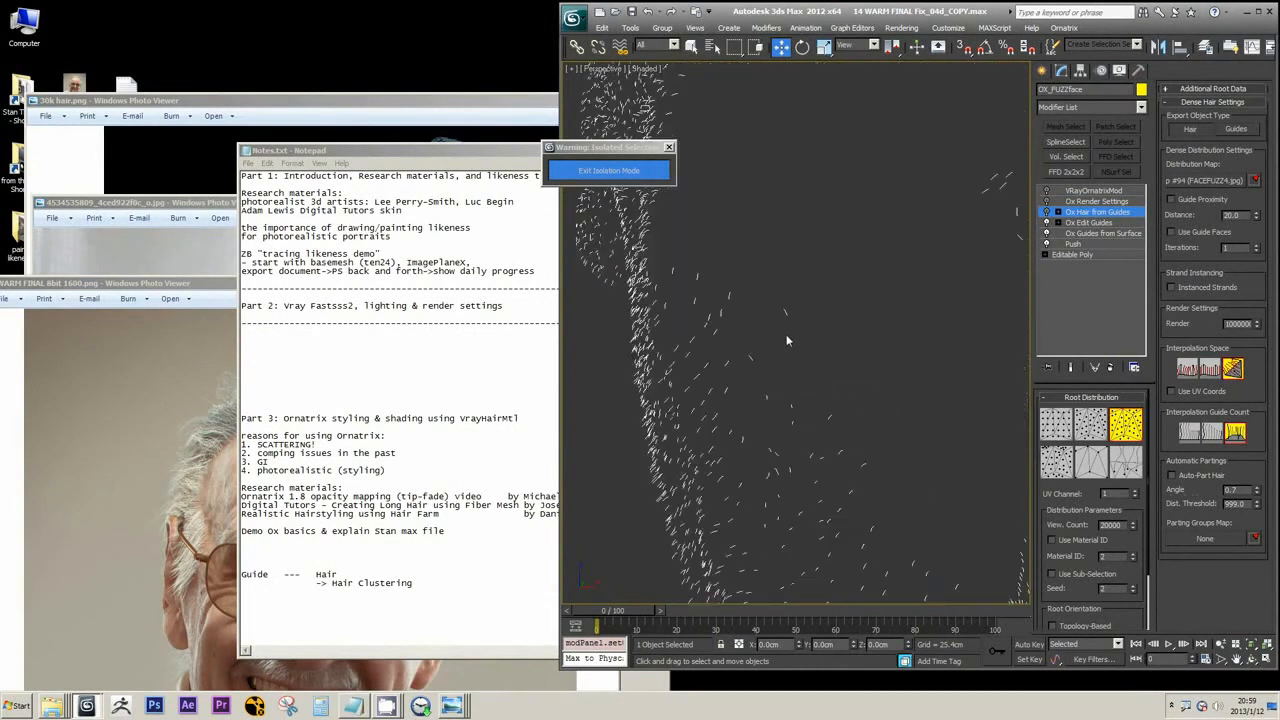
scroll(728, 431, "down", 4)
middle_click_drag(834, 386, 778, 254, "alt")
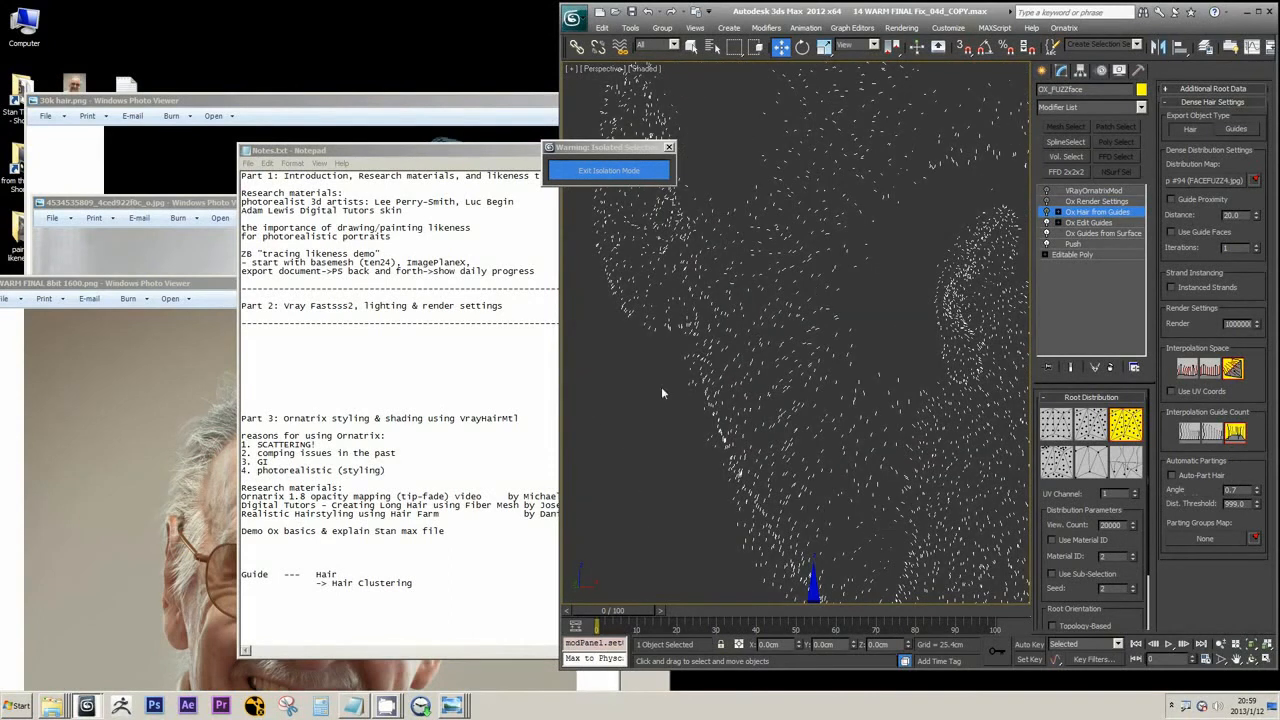
middle_click_drag(820, 429, 766, 334, "alt")
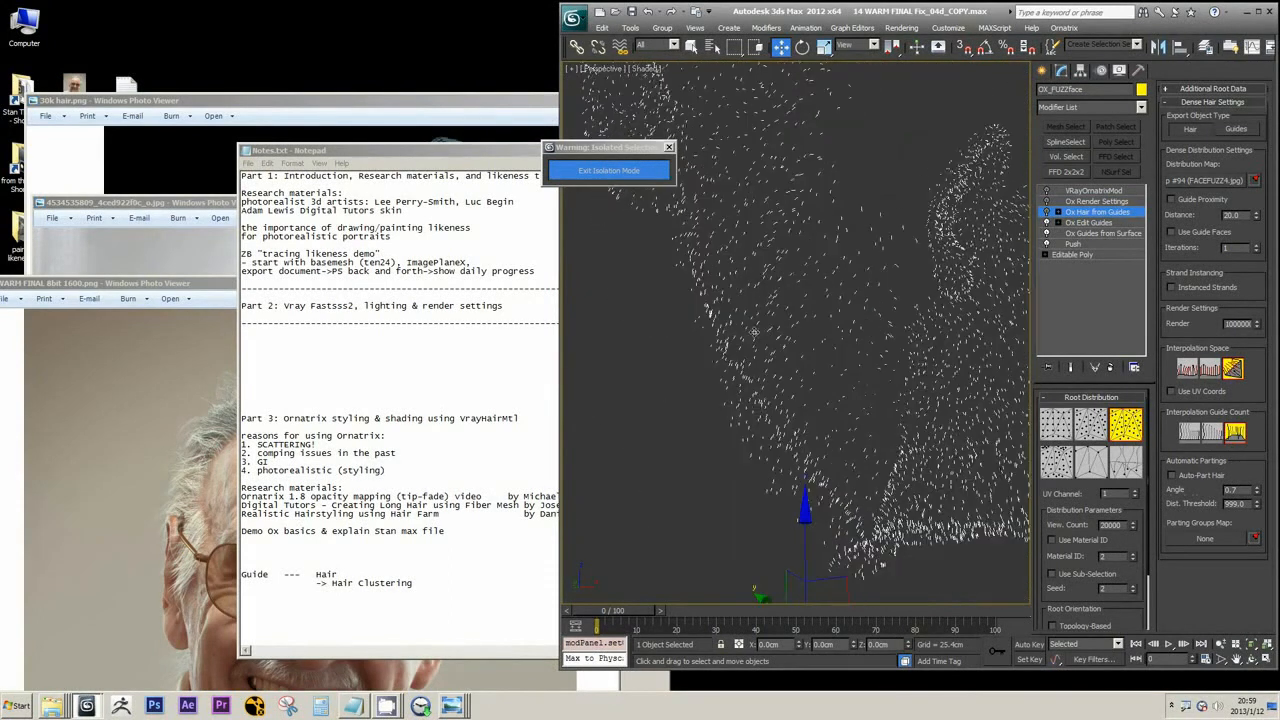
Step: Exit isolation and examine the face fuzz on the skin around the chin, ear and moustache
left_click(636, 178)
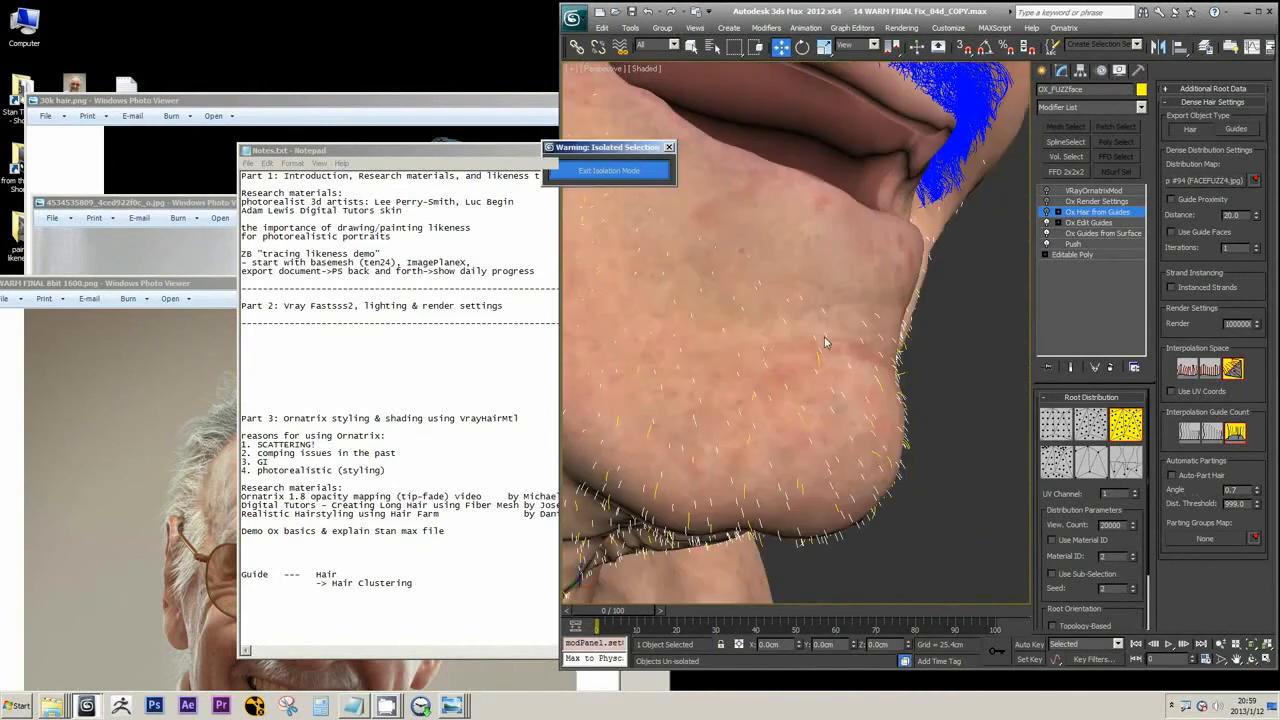
middle_click_drag(858, 353, 735, 300, "alt")
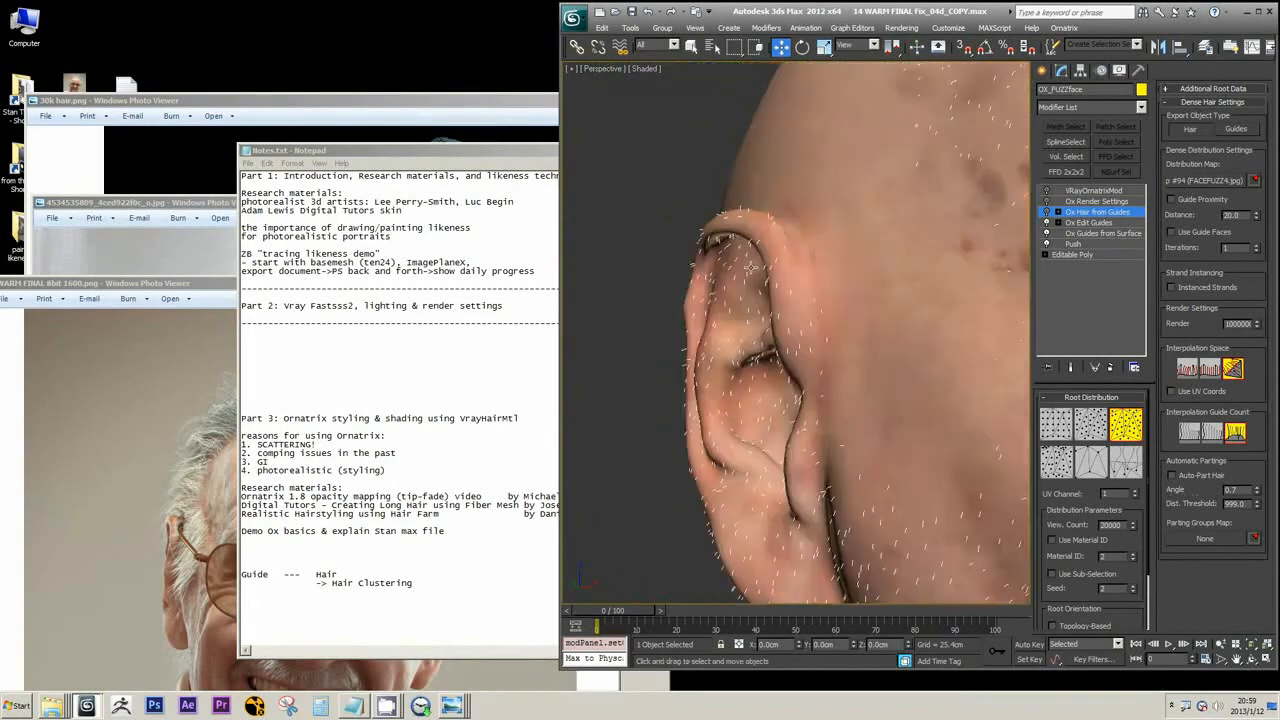
scroll(760, 330, "down", 5)
middle_click_drag(850, 400, 800, 400, "alt")
middle_click_drag(800, 400, 872, 312)
scroll(781, 258, "up", 5)
middle_click_drag(750, 279, 727, 301, "alt")
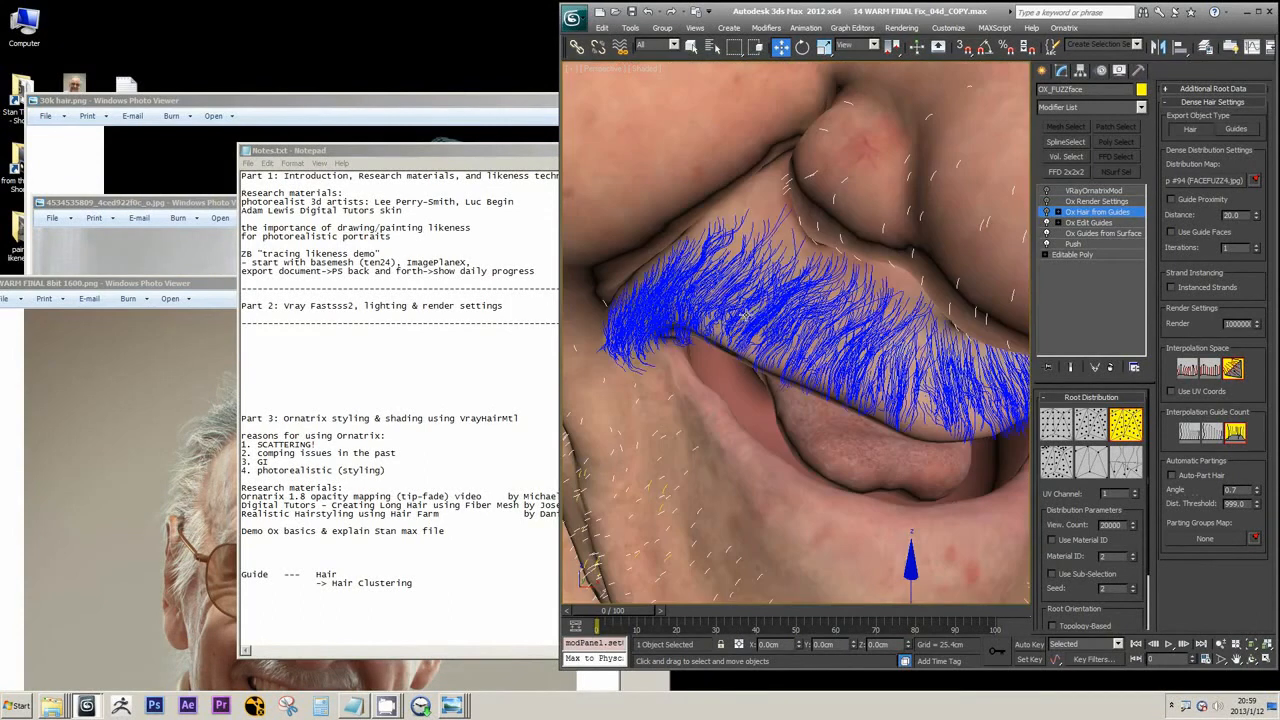
Step: Frame the whole bust and review all hair objects on the head from the front and three-quarter side
key("z")
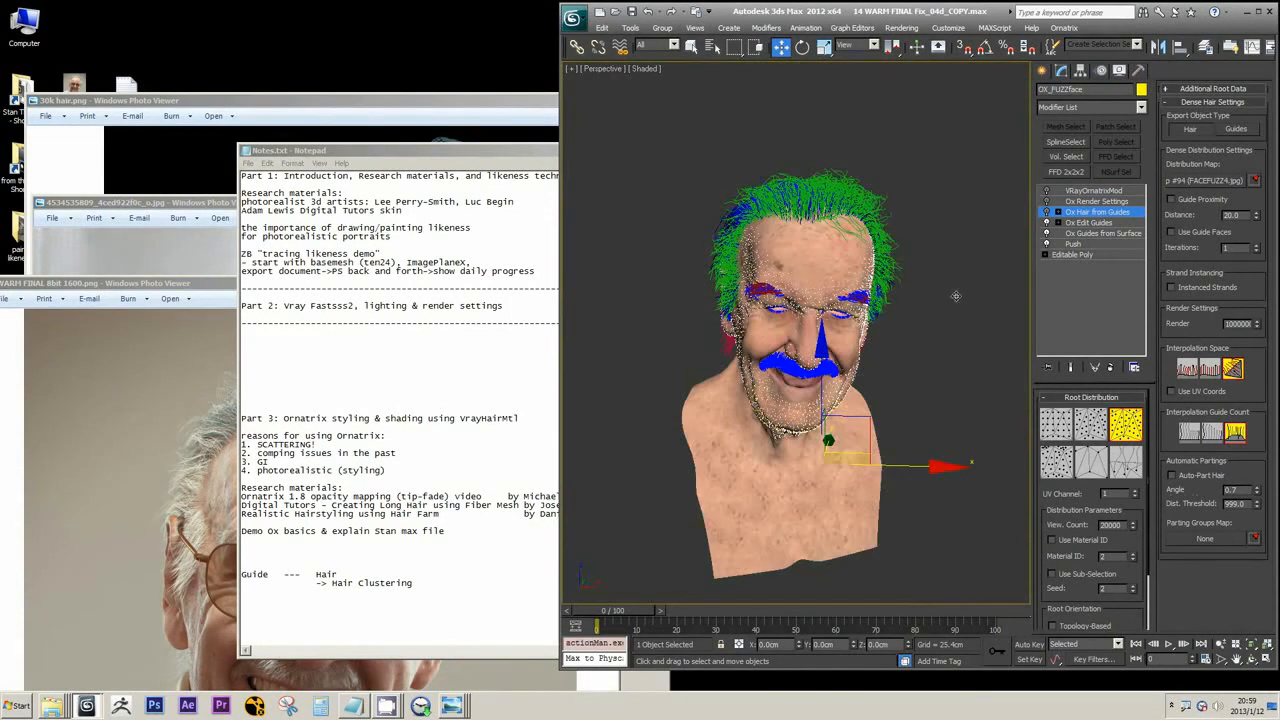
scroll(799, 327, "up", 2)
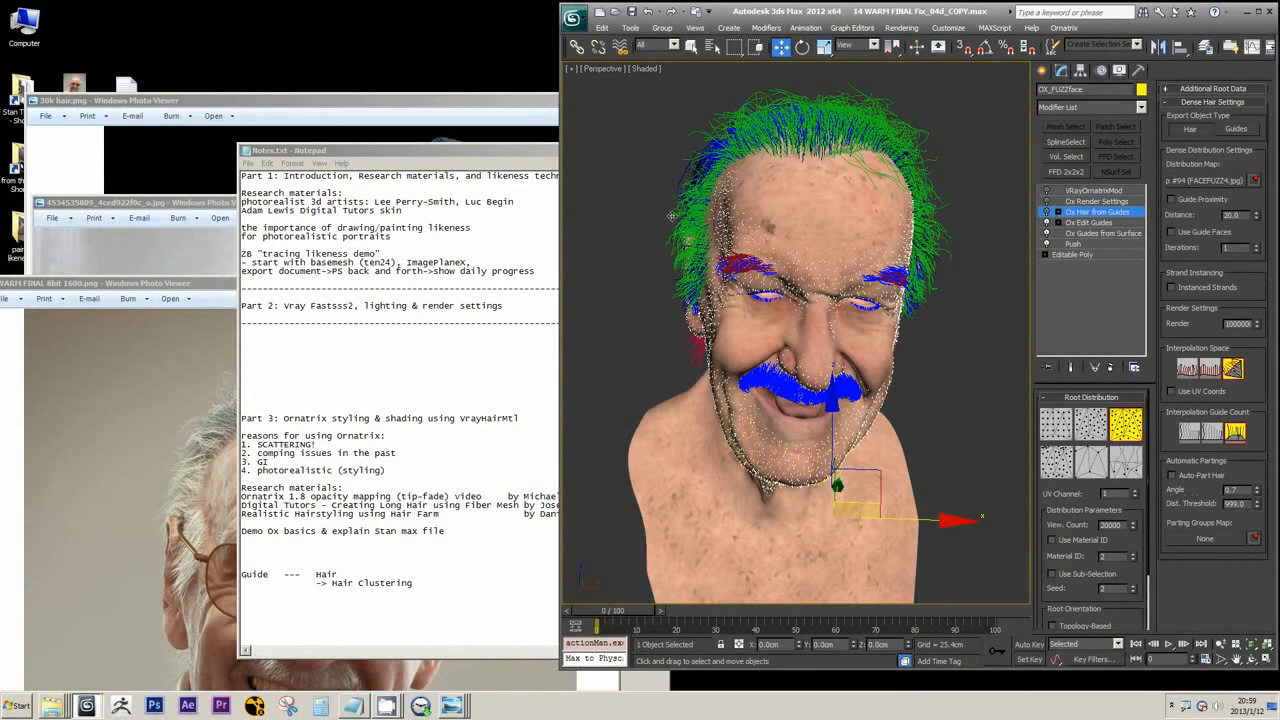
middle_click_drag(830, 131, 890, 222)
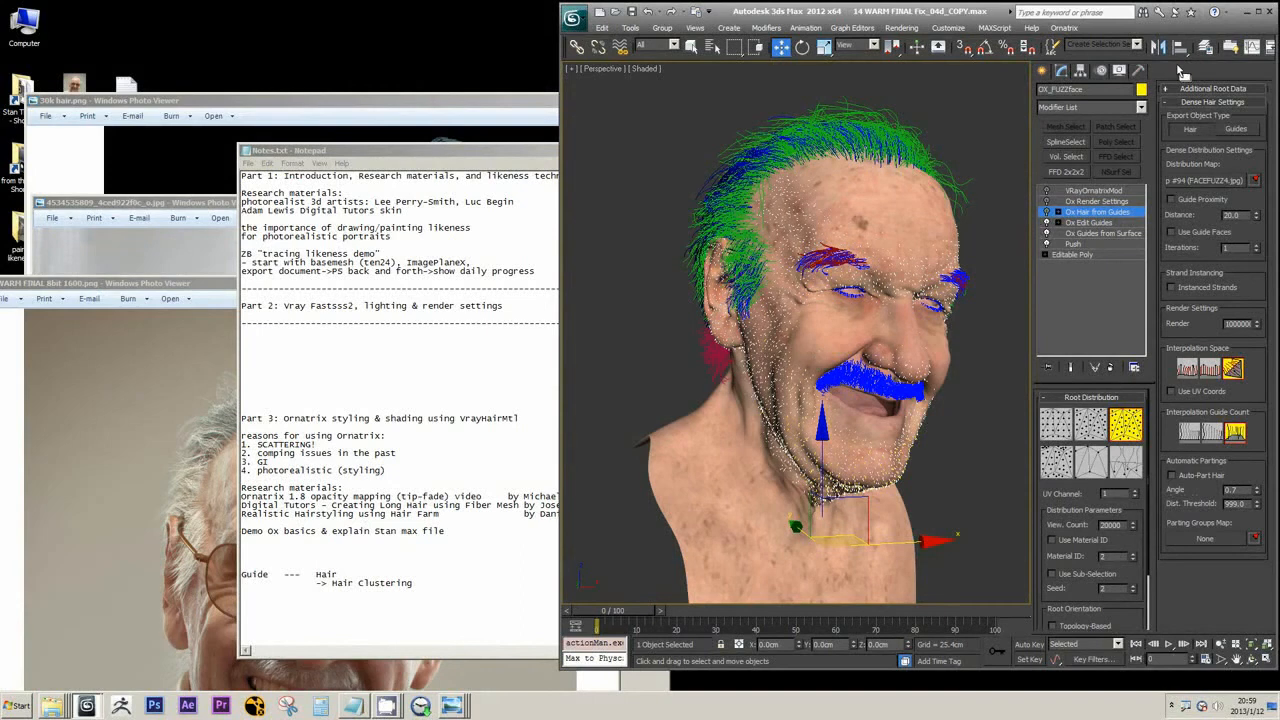
left_click_drag(1112, 55, 1043, 57)
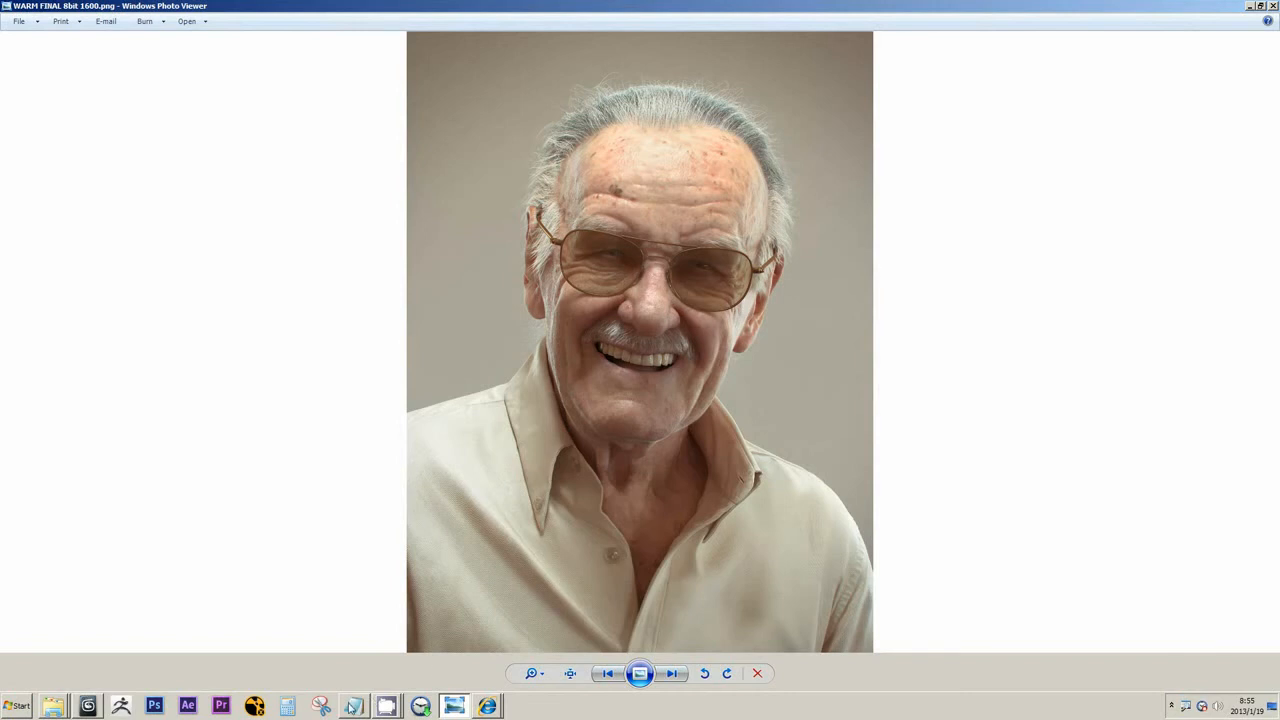
Step: Bring up Notes.txt, highlight the Limitations heading, and return to the final portrait to examine the hair enlarged
left_click(352, 706)
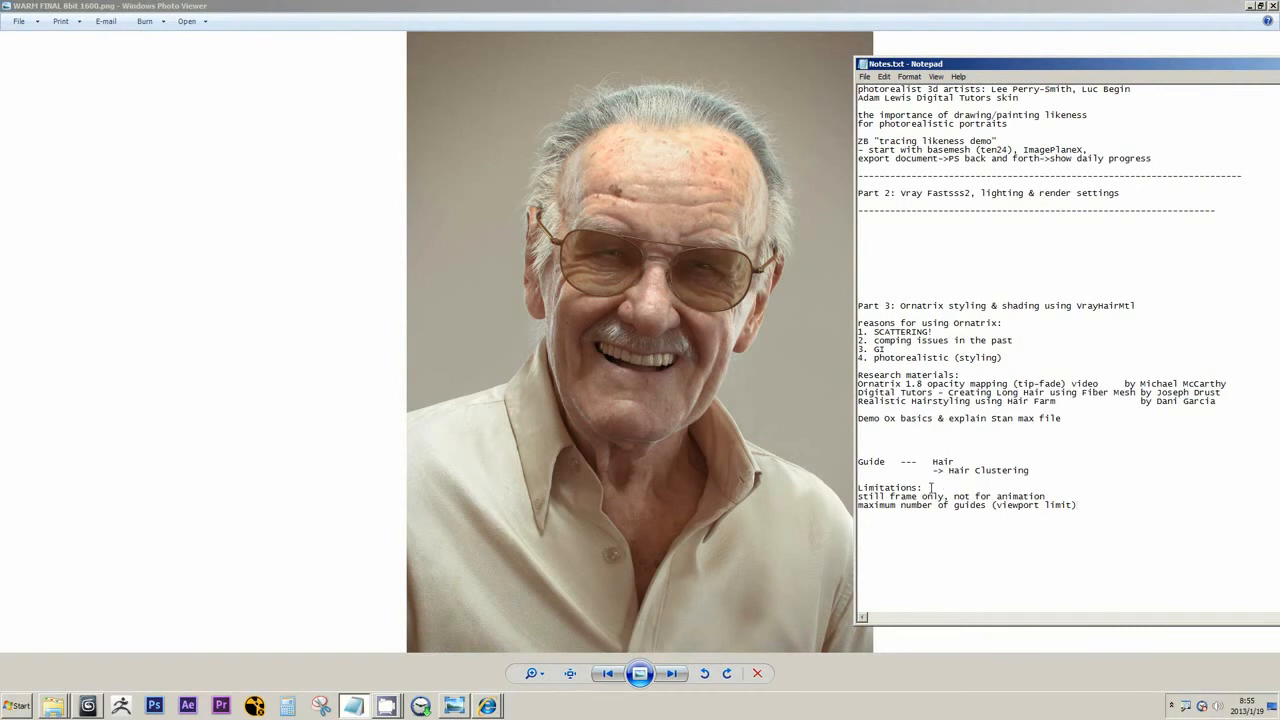
left_click_drag(930, 487, 795, 397)
left_click(632, 92)
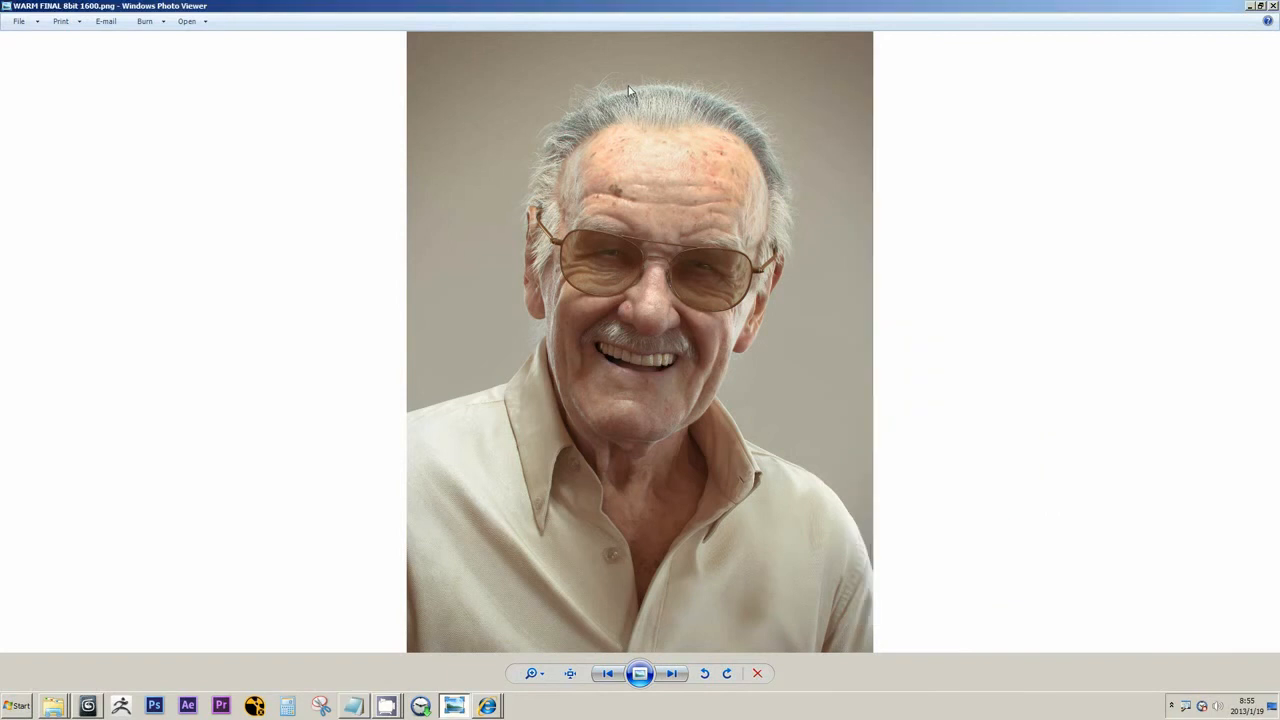
scroll(636, 97, "up", 1)
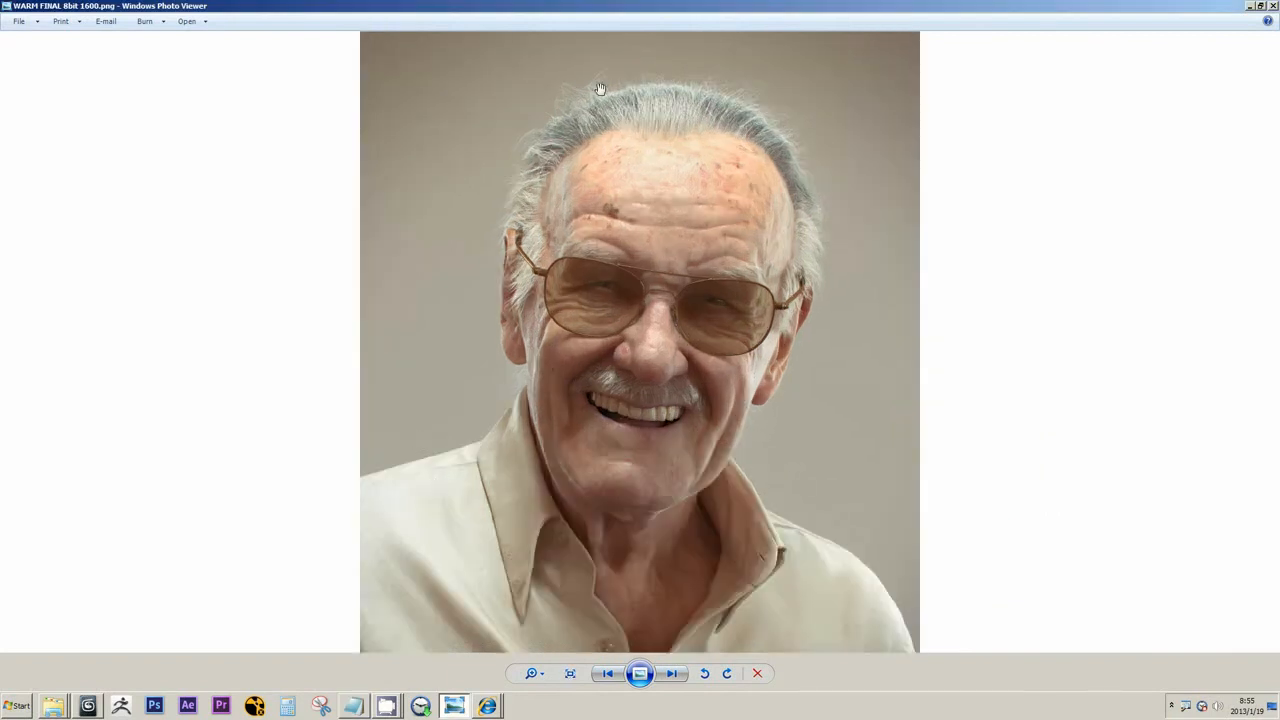
scroll(600, 89, "up", 2)
scroll(596, 60, "down", 1)
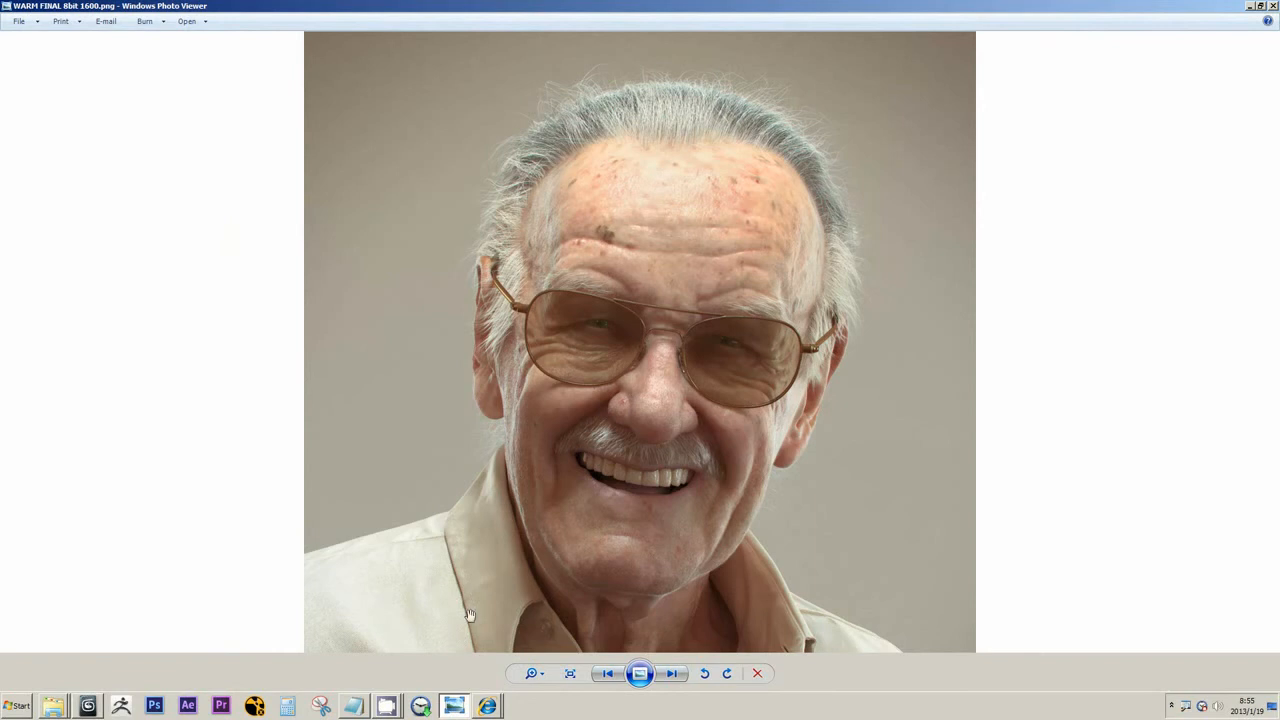
Step: Reopen Notes.txt, highlight "still frame only", move the notes clear of the portrait, and highlight "(viewport limit)"
left_click(355, 706)
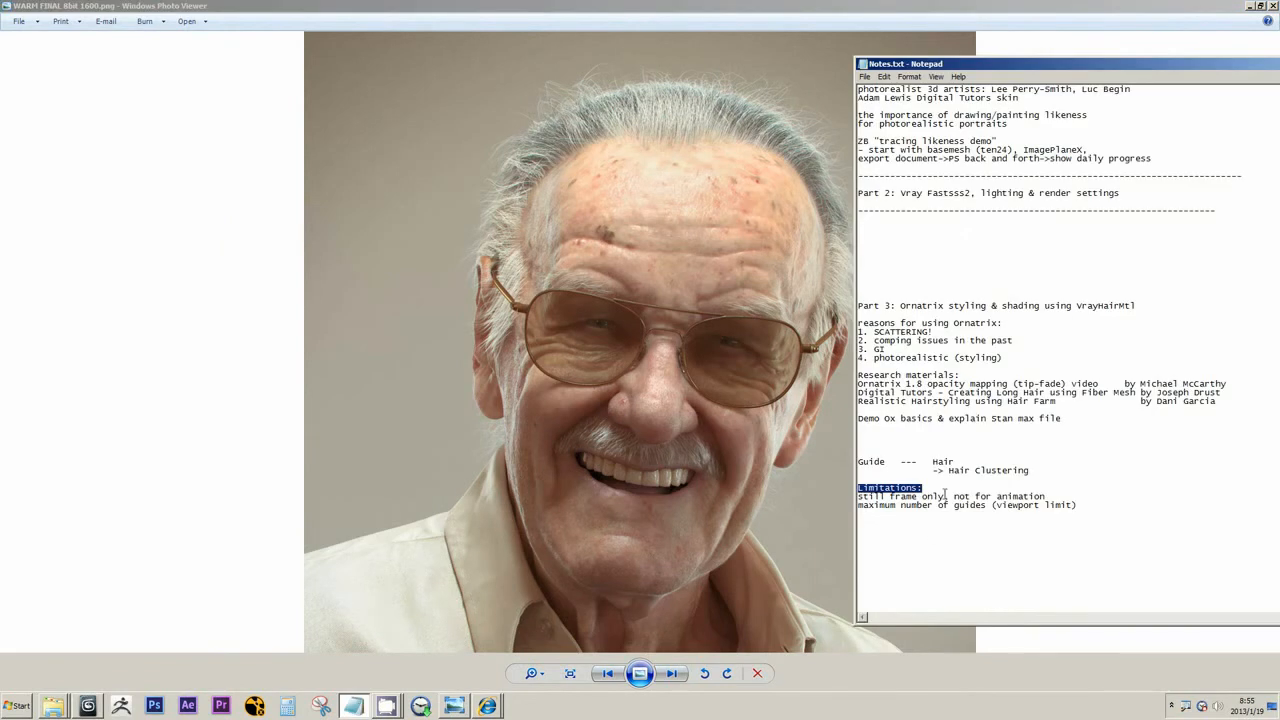
left_click_drag(945, 496, 856, 496)
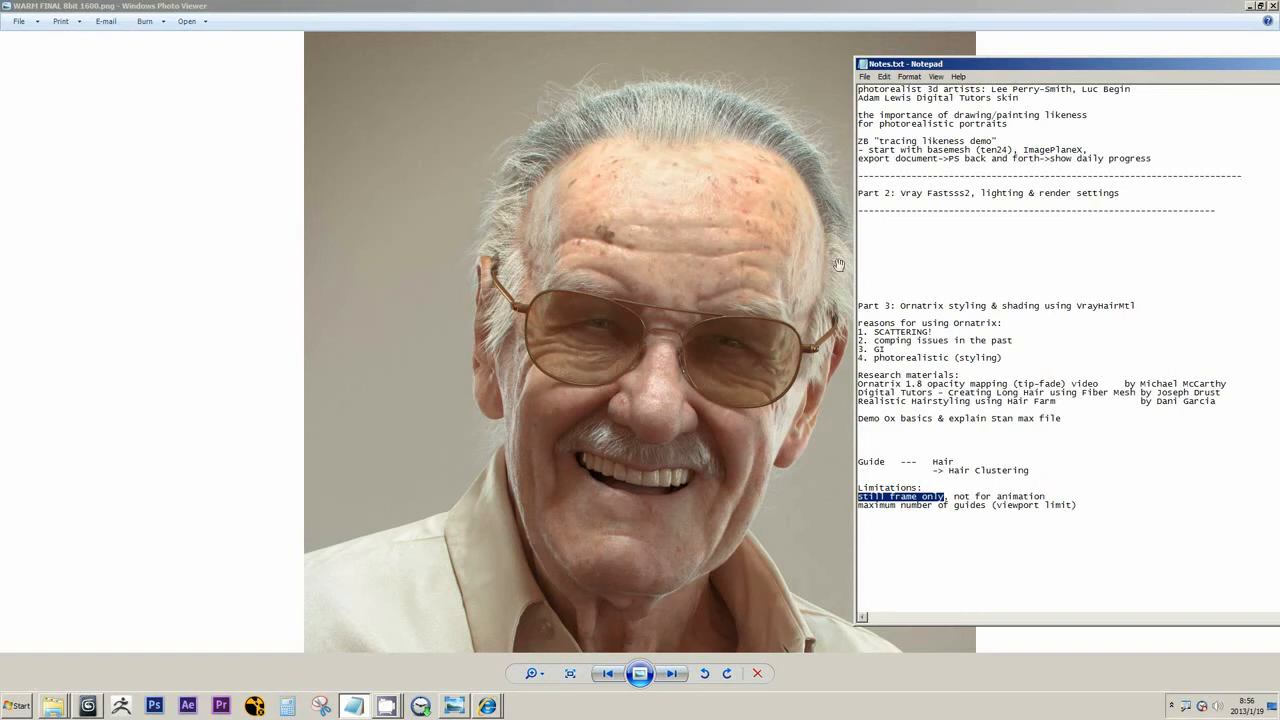
left_click(1050, 496)
left_click_drag(945, 496, 857, 496)
left_click_drag(968, 64, 1017, 69)
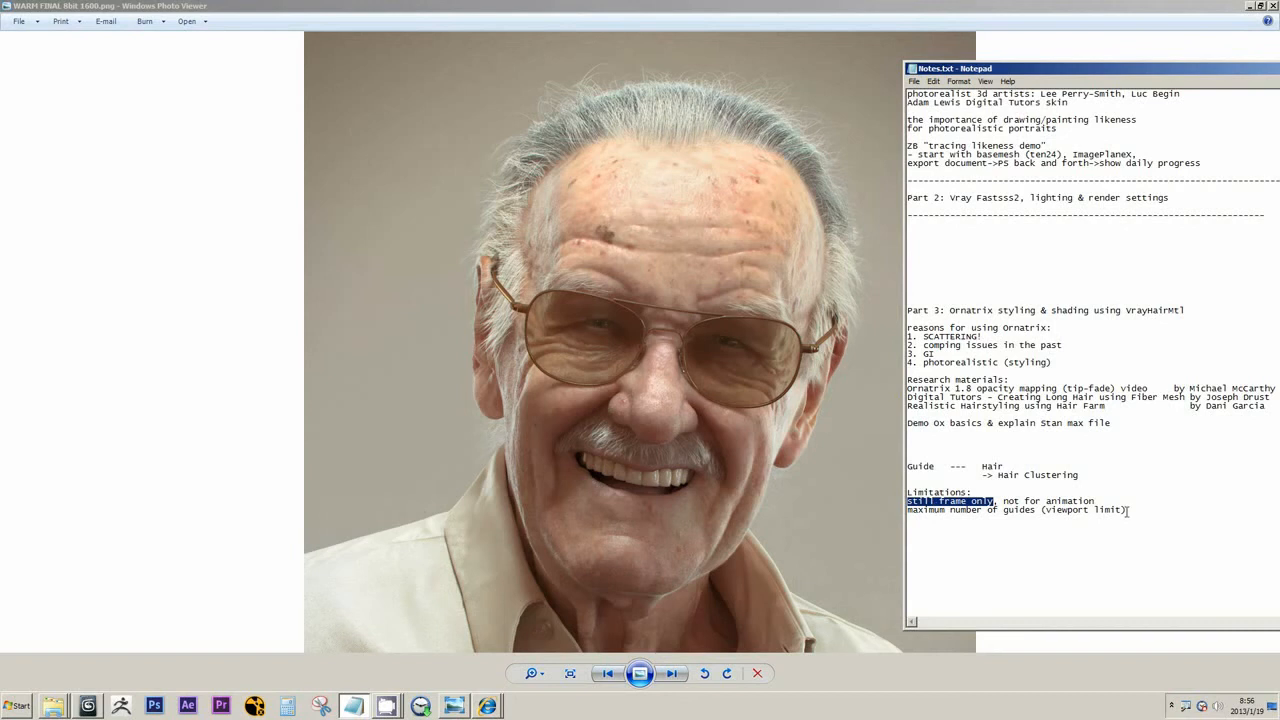
left_click_drag(1041, 510, 1125, 512)
Step: Restore the portrait viewer to a smaller window, switch to 3ds Max, and close the Material Editor
left_click_drag(638, 7, 350, 69)
left_click(766, 17)
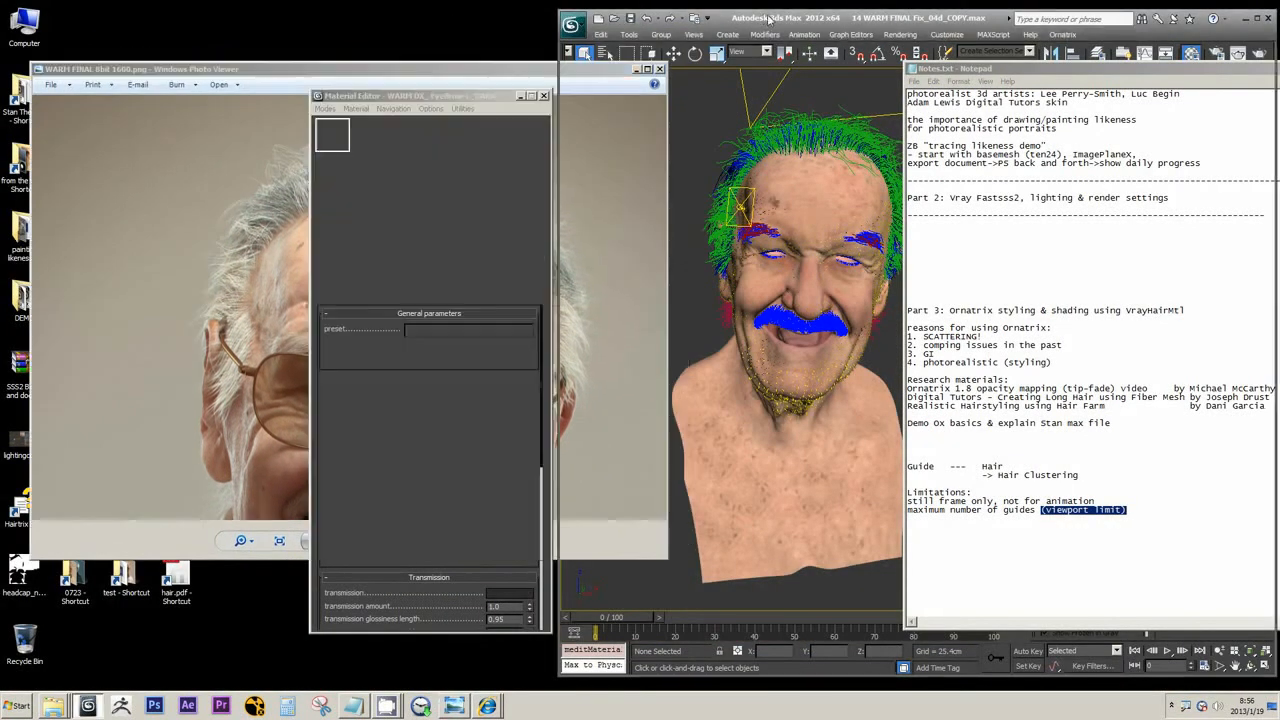
key("m")
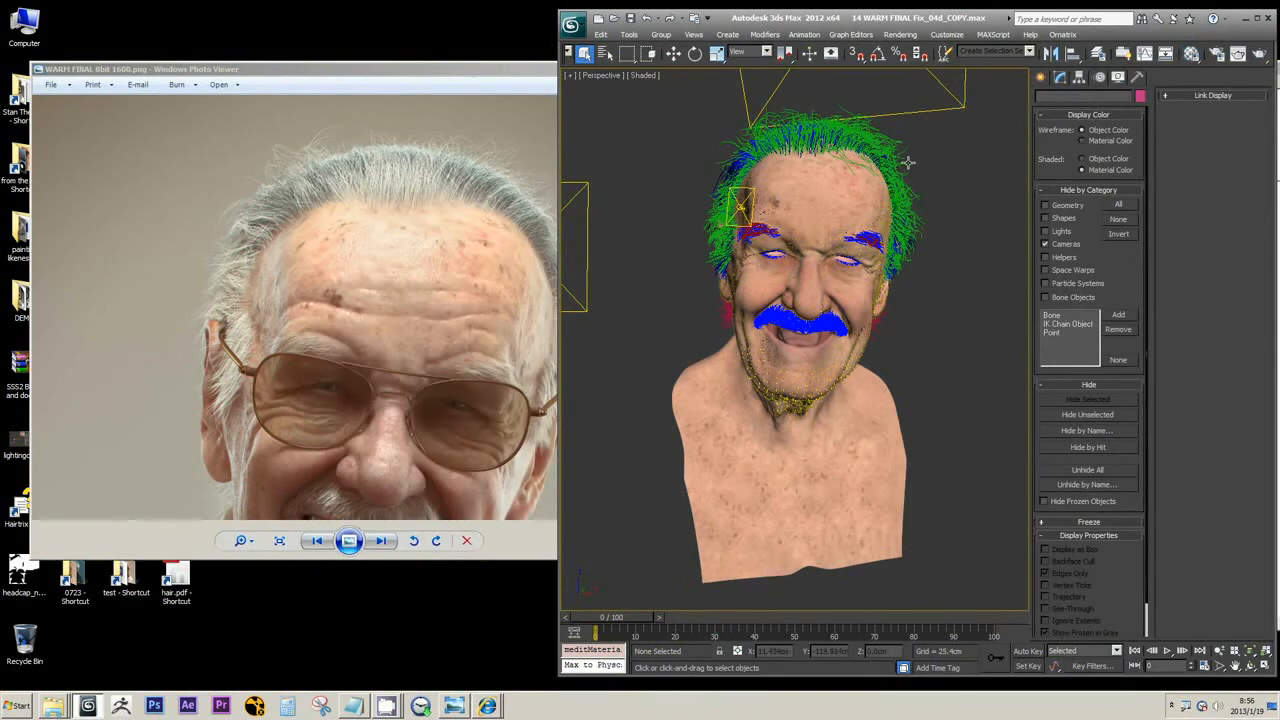
Step: Select the OX_Hair-UNCOMBED scalp hair, open its modifier stack, and view the hair from the side of the head
left_click(908, 162)
left_click(1060, 77)
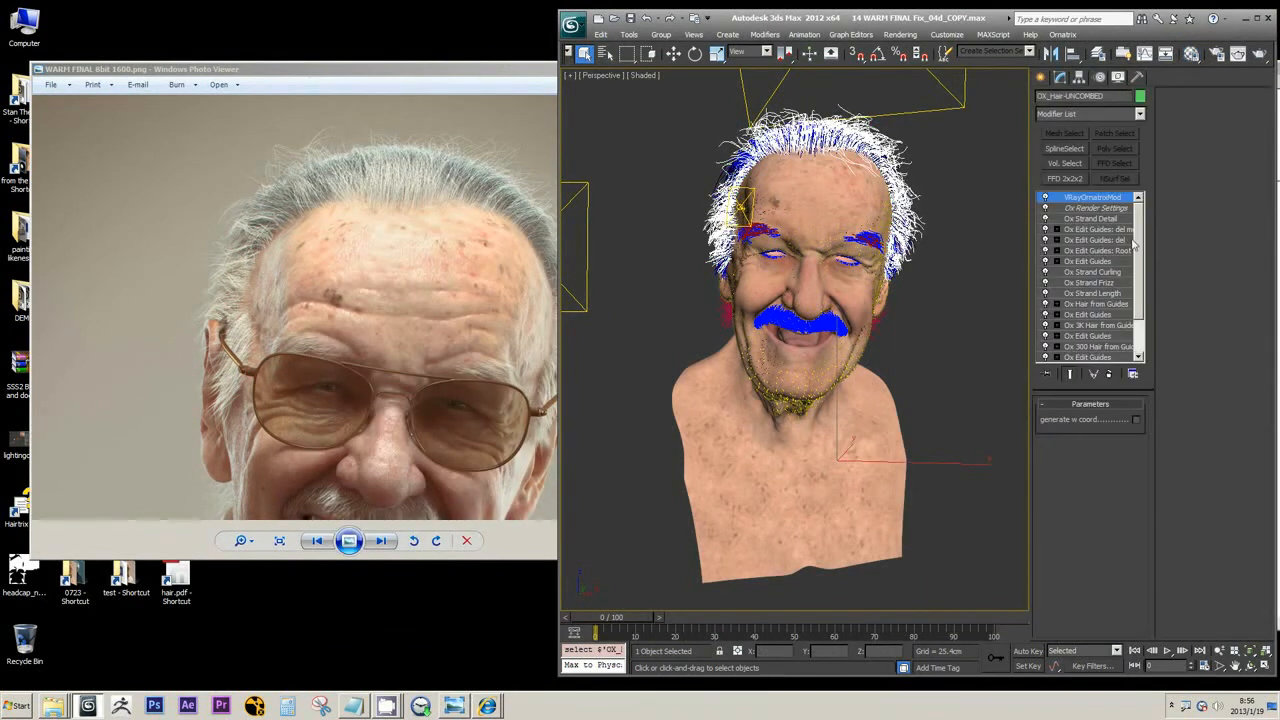
middle_click_drag(912, 324, 942, 442)
middle_click_drag(775, 318, 857, 309, "alt")
scroll(857, 309, "up", 5)
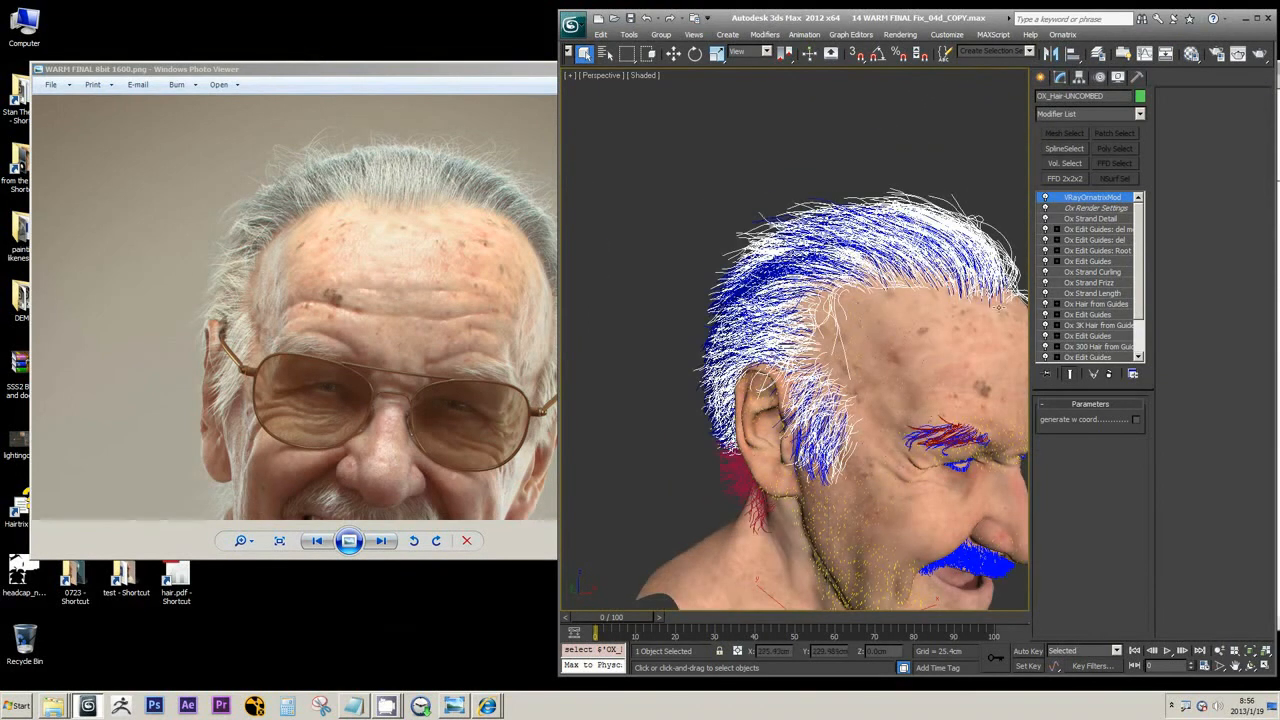
Step: Select the OX_Hair-BASE scalp hair, isolate it, and examine its strands up close
left_click(817, 198)
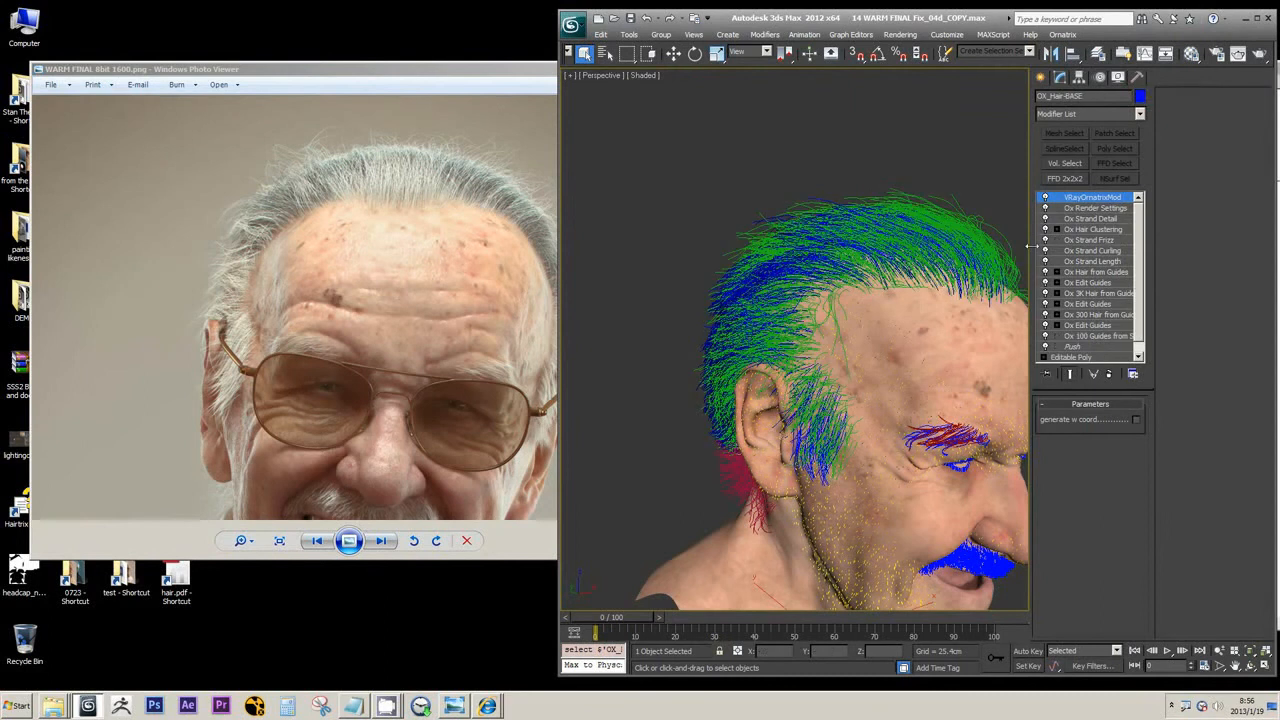
key("q")
middle_click_drag(875, 262, 852, 277)
key("alt+q")
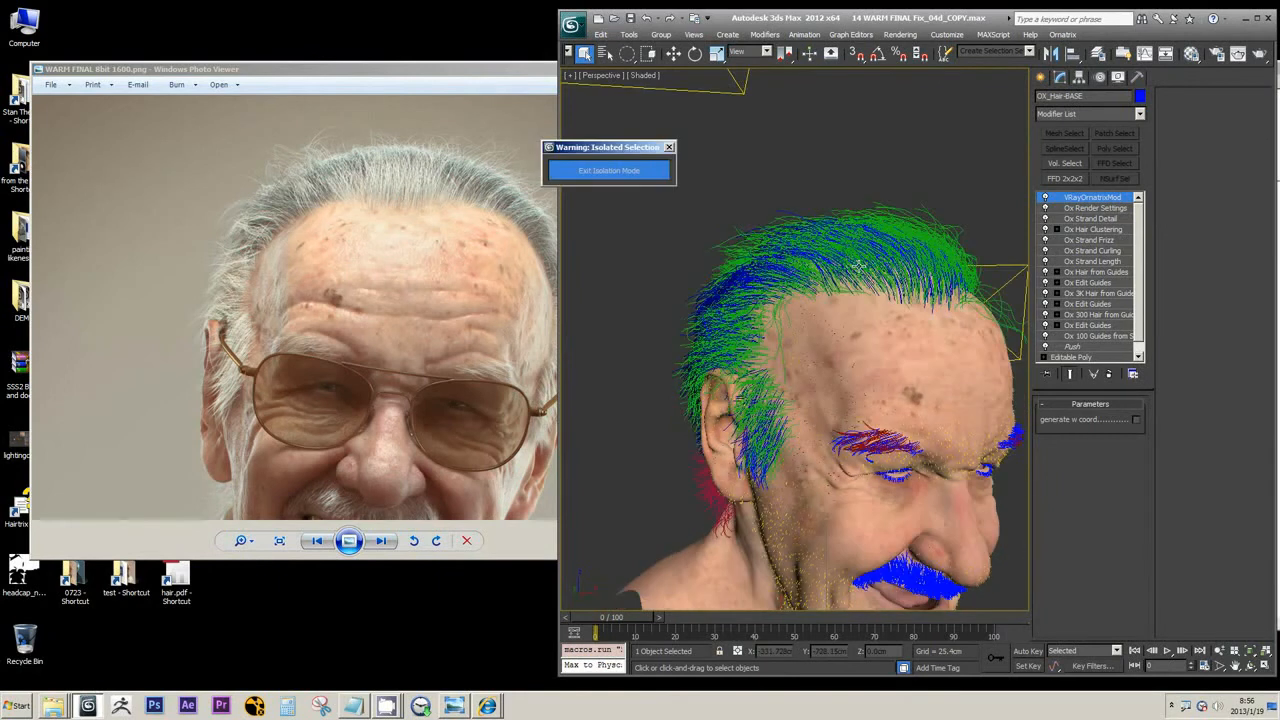
scroll(792, 270, "up", 6)
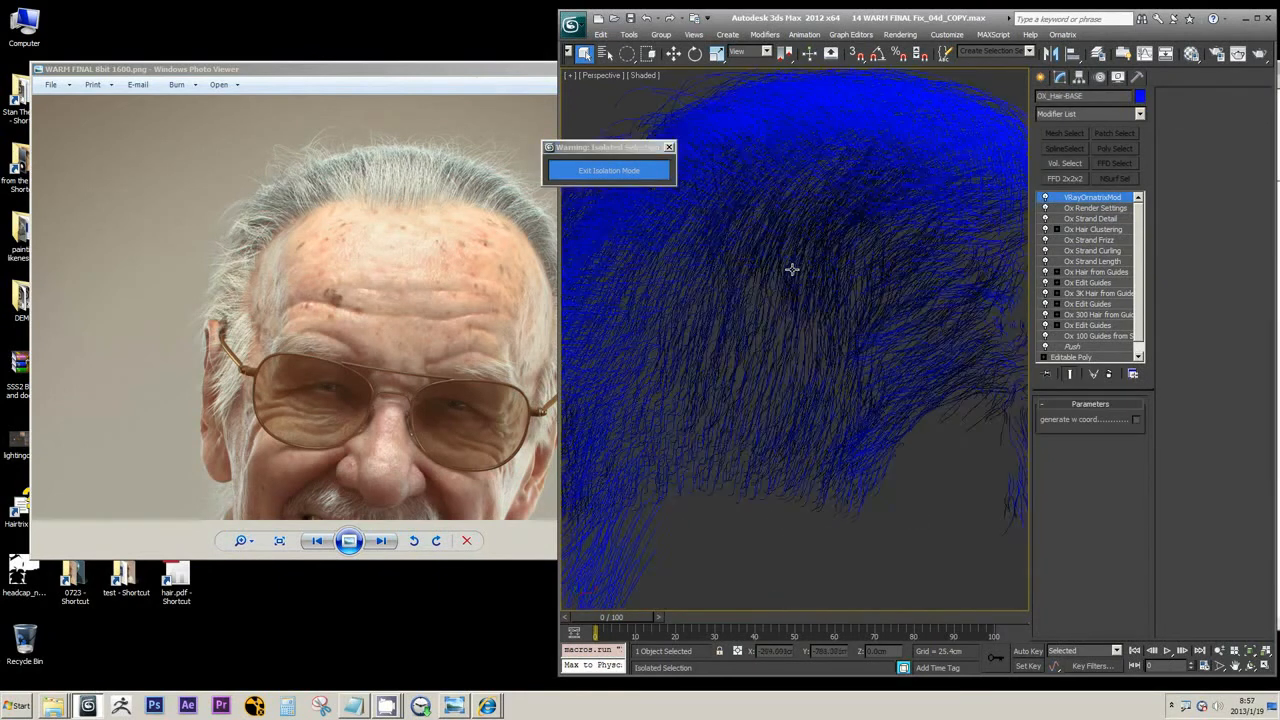
Step: Open the Ox Hair from Guides settings of OX_Hair-BASE and set its viewport count to 60000
scroll(800, 275, "down", 3)
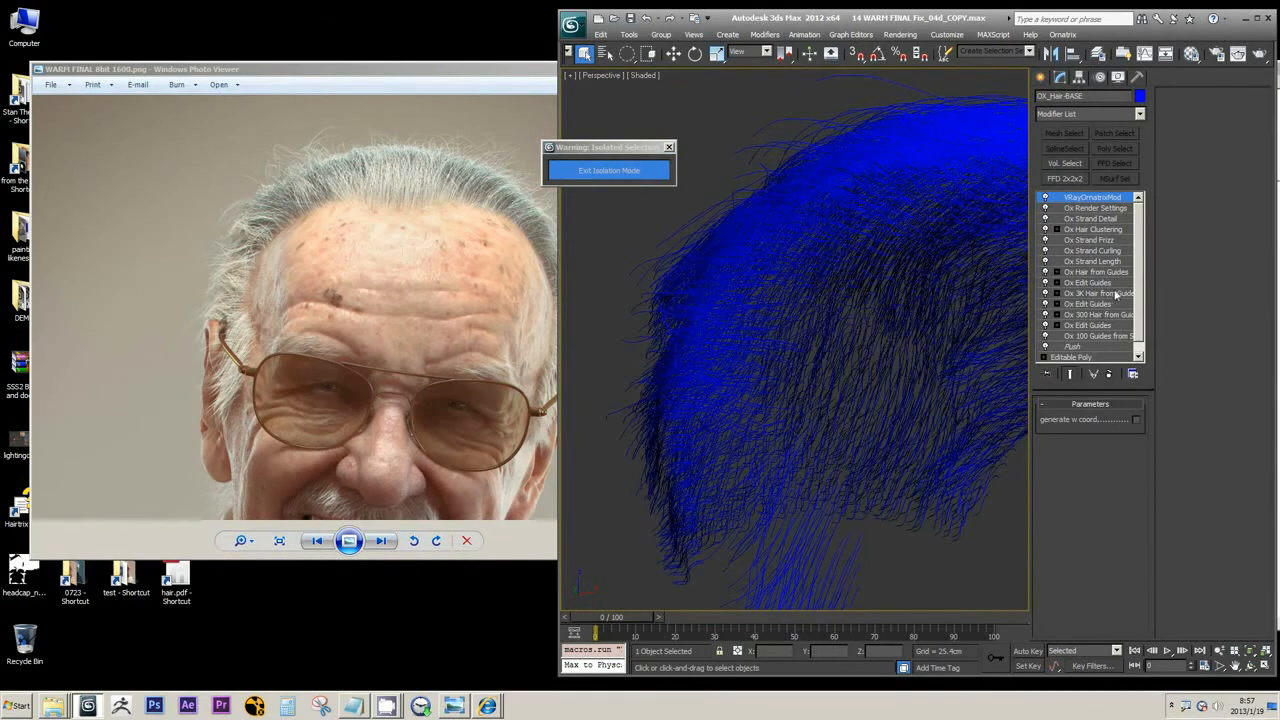
left_click(1120, 272)
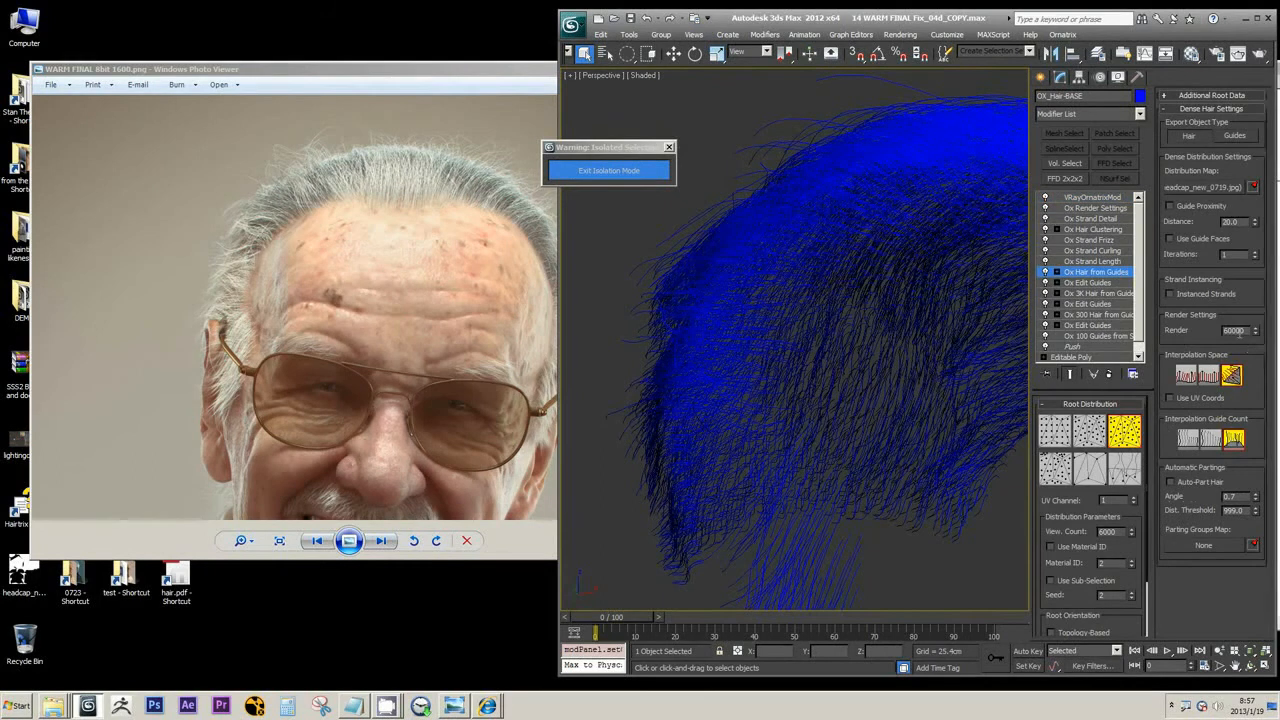
left_click_drag(1245, 331, 1195, 326)
left_click(1100, 531)
type("0")
Step: Refer to the viewport limit in Notes.txt, return to 3ds Max, and set the viewport hair count to 6000
left_click(355, 707)
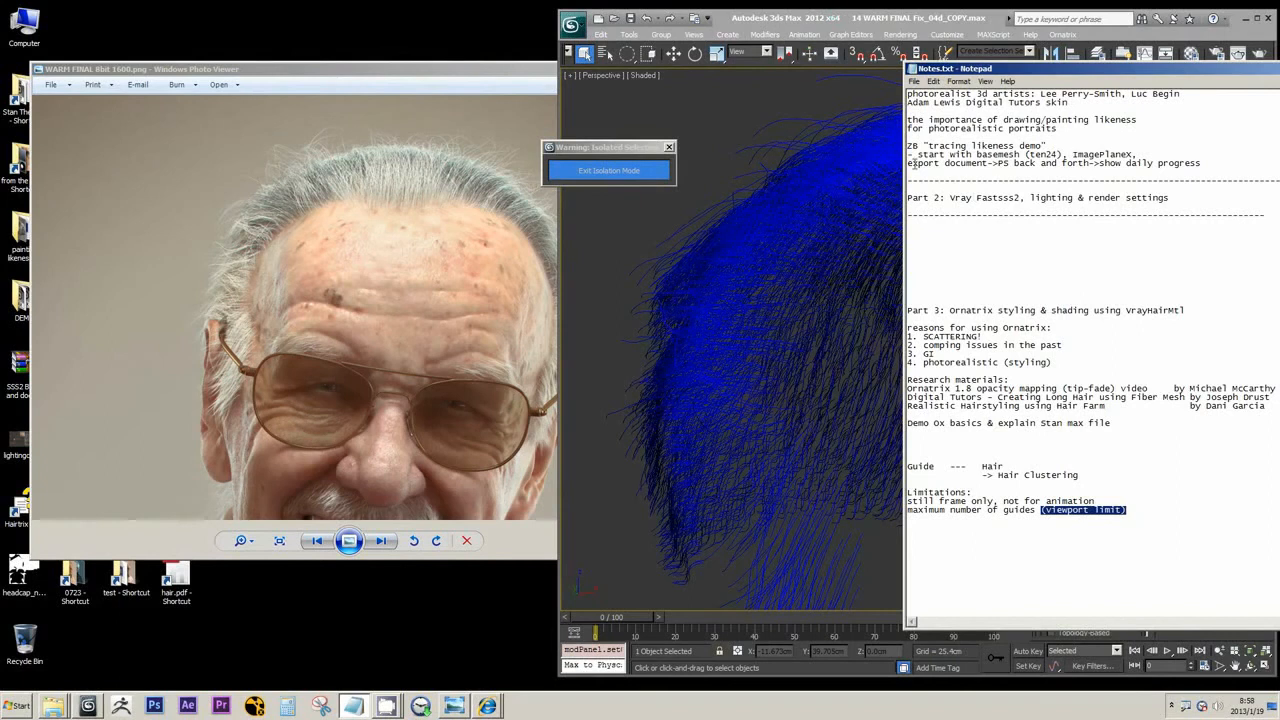
left_click(855, 17)
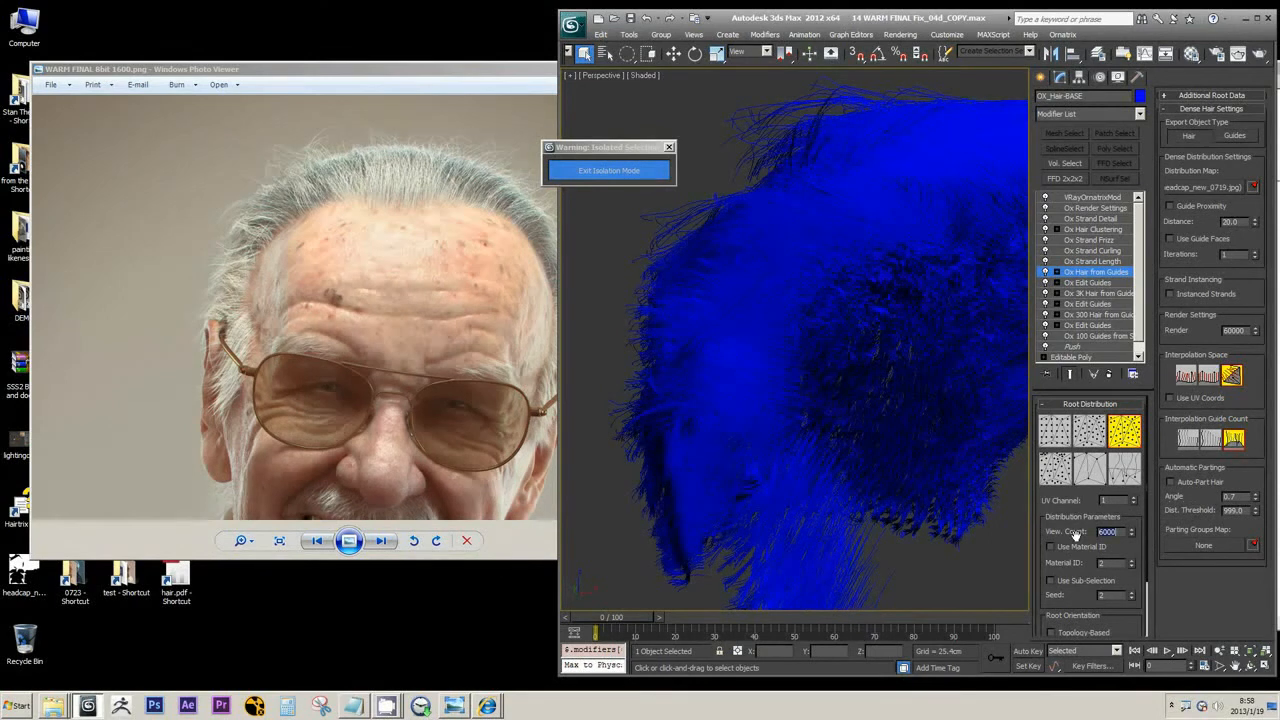
key("Return")
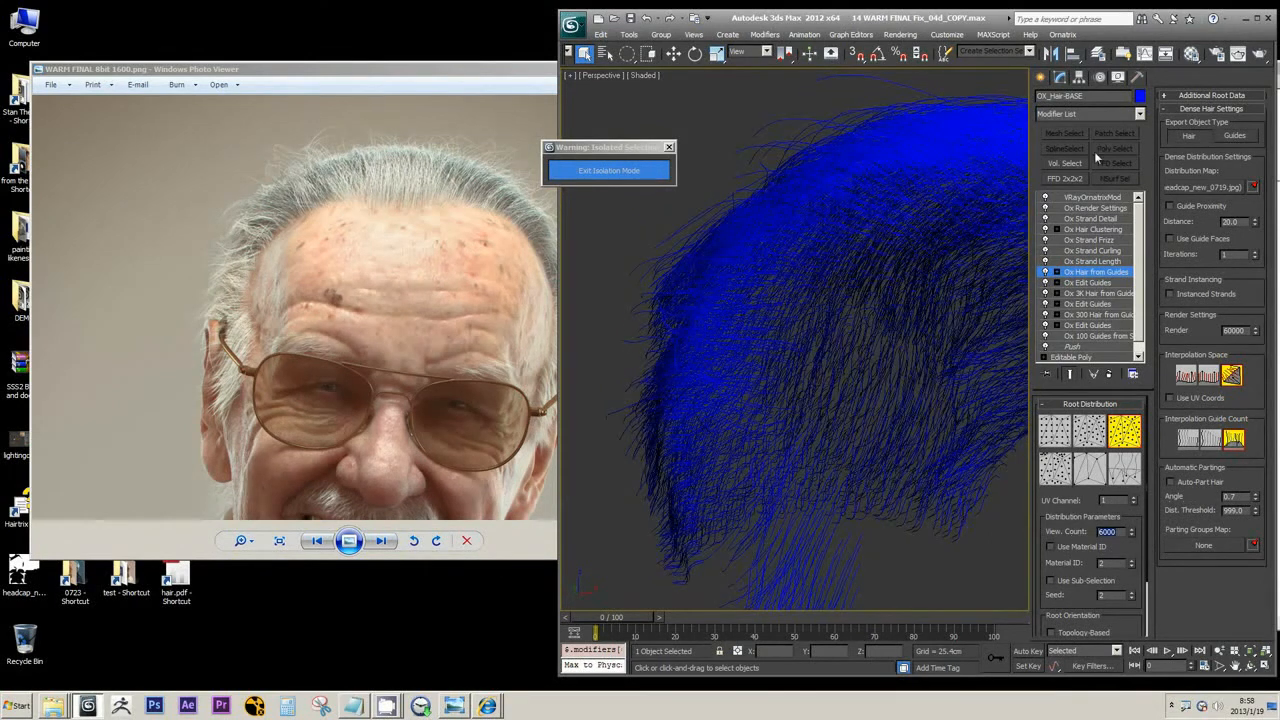
Step: Exit isolation mode to show the whole head and select the VRayOrnatrixMod modifier of OX_Hair-BASE
right_click(1088, 275)
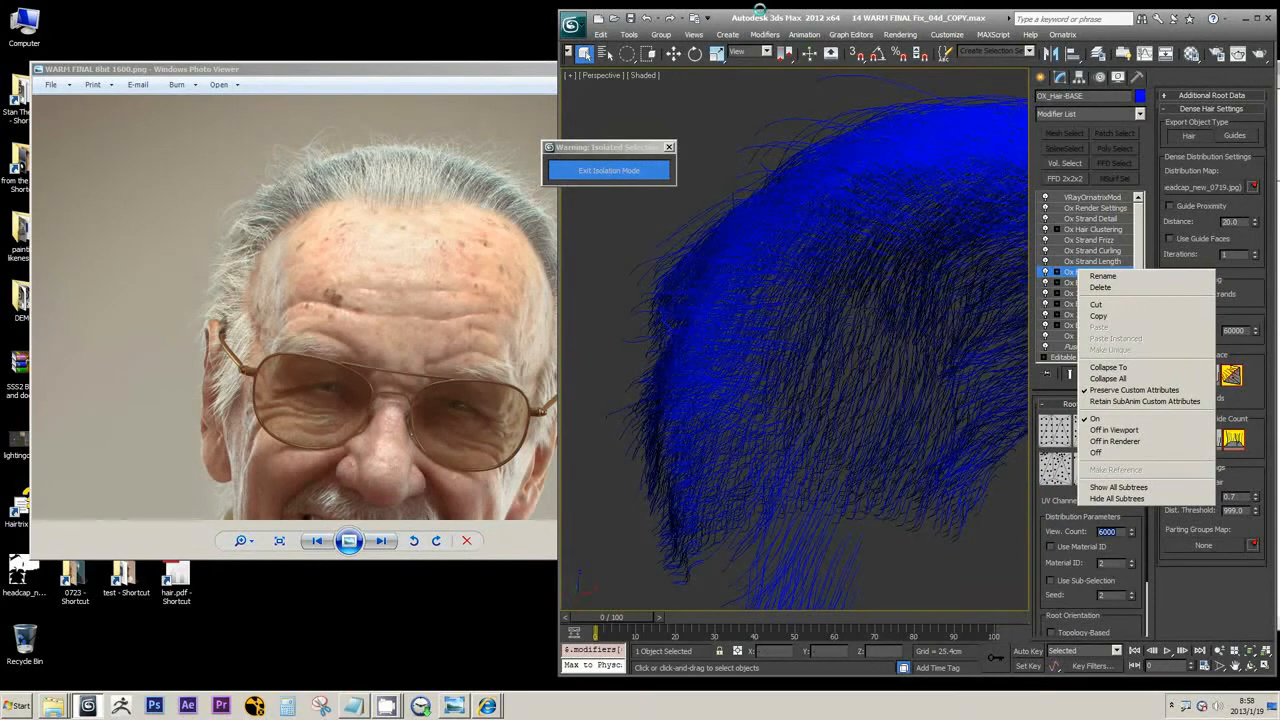
left_click(636, 172)
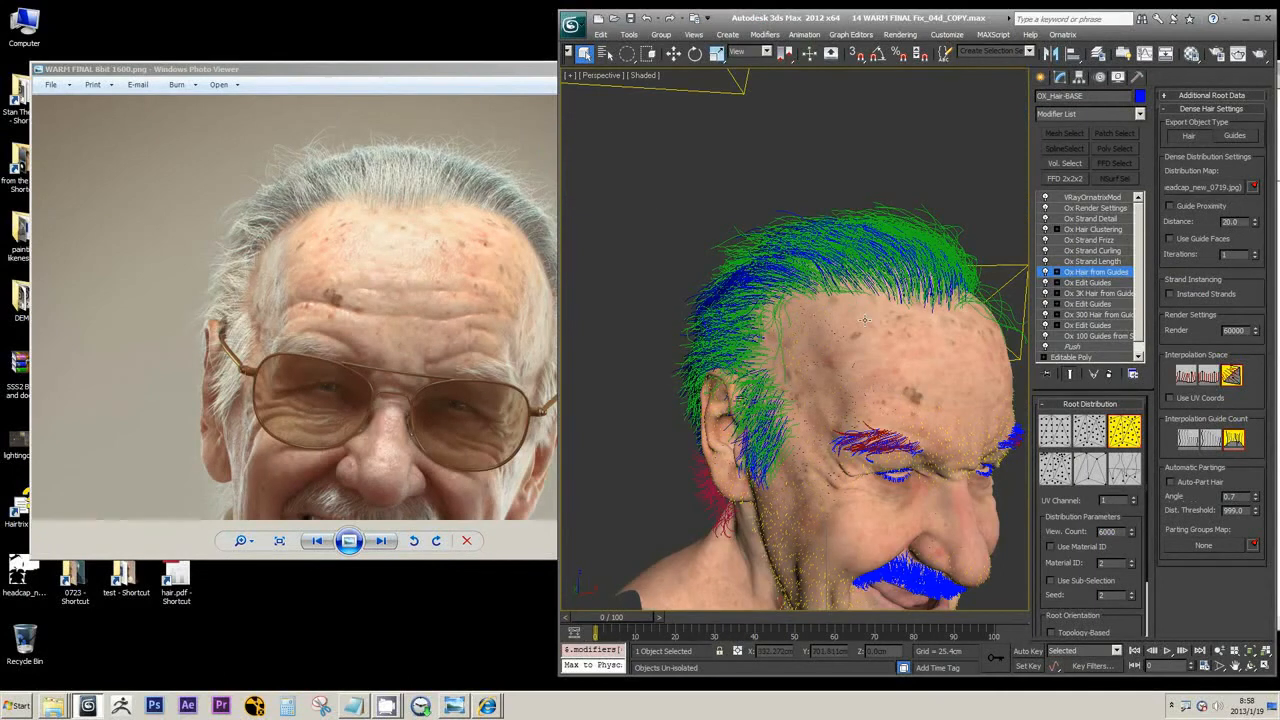
left_click(1075, 199)
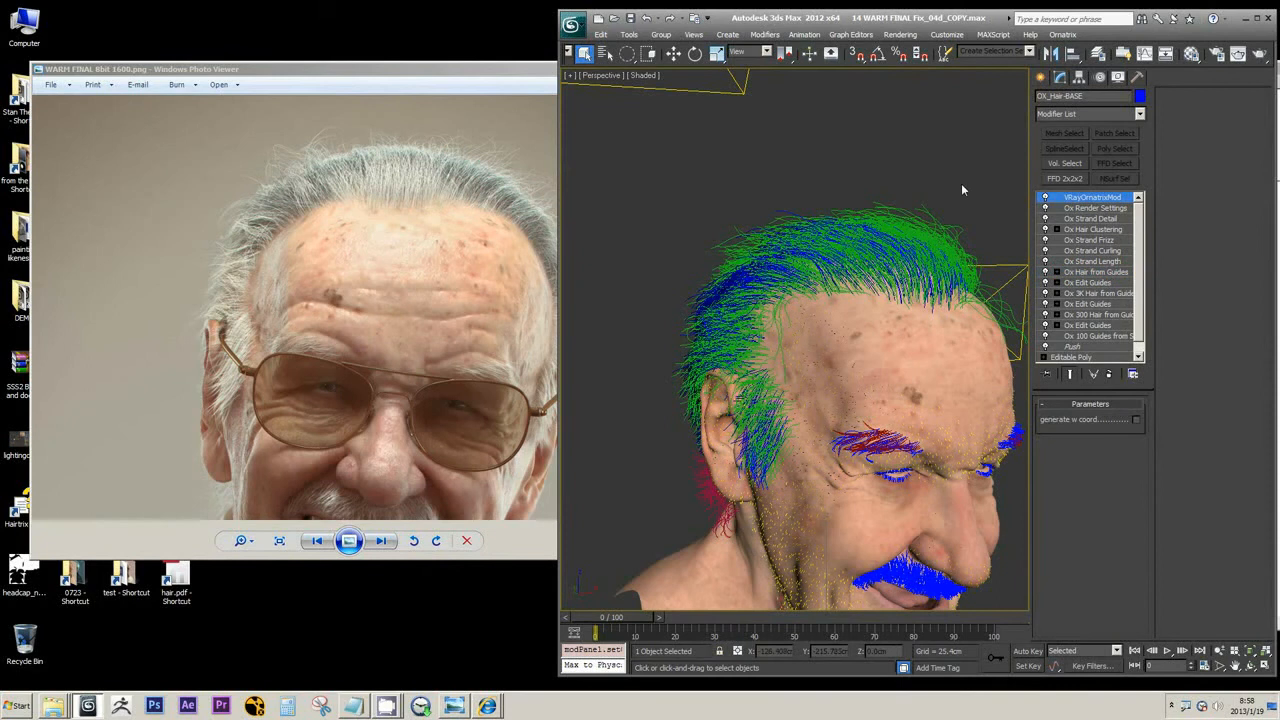
Step: Open the Material Editor, then clear the "(viewport limit)" highlight in Notes.txt and save the notes
left_click(1198, 58)
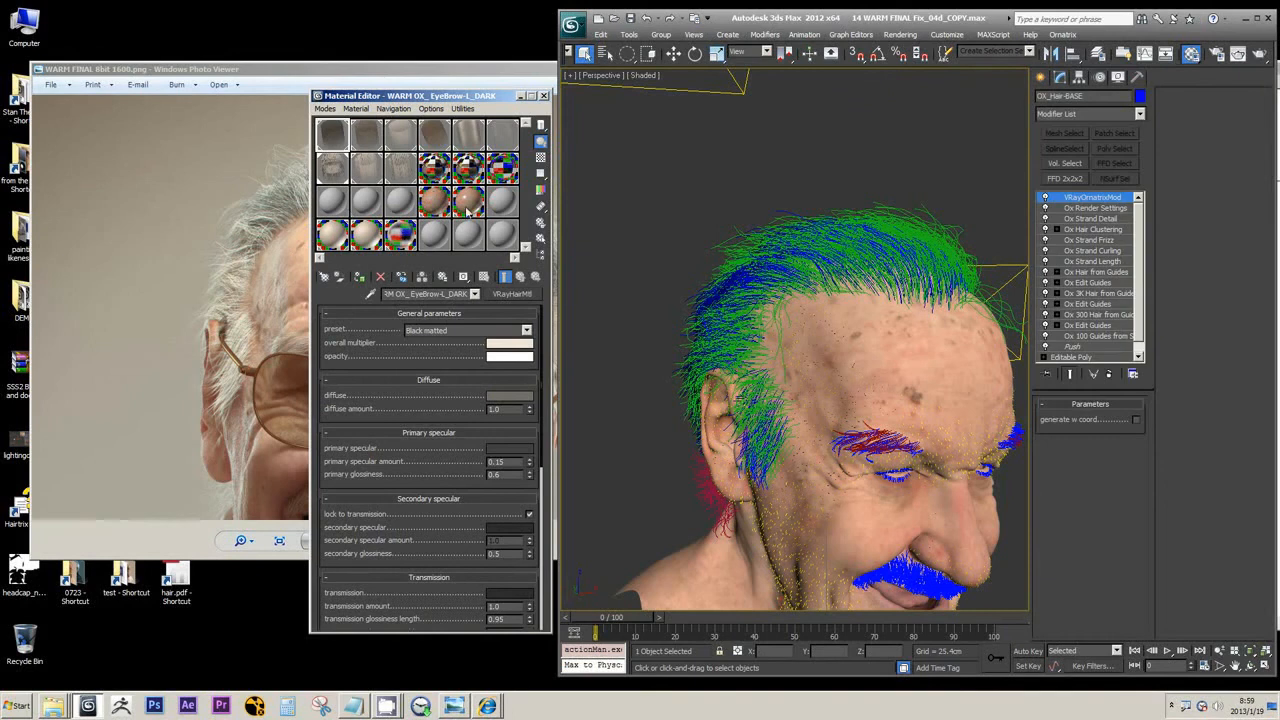
left_click(333, 205)
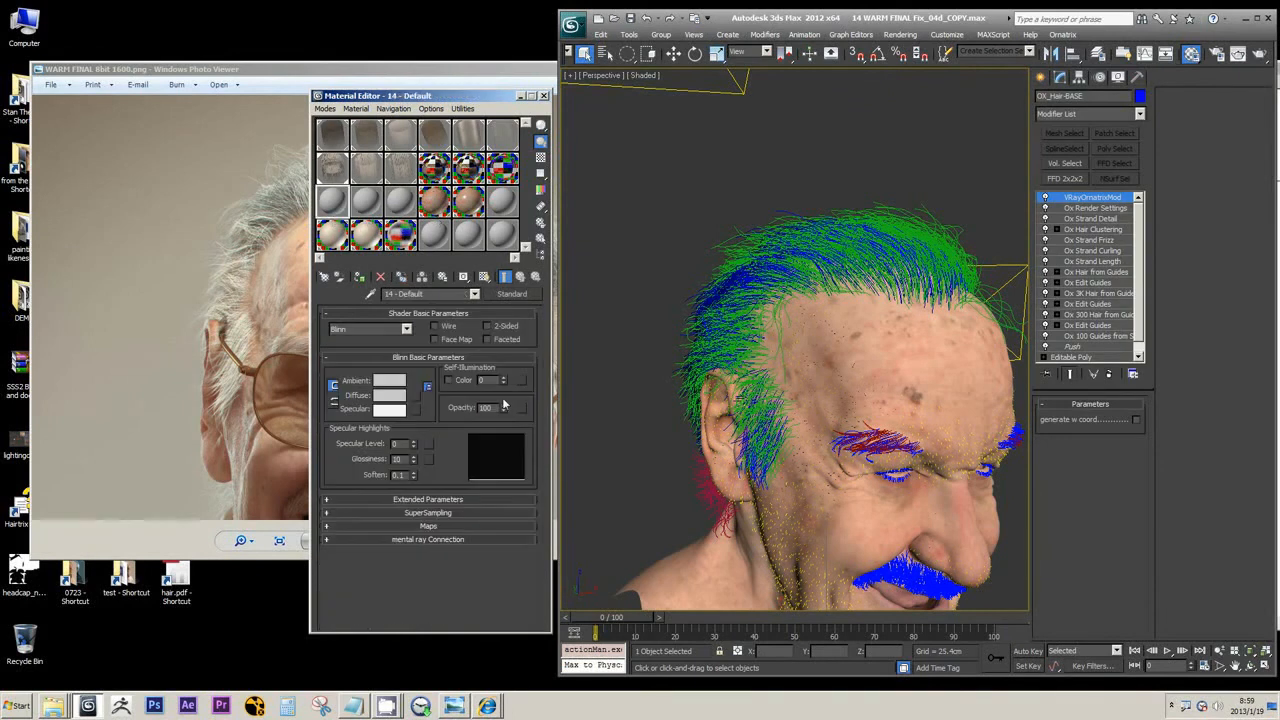
left_click(353, 706)
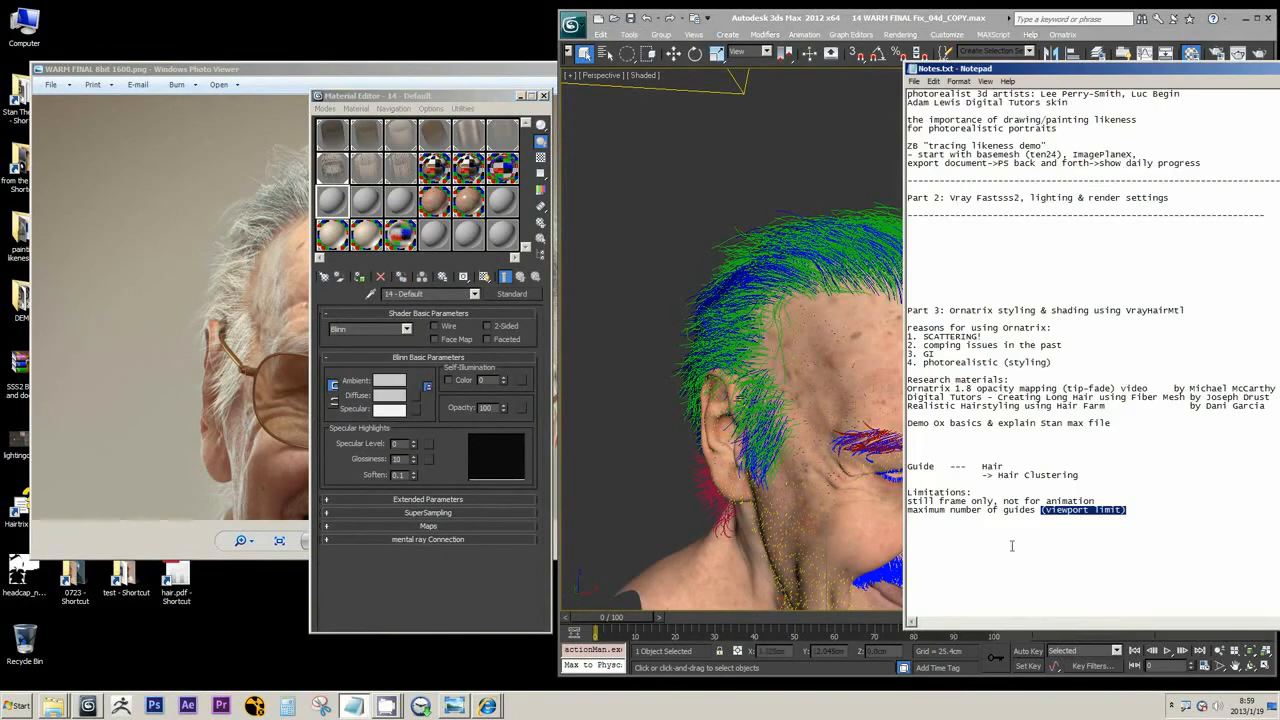
left_click(1131, 510)
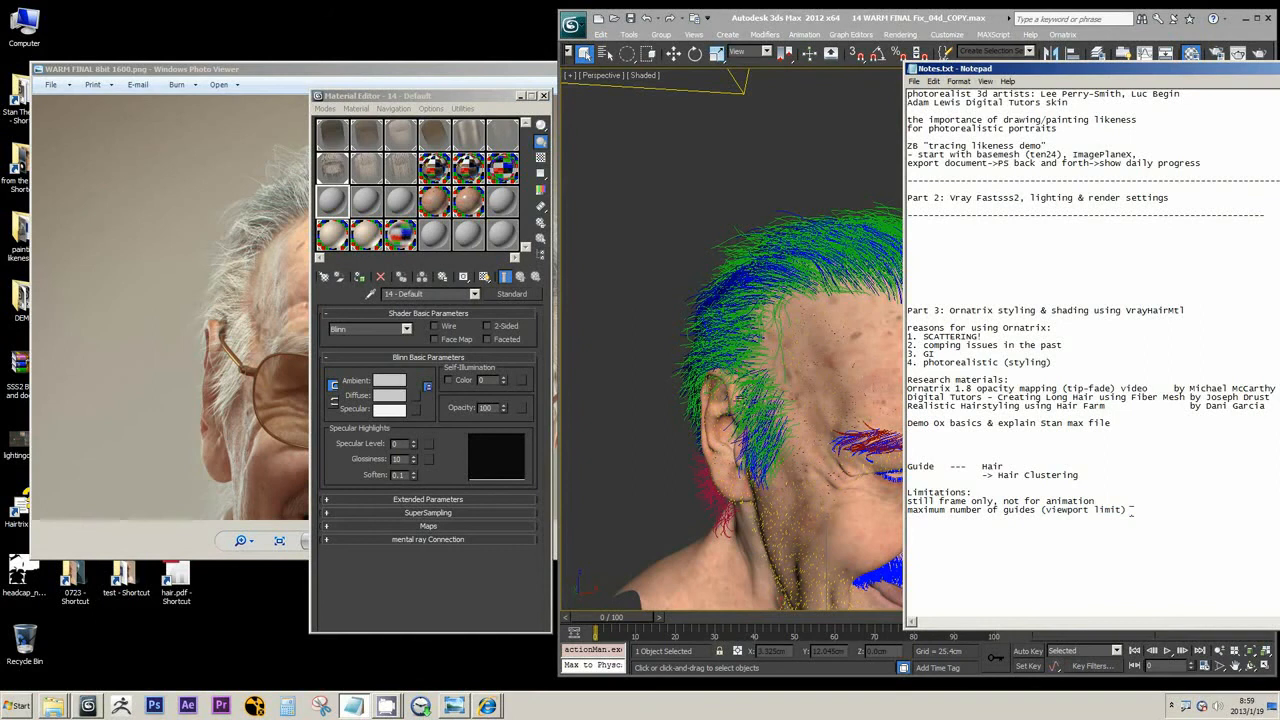
left_click(915, 81)
left_click(930, 118)
Step: Minimize the portrait viewer and view the WARM OX_ EyeBrow-L_DARK and WARM OX_ EyeBrow_WHITE hair materials
left_click(410, 96)
left_click(398, 72)
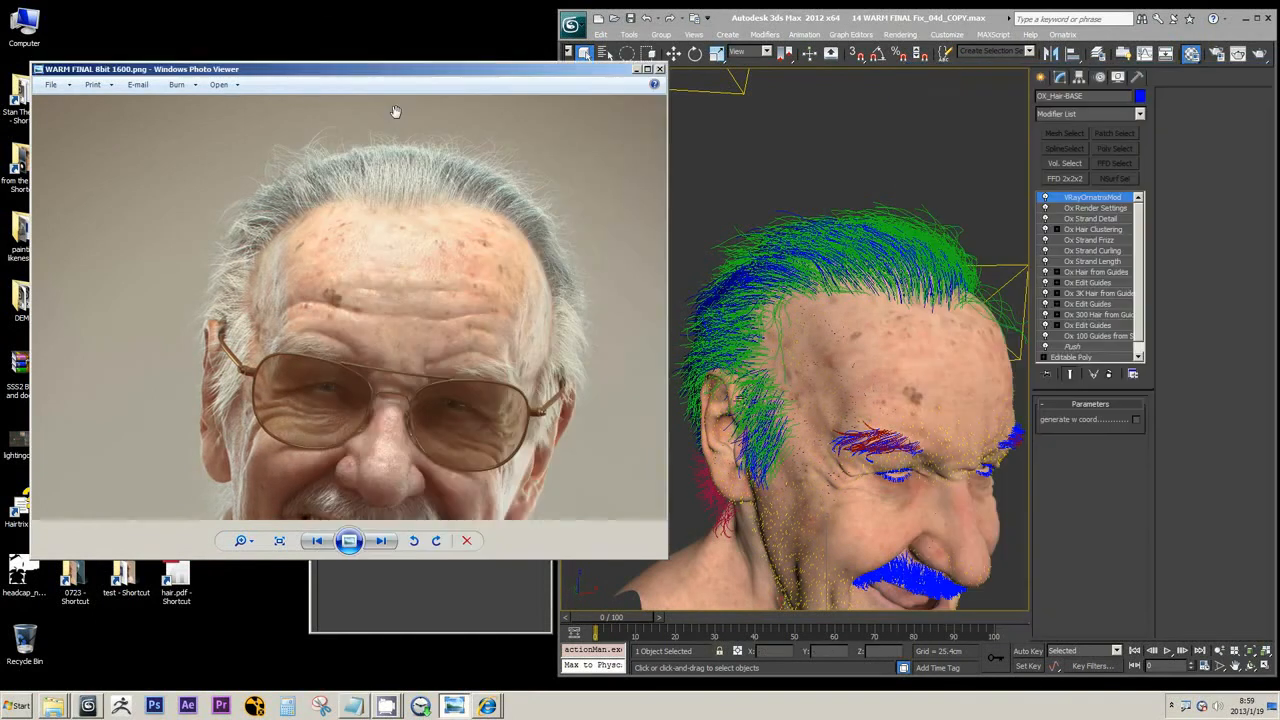
left_click(636, 69)
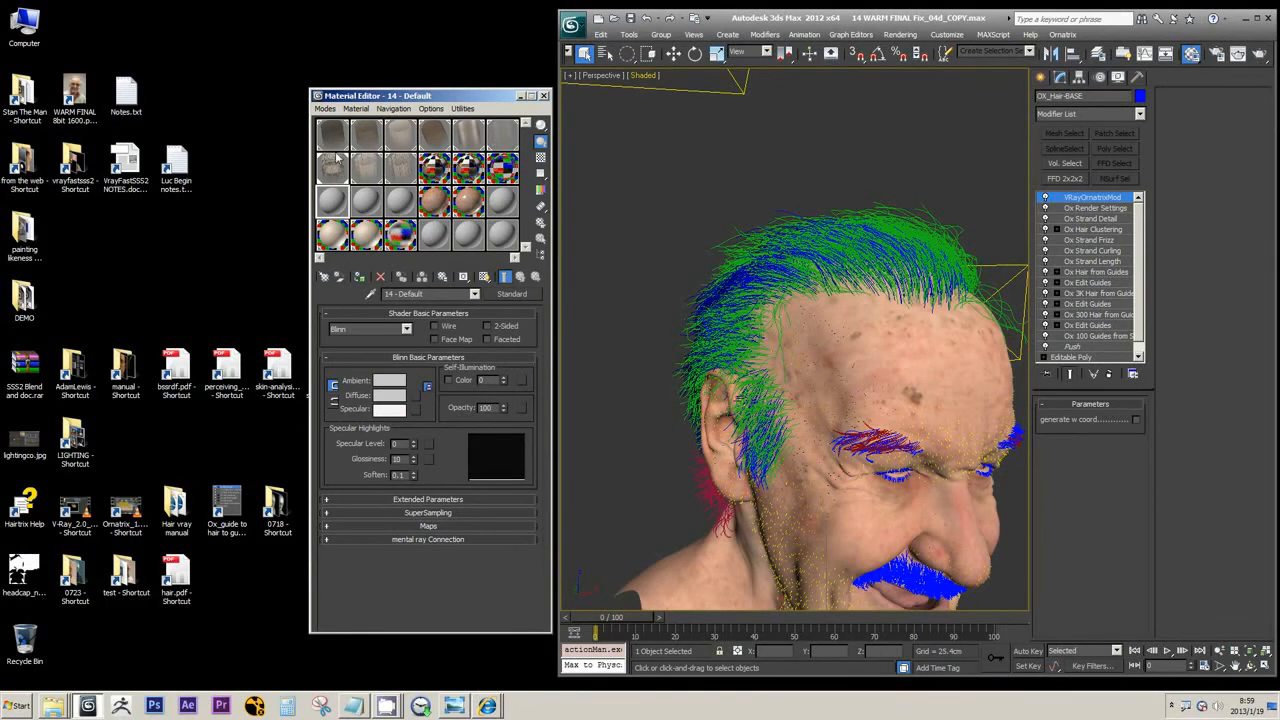
left_click(327, 150)
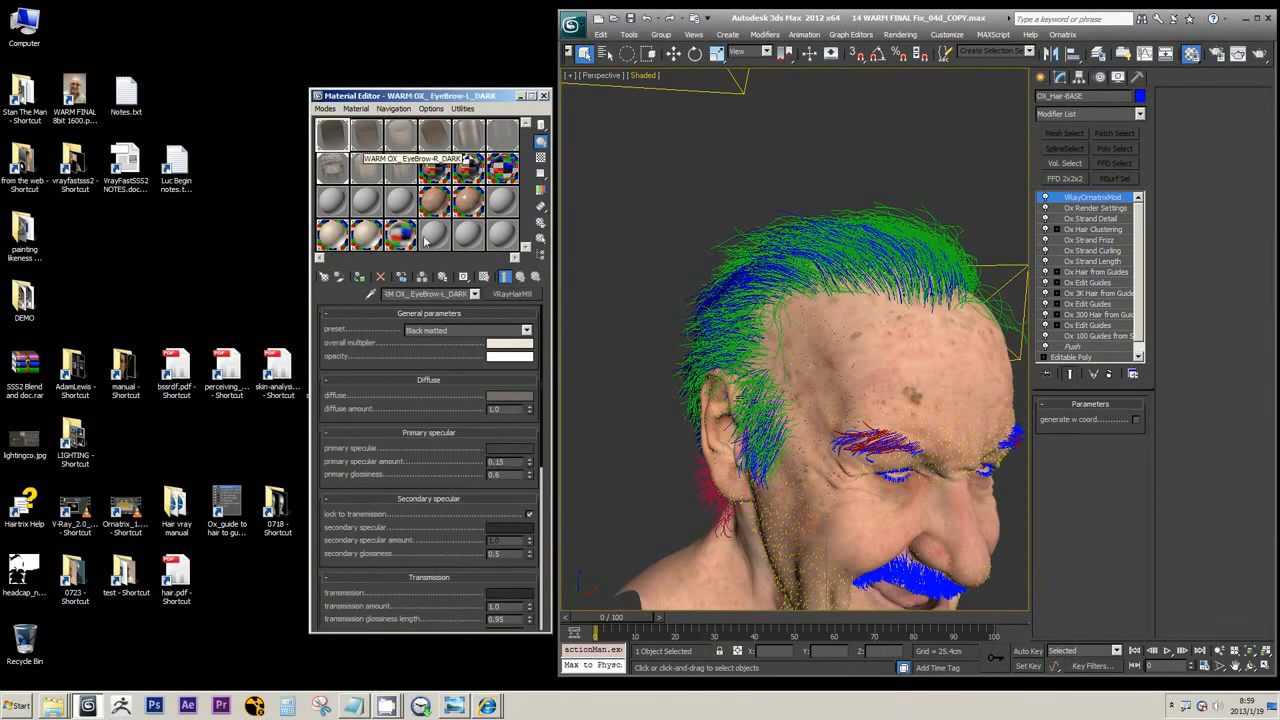
left_click(400, 134)
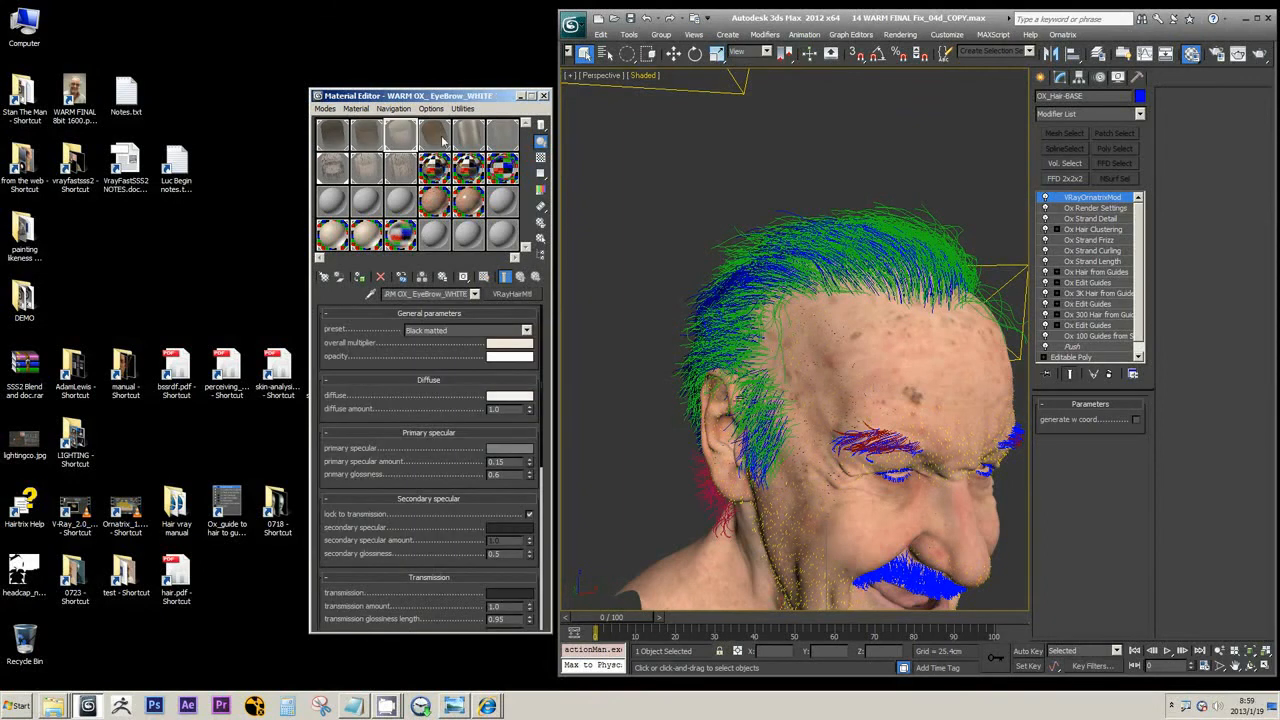
Step: Open the Material/Map Browser, enlarge it beside the Material Editor, and collapse the V-Ray Adv map group
left_click(325, 281)
left_click_drag(608, 136, 703, 91)
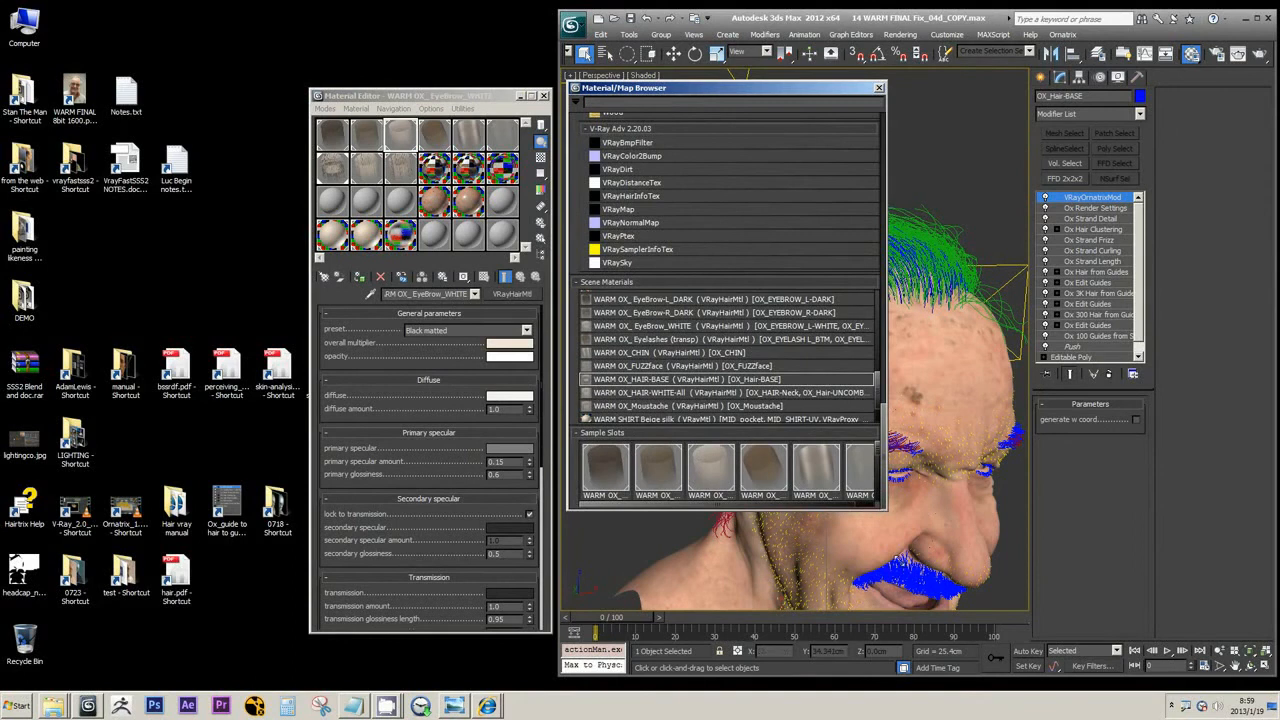
left_click_drag(886, 509, 896, 621)
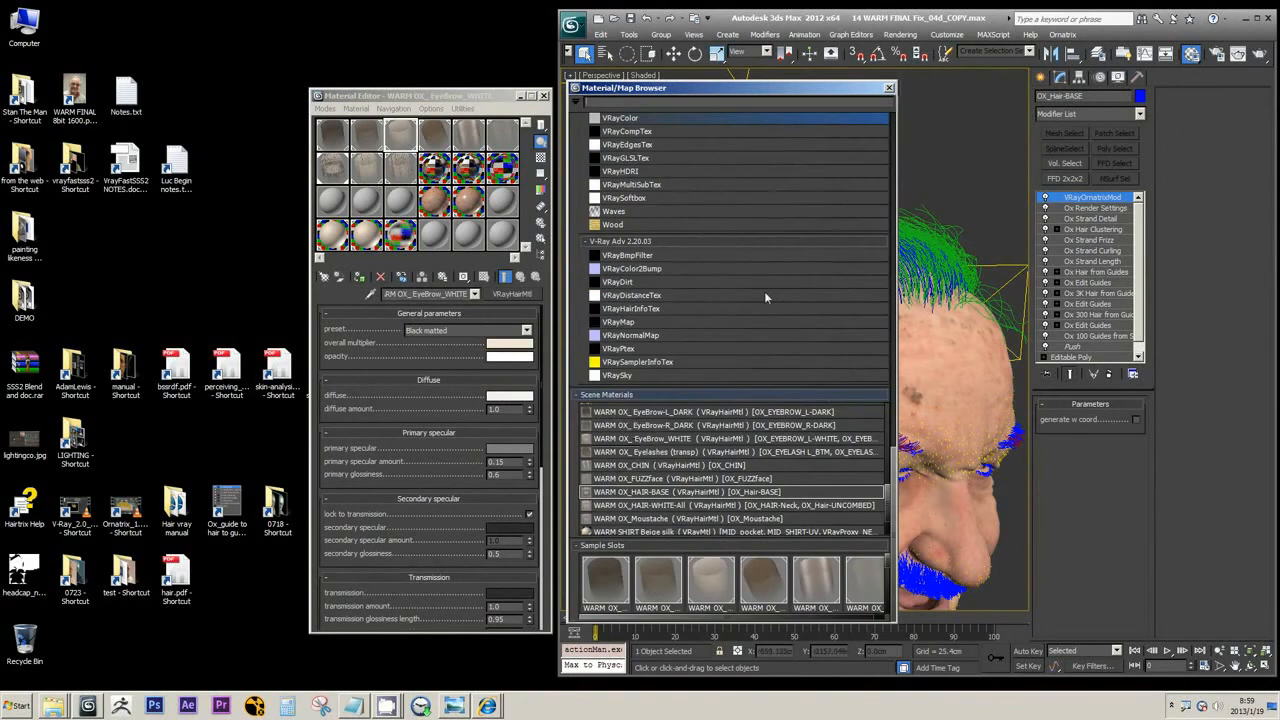
left_click(740, 241)
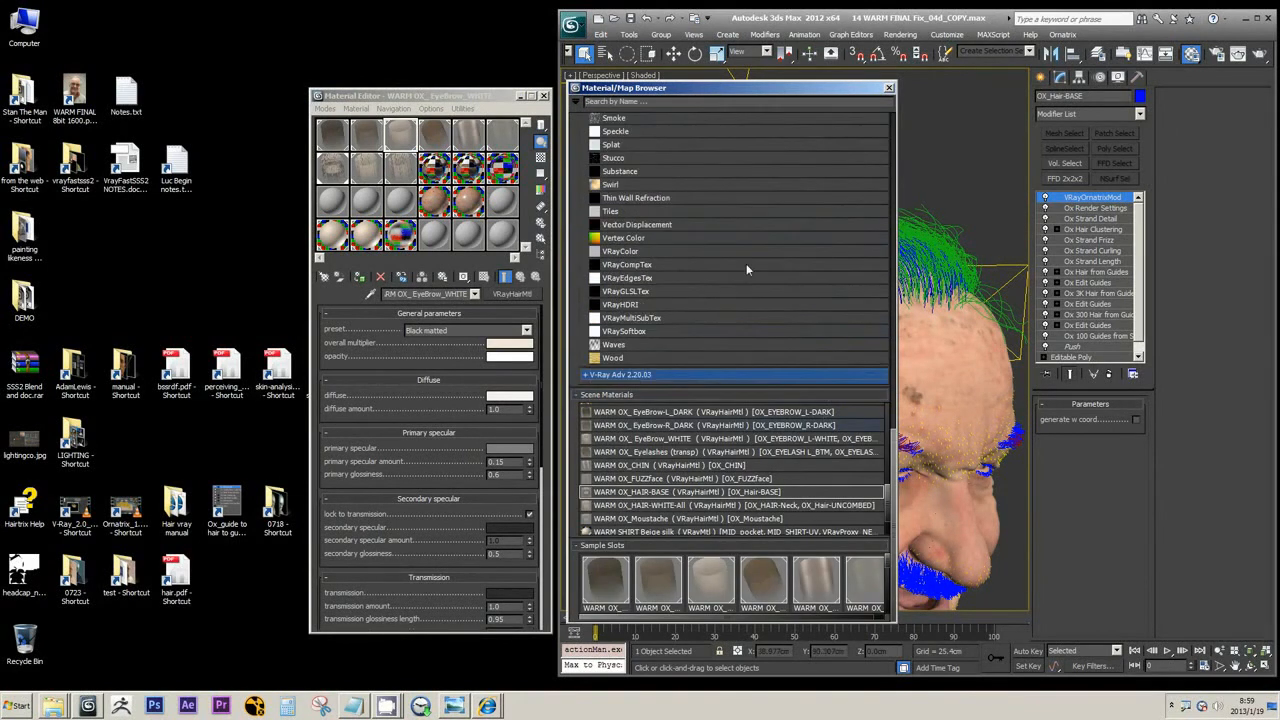
Step: Locate WARM OX_ EyeBrow-L_DARK among the scene materials and compare the left and right dark eyebrow material settings
left_click(673, 414)
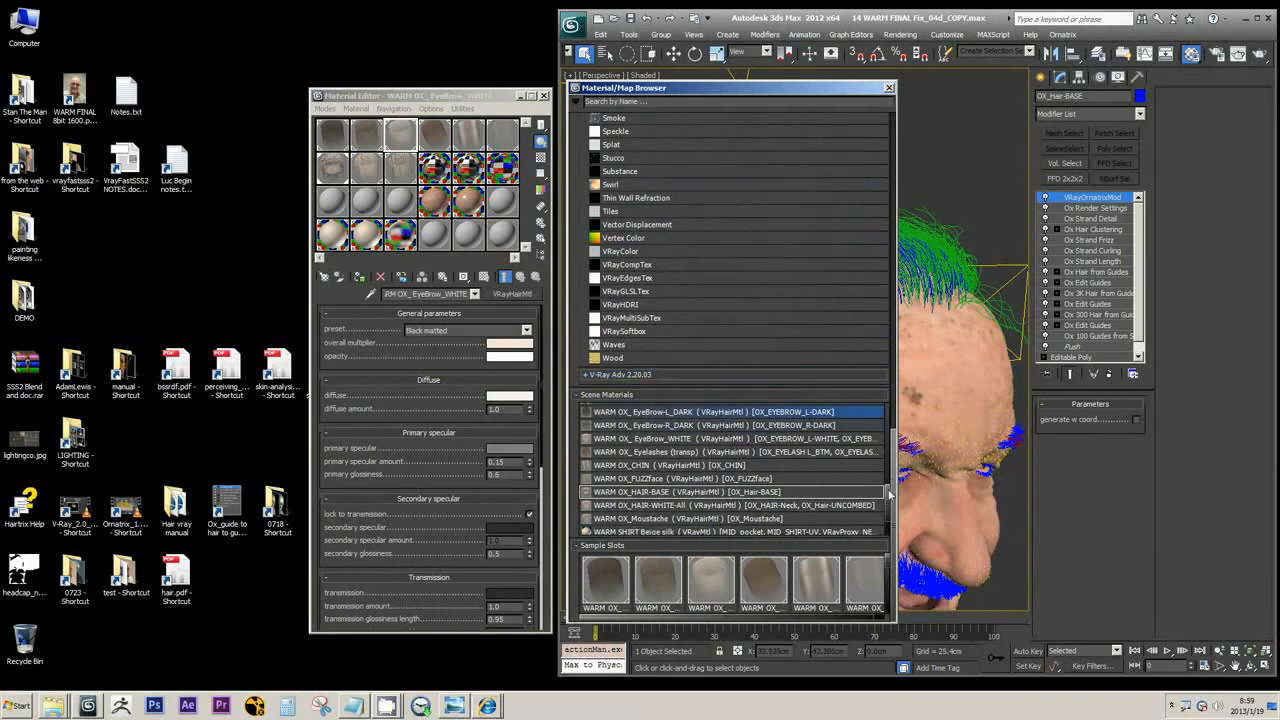
left_click_drag(889, 494, 896, 493)
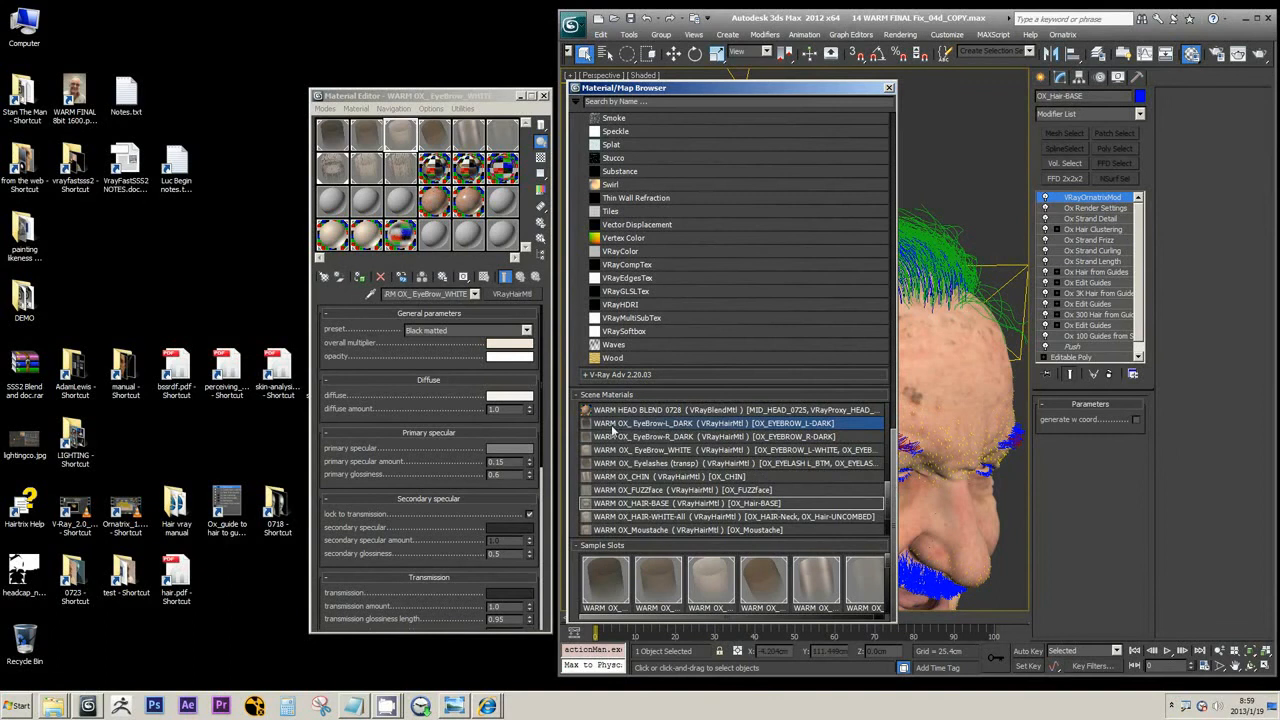
left_click_drag(600, 424, 332, 160)
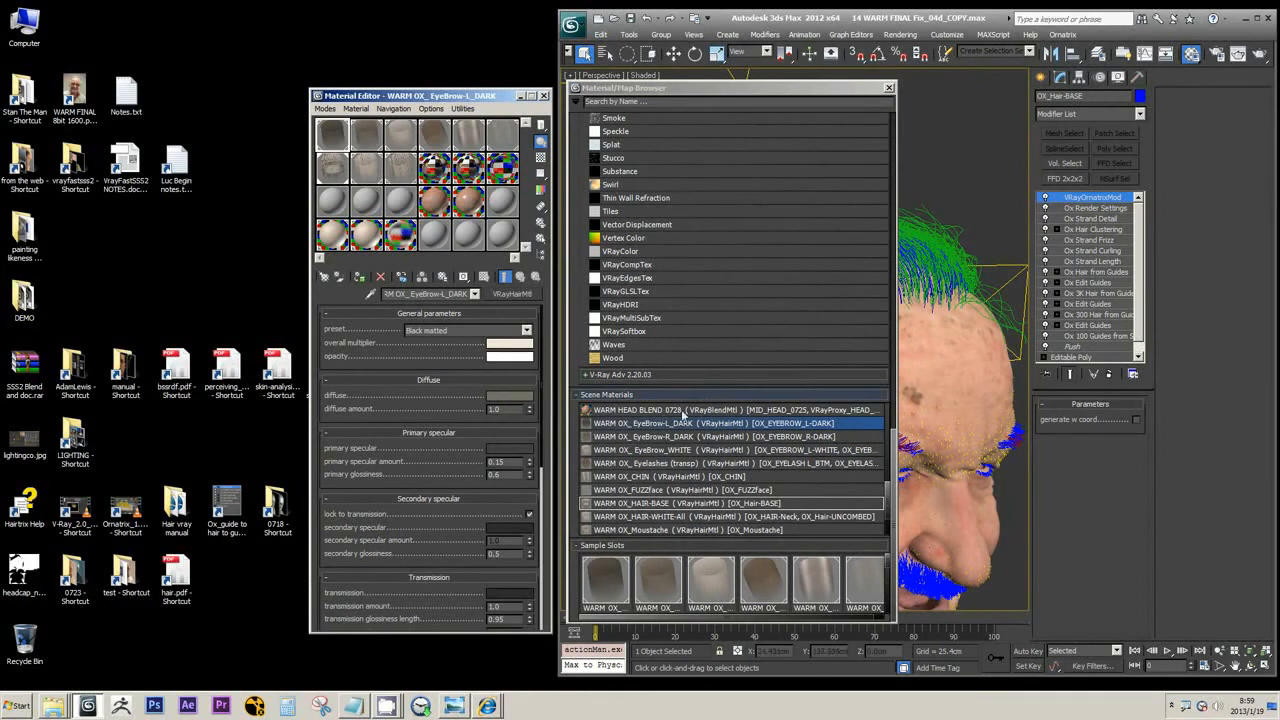
left_click(369, 145)
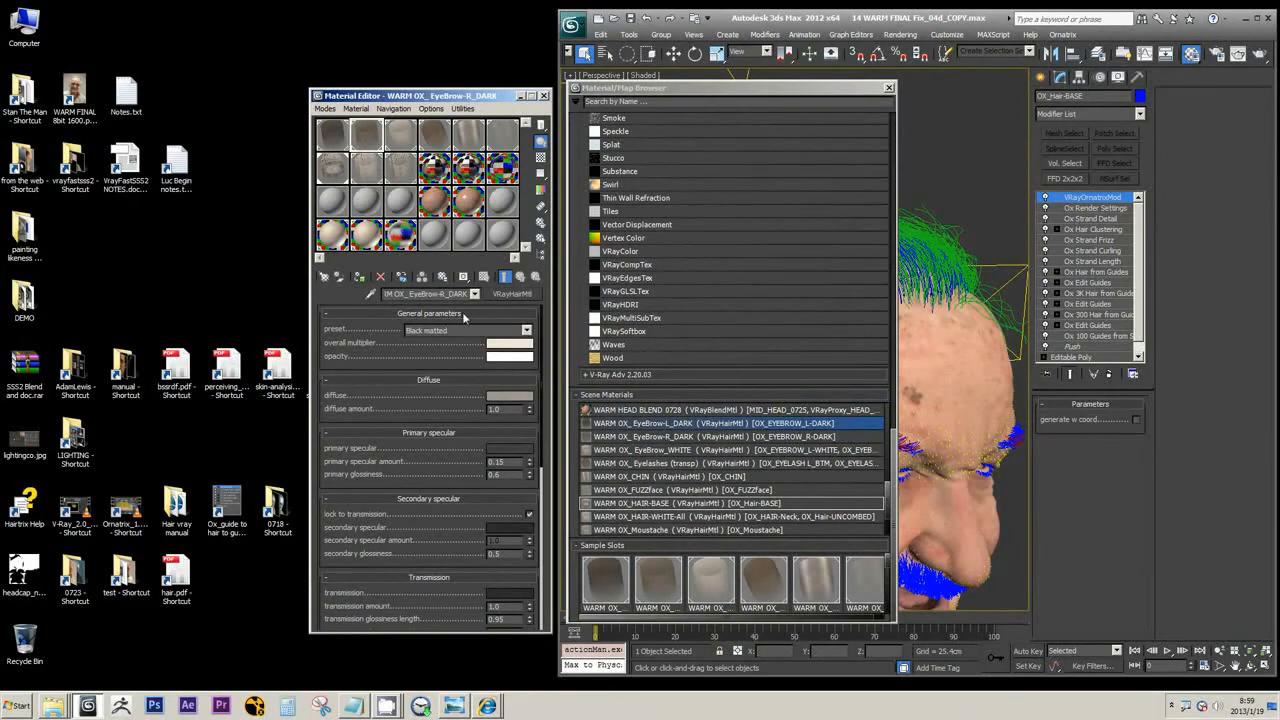
Step: Locate WARM OX_Moustache among the scene materials and show its VRayHairMtl settings in the Material Editor
left_click(636, 530)
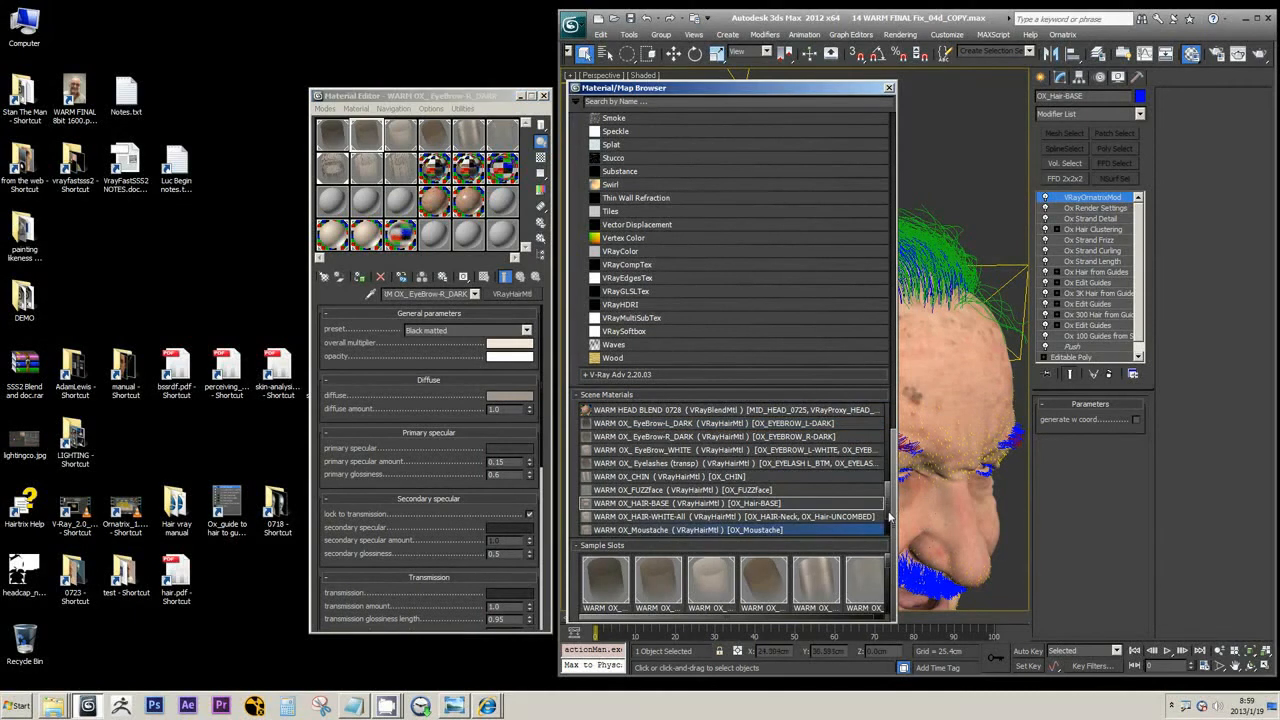
scroll(890, 516, "down", 1)
scroll(891, 515, "up", 1)
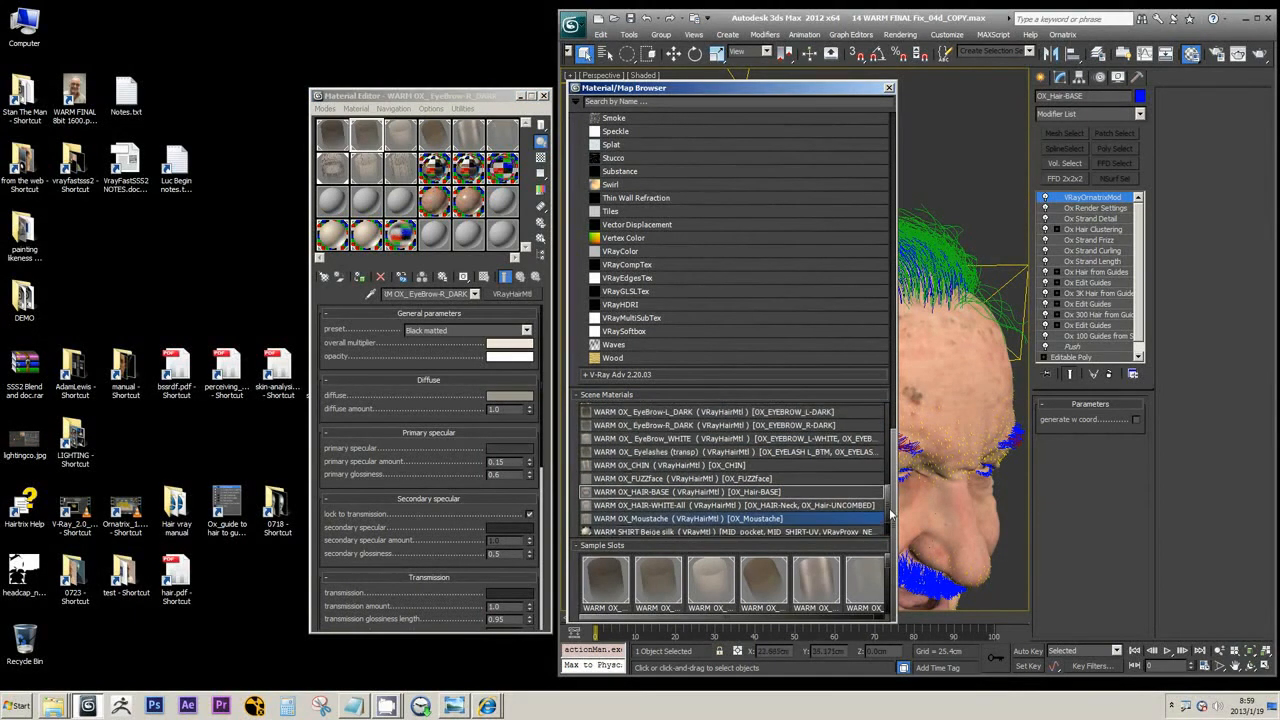
left_click(402, 180)
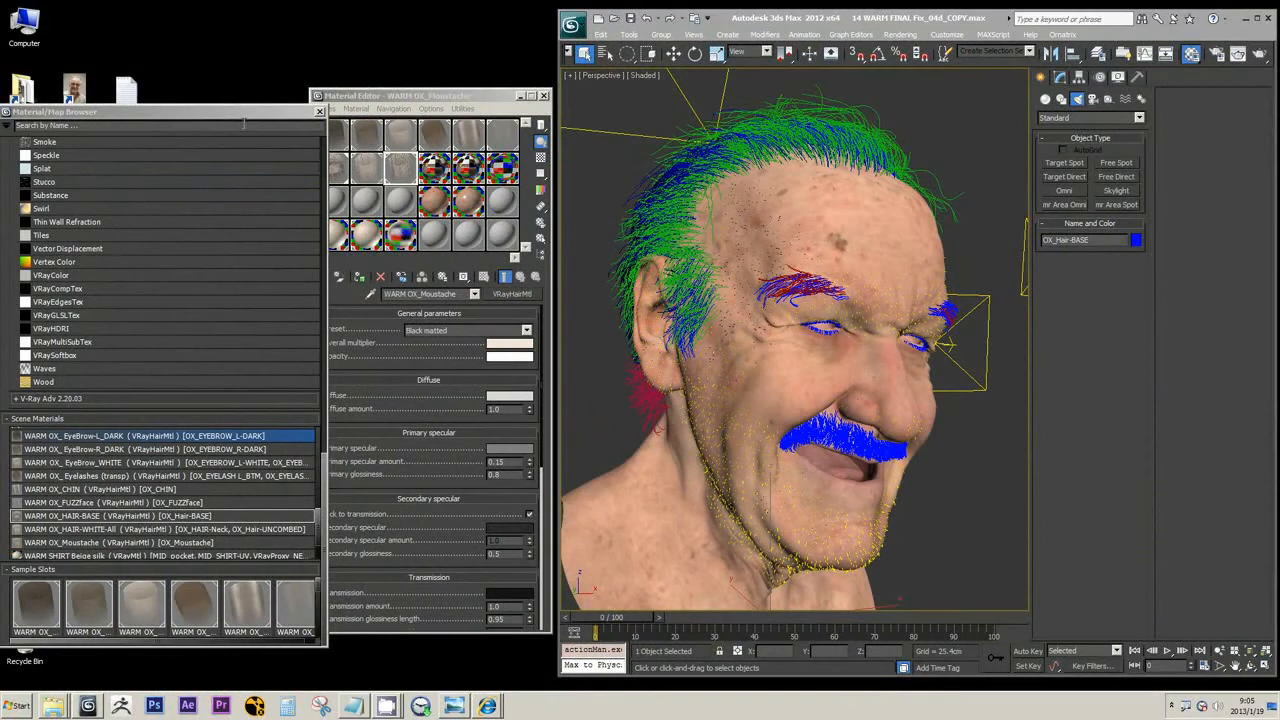
Step: Move the Material/Map Browser clear of the Material Editor and review the moustache material's parameters down to Options
left_click_drag(271, 112, 947, 76)
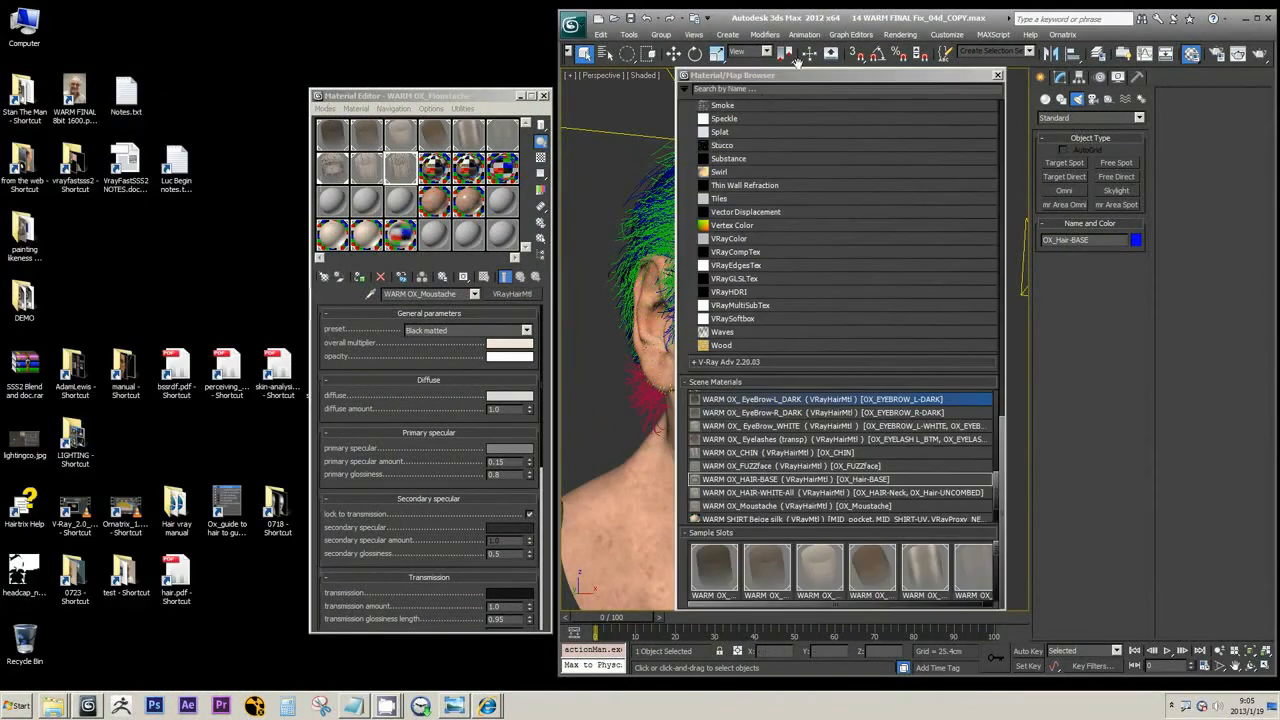
left_click_drag(795, 77, 719, 77)
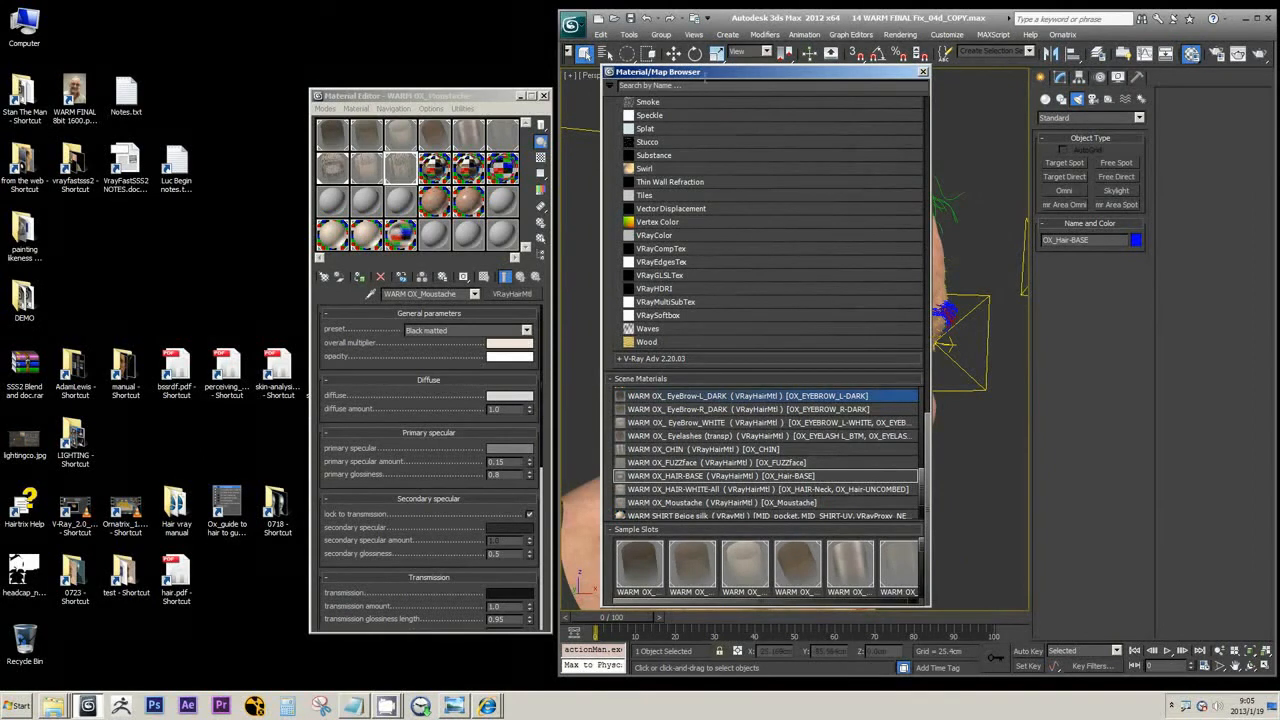
left_click_drag(712, 78, 212, 93)
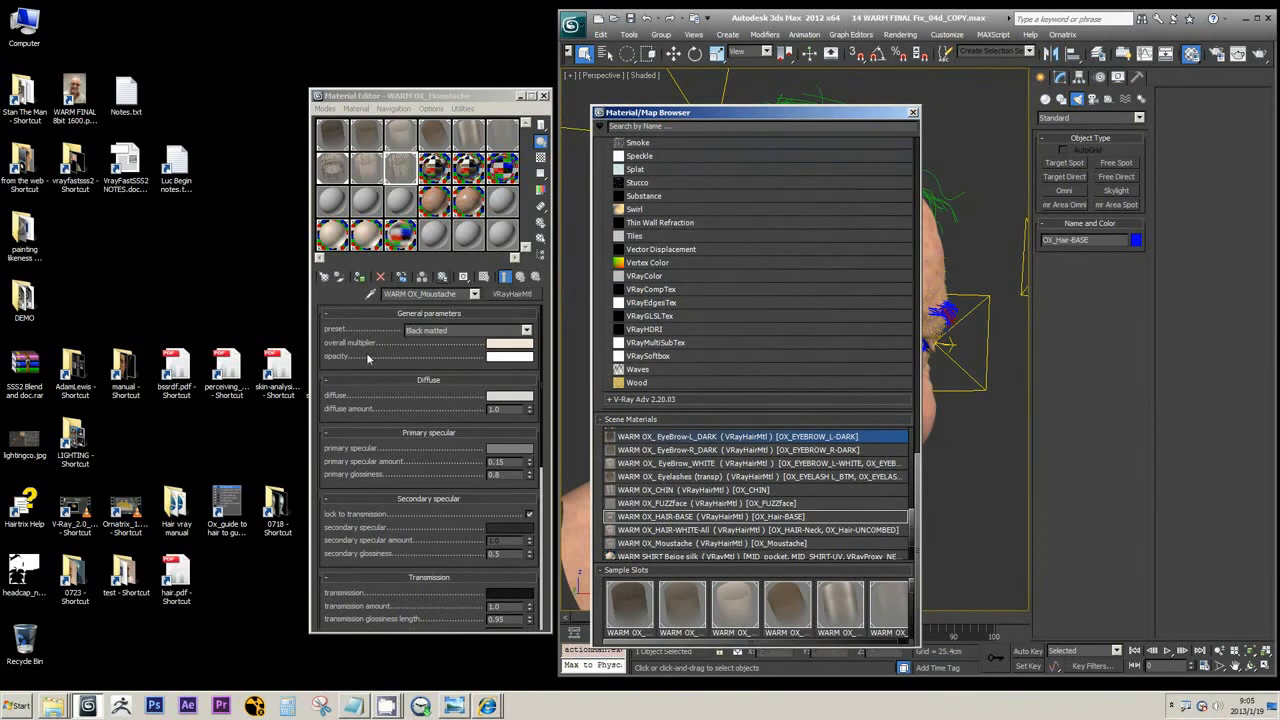
scroll(380, 420, "down", 4)
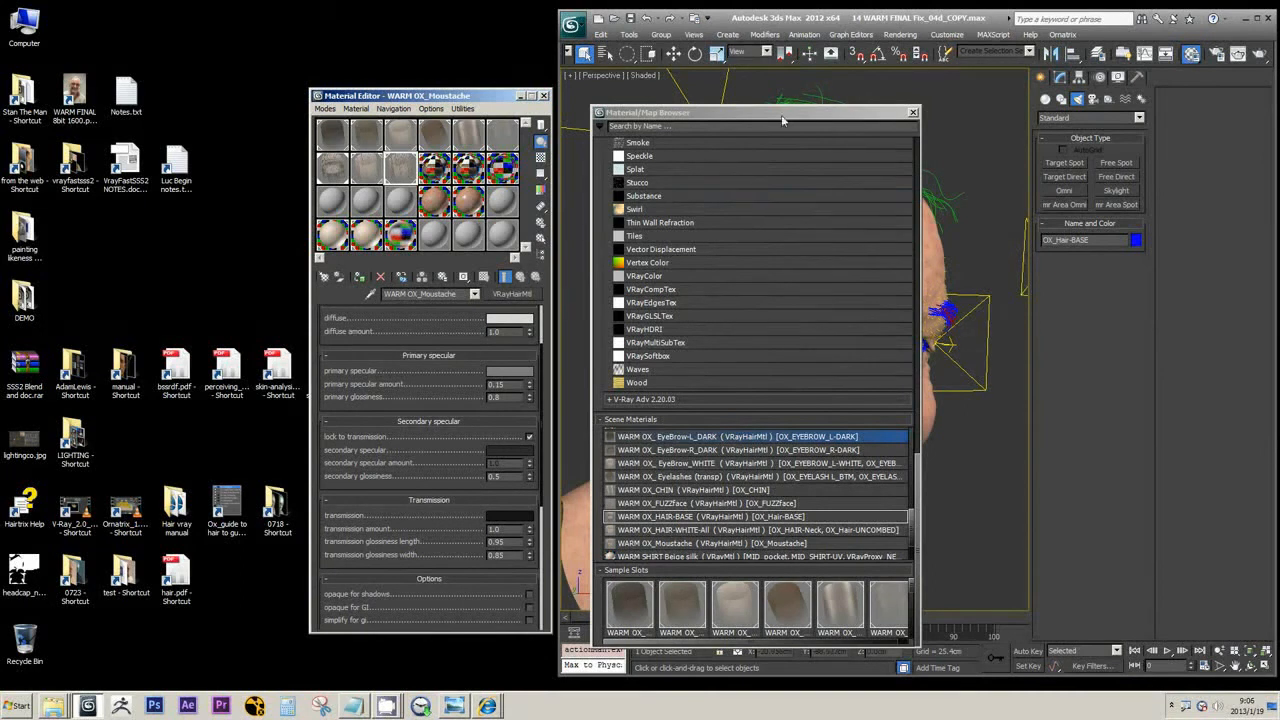
Step: Move the Material/Map Browser off the head in the viewport and examine the scene lights placed around it
left_click_drag(780, 114, 702, 428)
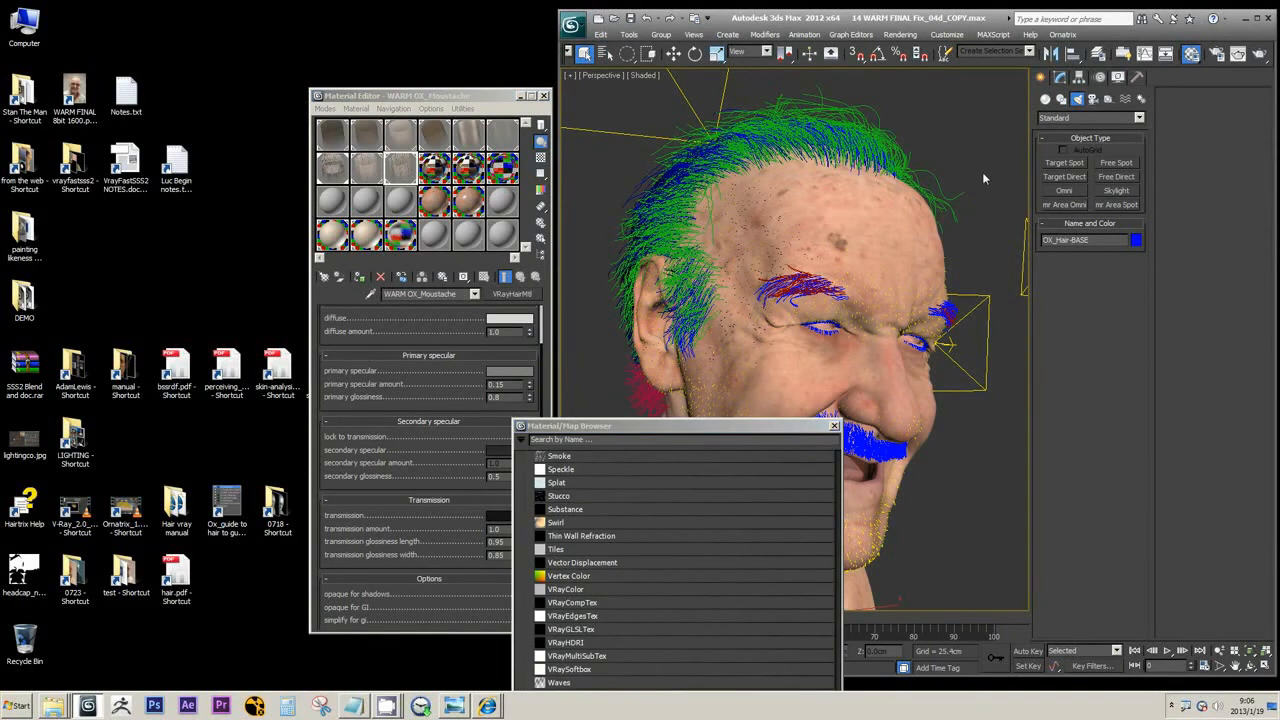
scroll(982, 172, "down", 5)
scroll(983, 178, "down", 3)
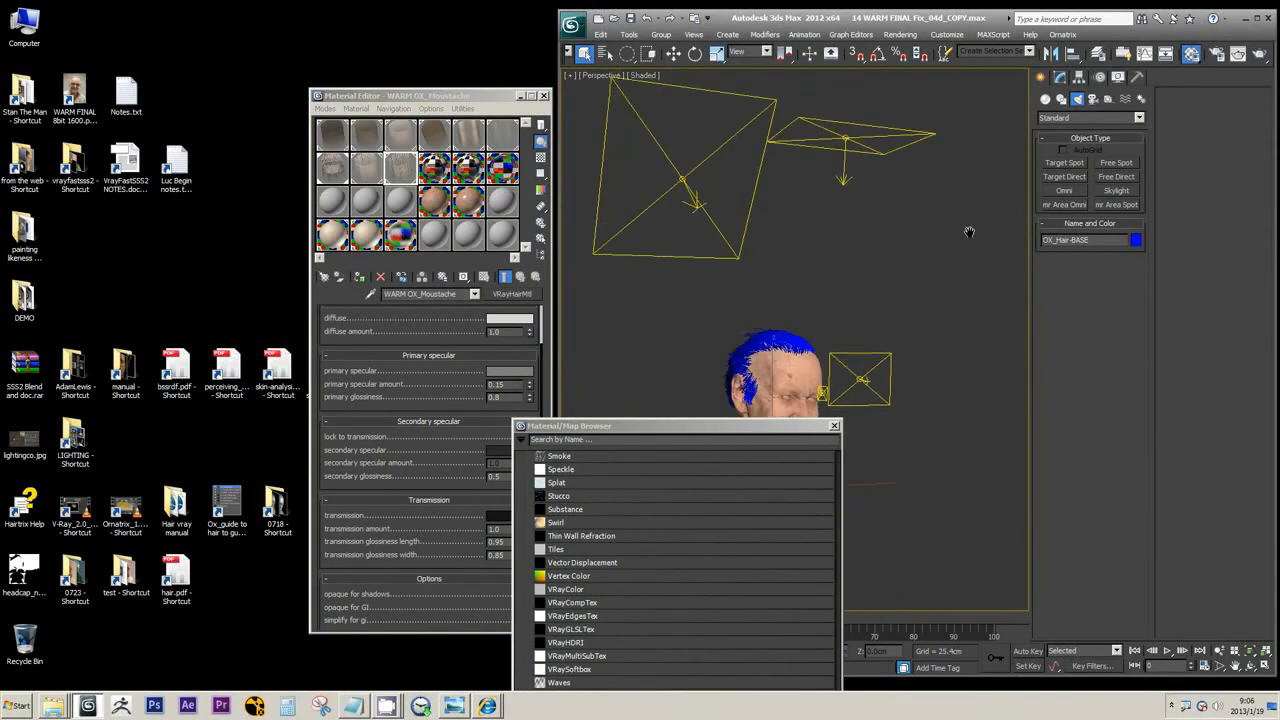
scroll(903, 224, "down", 2)
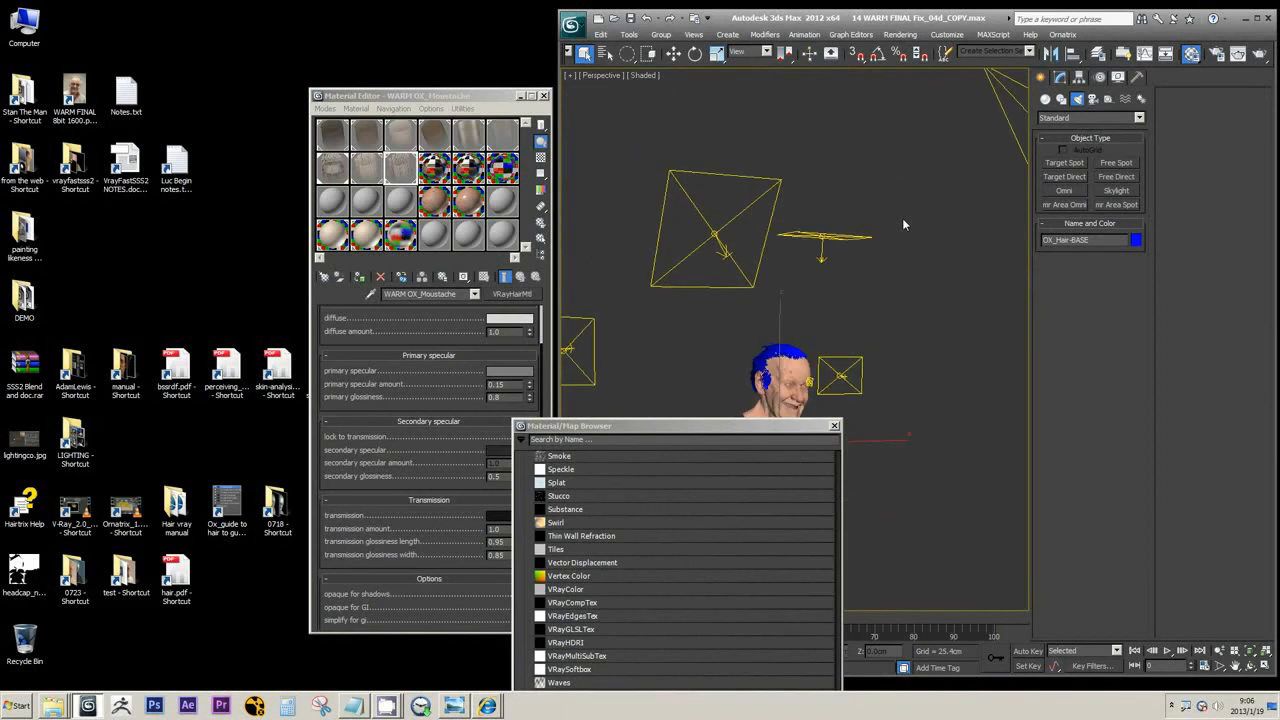
scroll(860, 232, "down", 2)
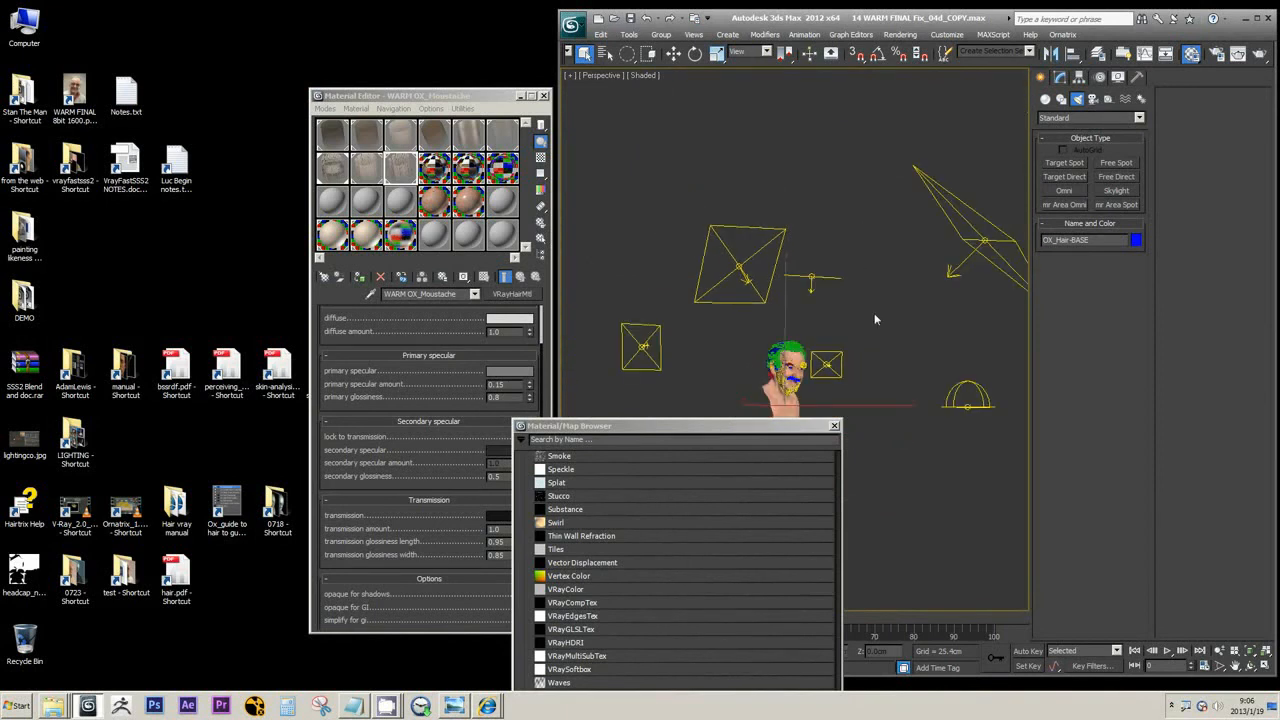
scroll(857, 366, "up", 8)
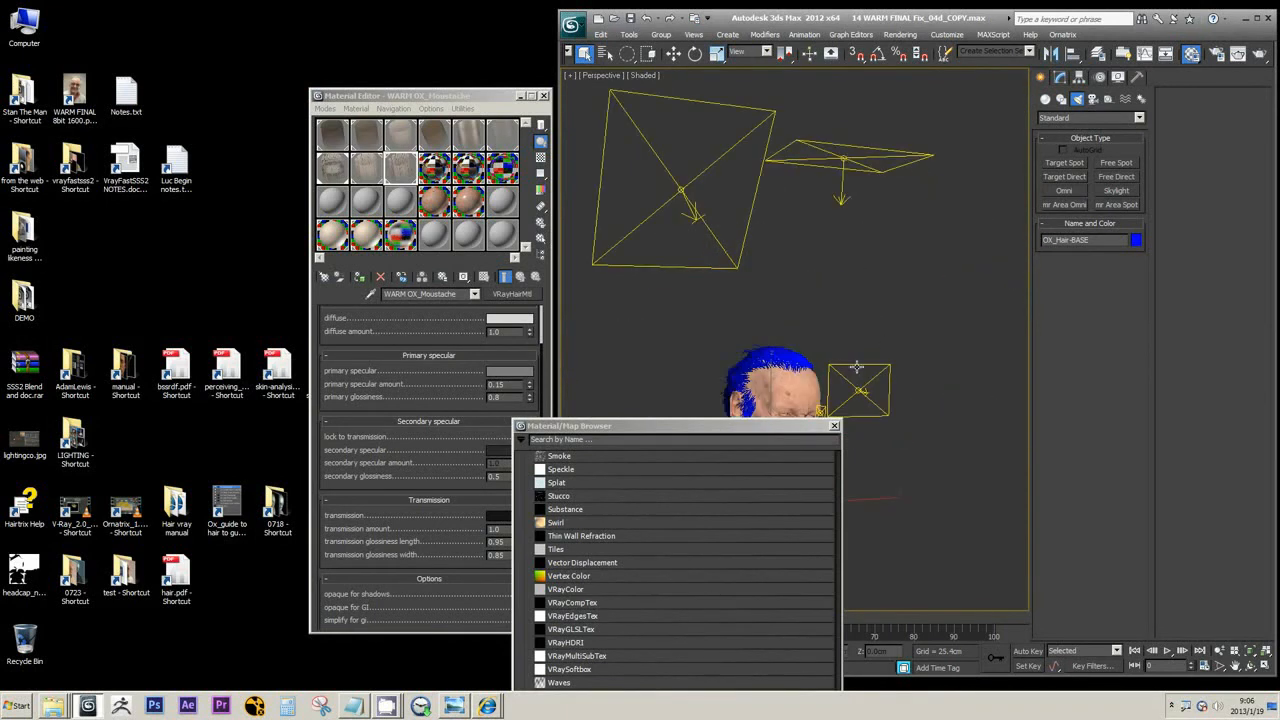
Step: Examine the lights placed around and above the head from several viewing angles, ending close on the face
middle_click_drag(908, 342, 903, 261)
scroll(903, 261, "down", 6)
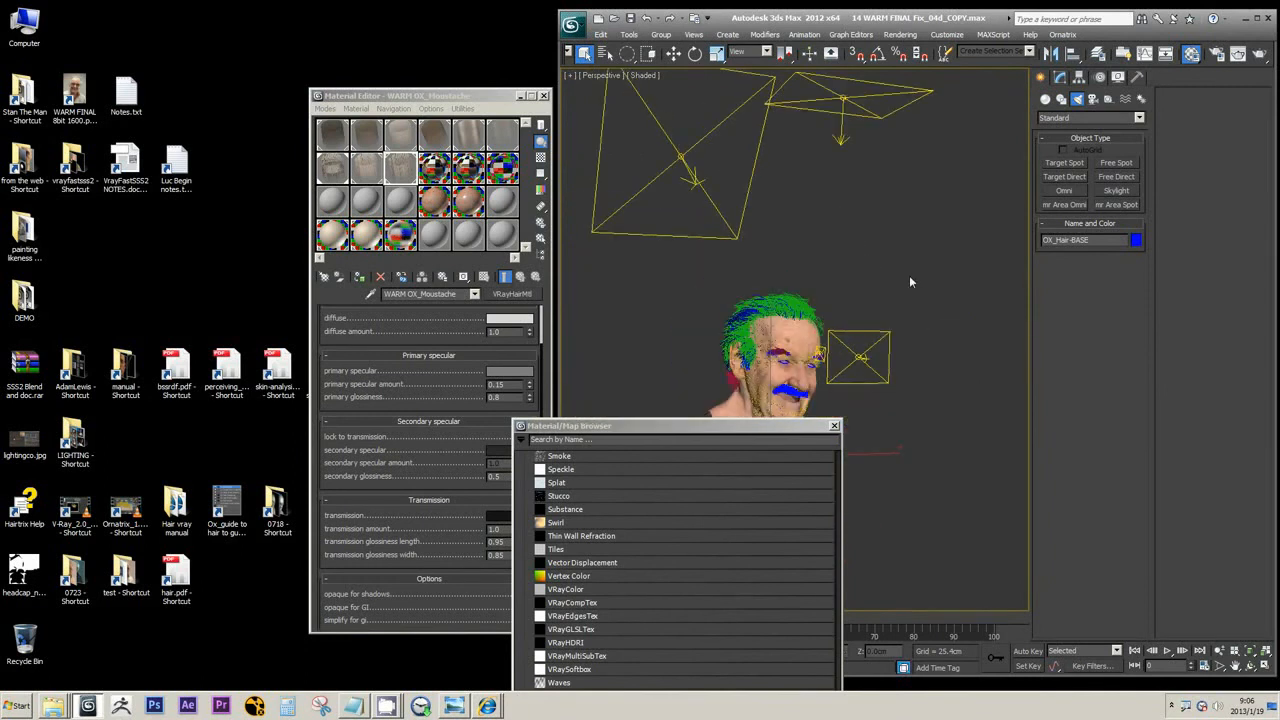
mouse_move(894, 291)
middle_mouse_down("alt")
mouse_move(882, 303)
mouse_move(908, 306)
middle_mouse_up("alt")
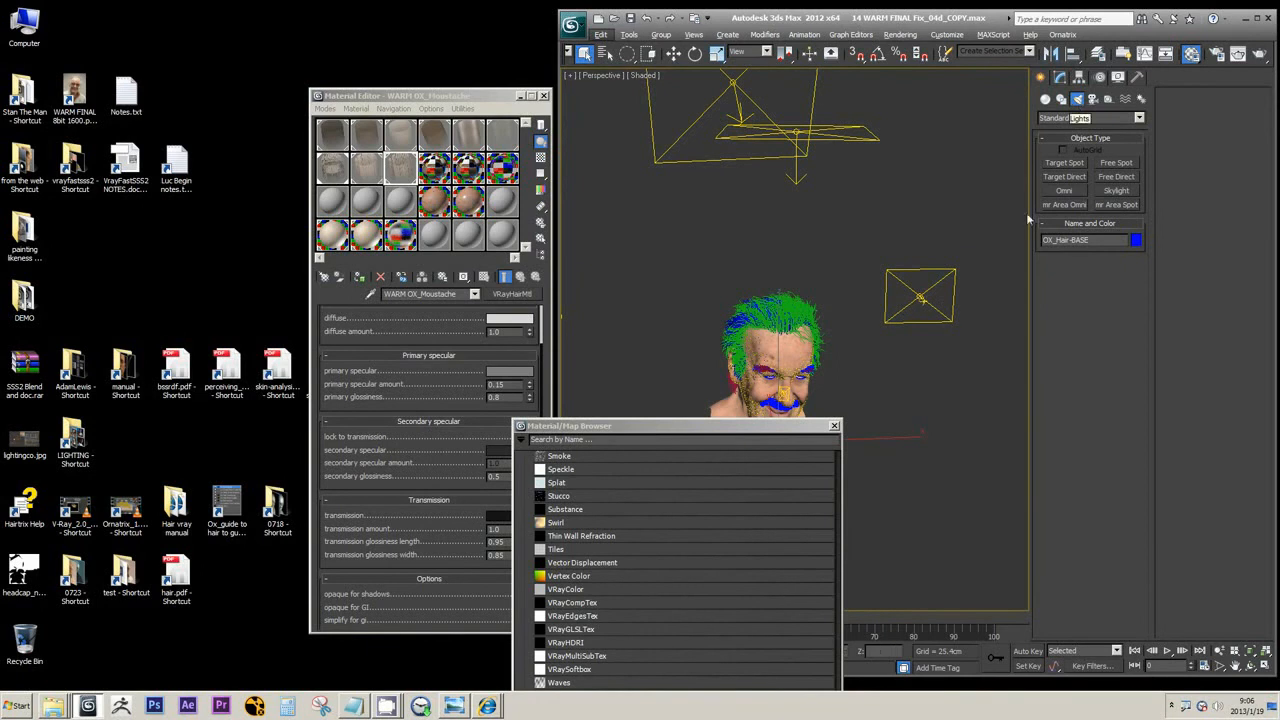
middle_click_drag(935, 308, 900, 329, "alt")
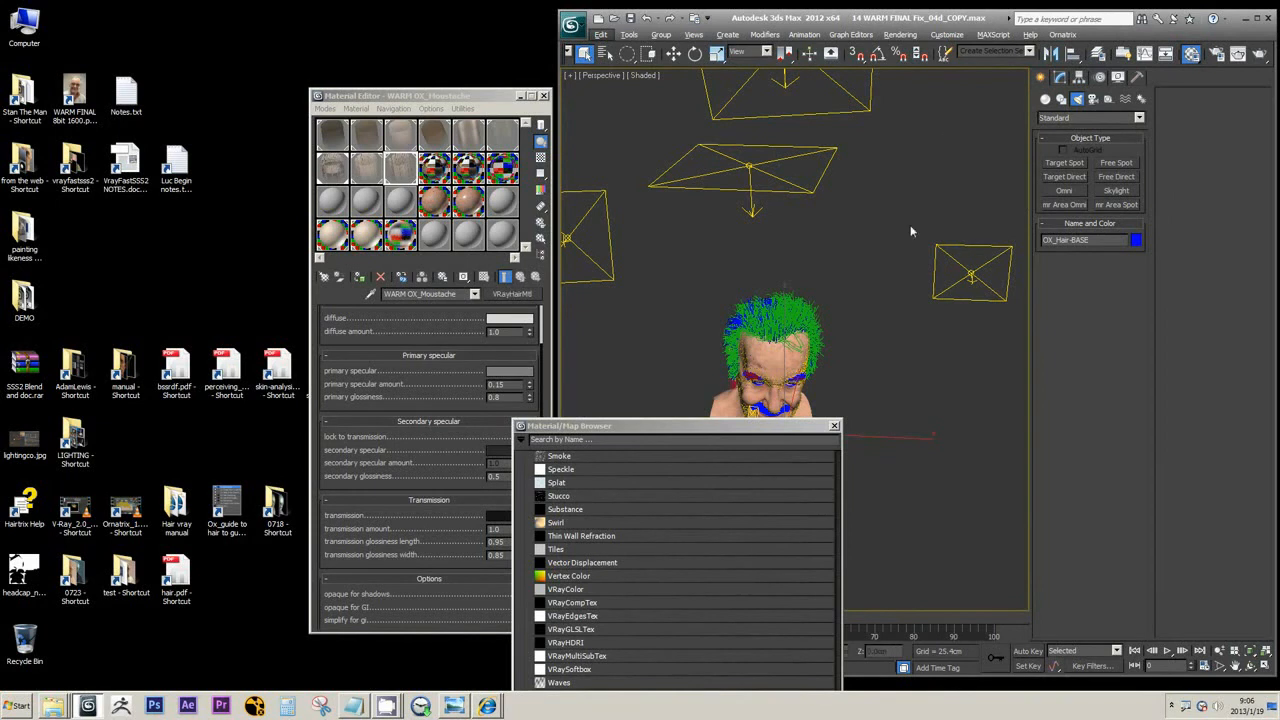
middle_click_drag(911, 232, 973, 184, "alt")
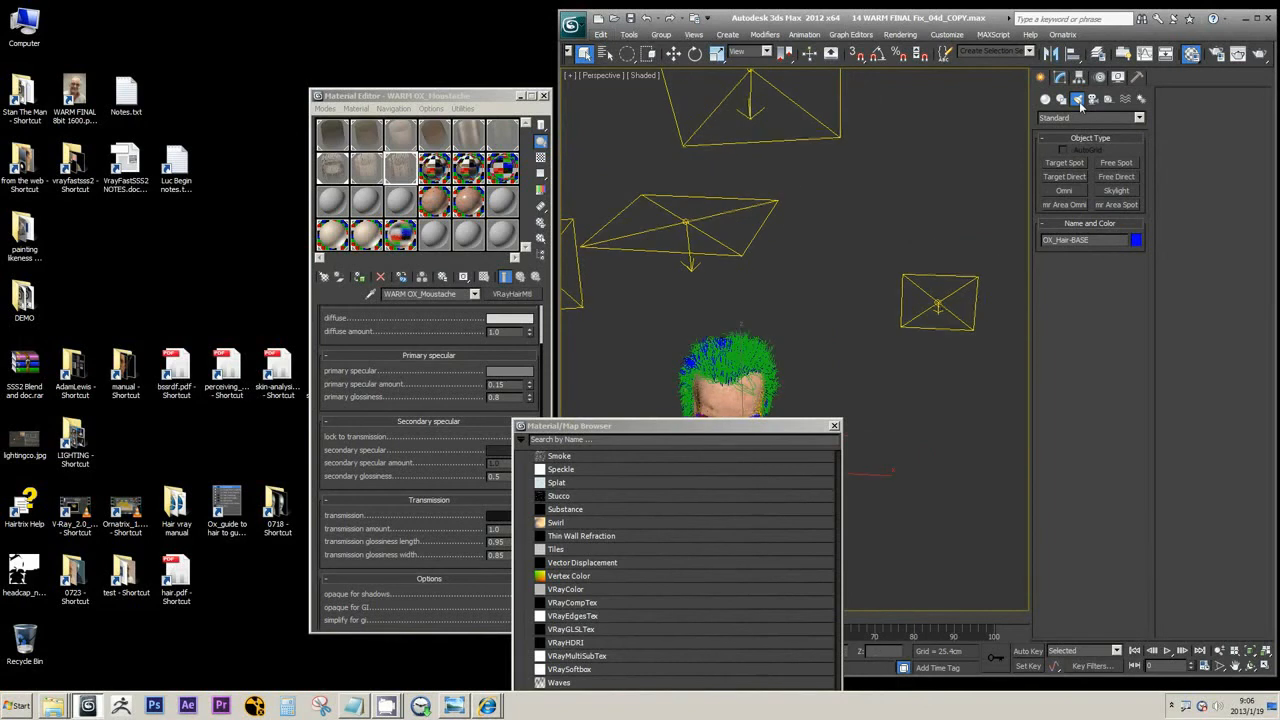
middle_click_drag(820, 278, 904, 194)
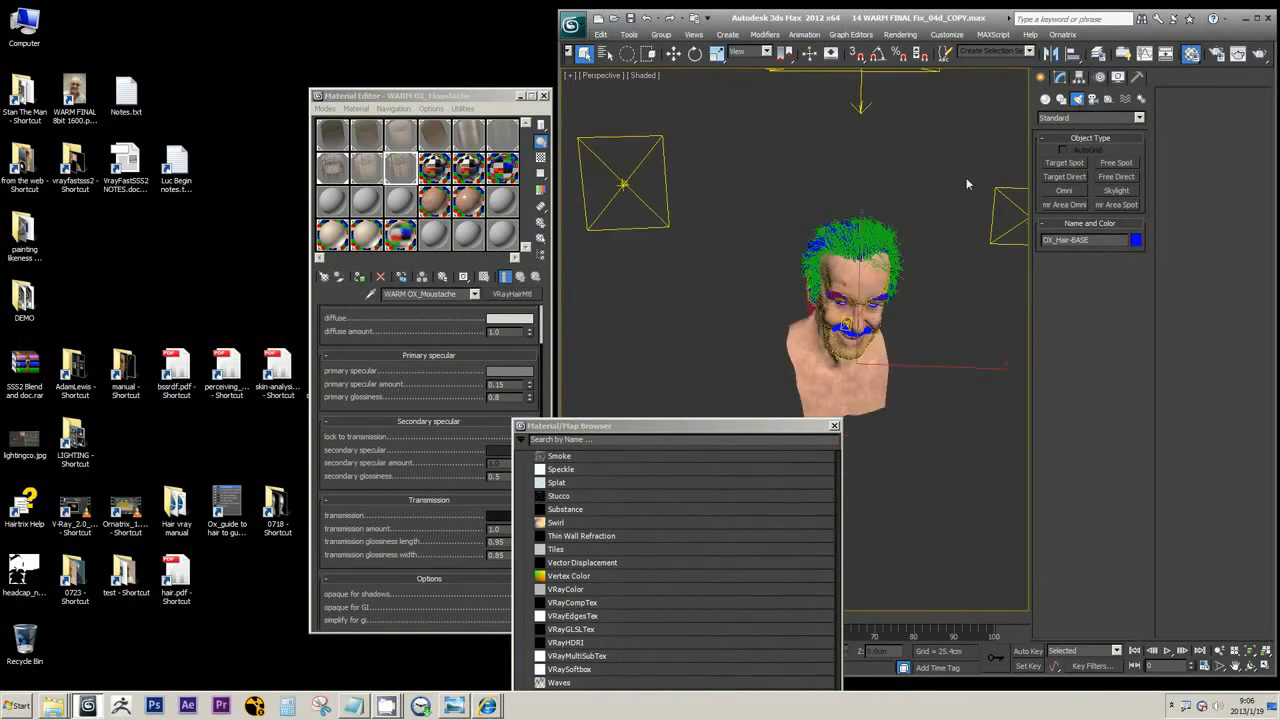
mouse_move(948, 200)
middle_mouse_down()
mouse_move(829, 206)
mouse_move(984, 194)
mouse_move(911, 229)
mouse_move(938, 207)
mouse_move(924, 253)
middle_mouse_up()
scroll(845, 205, "up", 5)
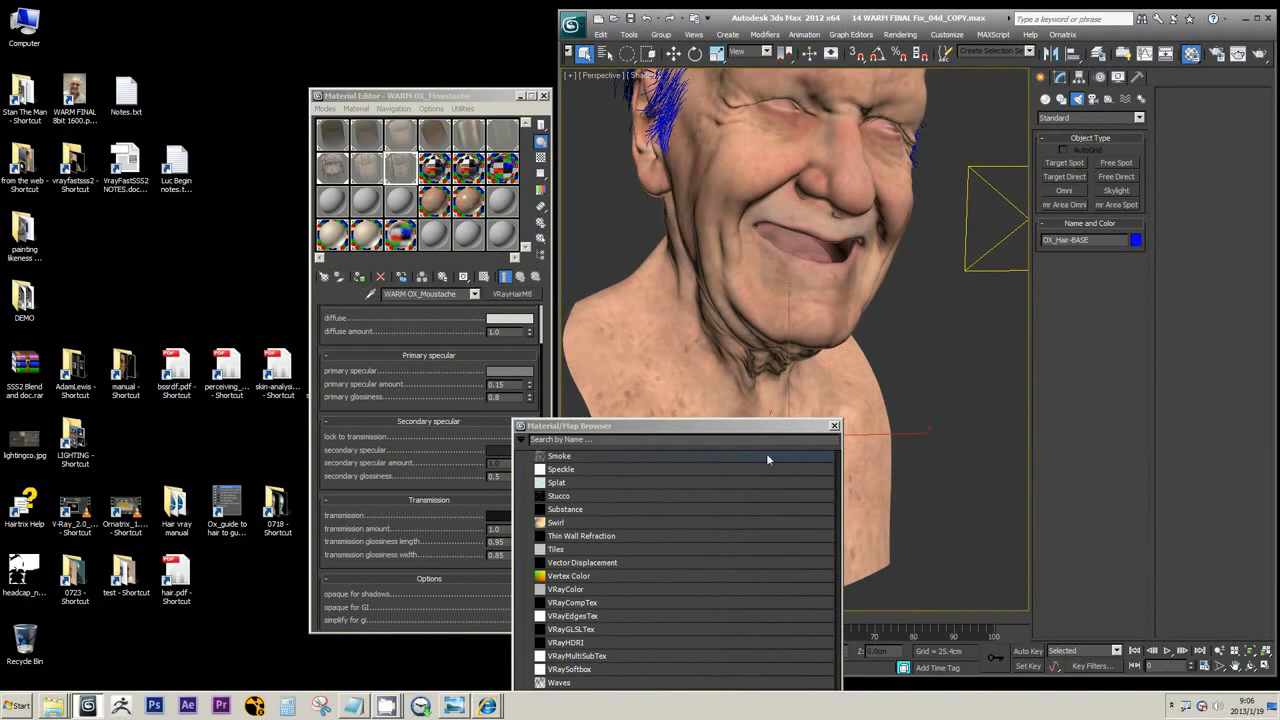
Step: Show the WARM OX_ EyeBrow-L_DARK material's settings and consult the diffuse and specular sections of the VRayHairMtl material manual page in Internet Explorer
left_click_drag(708, 425, 838, 89)
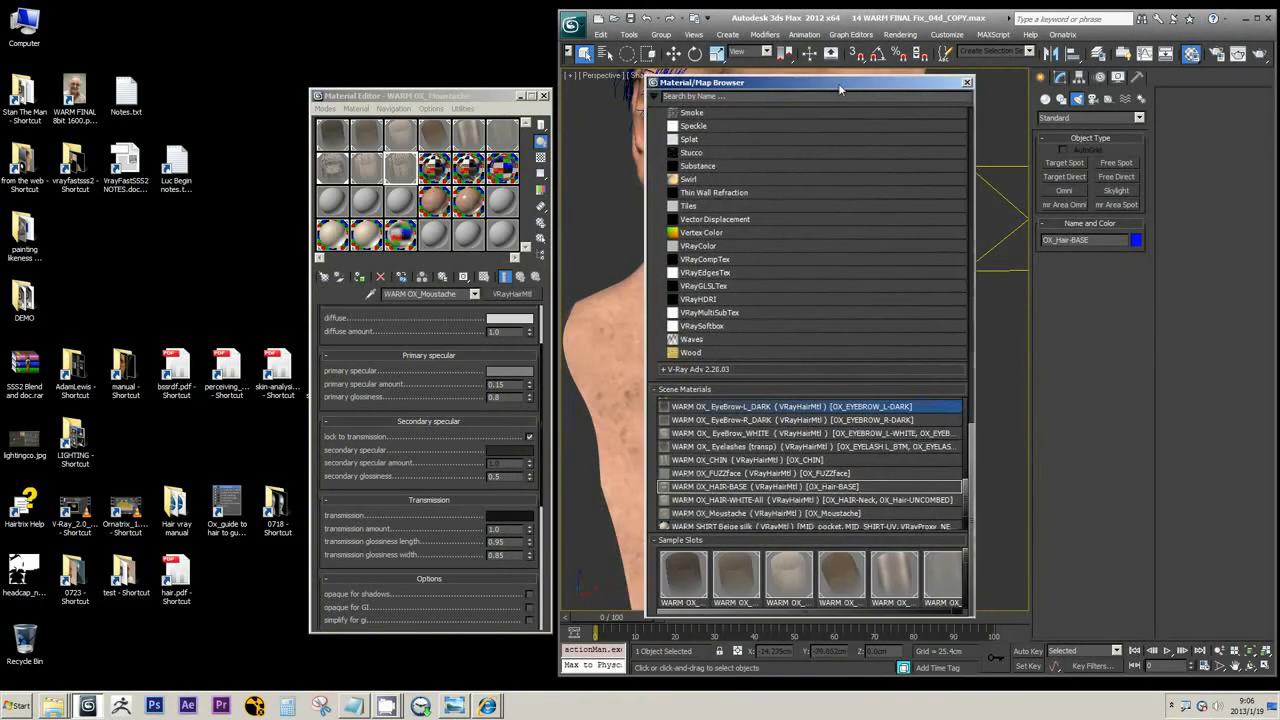
left_click(337, 143)
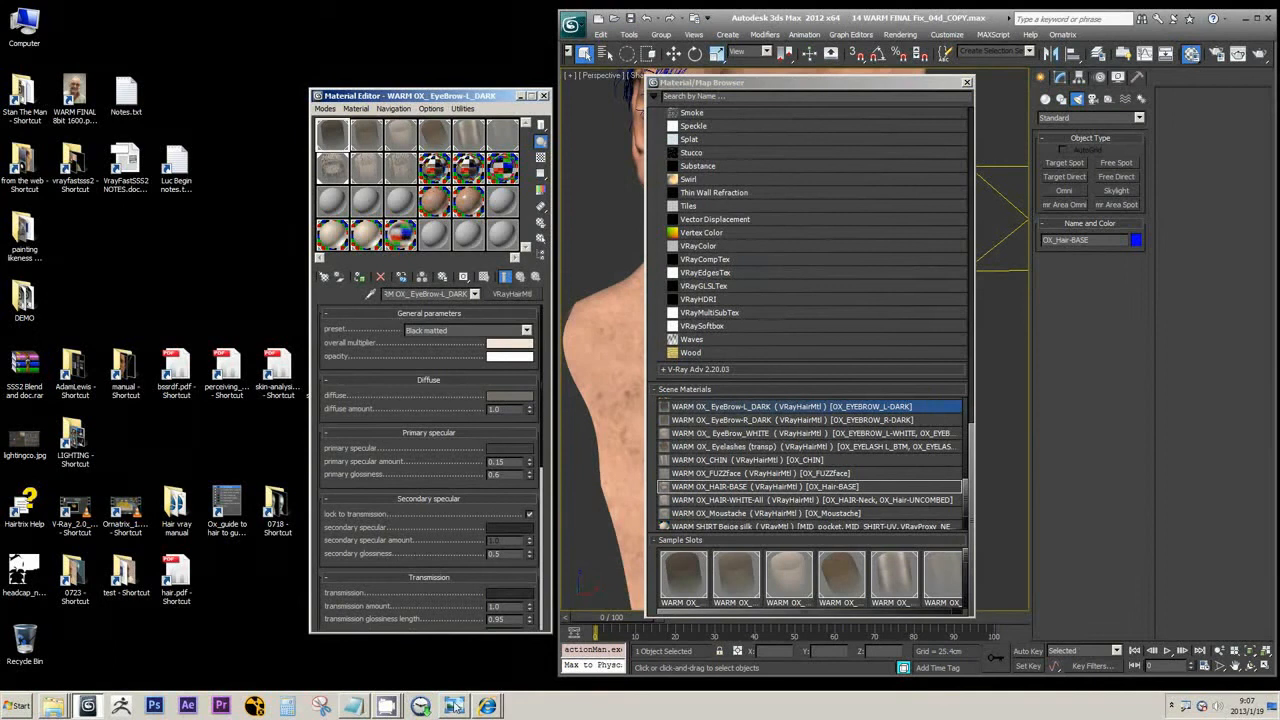
left_click(488, 706)
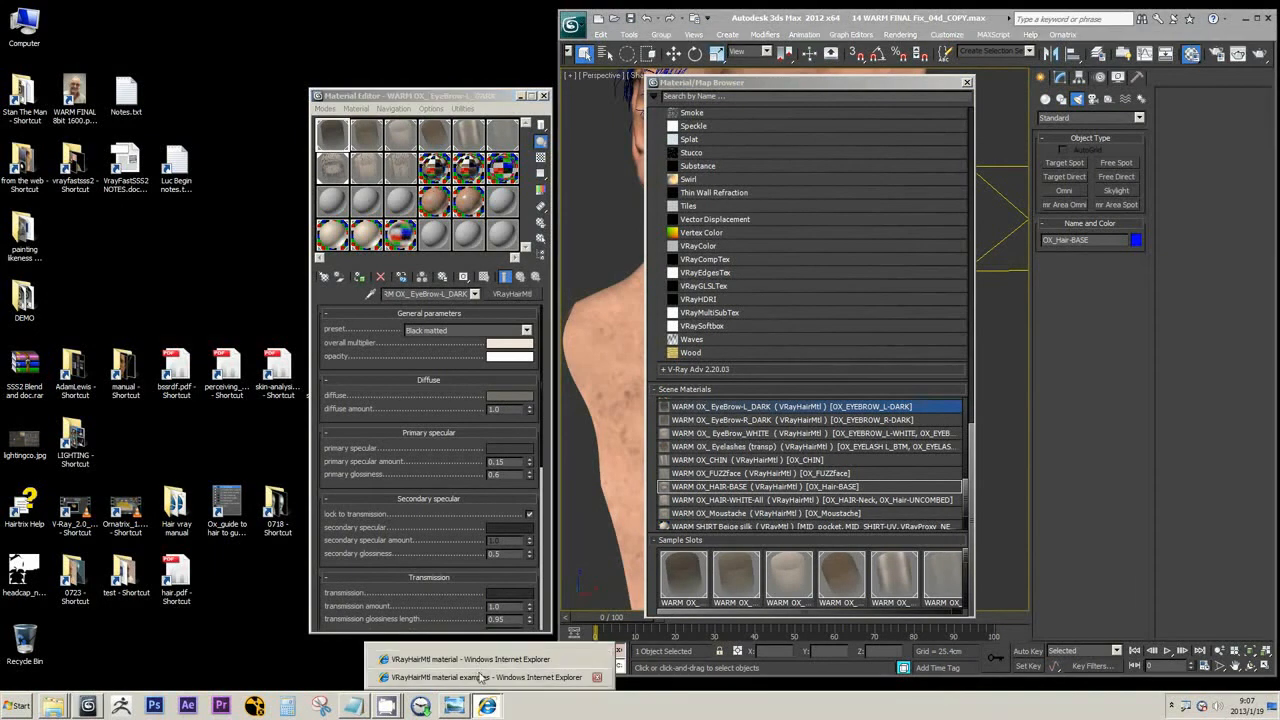
left_click(478, 660)
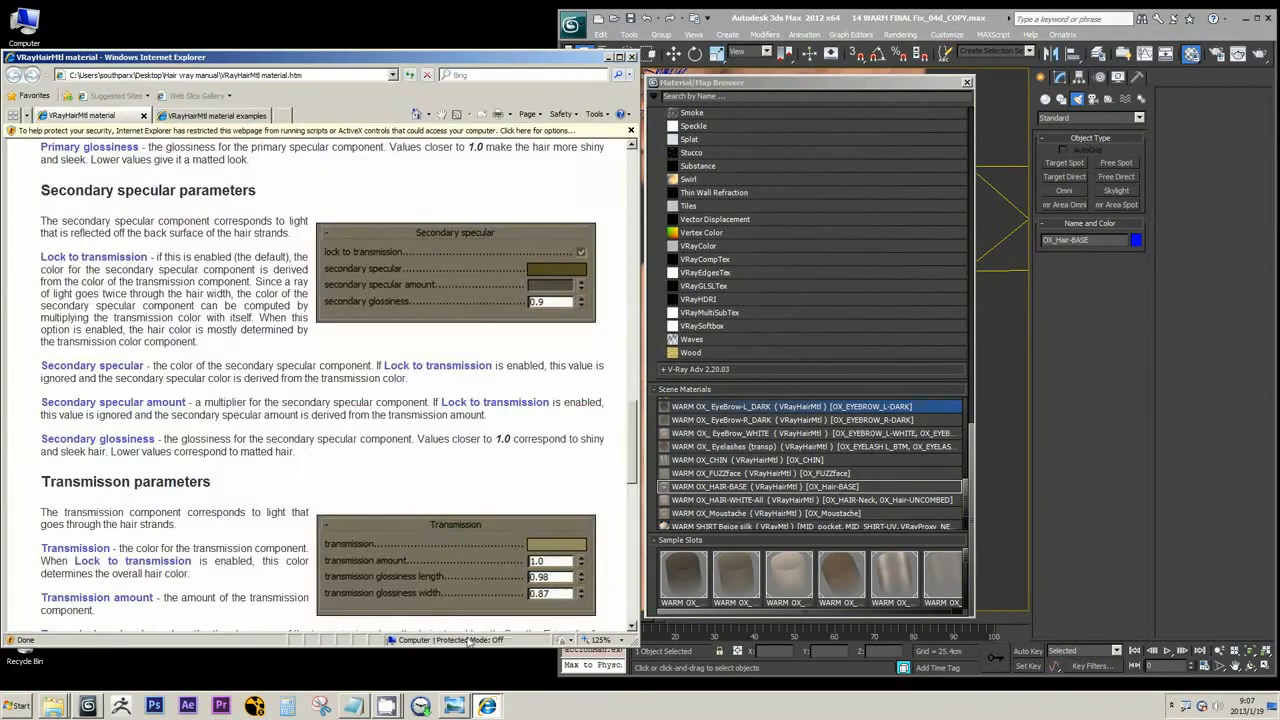
scroll(412, 510, "down", 3)
scroll(300, 390, "up", 5)
scroll(291, 390, "up", 3)
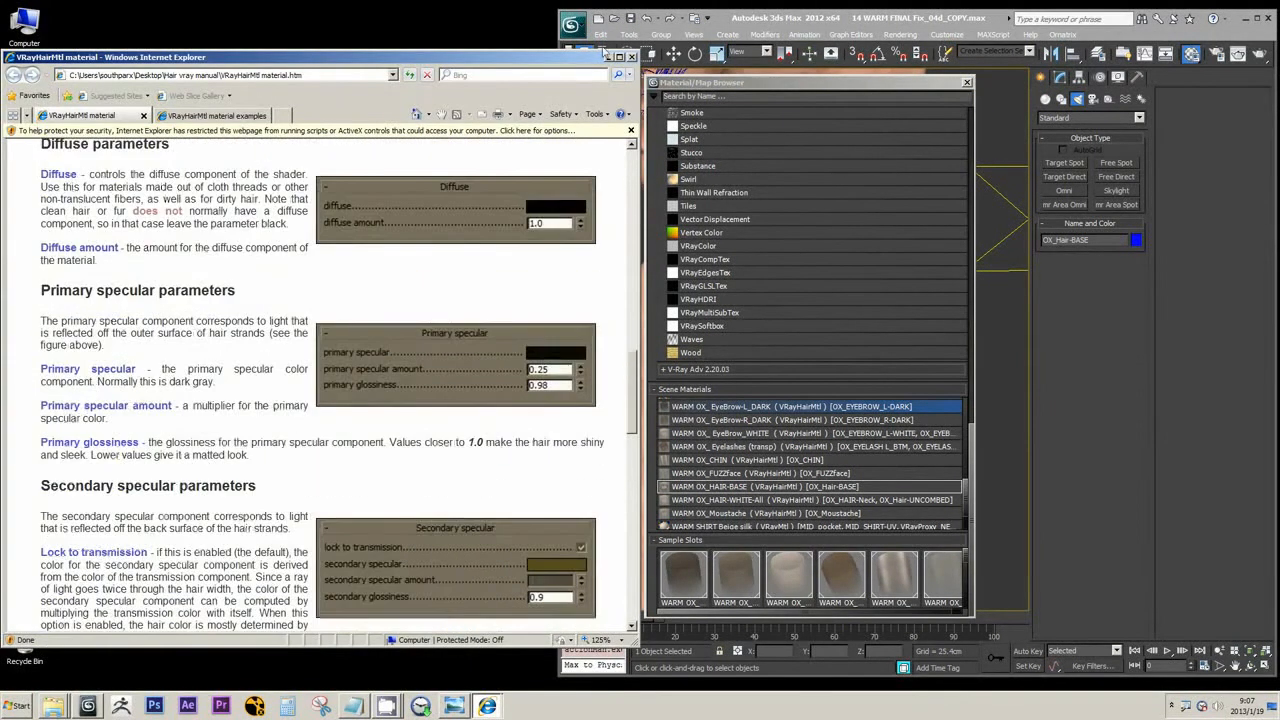
left_click(607, 56)
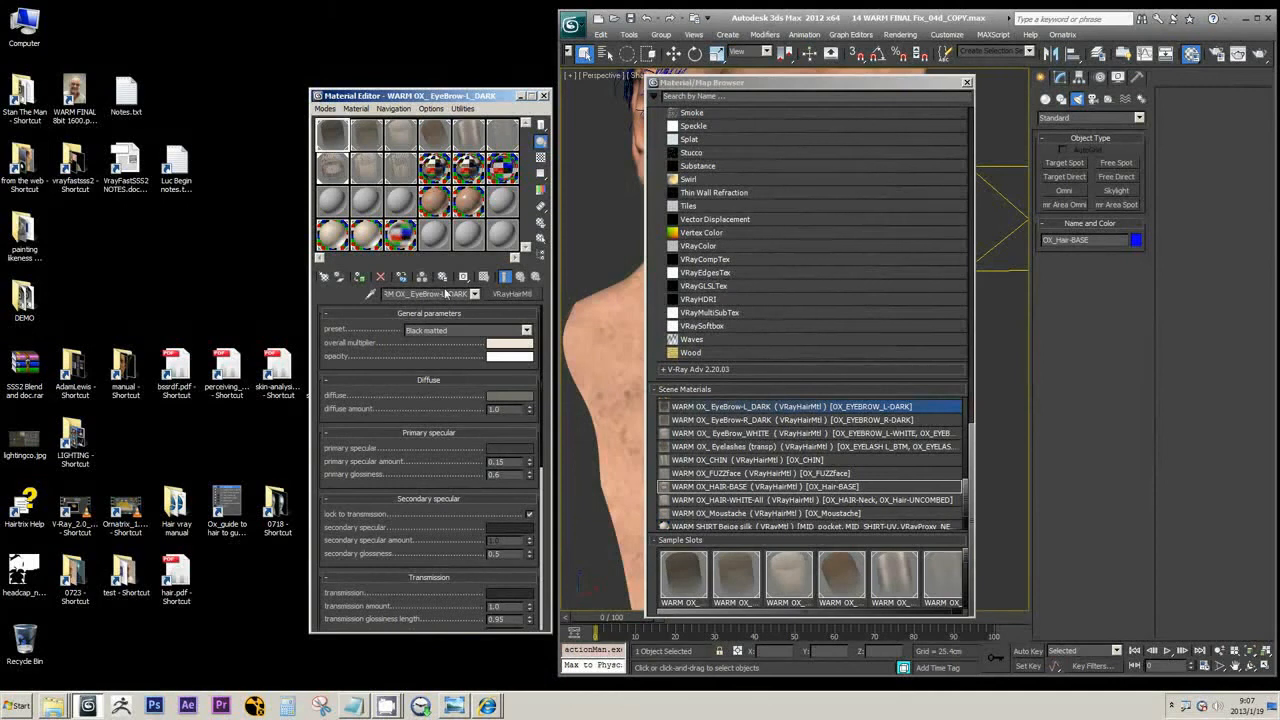
Step: Move the Material/Map Browser over the Material Editor so the model's face and hair are uncovered in the viewport
left_click(750, 410)
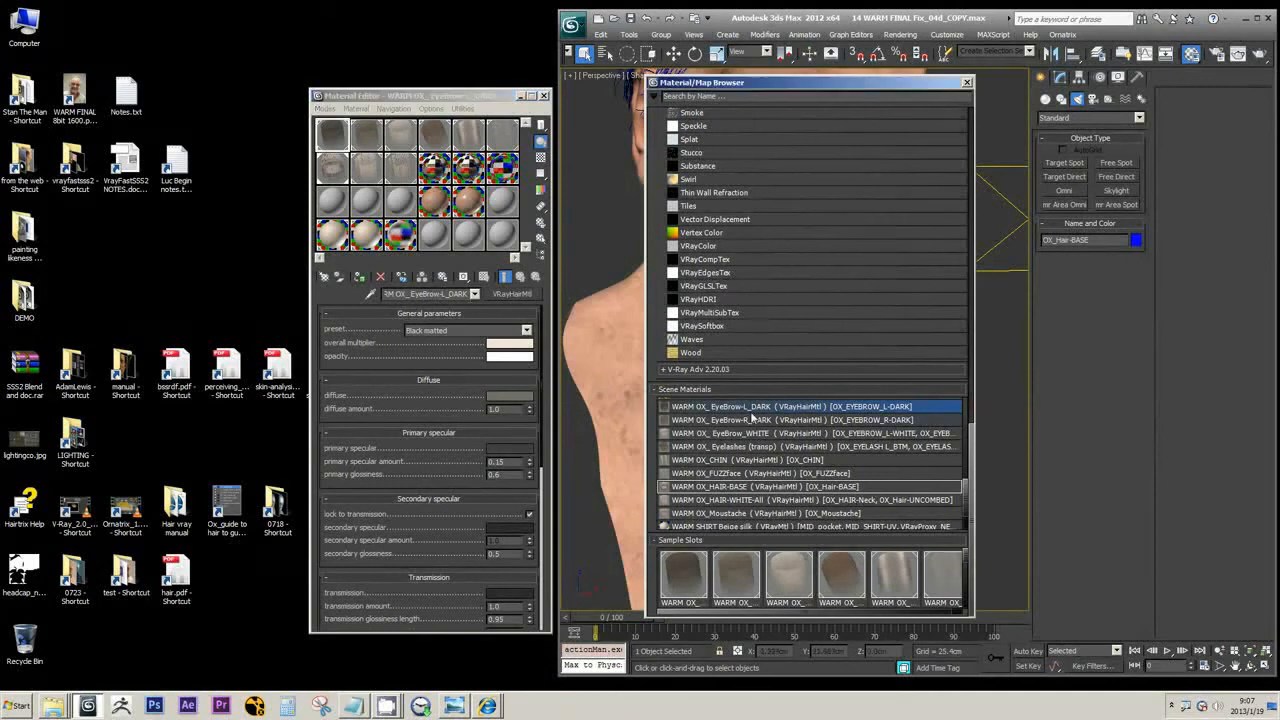
left_click_drag(776, 80, 685, 45)
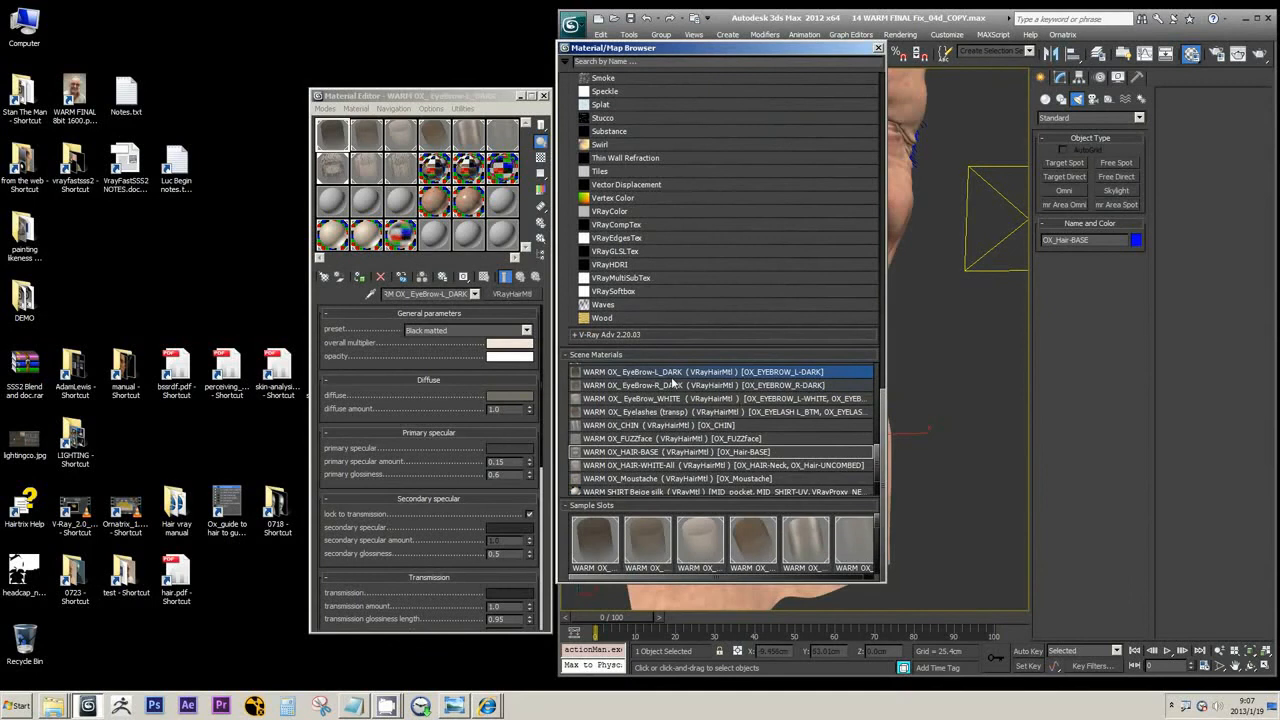
left_click_drag(728, 52, 495, 66)
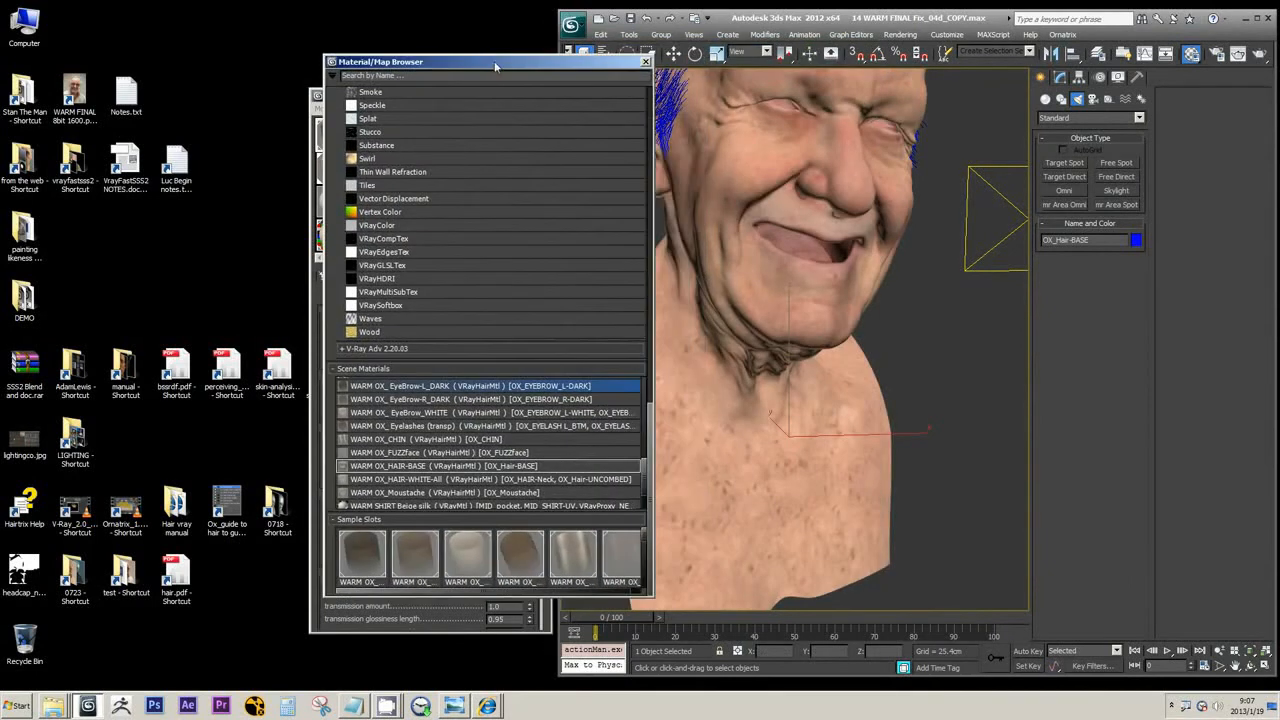
middle_click_drag(901, 290, 925, 415)
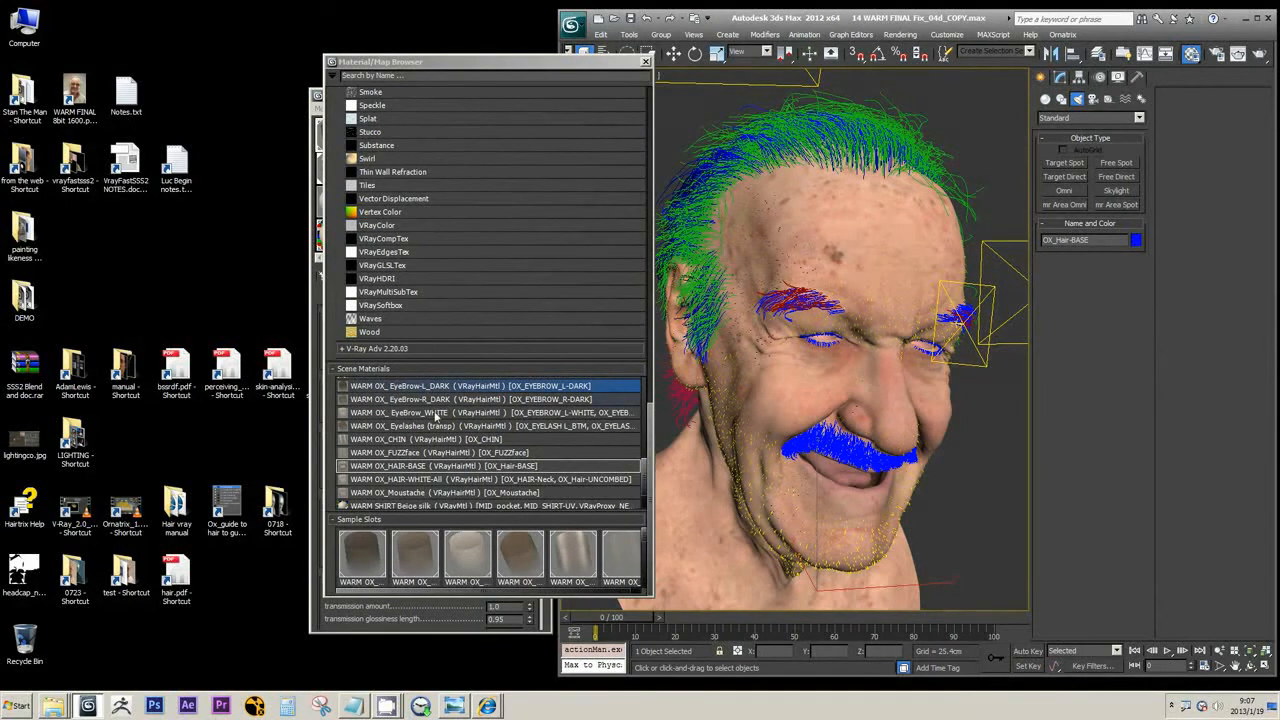
Step: Preview WARM FINAL 8bit 1600.png in Windows Photo Viewer, inspect the eyebrows and glasses up close, and minimize the viewer
left_click(79, 100)
right_click(79, 100)
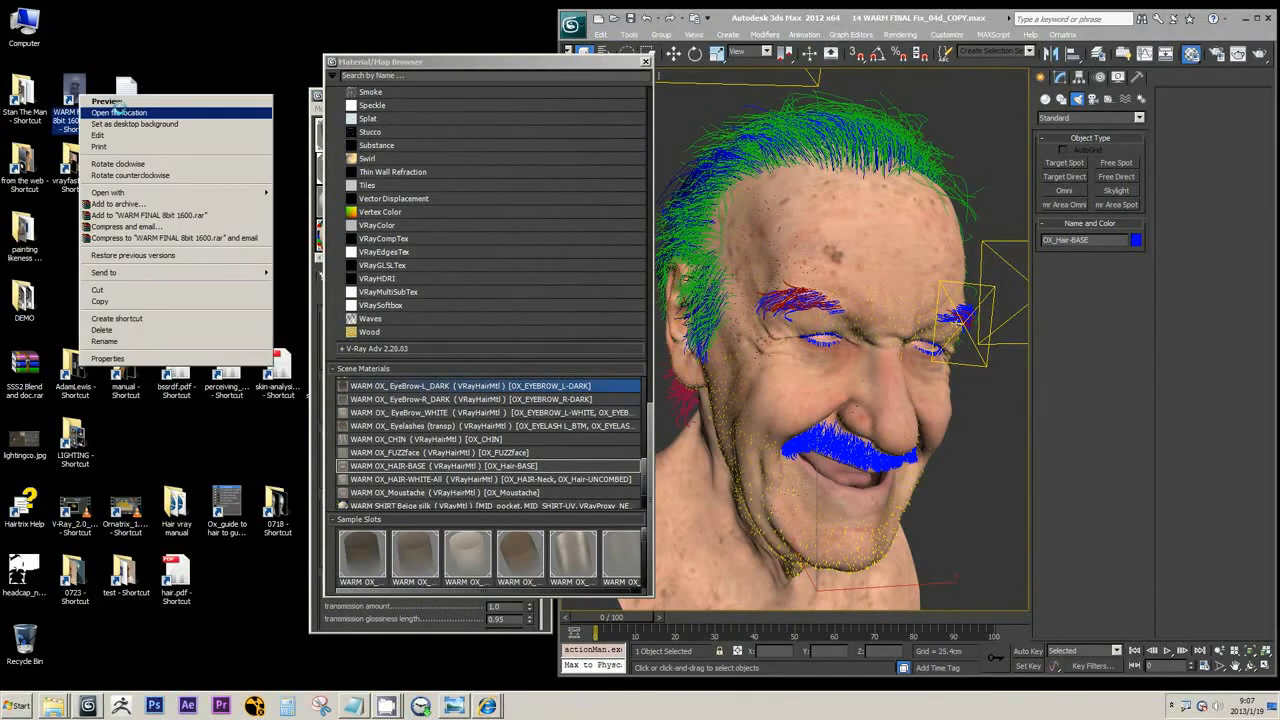
left_click(118, 107)
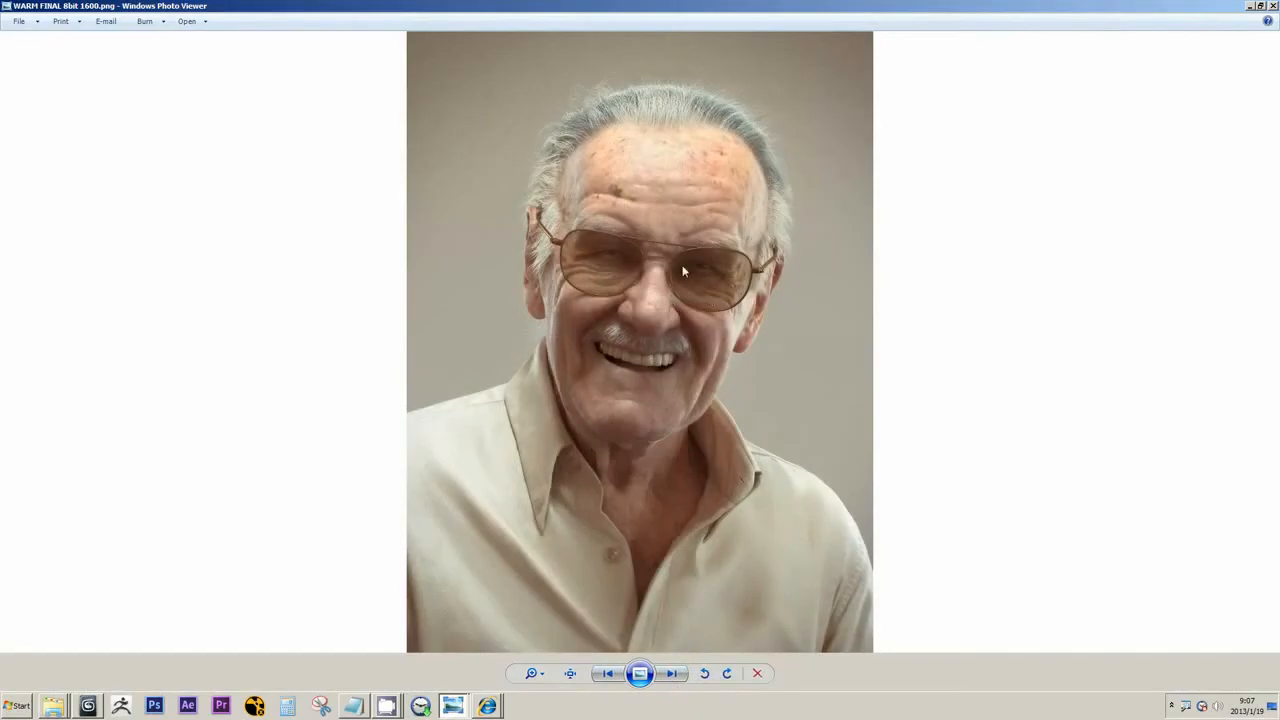
left_click_drag(590, 5, 732, 100)
scroll(700, 258, "up", 8)
left_click_drag(575, 220, 660, 311)
scroll(660, 311, "down", 2)
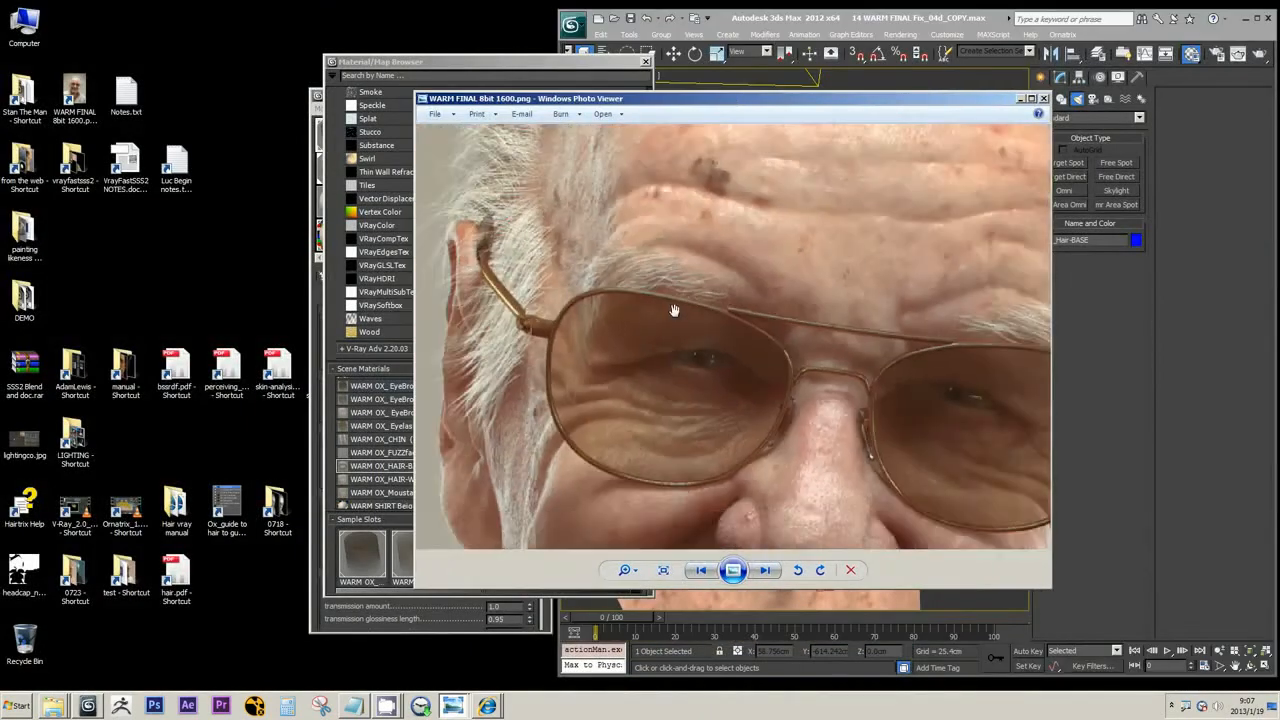
left_click_drag(783, 100, 870, 149)
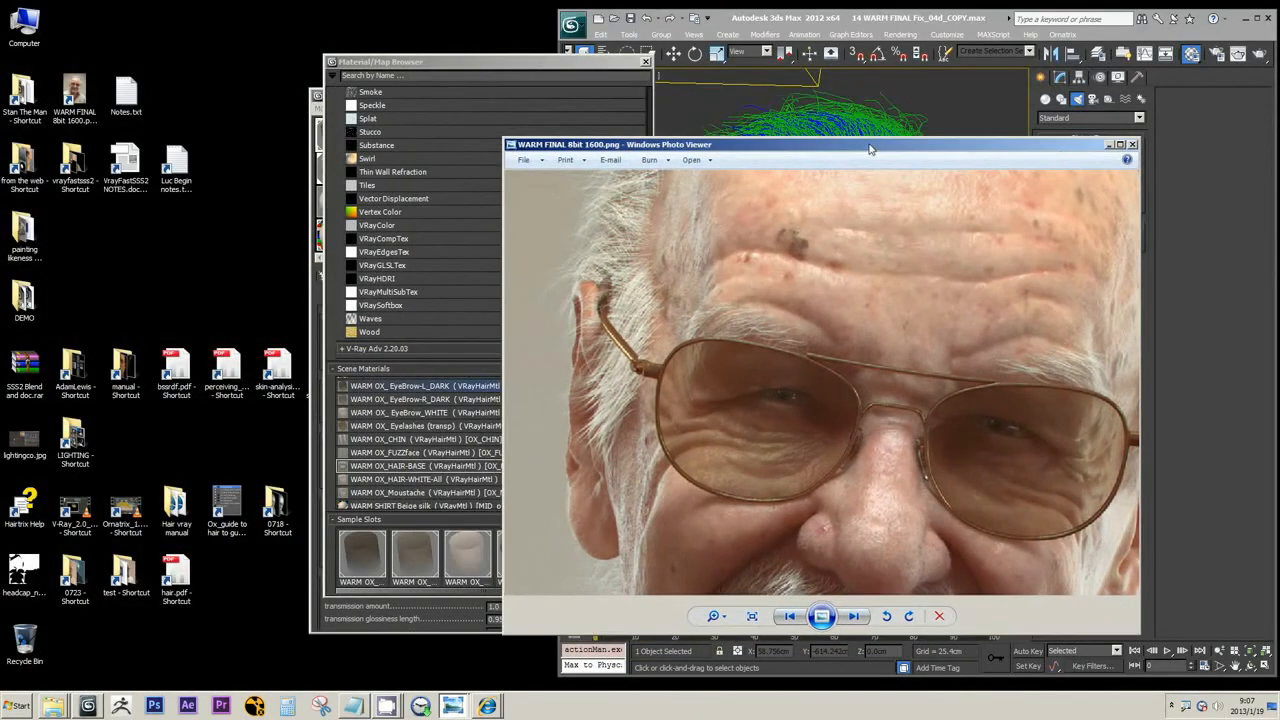
left_click(1108, 147)
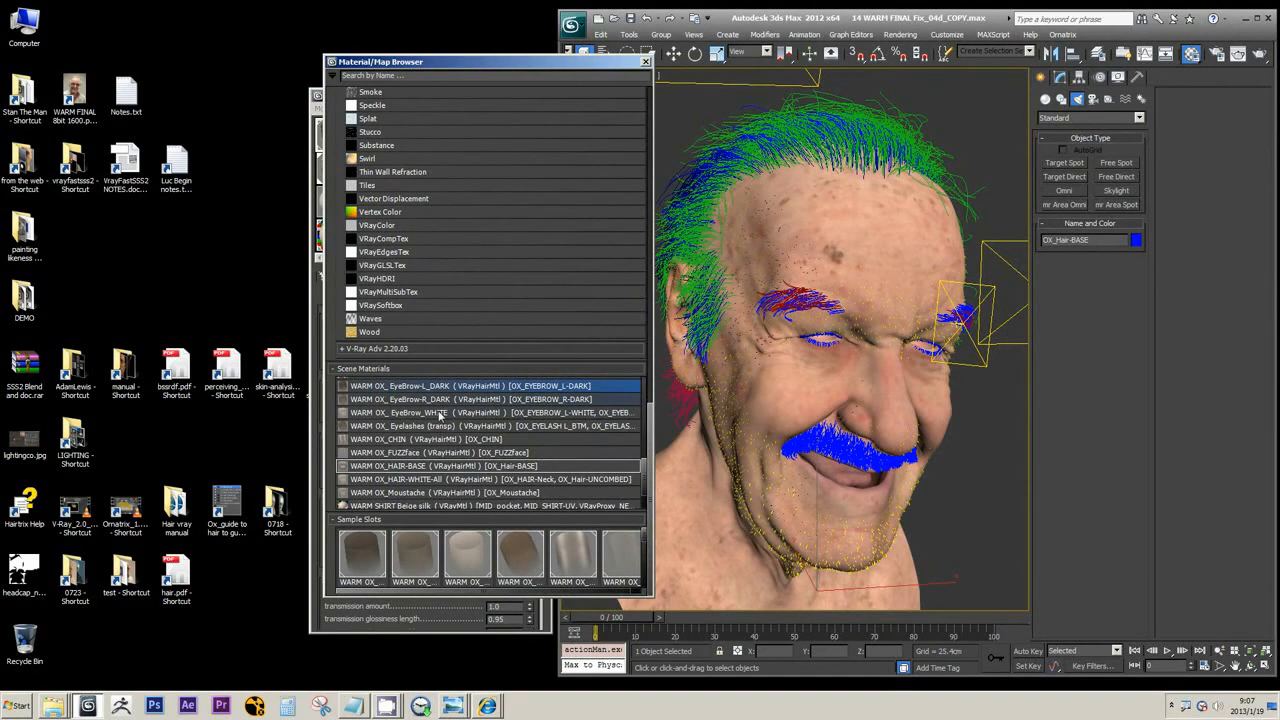
Step: Point out the left and right dark eyebrow materials in the scene list and inspect the eyebrow area on the model
left_click(432, 400)
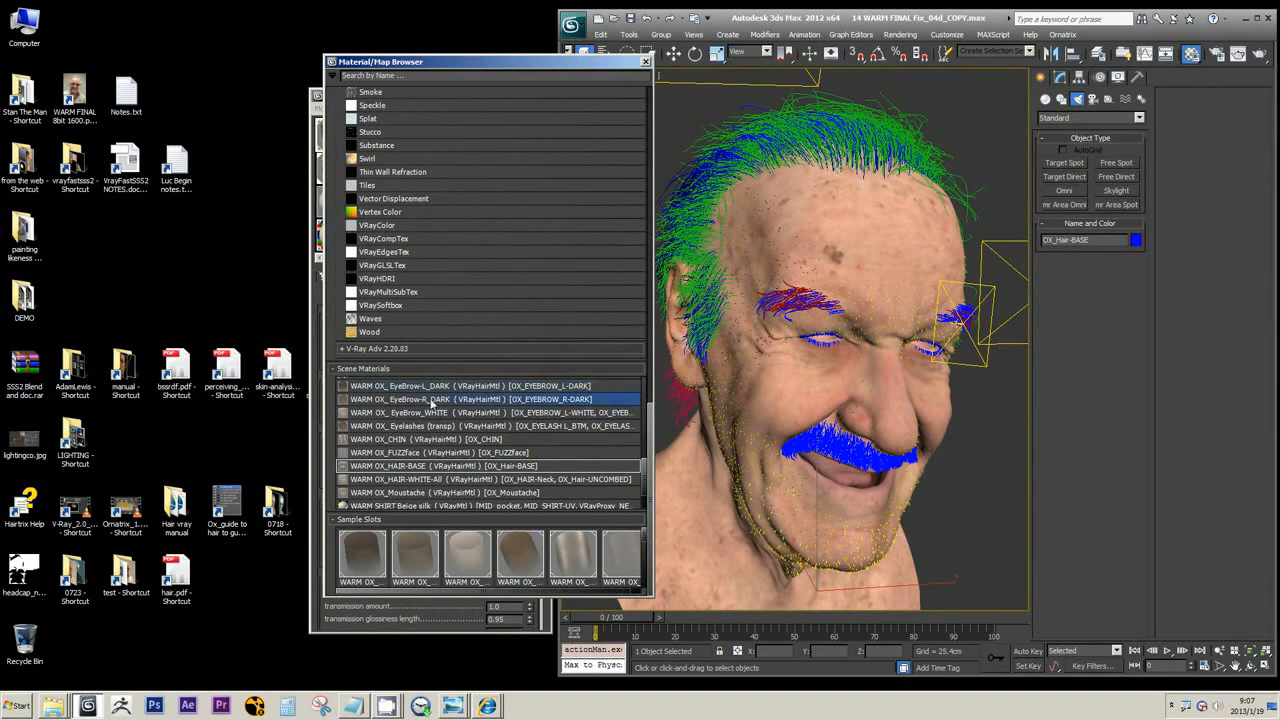
key("Up")
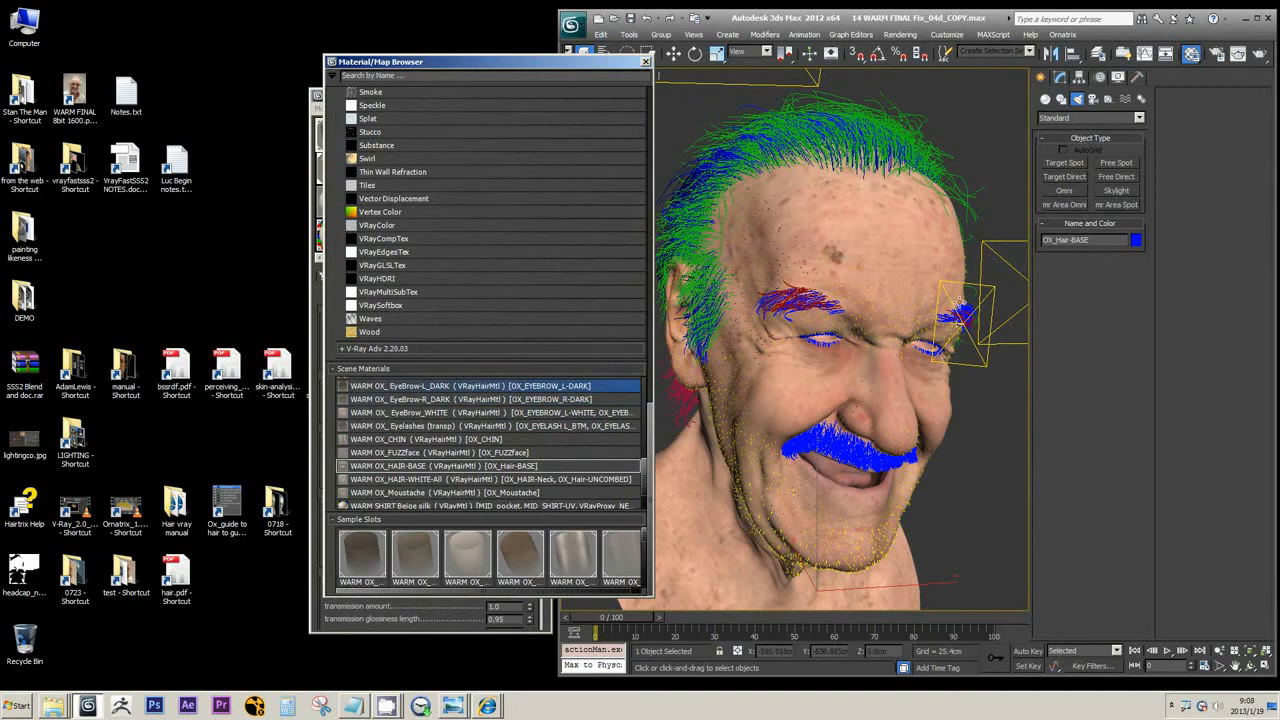
left_click(428, 403)
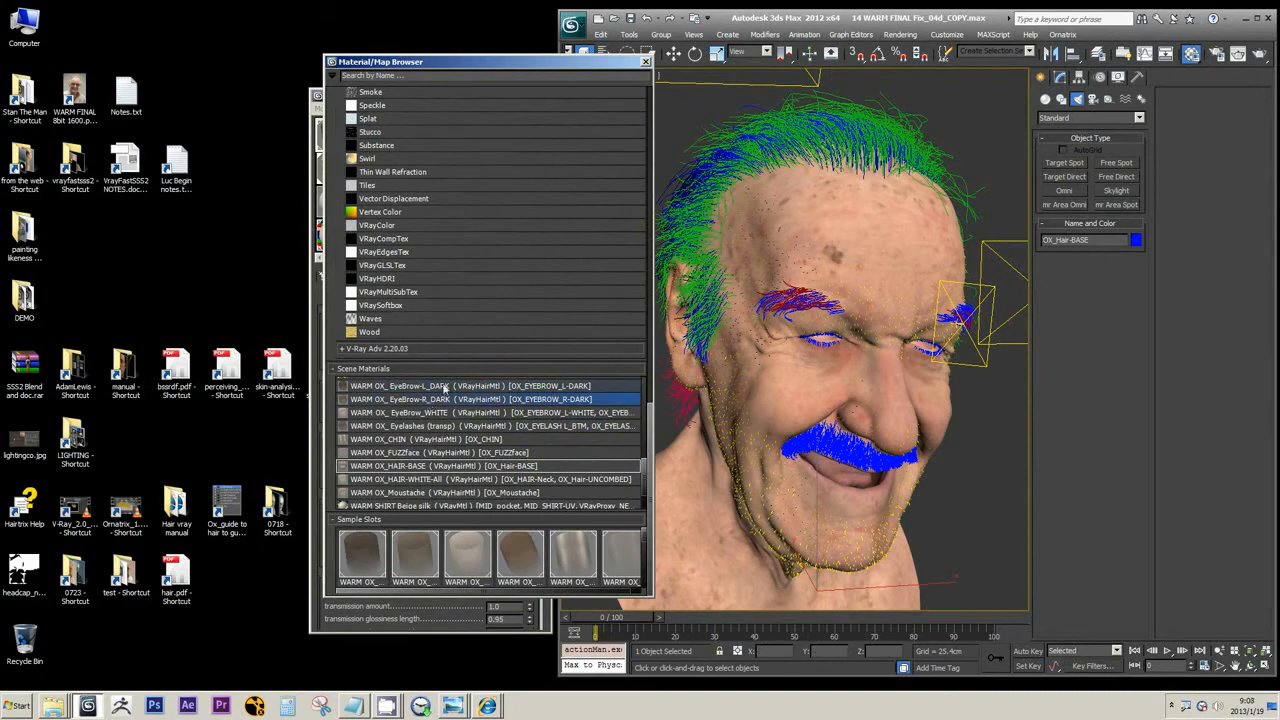
key("Up")
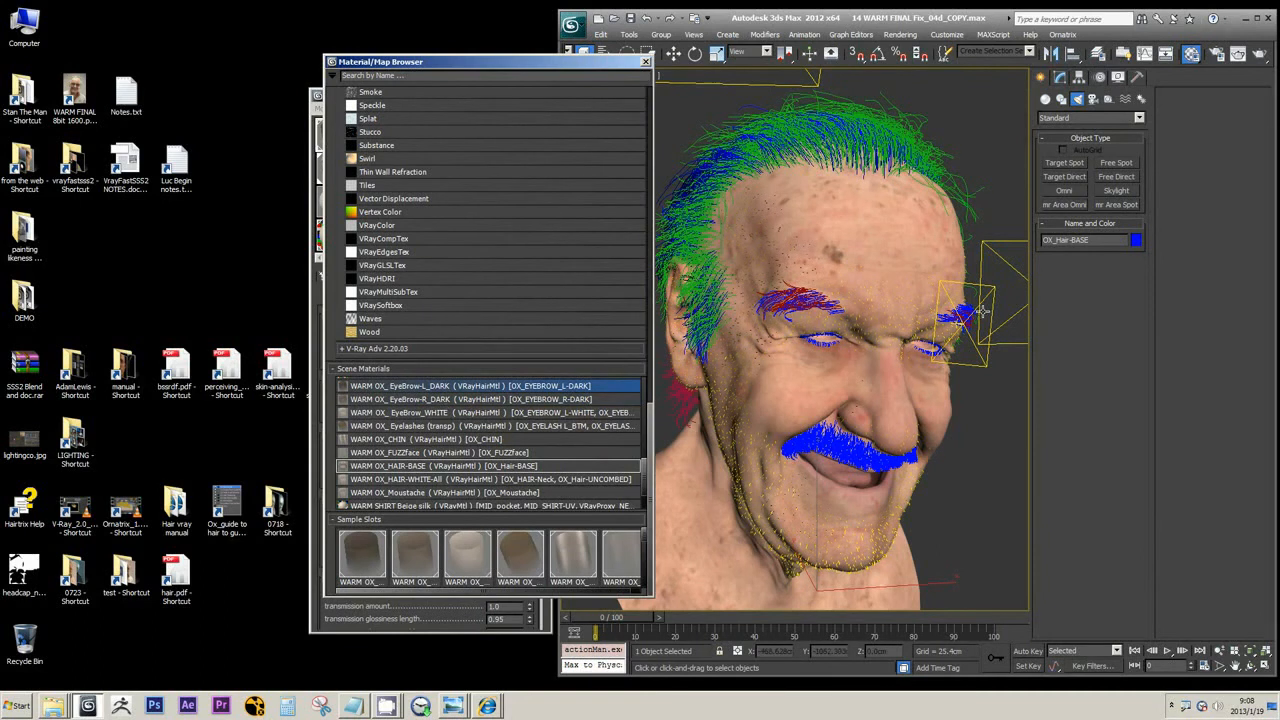
middle_click_drag(890, 350, 880, 361)
scroll(880, 345, "up", 5)
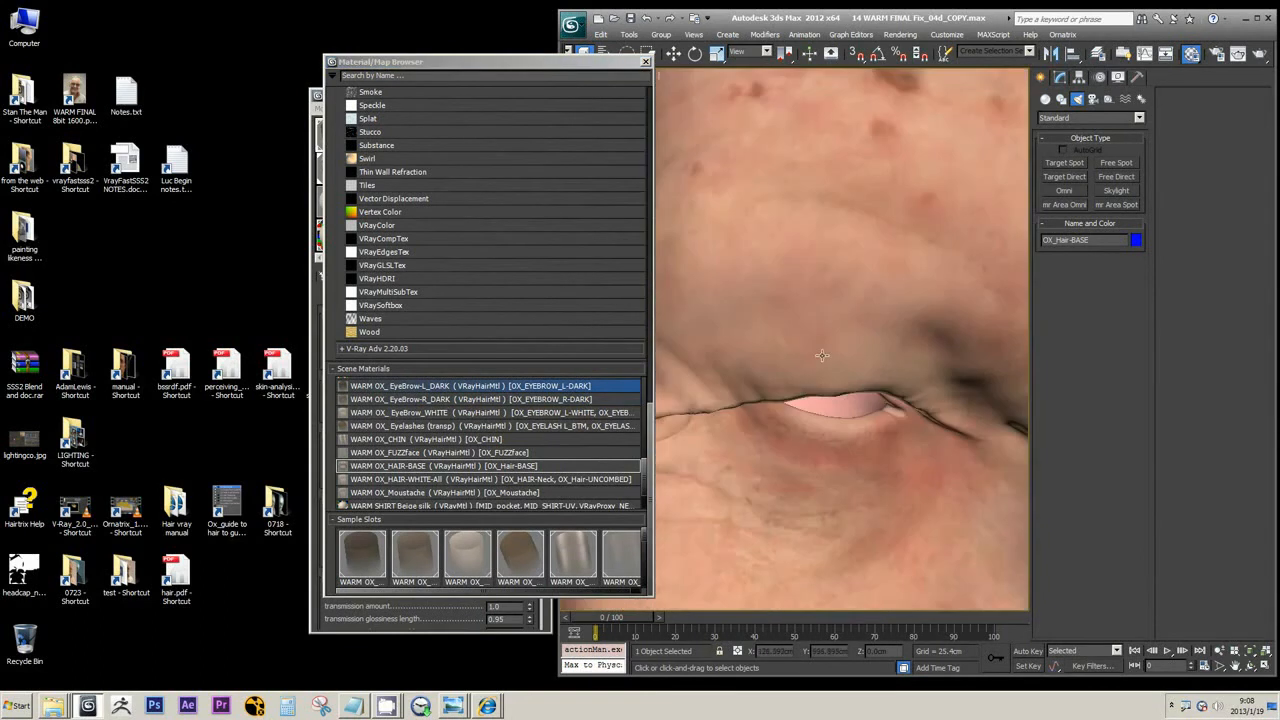
scroll(880, 341, "down", 5)
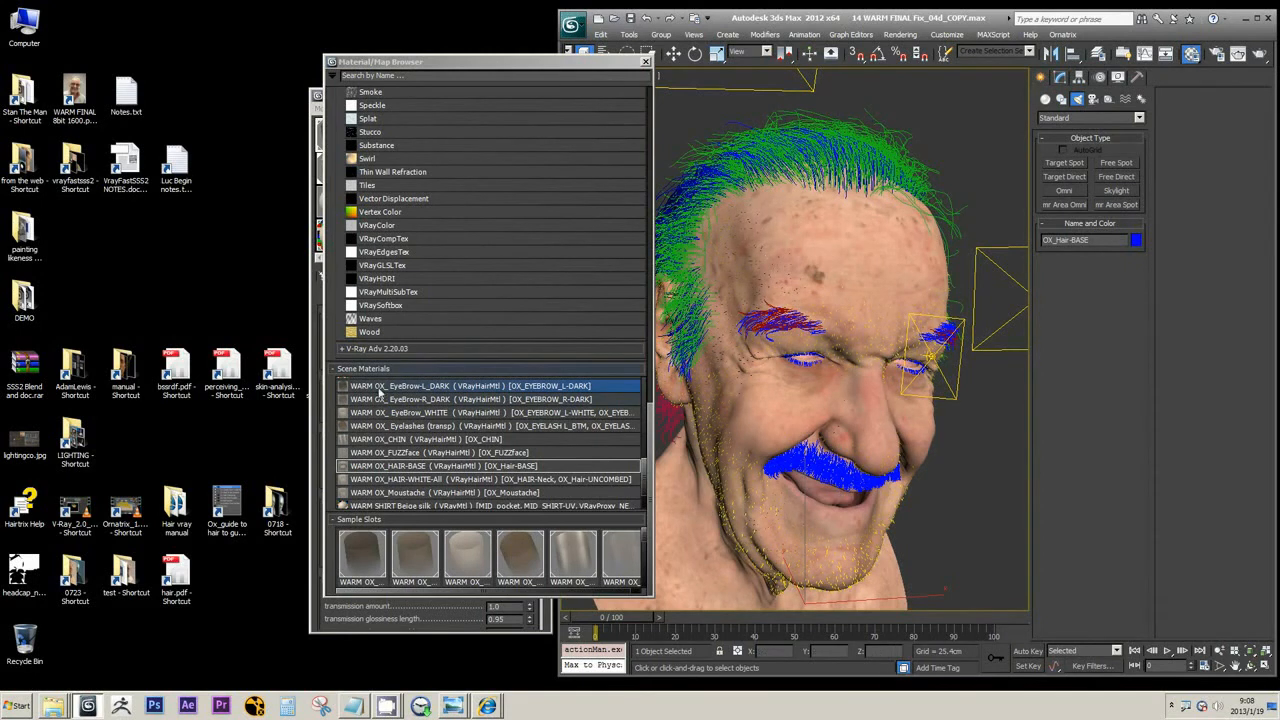
Step: Place the Material/Map Browser and Material Editor side by side and compare the diffuse colours of WARM OX_ EyeBrow-L_DARK and WARM OX_ EyeBrow-R_DARK
left_click_drag(551, 63, 338, 86)
left_click_drag(474, 95, 772, 93)
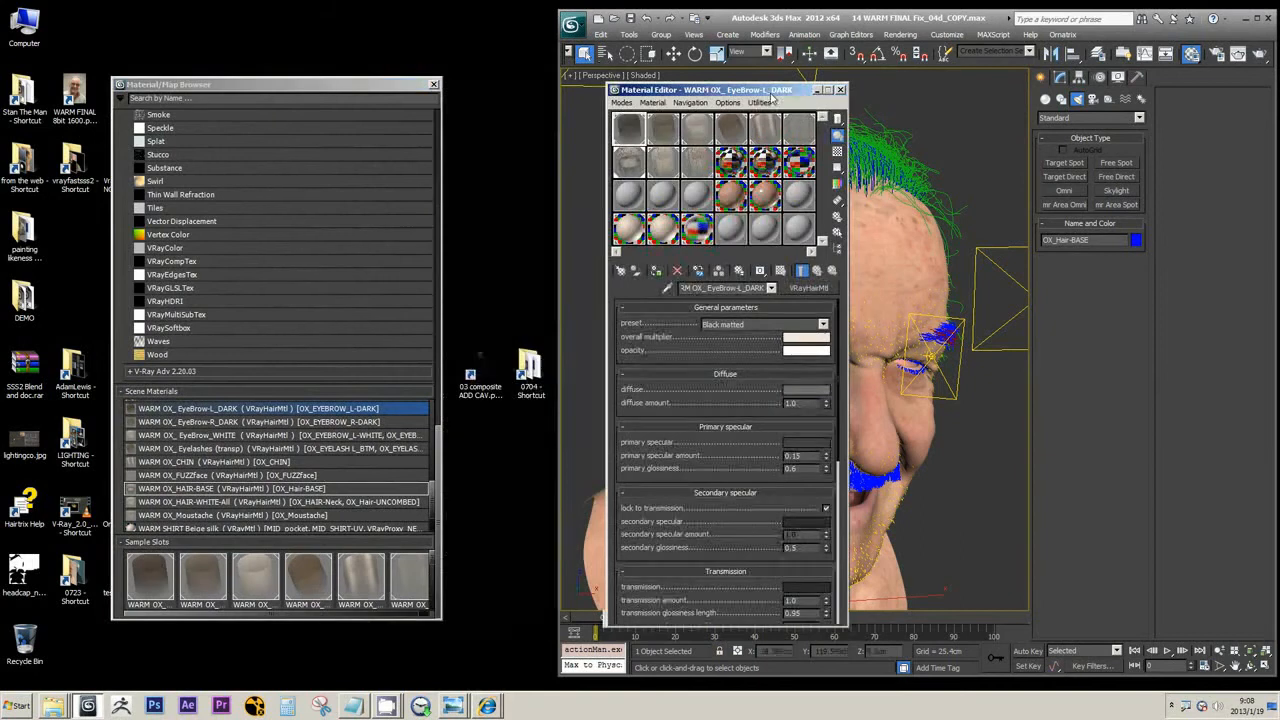
left_click(664, 132)
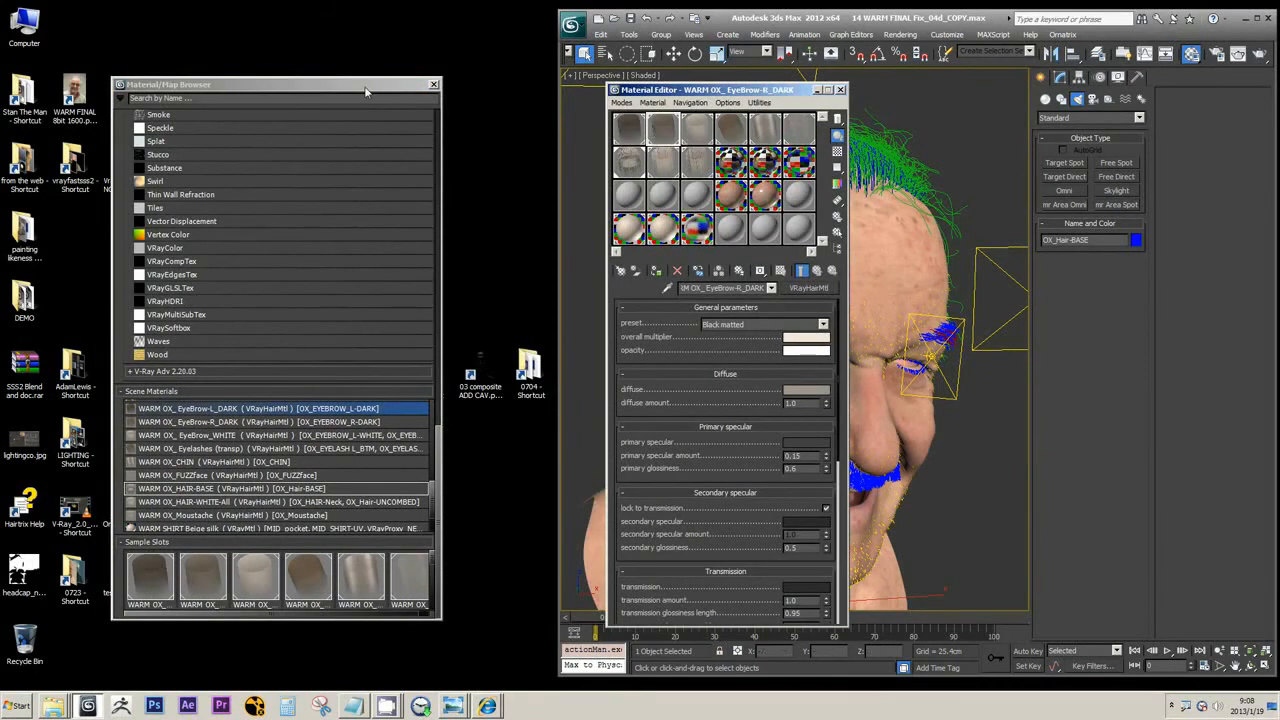
left_click(640, 137)
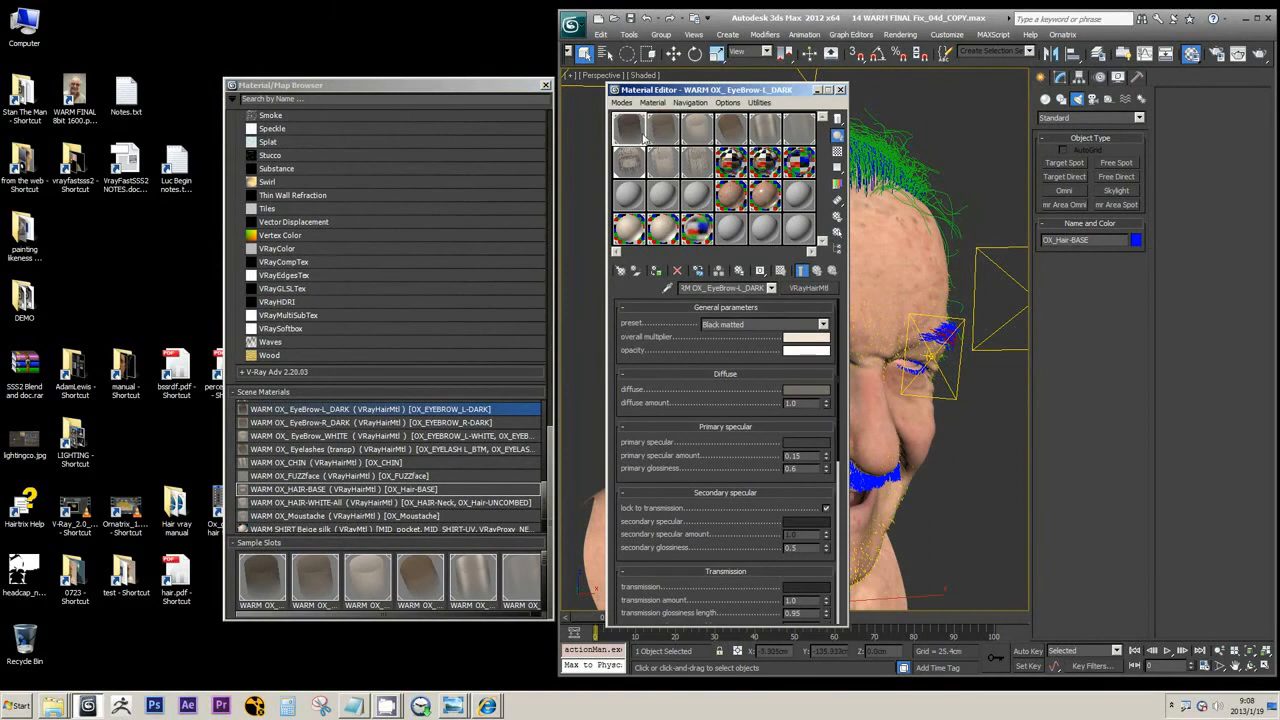
left_click(661, 135)
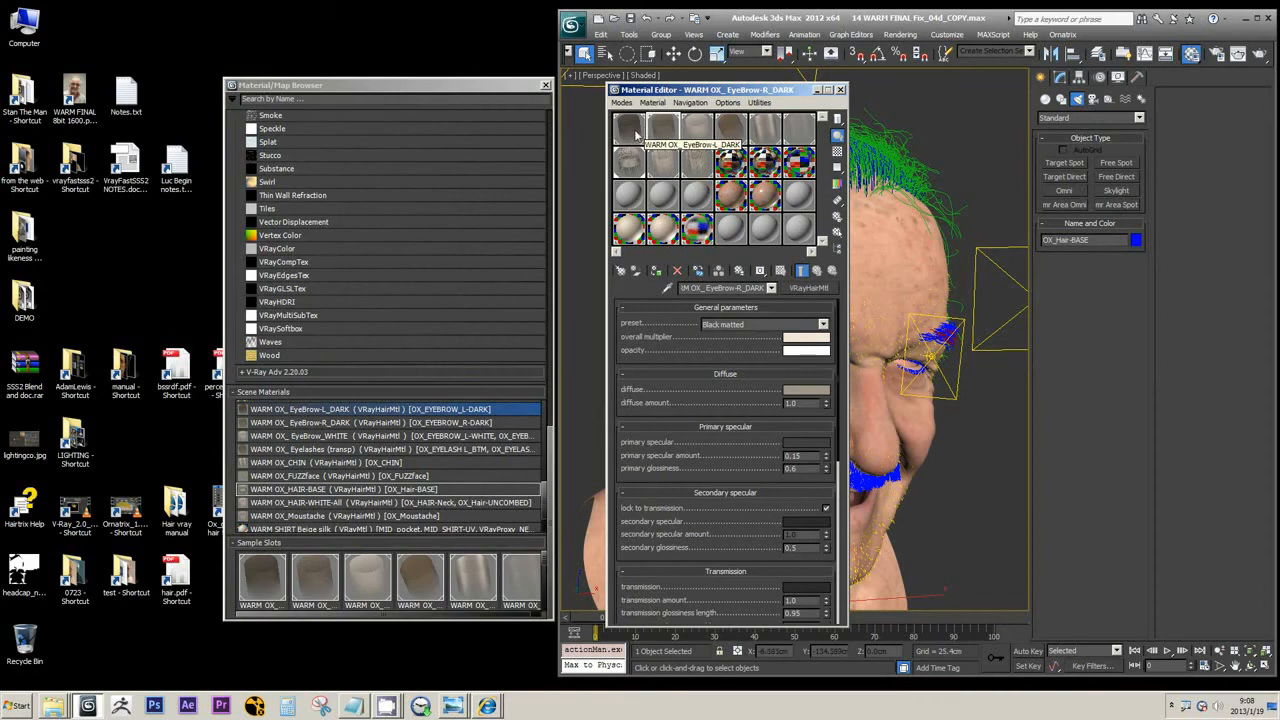
left_click(628, 135)
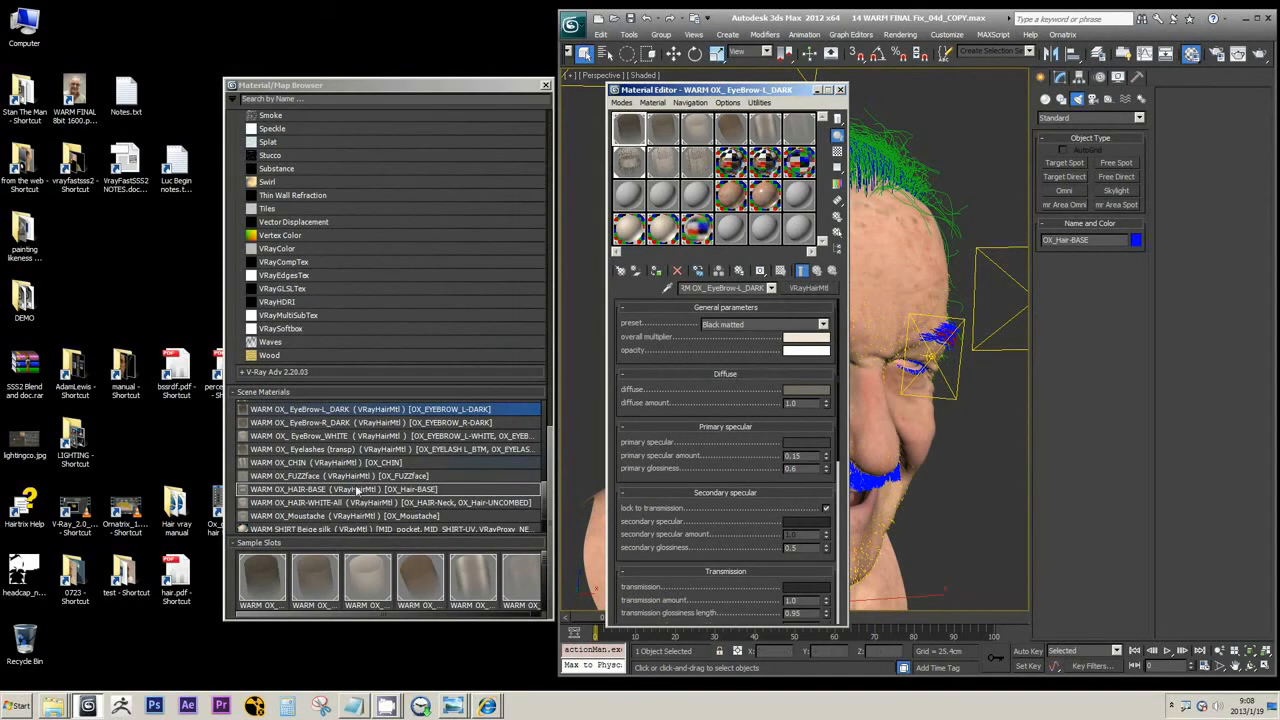
left_click(663, 134)
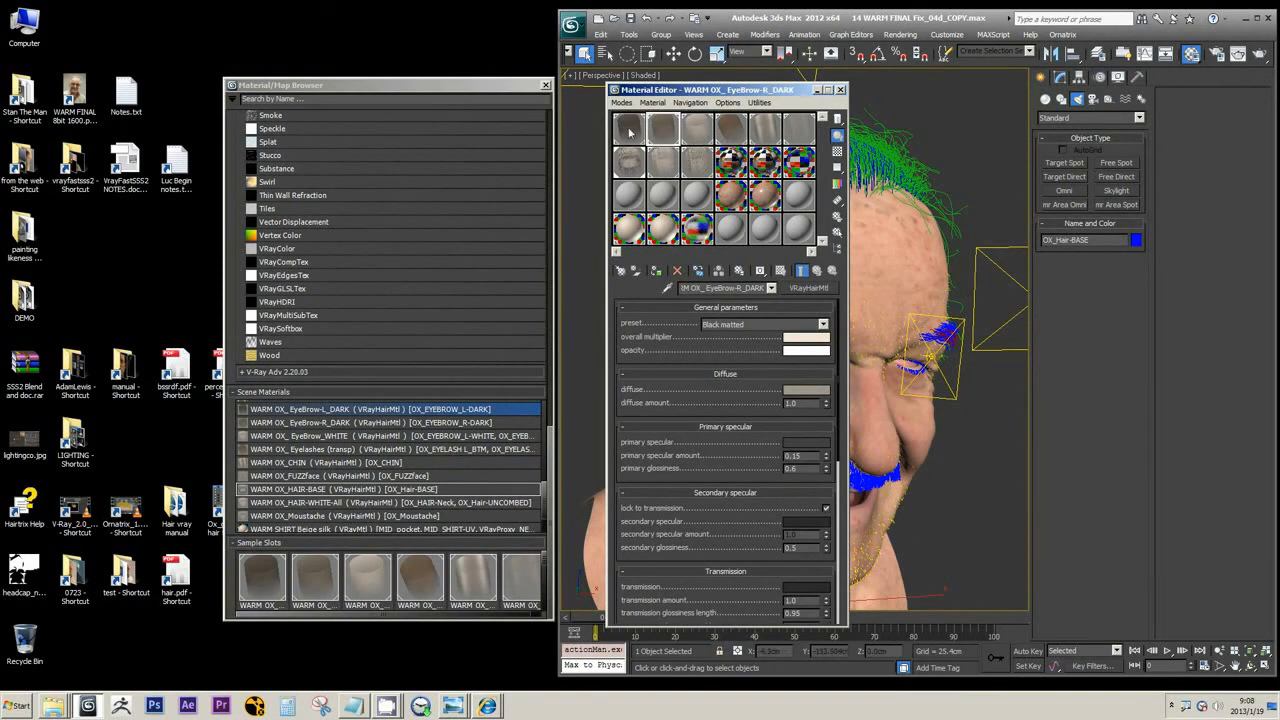
left_click(629, 131)
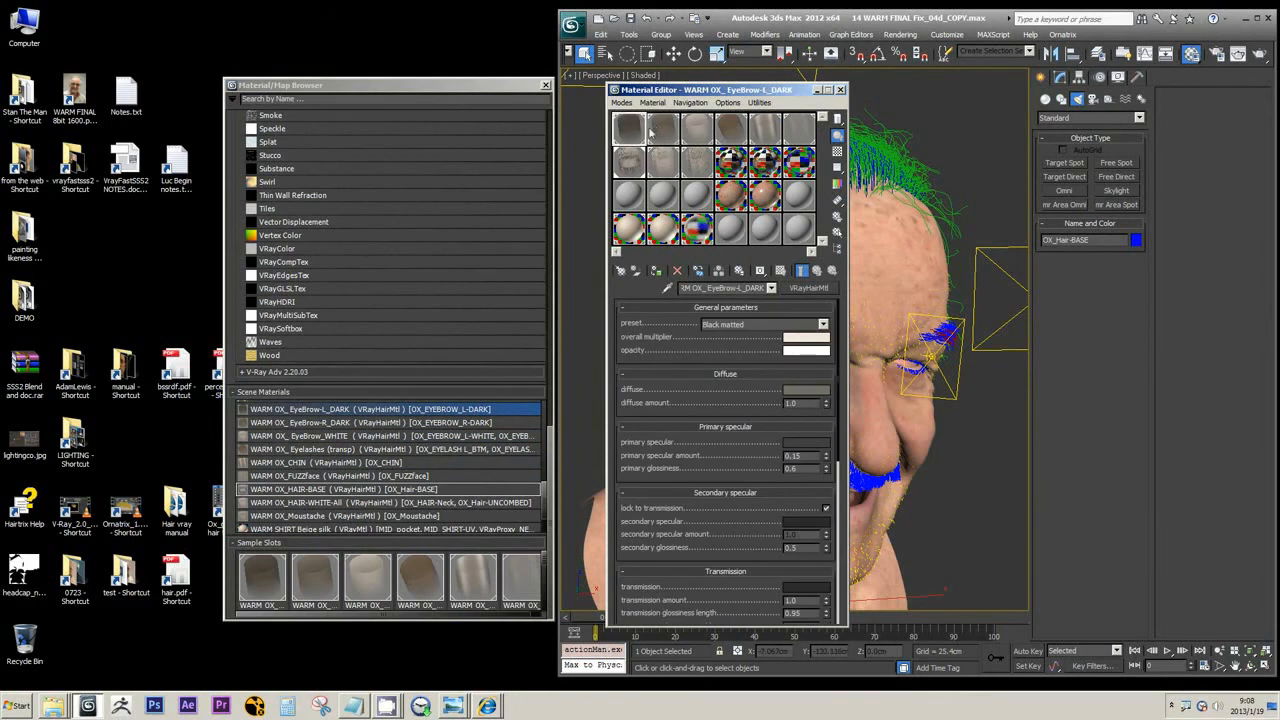
left_click(650, 131)
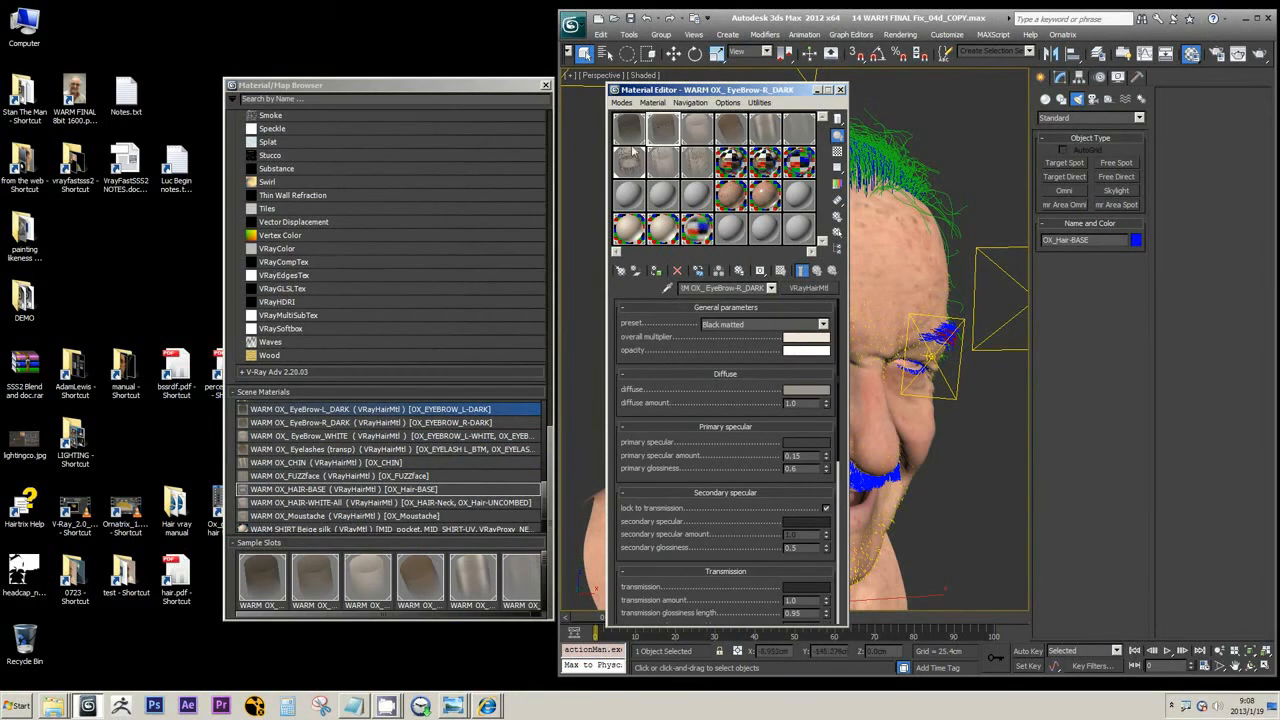
Step: Compare the WARM OX_ EyeBrow-L_DARK and EyeBrow-R_DARK settings again and point out WARM OX_ EyeBrow_WHITE in the scene materials
left_click(625, 133)
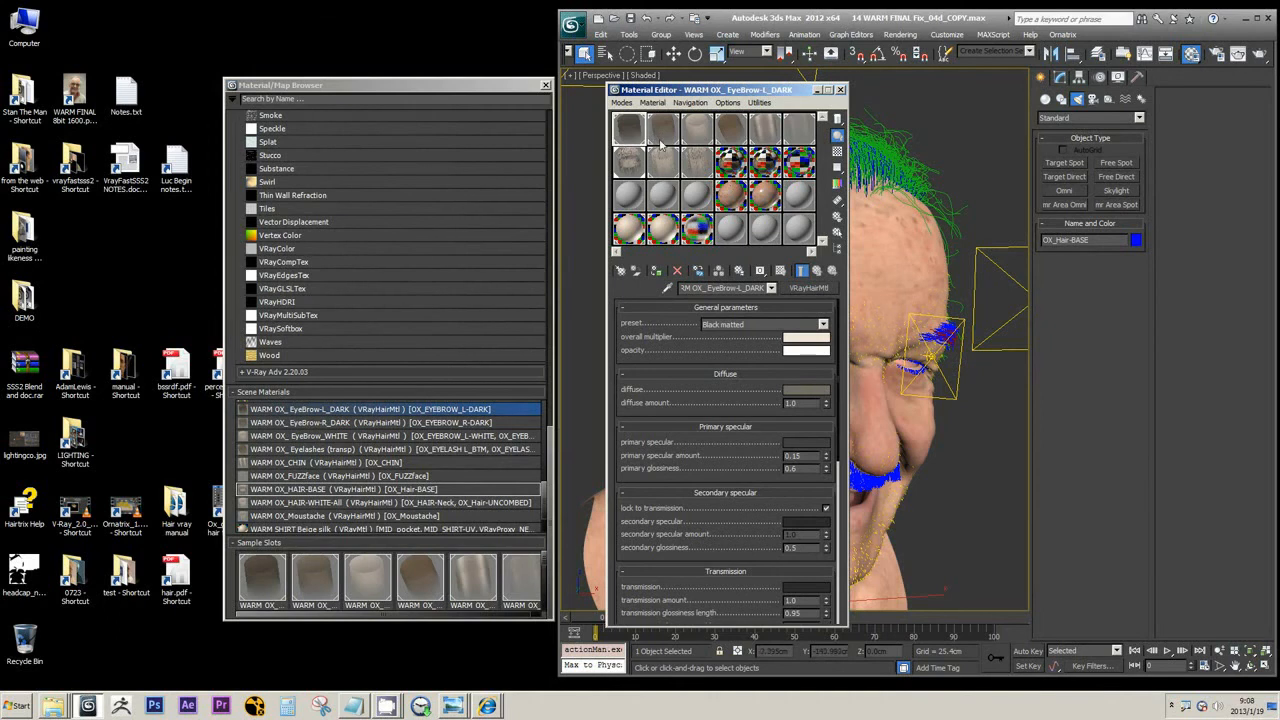
left_click(662, 138)
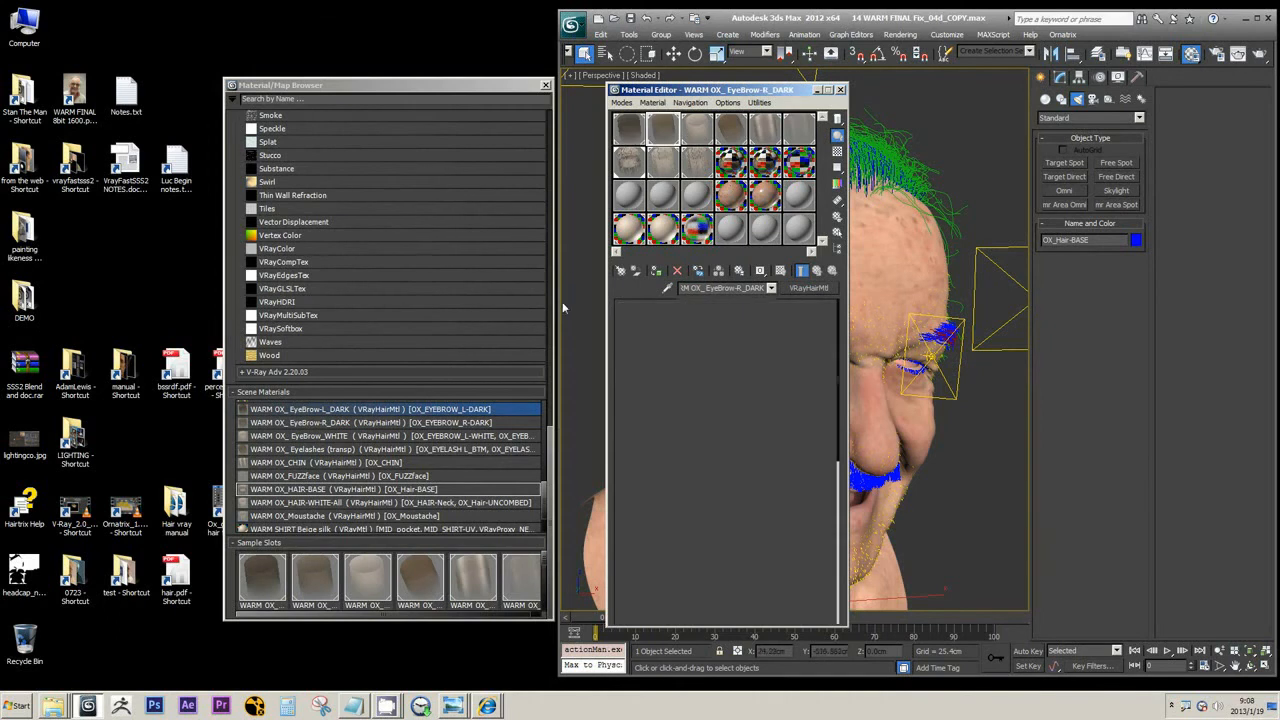
left_click(395, 438)
scroll(397, 439, "down", 1)
scroll(395, 439, "up", 1)
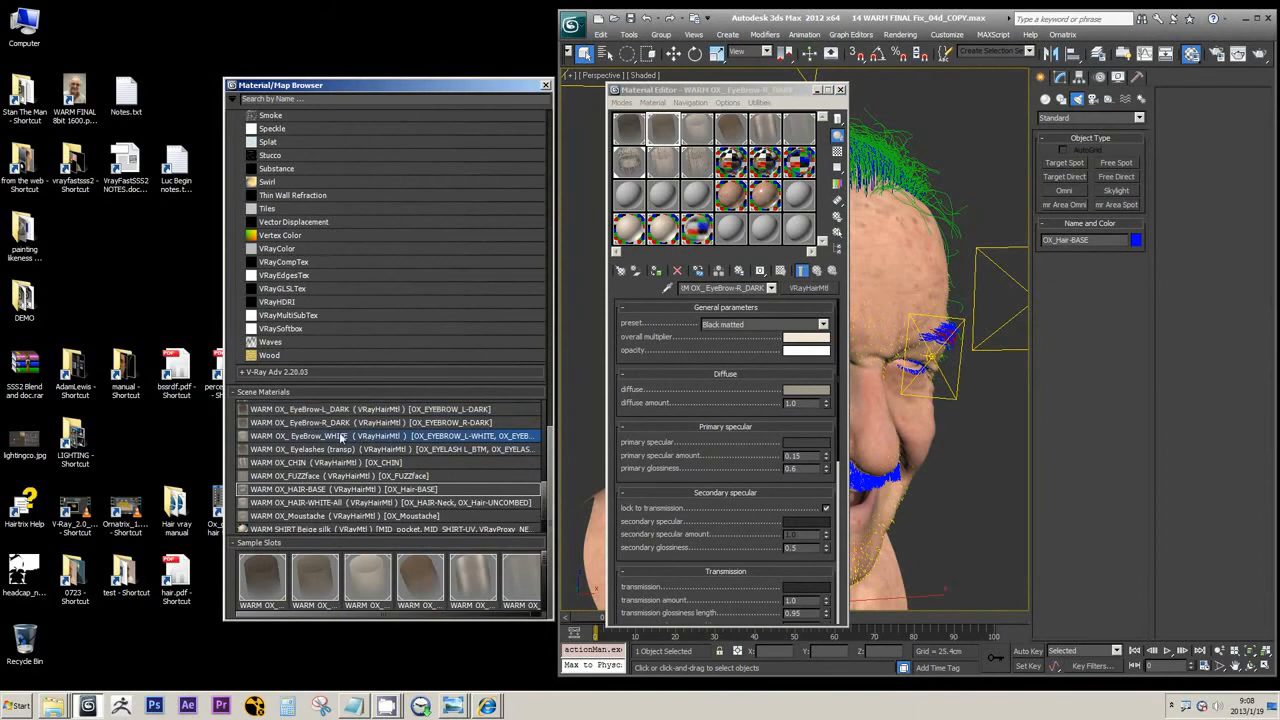
scroll(341, 437, "up", 2)
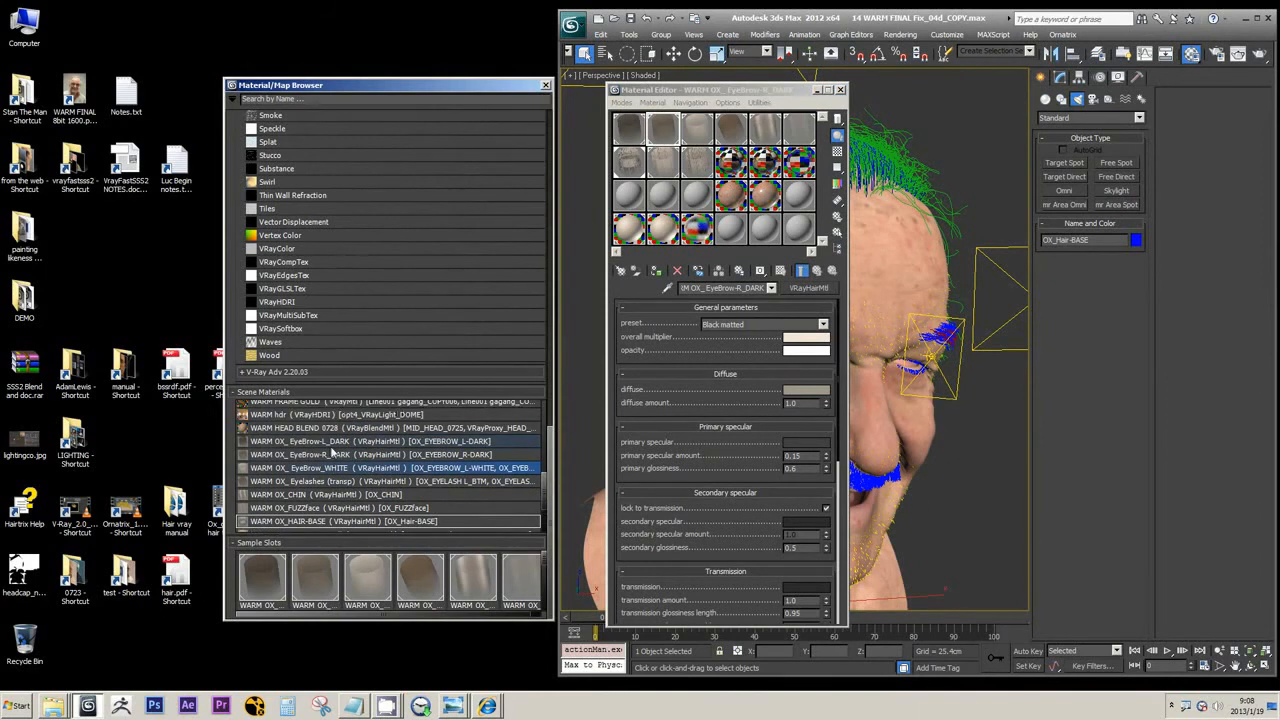
scroll(333, 452, "down", 2)
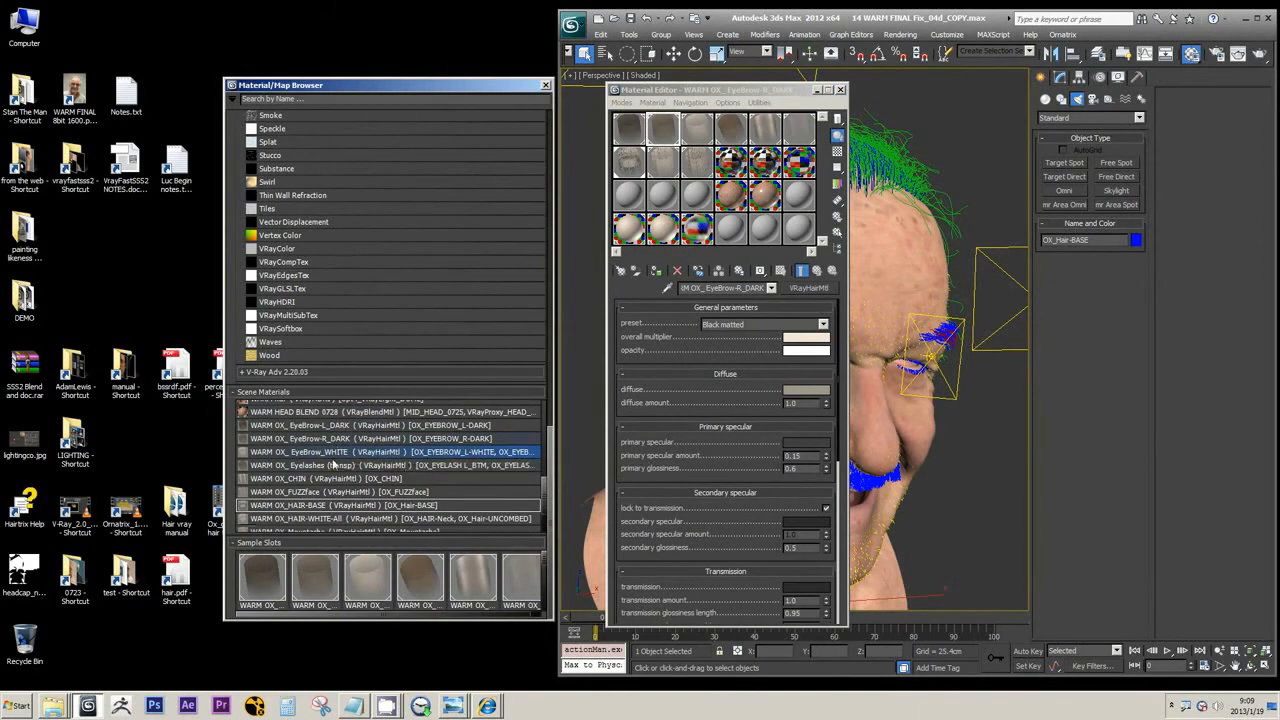
Step: Open the WARM OX_ Eyelashes (transp) material and review its diffuse, specular, transmission and options settings
left_click(304, 451)
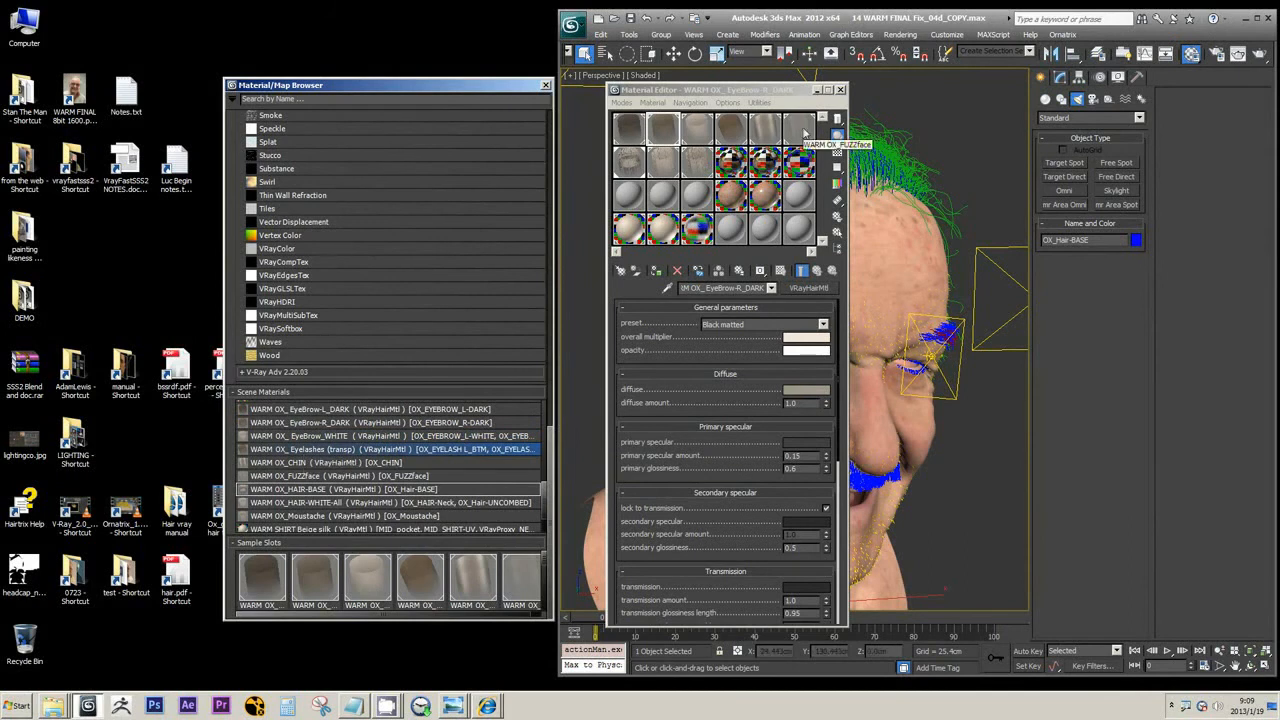
left_click(739, 139)
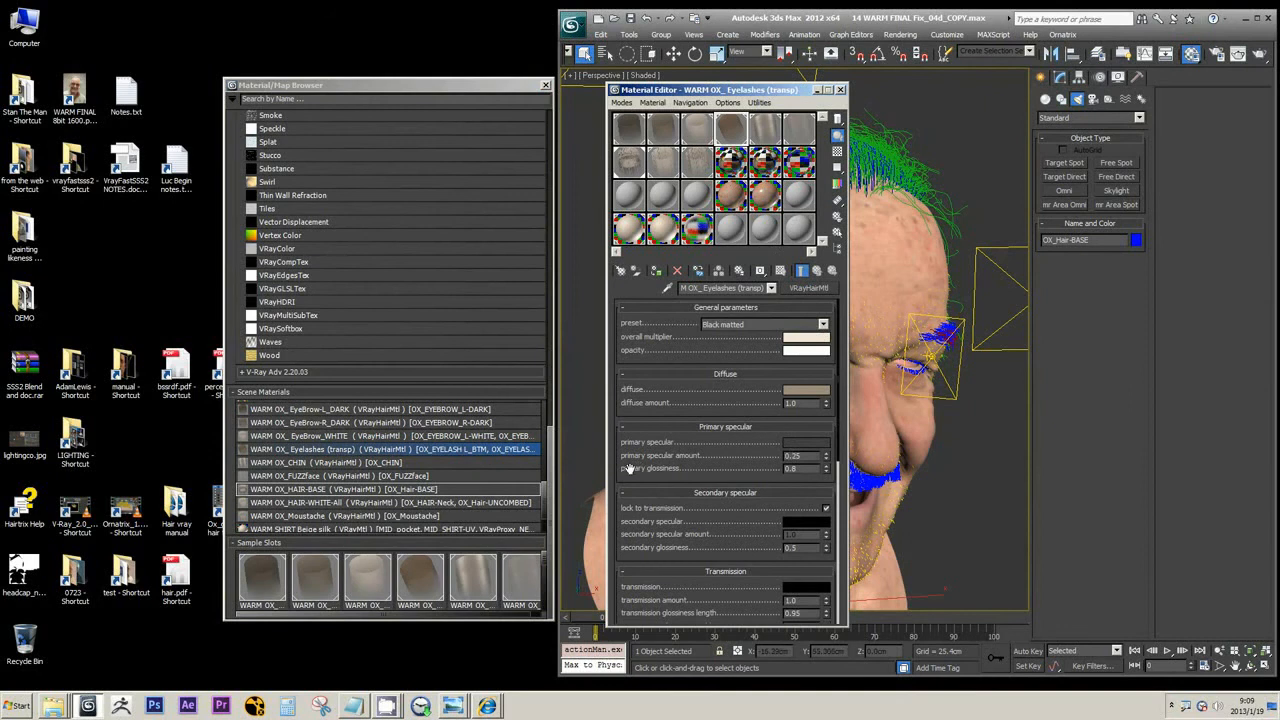
scroll(628, 467, "down", 5)
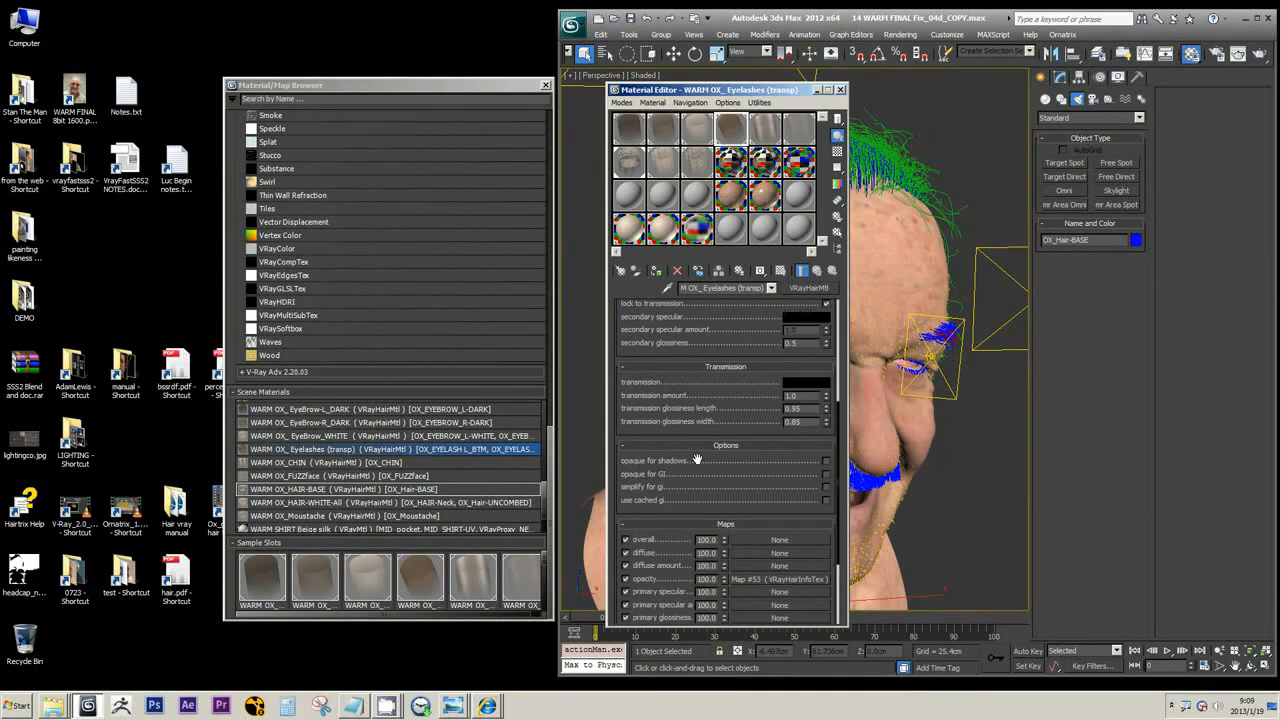
scroll(697, 459, "up", 3)
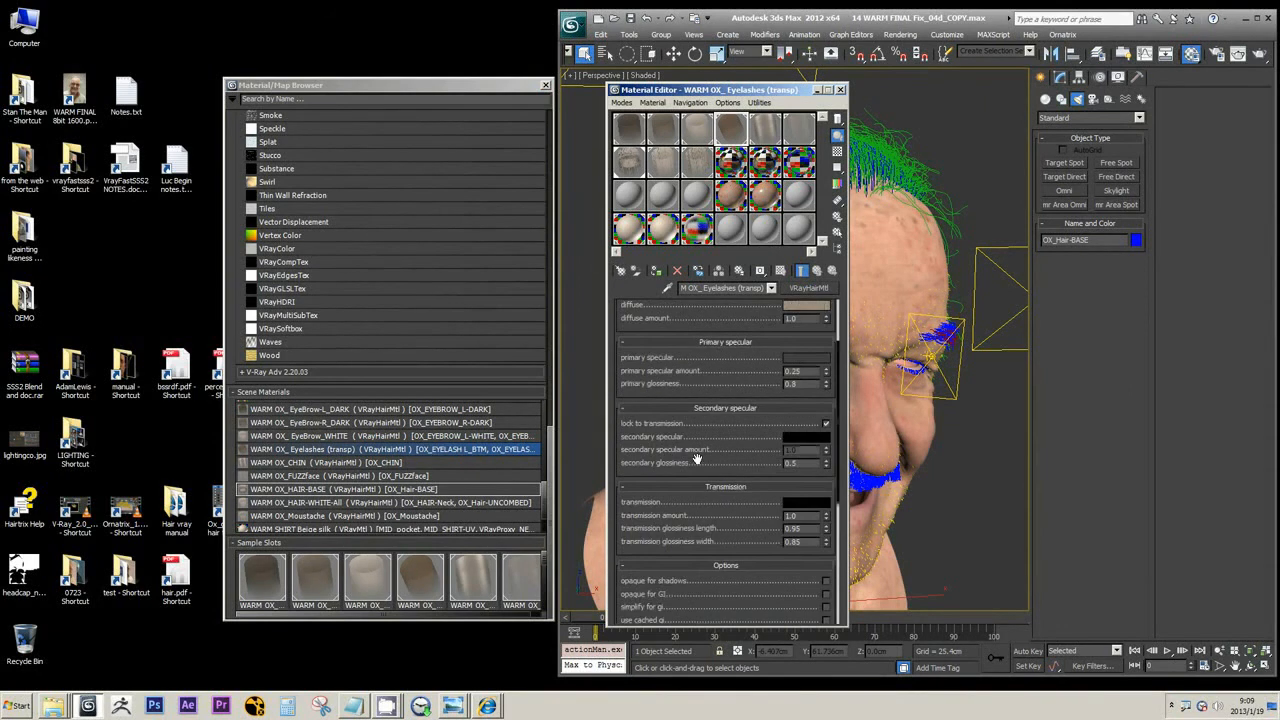
scroll(697, 459, "up", 2)
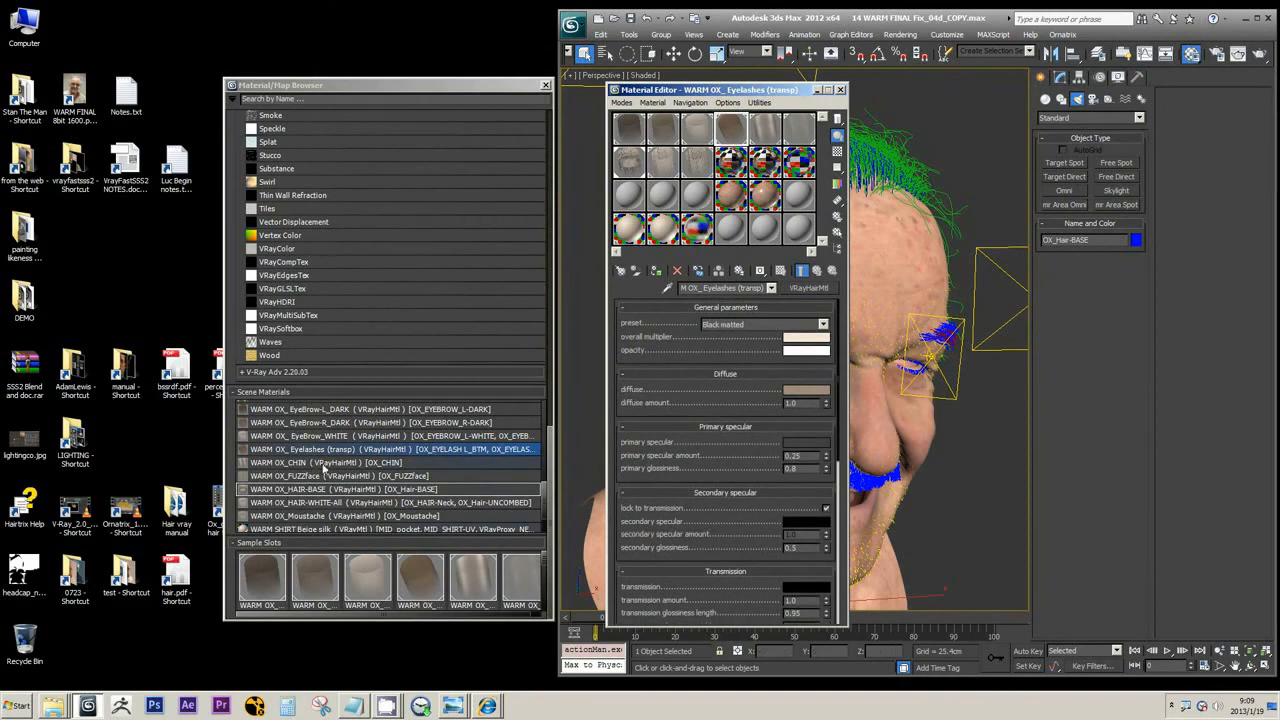
Step: Inspect the VRayHairInfoTex opacity map of the eyelashes material and return to the parent material
scroll(812, 566, "down", 5)
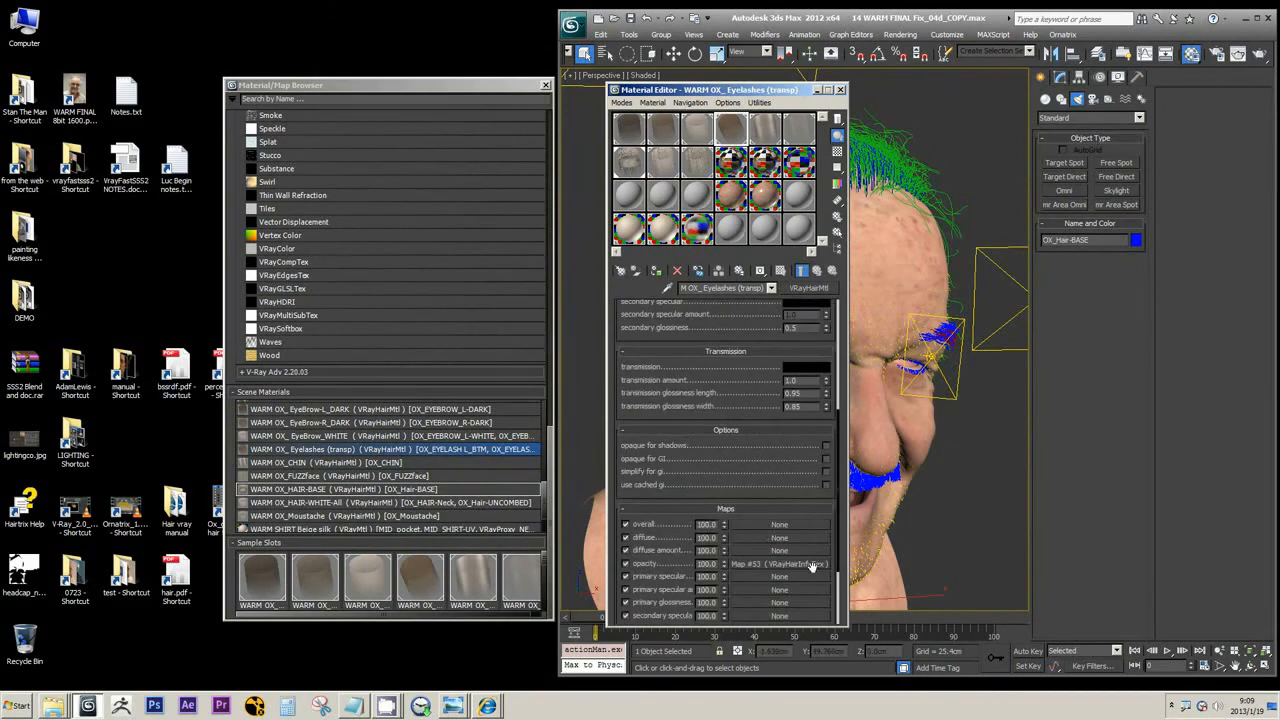
left_click(806, 564)
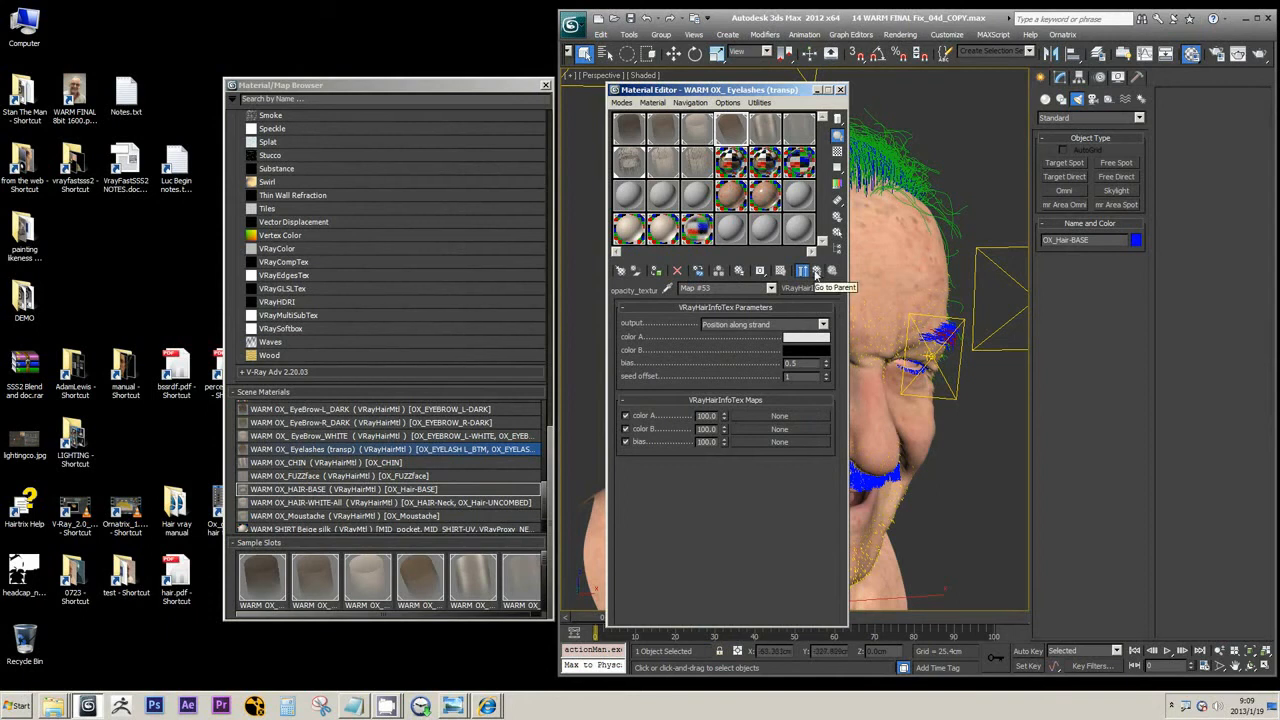
left_click(816, 273)
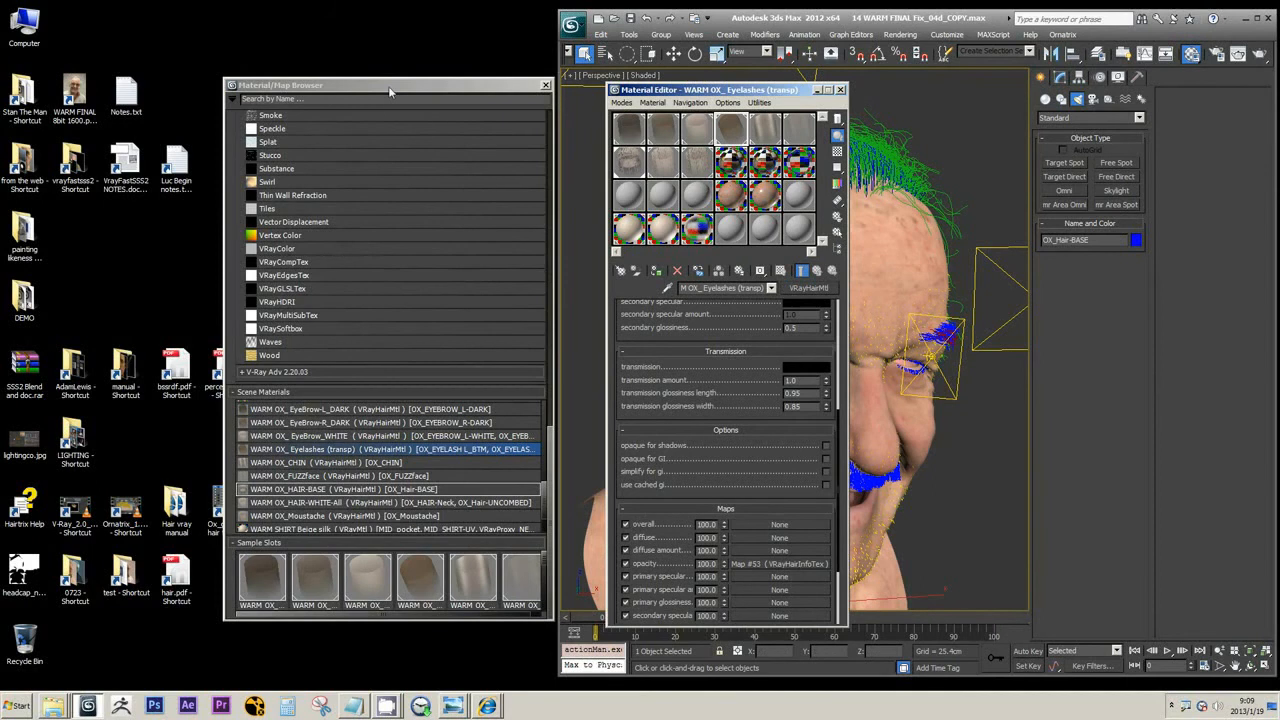
Step: Move the Material/Map Browser closer to the Material Editor and point out the eyelashes and WARM OX_CHIN materials in the scene list
left_click_drag(390, 90, 439, 116)
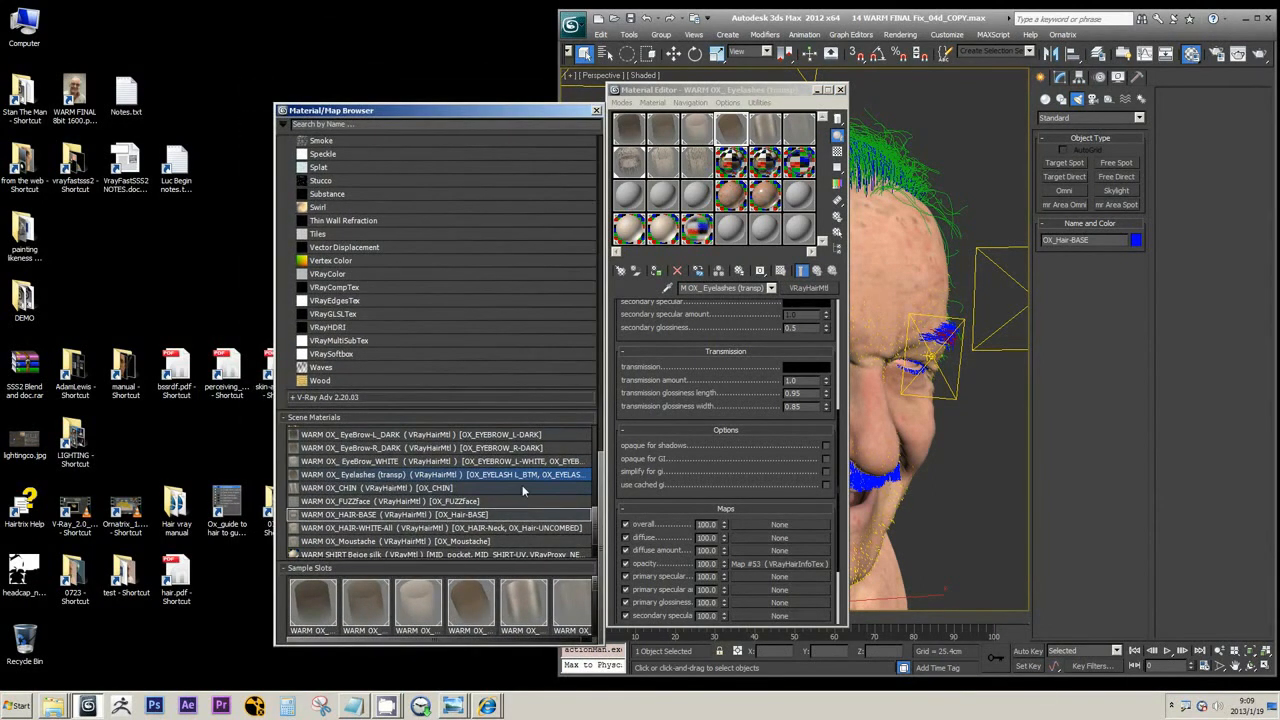
left_click(428, 489)
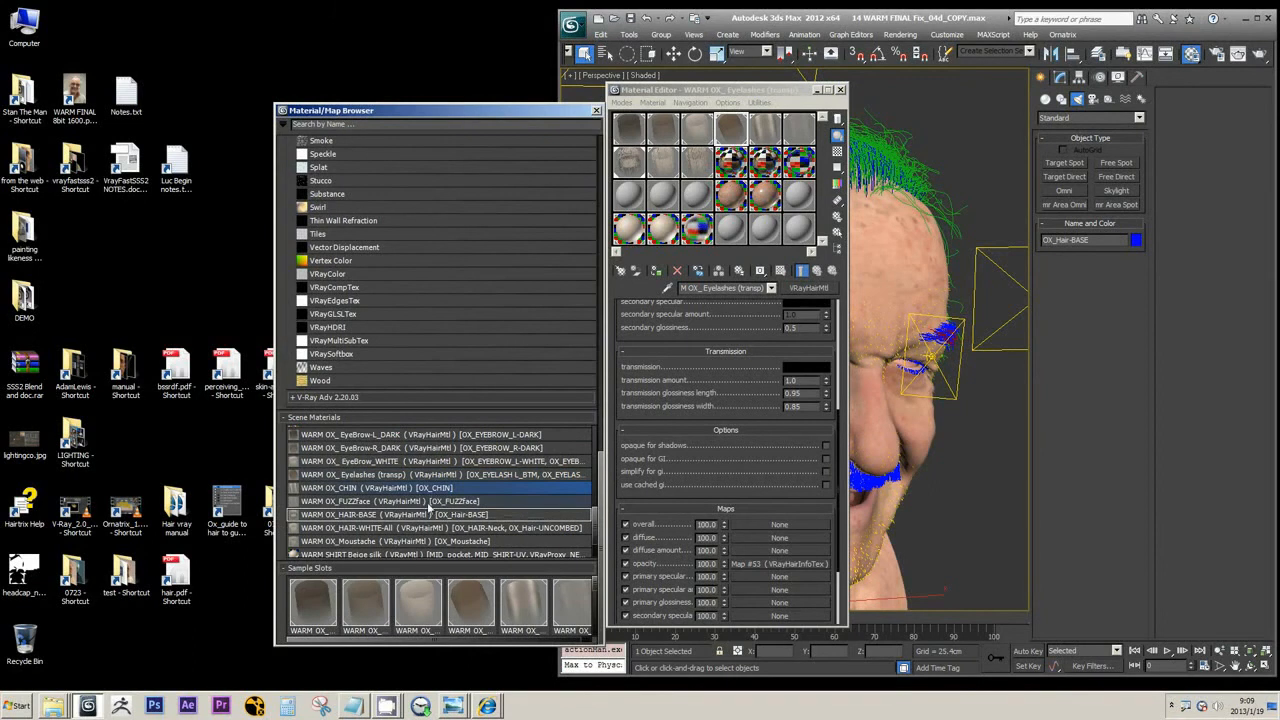
scroll(428, 508, "down", 1)
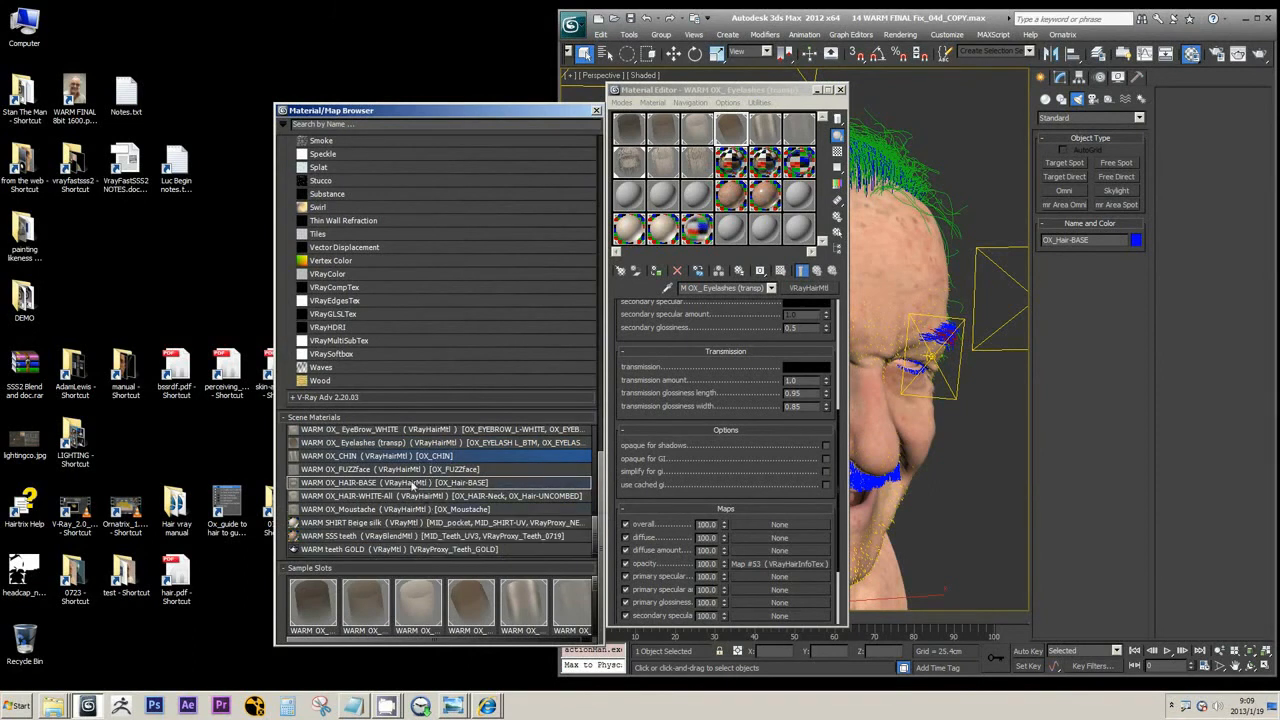
scroll(380, 474, "up", 1)
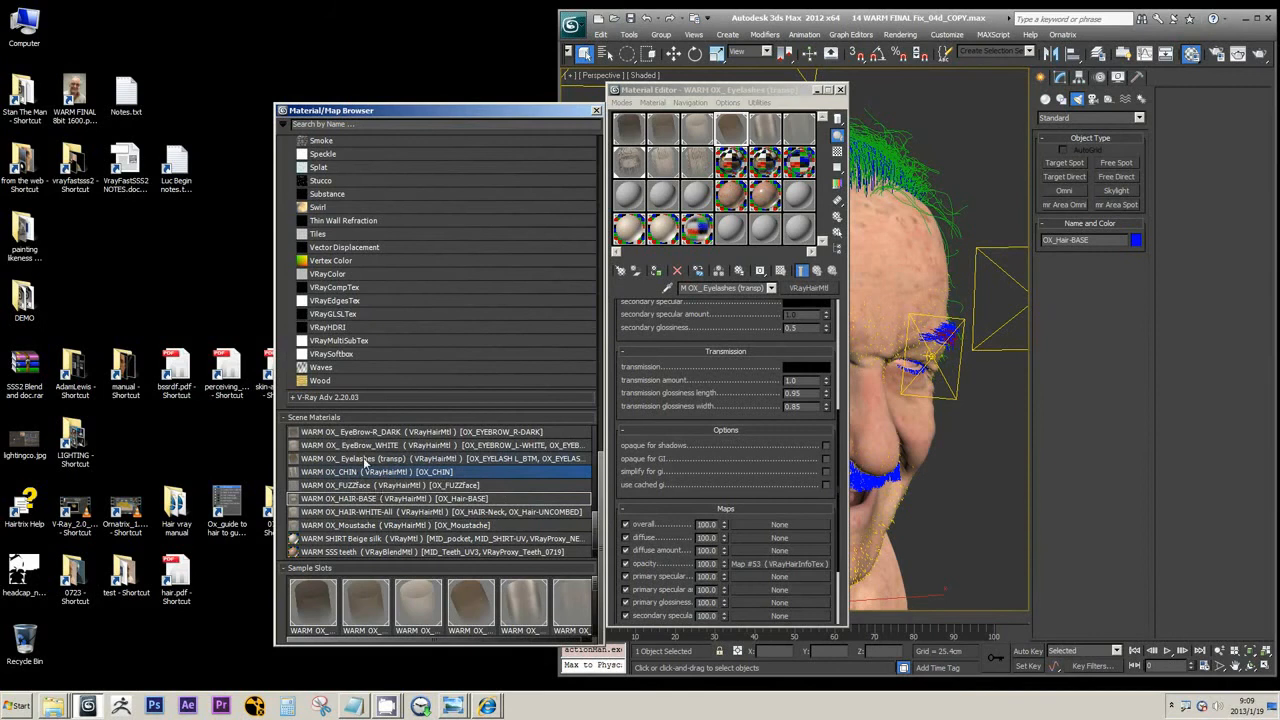
left_click(366, 460)
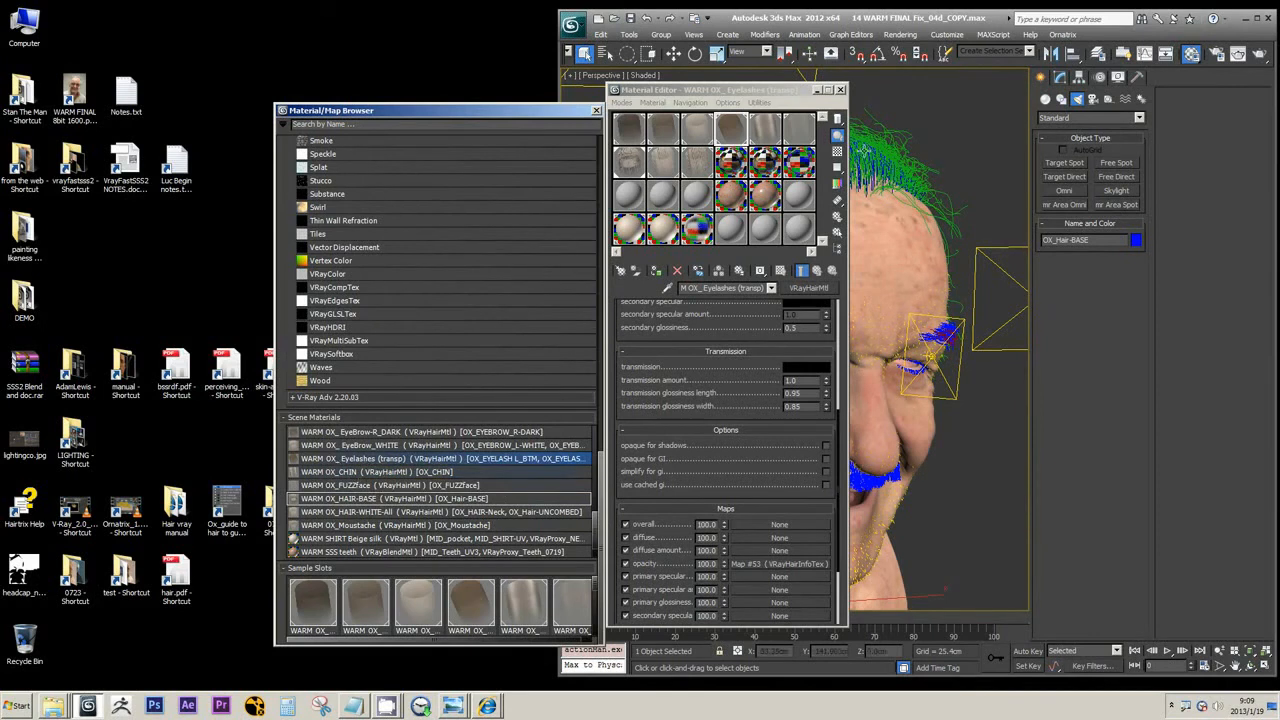
left_click(368, 472)
Step: Uncover the model's face to inspect the short jaw and neck hairs up close, and open the WARM OX_CHIN material
left_click_drag(742, 91, 1127, 72)
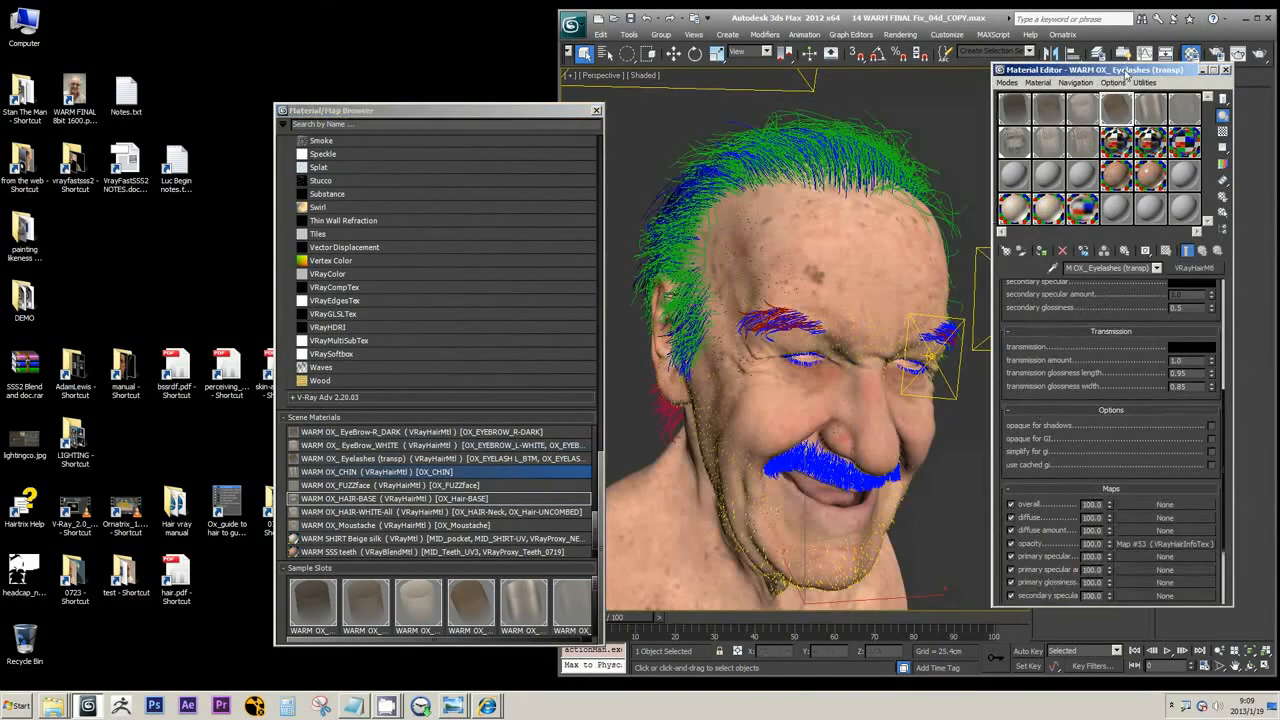
scroll(742, 367, "up", 10)
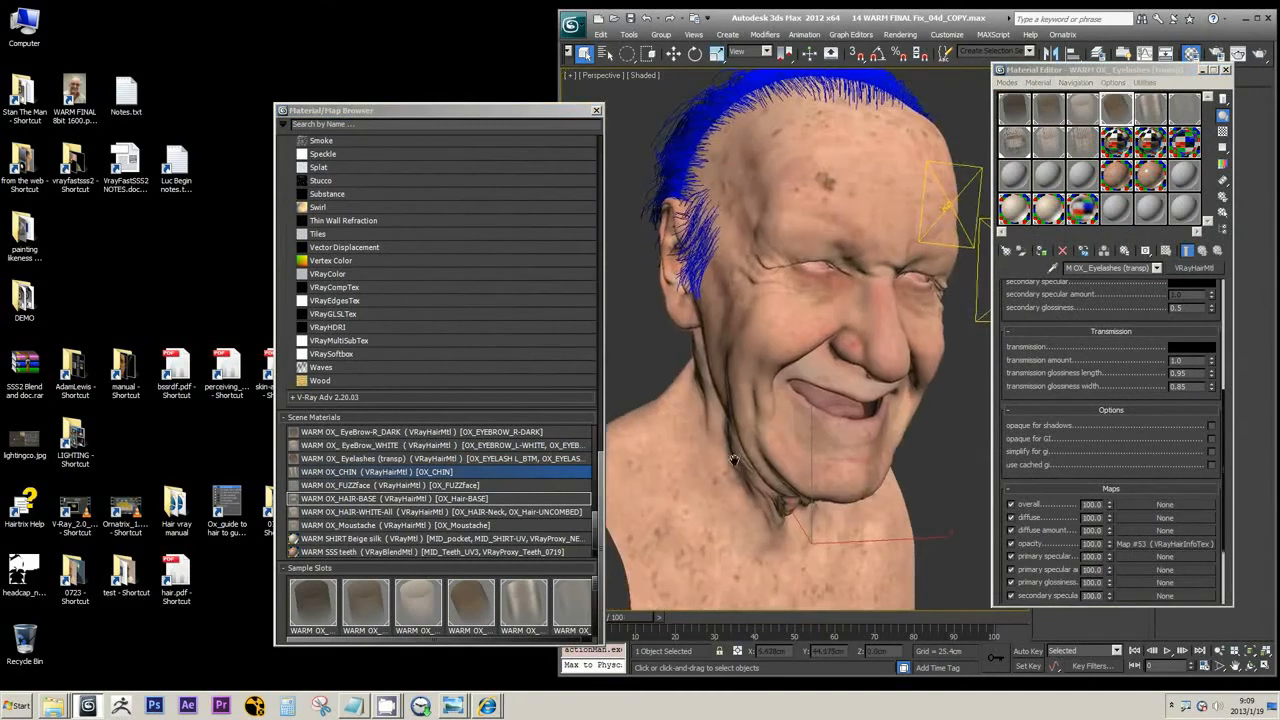
middle_click_drag(718, 414, 773, 388, "alt")
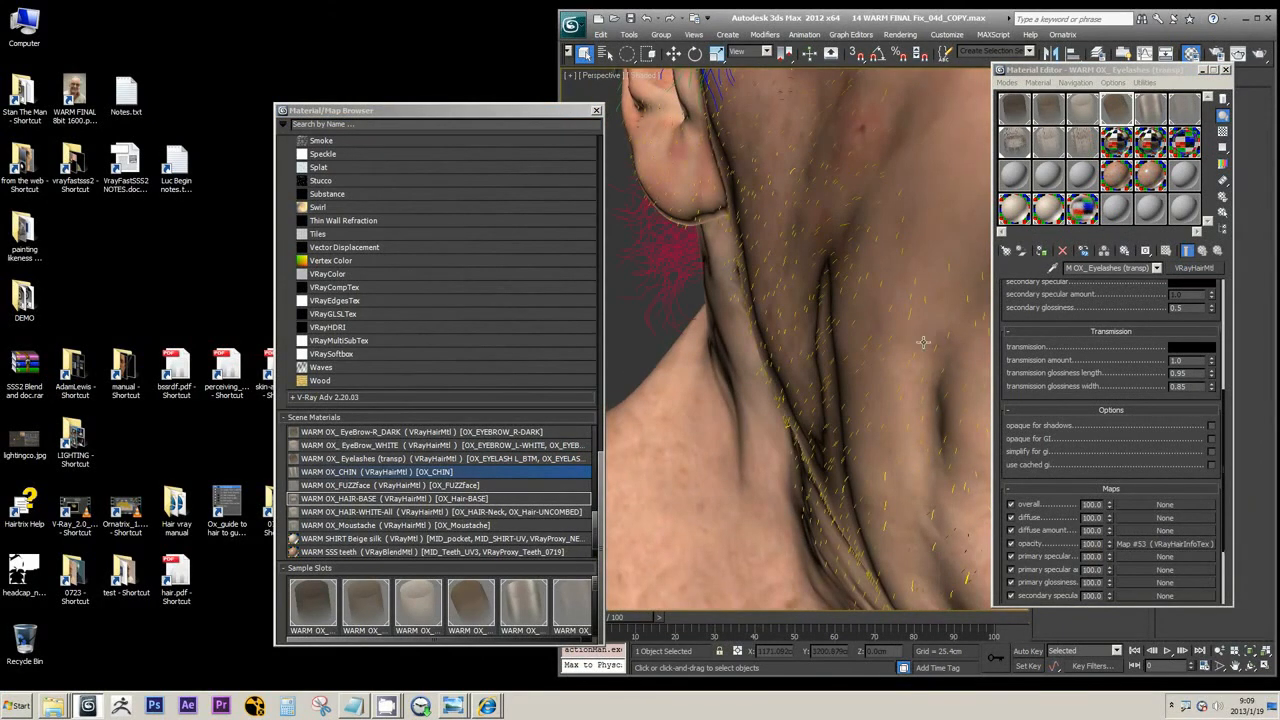
scroll(920, 340, "down", 5)
middle_click_drag(922, 338, 856, 380)
left_click(1160, 121)
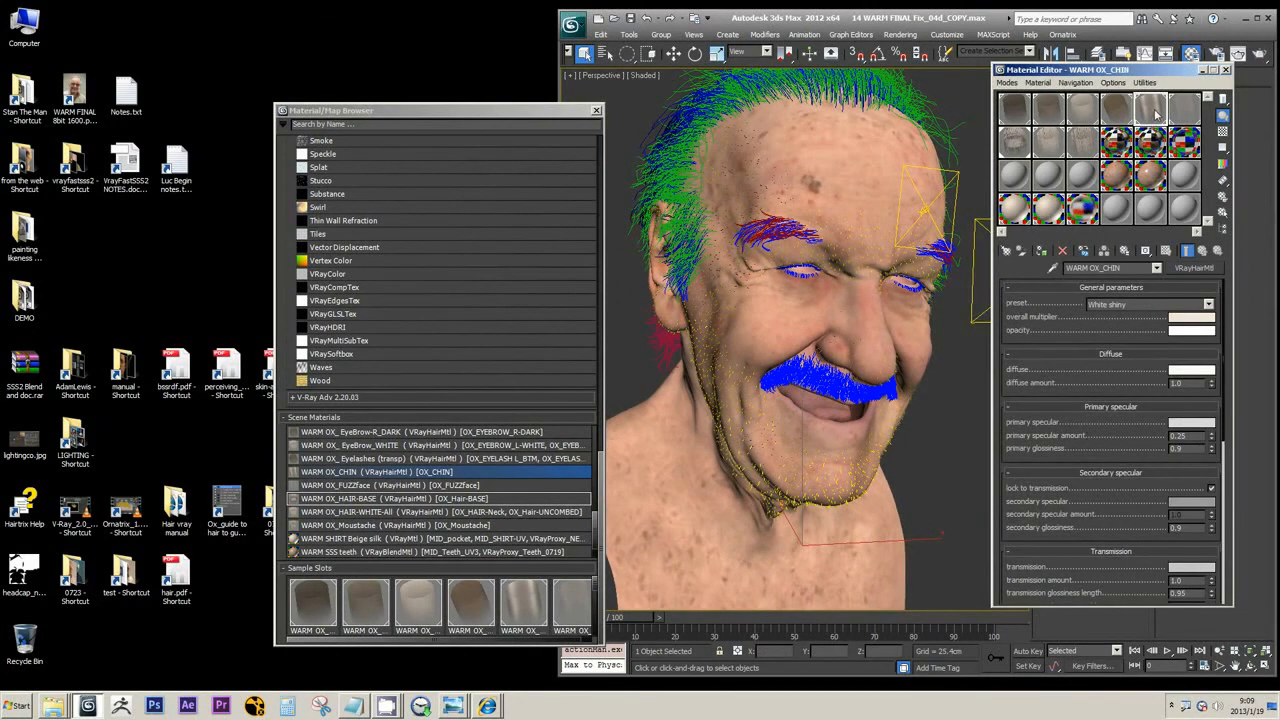
Step: Examine the enlarged sample previews of the WARM OX_CHIN and WARM OX_FUZZface hair materials
double_click(1156, 113)
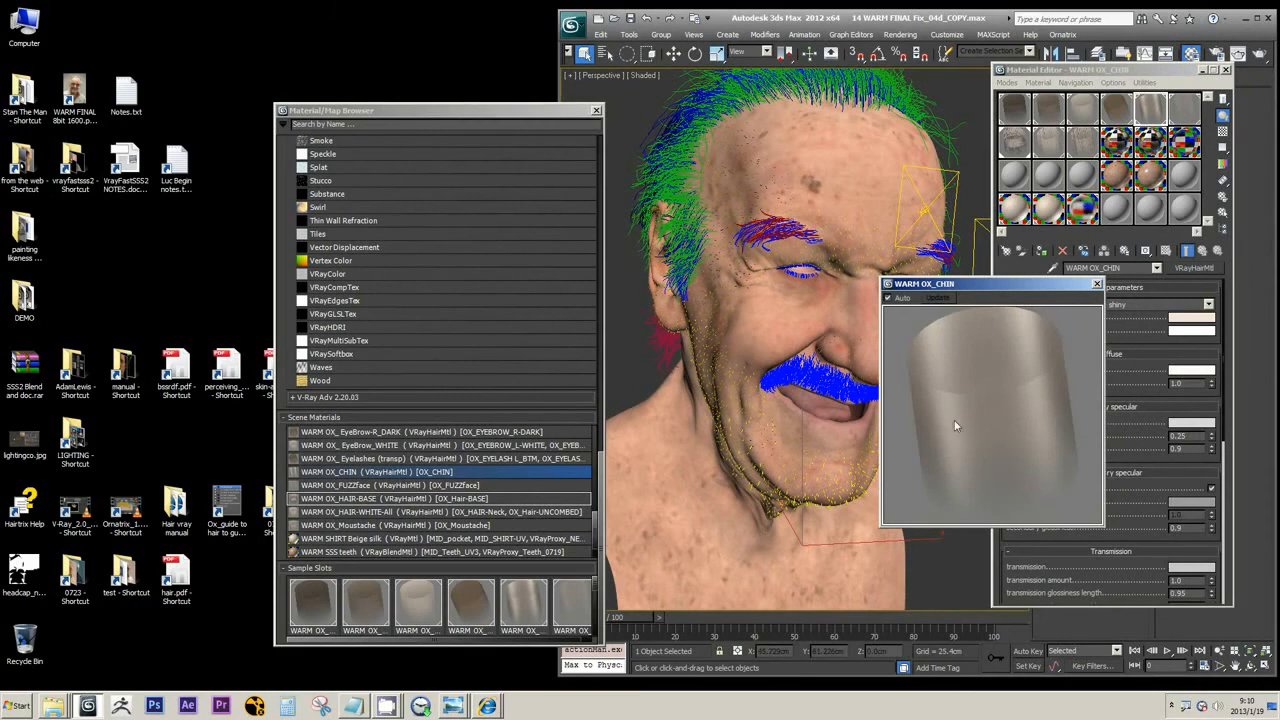
left_click(1096, 284)
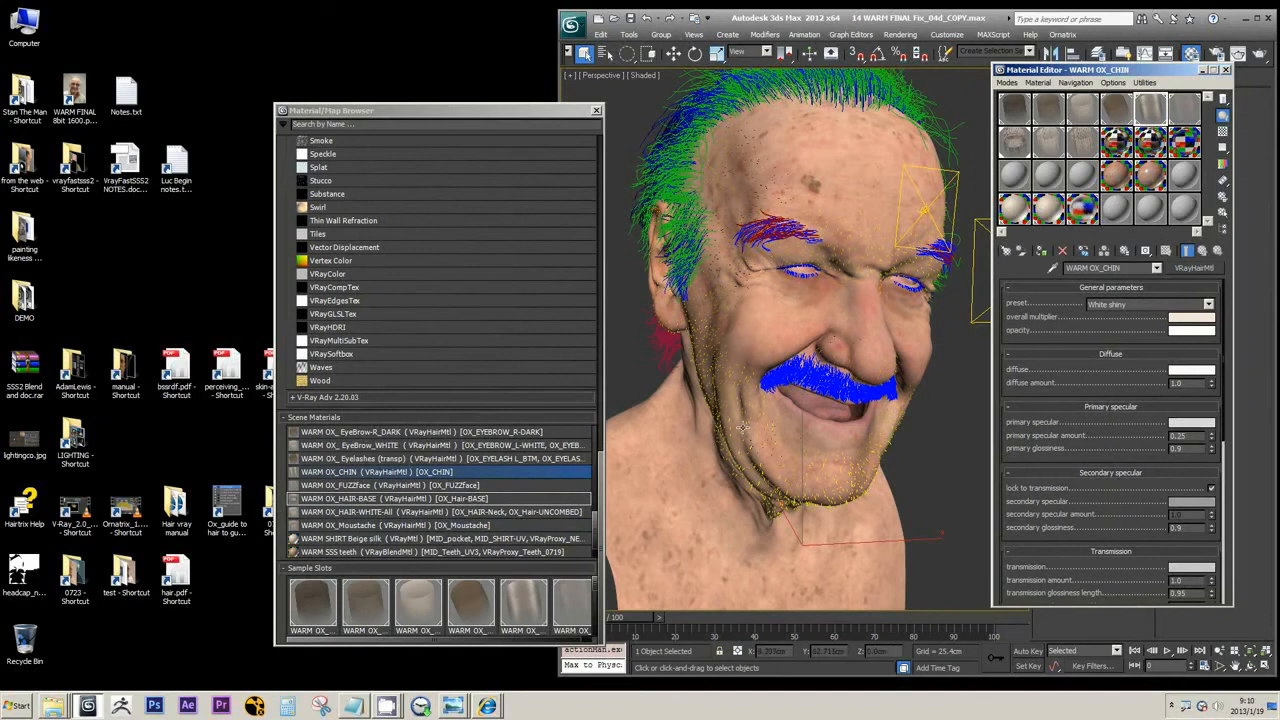
left_click(370, 485)
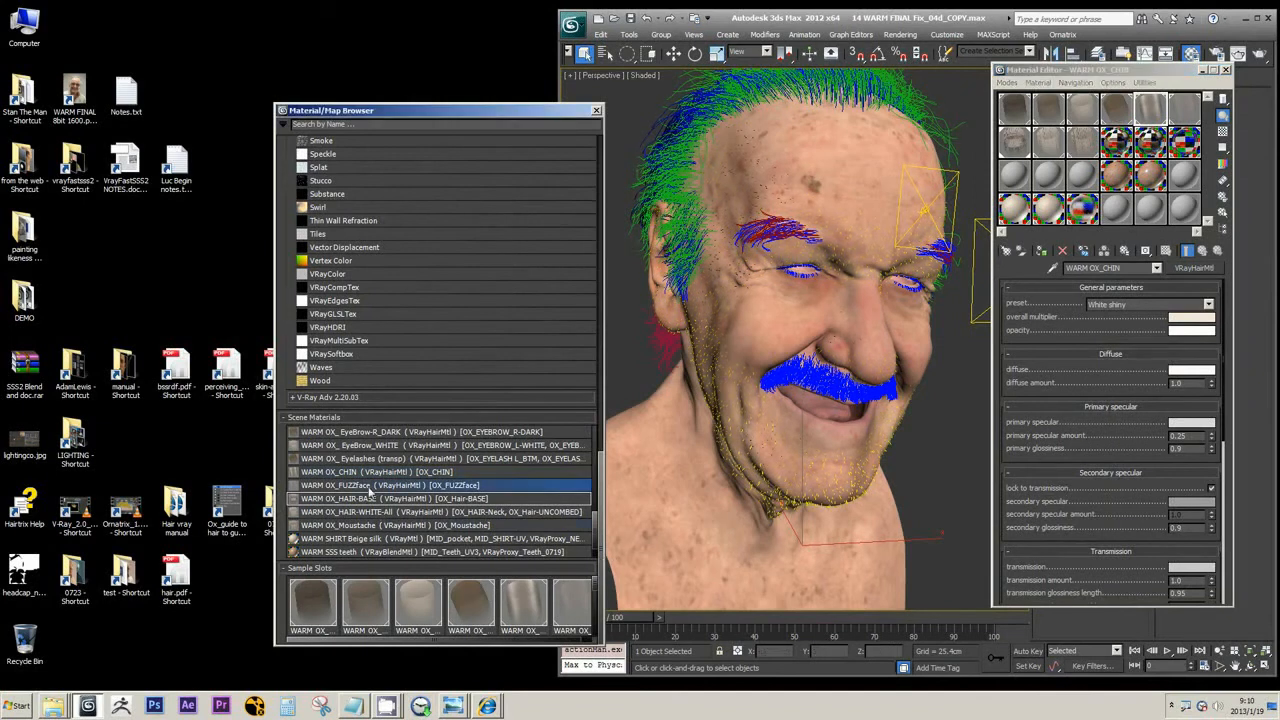
left_click(1186, 118)
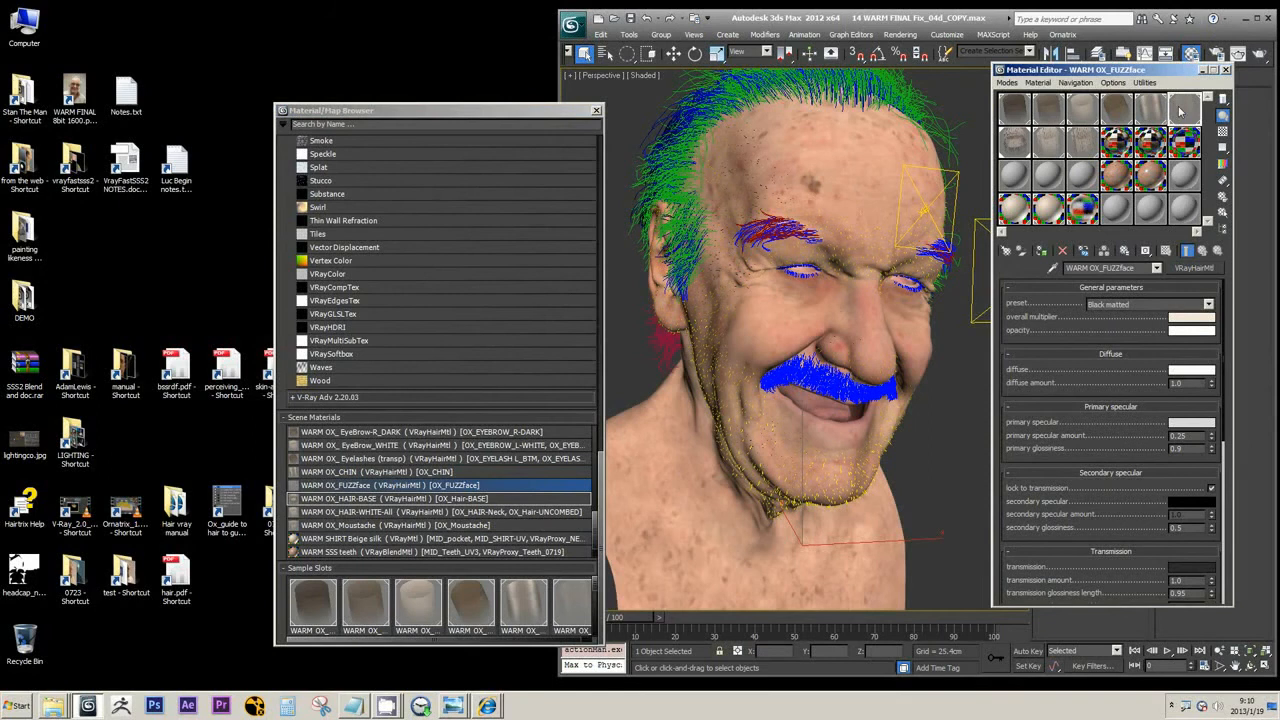
double_click(1181, 110)
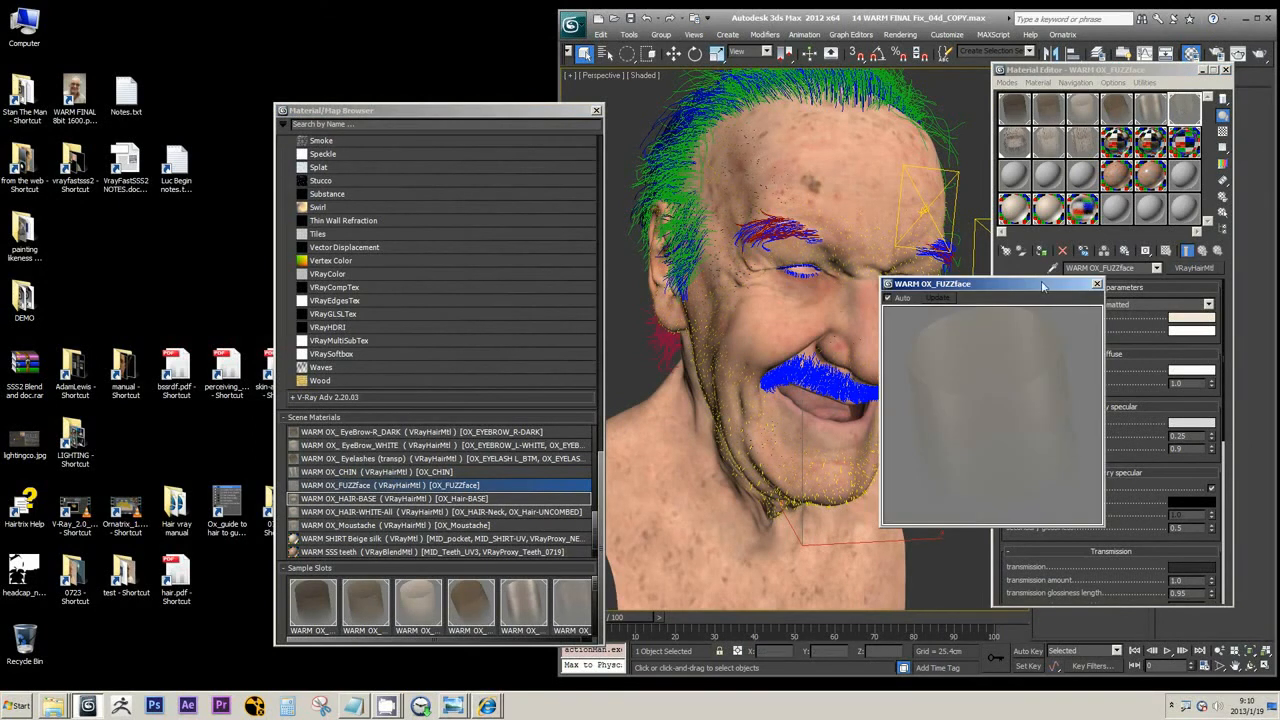
left_click_drag(1043, 287, 860, 294)
Step: Inspect color A and color B of the VRayHairInfoTex opacity map in WARM OX_FUZZface, then return to the parent material
scroll(1007, 440, "down", 4)
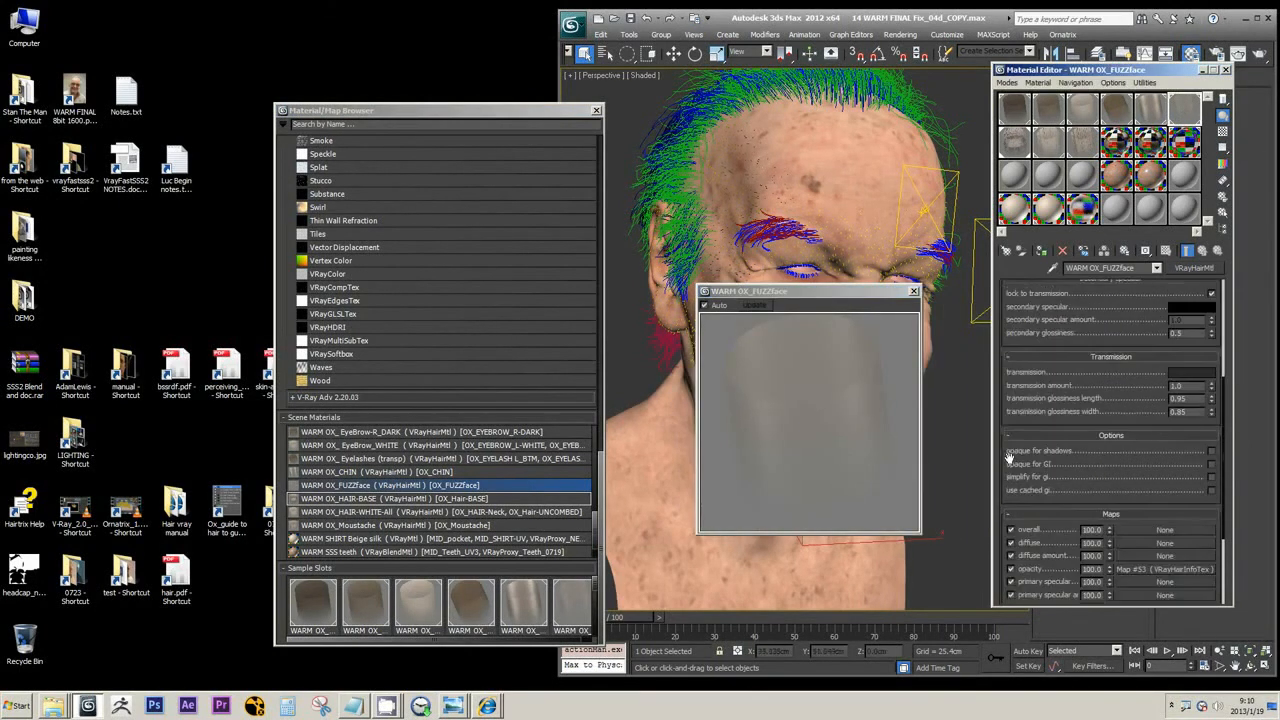
scroll(1008, 458, "down", 3)
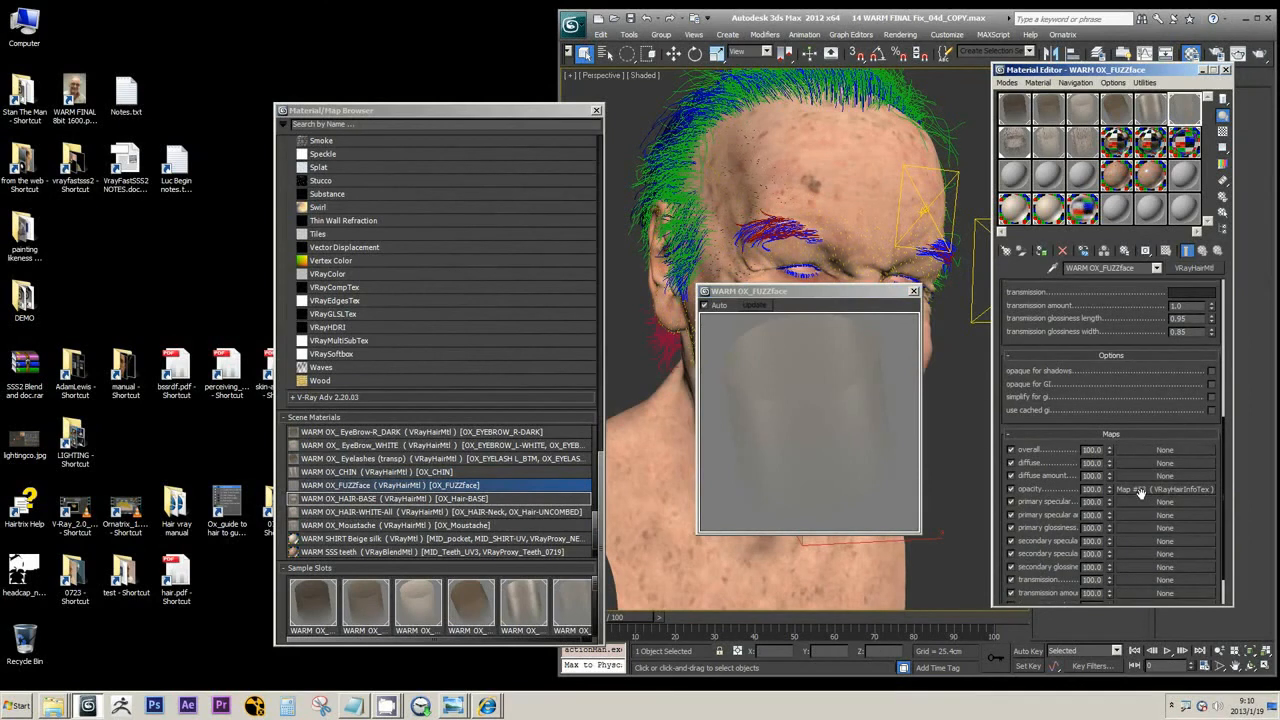
left_click(1141, 490)
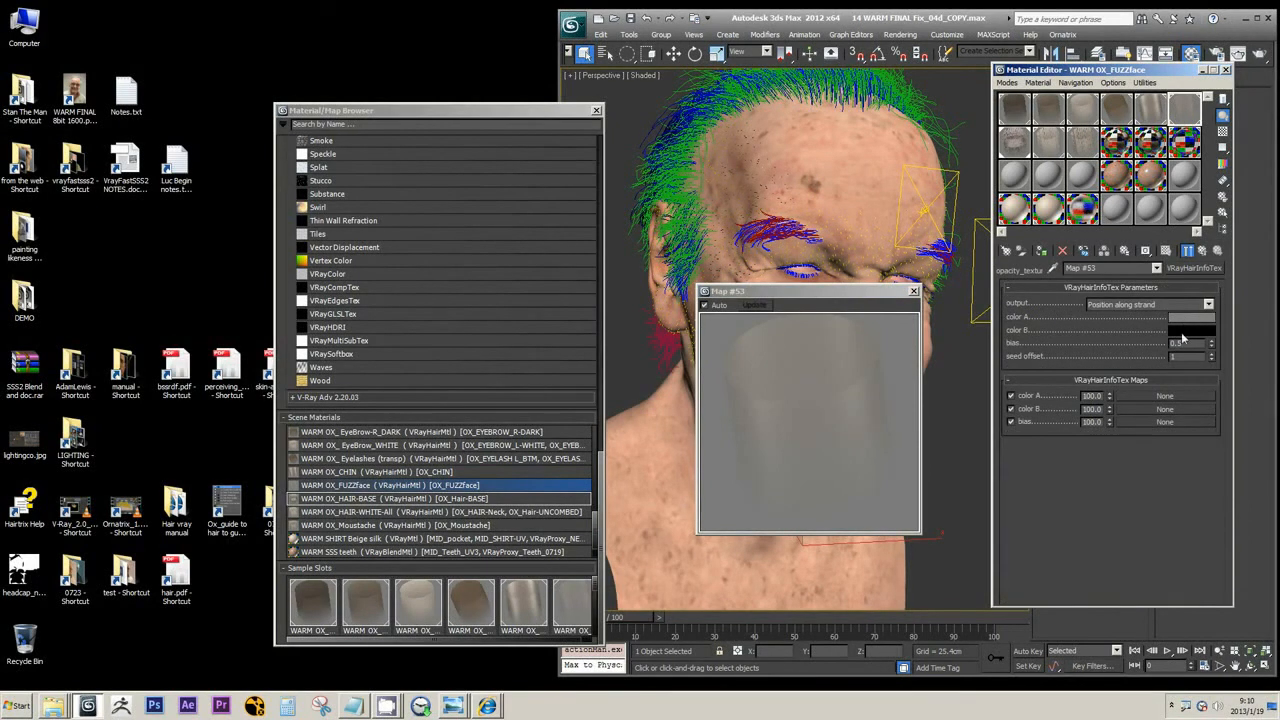
left_click(1189, 318)
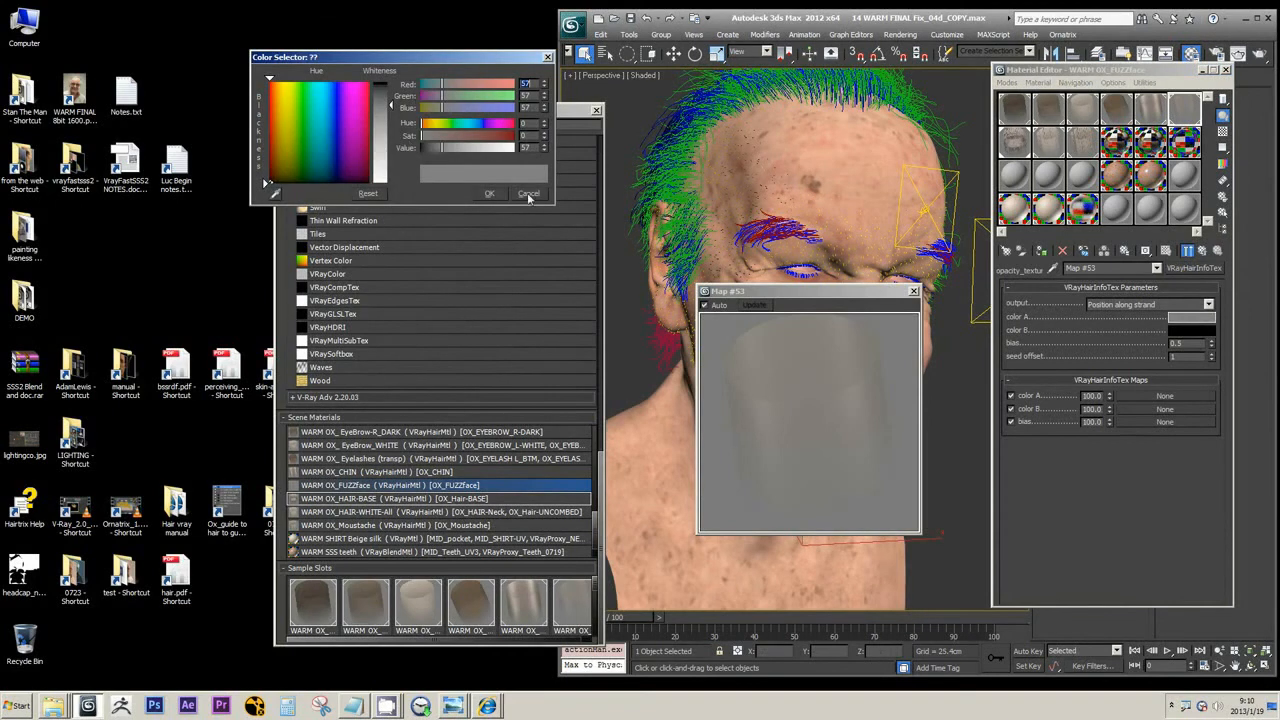
left_click(529, 195)
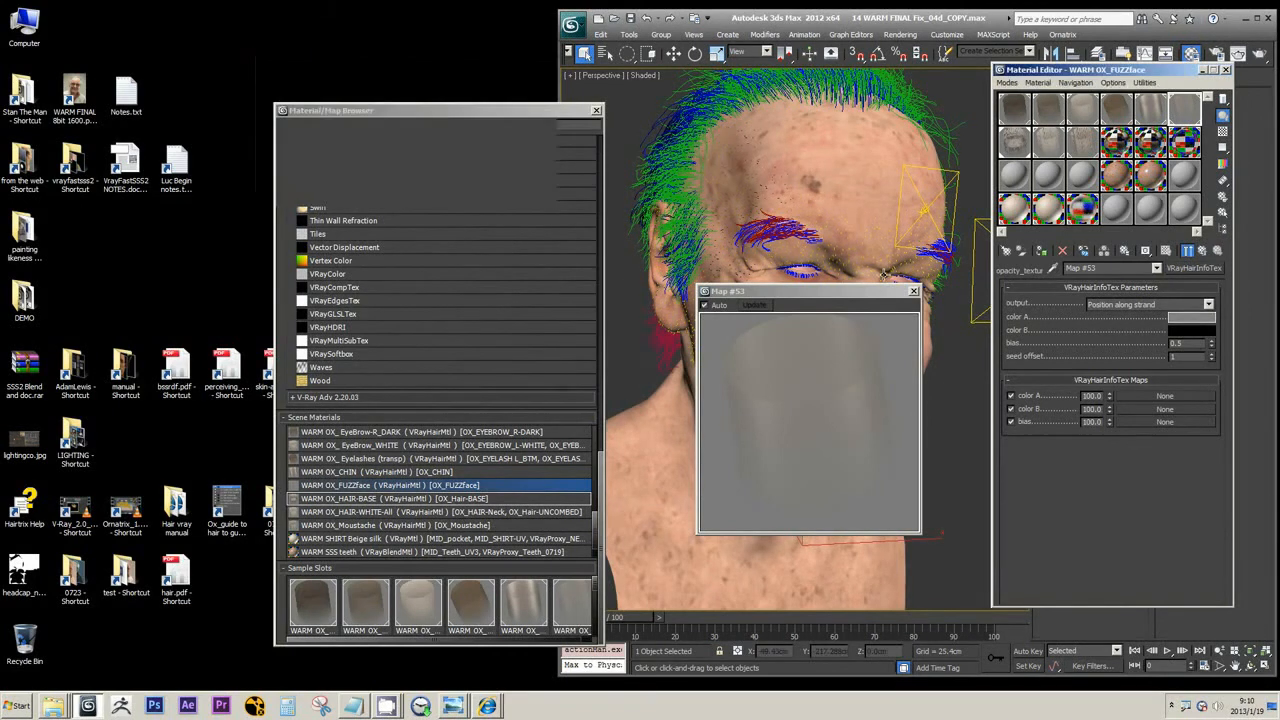
left_click(1194, 331)
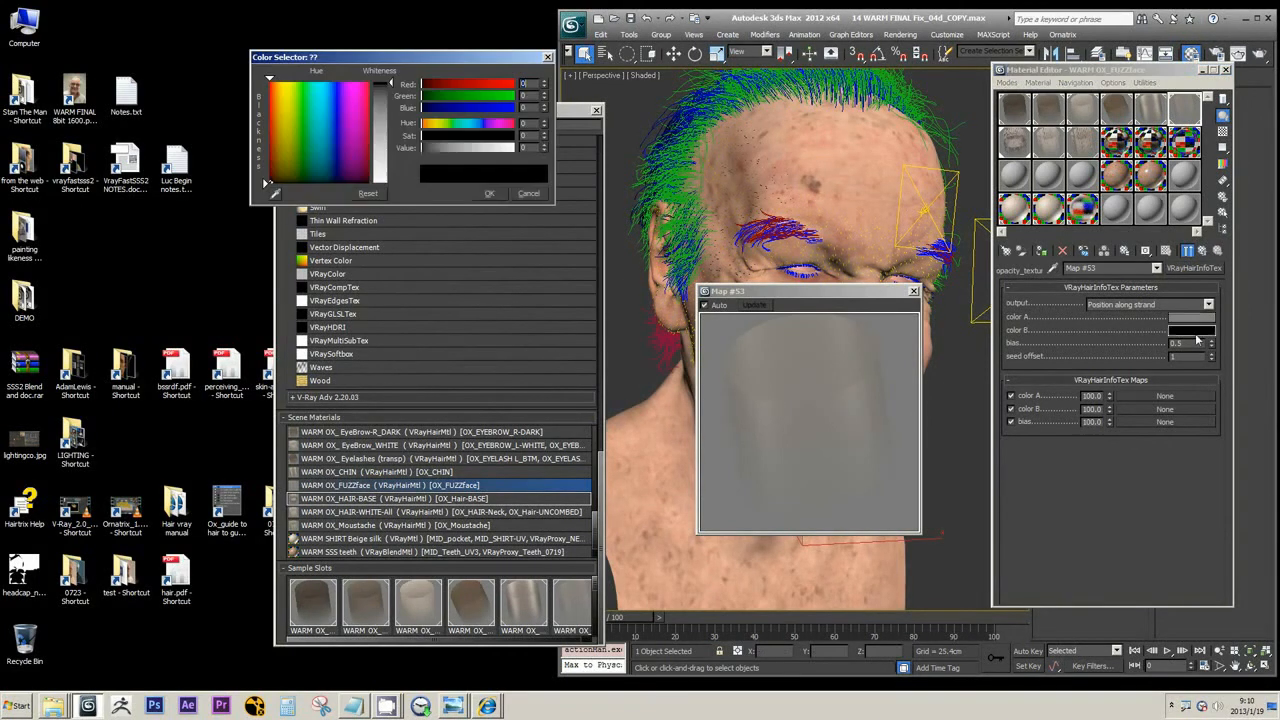
left_click(524, 197)
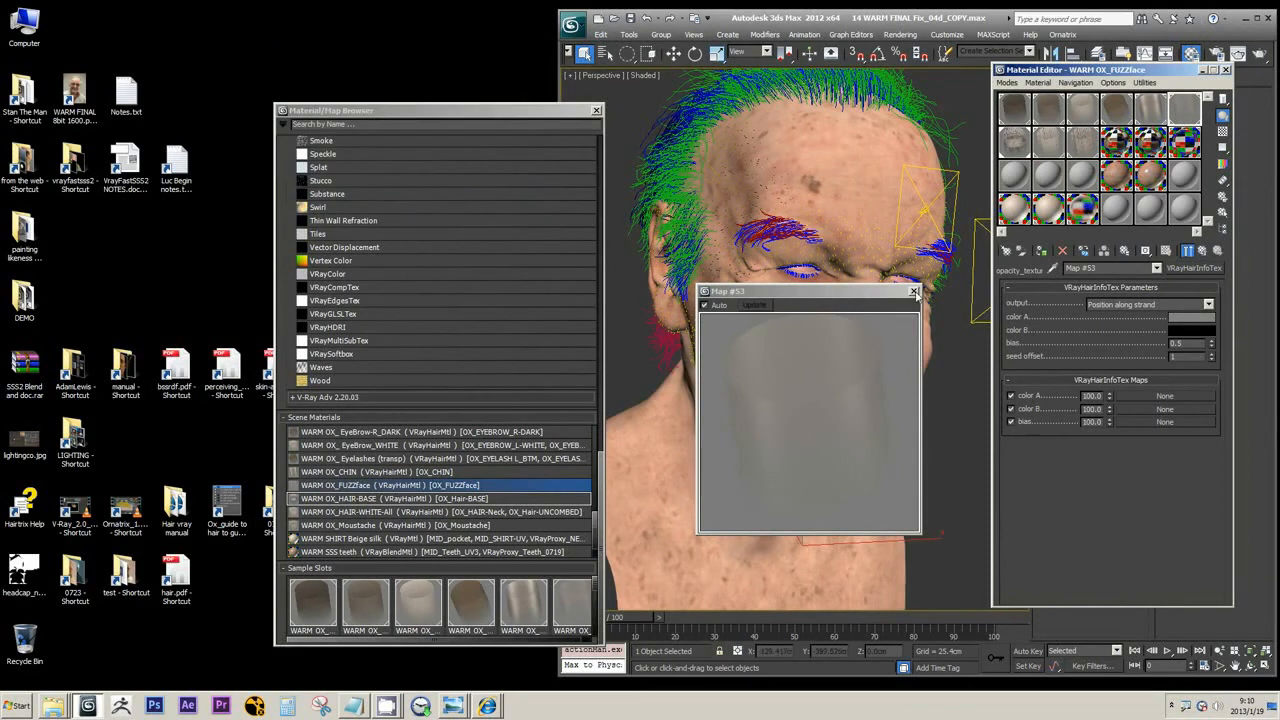
left_click(914, 292)
left_click(1203, 250)
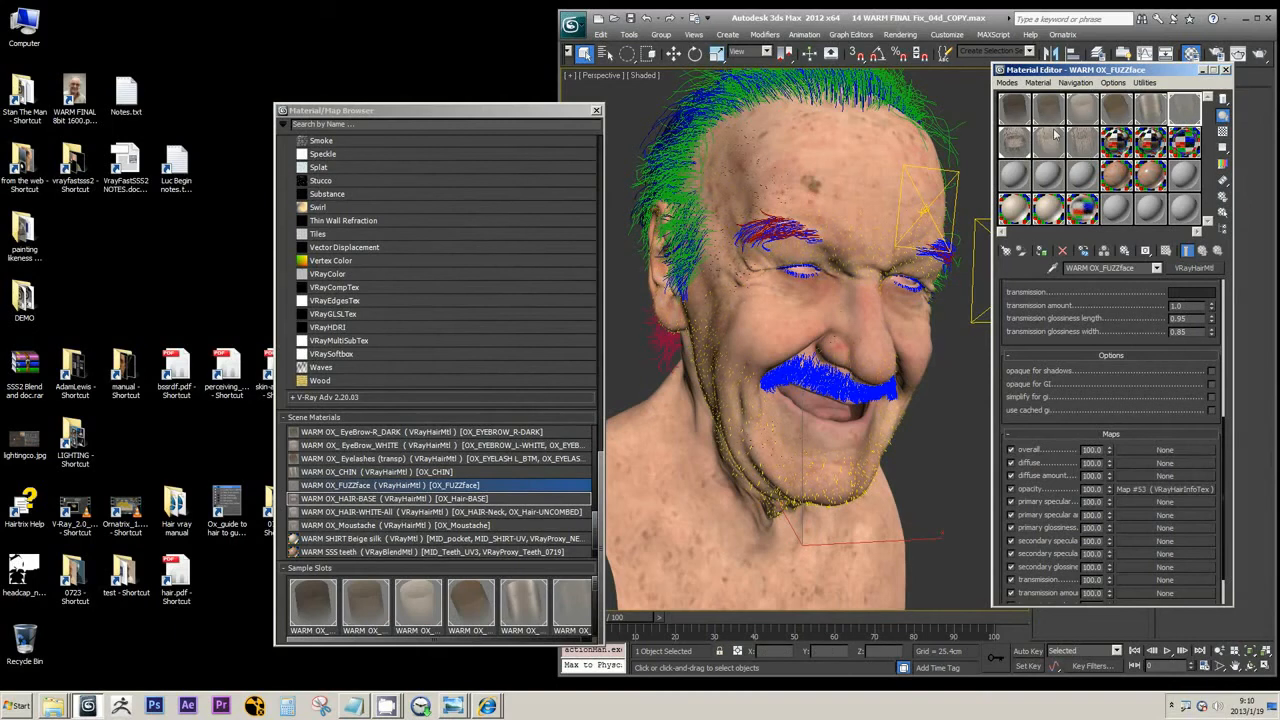
Step: Review the parameters of the WARM OX_HAIR-BASE, WARM OX_HAIR-WHITE-All and WARM OX_Moustache materials
left_click(1016, 143)
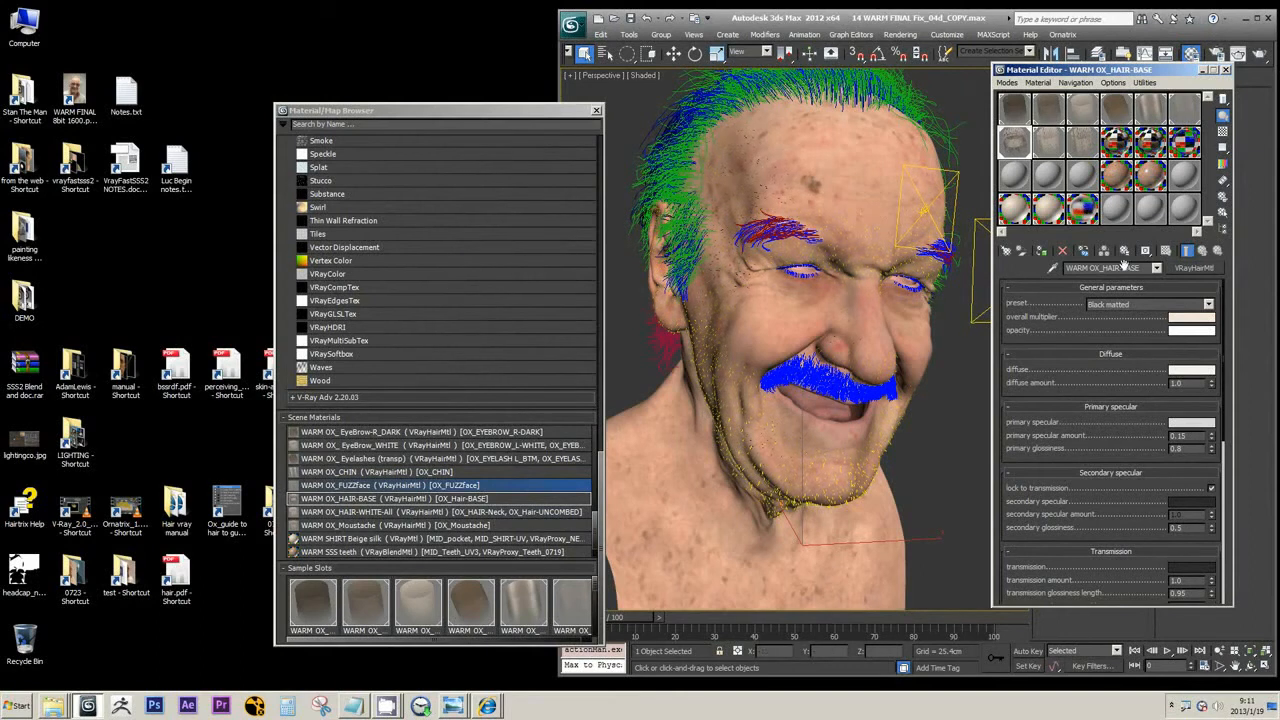
middle_click_drag(748, 154, 784, 254)
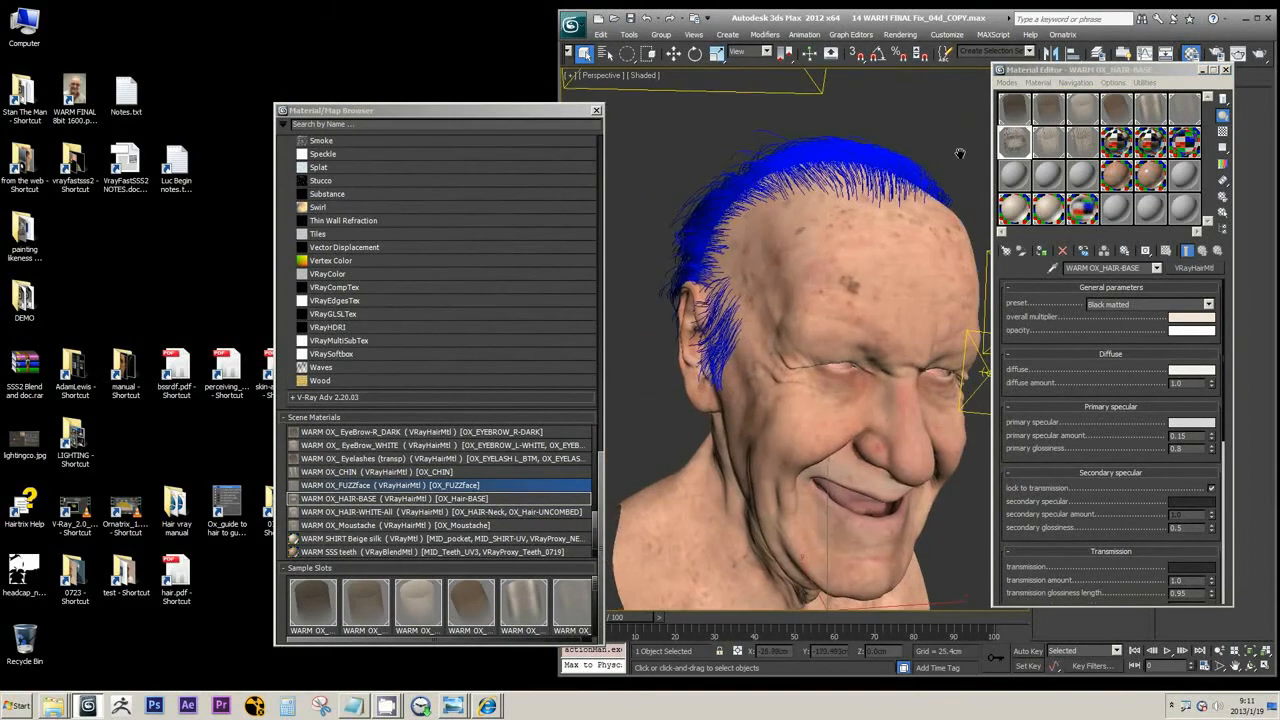
left_click(1048, 146)
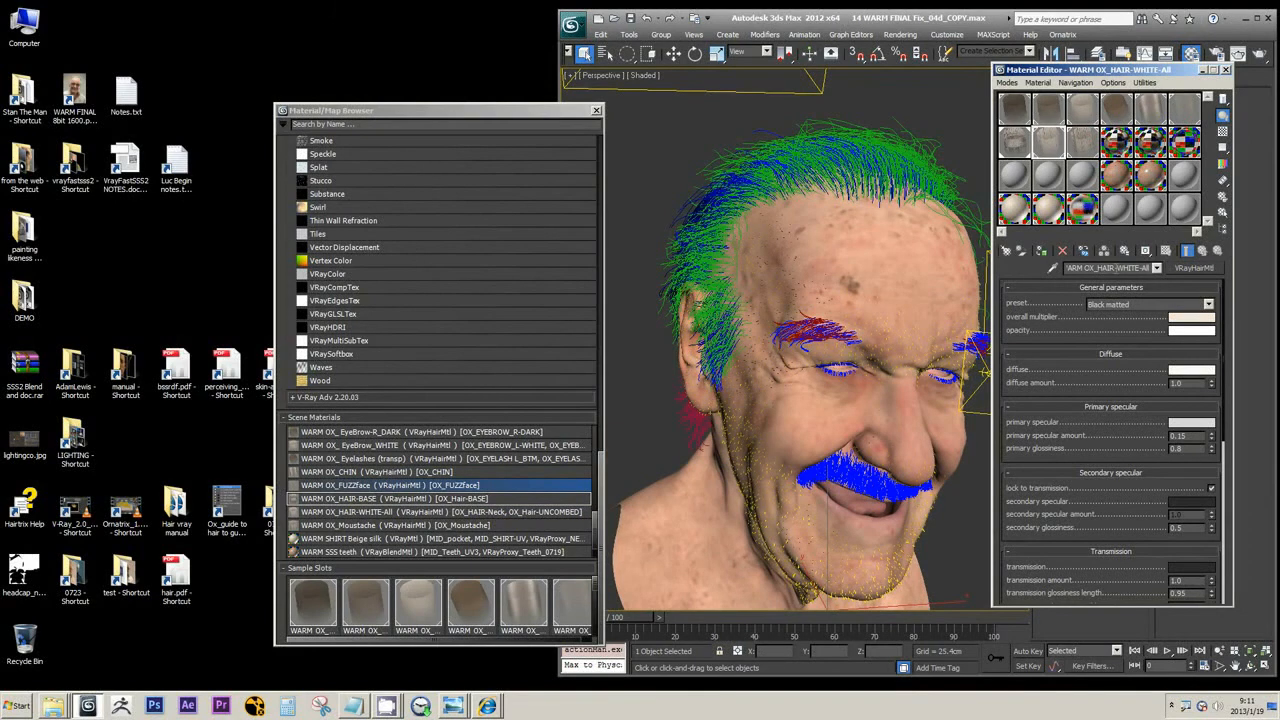
left_click_drag(1116, 268, 1150, 268)
left_click(1080, 143)
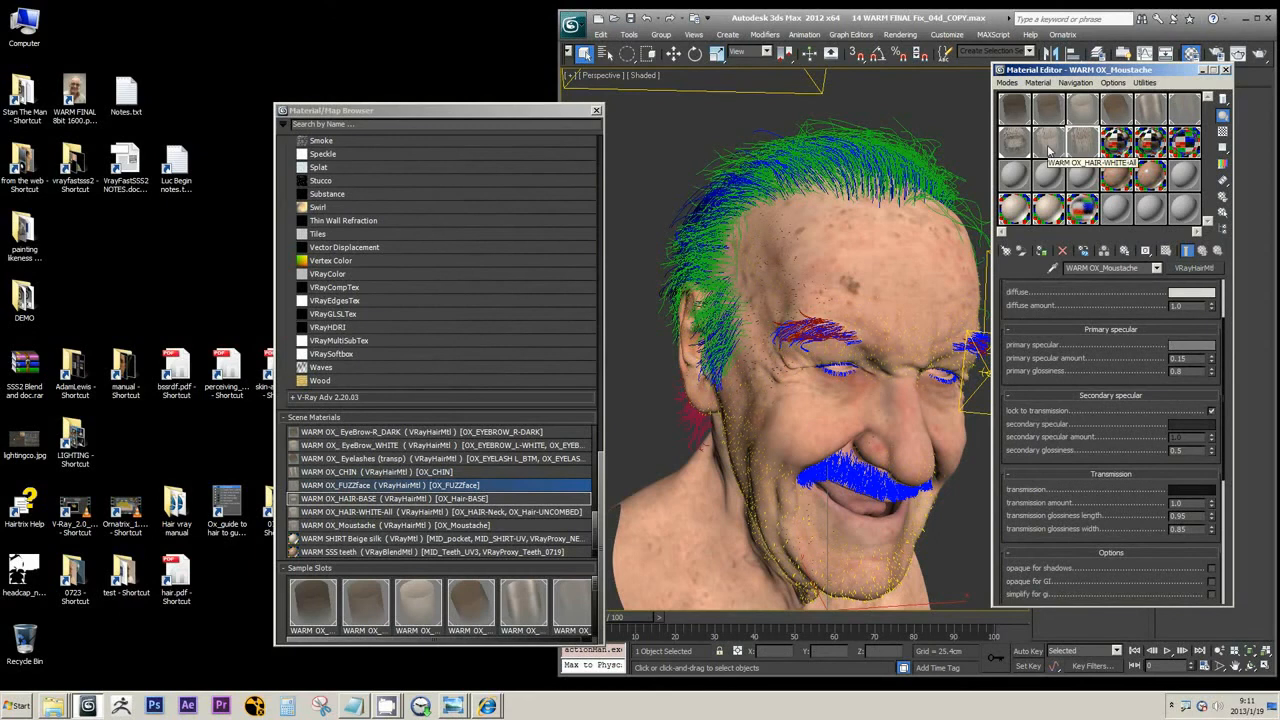
left_click(1048, 145)
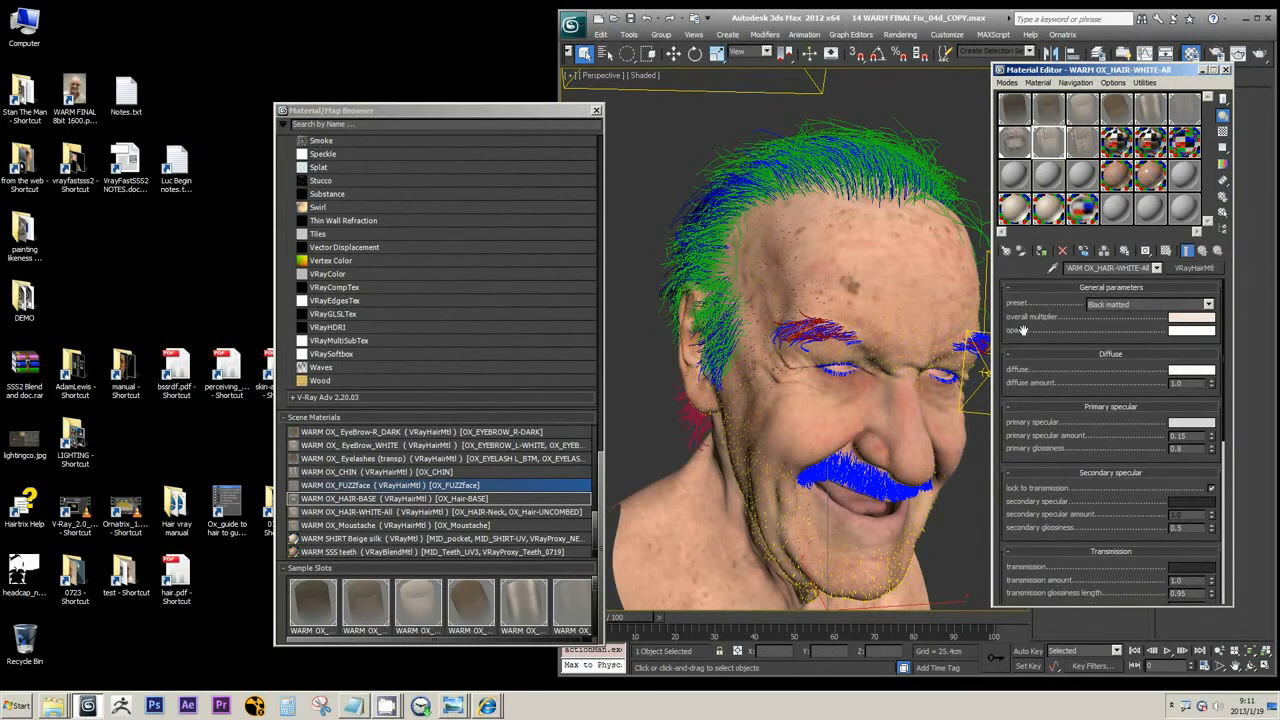
left_click_drag(1024, 330, 1024, 357)
left_click_drag(1024, 451, 1022, 288)
Step: Change the unused 14 - Default material to VRayHairMtl and keep its preset at Custom
left_click(1012, 180)
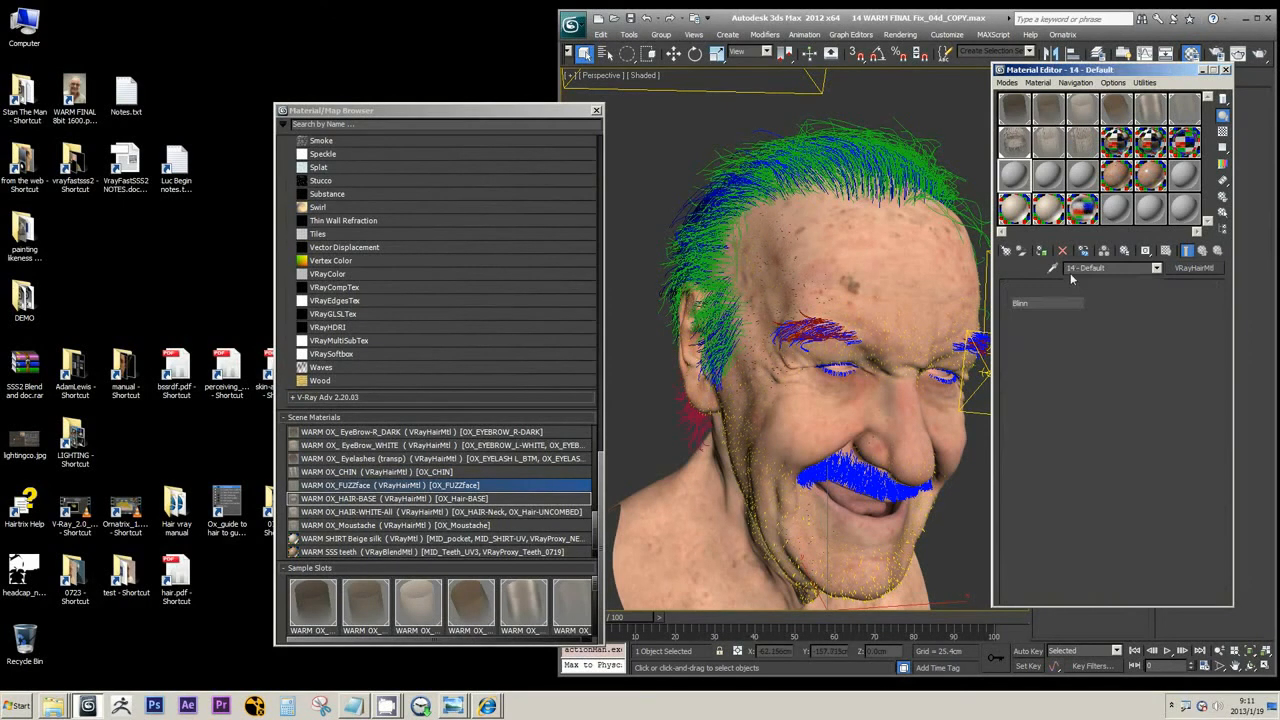
left_click(1190, 268)
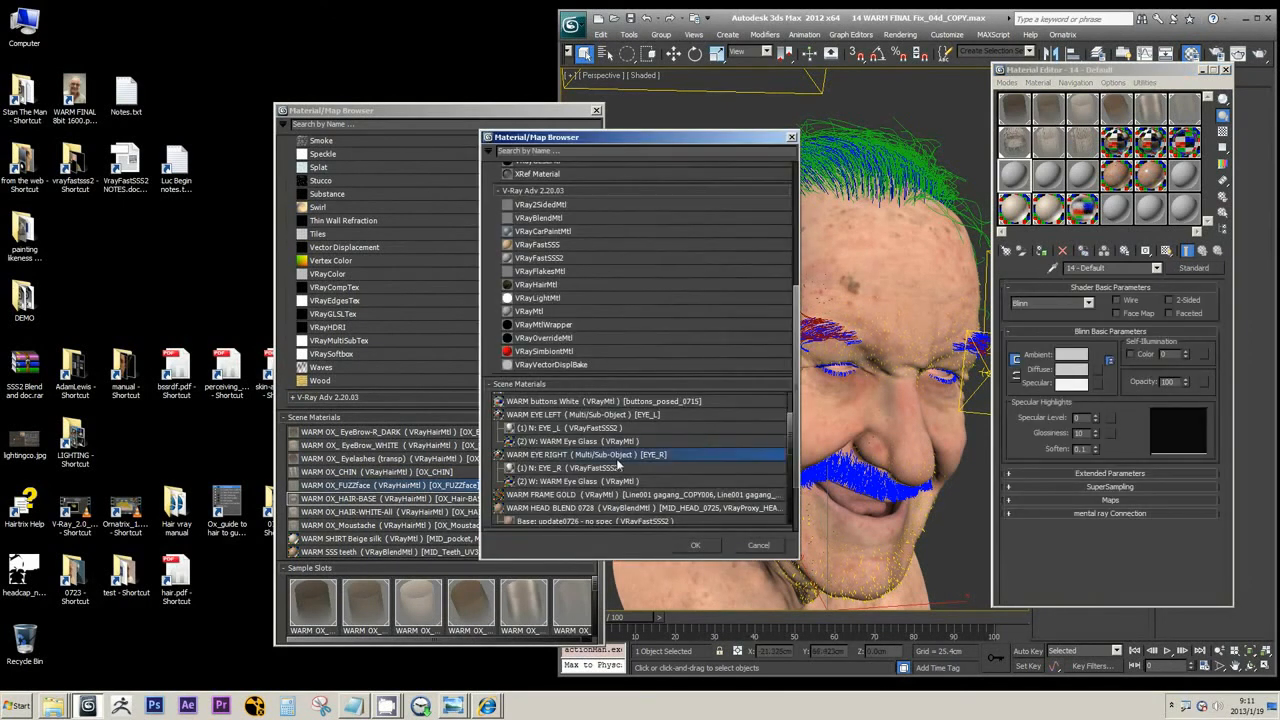
scroll(620, 465, "down", 3)
left_click(568, 289)
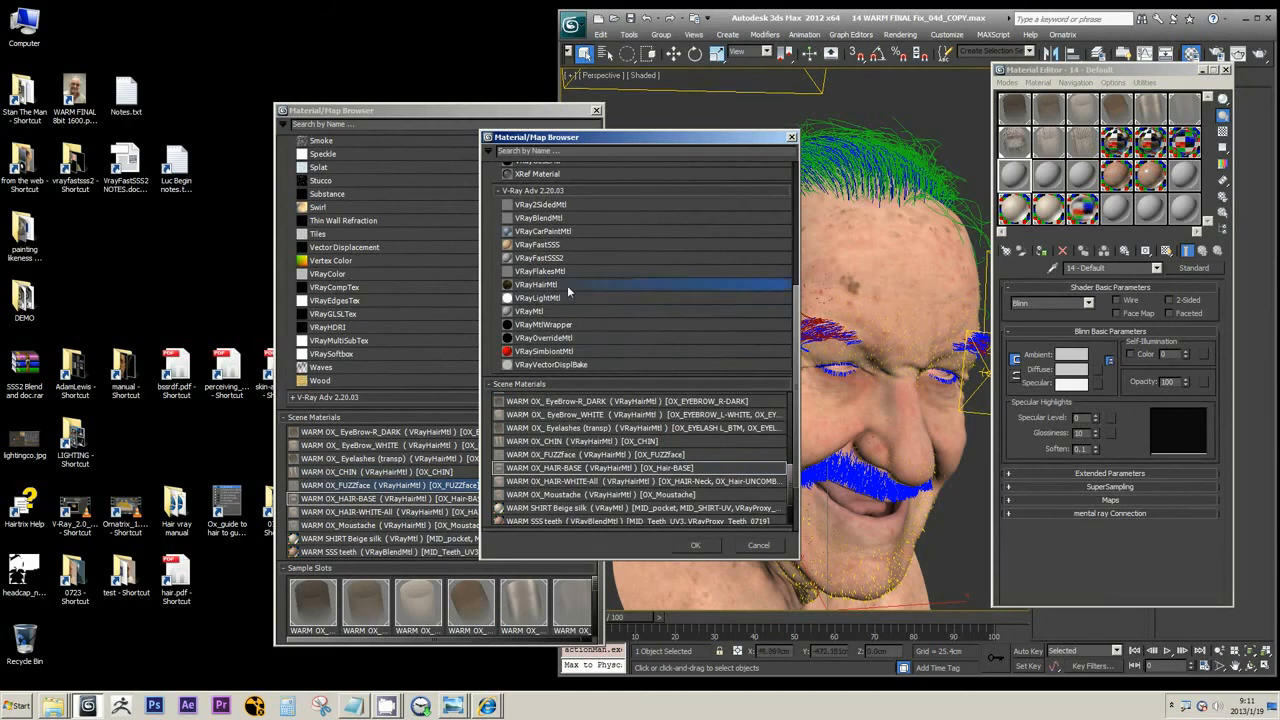
double_click(568, 289)
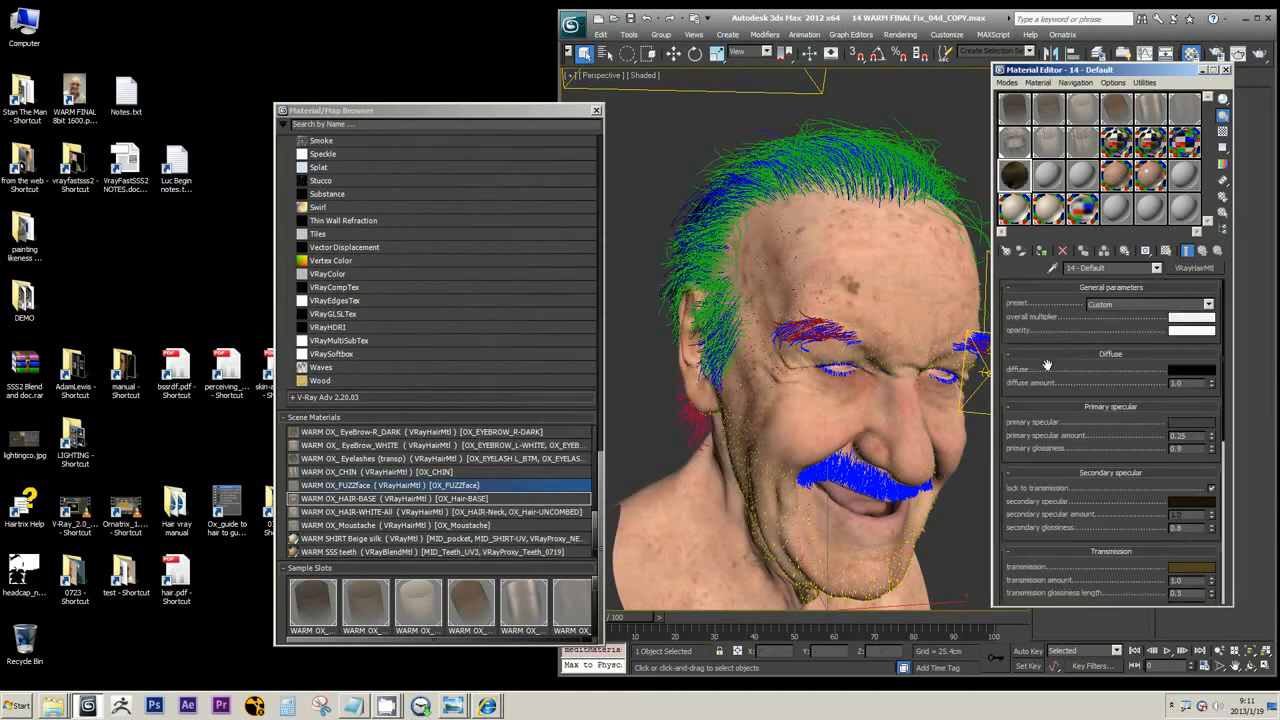
left_click(1134, 305)
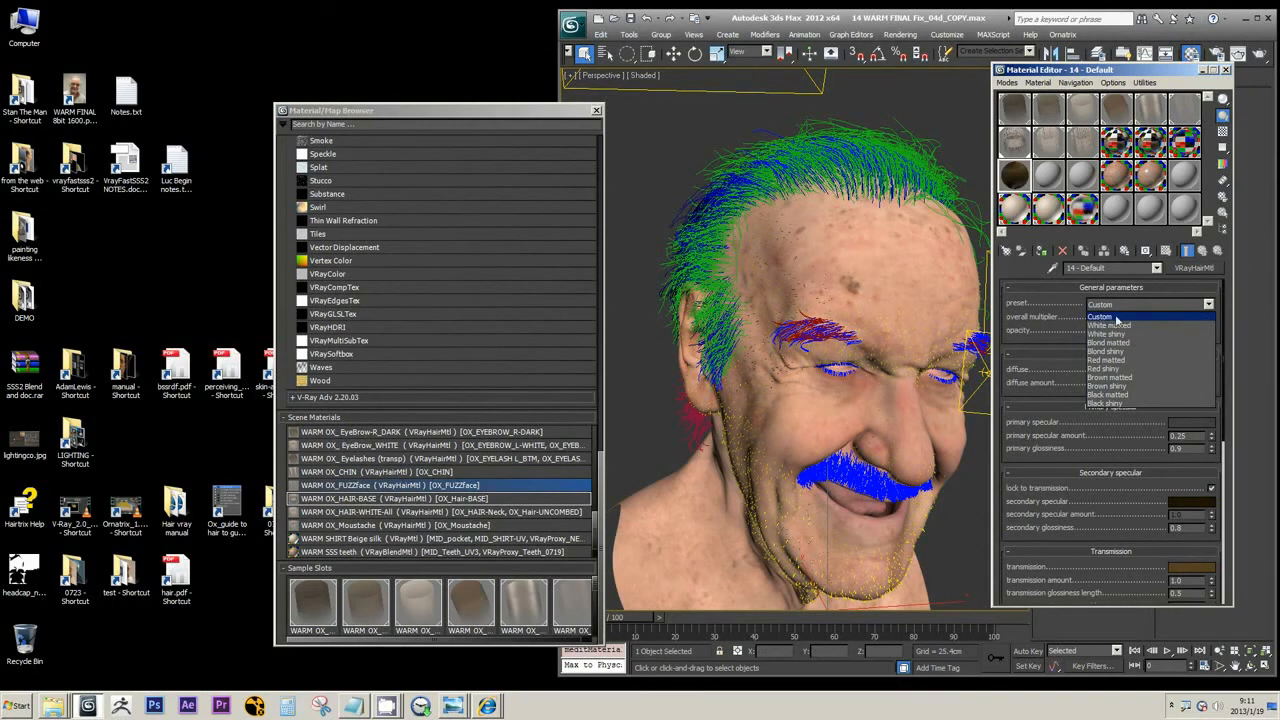
left_click(1116, 317)
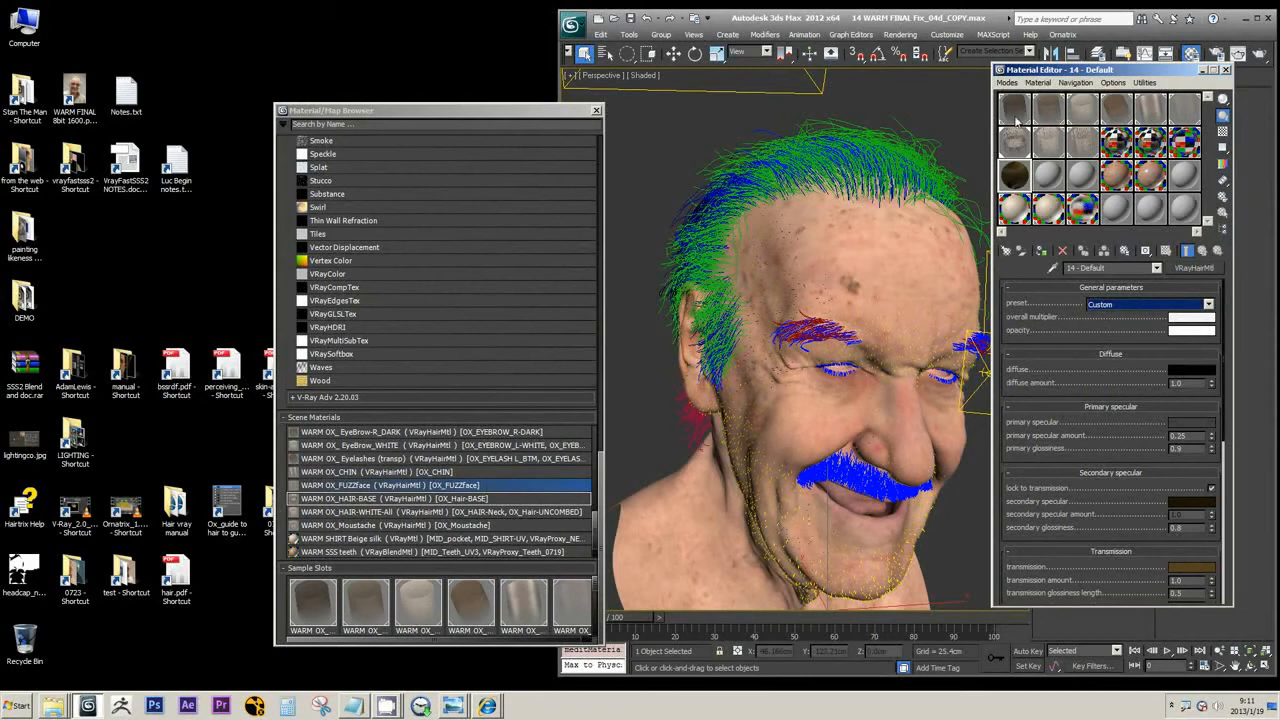
Step: Review the general, diffuse and specular parameters of the eyebrow and WARM OX_Moustache materials
left_click(1015, 108)
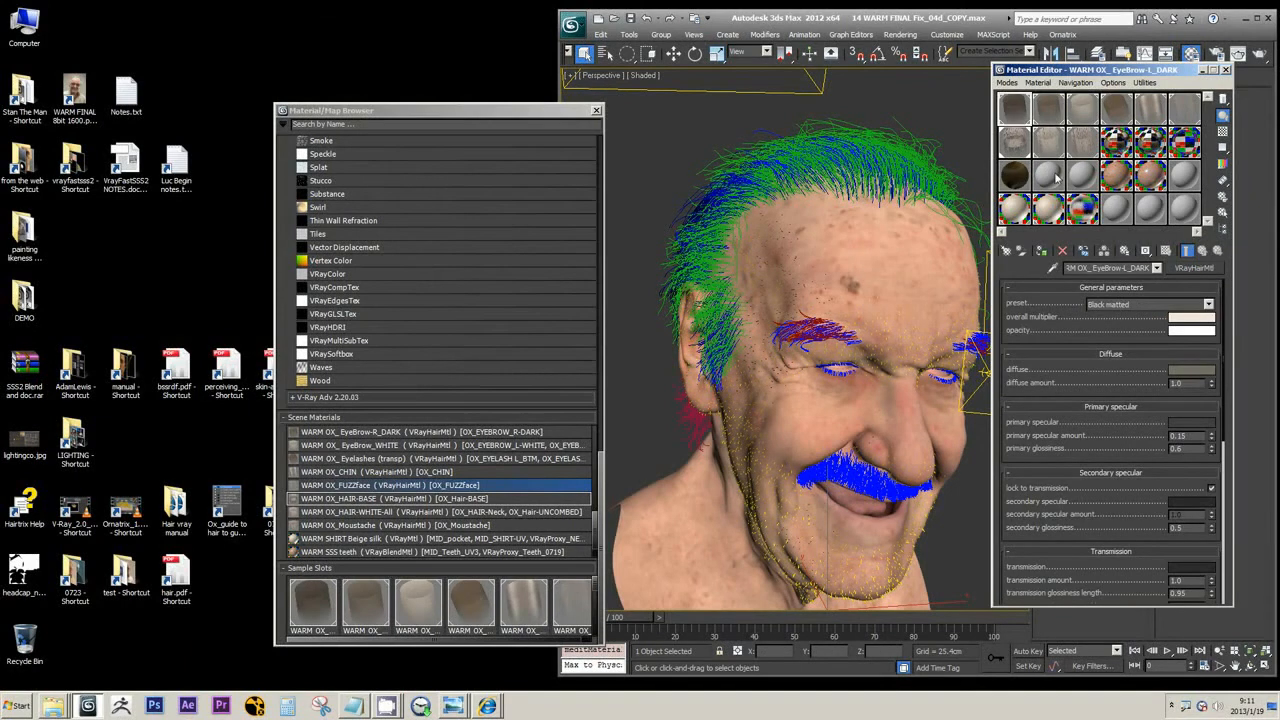
left_click(1055, 115)
left_click(1083, 117)
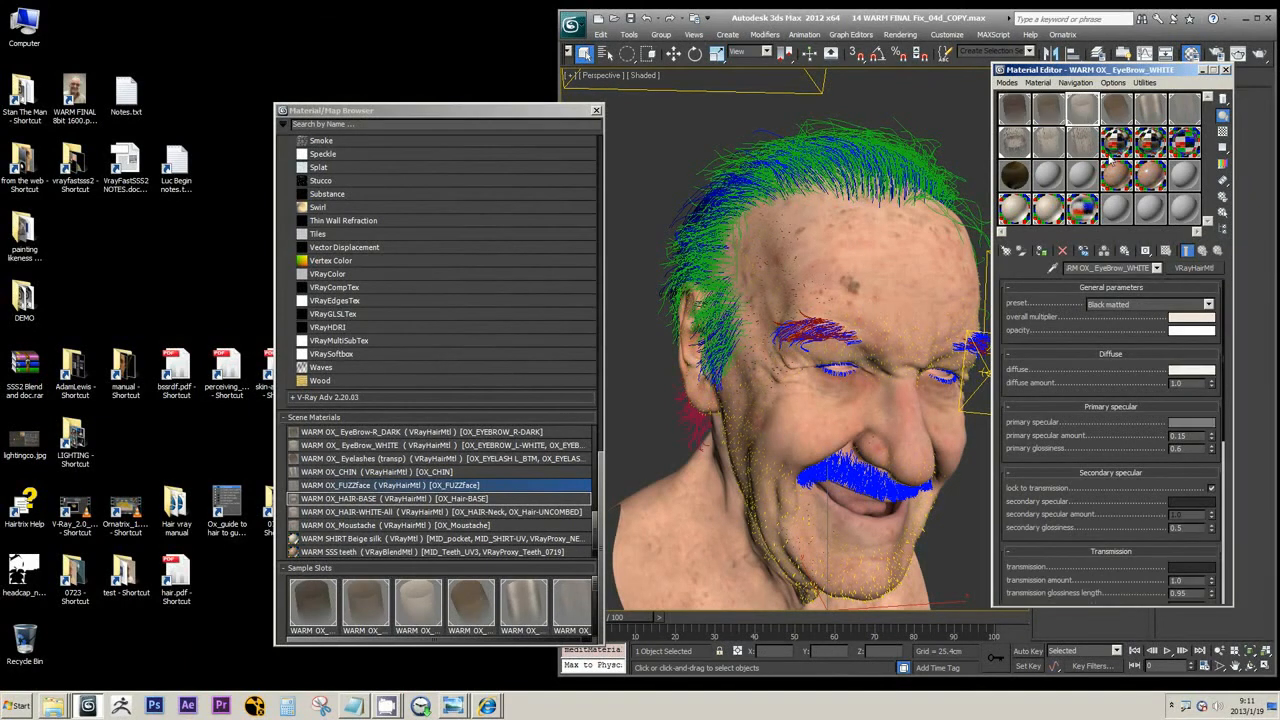
left_click(1083, 142)
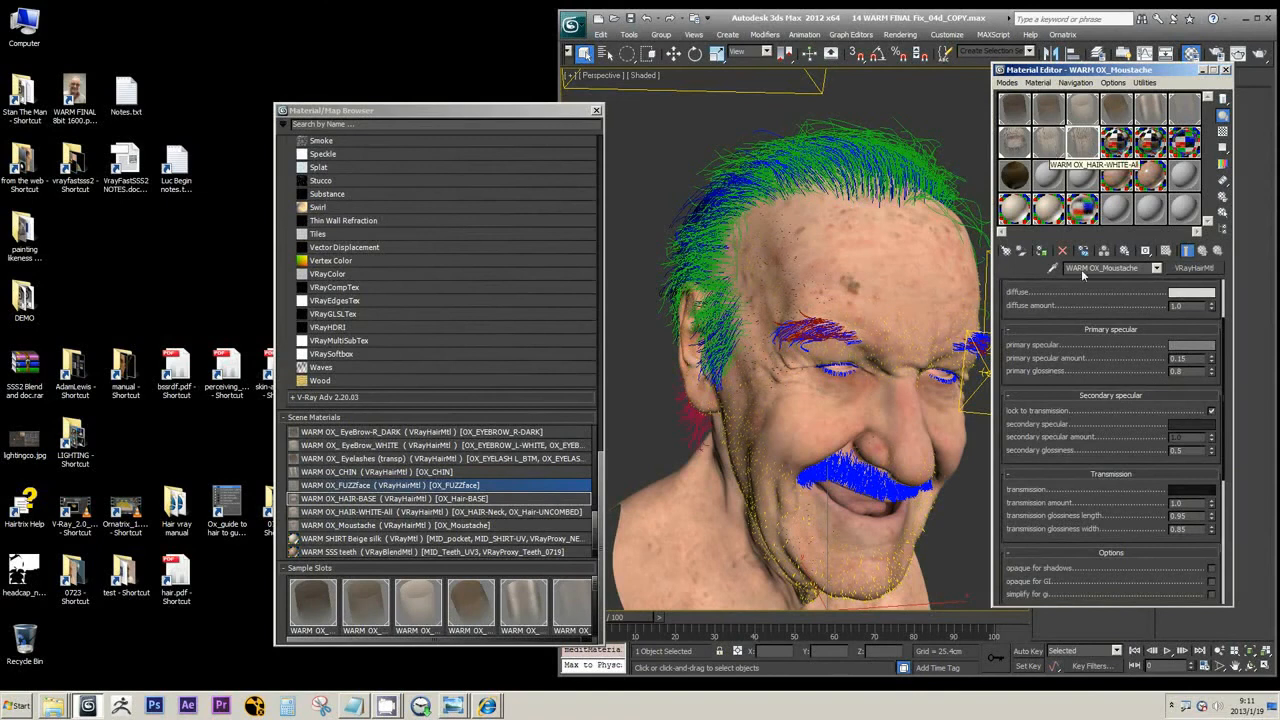
left_click_drag(1003, 304, 1041, 384)
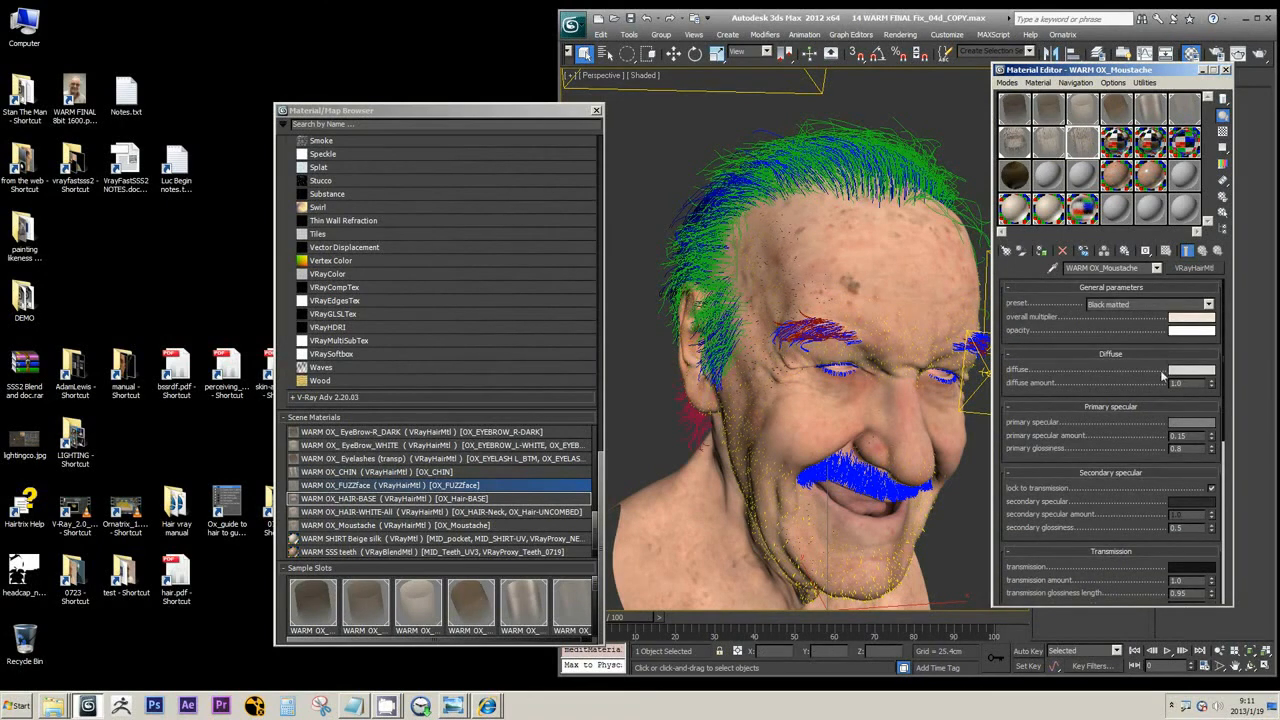
Step: Compare the overall multiplier colors of the 14 - Default hair material and WARM OX_Moustache
left_click(1020, 180)
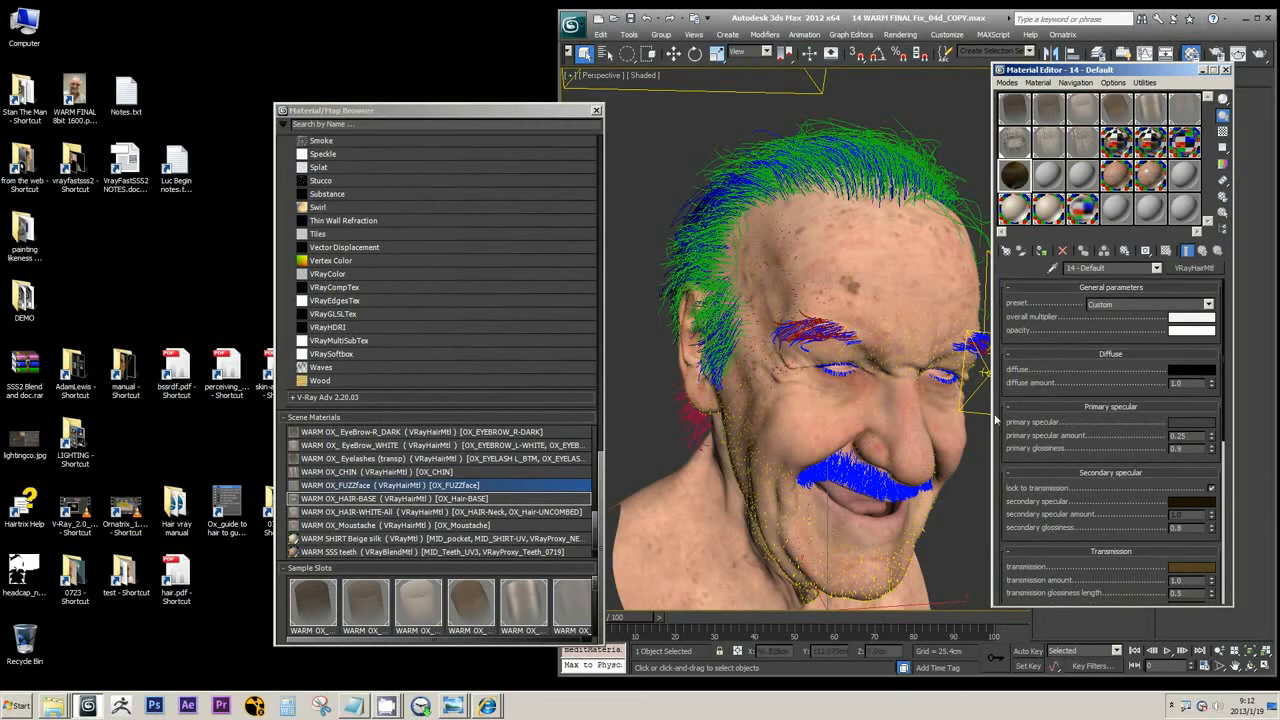
left_click(1074, 139)
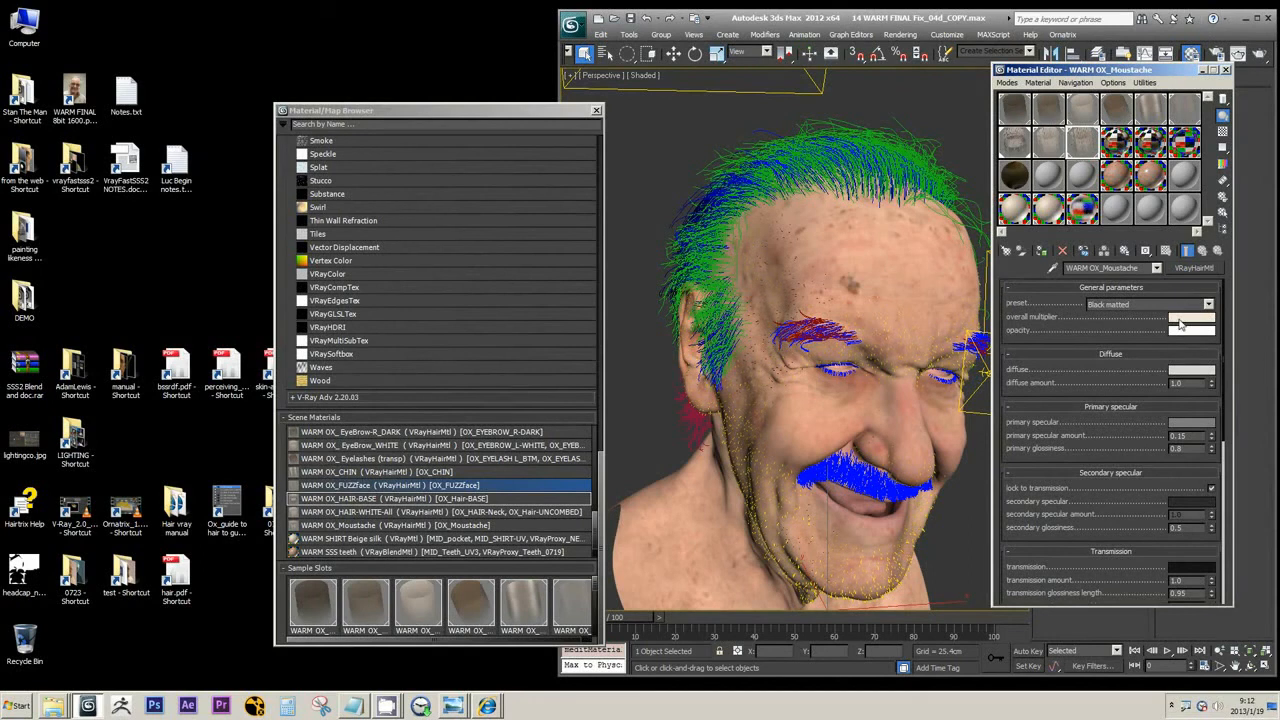
left_click(1017, 175)
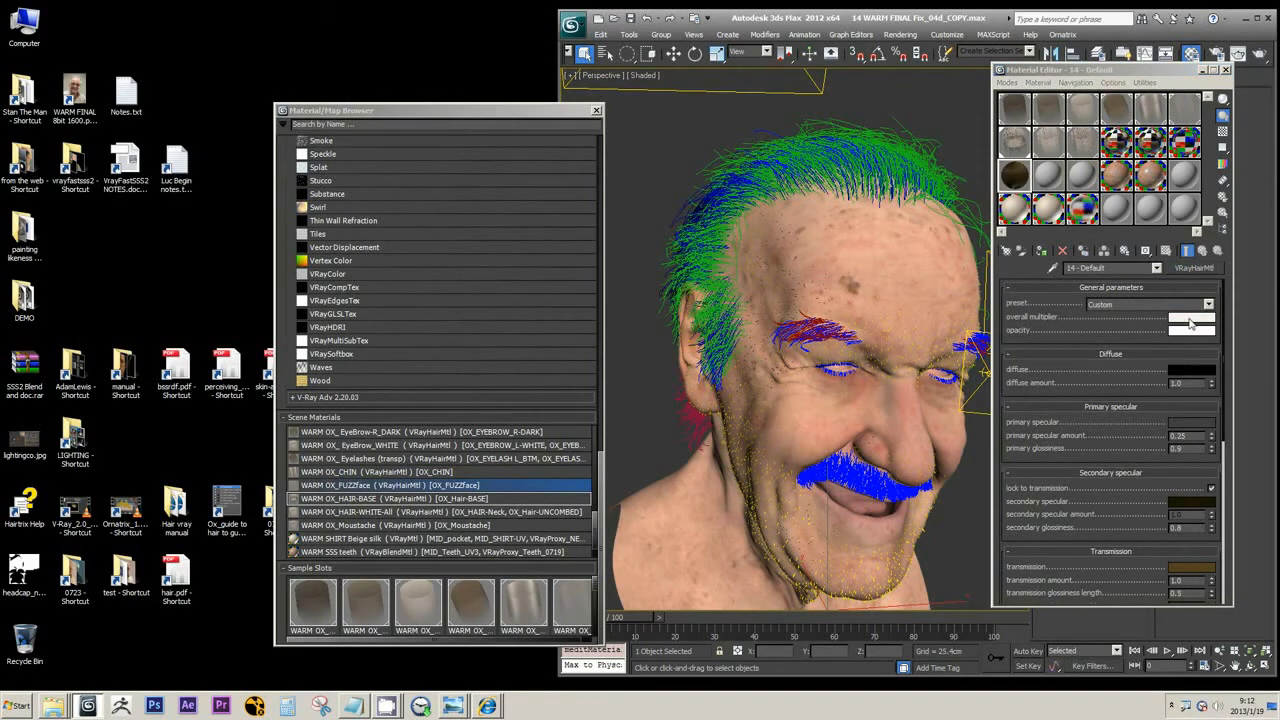
left_click(1190, 320)
left_click_drag(481, 57, 839, 169)
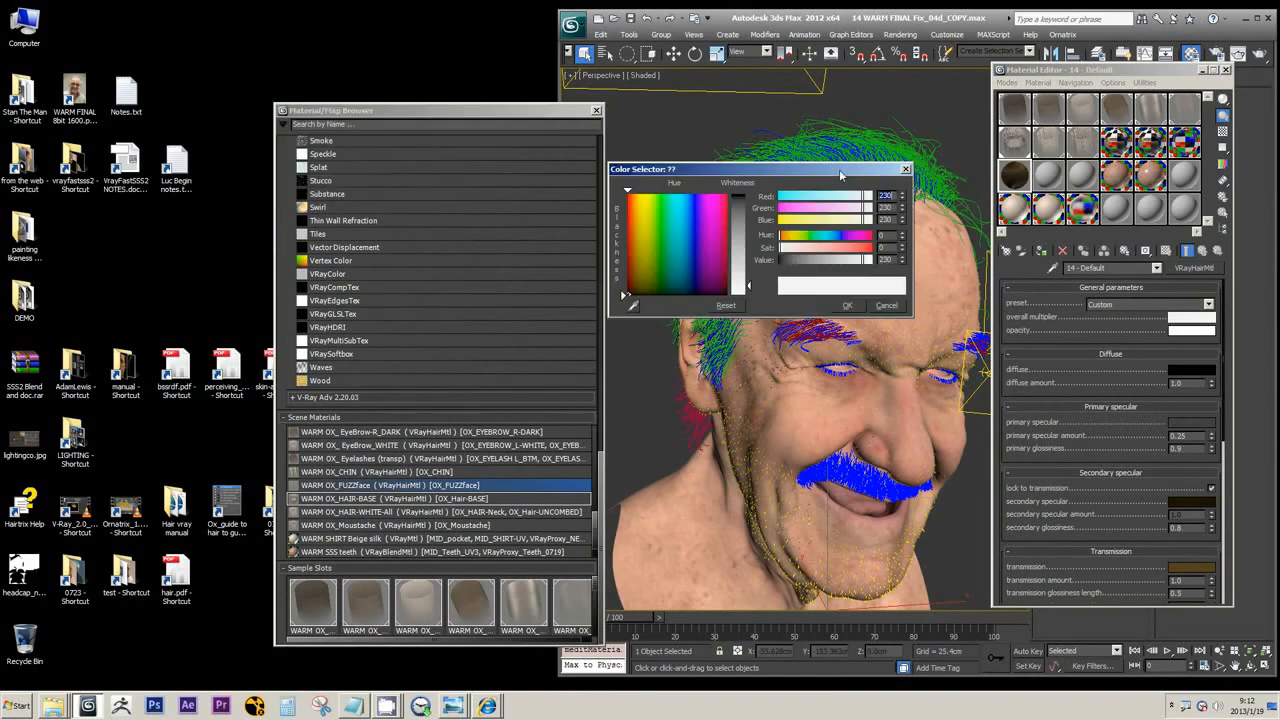
left_click(886, 306)
left_click(1081, 143)
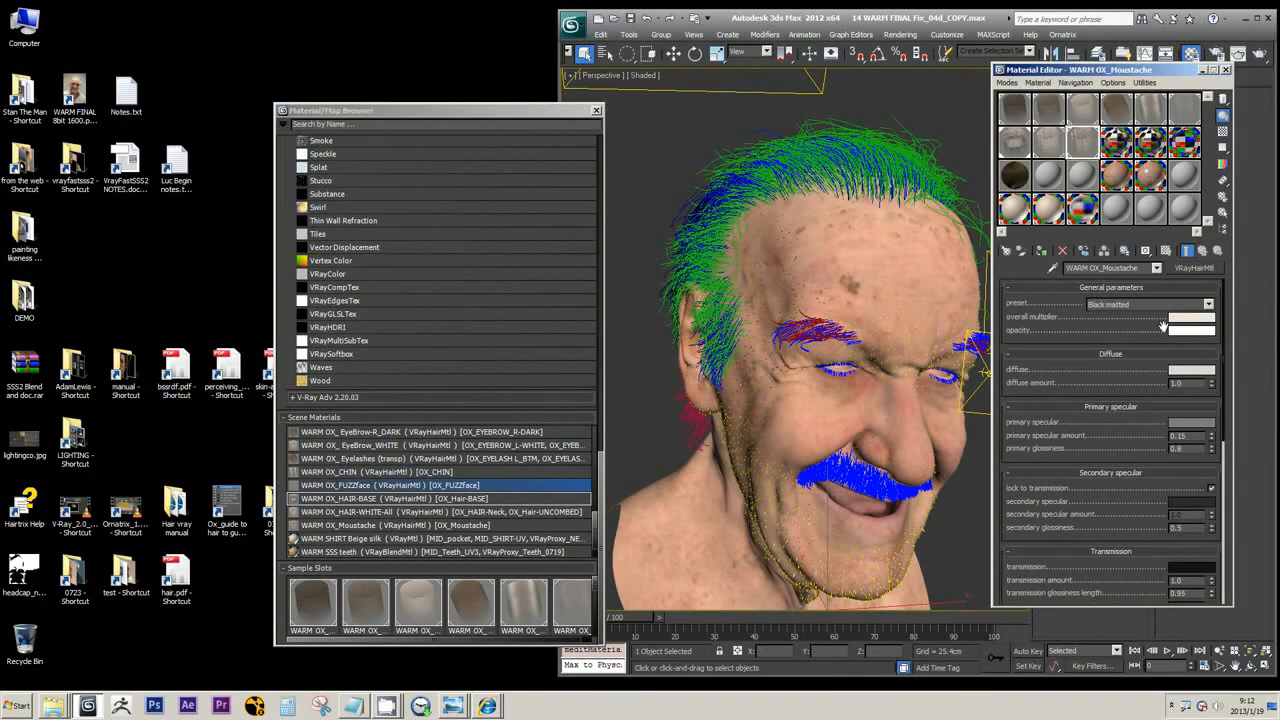
left_click(1190, 318)
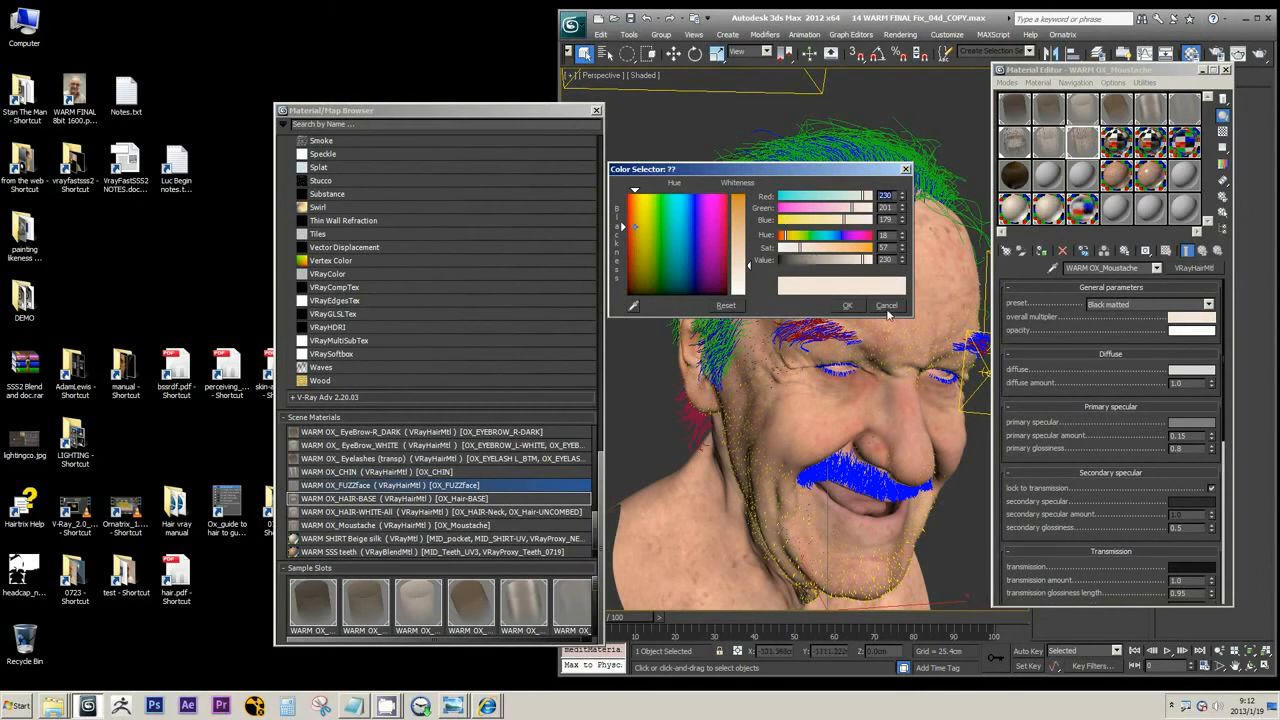
left_click(886, 306)
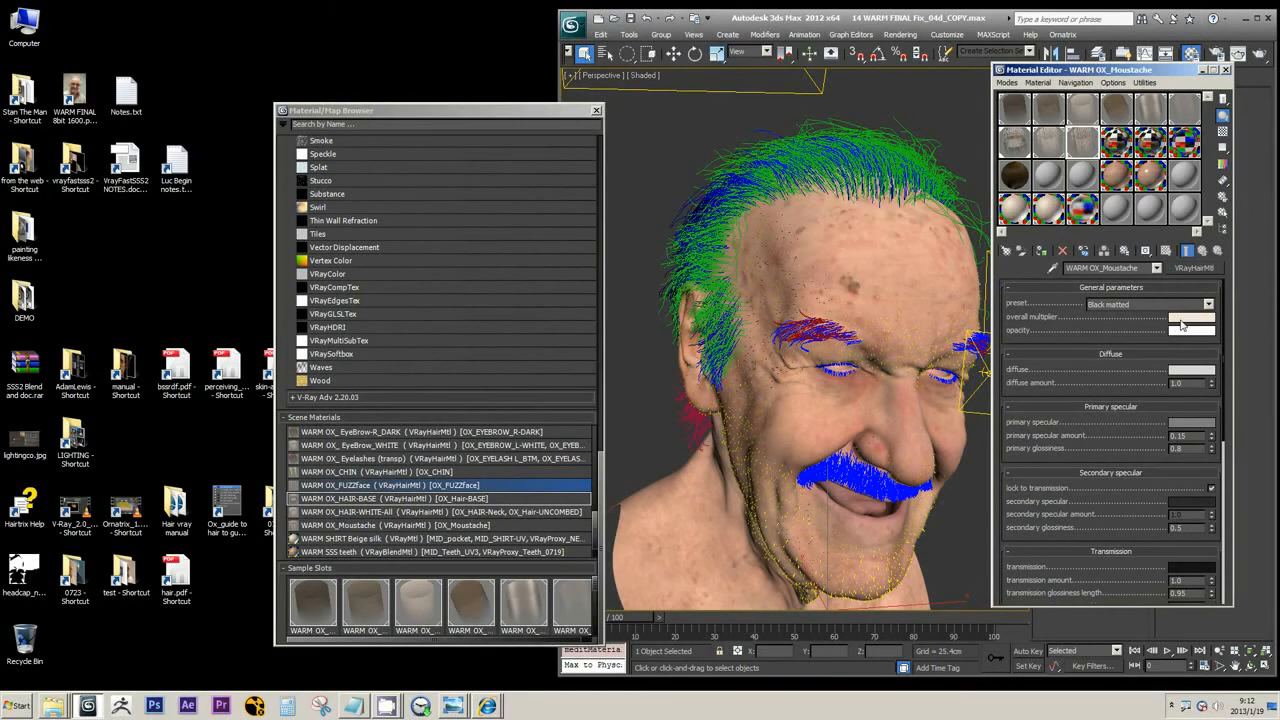
Step: Check the overall multiplier color of WARM OX_Moustache, leave it as is, and browse the renders in the 0723 folder
left_click(1182, 320)
left_click(888, 306)
double_click(79, 580)
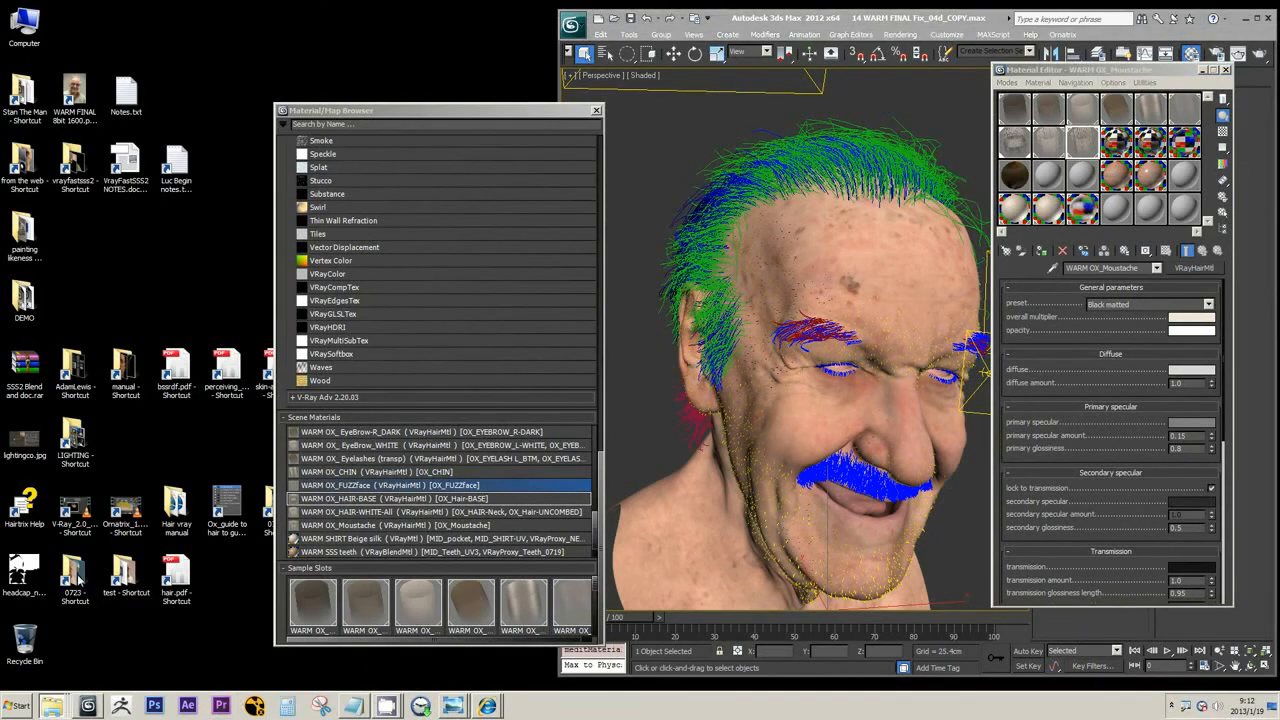
left_click_drag(1278, 50, 309, 187)
left_click(780, 394)
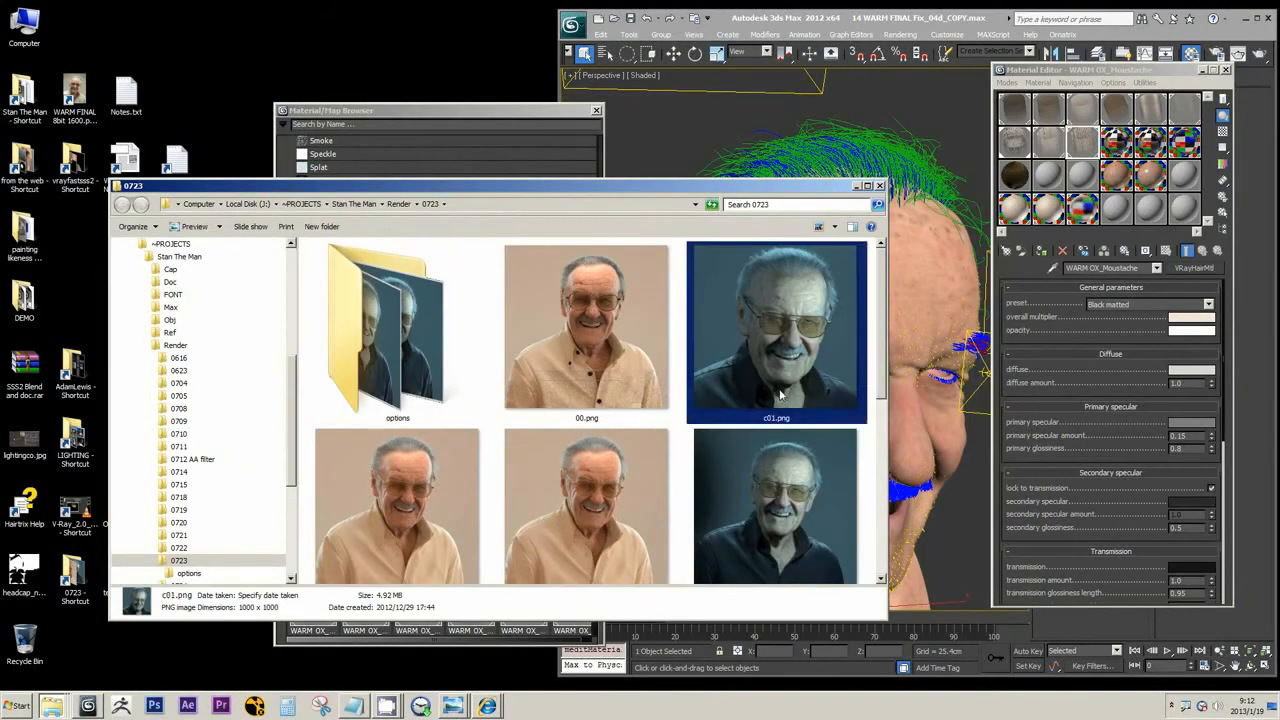
scroll(790, 415, "down", 3)
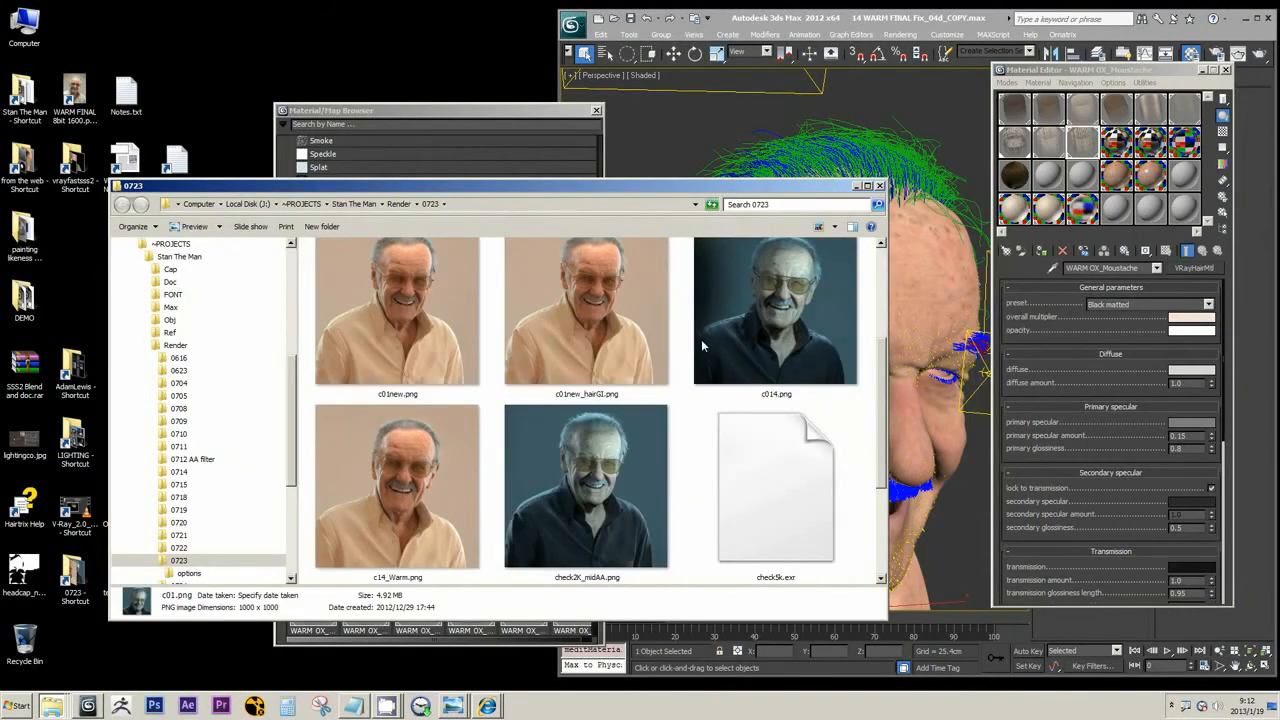
scroll(701, 339, "up", 3)
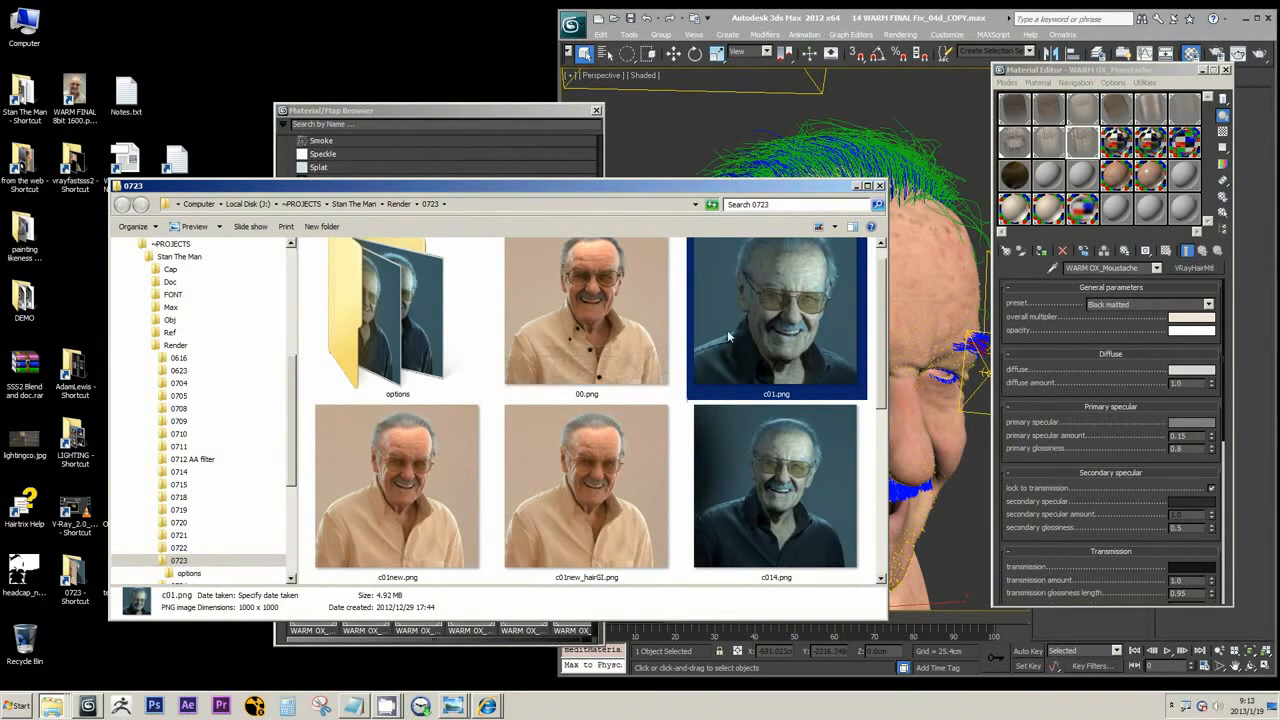
scroll(713, 321, "up", 1)
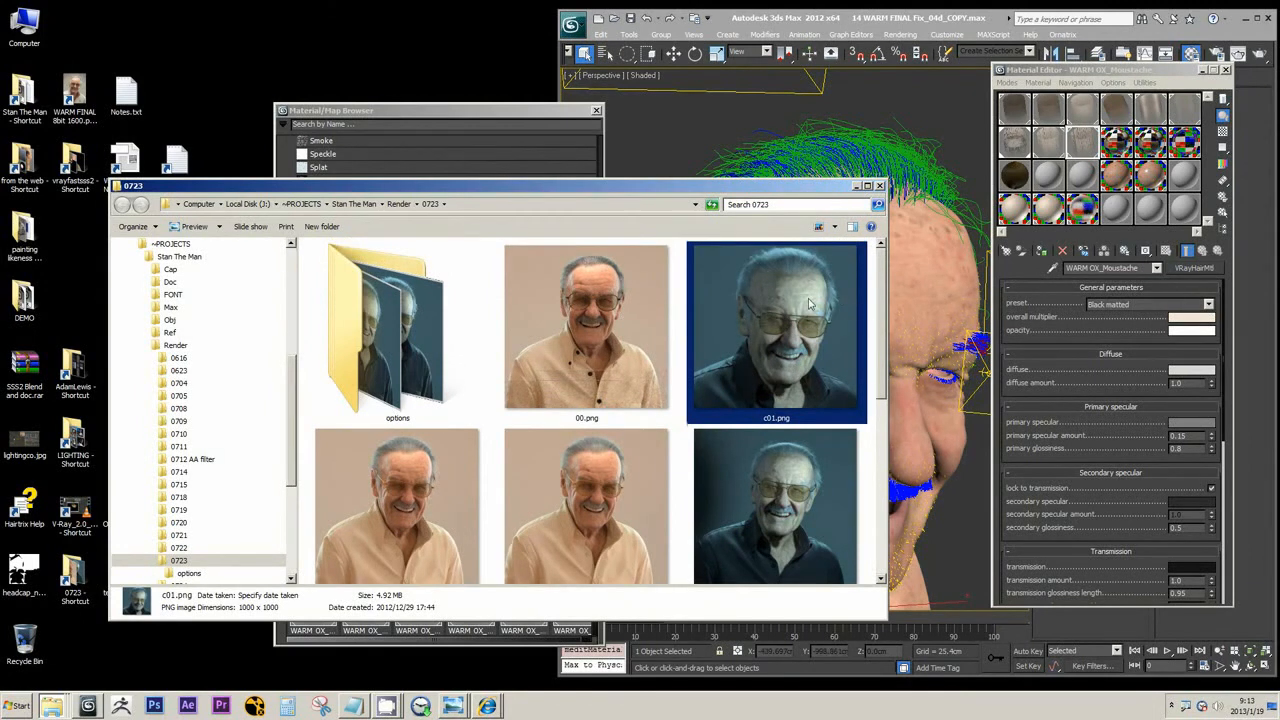
Step: Open the render 00.png in Windows Photo Viewer and examine its hair and moustache up close
left_click(564, 318)
double_click(564, 318)
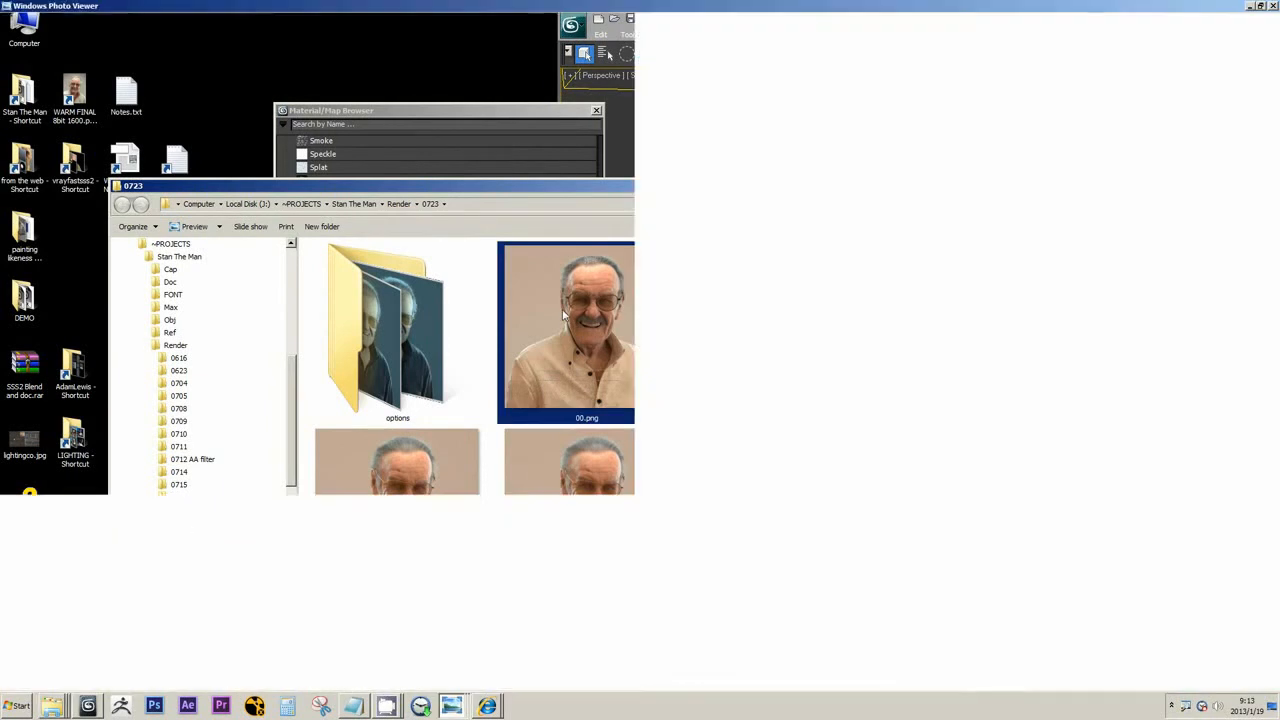
left_click_drag(666, 14, 399, 157)
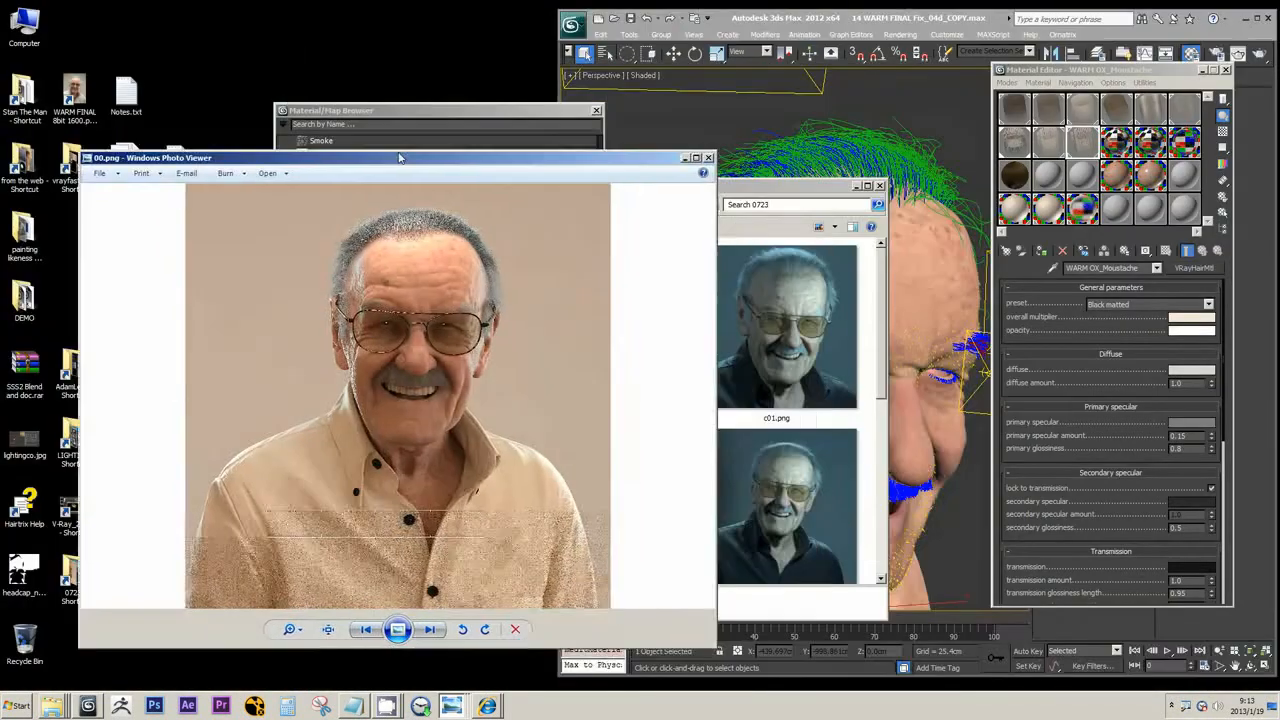
left_click_drag(549, 161, 511, 177)
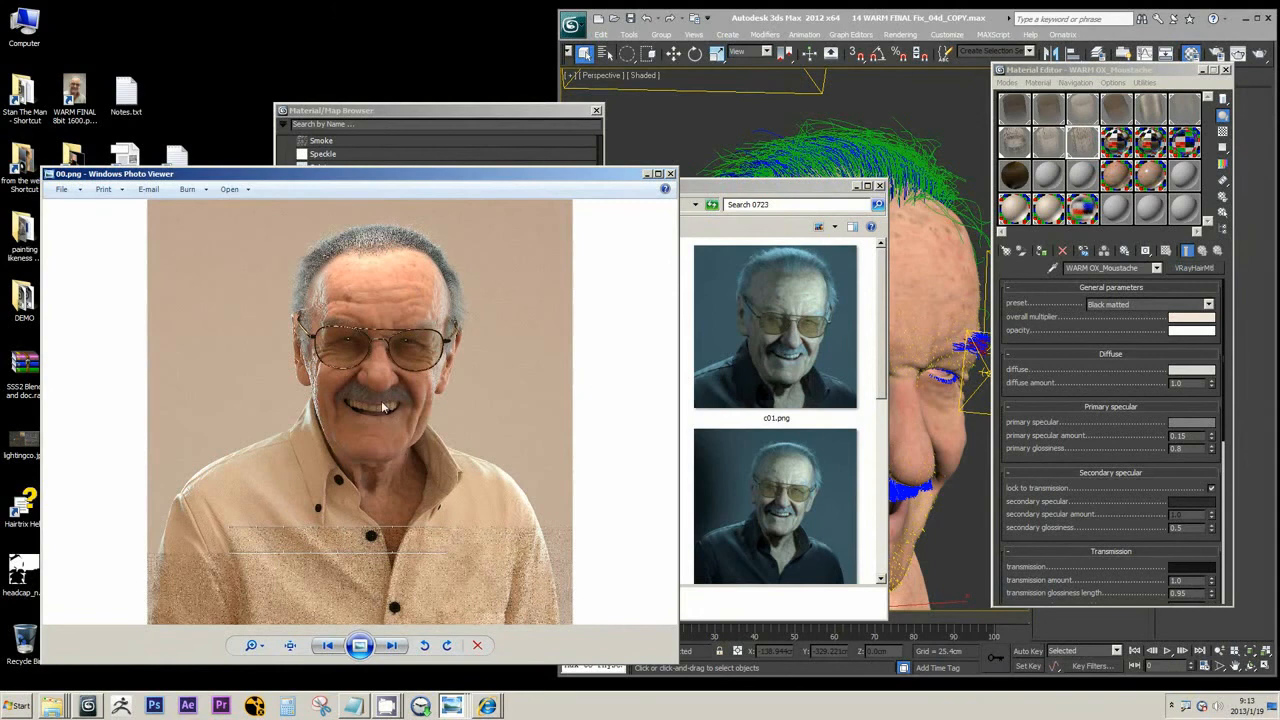
scroll(326, 393, "up", 4)
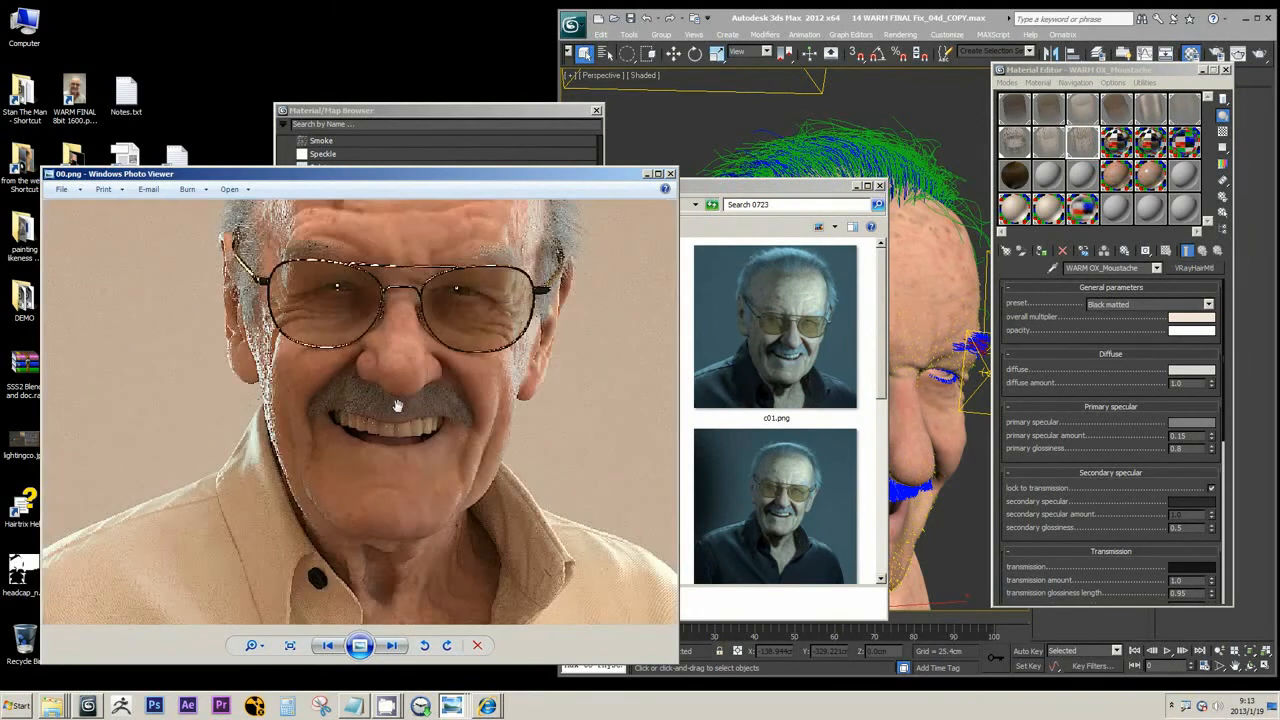
scroll(430, 440, "down", 2)
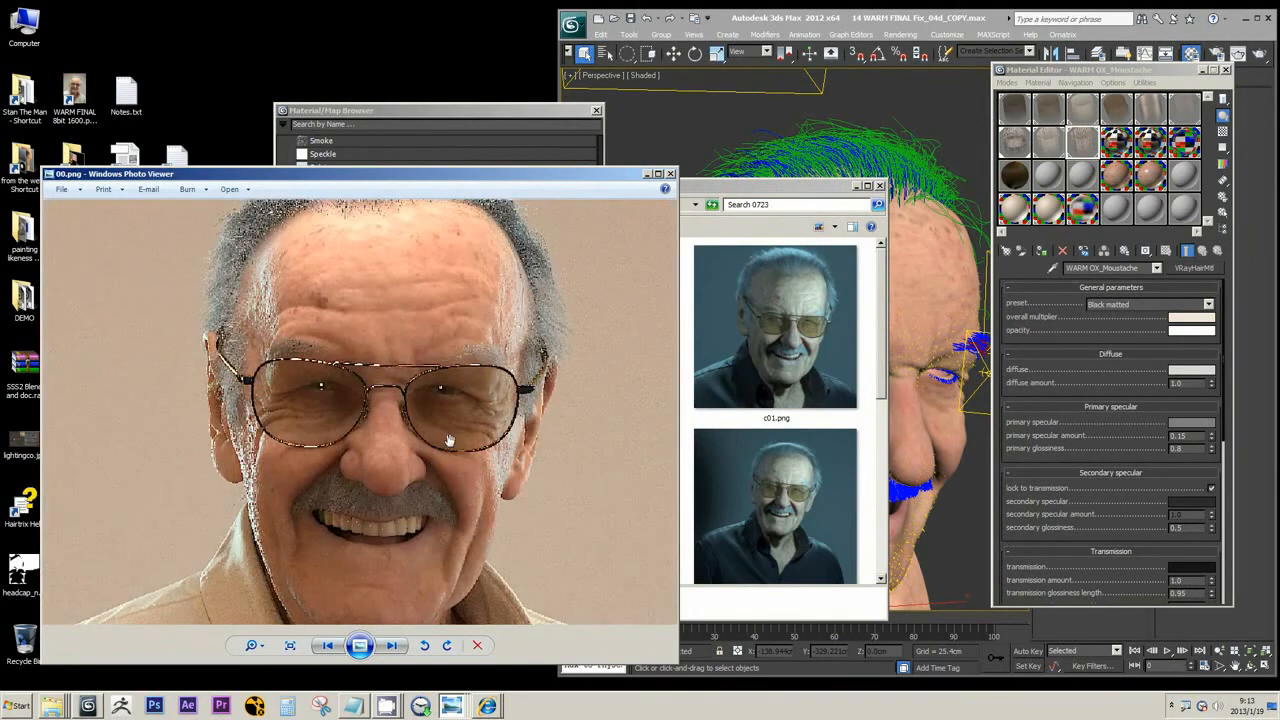
scroll(451, 440, "down", 3)
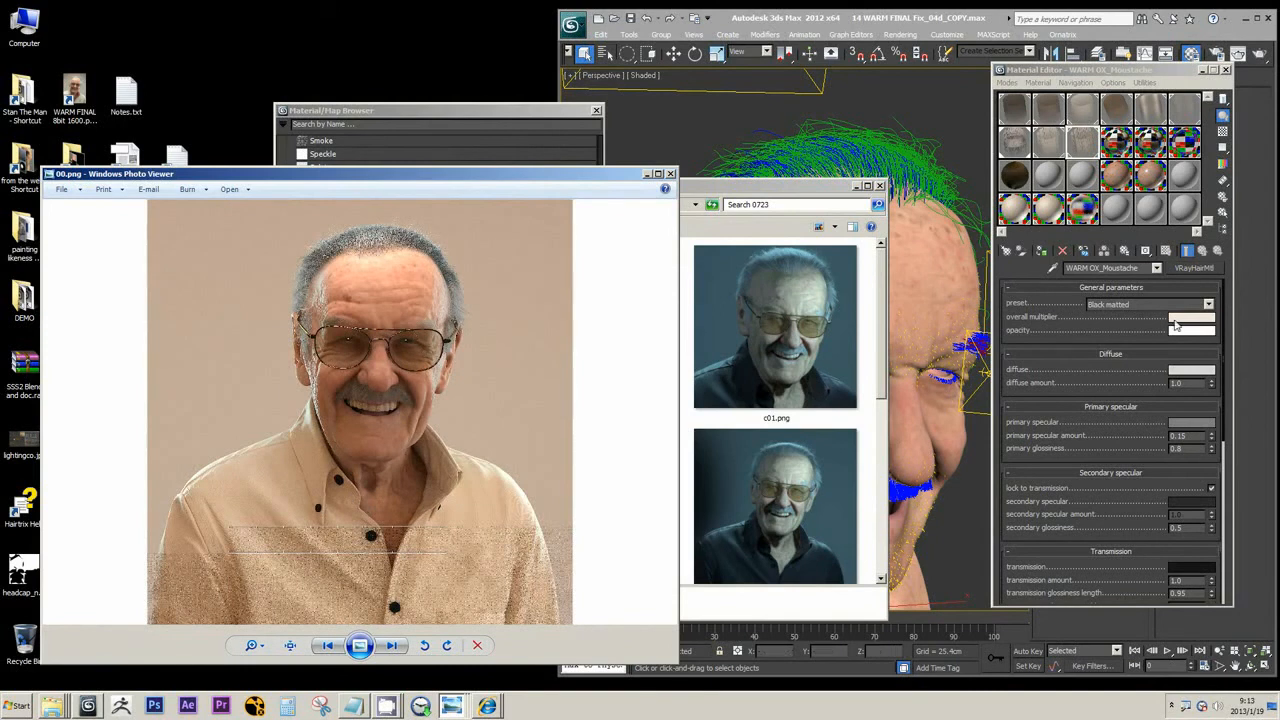
Step: Compare the overall multiplier color of WARM OX_Moustache with the hair in 00.png, leaving the color as is
left_click(1176, 322)
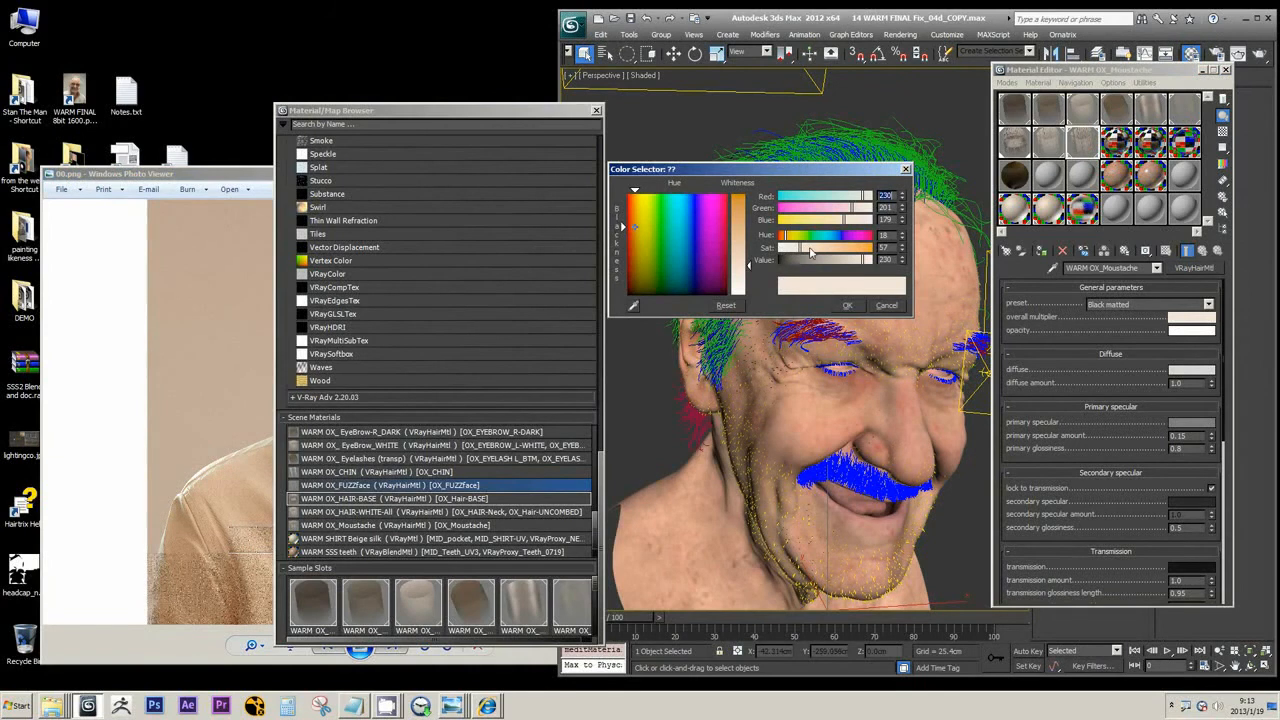
key("alt+Tab")
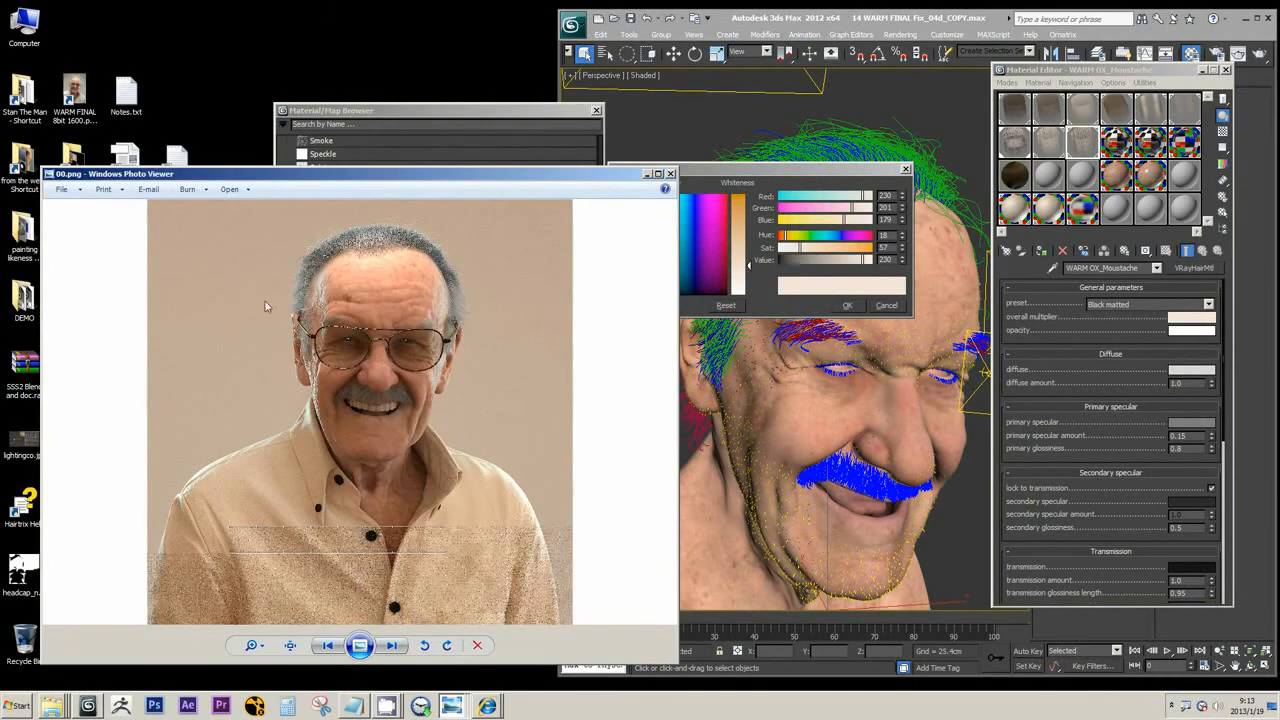
left_click(892, 307)
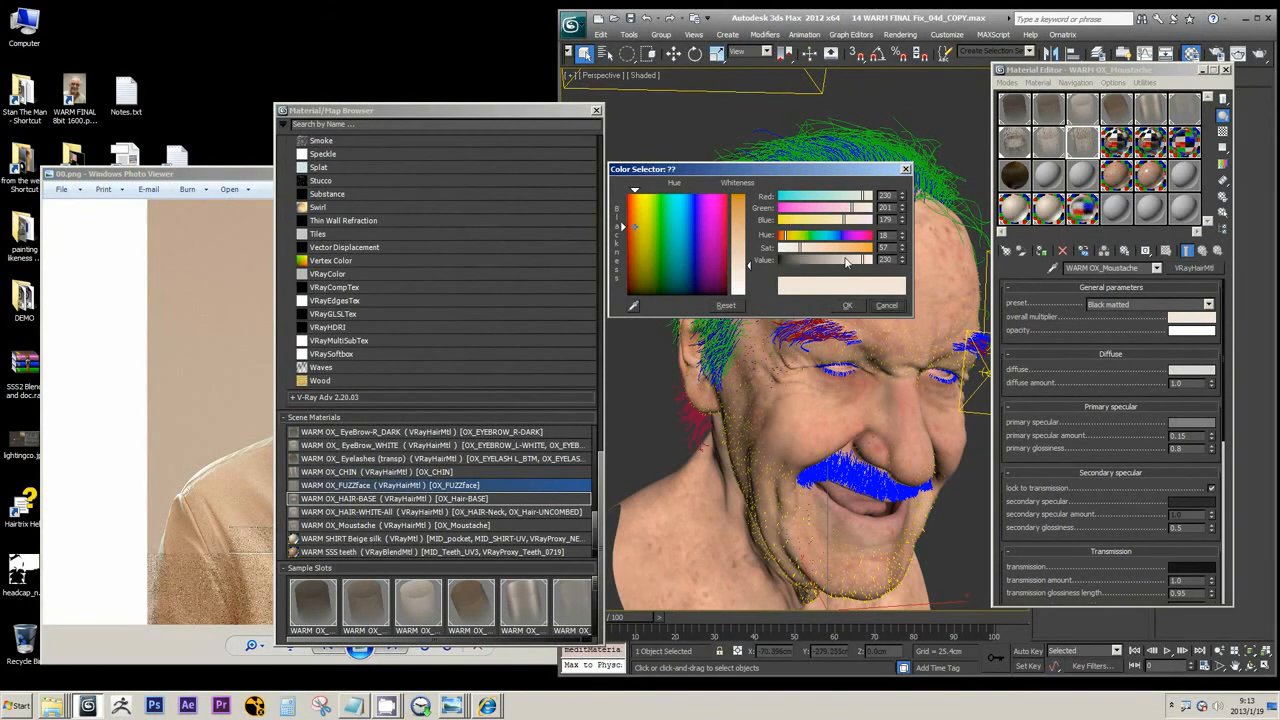
left_click(214, 256)
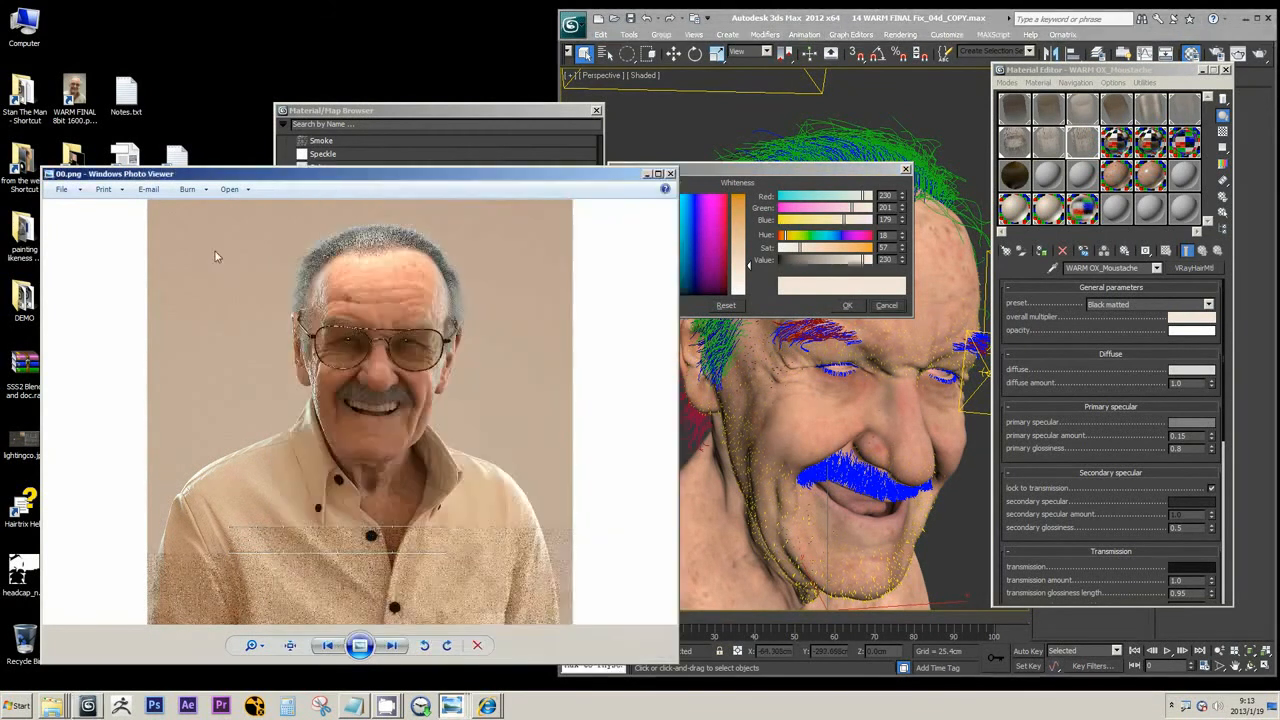
left_click_drag(352, 179, 213, 183)
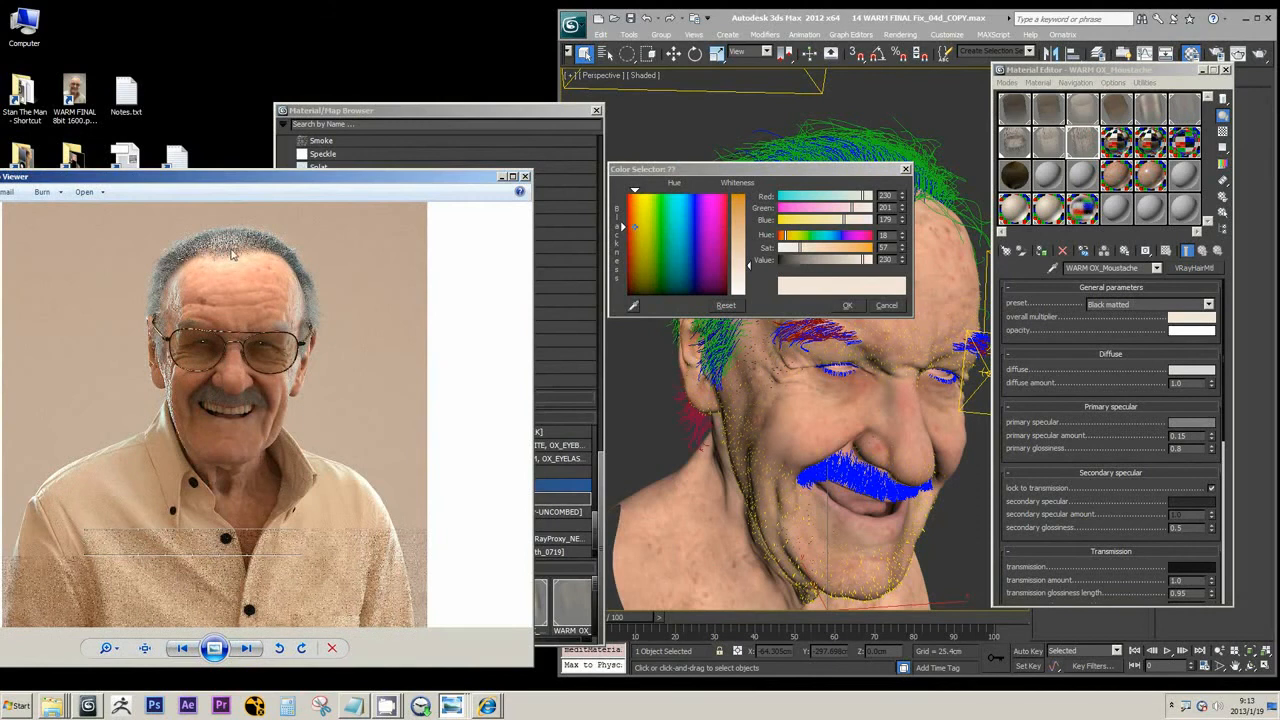
scroll(230, 252, "up", 1)
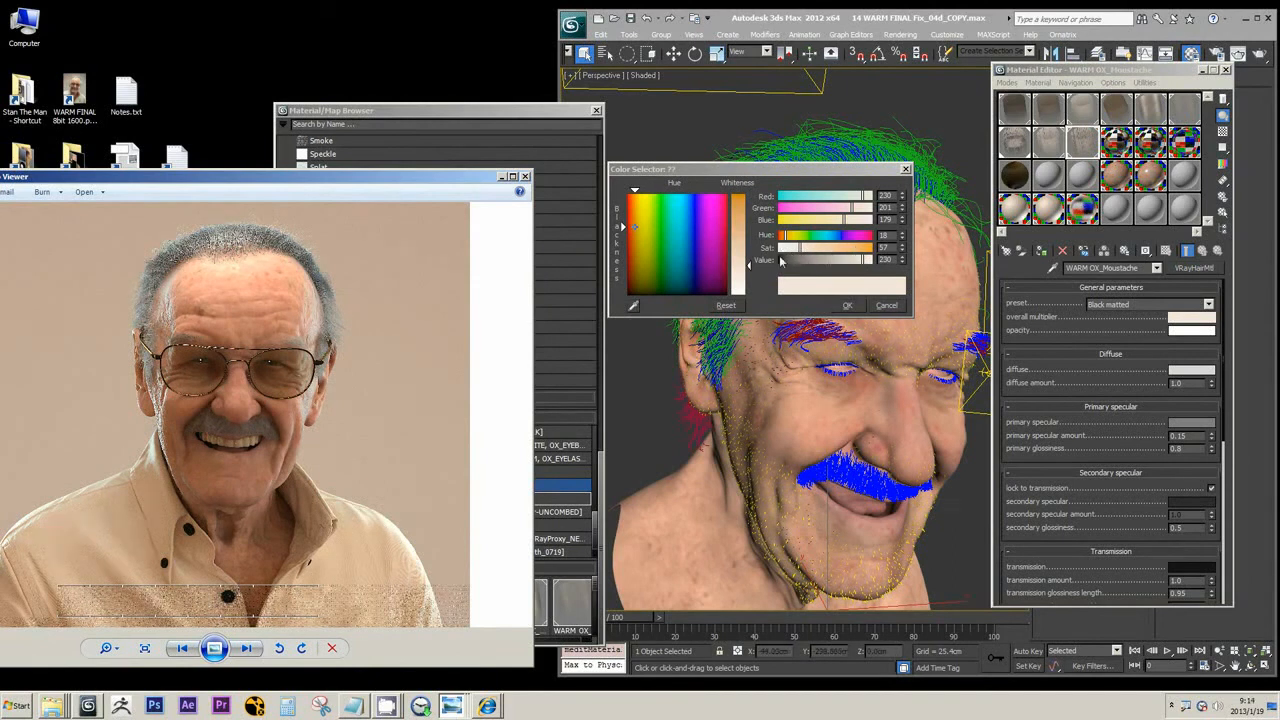
left_click(886, 305)
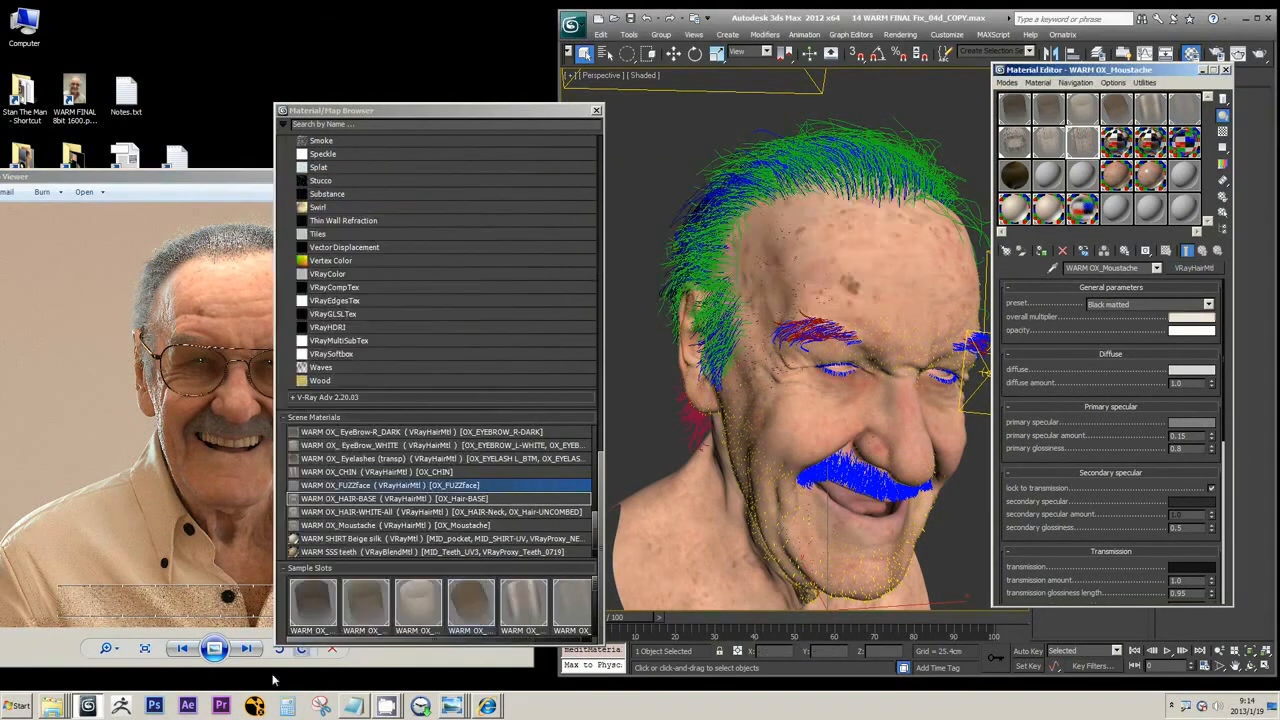
Step: Find the render warm00.png in the test folder and open it in Windows Photo Viewer
left_click_drag(191, 183, 521, 173)
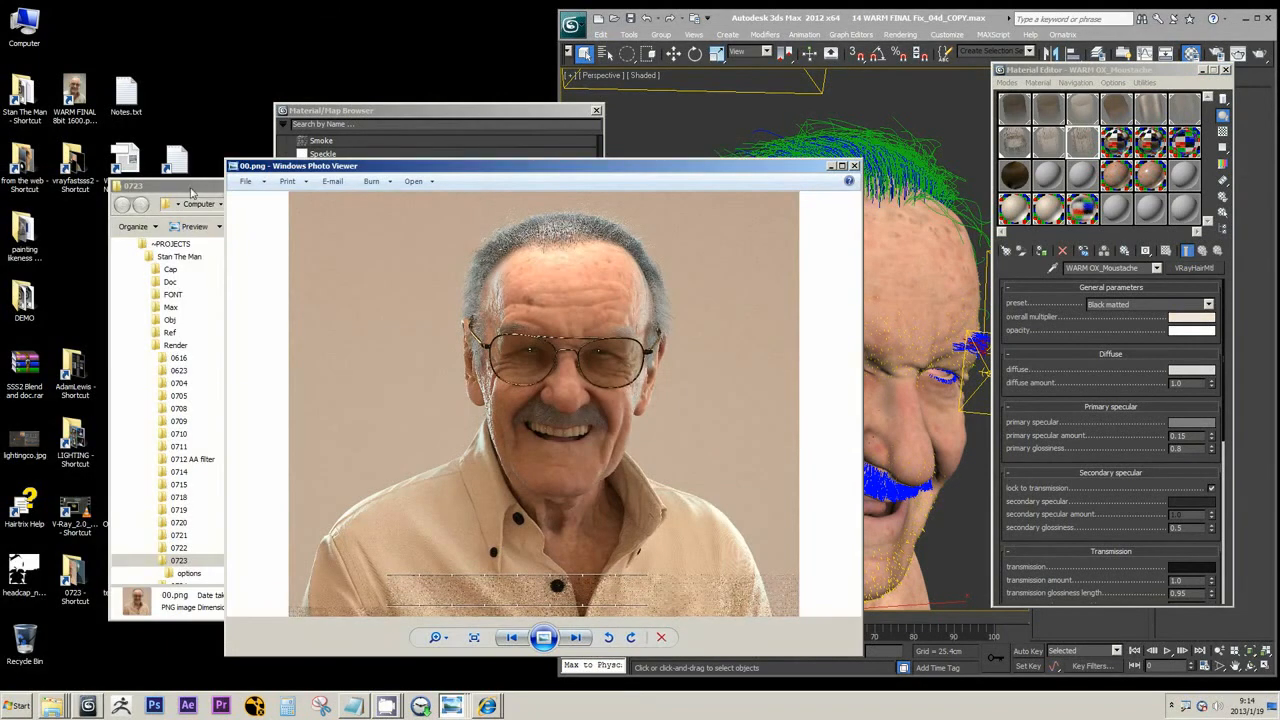
left_click_drag(191, 188, 443, 395)
left_click(120, 578)
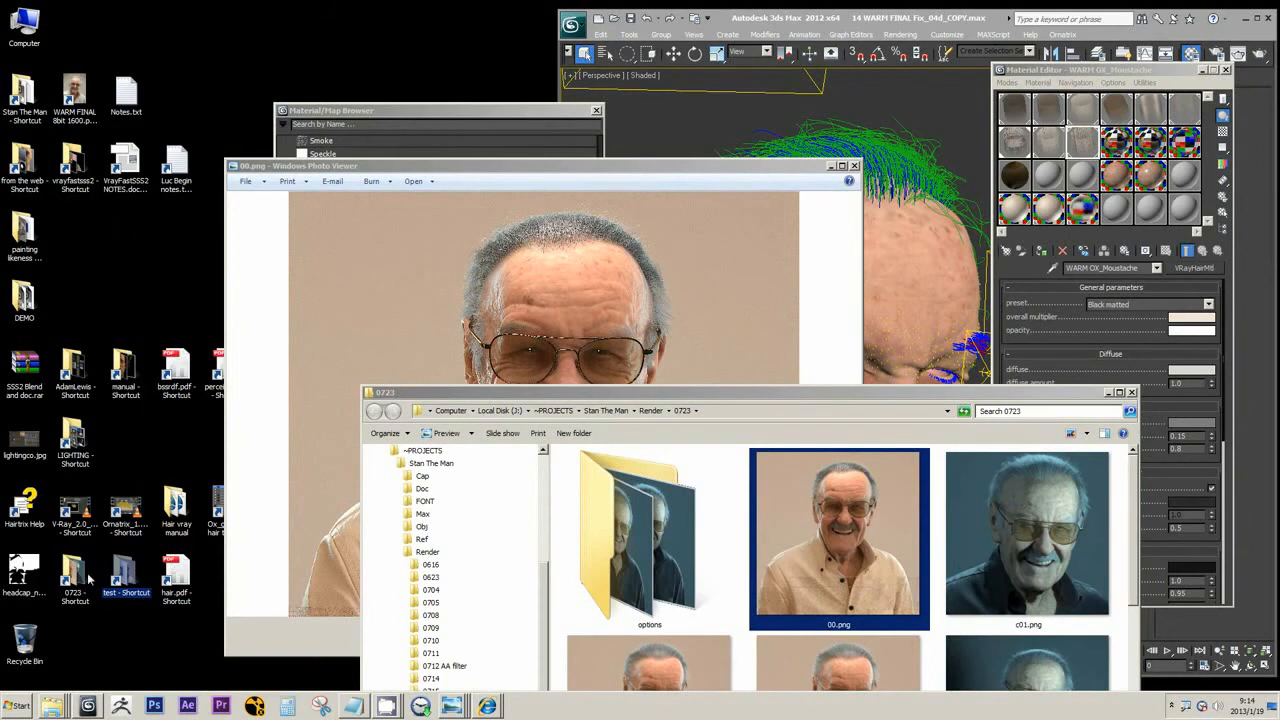
left_click(82, 578)
right_click(119, 577)
left_click(150, 344)
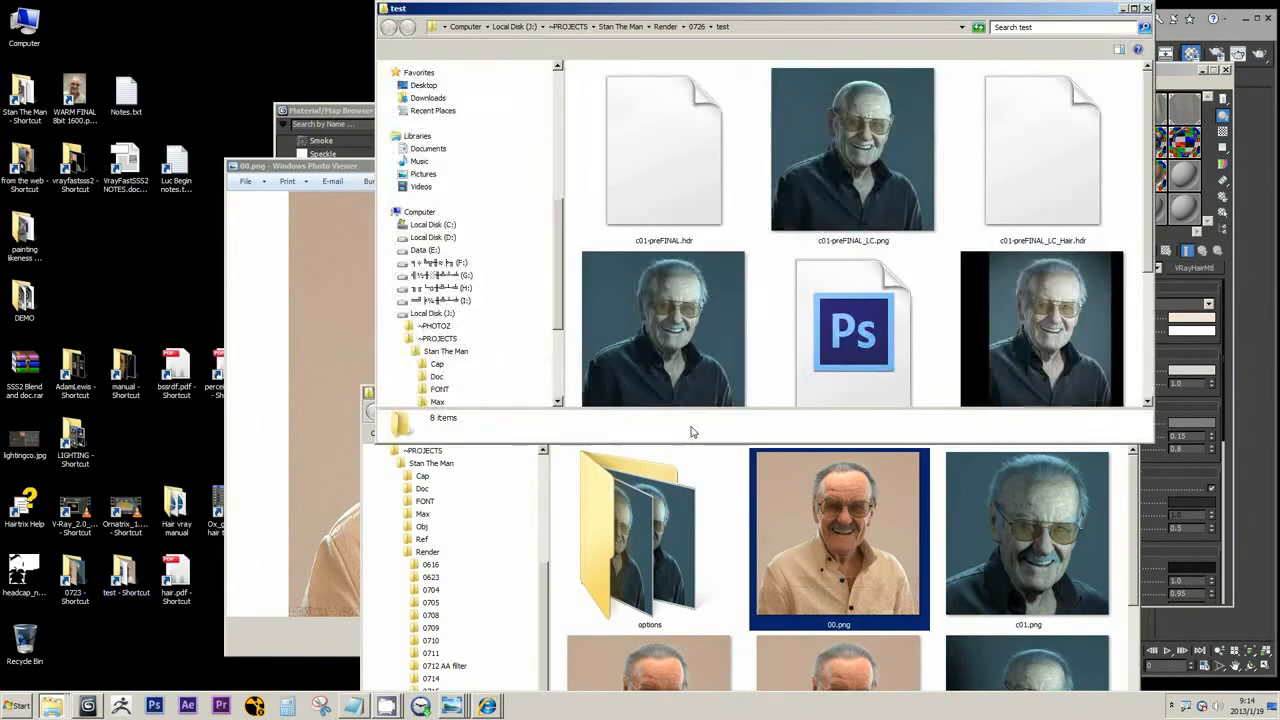
scroll(1142, 293, "down", 3)
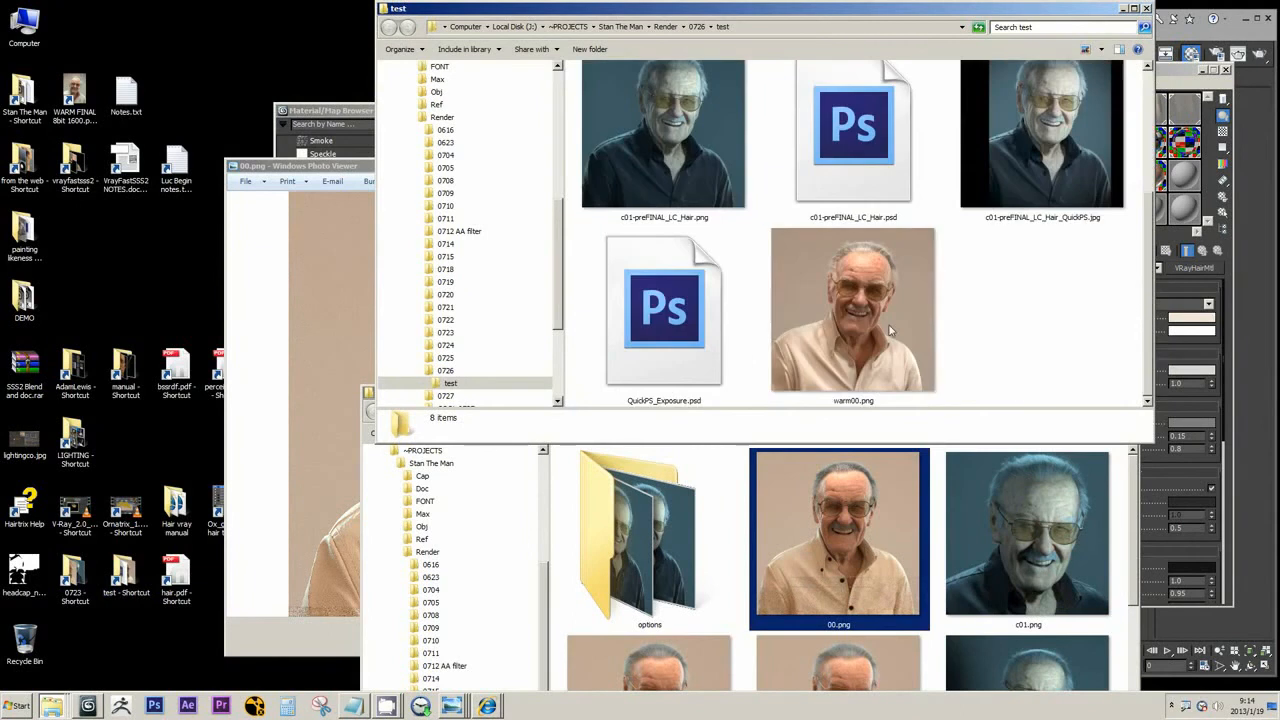
double_click(853, 310)
left_click_drag(797, 5, 825, 182)
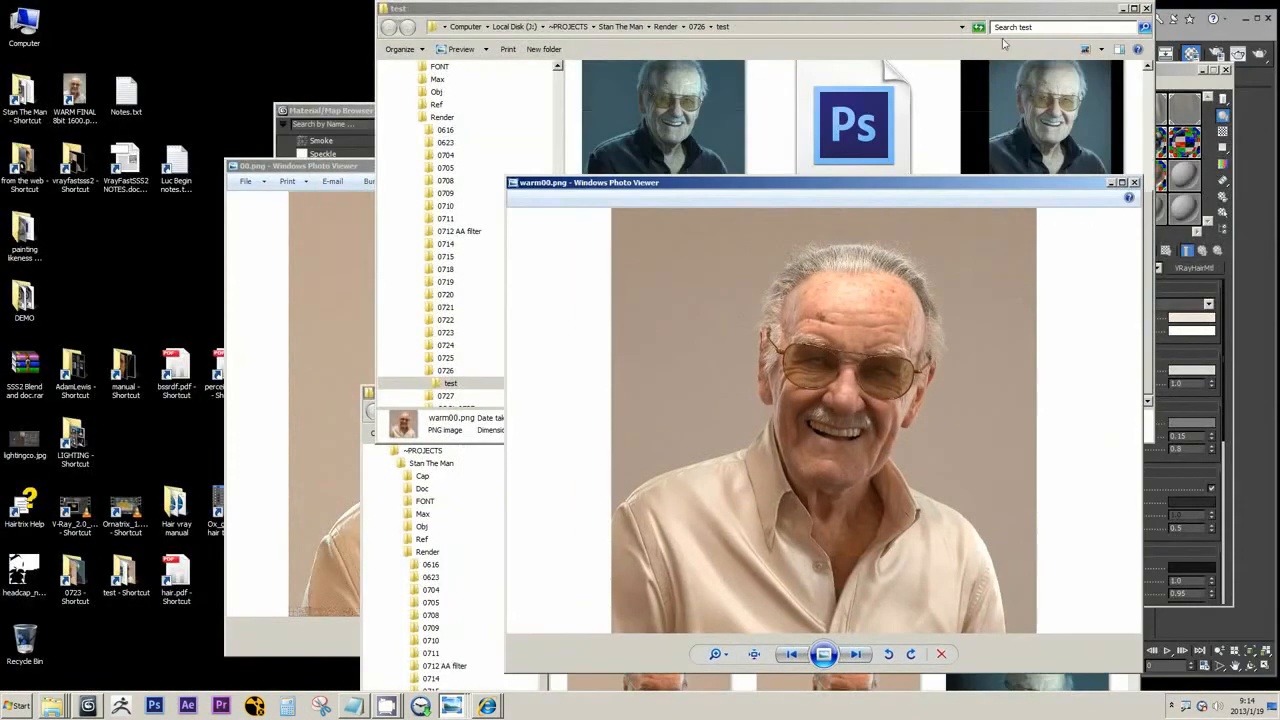
Step: Minimize the test folder and place 00.png and warm00.png side by side to compare their hair
left_click(1121, 9)
left_click_drag(743, 188, 871, 185)
left_click(558, 277)
left_click_drag(616, 177, 384, 202)
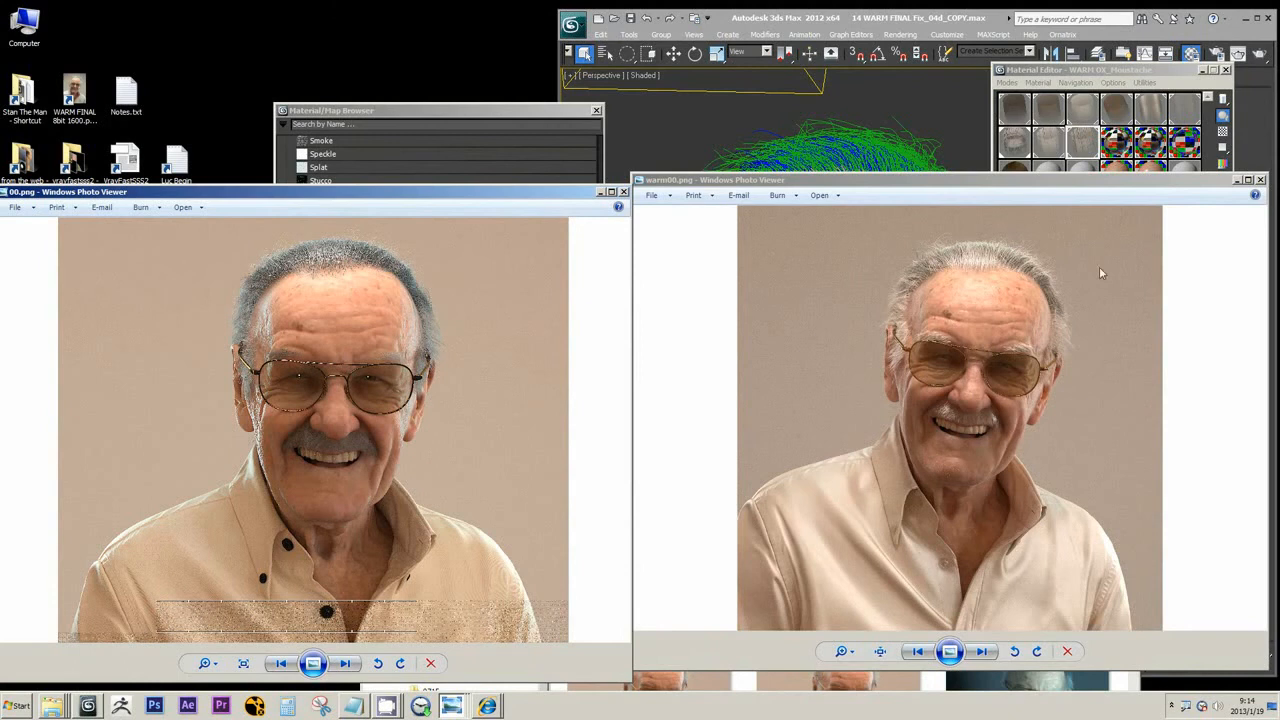
Step: Move warm00.png away from the 3ds Max viewport so the render can be viewed alongside the hair materials
left_click_drag(1053, 192, 440, 187)
left_click(1078, 147)
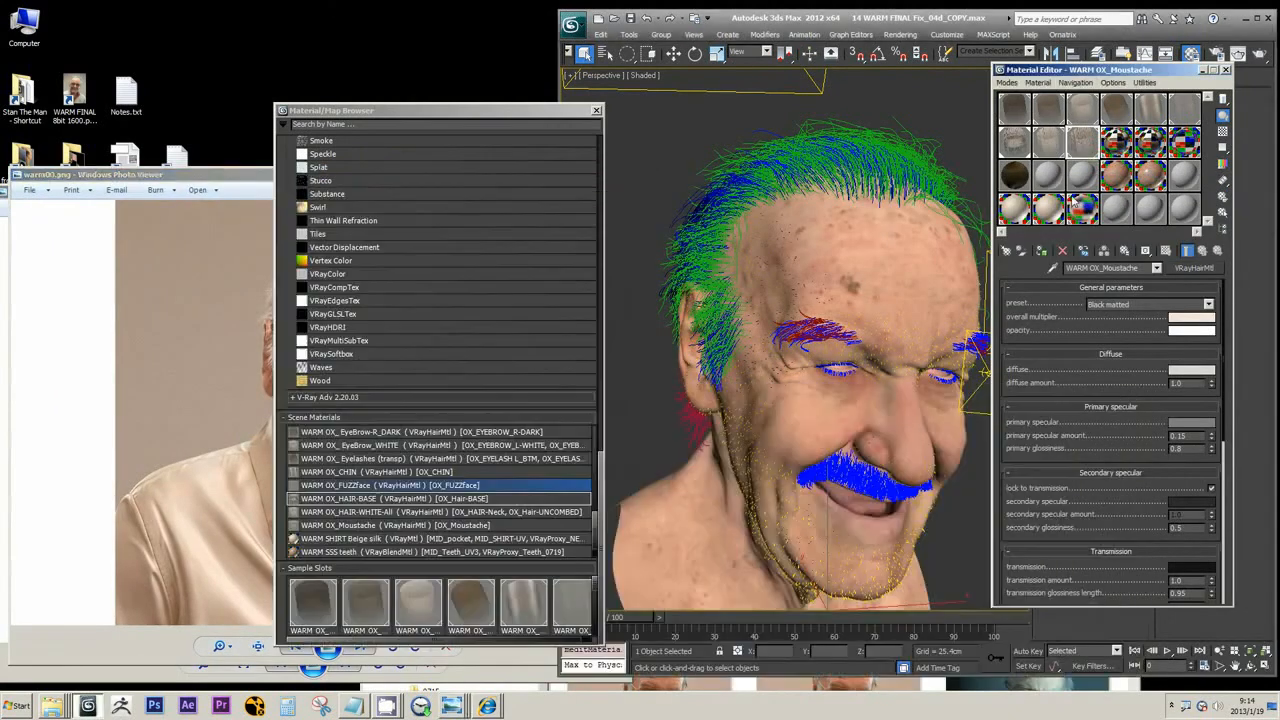
left_click_drag(261, 180, 171, 211)
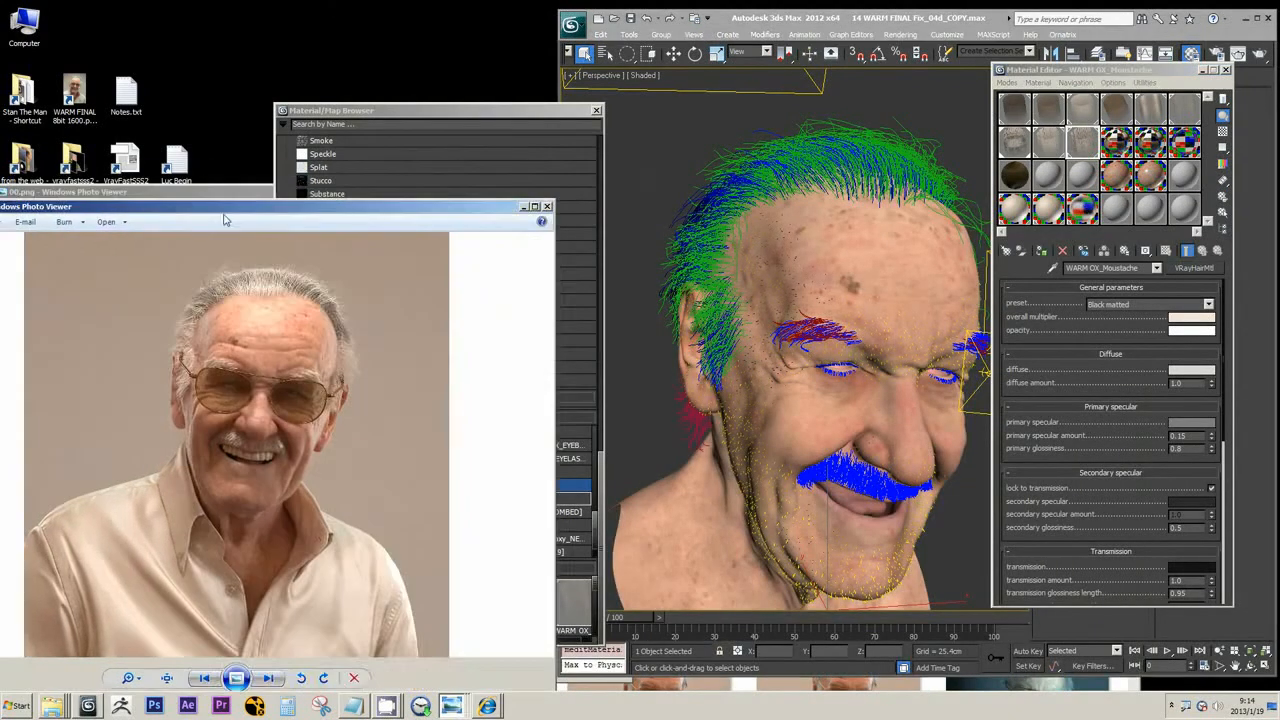
left_click_drag(372, 210, 305, 229)
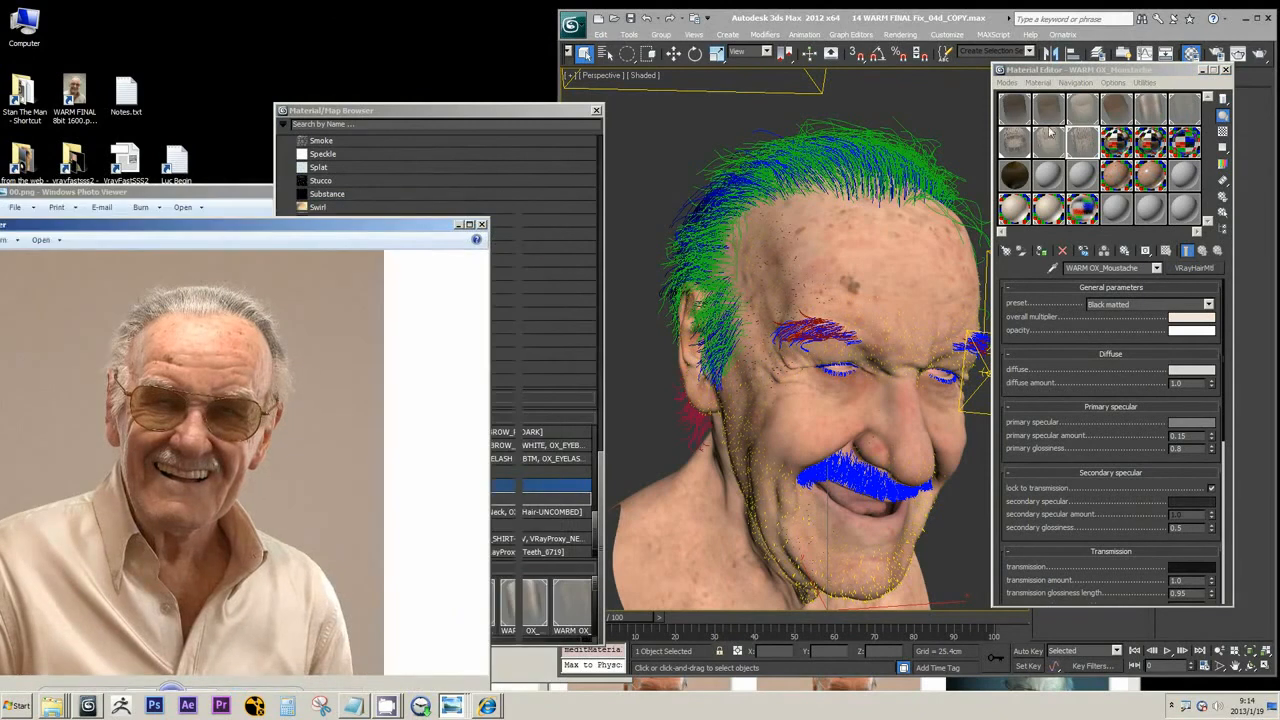
left_click_drag(217, 229, 194, 374)
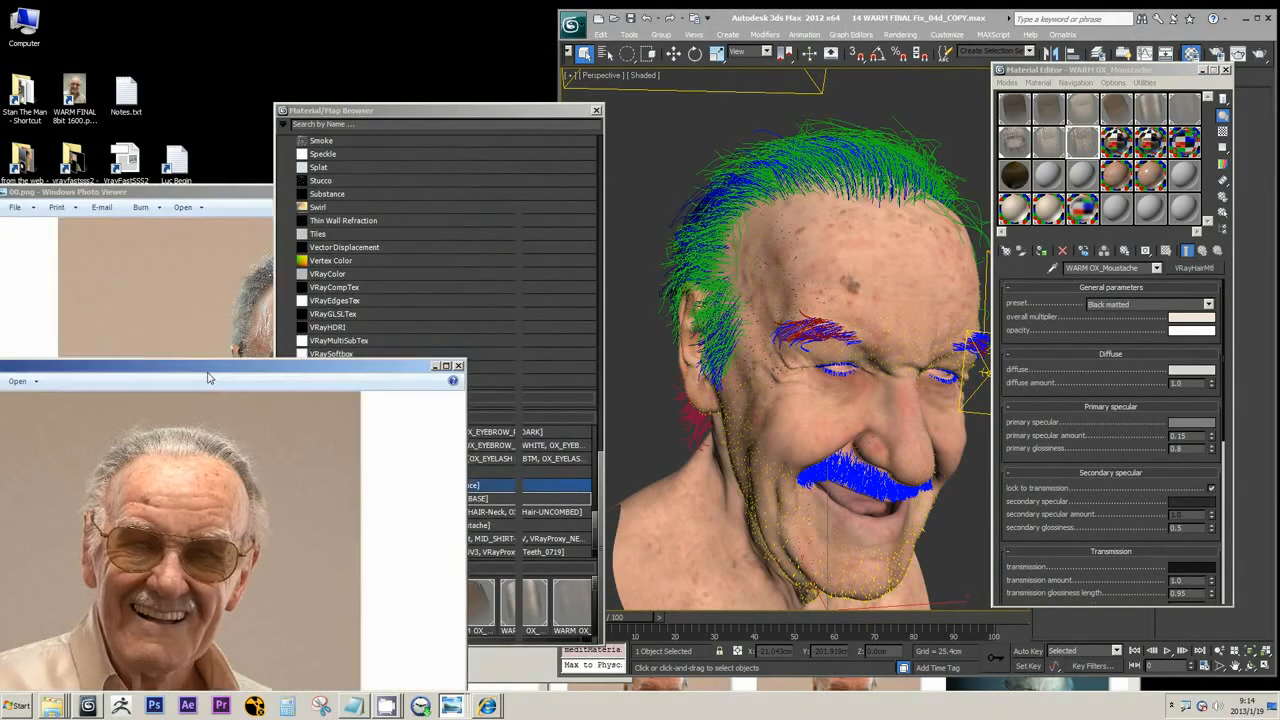
Step: Compare the parameters of the WARM OX_EyeBrow-L_DARK, WARM OX_HAIR-WHITE-All and 14 - Default hair materials
left_click(1020, 109)
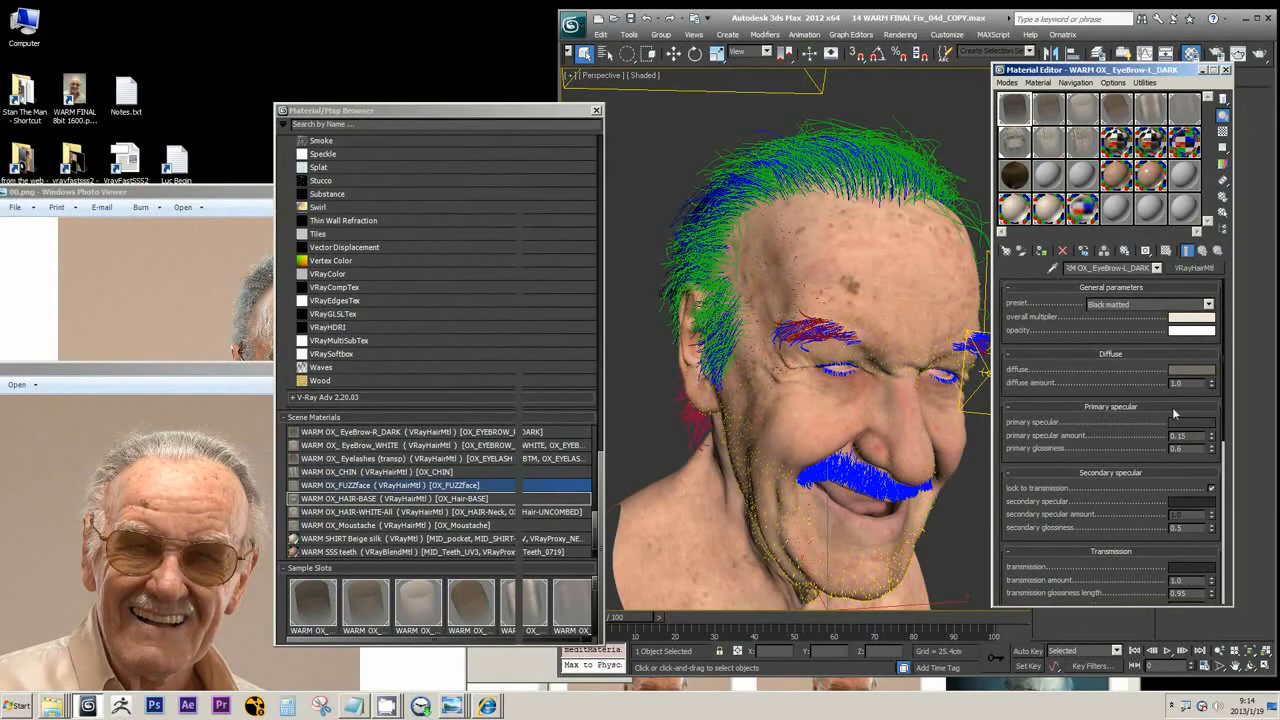
right_click(1182, 375)
left_click(1197, 381)
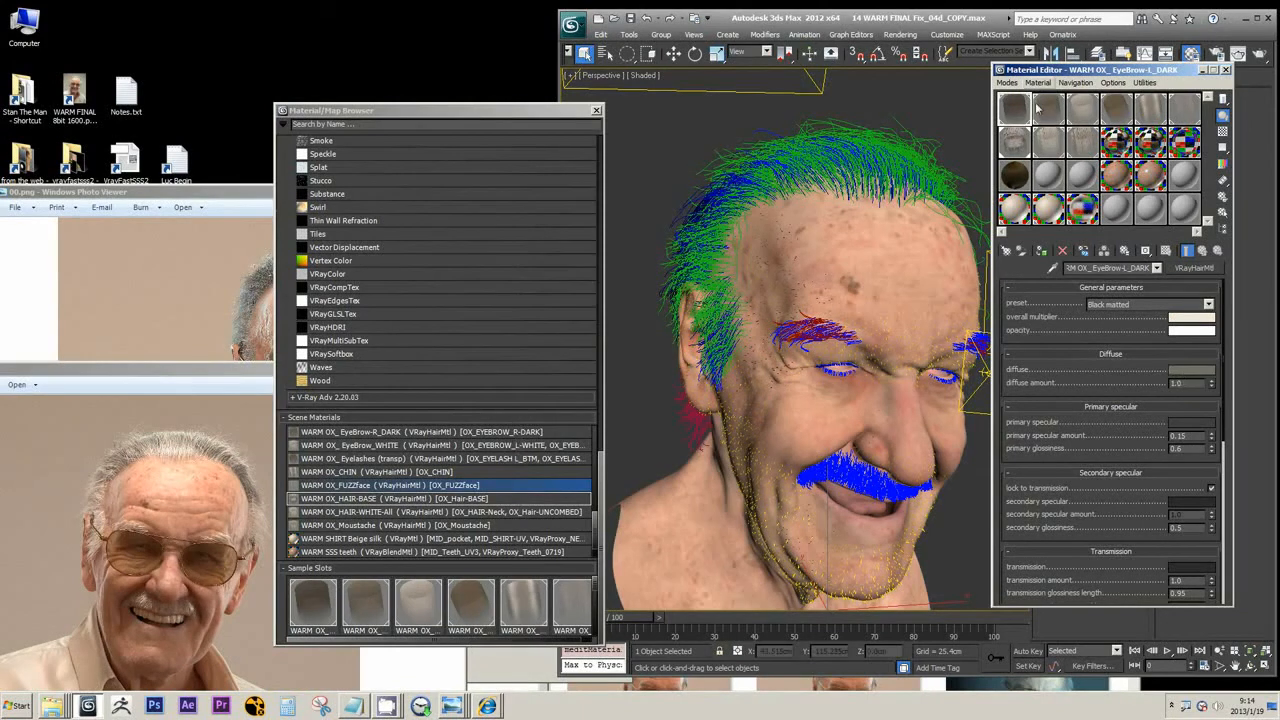
left_click(1027, 110)
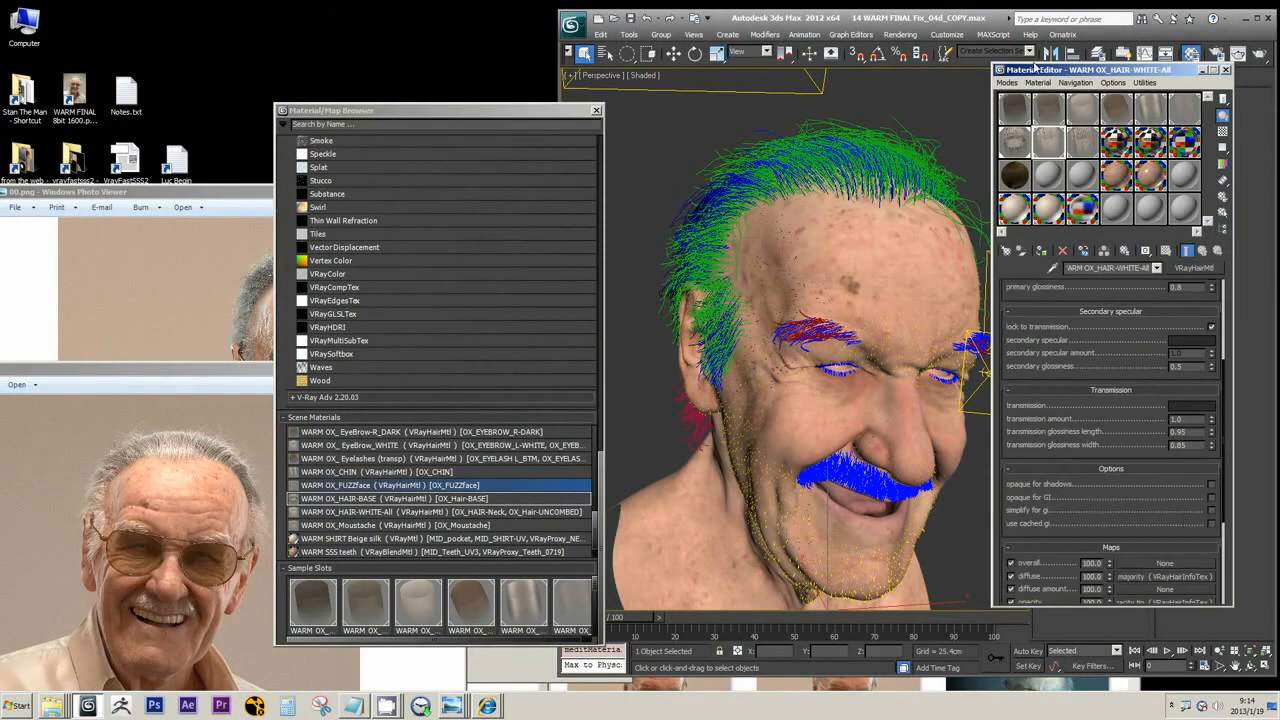
left_click(1017, 112)
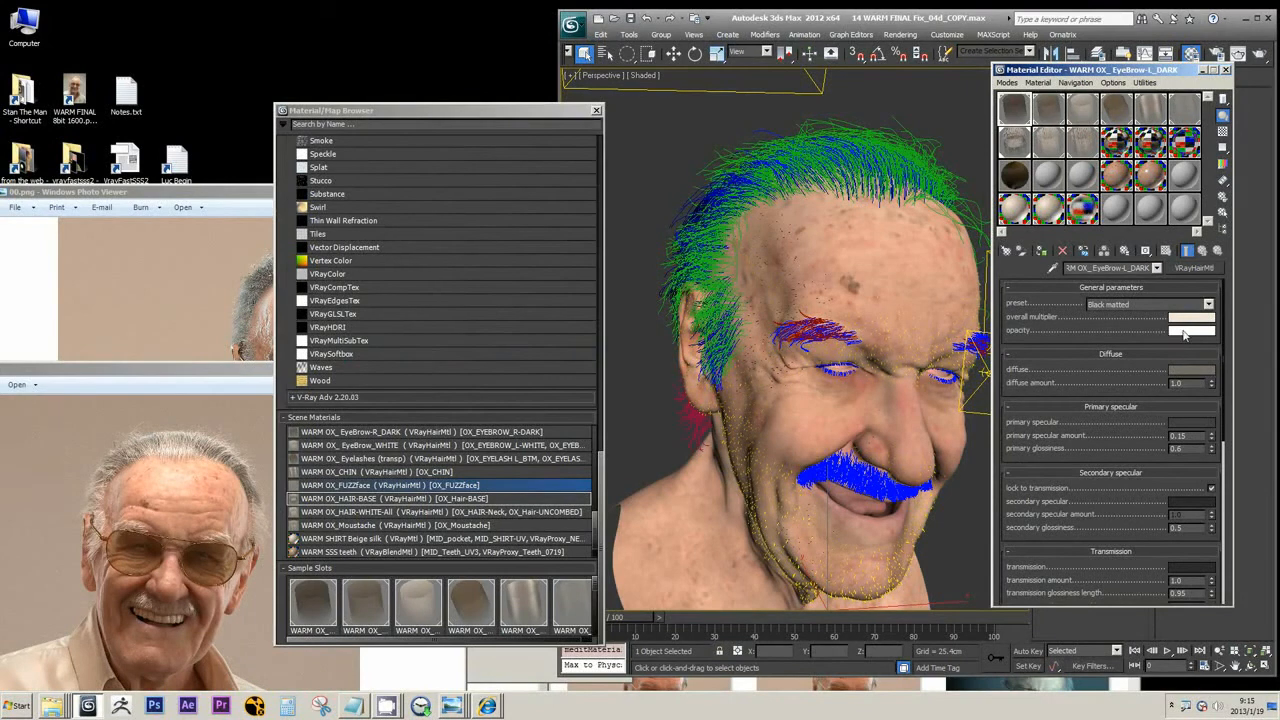
left_click(1014, 180)
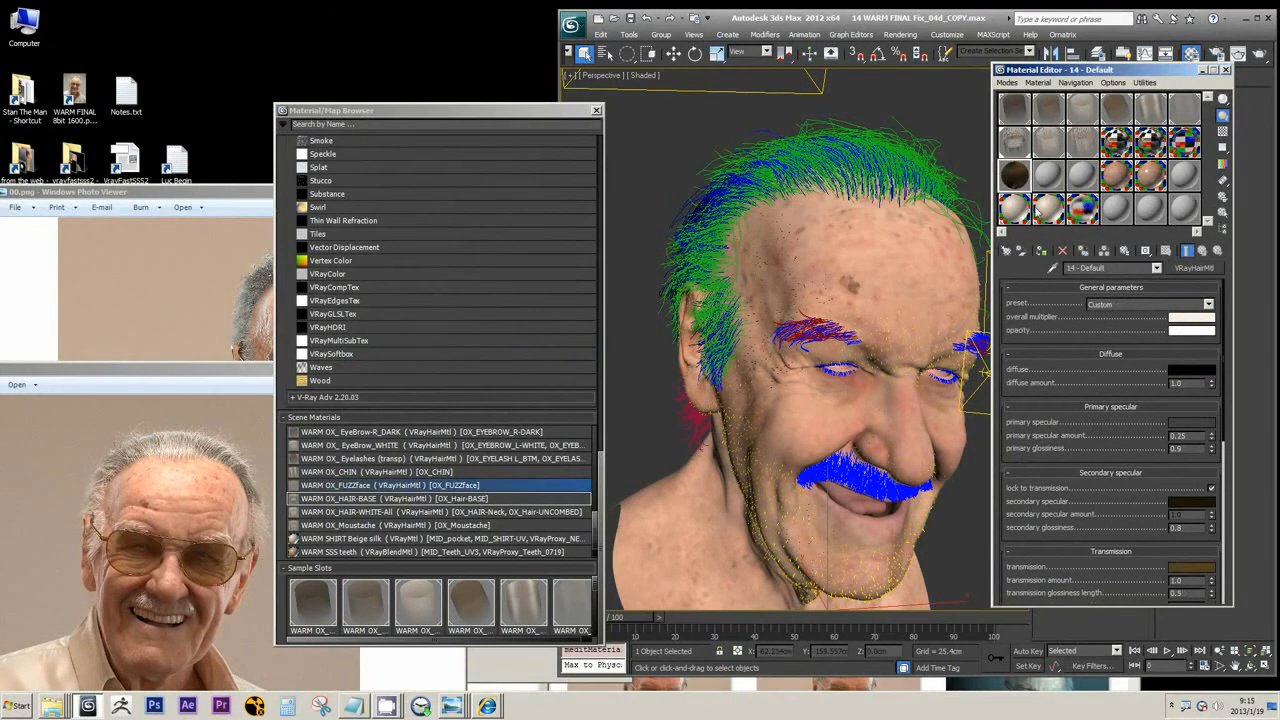
Step: Move warm00.png into fuller view and switch to the VRayHairMtl material examples page in Internet Explorer
left_click_drag(187, 372, 429, 360)
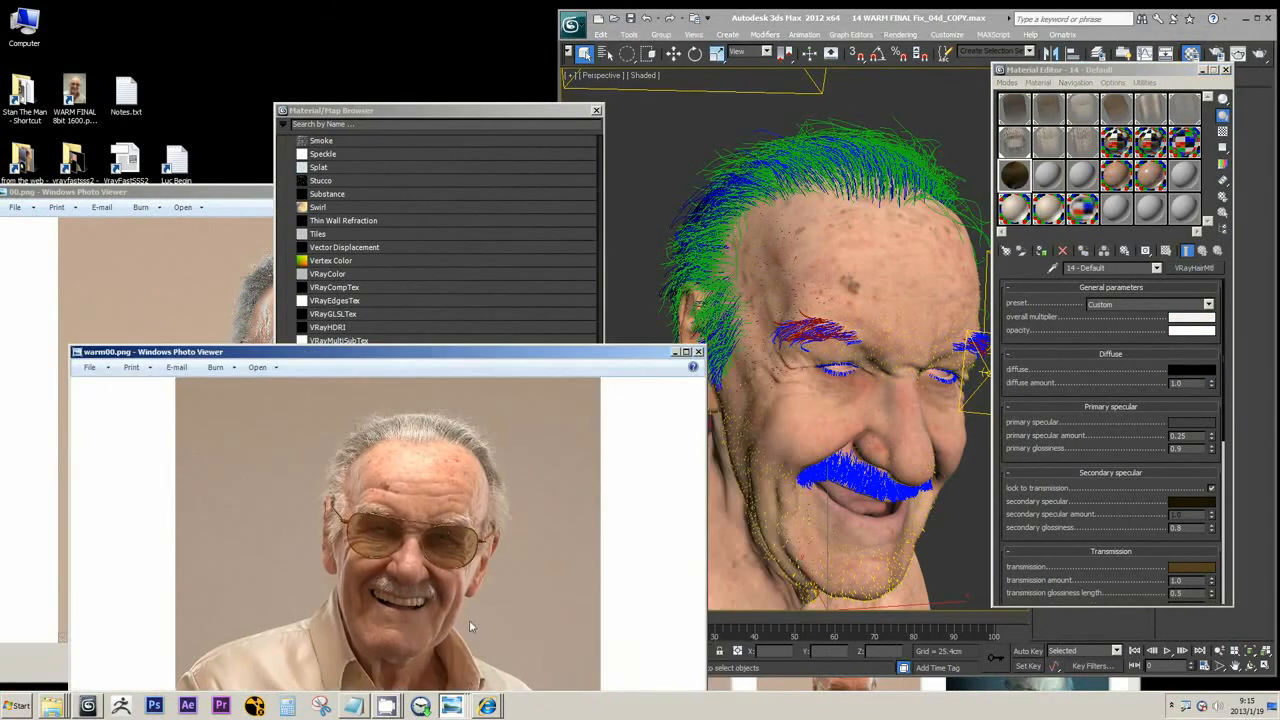
left_click(487, 706)
left_click(507, 677)
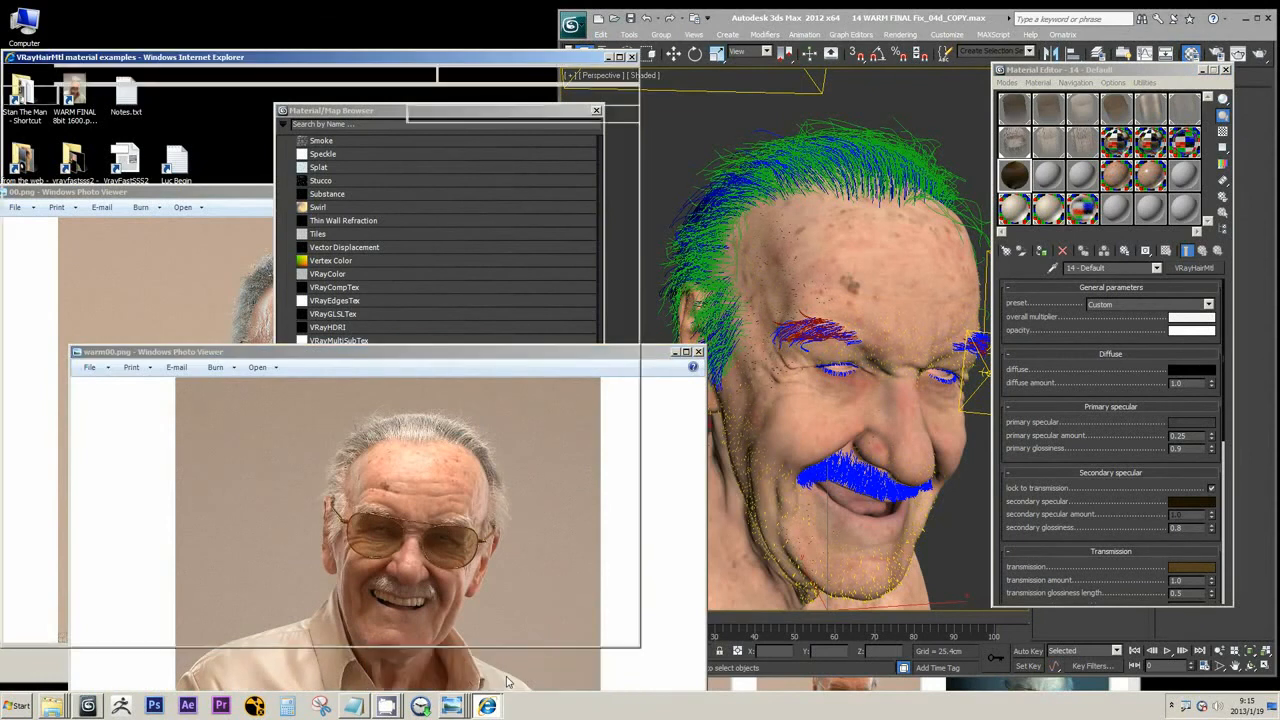
Step: Enlarge the VRayHairMtl examples page and highlight "transparency mapping" and "opacity mapping" in Example 4 on strand taper
double_click(335, 58)
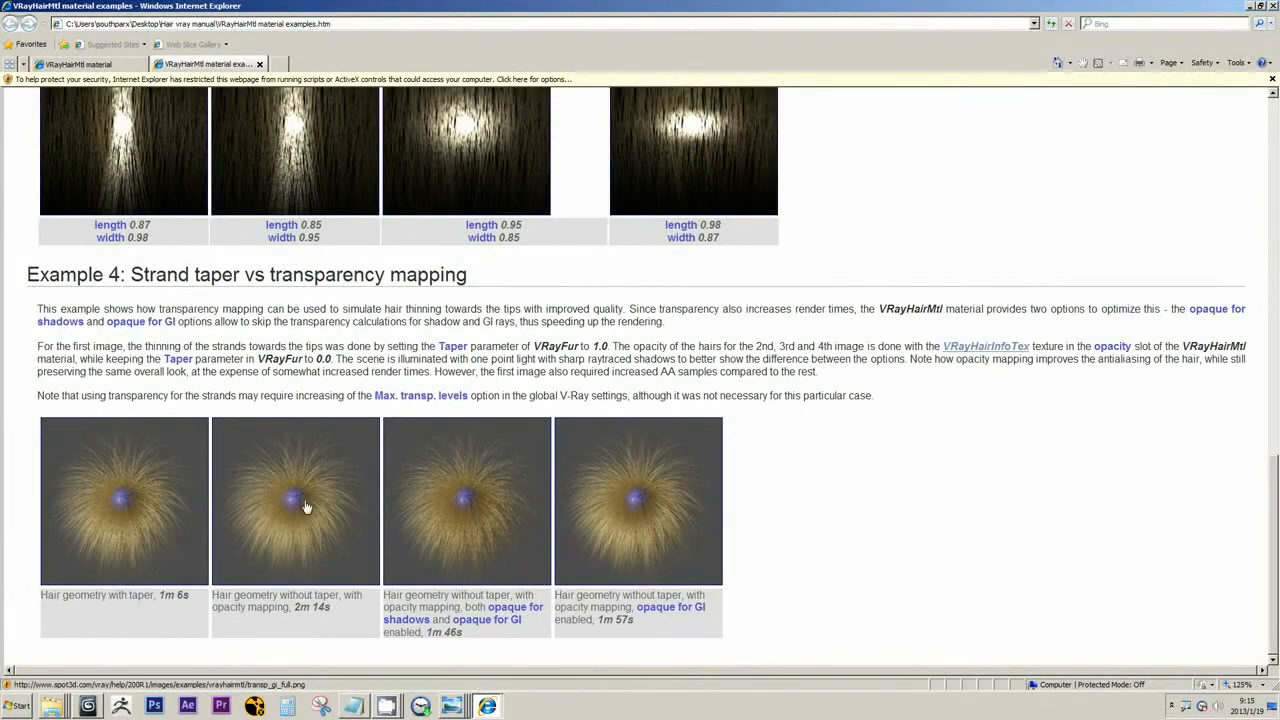
left_click_drag(271, 276, 469, 277)
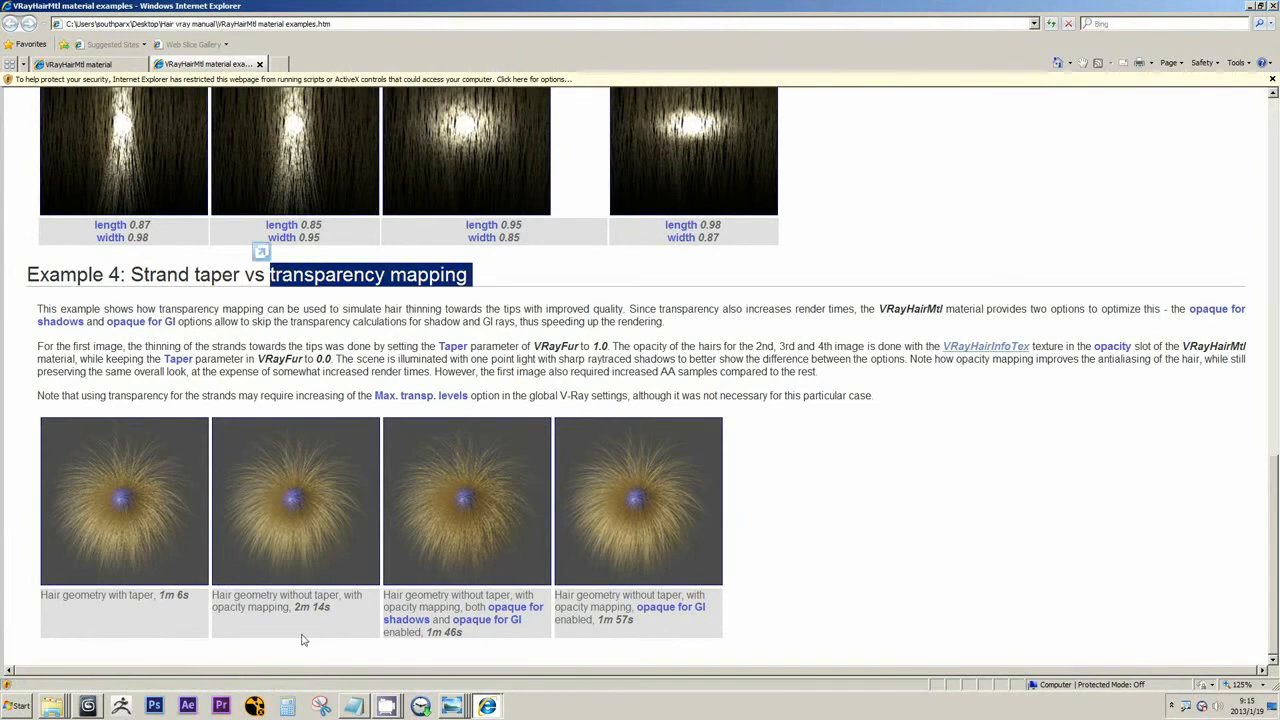
left_click_drag(288, 606, 214, 606)
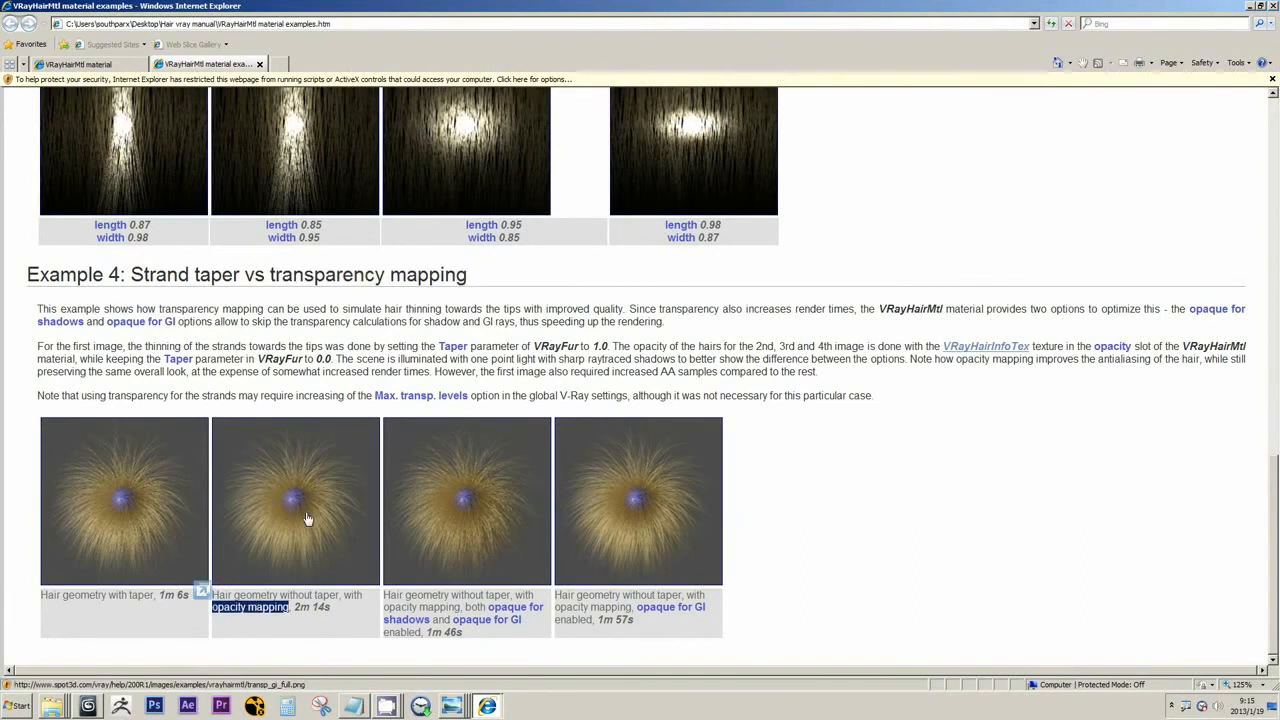
Step: Add the line "Tip-Fade" below the Limitations notes in Notes.txt and highlight it
left_click(353, 706)
left_click(919, 541)
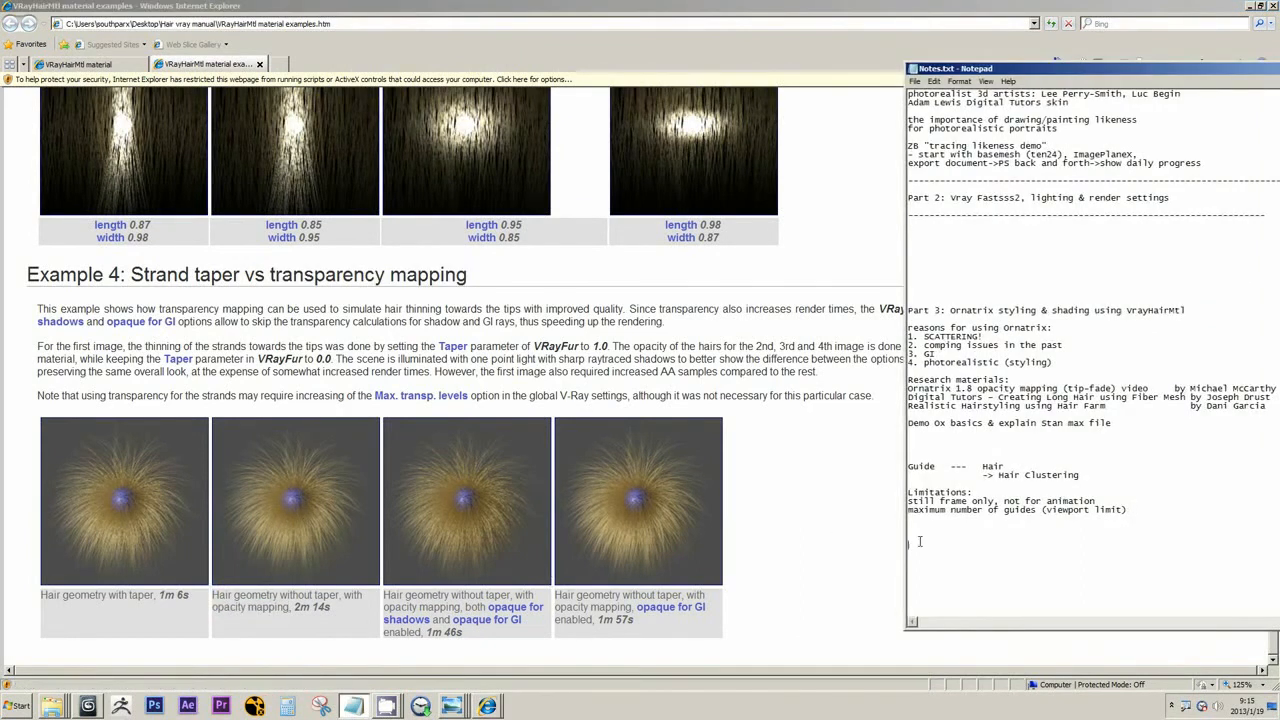
type("Ti")
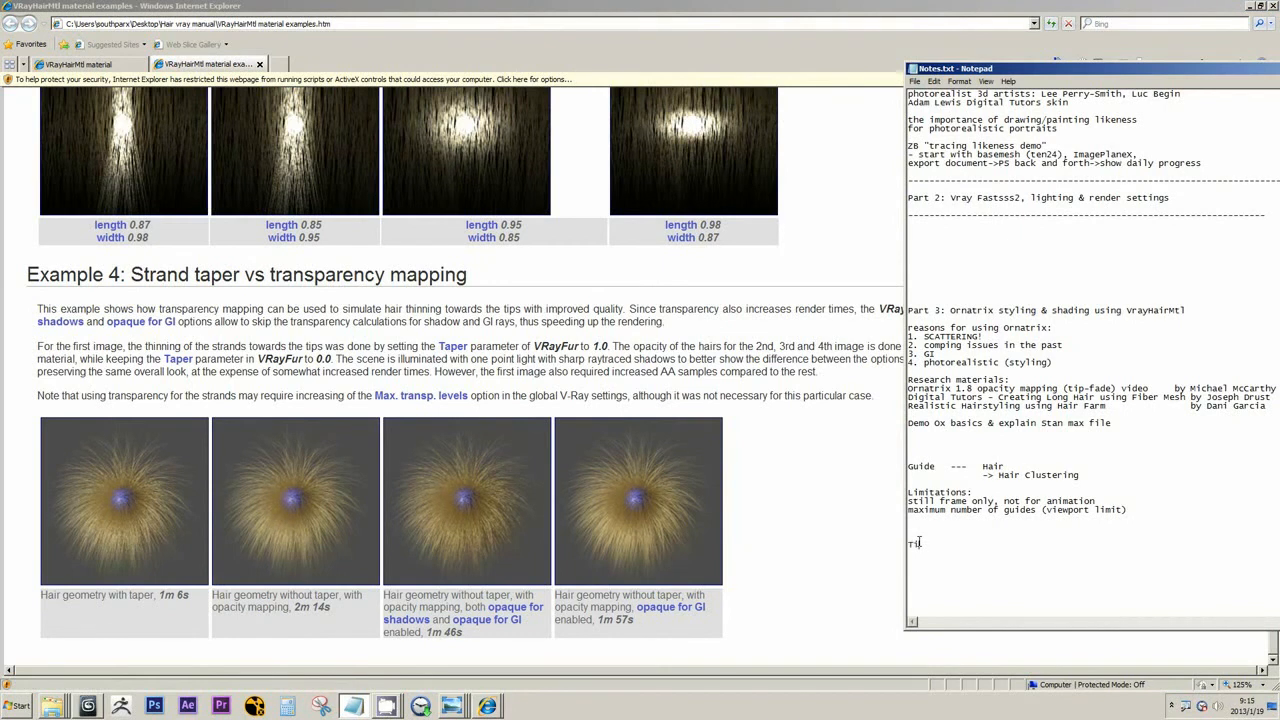
type("p-Fade")
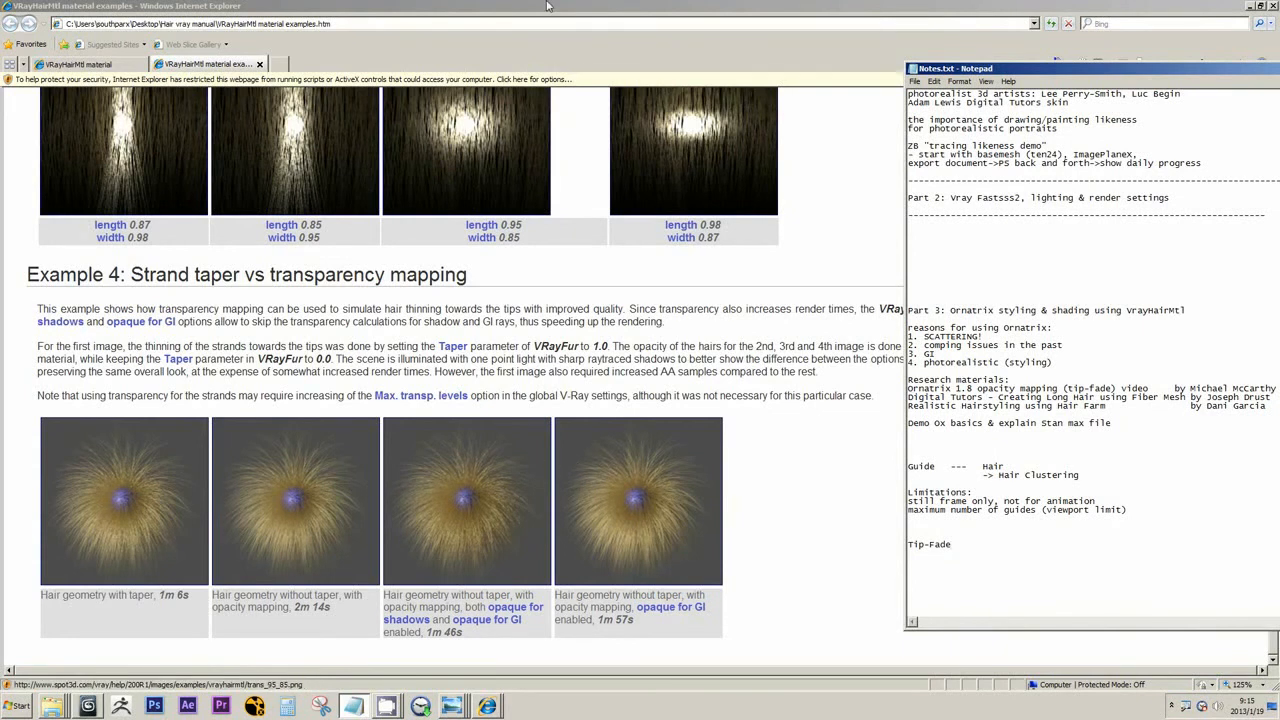
left_click_drag(954, 544, 908, 545)
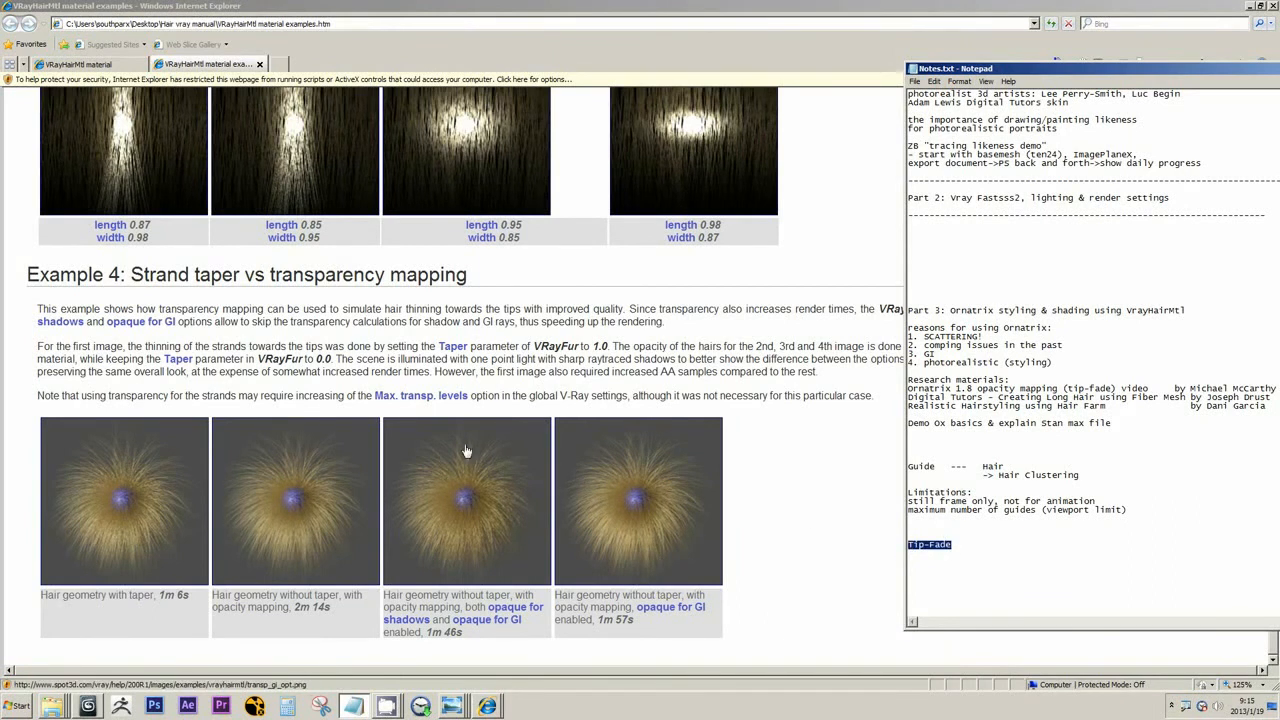
Step: Restore the examples page to a smaller window beside 3ds Max and return to the VRayHairMtl's Options and Maps settings
left_click(553, 6)
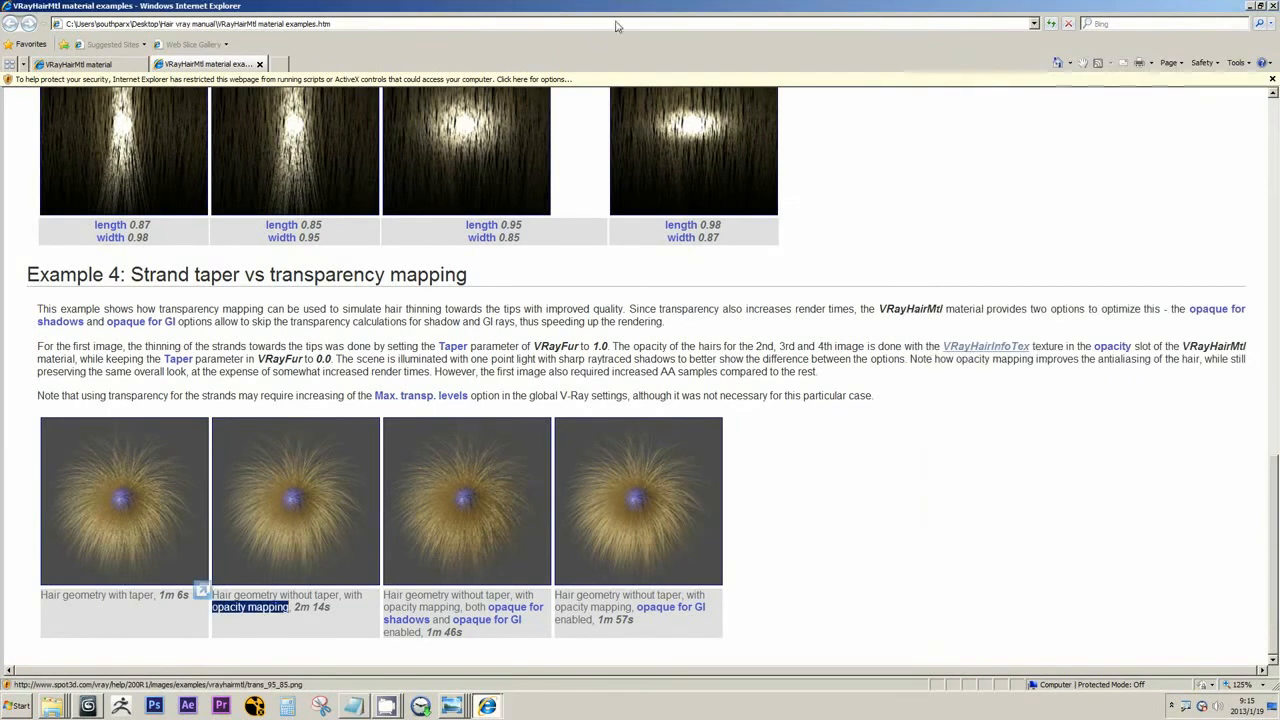
left_click(1261, 6)
left_click_drag(437, 58, 723, 52)
scroll(581, 308, "down", 3)
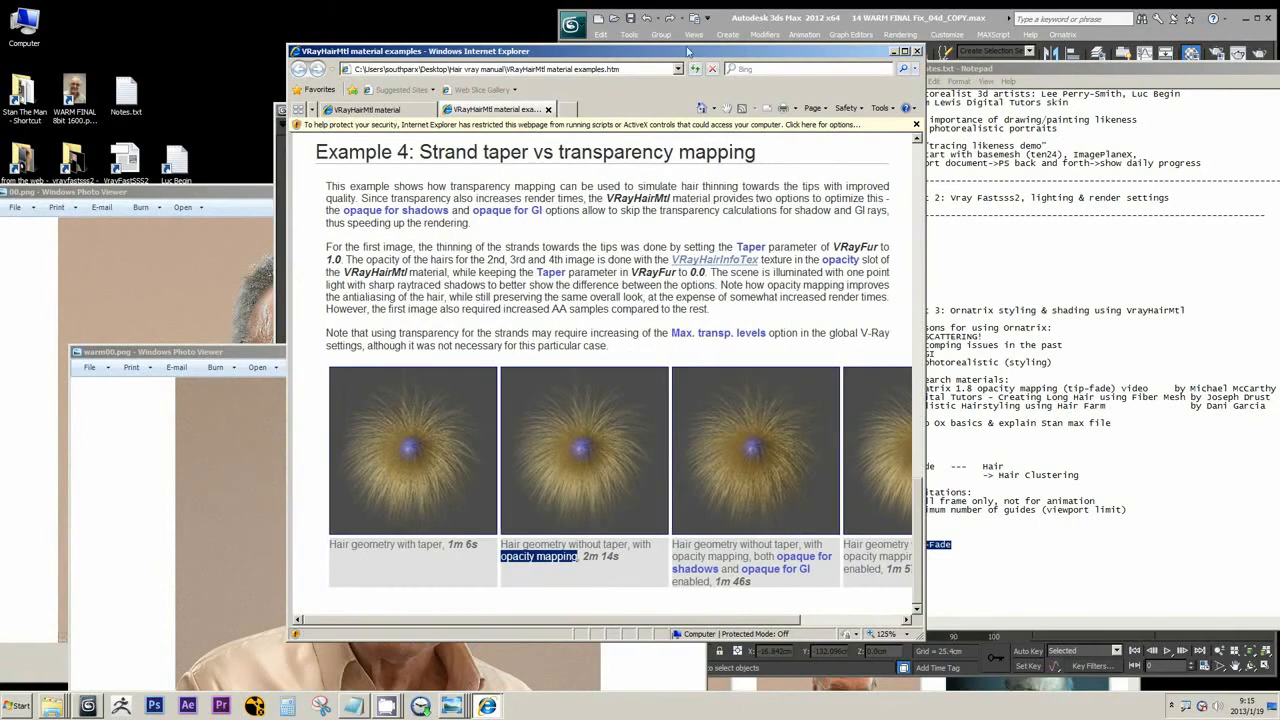
left_click_drag(694, 54, 439, 59)
left_click(830, 18)
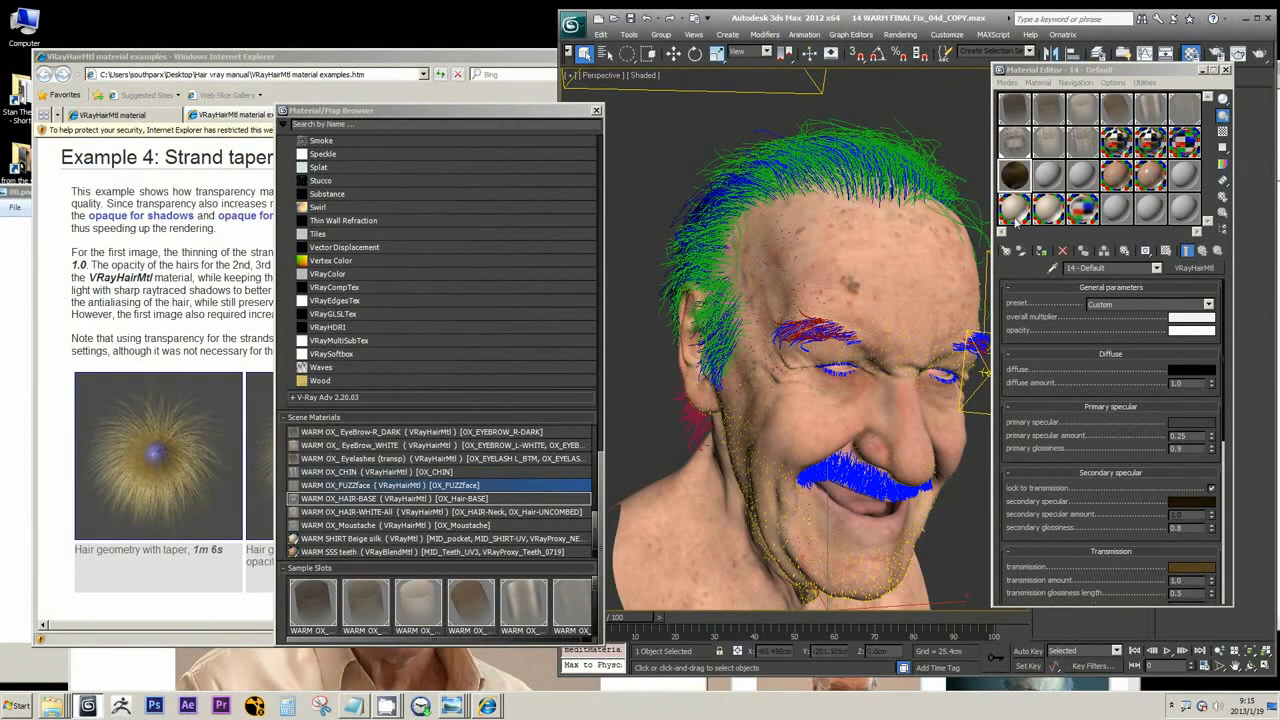
scroll(1013, 455, "down", 5)
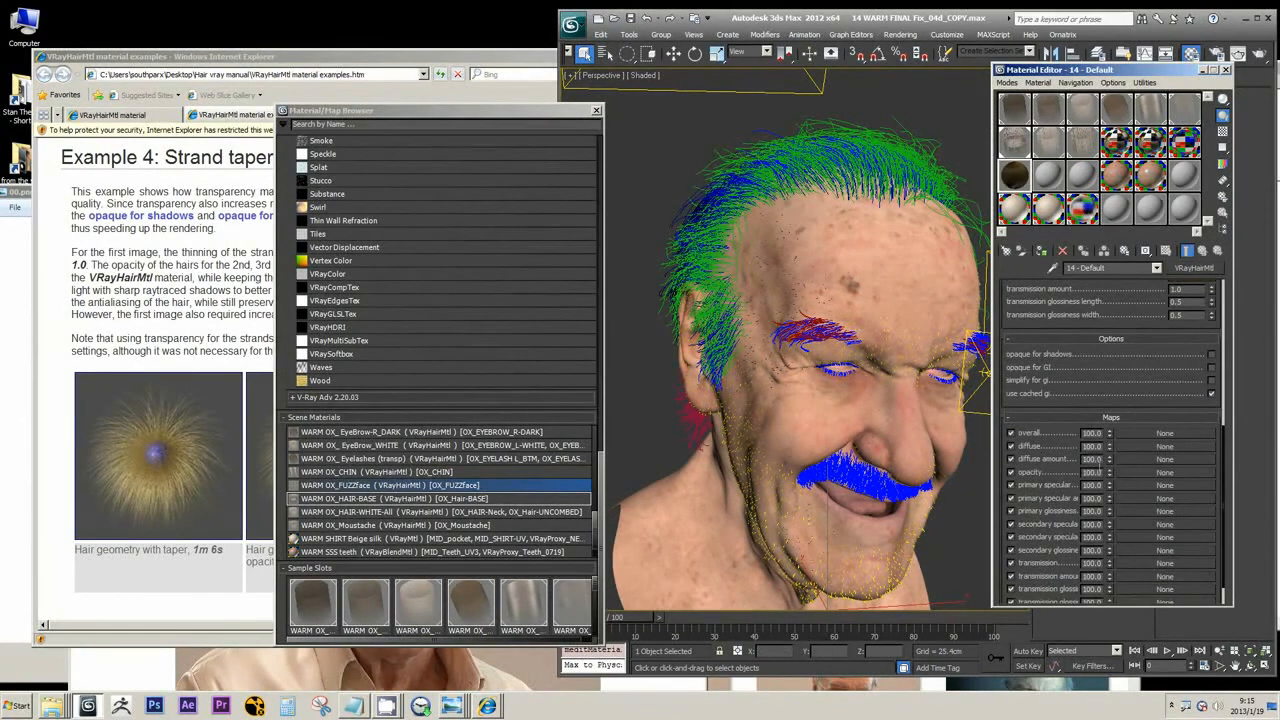
Step: Reduce the Standard material's opacity to 28, checking it against a checkered background in a magnified sample preview
left_click(1046, 181)
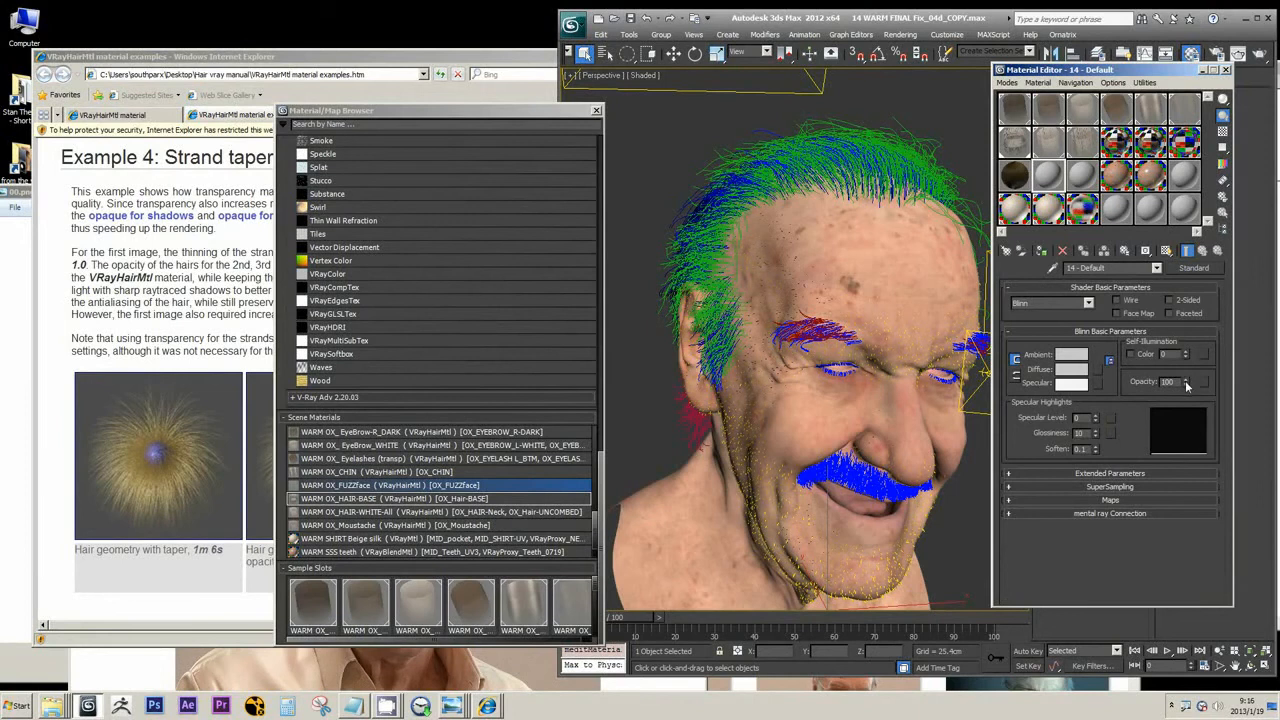
left_click_drag(1186, 385, 1186, 409)
left_click(1222, 133)
double_click(1056, 186)
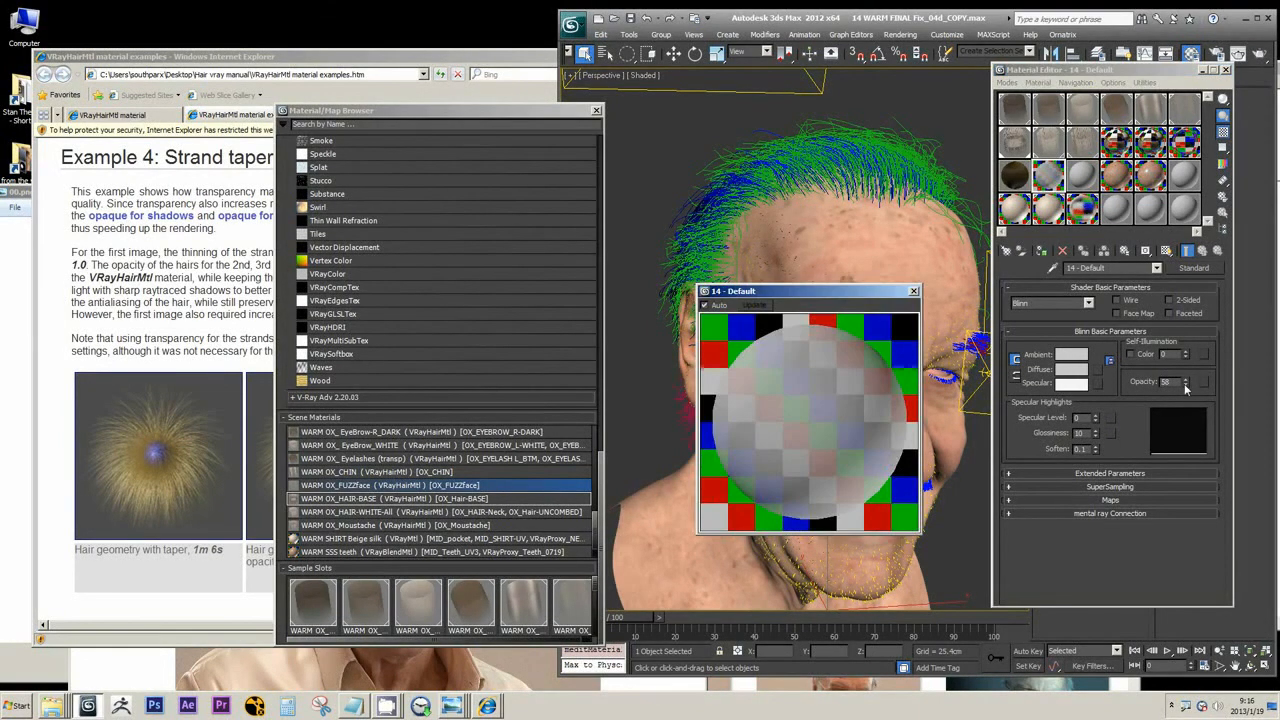
left_click_drag(1183, 401, 1180, 403)
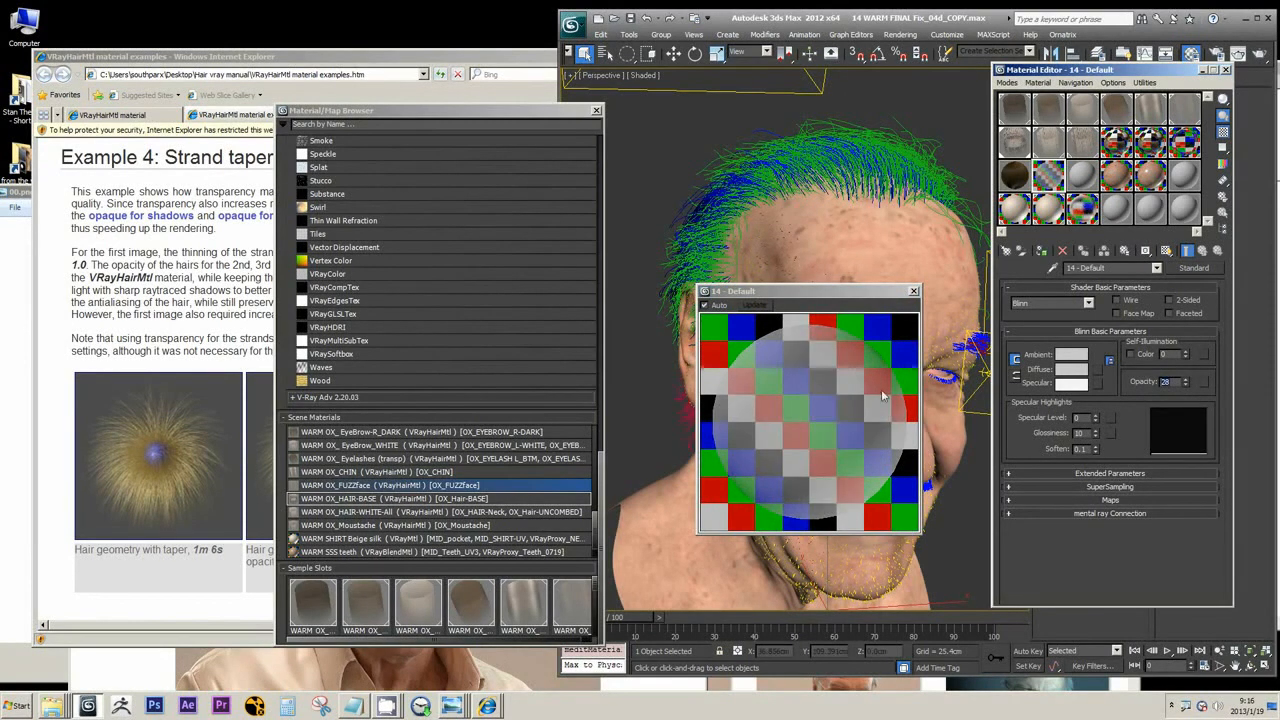
left_click(913, 292)
Step: Lower the opacity map amount of the 14 - Default VRayHairMtl to 54
left_click(1015, 185)
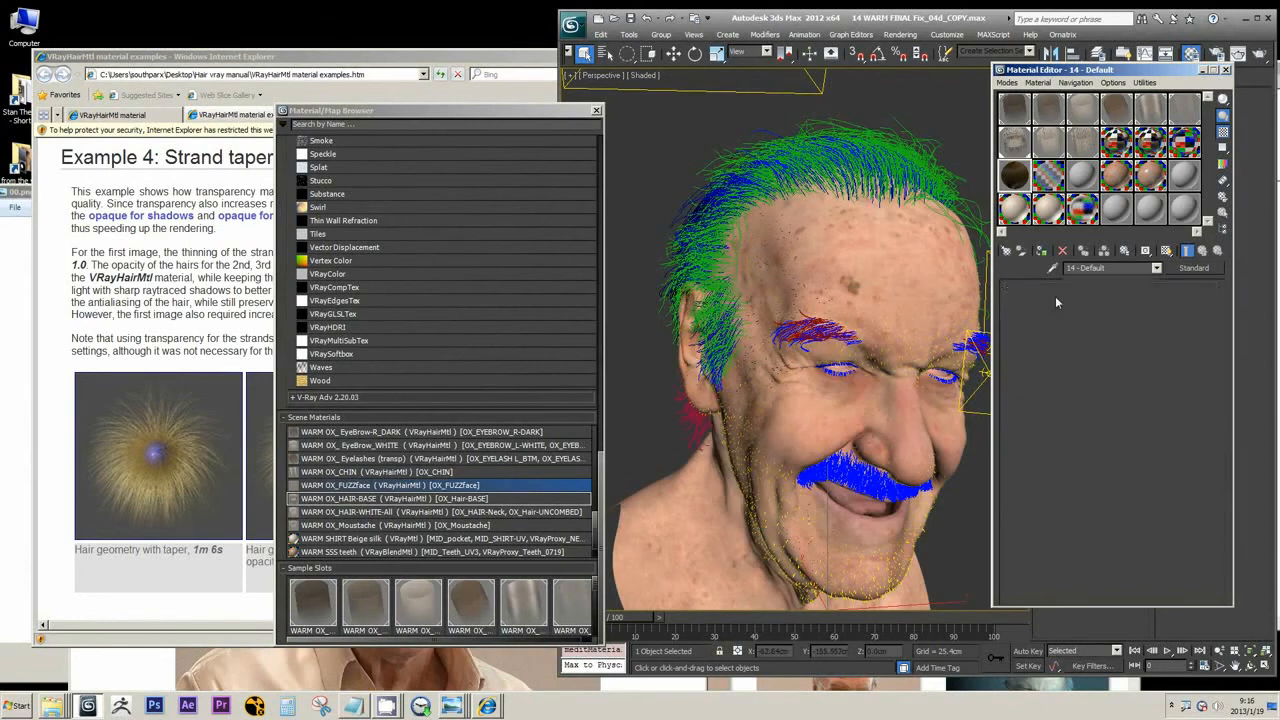
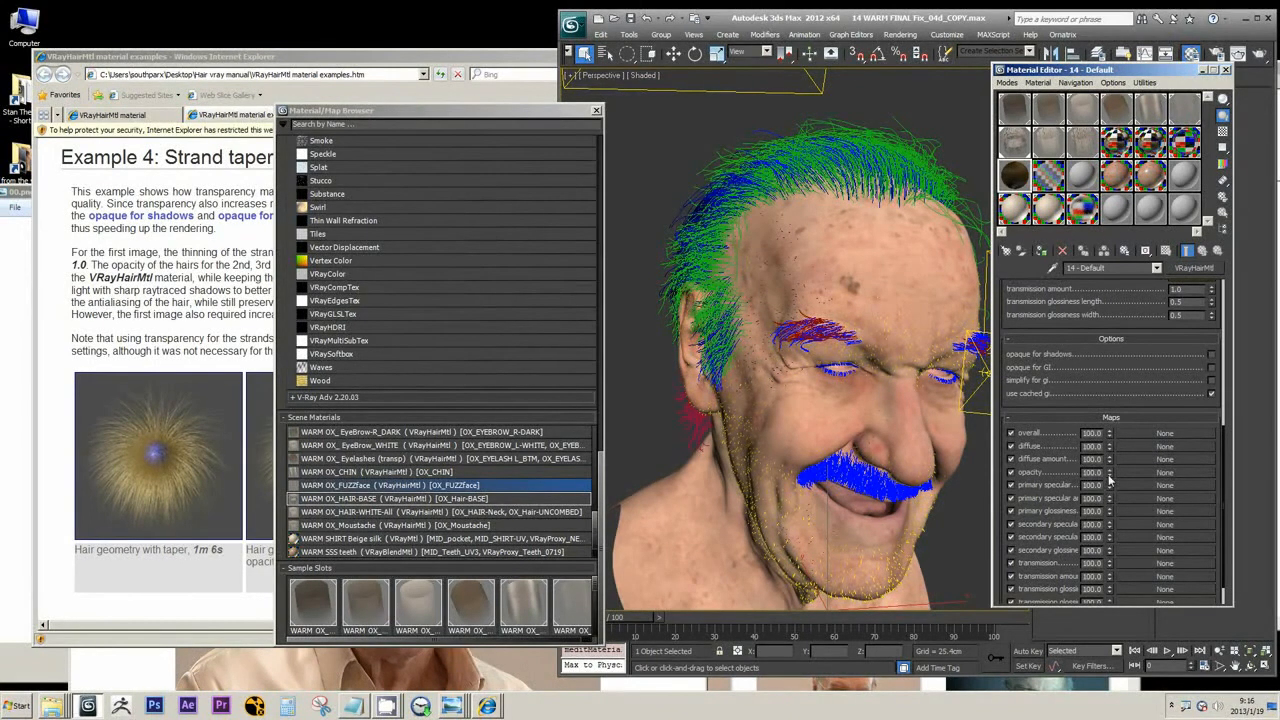
left_click_drag(1108, 475, 1110, 505)
Step: Change the unused Standard material beside the semi-transparent one to a VRayMtl
left_click(1079, 189)
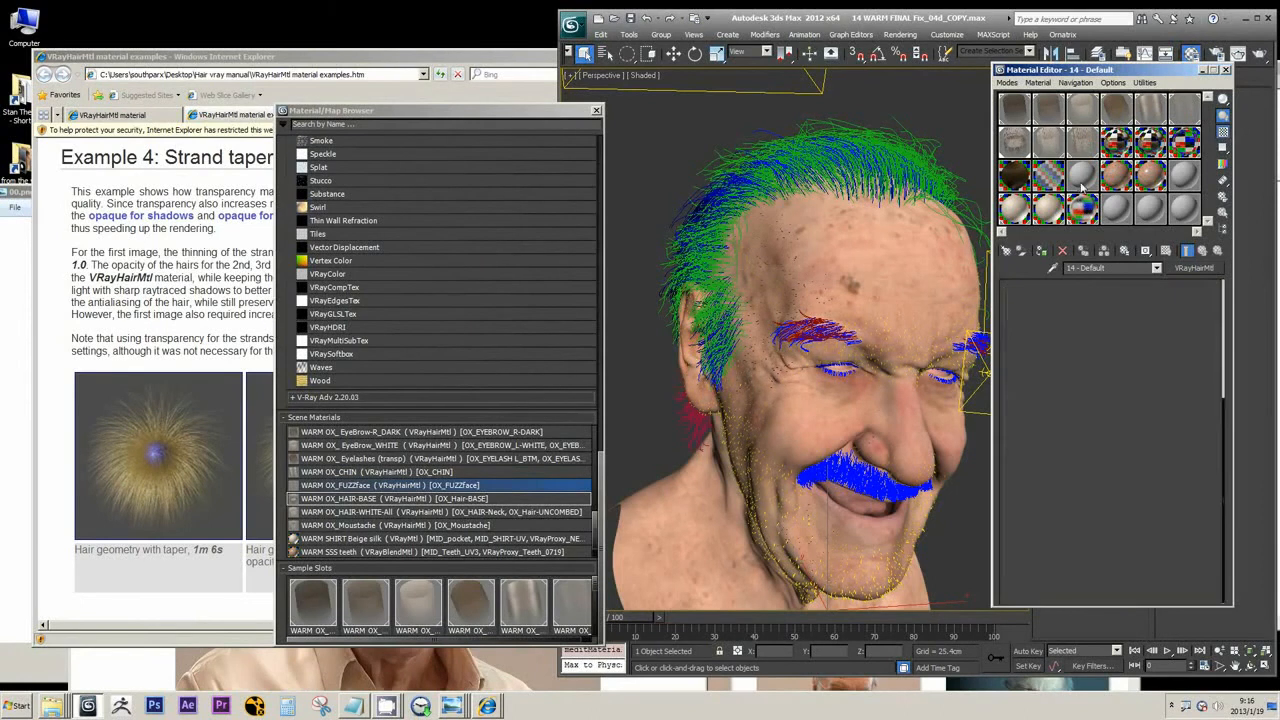
left_click(1193, 269)
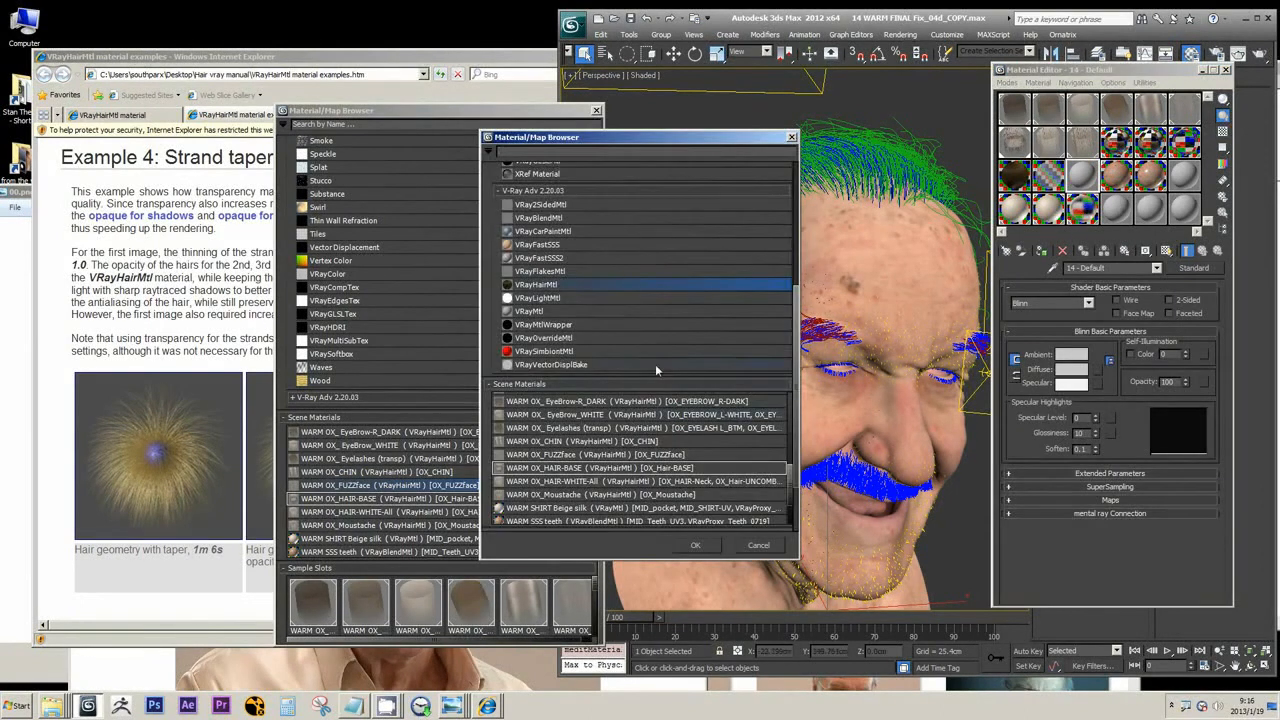
left_click(582, 302)
scroll(582, 302, "up", 2)
scroll(557, 362, "up", 2)
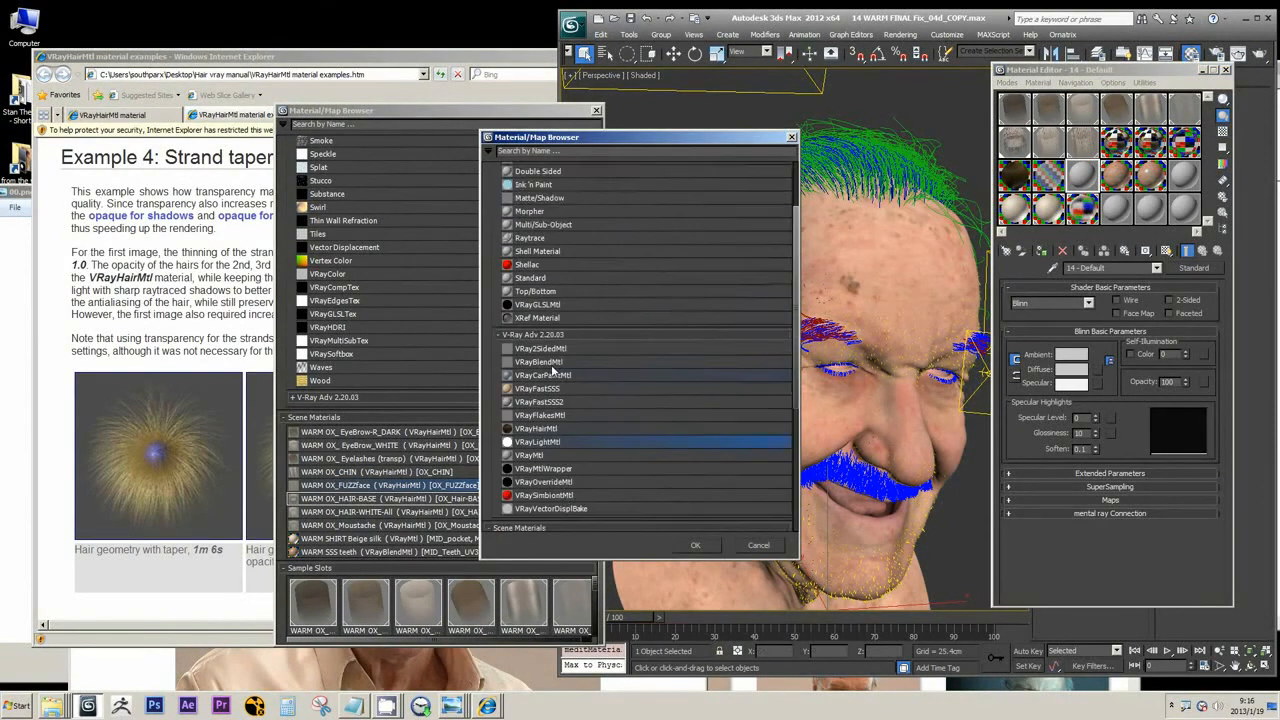
scroll(560, 370, "up", 2)
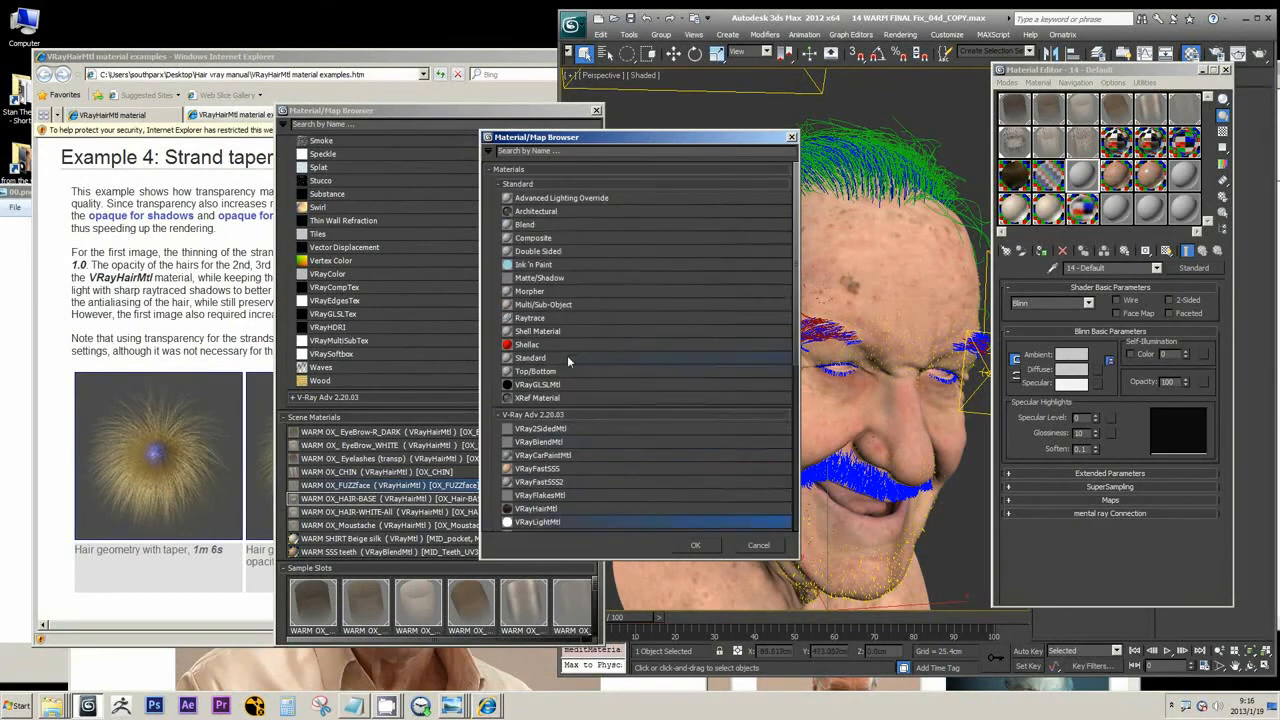
scroll(569, 360, "down", 4)
left_click(537, 423)
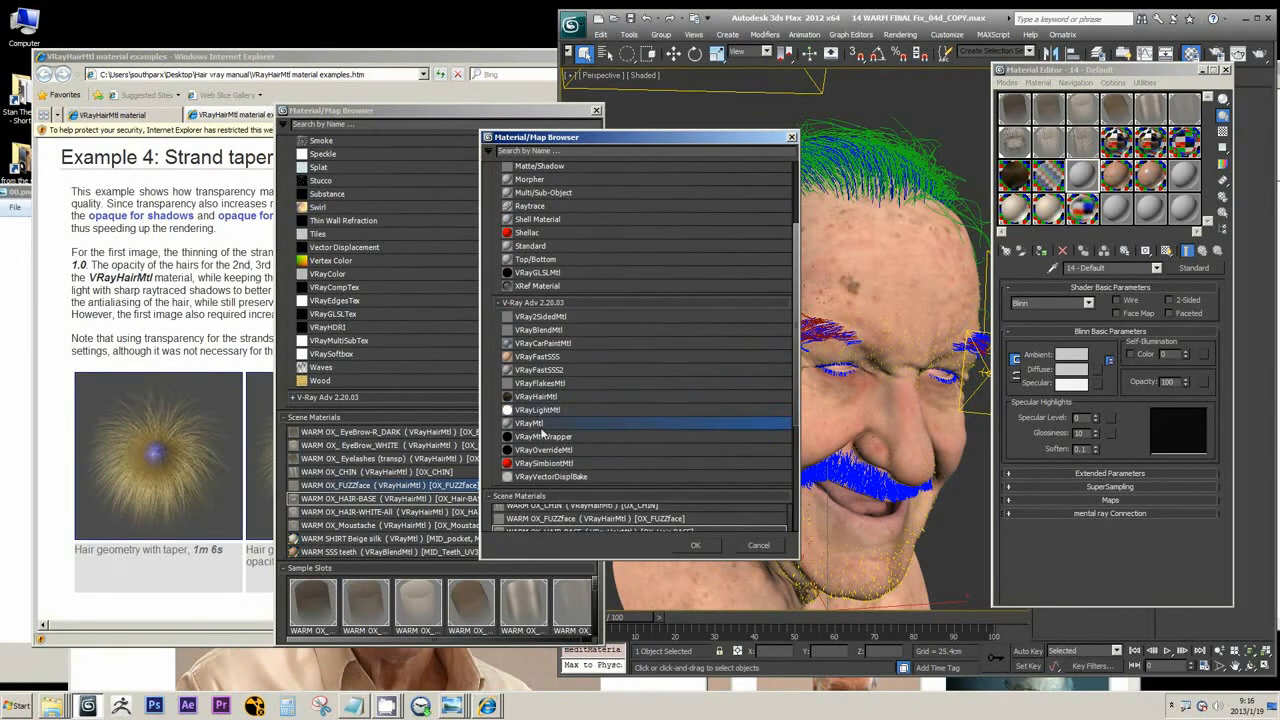
left_click(695, 545)
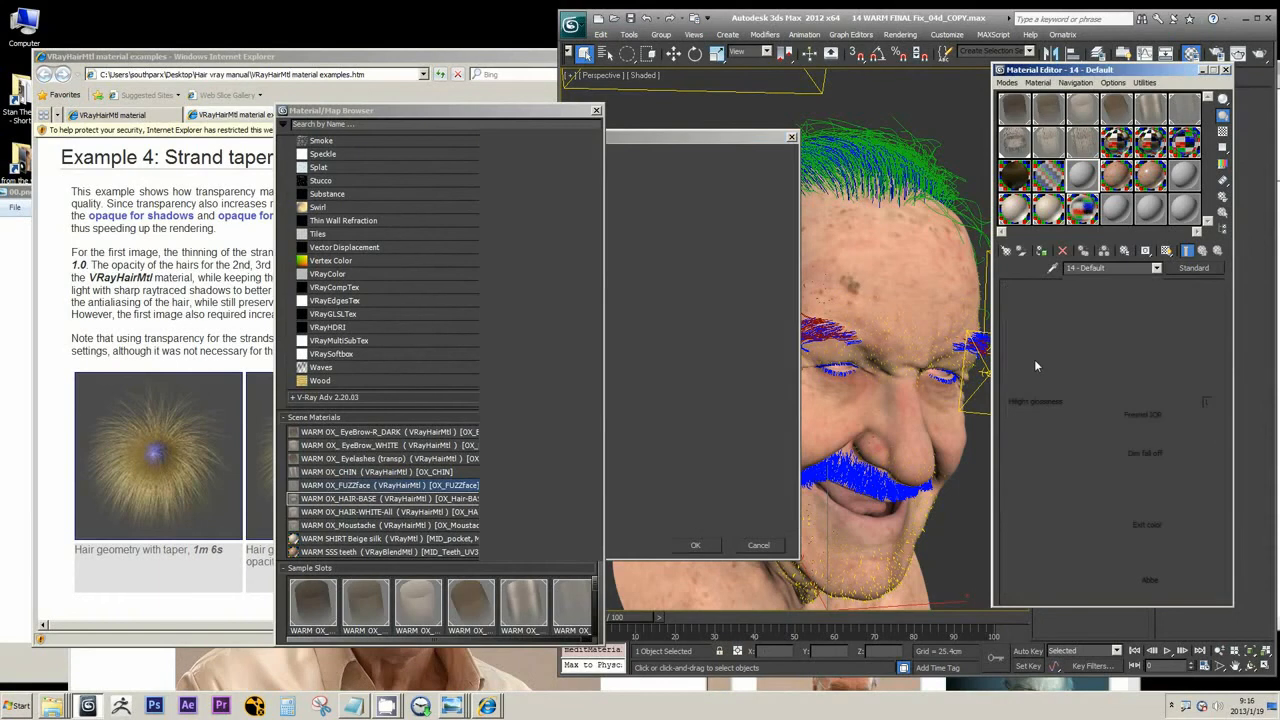
Step: Preview the new VRayMtl over a checkered background, lower its opacity map amount to 59 and compare it with the VRayHairMtl
double_click(1075, 185)
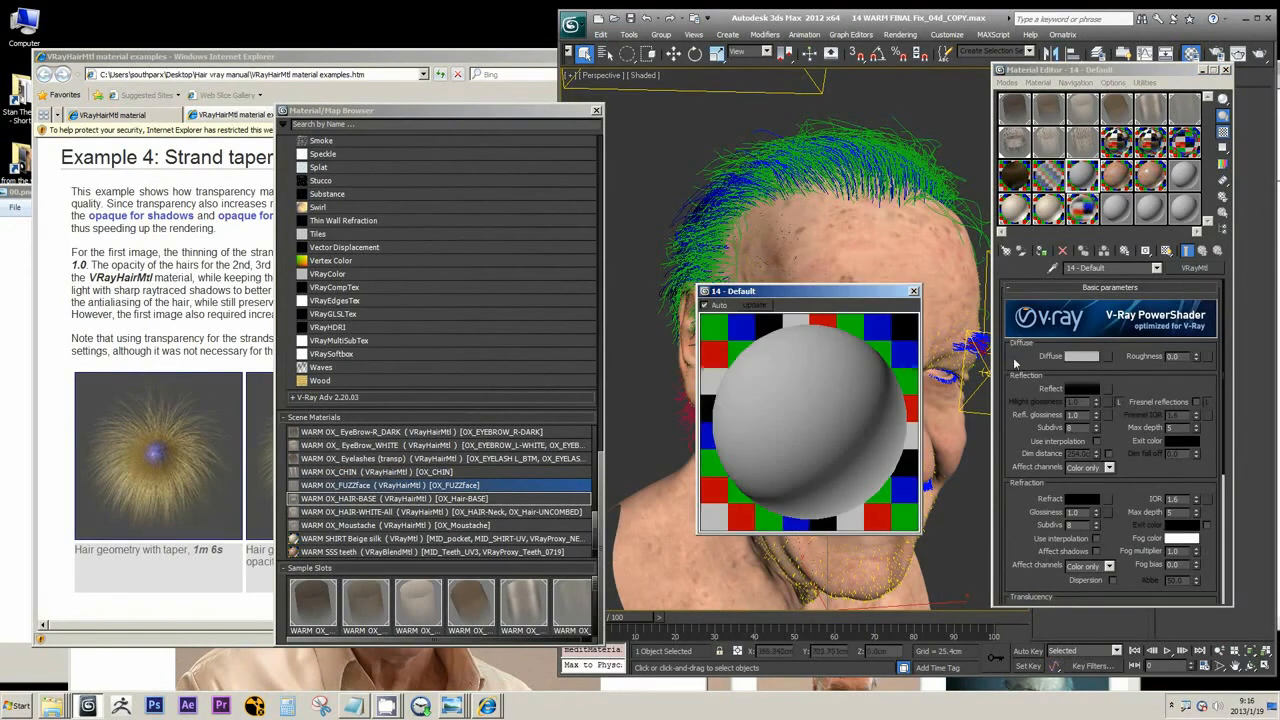
scroll(1010, 462, "down", 5)
left_click(1092, 556)
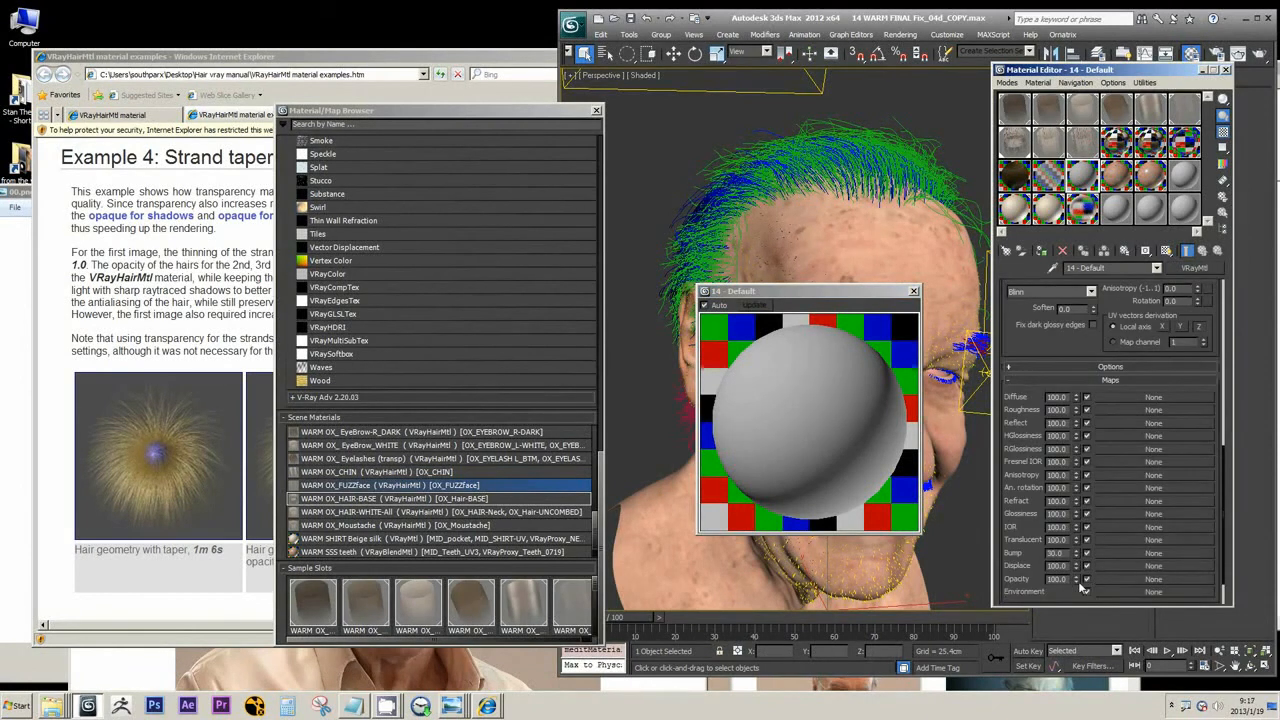
left_click_drag(1079, 586, 1077, 590)
left_click(1025, 174)
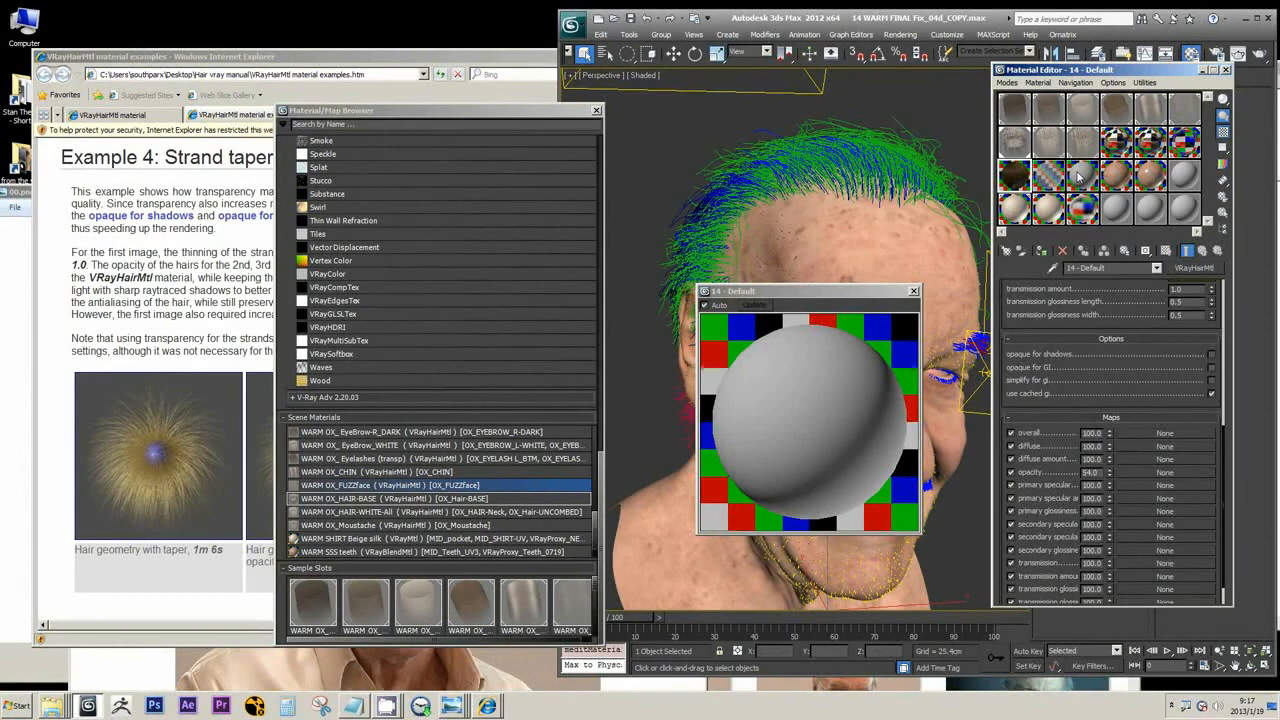
left_click(1011, 177)
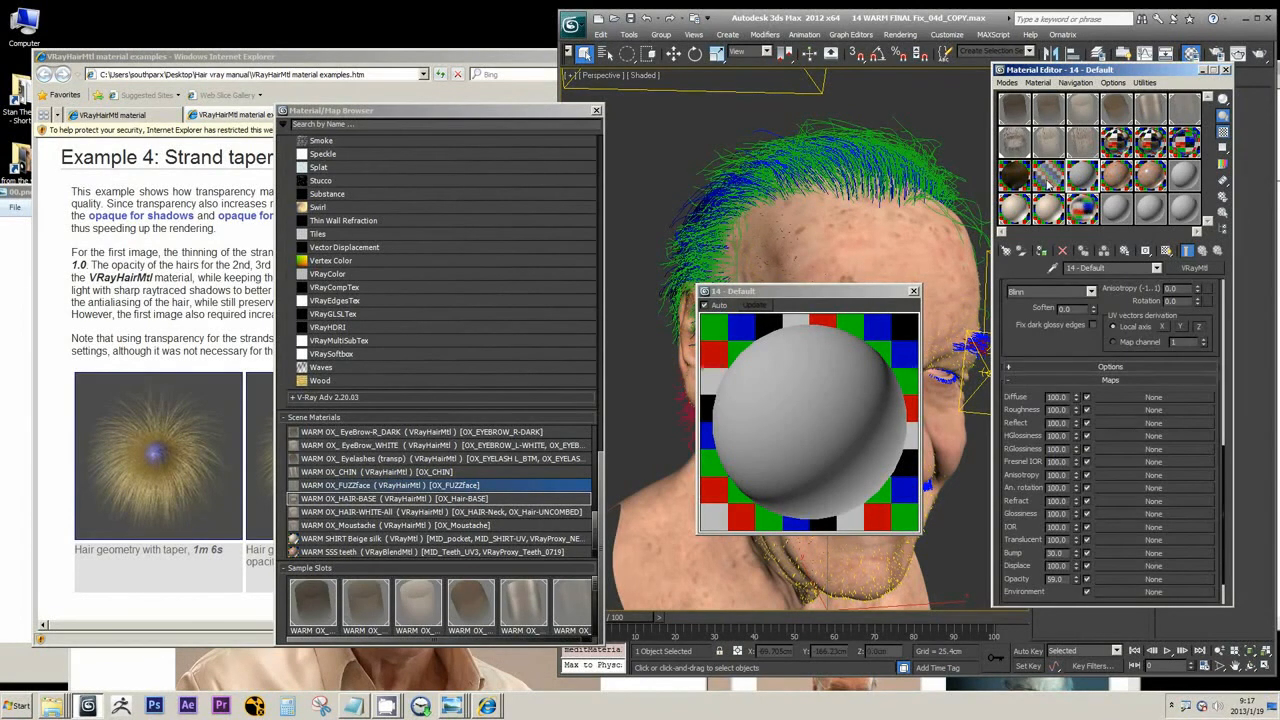
Step: Assign a VRayColor map to the VRayMtl's opacity
left_click(1108, 582)
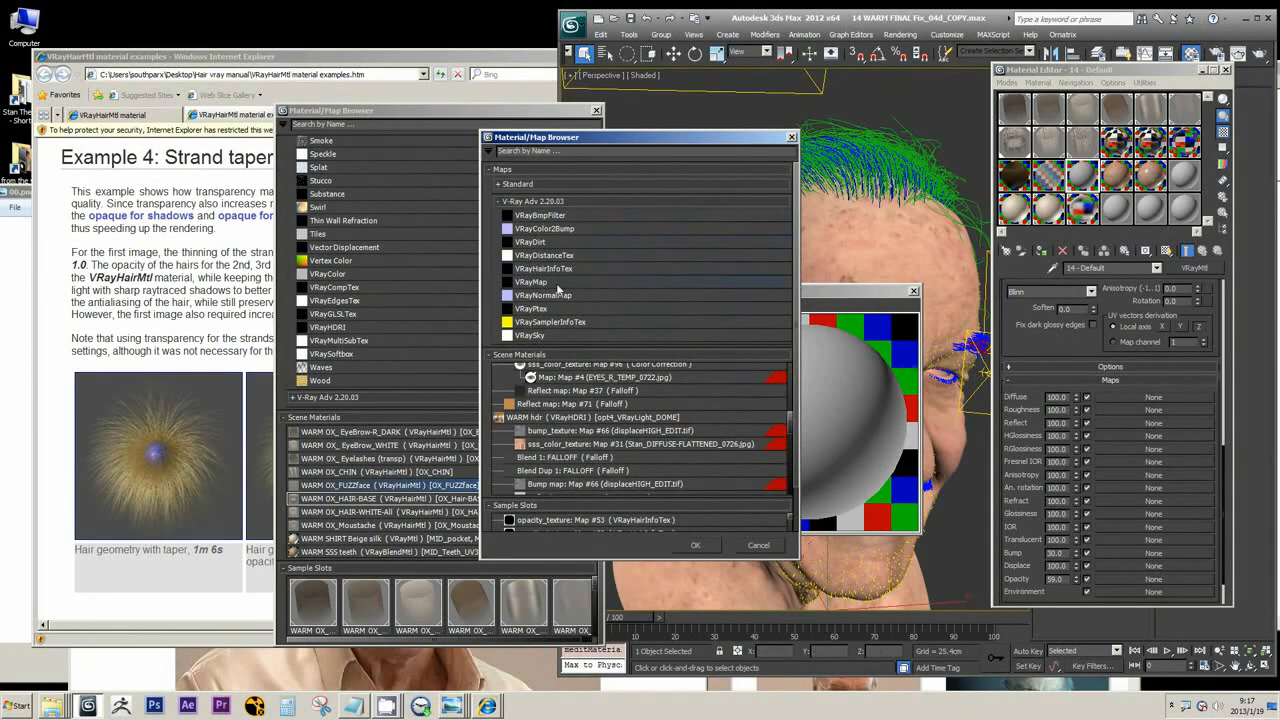
left_click(541, 187)
scroll(582, 400, "down", 2)
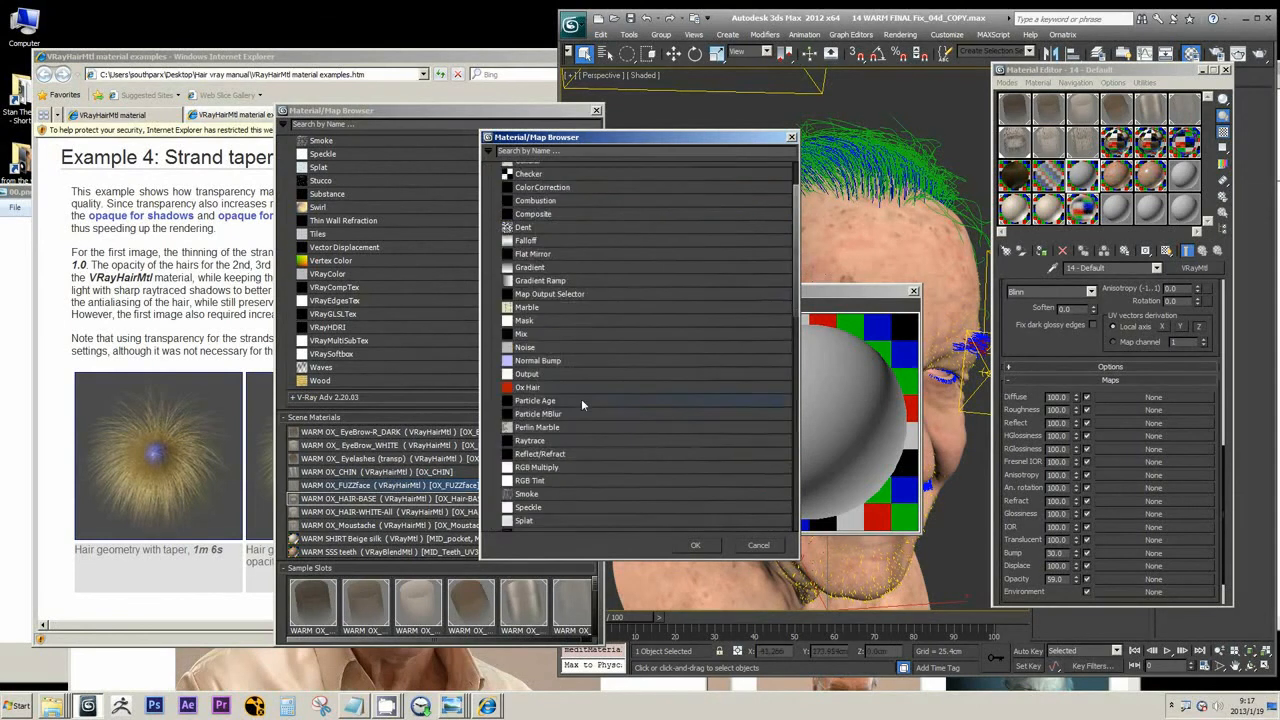
scroll(579, 410, "down", 8)
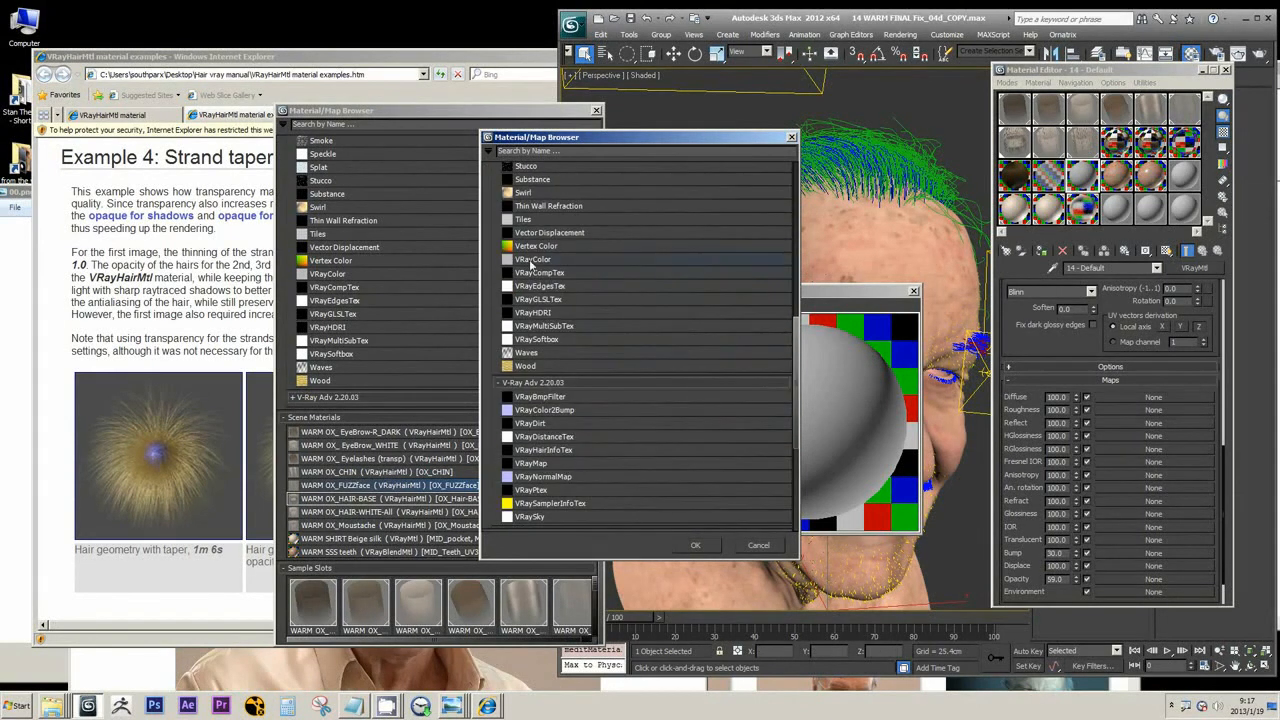
left_click(534, 261)
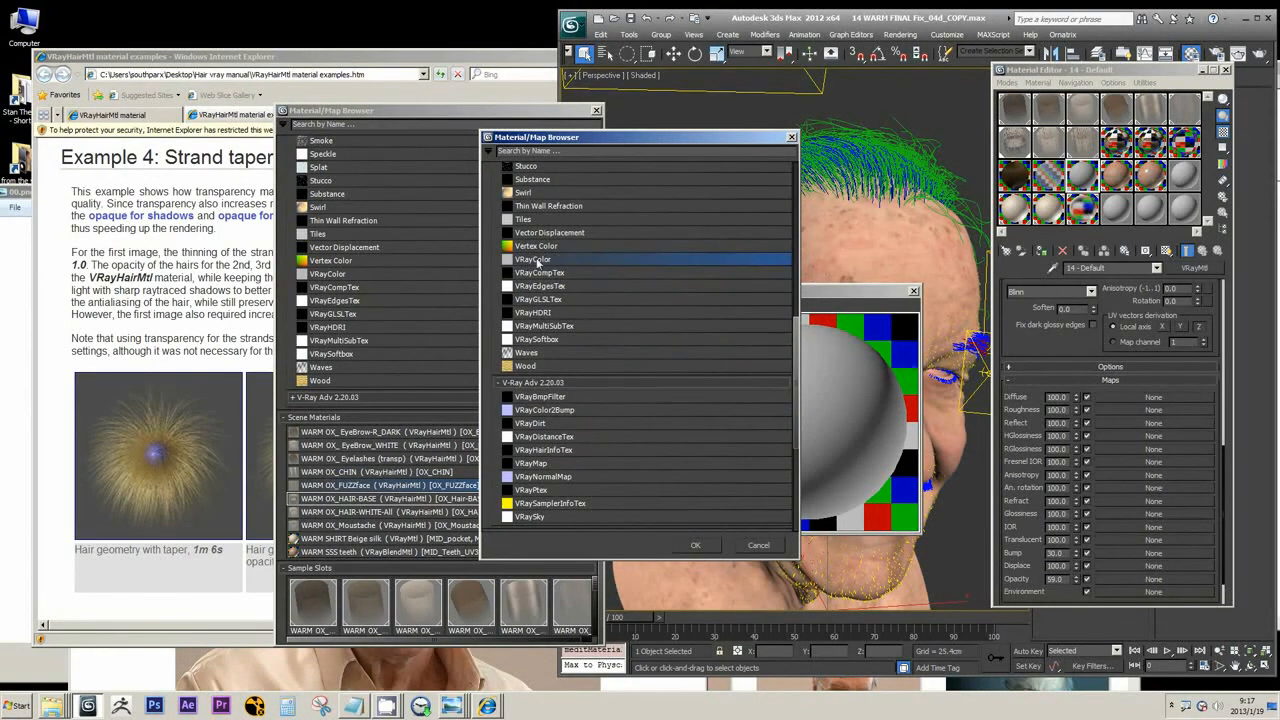
double_click(534, 261)
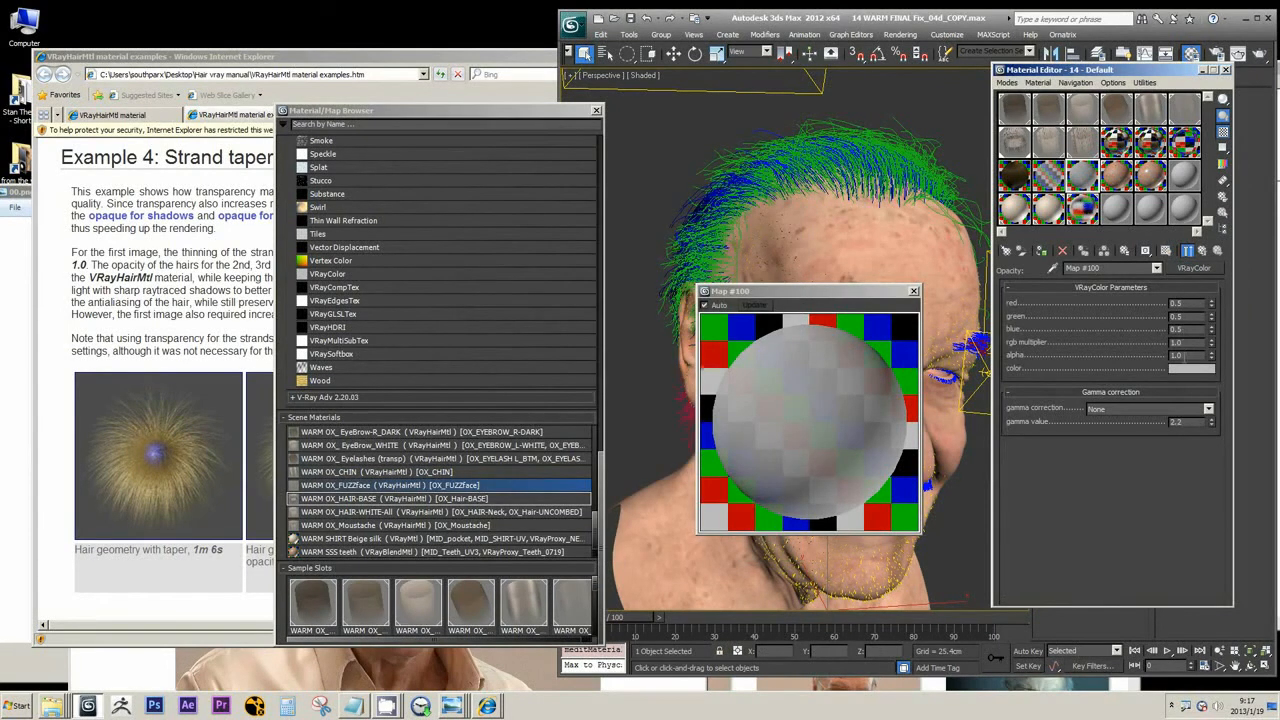
Step: Darken the VRayColor map in the VRayMtl's opacity to a neutral grey with value 20
double_click(1185, 304)
left_click(1205, 369)
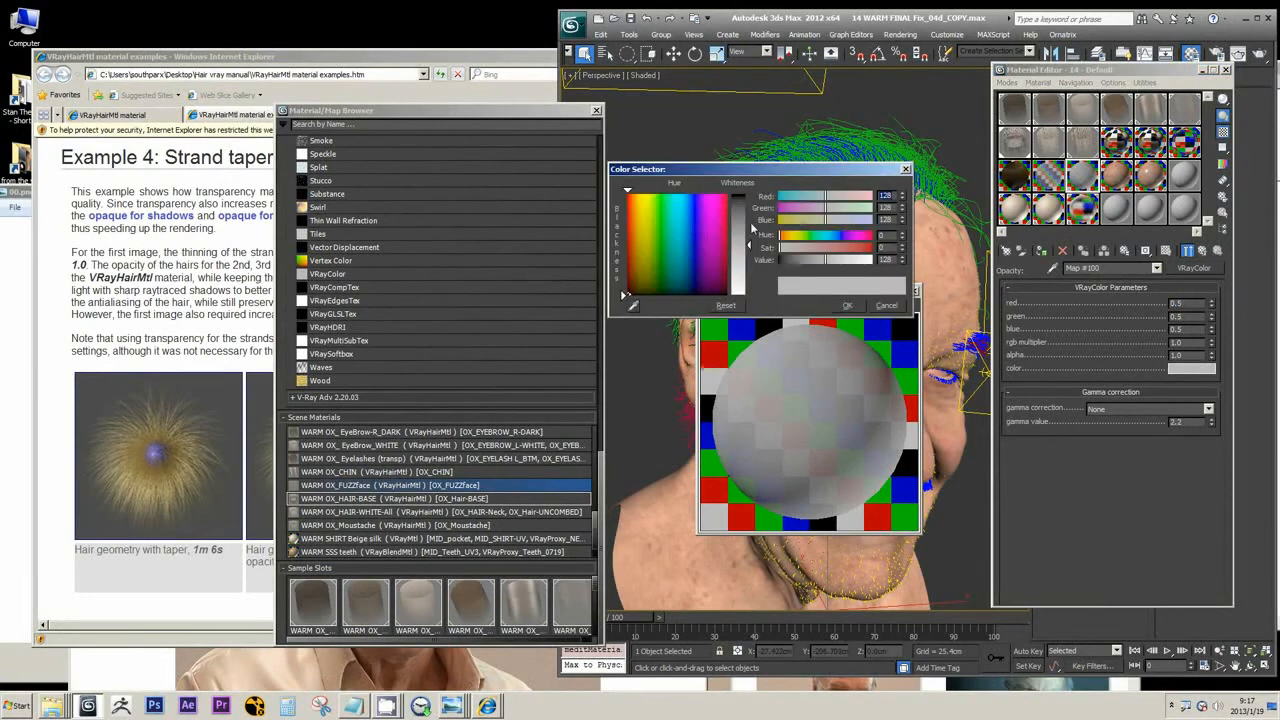
left_click_drag(770, 175, 800, 83)
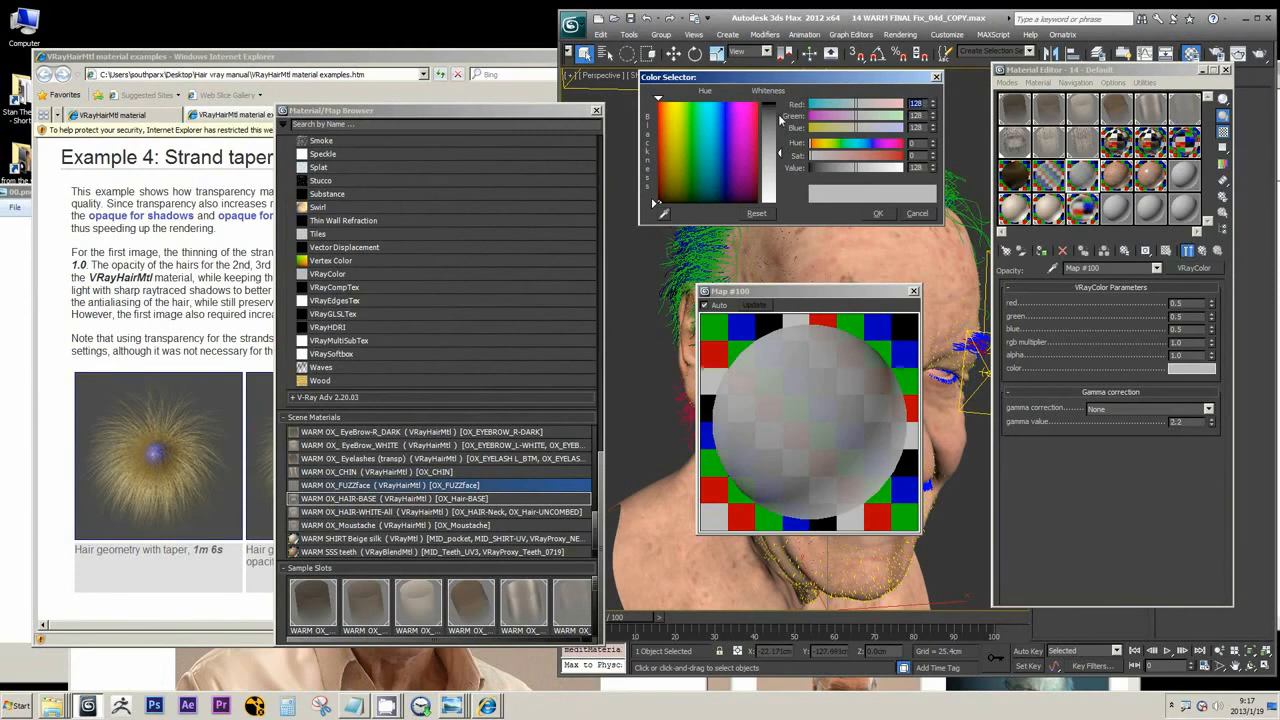
left_click(781, 118)
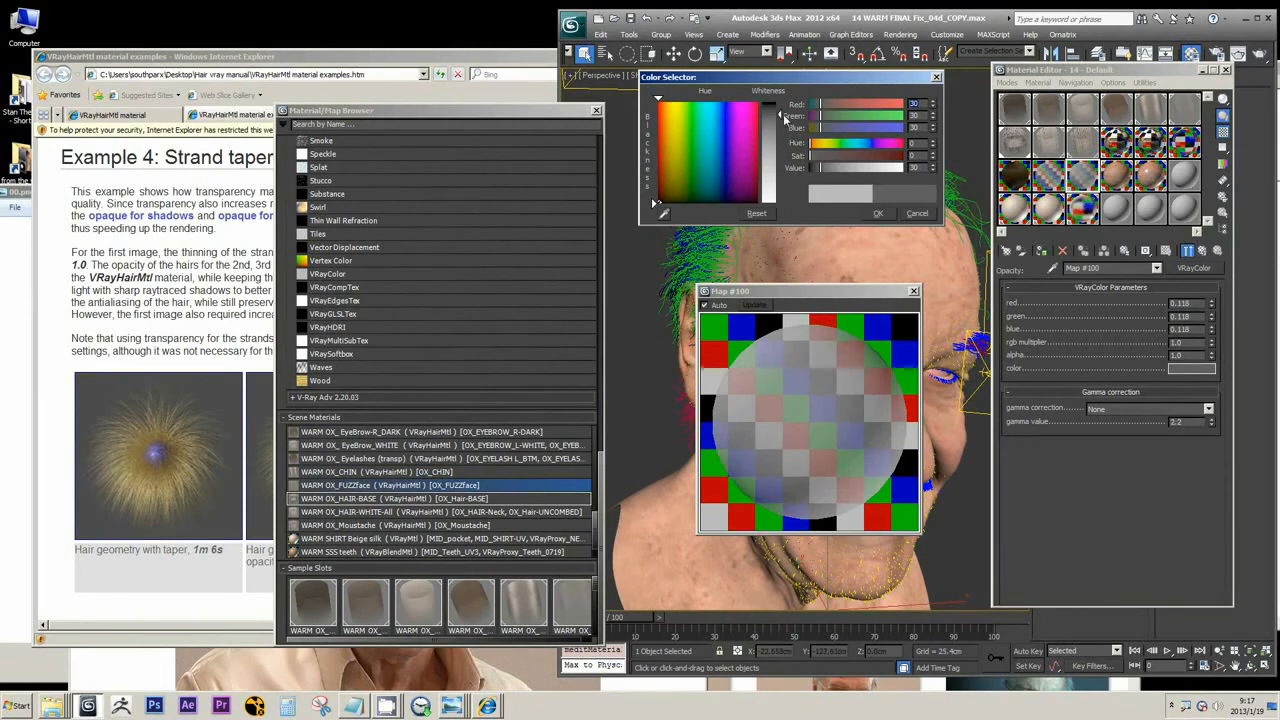
left_click(782, 115)
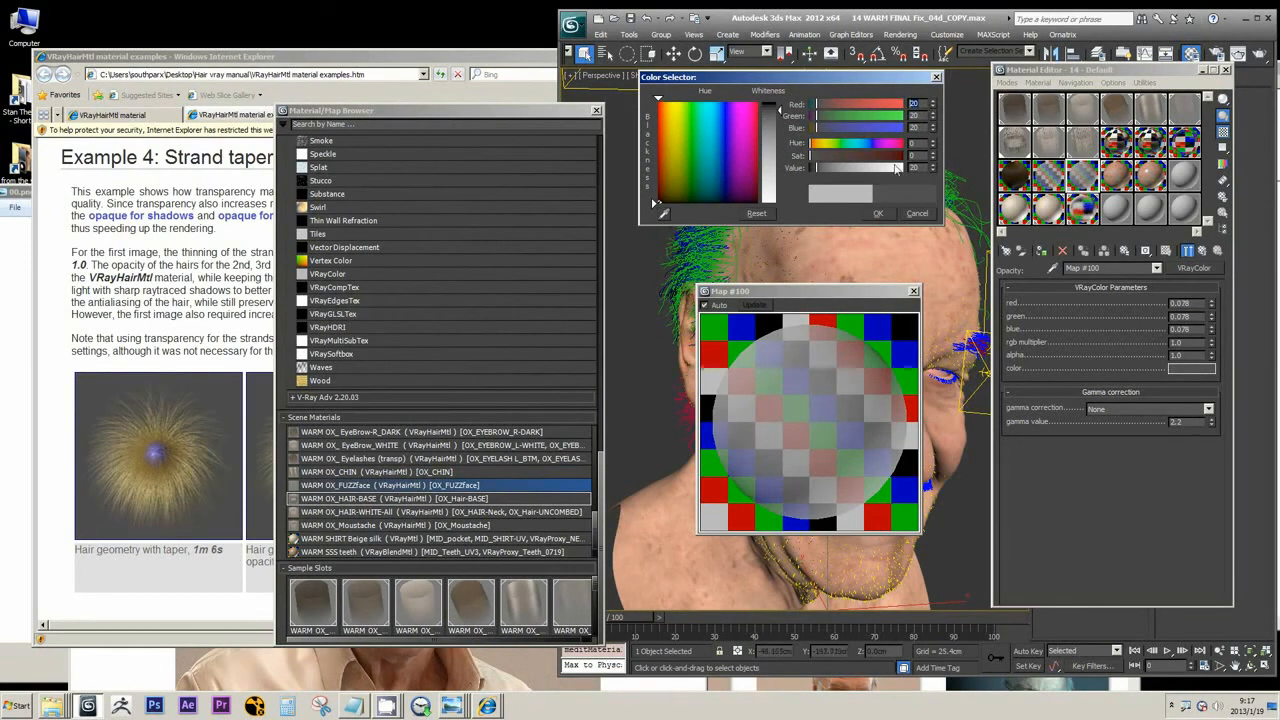
left_click(878, 213)
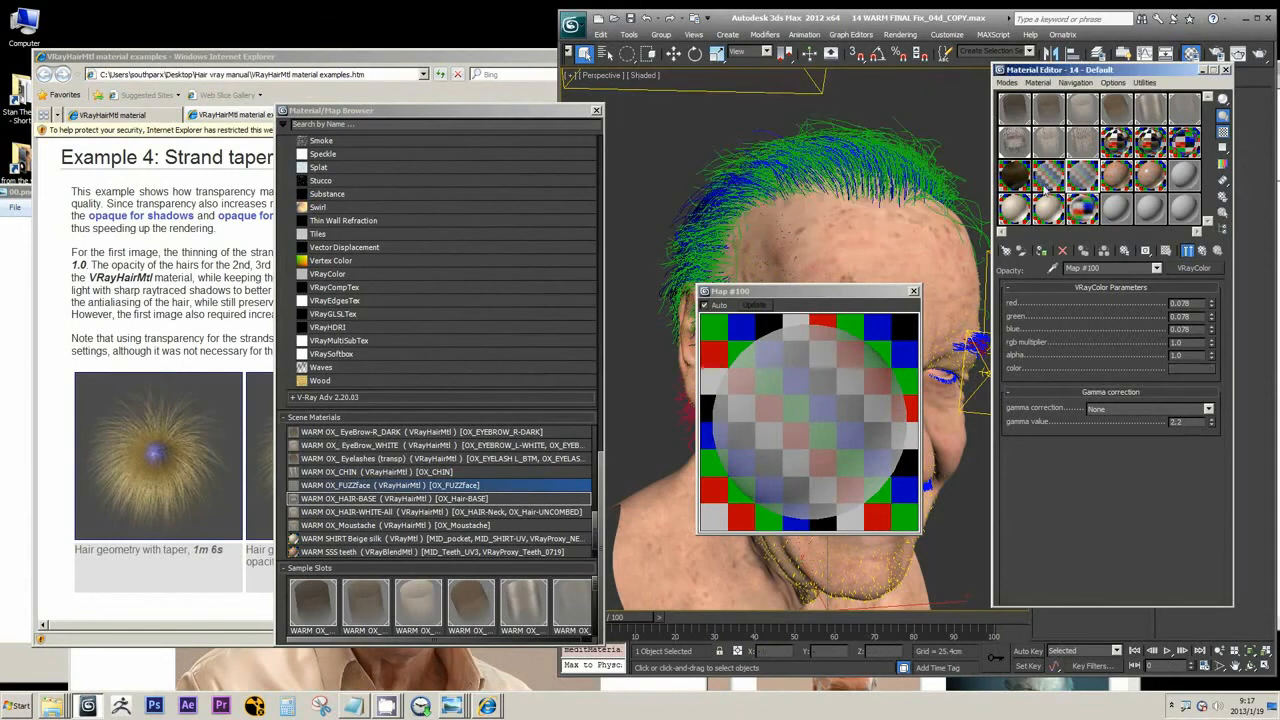
Step: Compare the Standard and VRayMtl opacity settings, lower the VRayHairMtl's opacity map amount to 47 and close the magnified preview
left_click(1048, 187)
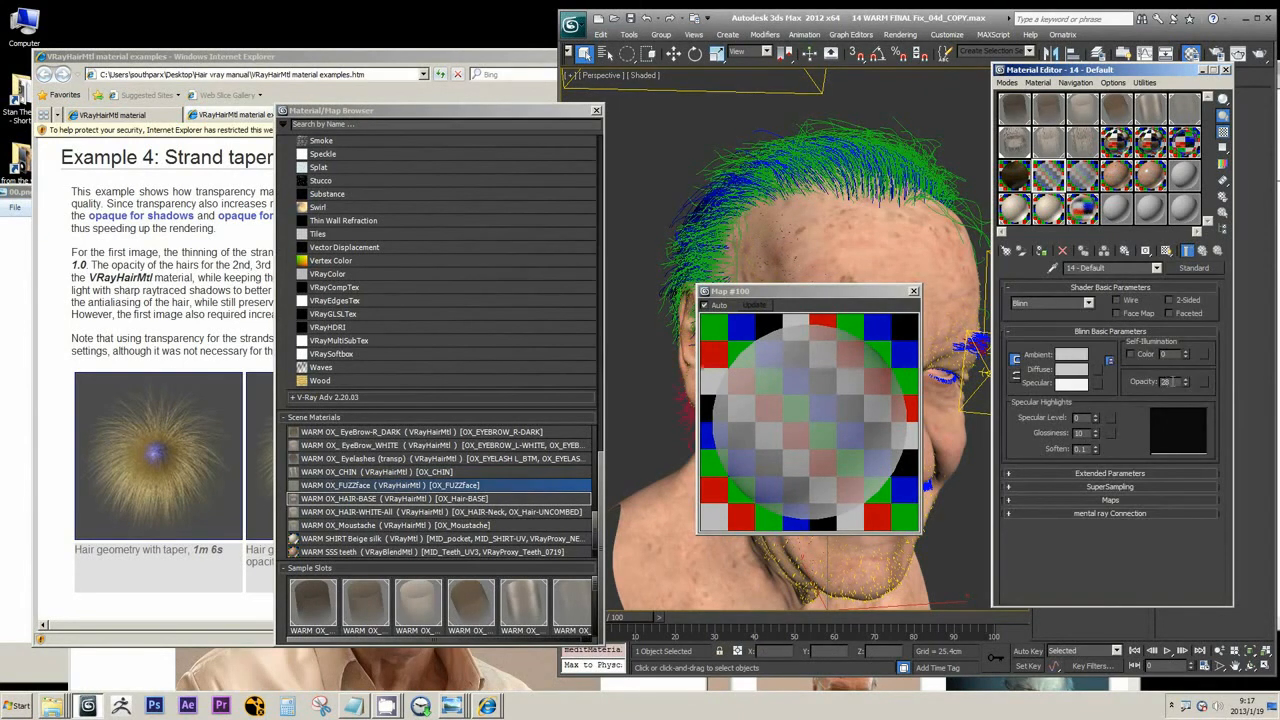
left_click(1083, 181)
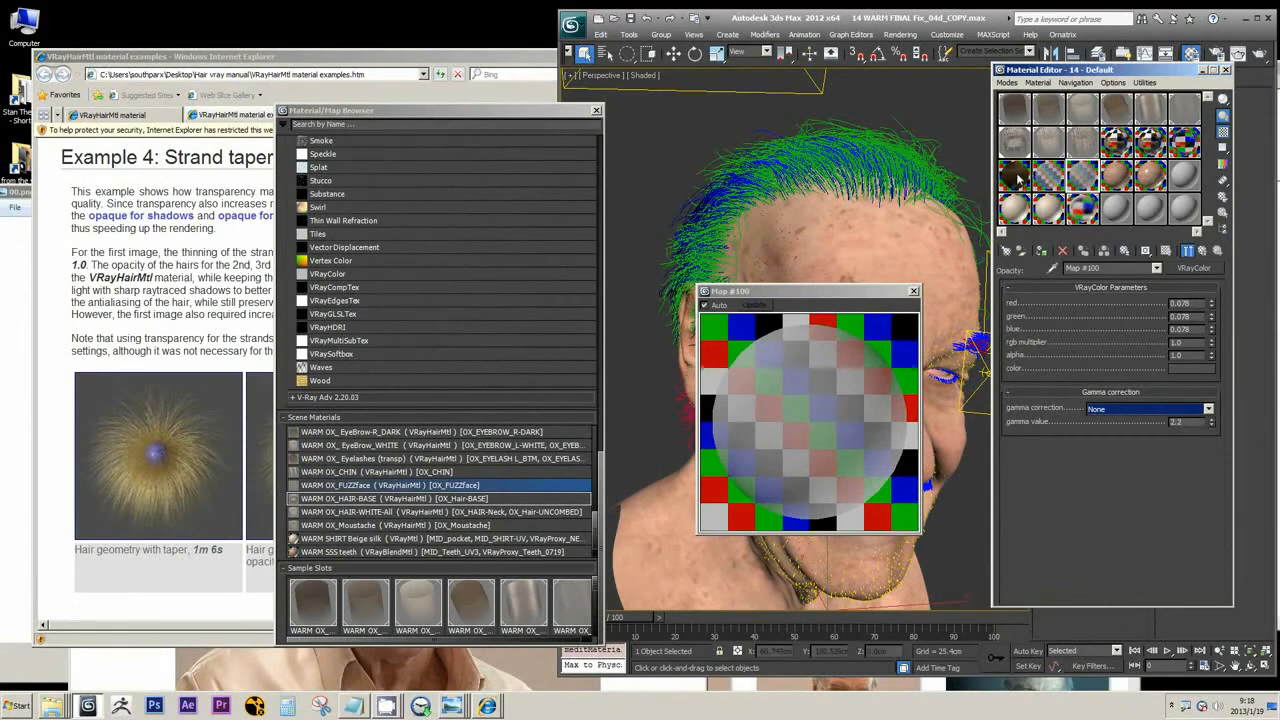
left_click(1087, 182)
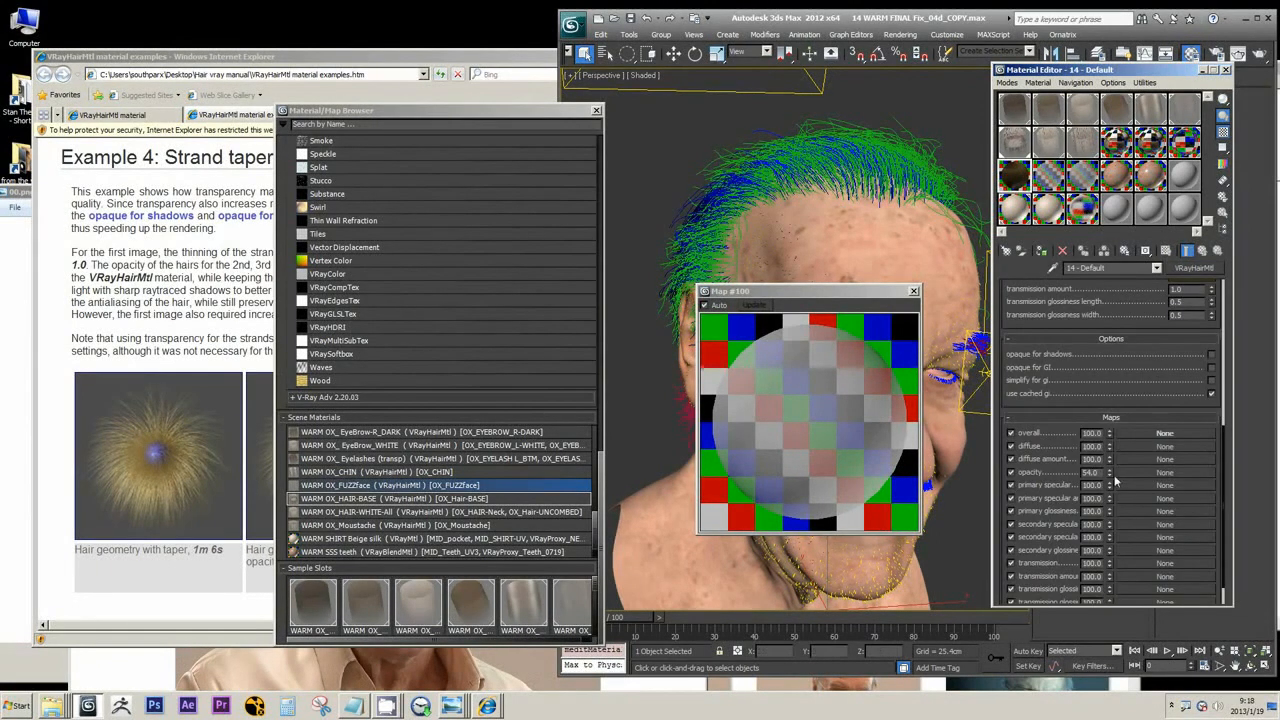
left_click_drag(1108, 472, 1108, 482)
left_click(913, 291)
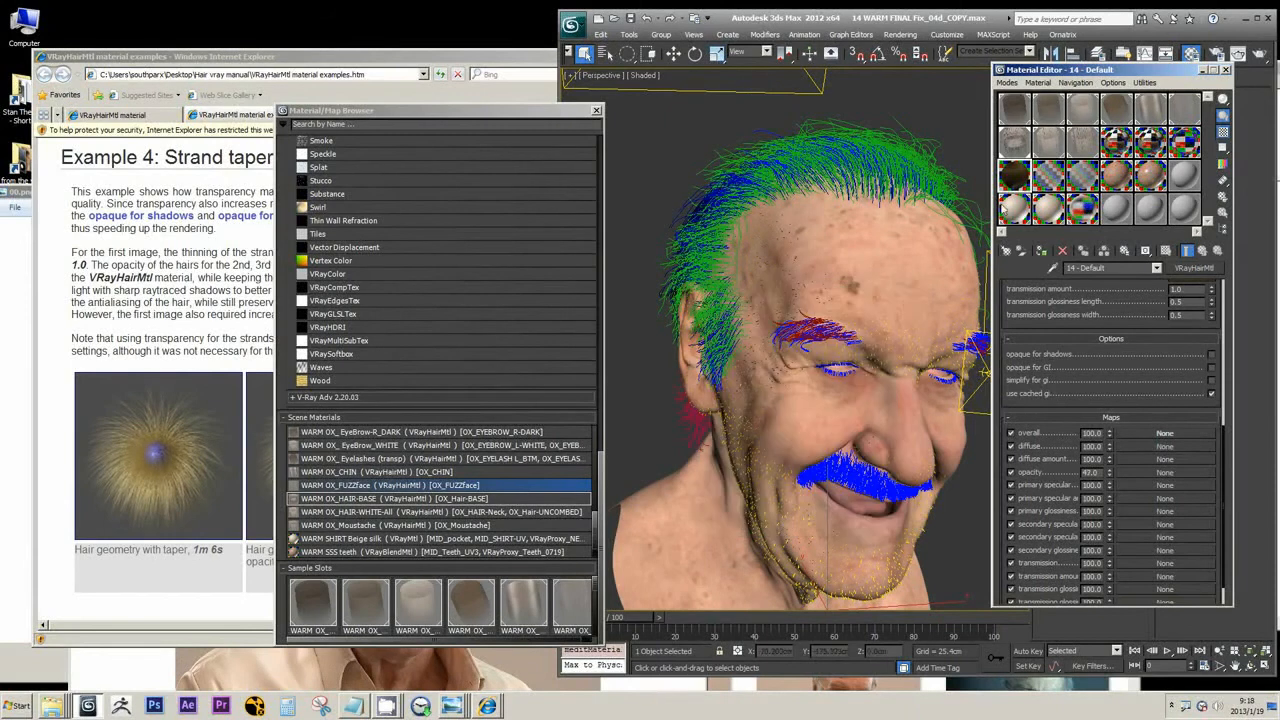
Step: Assign a VRayColor map to the VRayHairMtl's opacity and darken it to grey value 23 while previewing the sample
left_click(1132, 477)
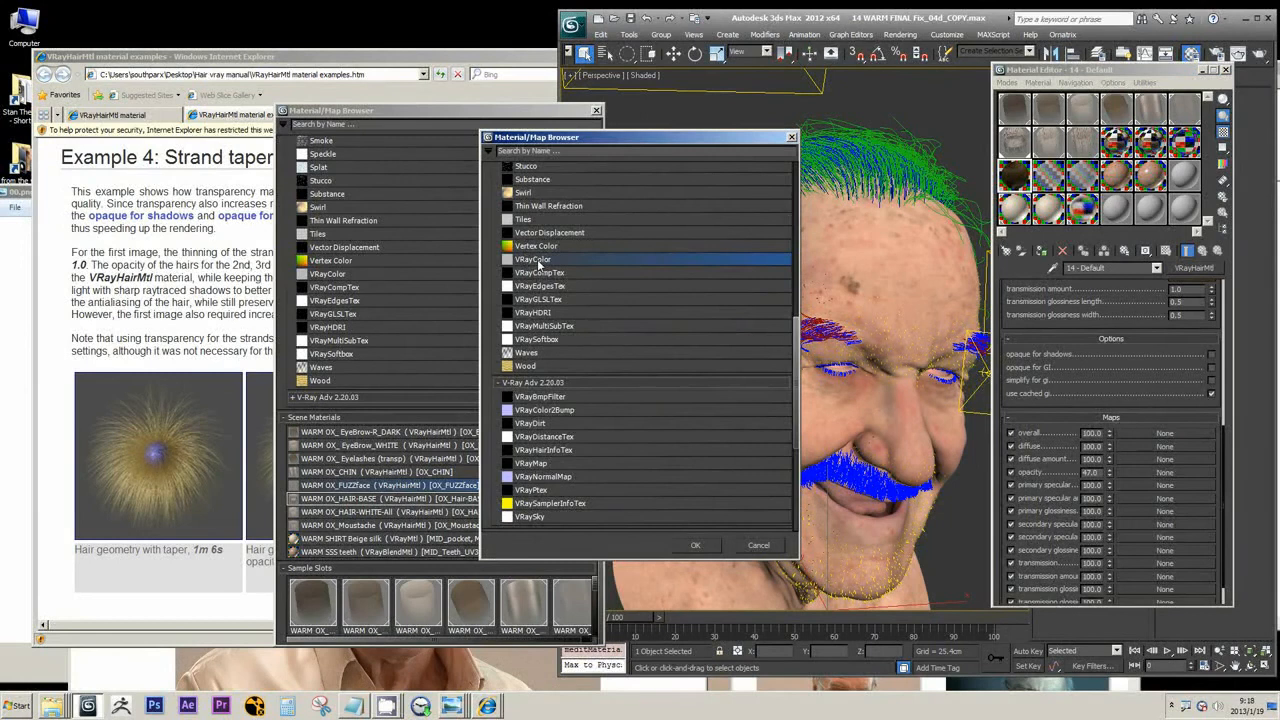
left_click(697, 546)
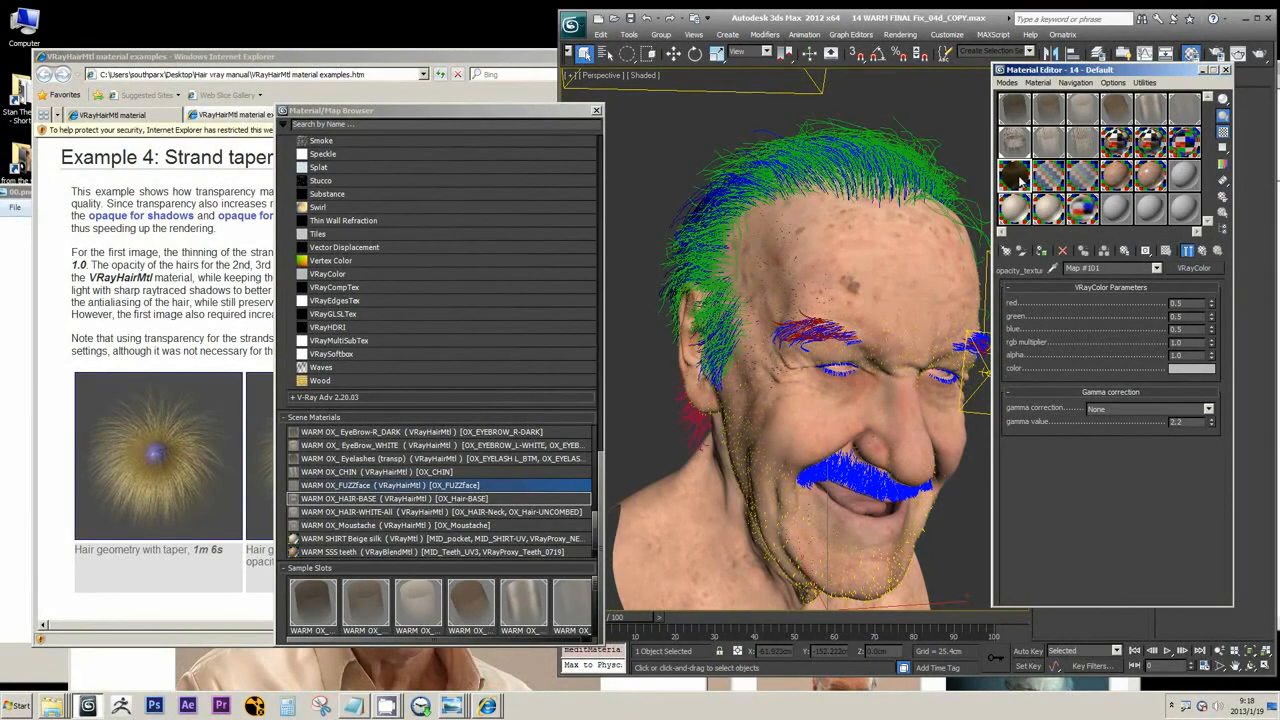
double_click(1016, 177)
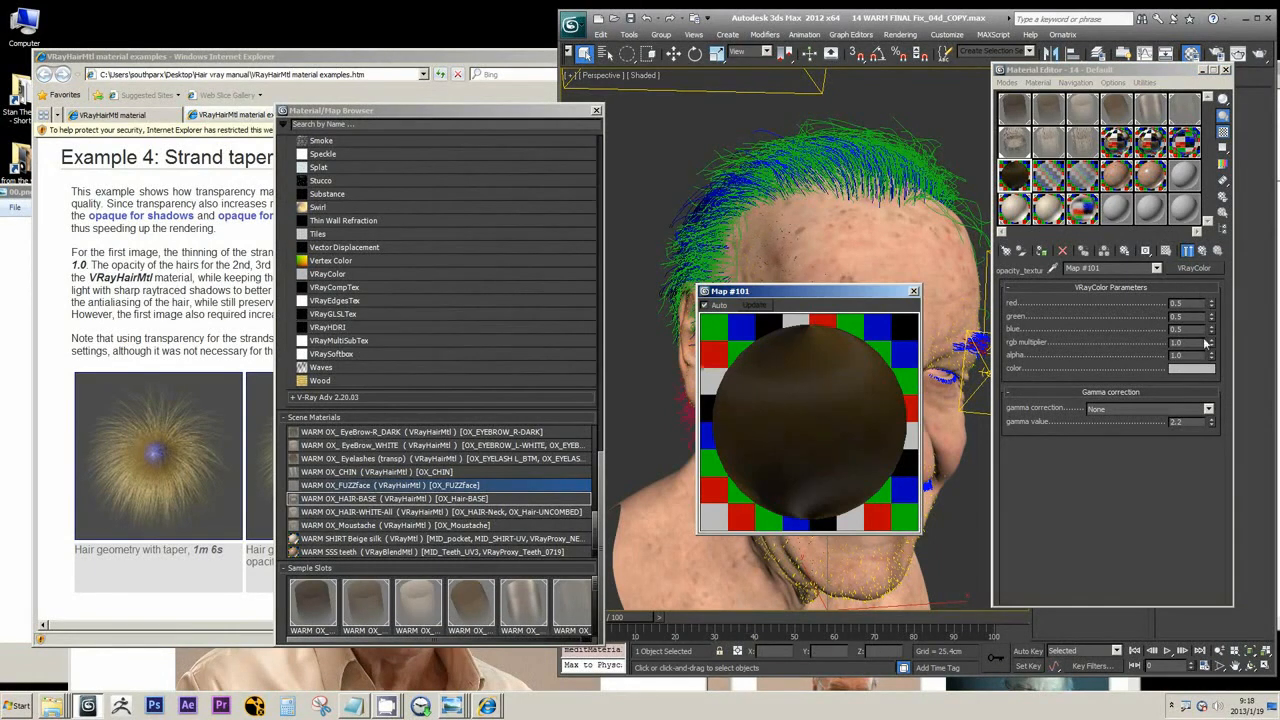
left_click(1174, 370)
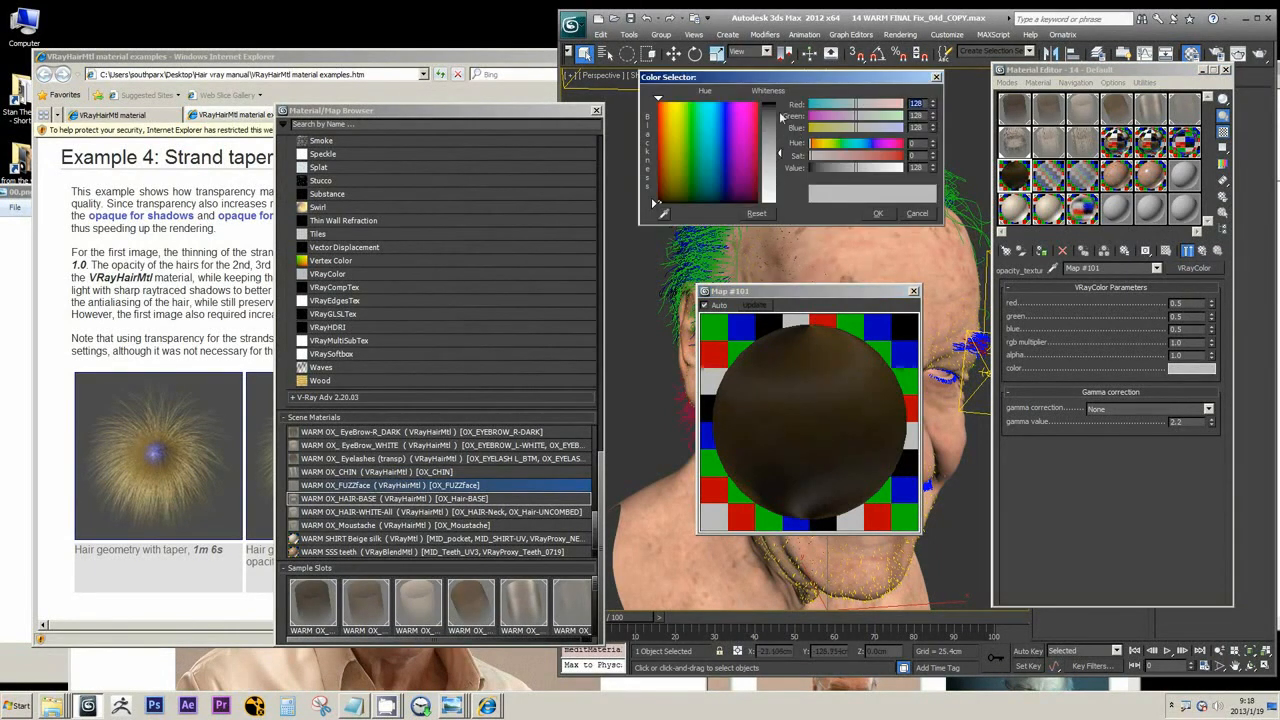
left_click_drag(783, 117, 780, 111)
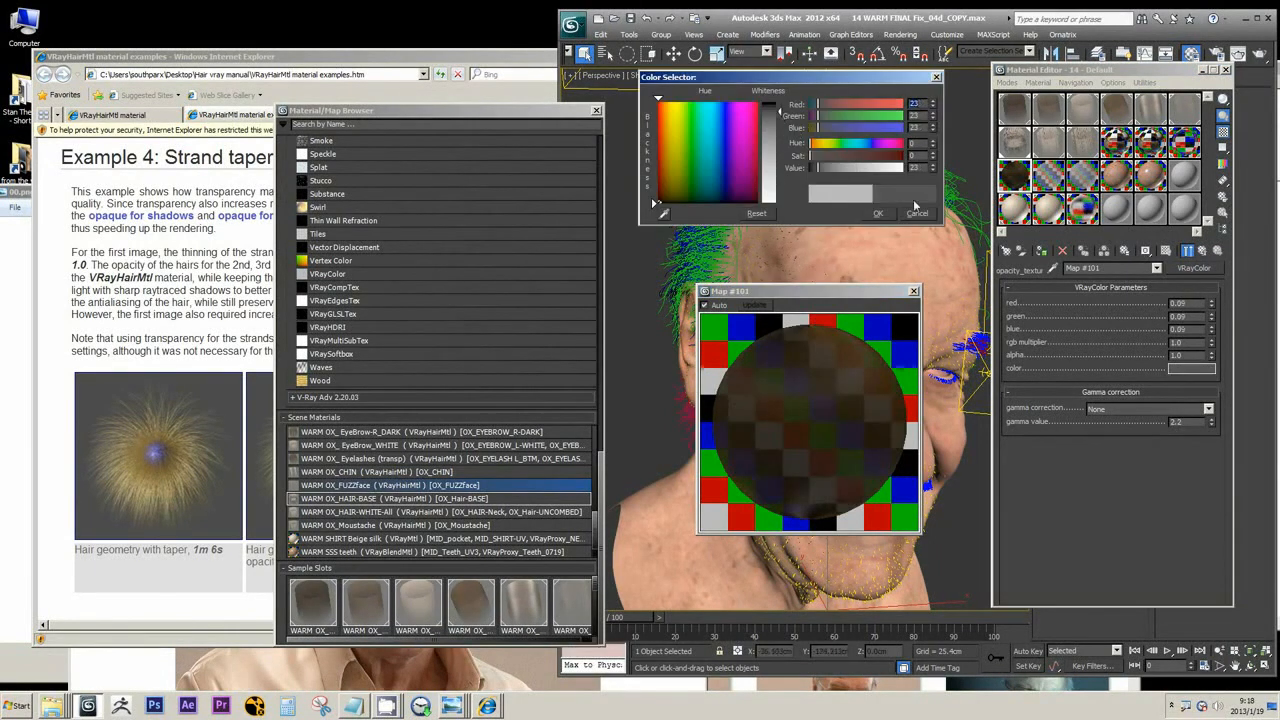
left_click(878, 213)
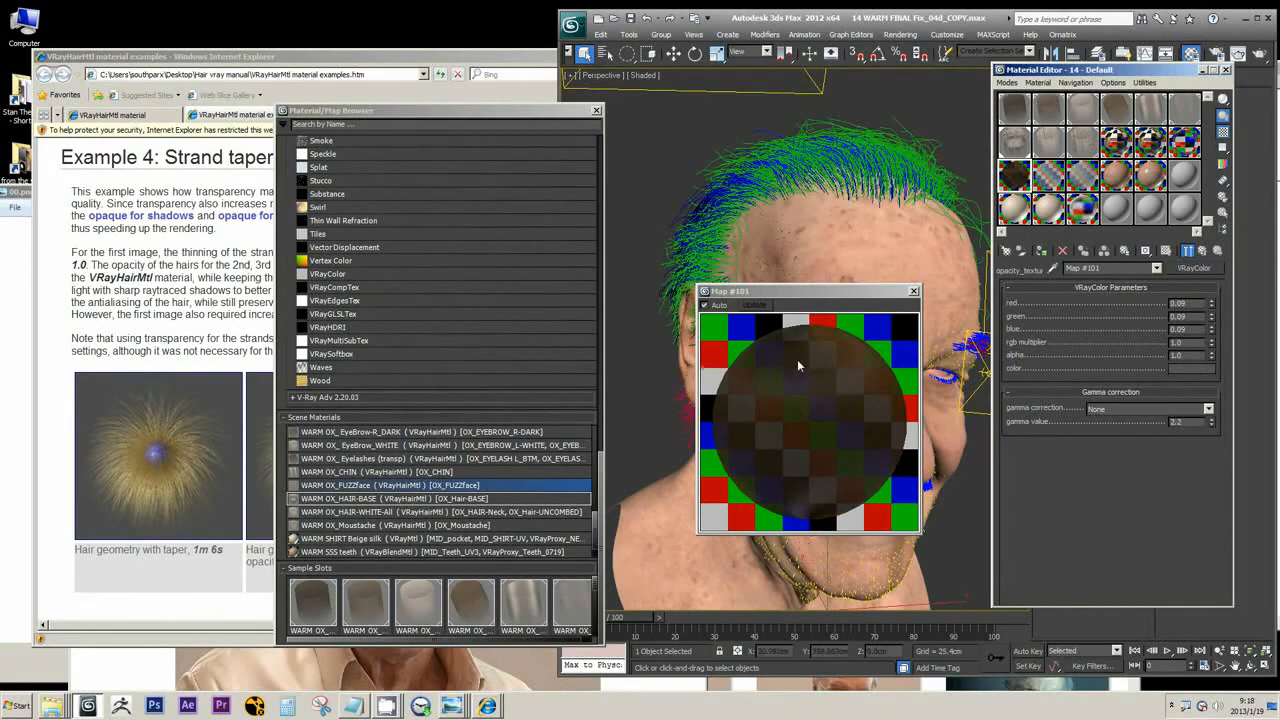
Step: Preview the WARM OX_FUZZface material over a checkered background, compare it with the VRayColor test and close both previews
left_click(1188, 120)
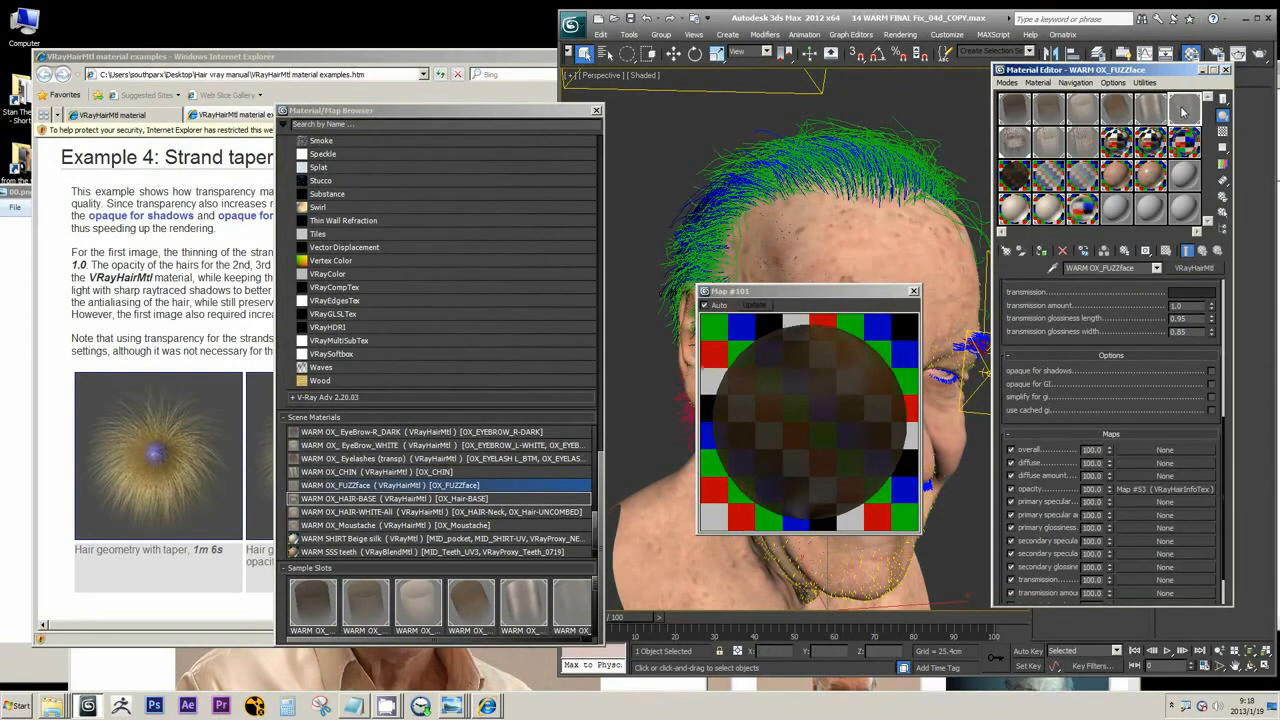
double_click(1183, 112)
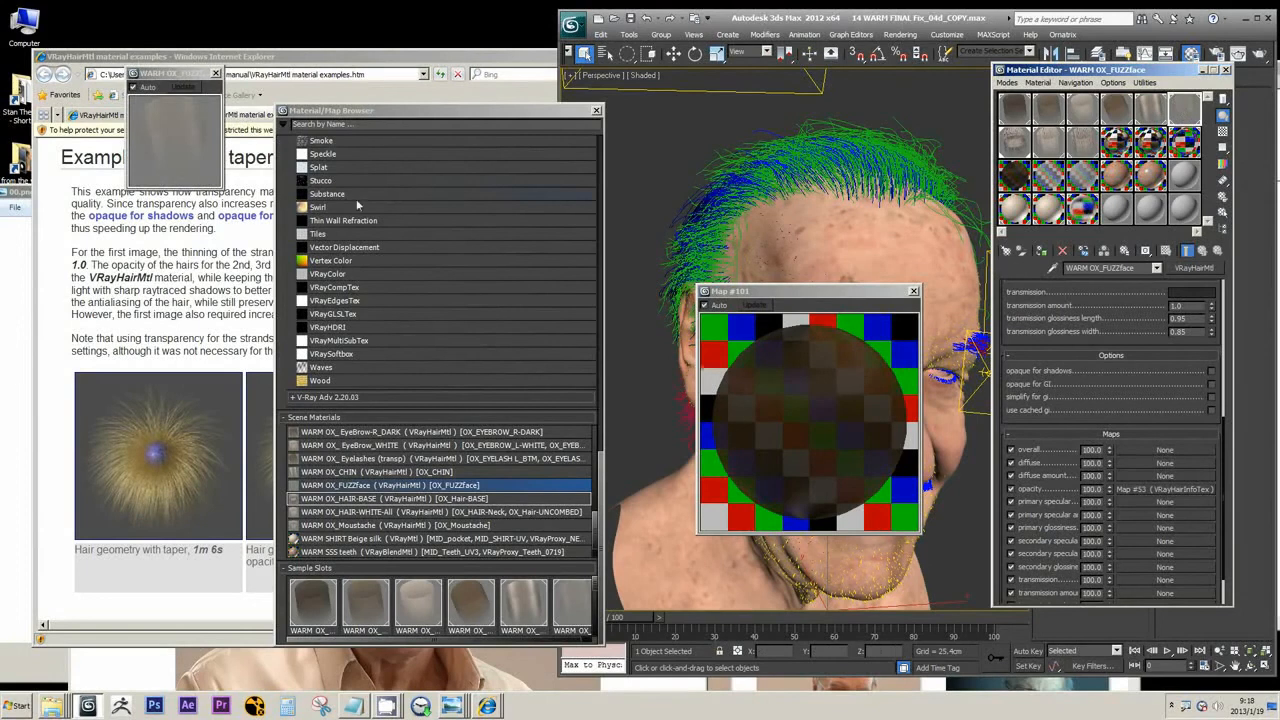
left_click_drag(187, 78, 737, 106)
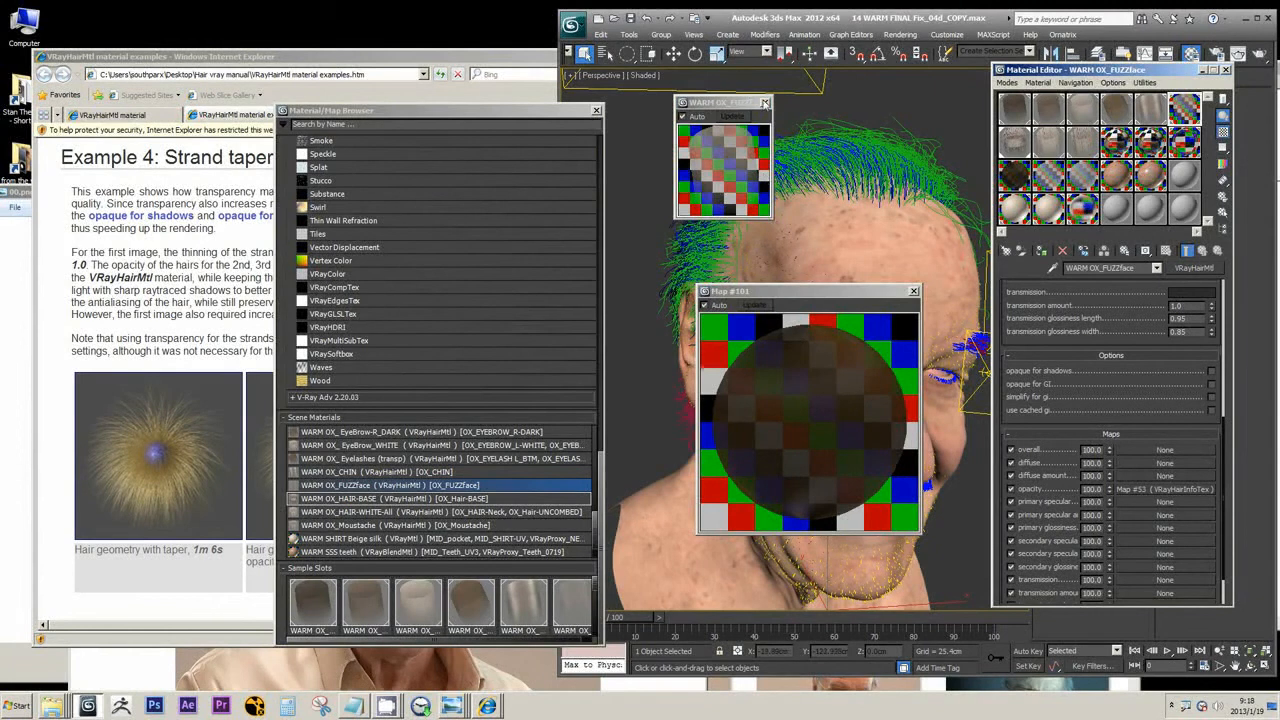
left_click(765, 102)
left_click(913, 291)
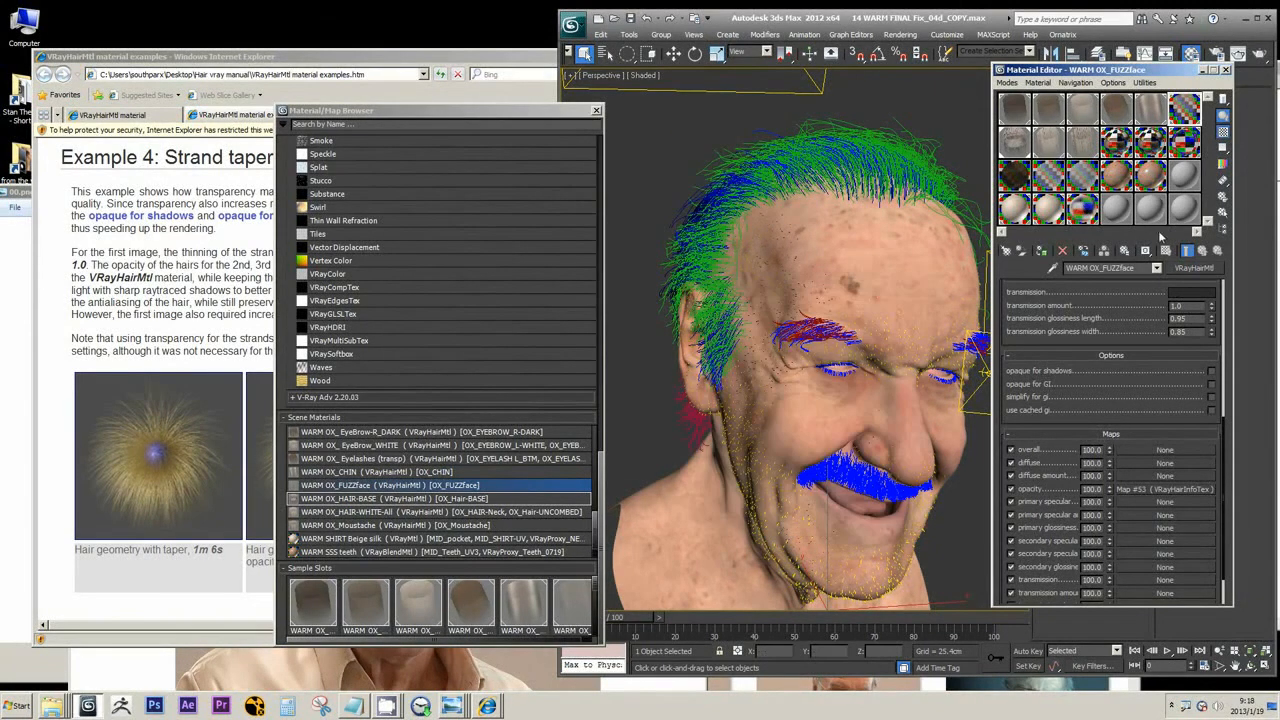
Step: Clear the VRayColor map from the 14 - Default VRayHairMtl's opacity map slot
left_click(1052, 188)
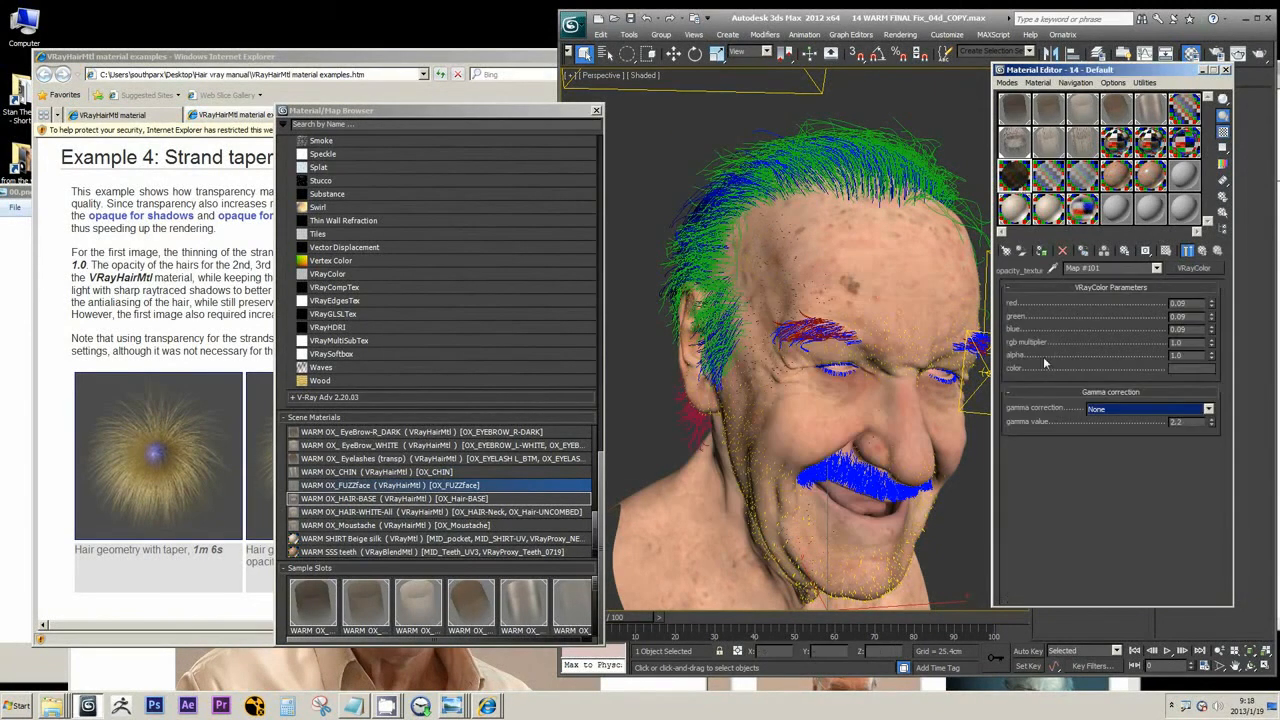
left_click(1219, 252)
right_click(1128, 477)
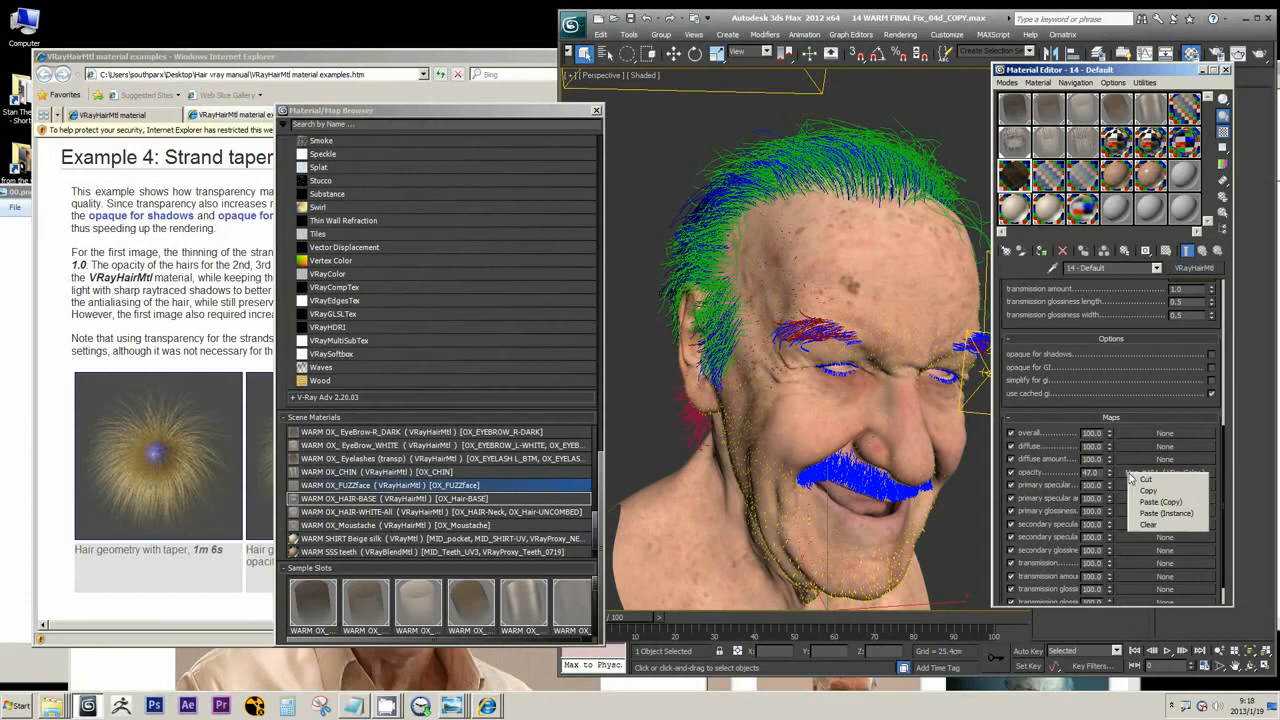
left_click(1149, 525)
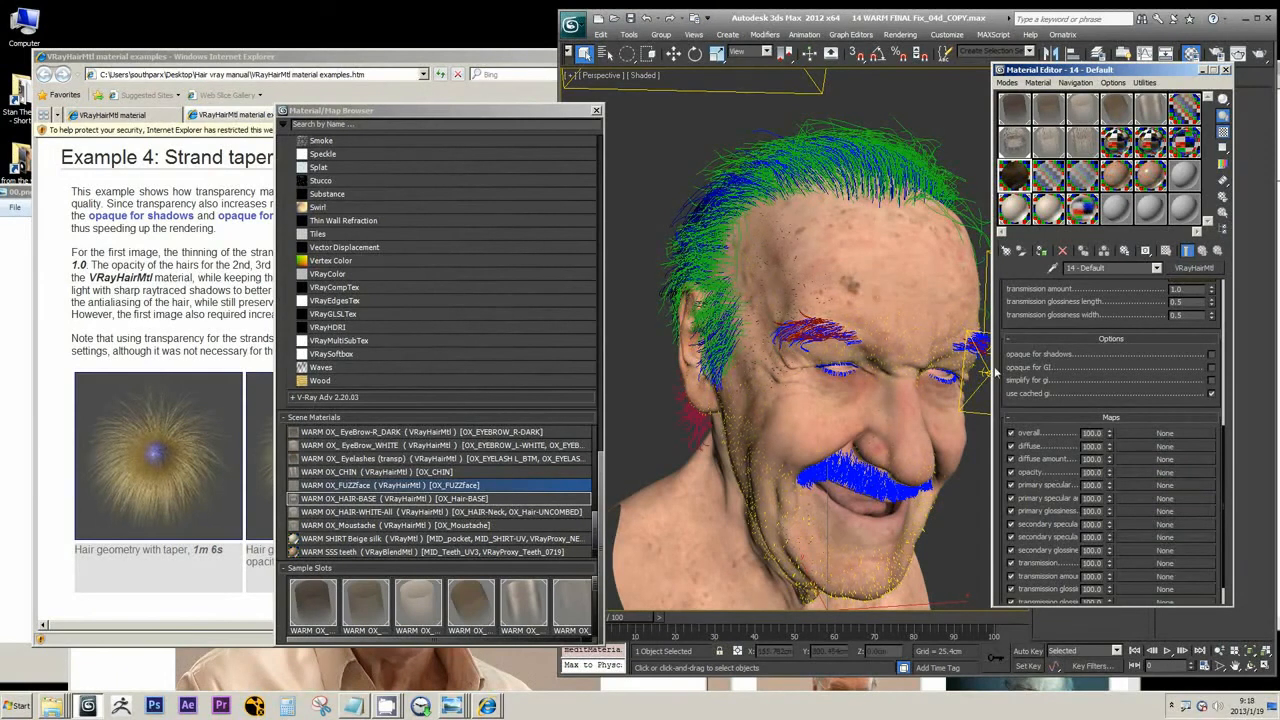
Step: Review the VRayHairMtl general parameters and the Example 4 strand taper versus transparency mapping images in Internet Explorer
scroll(1022, 488, "up", 5)
scroll(1022, 488, "up", 3)
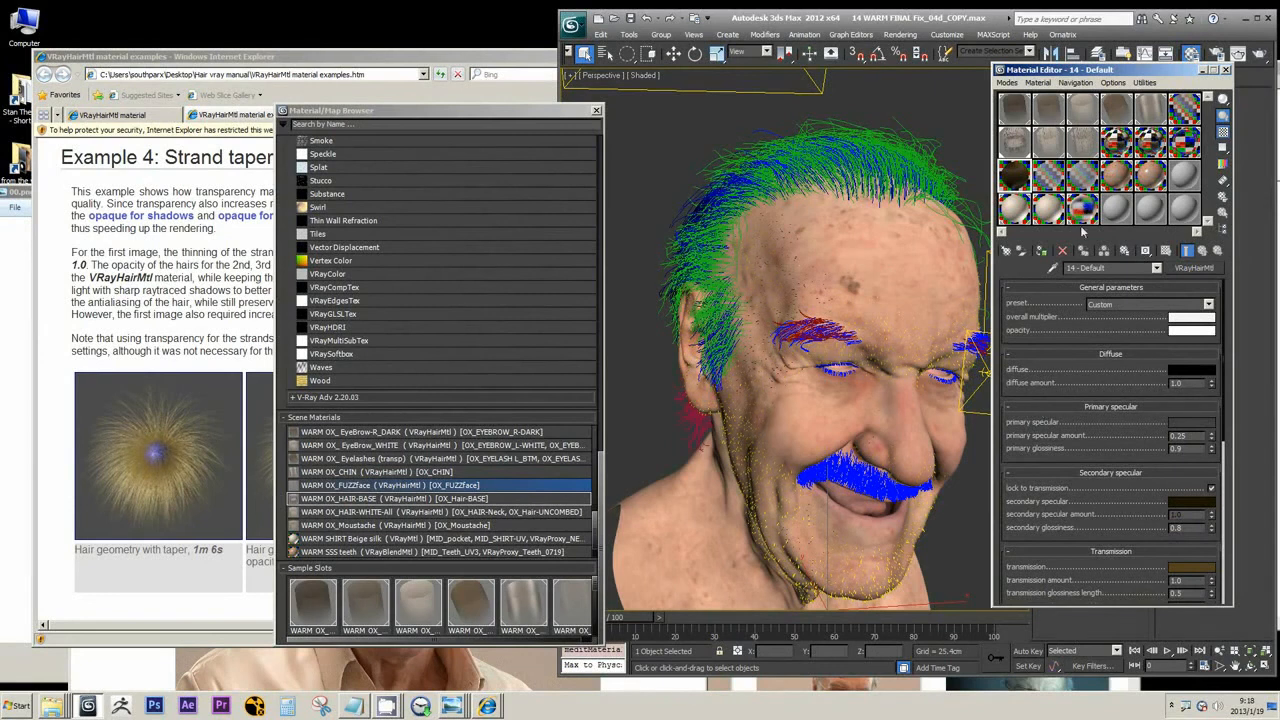
left_click(130, 524)
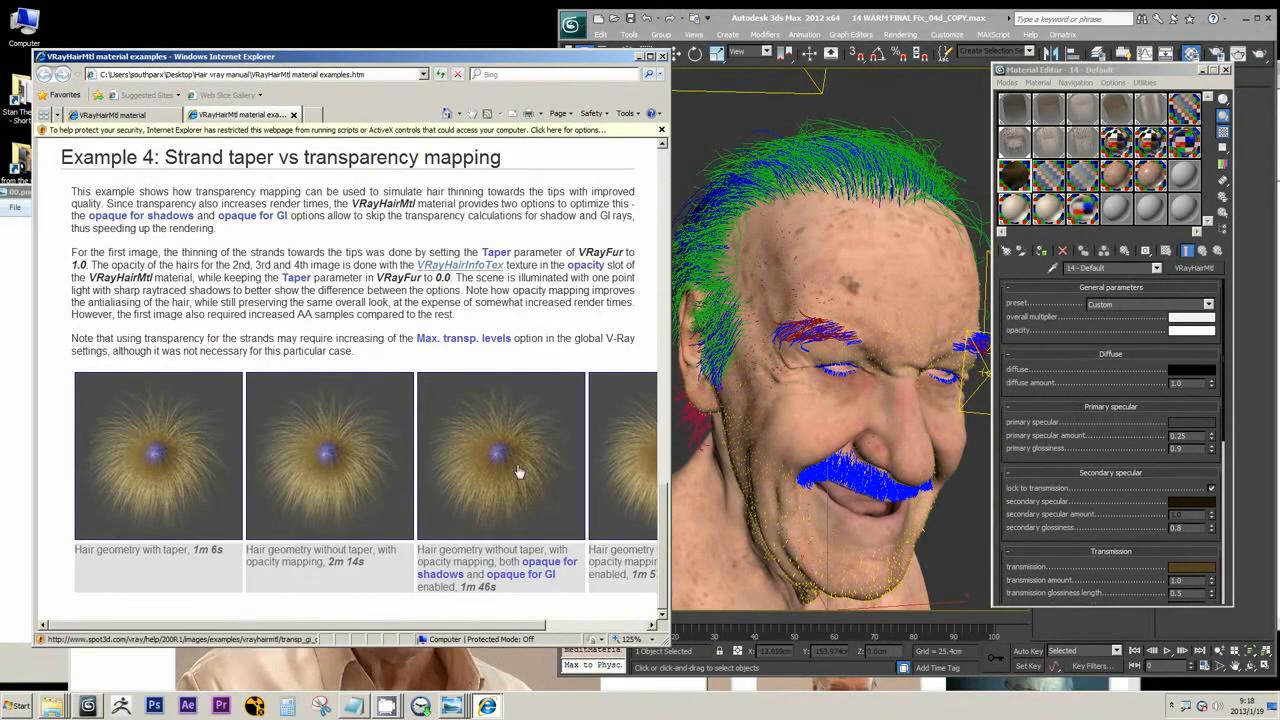
left_click_drag(502, 626, 588, 626)
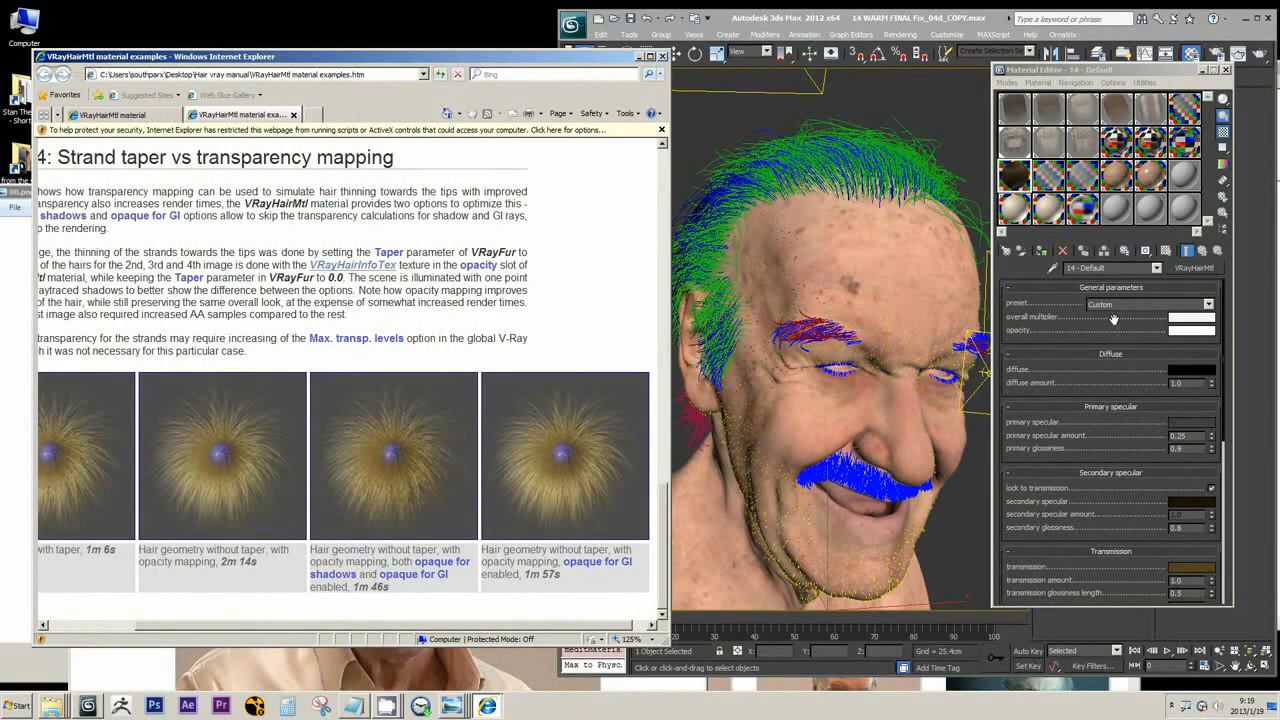
Step: Back in 3ds Max, assign a VRayHairInfoTex map to the 14 - Default VRayHairMtl's opacity
left_click(1006, 320)
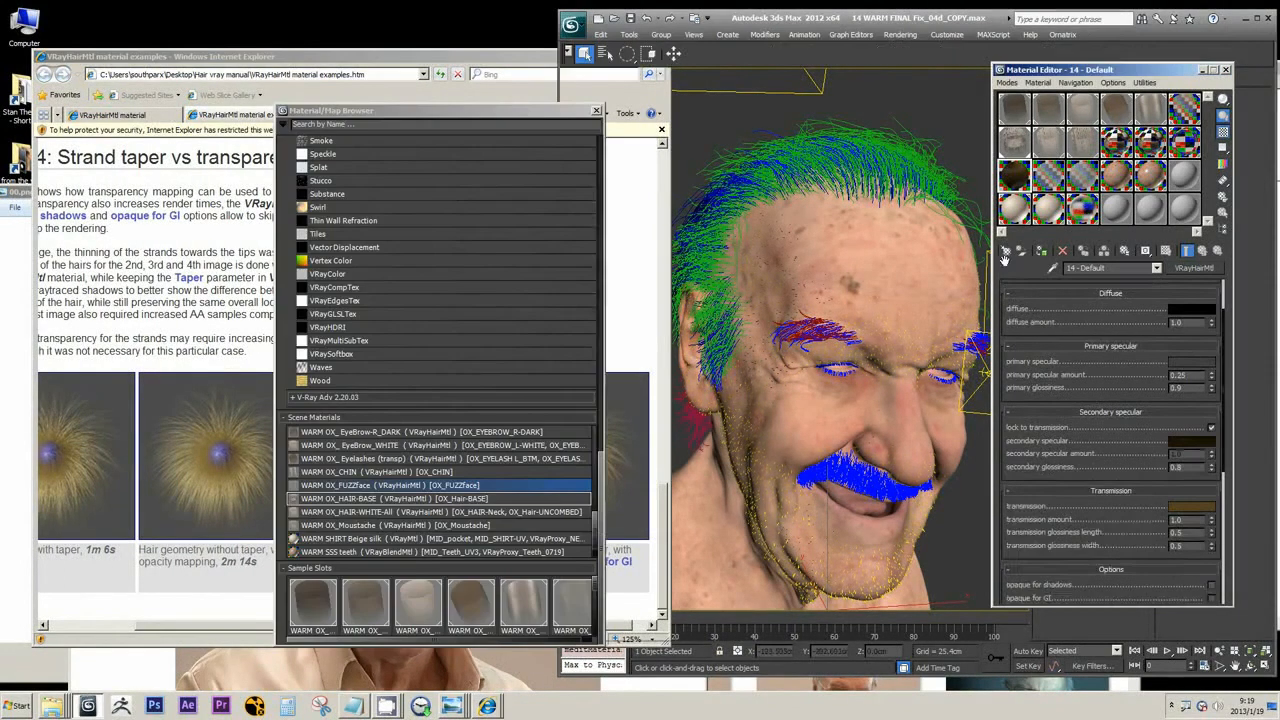
scroll(1012, 310, "down", 5)
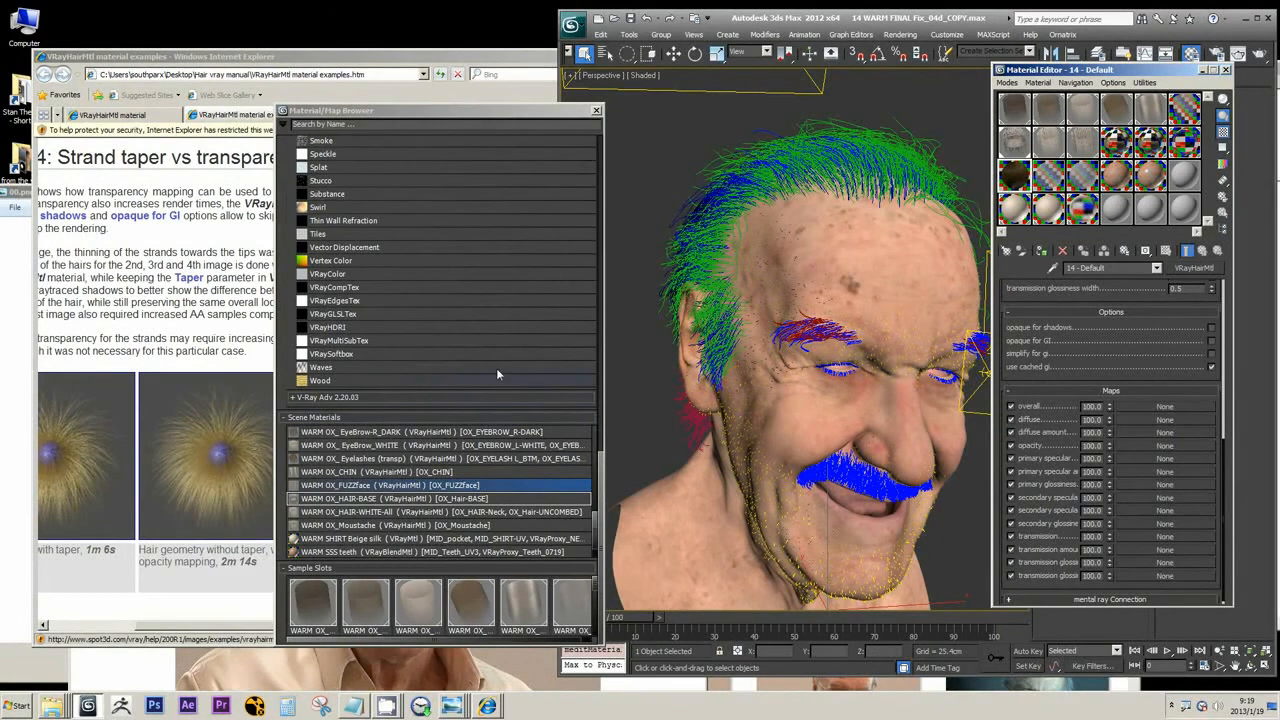
left_click(1130, 446)
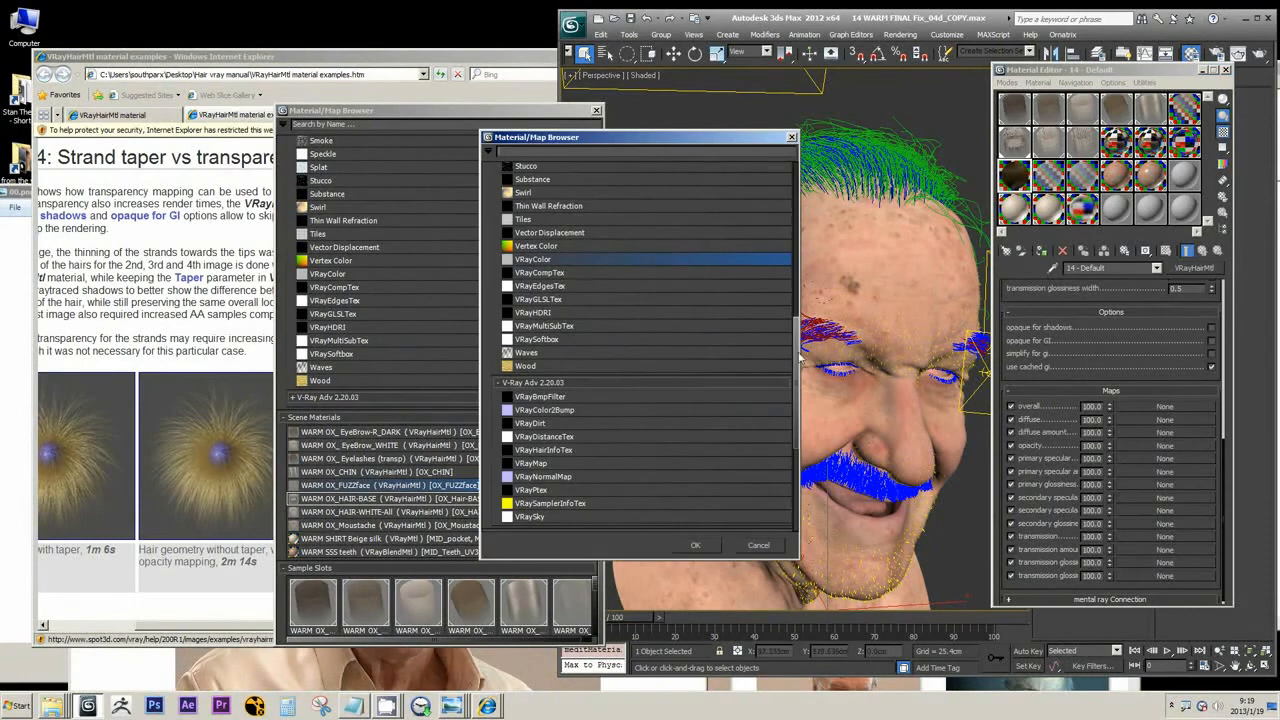
mouse_move(798, 365)
left_mouse_down()
mouse_move(796, 400)
mouse_move(795, 385)
left_mouse_up()
left_click(535, 389)
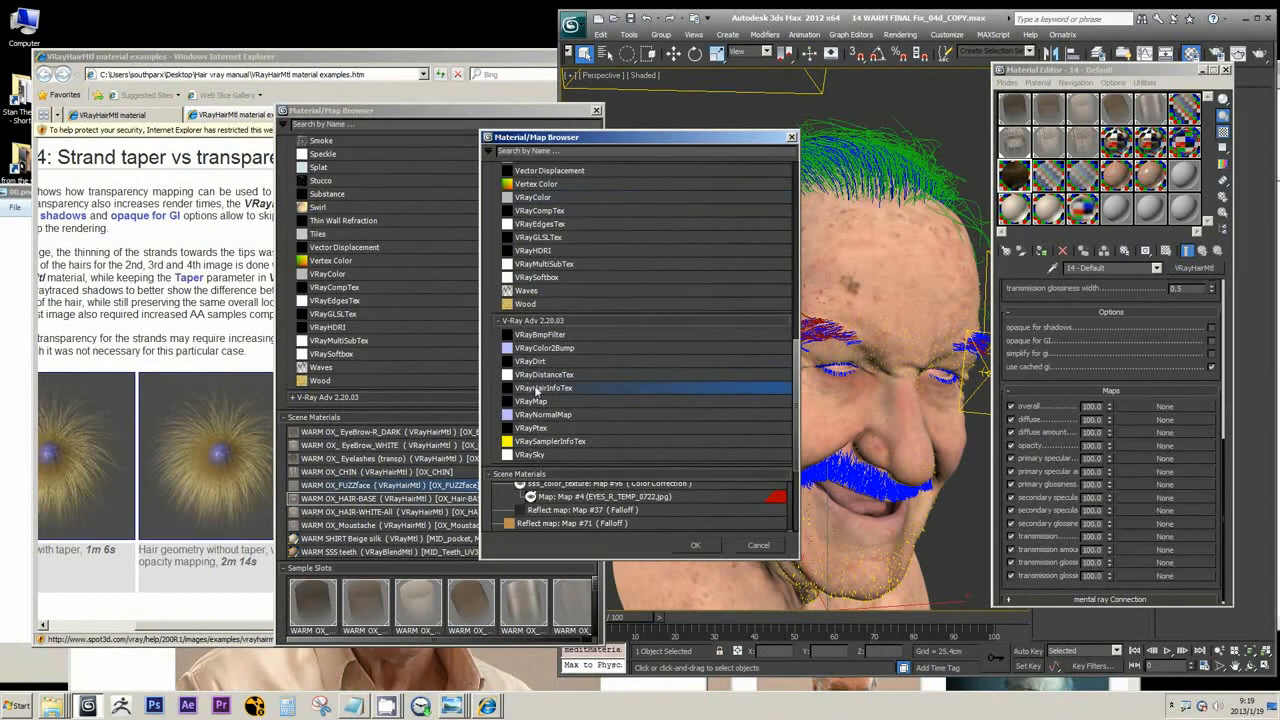
left_click(697, 546)
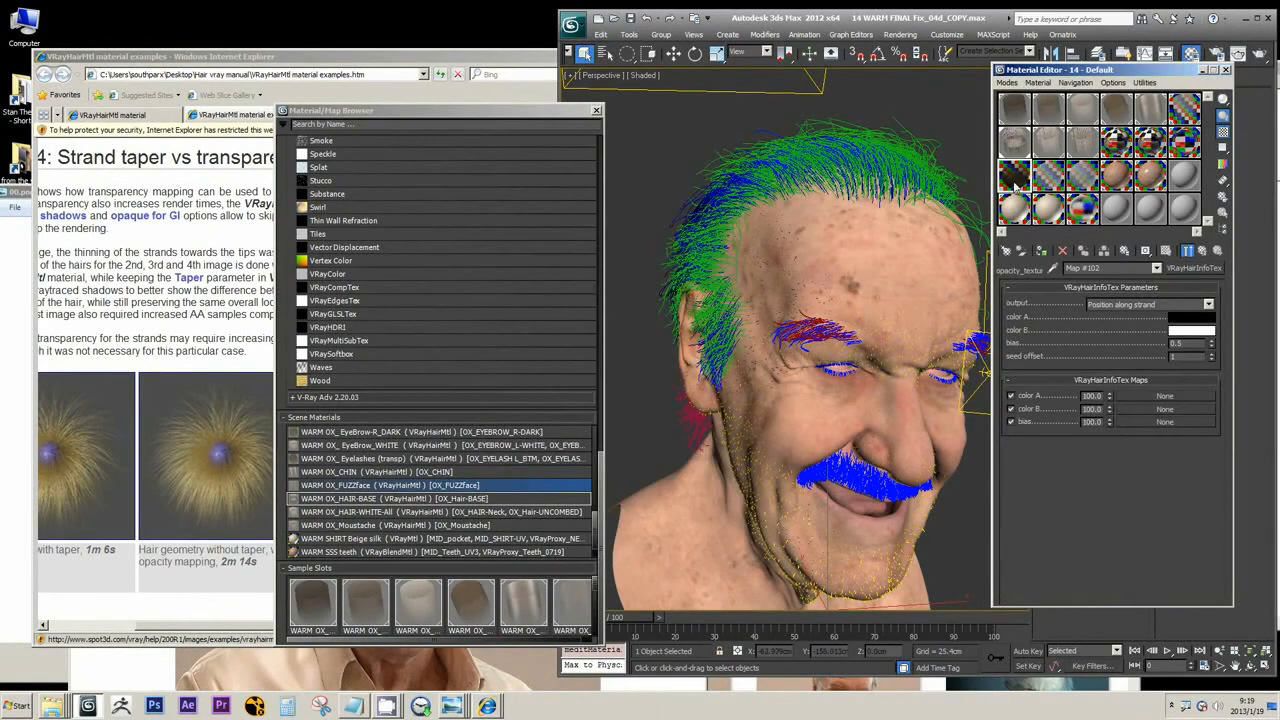
Step: Magnify the VRayHairInfoTex sample and change its preview shape to a cylinder
double_click(1016, 180)
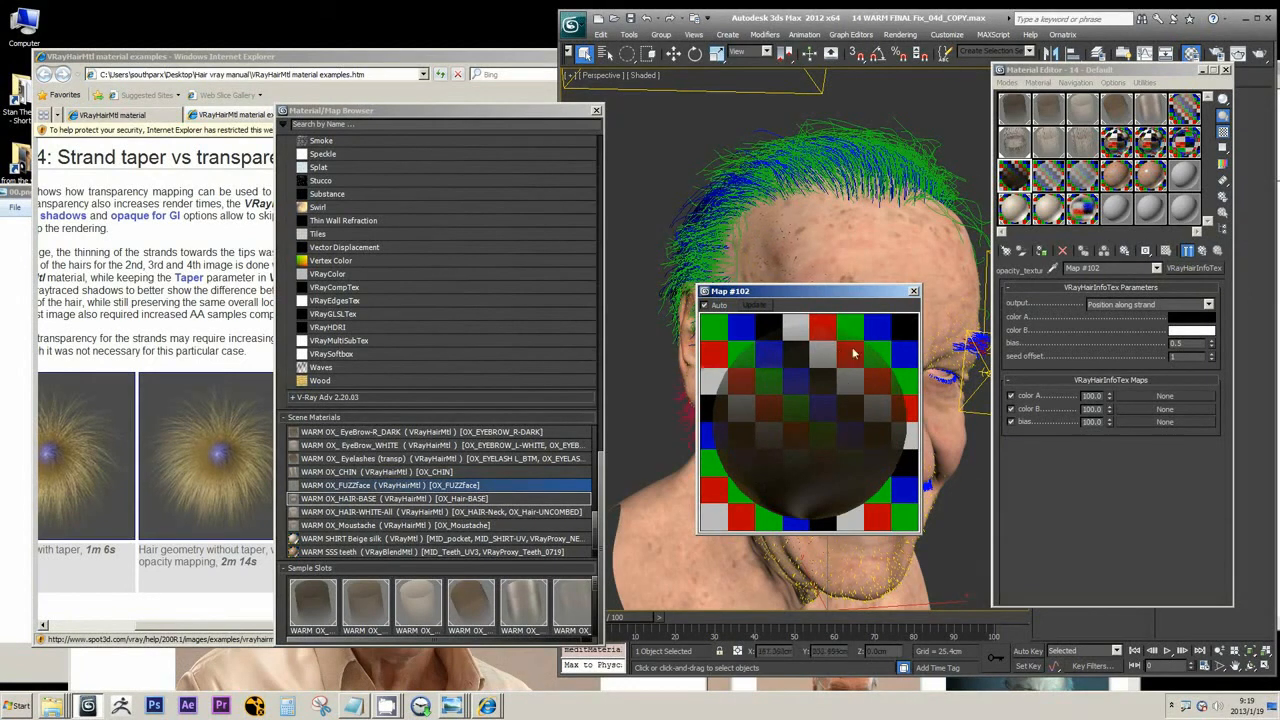
left_click(1222, 100)
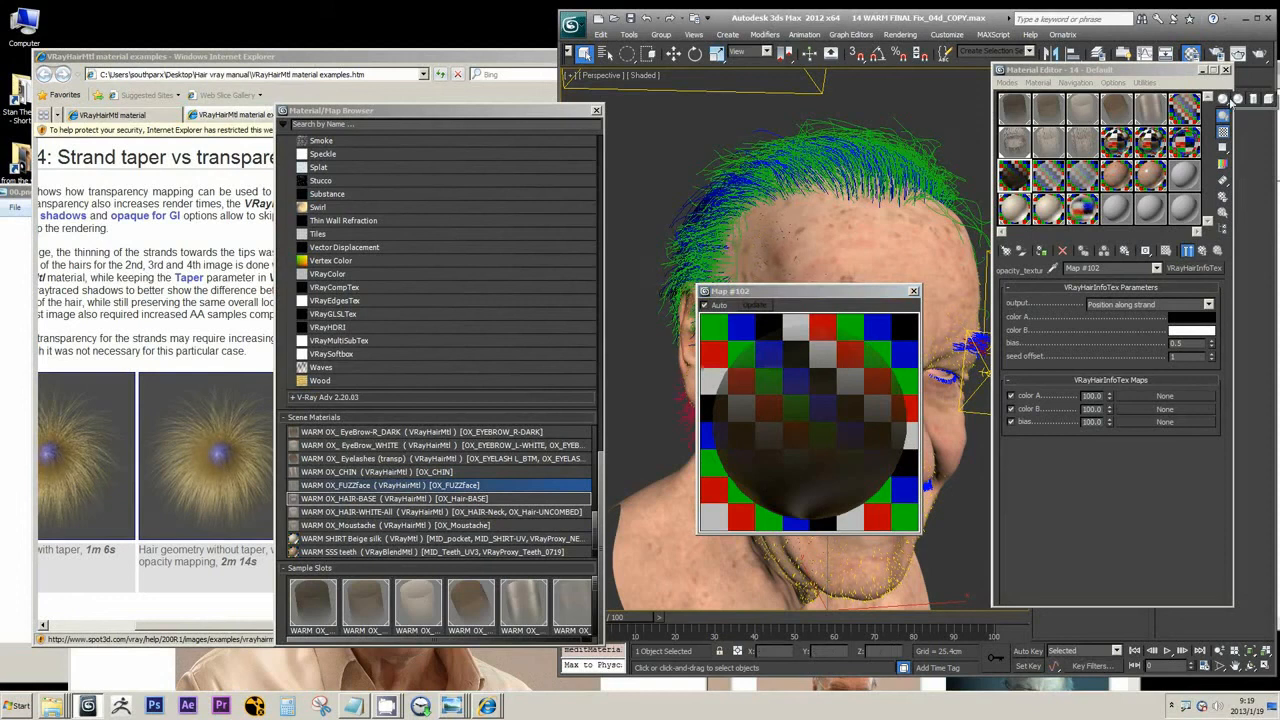
left_click(1254, 100)
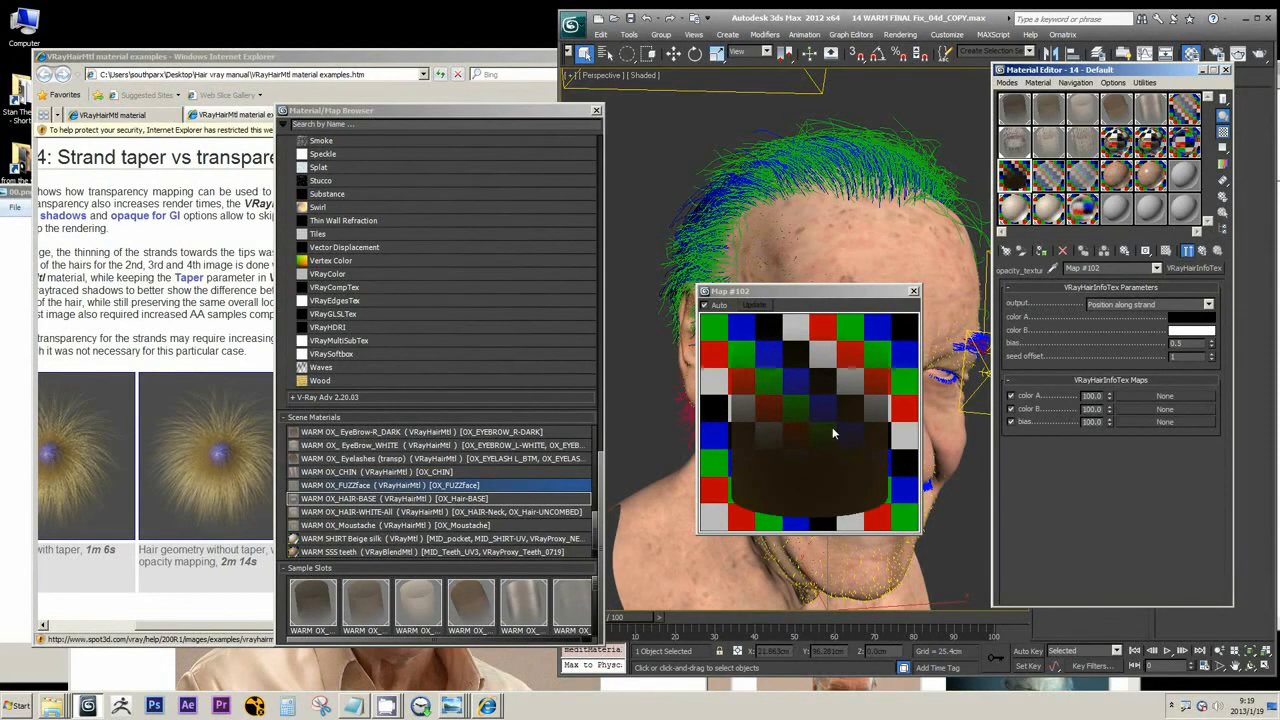
Step: Magnify the WARM OX_EyeBrow-L_DARK sample for comparison, and swap color A and color B in 14 - Default's VRayHairInfoTex opacity map
left_click(1018, 116)
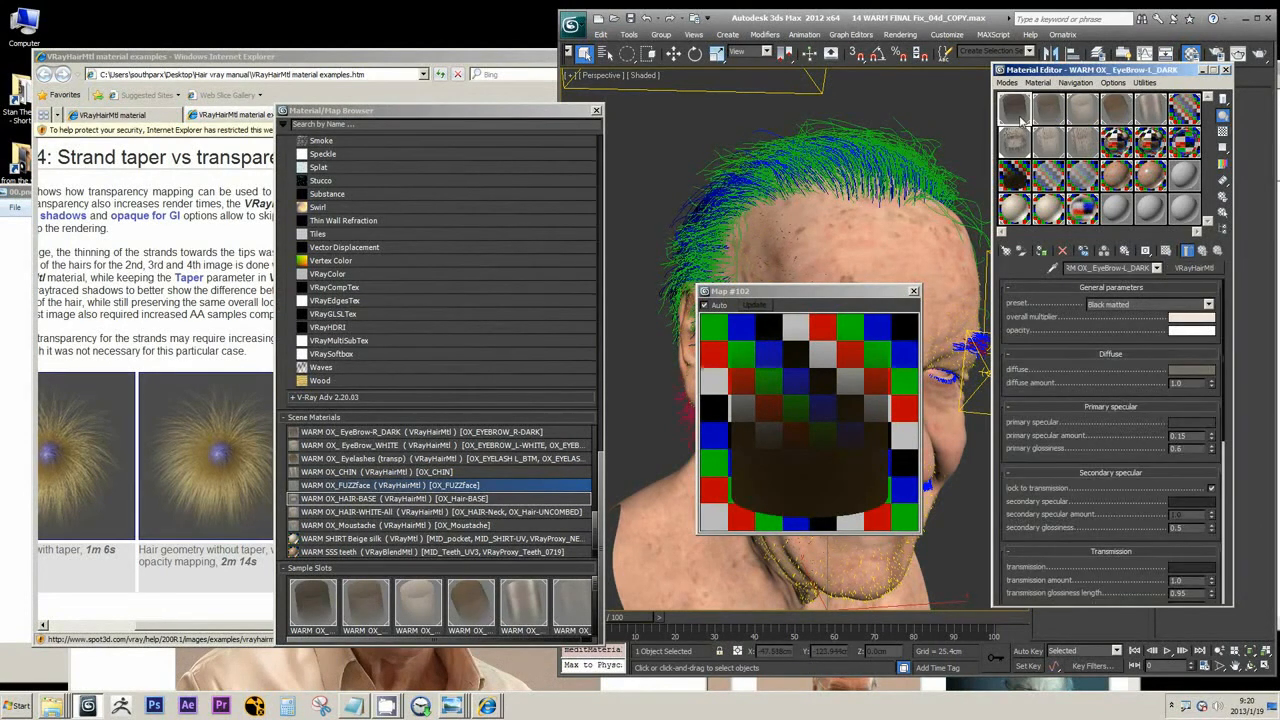
double_click(1018, 116)
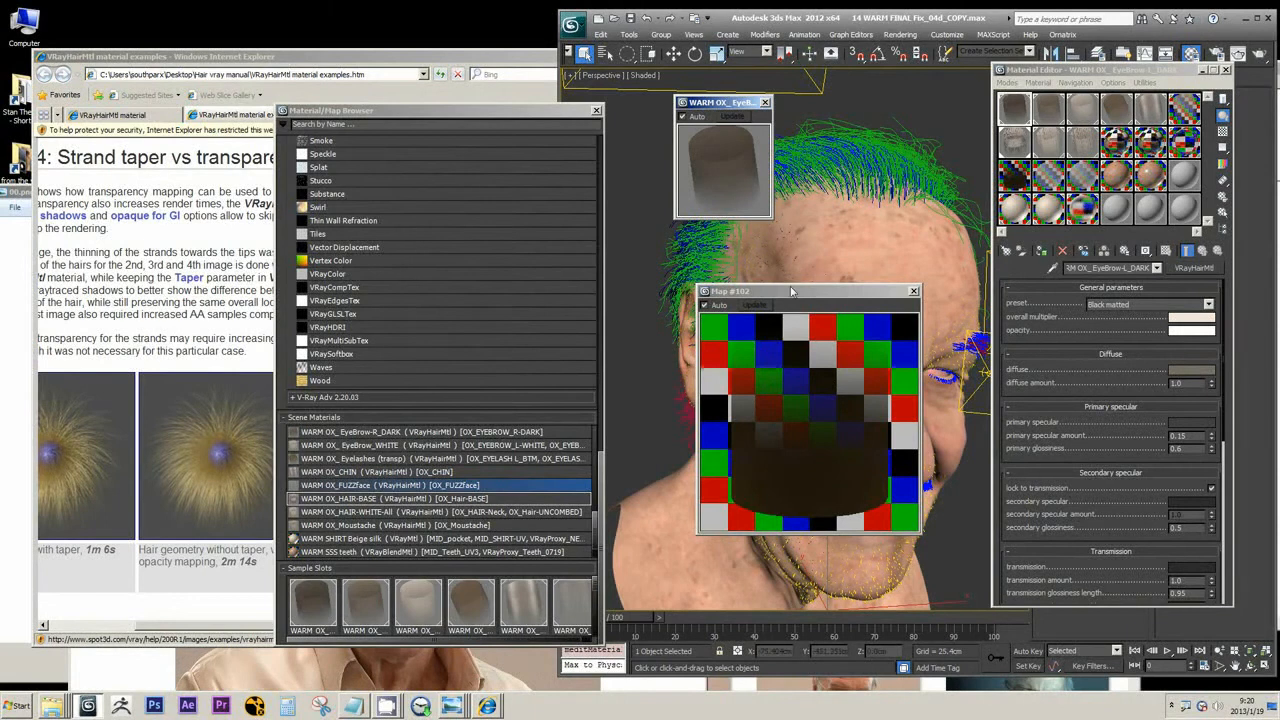
left_click(1015, 176)
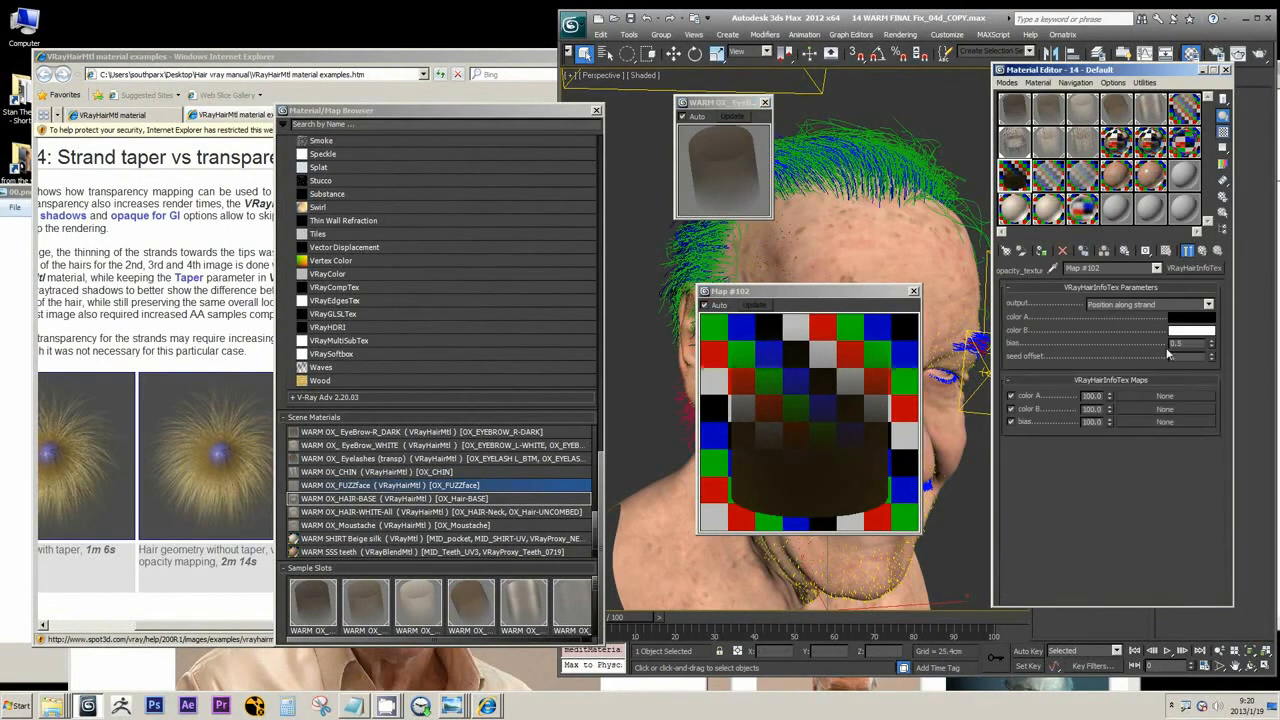
left_click_drag(1200, 331, 1206, 317)
left_click(1105, 341)
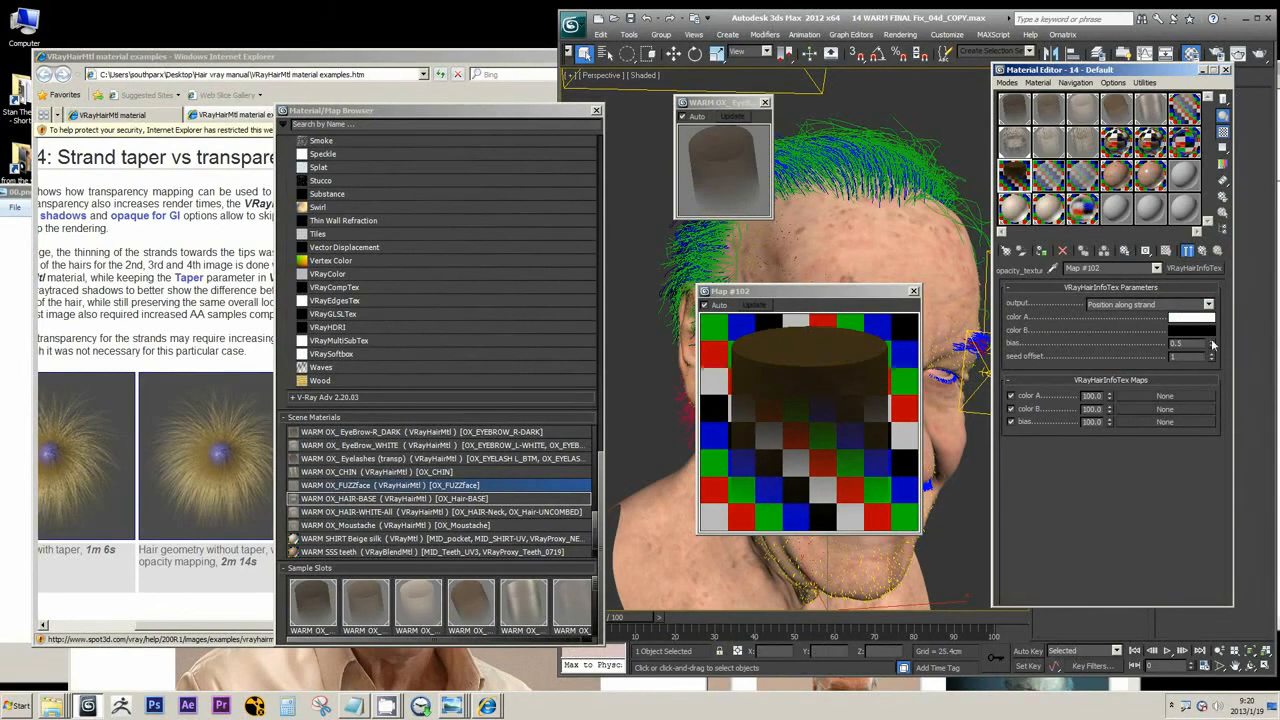
Step: Try the VRayHairInfoTex bias at 1.0 and 0.0, and raise it in 0.1 increments to 0.5
left_click_drag(1213, 342, 1214, 329)
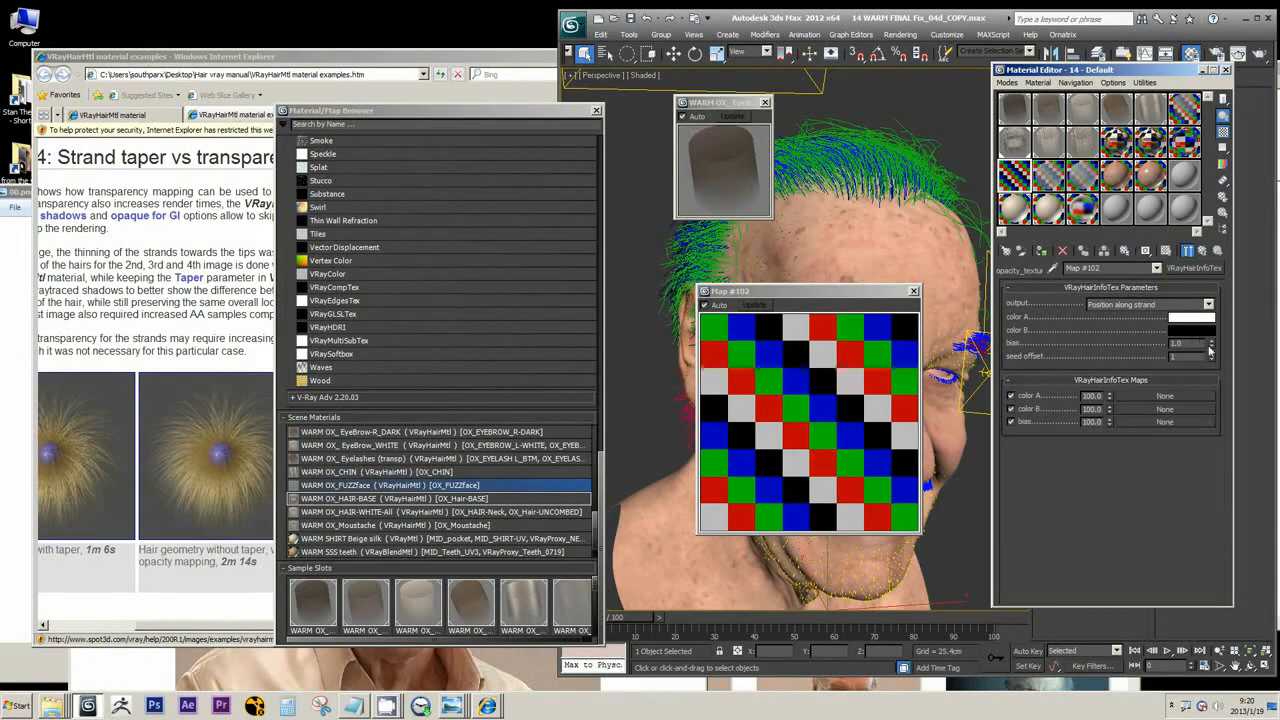
right_click(1213, 348)
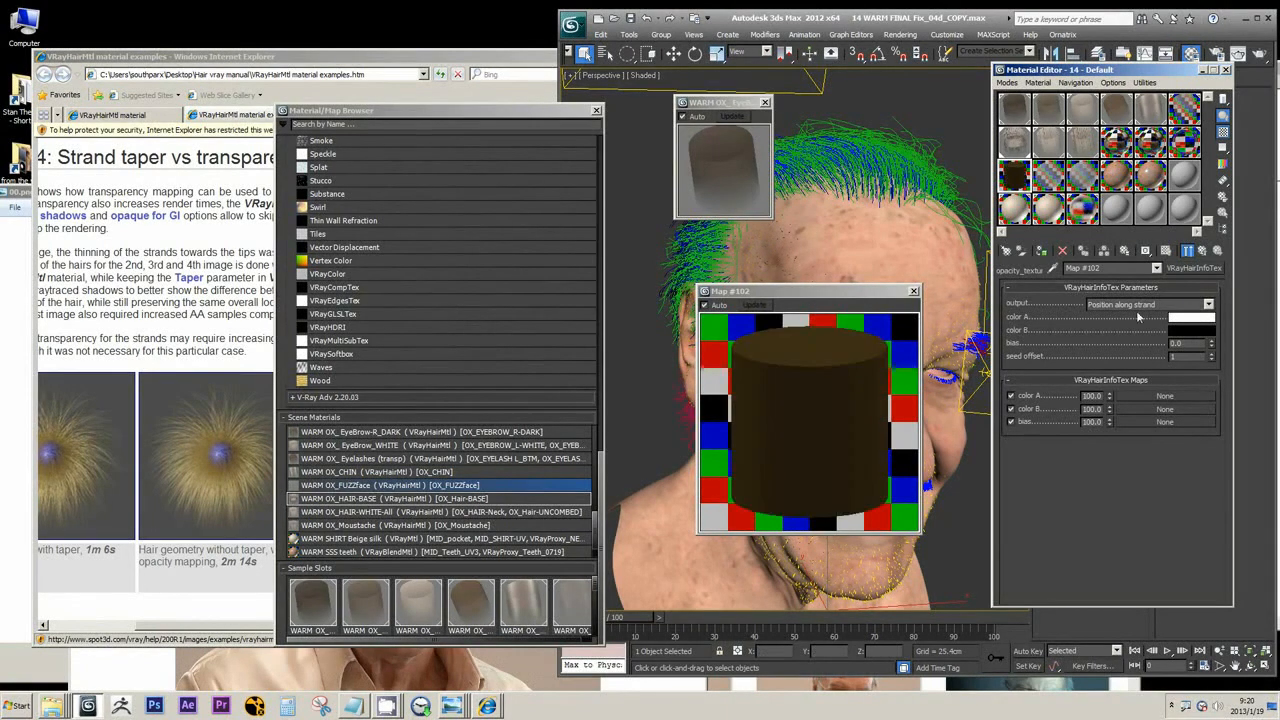
left_click(1213, 344)
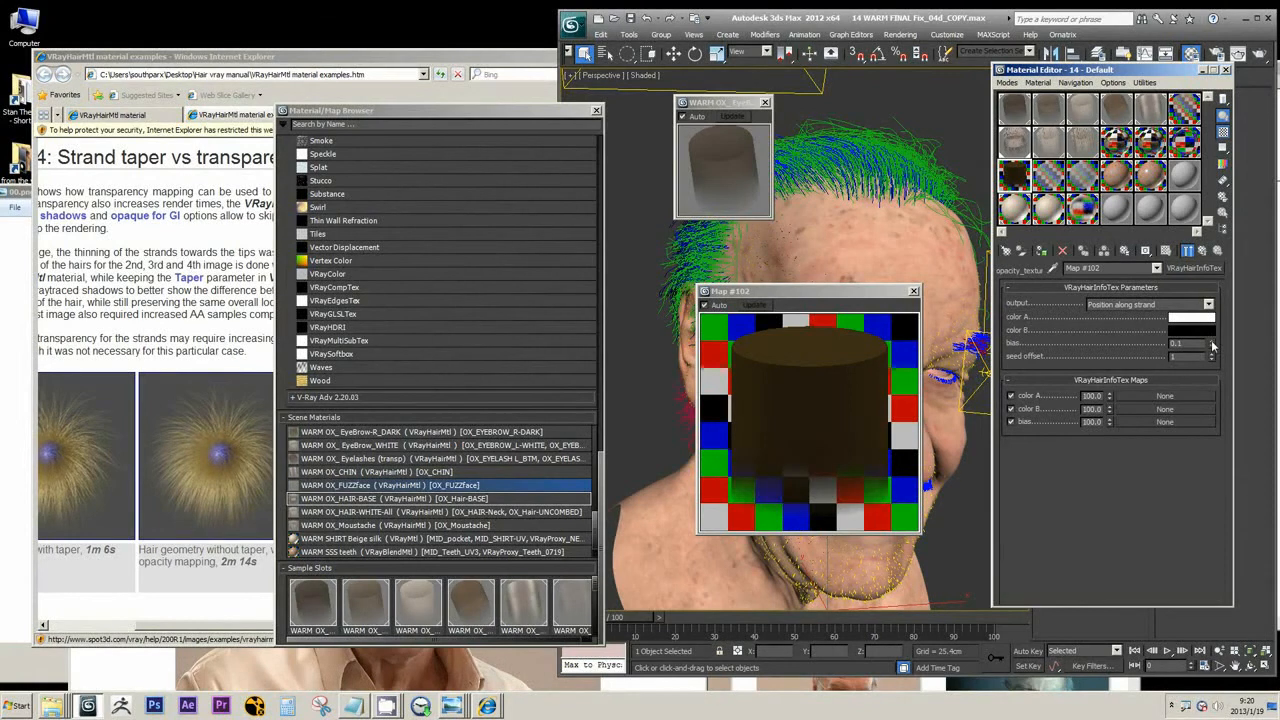
left_click(1213, 344)
left_click(1213, 344)
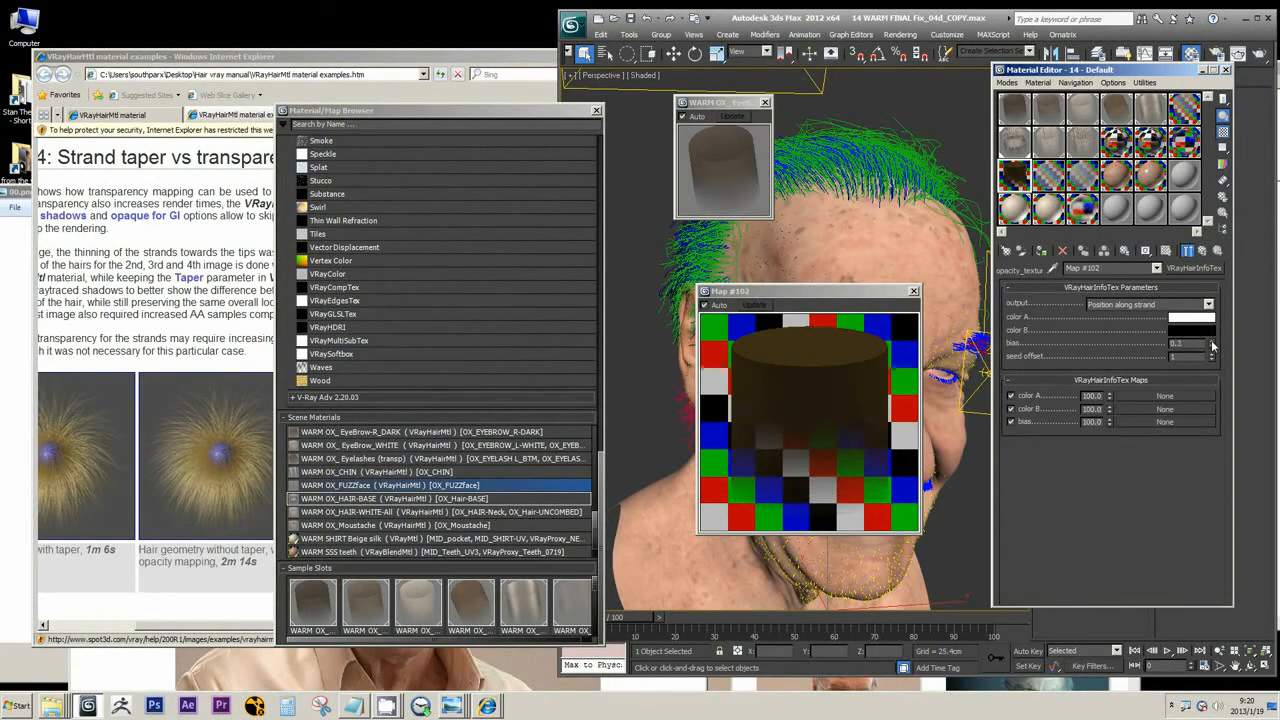
left_click(1213, 344)
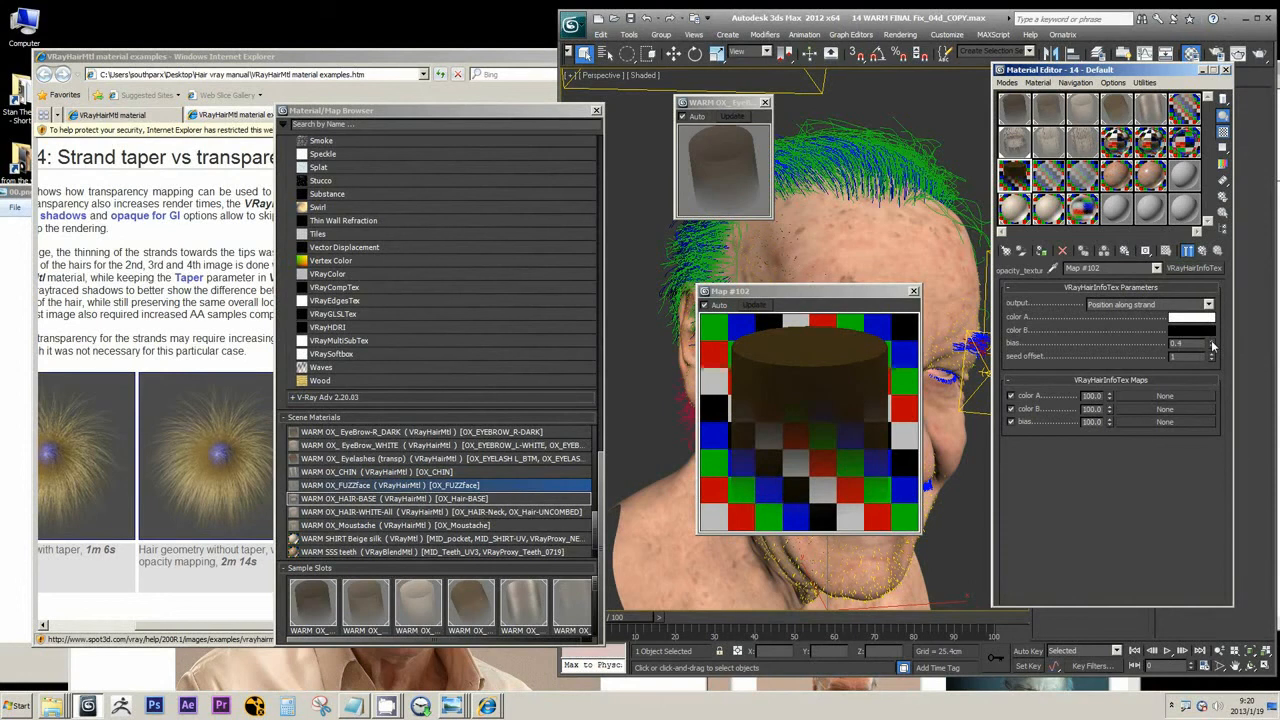
left_click(1213, 344)
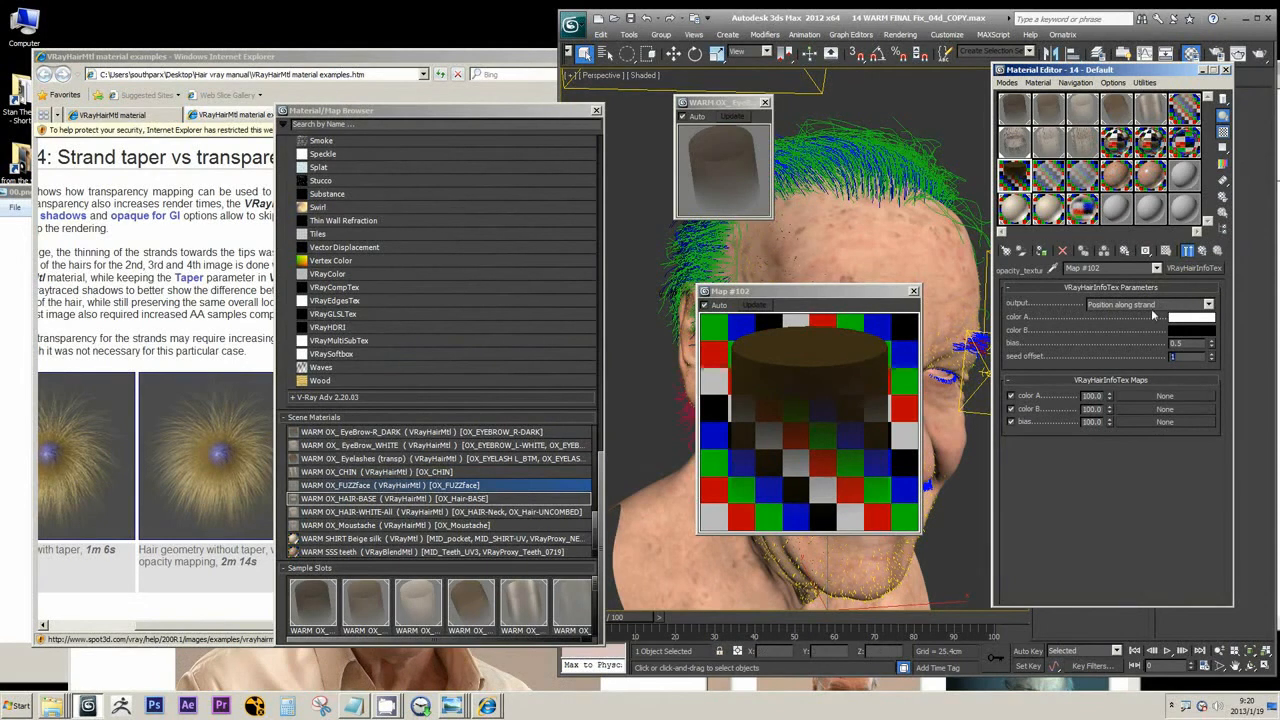
Step: Examine the output modes offered by the 14 - Default material's VRayHairInfoTex opacity map
left_click(1207, 305)
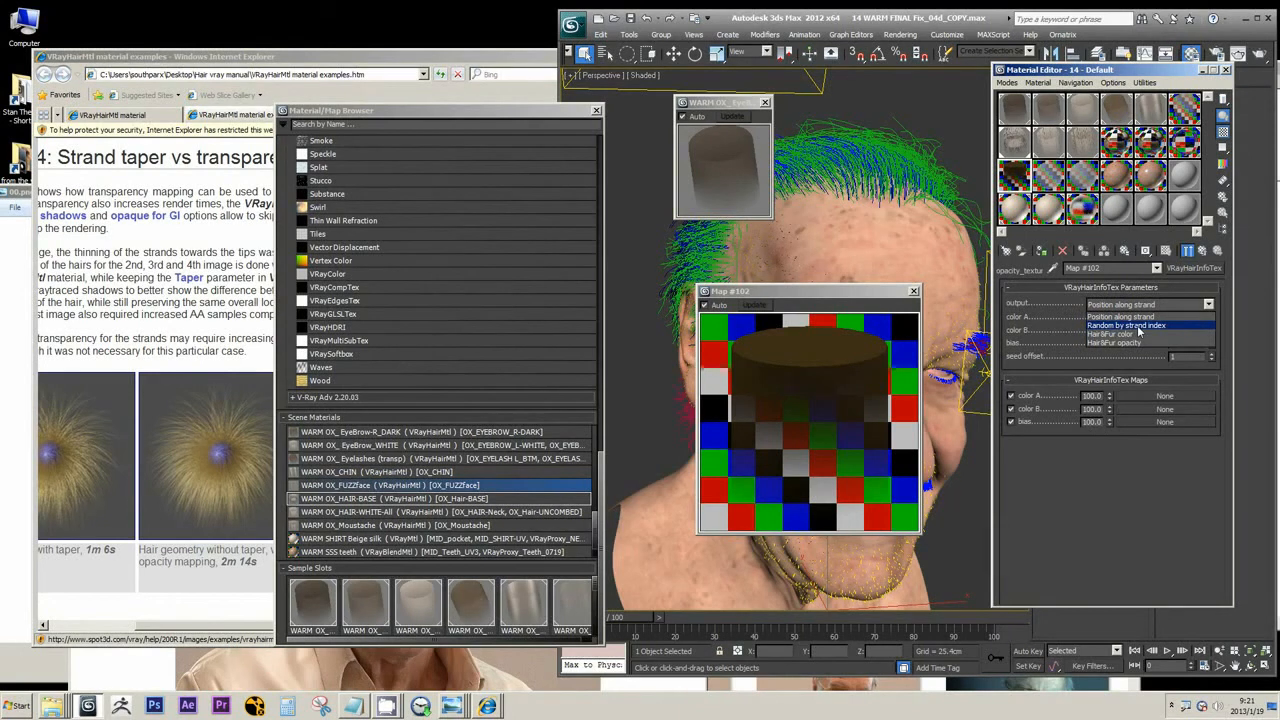
left_click(1116, 208)
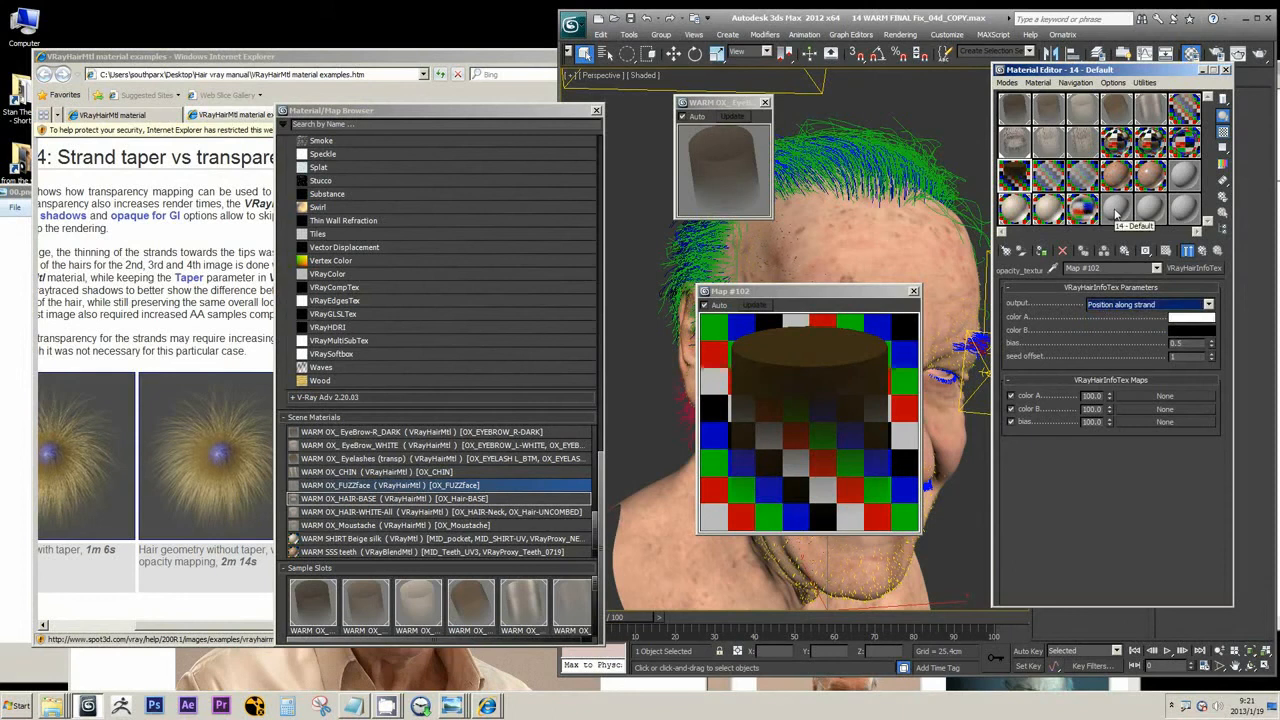
left_click(1116, 208)
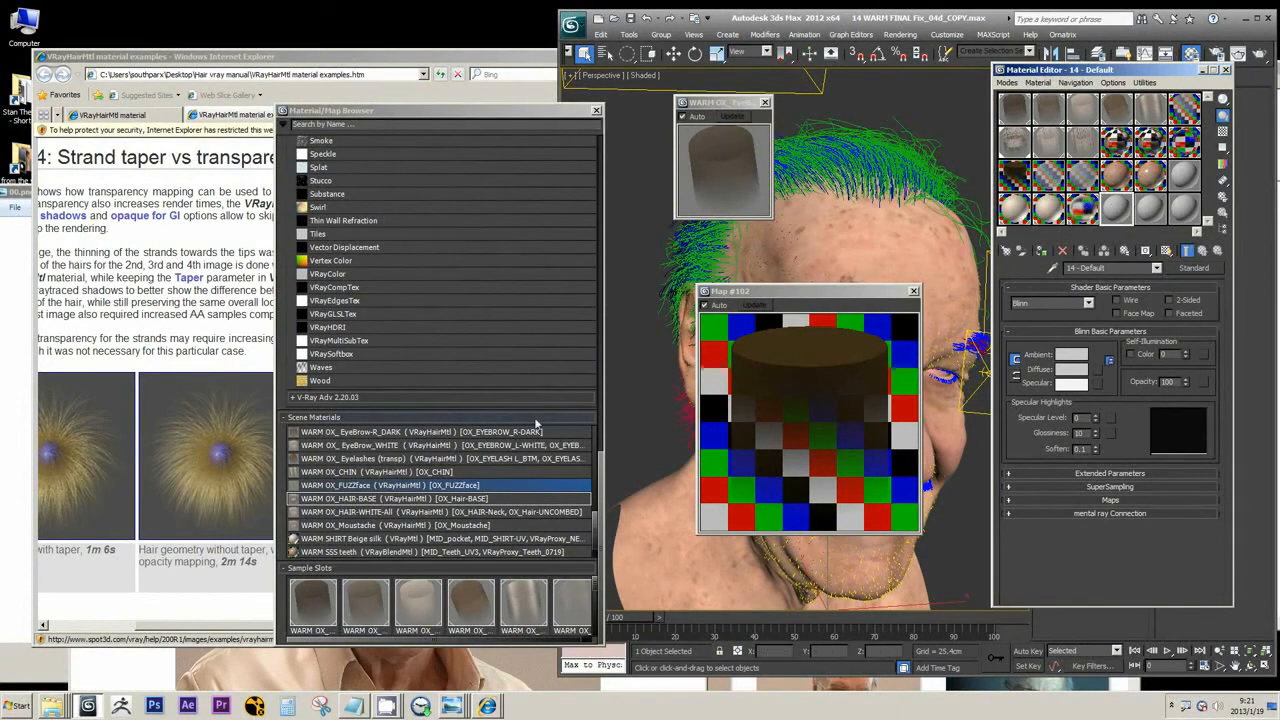
left_click(1016, 180)
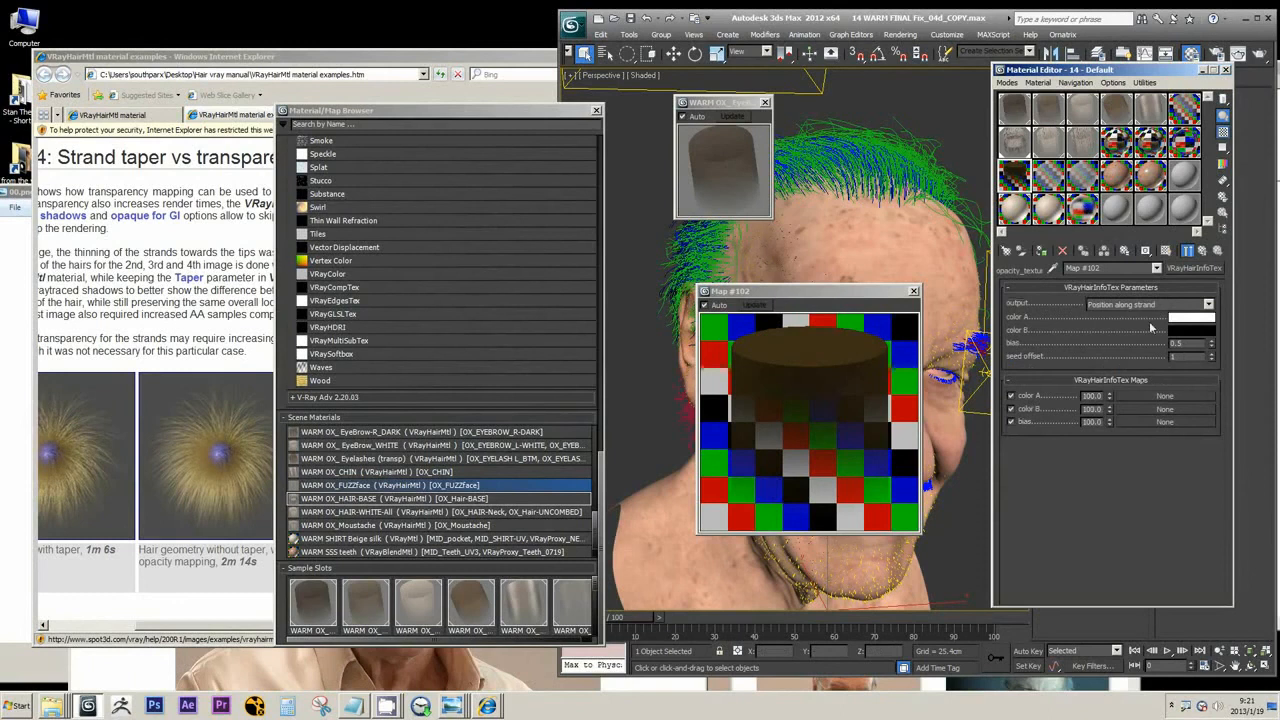
left_click(1138, 306)
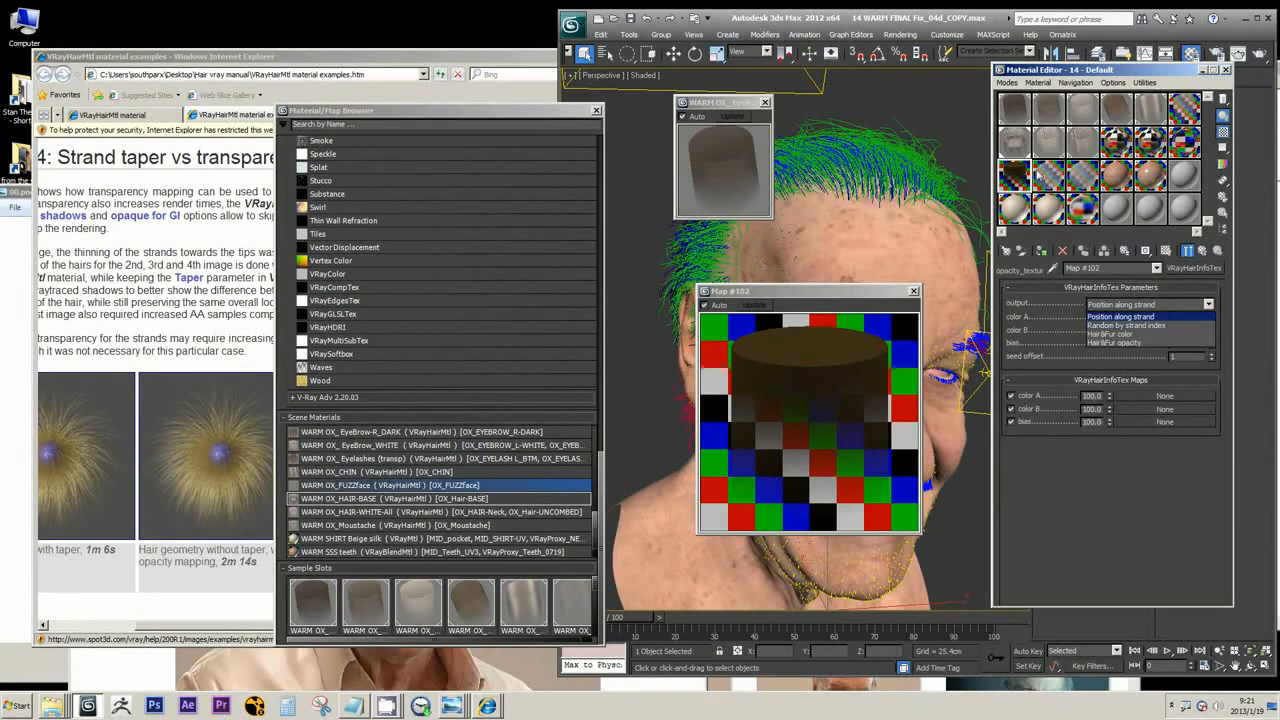
left_click(1078, 148)
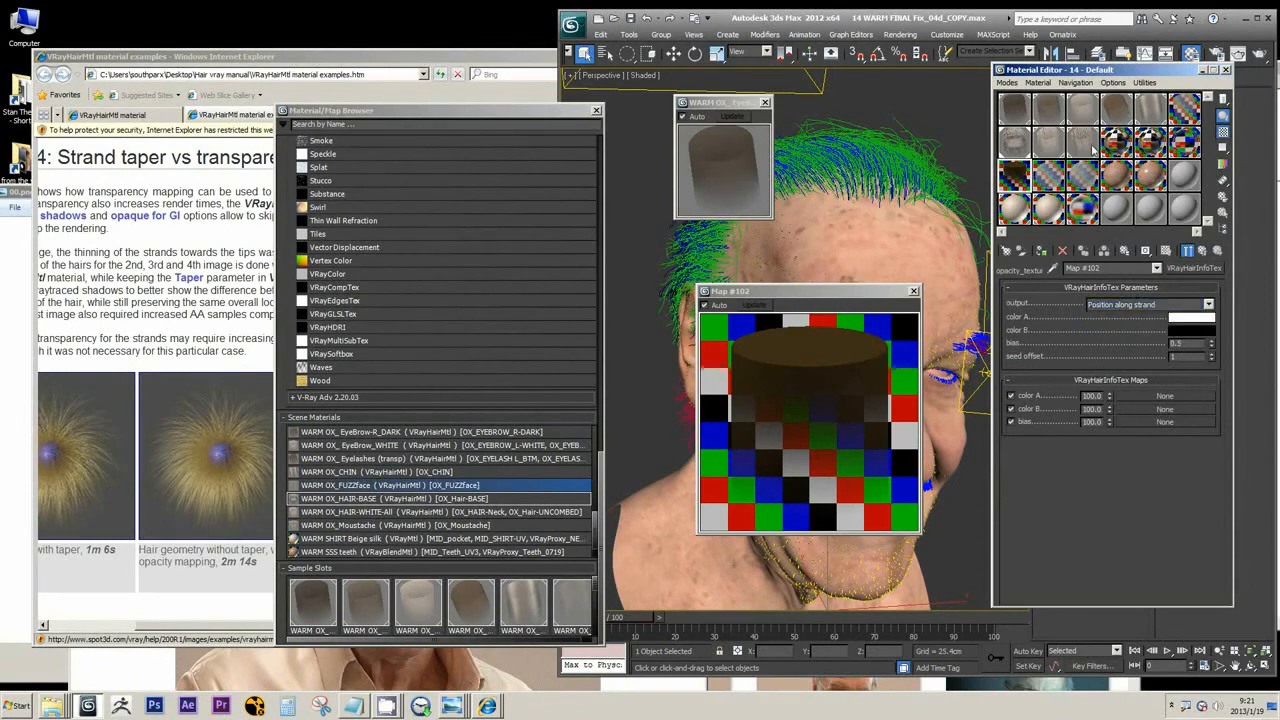
Step: Browse the moustache and white hair materials, and open the HAIR white majority diffuse map of WARM OX_HAIR-WHITE-All
left_click(1080, 148)
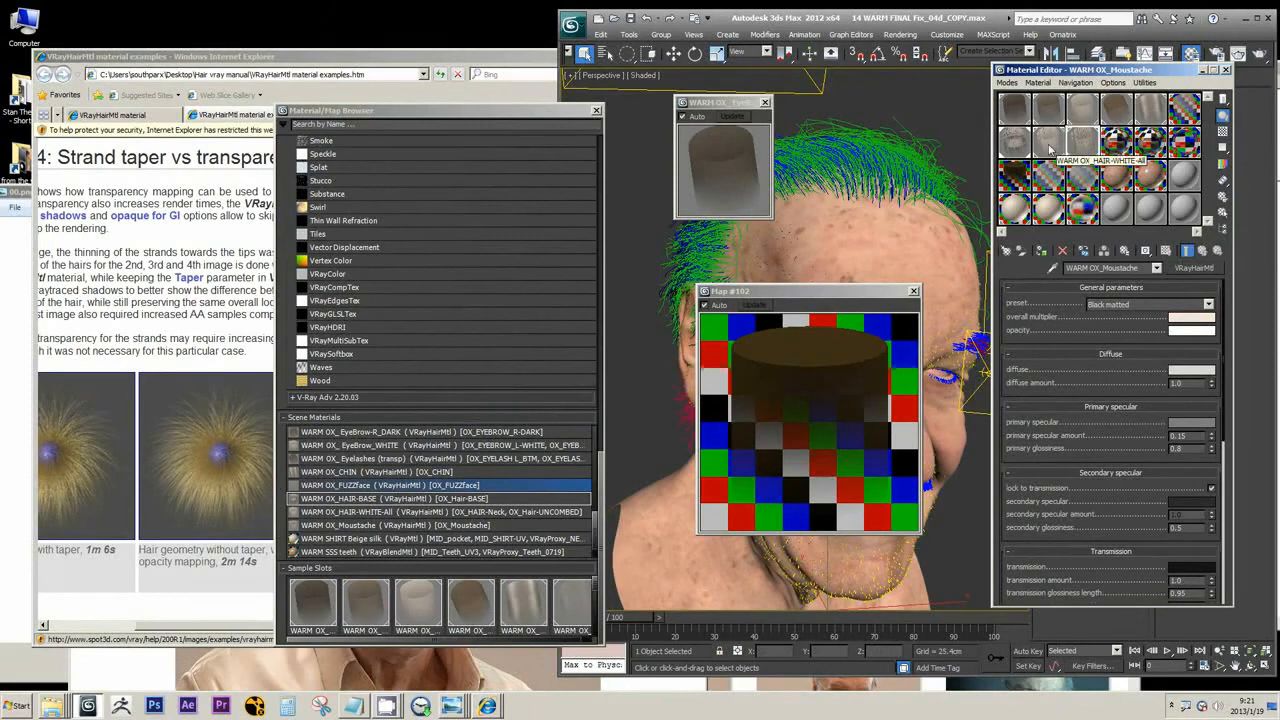
left_click(1049, 149)
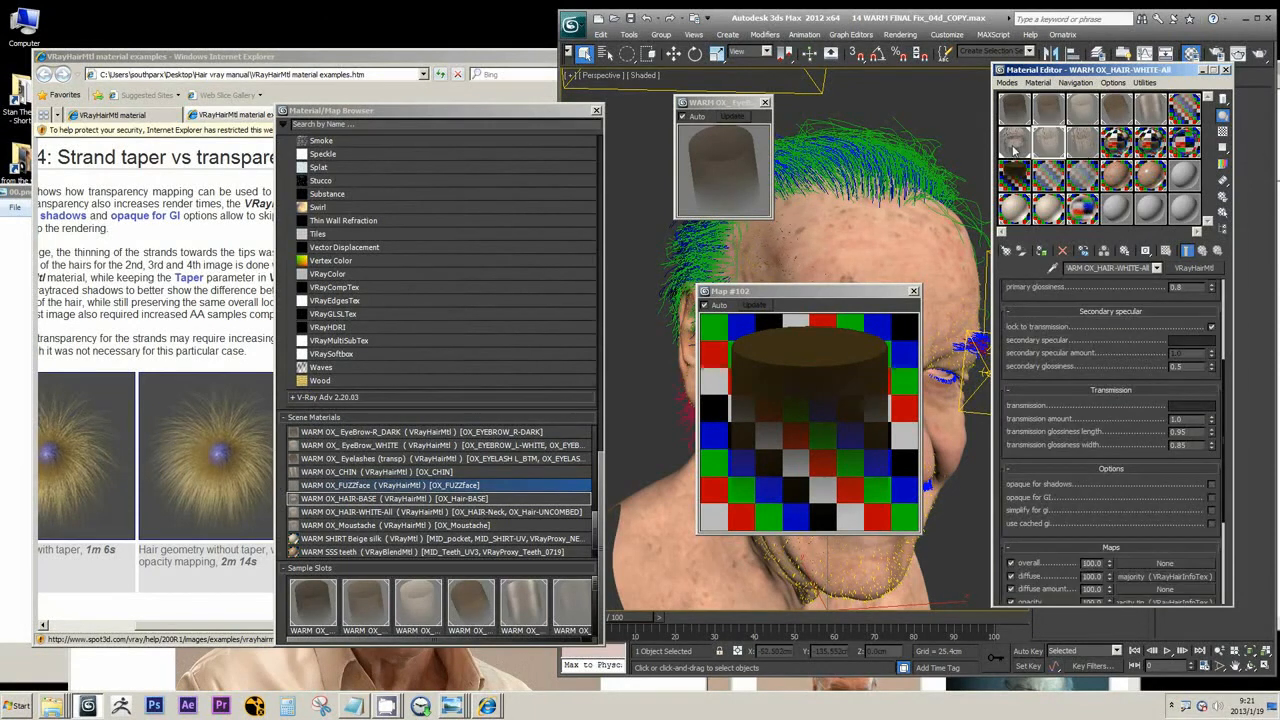
left_click(1018, 148)
left_click(1049, 148)
scroll(1110, 450, "down", 5)
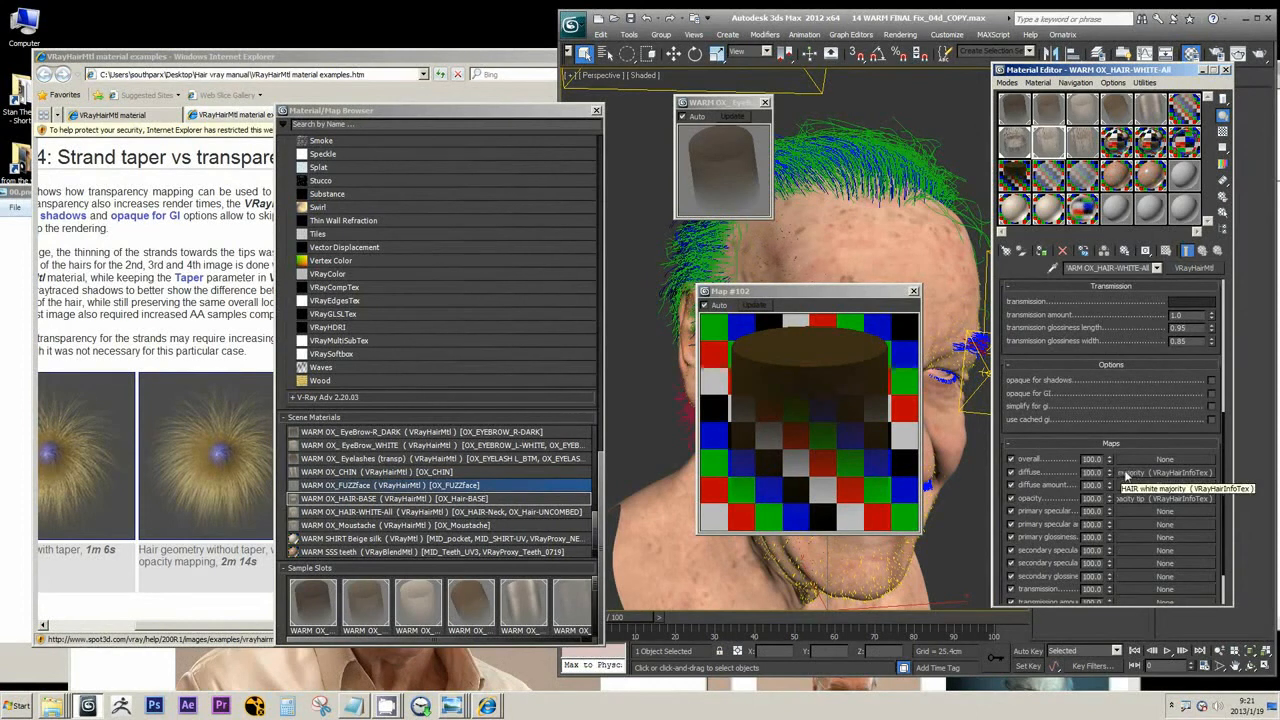
left_click(1133, 472)
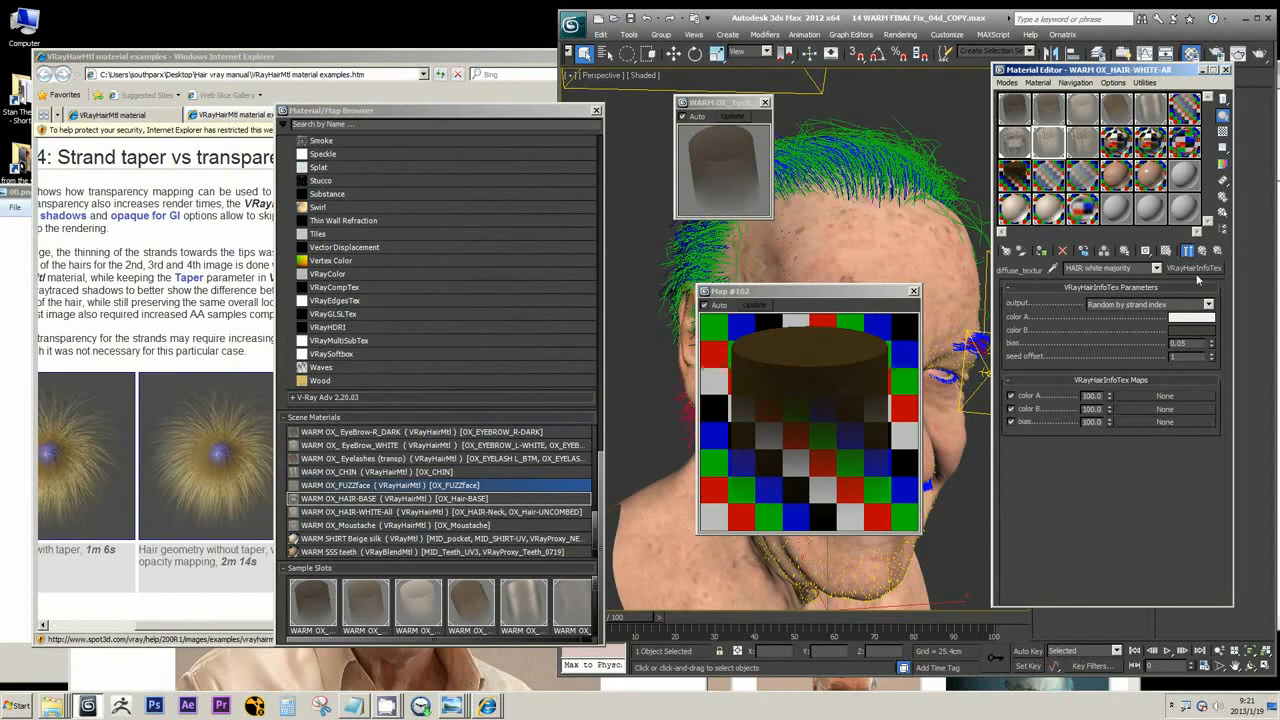
Step: Review the output modes available for the HAIR white majority VRayHairInfoTex map
left_click(1166, 304)
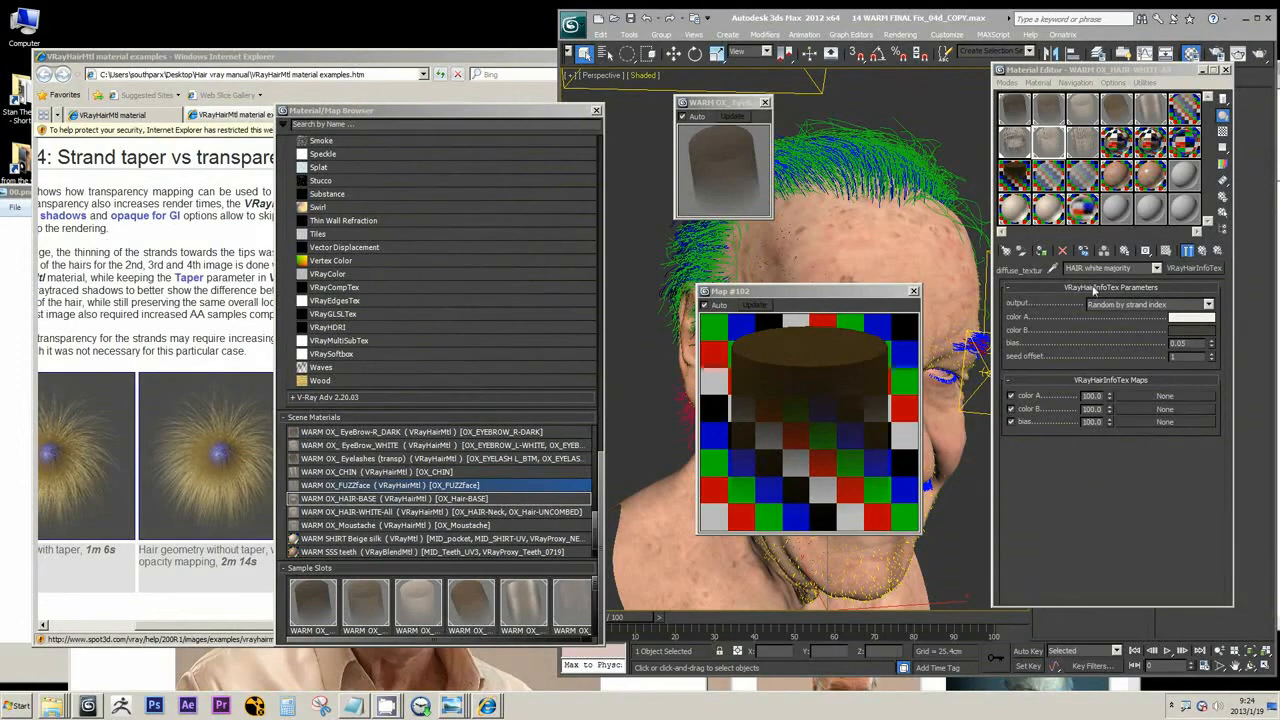
left_click(1109, 306)
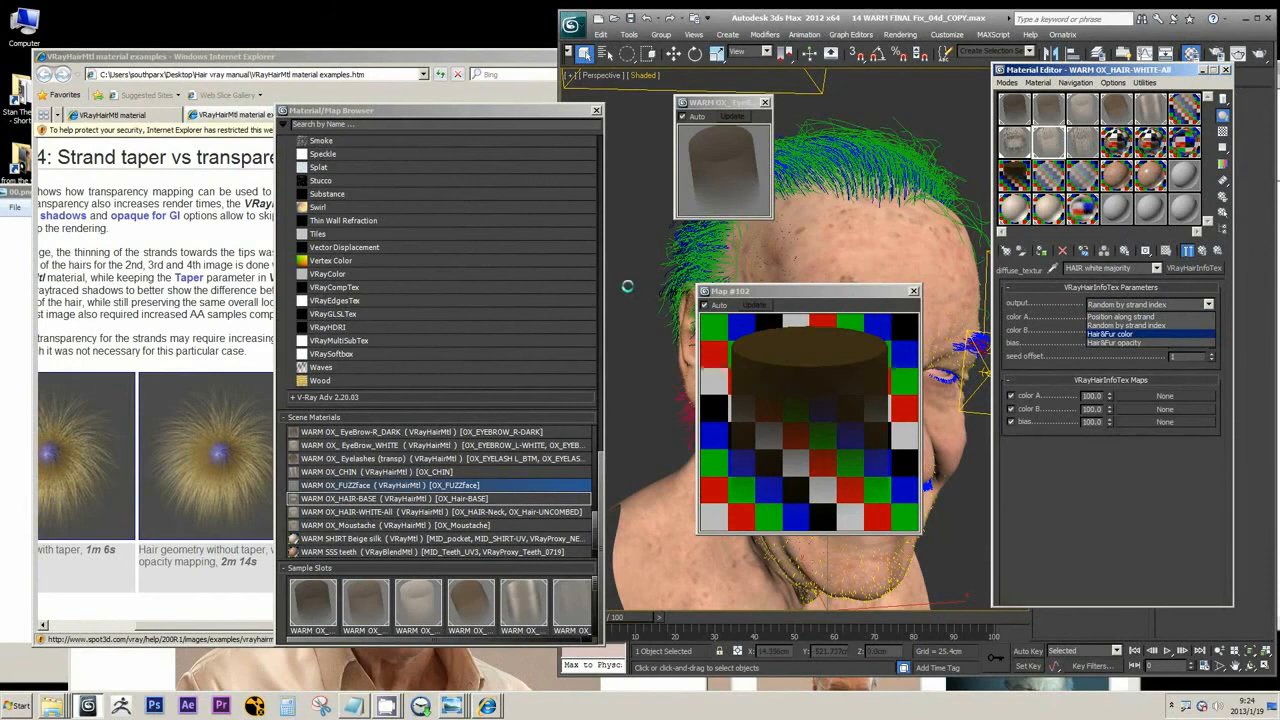
left_click(503, 33)
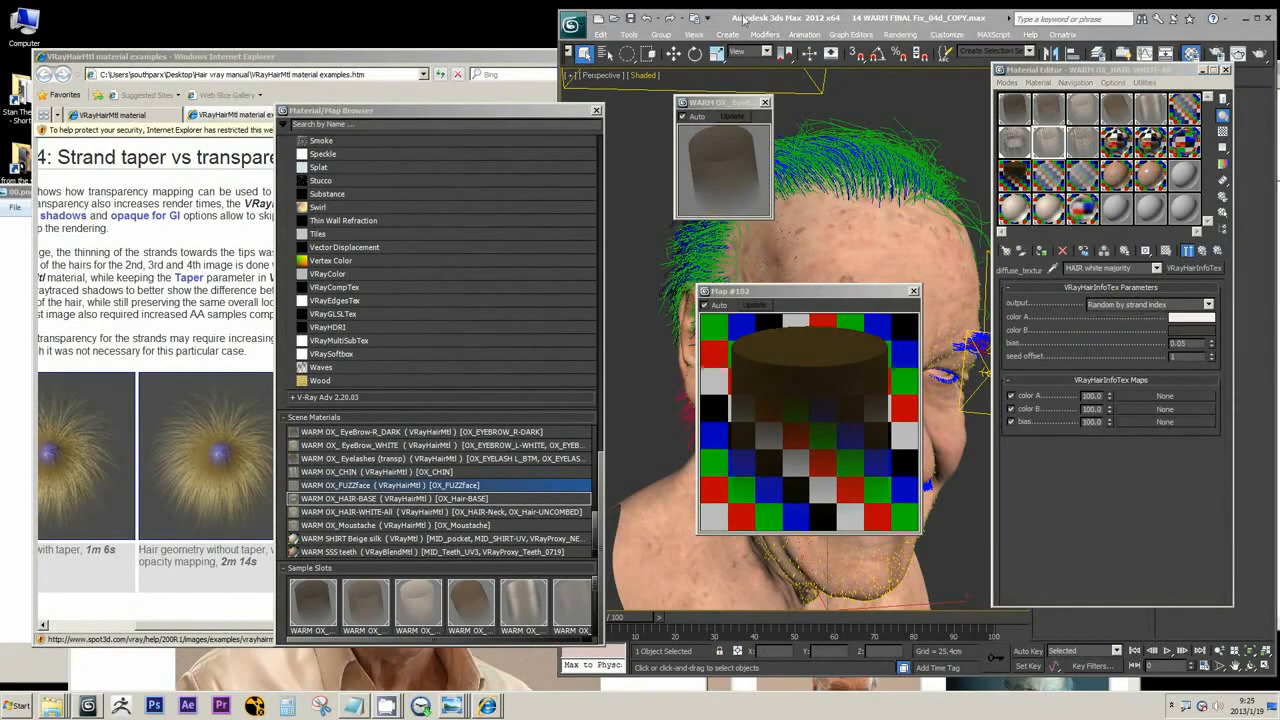
left_click(935, 18)
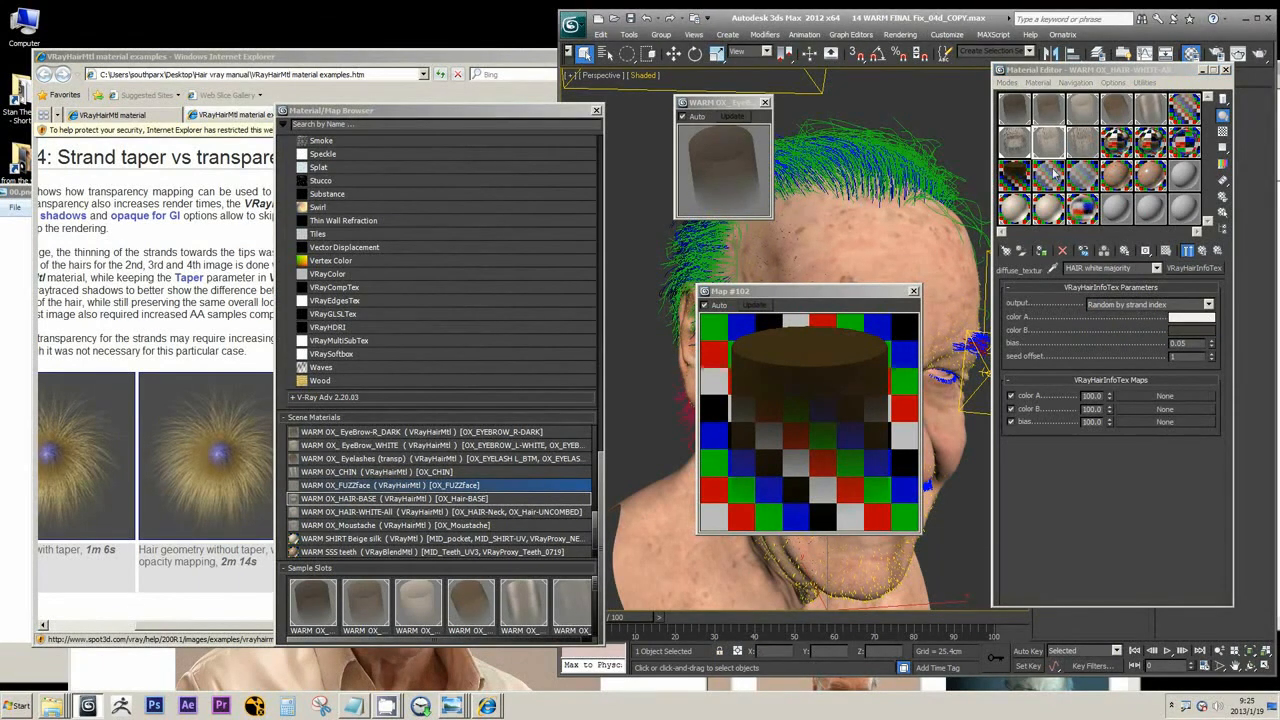
Step: Compare the options and map assignments of the WARM OX_HAIR-WHITE-All material with those of 14 - Default
left_click(1204, 252)
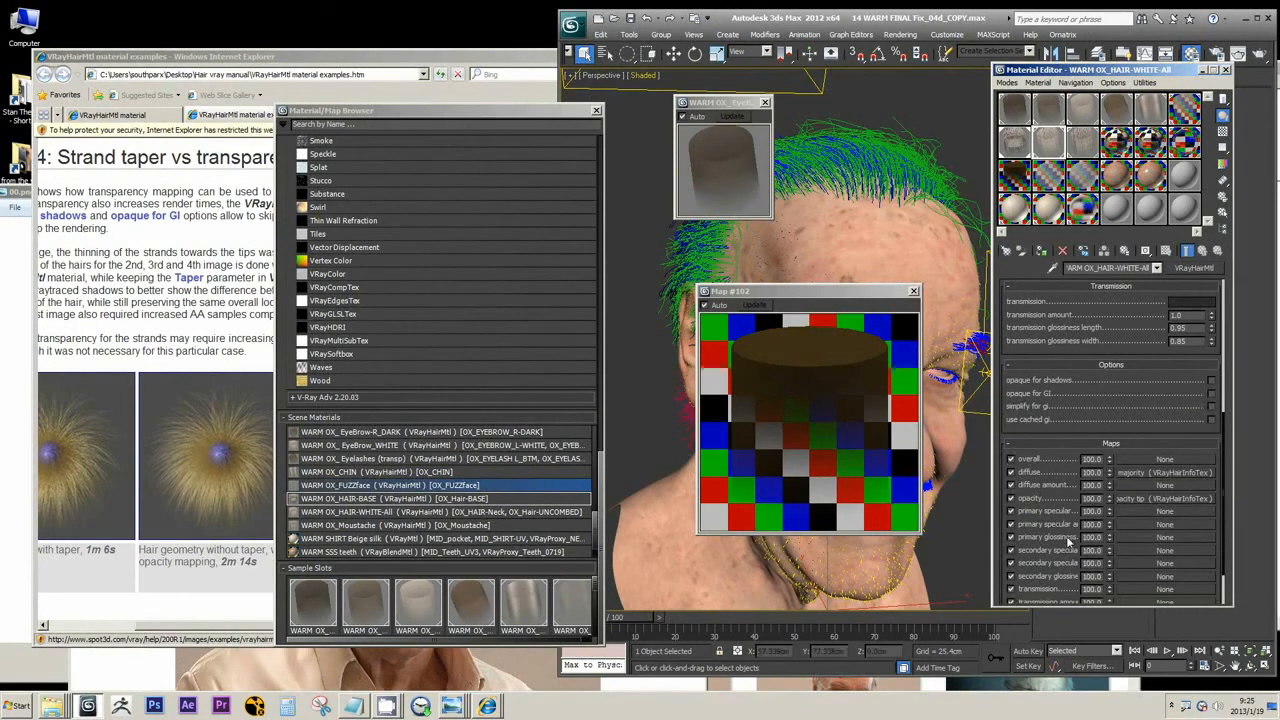
scroll(1024, 416, "down", 2)
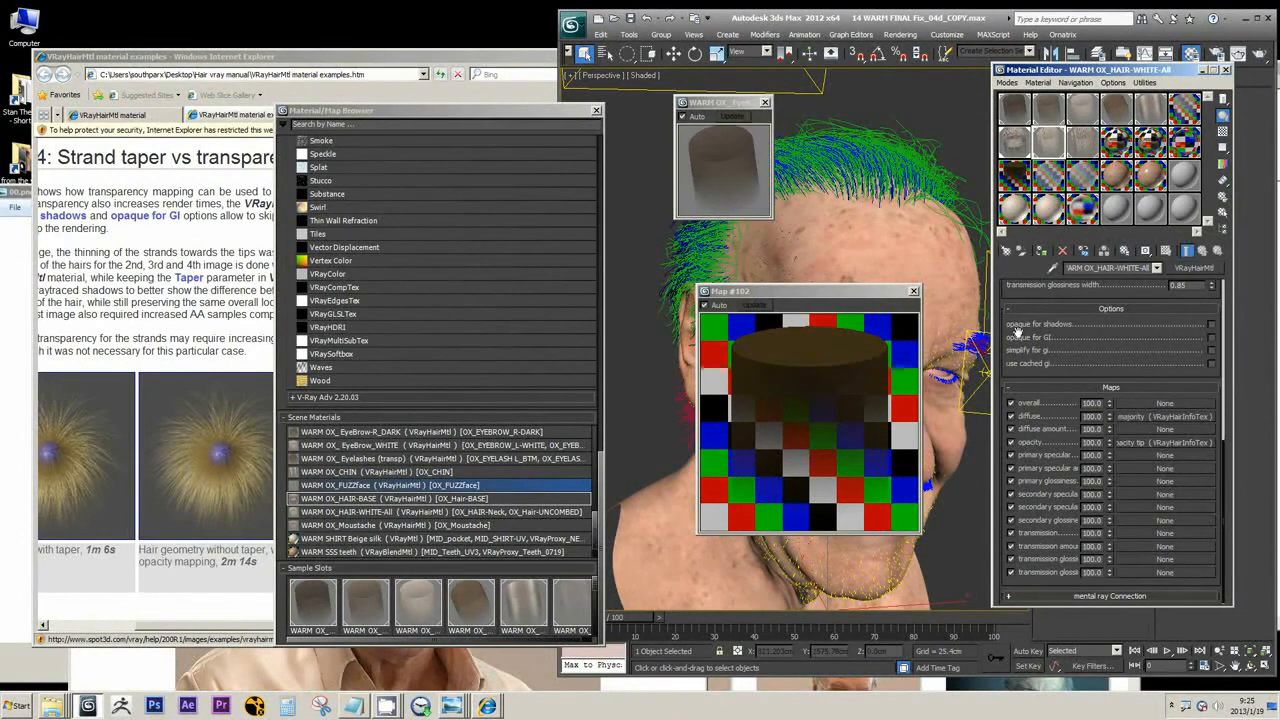
left_click(1021, 182)
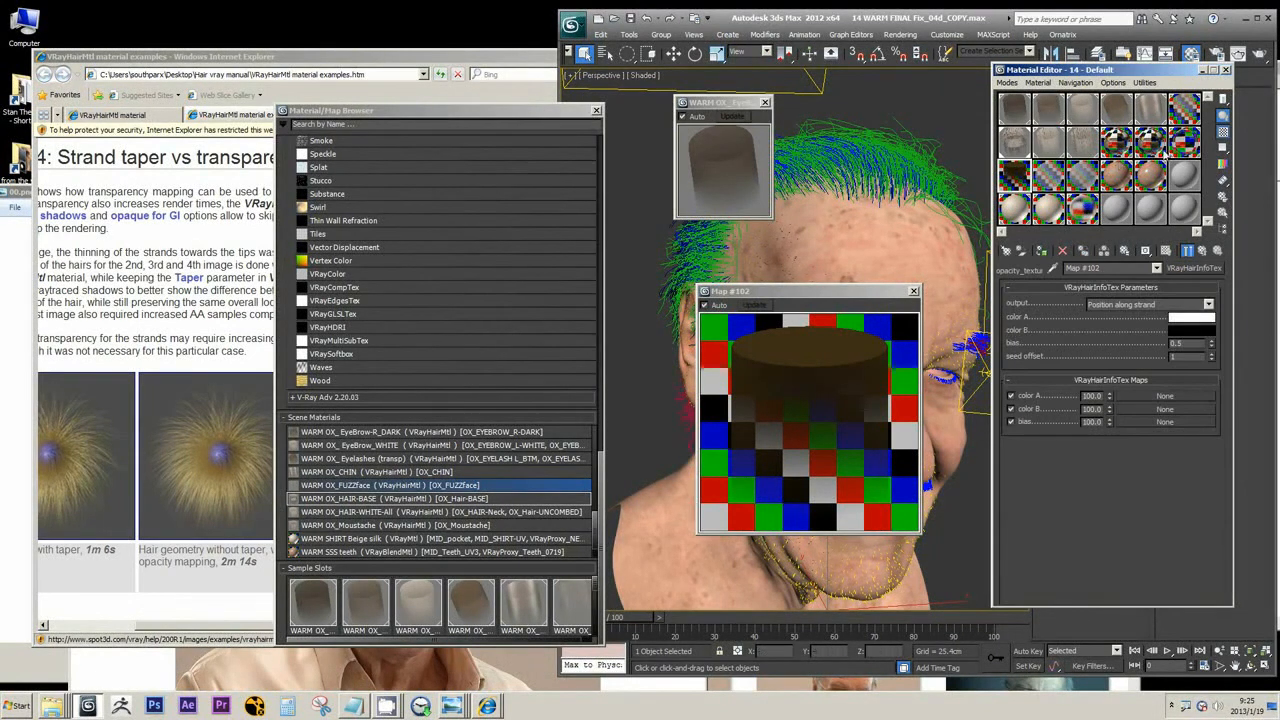
left_click(1203, 252)
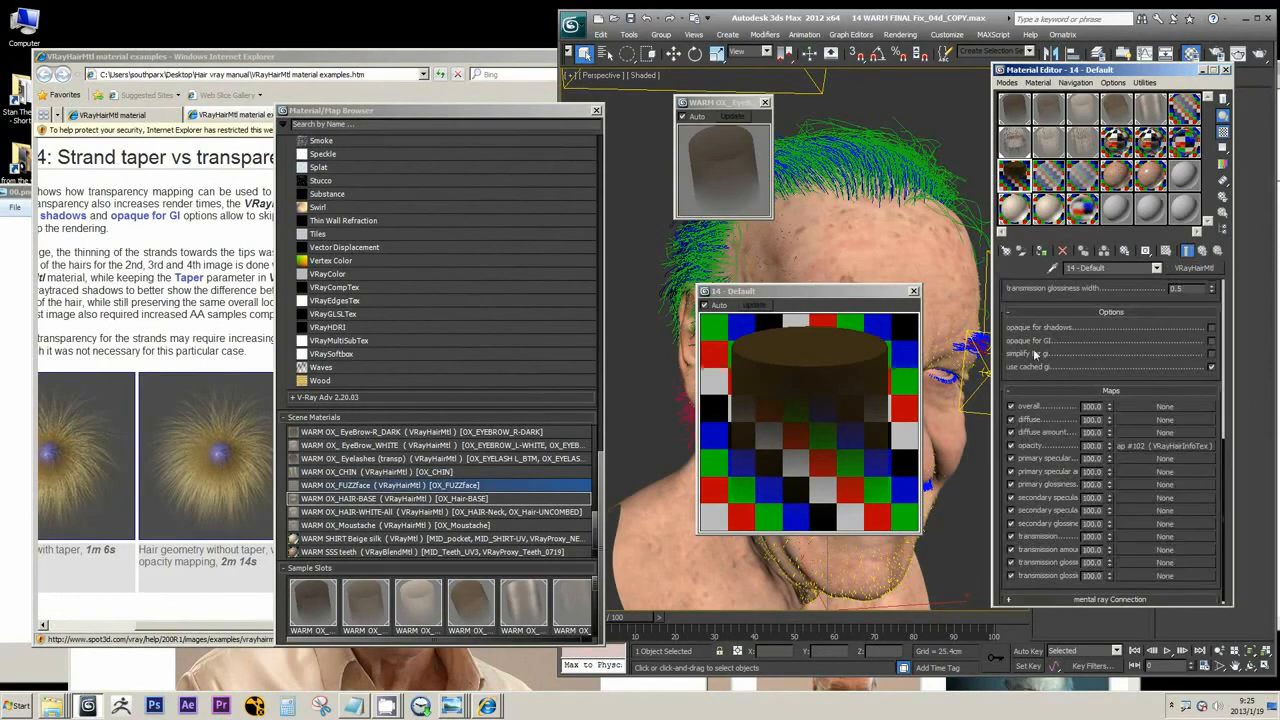
scroll(1040, 400, "down", 5)
scroll(1040, 400, "up", 4)
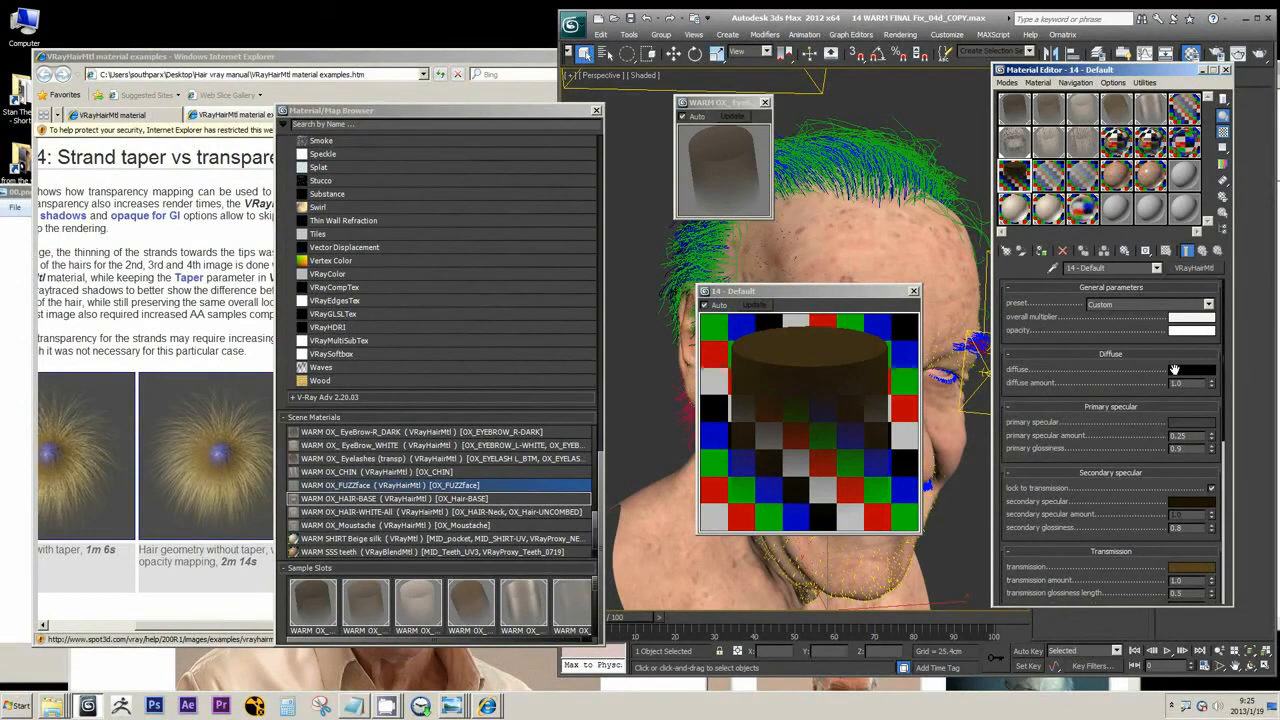
Step: Inspect the diffuse color of the 14 - Default VRayHairMtl in the Color Selector without changing it
left_click_drag(1100, 367, 1086, 320)
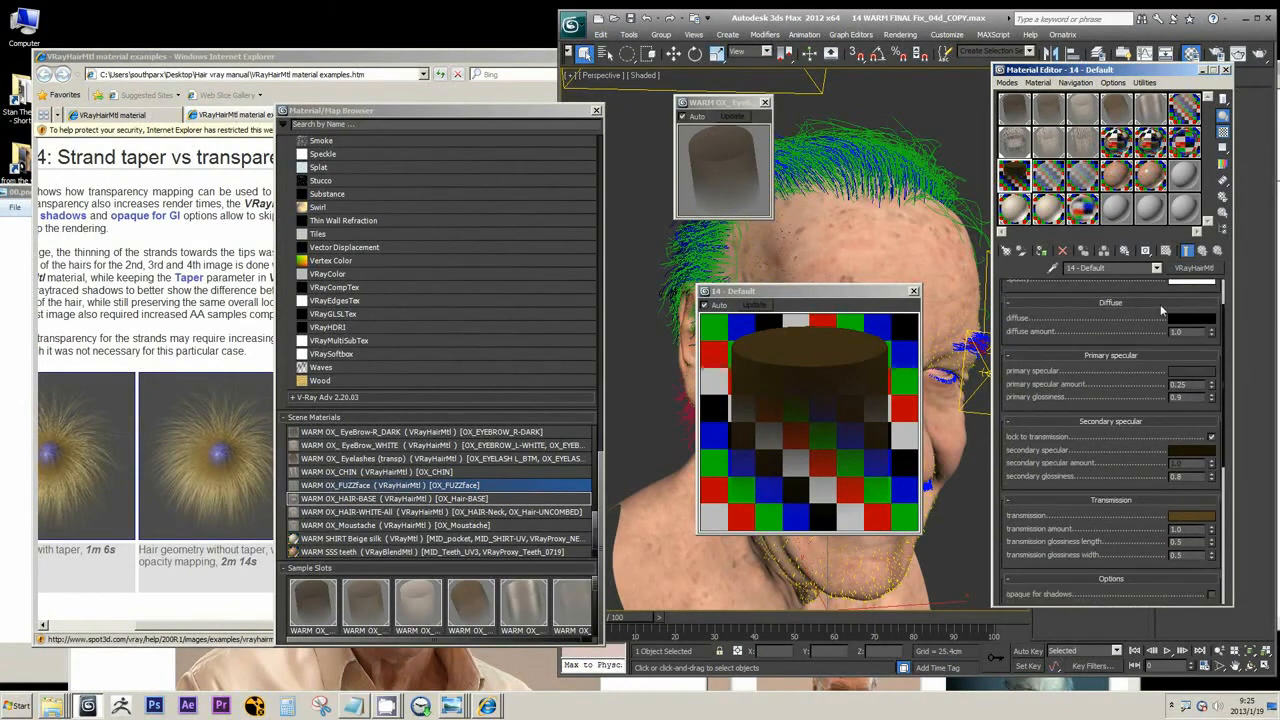
left_click(1182, 320)
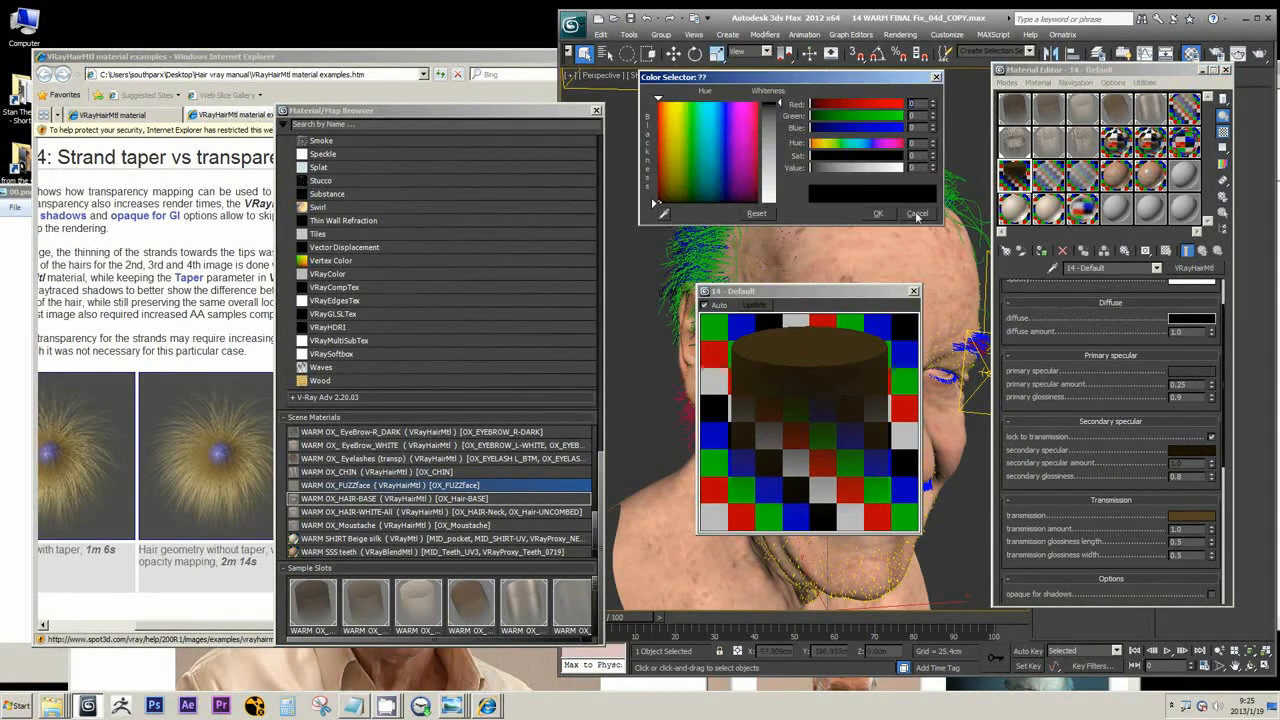
left_click(915, 214)
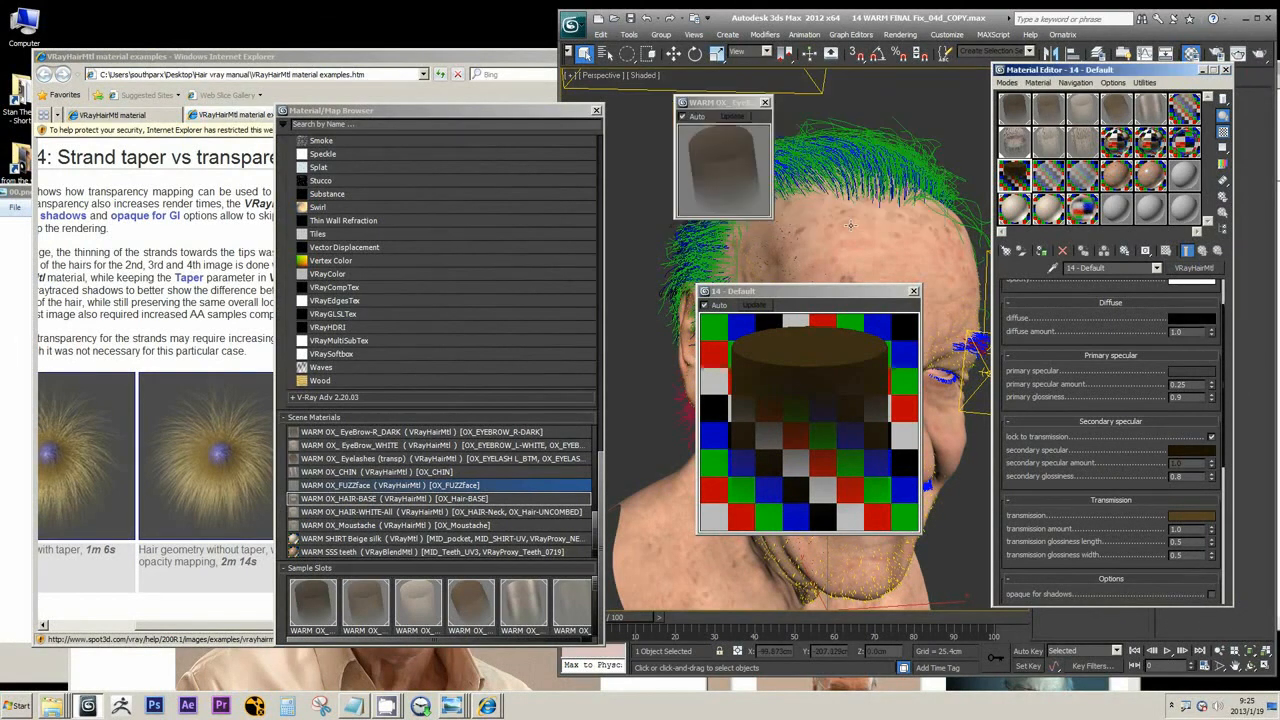
Step: Close both magnified sample windows, and bring 14 - Default's specular and transmission parameters into view
left_click(765, 102)
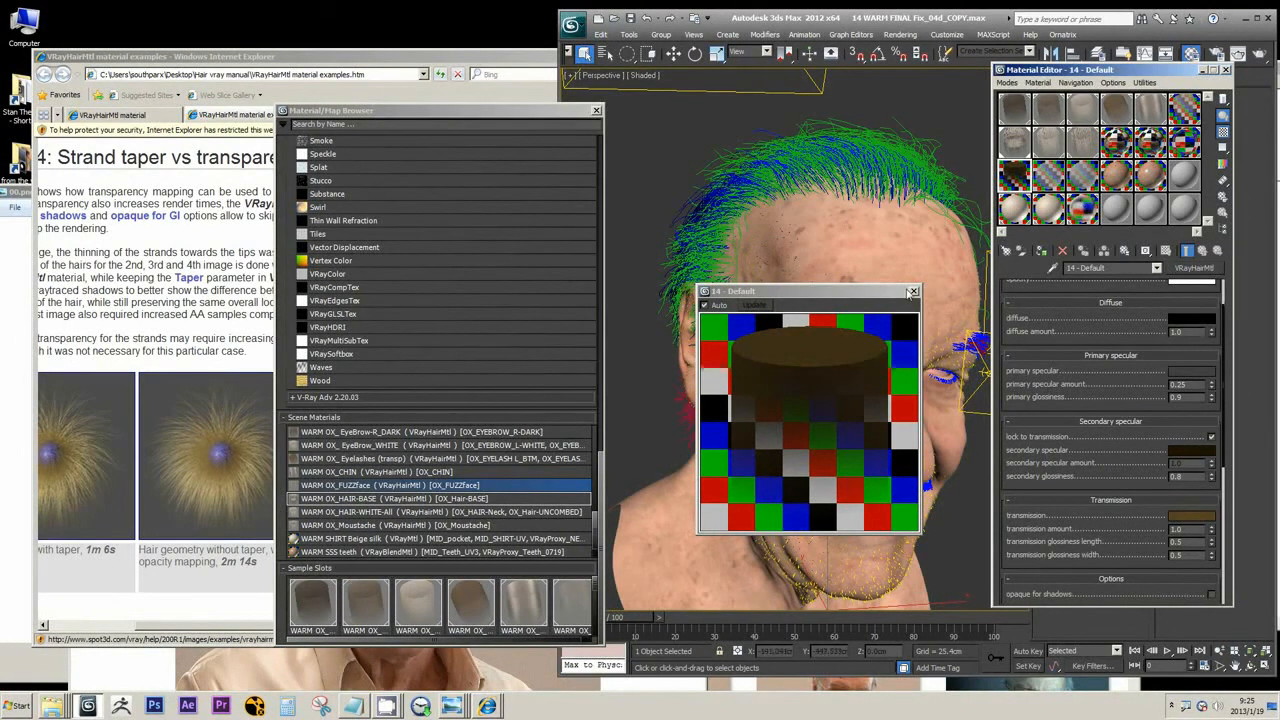
left_click(913, 292)
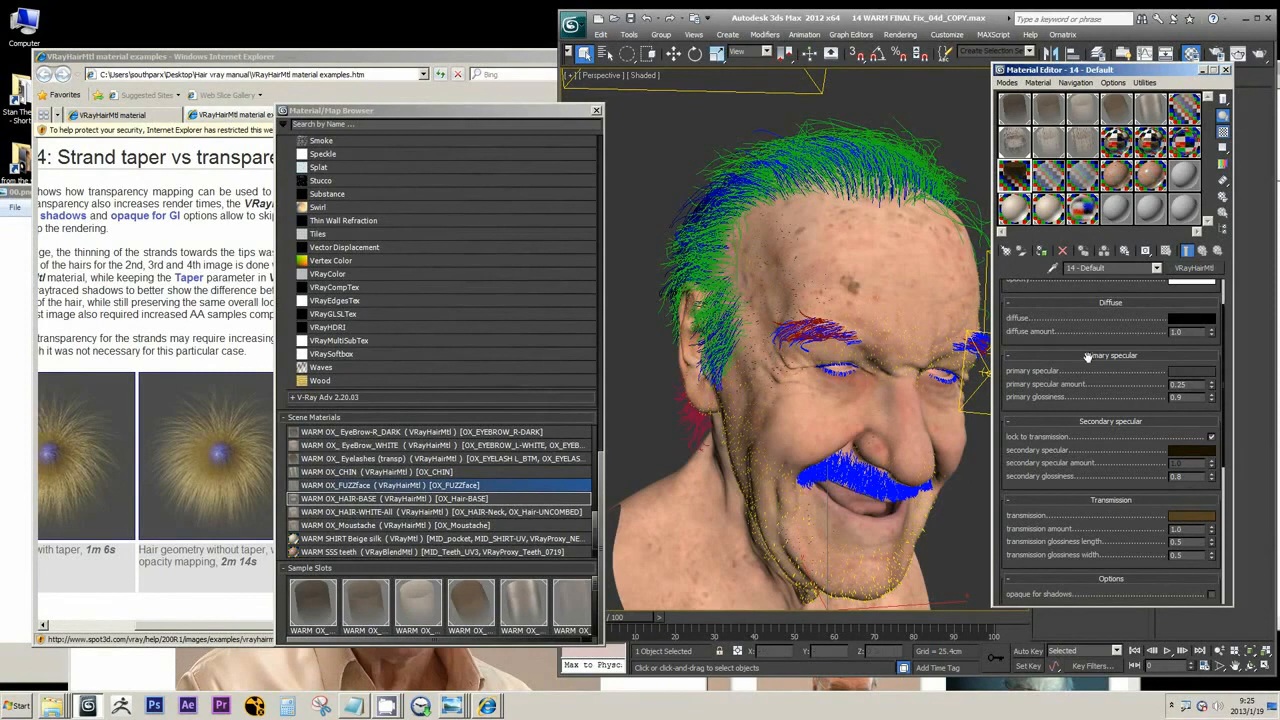
scroll(1005, 365, "down", 1)
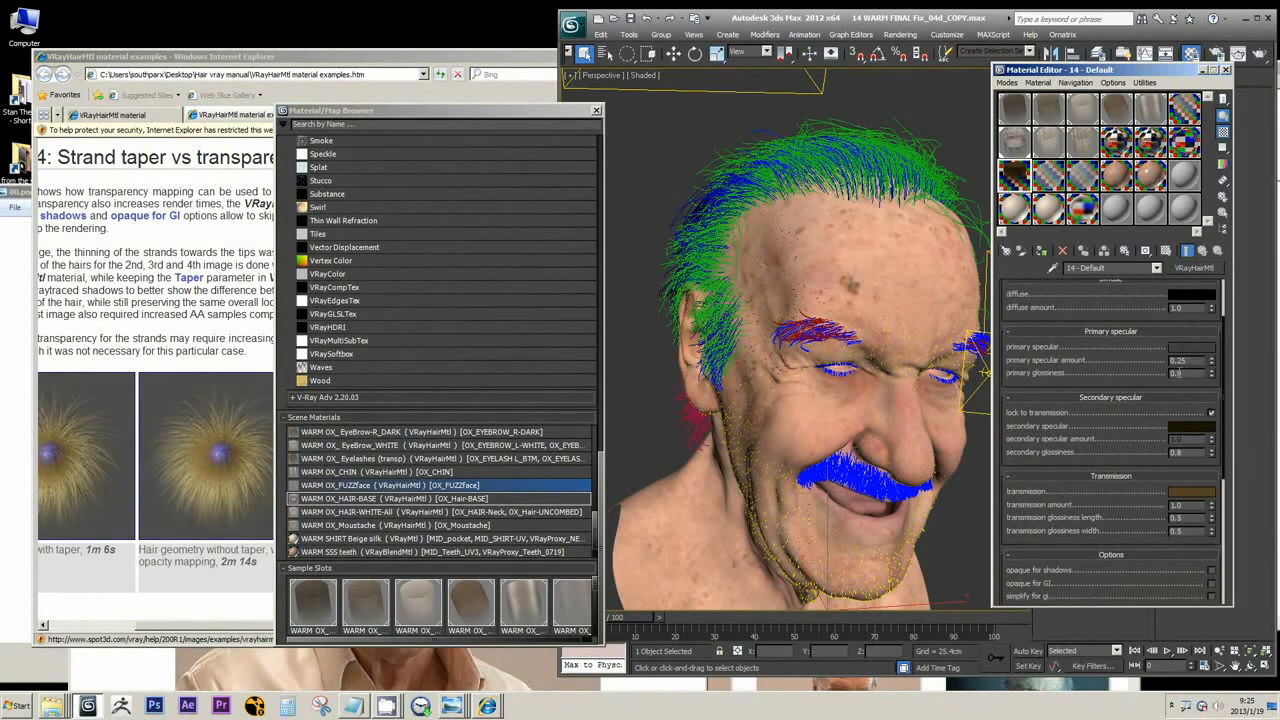
Step: Review the primary and secondary specular amount, glossiness and lock to transmission parameters of the 14 - Default material
double_click(1186, 360)
key("Tab")
left_click_drag(1041, 373, 1041, 335)
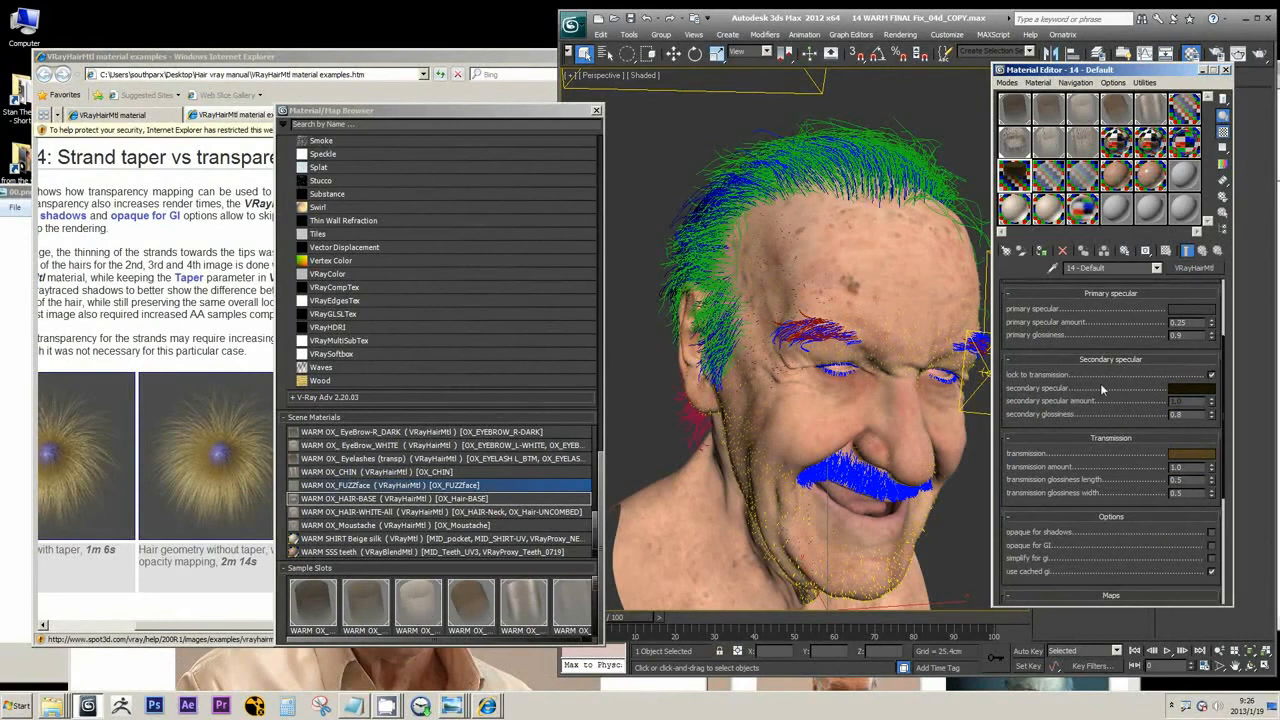
scroll(1140, 390, "down", 1)
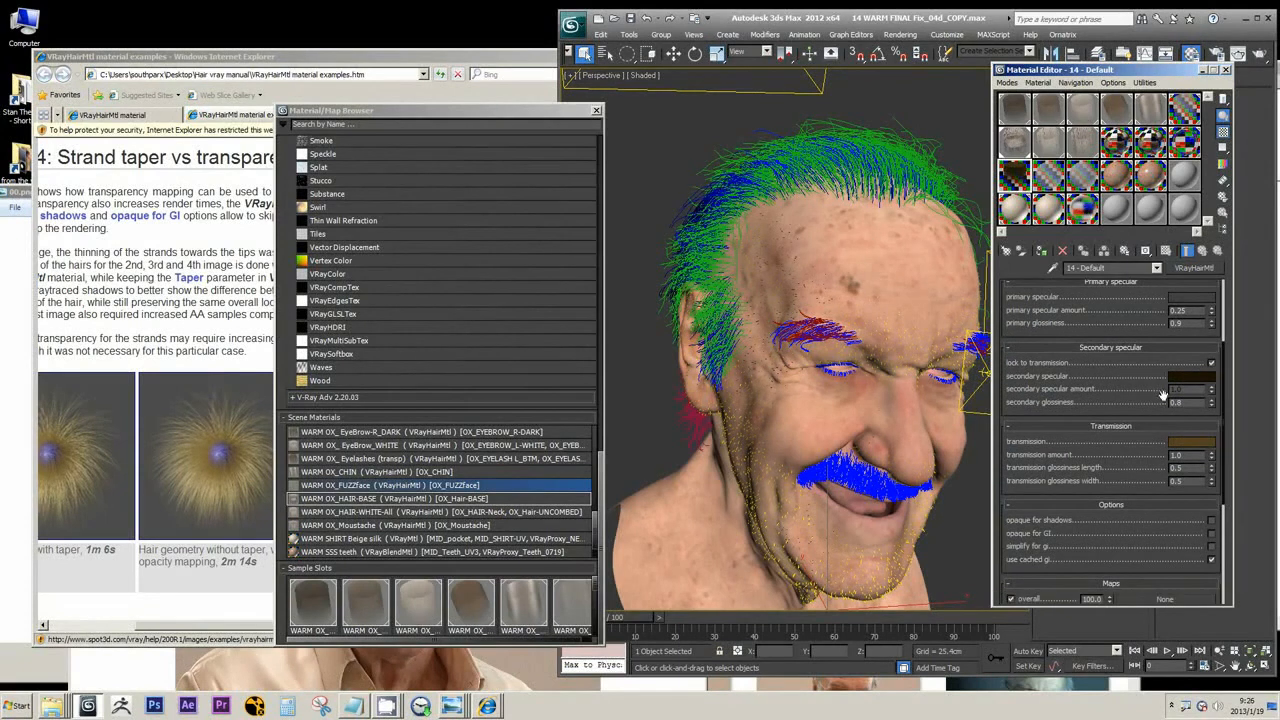
left_click(487, 706)
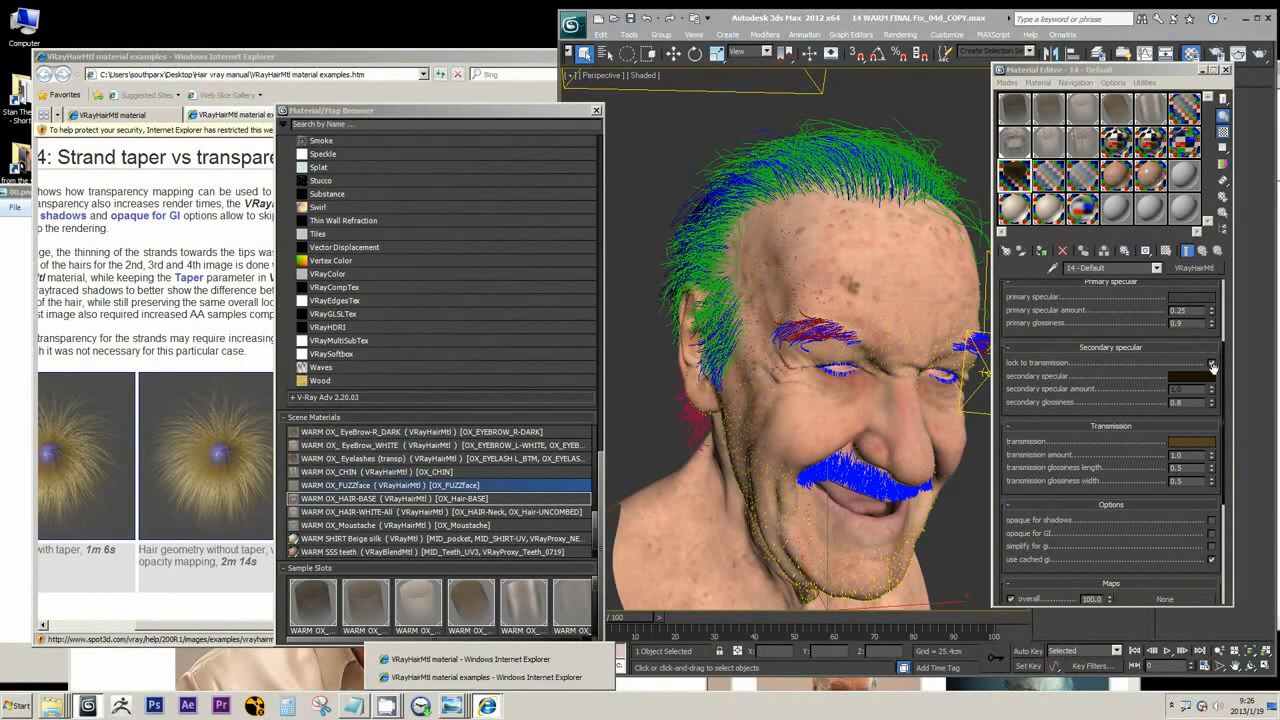
left_click(1043, 376)
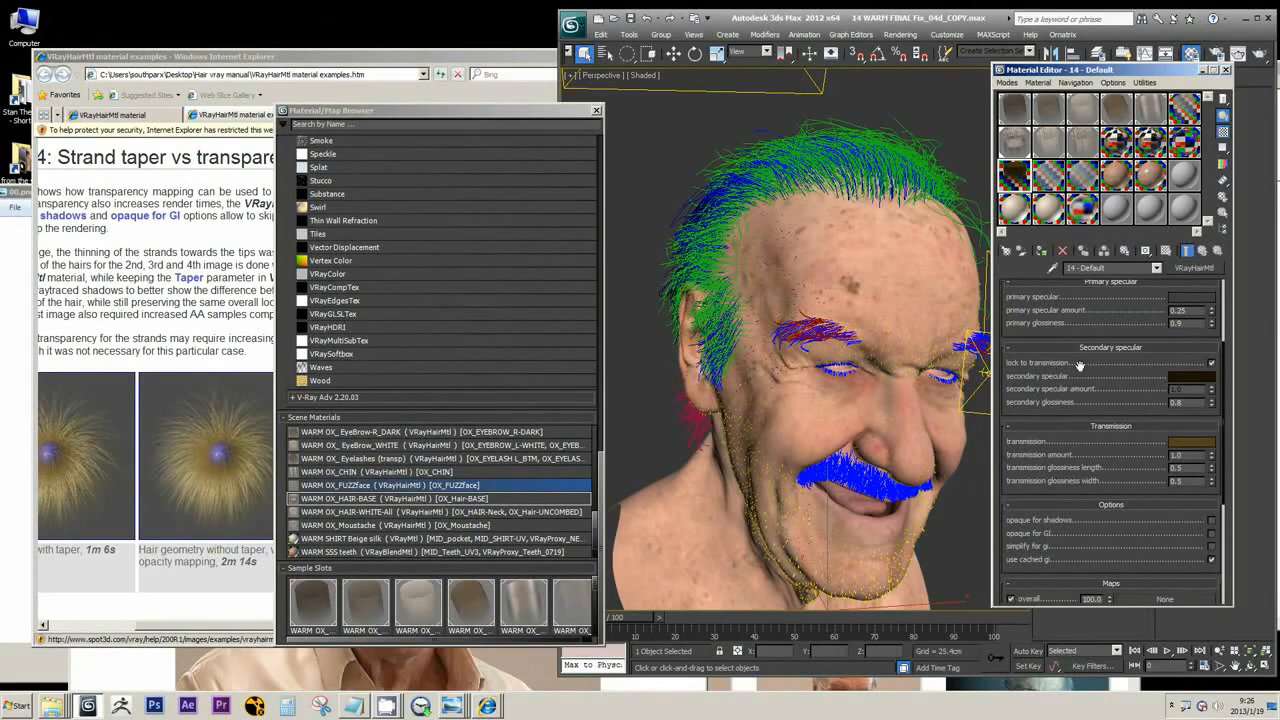
scroll(1070, 360, "up", 2)
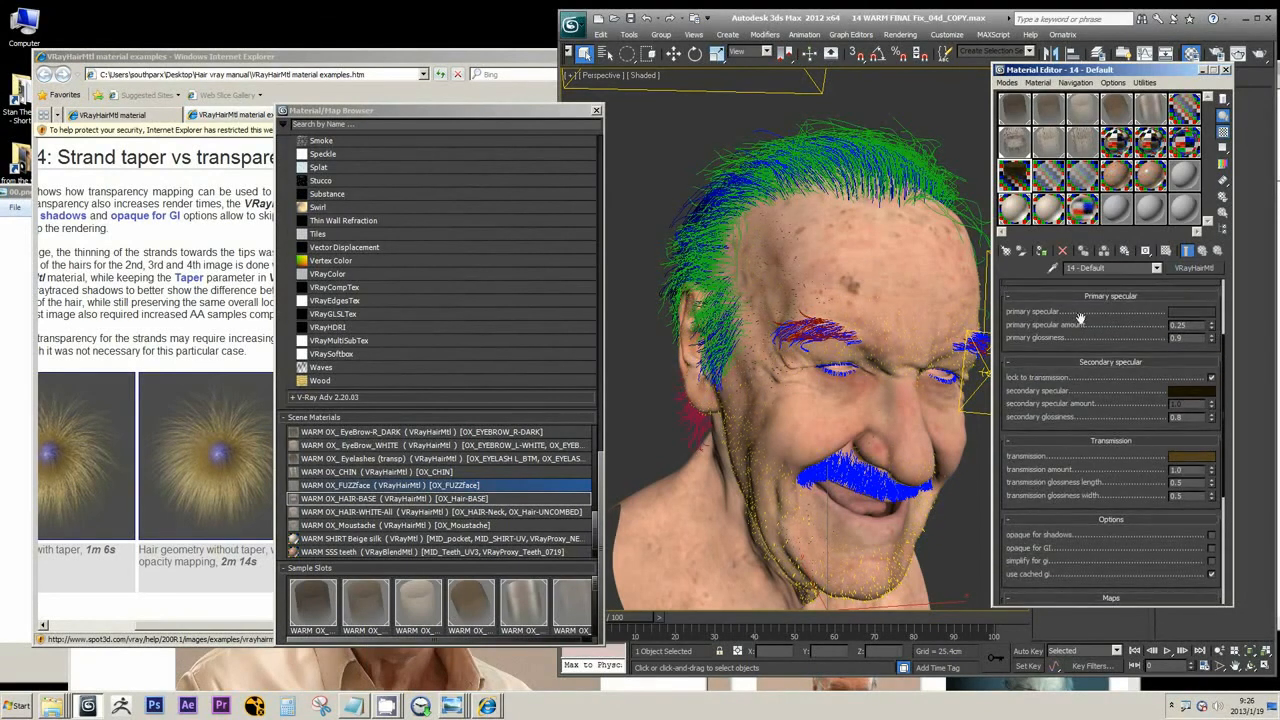
Step: Examine 14 - Default's lock to transmission setting, its transmission color, amount and glossiness parameters, and its opacity and GI options
left_click(1212, 378)
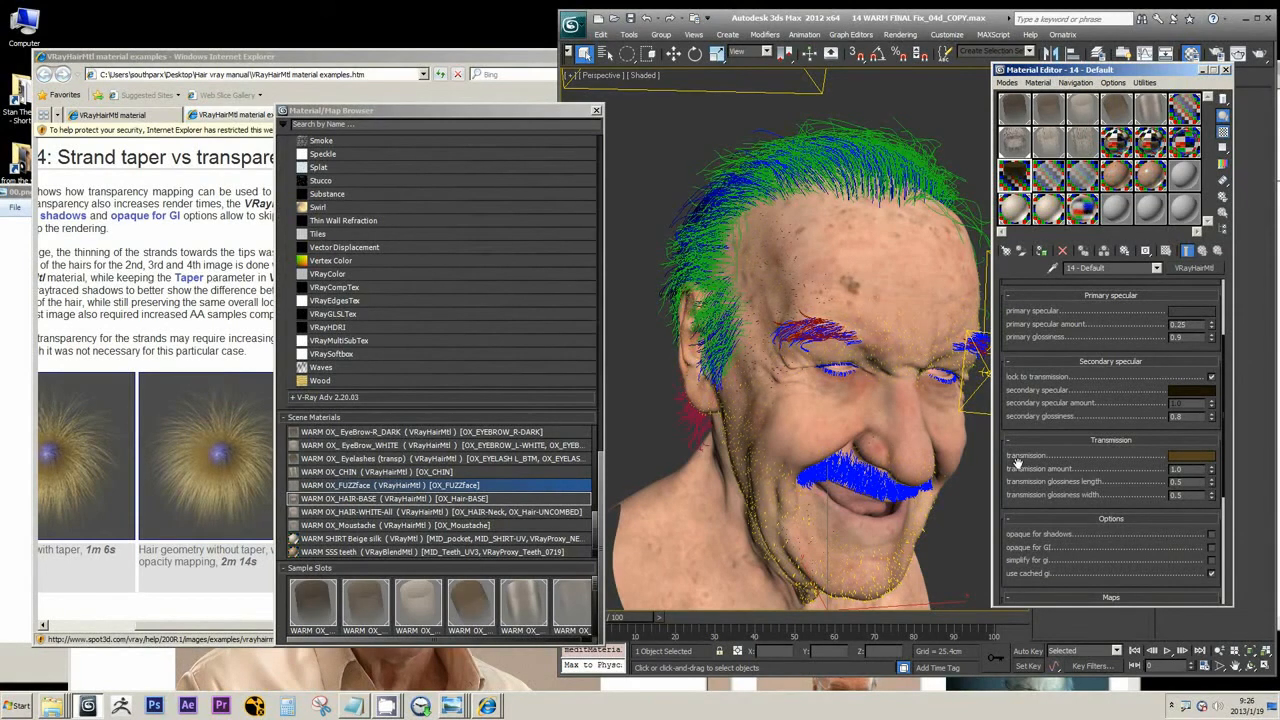
scroll(1111, 462, "down", 1)
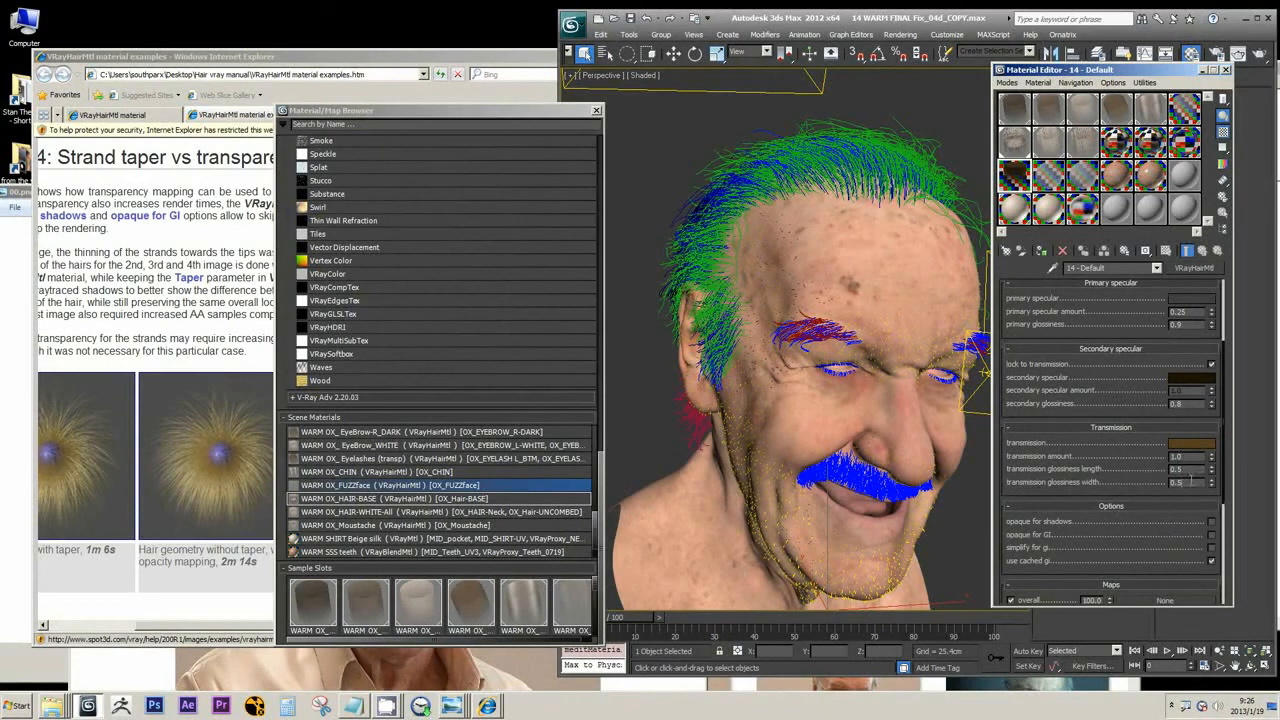
double_click(1180, 482)
left_click_drag(1061, 399, 1077, 377)
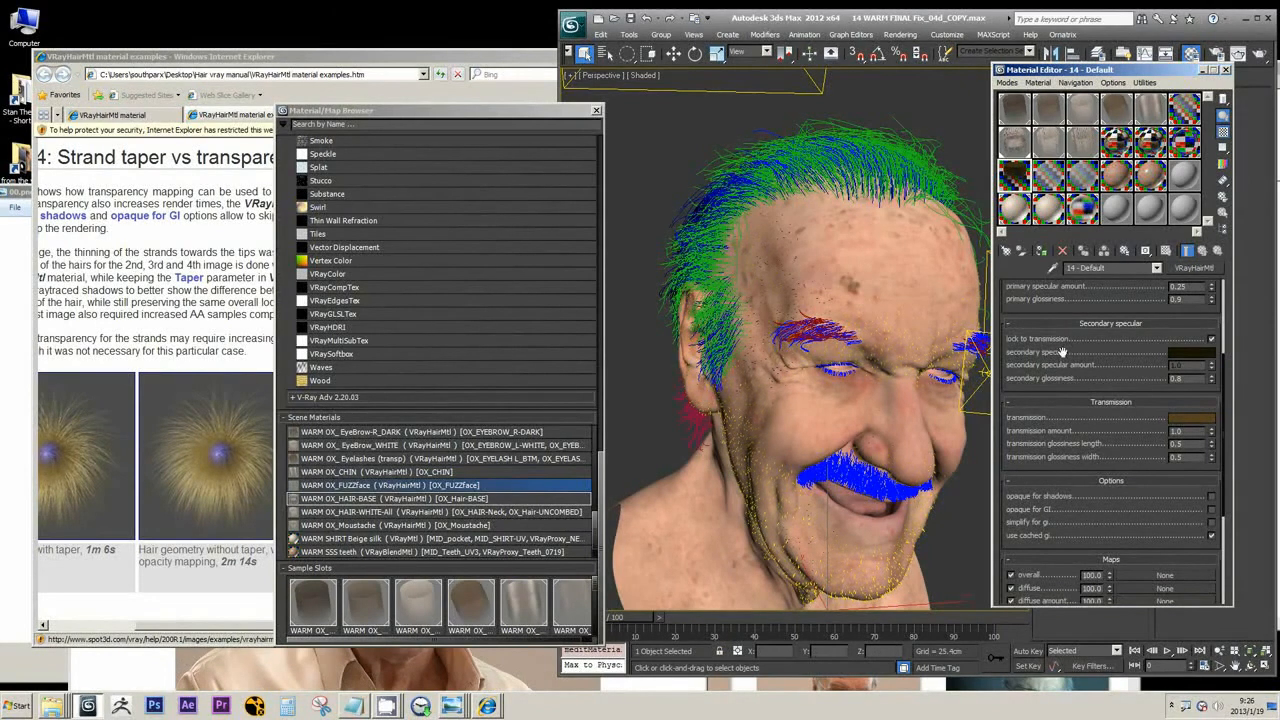
left_click_drag(1046, 432, 1039, 420)
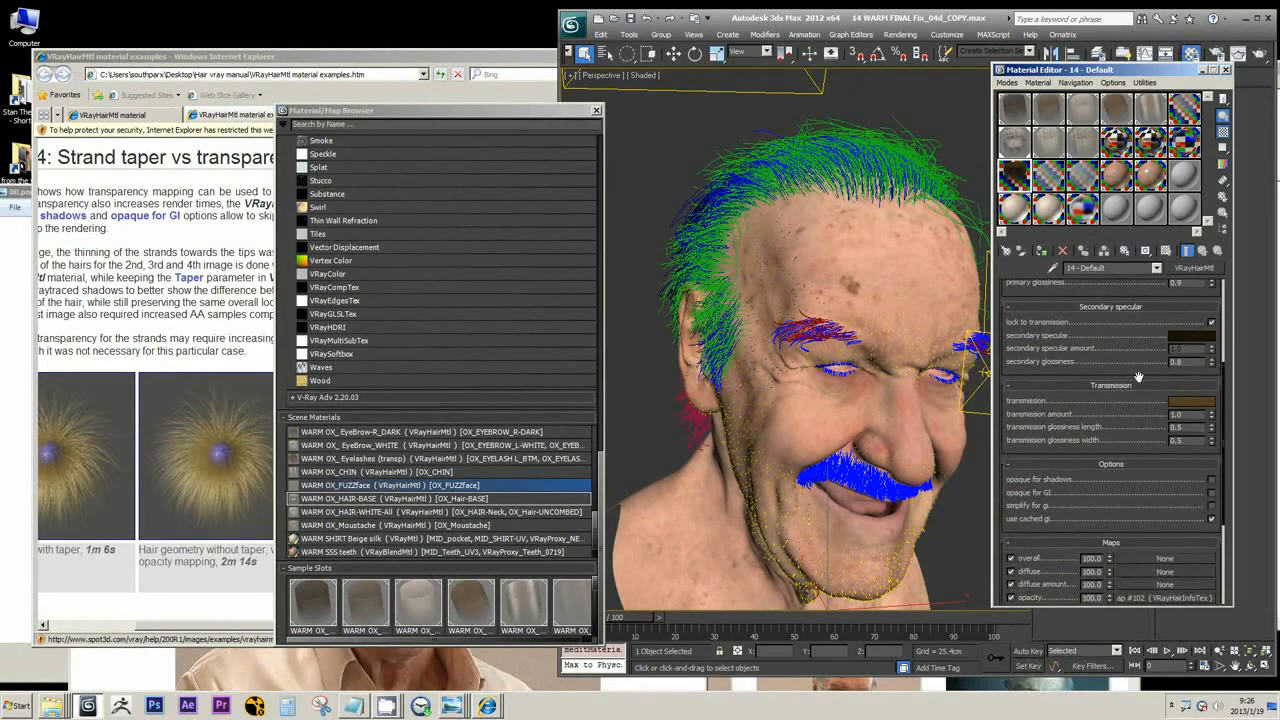
left_click_drag(1078, 414, 1037, 352)
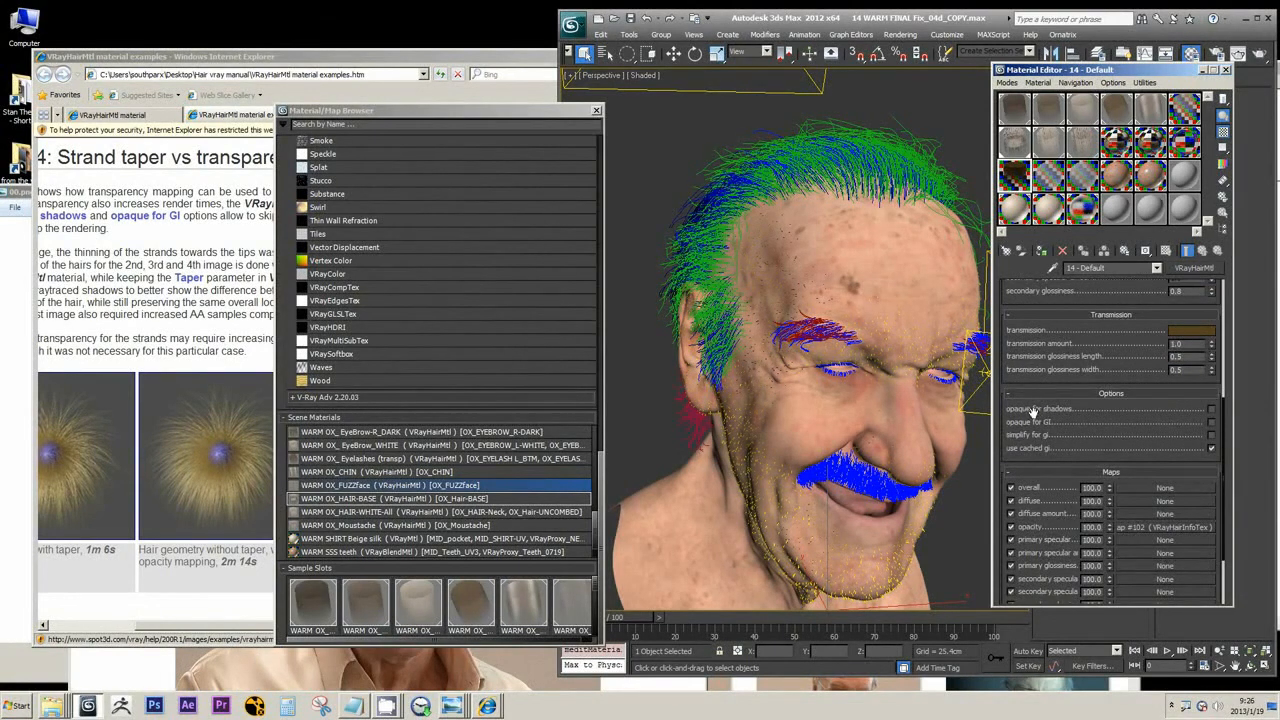
left_click_drag(1042, 410, 1042, 390)
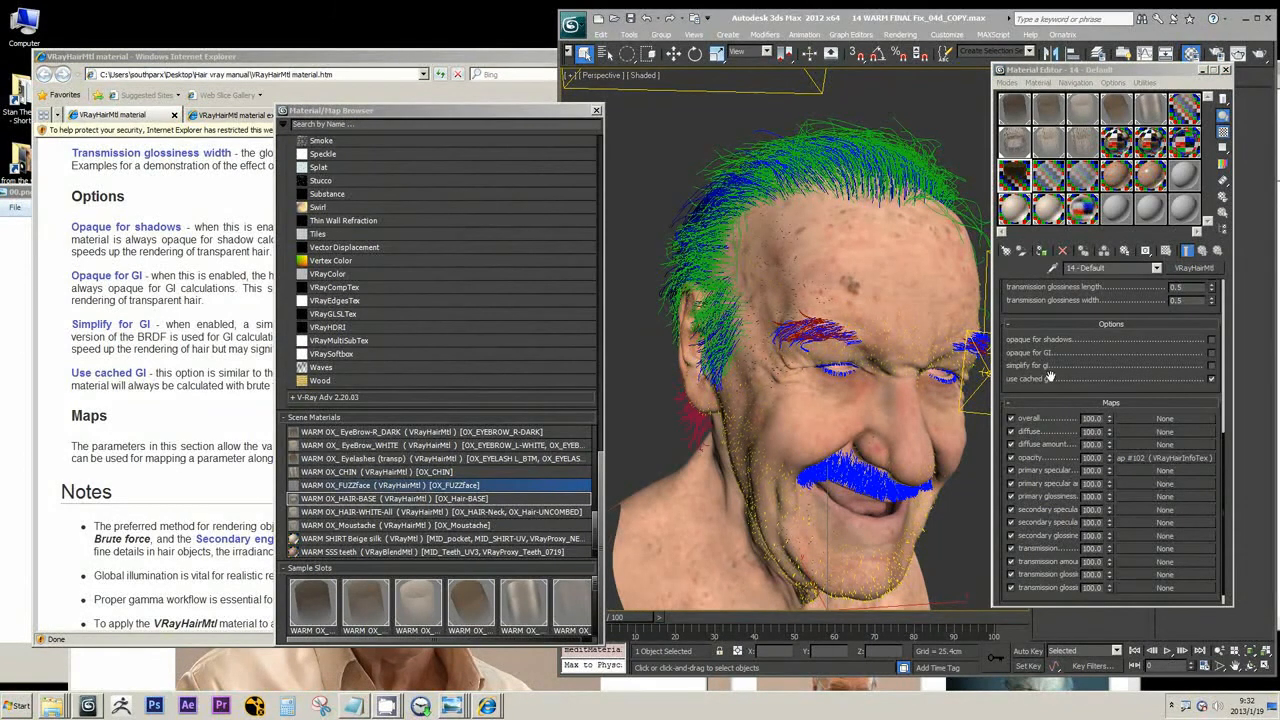
Step: Inspect the simplify for gi and use cached gi options of 14 - Default
left_click(1211, 377)
left_click(1211, 366)
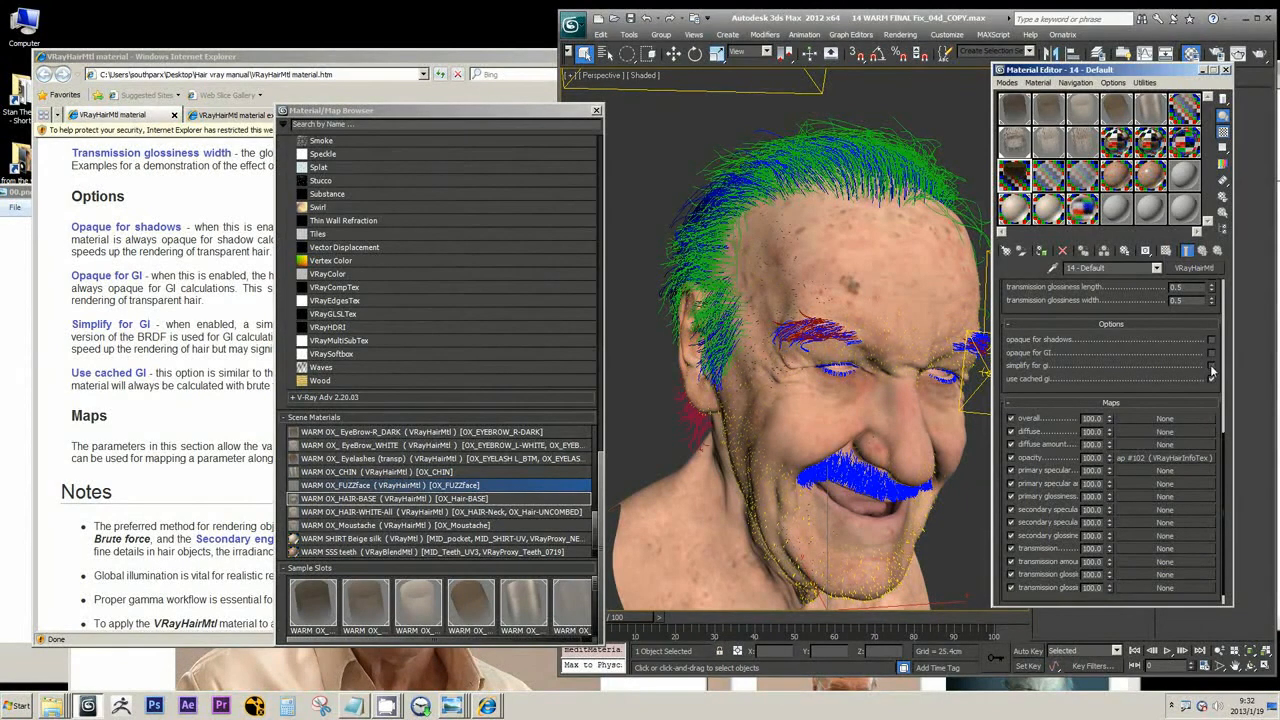
left_click(1211, 377)
mouse_move(1010, 371)
left_mouse_down()
mouse_move(1016, 355)
mouse_move(1020, 369)
left_mouse_up()
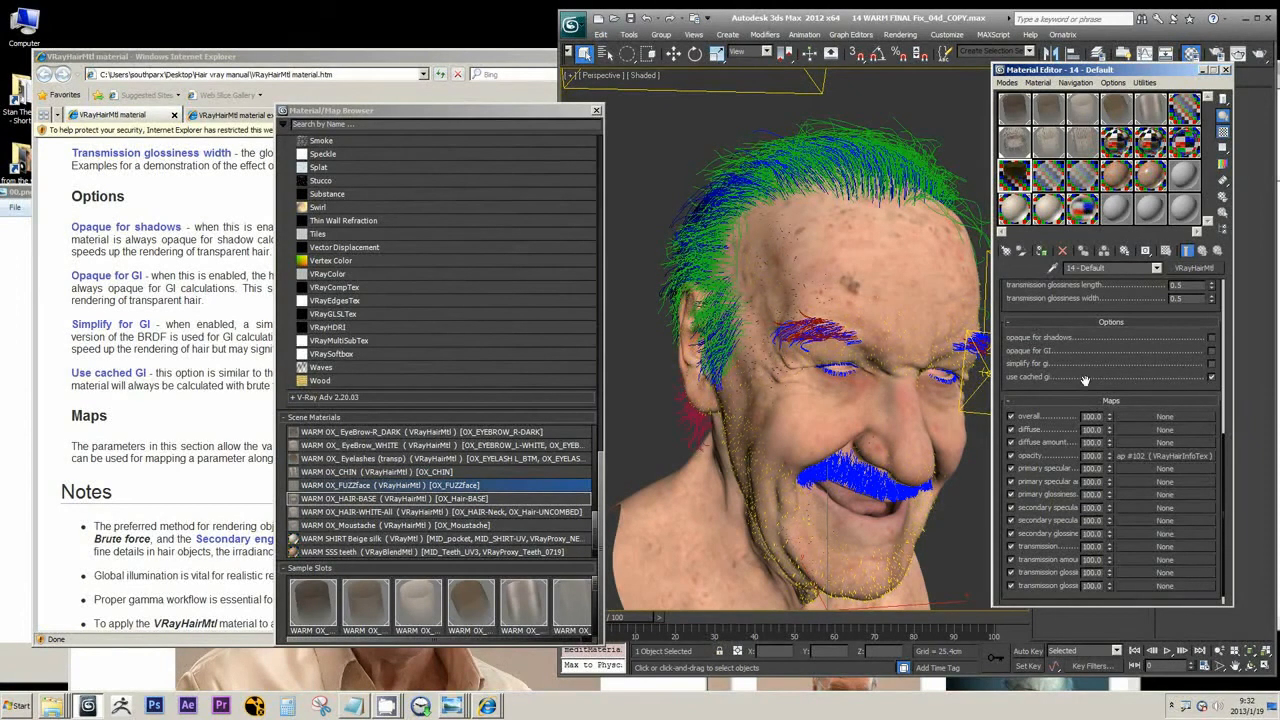
left_click_drag(1072, 381, 1090, 354)
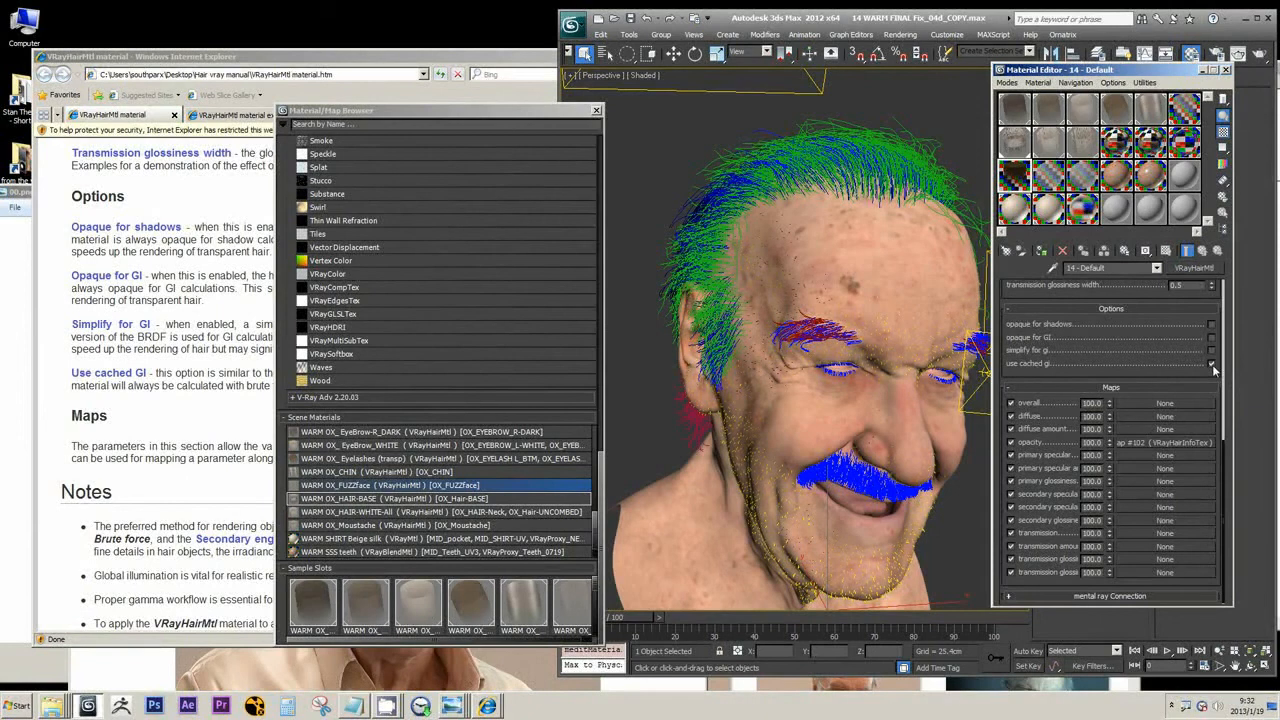
Step: Check use cached gi in WARM OX_Moustache, WARM OX_HAIR-WHITE-All and WARM OX_FUZZface, and disable it in 14 - Default to match
left_click(1080, 148)
scroll(1078, 420, "up", 3)
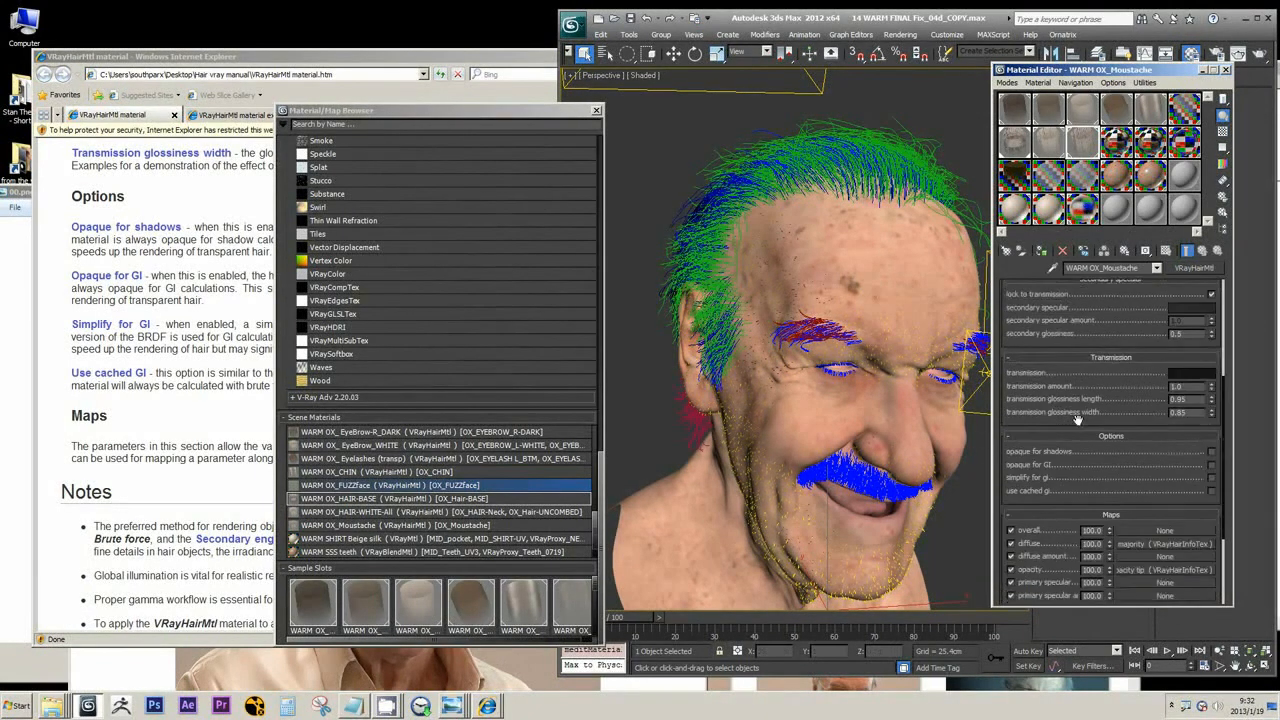
scroll(1077, 418, "down", 3)
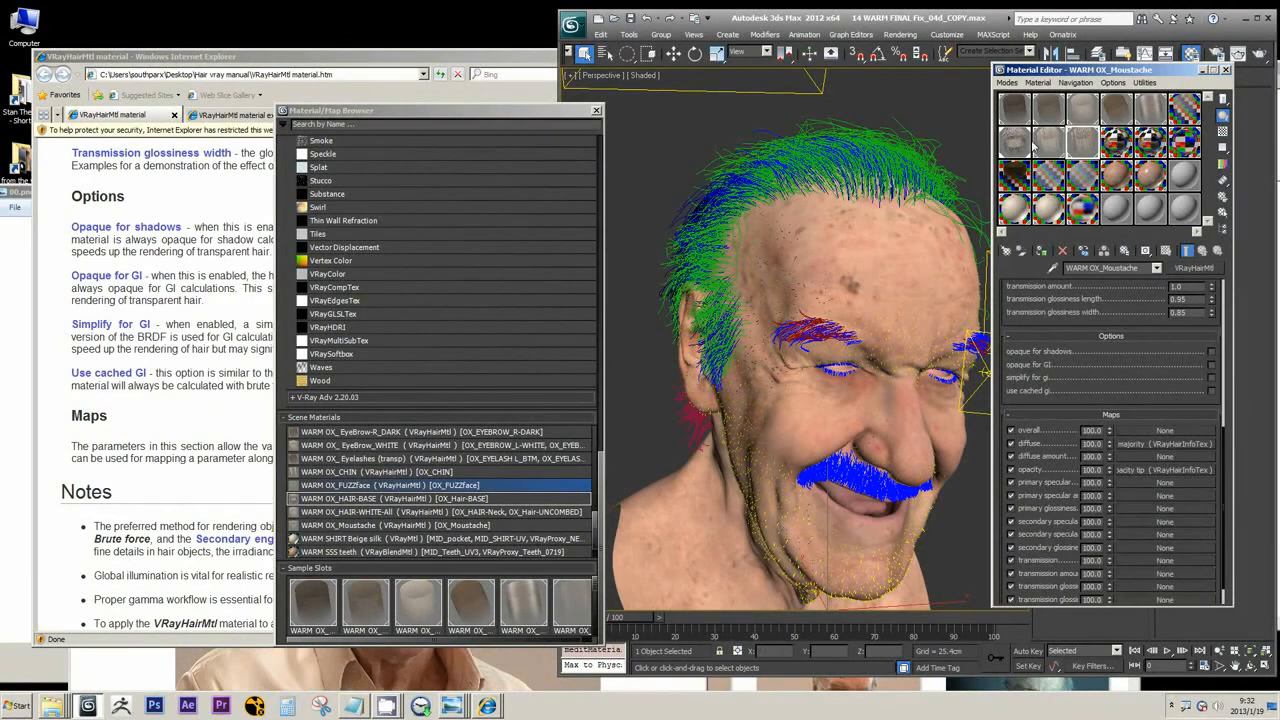
left_click(1048, 147)
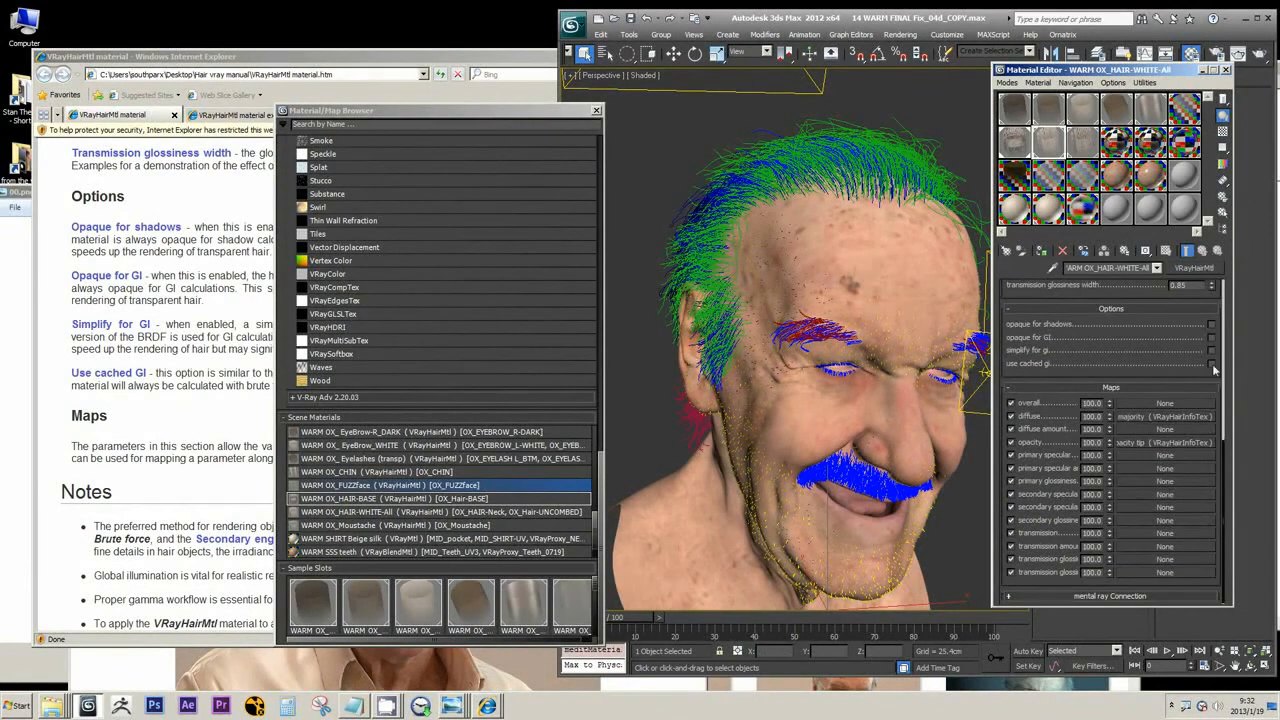
left_click(1184, 110)
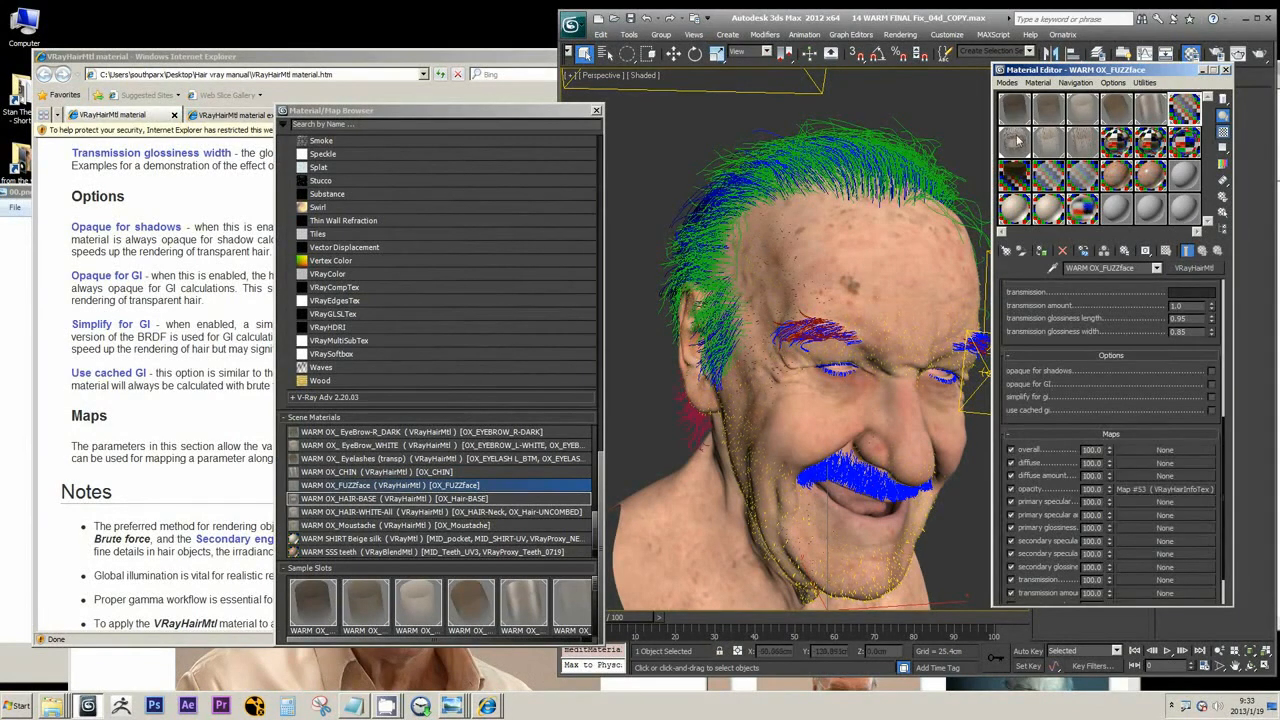
left_click(1016, 180)
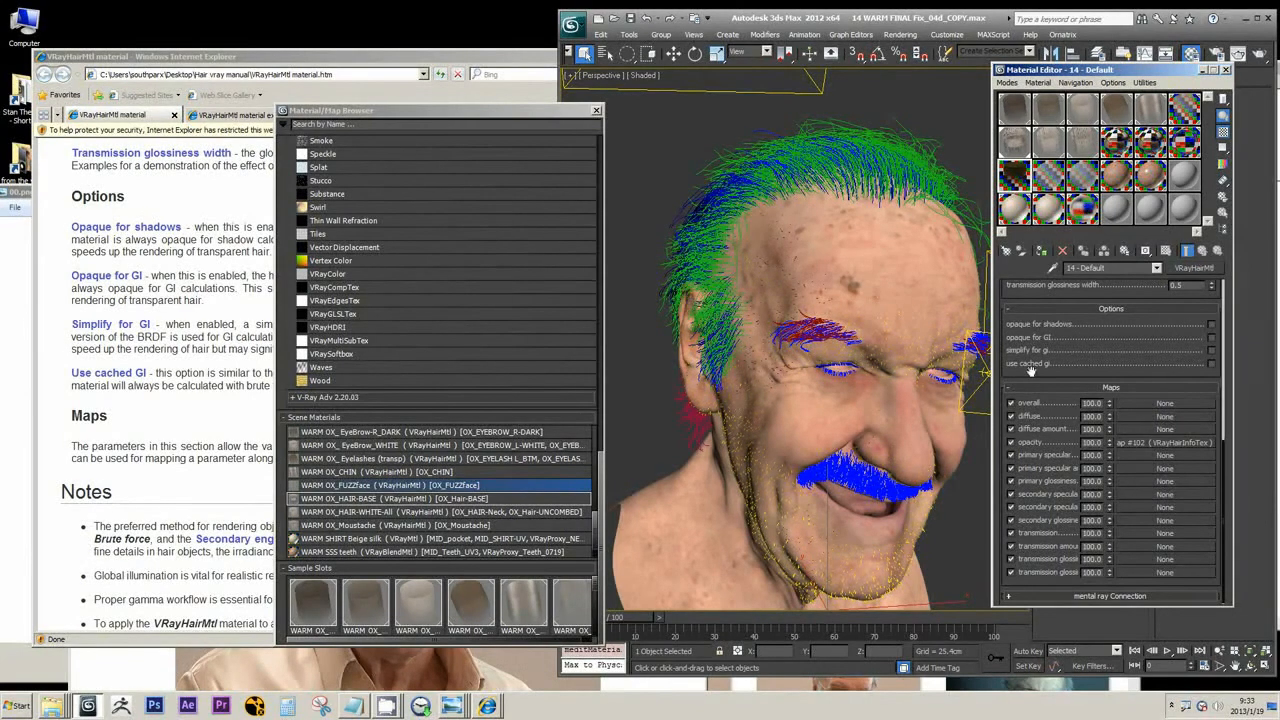
Step: Switch to the VRayHairMtl manual page in Internet Explorer and highlight the Use cached GI description, including its brute force GI wording
left_click(492, 60)
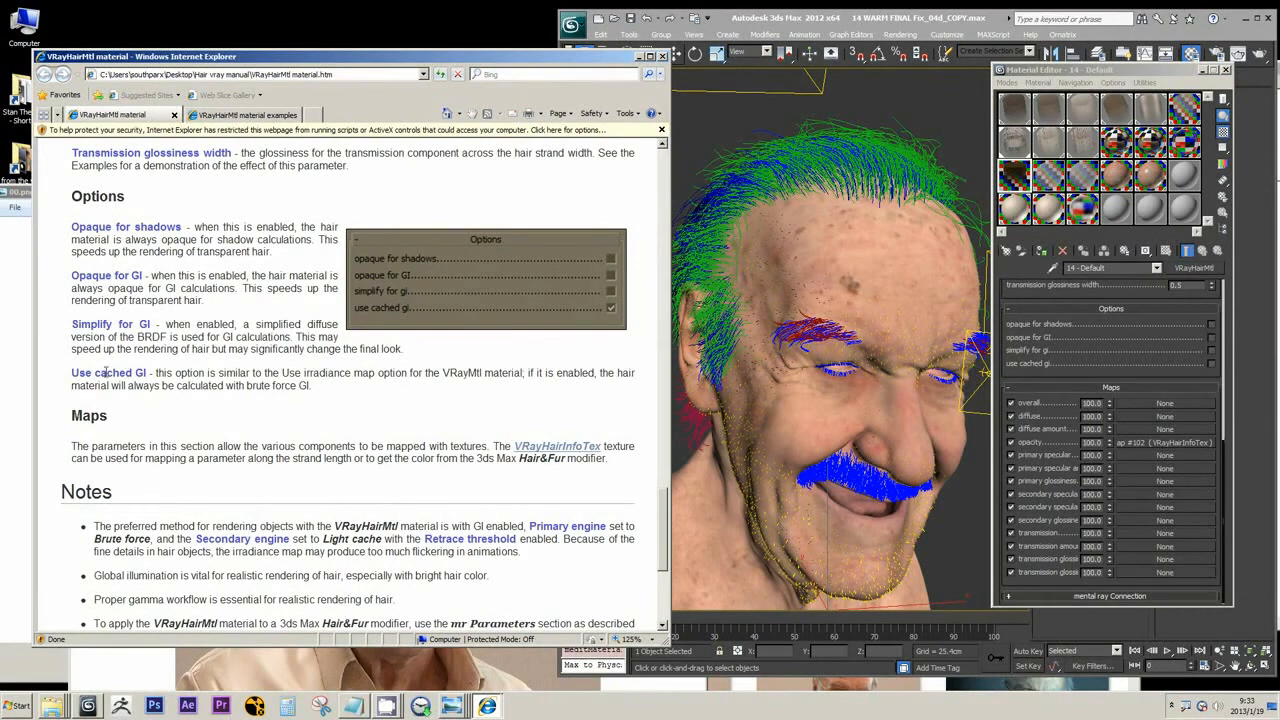
left_click_drag(73, 373, 420, 385)
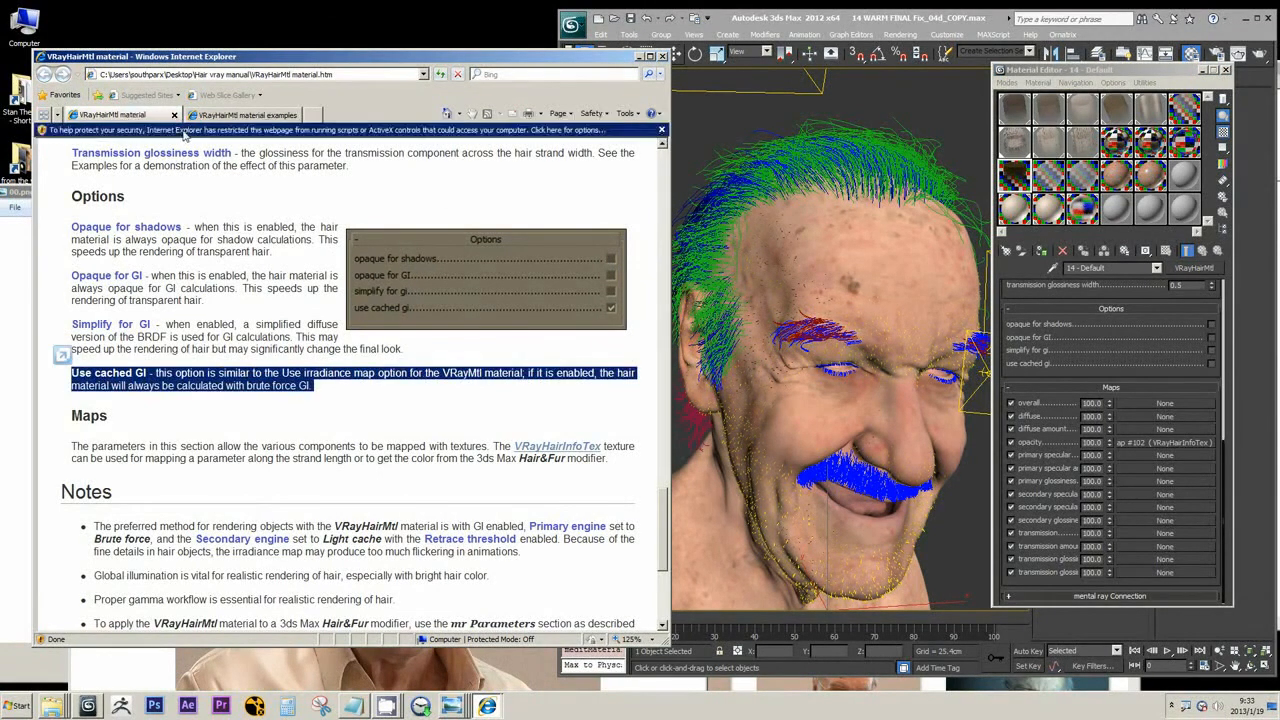
left_click(266, 377)
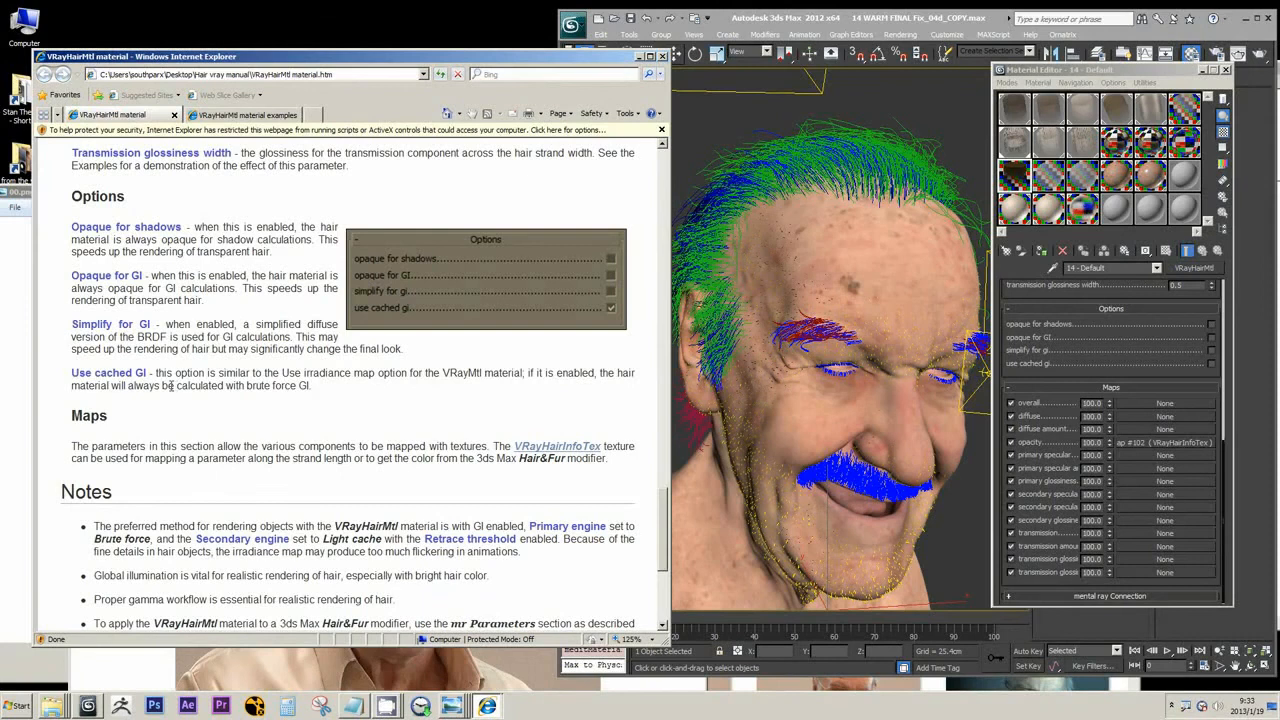
double_click(559, 377)
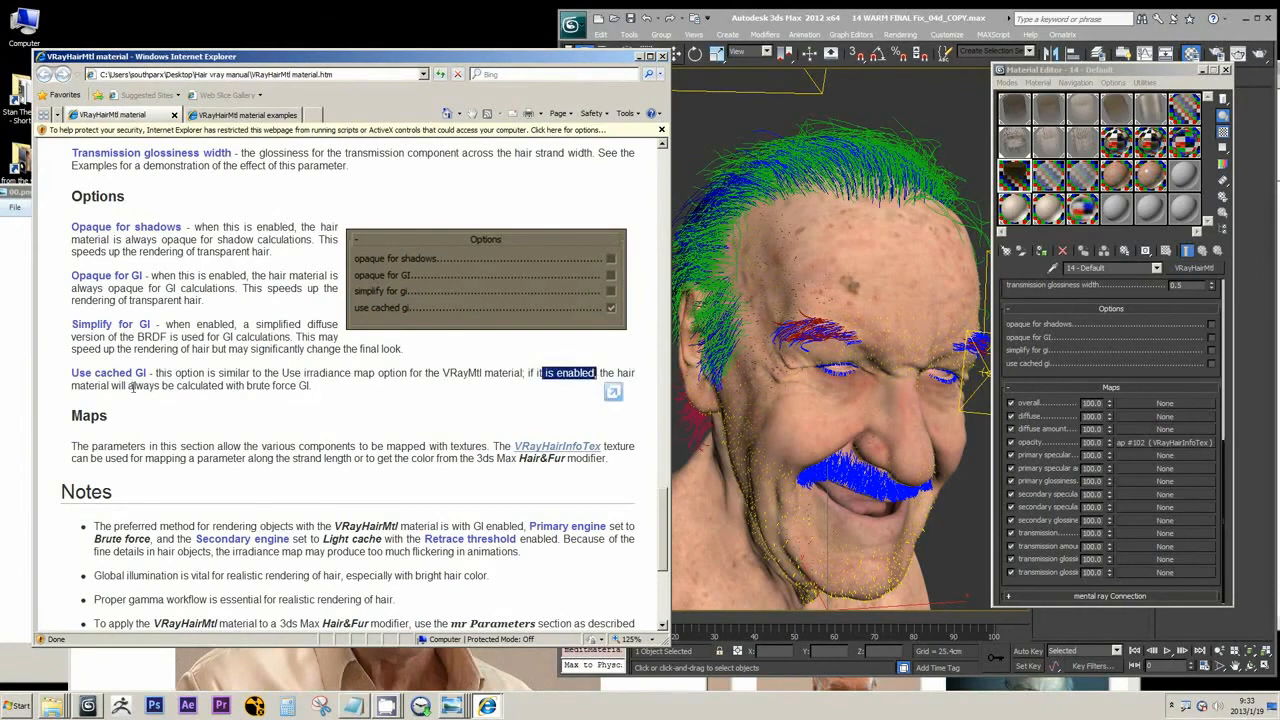
left_click_drag(127, 386, 313, 386)
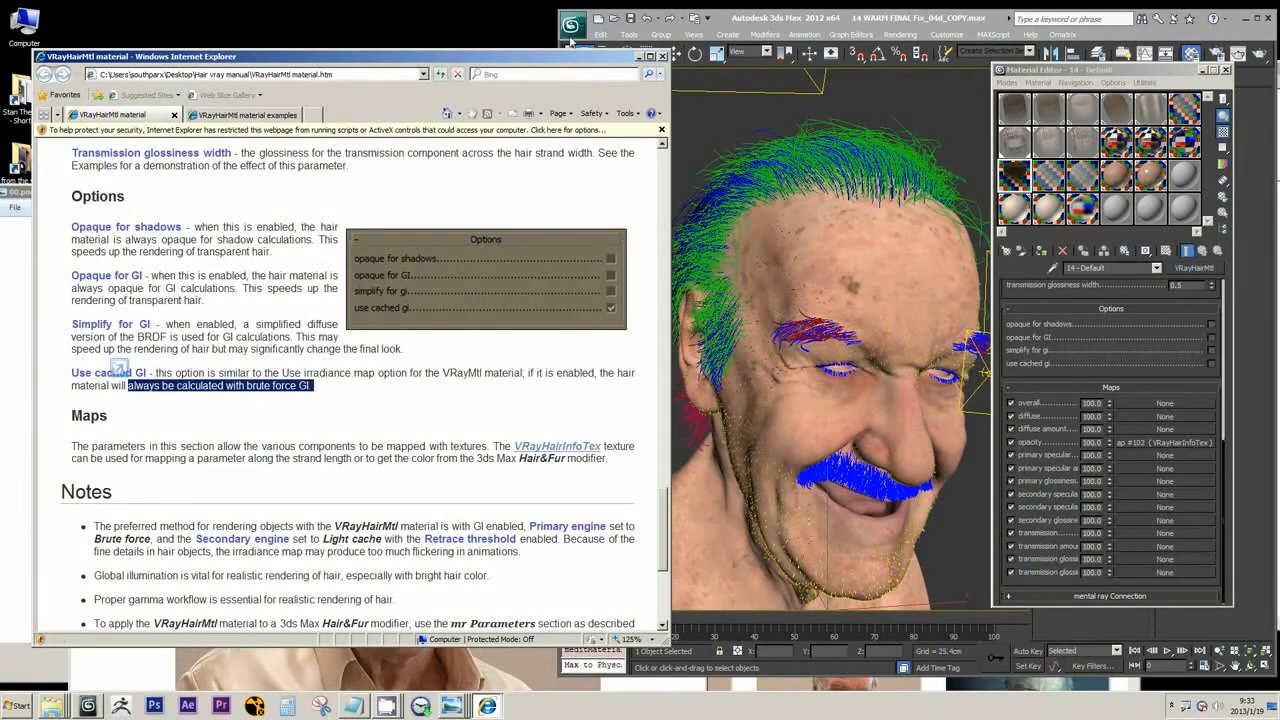
Step: Minimize the manual window and move the warm00.png and 00.png photos over the 3ds Max viewport to uncover the desktop shortcuts
left_click(636, 56)
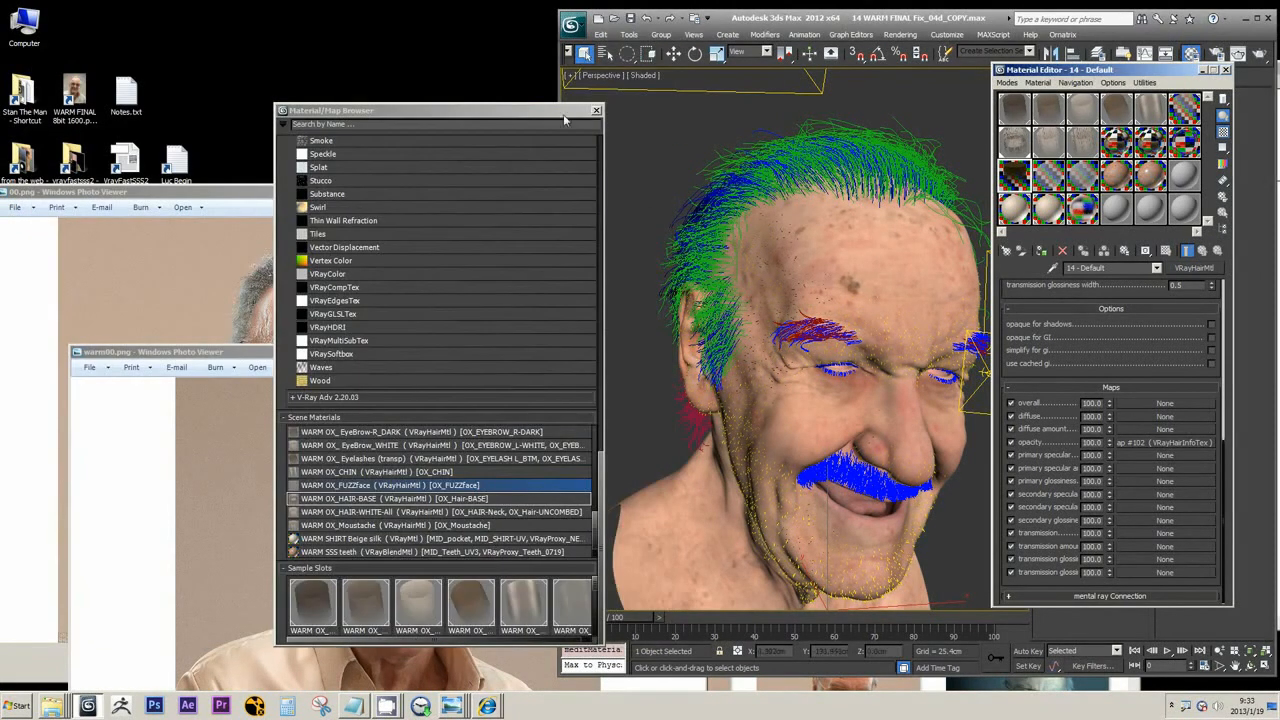
left_click(211, 496)
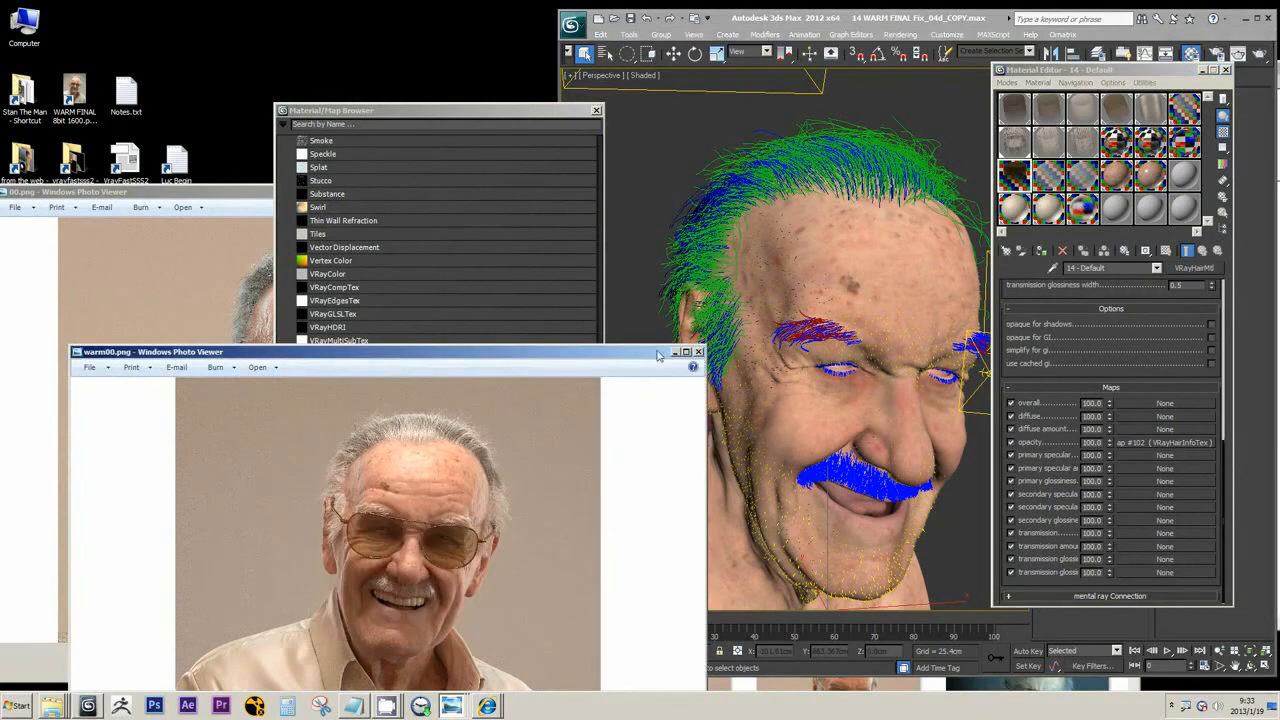
left_click_drag(624, 358, 958, 92)
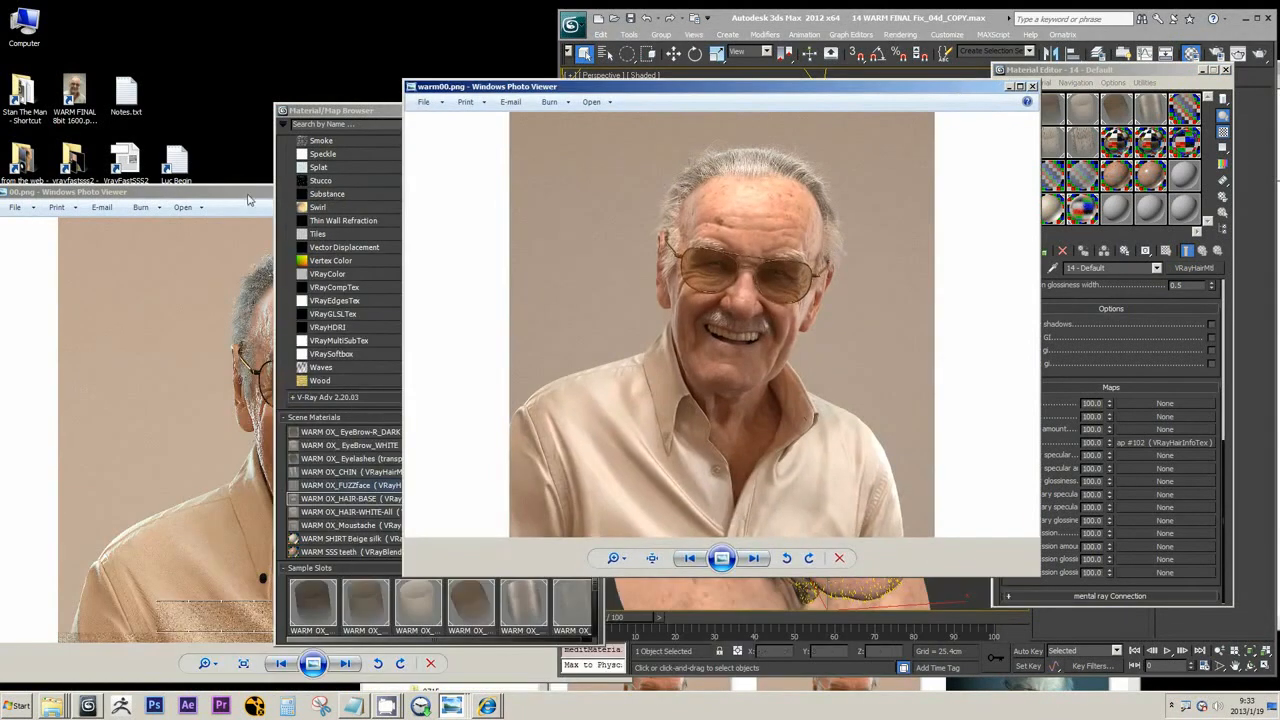
left_click_drag(270, 192, 656, 174)
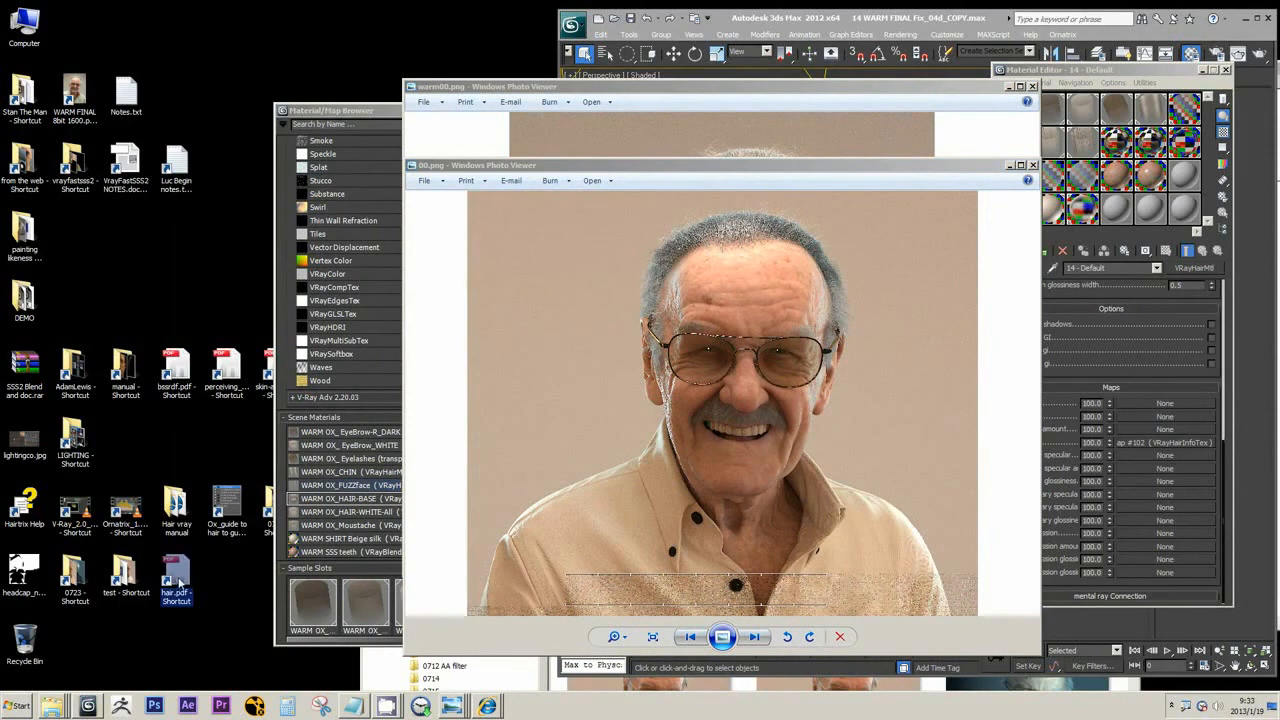
Step: Open the hair.pdf paper from its desktop shortcut and go to the brown hair photograph on page 8
right_click(185, 572)
left_click(441, 452)
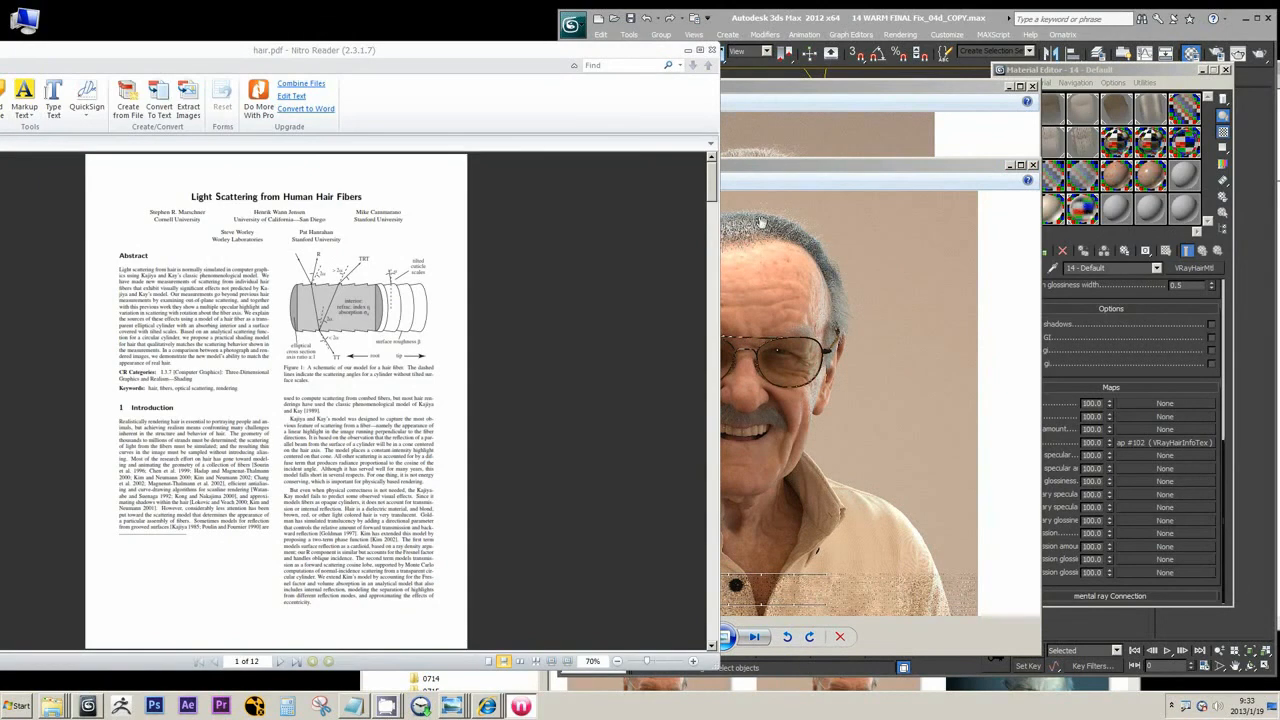
left_click_drag(711, 181, 735, 480)
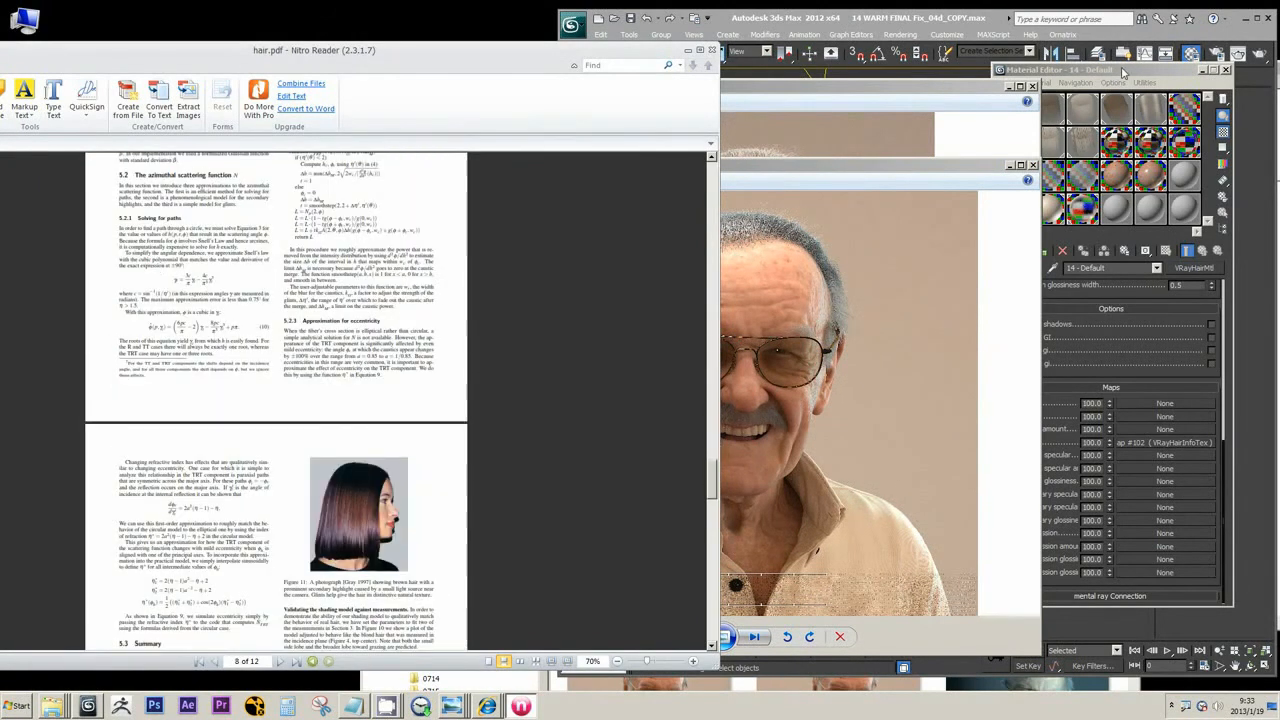
Step: Return to 3ds Max's Material Editor and move the Material/Map Browser off the PDF to sit over the viewport
left_click(1121, 70)
left_click(1211, 366)
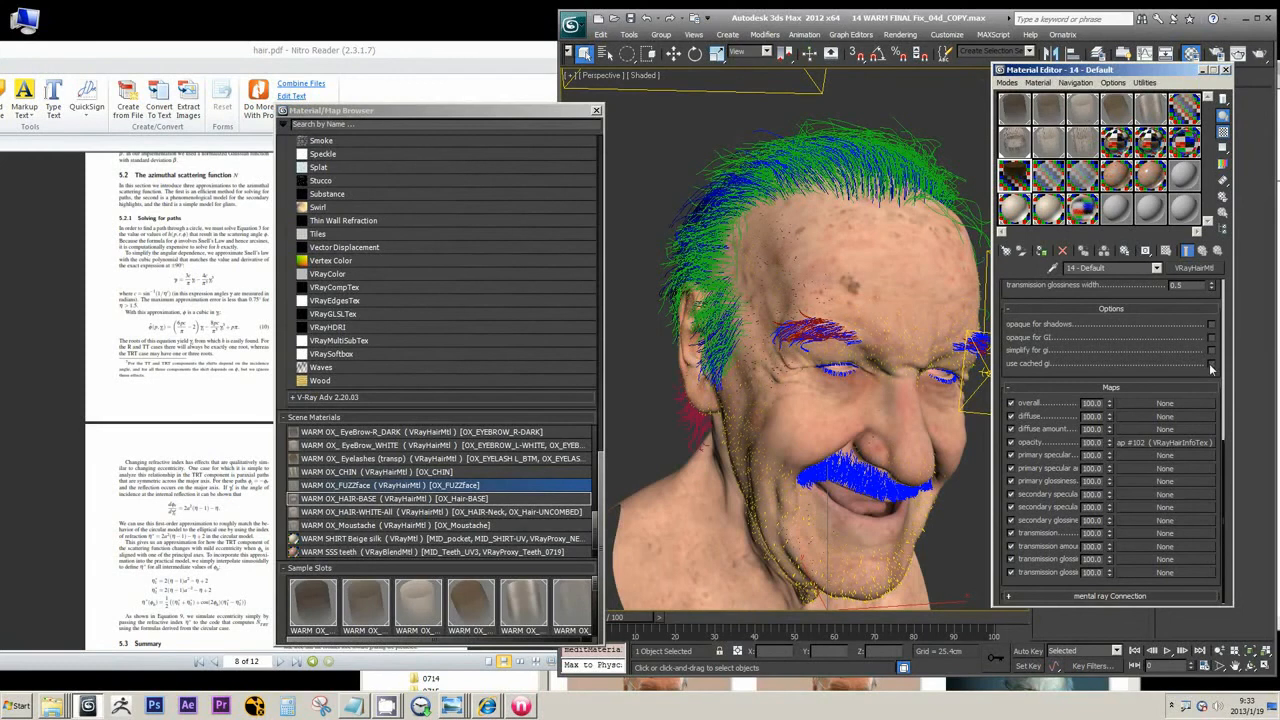
left_click_drag(440, 110, 725, 110)
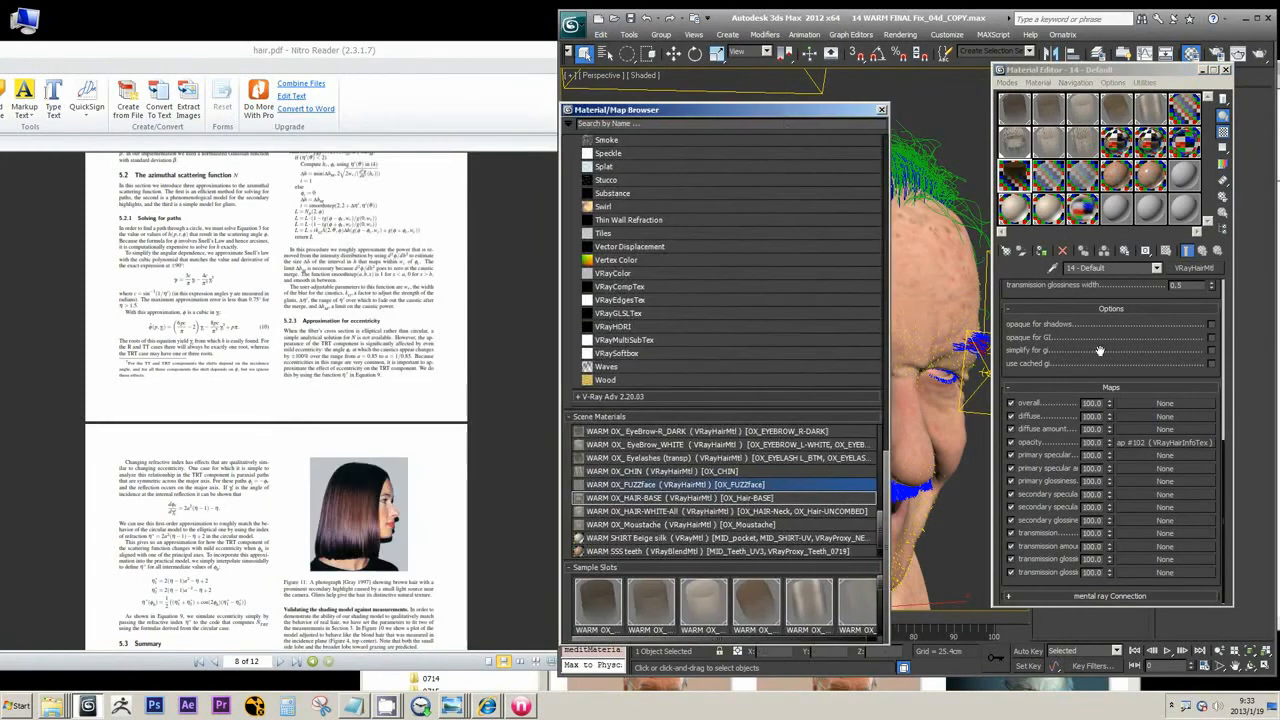
Step: Switch back to hair.pdf in Nitro Reader and enlarge page 8 to 125%
left_click(418, 53)
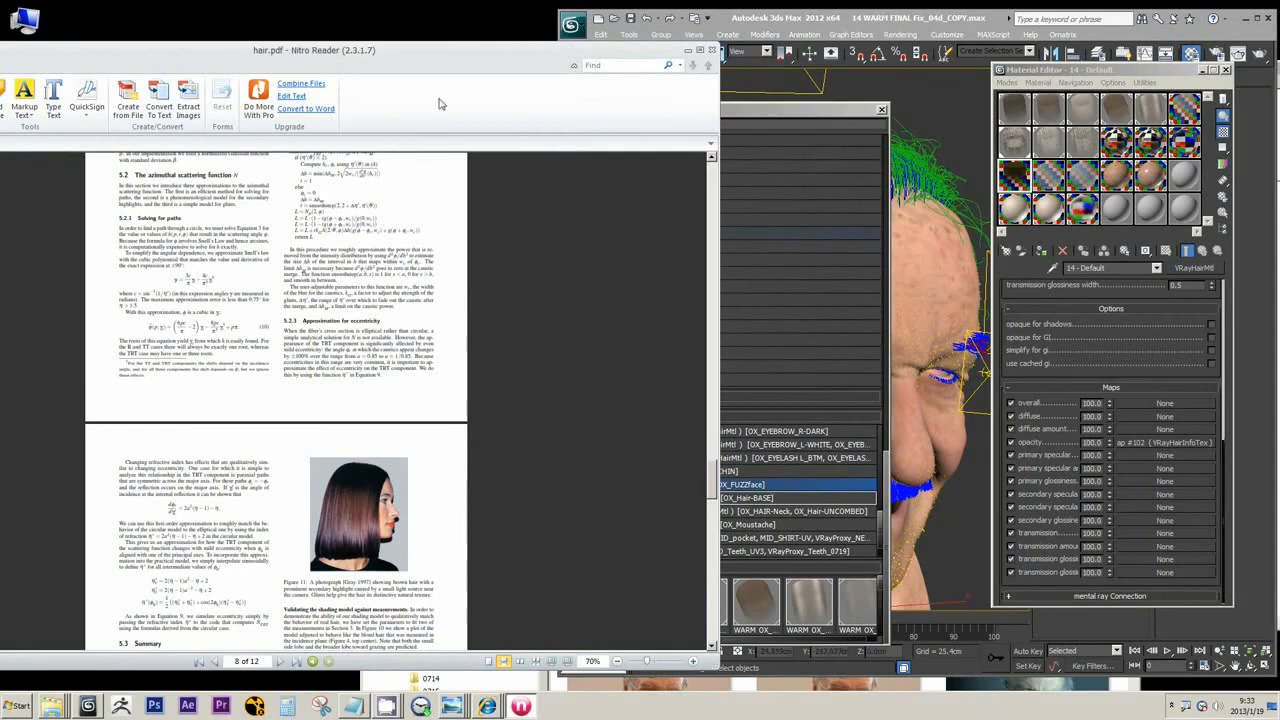
left_click(693, 661)
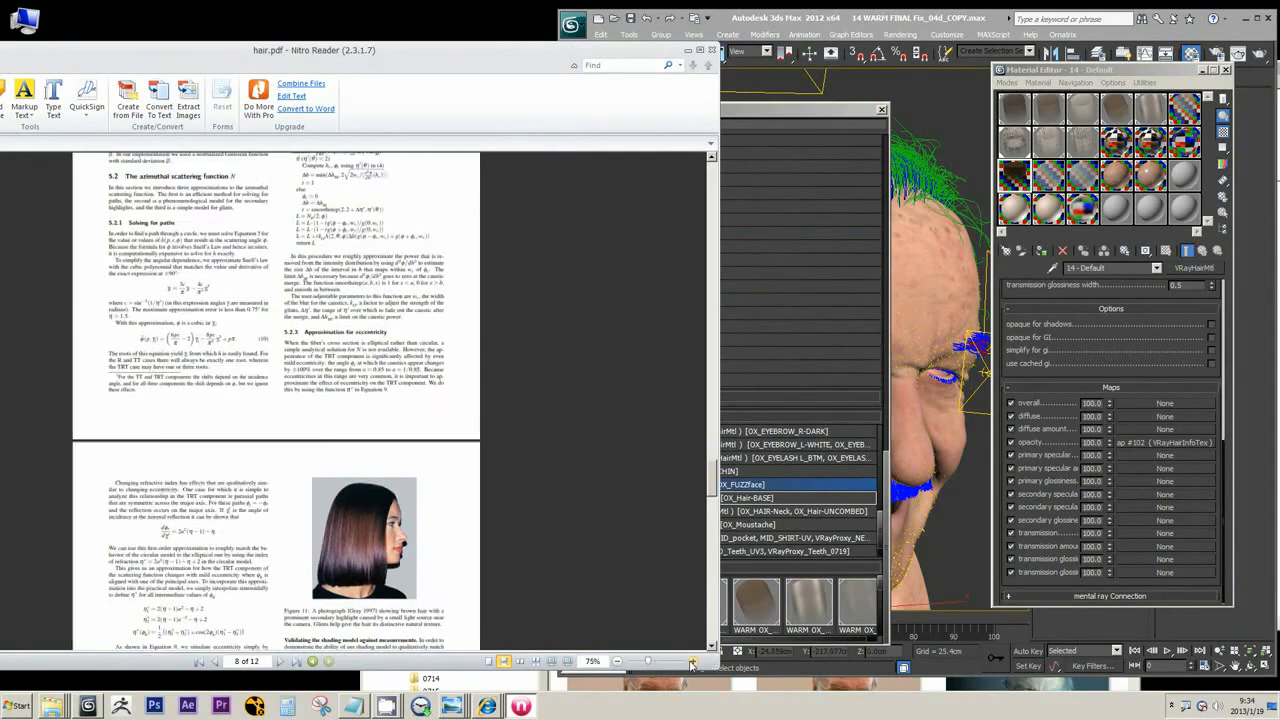
left_click(693, 661)
left_click(693, 661)
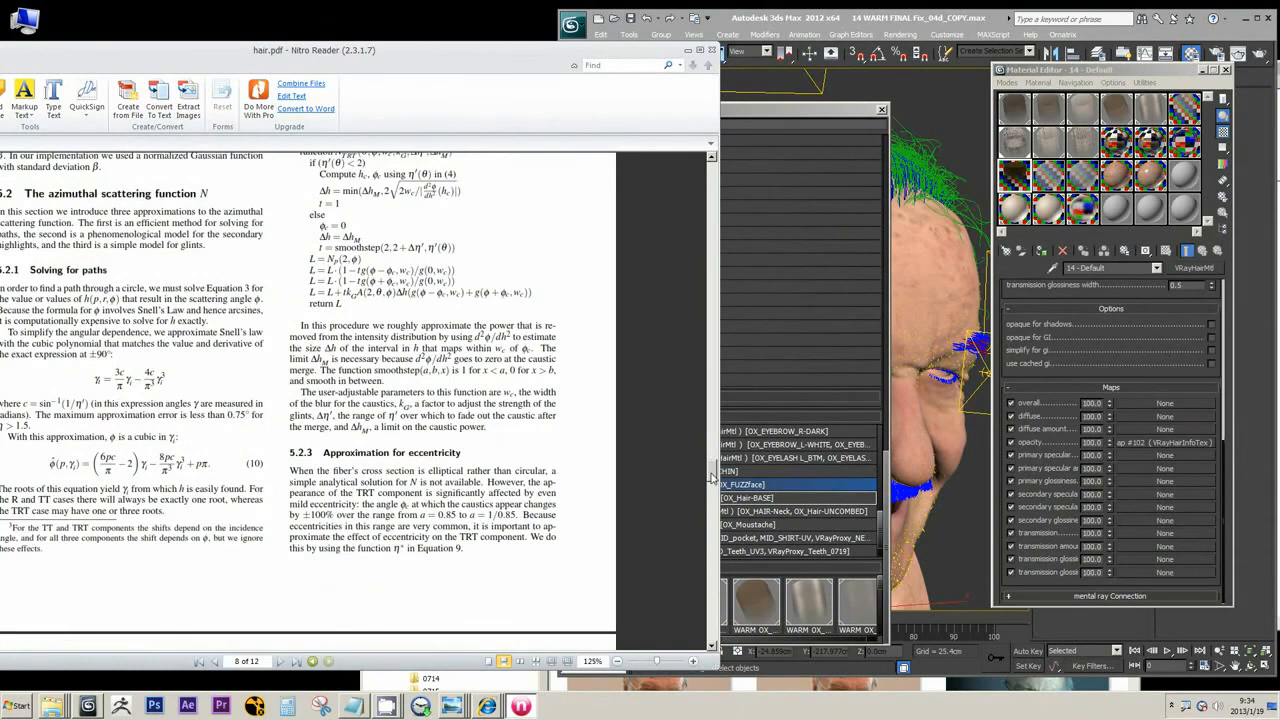
Step: Go to the Figure 11 brown hair photograph on page 9 of hair.pdf, enlarge it to 200%, and bring the whole photo into view
scroll(711, 479, "down", 10)
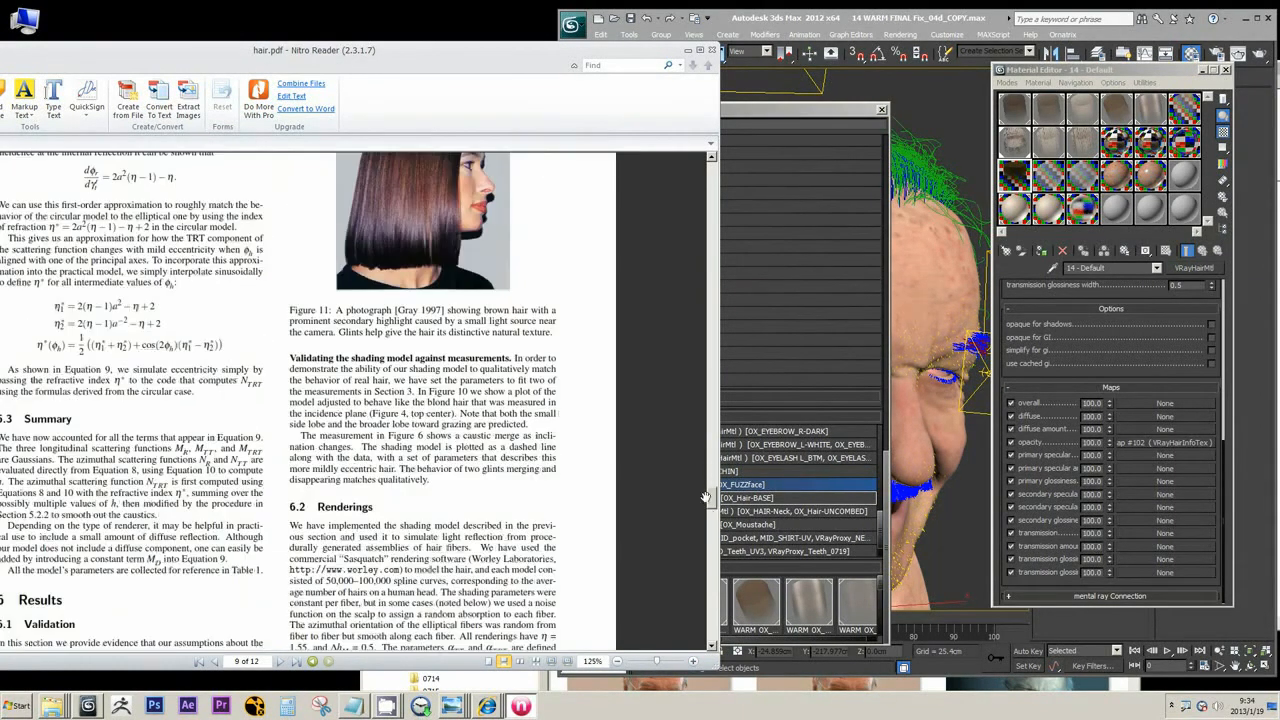
left_click(710, 160)
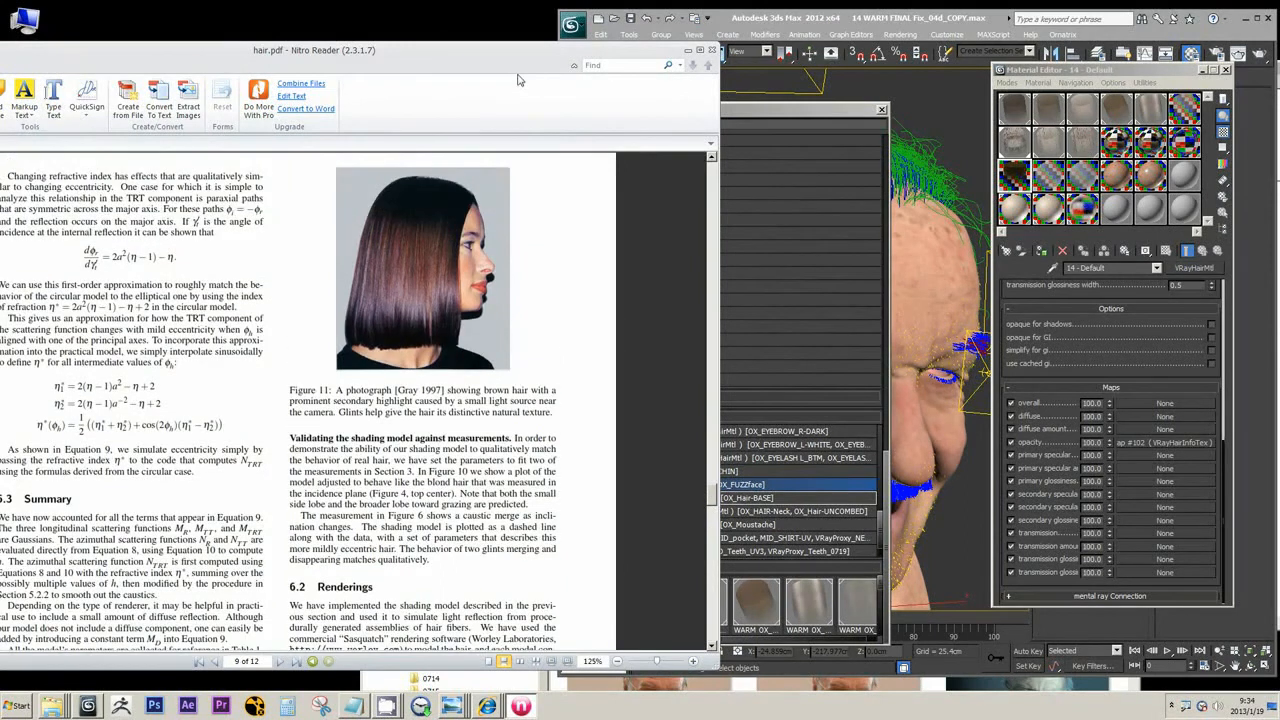
left_click_drag(514, 53, 961, 37)
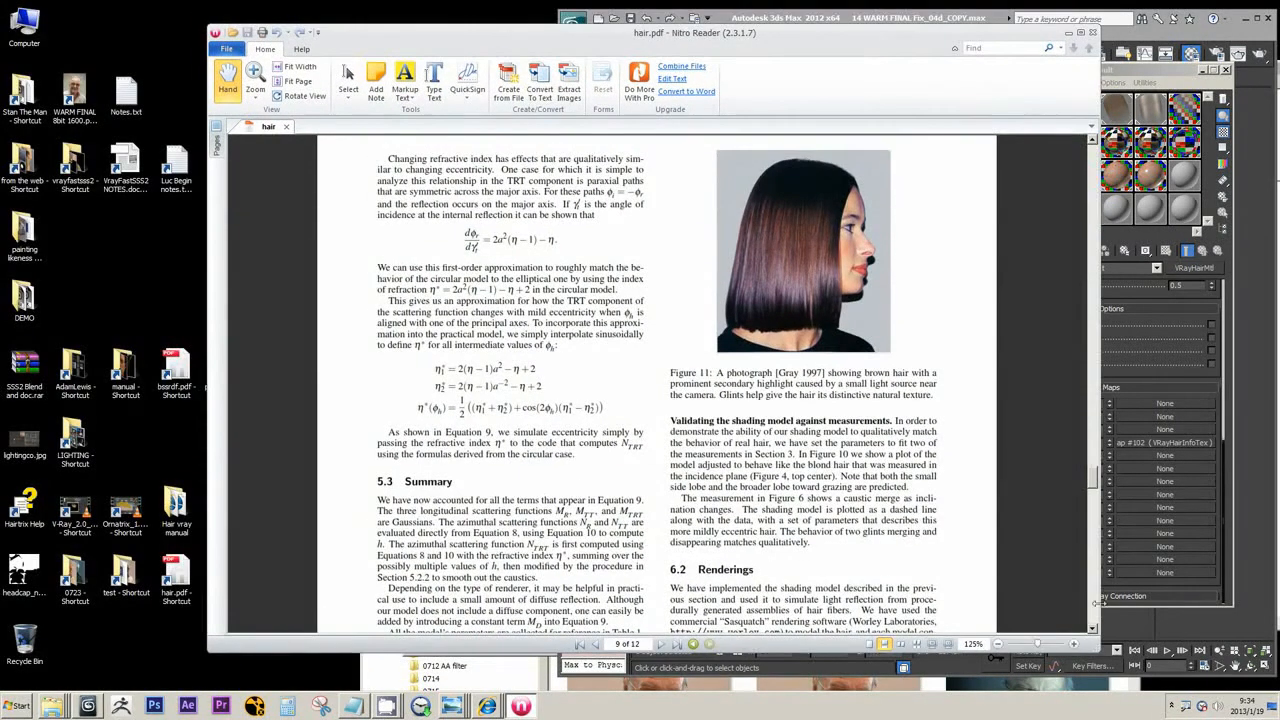
left_click(1073, 644)
left_click(1073, 644)
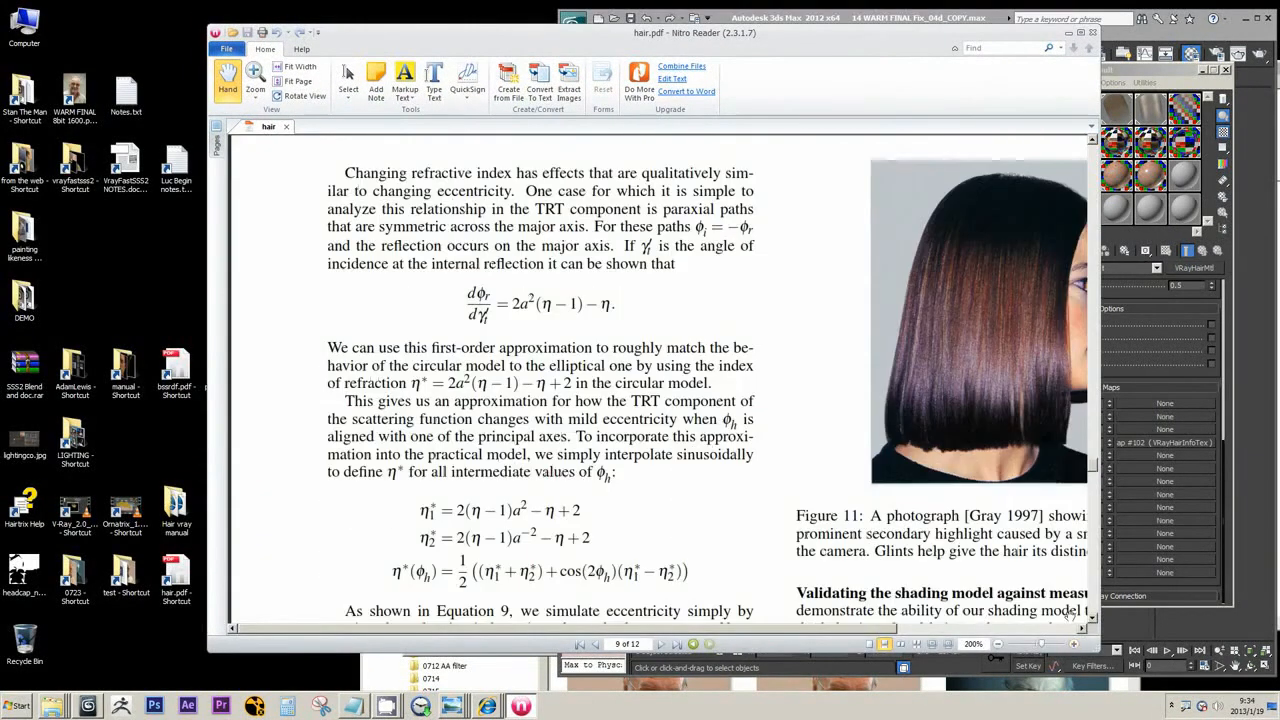
left_click_drag(872, 630, 982, 630)
left_click_drag(920, 33, 619, 68)
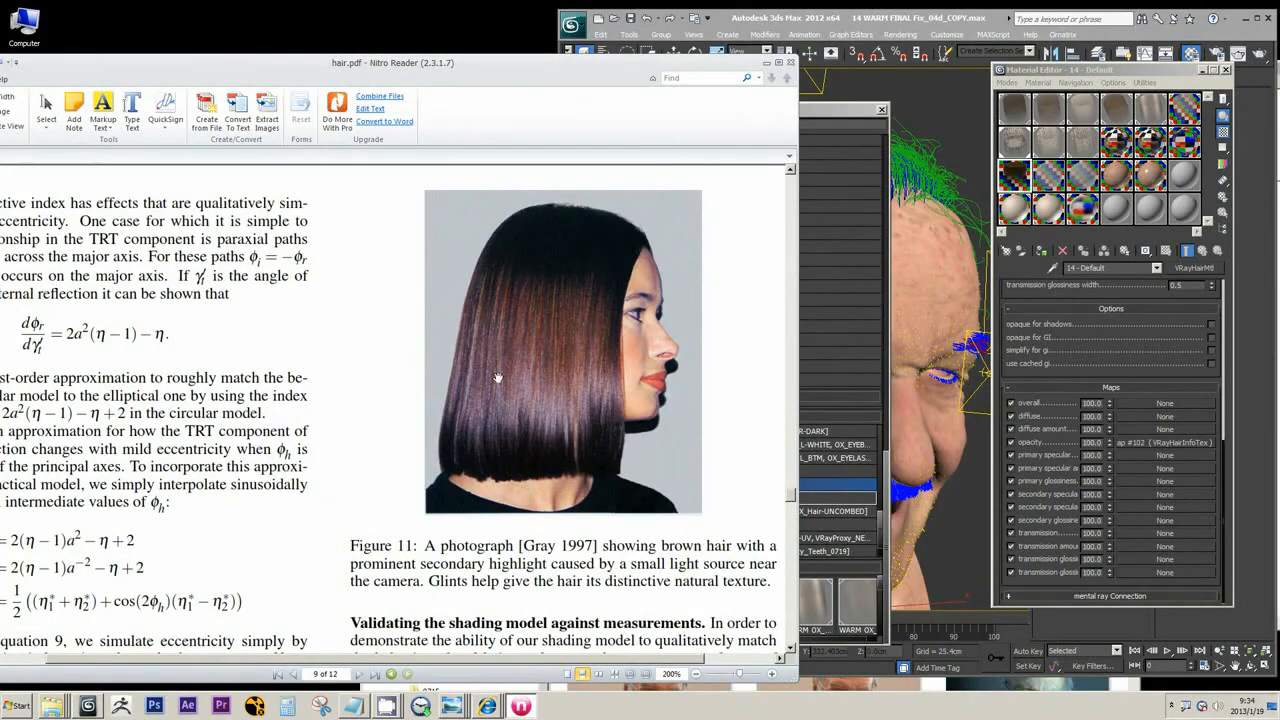
left_click_drag(543, 60, 693, 51)
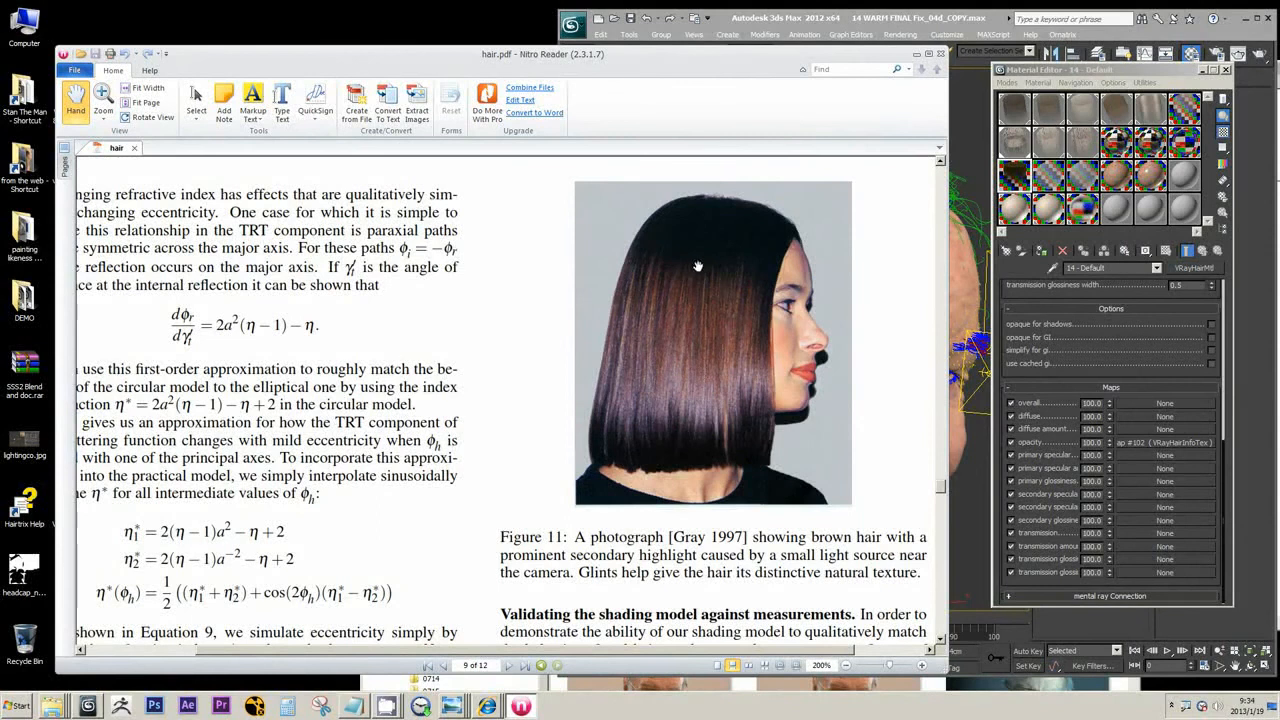
Step: Enlarge page 9 to 400% to examine the hair highlights in the photograph, and place the PDF window clear of the Material Editor
left_click(920, 666)
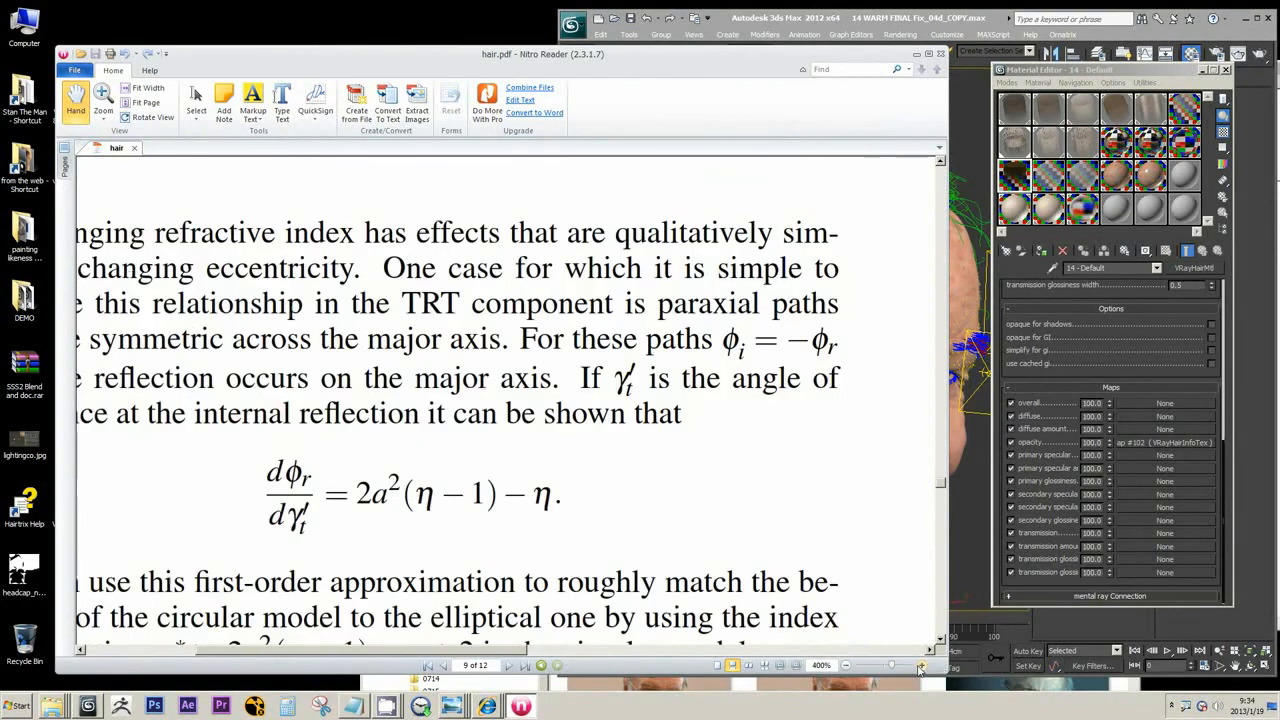
mouse_move(896, 671)
left_mouse_down()
mouse_move(851, 657)
mouse_move(892, 668)
left_mouse_up()
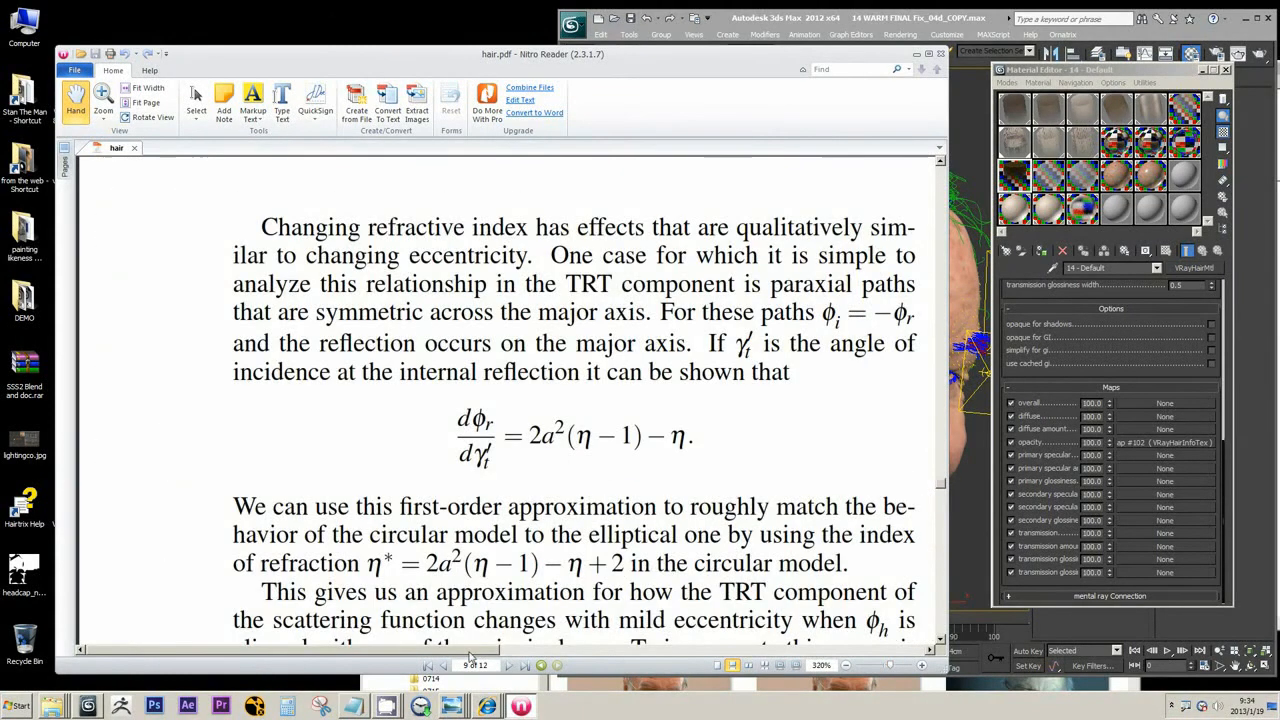
left_click_drag(471, 653, 833, 656)
left_click_drag(890, 666, 886, 665)
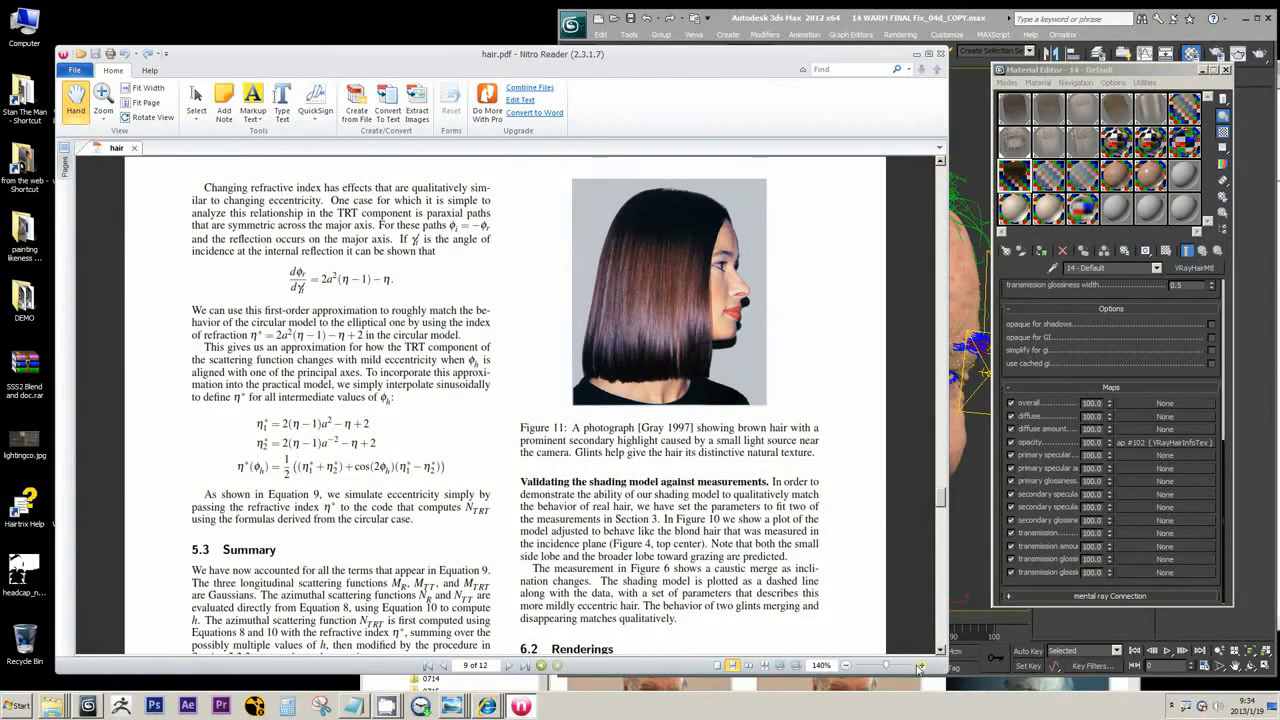
left_click(921, 666)
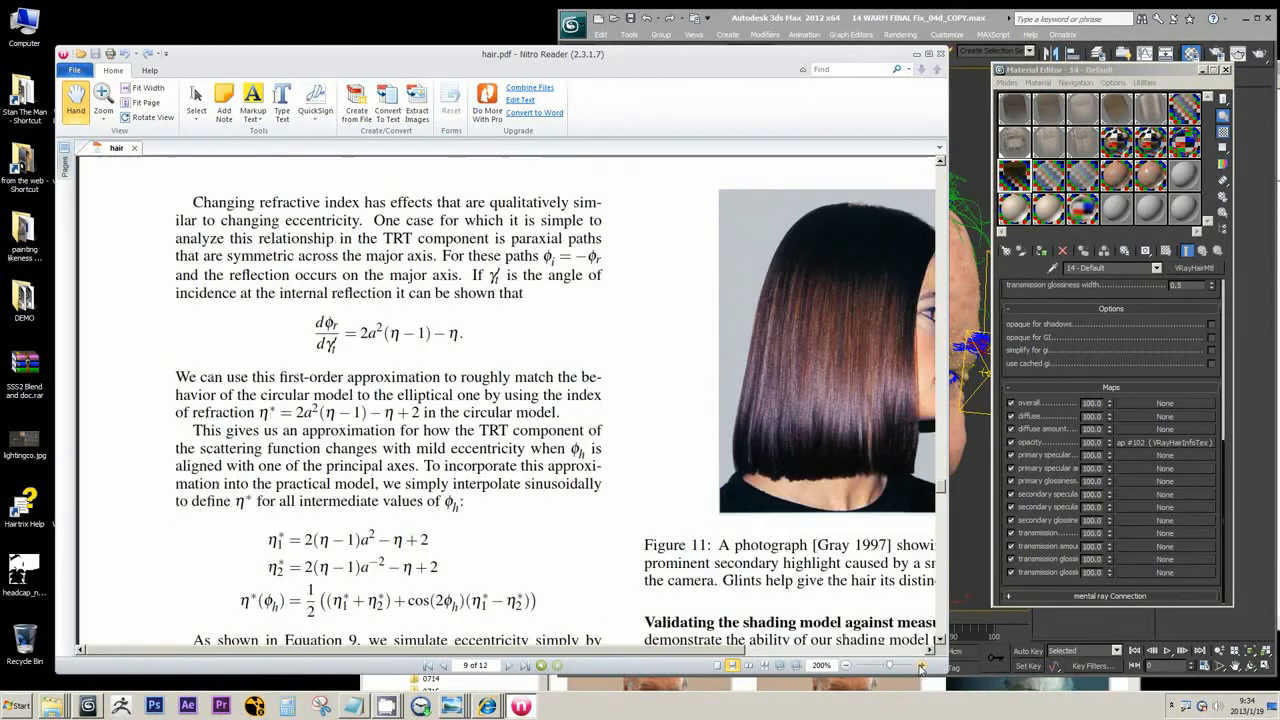
left_click_drag(728, 653, 842, 652)
left_click(921, 666)
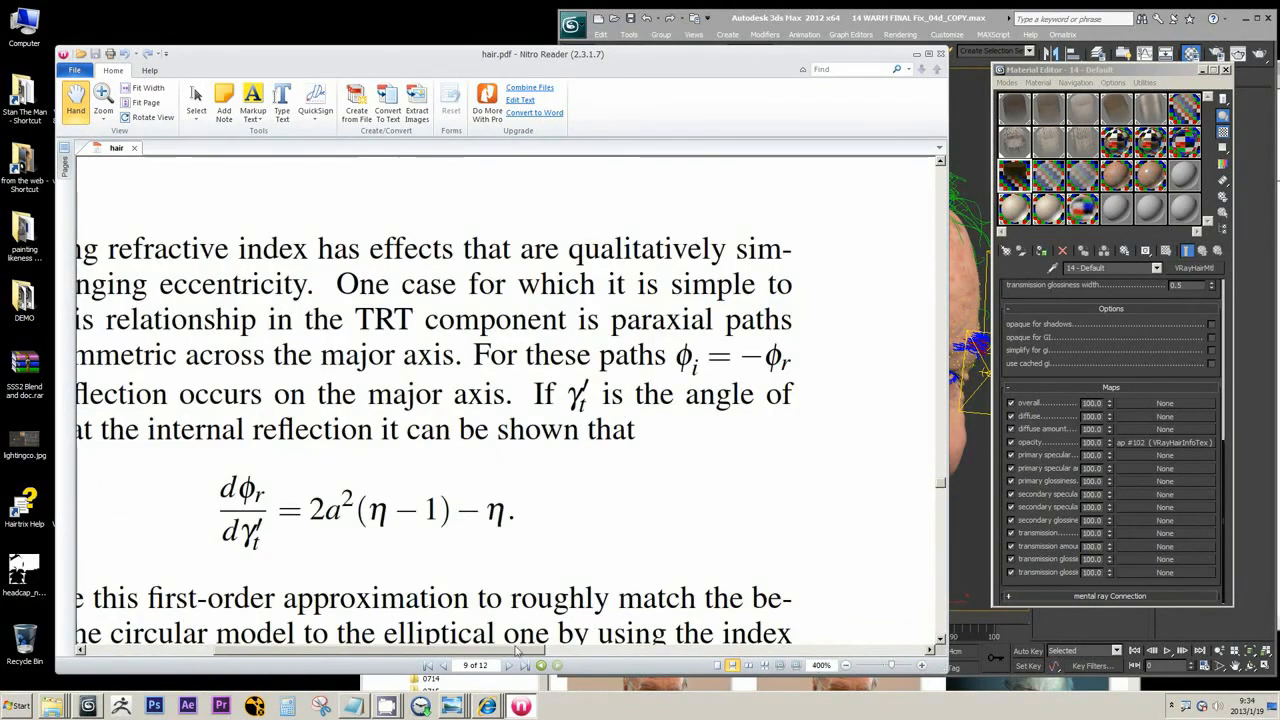
left_click_drag(465, 655, 655, 660)
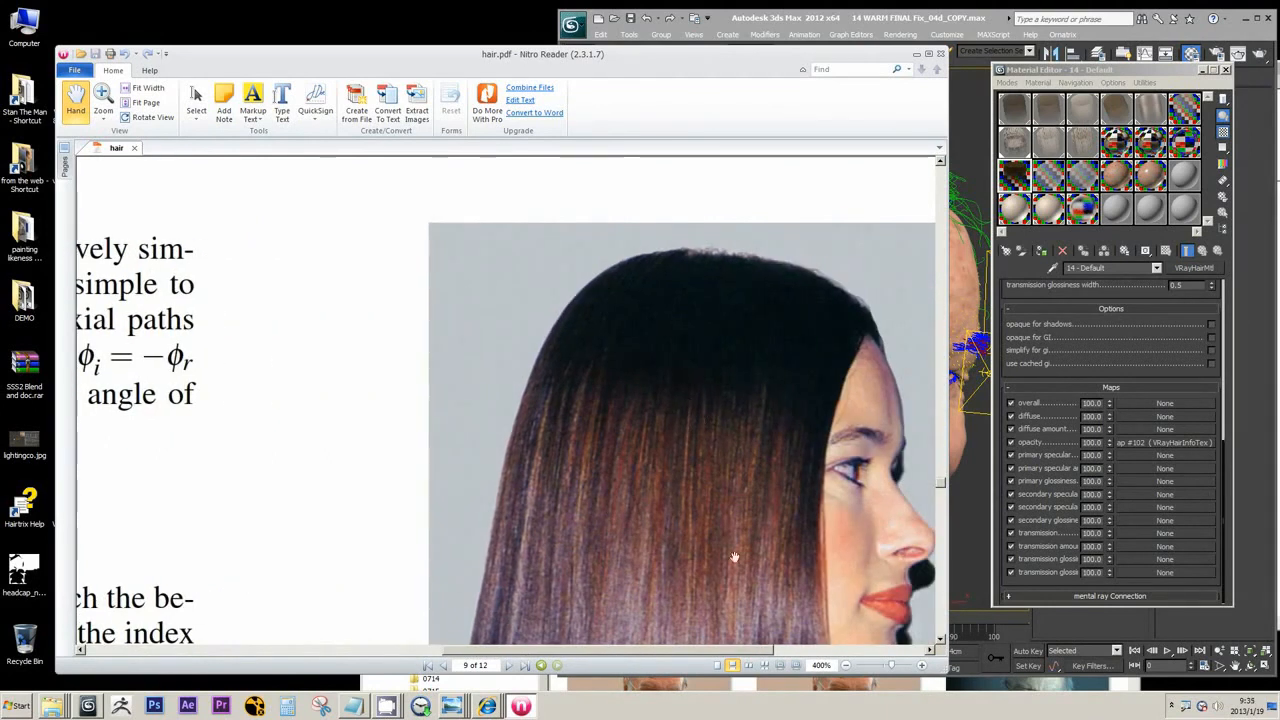
left_click_drag(822, 55, 698, 47)
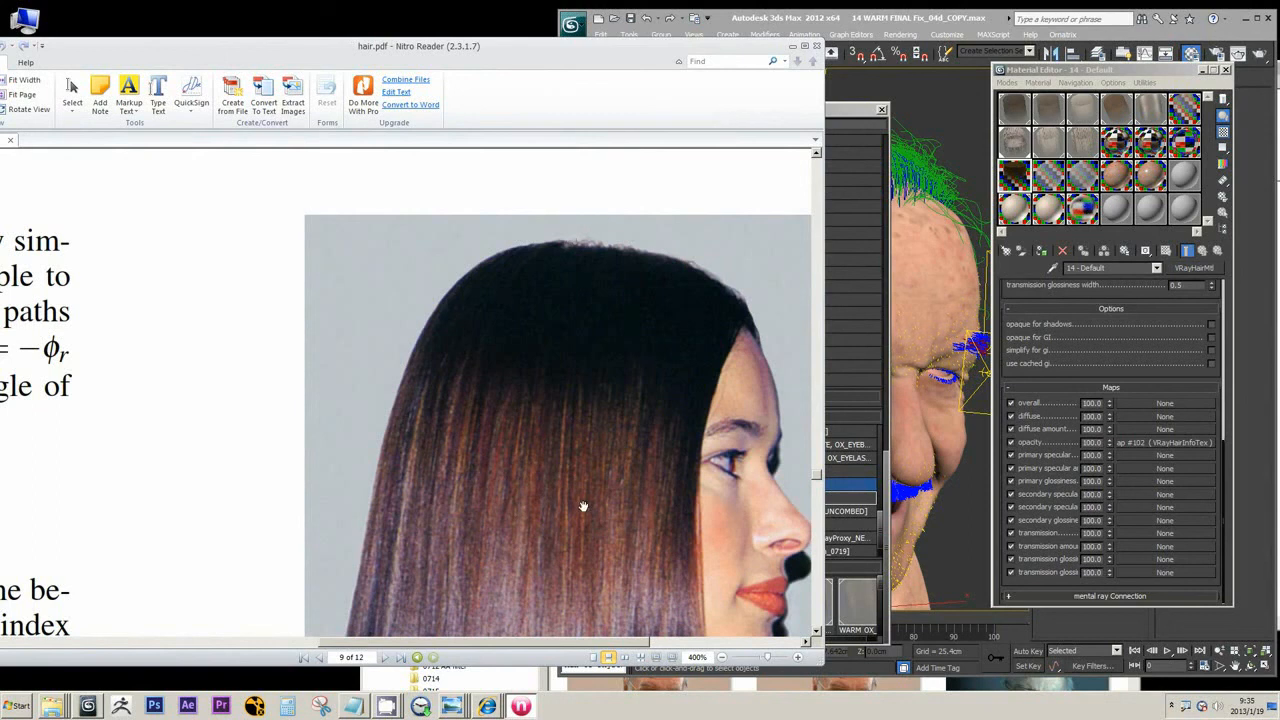
Step: Draw temporary red annotation lines above the head and a circle around the reddish highlight on the hair, and clear the annotations
left_click_drag(633, 179, 240, 262)
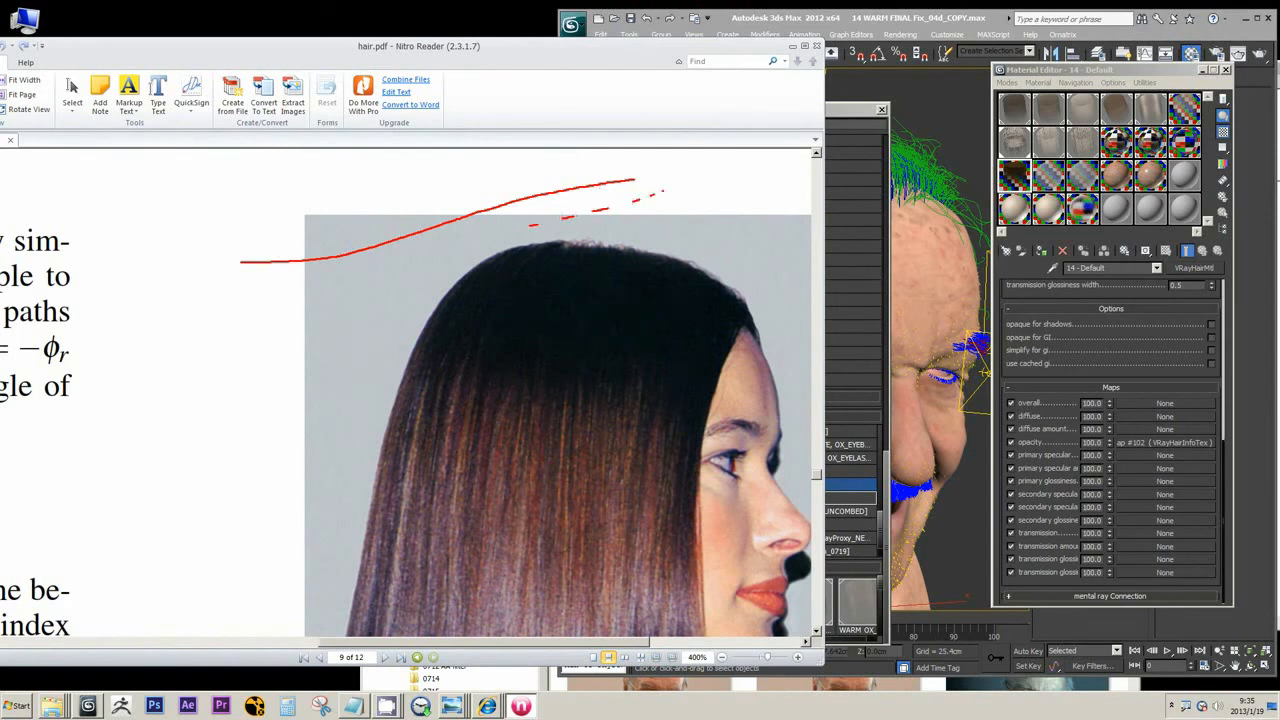
left_click_drag(440, 250, 272, 288)
mouse_move(508, 323)
left_mouse_down()
mouse_move(340, 500)
mouse_move(465, 283)
left_mouse_up()
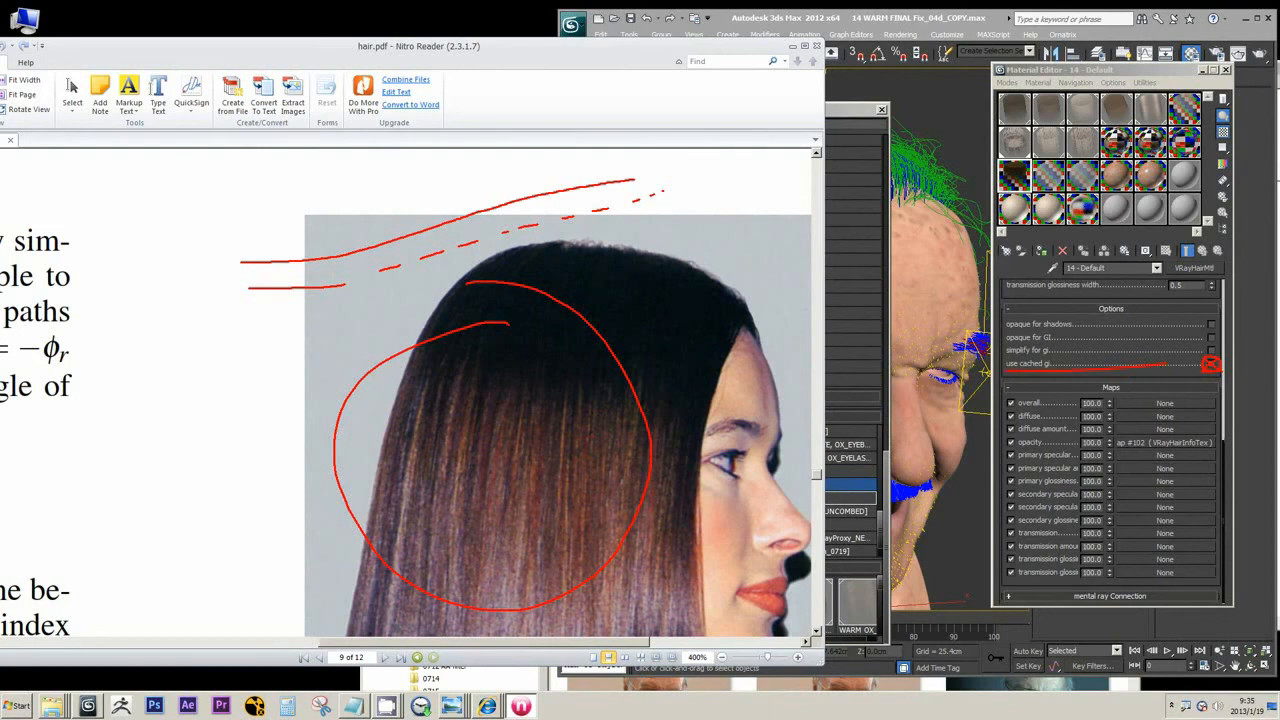
key("Escape")
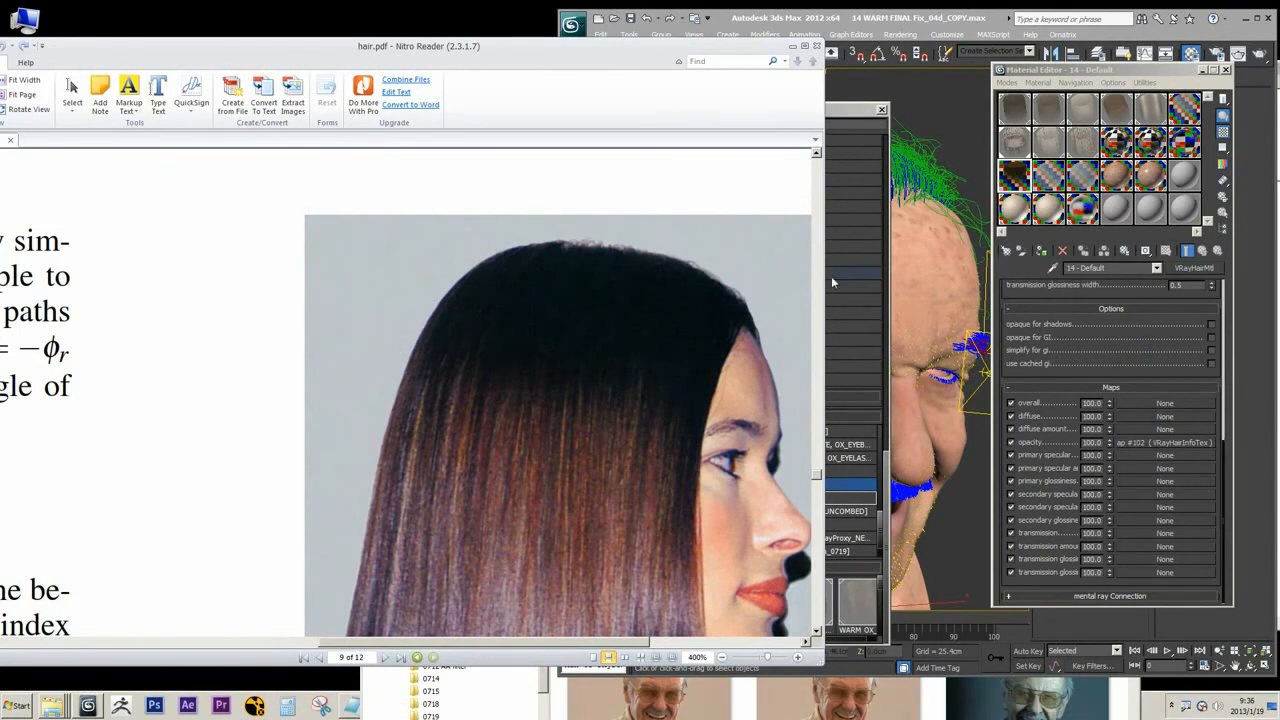
Step: Close hair.pdf, examine the VRayHairInfoTex opacity map of the WARM OX_EyeBrow-L_DARK material, and return to its parent level
left_click(817, 47)
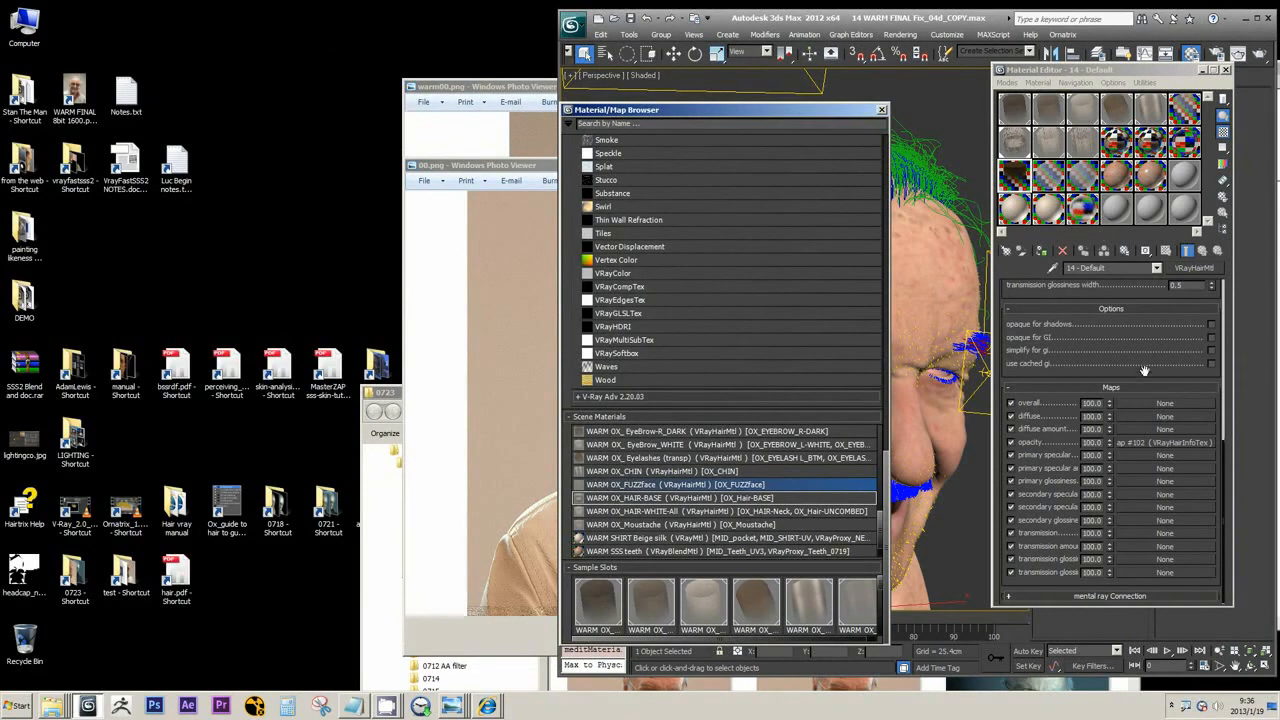
left_click(1129, 300)
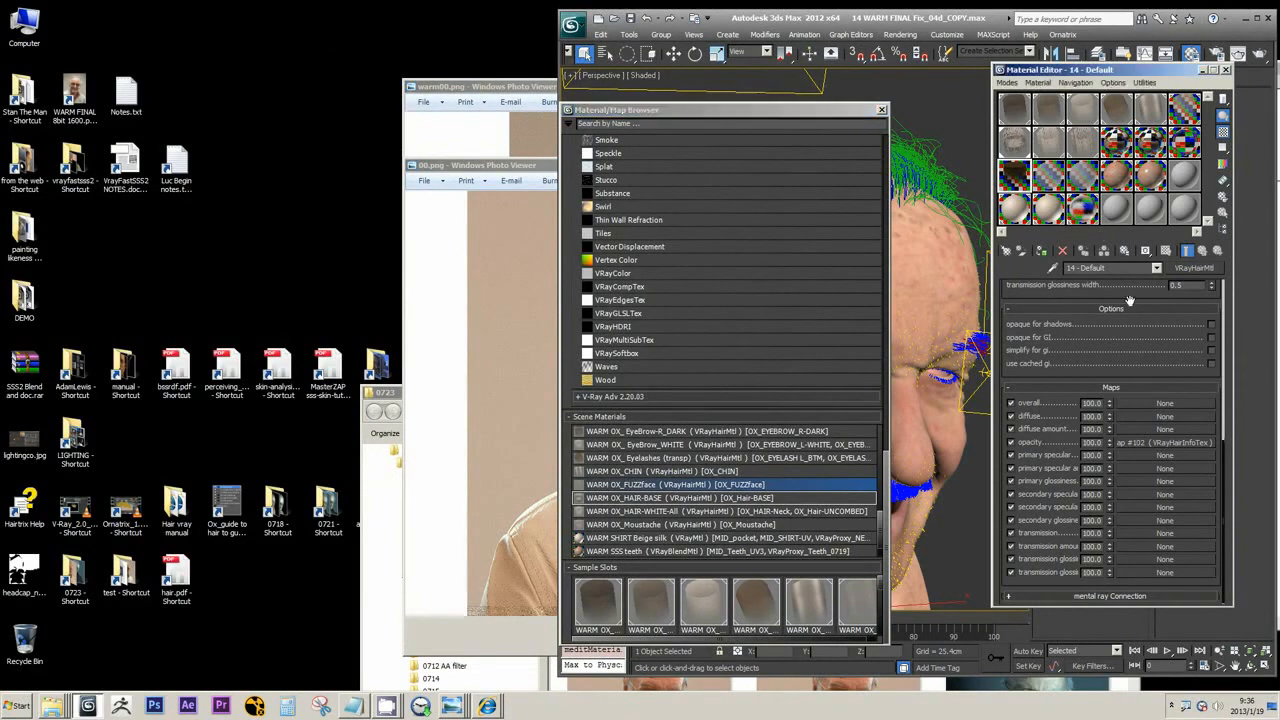
left_click(1019, 121)
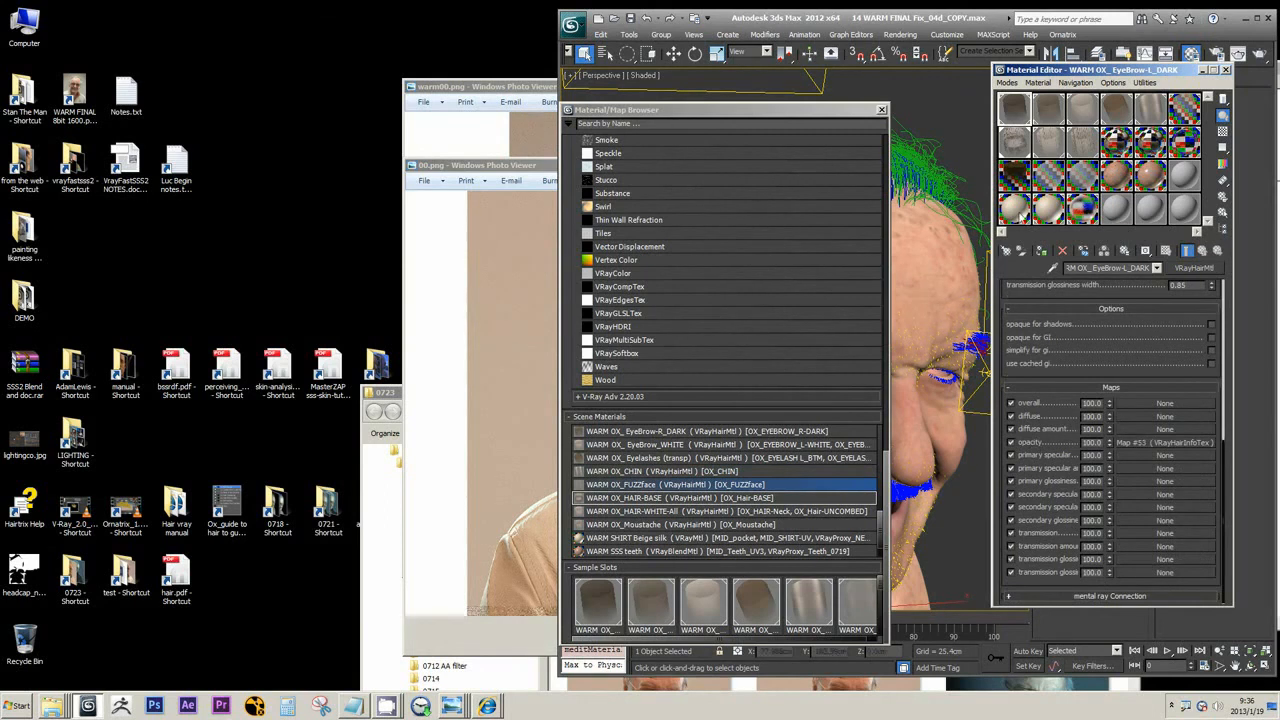
left_click(1148, 443)
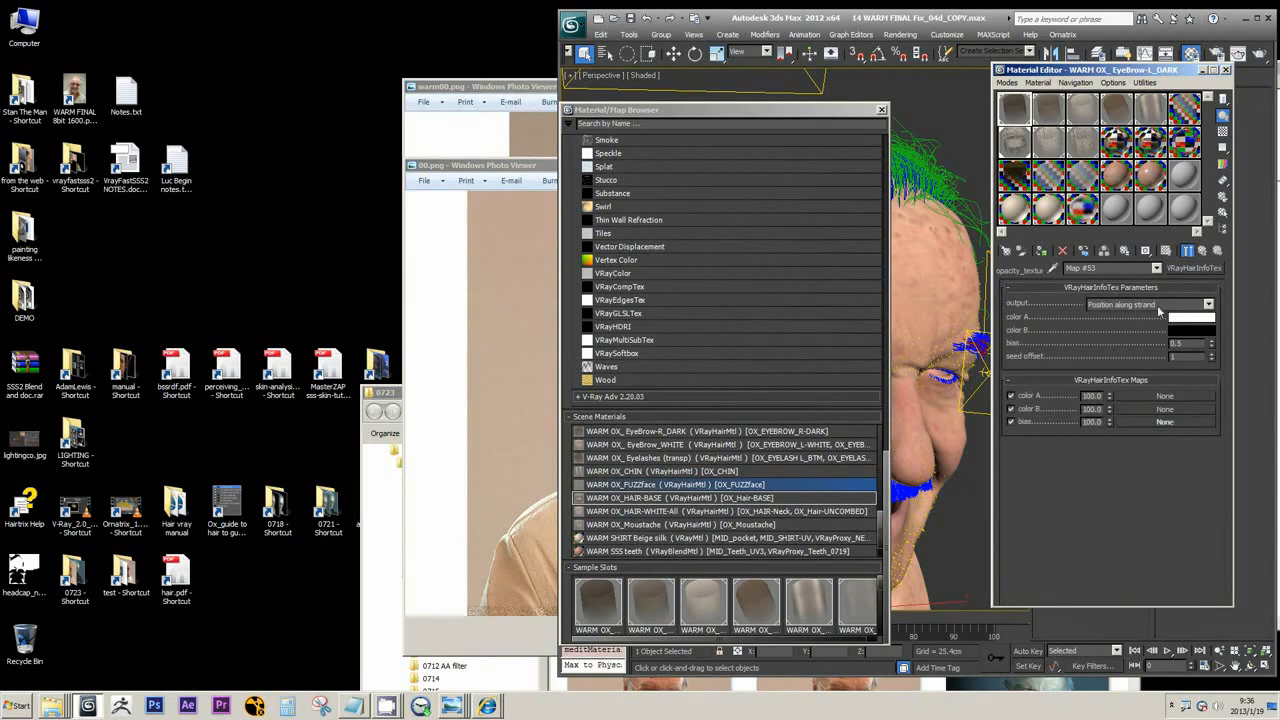
left_click(1203, 250)
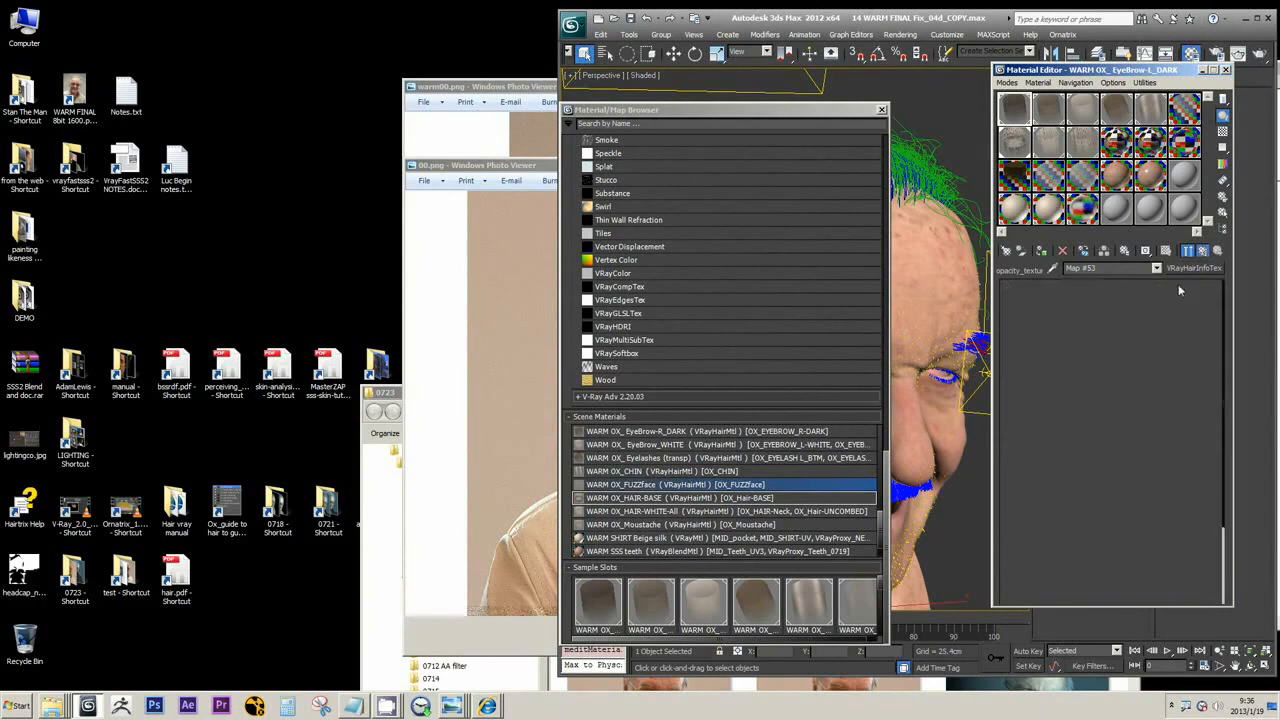
Step: Look through the hair material samples to WARM OX_HAIR-BASE and open the Mix map in its diffuse slot
left_click(1040, 117)
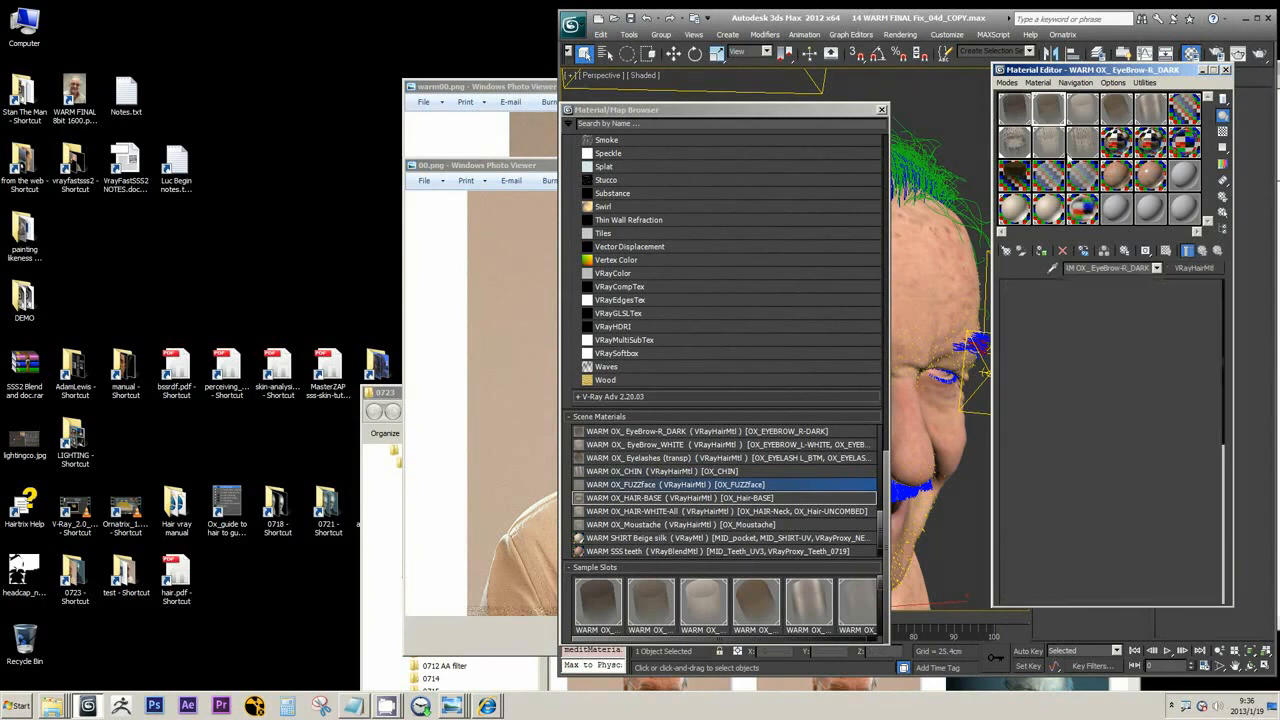
left_click(1046, 148)
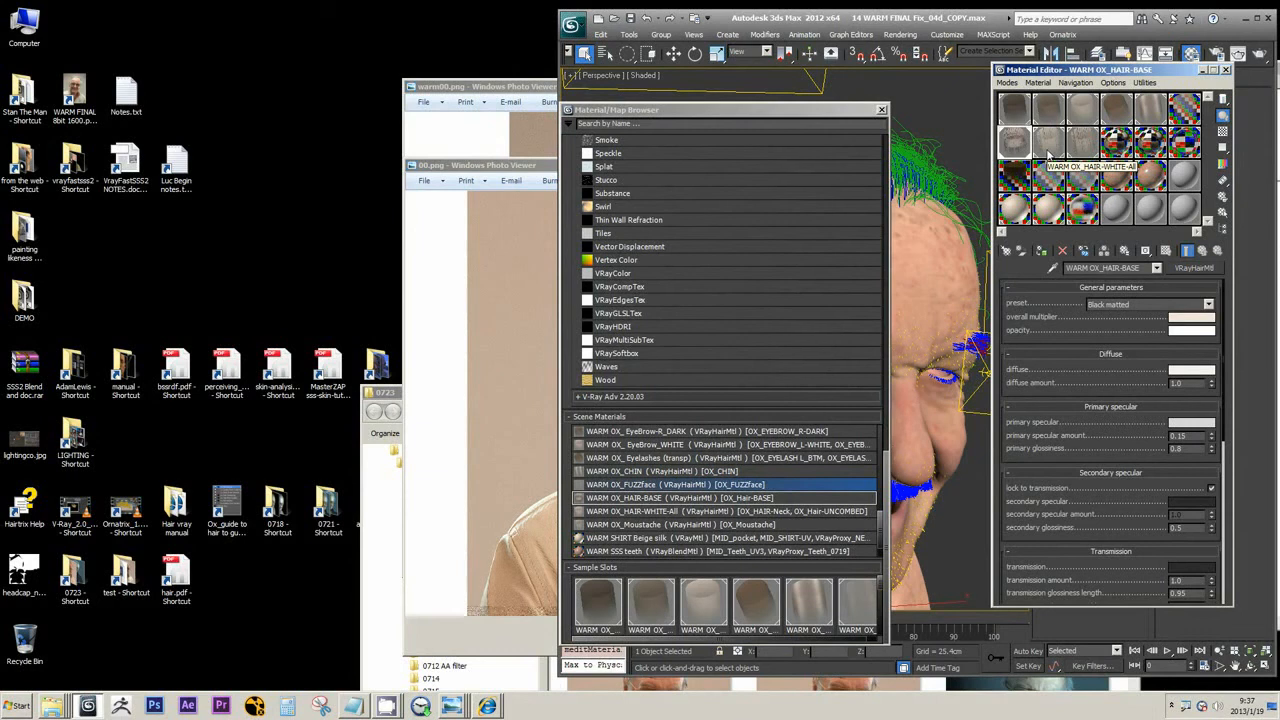
left_click(1041, 150)
left_click(1024, 150)
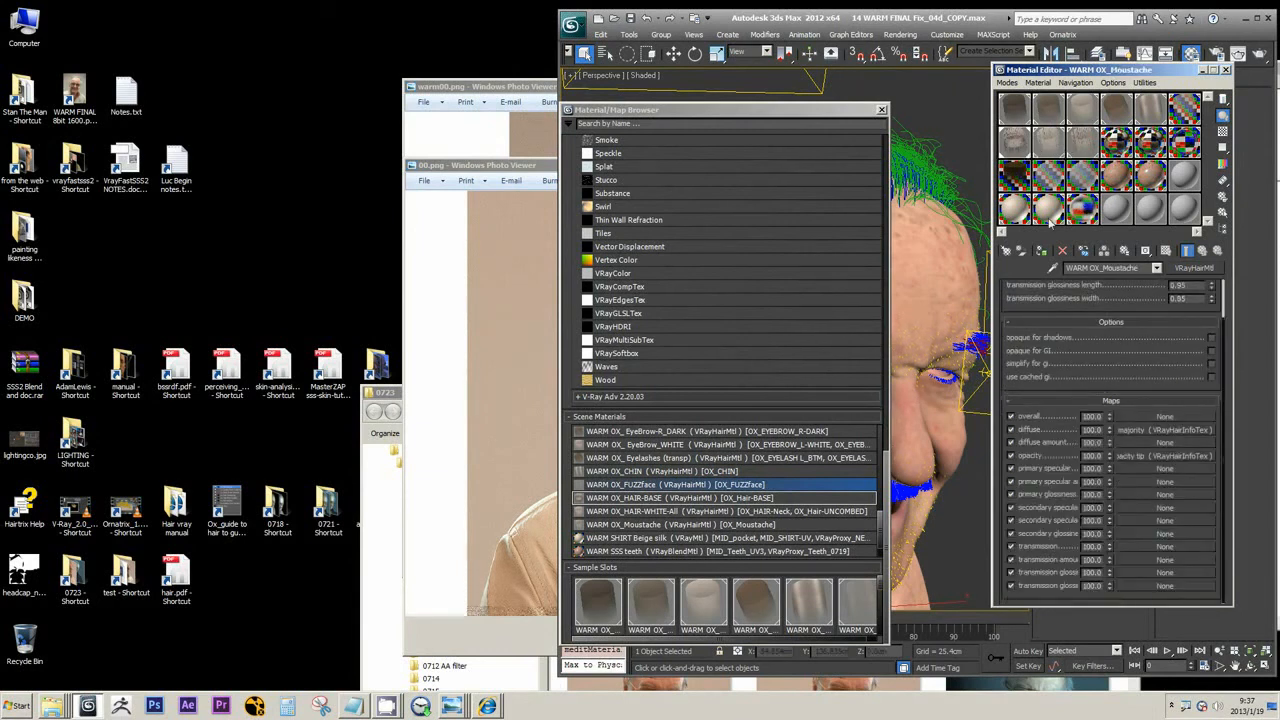
scroll(1001, 452, "down", 5)
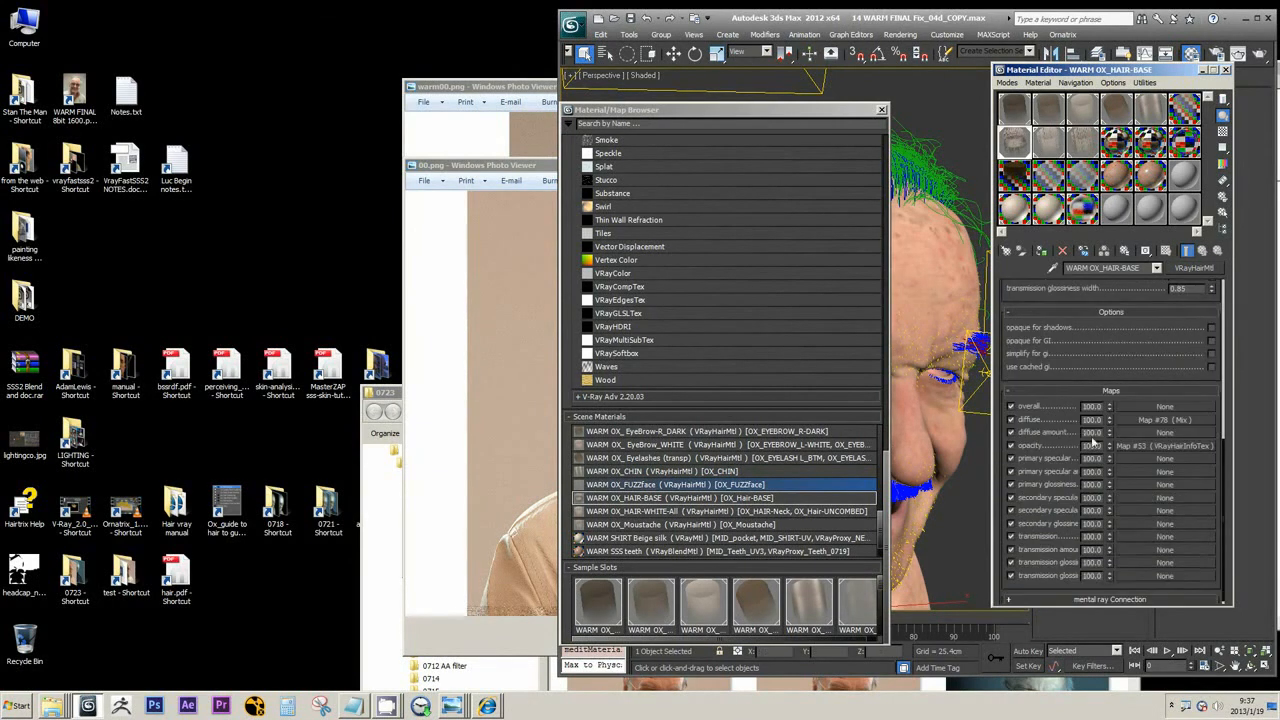
left_click(1152, 421)
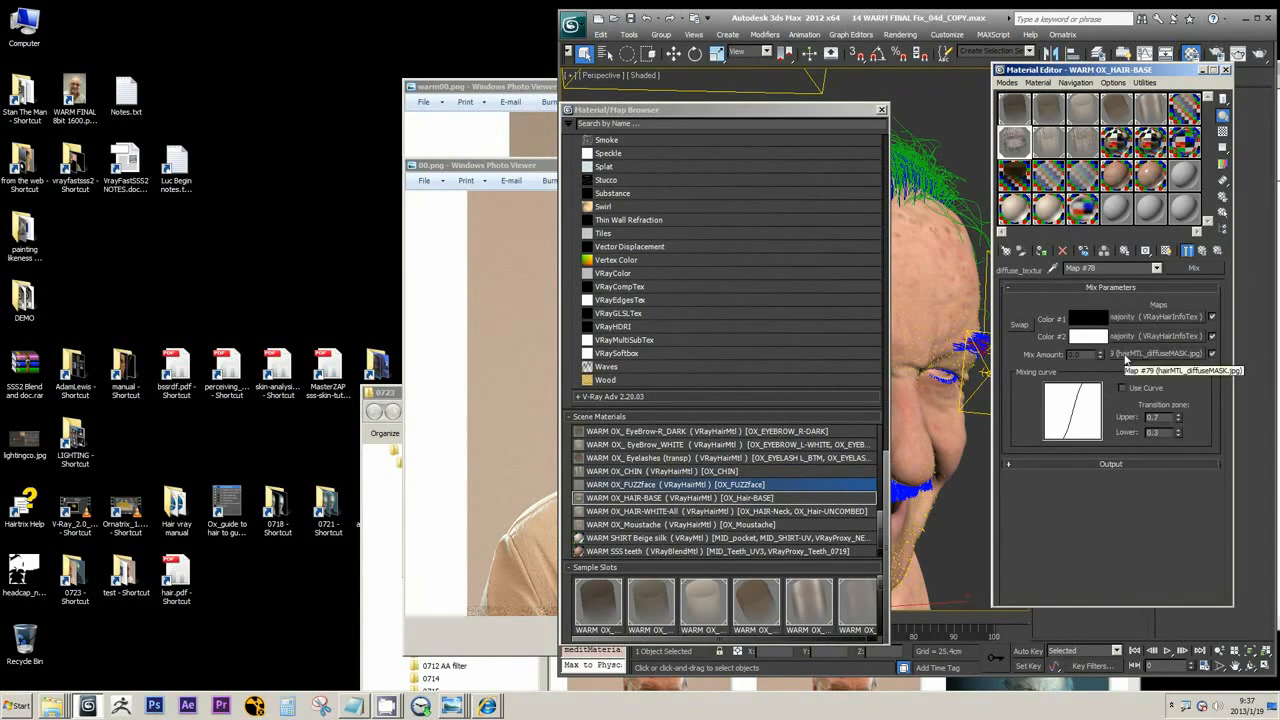
Step: Bring the warm00.png photo to the front to examine the man's hair colour, and return to the Material Editor
left_click(510, 342)
left_click(496, 137)
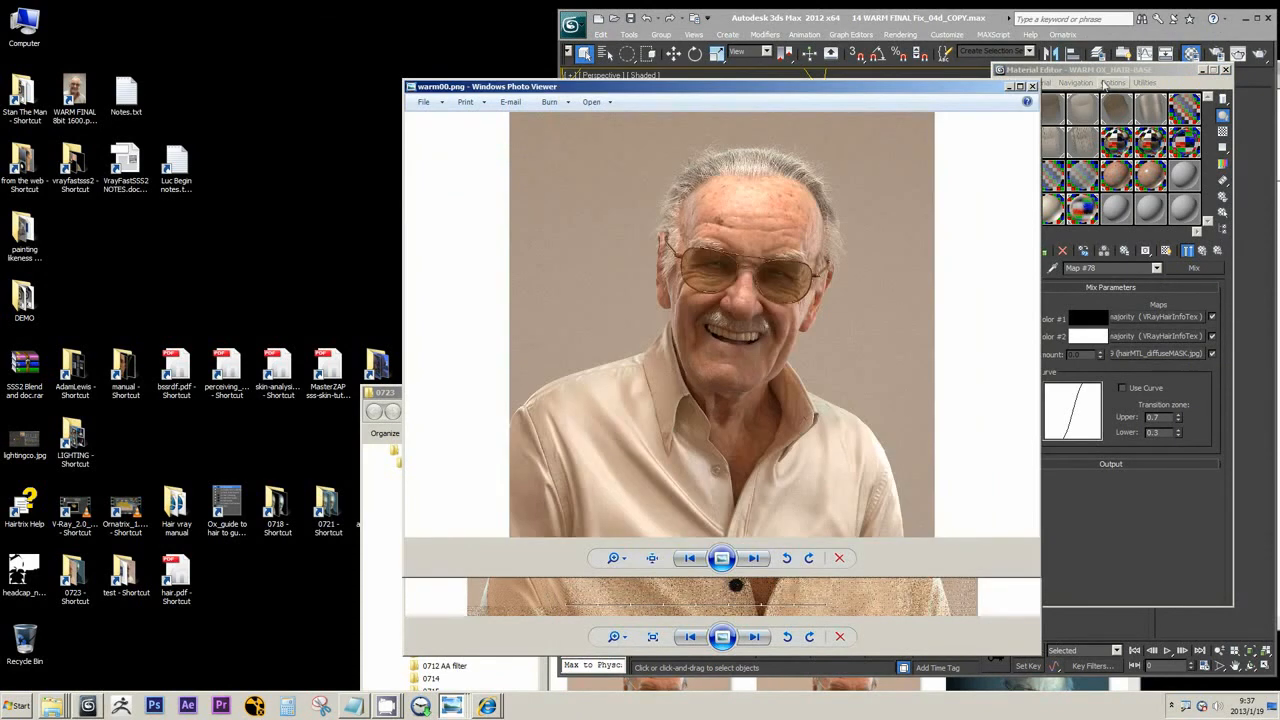
left_click(1113, 290)
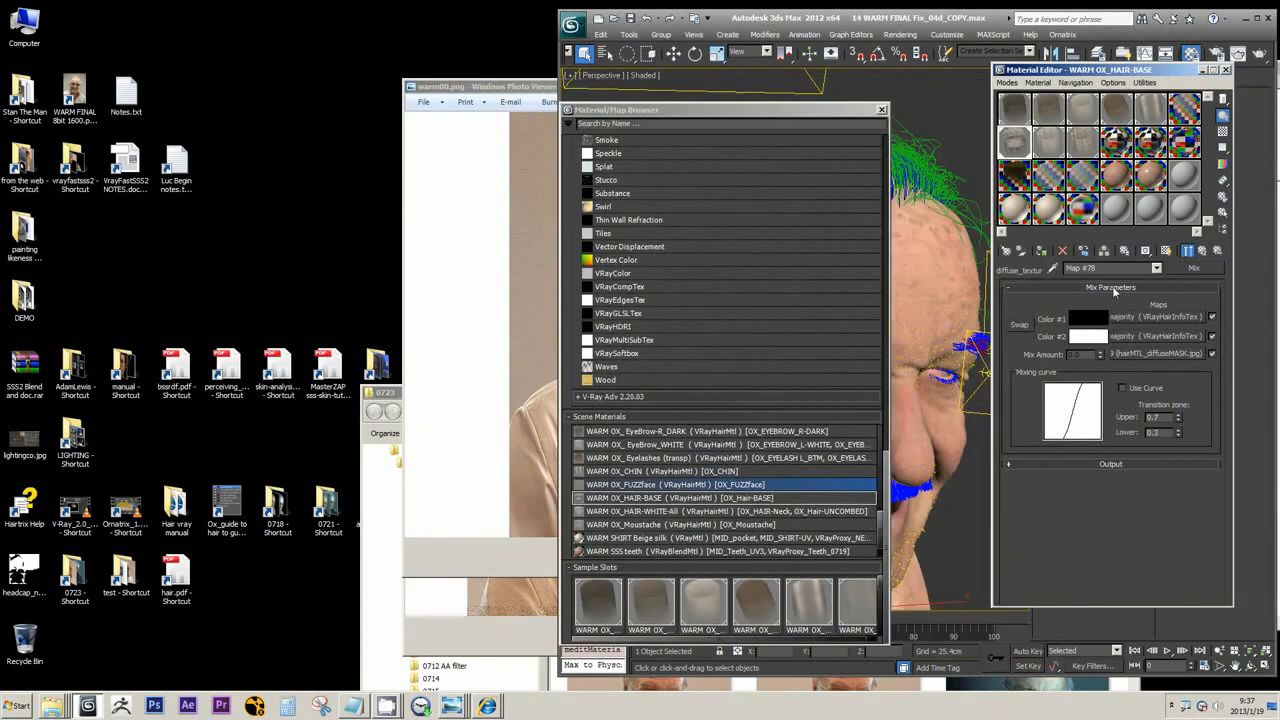
Step: Open the hairMTL_diffuseMASK.jpg bitmap used as Mix Amount, show it in the empty 11 - Default sample slot, and return to the parent Mix map
left_click(1145, 356)
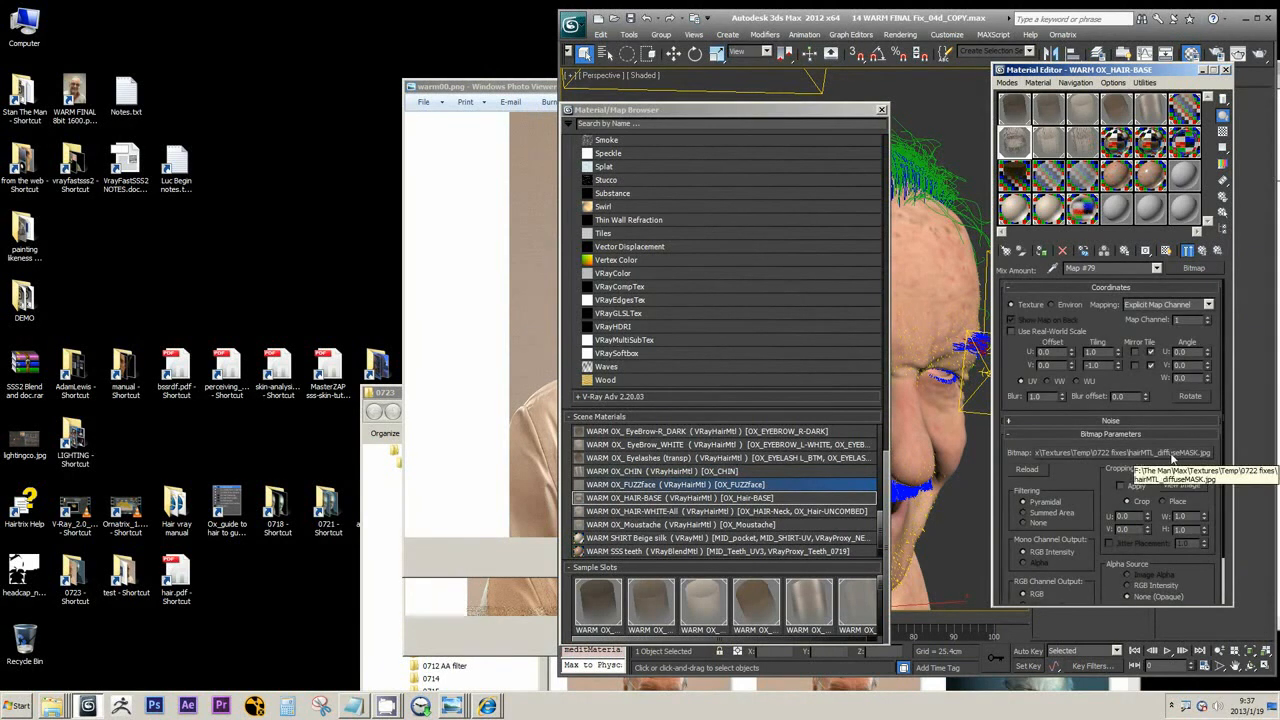
left_click(1183, 177)
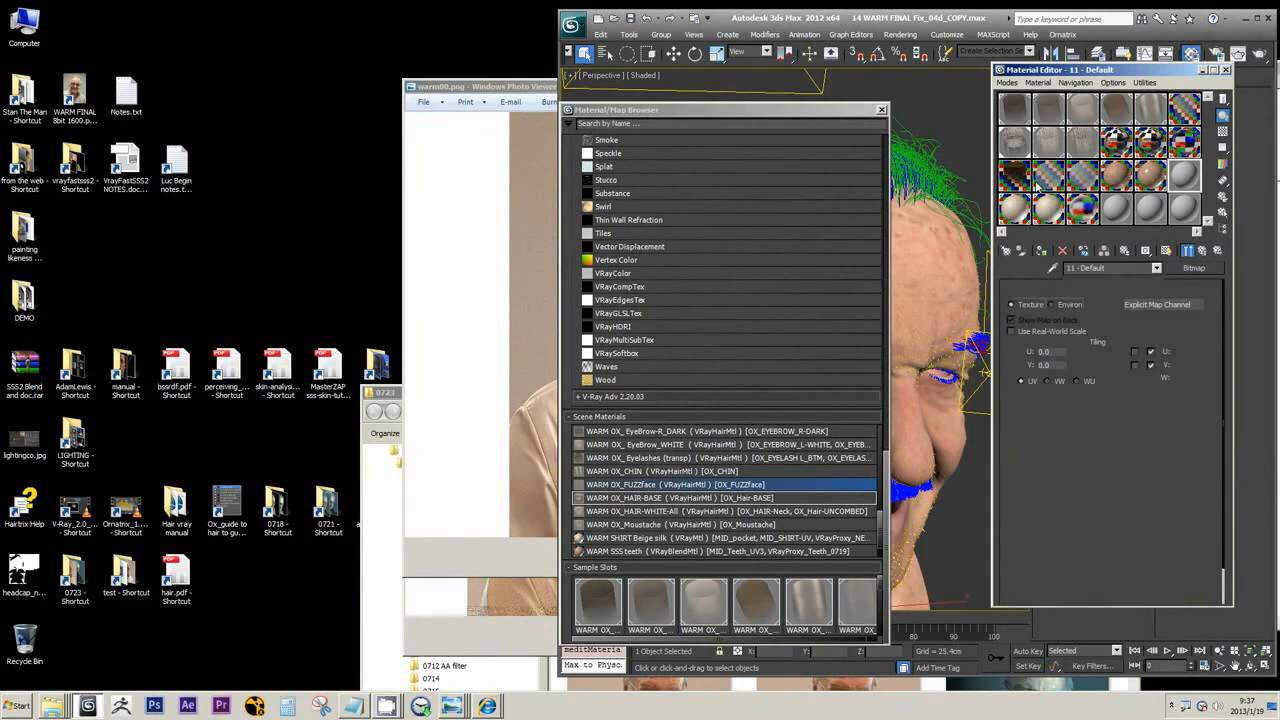
left_click(1014, 141)
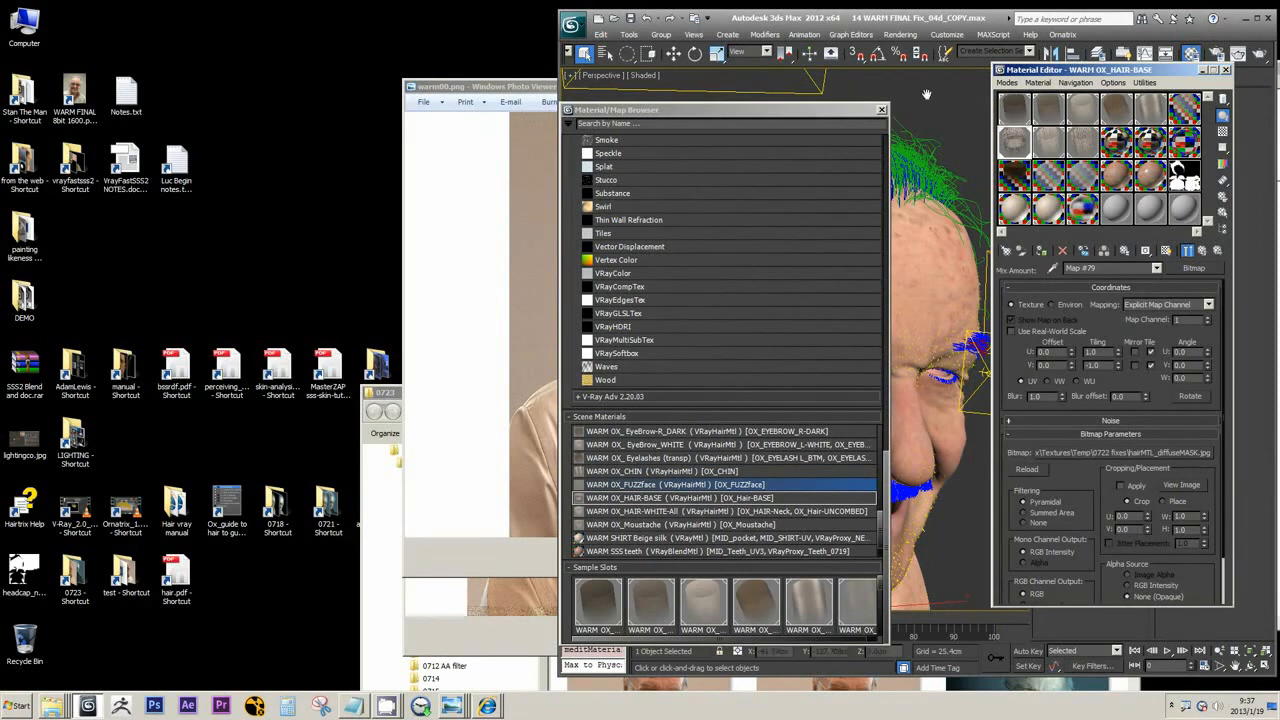
left_click(1202, 252)
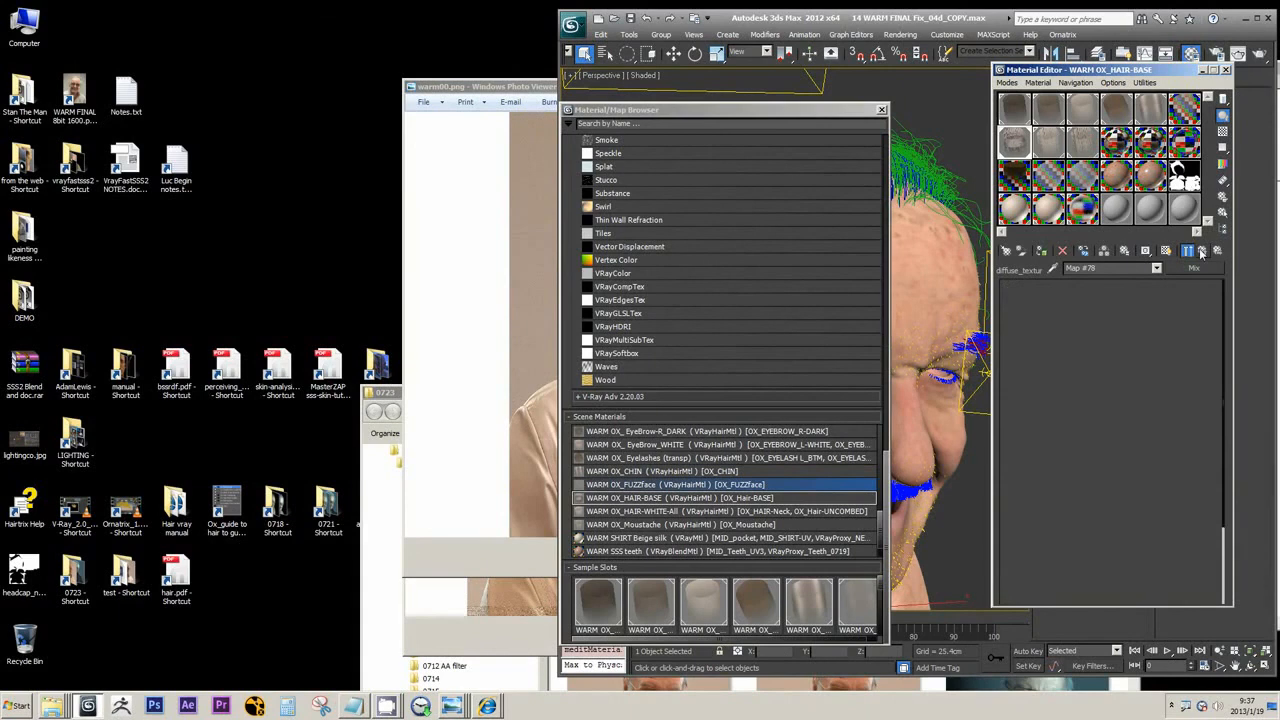
Step: Move the Material/Map Browser and Material Editor off the viewport, show the modifier stack of OX_Hair-BASE, and isolate that object
left_click_drag(764, 113, 345, 109)
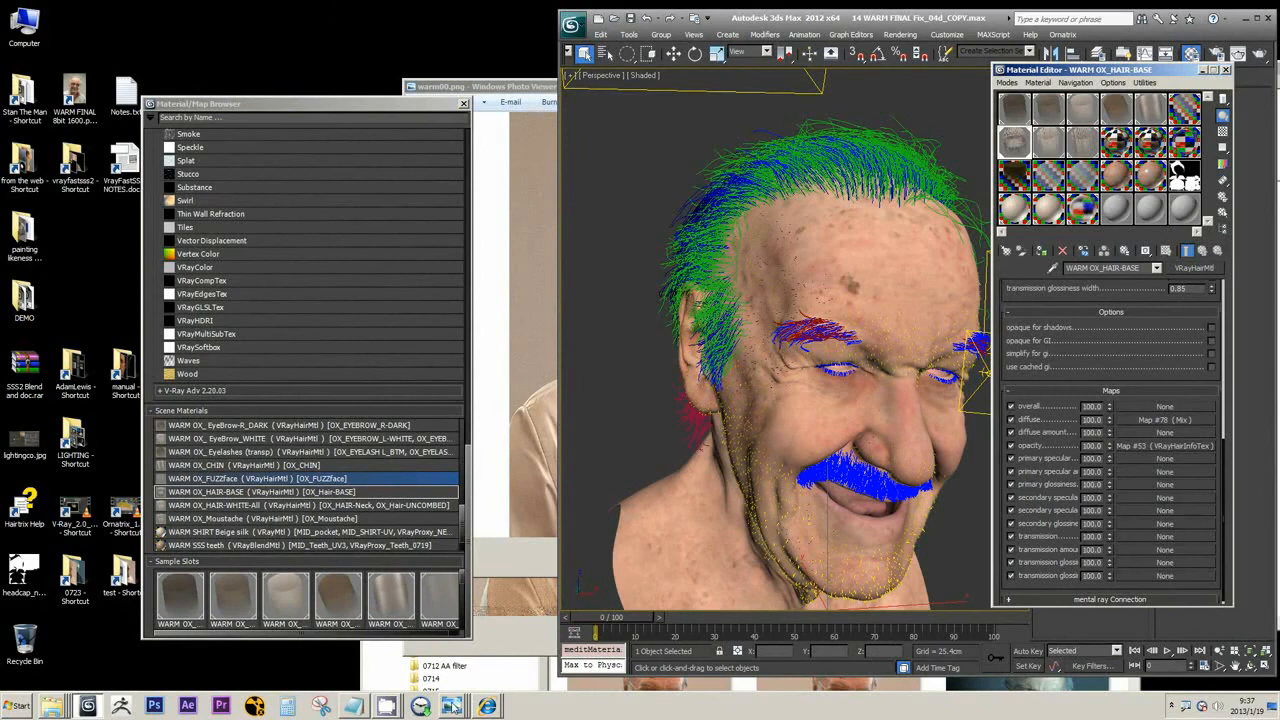
left_click_drag(1101, 72, 487, 93)
left_click(1060, 77)
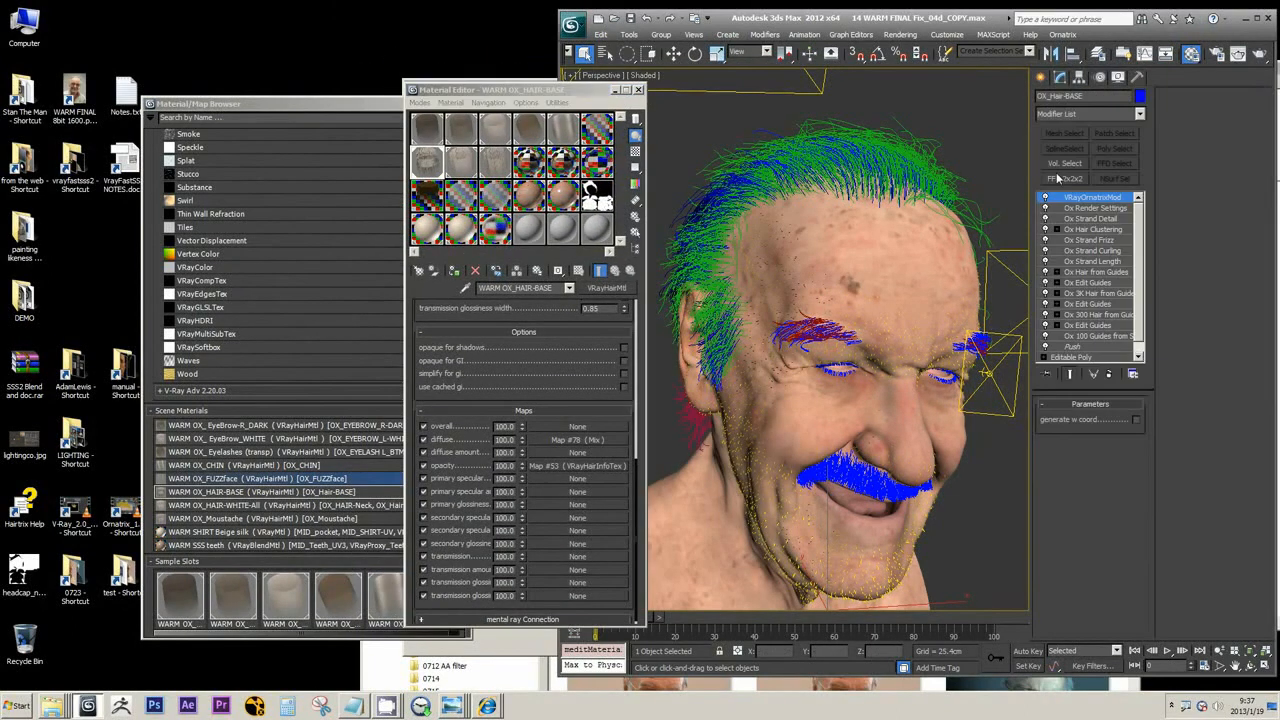
key("alt+q")
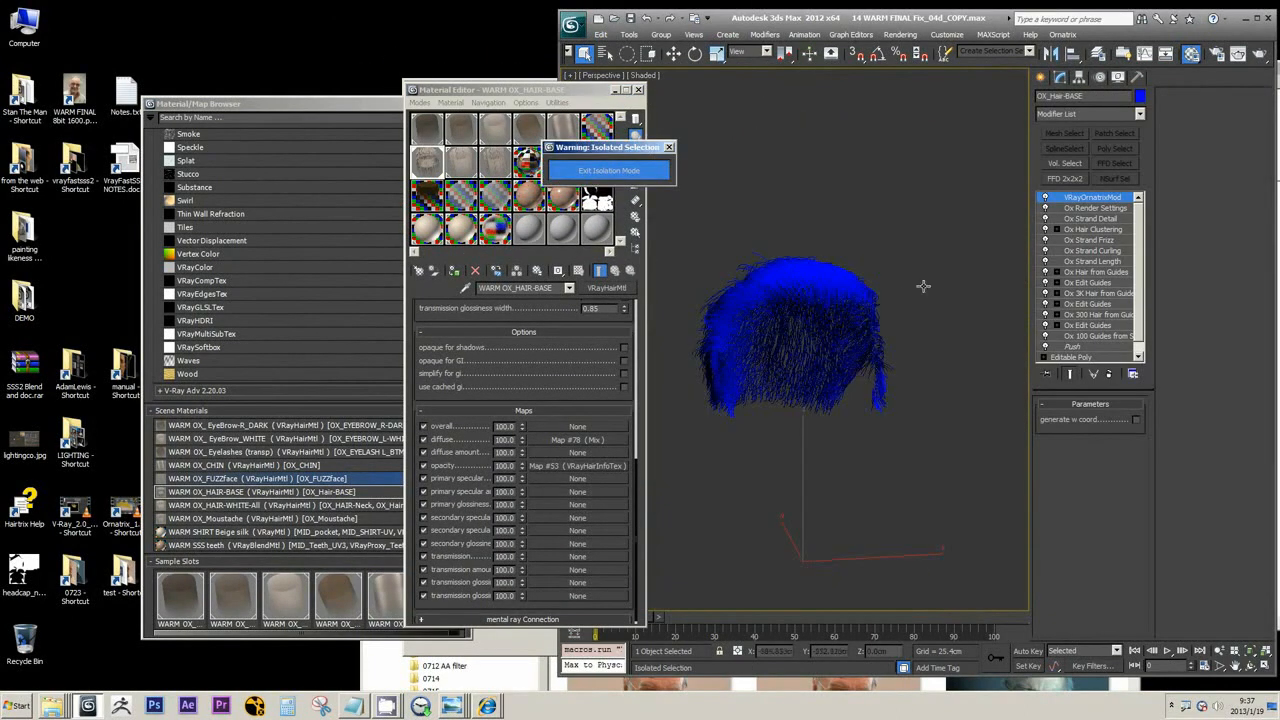
Step: Select the Editable Poly base level of OX_Hair-BASE in its modifier stack and move the Material Editor off the viewport
left_click(1137, 350)
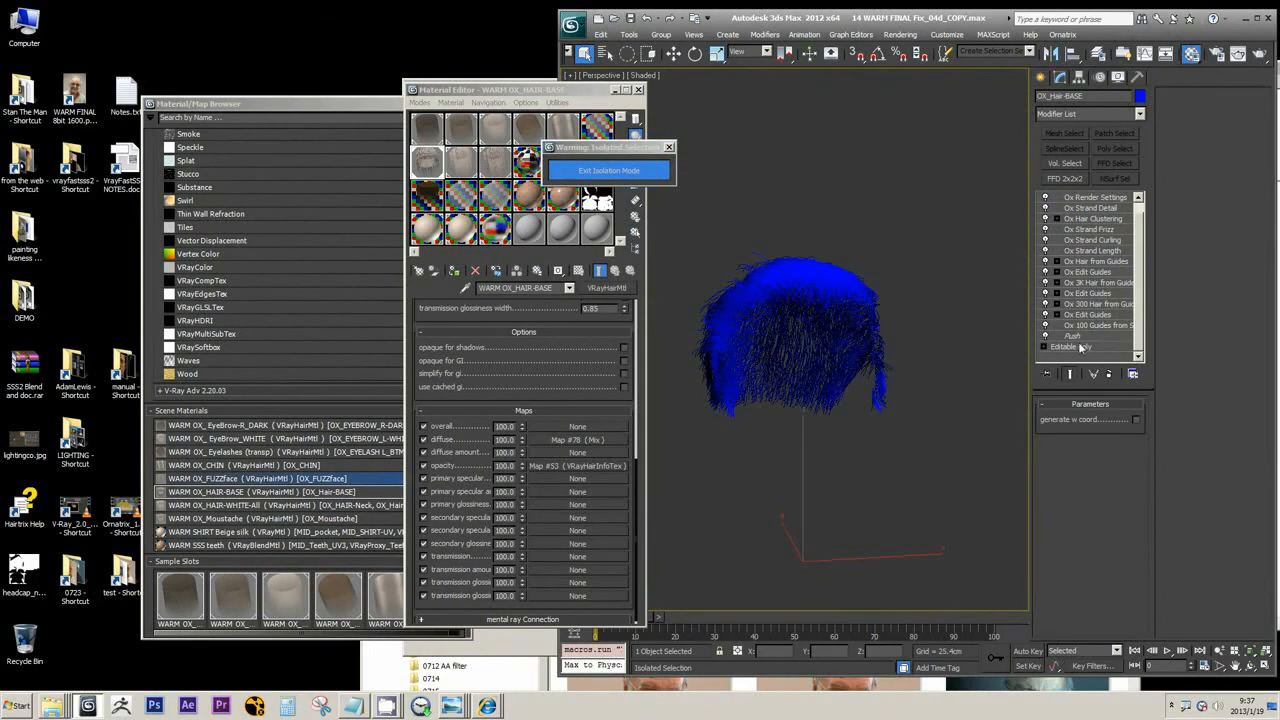
left_click(1078, 347)
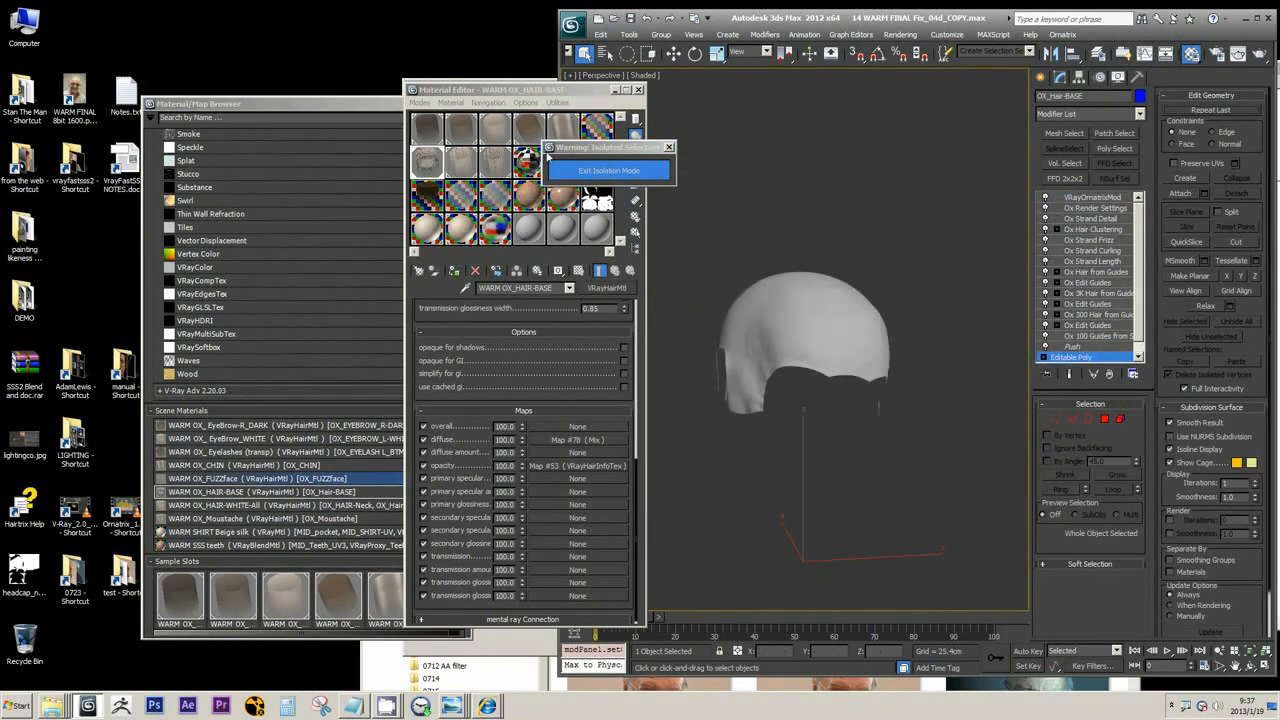
left_click_drag(520, 90, 382, 91)
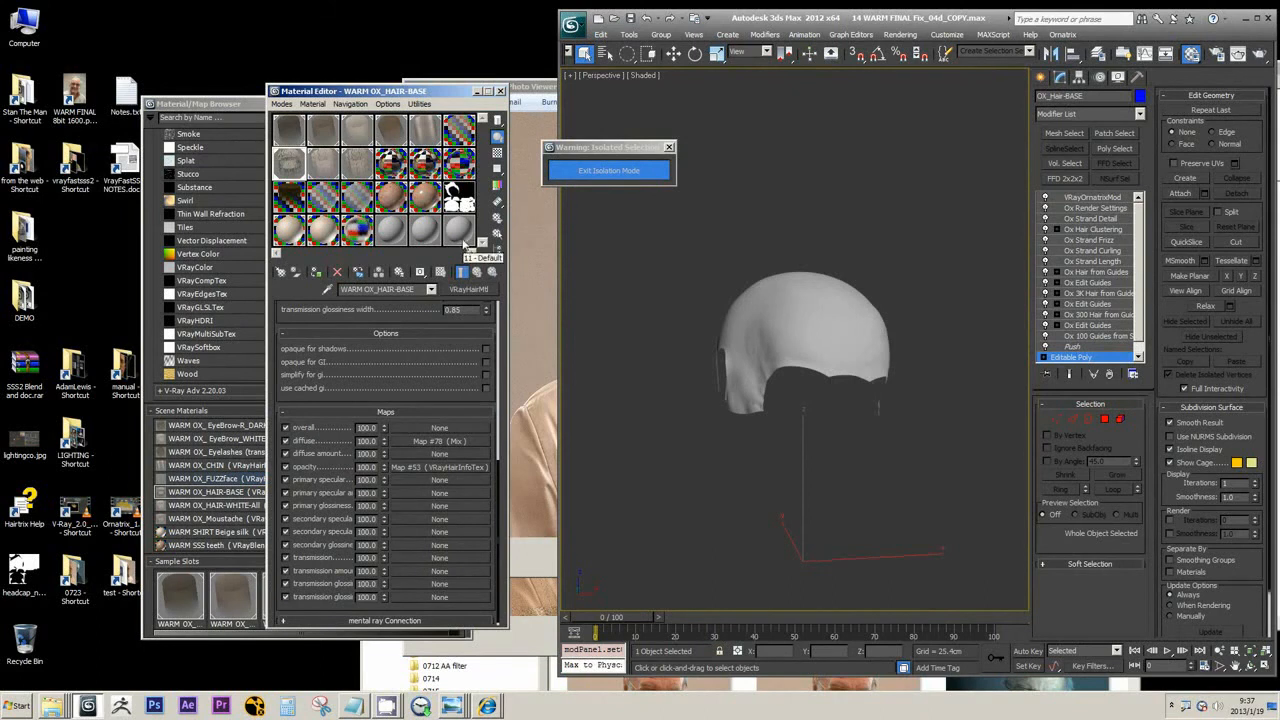
Step: Instance the hairMTL_diffuseMASK.jpg bitmap into the diffuse slot of the 11 - Default material and assign that material to the scalp mesh
left_click(462, 224)
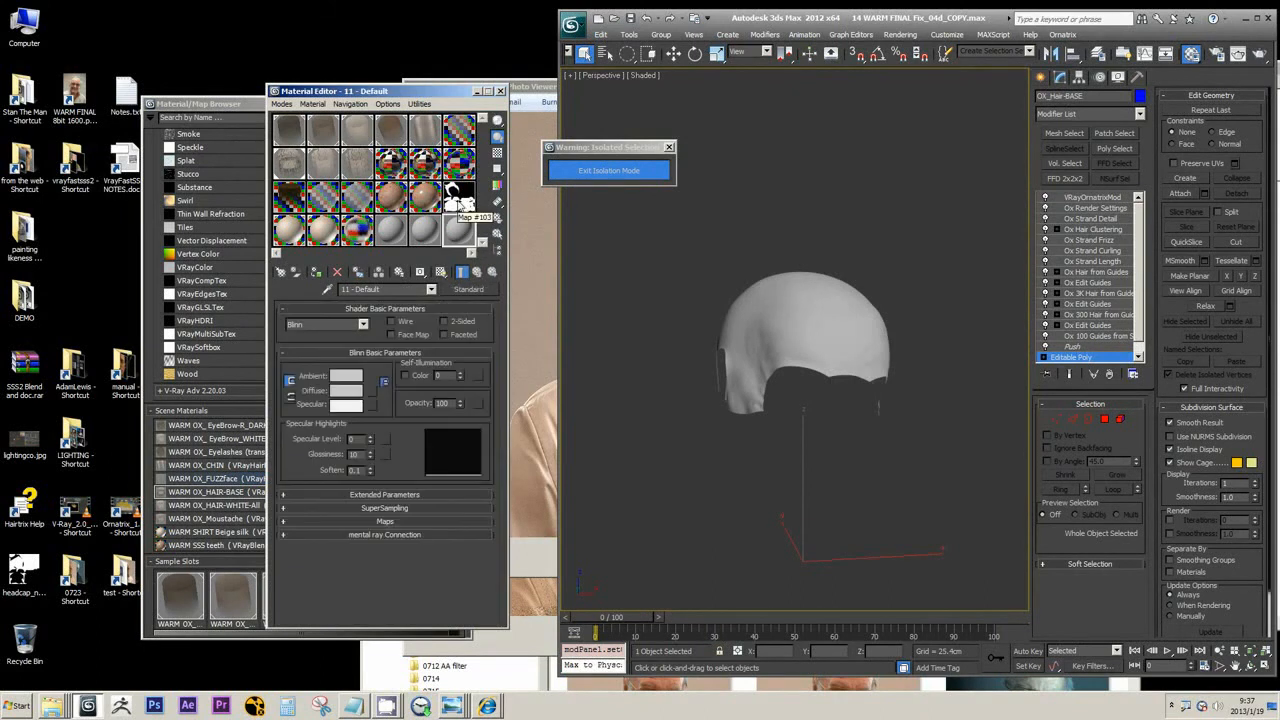
left_click_drag(462, 203, 380, 392)
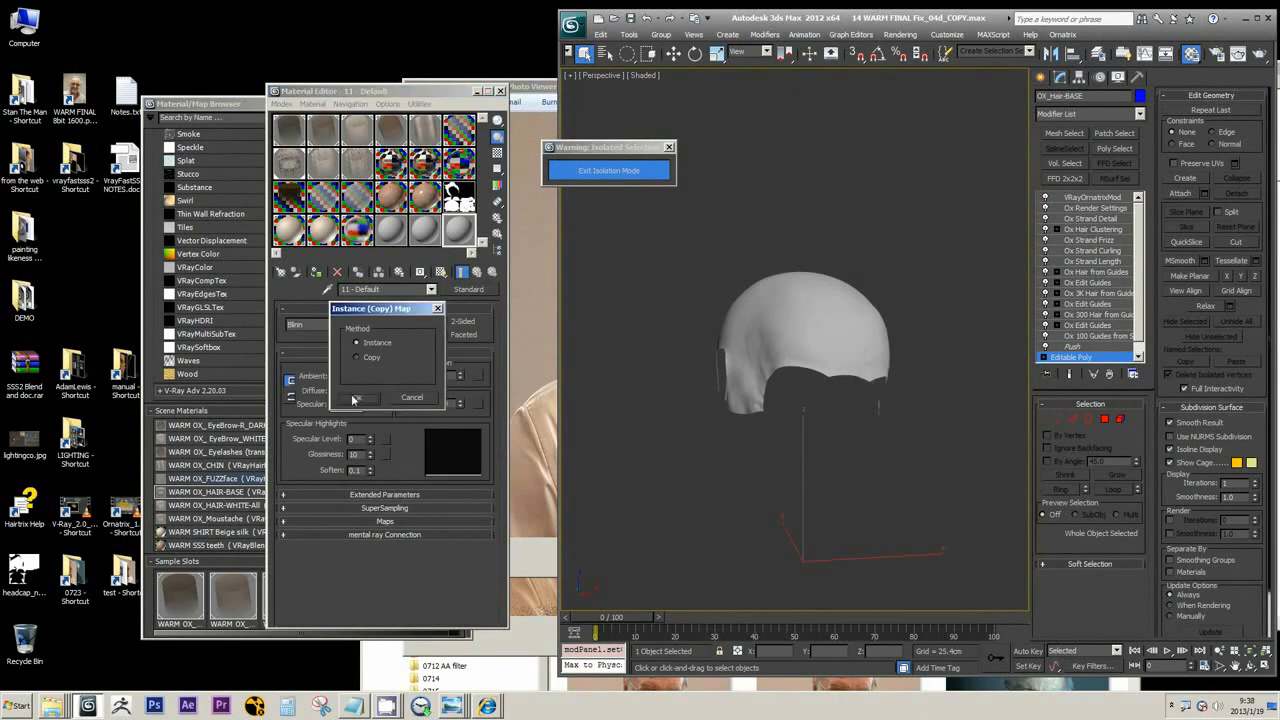
left_click(356, 398)
left_click(316, 273)
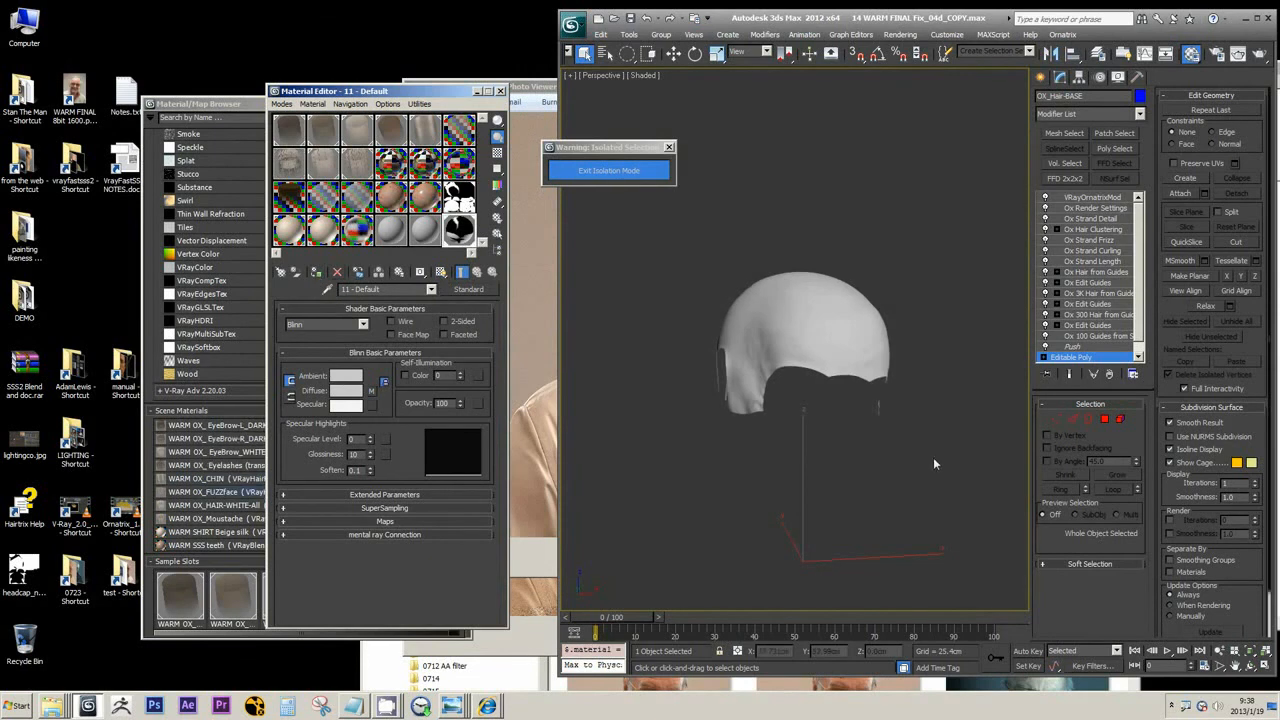
Step: Open the 11 - Default diffuse bitmap, show it in the viewport and set its V tiling to -1.0
left_click(371, 391)
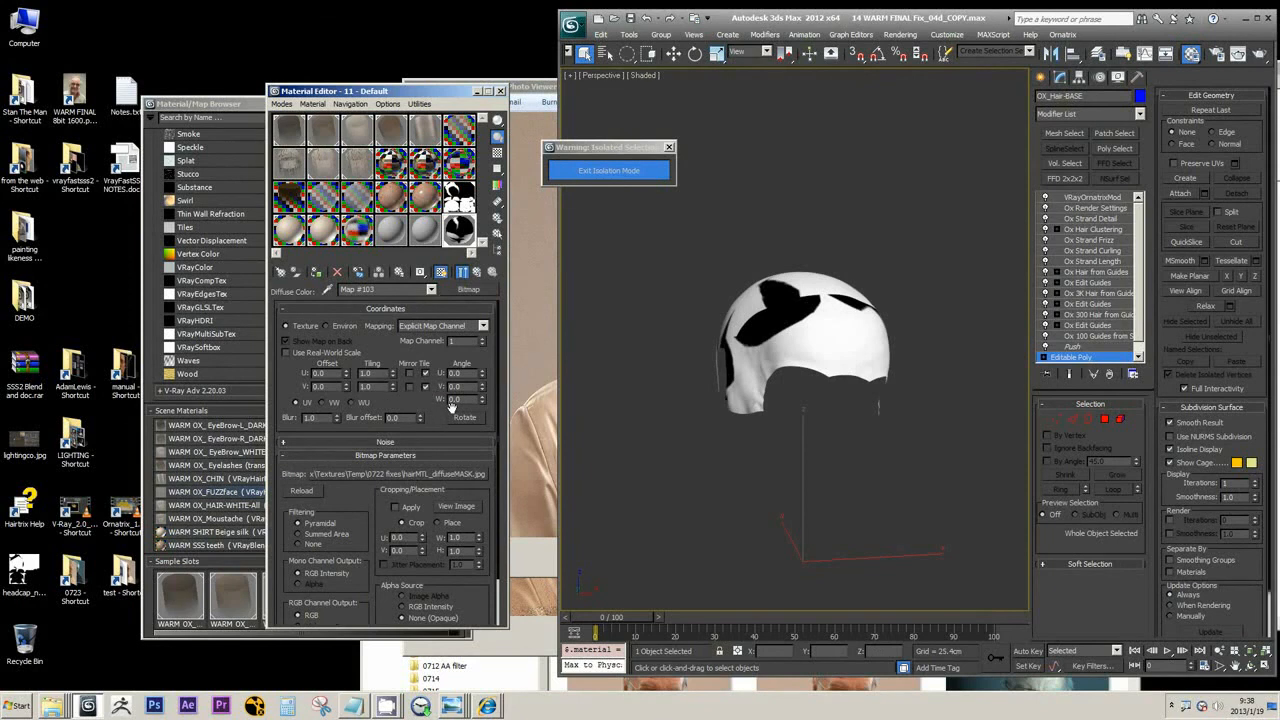
key("Return")
middle_click_drag(822, 392, 816, 418, "alt")
scroll(821, 405, "up", 3)
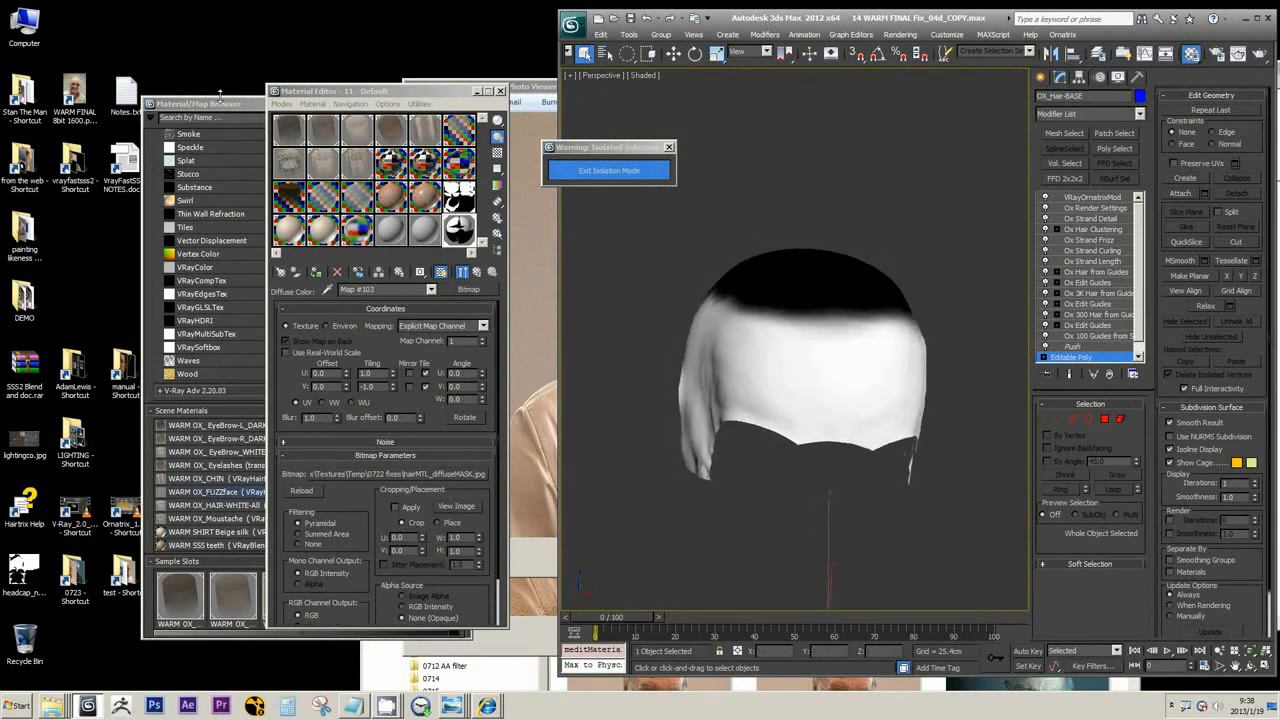
right_click(27, 92)
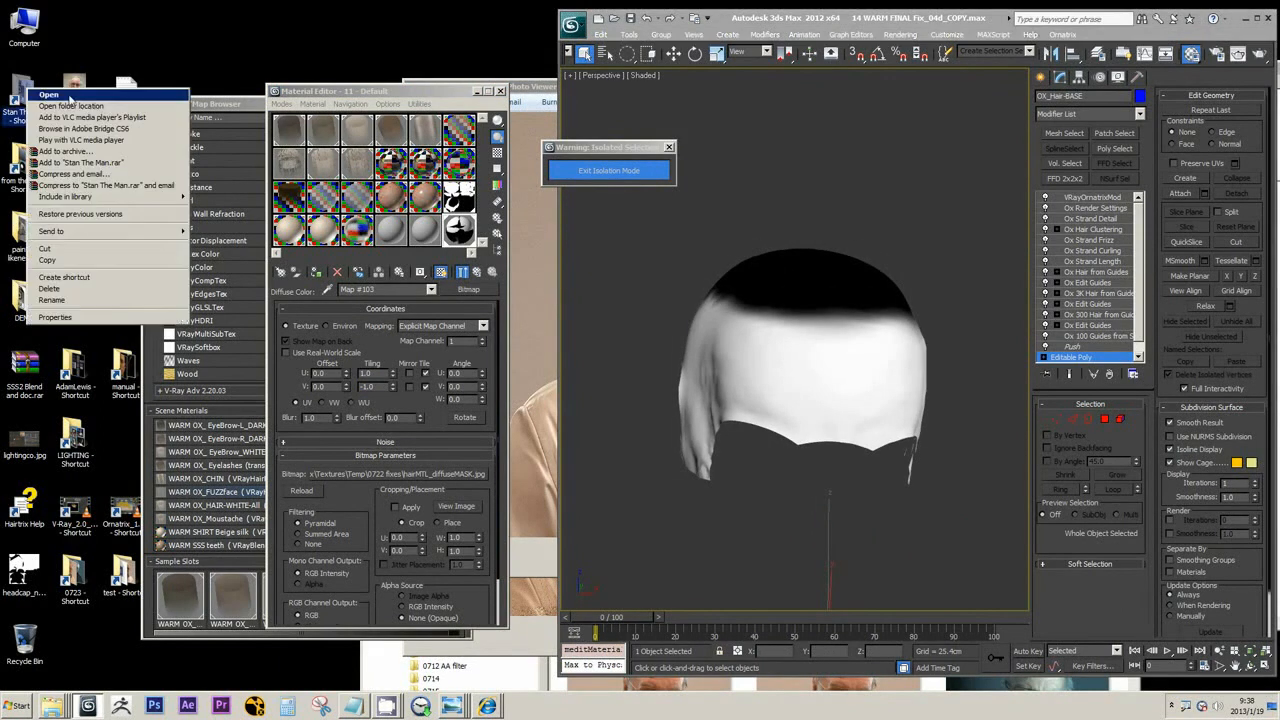
left_click(45, 96)
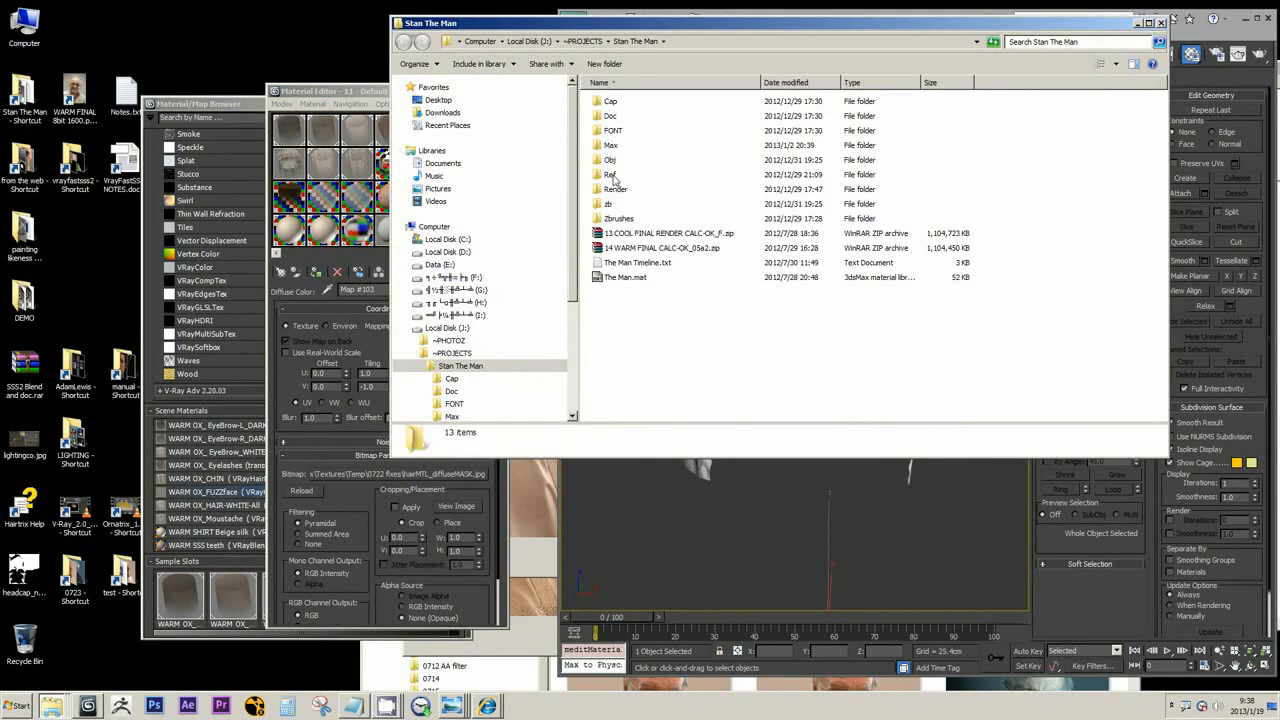
double_click(612, 175)
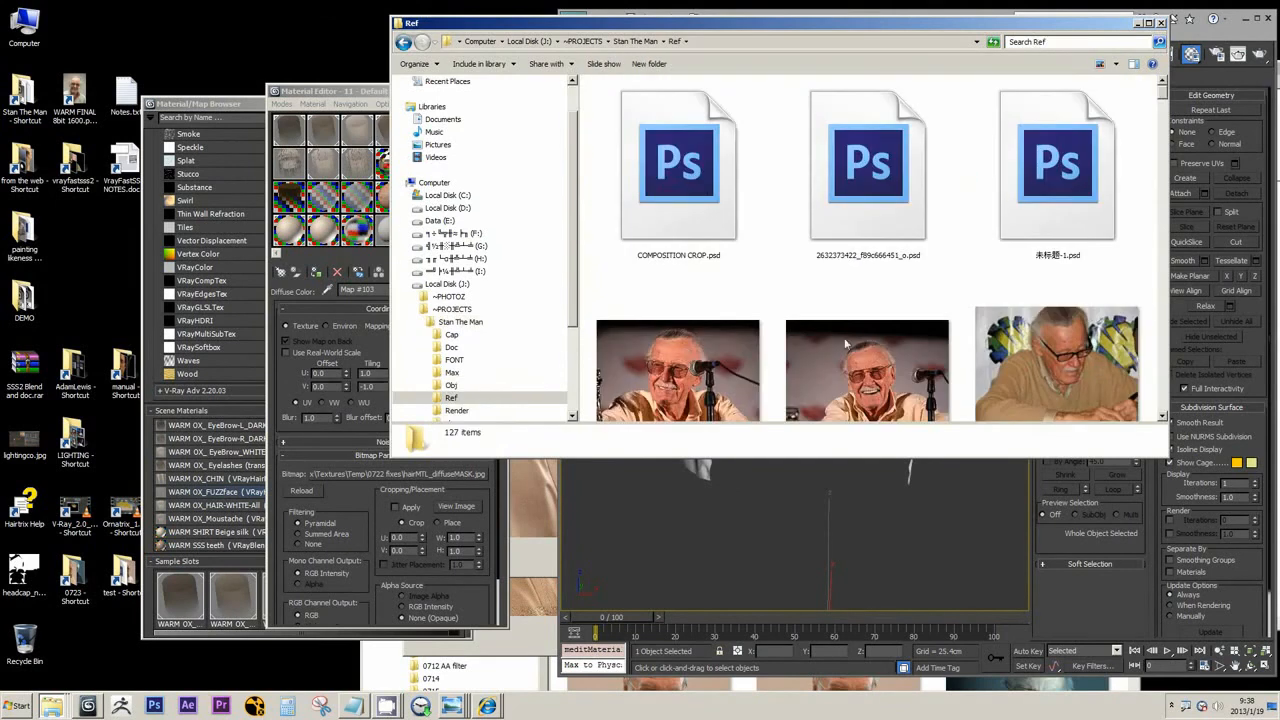
double_click(858, 362)
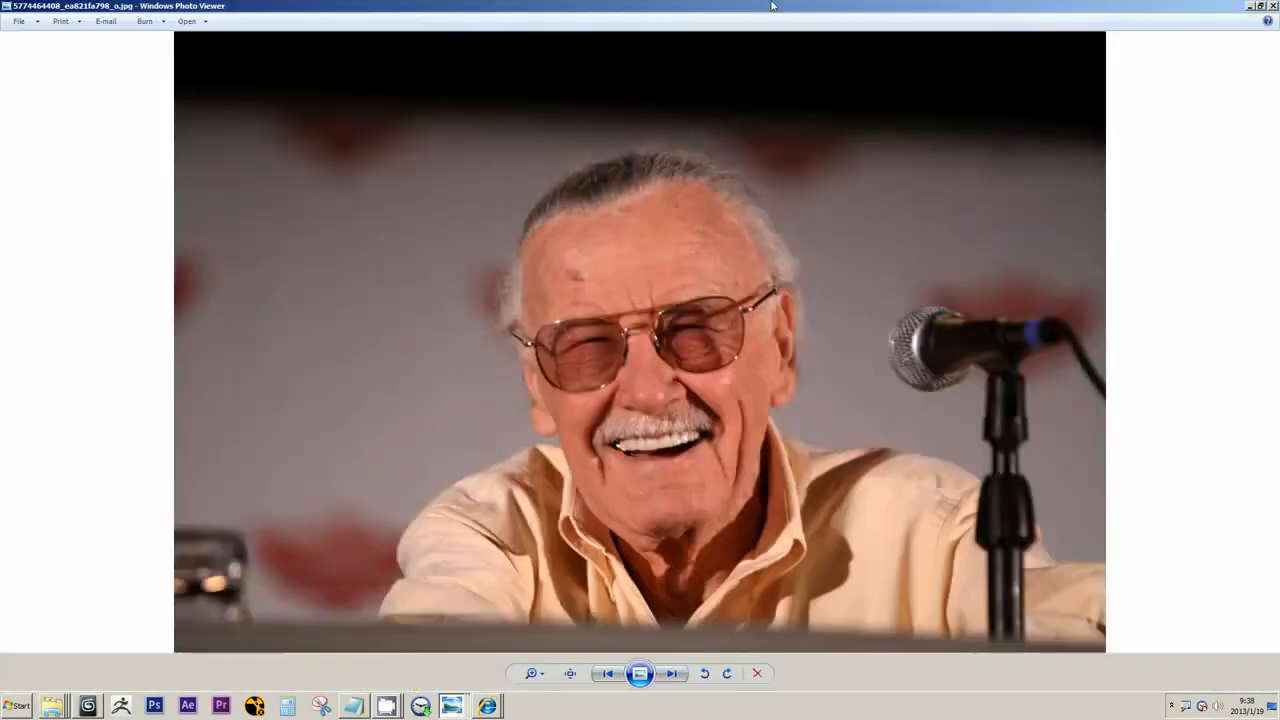
double_click(772, 5)
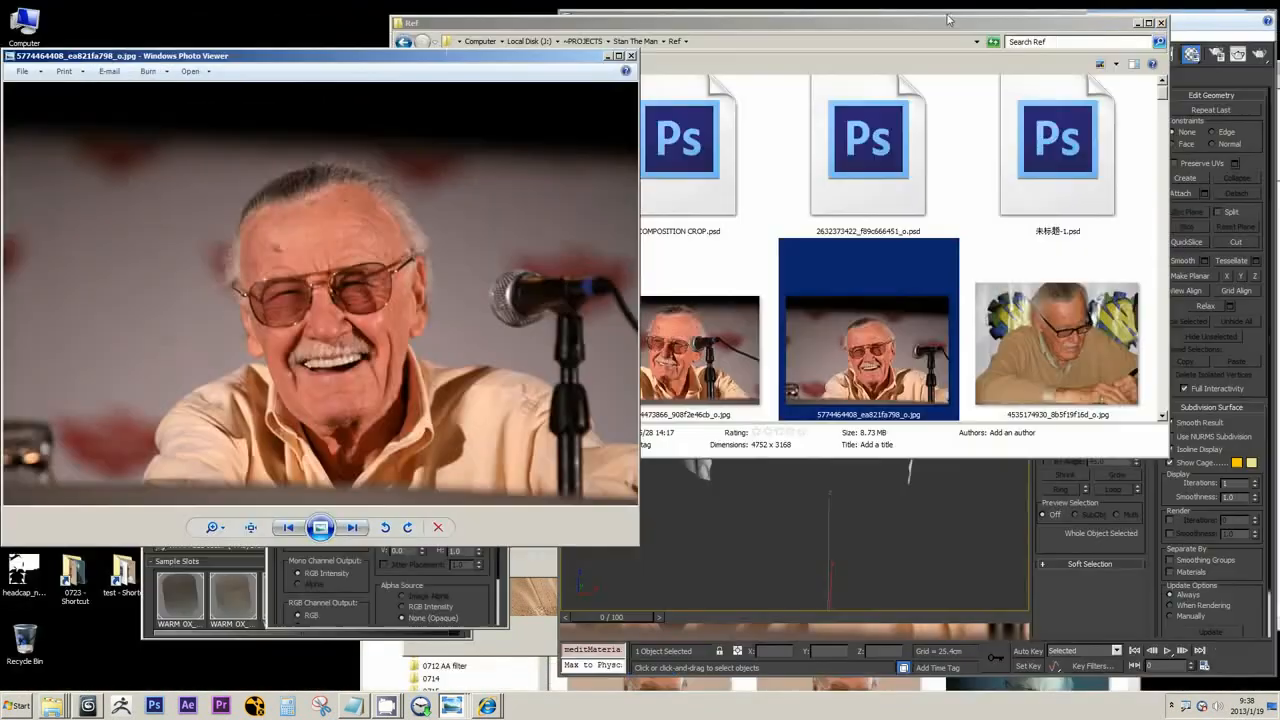
left_click(1139, 22)
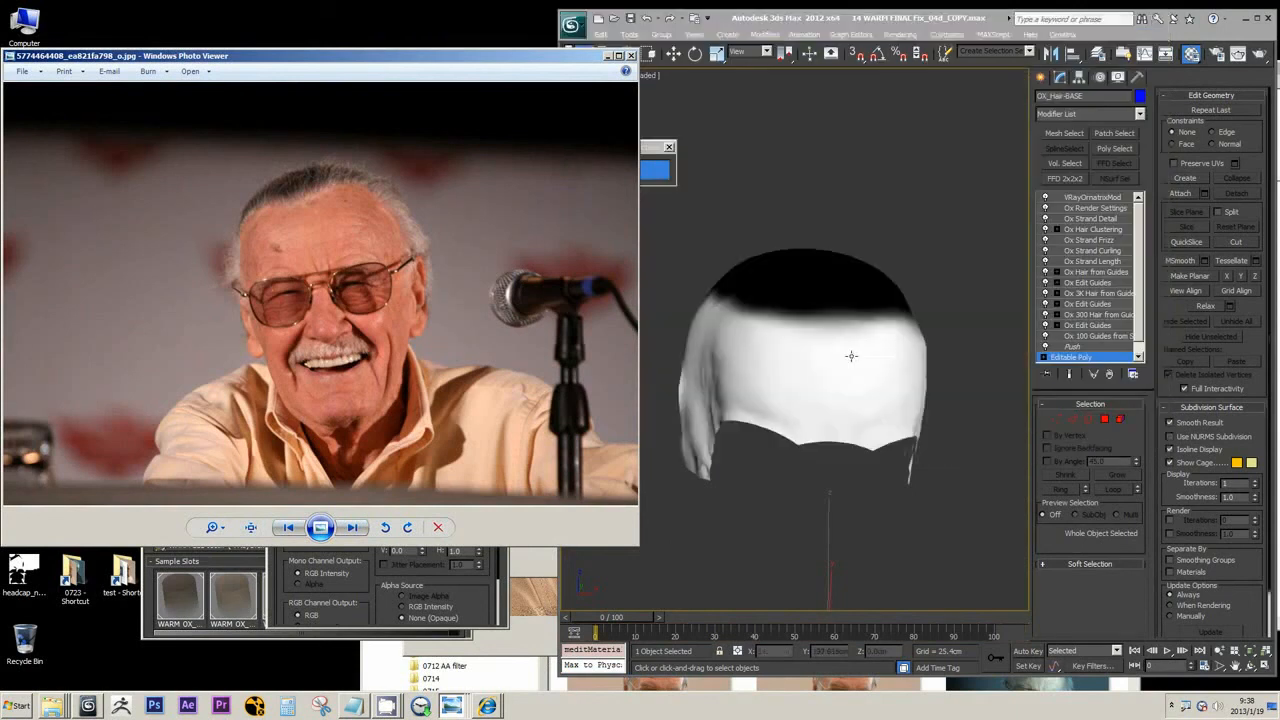
Step: Compare the mask on the scalp mesh with the man's hair in the photo, and rearrange the photo and Material Editor windows
left_click(847, 366)
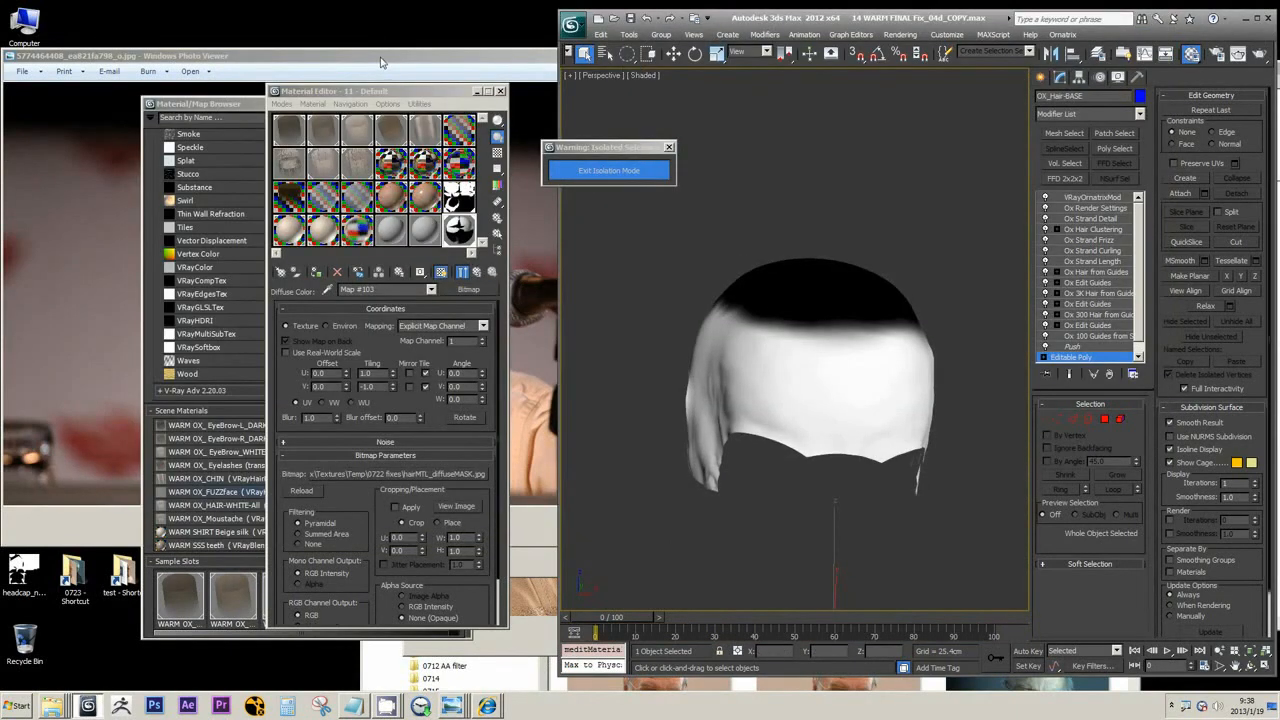
left_click_drag(381, 62, 344, 80)
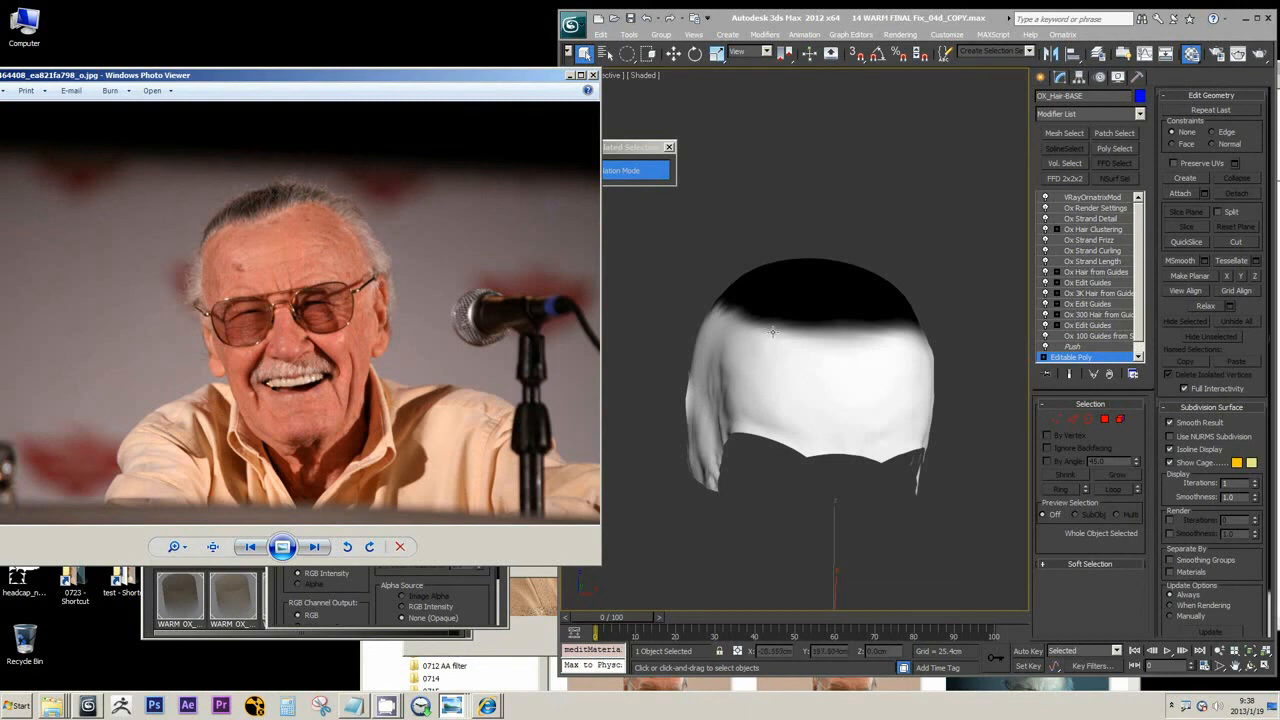
left_click_drag(546, 78, 358, 211)
left_click_drag(390, 93, 859, 97)
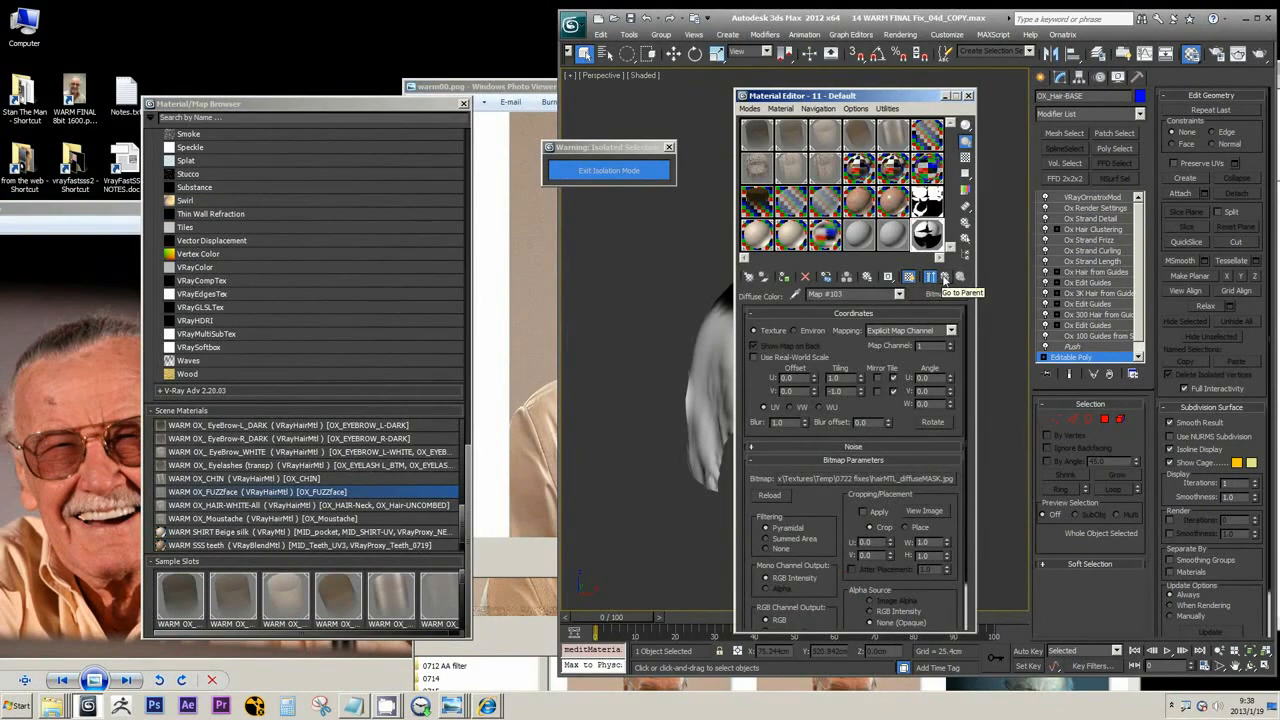
Step: Open the diffuse Mix map of WARM OX_HAIR-BASE, inspect its Color #2 map HAIR white majority, and return to the Mix map
left_click(944, 277)
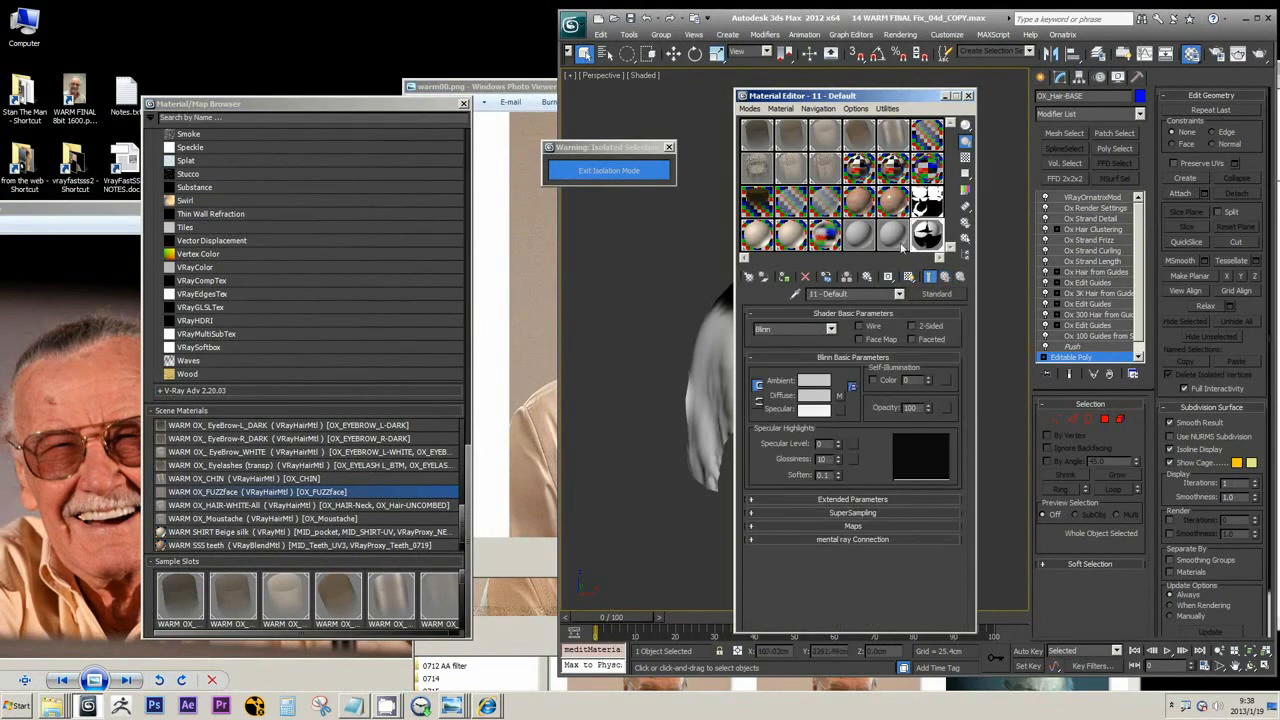
left_click(760, 208)
left_click(752, 177)
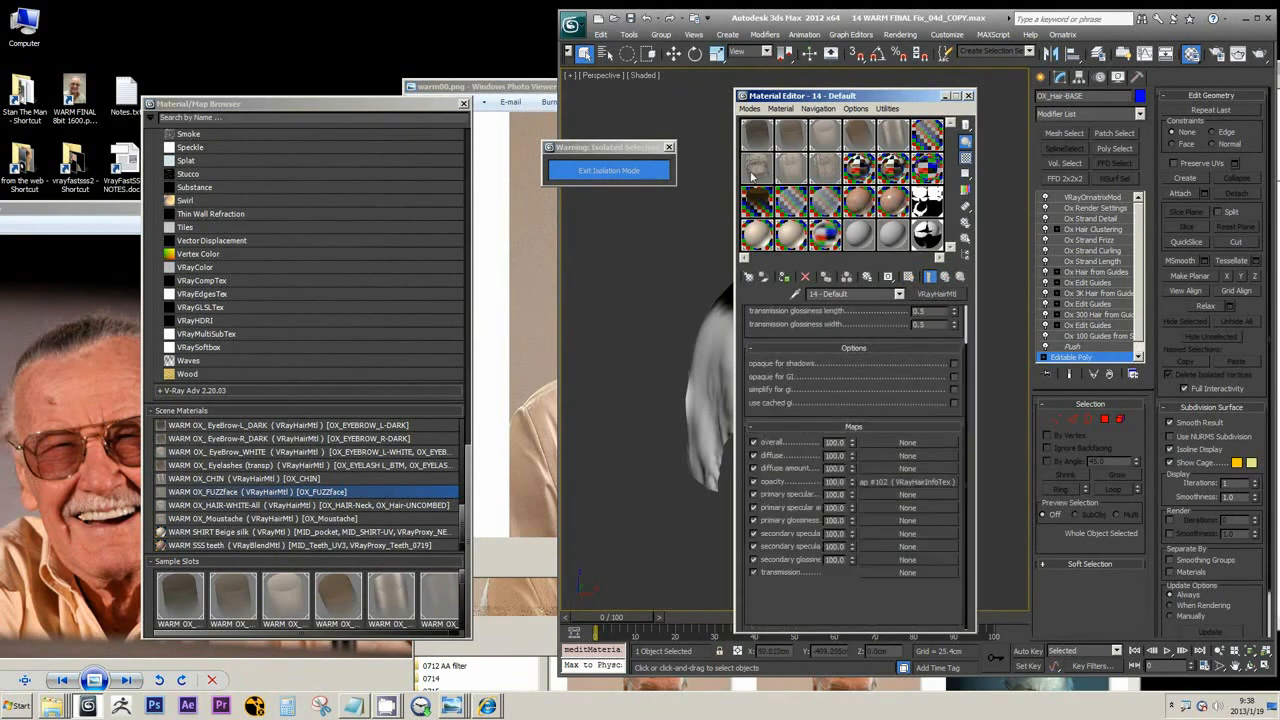
left_click(752, 177)
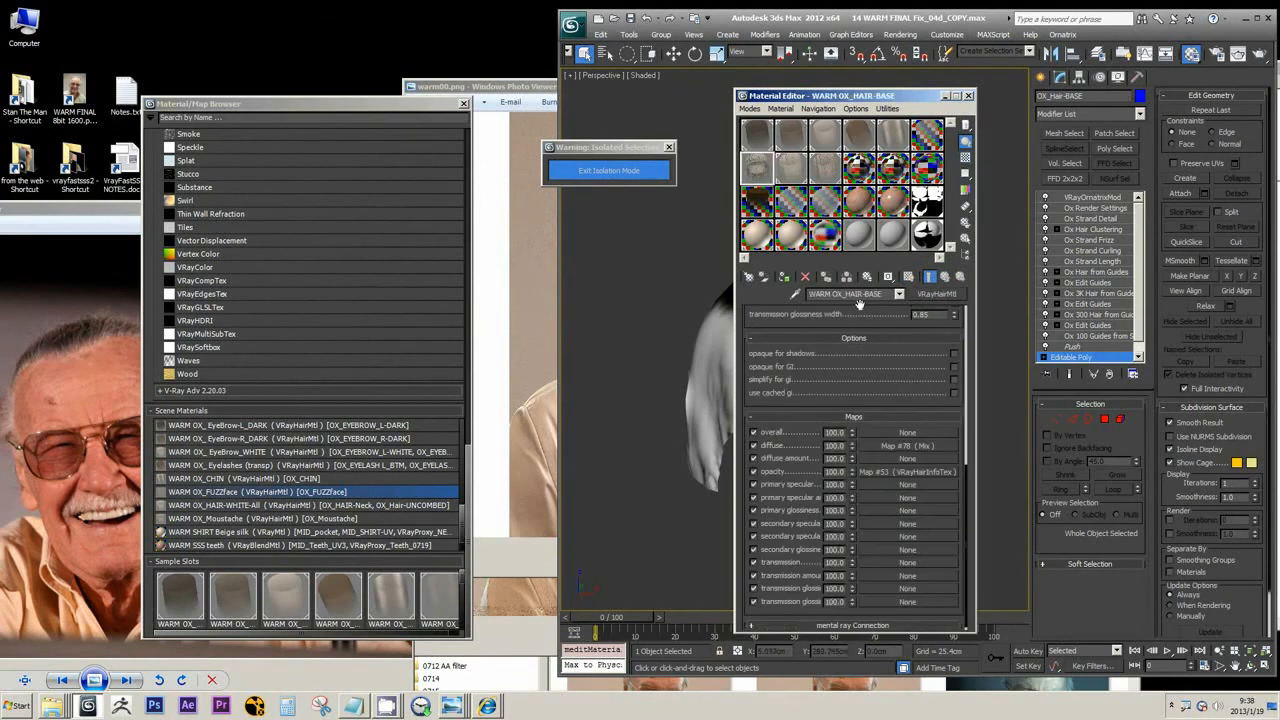
left_click(891, 446)
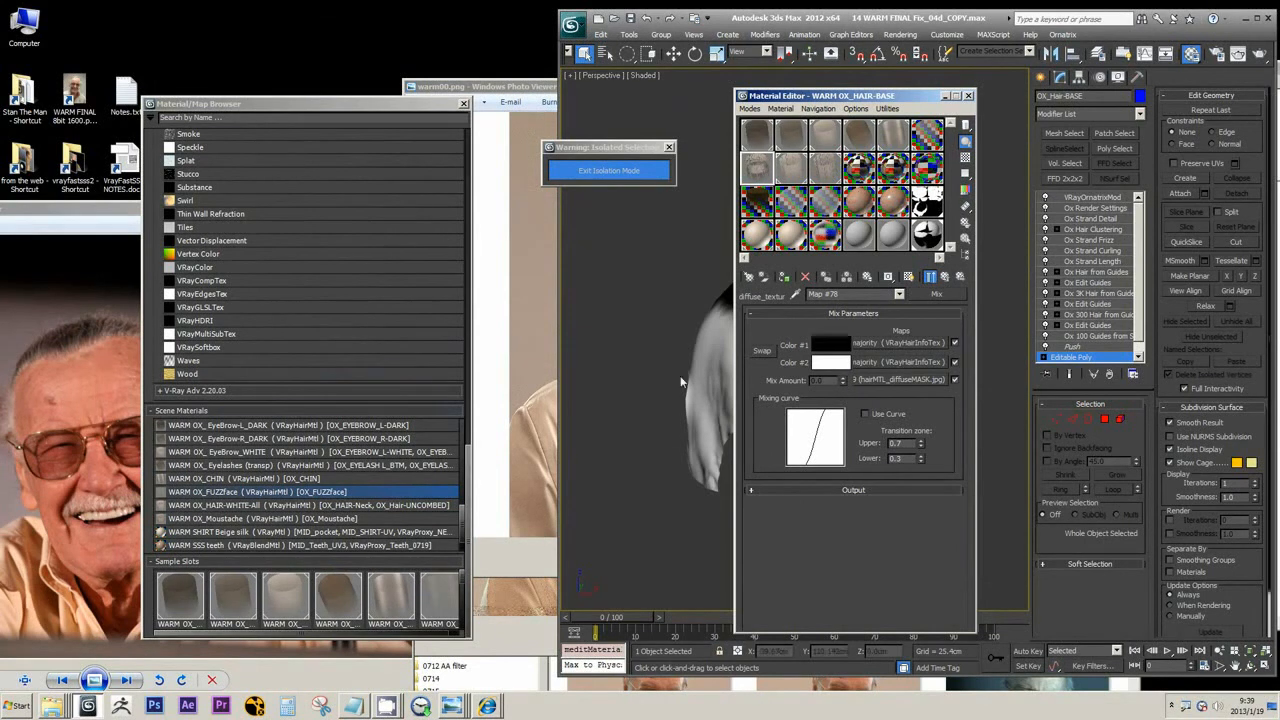
left_click(877, 362)
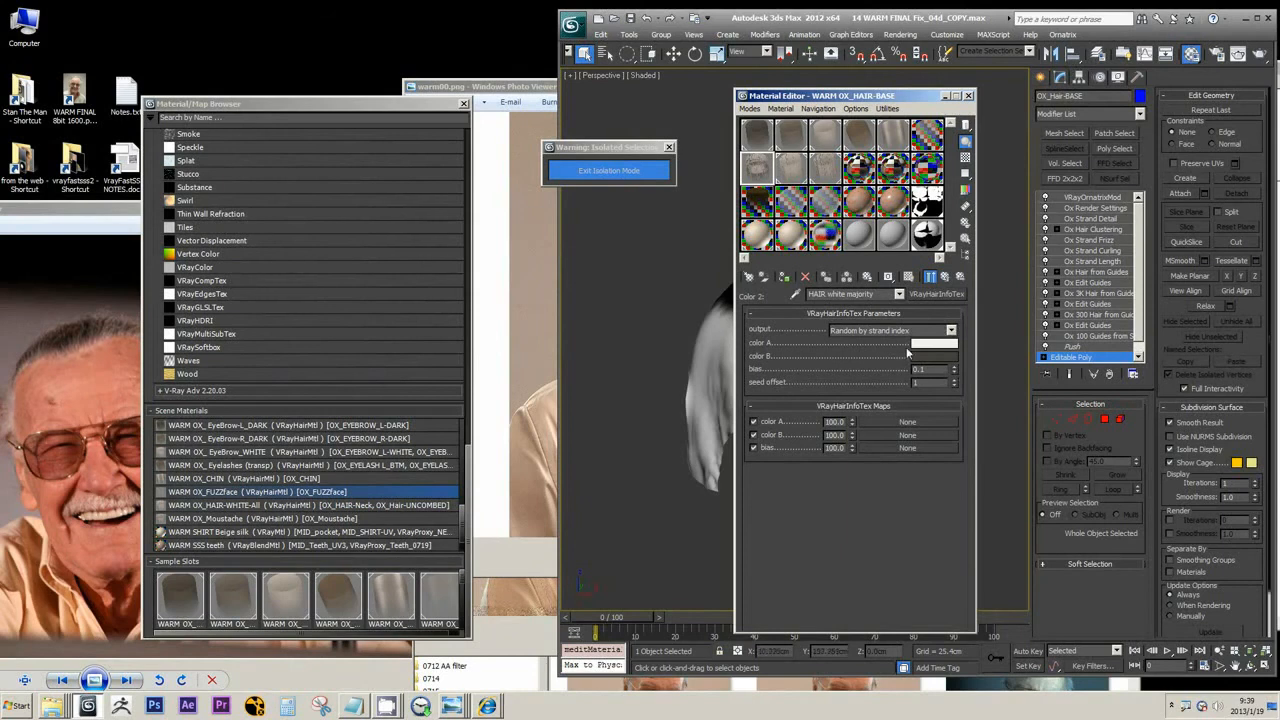
left_click(946, 276)
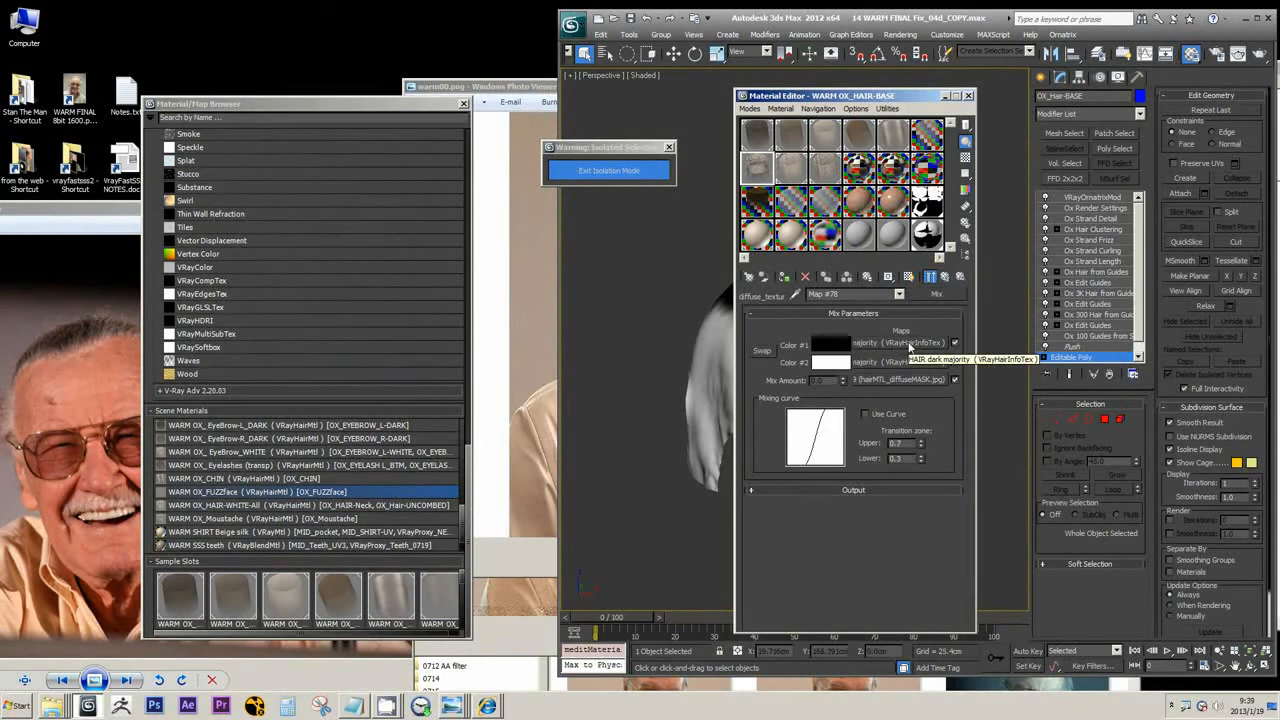
Step: Examine the man's hair up close in the photo and the Color #1 HAIR dark majority map's settings, and return to the base material
left_click_drag(61, 212, 250, 192)
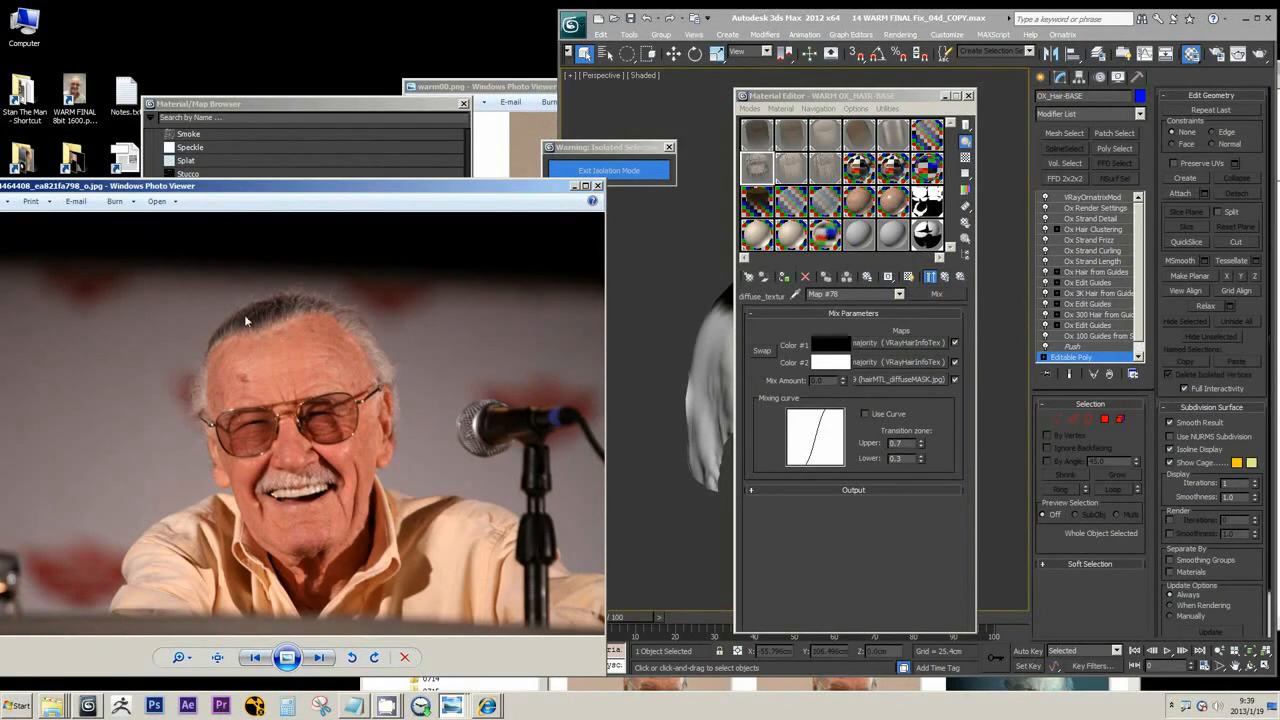
scroll(244, 314, "up", 1)
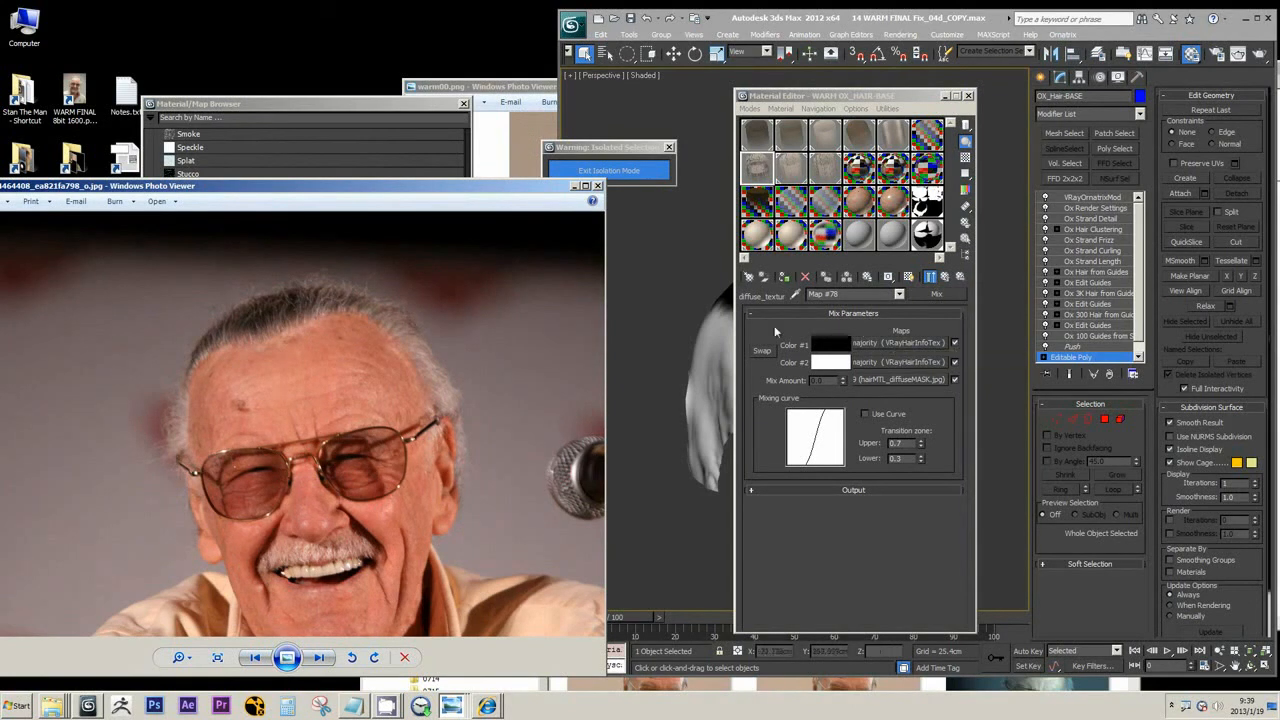
left_click(881, 344)
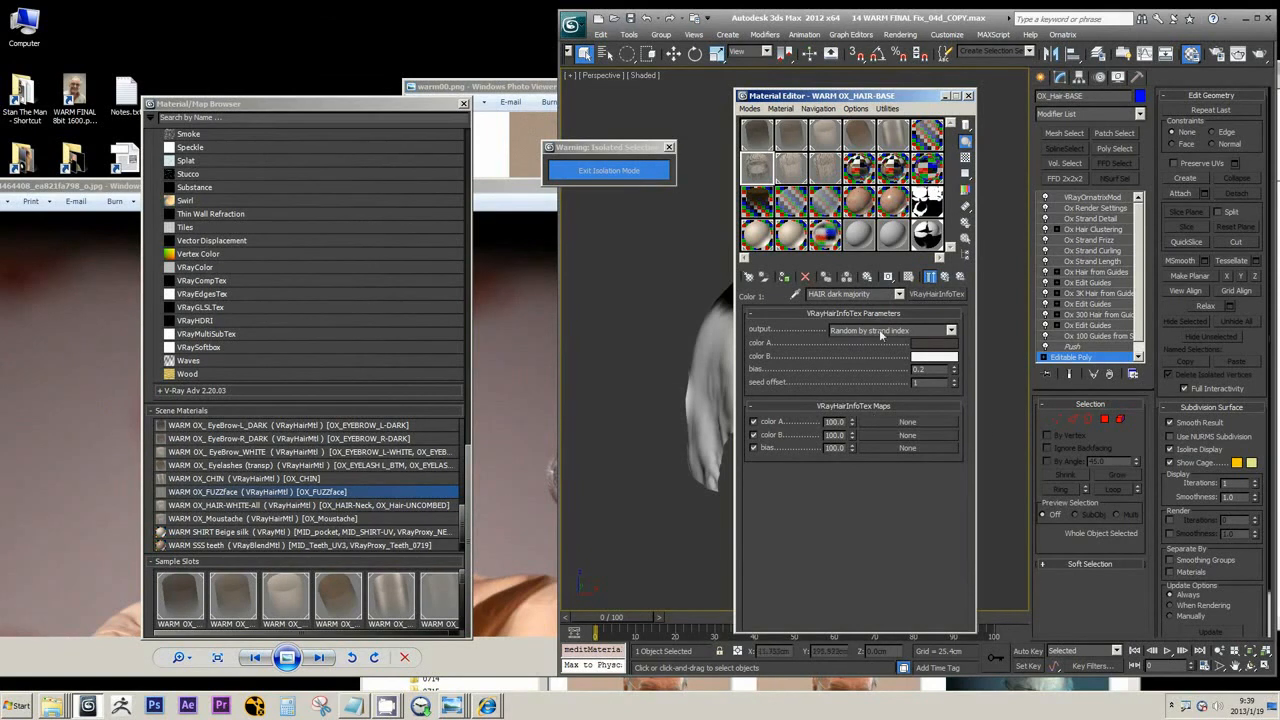
double_click(918, 369)
left_click(840, 294)
left_click_drag(874, 294, 846, 296)
left_click(954, 377)
left_click(943, 277)
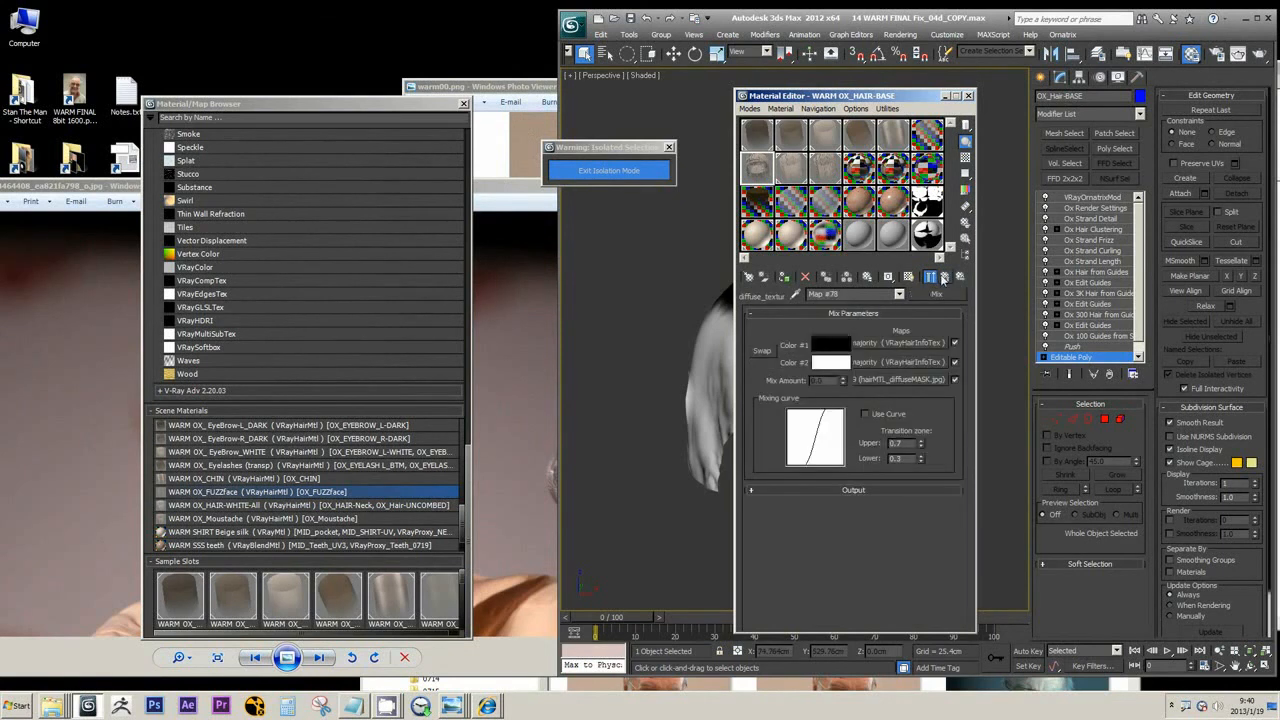
left_click(943, 277)
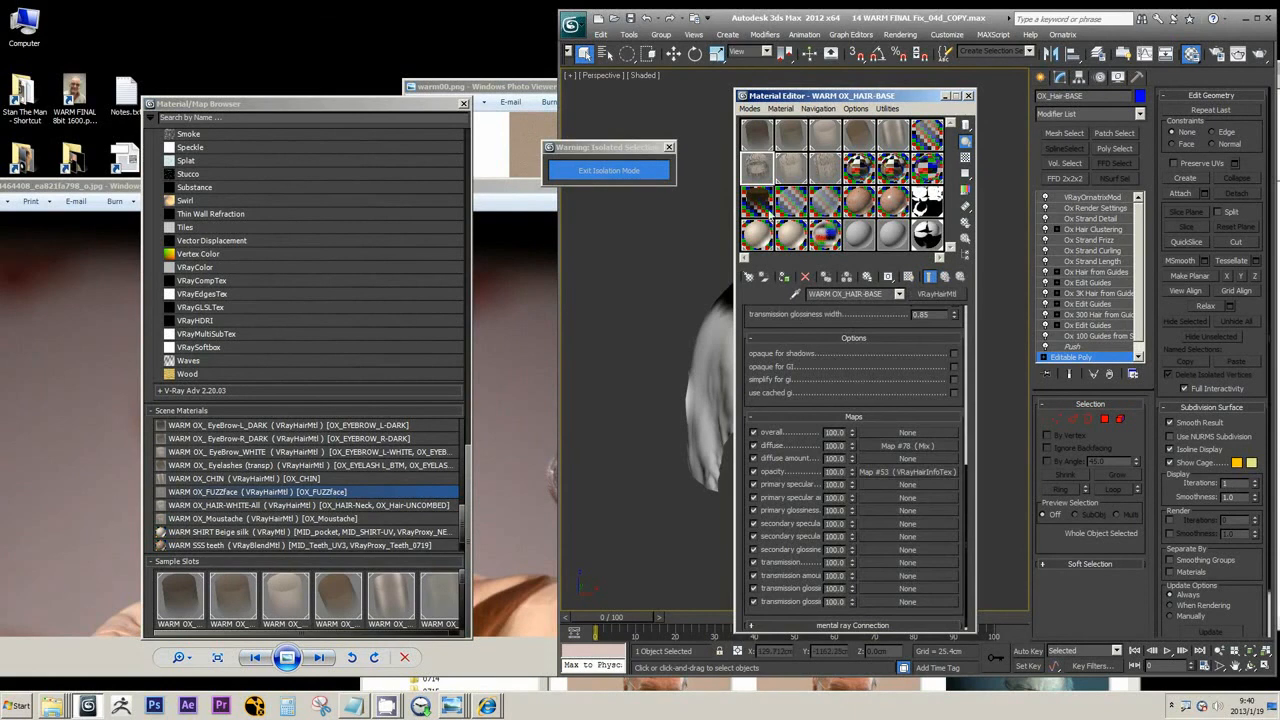
Step: Inspect the HAIR white majority map in the diffuse slot of WARM OX_HAIR-WHITE-All, and return to the WARM OX_HAIR-BASE material
left_click(790, 168)
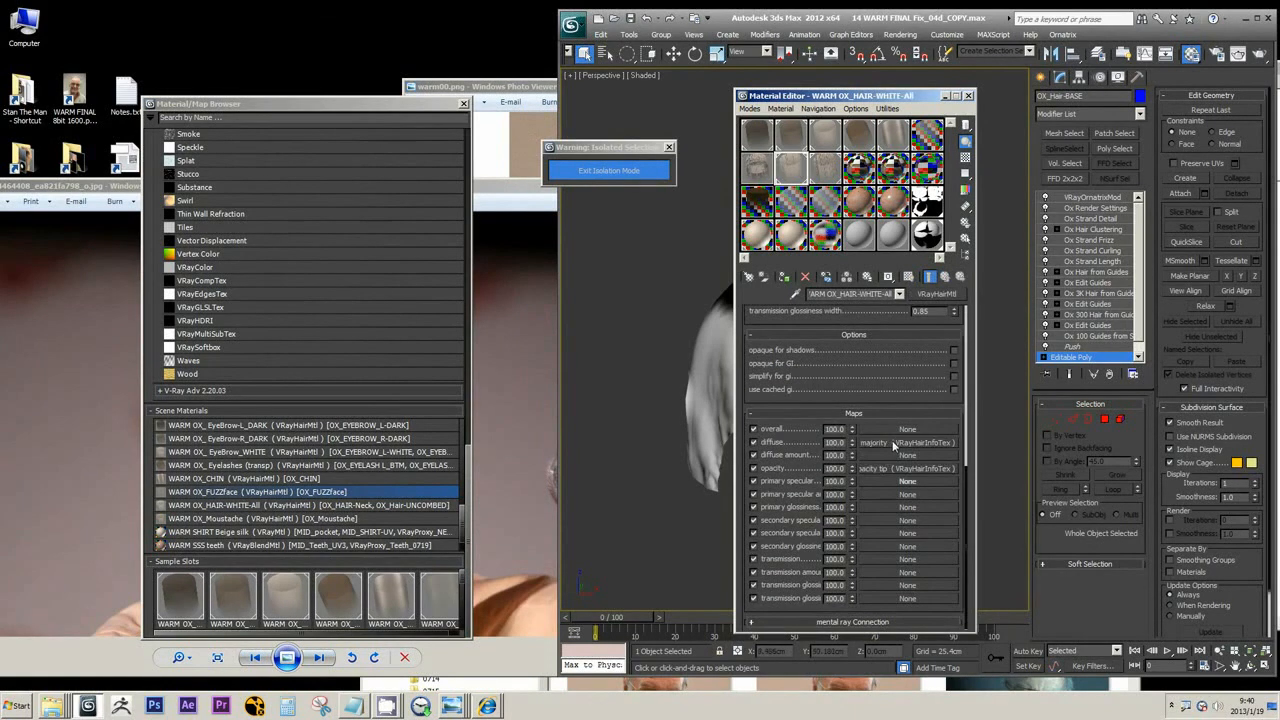
left_click(892, 441)
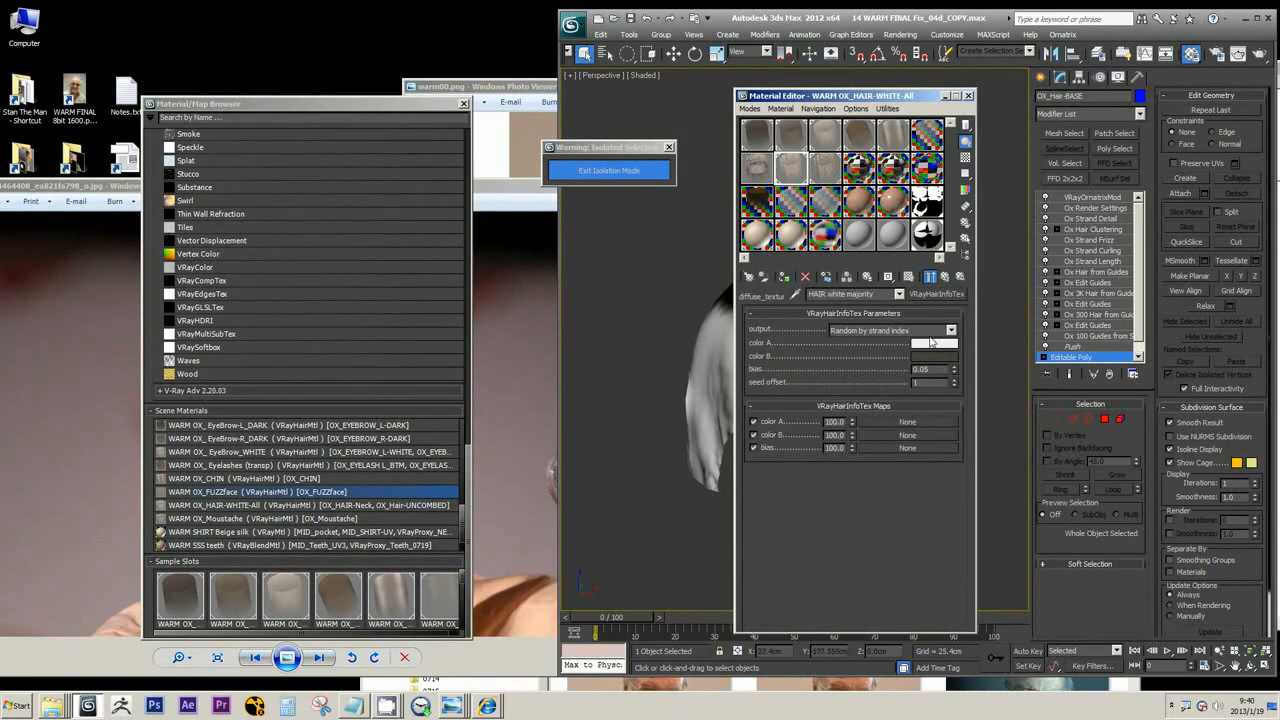
left_click(840, 294)
left_click(945, 277)
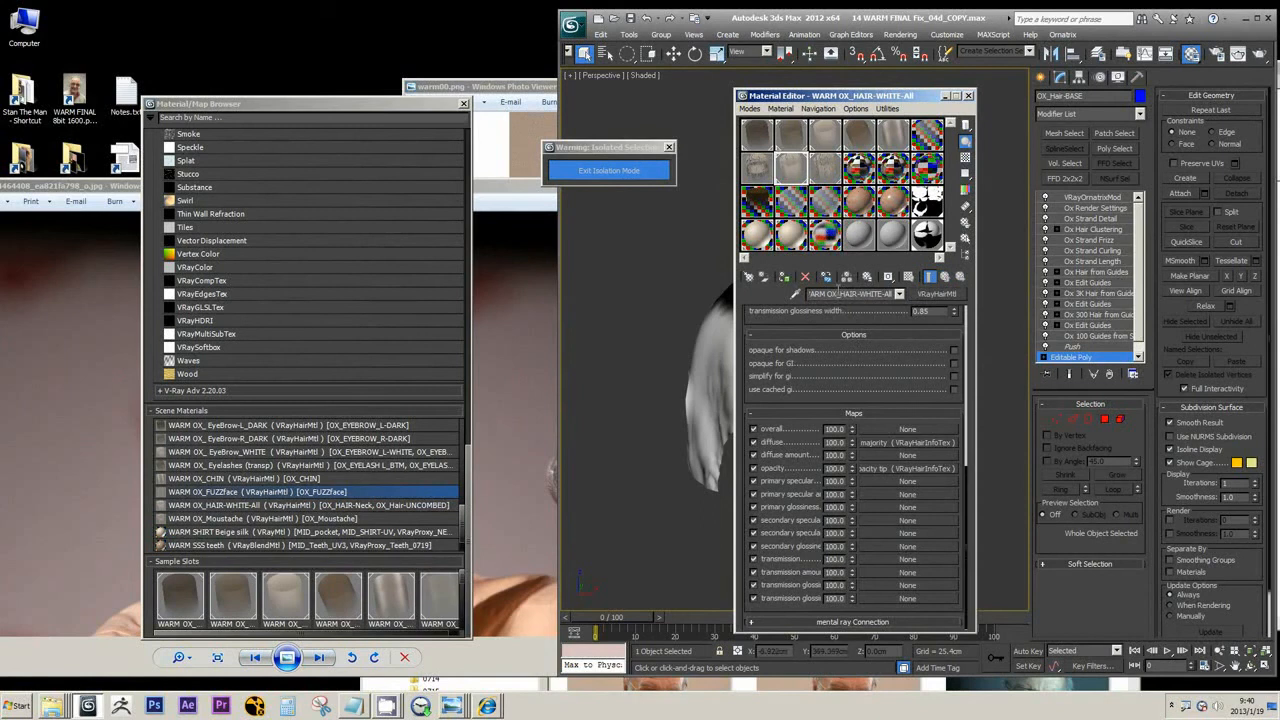
left_click(758, 167)
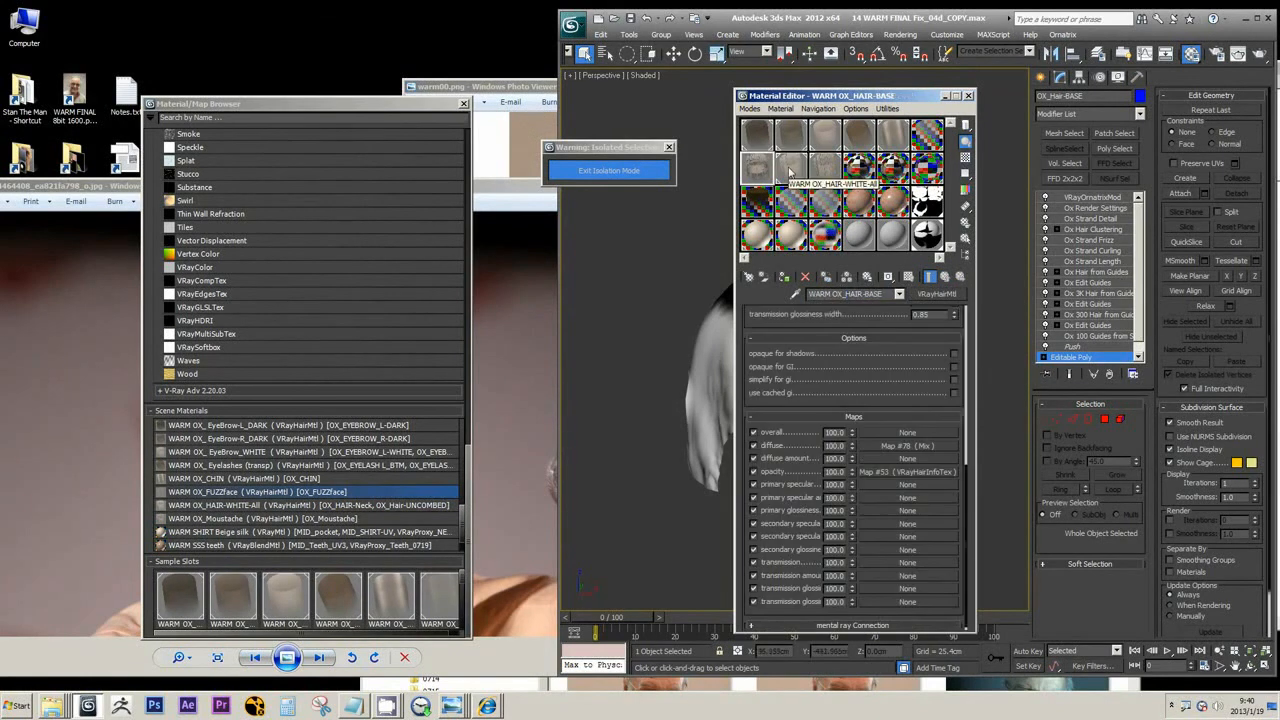
Step: View the whole masked scalp mesh beside the Material Editor and show the WARM OX_HAIR-WHITE-All material for comparison
left_click(480, 318)
middle_click(643, 287)
scroll(650, 286, "down", 4)
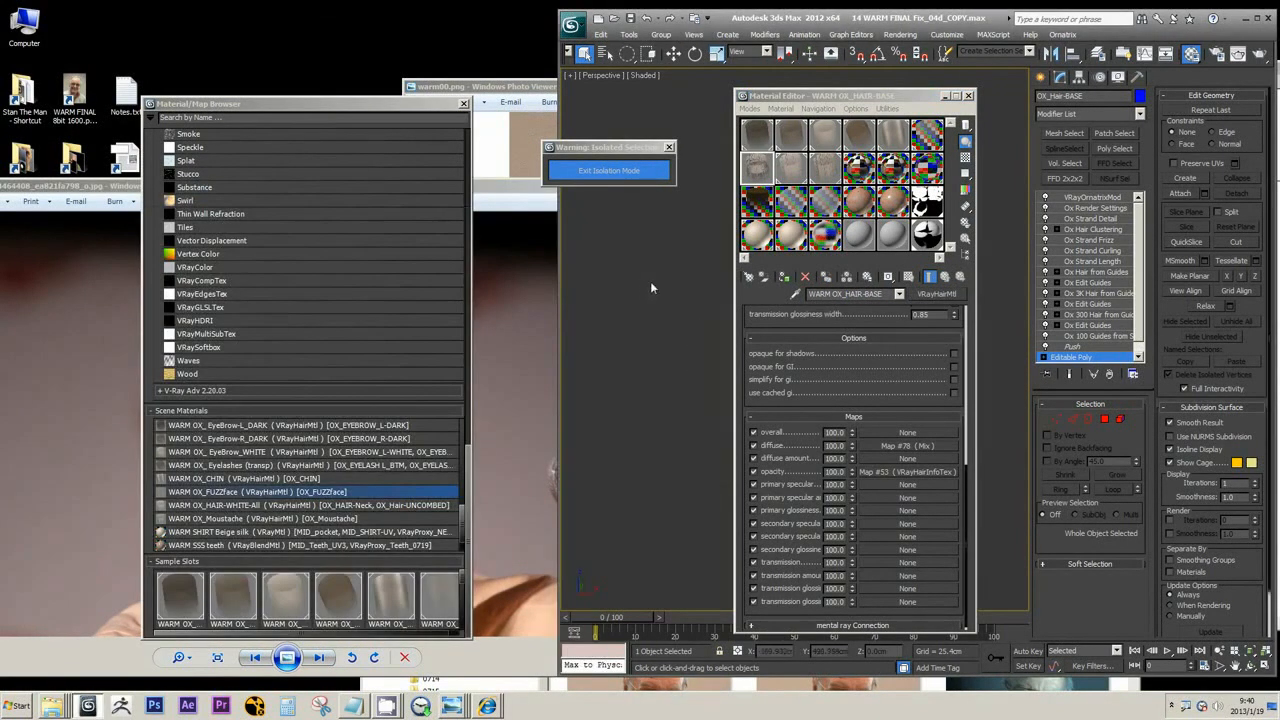
middle_click_drag(650, 286, 600, 291)
middle_click_drag(600, 291, 740, 330, "alt")
left_click(797, 177)
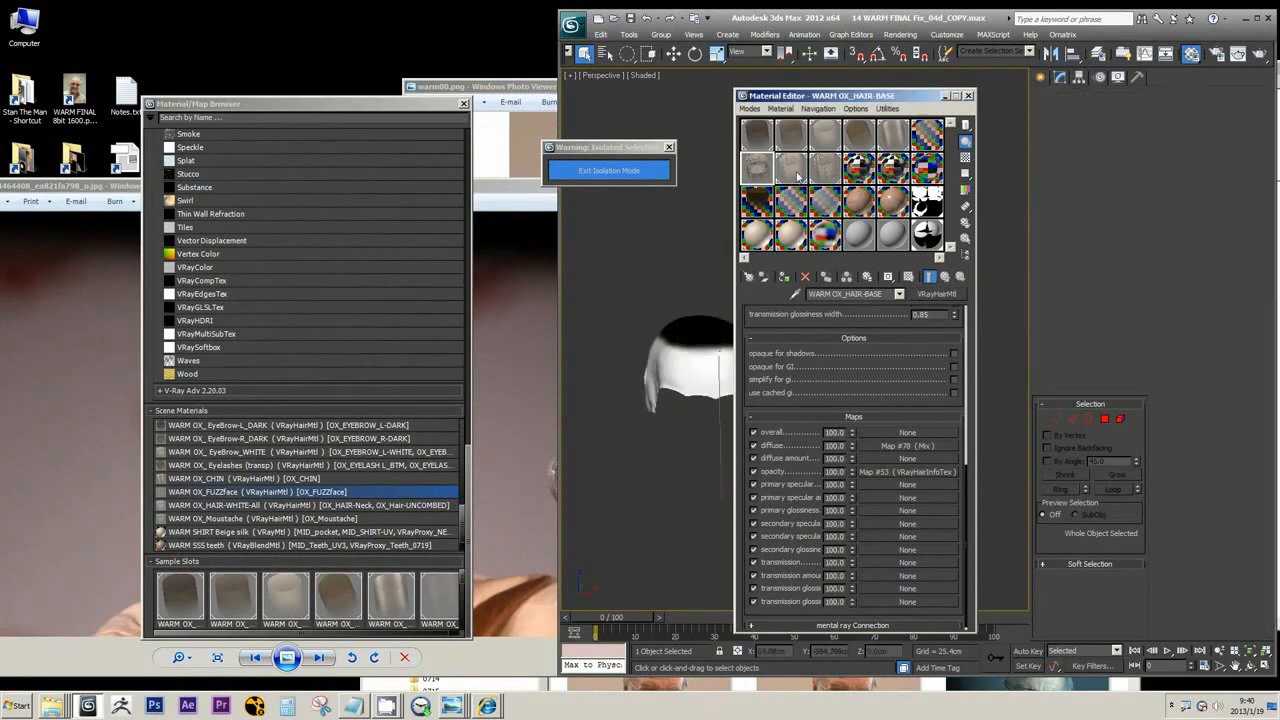
middle_click_drag(609, 260, 584, 262)
left_click(858, 294)
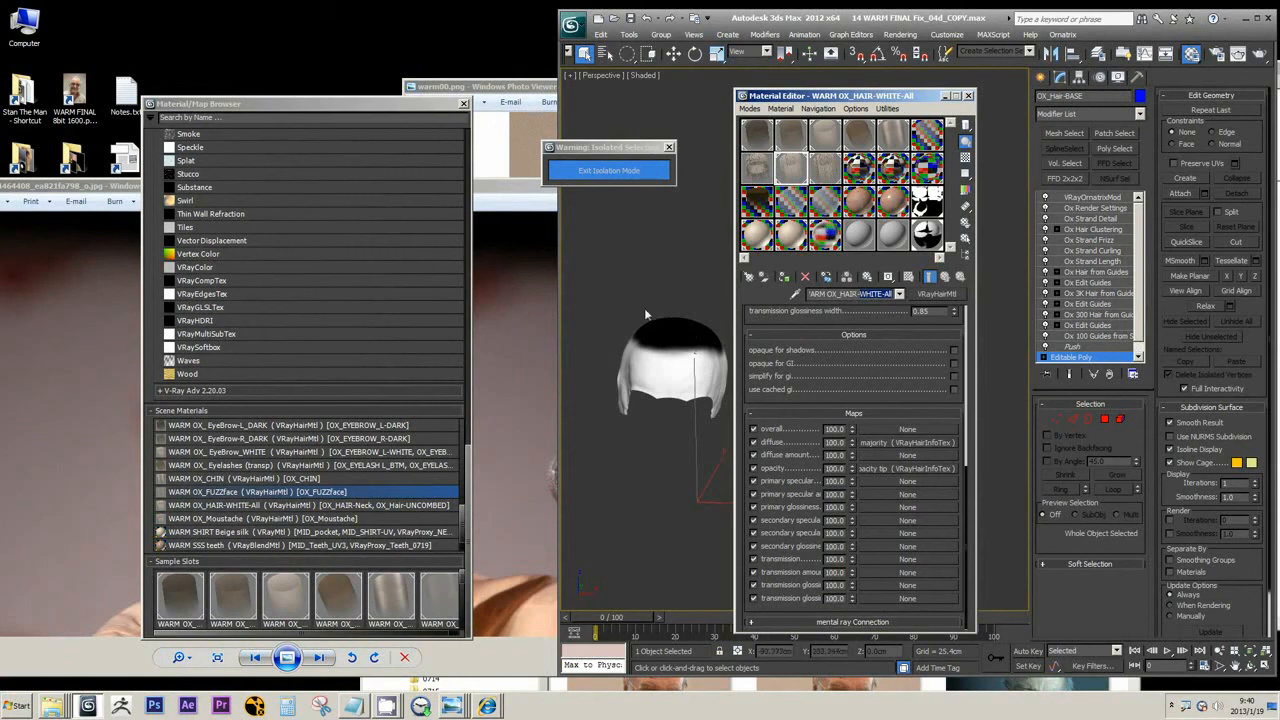
Step: Inspect the HAIR white majority map in the diffuse slot of WARM OX_Moustache and return to the material
left_click(815, 178)
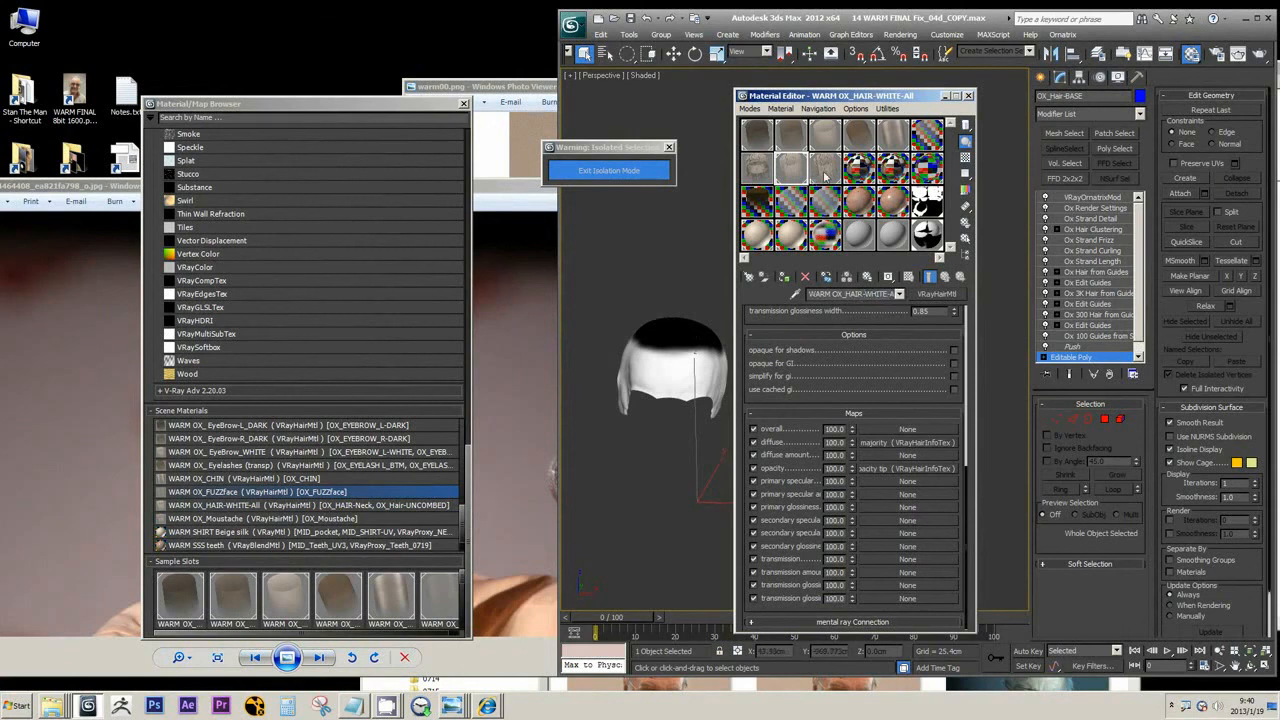
left_click(896, 473)
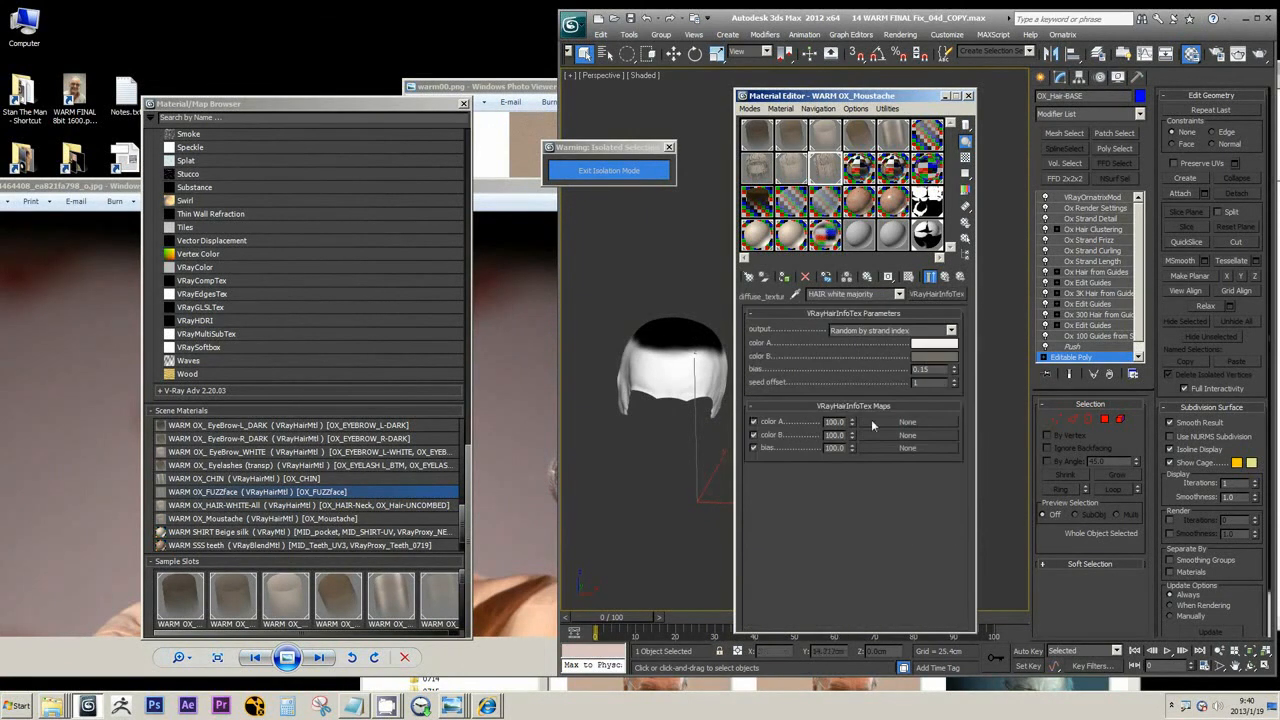
left_click(957, 276)
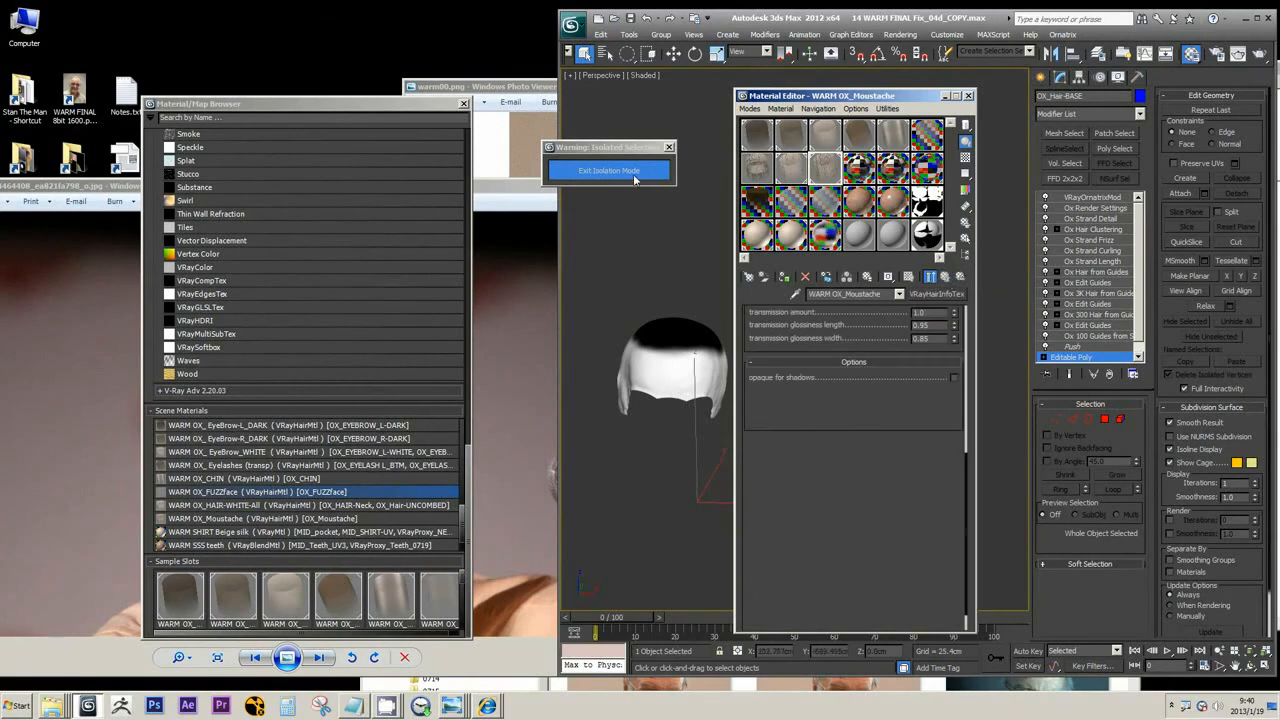
Step: Compare the man's facial hair in the reference photo with the WARM OX_Moustache settings, and show the WARM OX_HAIR-WHITE-All material again
left_click(507, 375)
left_click_drag(507, 375, 499, 317)
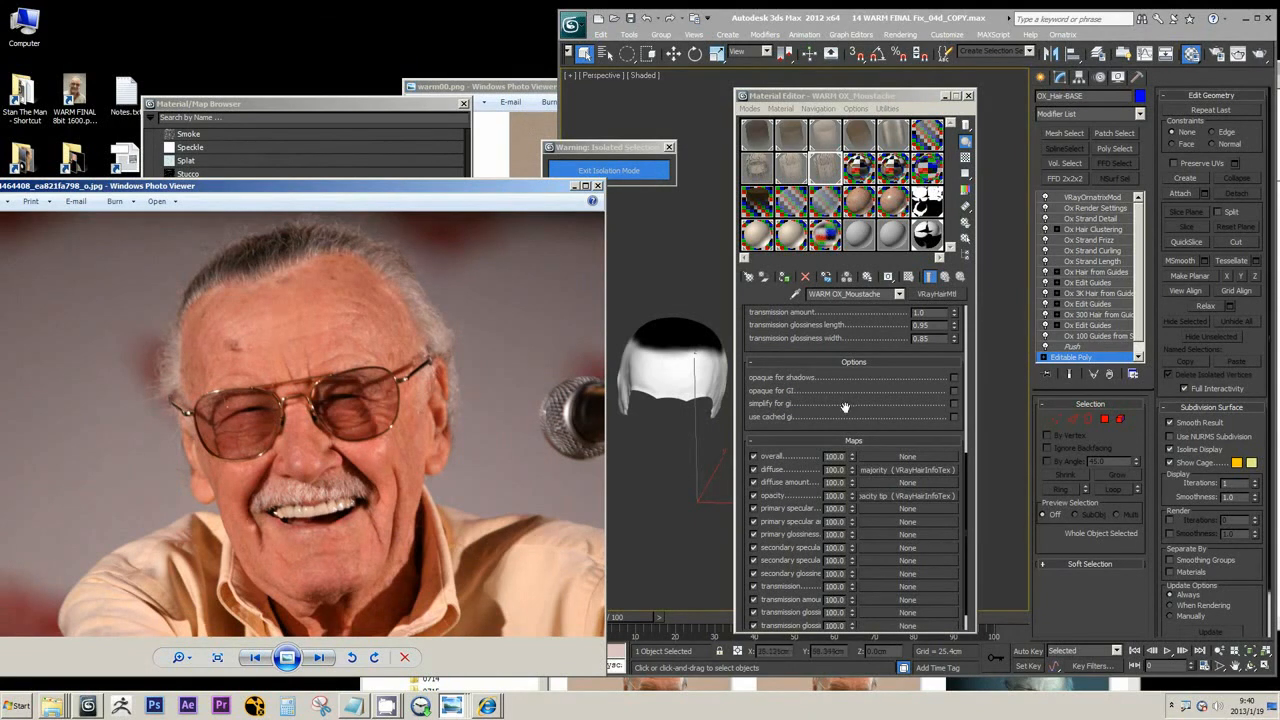
left_click(766, 413)
scroll(766, 413, "up", 5)
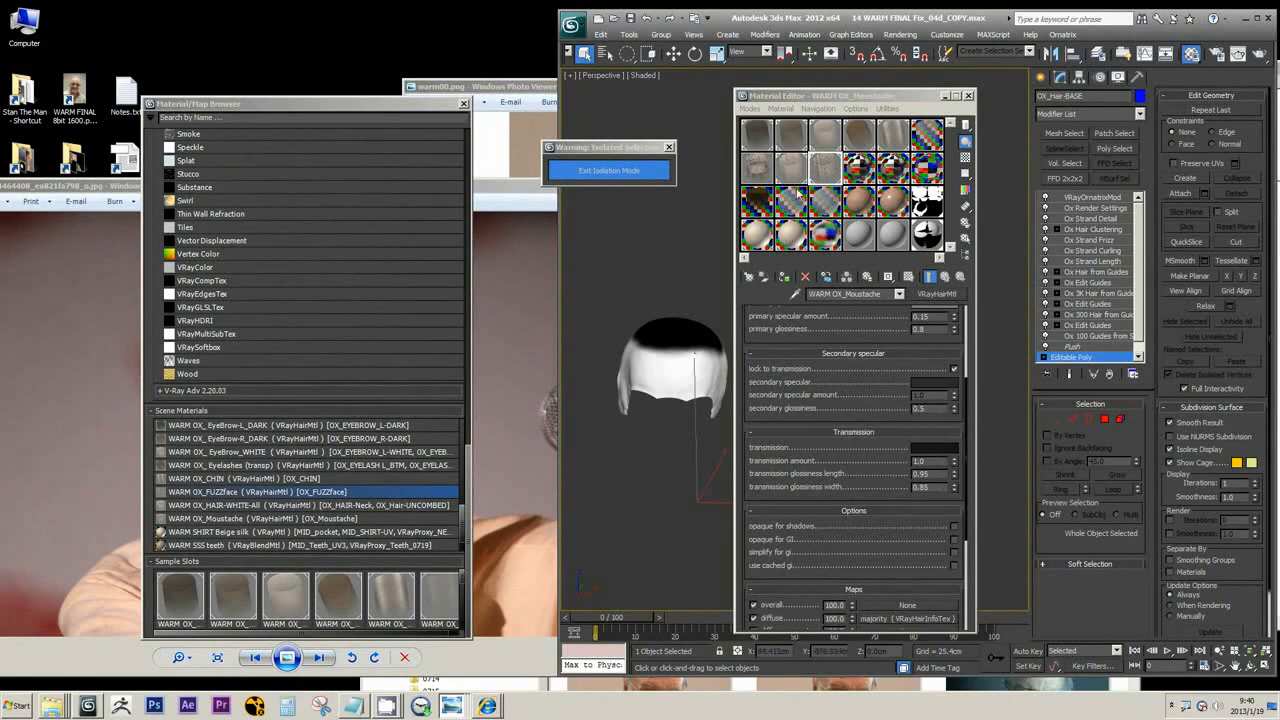
left_click(796, 175)
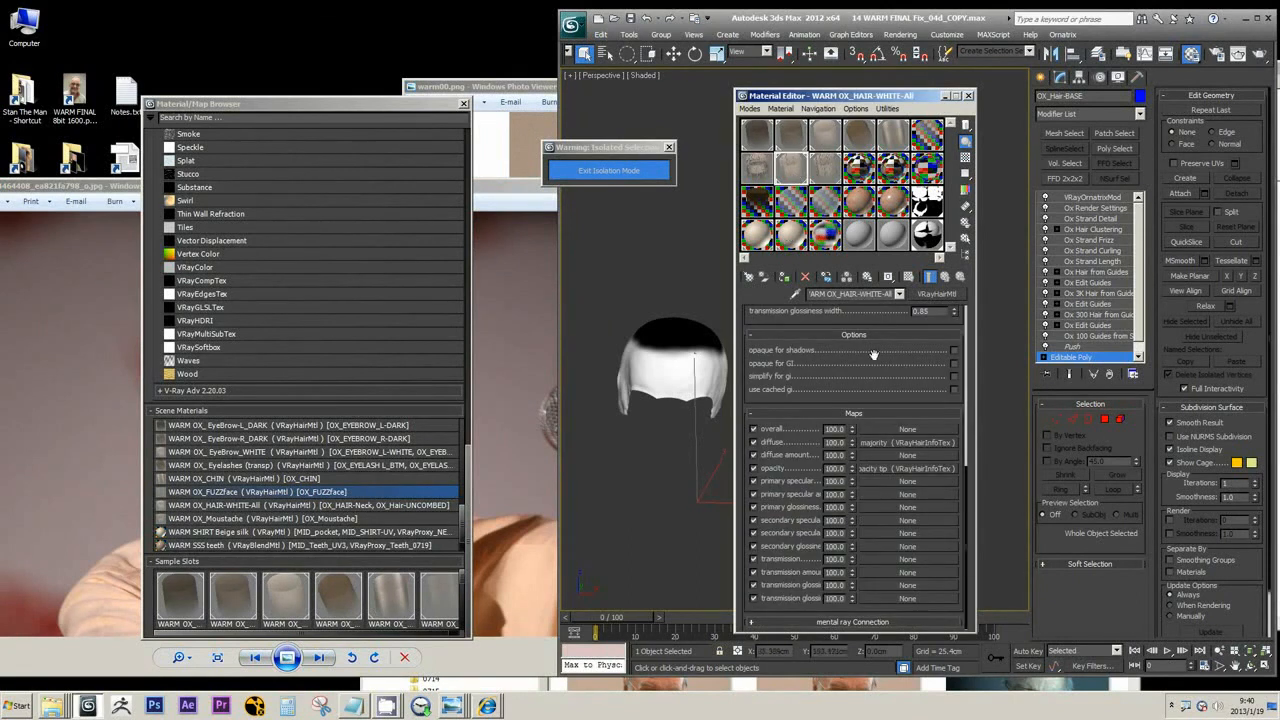
Step: Exit isolation mode, close the Material Editor and show the whole bust with its hair in the viewport
left_click(661, 172)
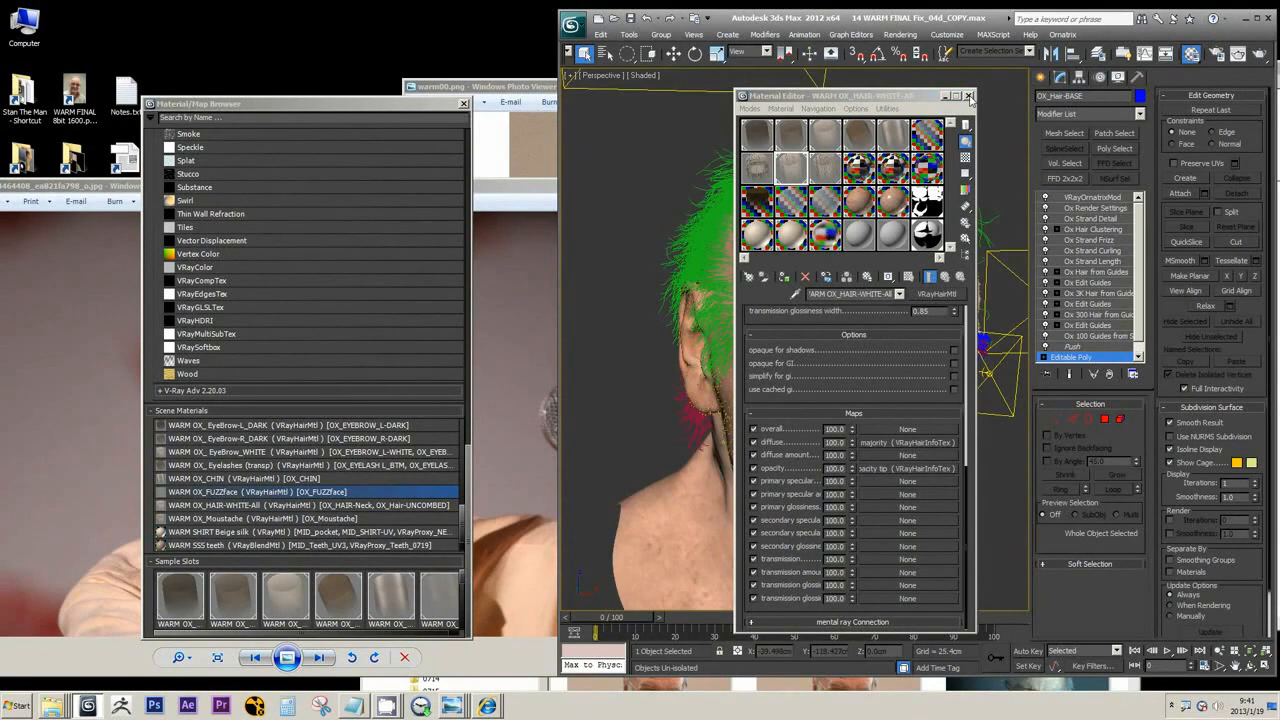
left_click(969, 97)
middle_click_drag(864, 171, 896, 147)
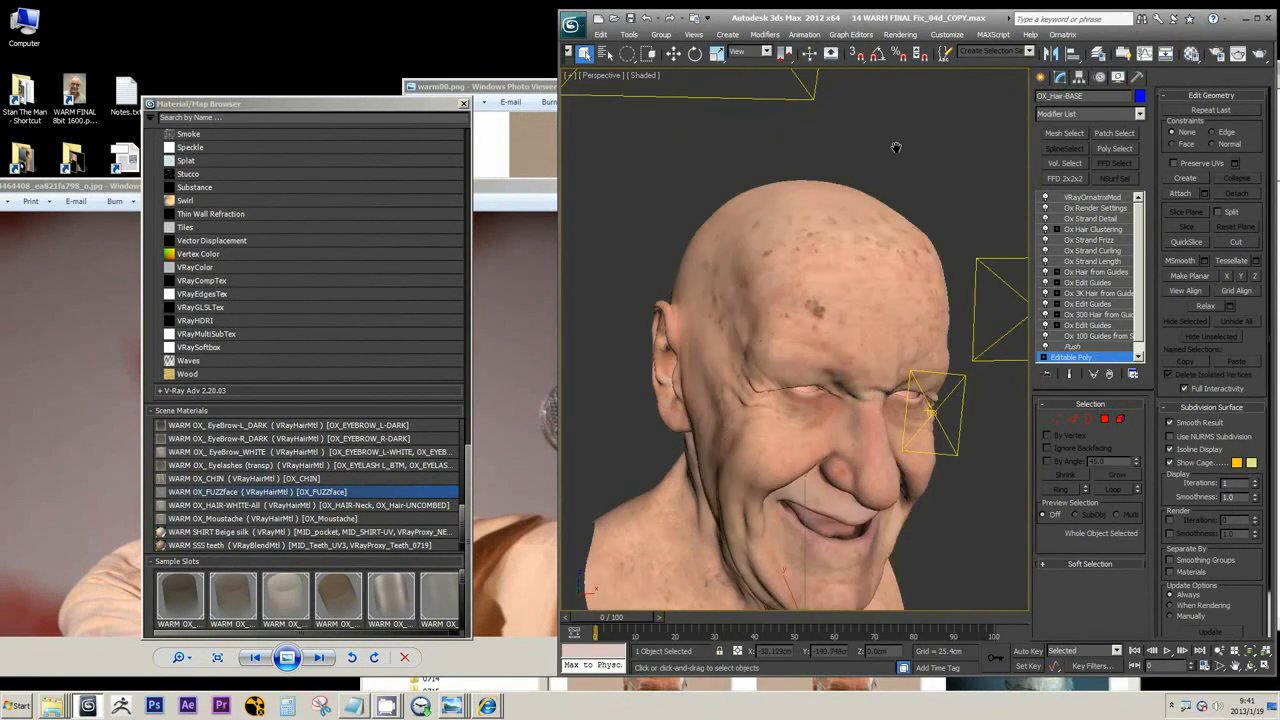
scroll(876, 177, "down", 5)
scroll(876, 177, "up", 3)
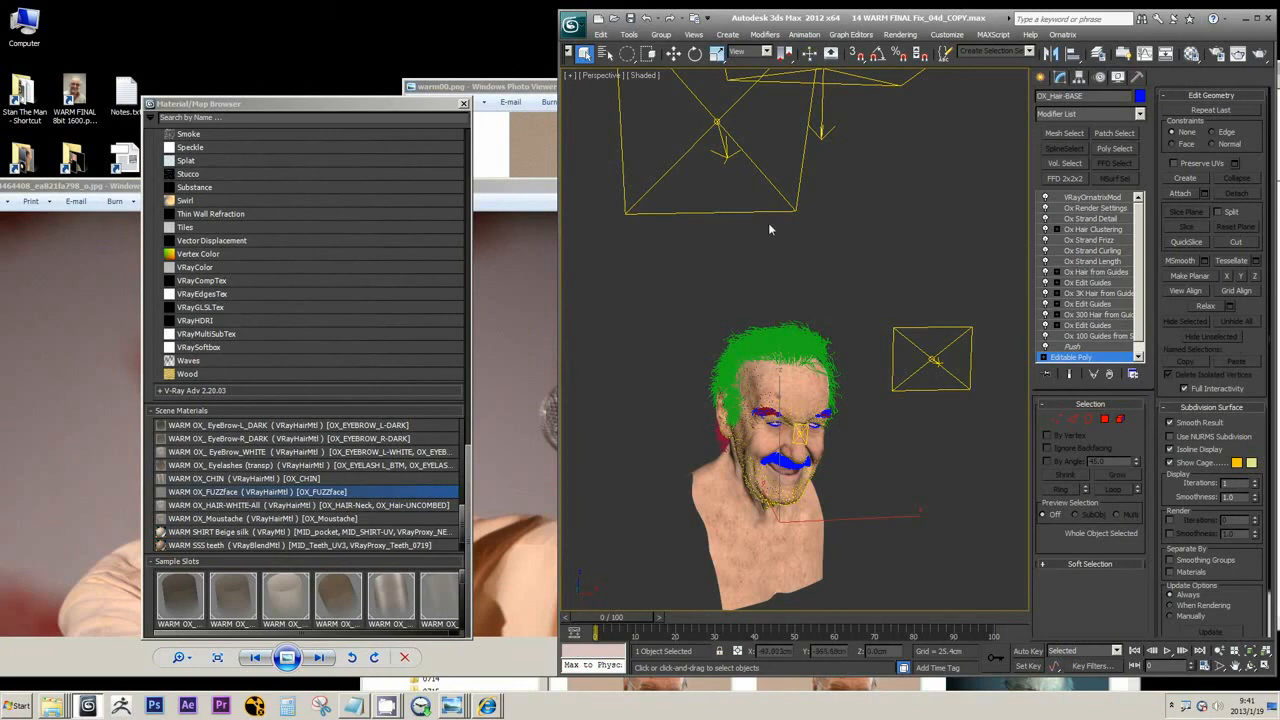
Step: Examine the man's hair in the reference photo beside the 3D bust, and close the photo
left_click_drag(94, 190, 316, 176)
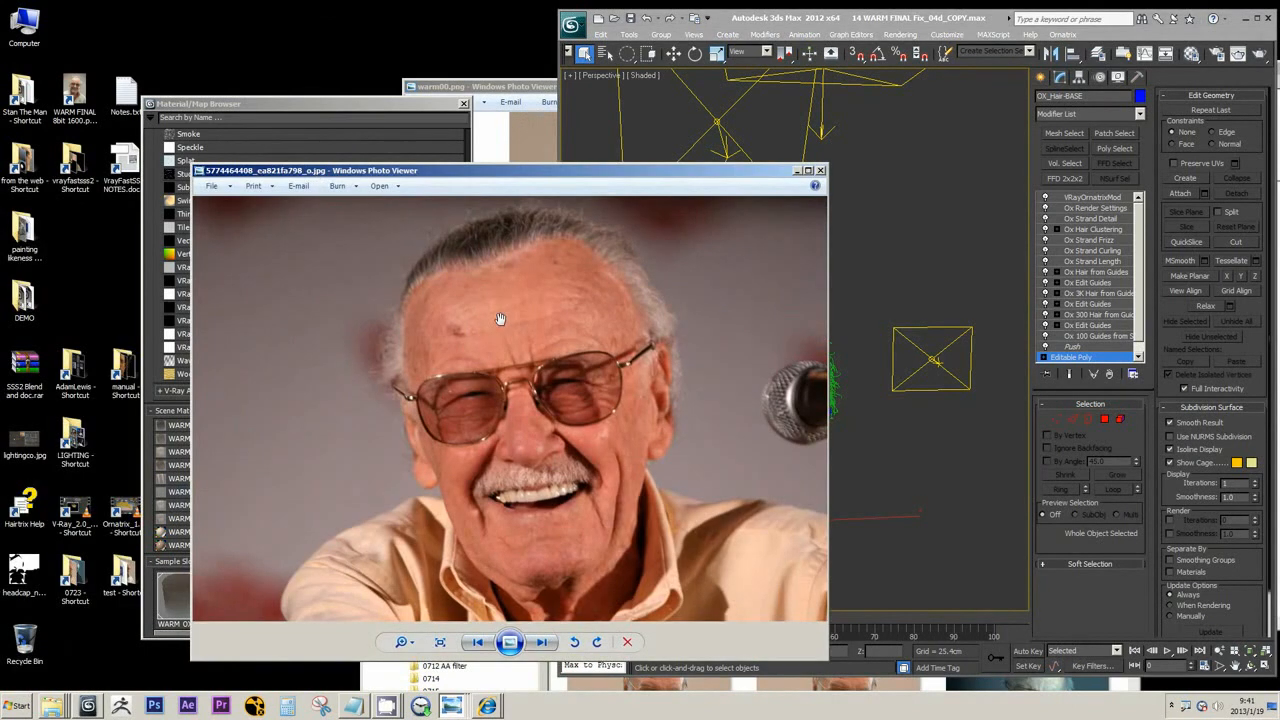
scroll(509, 350, "down", 3)
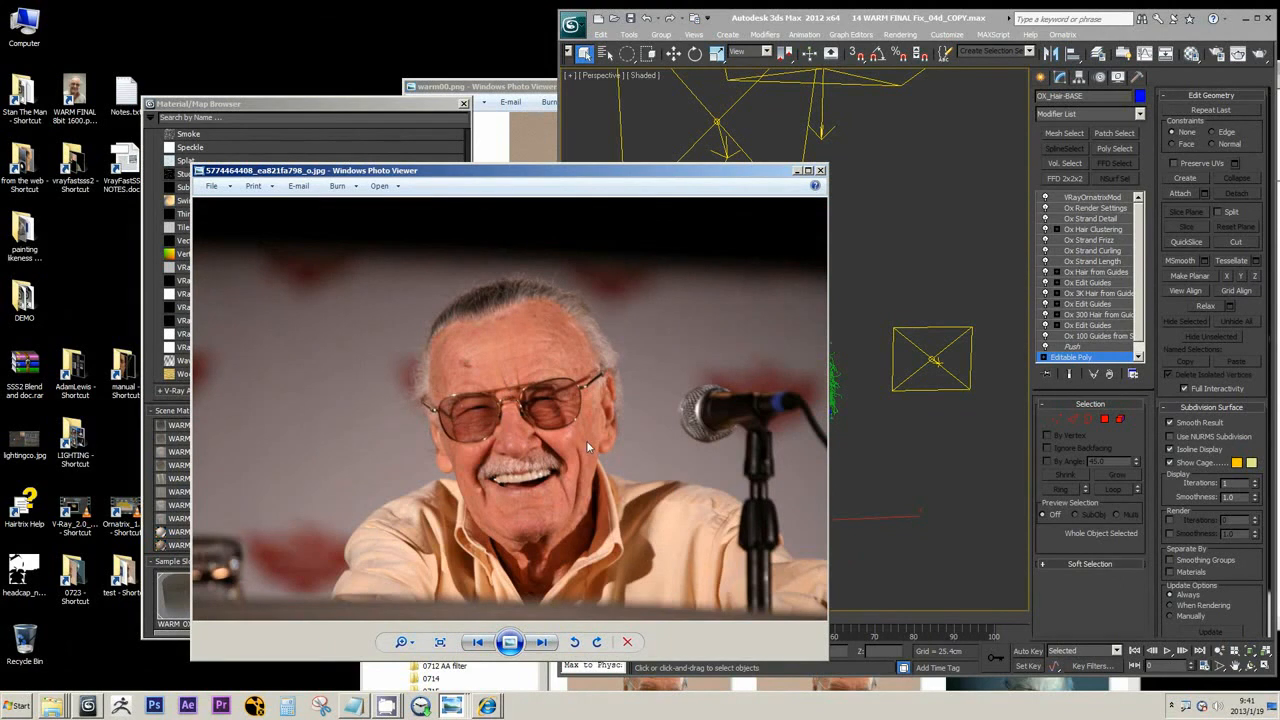
scroll(586, 440, "up", 1)
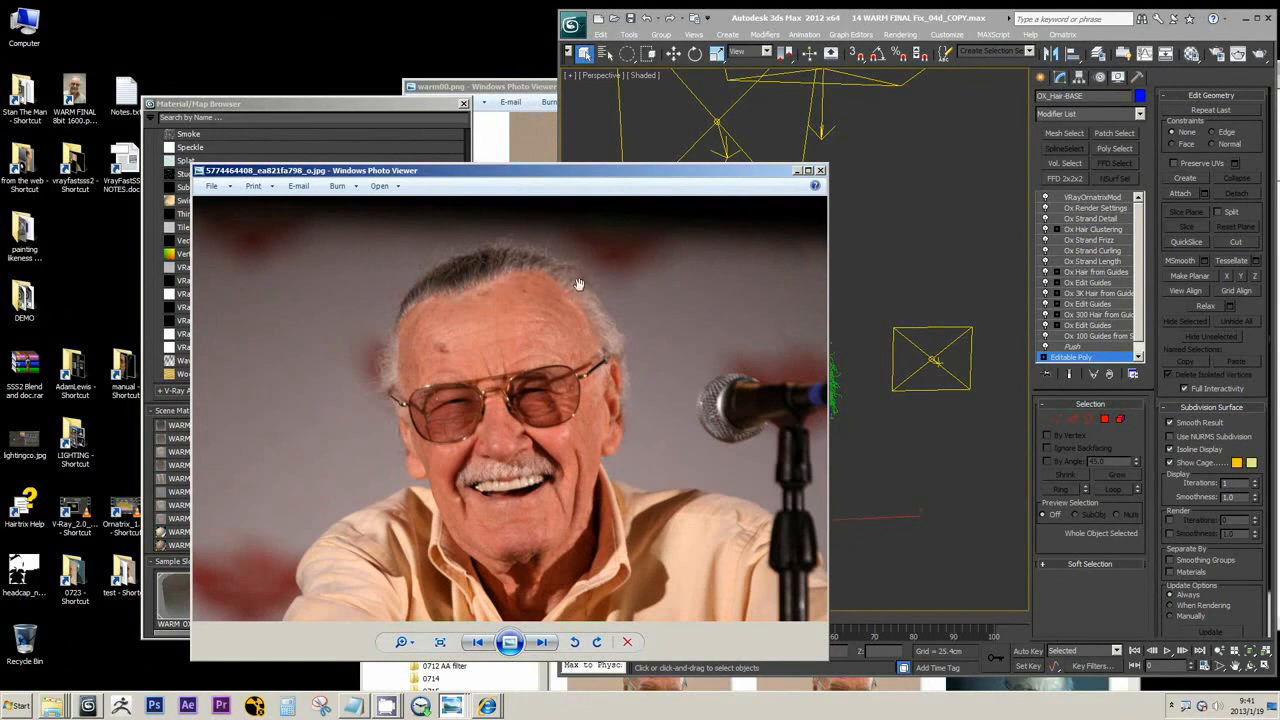
left_click_drag(655, 180, 515, 180)
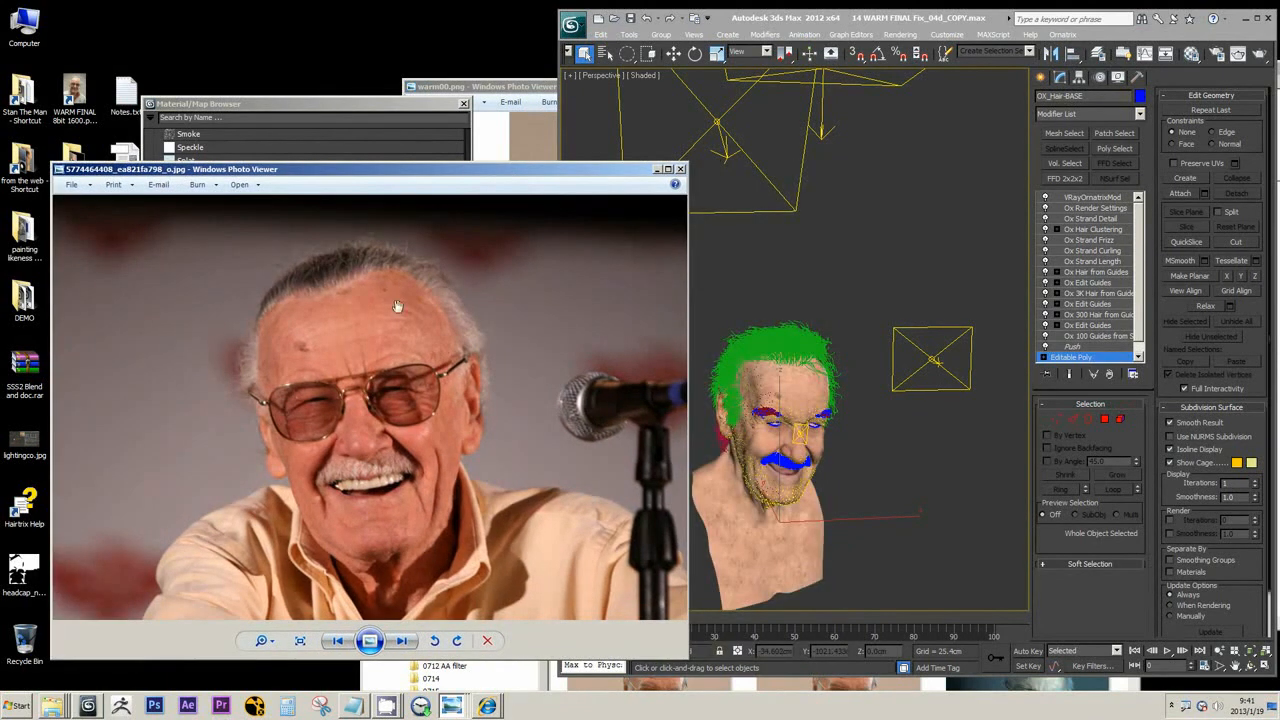
left_click(681, 170)
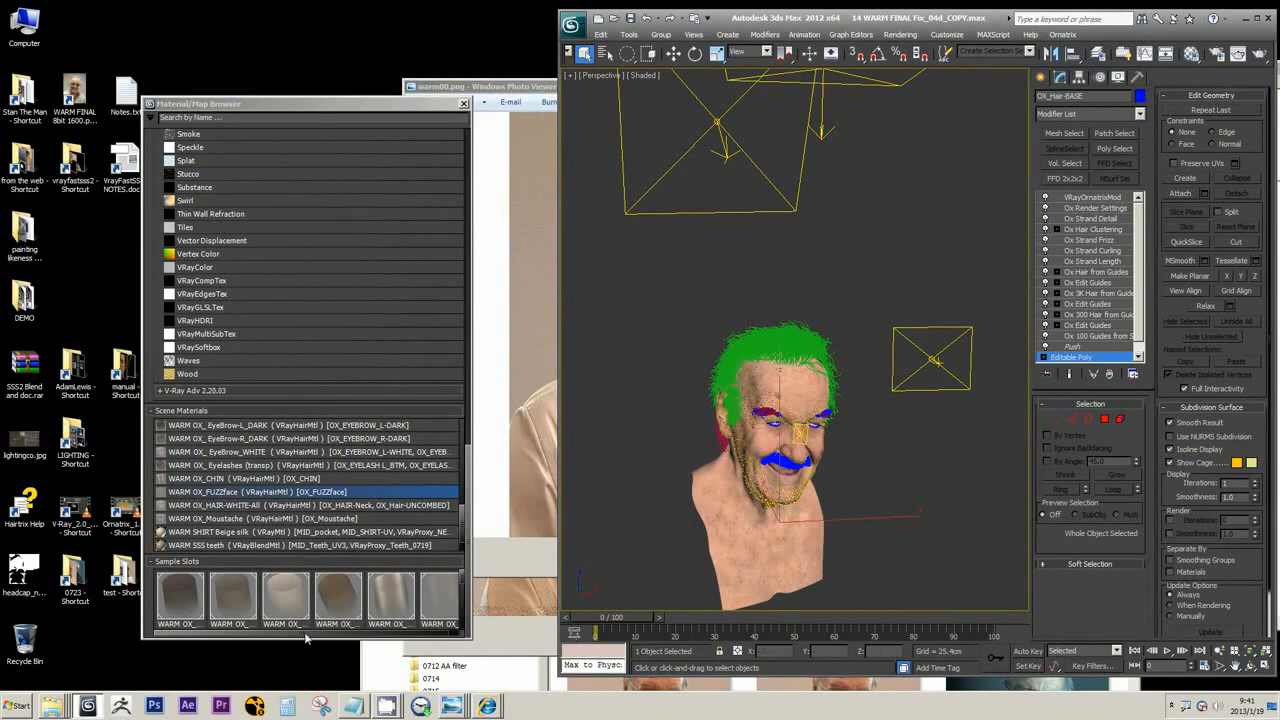
Step: Move the Material/Map Browser off the desktop shortcuts and select the WARM FINAL 8bit 1600.png shortcut
left_click_drag(277, 106, 511, 102)
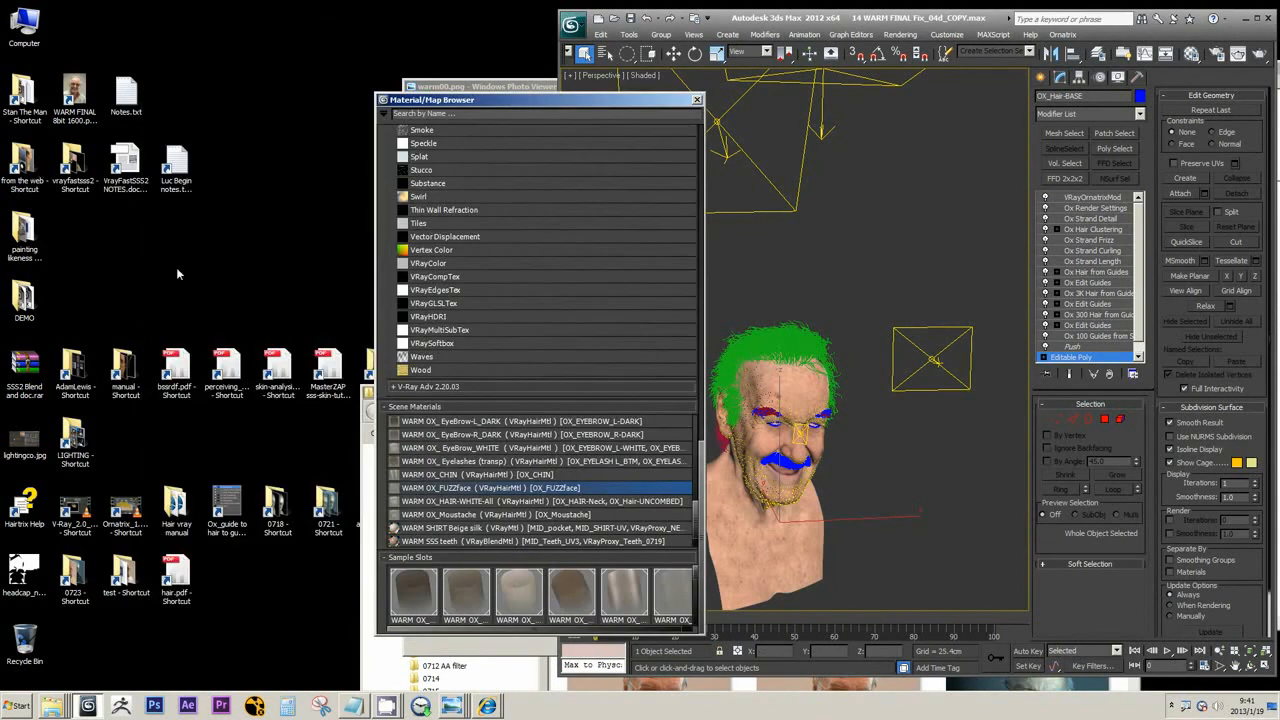
left_click_drag(303, 79, 8, 604)
left_click(213, 184)
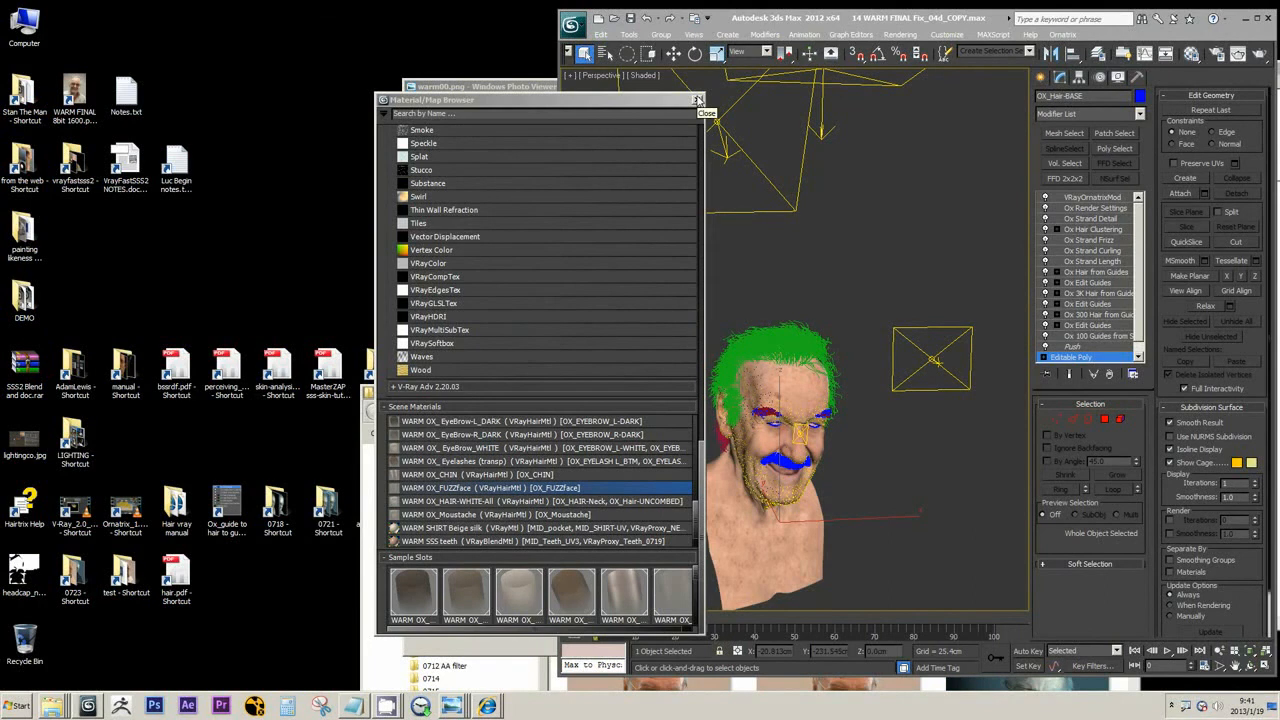
left_click(80, 95)
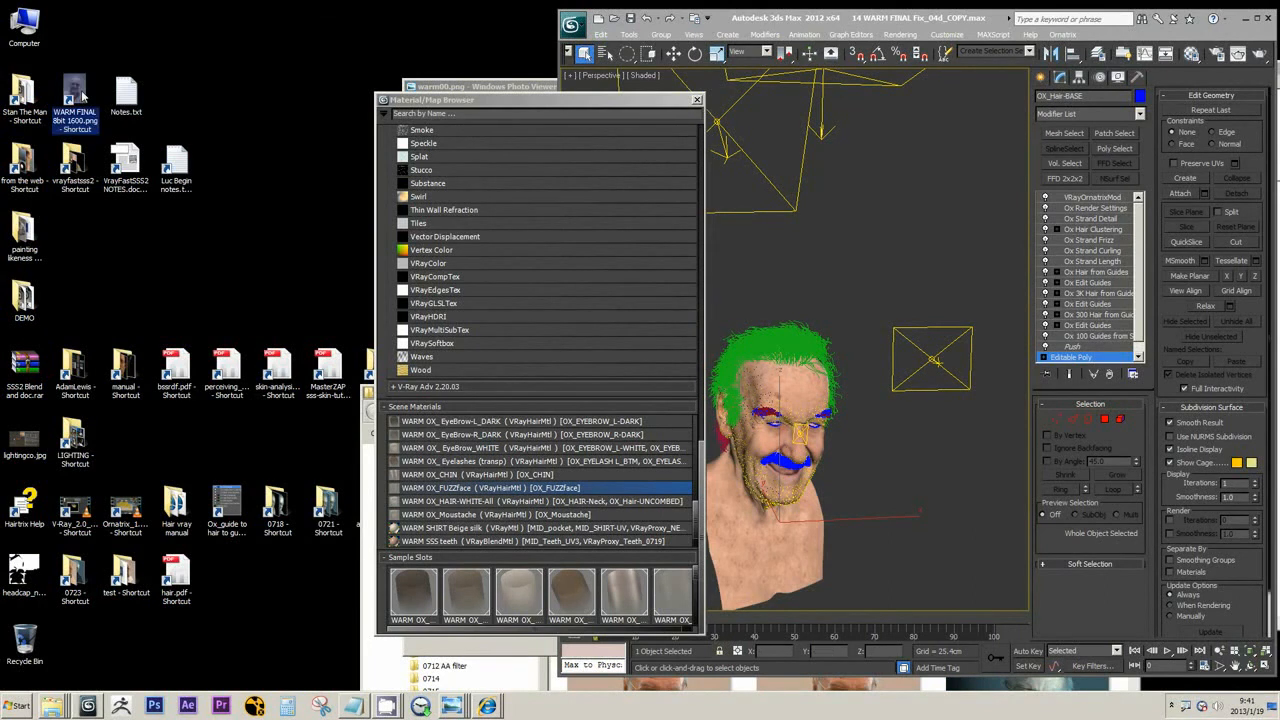
Step: Switch to Notes.txt in Notepad, add the line "southparx" below Tip-Fade, and place the window beside the Material/Map Browser
left_click(353, 706)
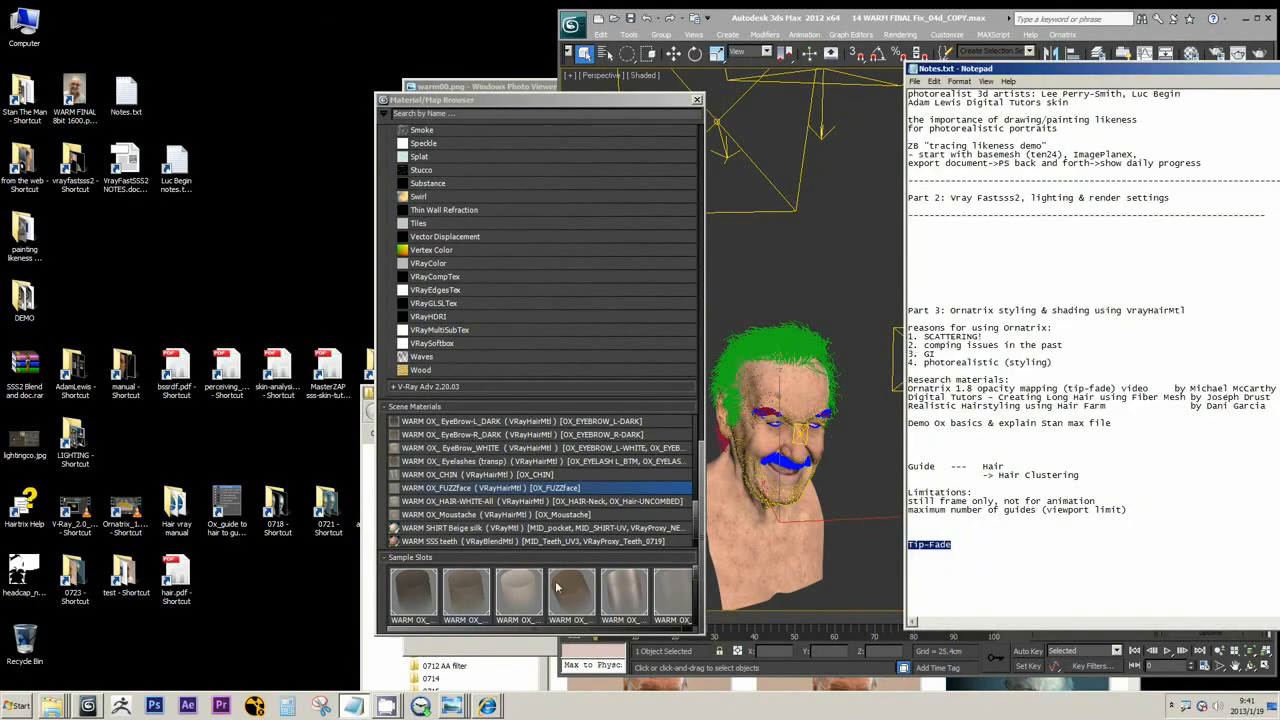
left_click(979, 570)
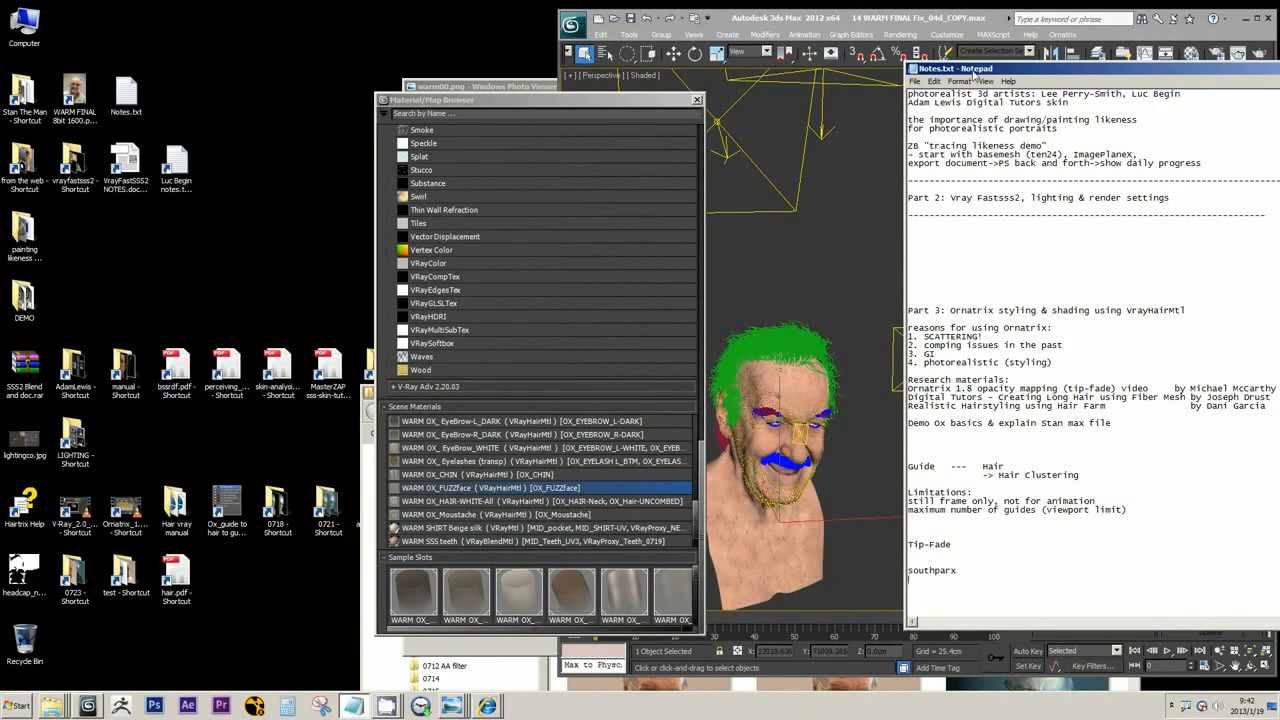
left_click_drag(987, 76, 866, 100)
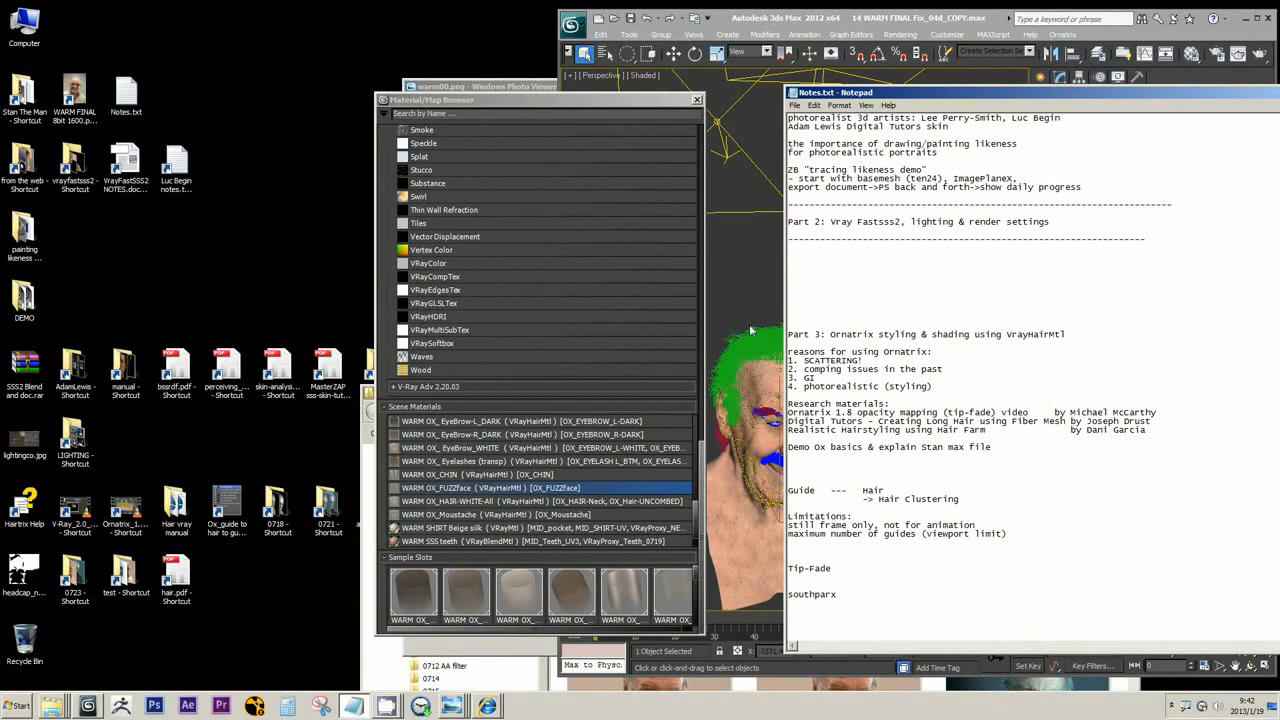
left_click_drag(886, 97, 910, 87)
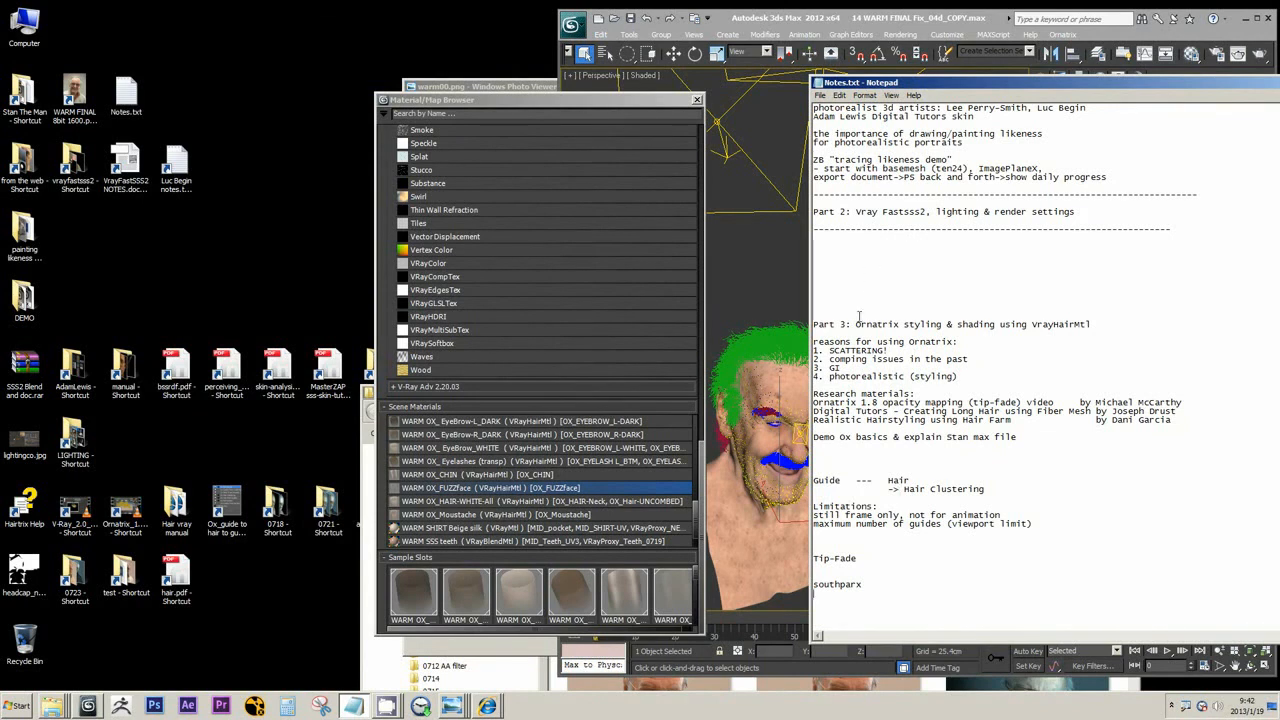
Step: Review the Part 2 and Part 3 headings in the notes, highlight the southparx line, and move the notes window slightly lower
left_click_drag(814, 212, 829, 212)
left_click(896, 331)
scroll(895, 330, "up", 1)
left_click_drag(868, 586, 806, 586)
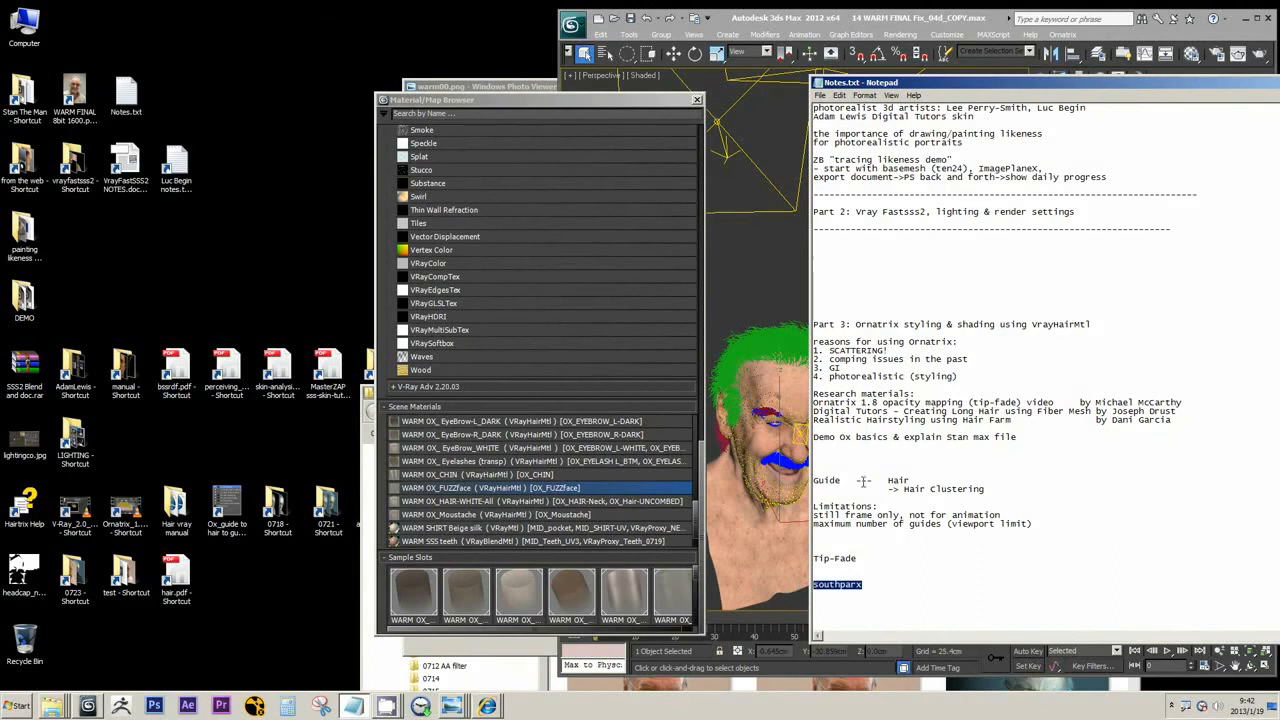
left_click(885, 590)
left_click_drag(922, 82, 922, 108)
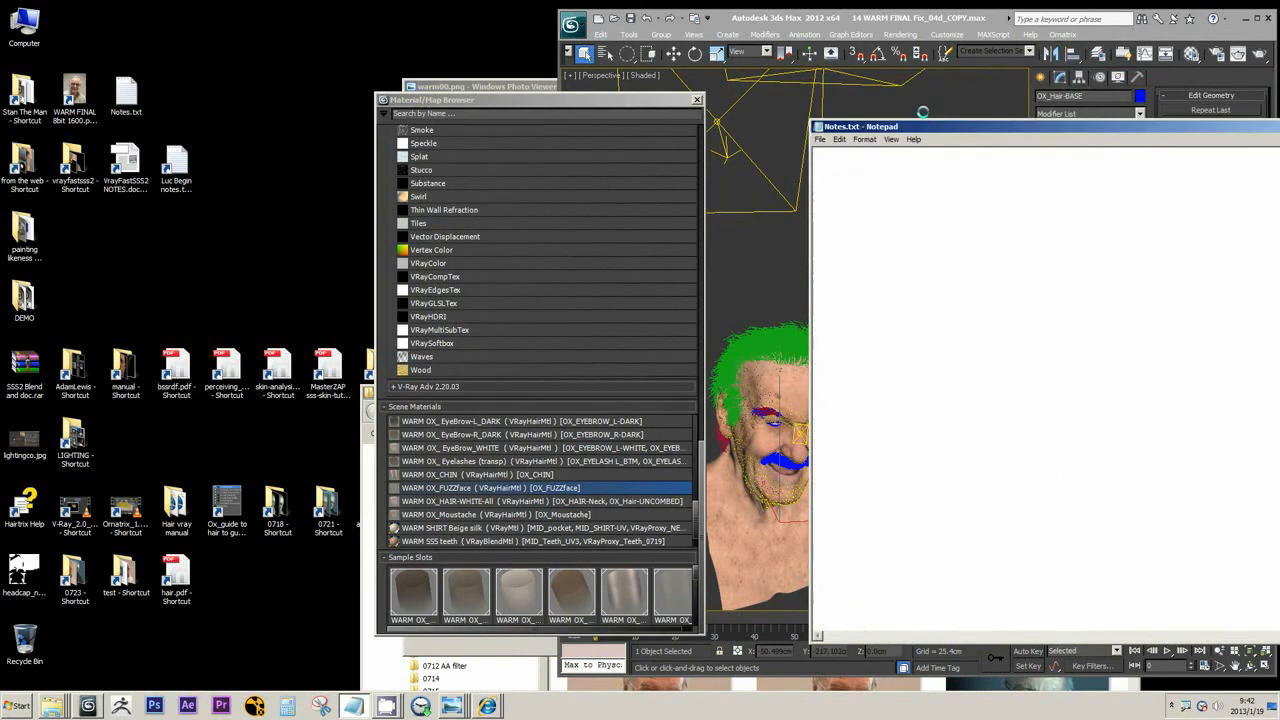